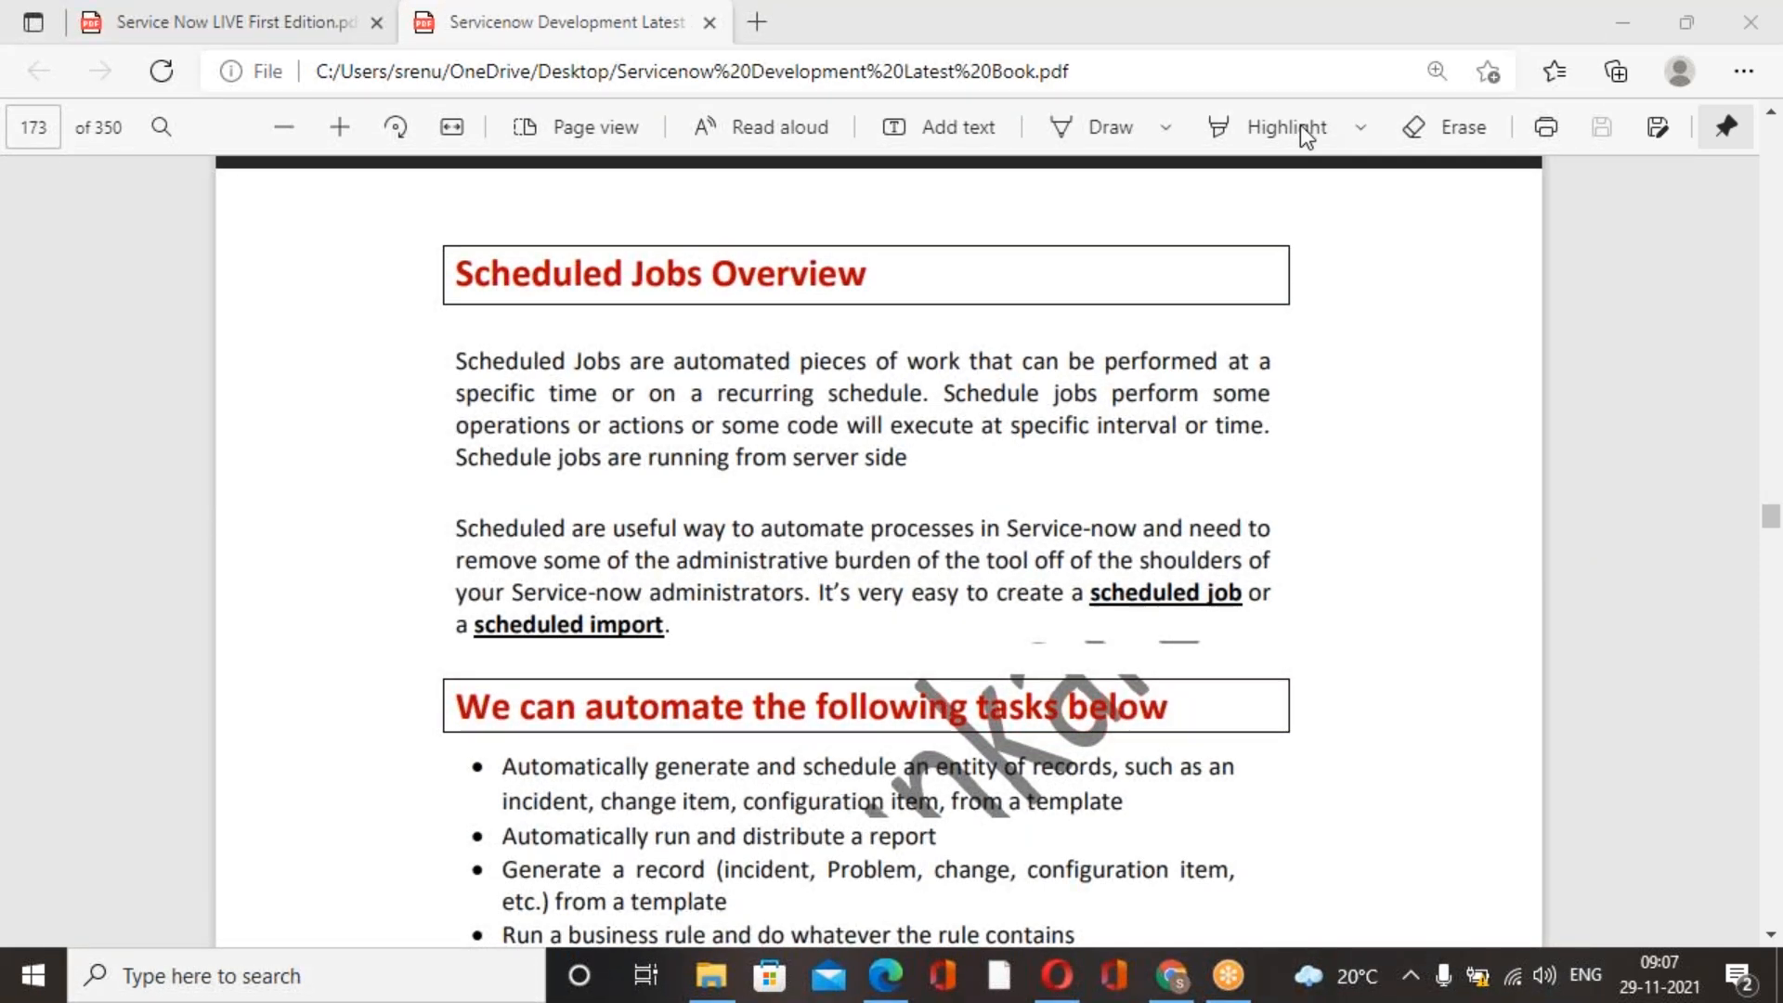
# Read the book's Scheduled Jobs overview, including the tasks that can be automated and the ServiceNow usage scenarios.
pyautogui.scroll(-3, 968, 555)
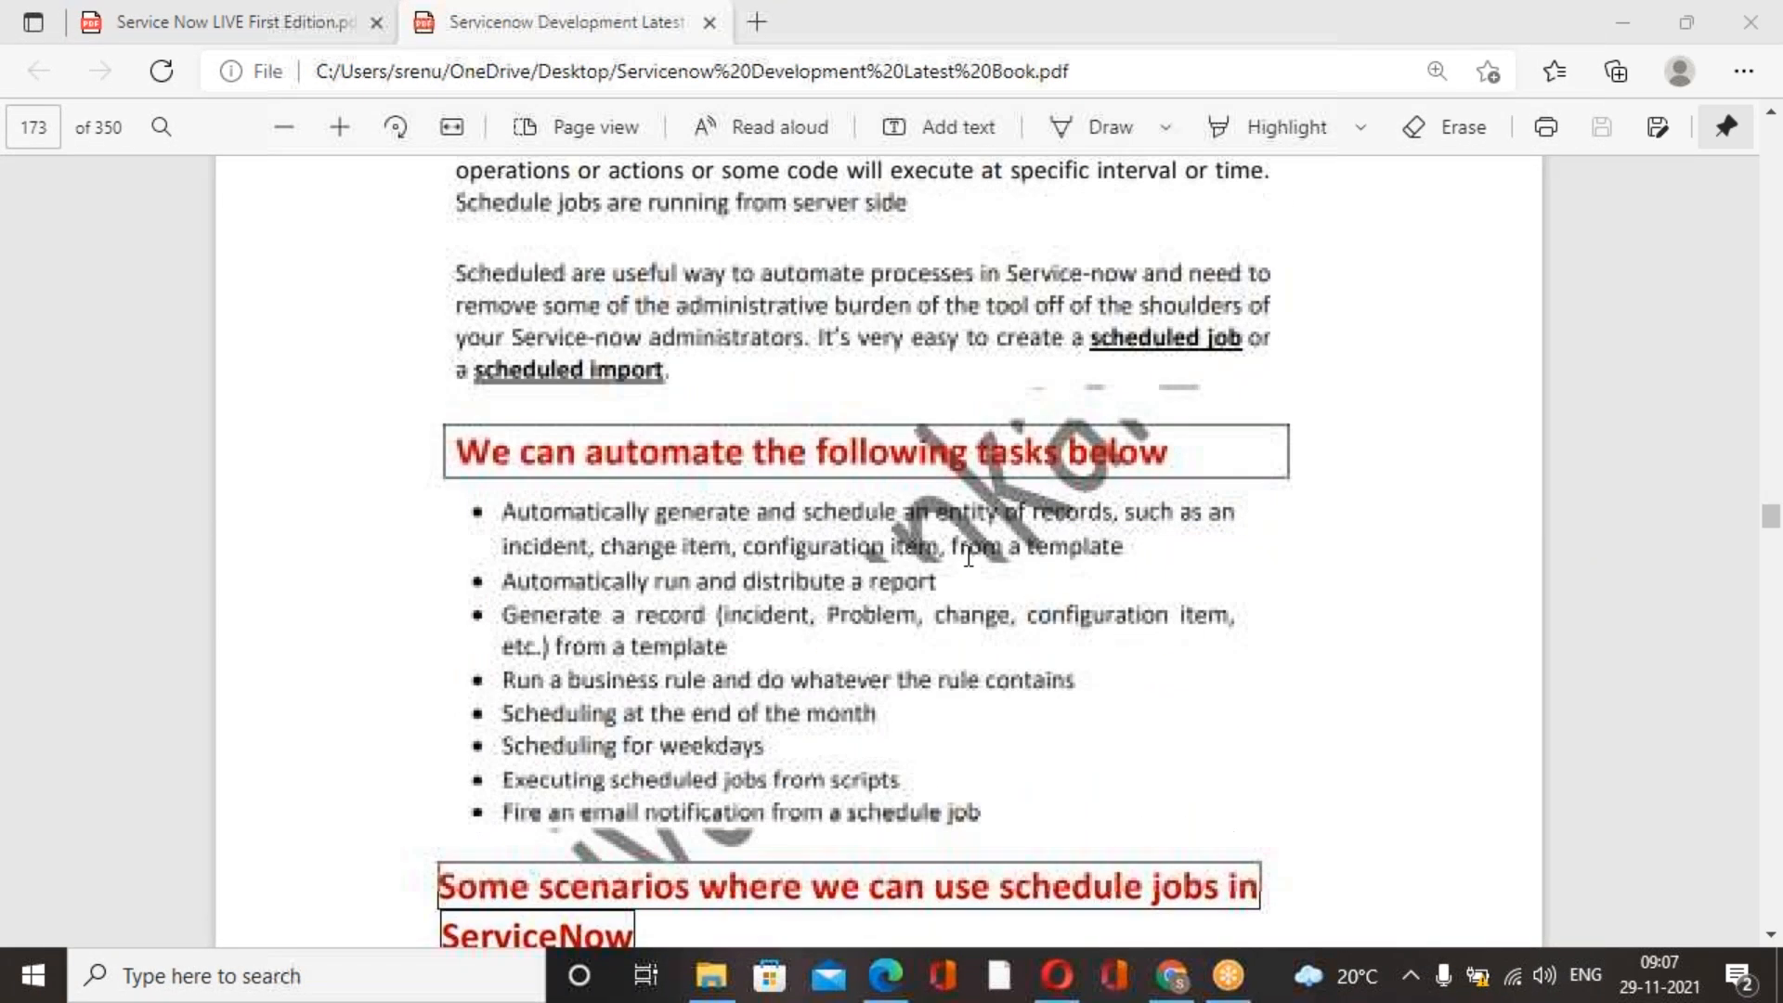
pyautogui.scroll(-2, 969, 556)
pyautogui.scroll(1, 969, 555)
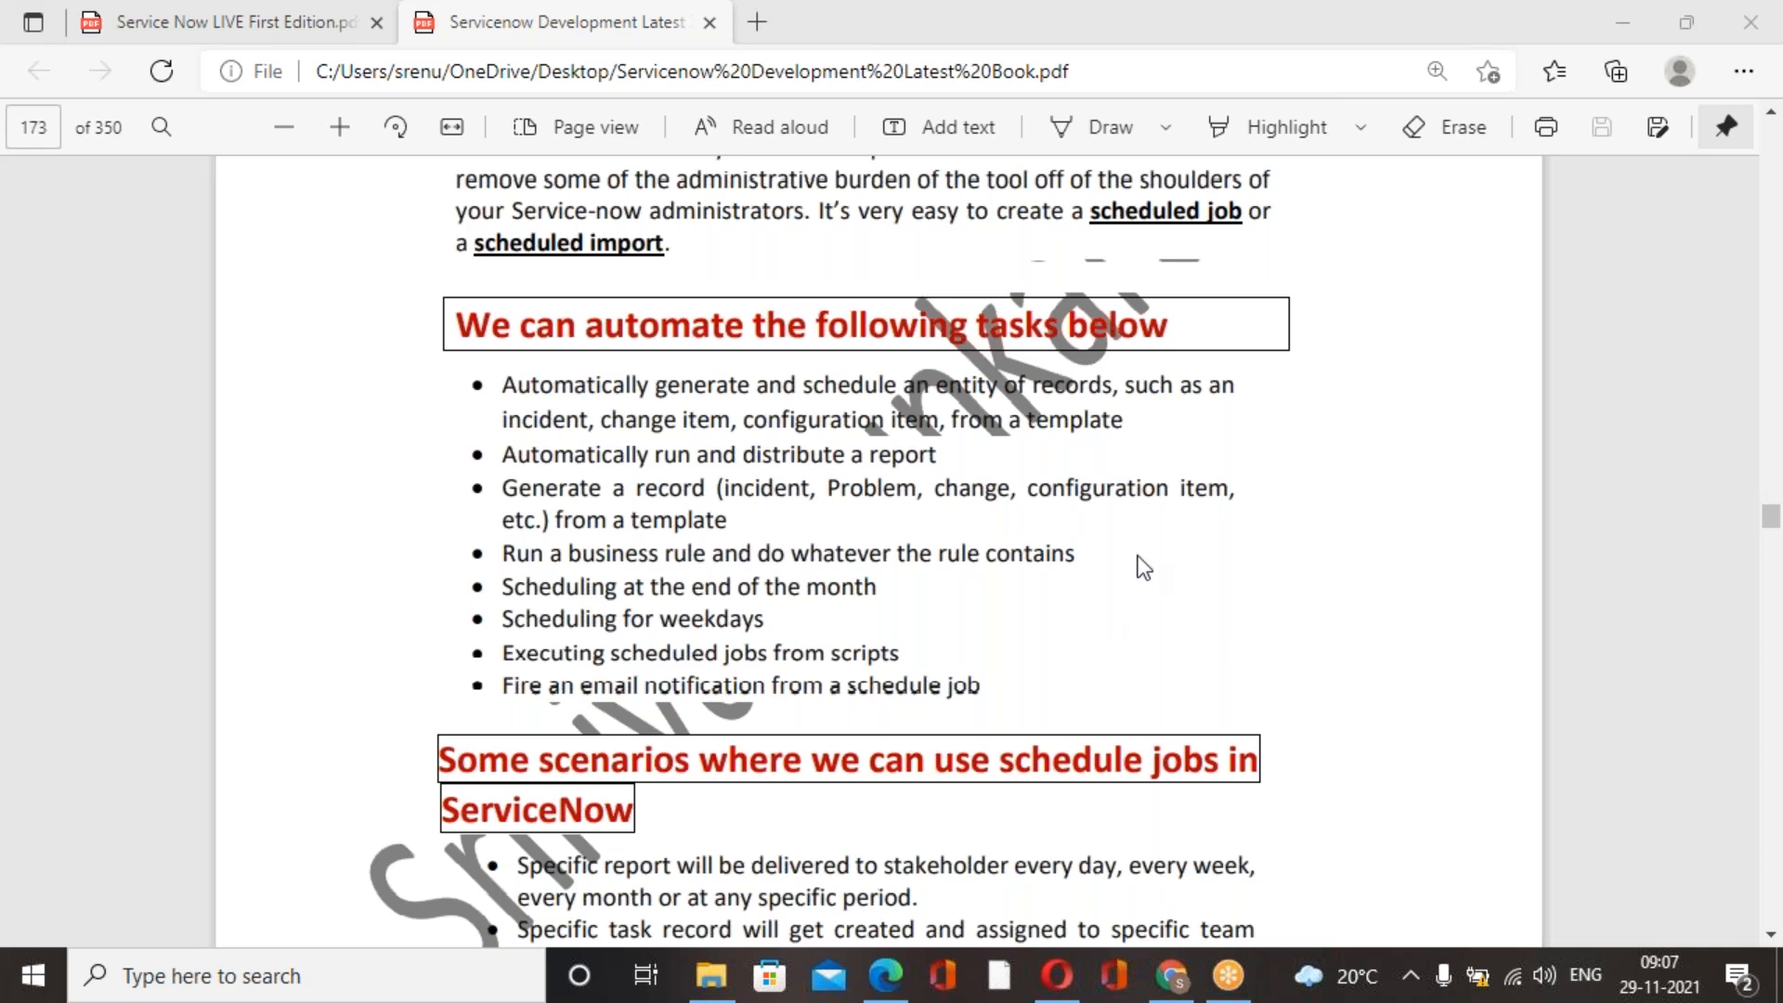
pyautogui.moveTo(502, 429); pyautogui.dragTo(942, 423)
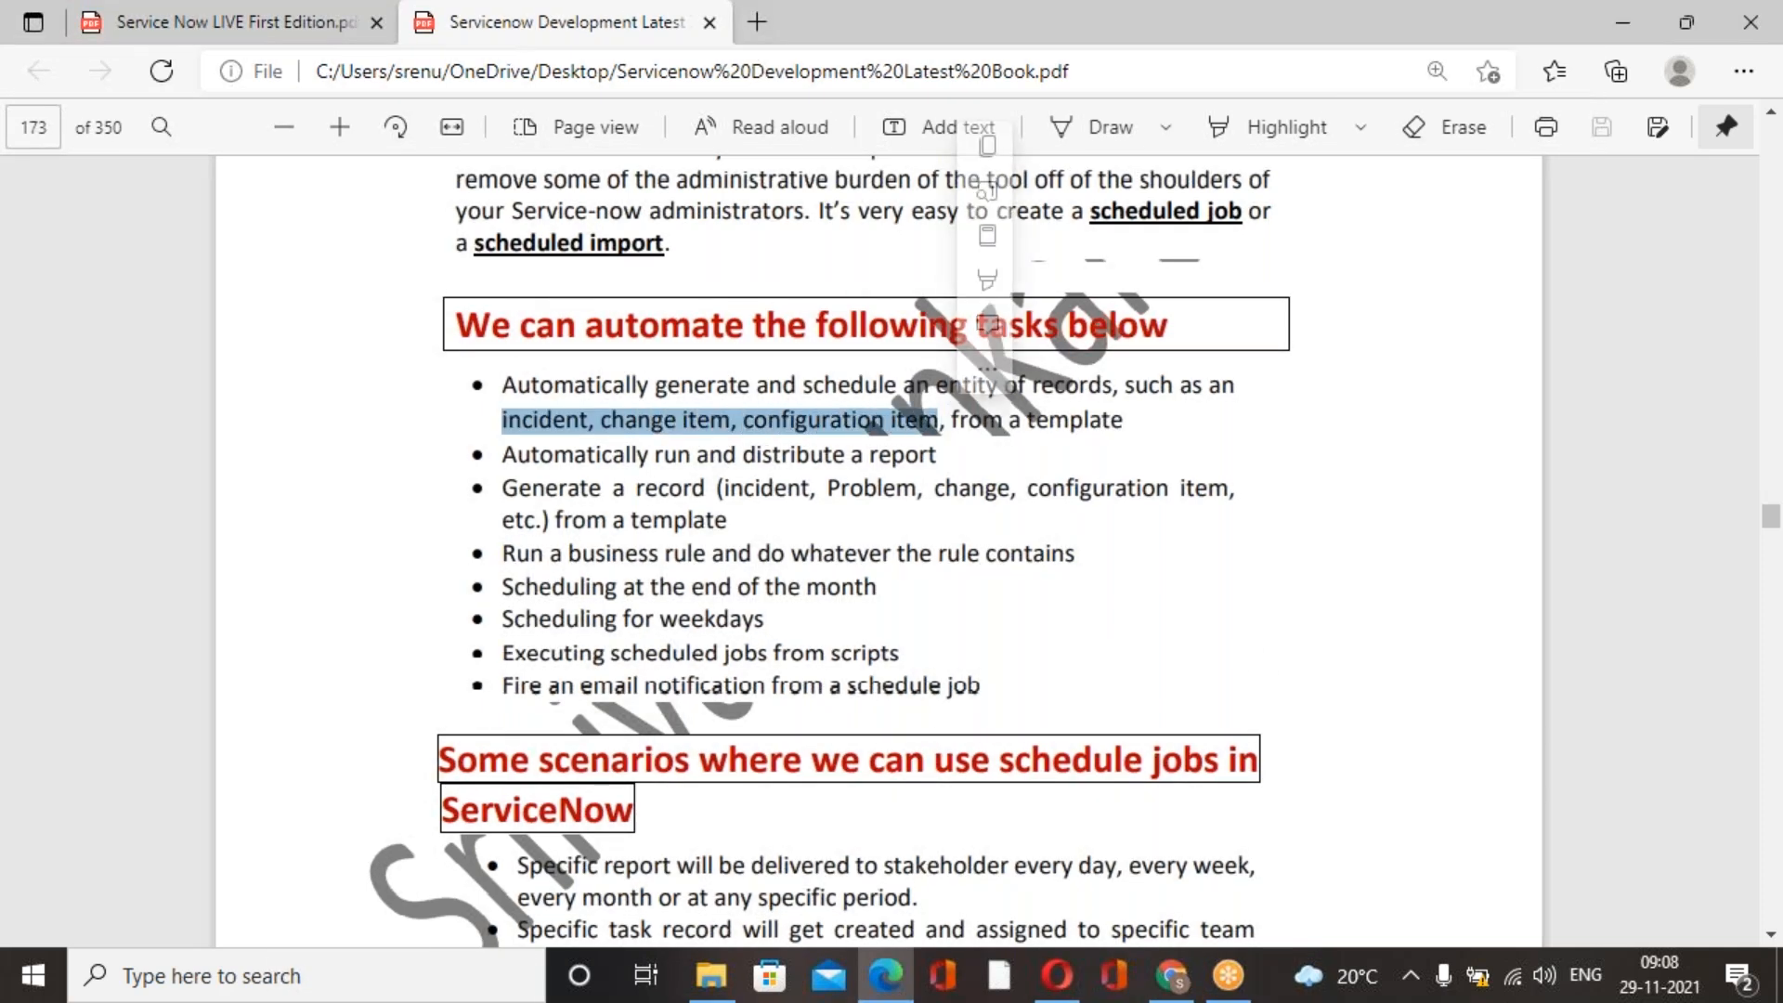
pyautogui.click(1279, 537)
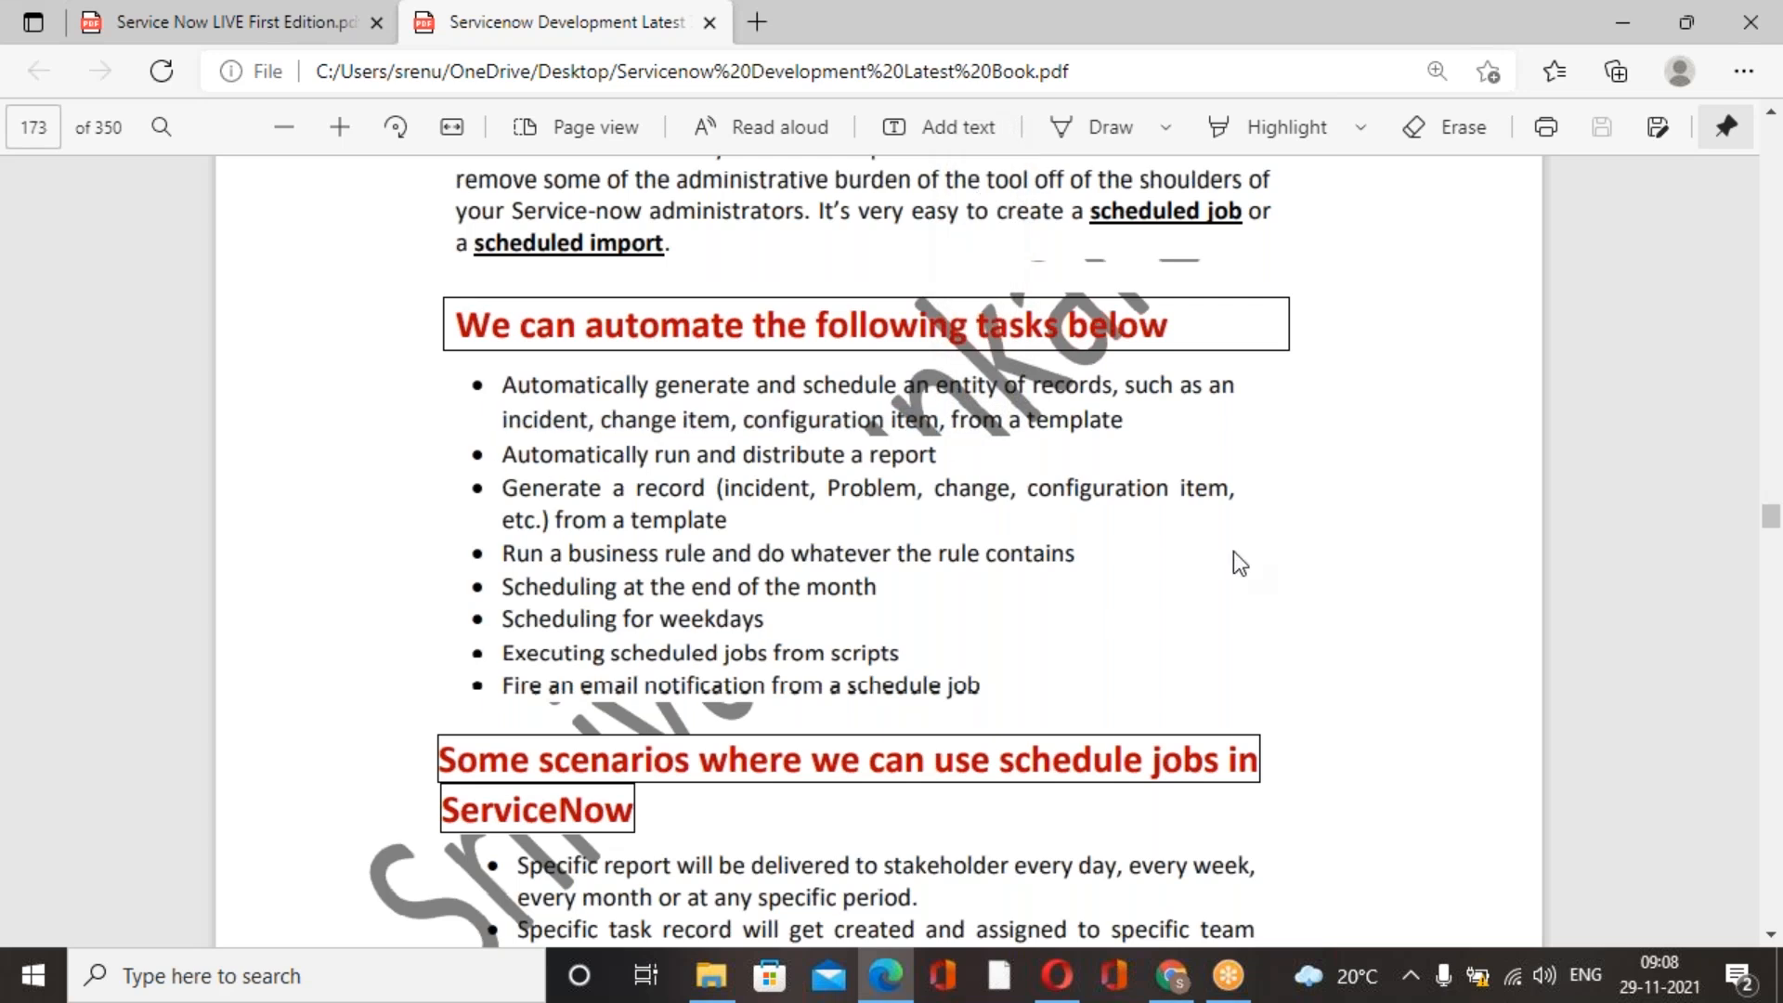
pyautogui.scroll(-1, 1061, 489)
pyautogui.scroll(-1, 1061, 493)
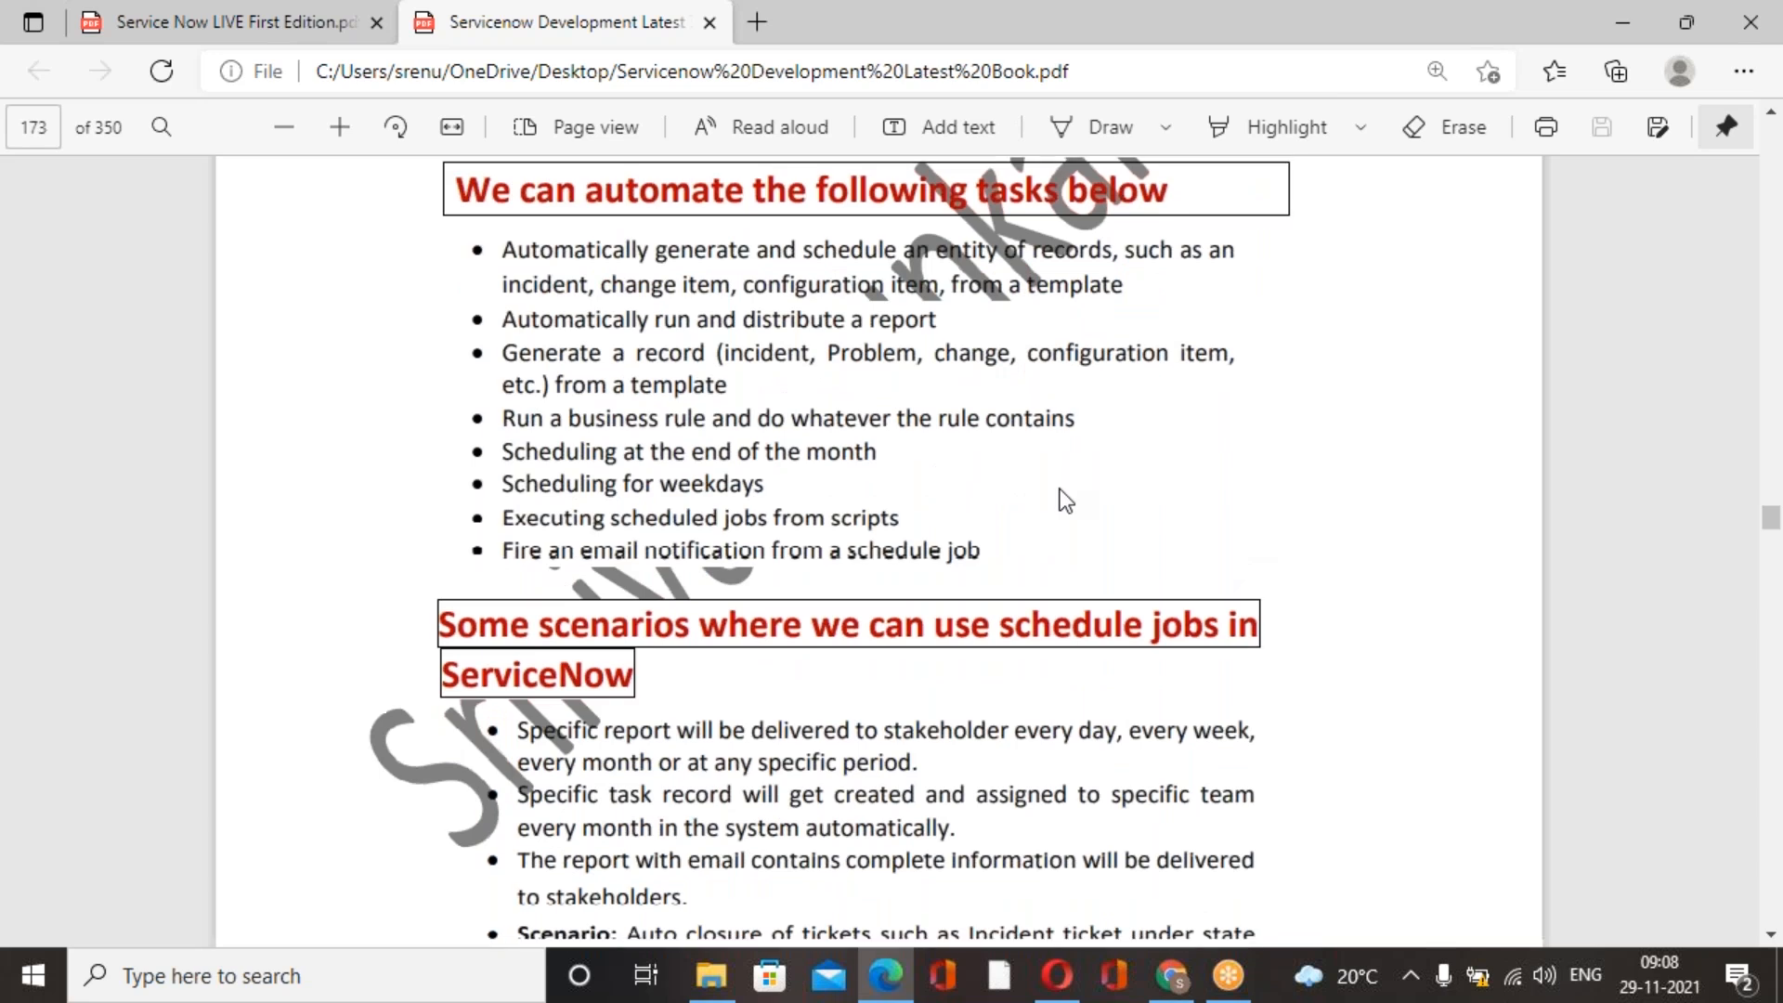
pyautogui.scroll(-1, 1419, 516)
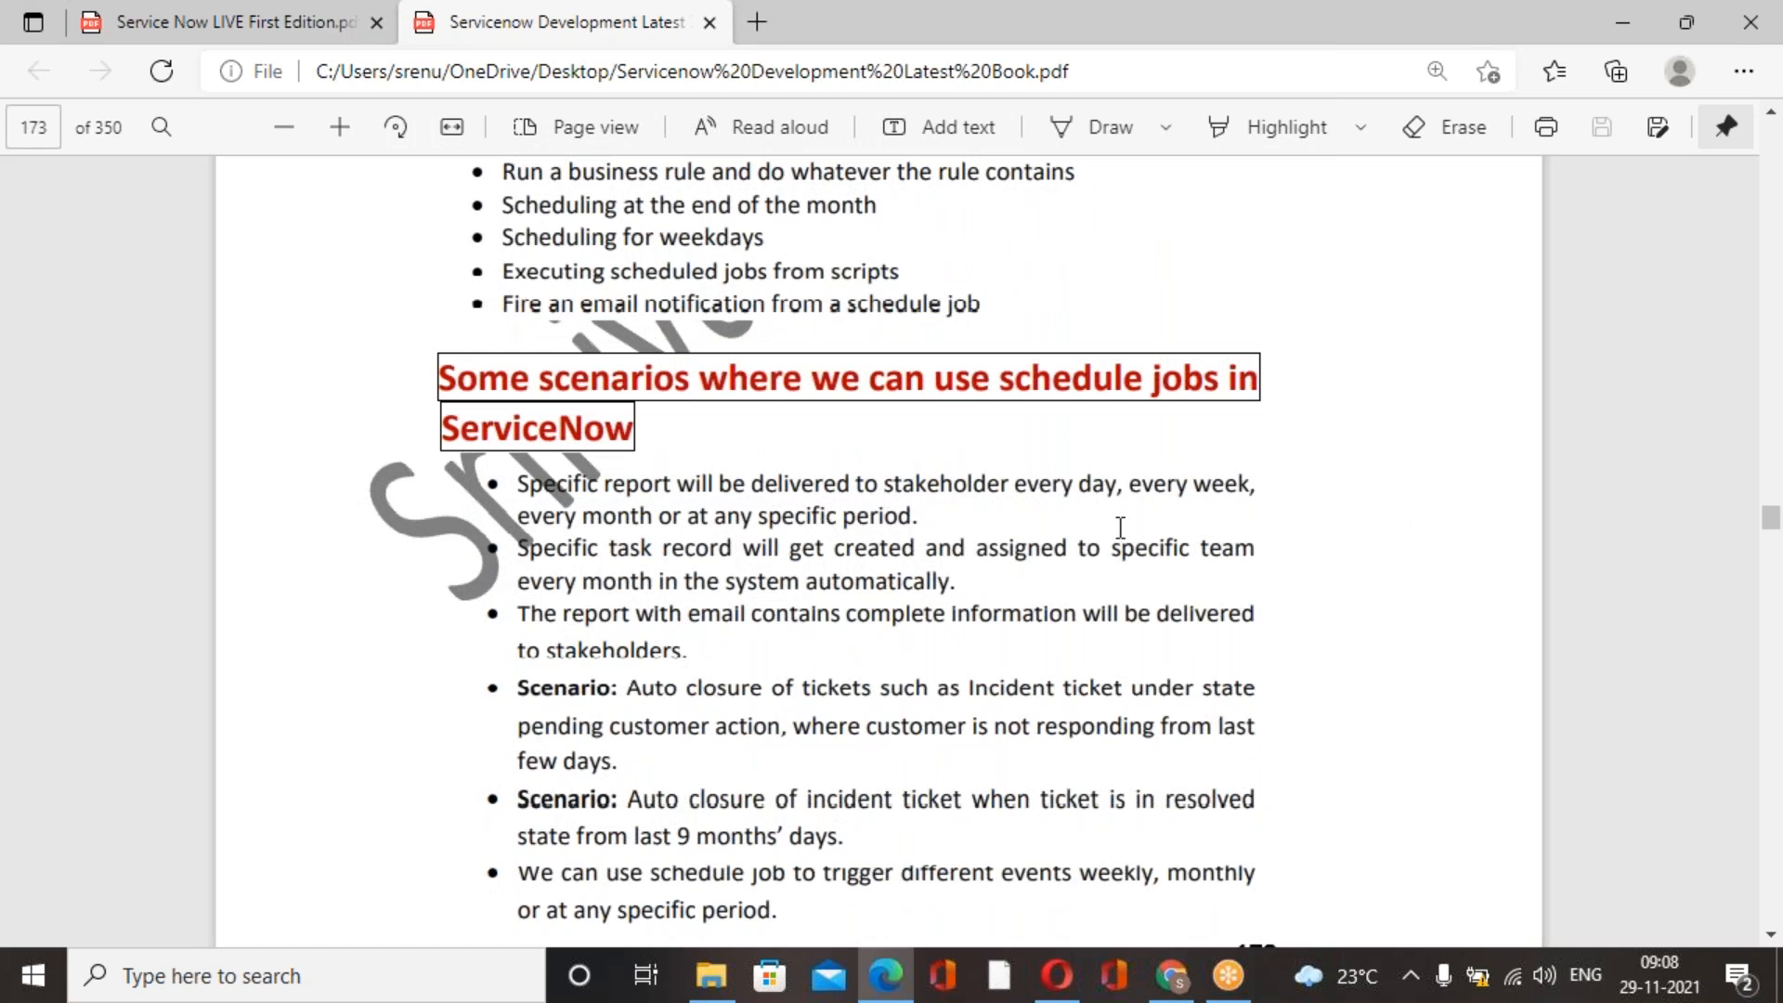
pyautogui.scroll(-7, 1121, 527)
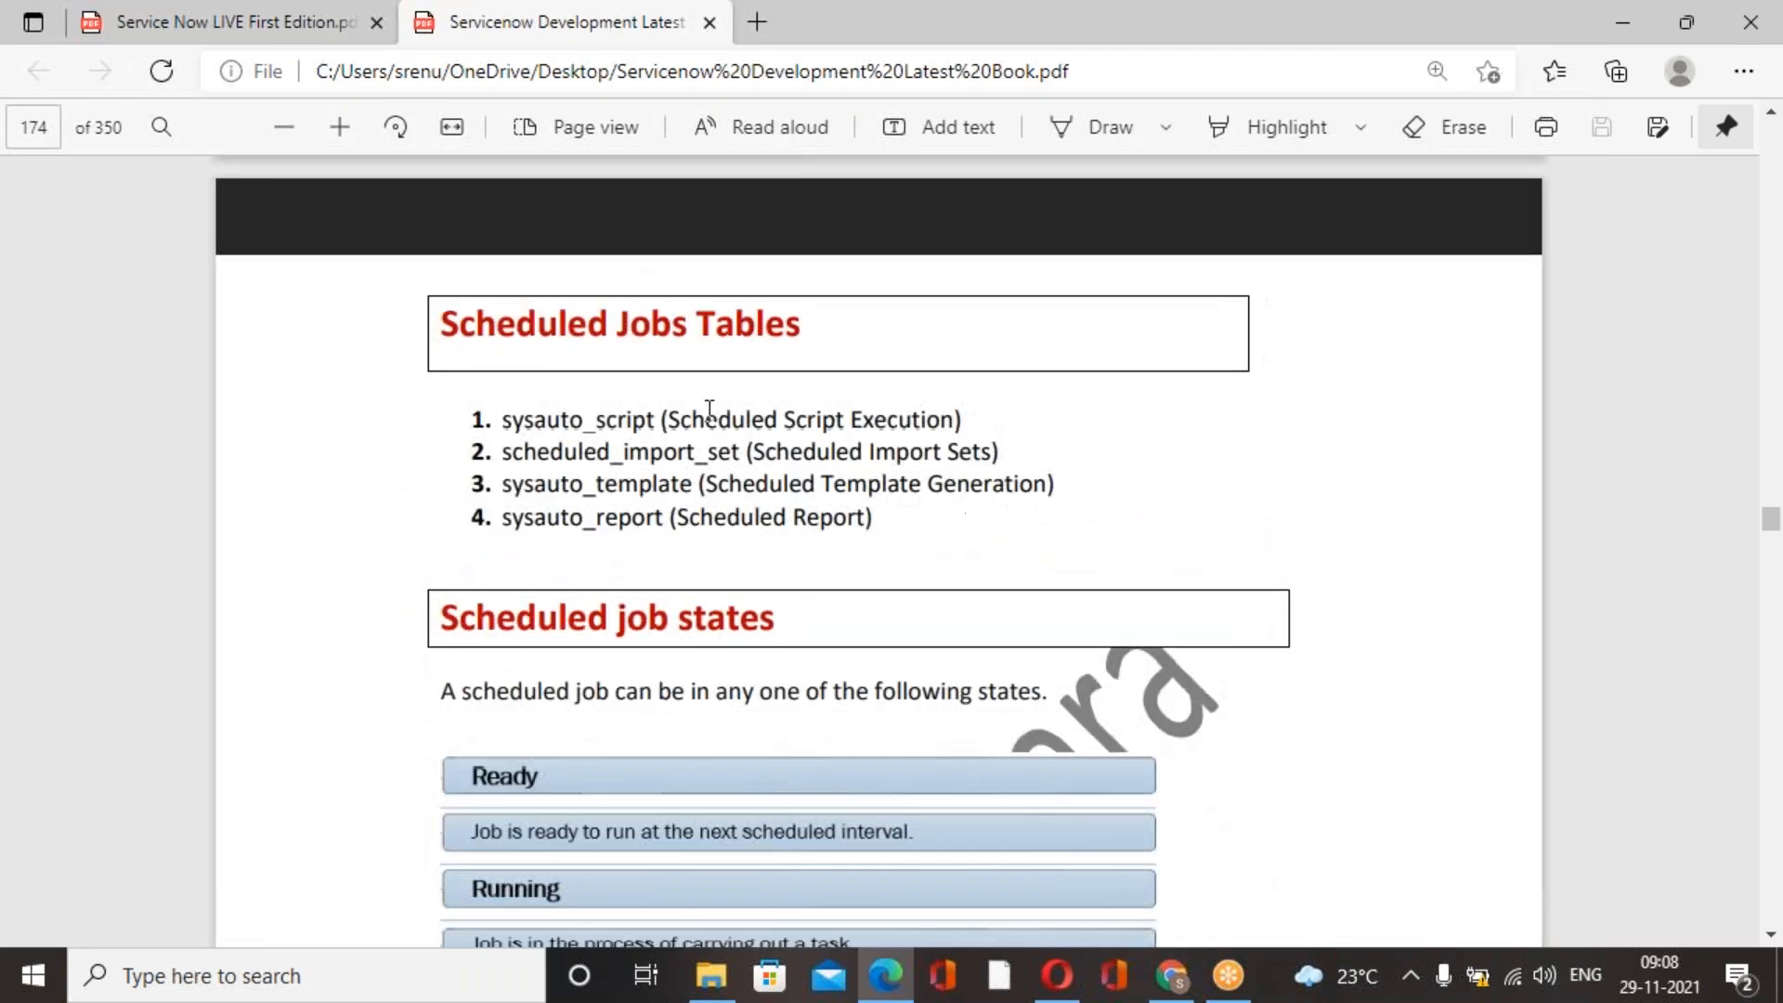
# Examine the Scheduled Jobs Tables list, marking the table names for script execution, import sets and template generation.
pyautogui.moveTo(503, 417); pyautogui.dragTo(604, 517)
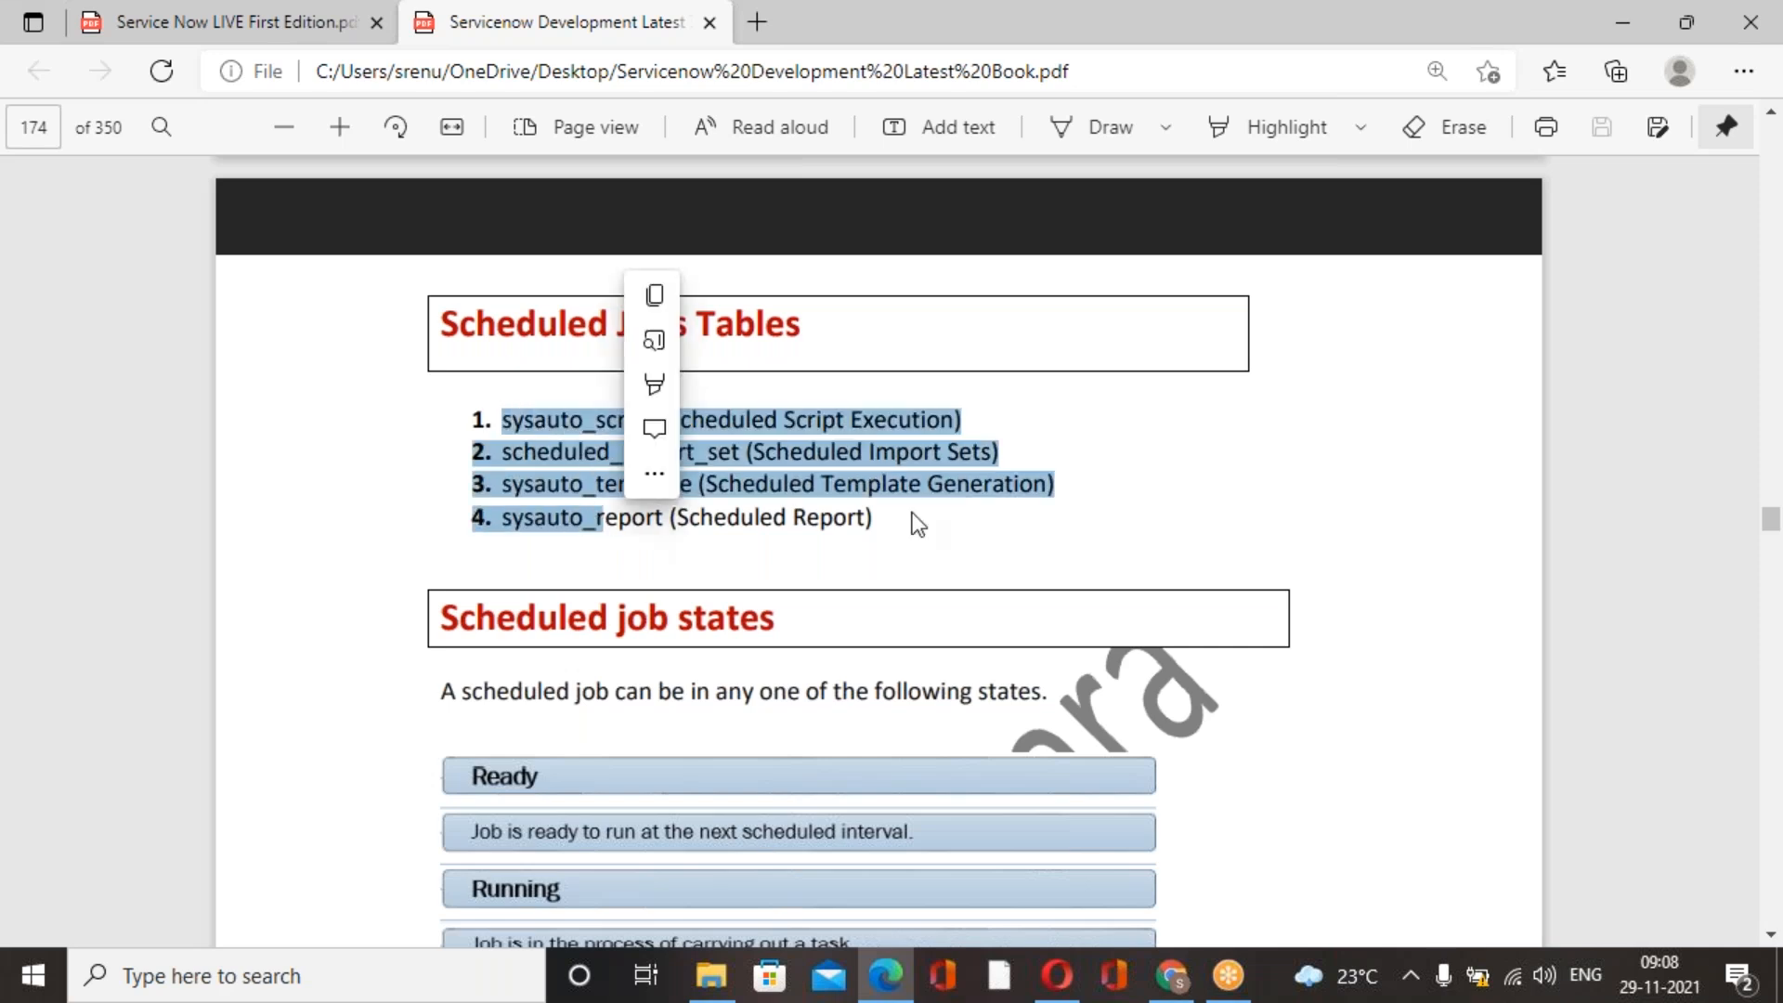
pyautogui.click(1168, 509)
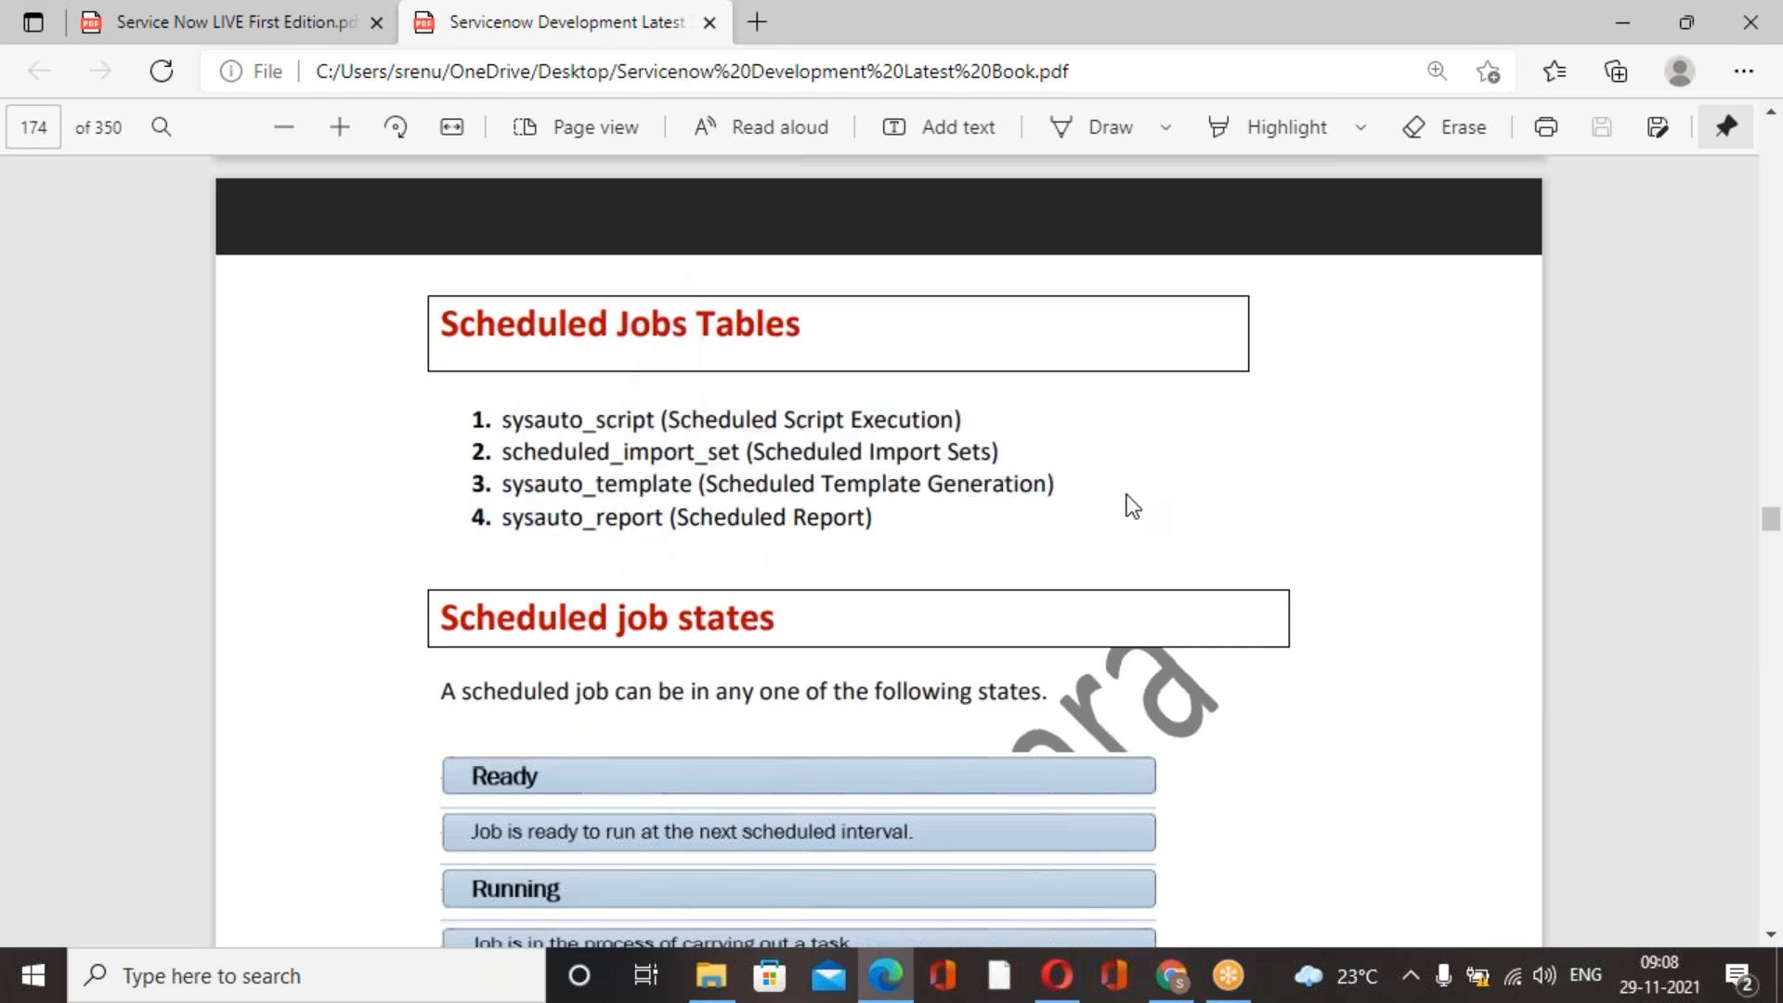
pyautogui.moveTo(504, 420); pyautogui.dragTo(639, 433)
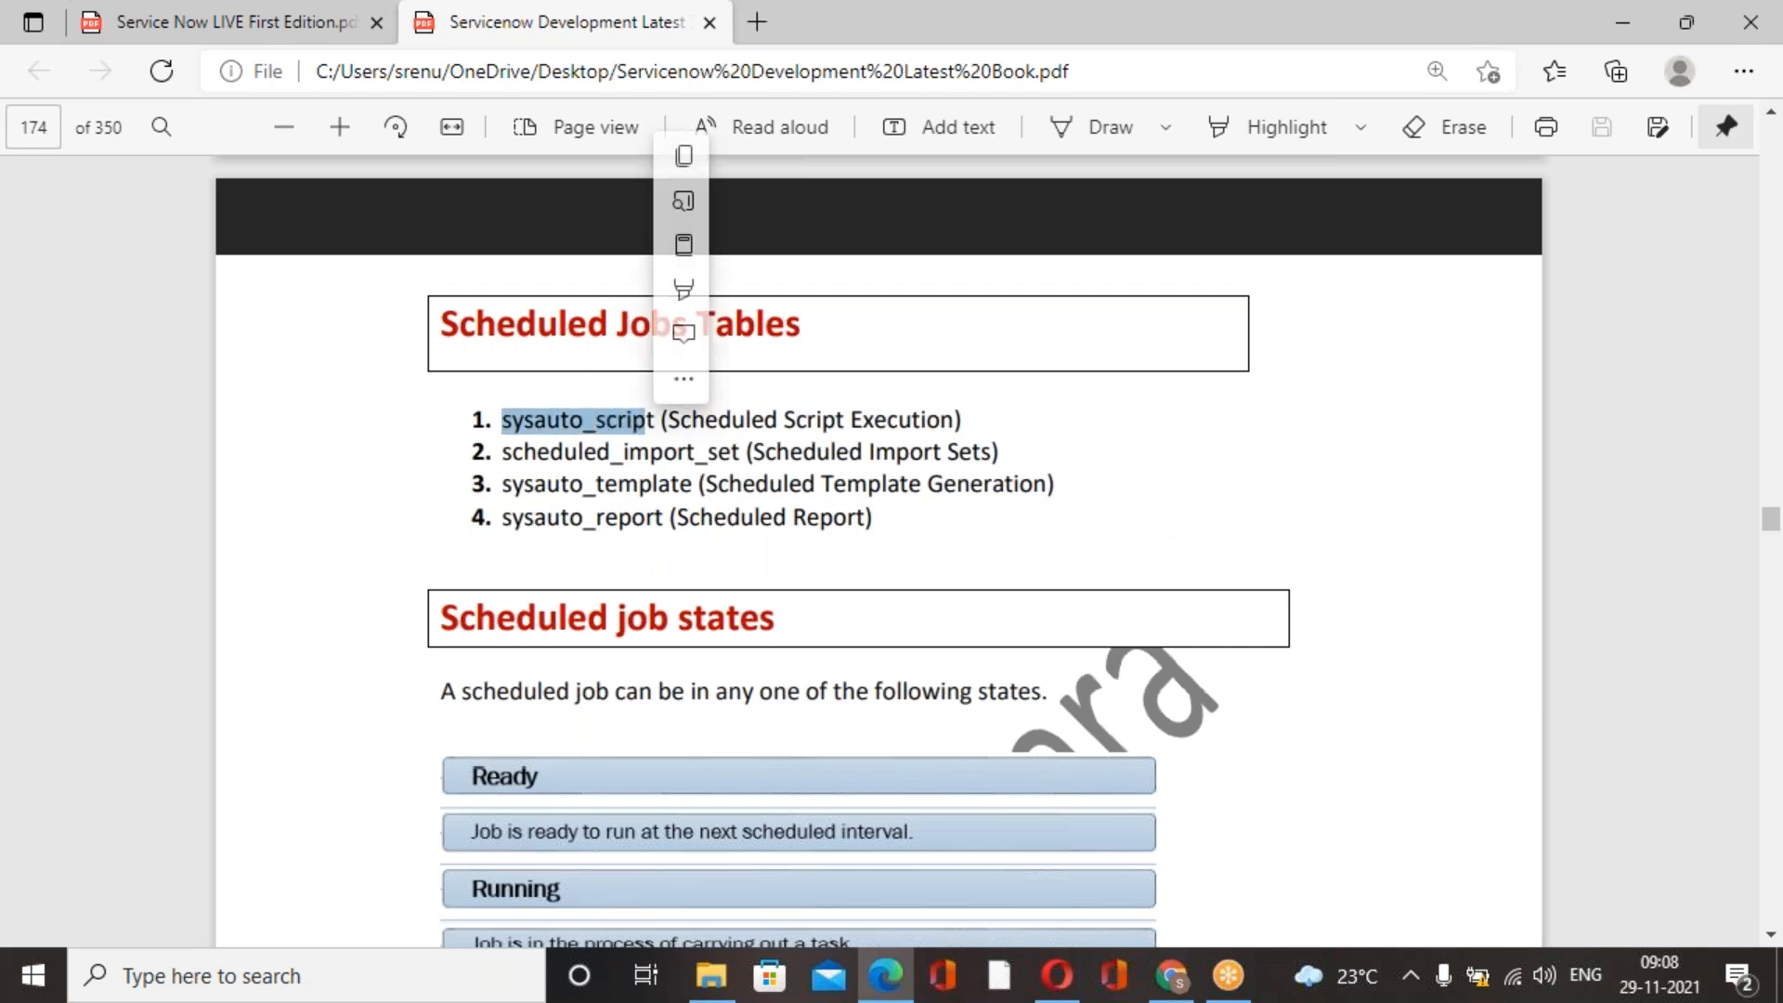
pyautogui.click(639, 435)
pyautogui.moveTo(494, 450); pyautogui.dragTo(735, 460)
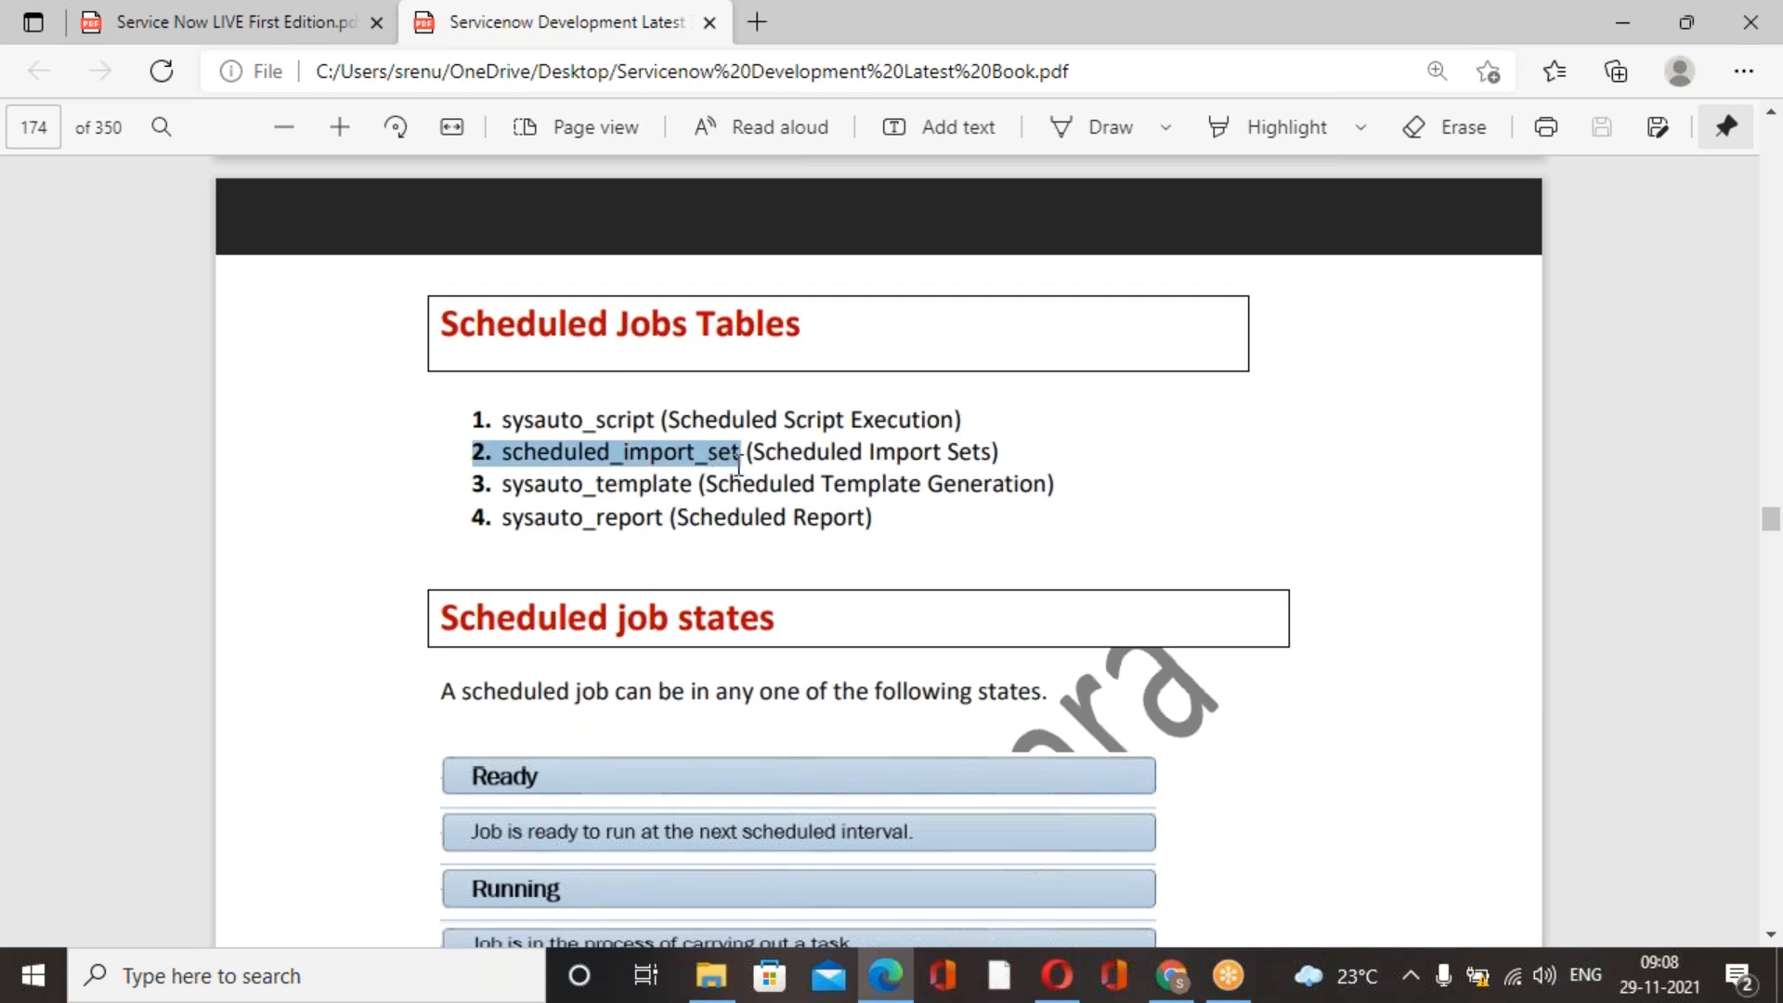
pyautogui.click(670, 517)
pyautogui.moveTo(501, 483); pyautogui.dragTo(692, 484)
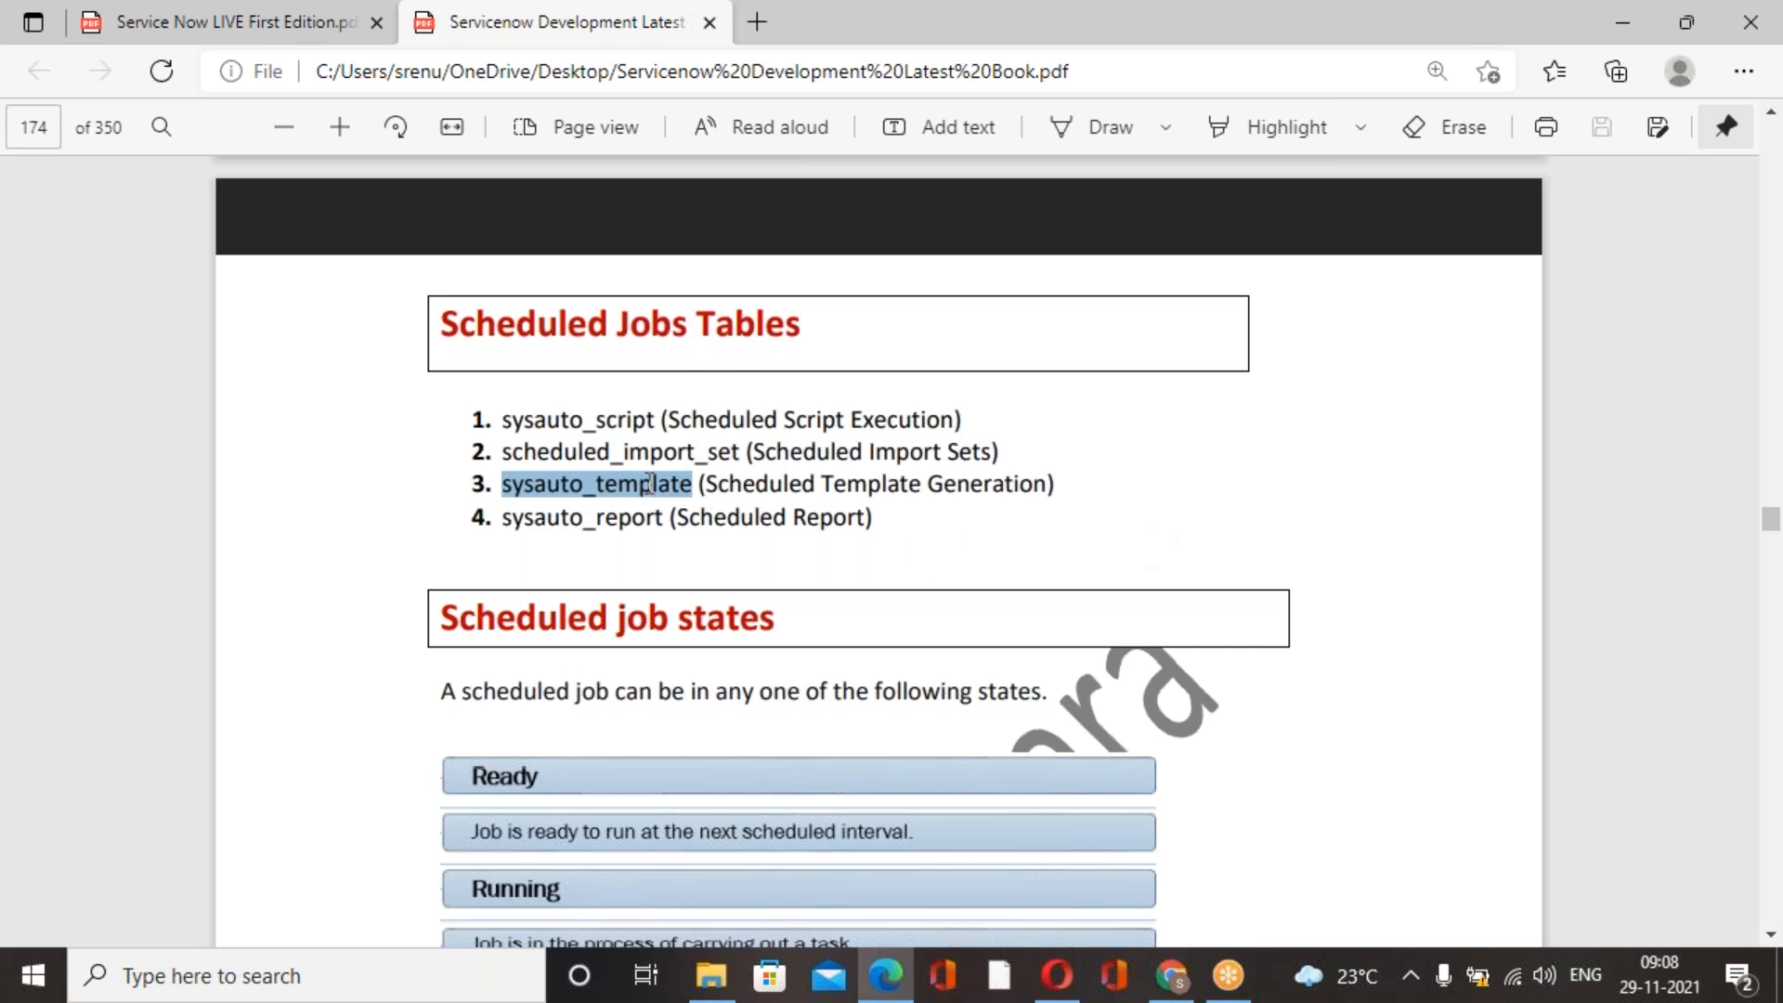
# Review the scheduled job states and the Exercise 1 procedure for generating and distributing scheduled reports via email.
pyautogui.scroll(-4, 849, 447)
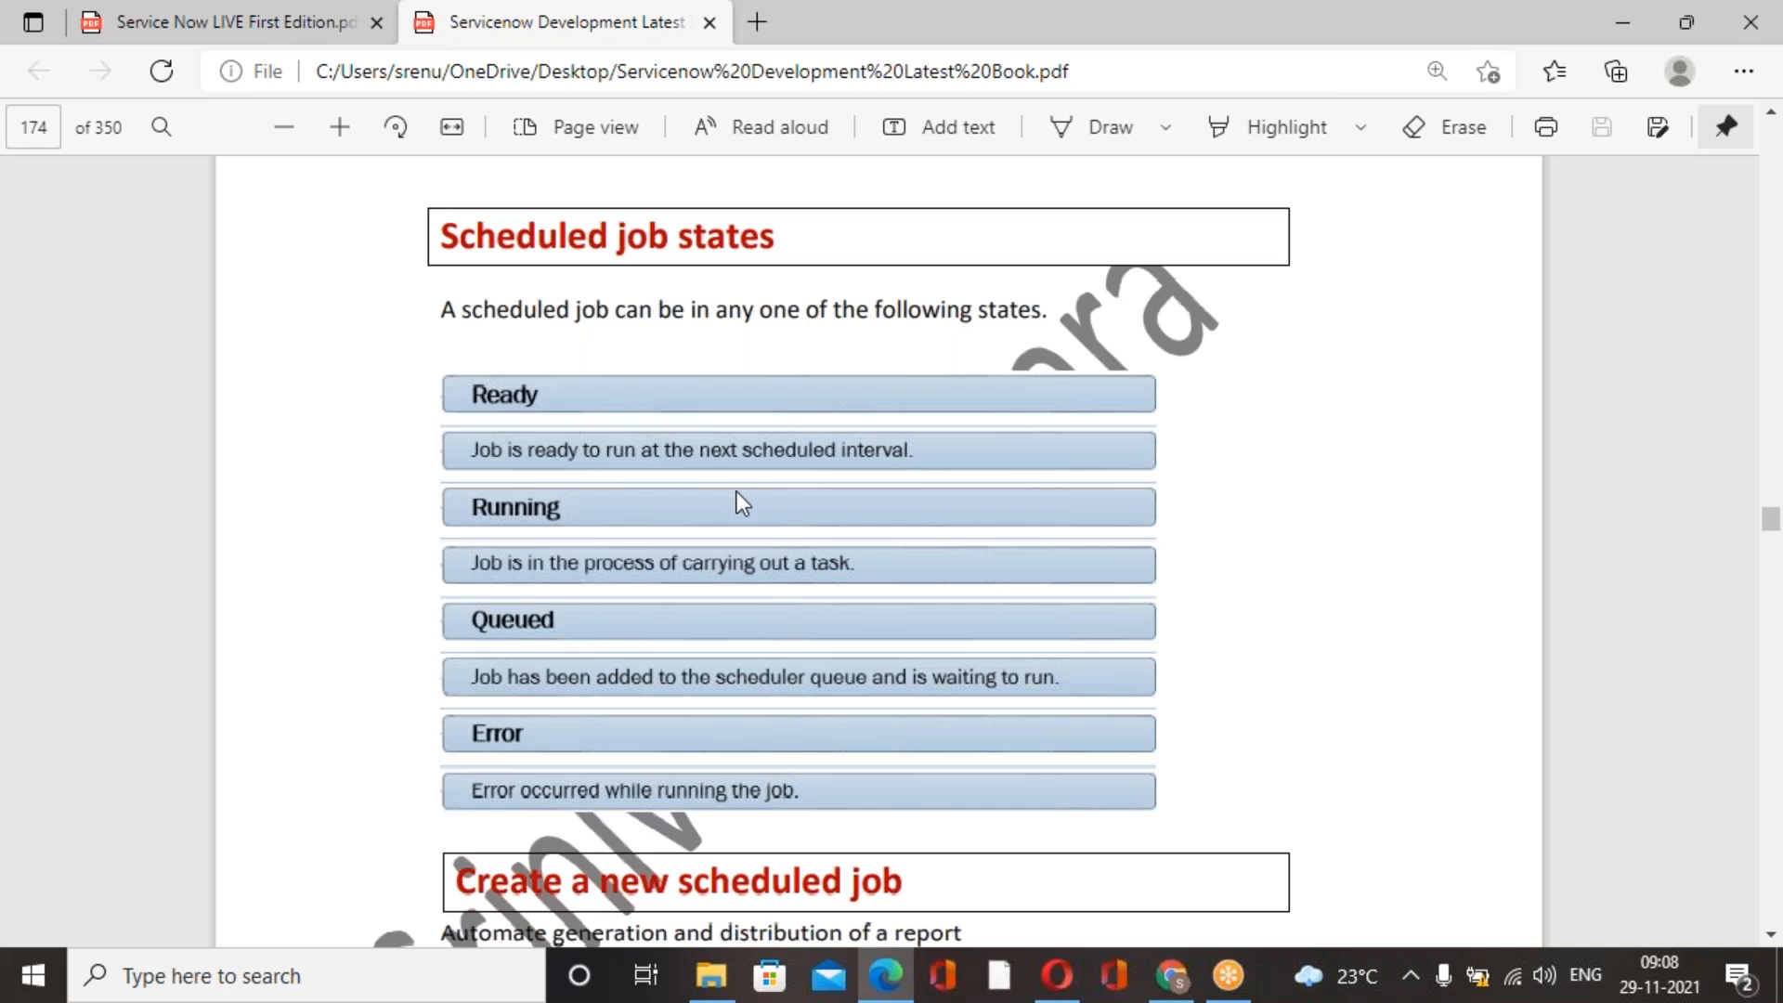
pyautogui.scroll(-2, 737, 492)
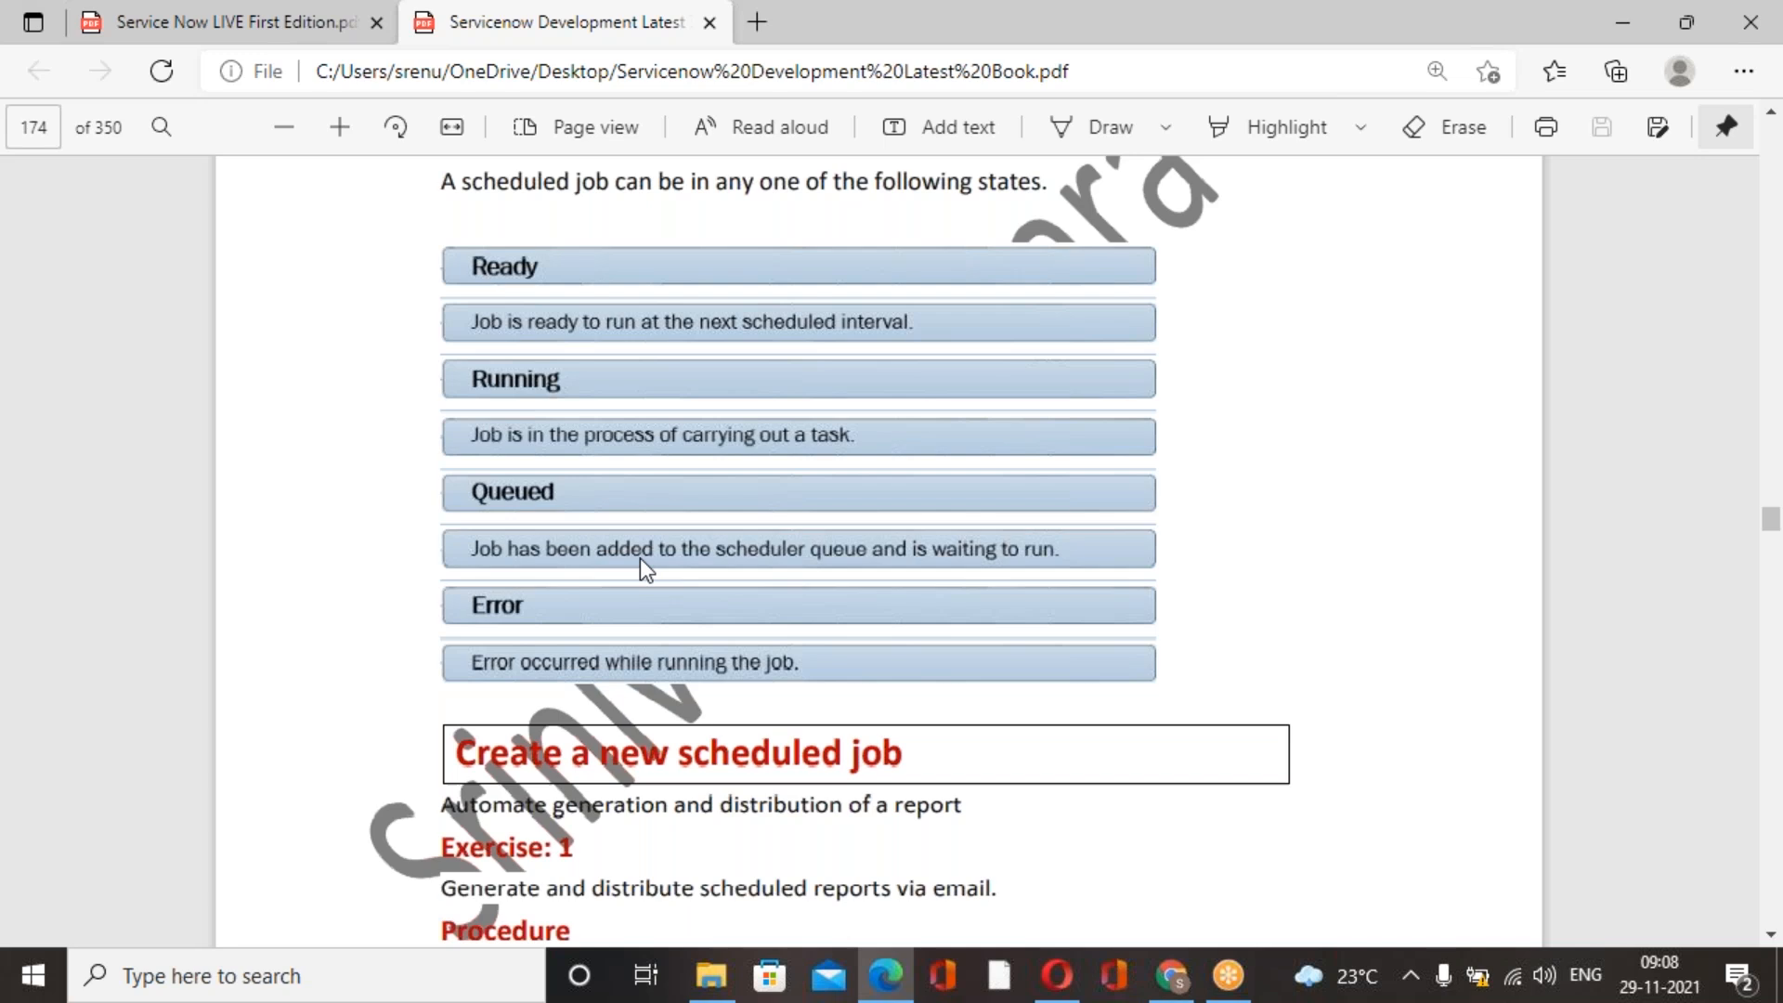
pyautogui.scroll(-2, 639, 559)
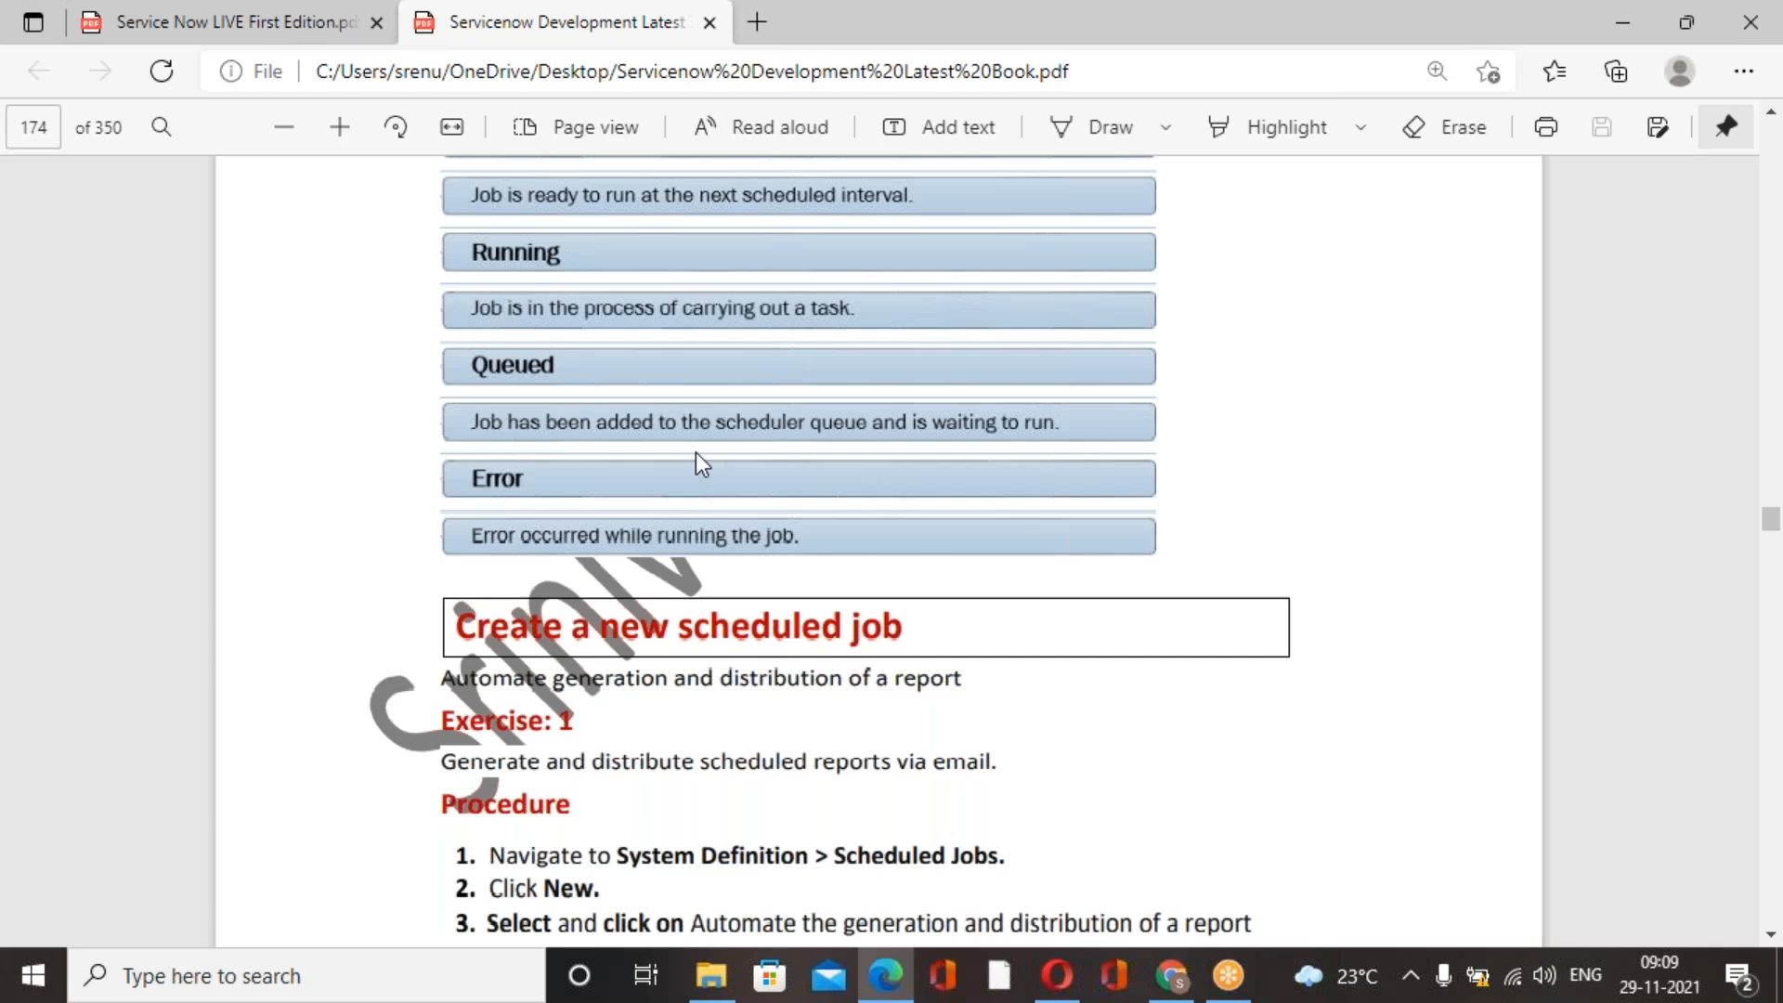
pyautogui.scroll(-2, 697, 460)
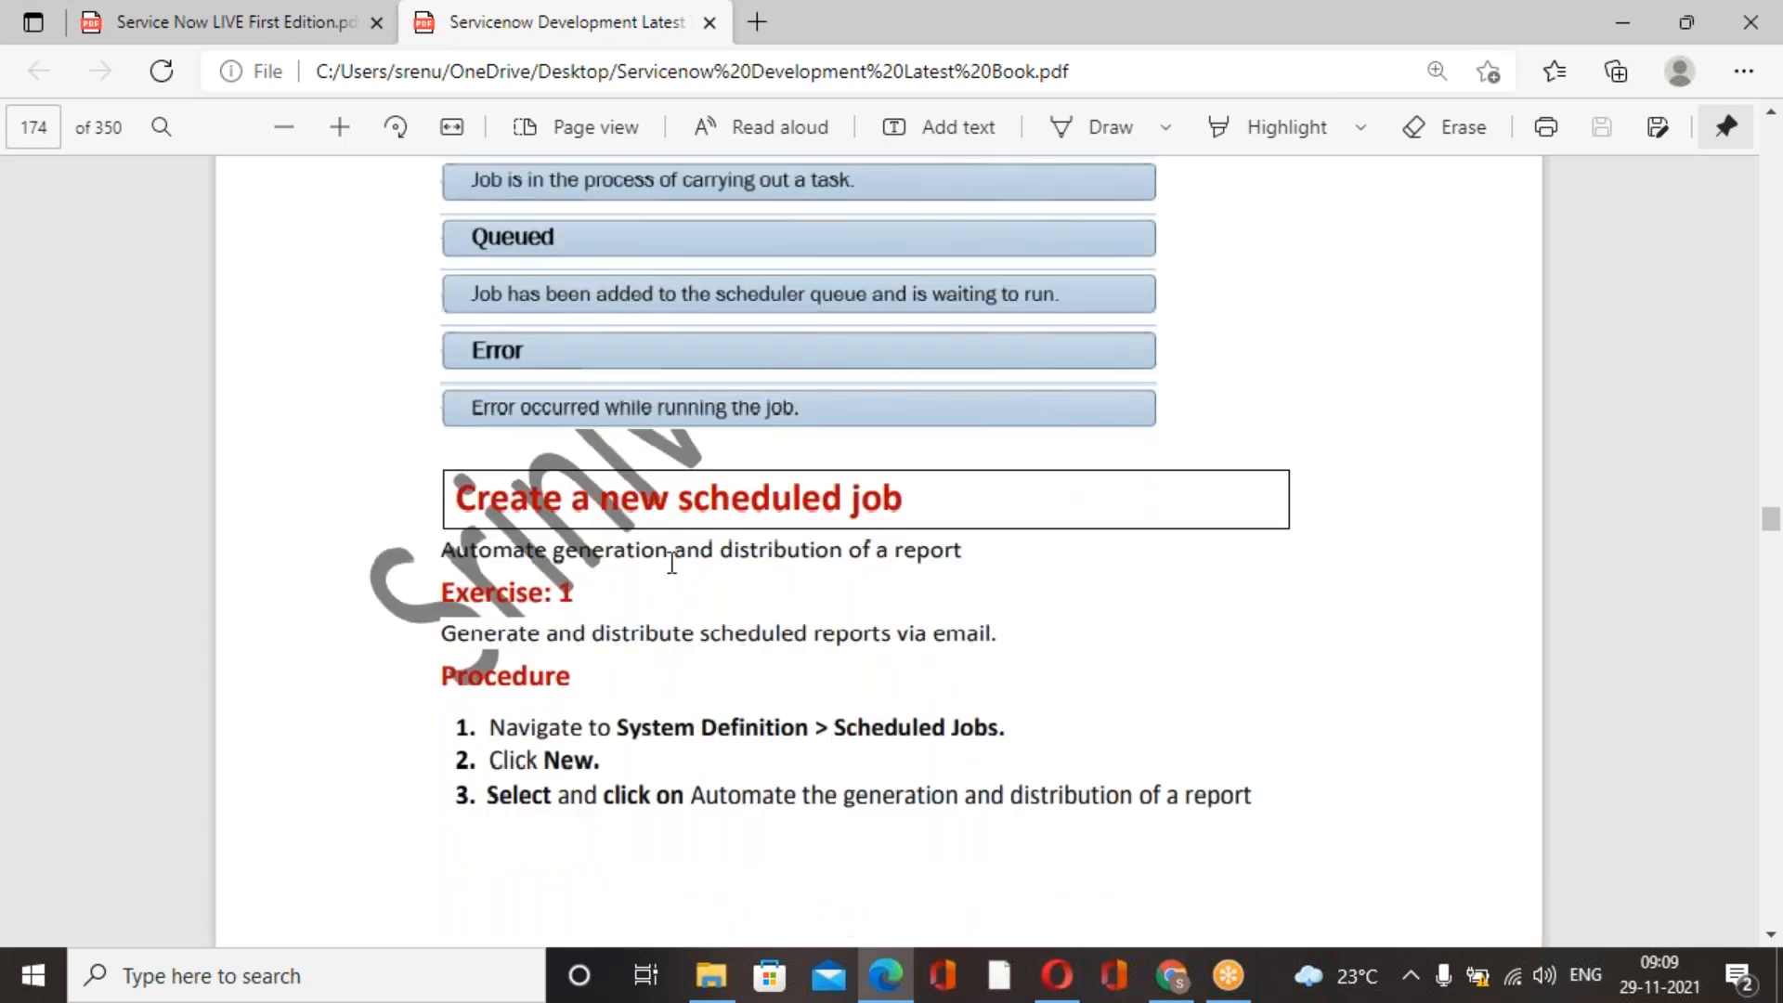
pyautogui.scroll(-2, 602, 441)
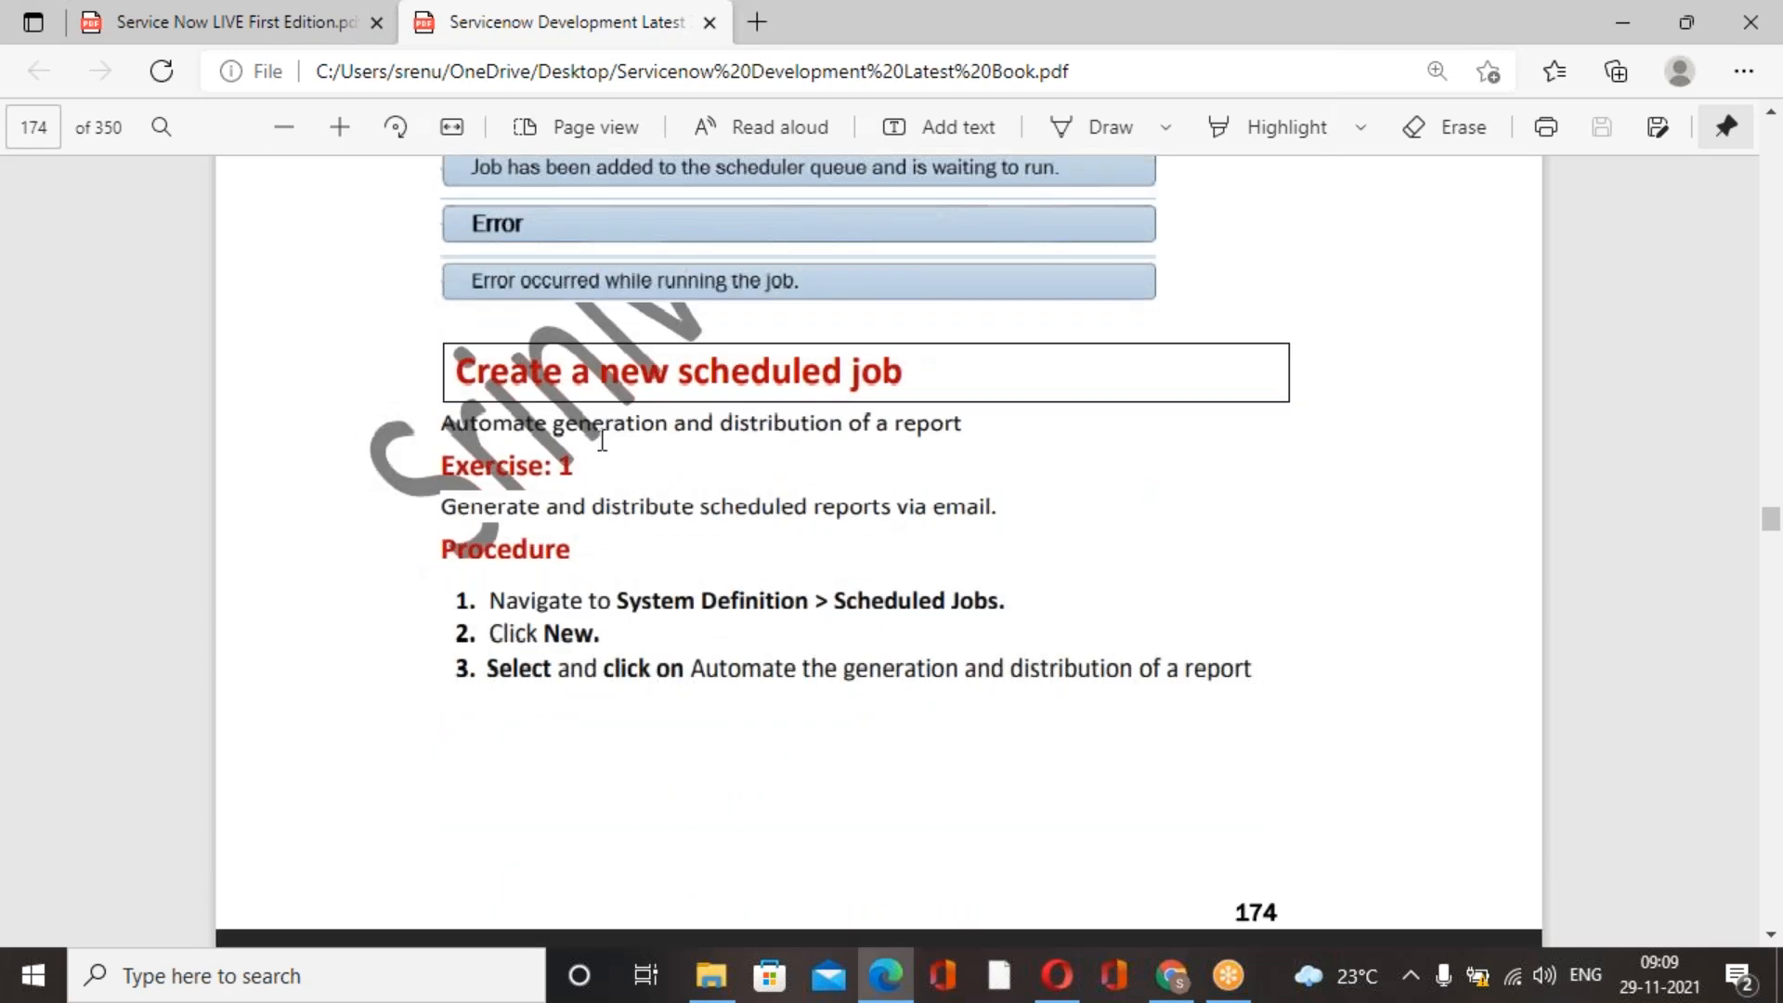
pyautogui.scroll(2, 602, 441)
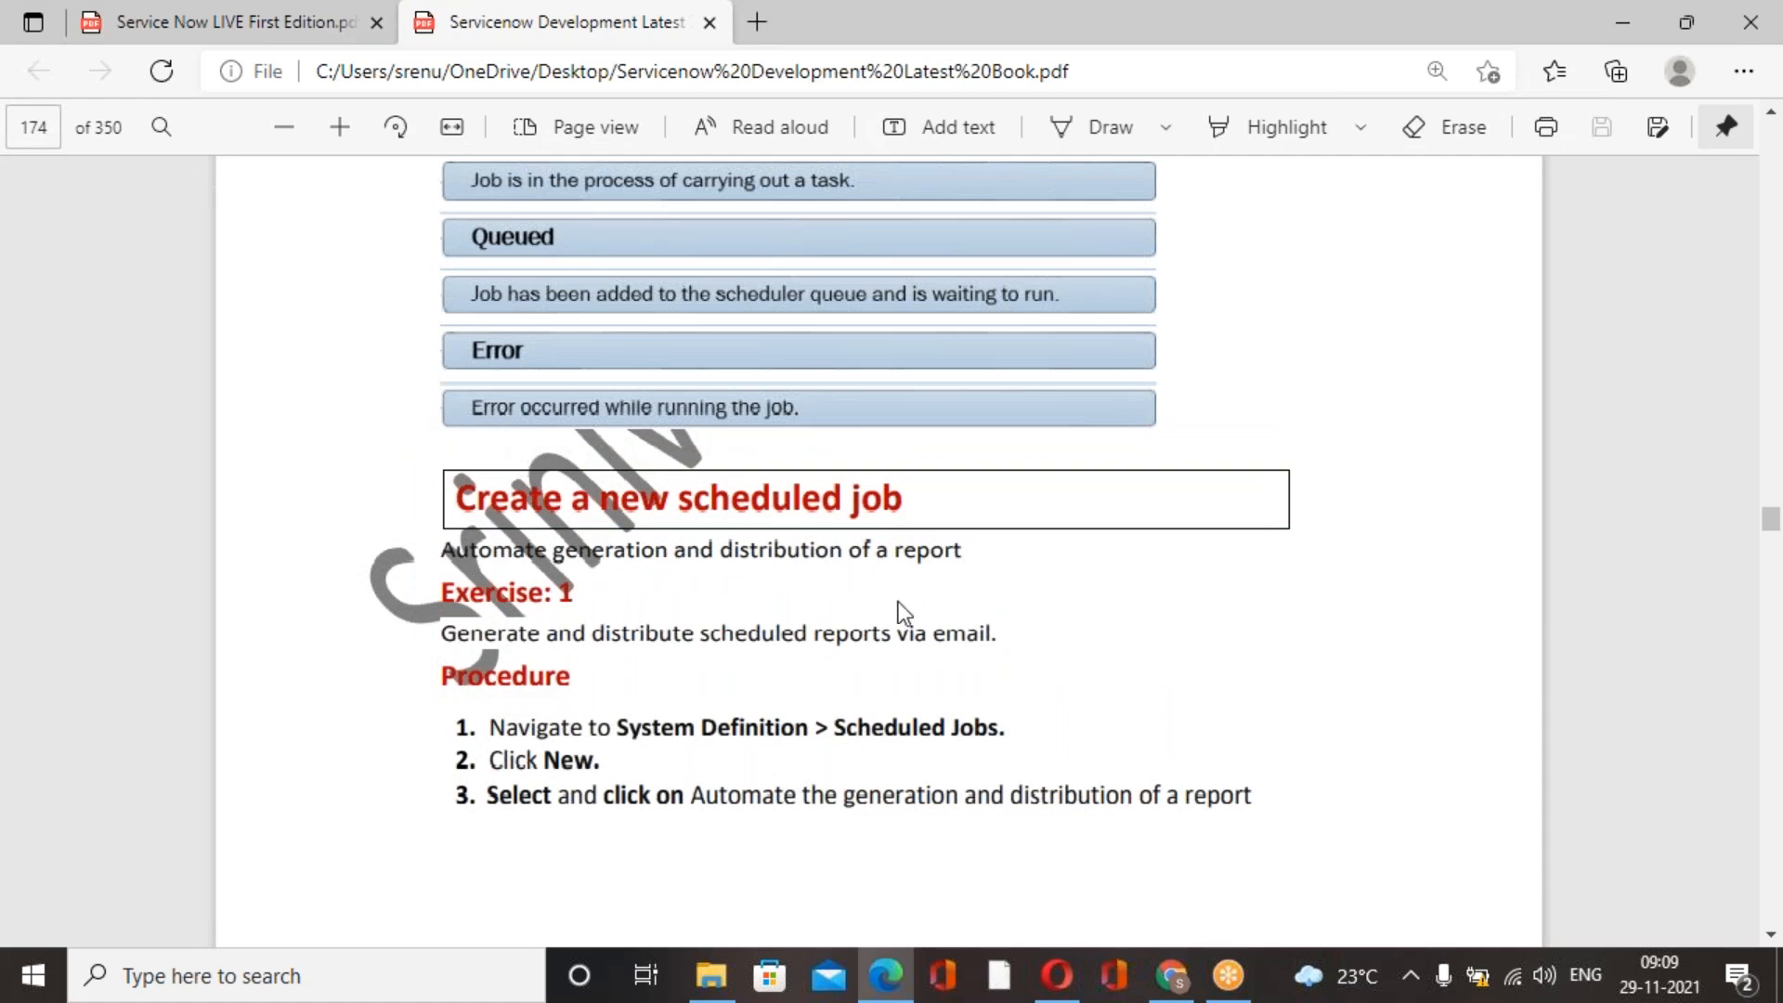
pyautogui.scroll(-4, 897, 605)
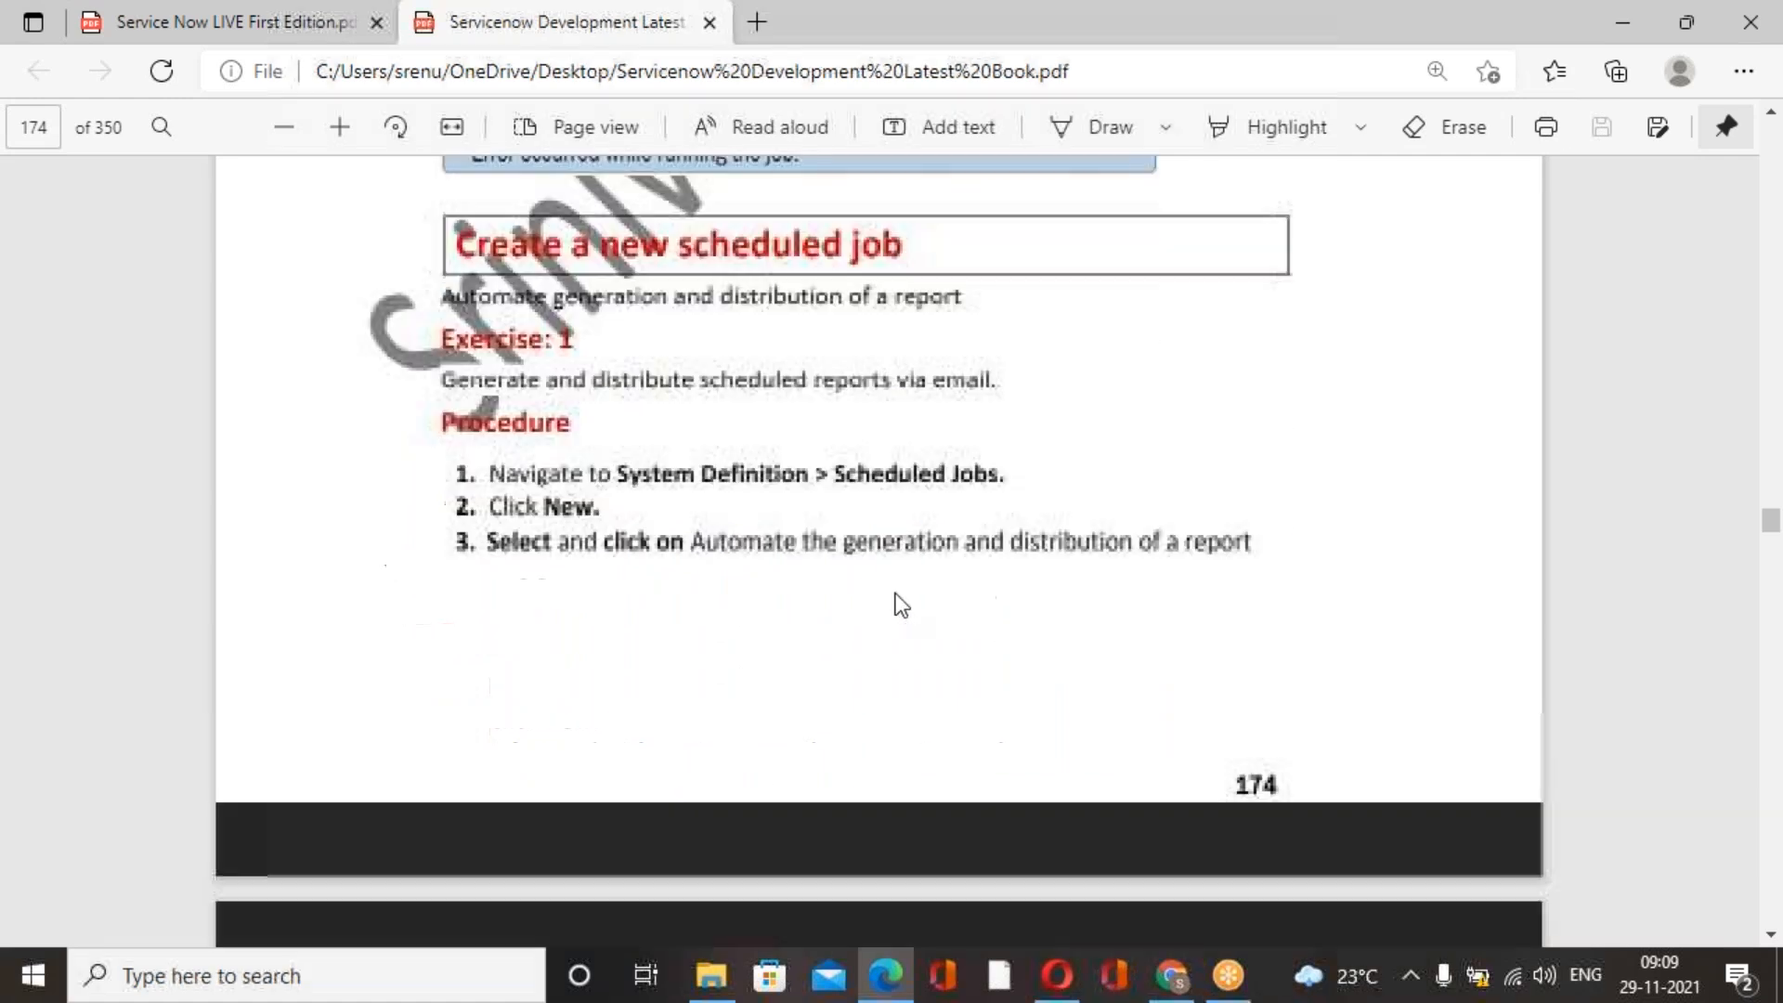
pyautogui.scroll(2, 895, 599)
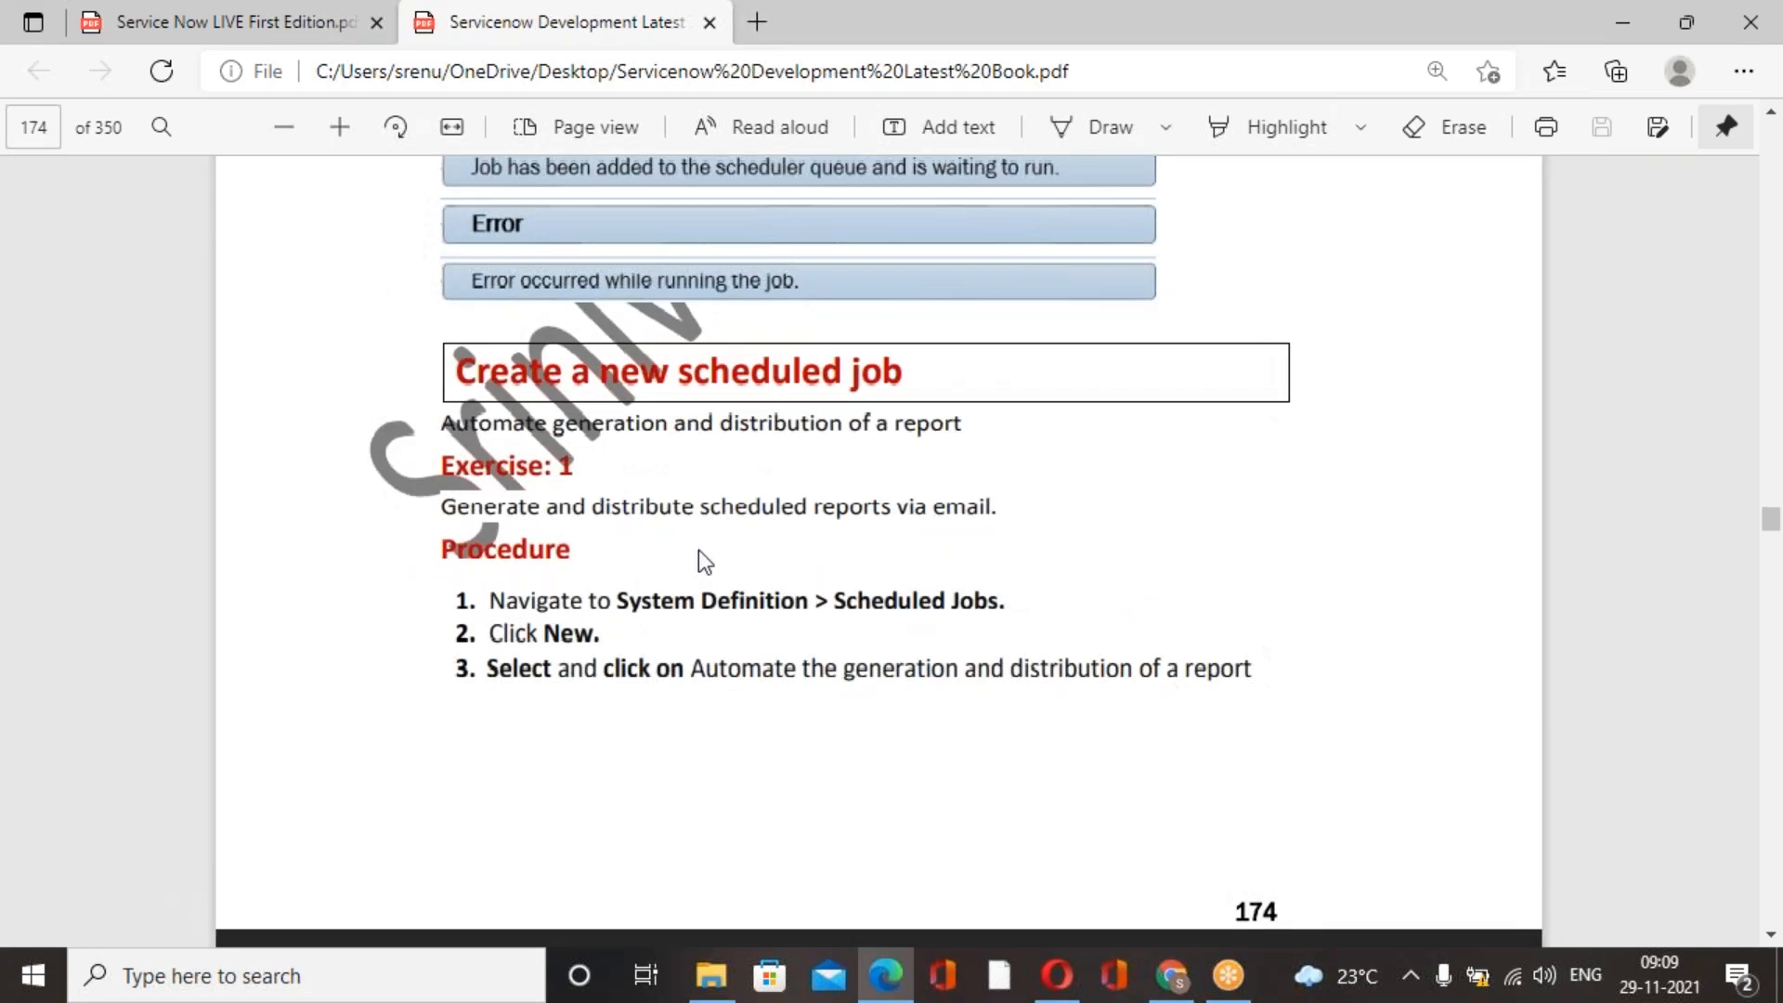
# Switch to the ServiceNow instance in Chrome, filter the navigator for "scheduled job" and open System Definition's Scheduled Jobs list.
pyautogui.click(1173, 976)
pyautogui.click(283, 266)
pyautogui.write('sche')
pyautogui.click(283, 267)
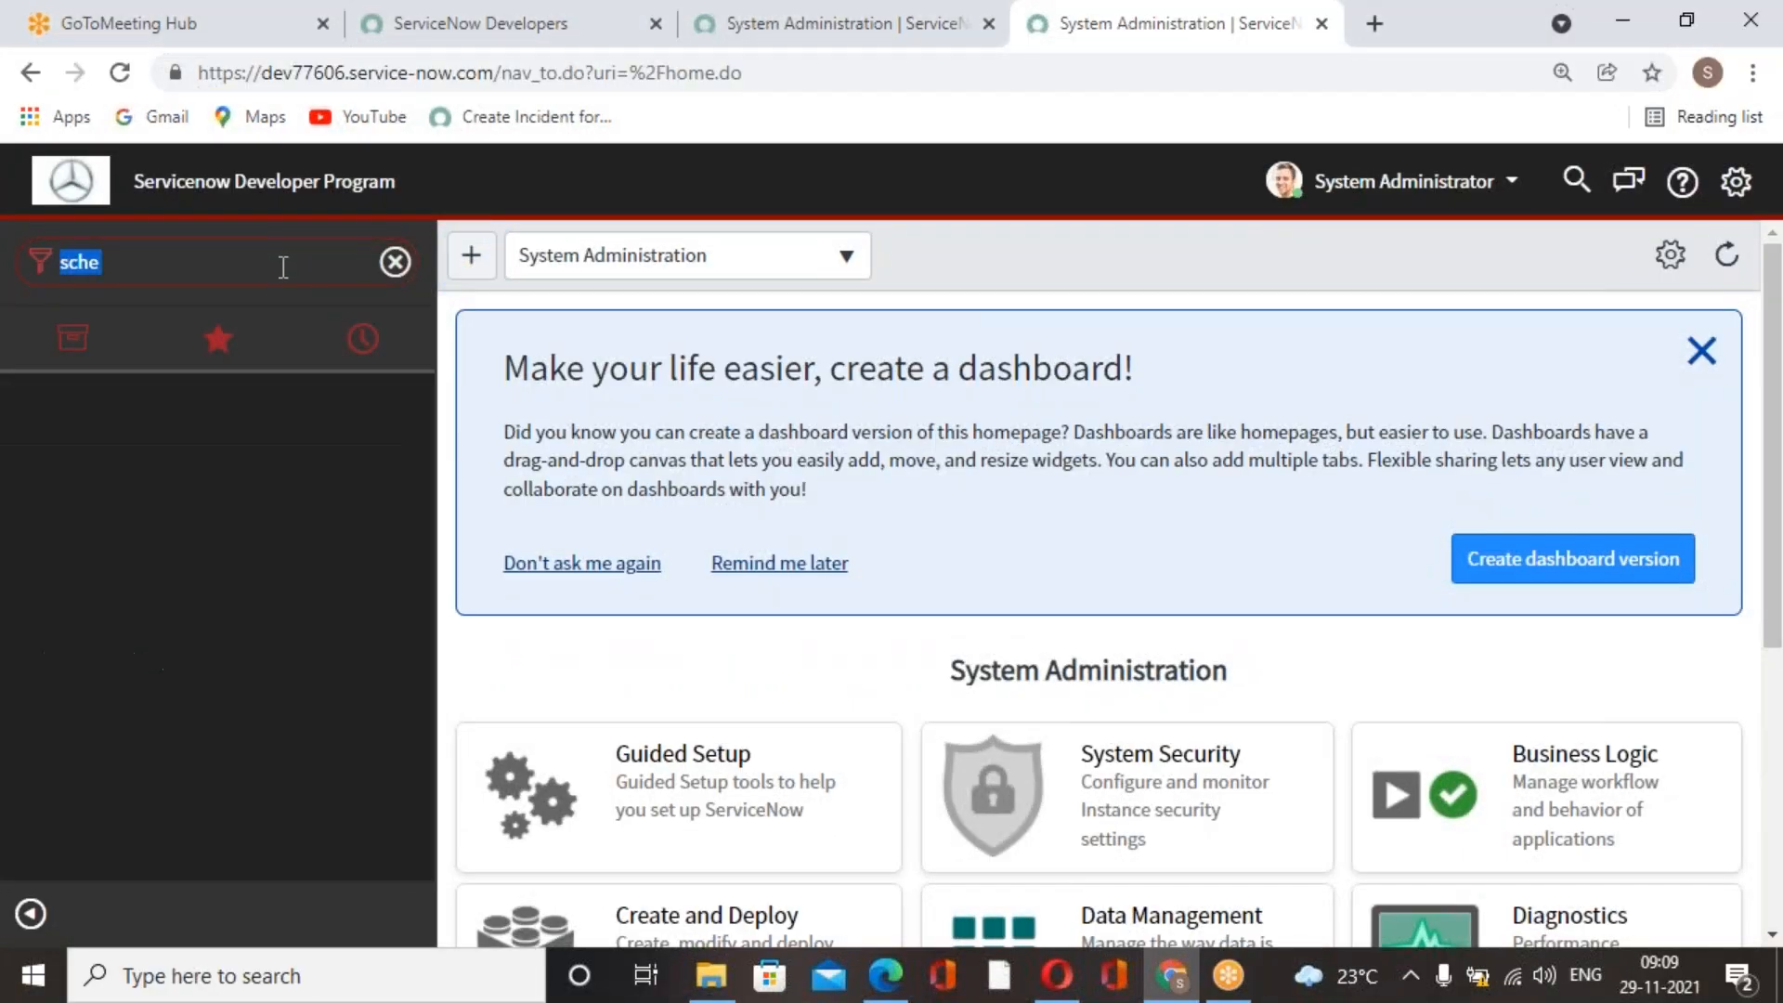
pyautogui.press('BackSpace')
pyautogui.write('s')
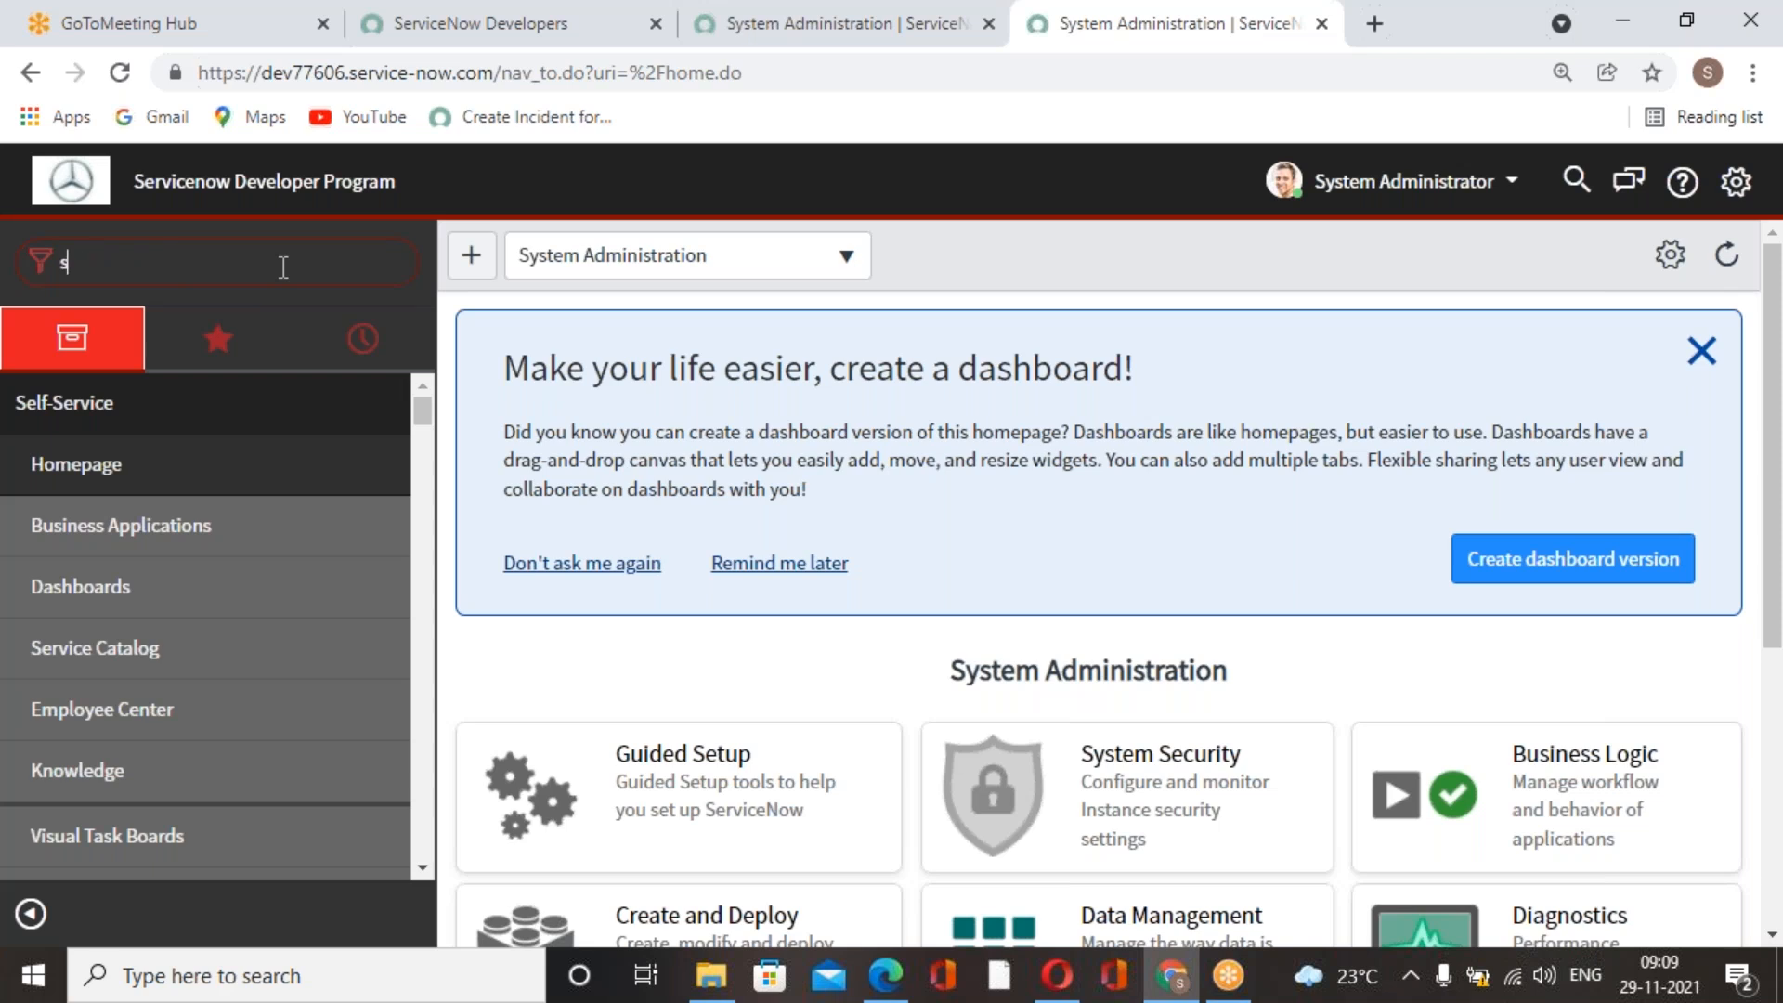
pyautogui.write('cheduled')
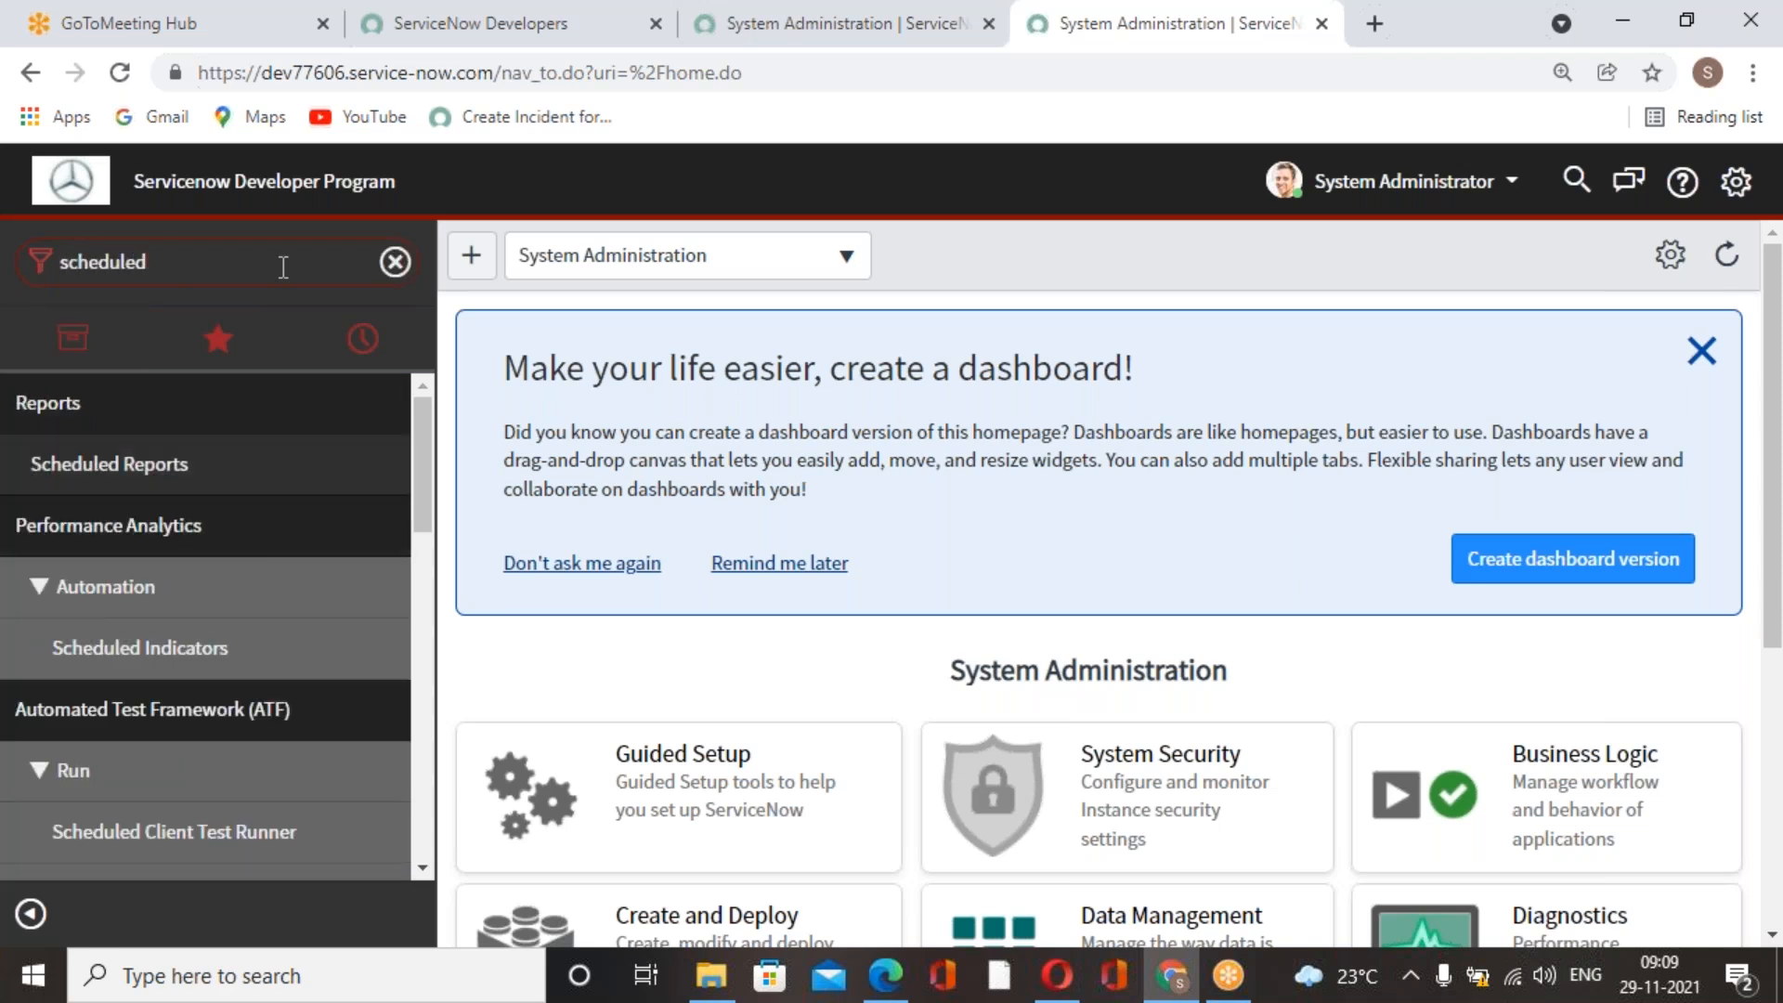
pyautogui.write(' job')
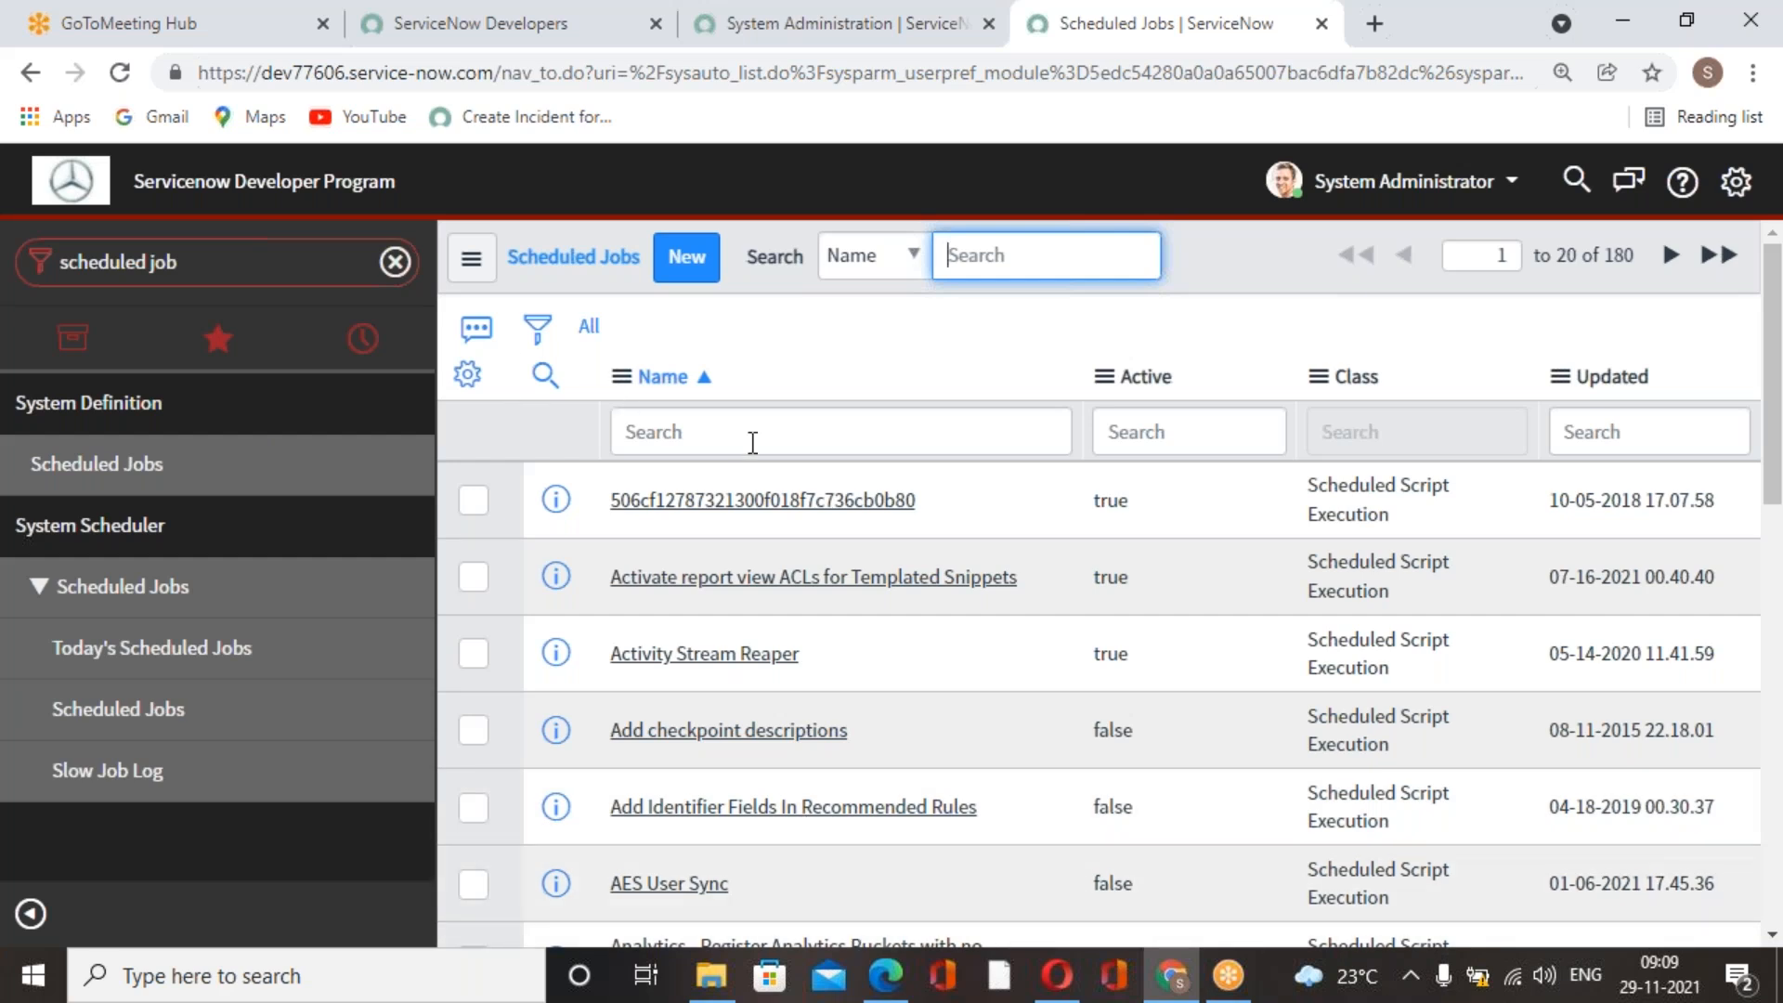
# Examine the columns available for personalizing the Scheduled Jobs list, and close the column settings without changes.
pyautogui.click(467, 375)
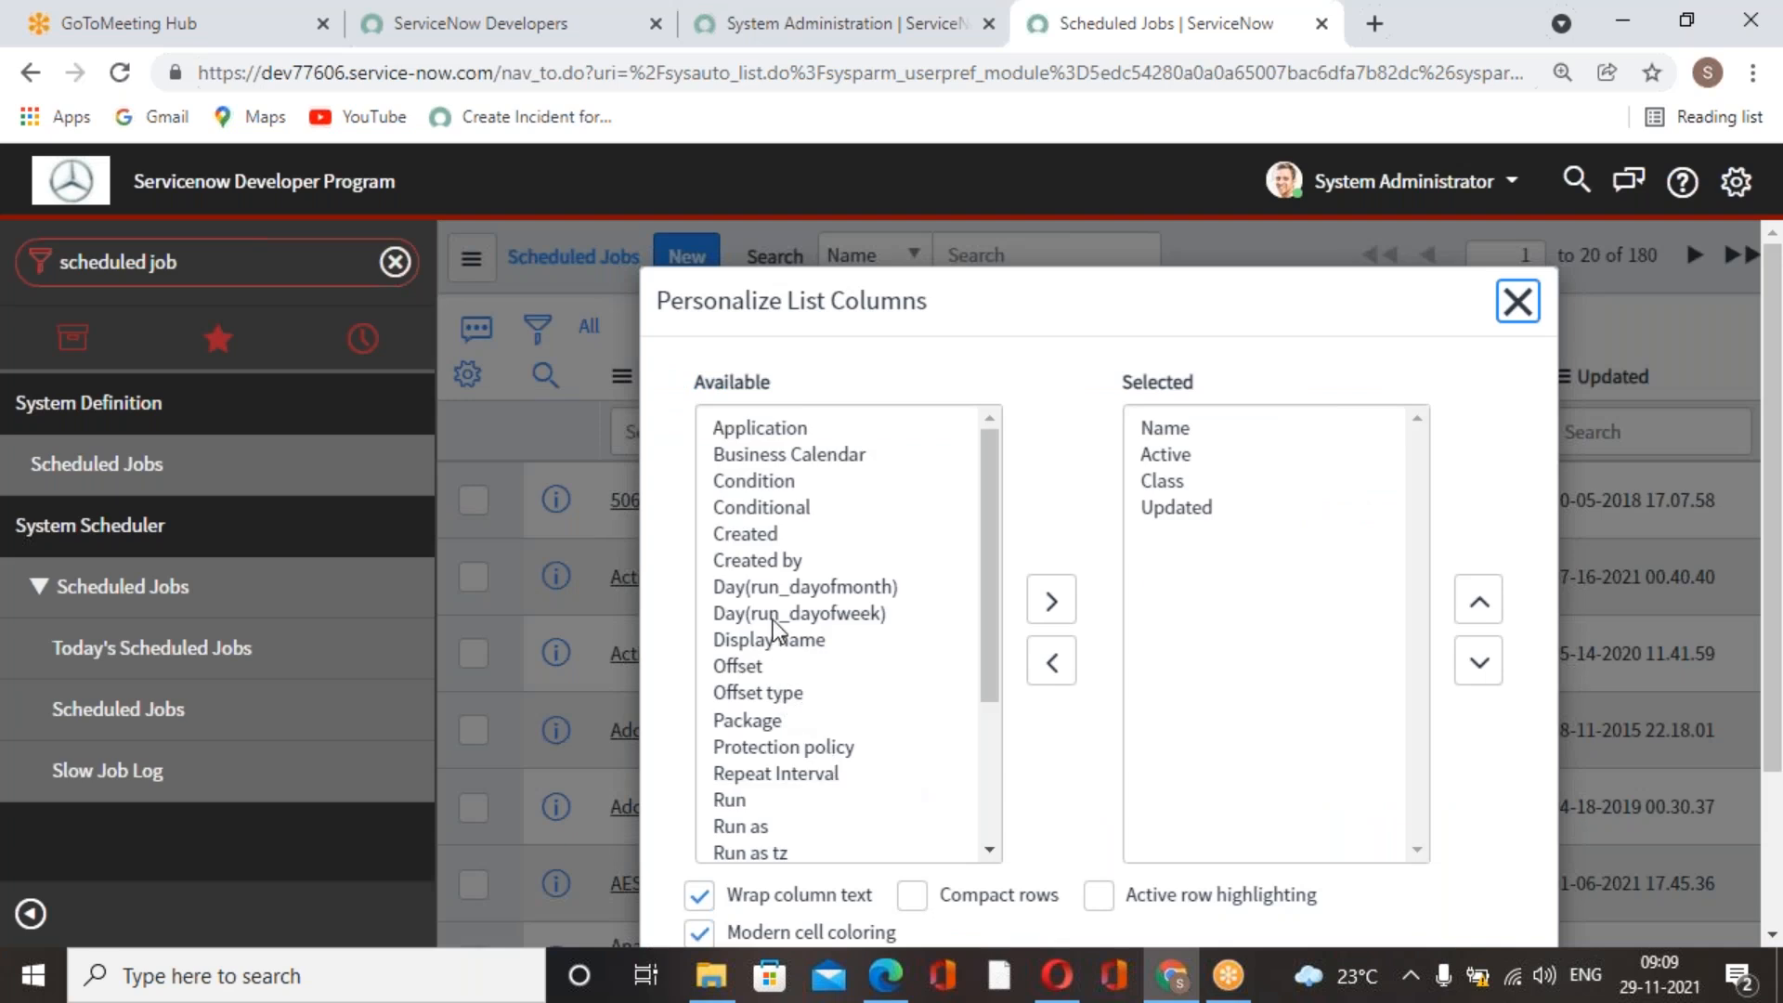
pyautogui.scroll(-3, 850, 692)
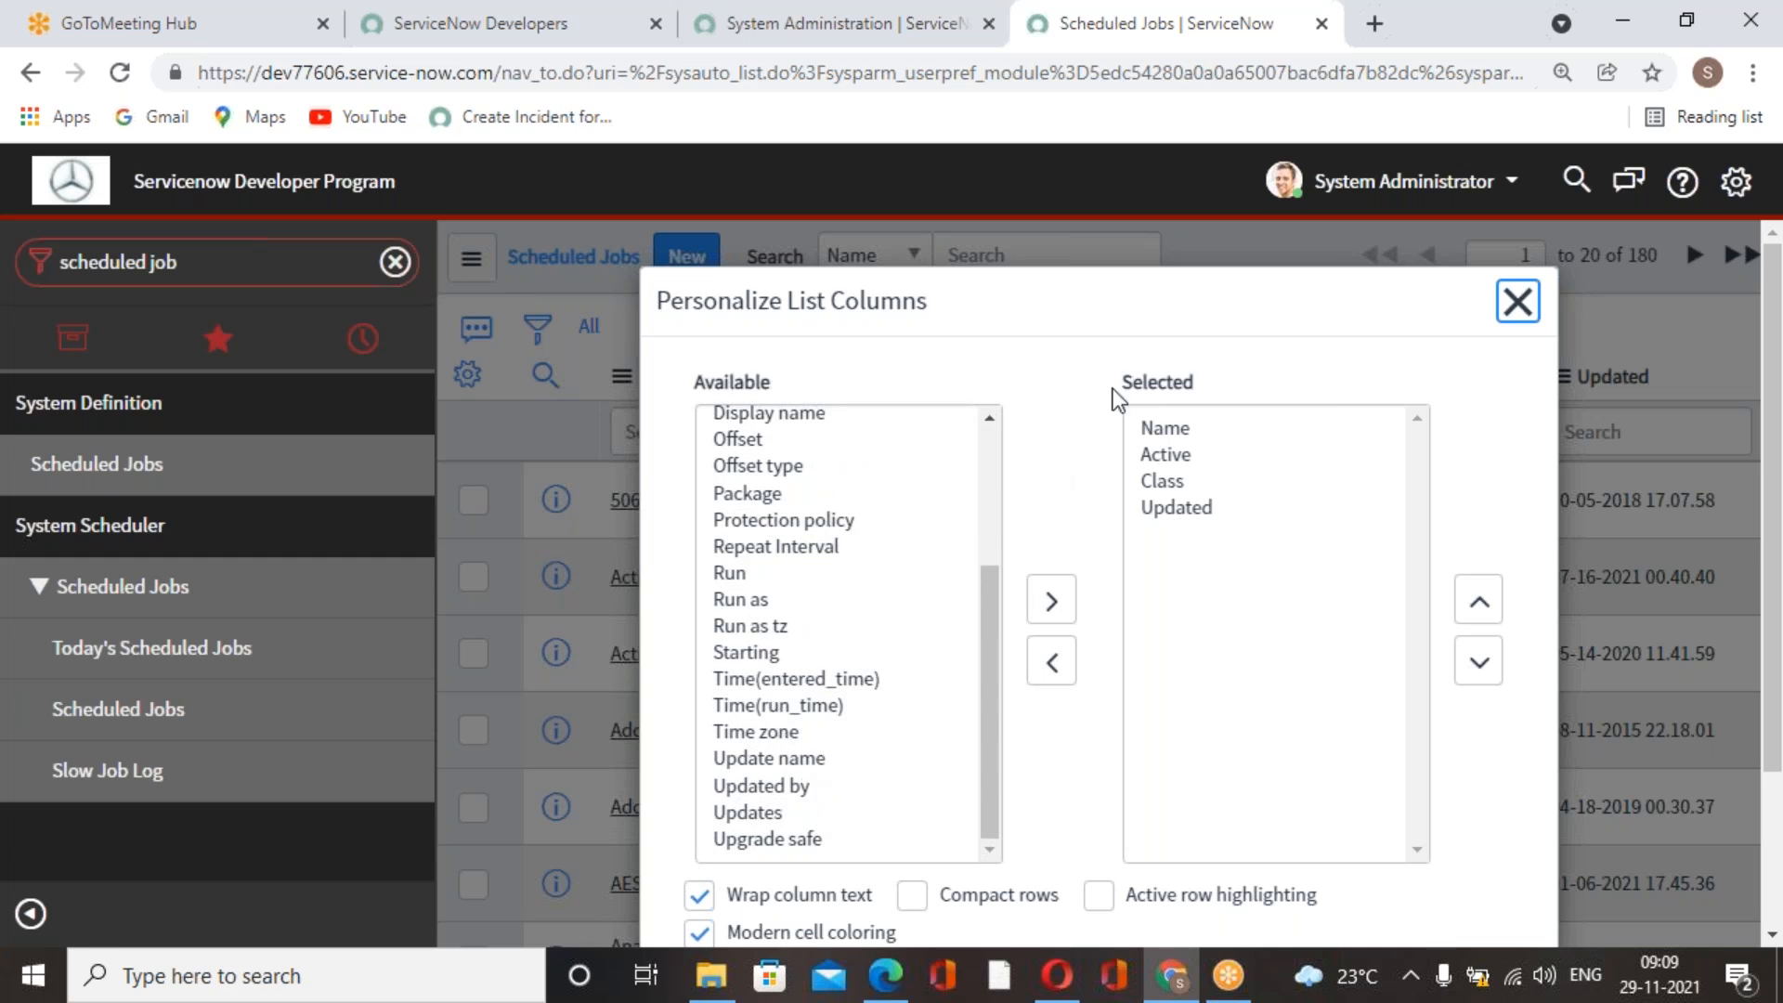
pyautogui.click(1514, 306)
# Start a new Scheduled Email of Report record and name it "Dail Report on Incidents".
pyautogui.scroll(-3, 1038, 652)
pyautogui.scroll(3, 1038, 652)
pyautogui.scroll(-6, 1039, 652)
pyautogui.scroll(6, 1039, 652)
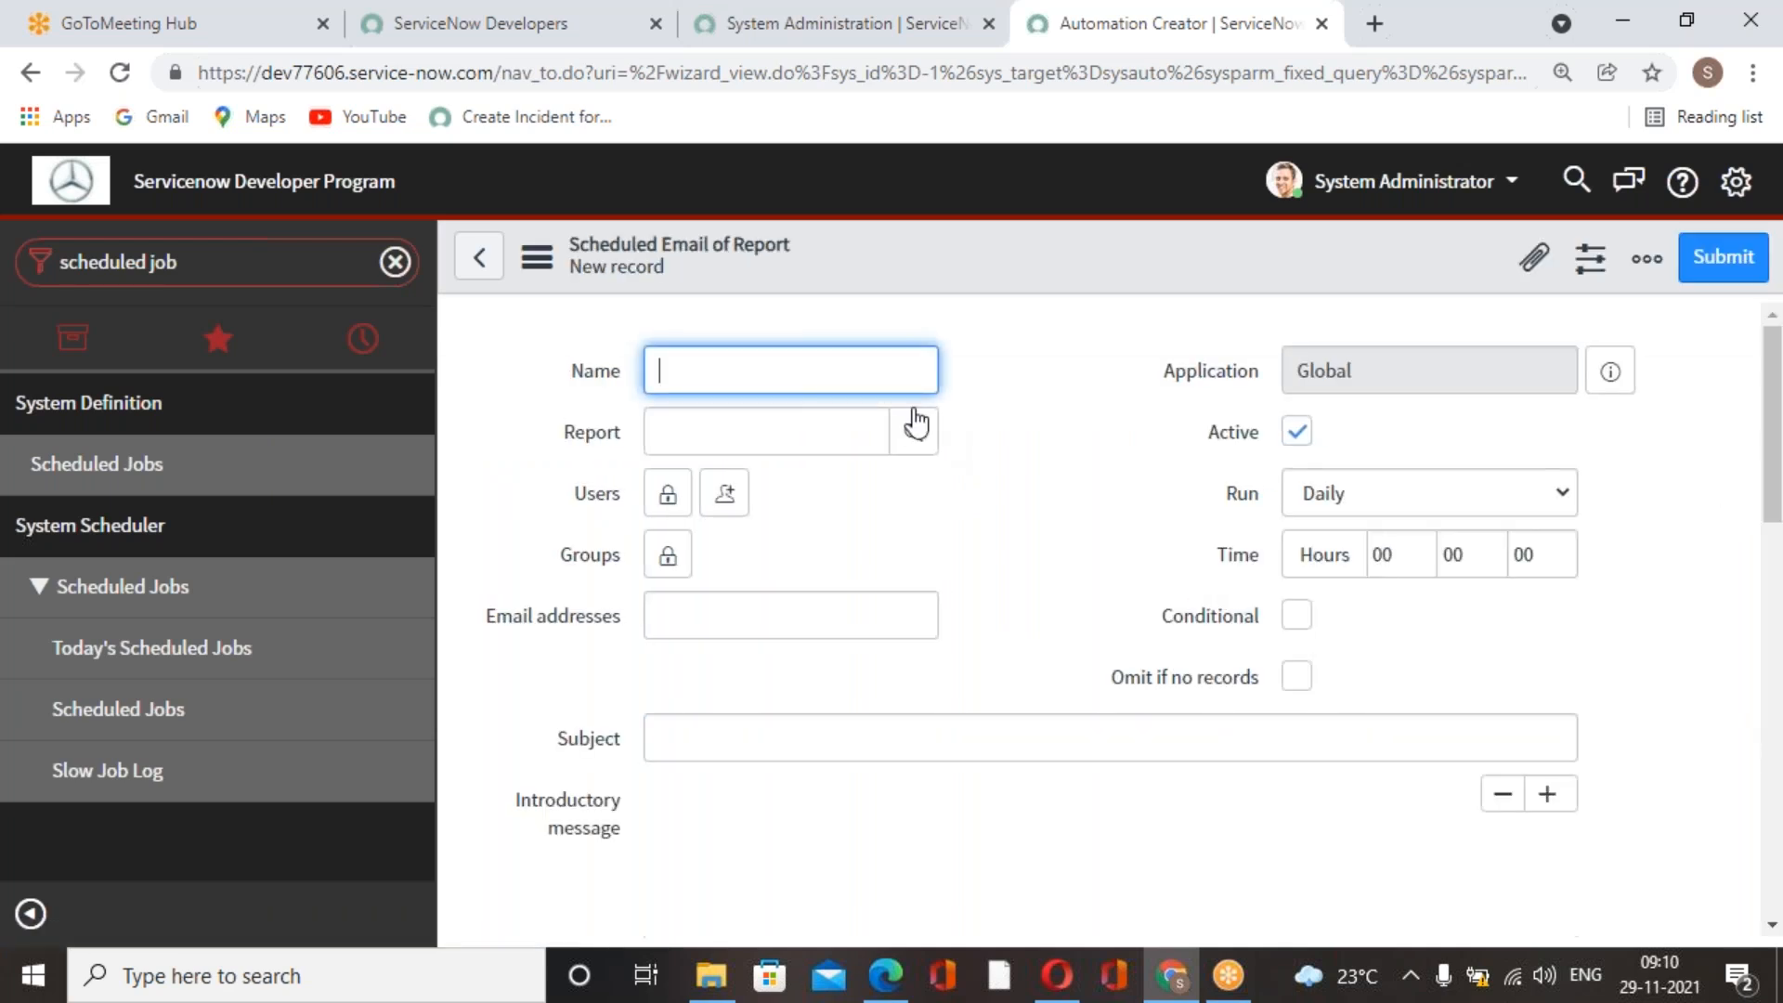
pyautogui.click(883, 373)
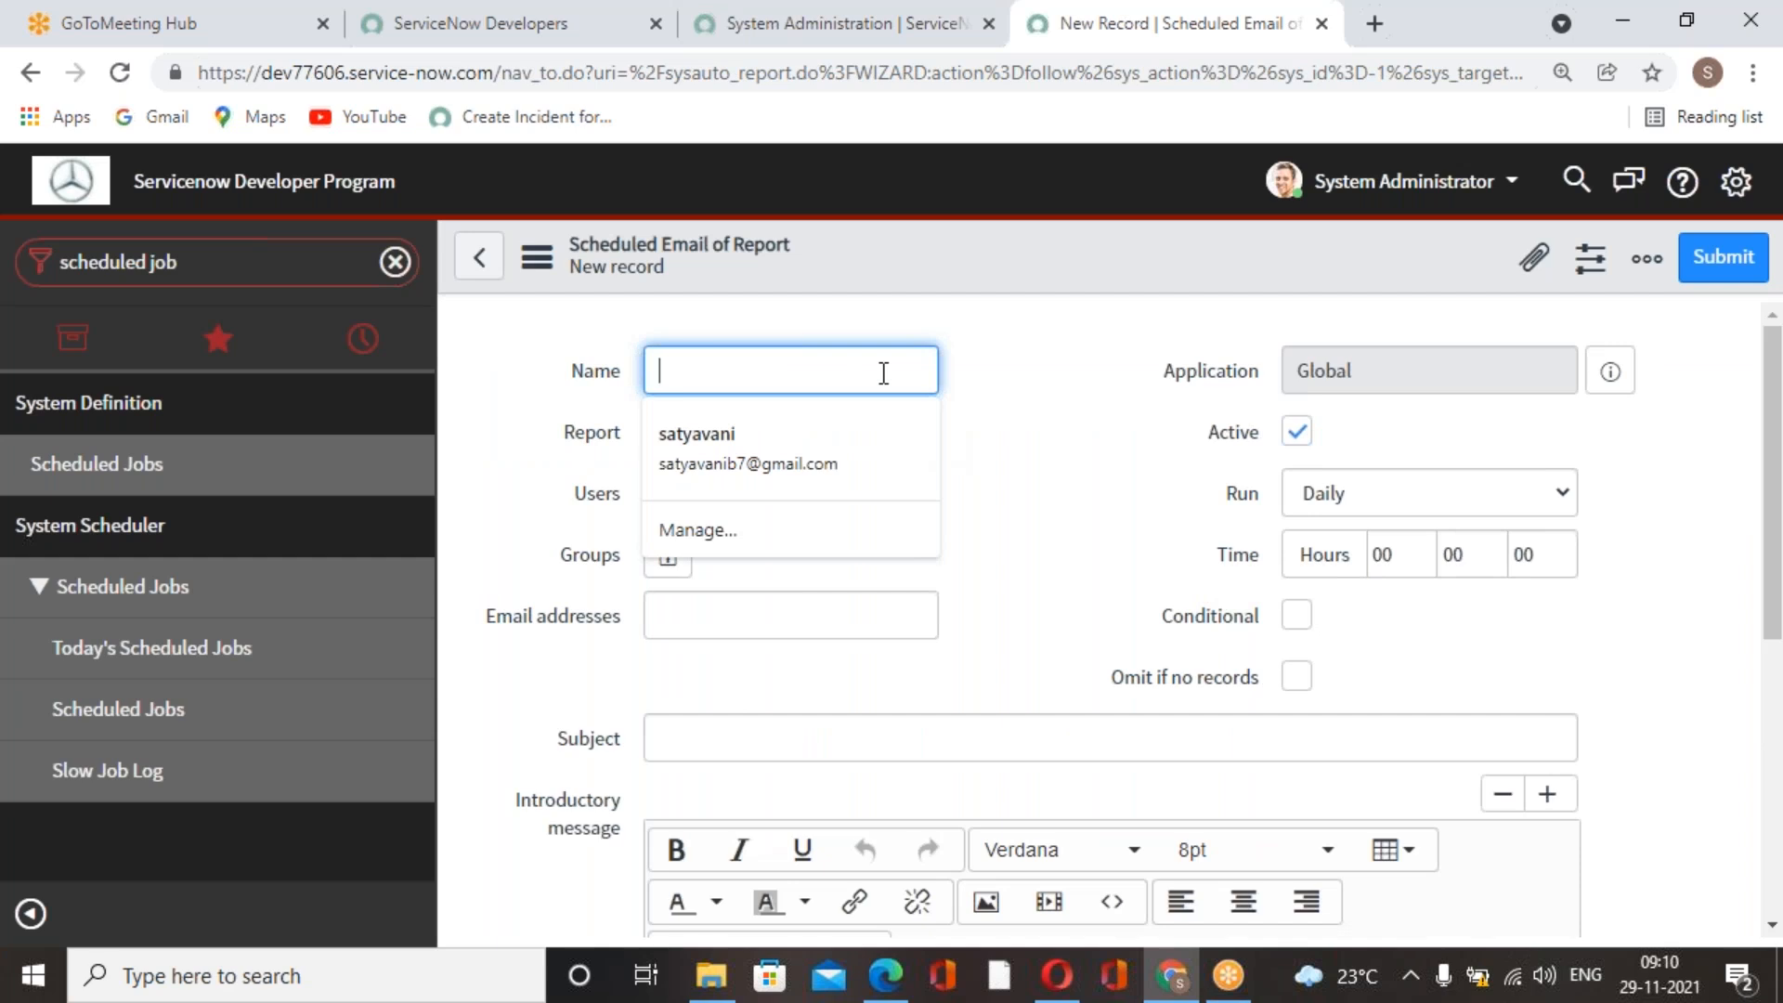
pyautogui.write('Dail Report on Incidents')
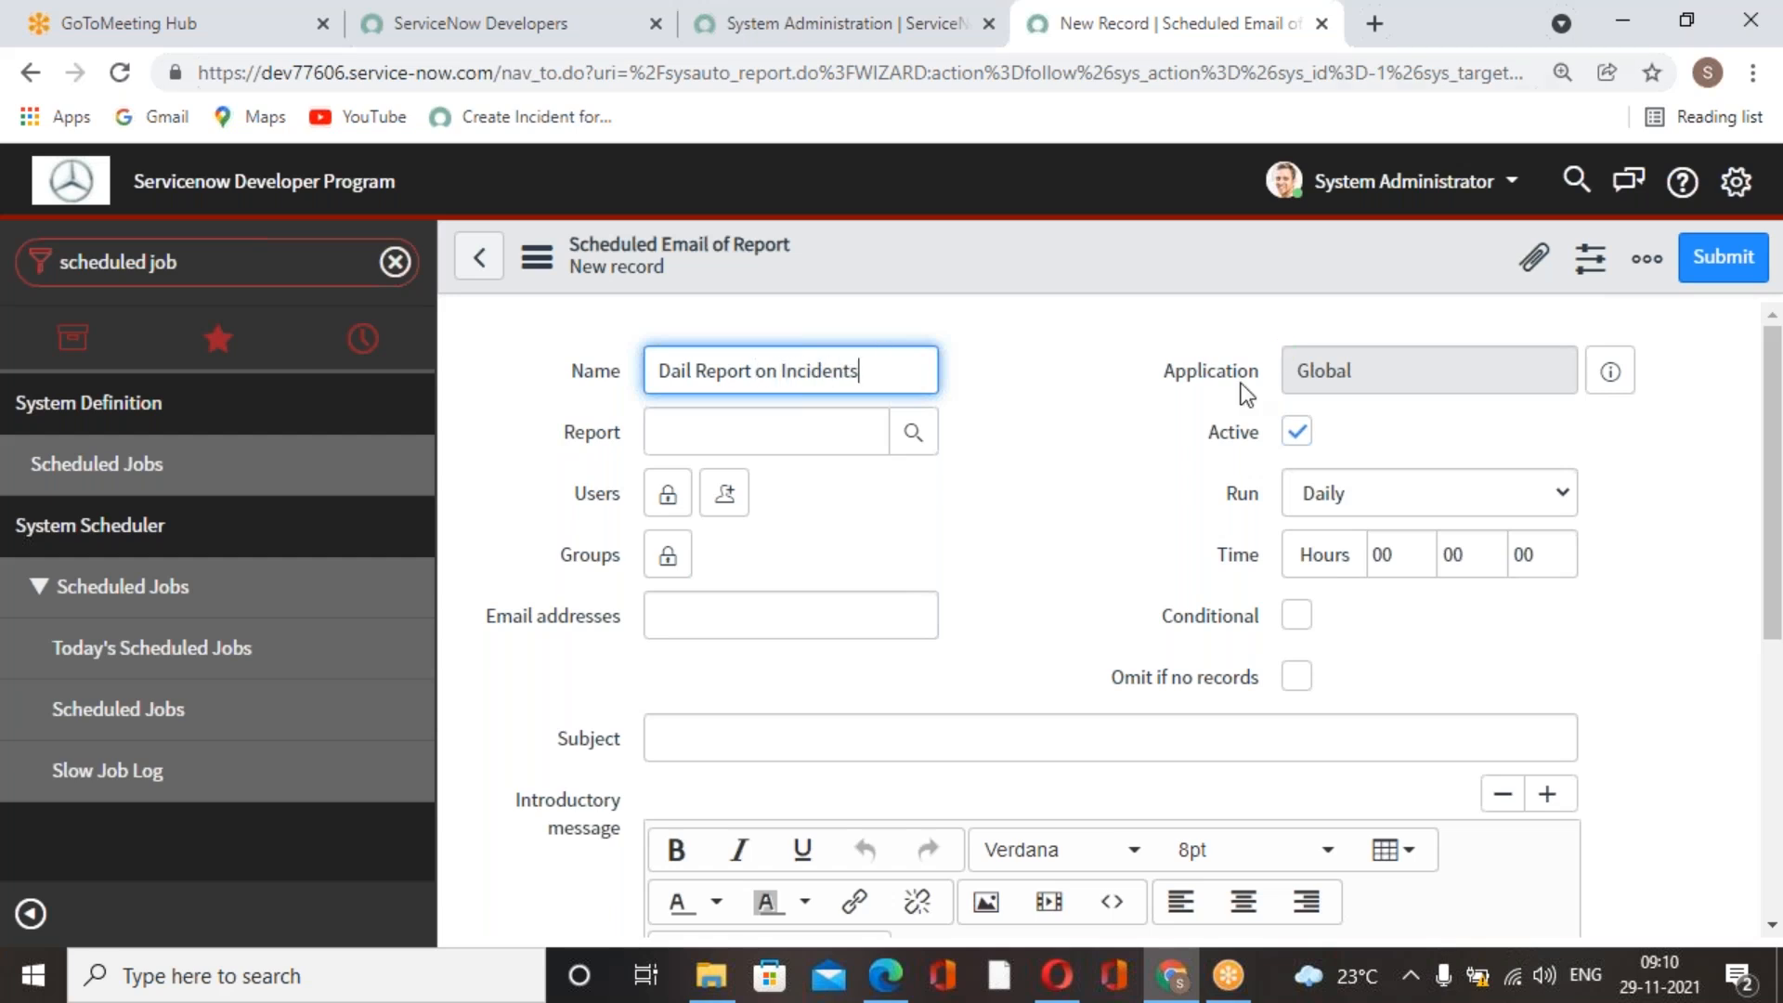
# Set the scheduled job's report to "Open Incidents older than 30 Days - Grouped".
pyautogui.click(916, 445)
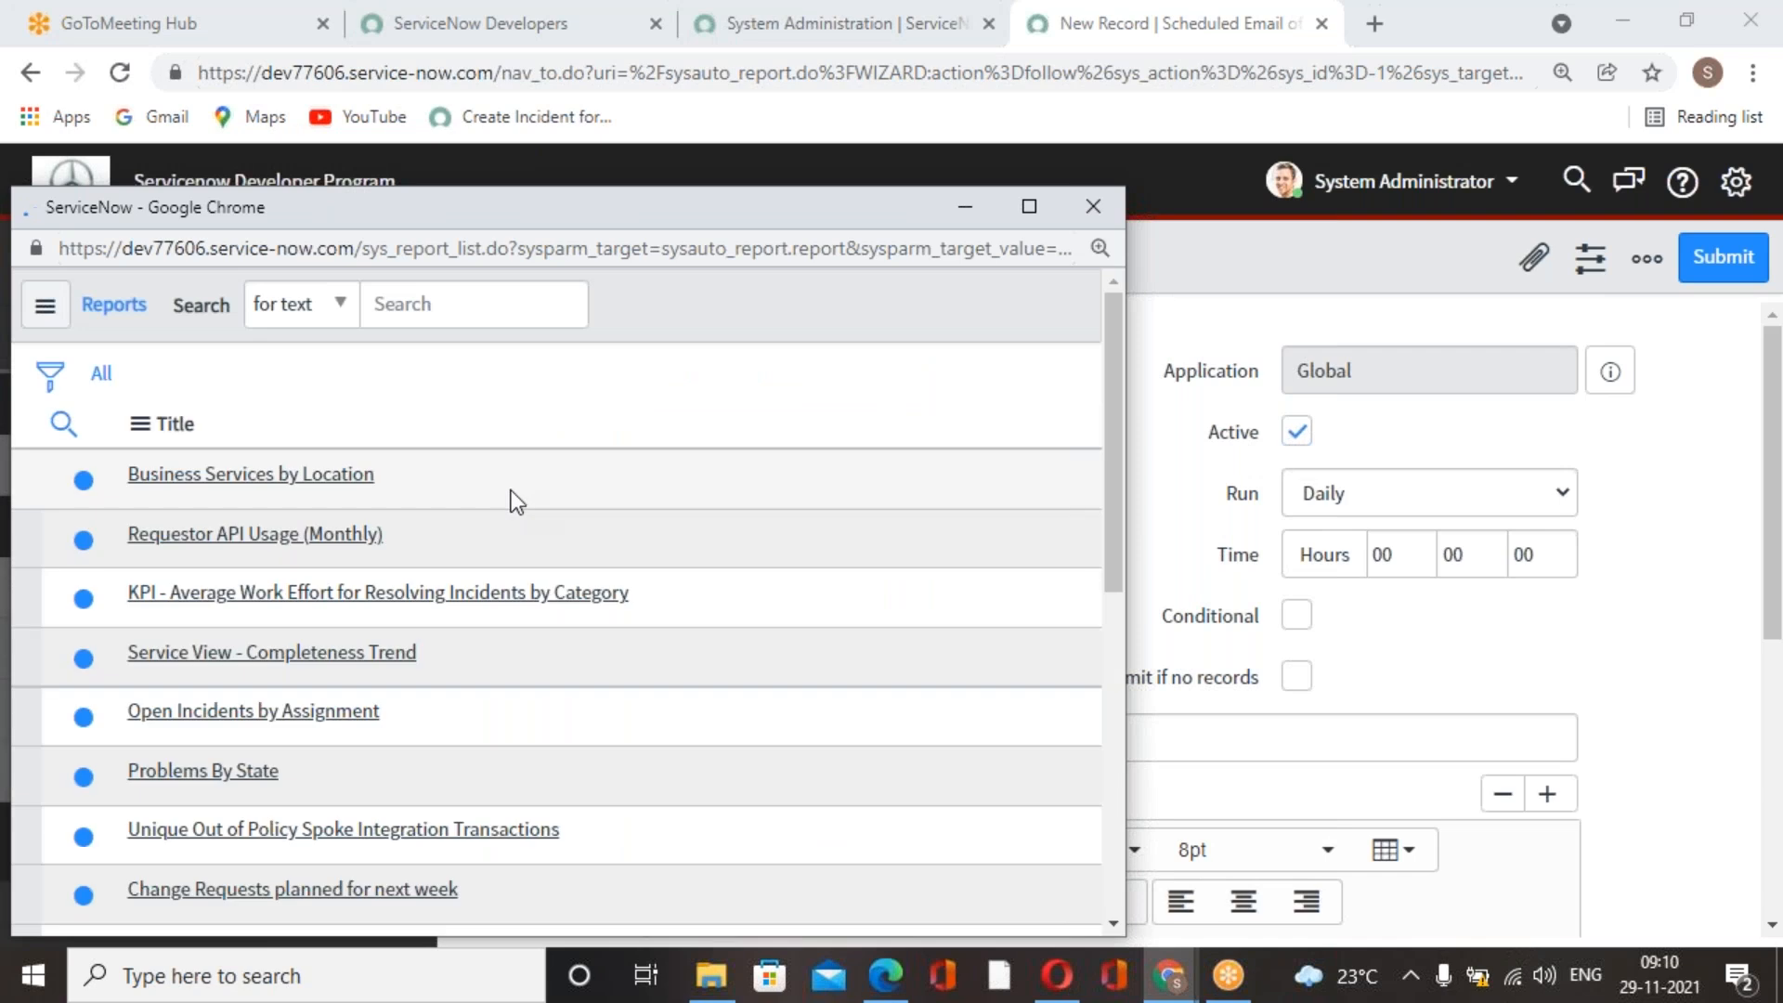
pyautogui.scroll(-10, 453, 504)
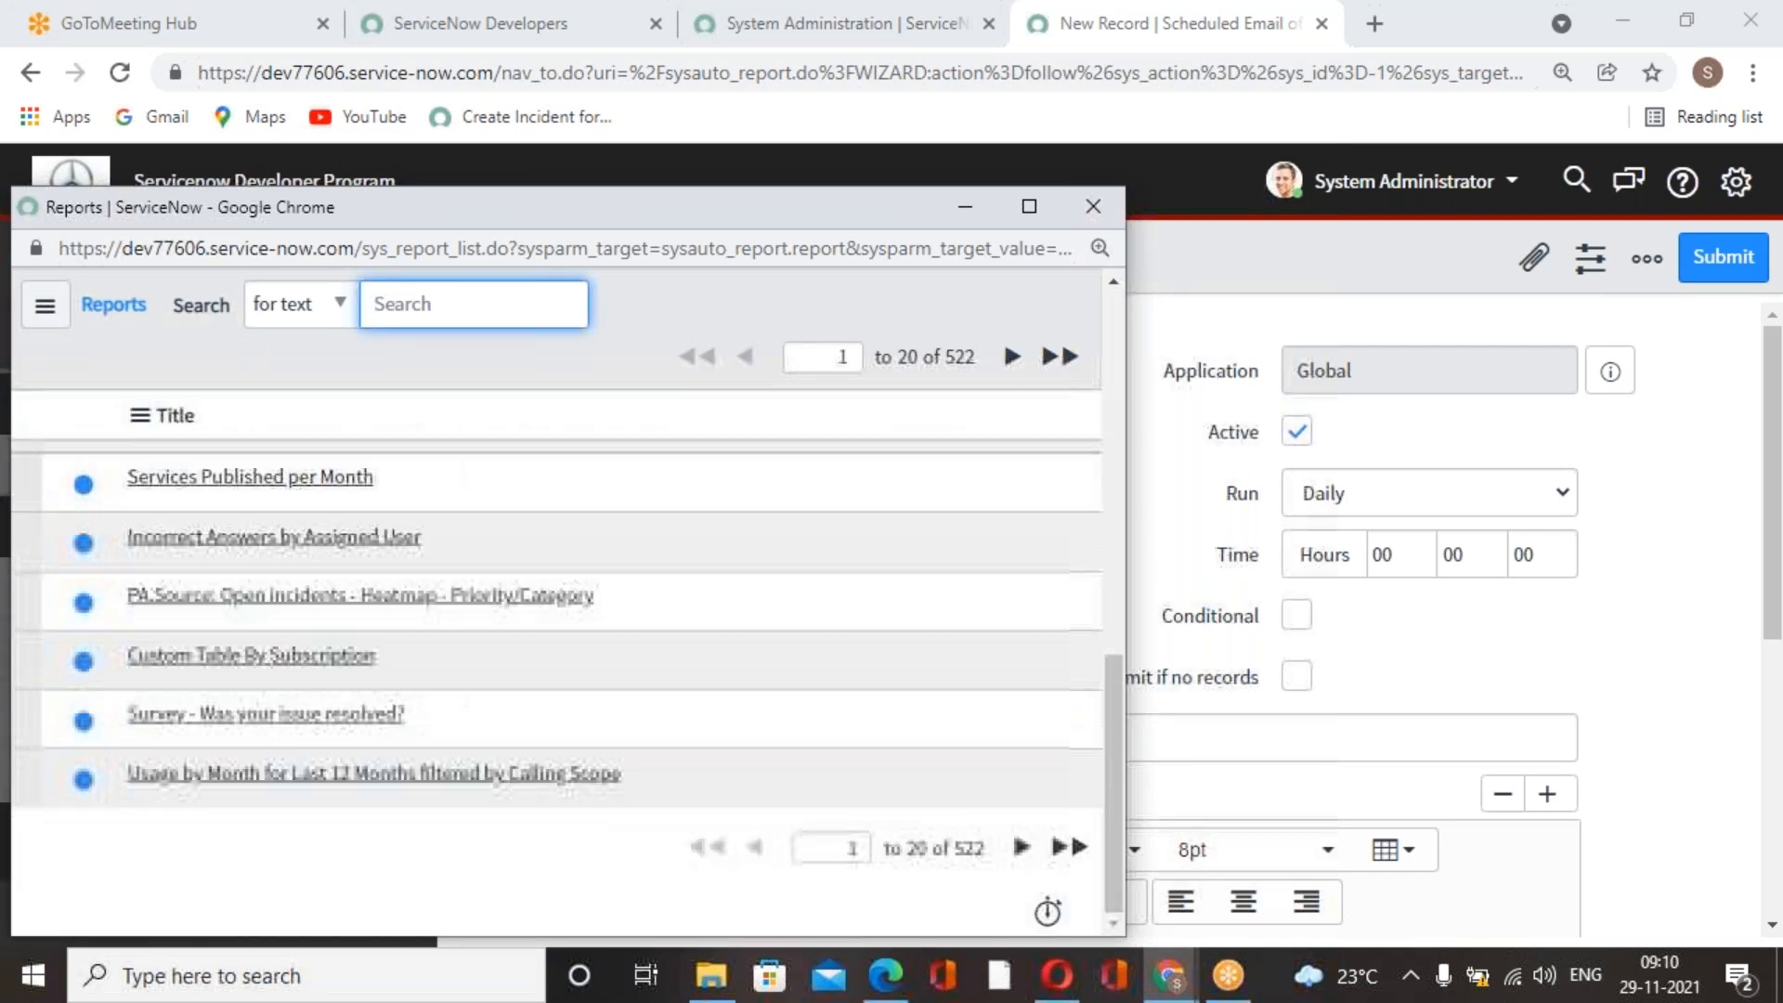
pyautogui.scroll(4, 449, 312)
pyautogui.write('incident')
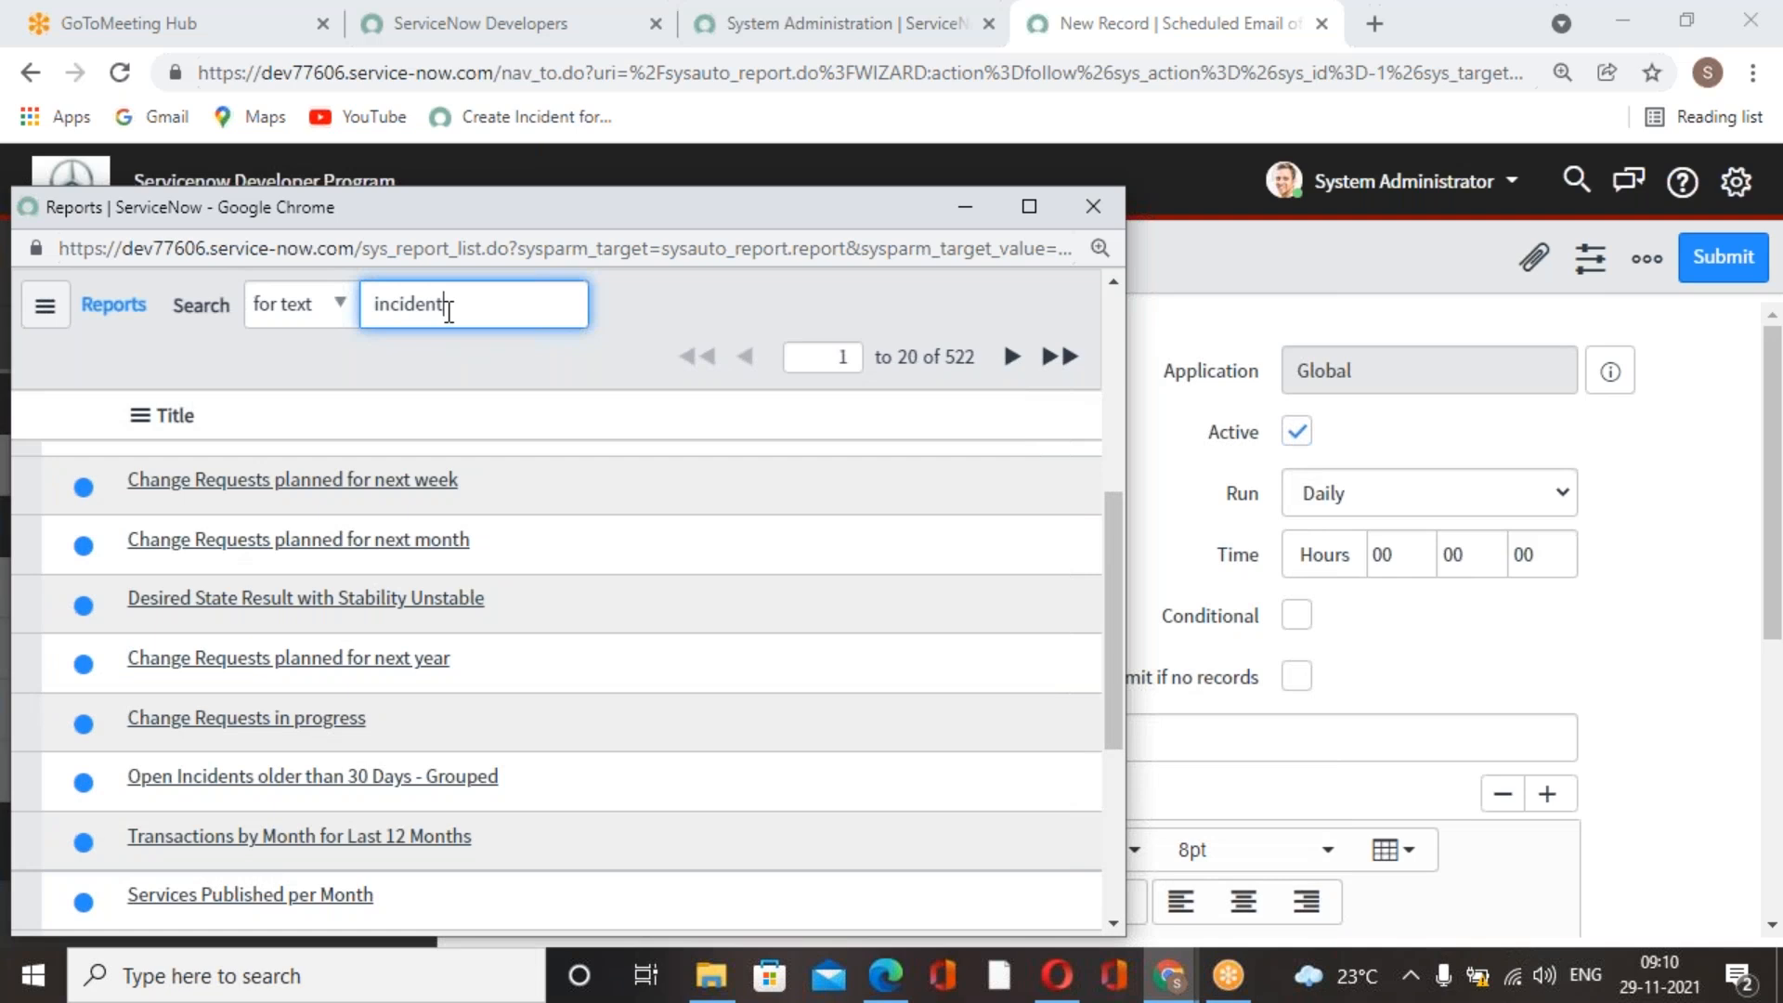
pyautogui.hotkey('ctrl', 'a')
pyautogui.press('BackSpace')
pyautogui.click(232, 777)
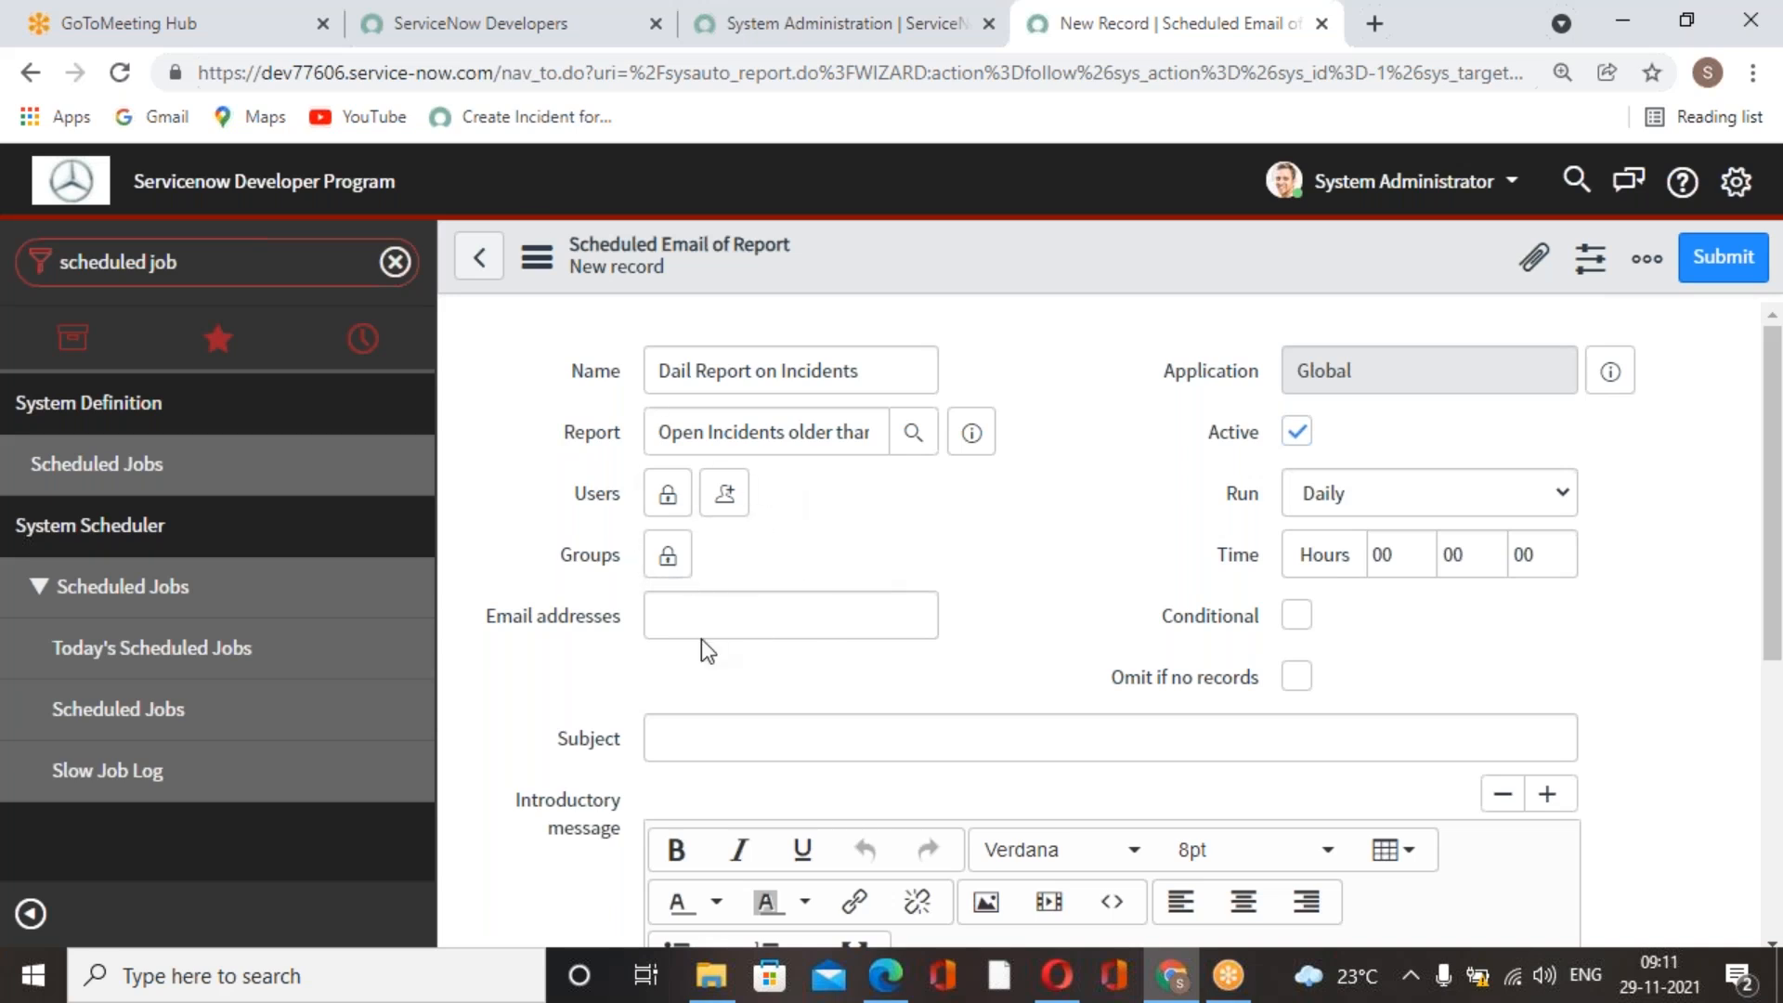
# Add the recipient's email address to the scheduled job's Users list and lock the list.
pyautogui.click(668, 495)
pyautogui.click(786, 815)
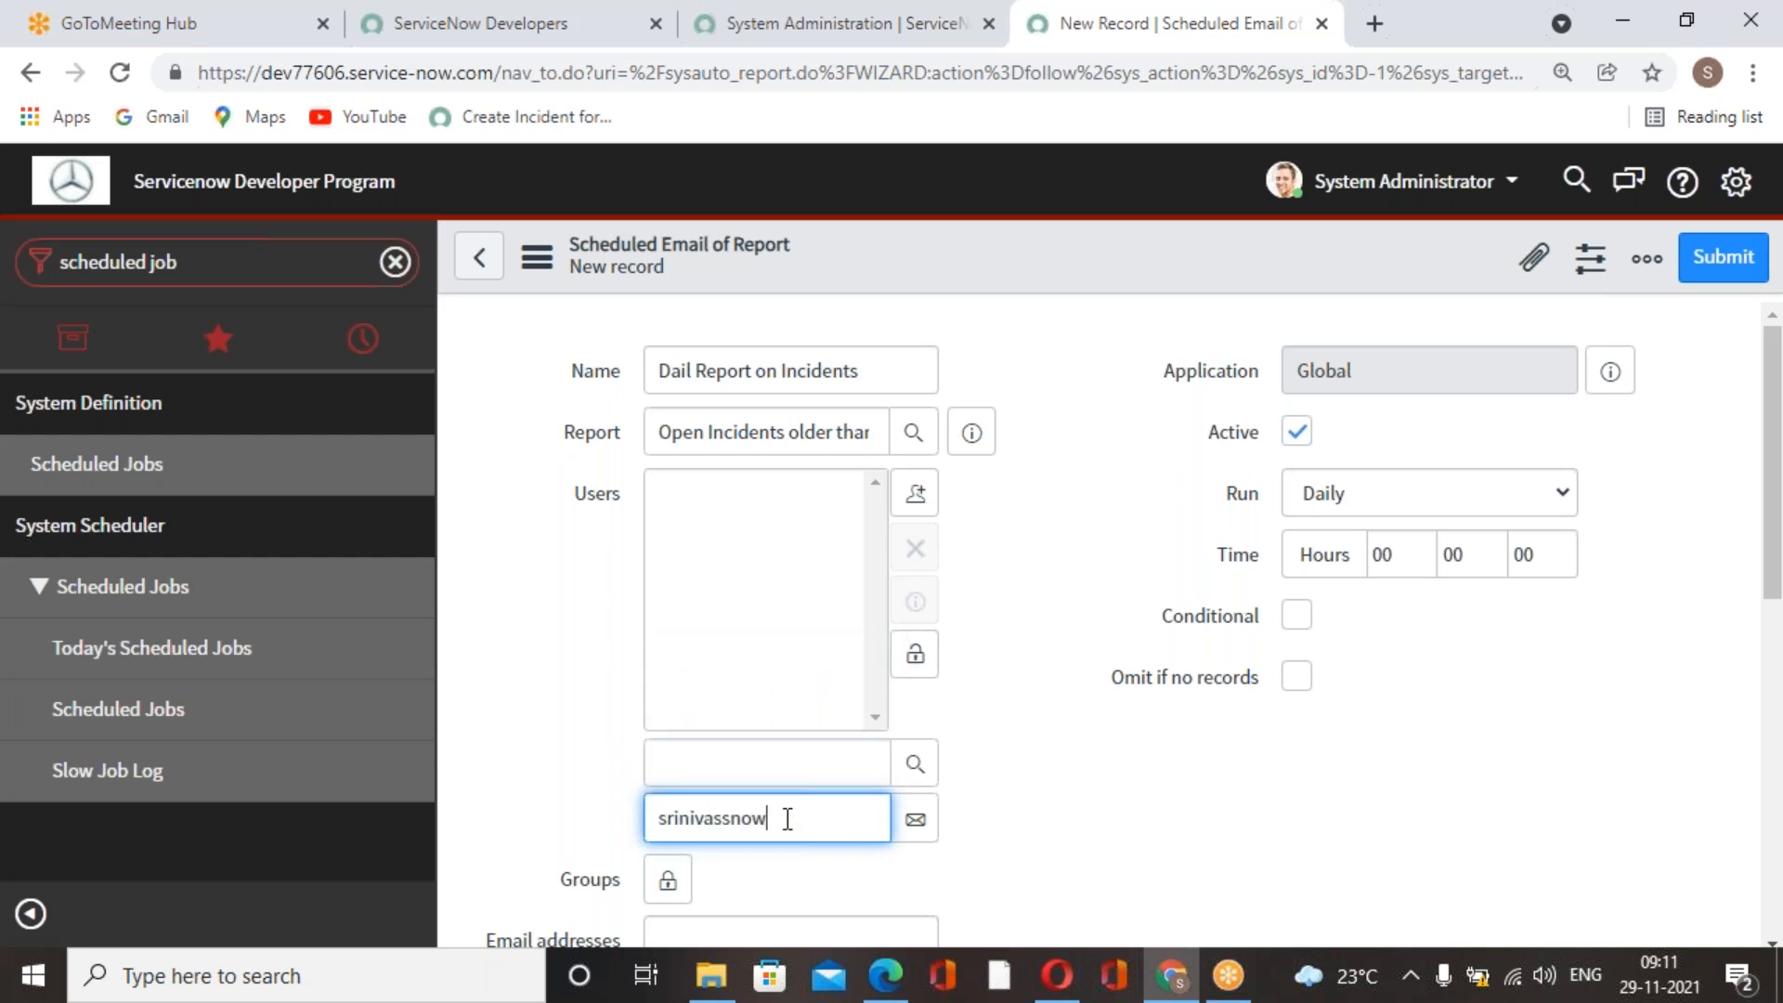
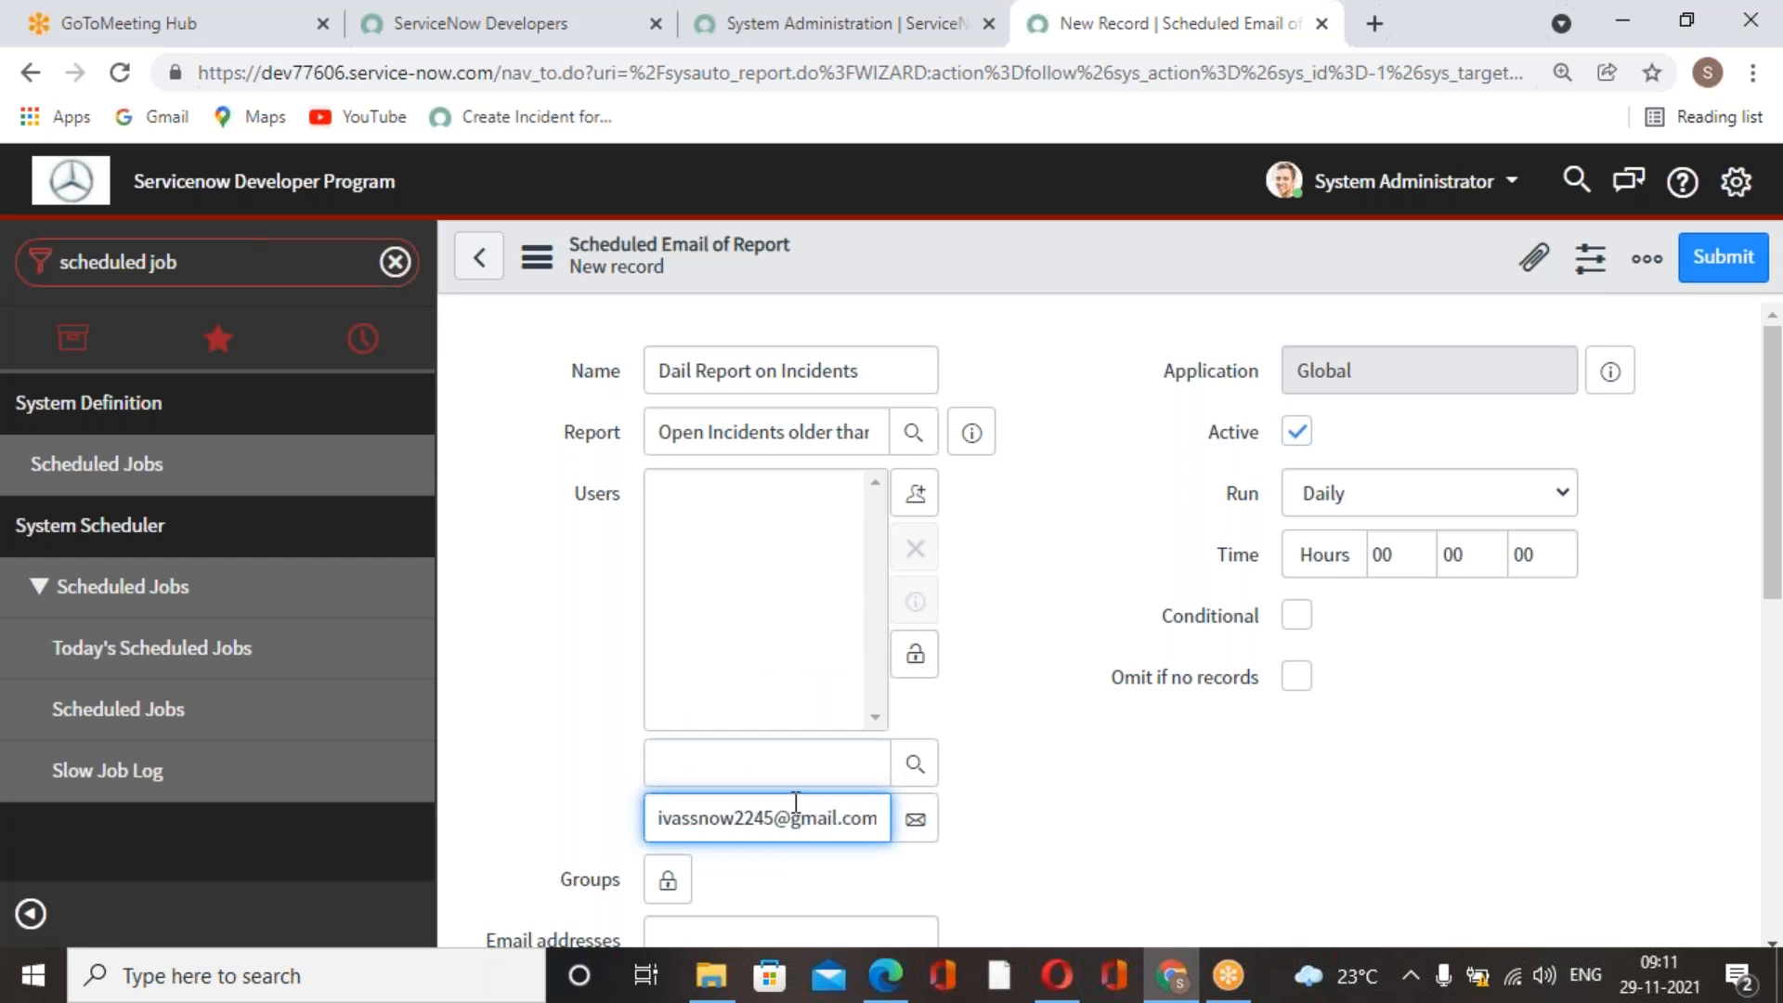
pyautogui.click(968, 750)
pyautogui.click(915, 819)
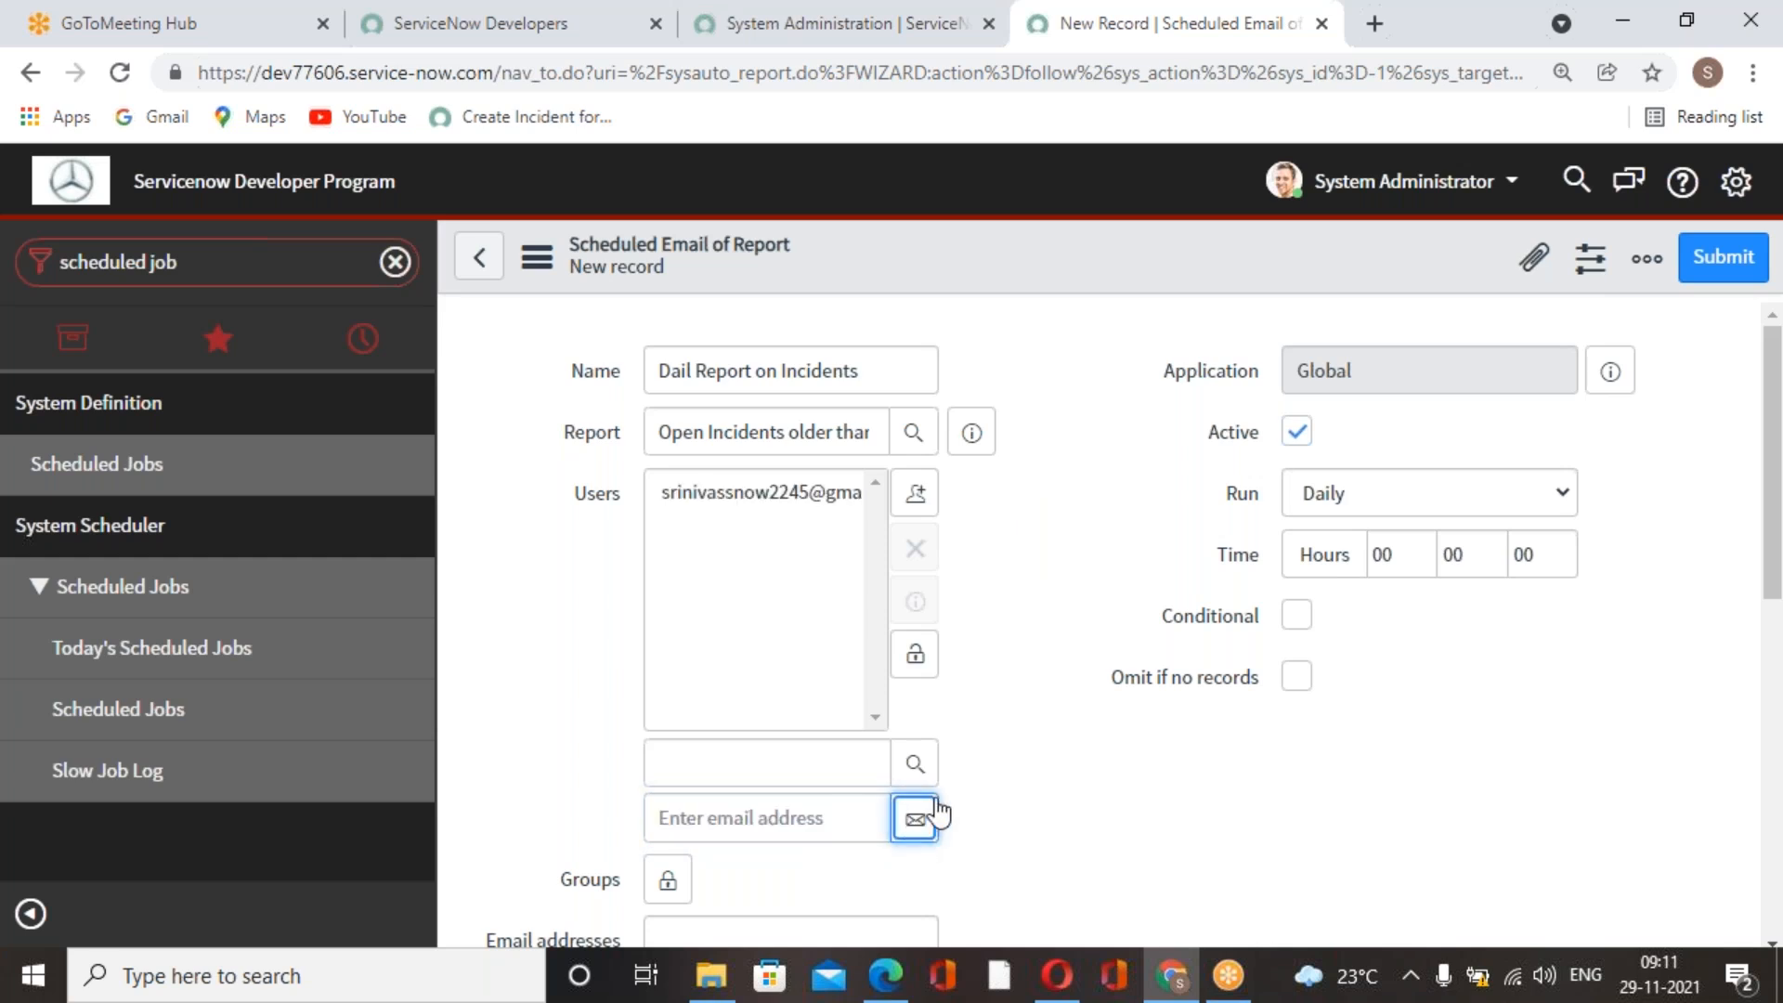
pyautogui.click(917, 658)
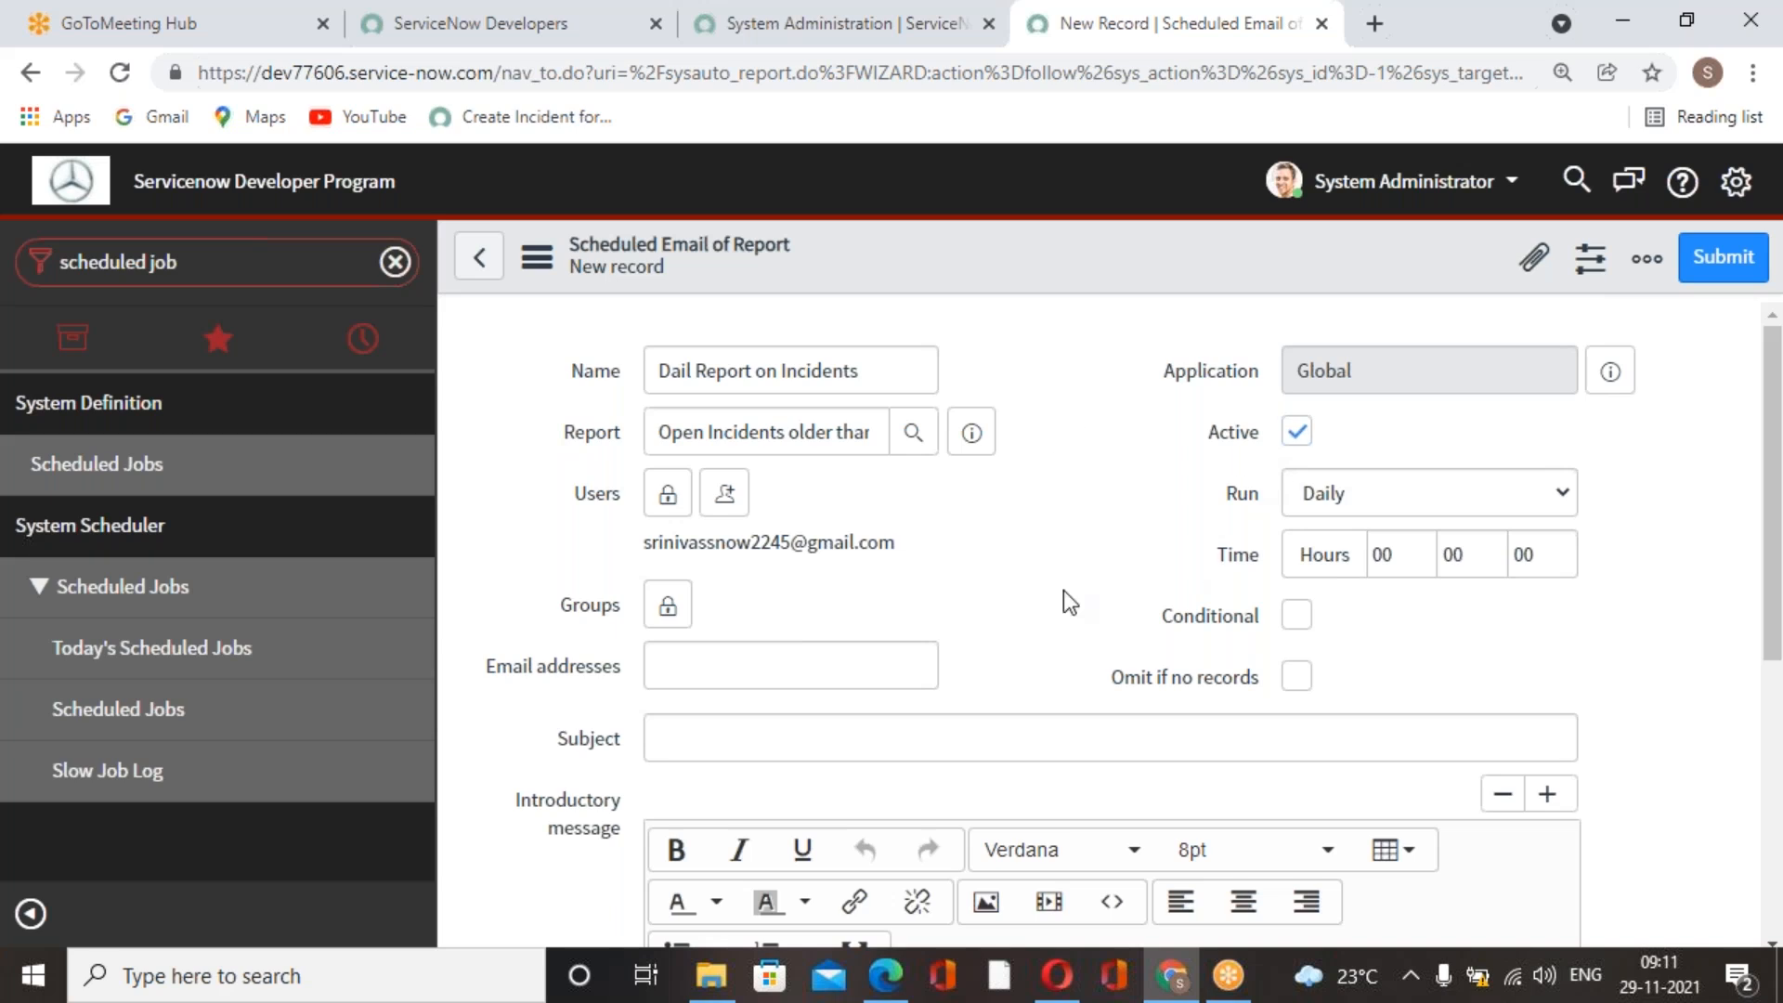
# Set the job to run Weekly on Monday, checking the other run frequencies and days available.
pyautogui.click(1452, 496)
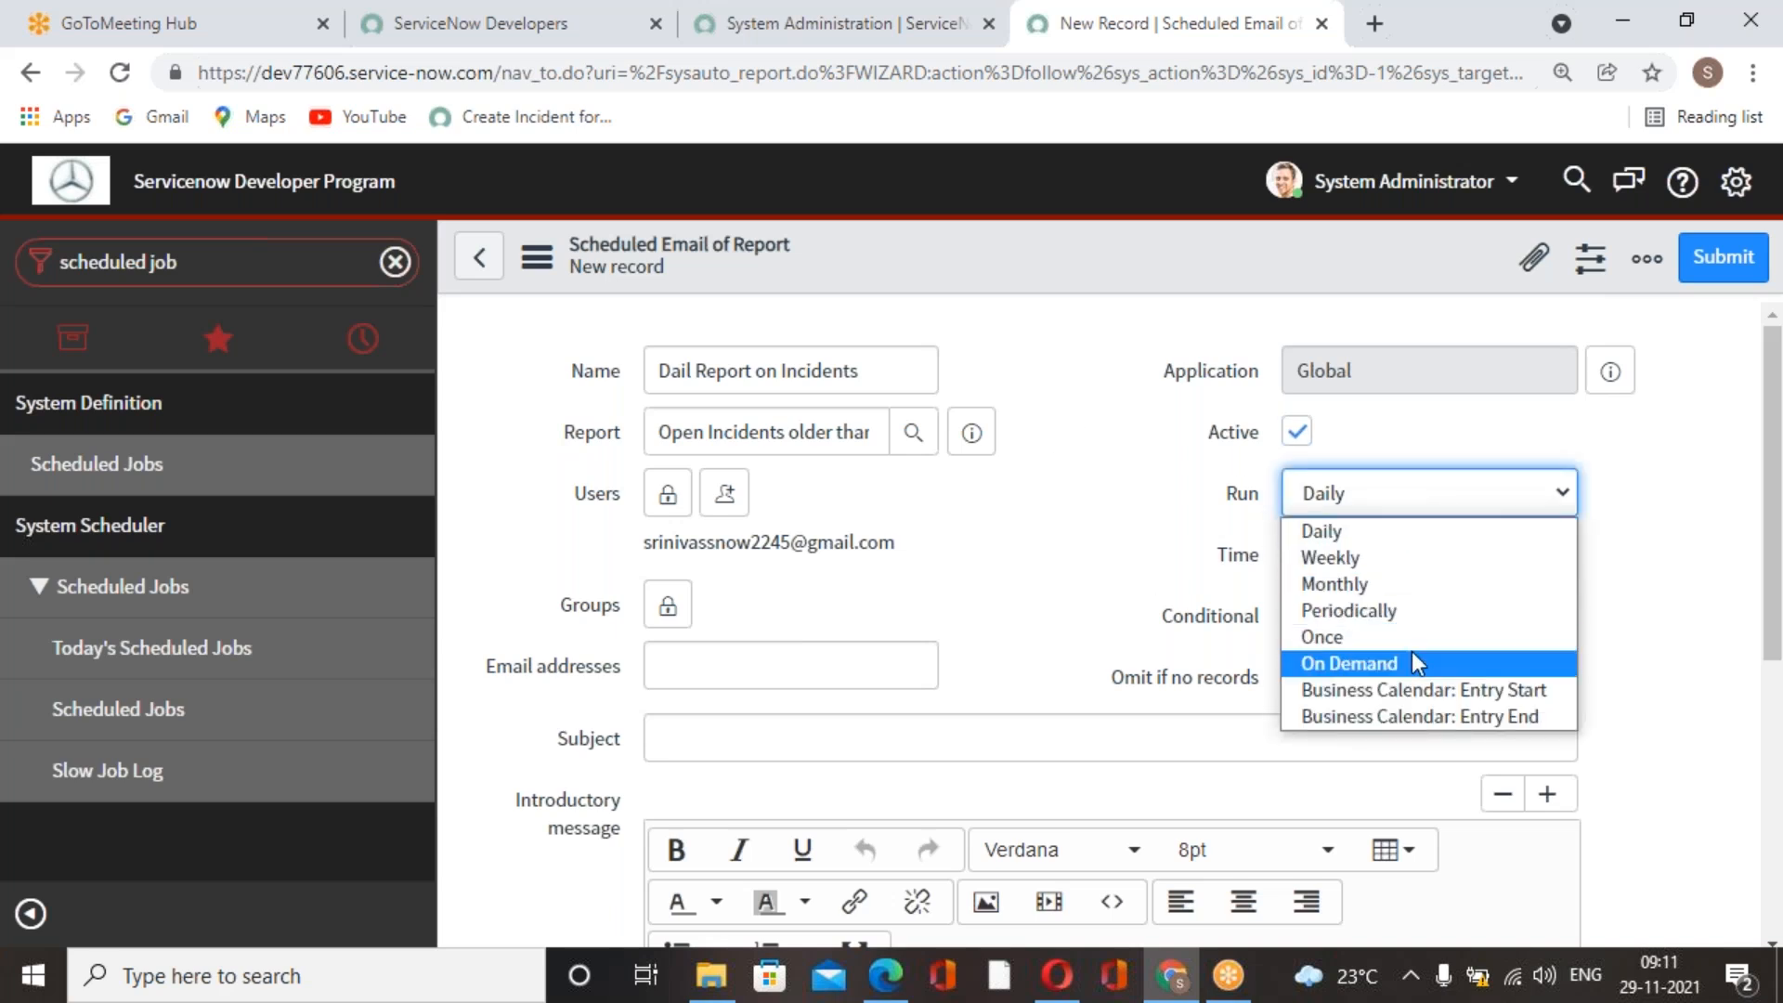
pyautogui.click(1361, 557)
pyautogui.click(1356, 495)
pyautogui.click(1354, 529)
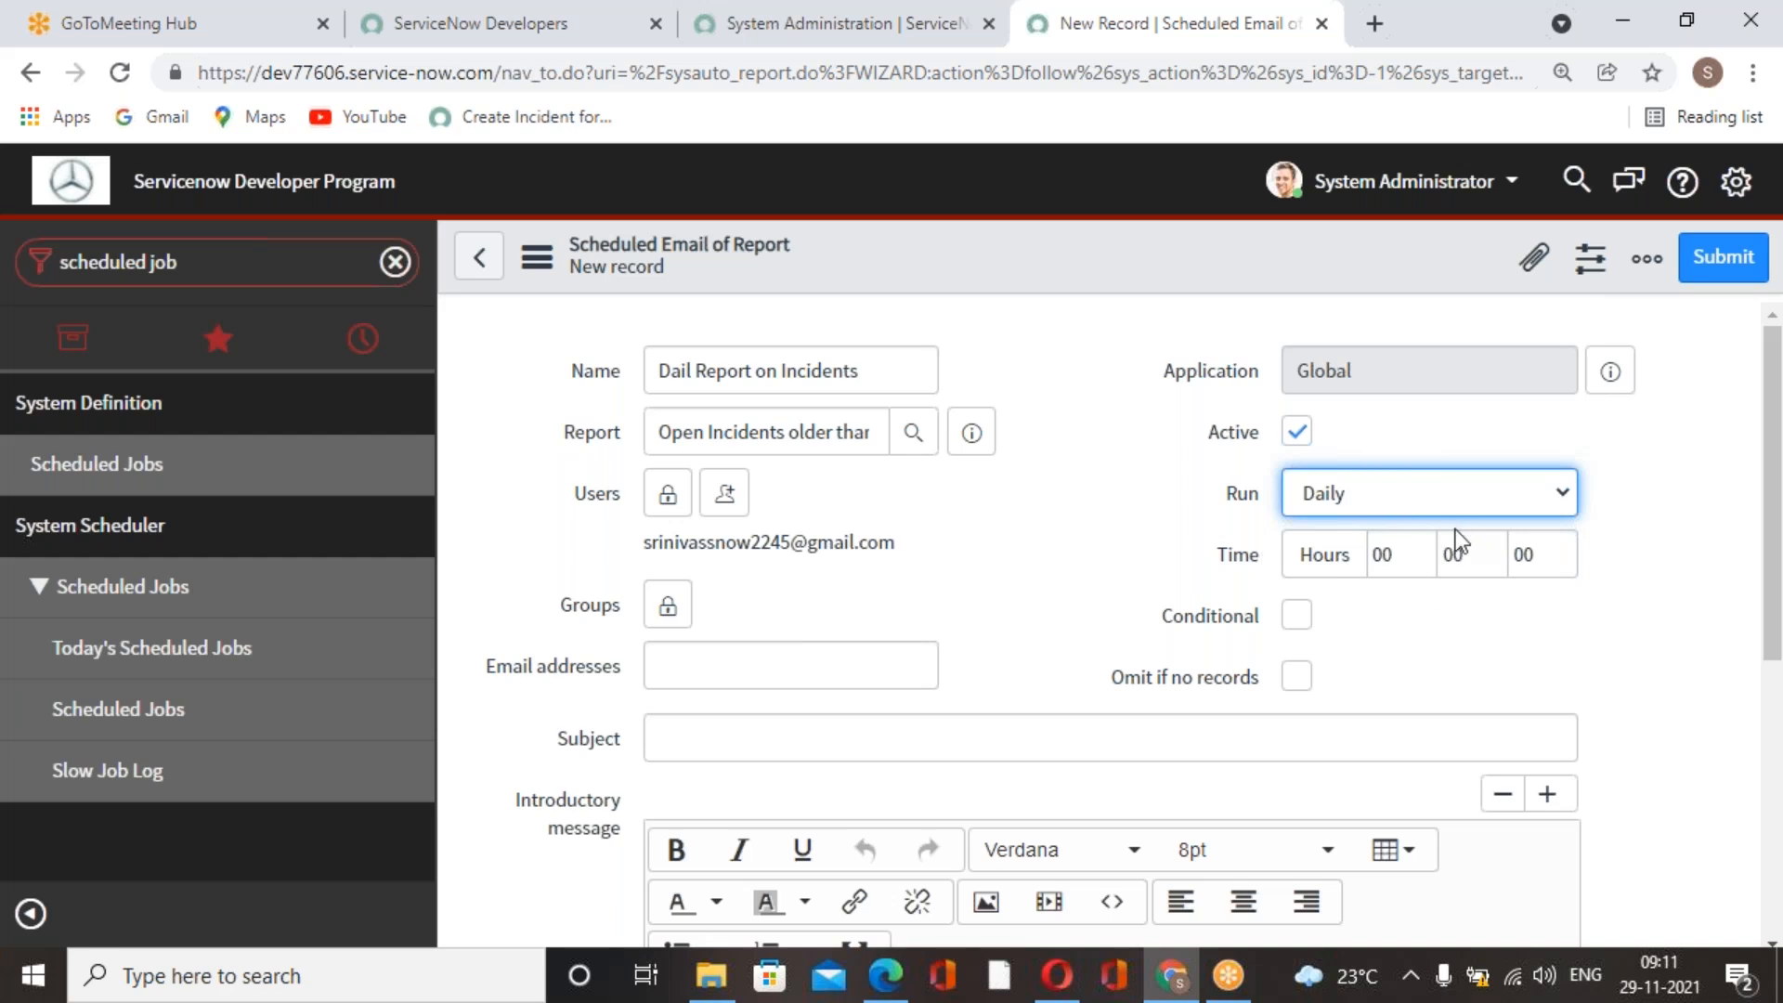
pyautogui.click(1410, 485)
pyautogui.click(1377, 554)
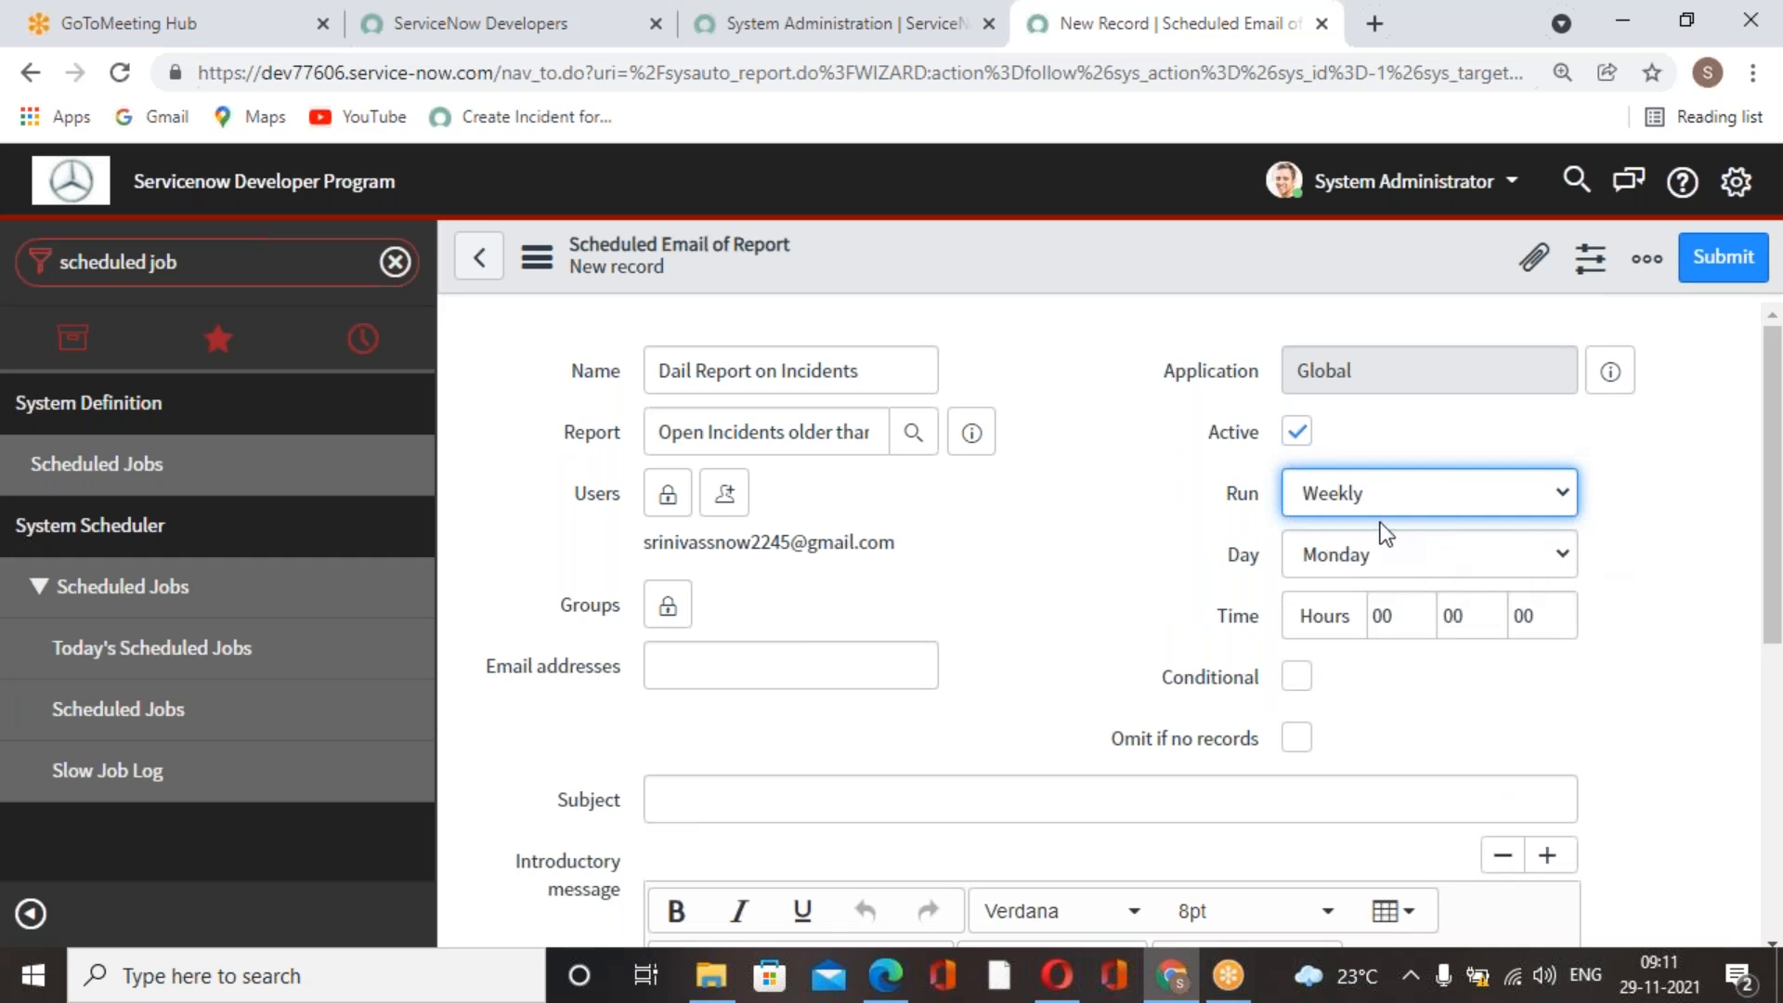
pyautogui.click(1414, 560)
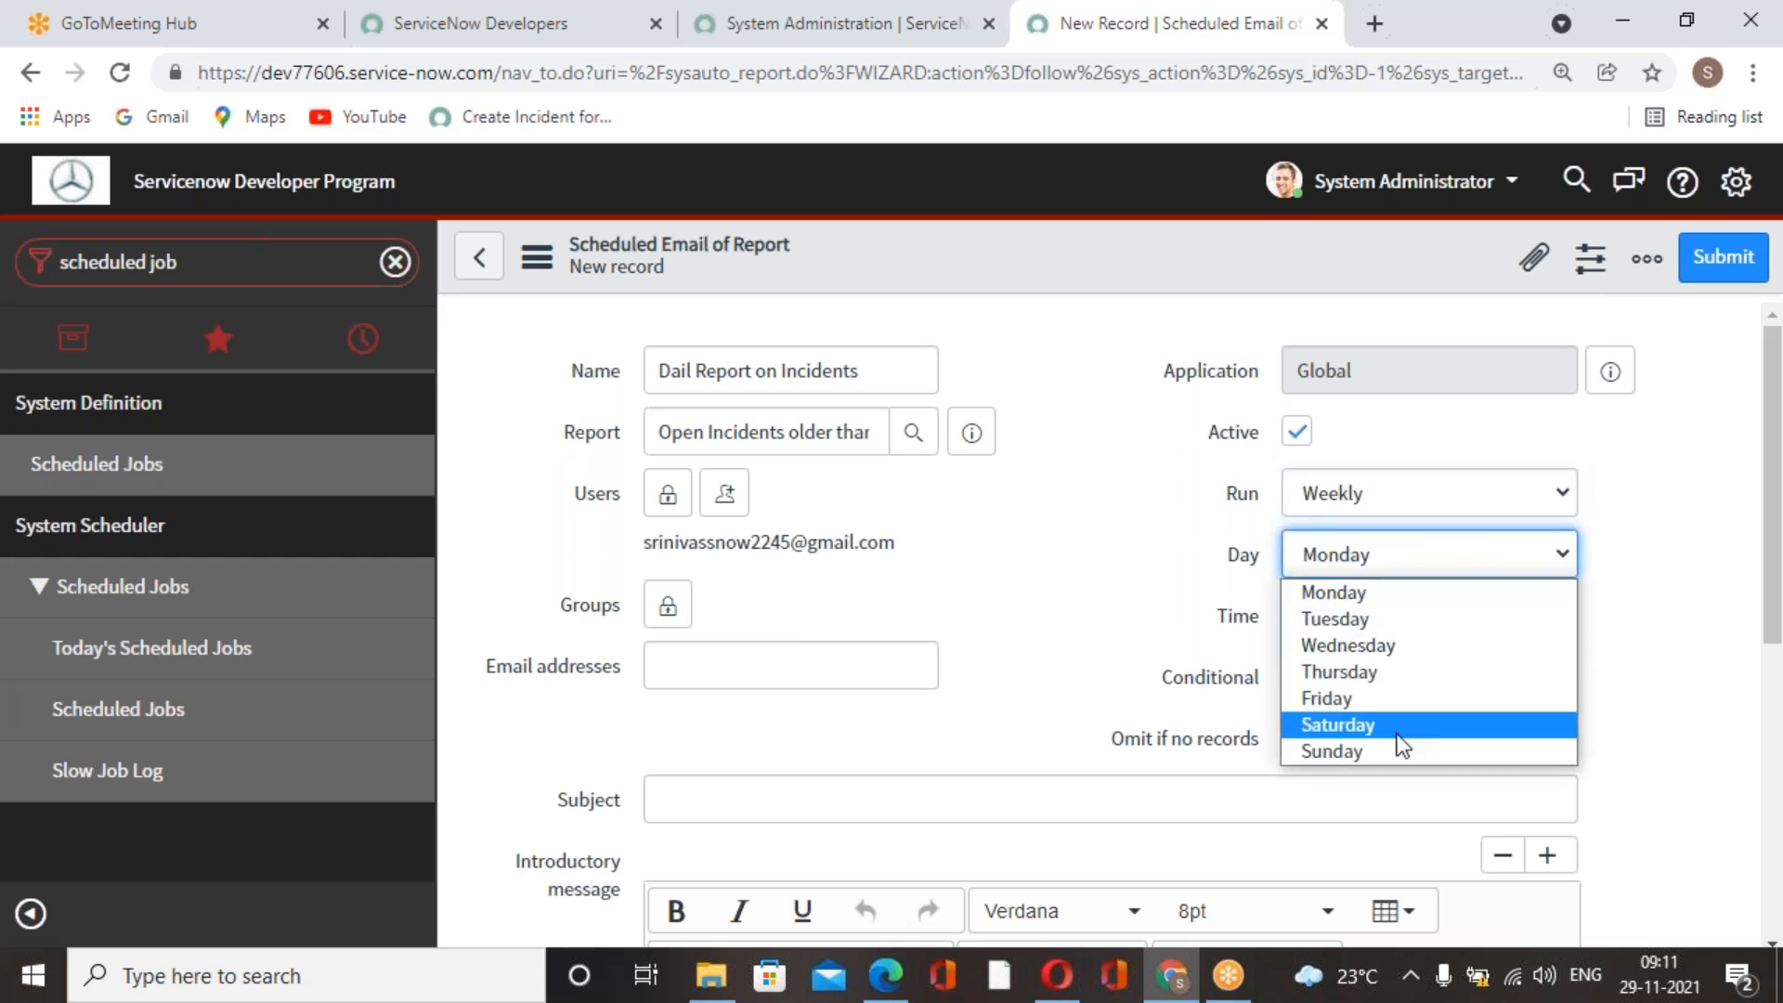
pyautogui.click(1676, 500)
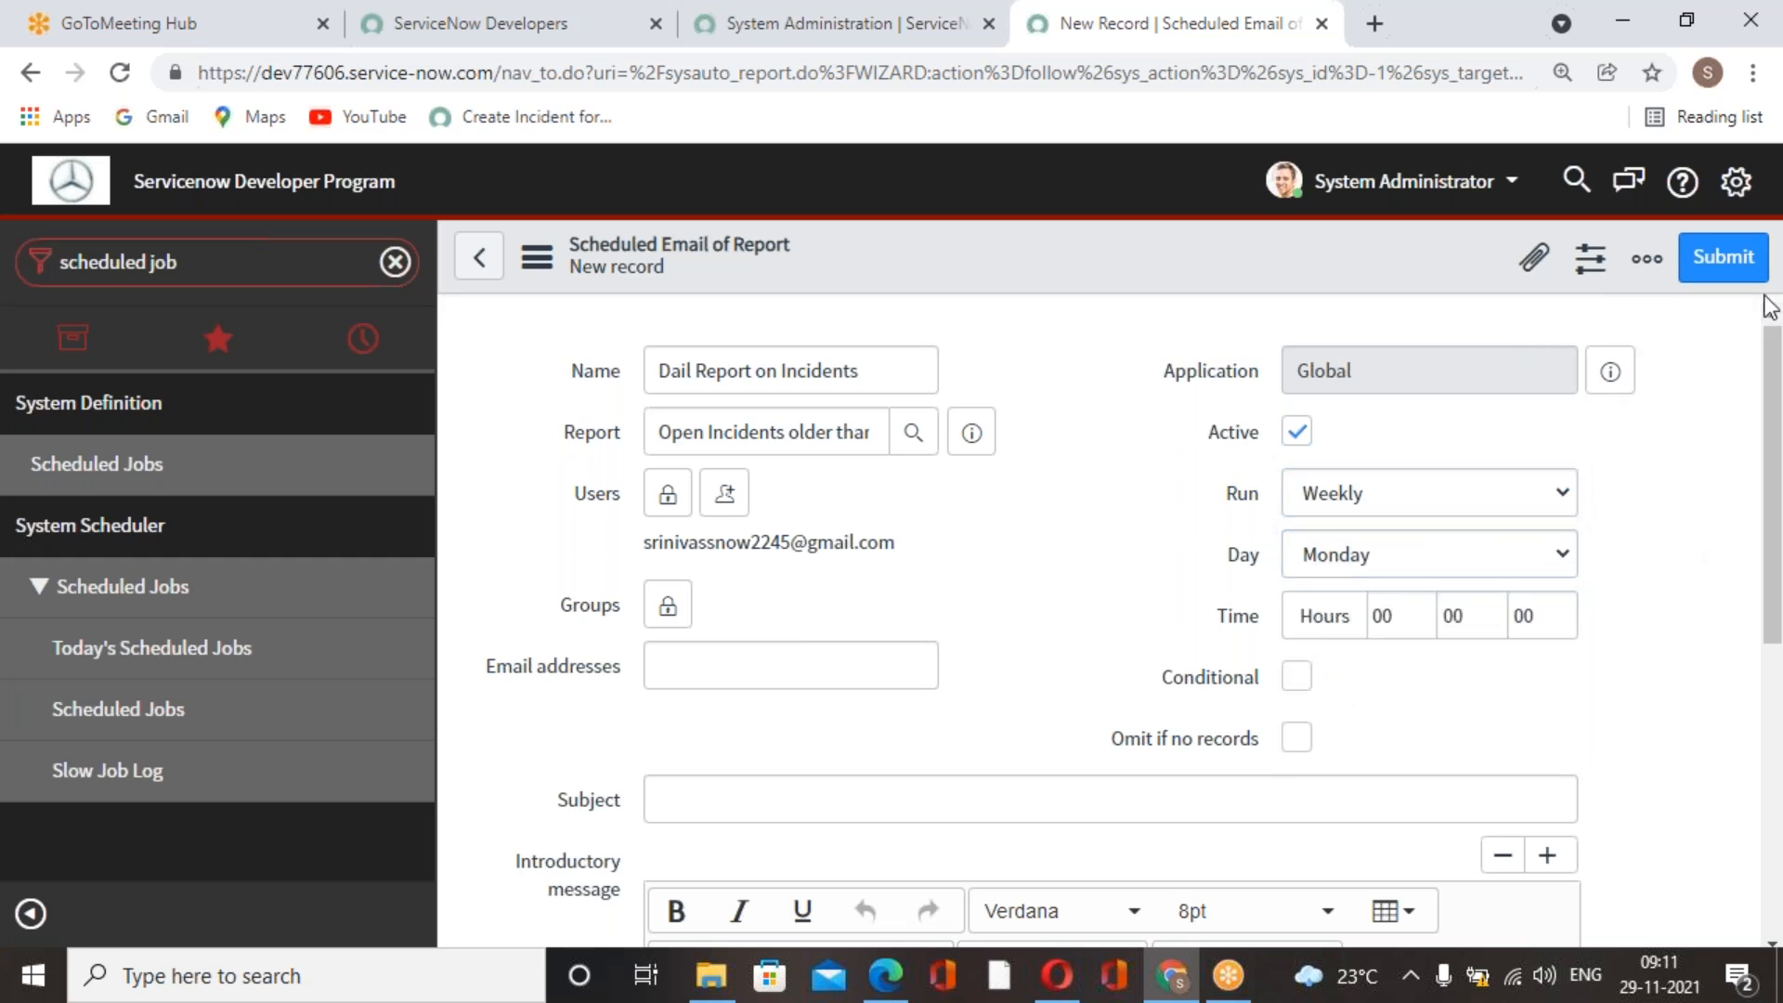
# Check the time zone in the system settings, look up "gmt time now" on Google and return to the job form.
pyautogui.click(1736, 182)
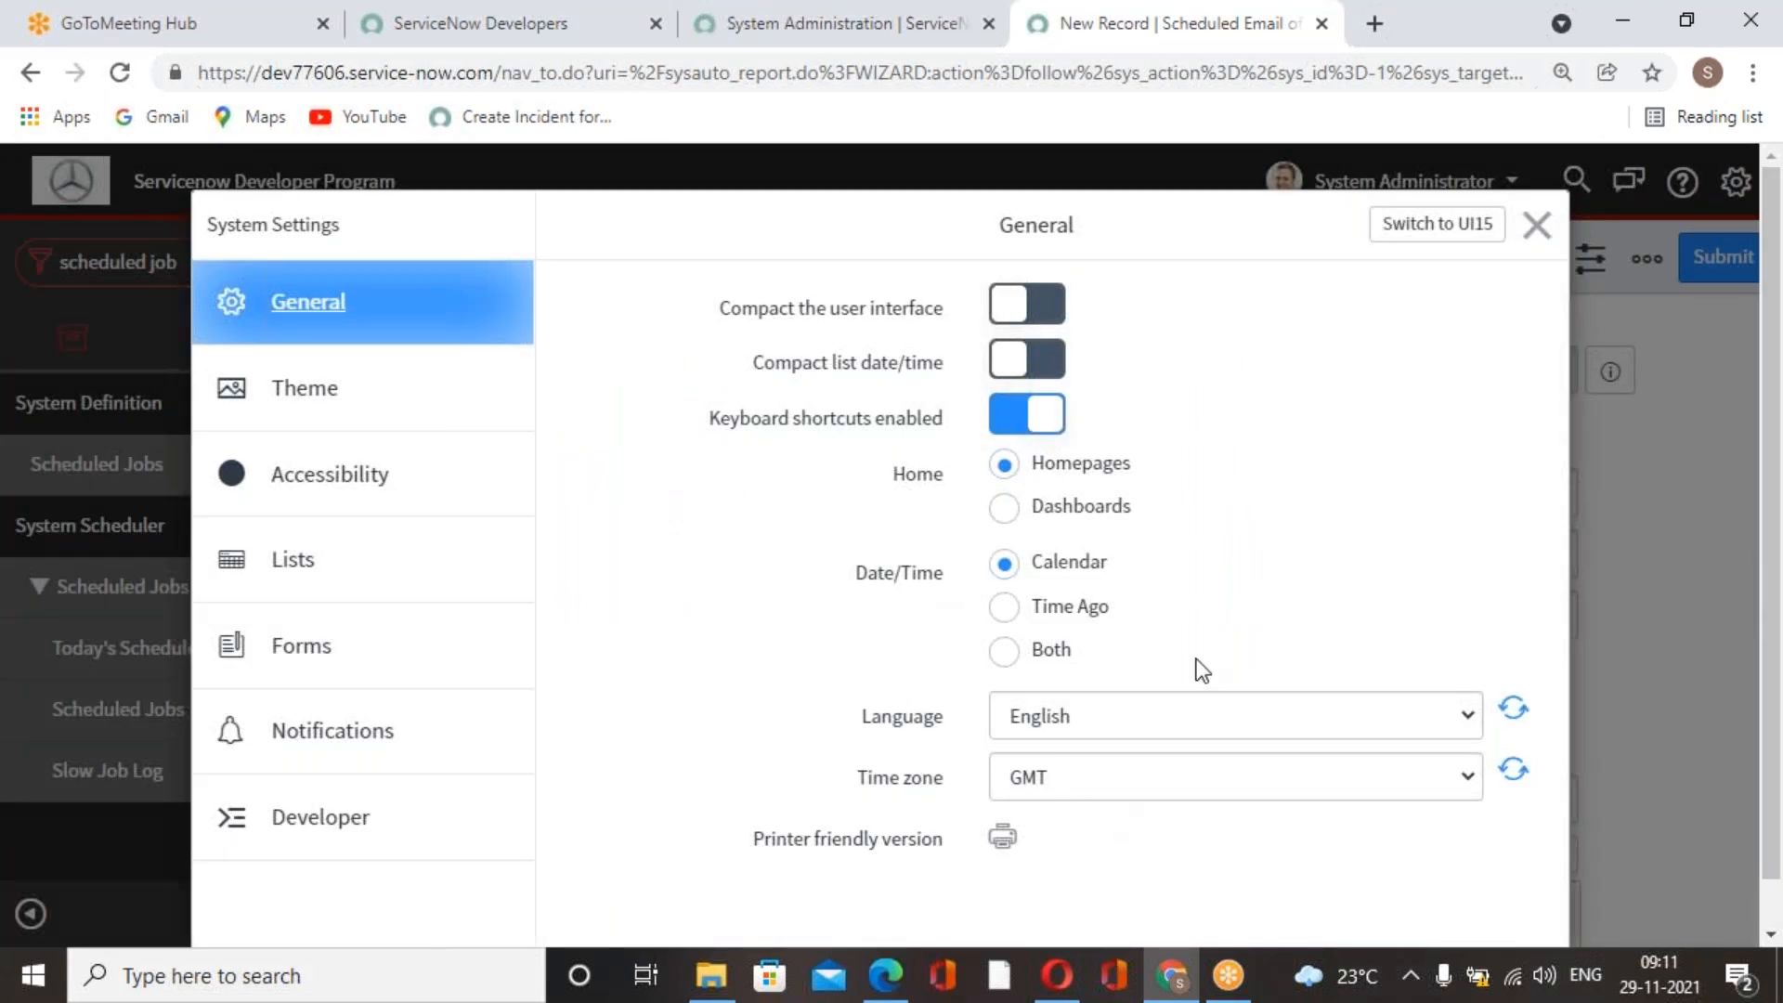
pyautogui.click(1537, 224)
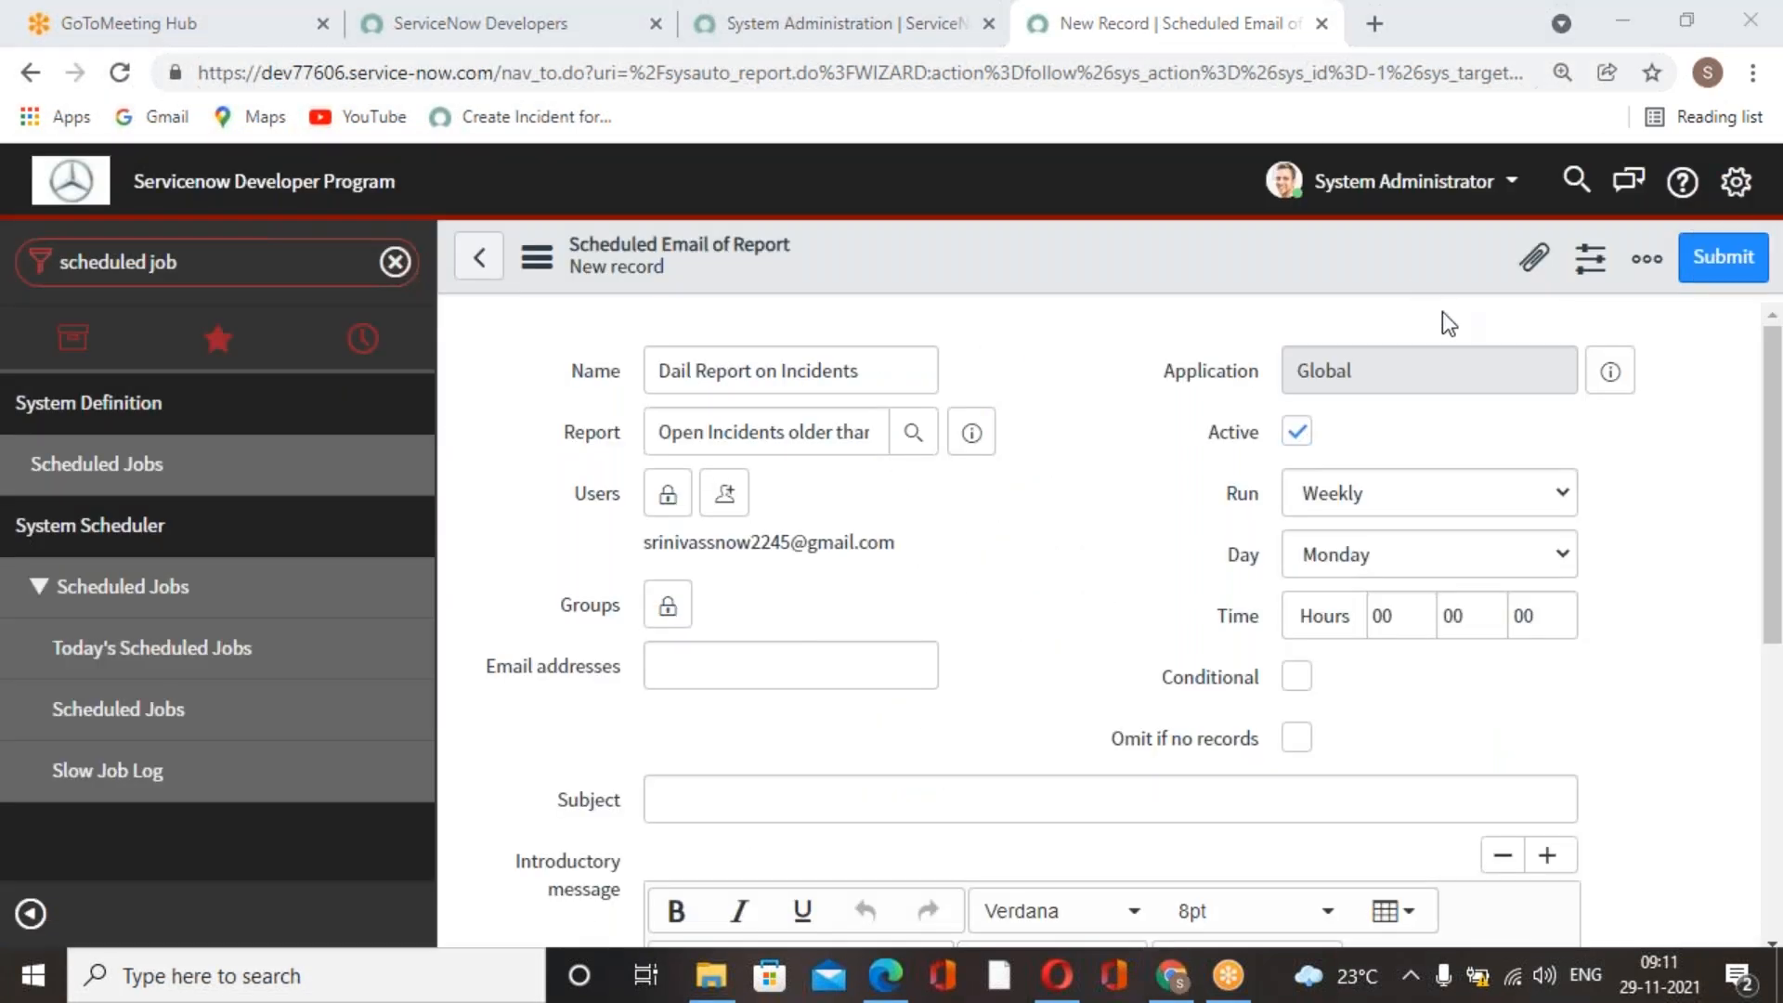
pyautogui.click(1376, 23)
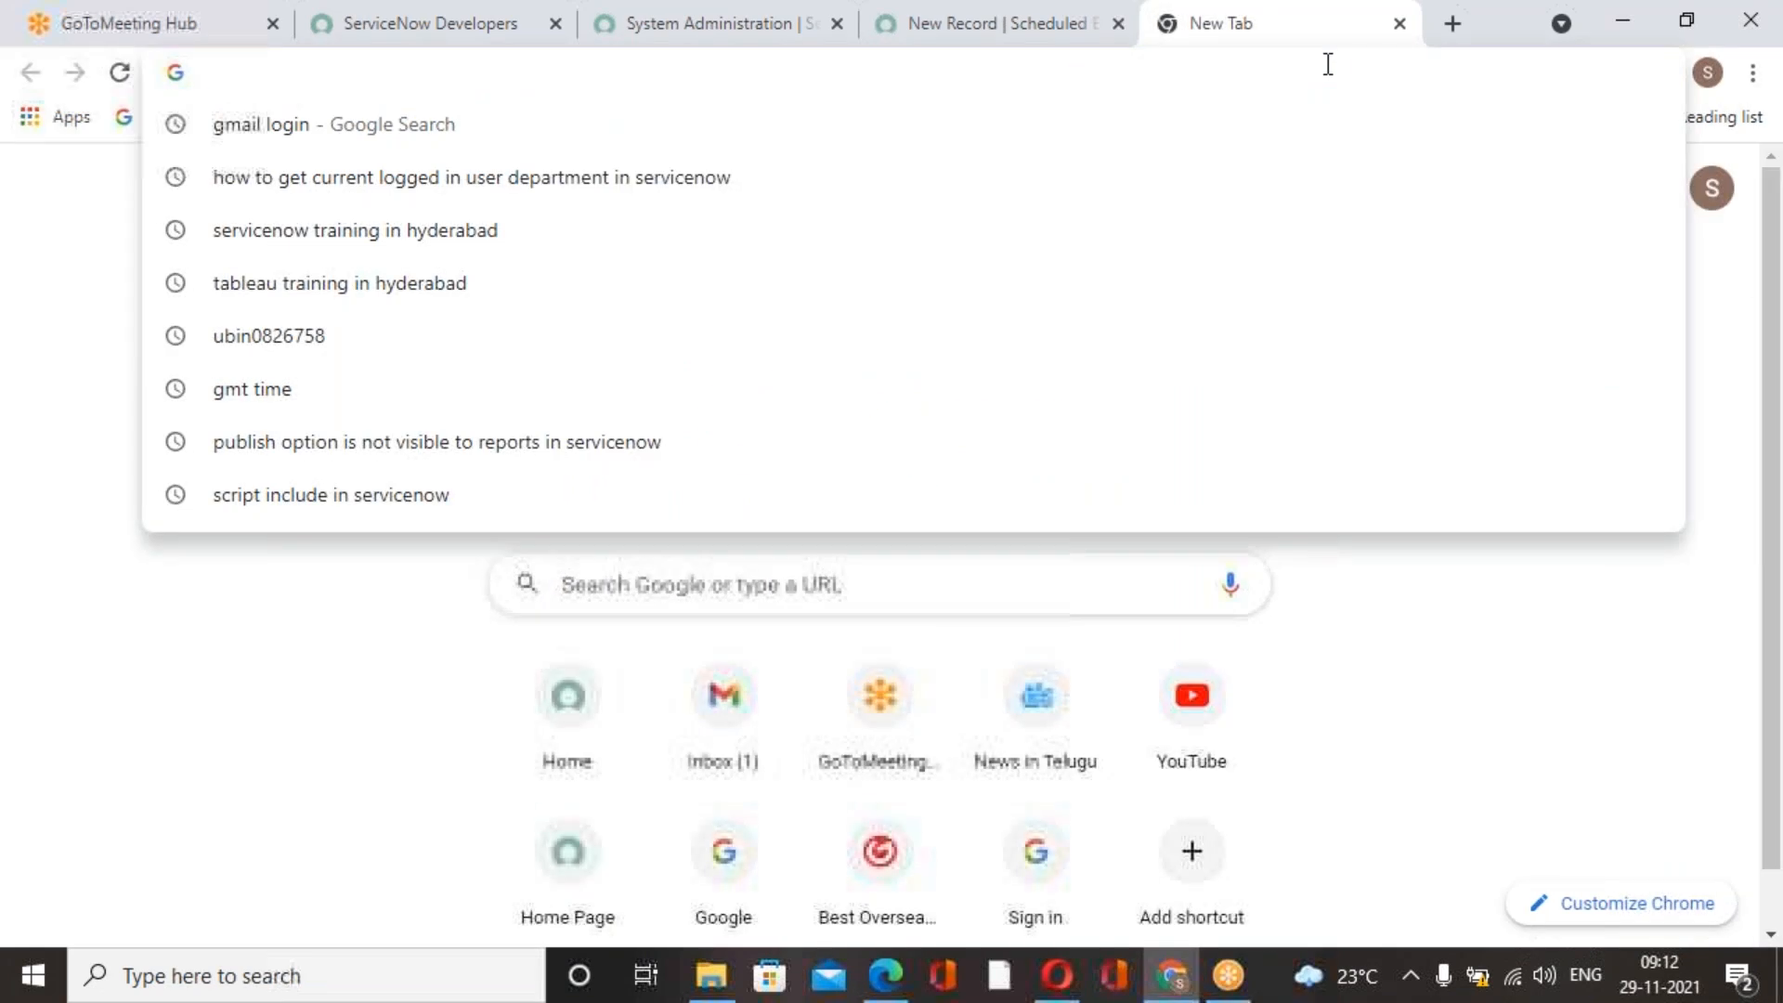
pyautogui.write('gmt time')
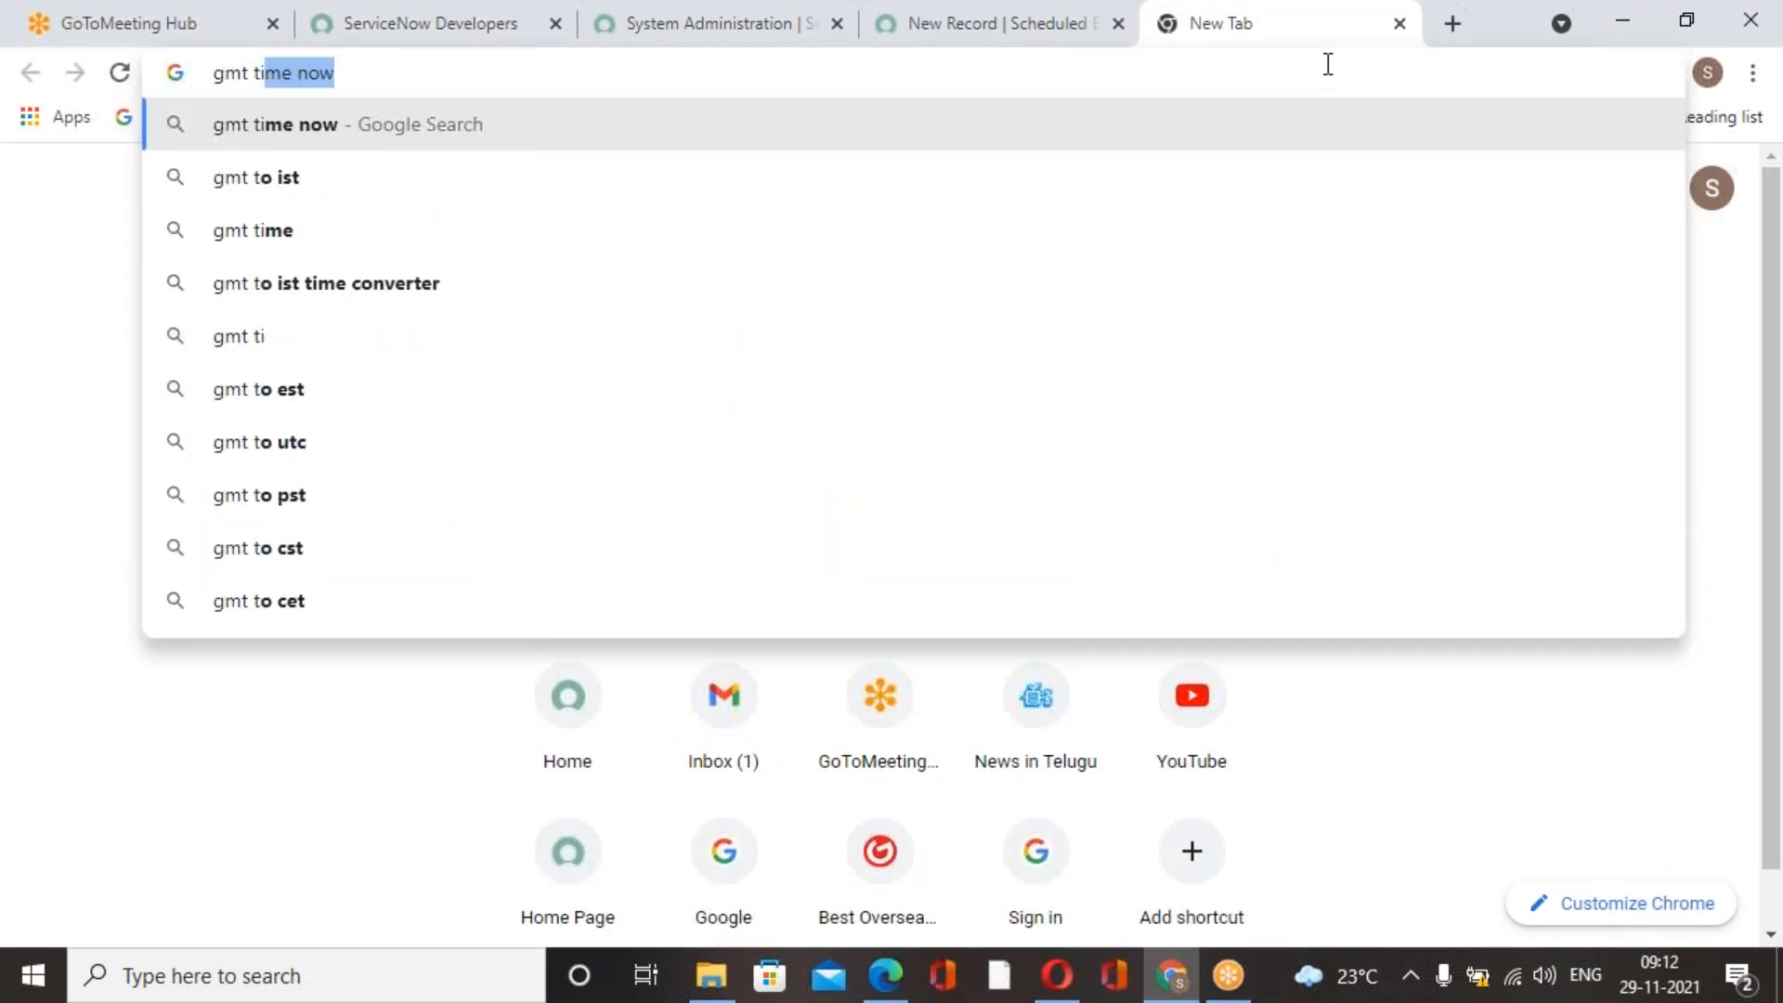
pyautogui.click(738, 125)
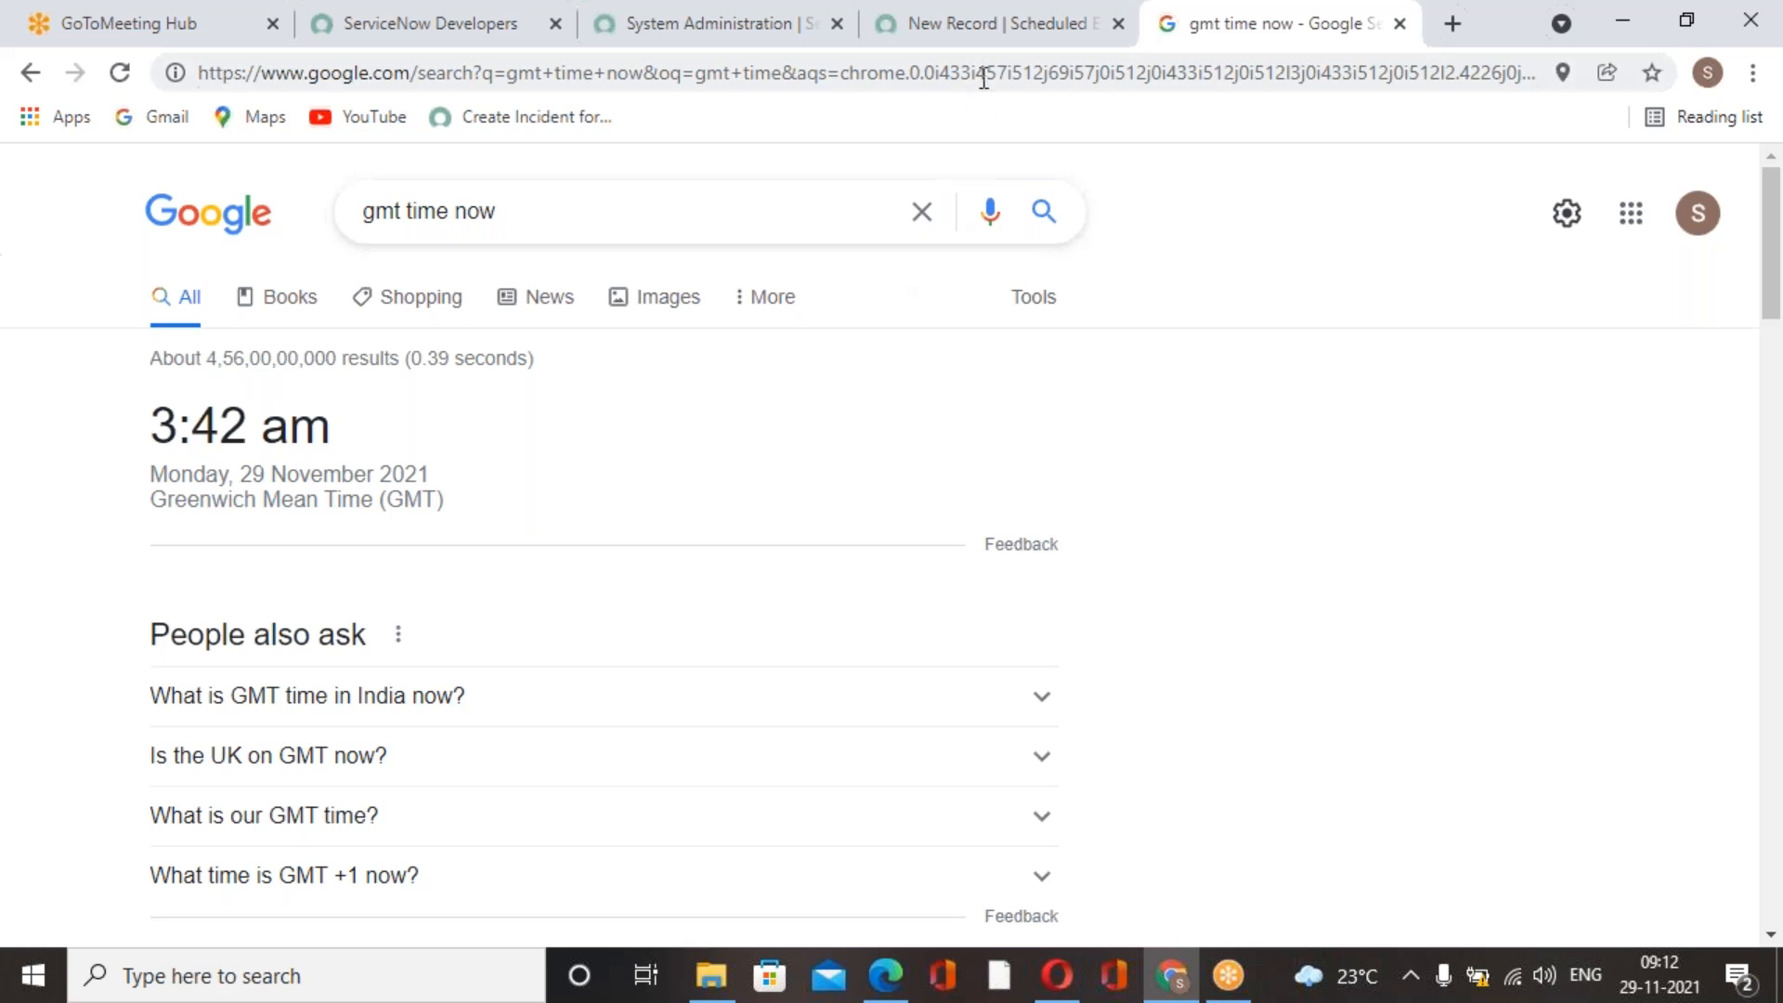
pyautogui.click(987, 38)
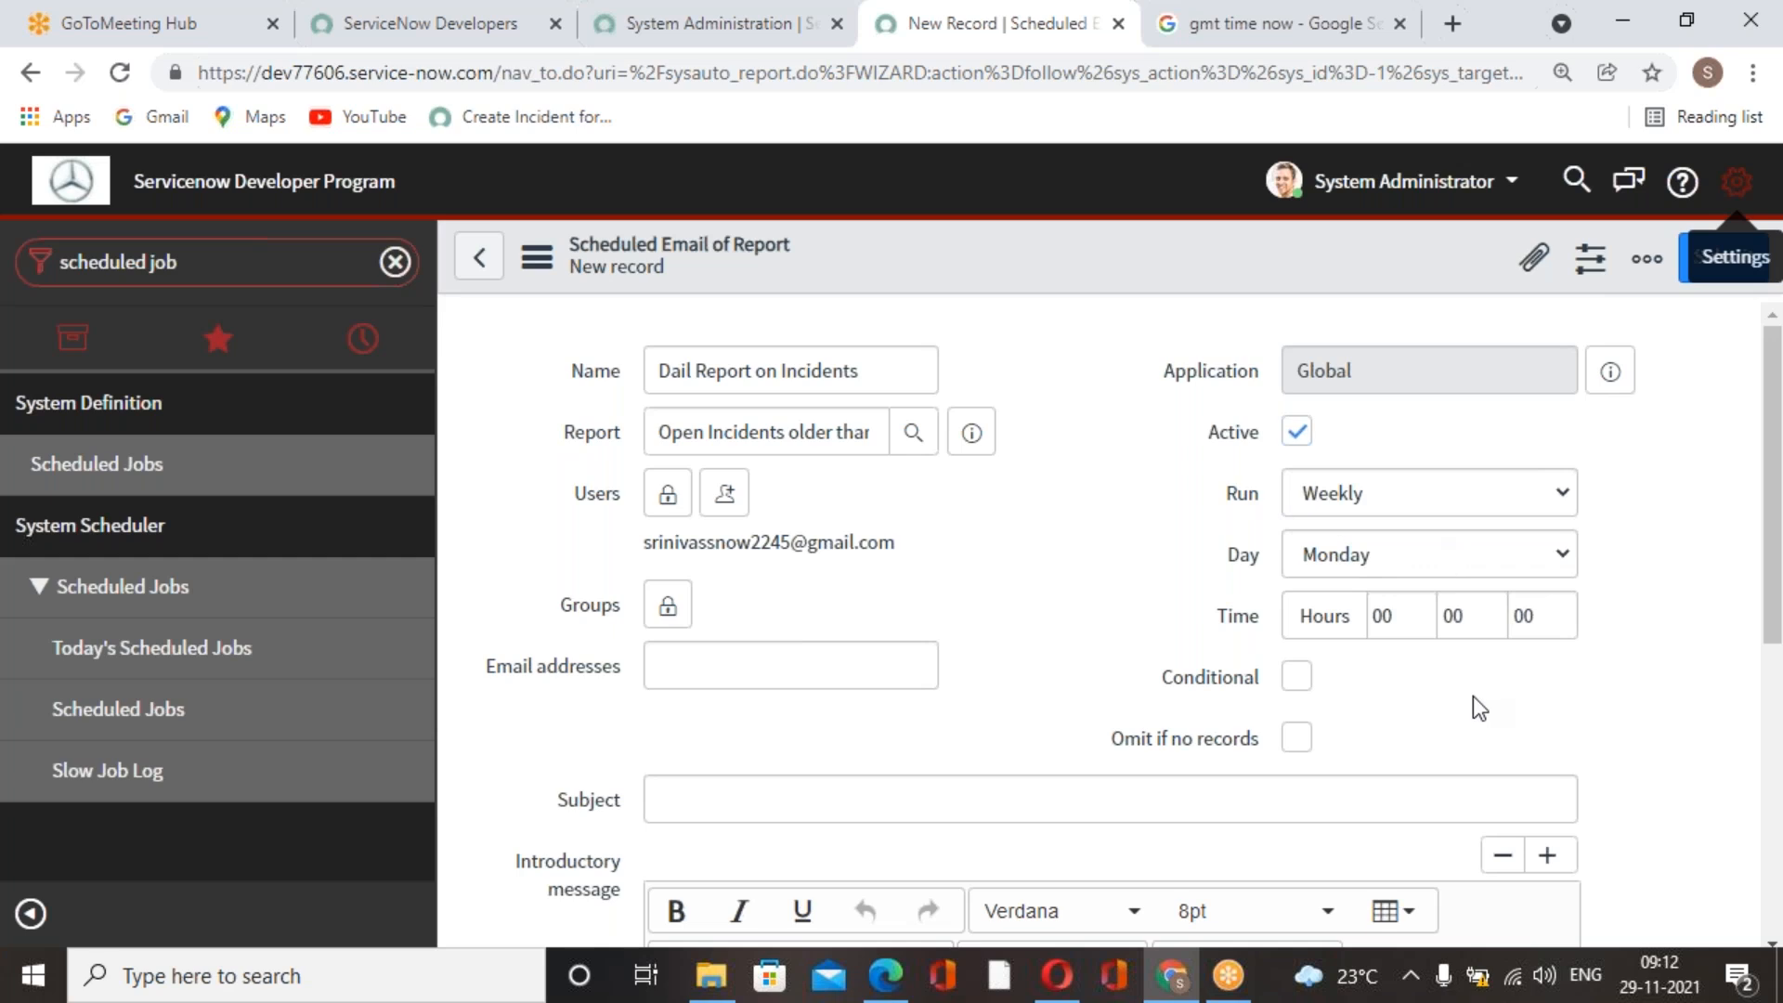
# Set the job's run time to 03 hours and 45 minutes, consulting the GMT time search again.
pyautogui.scroll(-3, 1475, 695)
pyautogui.scroll(3, 1479, 680)
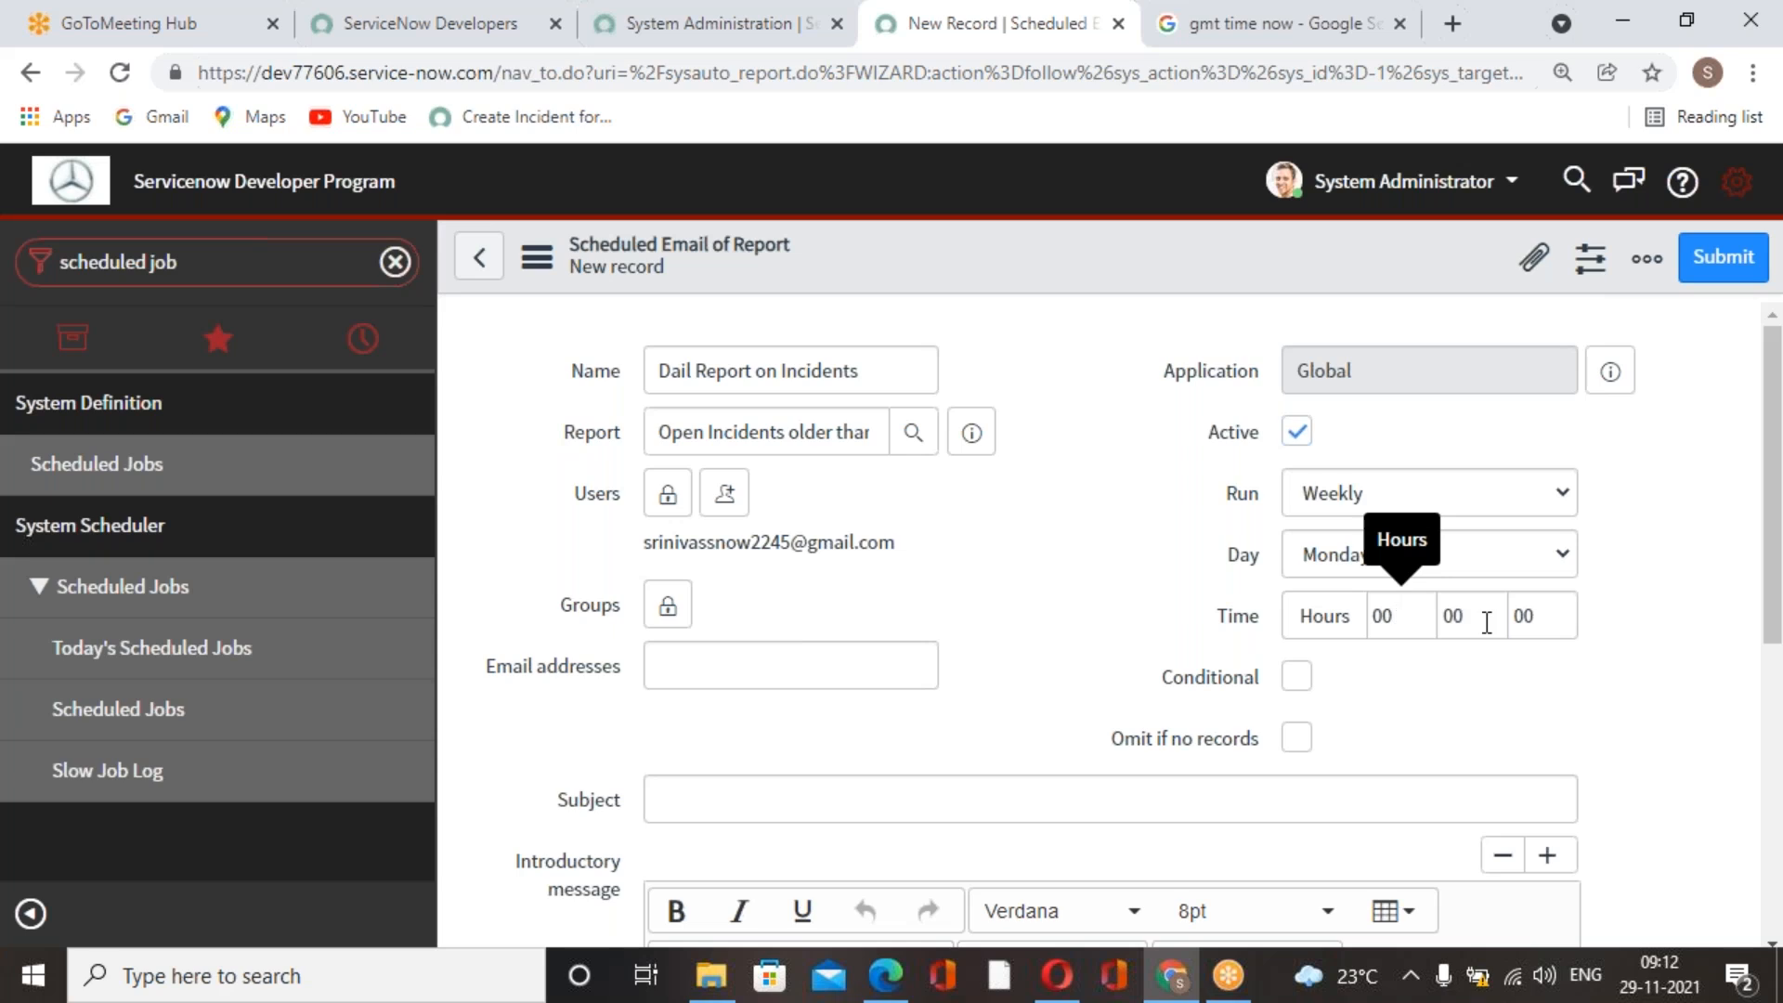
pyautogui.moveTo(1393, 617); pyautogui.dragTo(1369, 620)
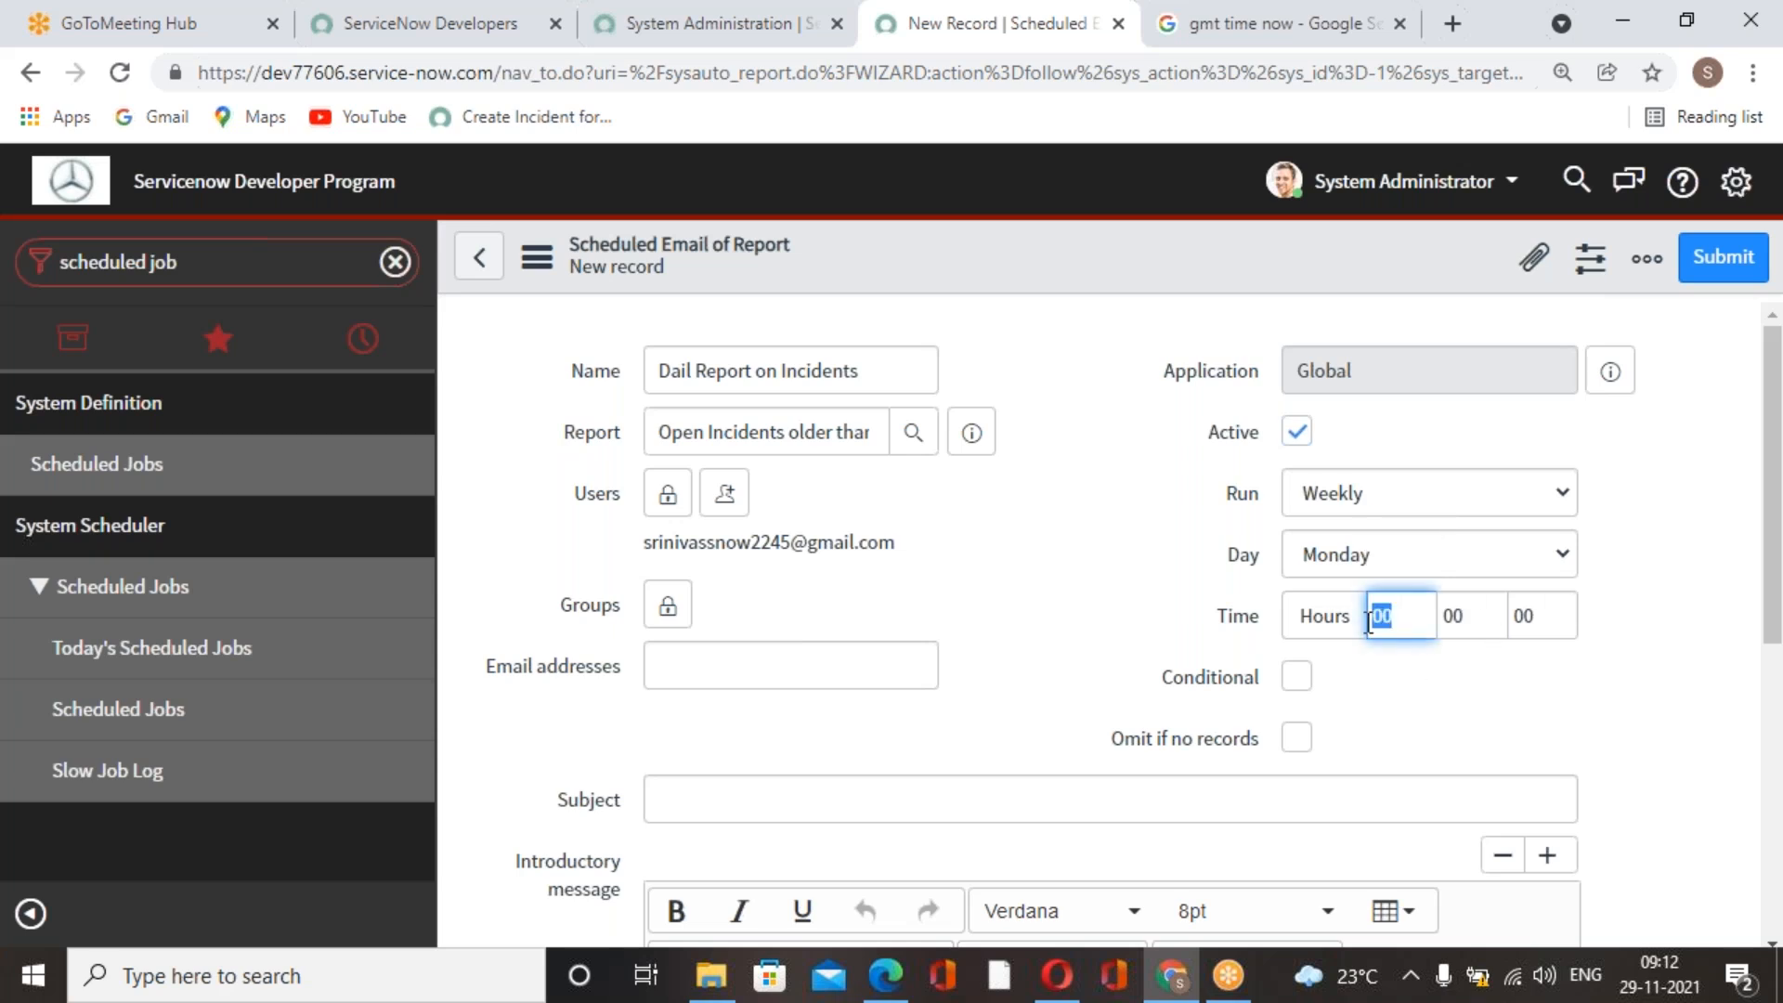
pyautogui.write('03')
pyautogui.click(1313, 43)
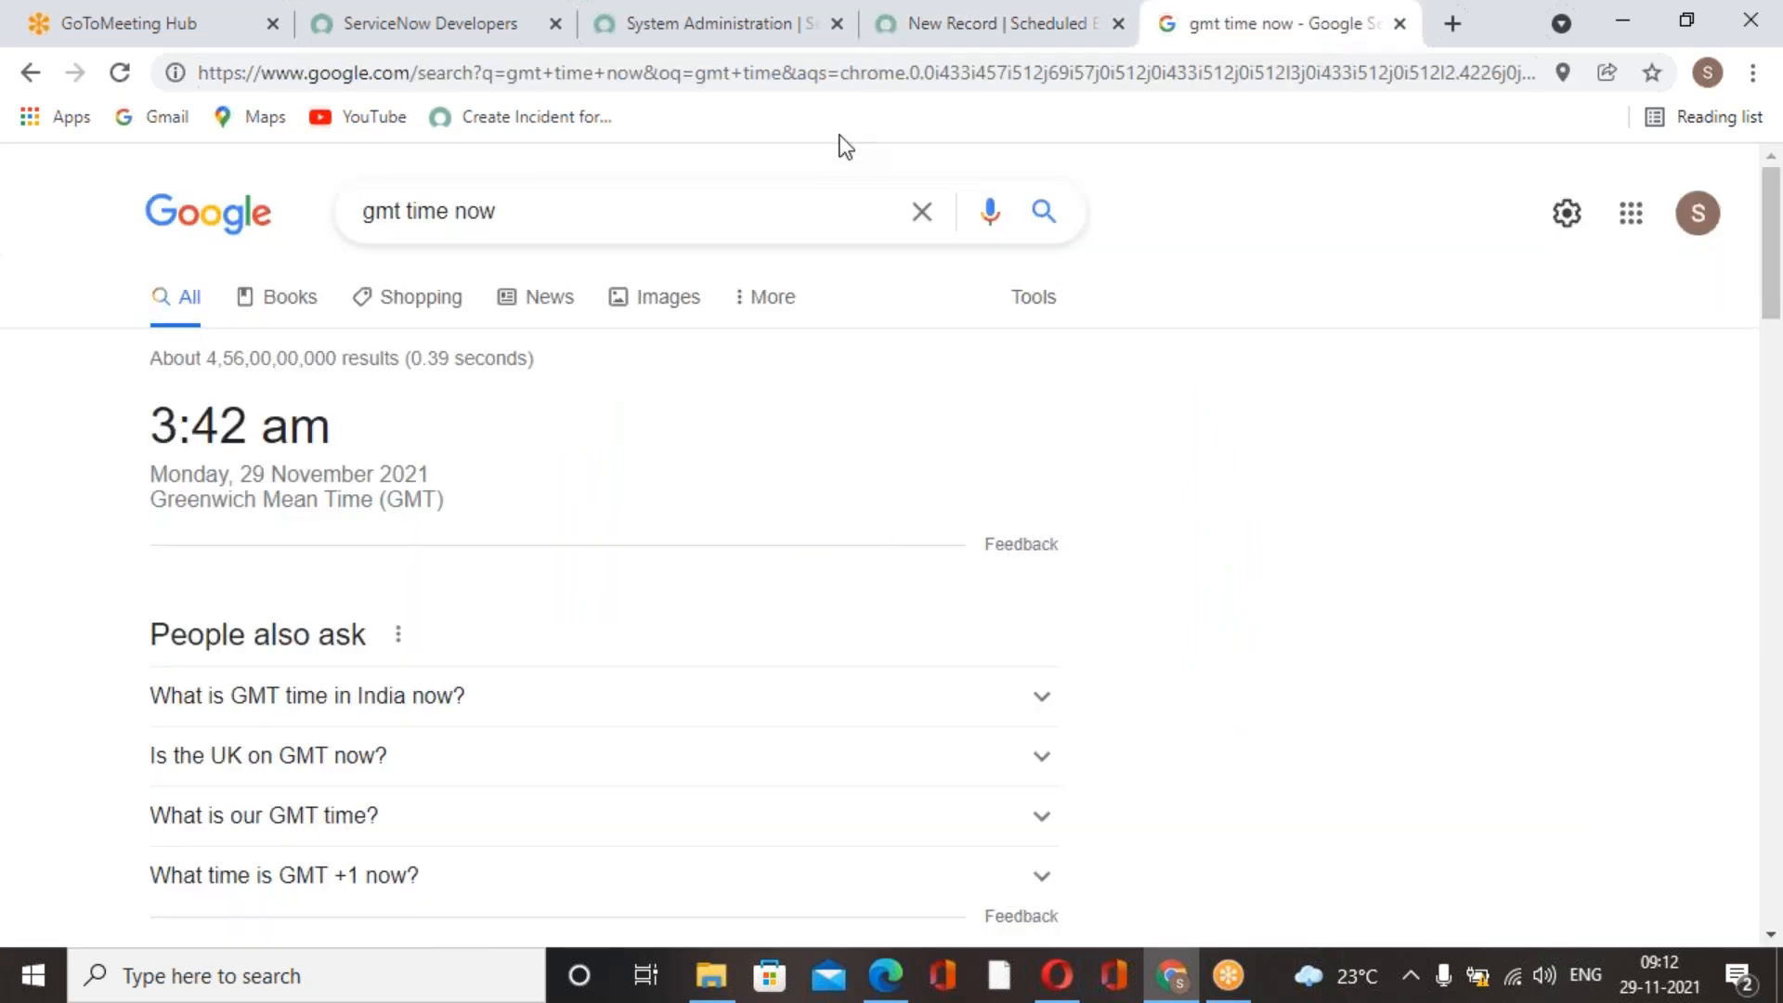
pyautogui.click(766, 42)
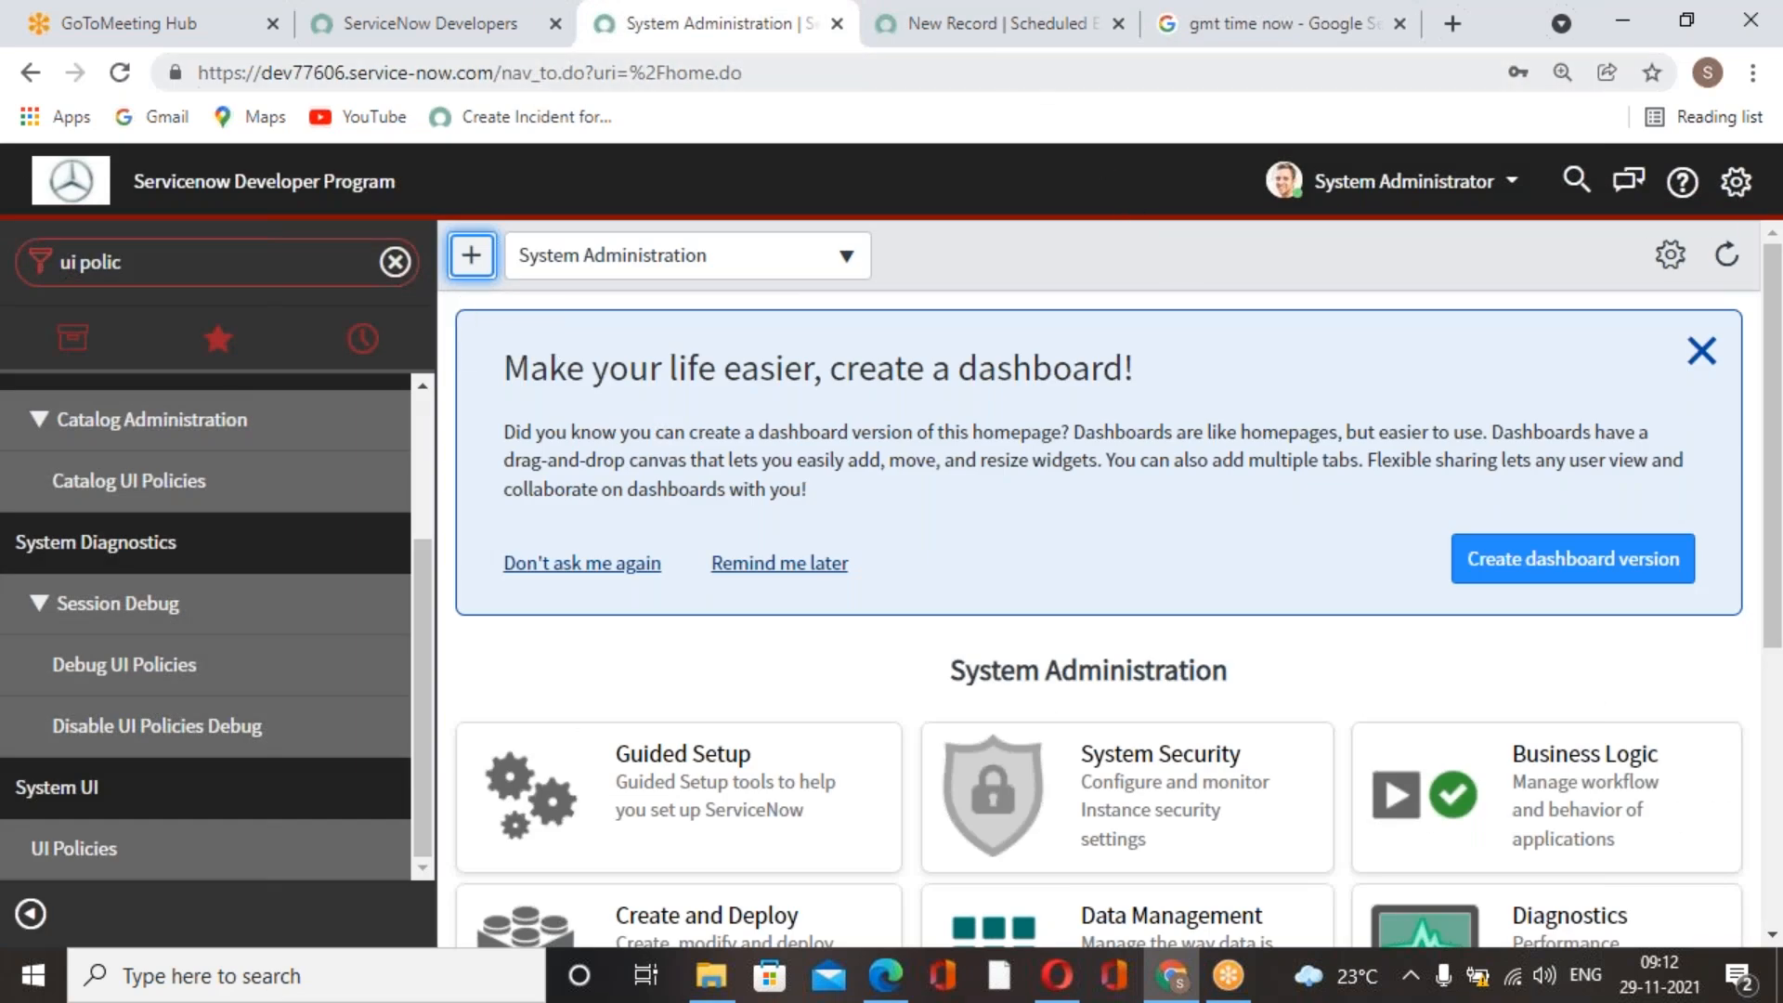
pyautogui.click(990, 37)
pyautogui.click(1495, 548)
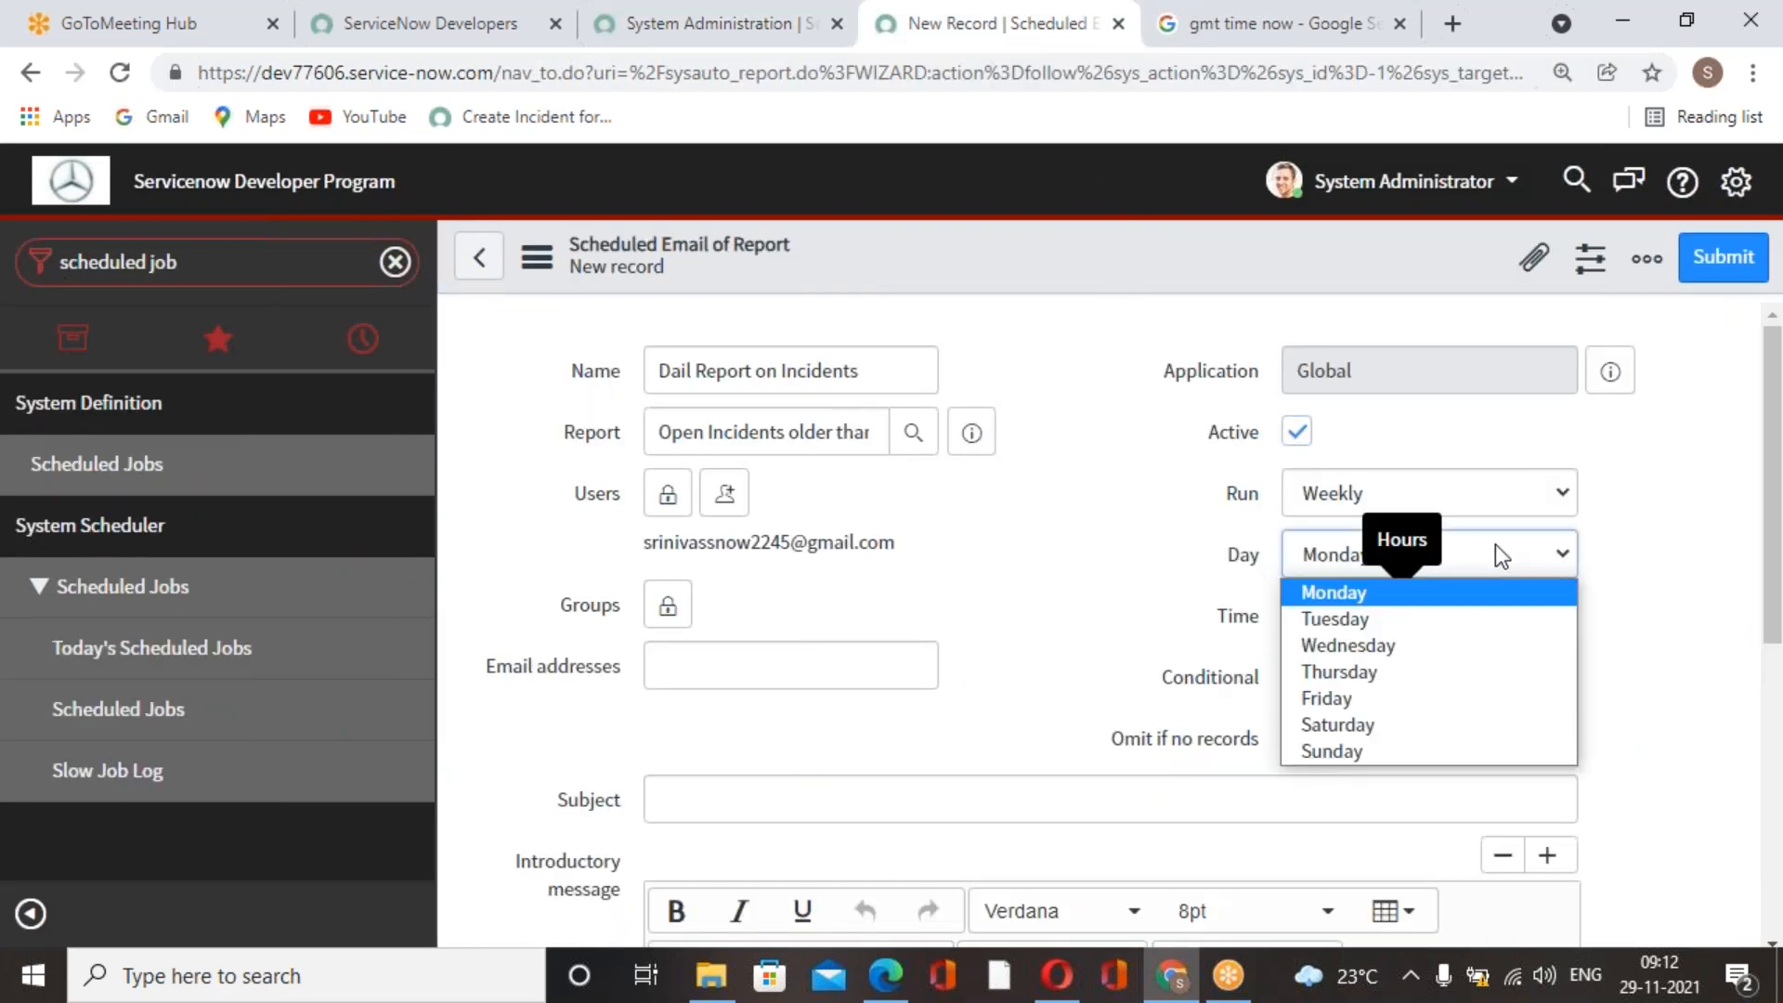
pyautogui.click(1613, 734)
pyautogui.moveTo(1480, 617); pyautogui.dragTo(1440, 614)
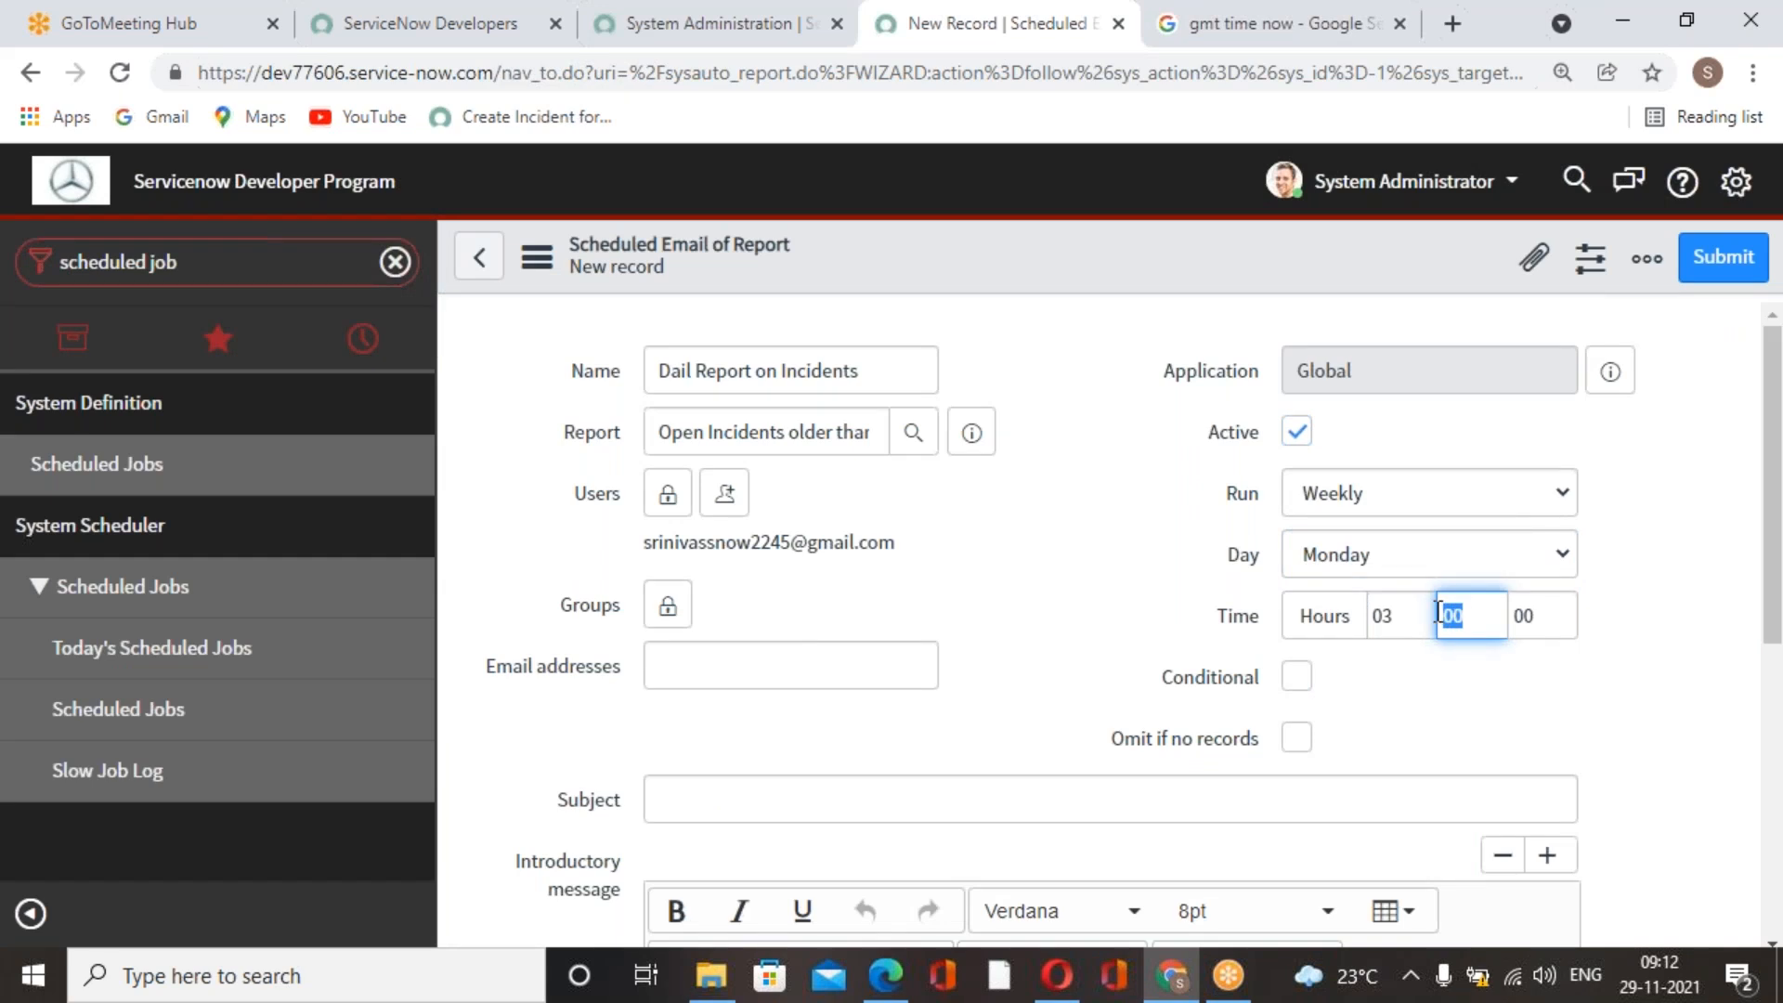
pyautogui.write('45')
pyautogui.click(1464, 726)
# Review the form's schedule settings, conditional options and email content fields.
pyautogui.scroll(-2, 1447, 695)
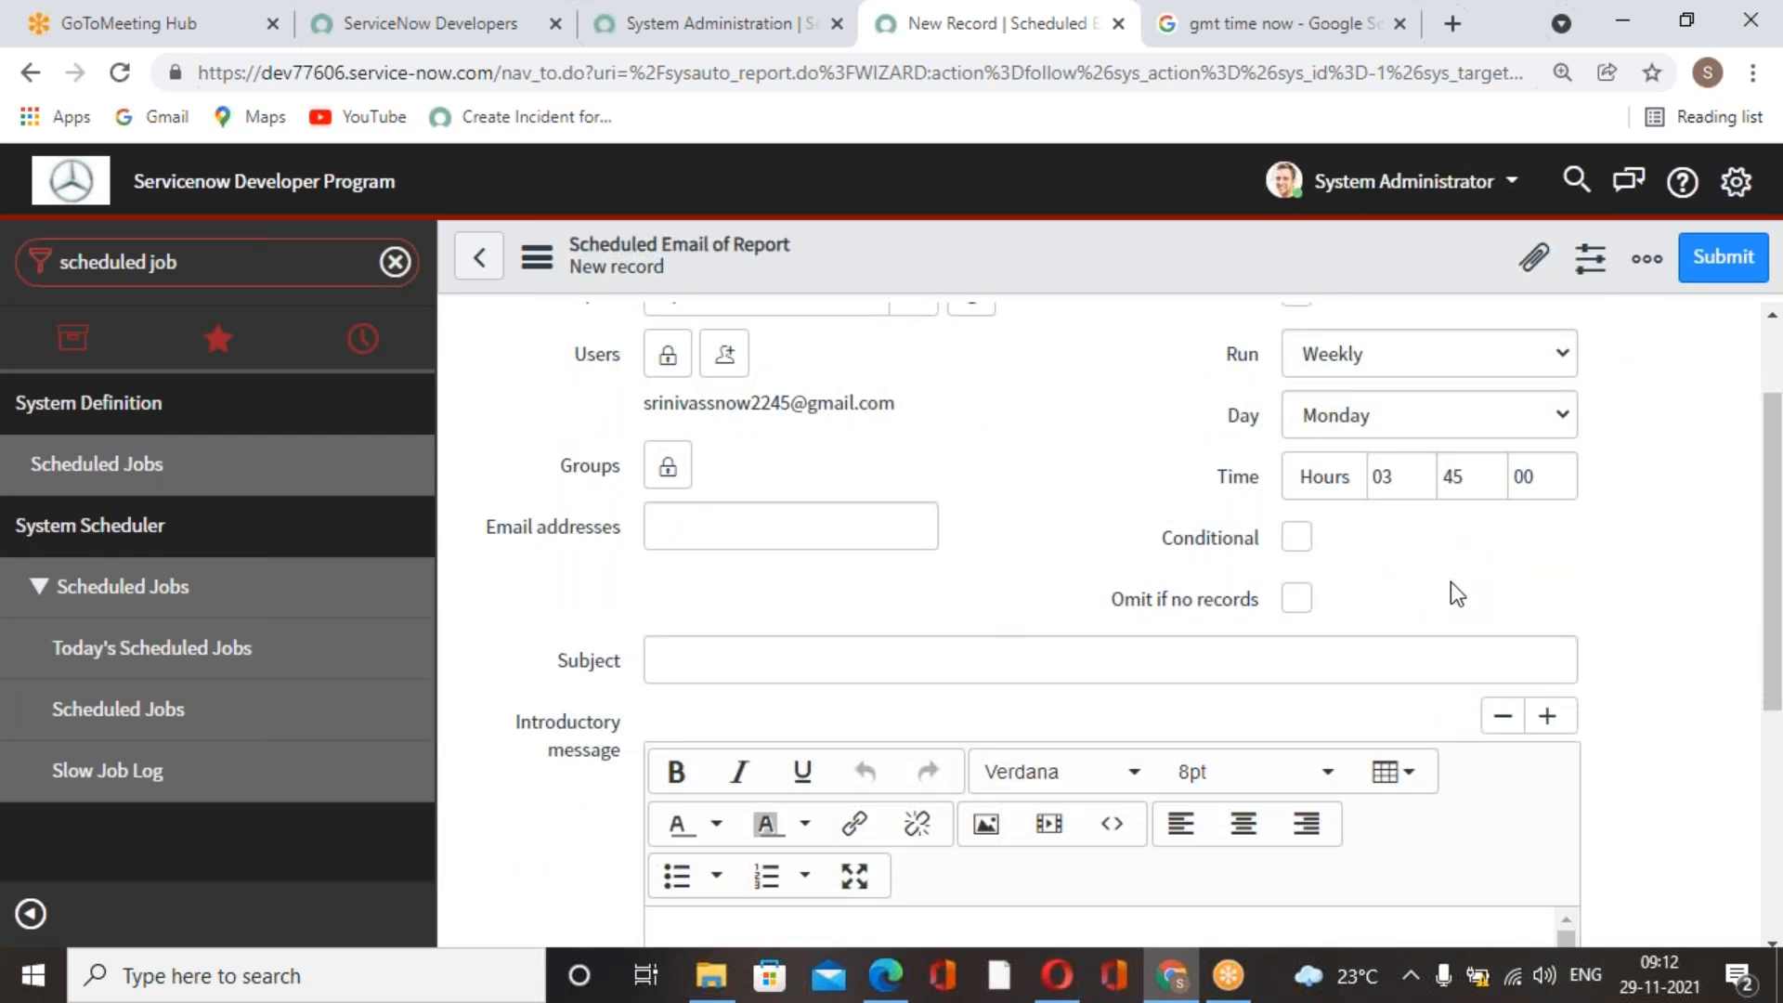
pyautogui.scroll(2, 1451, 581)
pyautogui.scroll(-4, 1451, 581)
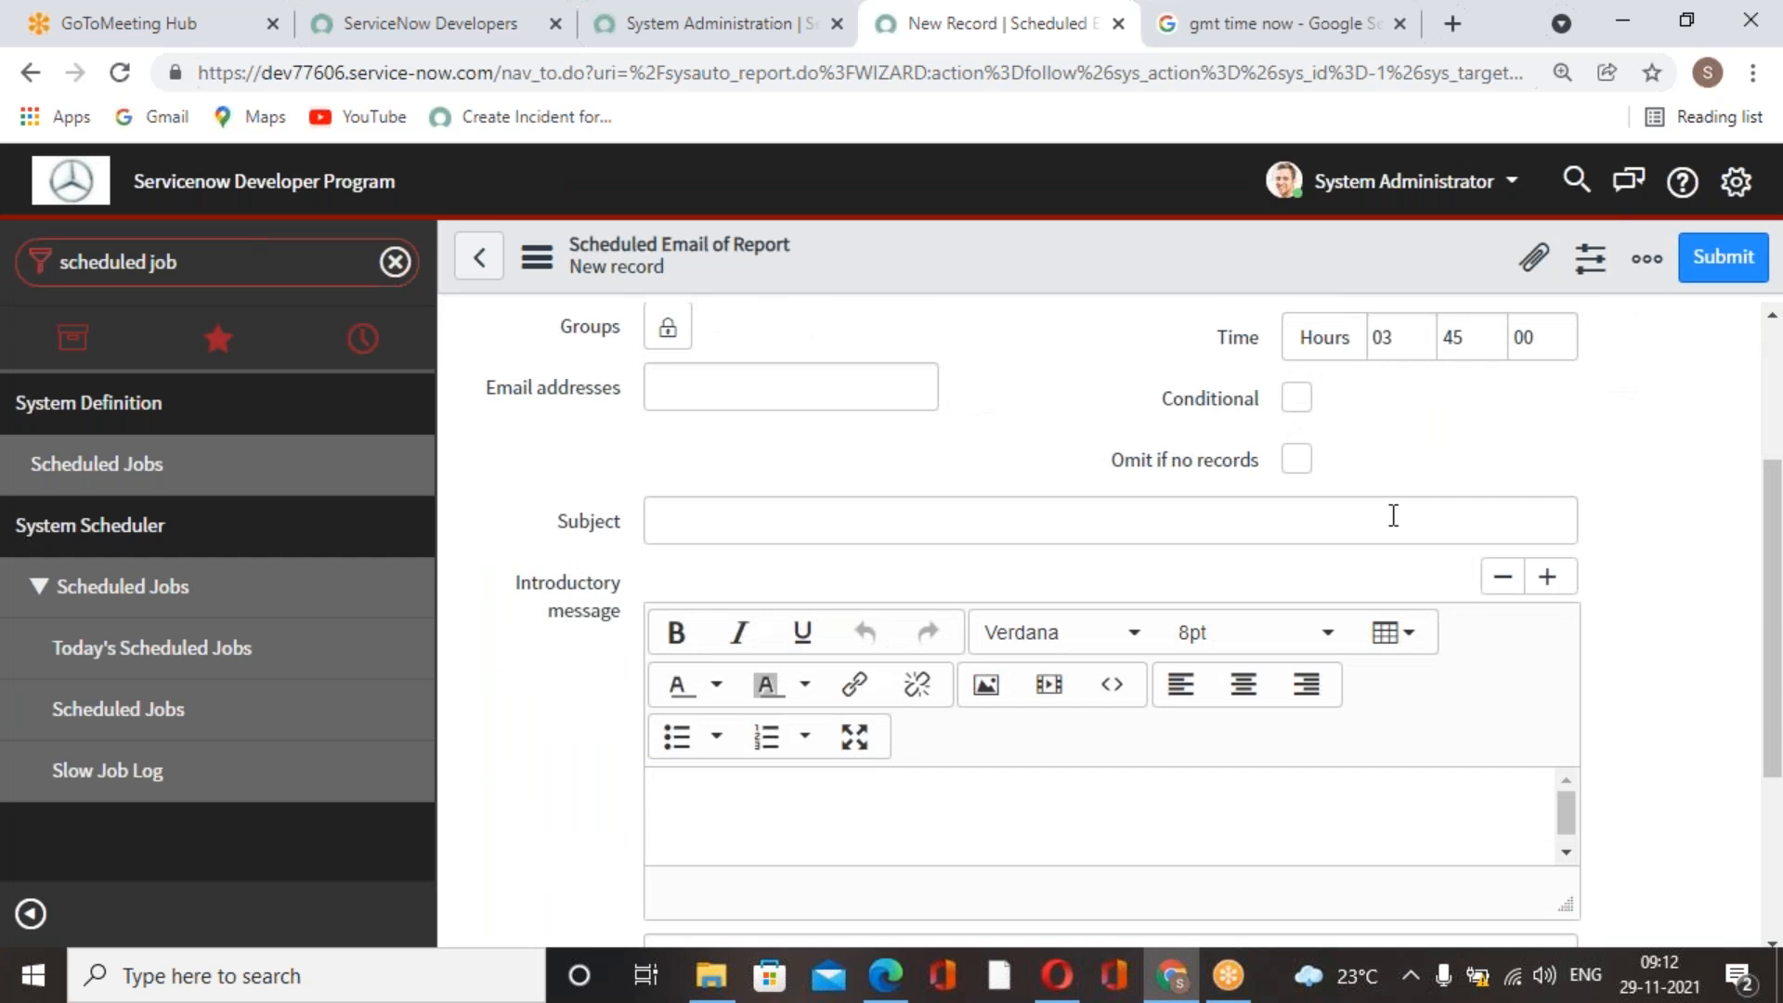
pyautogui.scroll(-2, 1393, 514)
pyautogui.scroll(4, 1393, 514)
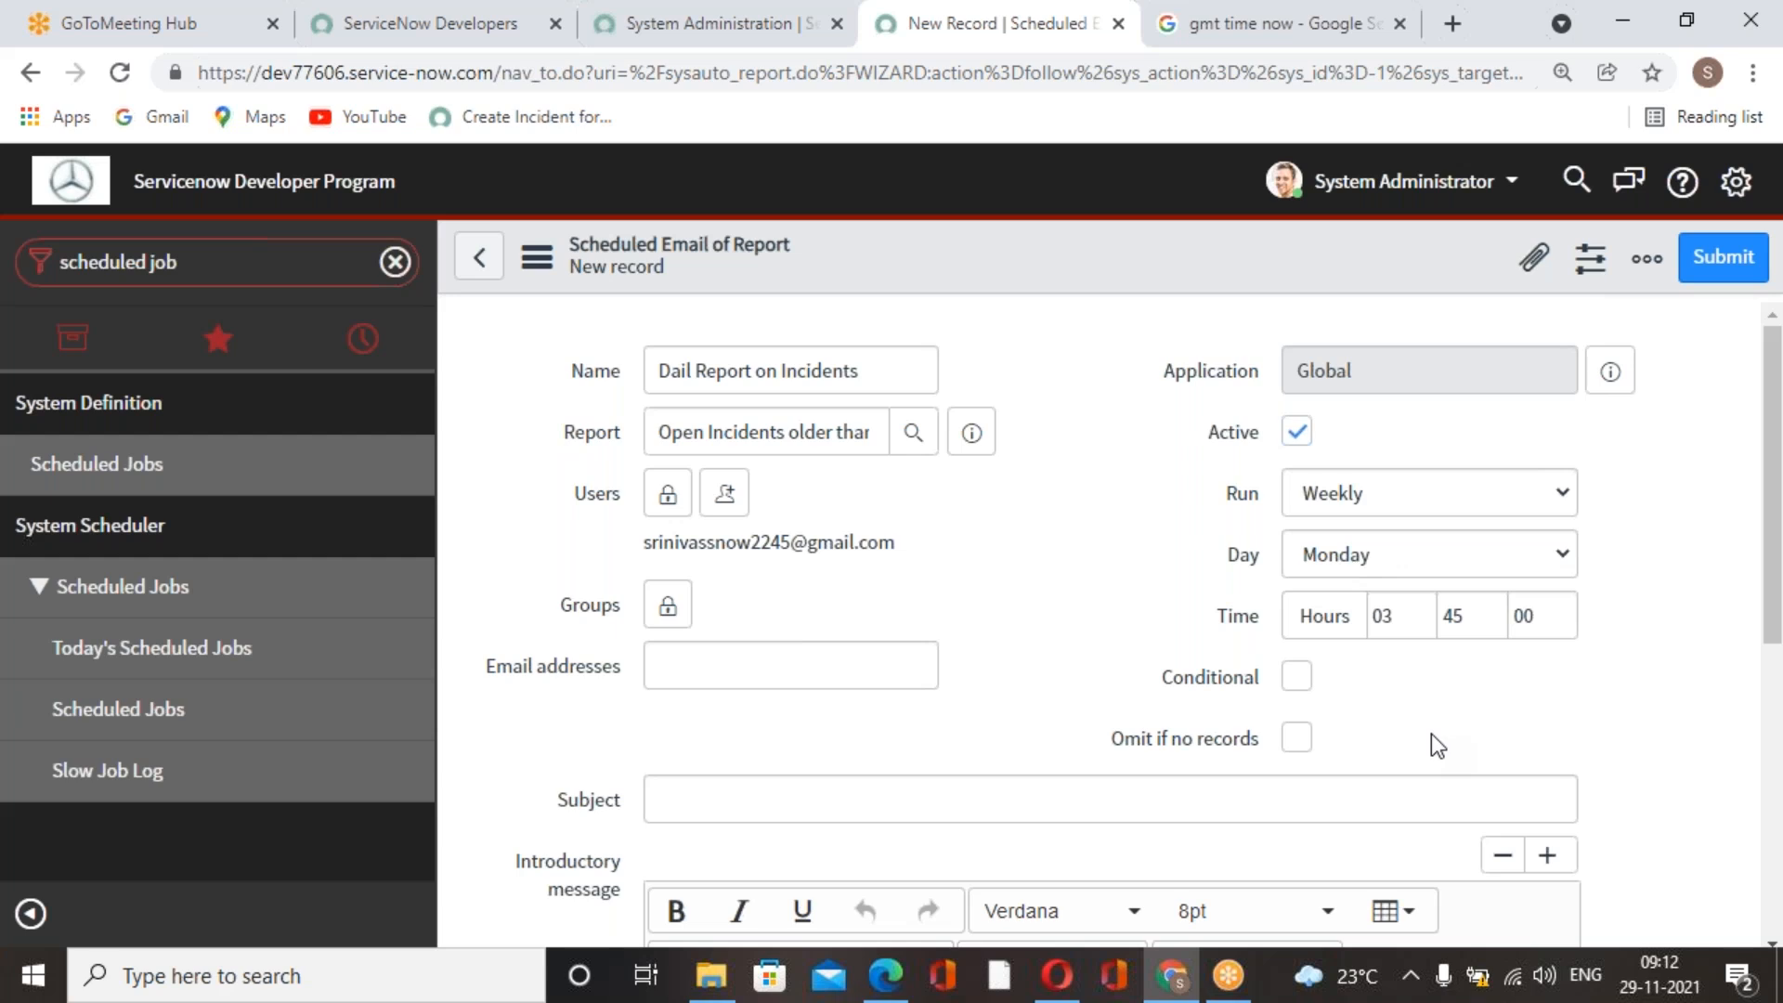
pyautogui.scroll(-2, 895, 711)
pyautogui.scroll(2, 643, 533)
# Enter "Daily Incidents Reorts" as the subject of the scheduled email.
pyautogui.scroll(-4, 1103, 546)
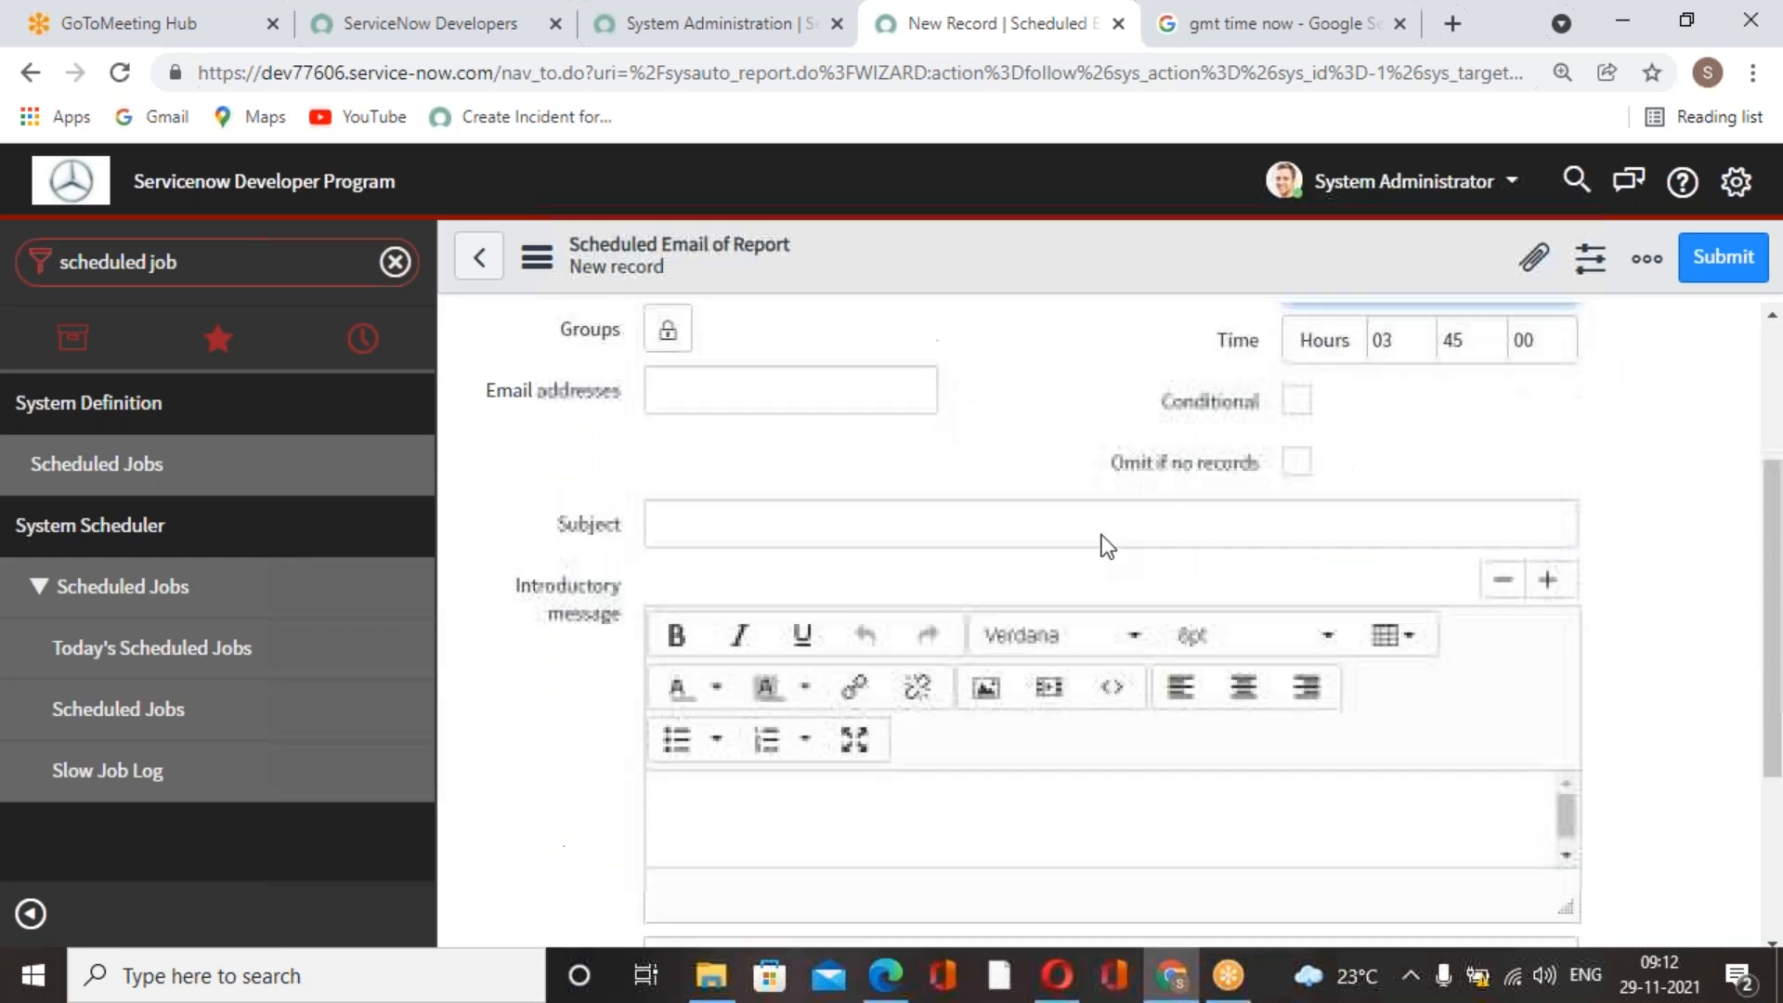
pyautogui.click(1045, 526)
pyautogui.write('Dail')
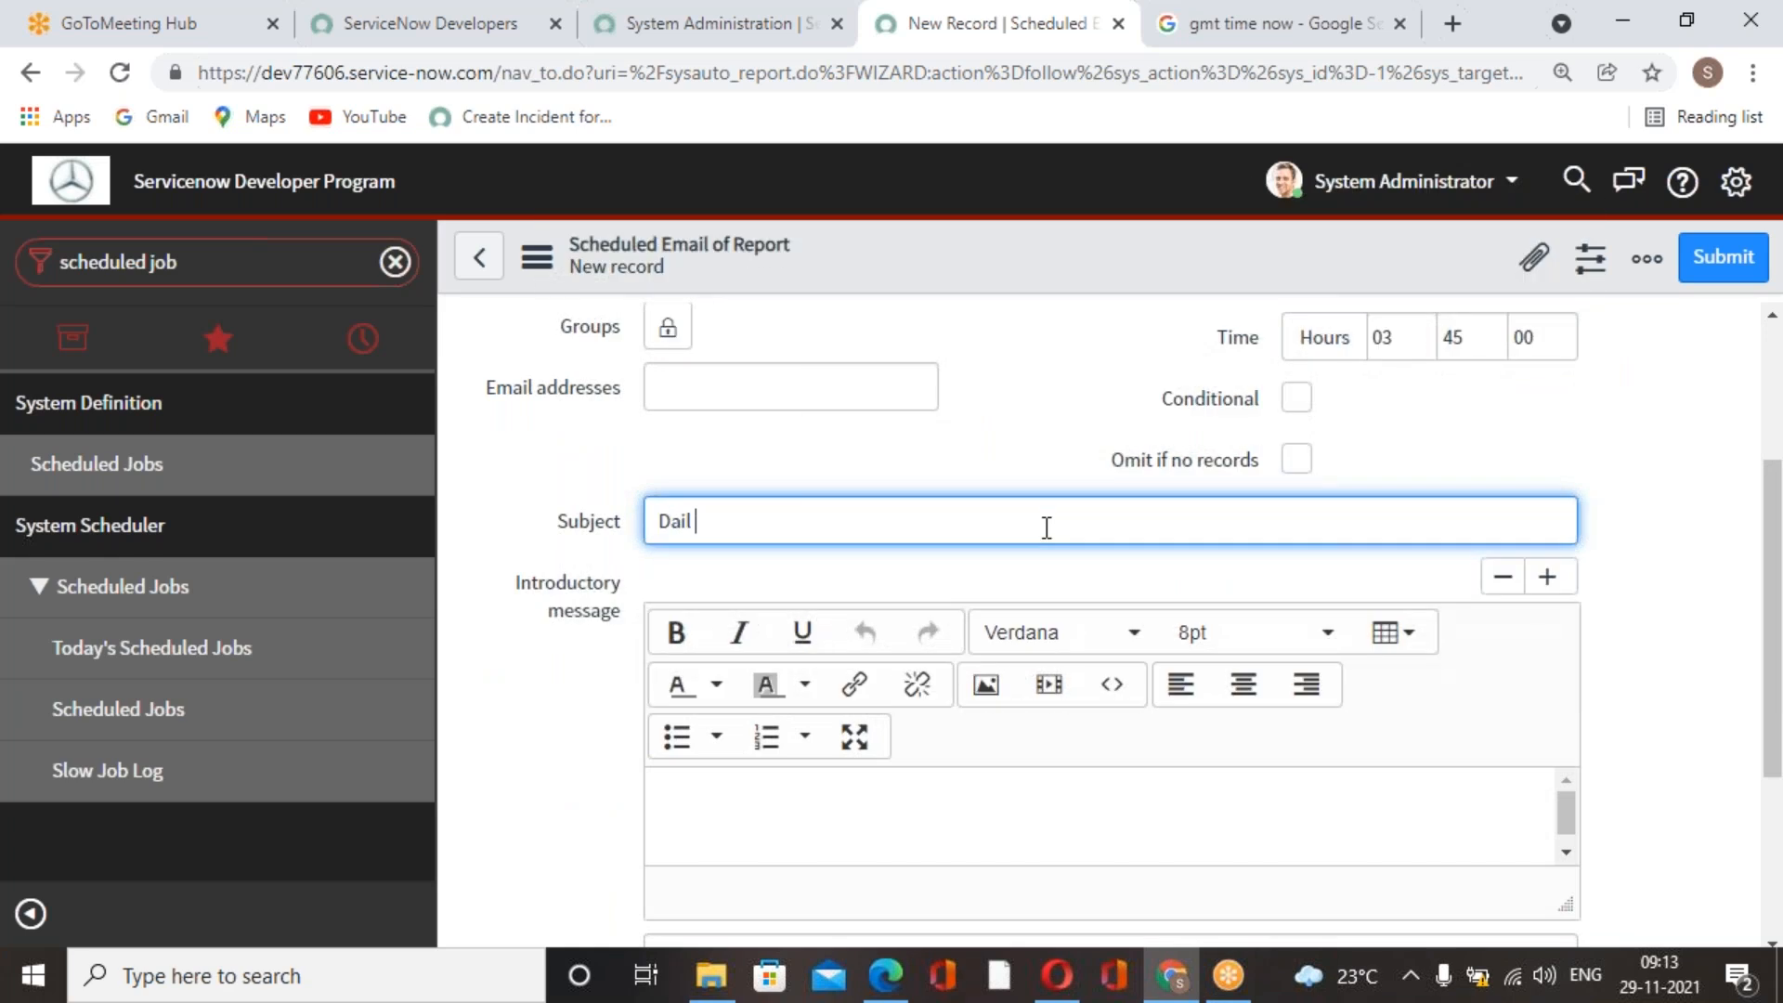
pyautogui.write('y Incidnts')
pyautogui.press('BackSpace')
pyautogui.press('BackSpace')
pyautogui.press('BackSpace')
pyautogui.write('dents Reorts')
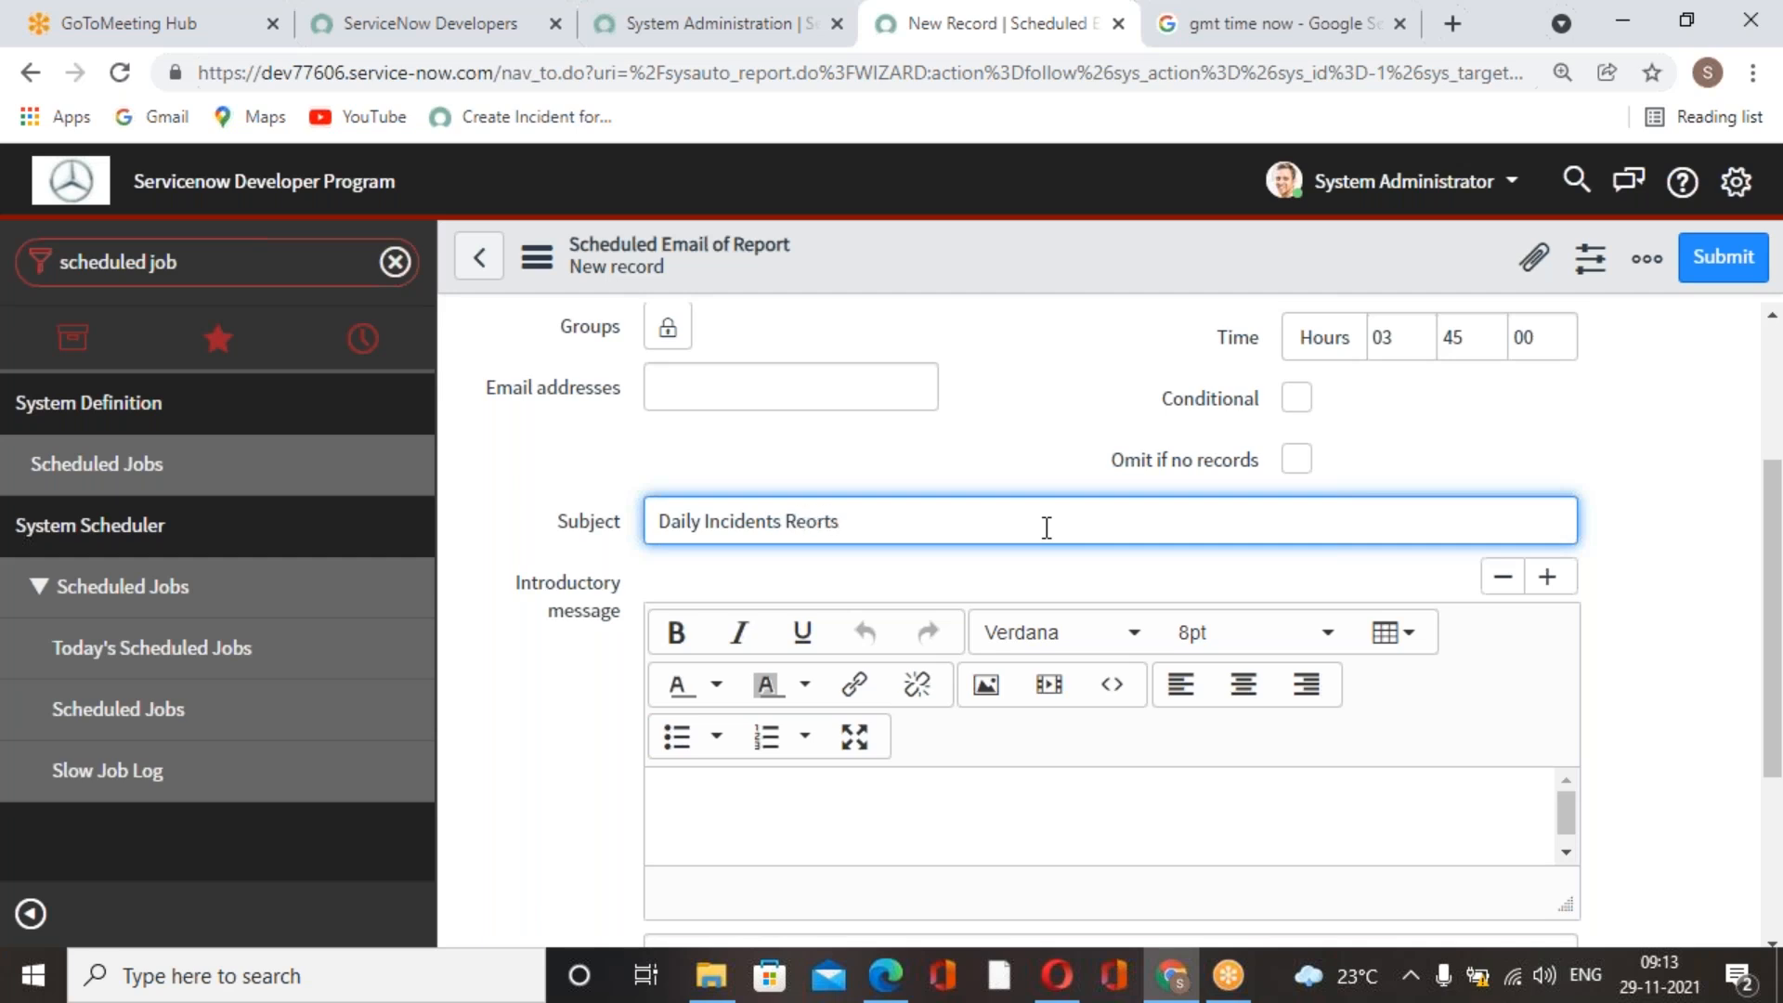
pyautogui.click(1078, 383)
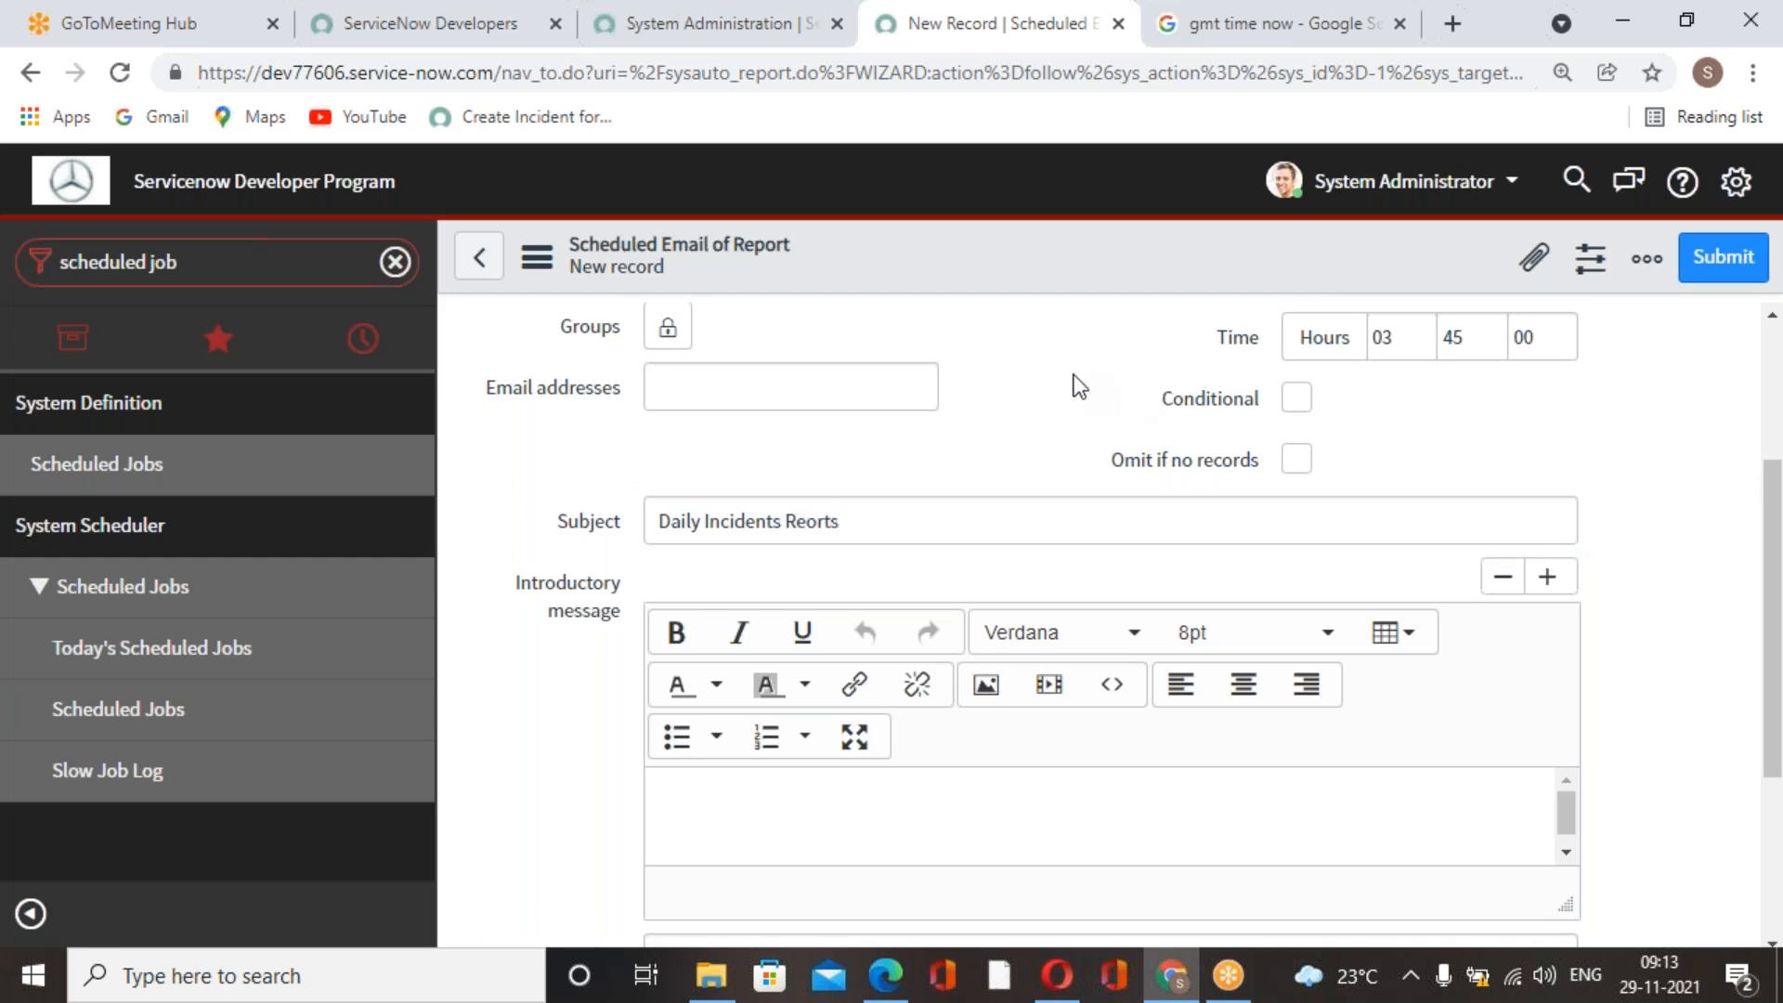
# Enable Zip output for the report, and save the new scheduled job while keeping its record open.
pyautogui.scroll(-3, 1077, 383)
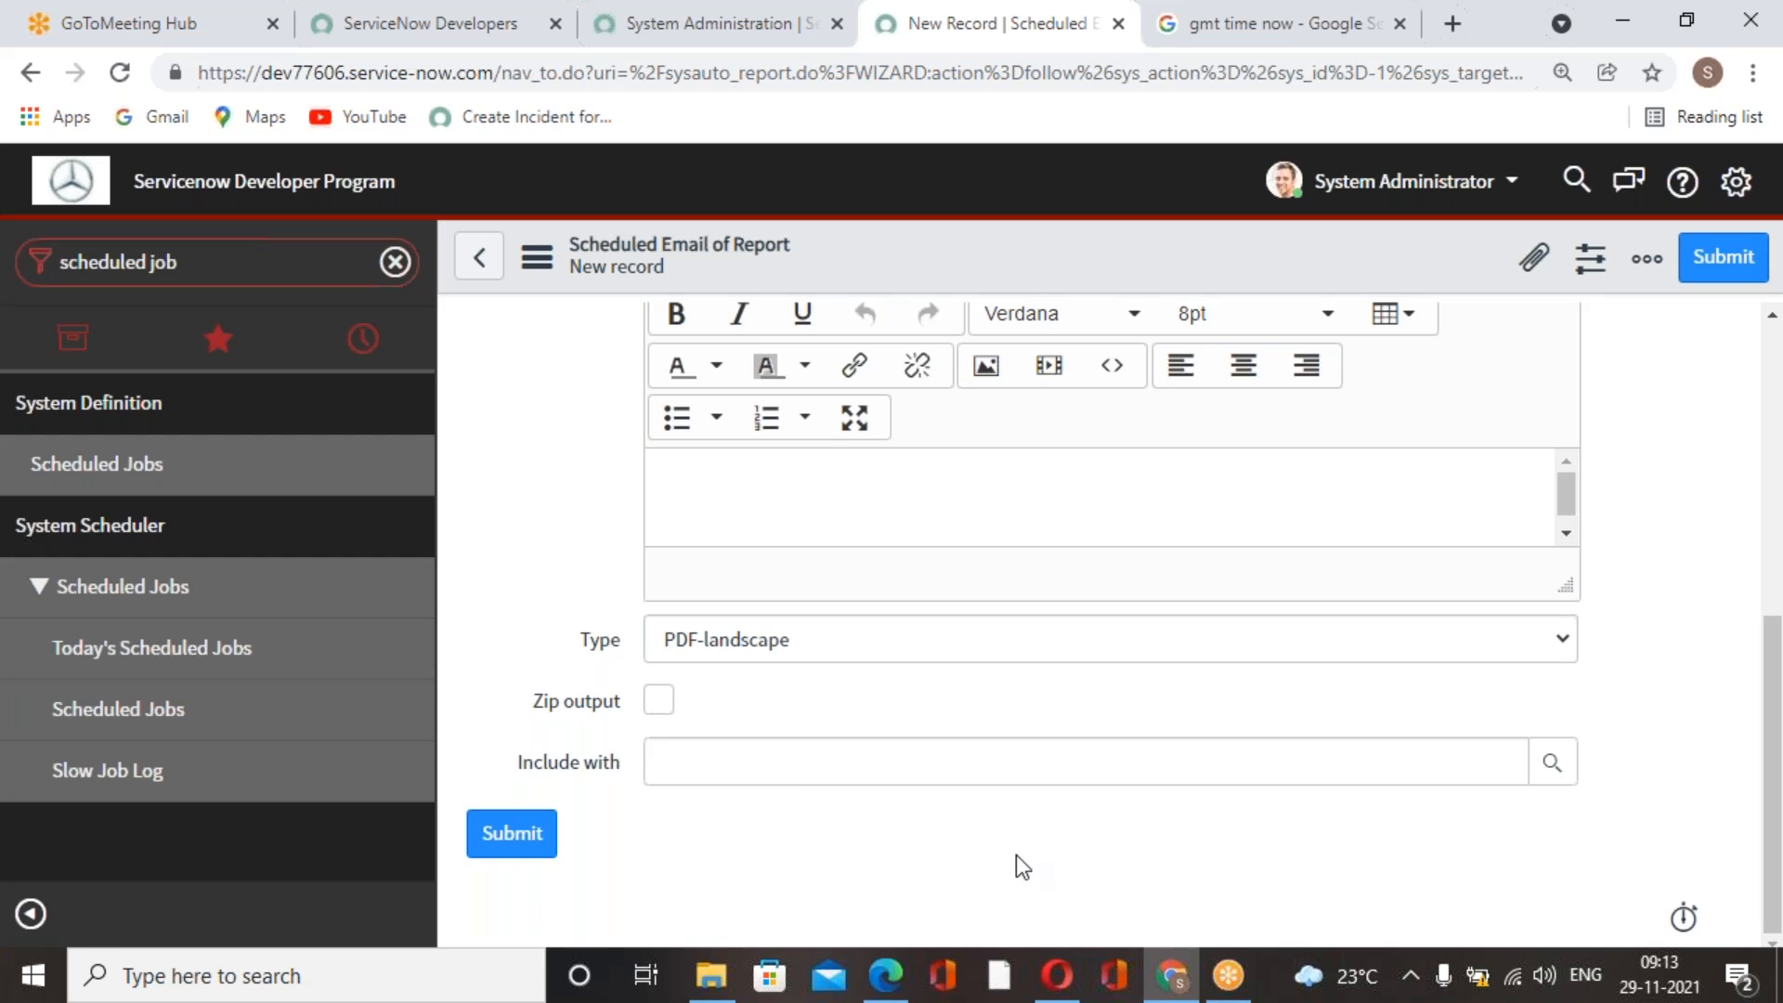
pyautogui.click(667, 698)
pyautogui.scroll(5, 1235, 776)
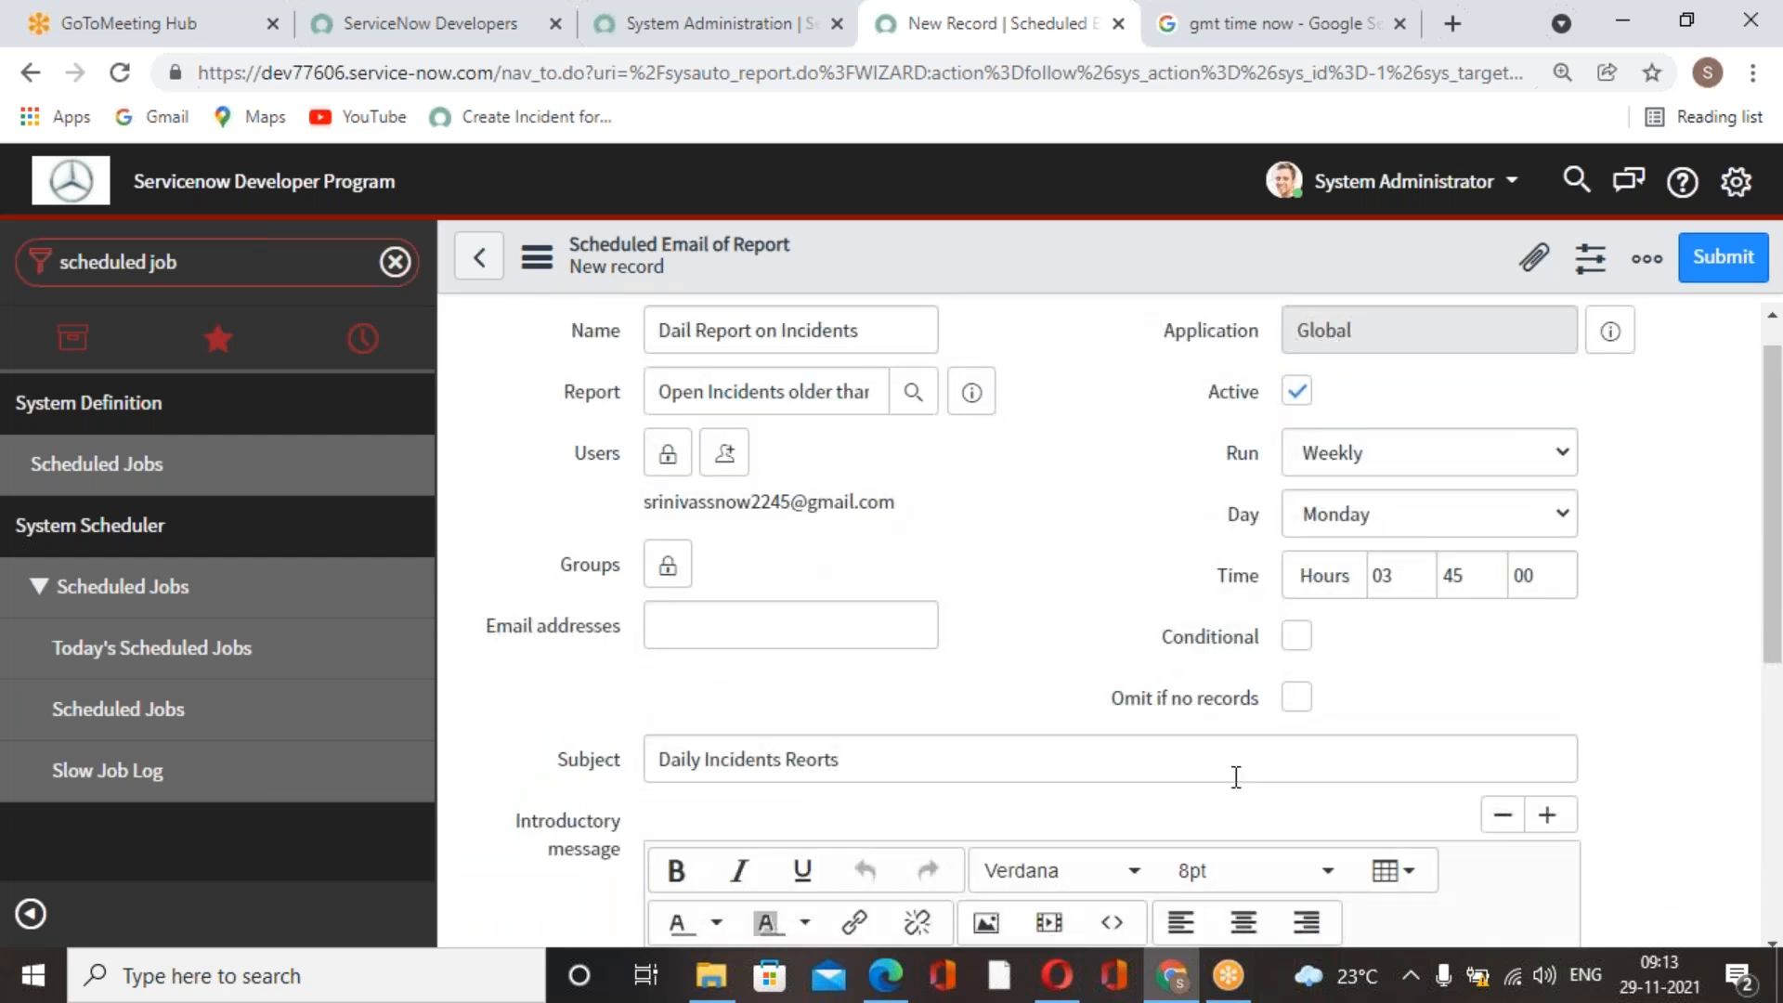
pyautogui.scroll(-6, 1235, 777)
pyautogui.scroll(2, 1293, 733)
pyautogui.scroll(4, 1298, 731)
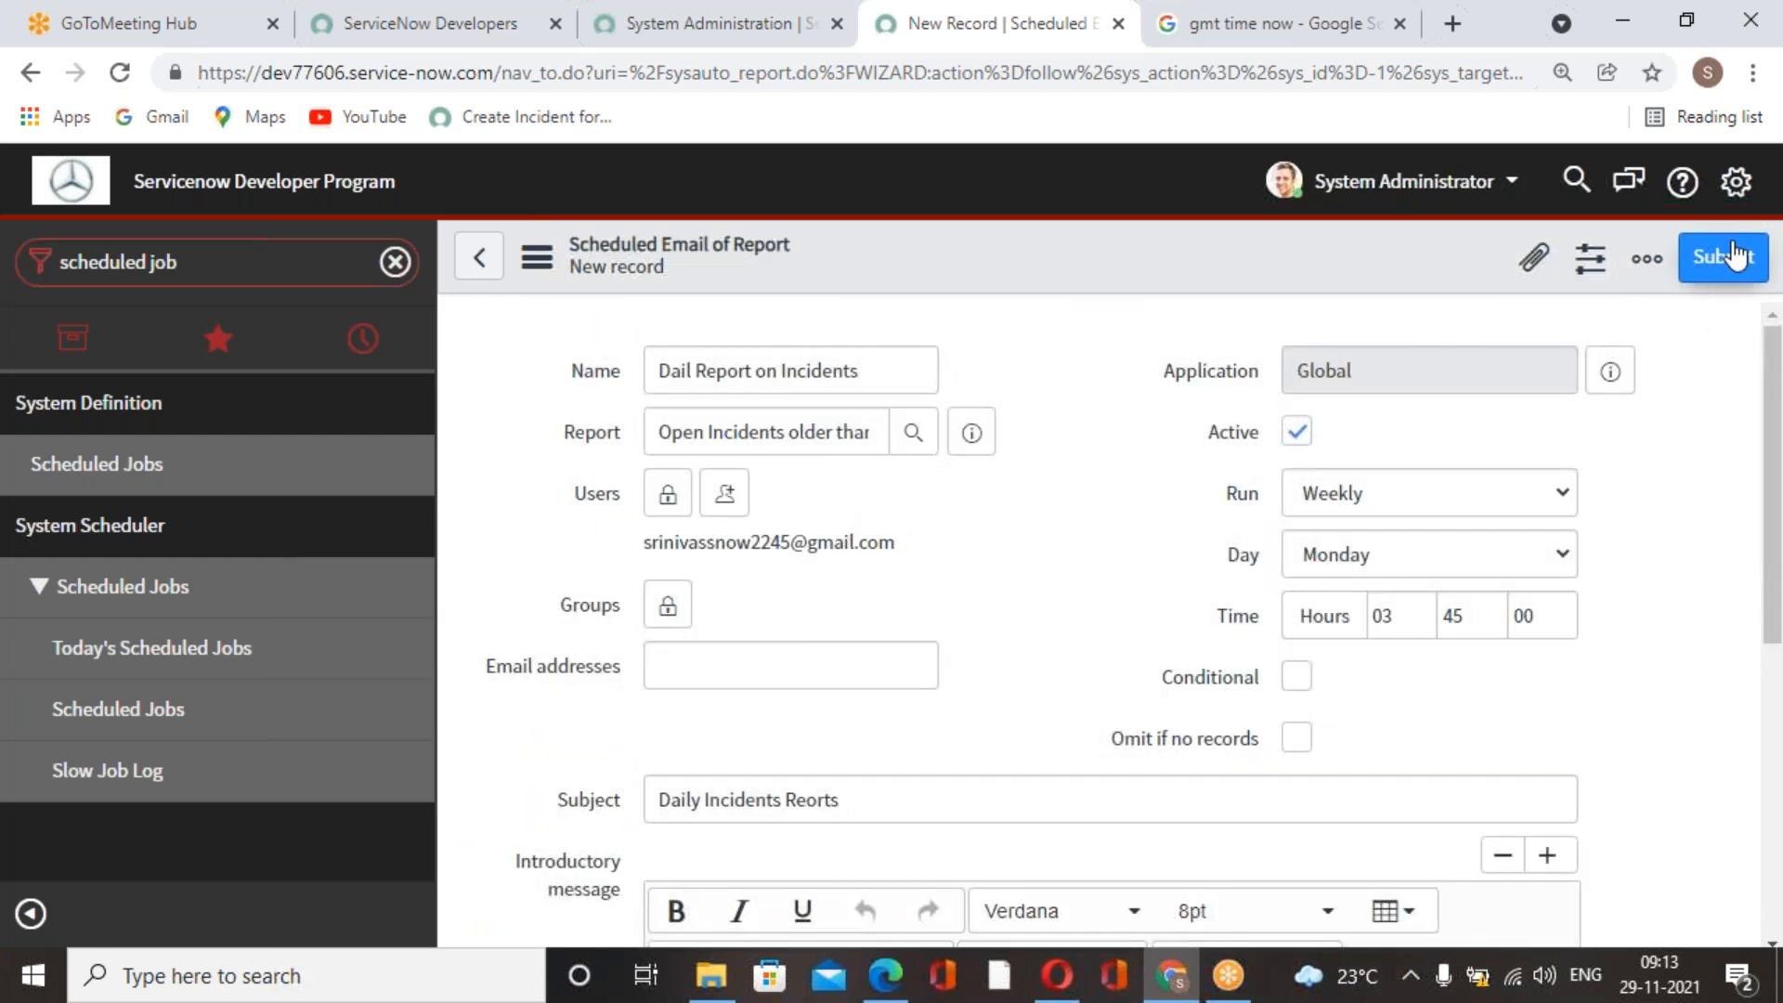
pyautogui.rightClick(1365, 242)
pyautogui.click(1392, 258)
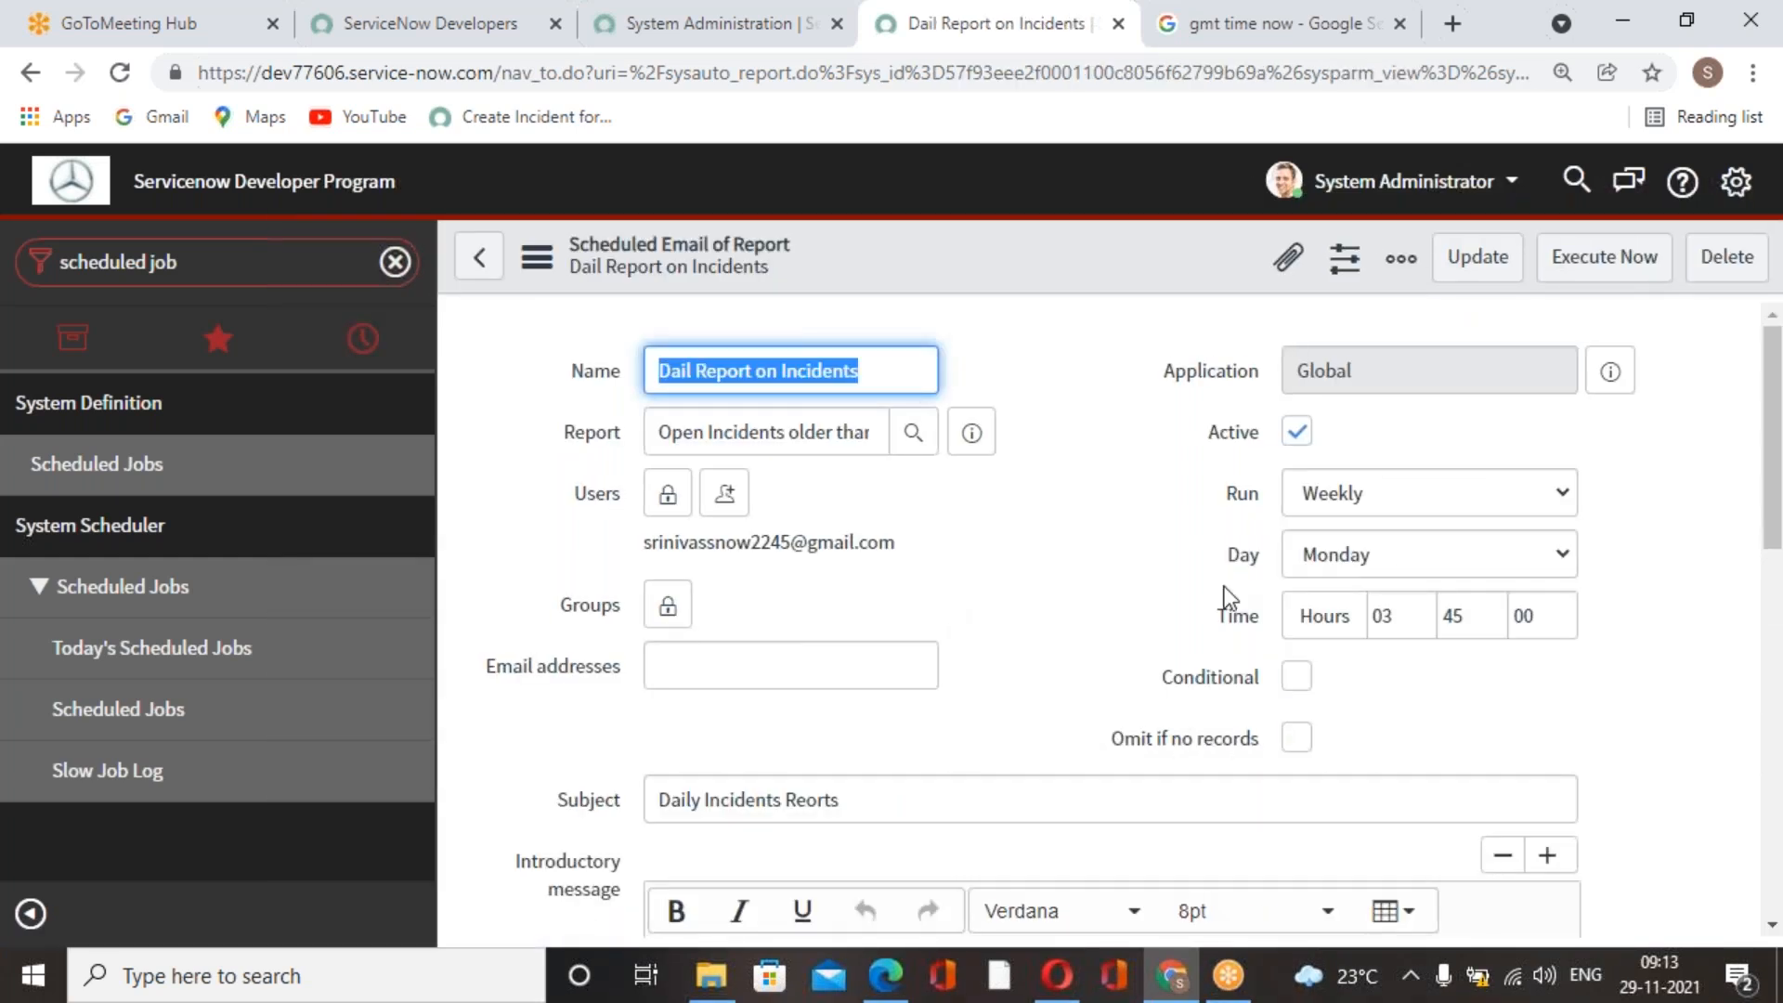
# Look over the saved job, refresh the GMT time search for the current time and return to the record.
pyautogui.scroll(-3, 1195, 587)
pyautogui.scroll(3, 1142, 590)
pyautogui.click(1286, 24)
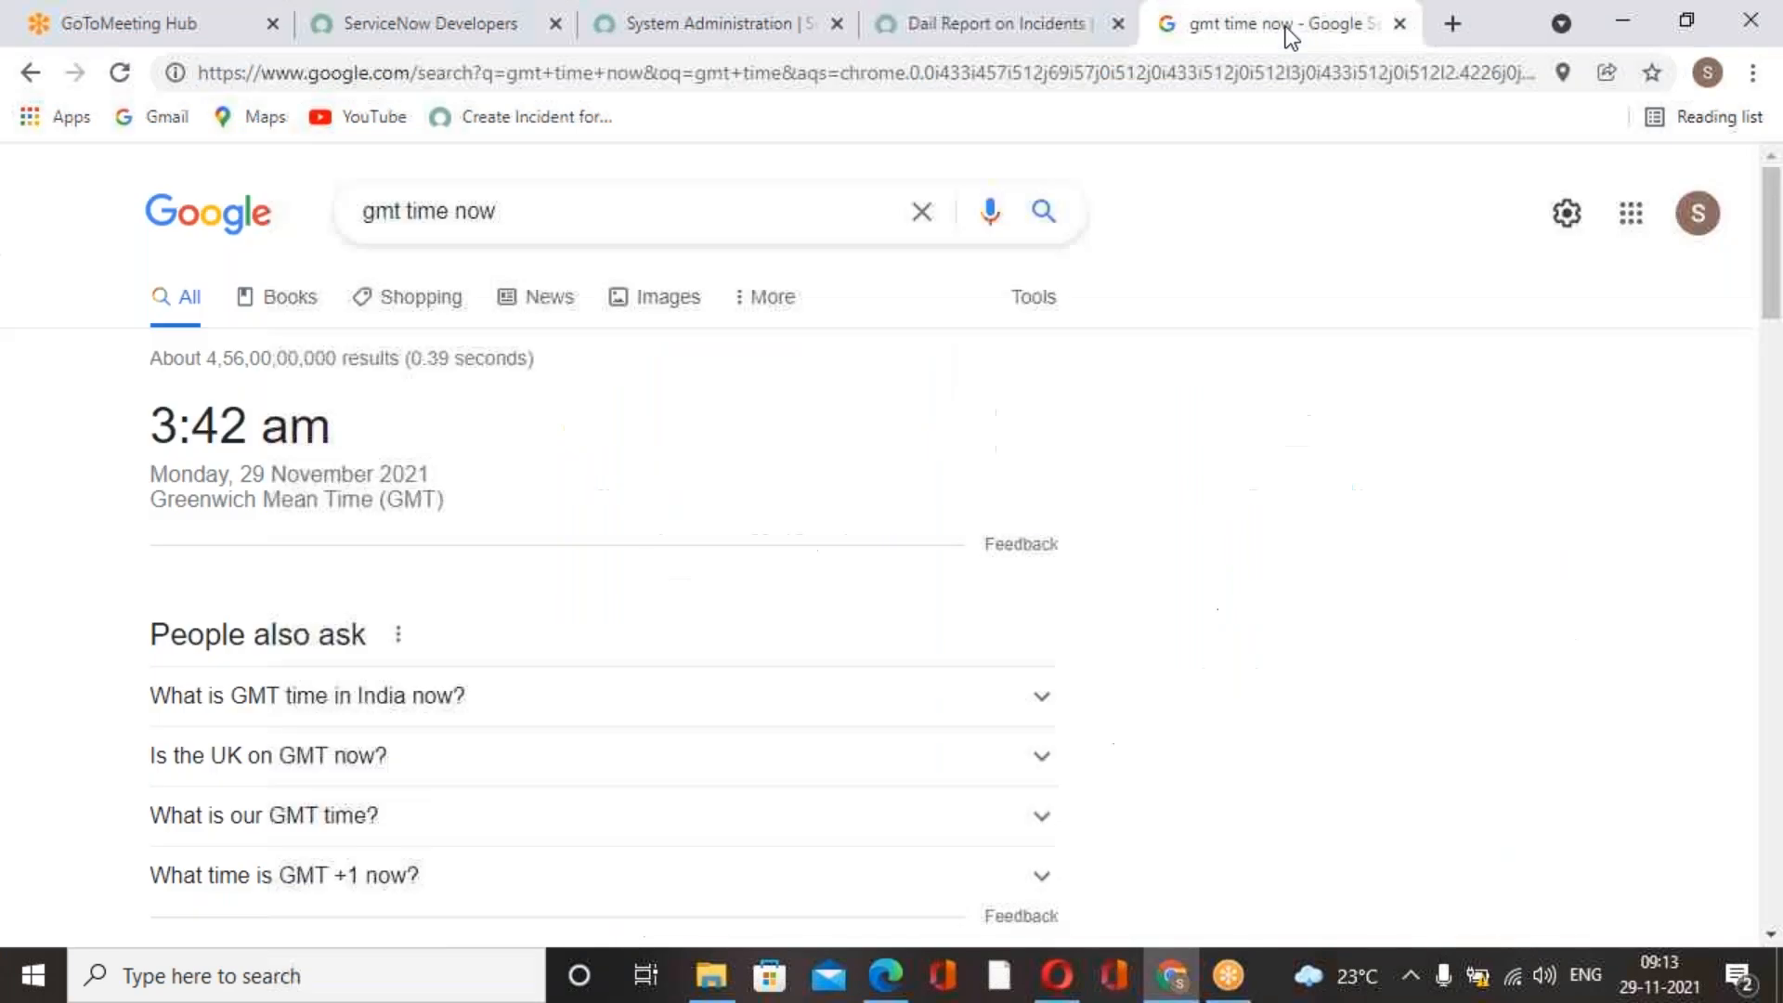
pyautogui.click(119, 72)
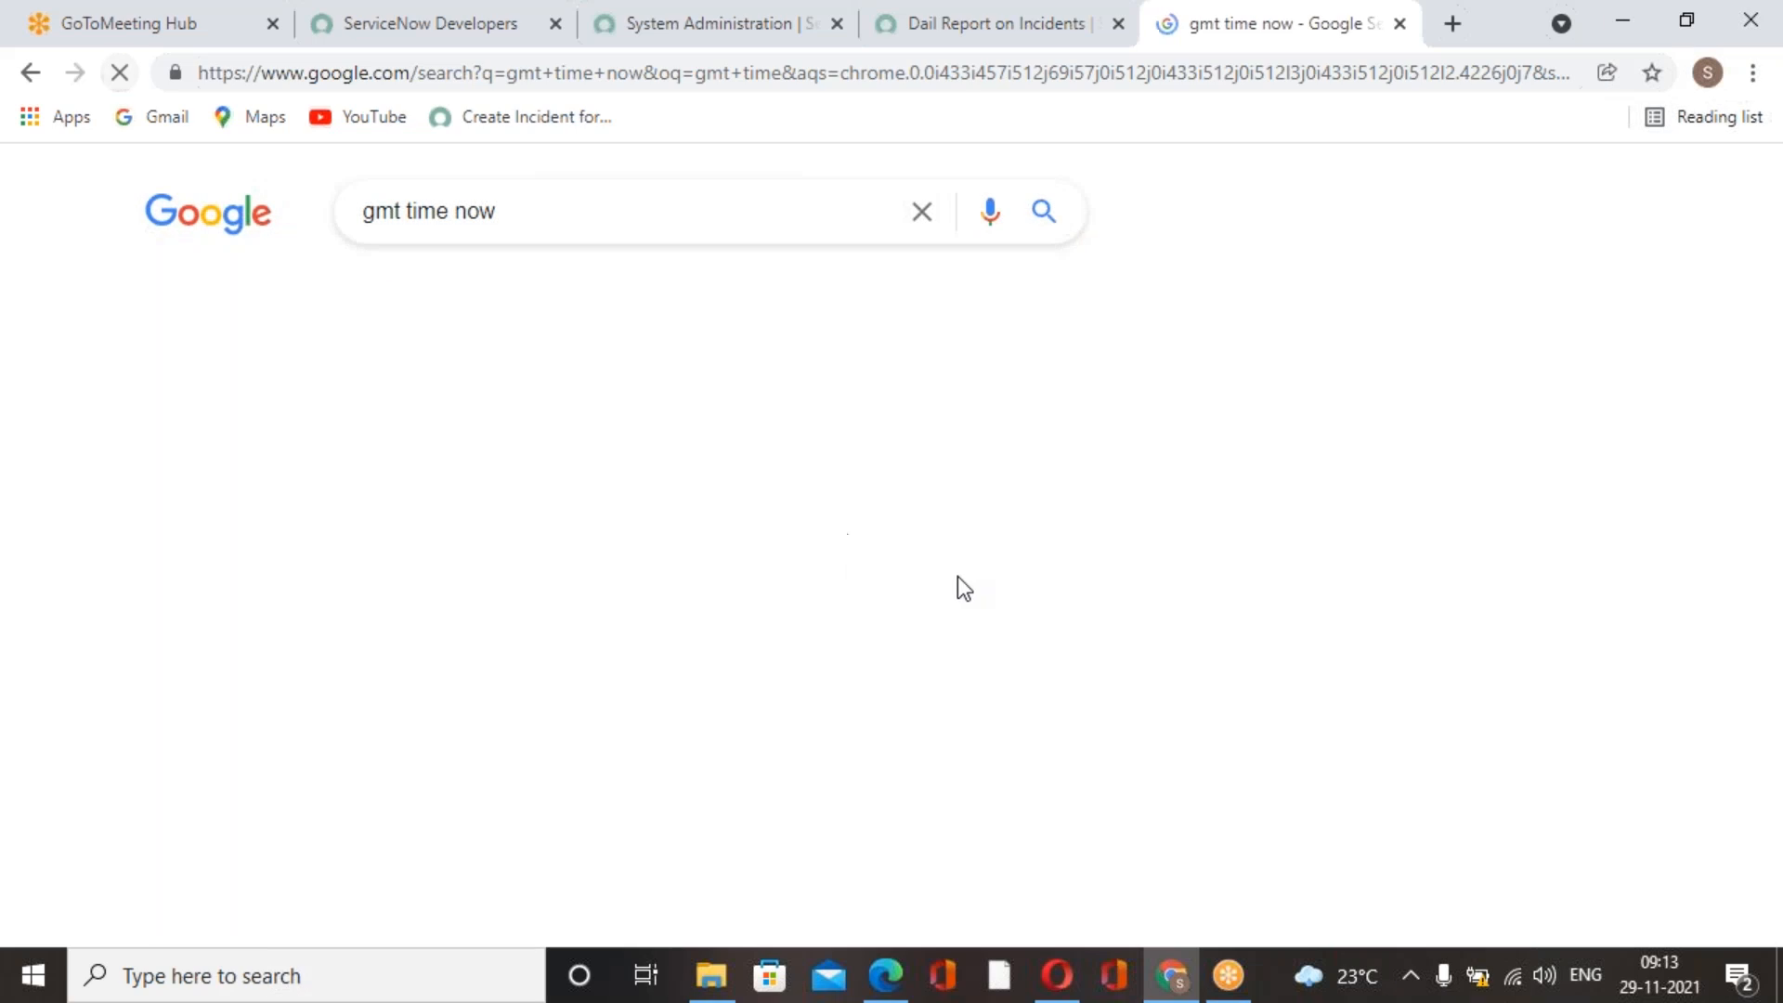
pyautogui.click(1012, 44)
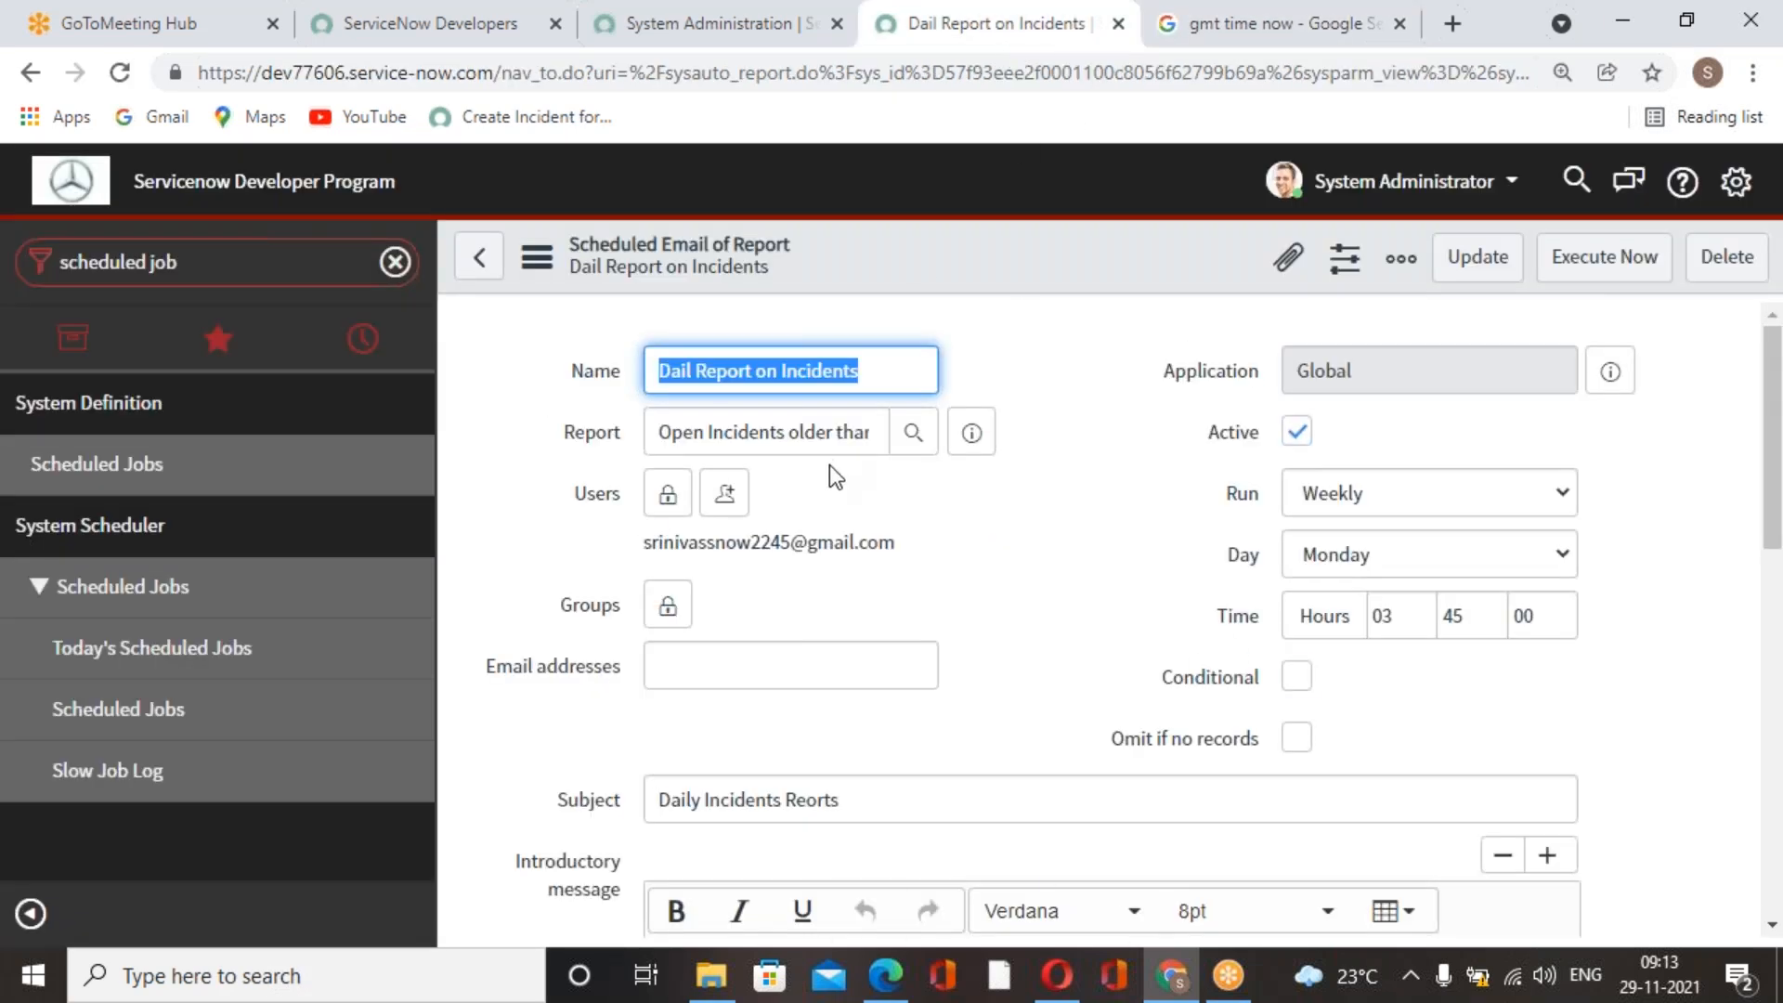
# Open the Gmail inbox in a new browser tab.
pyautogui.click(1452, 35)
pyautogui.write('gmail')
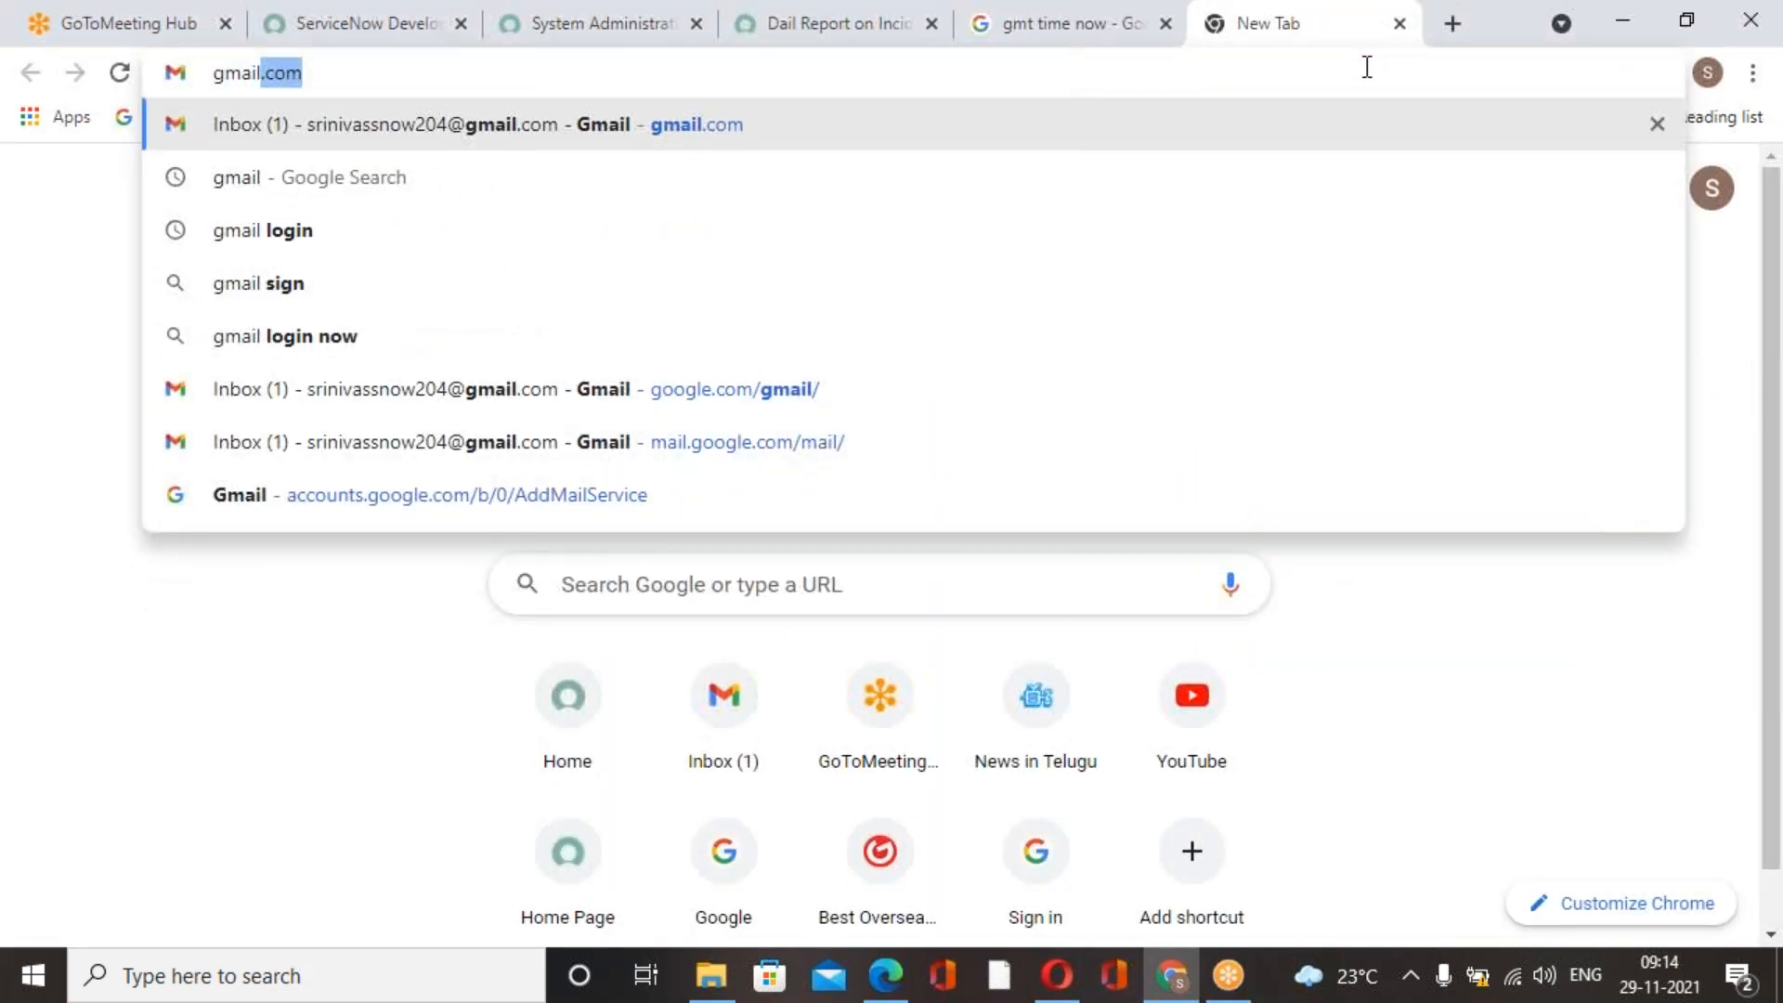
pyautogui.click(550, 127)
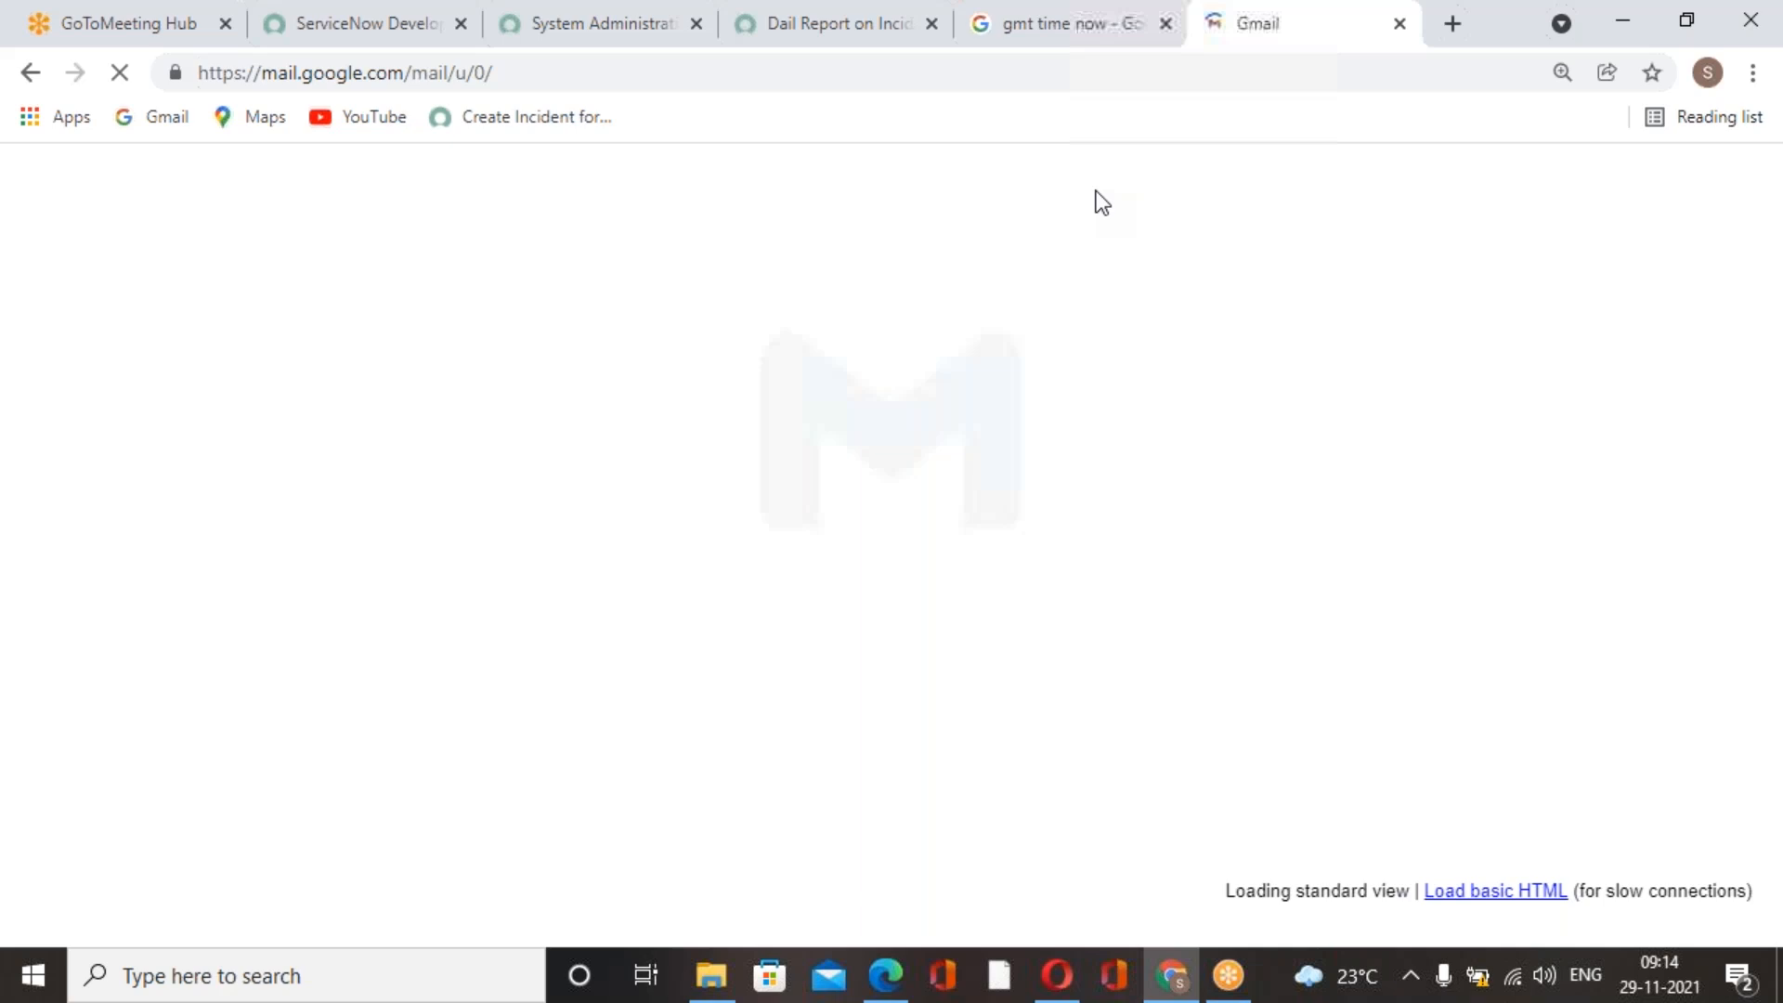
# Check the GMT time search result against the schedule settings on the saved job record.
pyautogui.click(1011, 43)
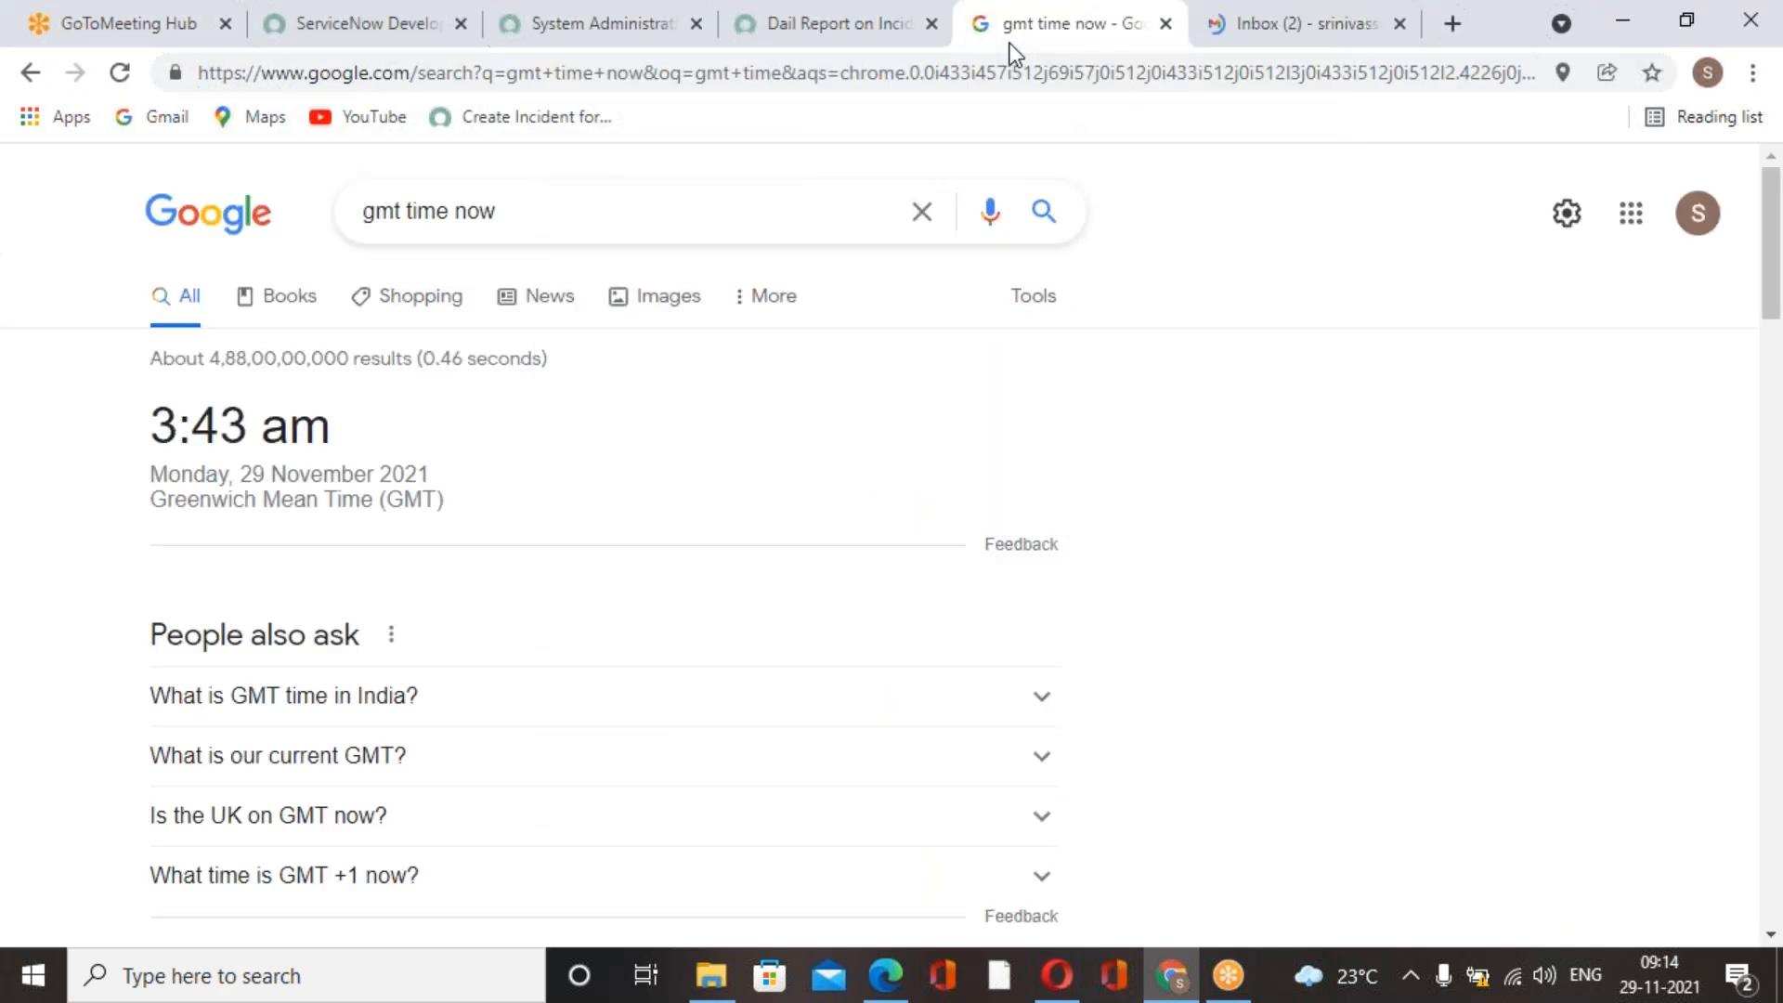
pyautogui.click(889, 41)
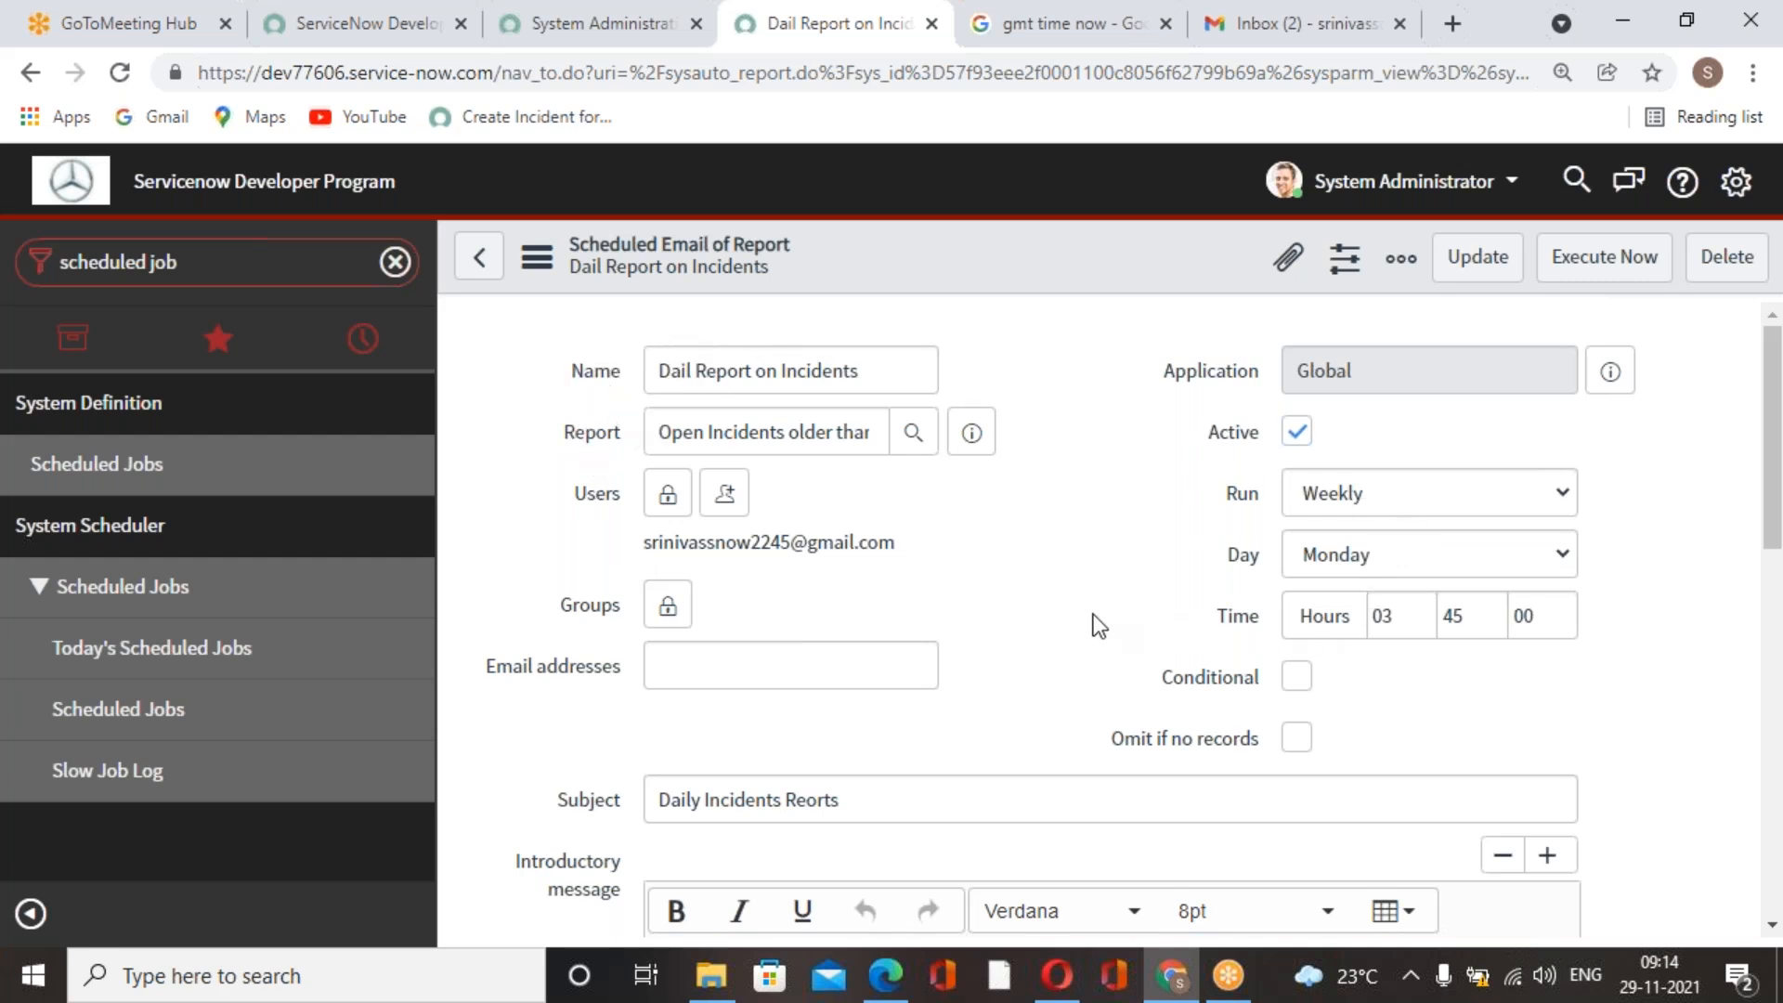
pyautogui.scroll(-15, 1094, 615)
pyautogui.scroll(15, 830, 567)
# Return to Gmail and sign out of the account currently in use.
pyautogui.click(1300, 23)
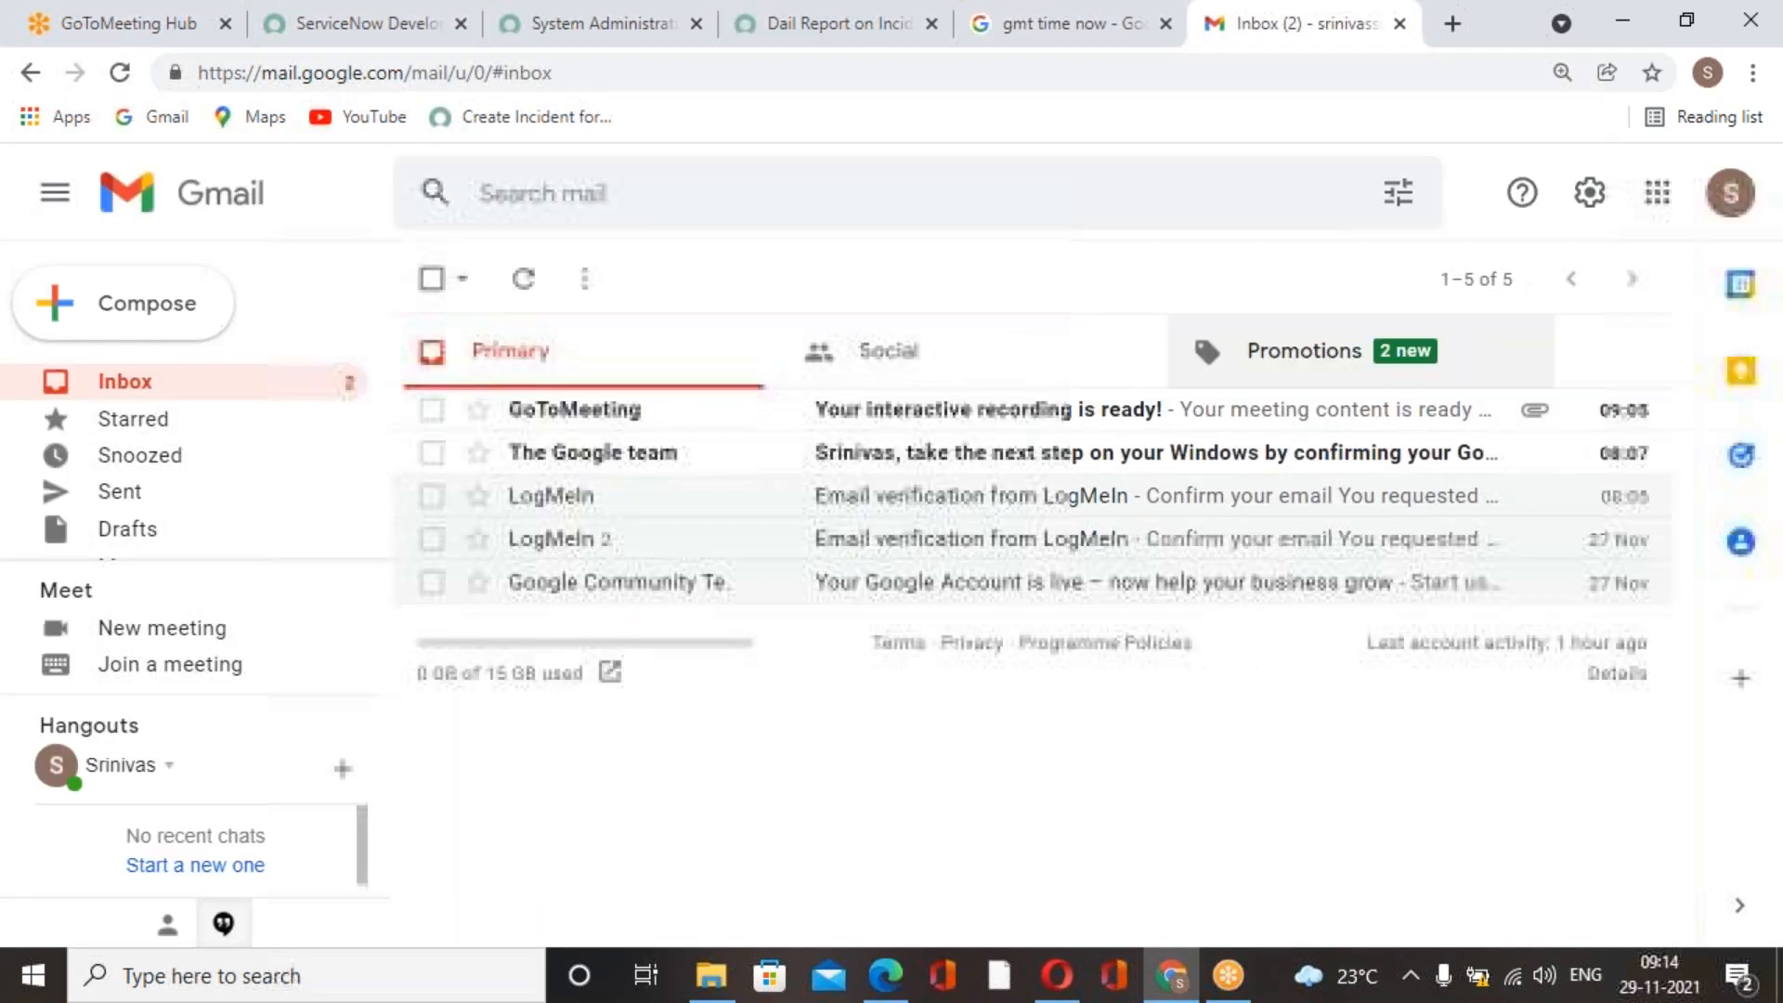
pyautogui.click(1731, 196)
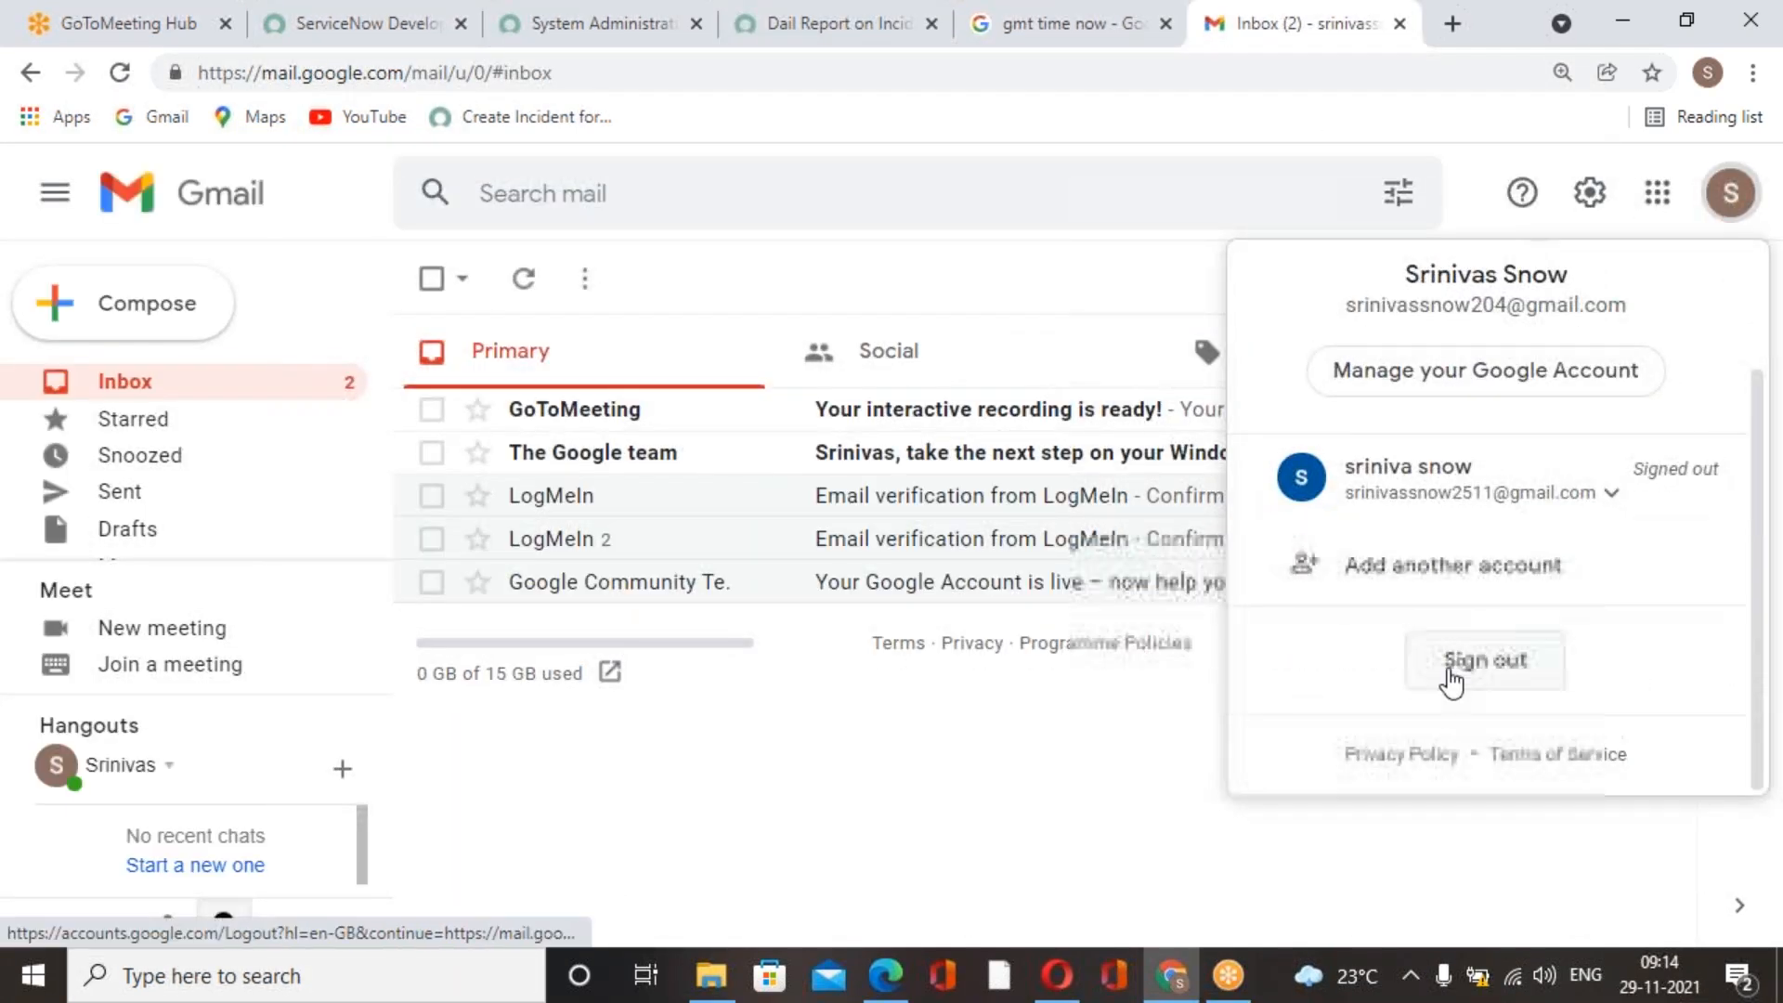
pyautogui.click(1460, 676)
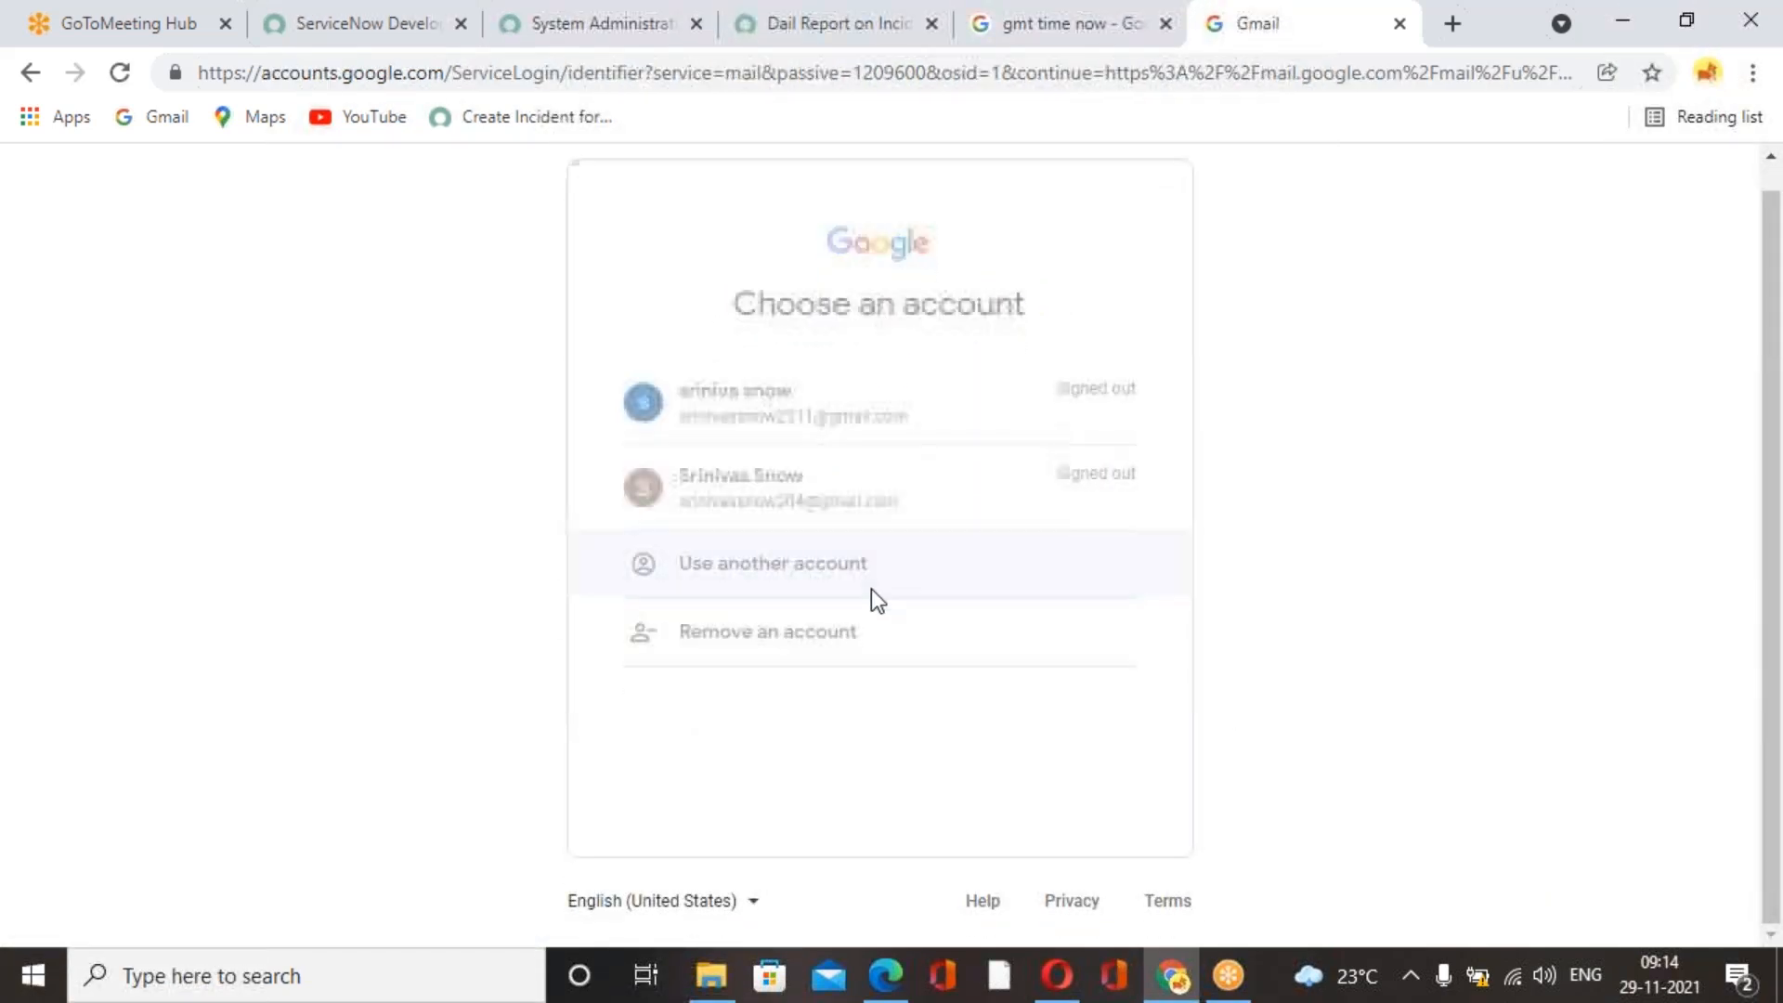
# Choose to sign in to Gmail with another account and submit the report recipient's email address.
pyautogui.click(820, 588)
pyautogui.click(832, 485)
pyautogui.press('BackSpace')
pyautogui.write('22')
pyautogui.press('BackSpace')
pyautogui.write('45')
pyautogui.click(1040, 757)
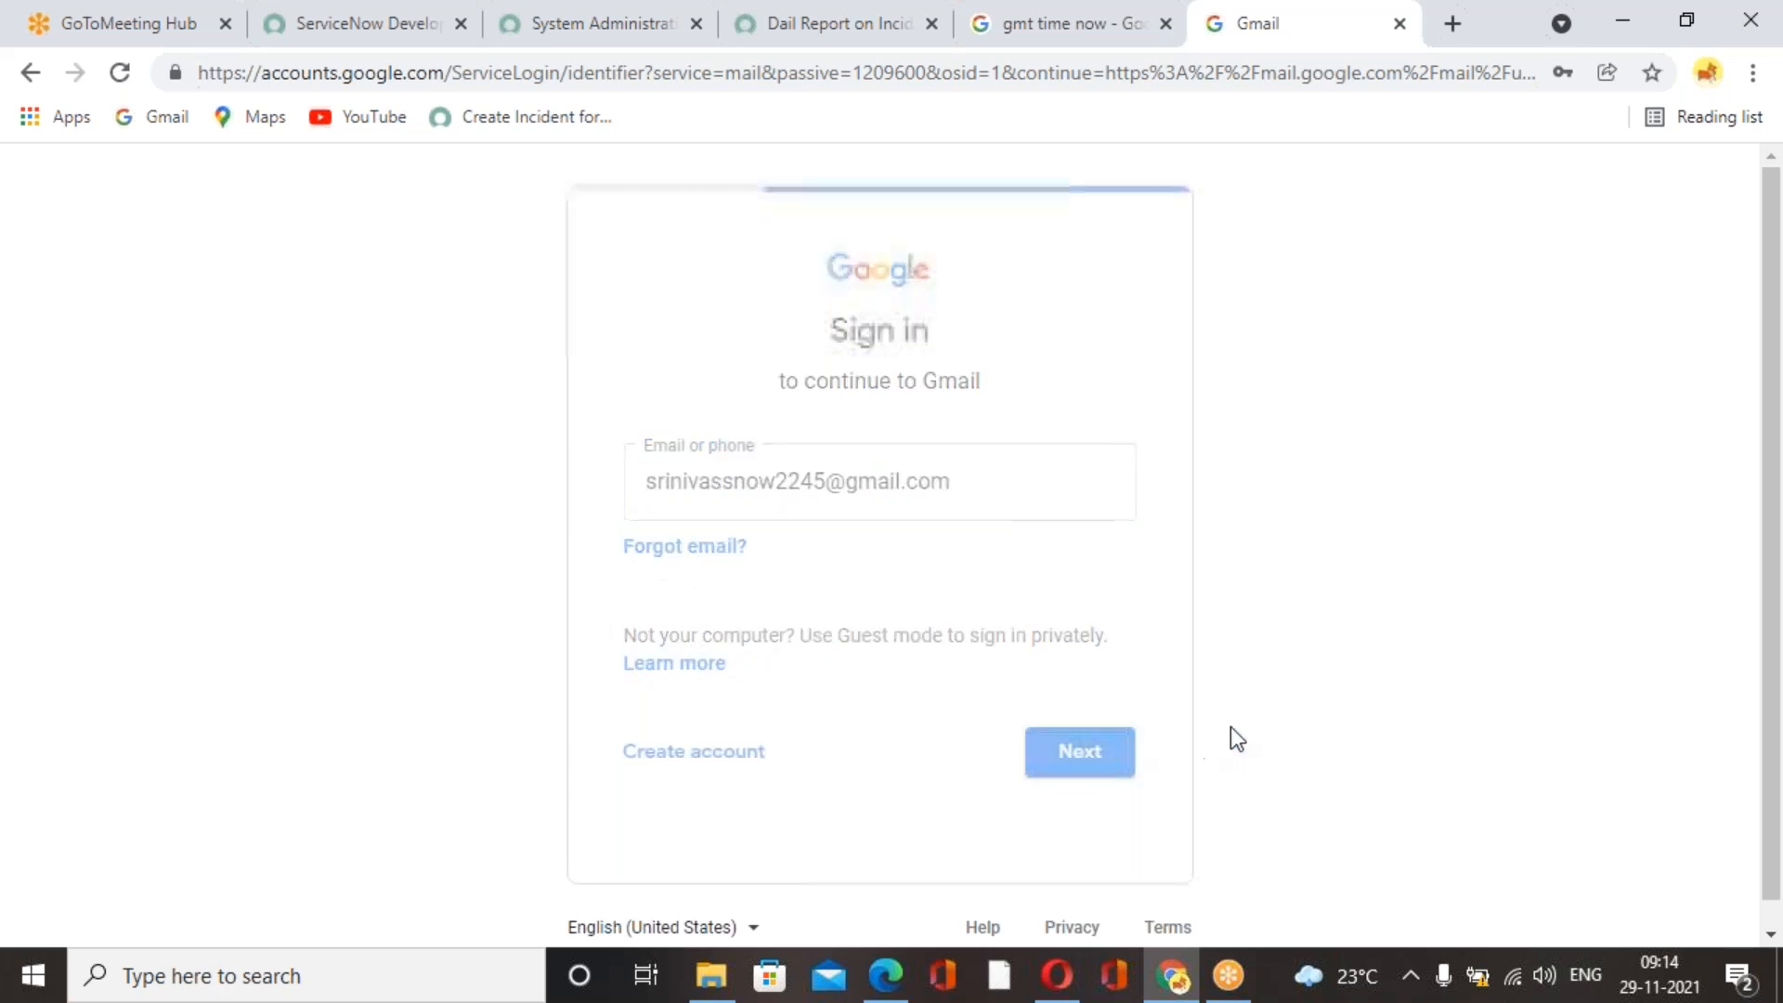
# Enter the account password to sign in, and skip the home address and recovery information prompts.
pyautogui.click(998, 530)
pyautogui.write('•')
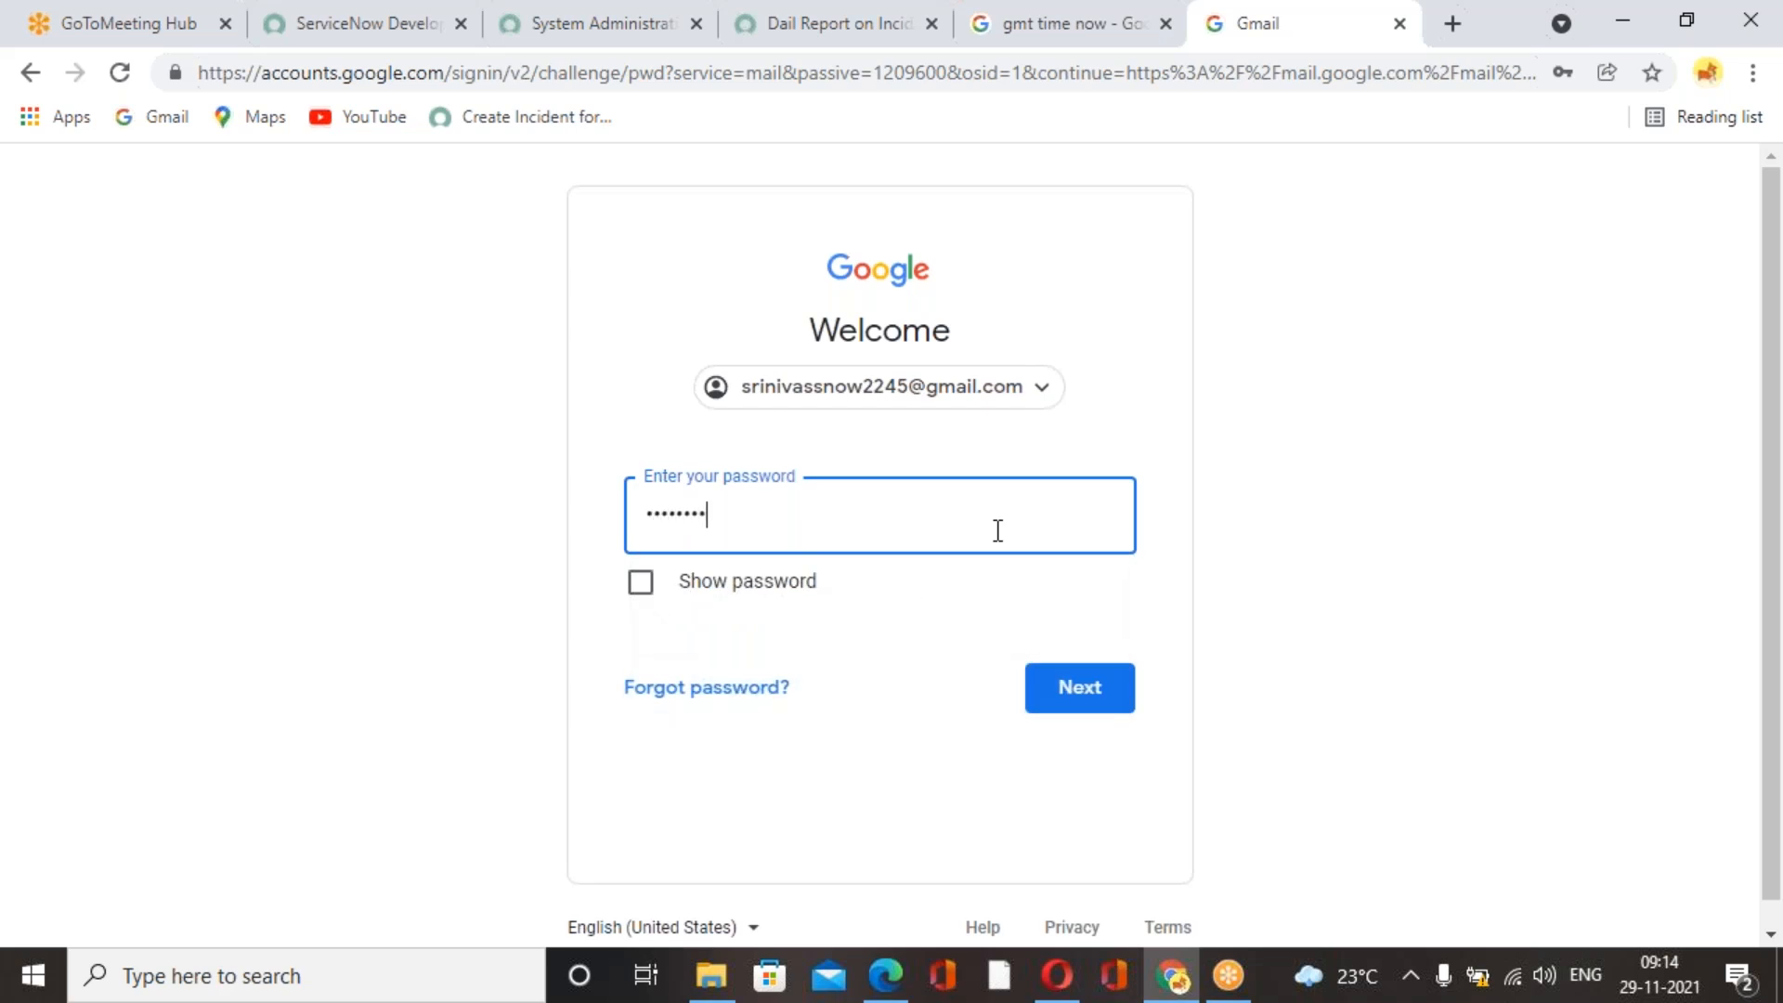
pyautogui.click(1063, 685)
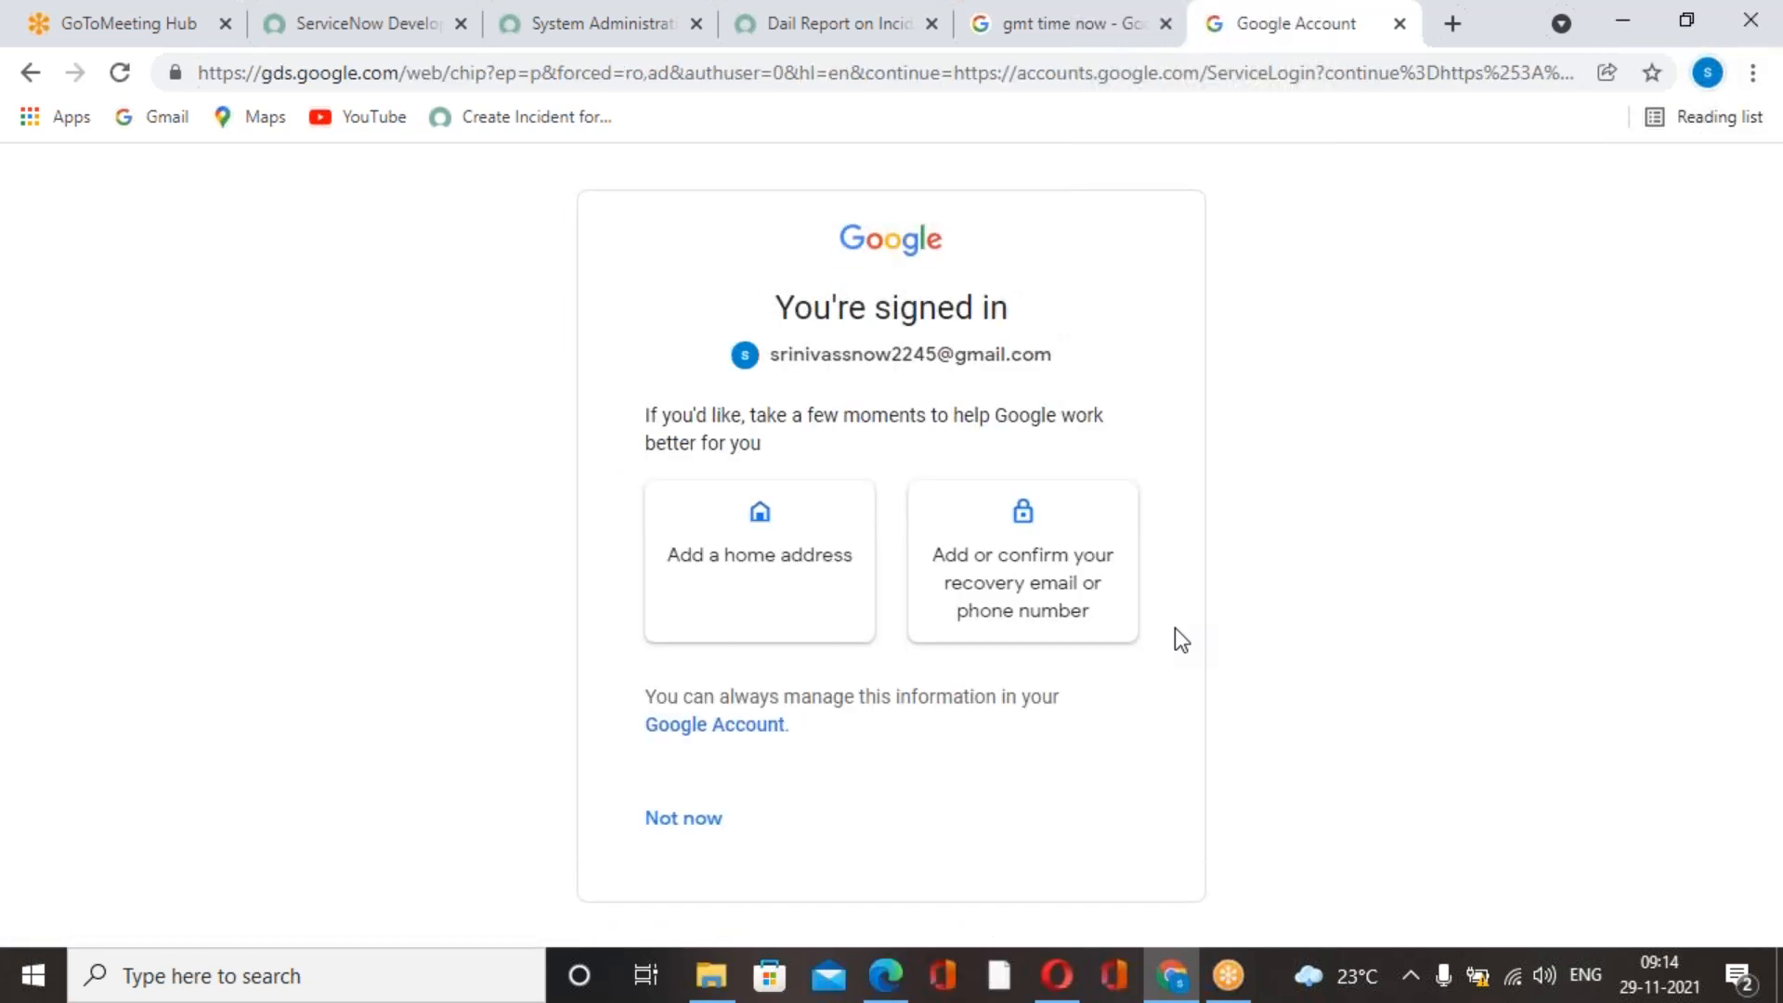
pyautogui.click(704, 819)
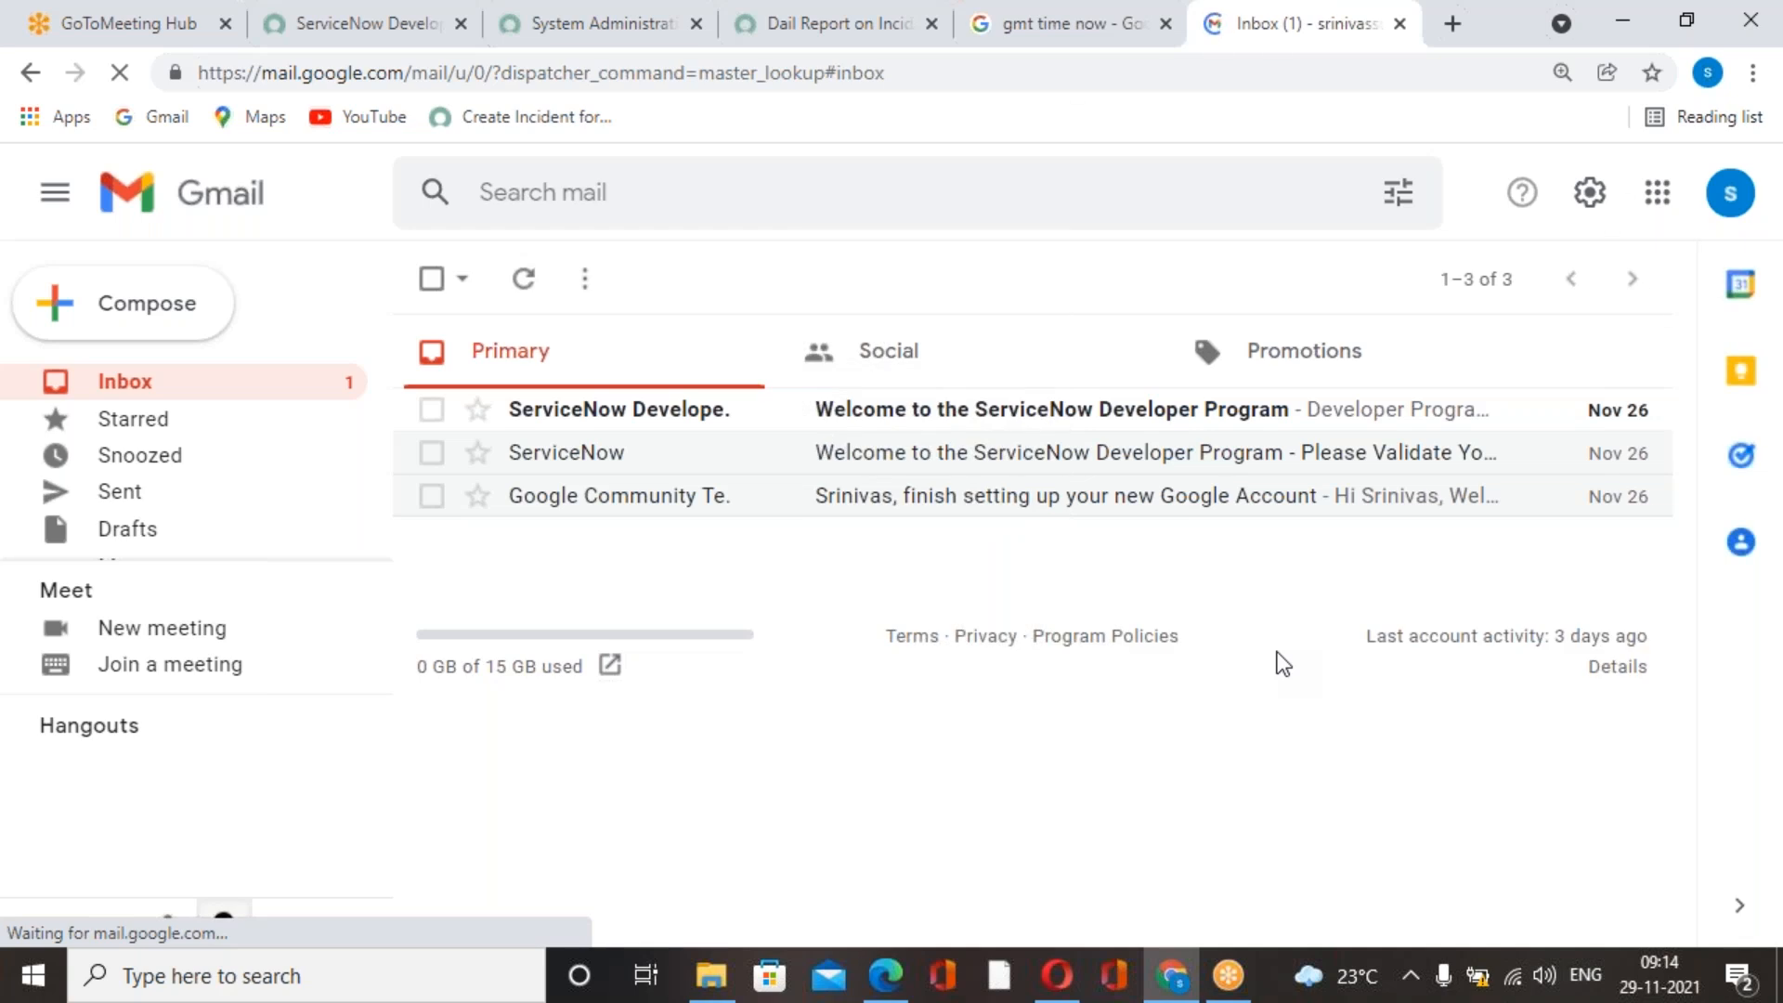
# View the ServiceNow Developer Program welcome email, return to the inbox and refresh the GMT time search.
pyautogui.click(1027, 411)
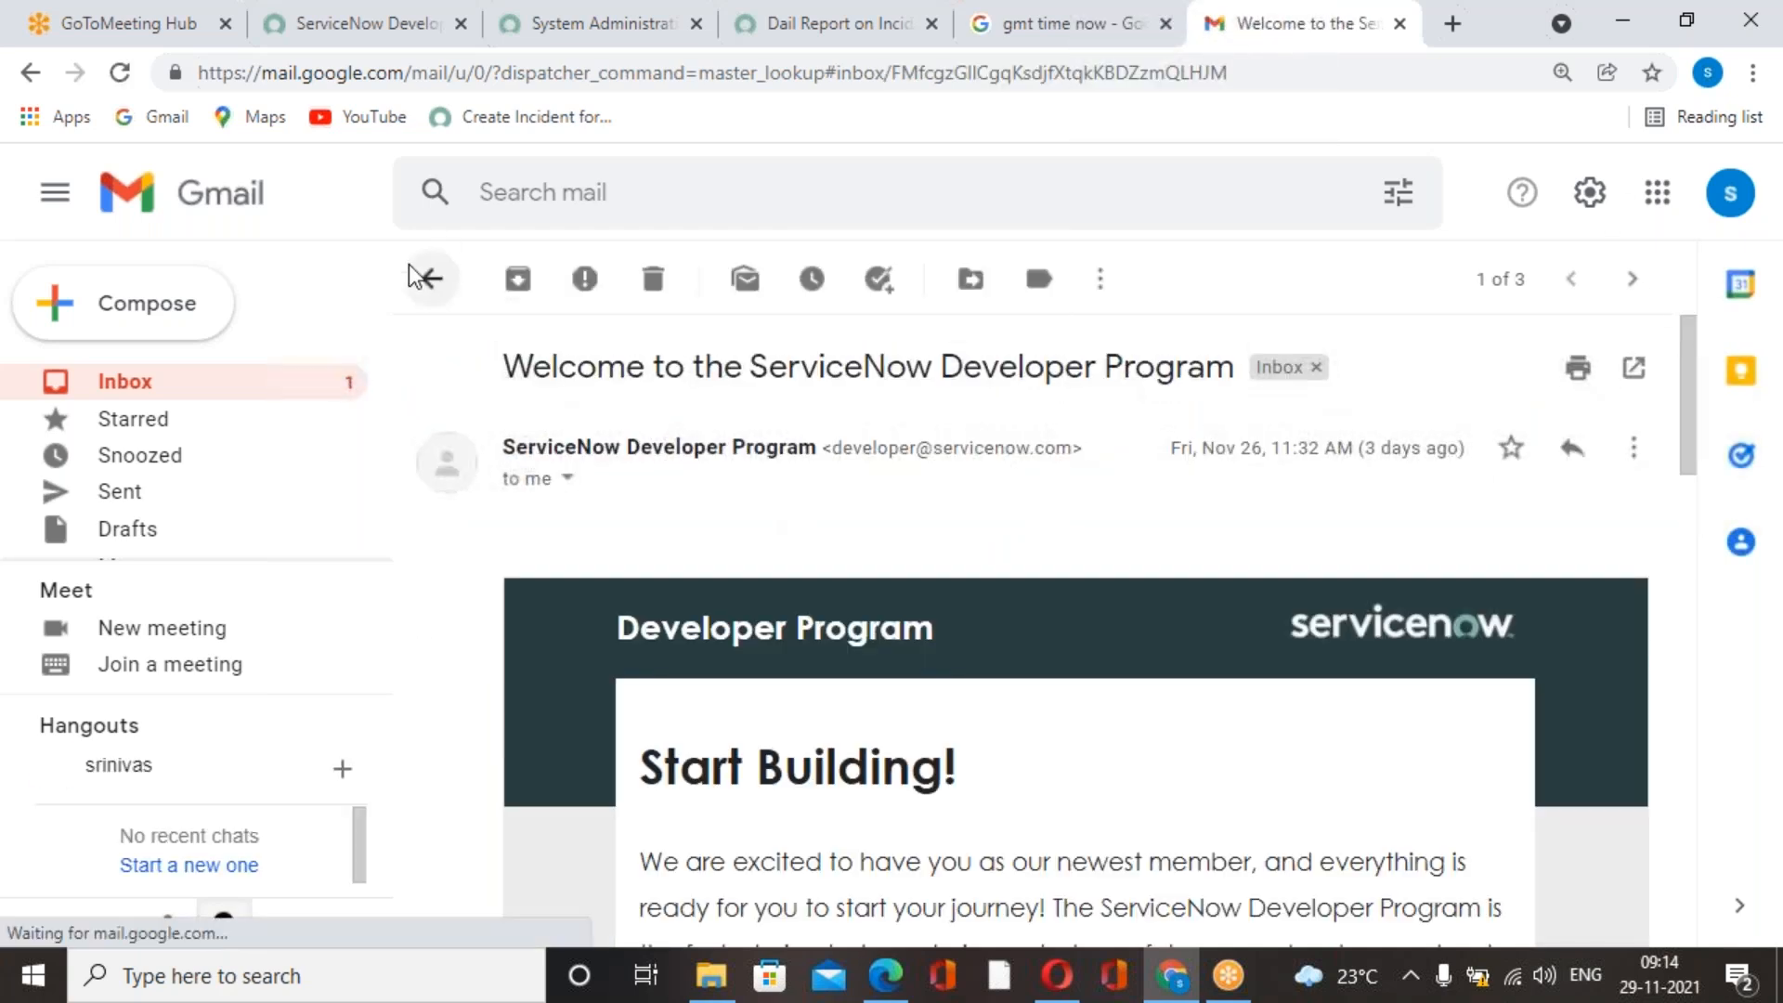
pyautogui.click(429, 288)
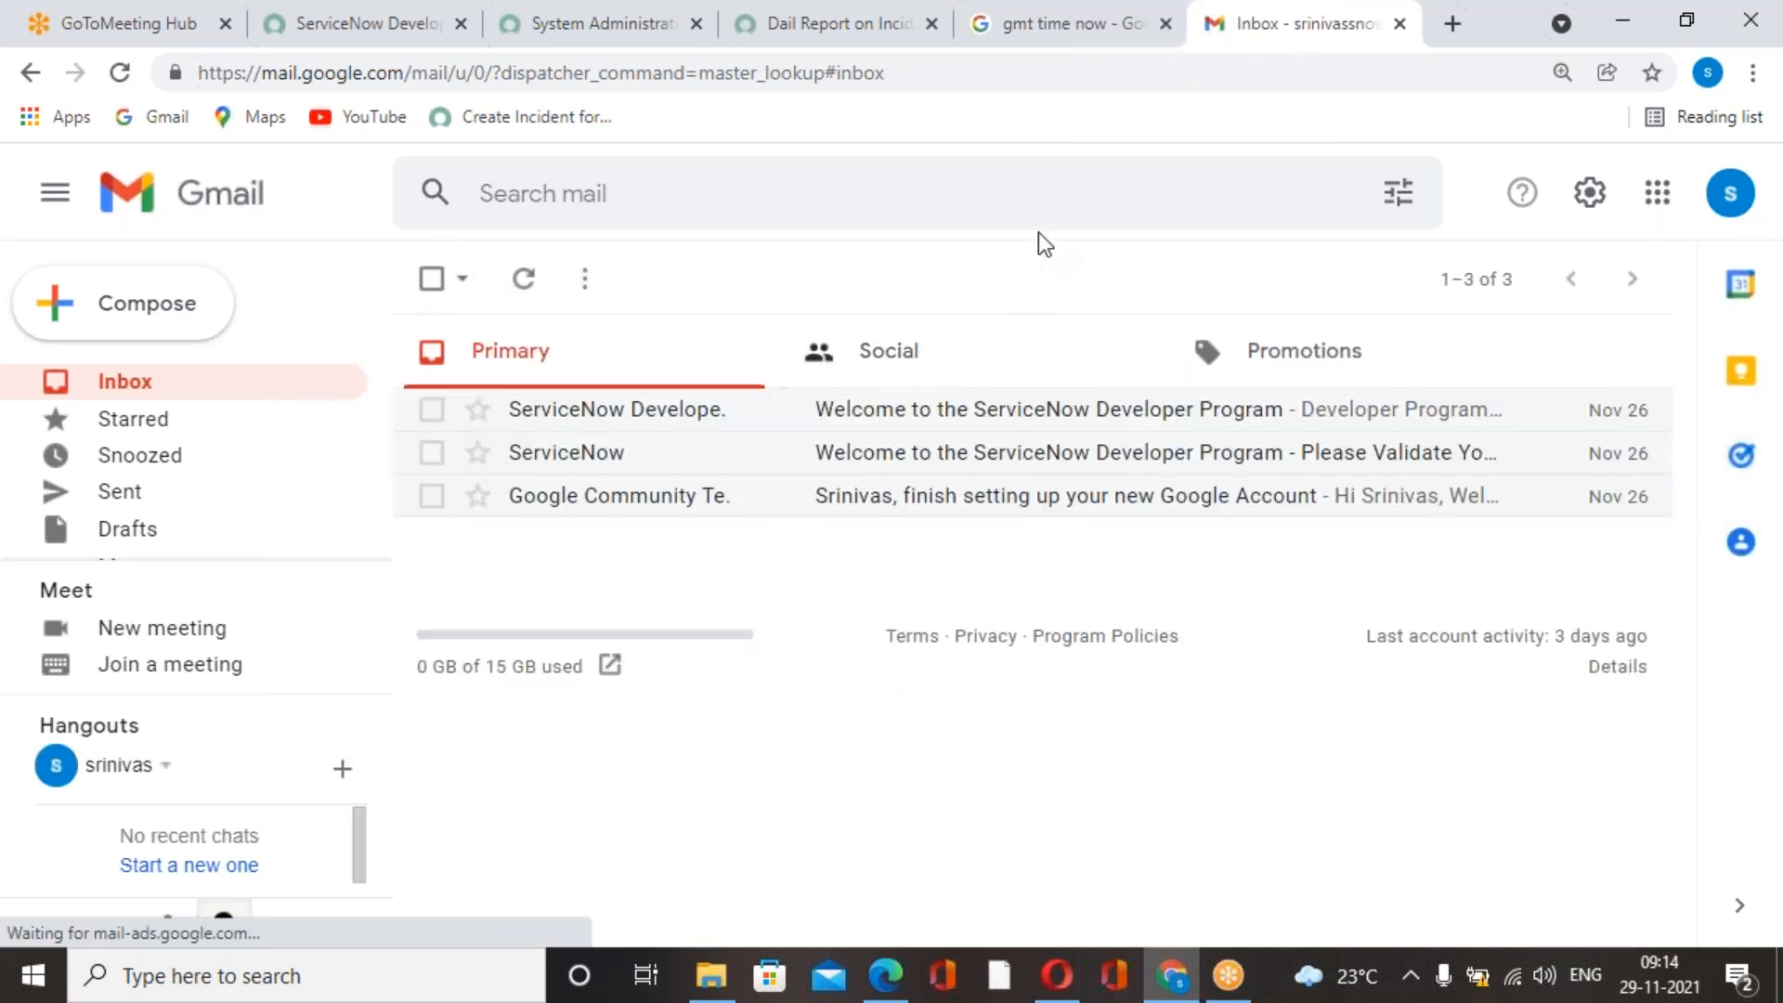
pyautogui.click(1017, 42)
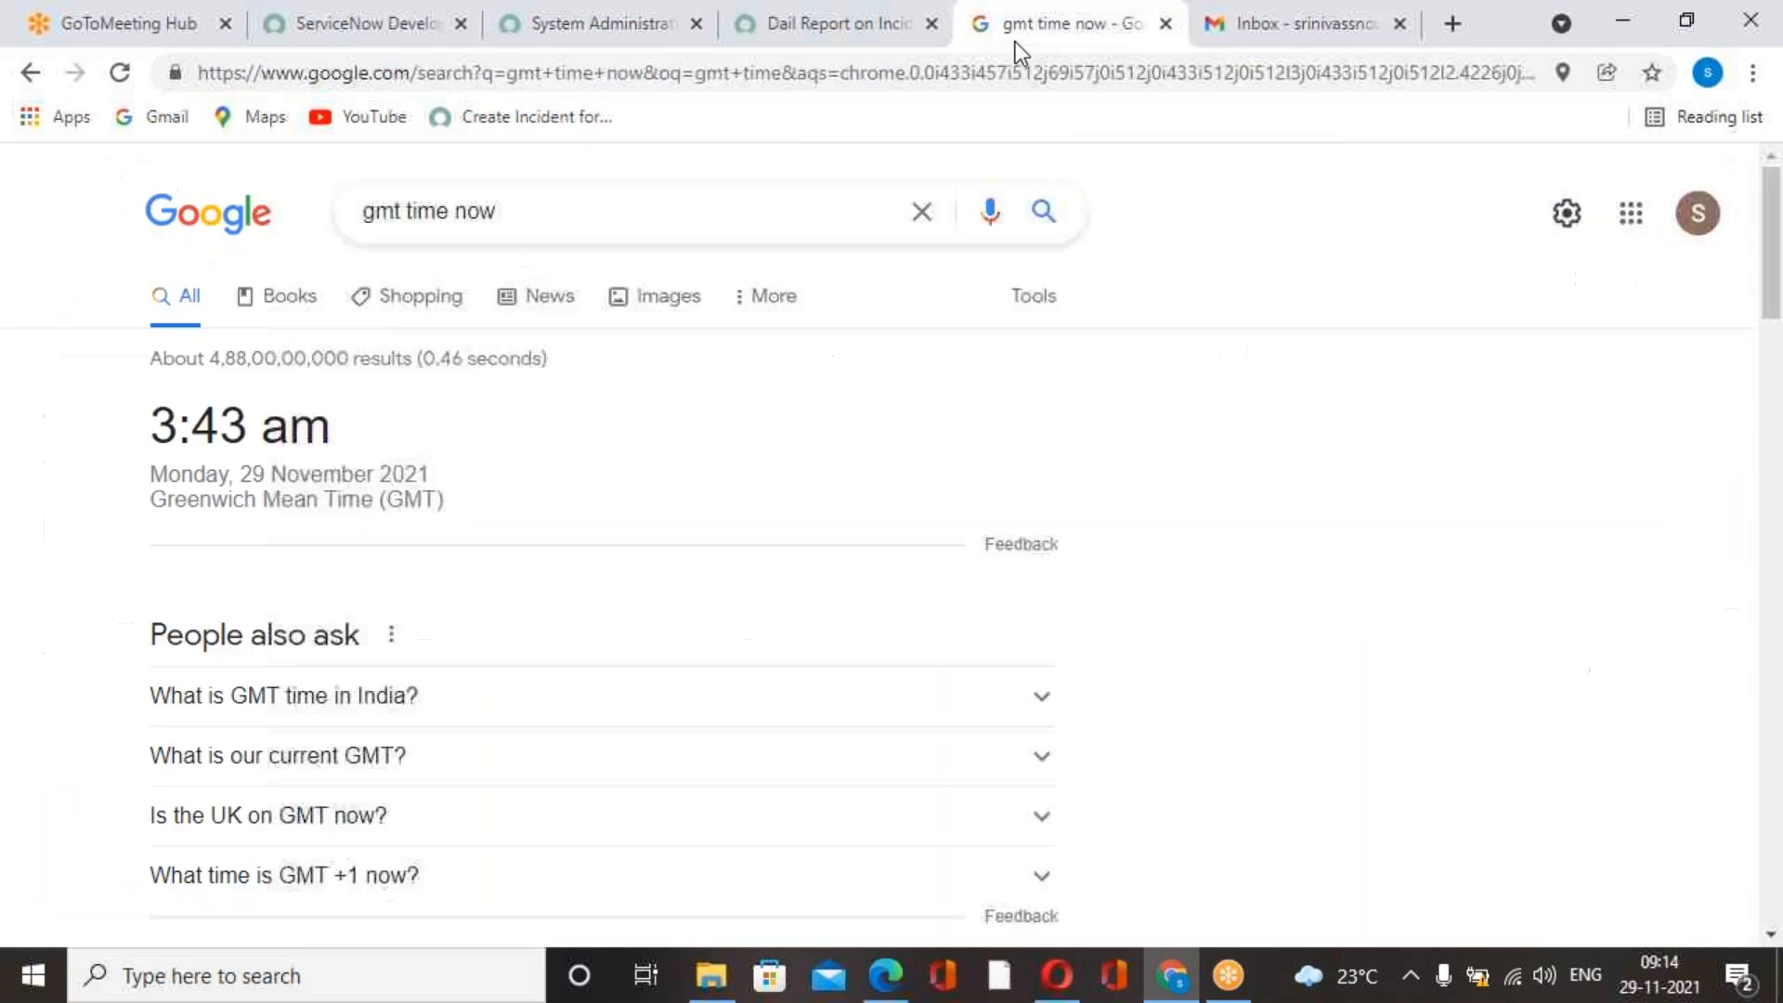
pyautogui.click(120, 71)
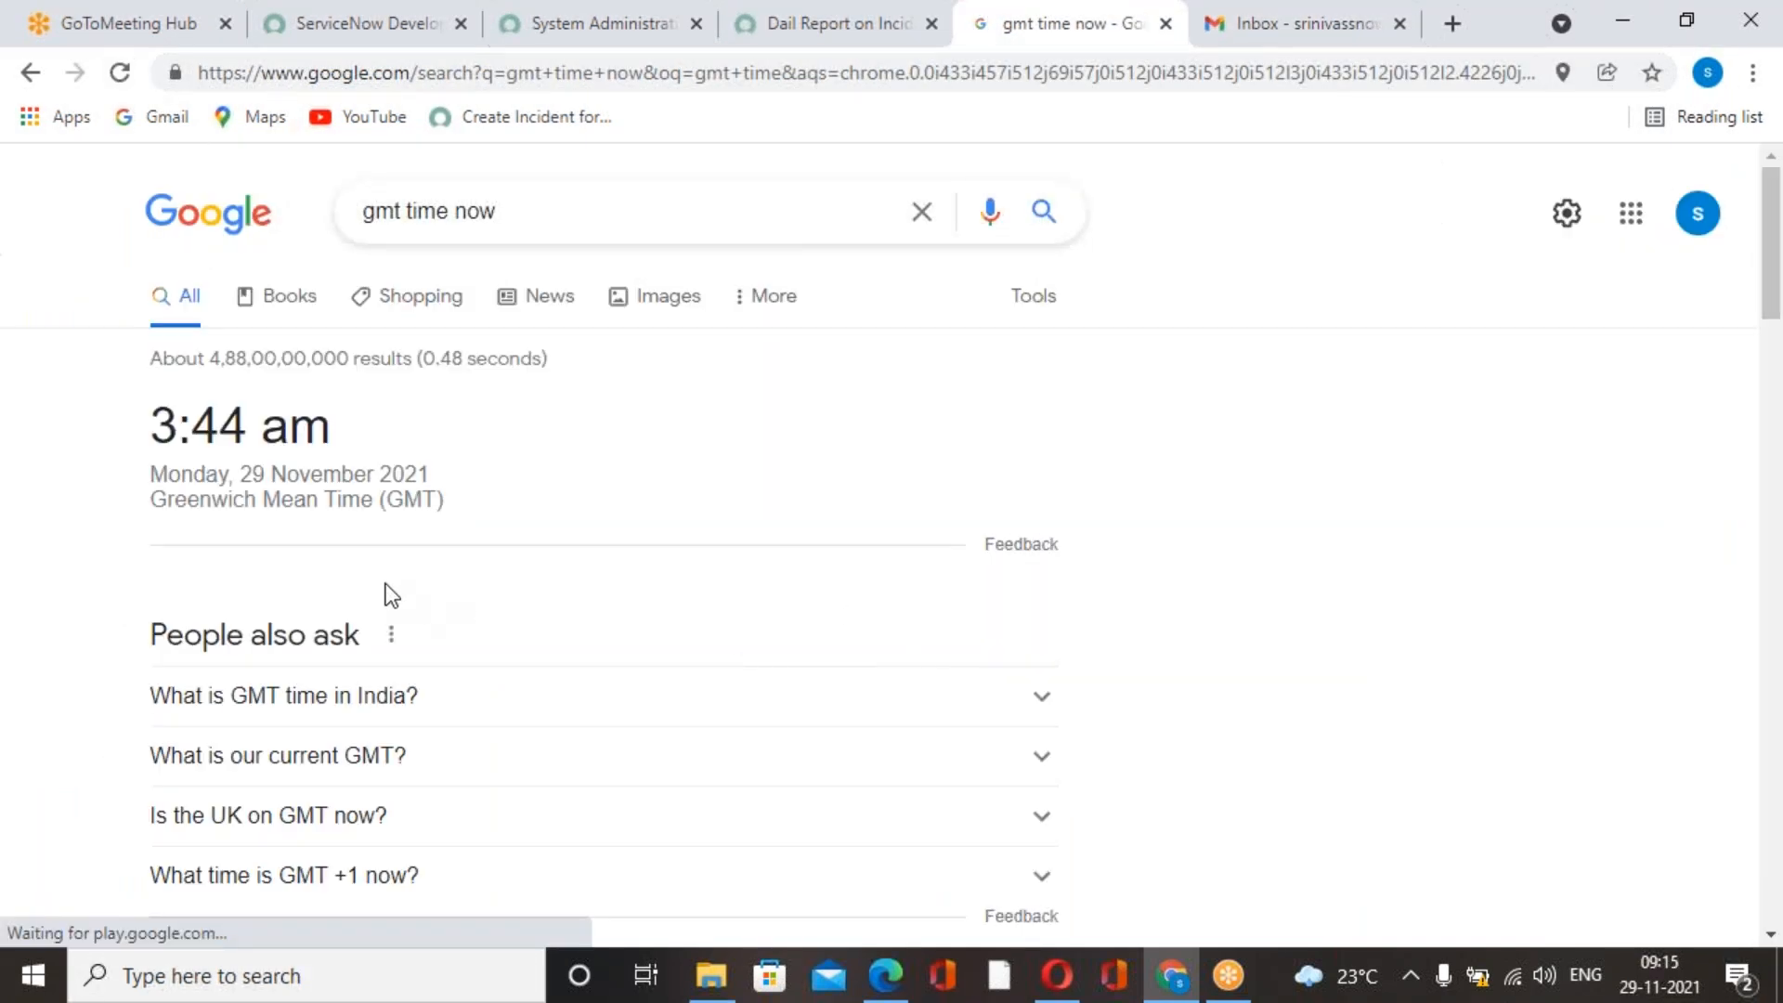
# Review the report, recipient and schedule settings on the saved job record.
pyautogui.click(834, 43)
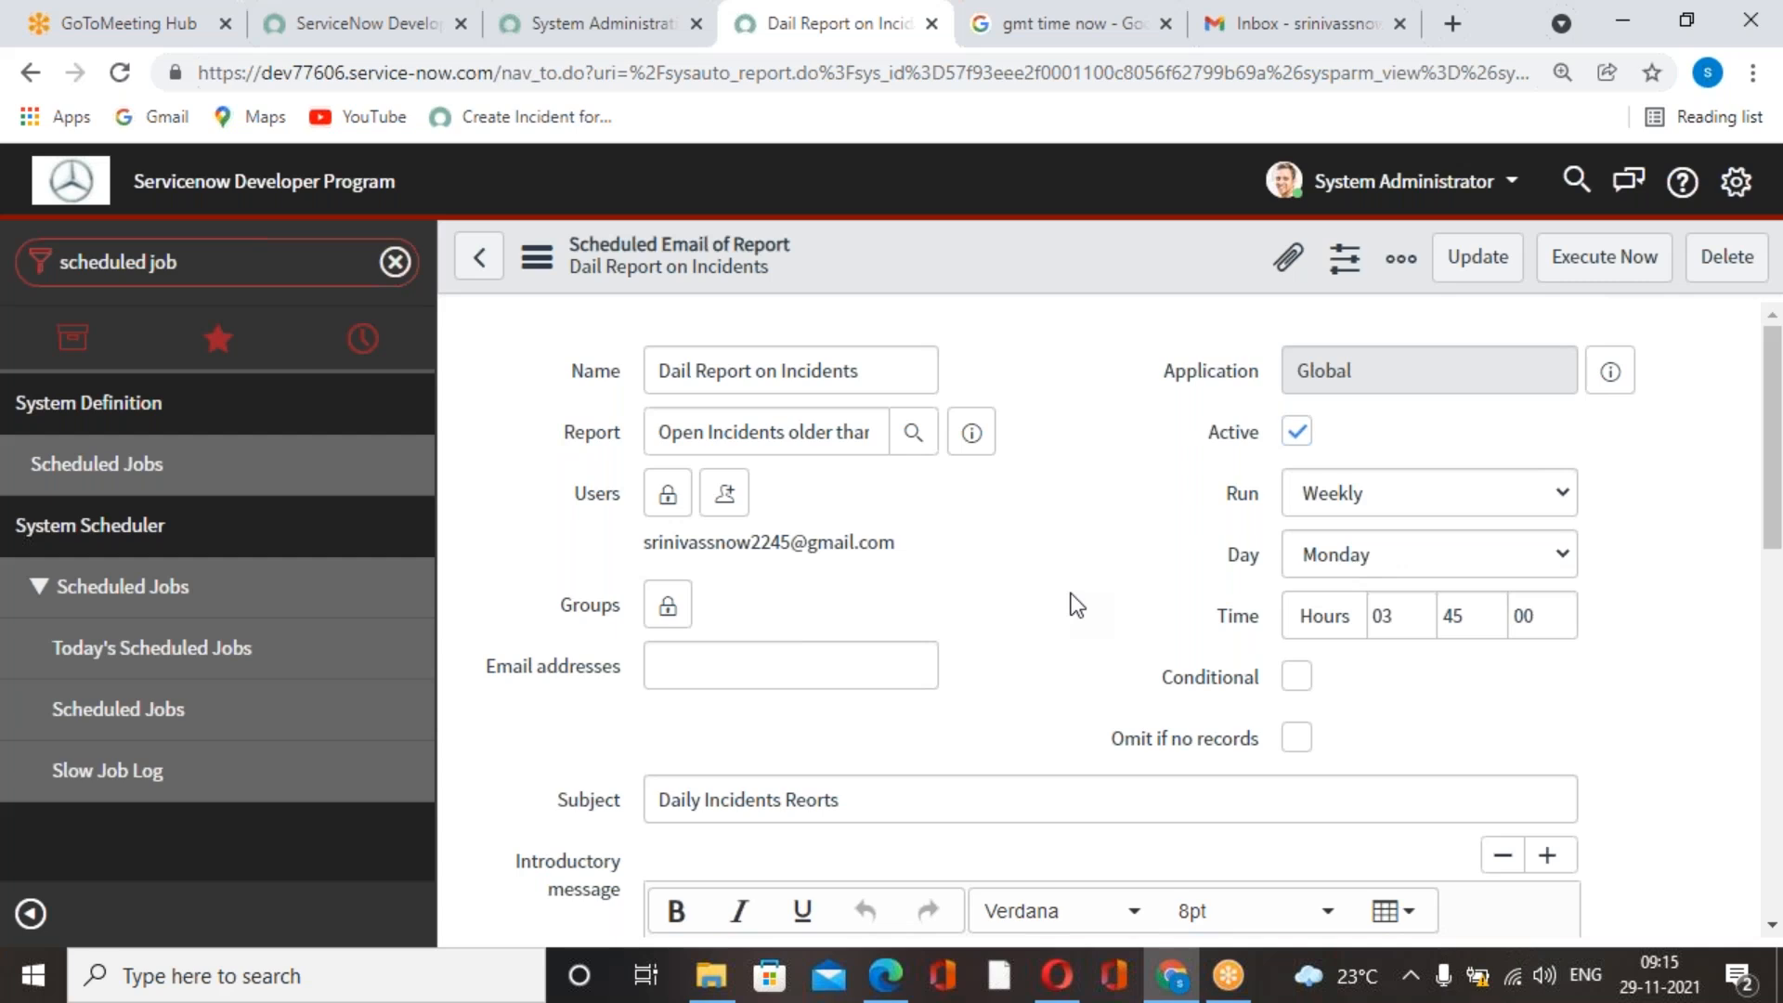
pyautogui.scroll(-5, 1073, 605)
pyautogui.scroll(5, 1071, 605)
pyautogui.scroll(-3, 1040, 600)
pyautogui.scroll(3, 1013, 580)
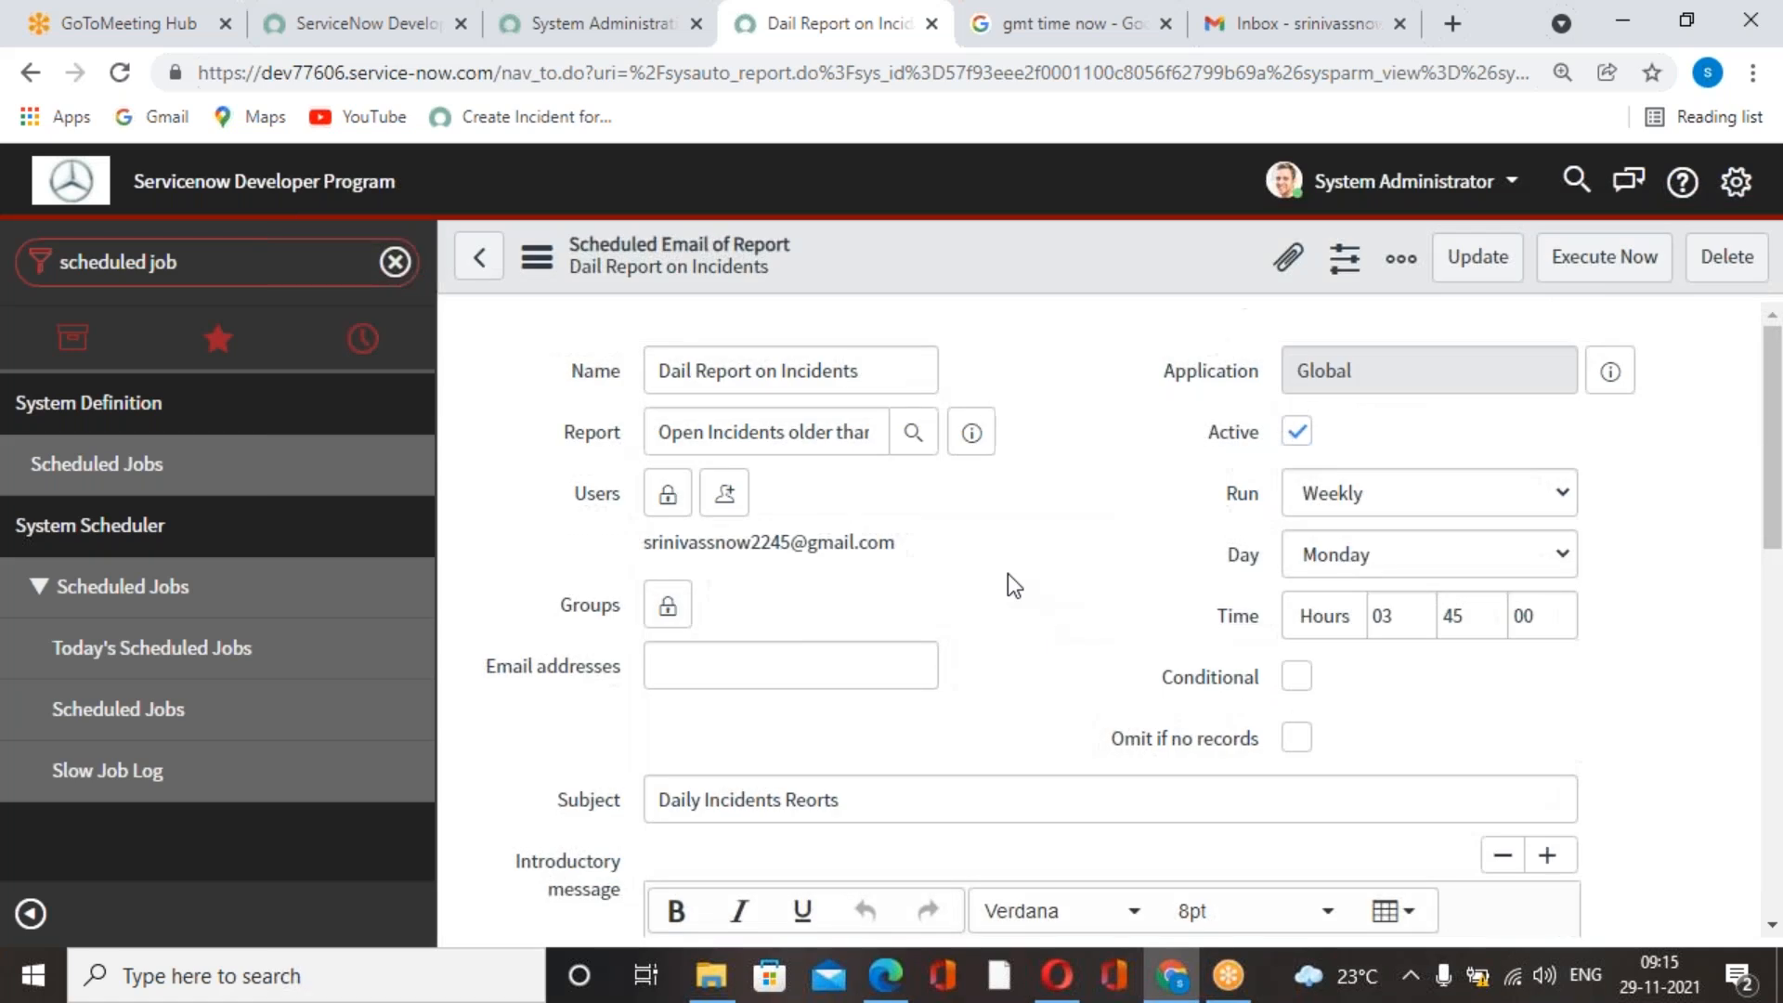
pyautogui.click(855, 435)
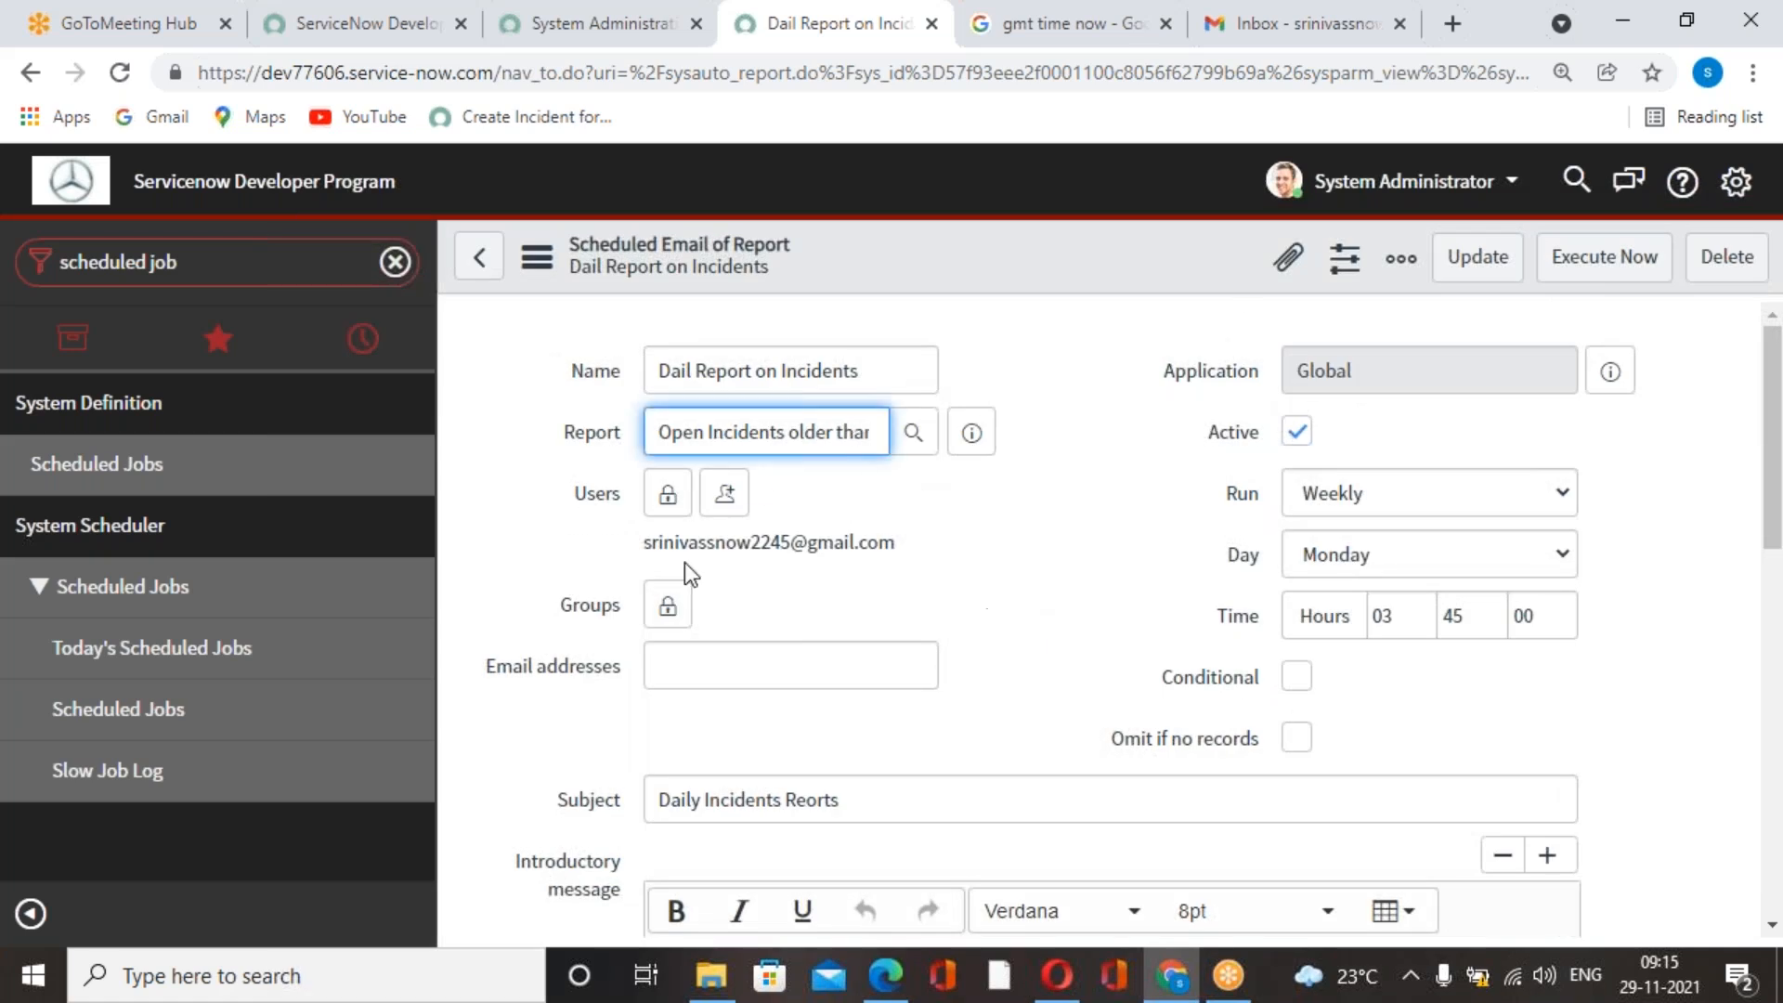
# Reload the Gmail inbox to check for the report email, and refresh the GMT time search.
pyautogui.click(1313, 28)
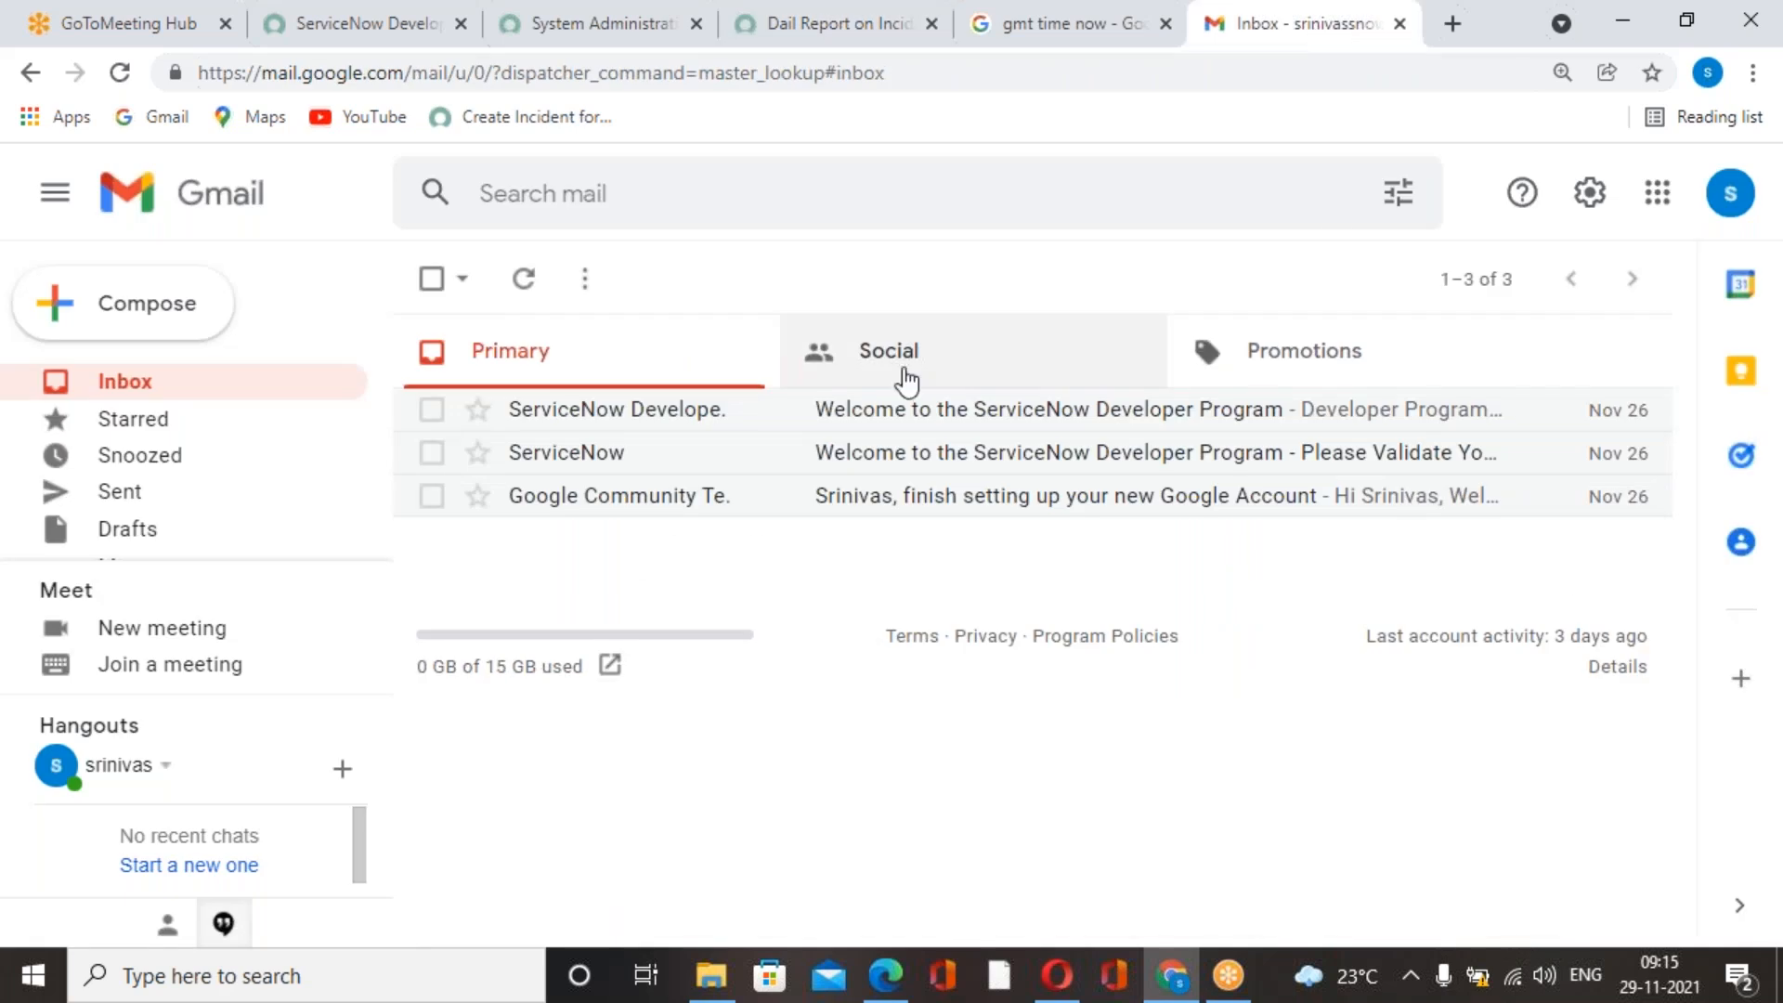
pyautogui.click(121, 72)
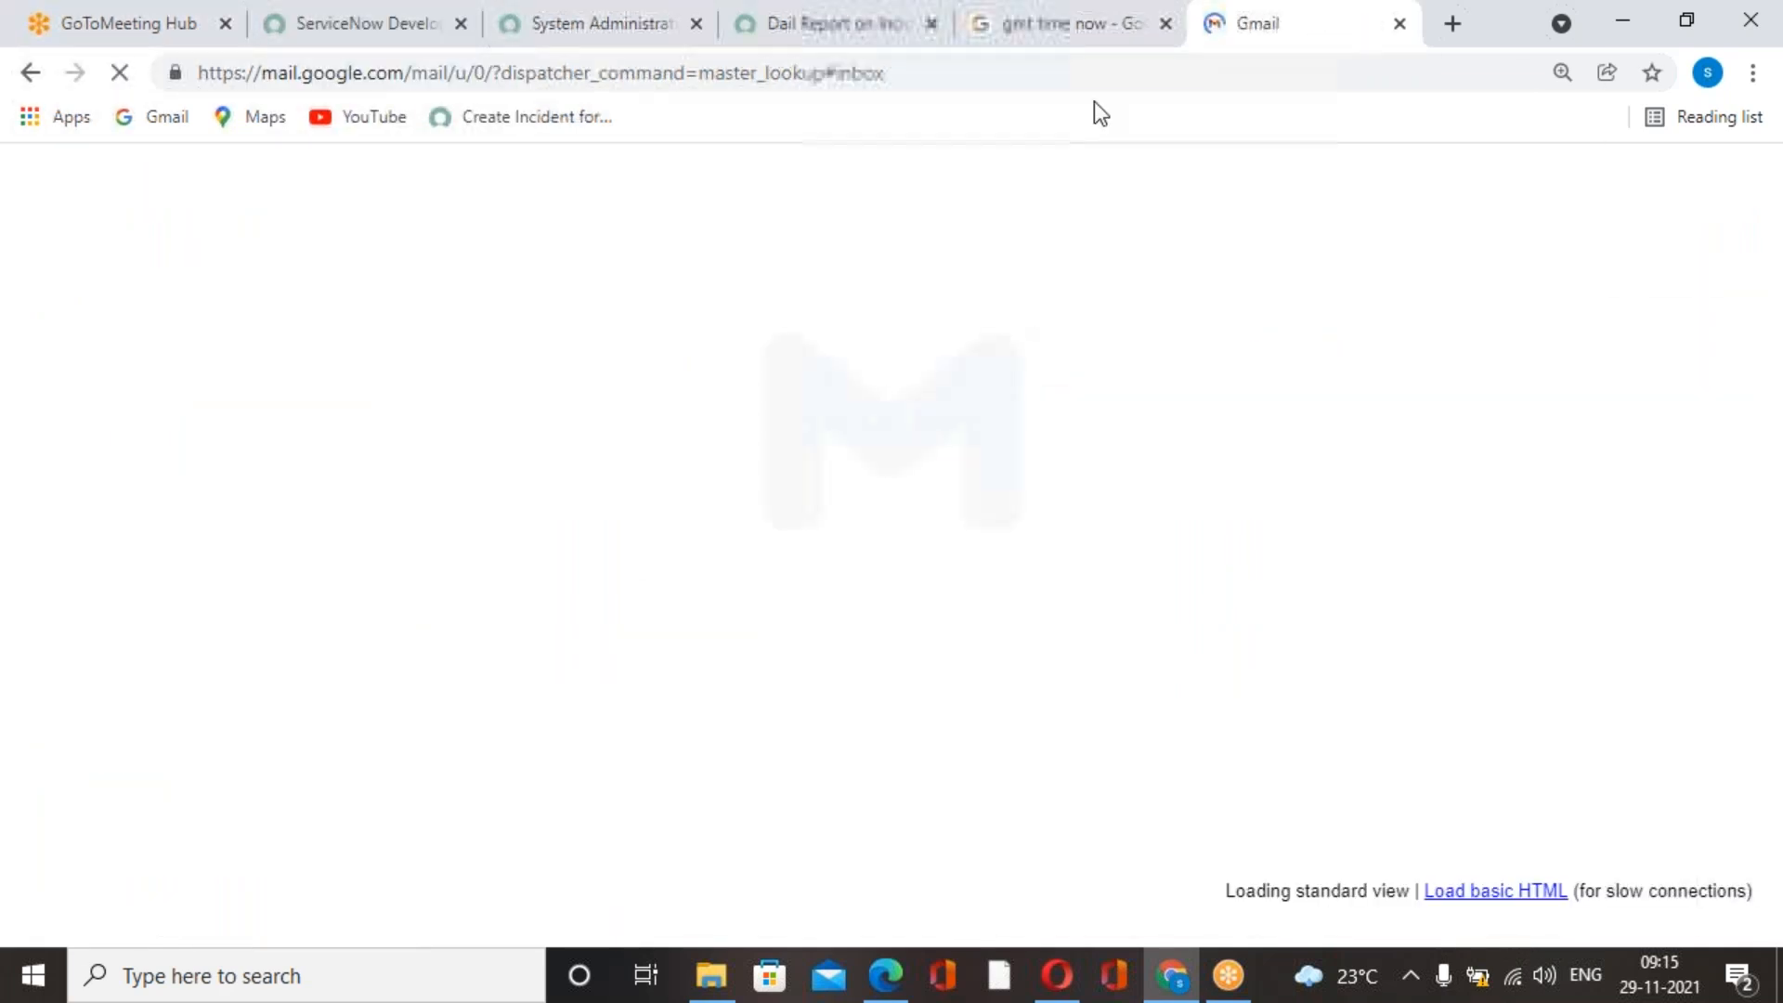
pyautogui.click(1099, 43)
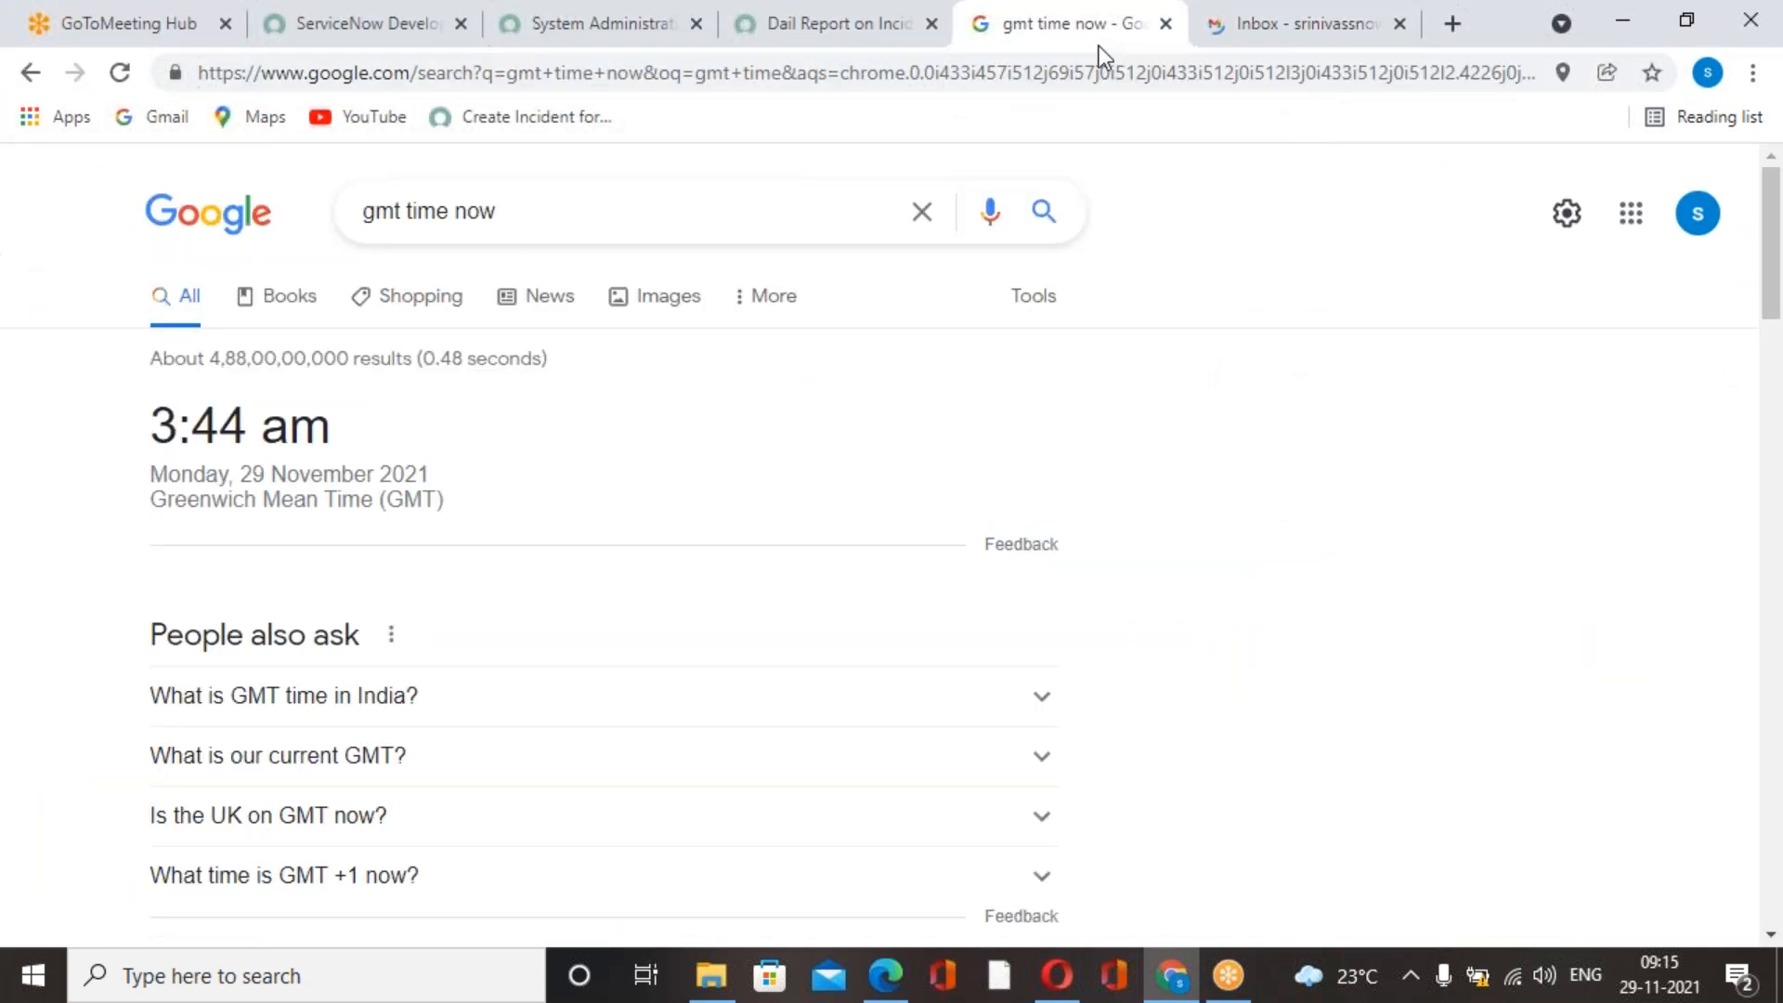
pyautogui.click(119, 73)
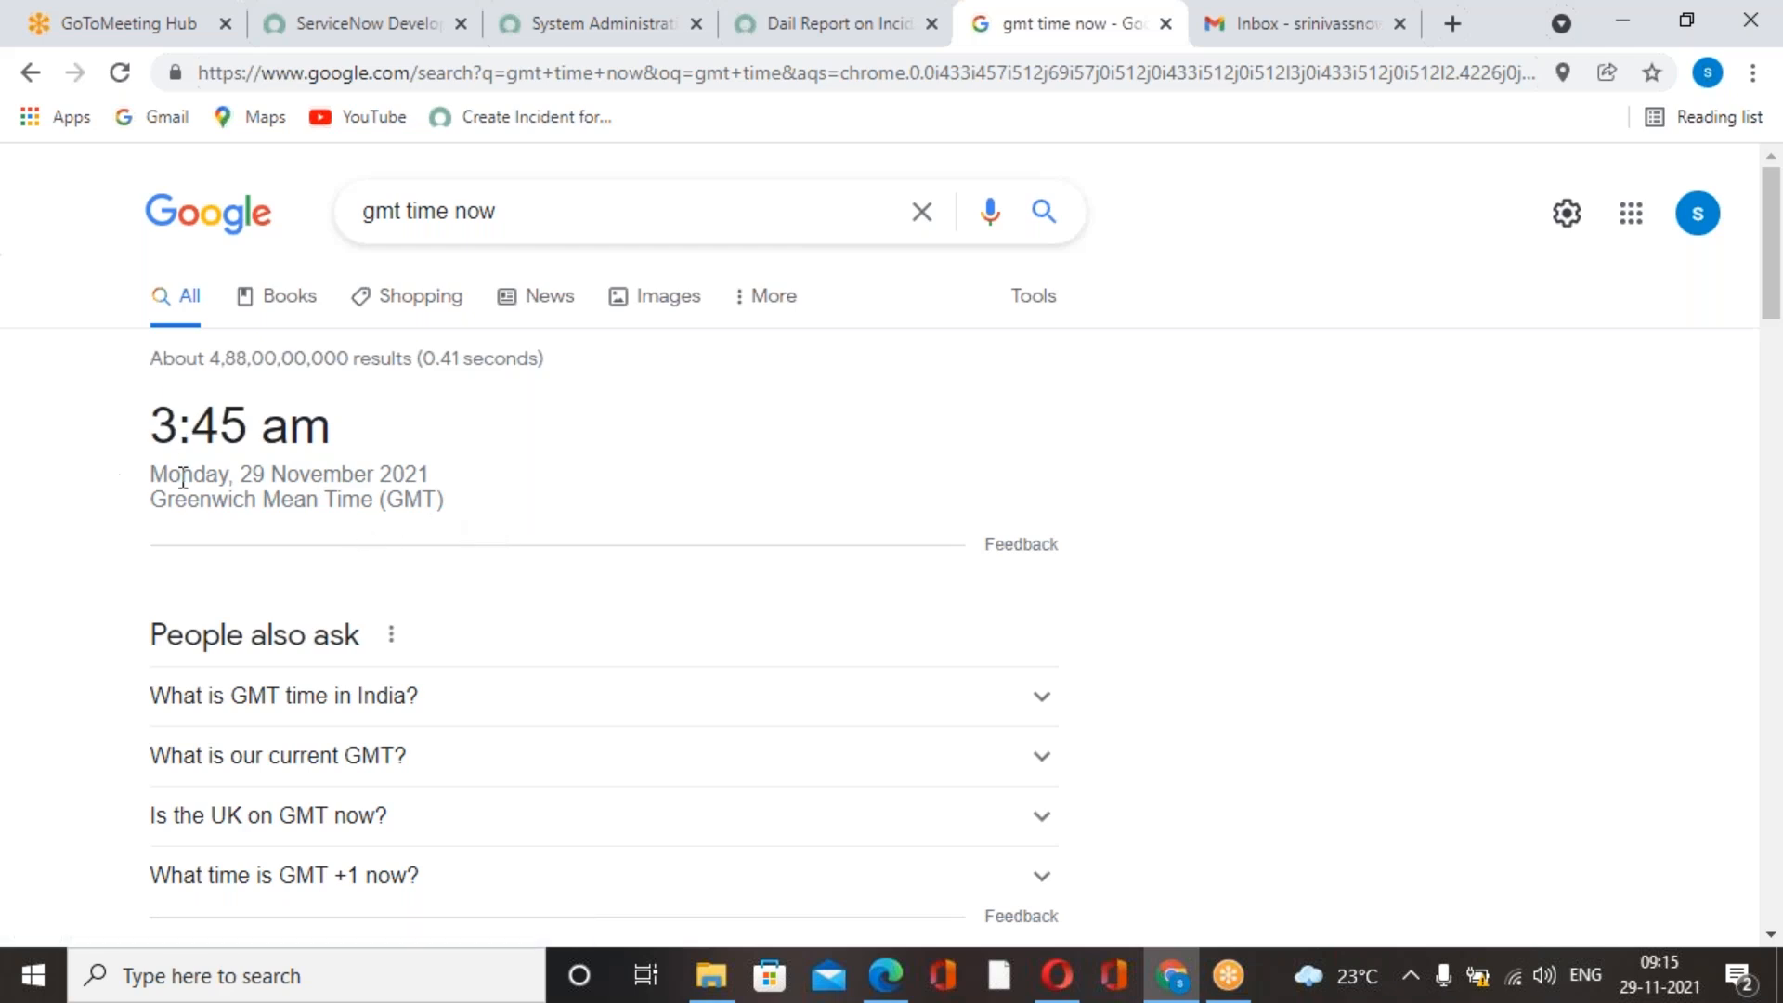
# Reload the Gmail inbox, open the "Daily Incidents Reorts" email to examine its PDF attachment, and return to the inbox.
pyautogui.click(896, 37)
pyautogui.click(1300, 23)
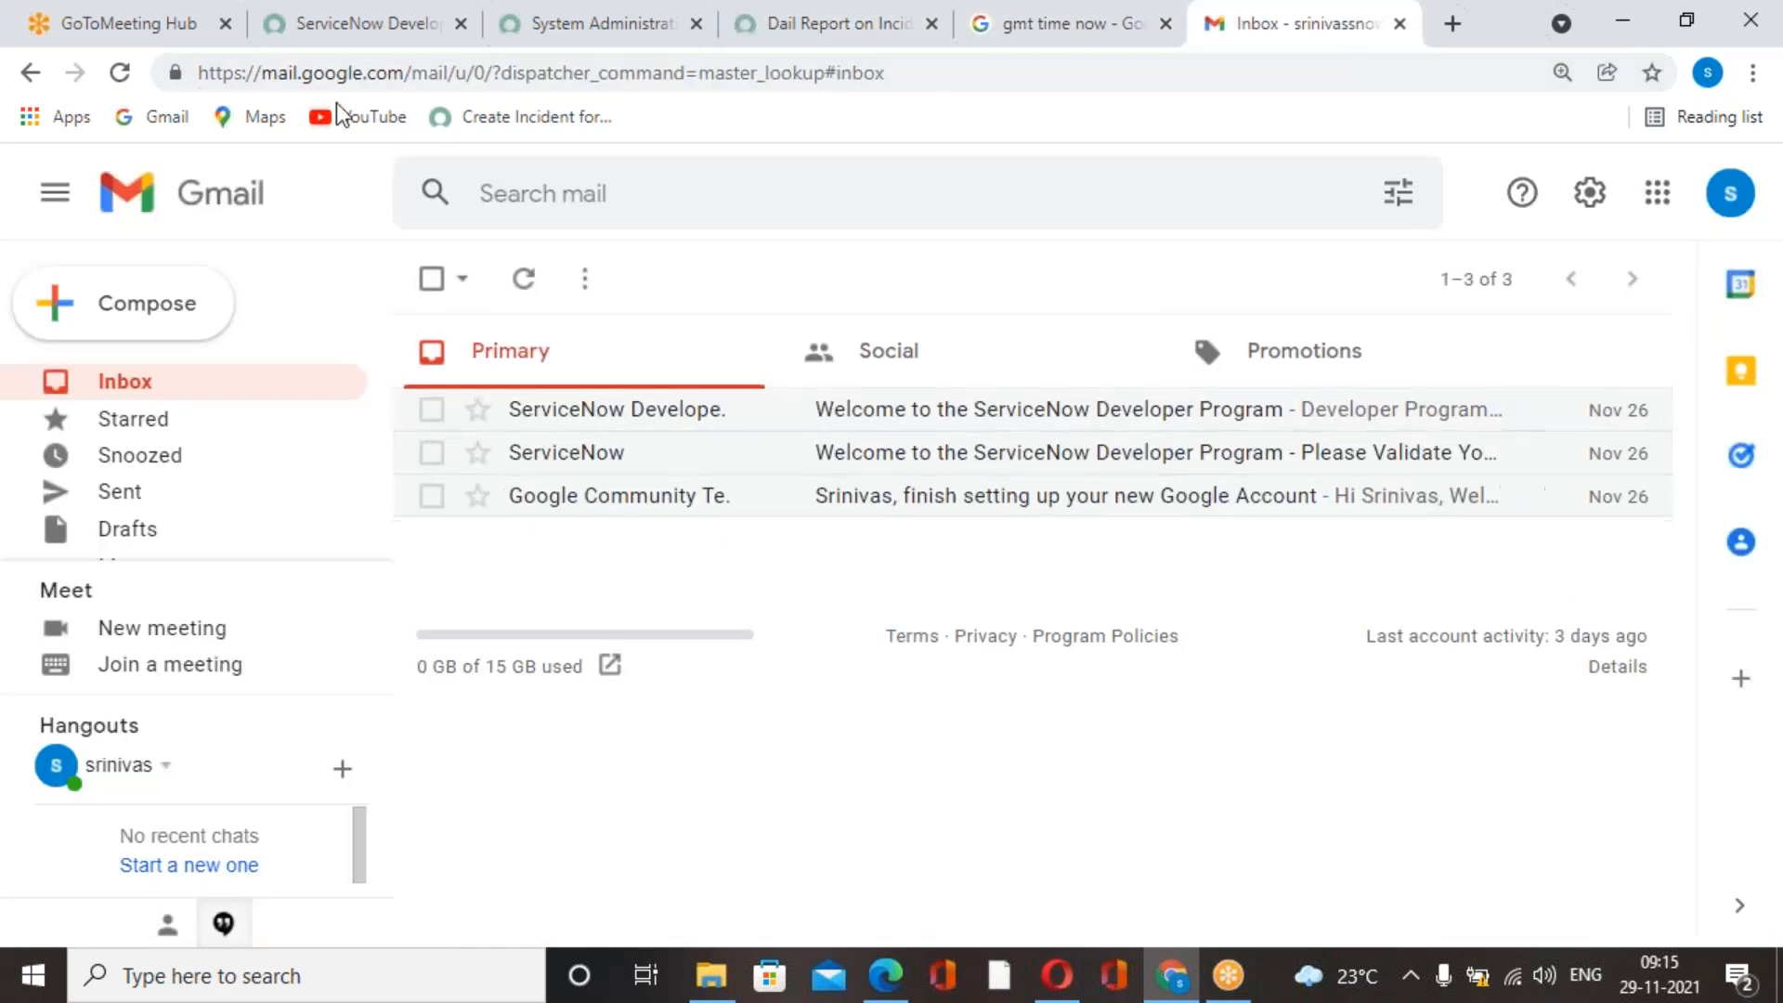
pyautogui.click(118, 74)
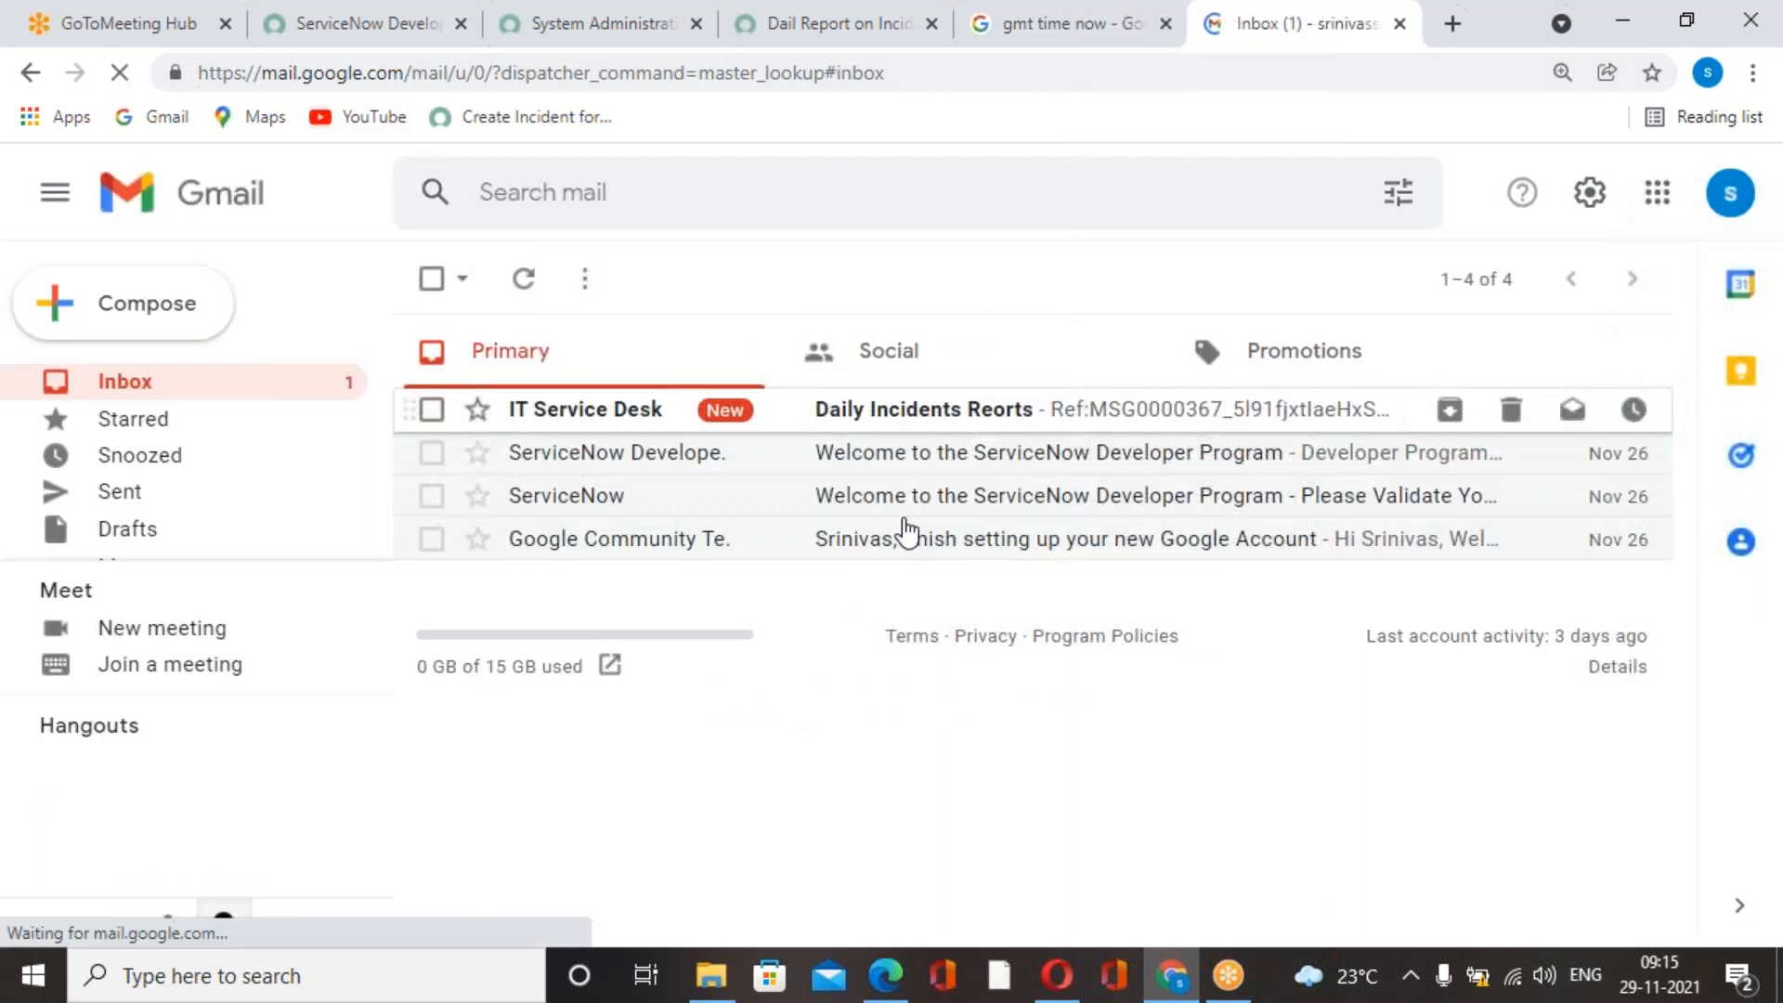
pyautogui.click(916, 420)
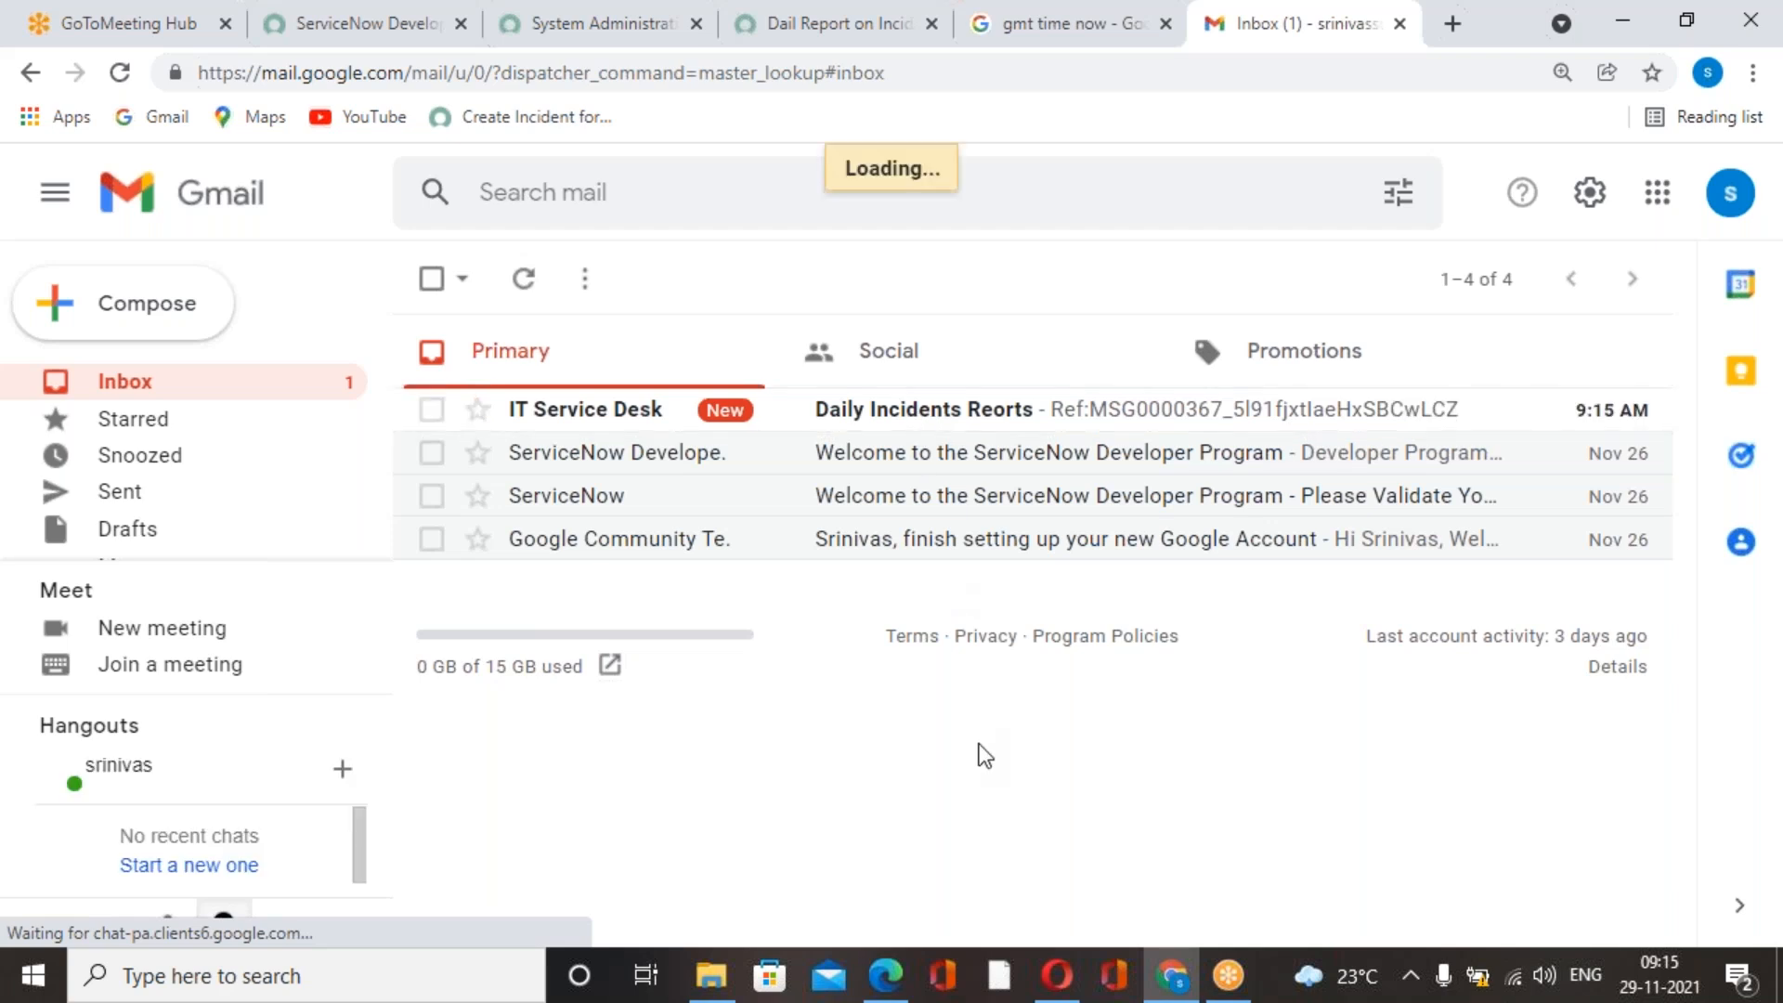
pyautogui.scroll(-3, 984, 756)
pyautogui.scroll(3, 984, 756)
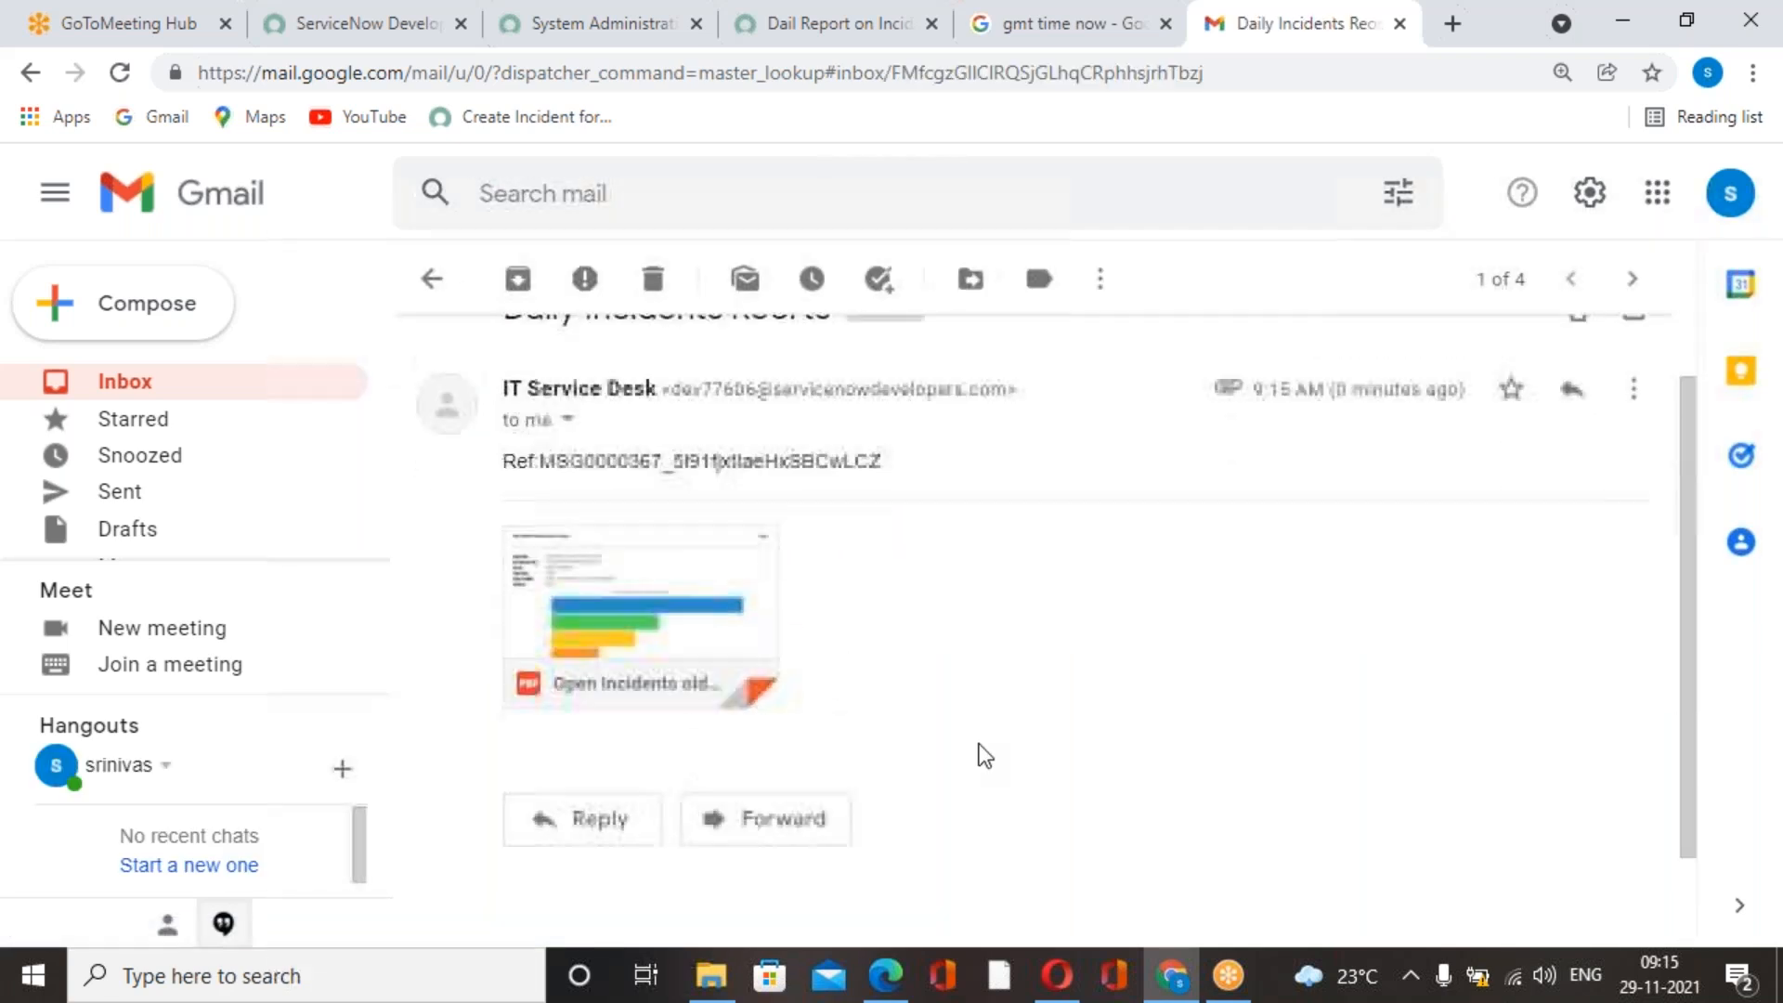
pyautogui.click(432, 280)
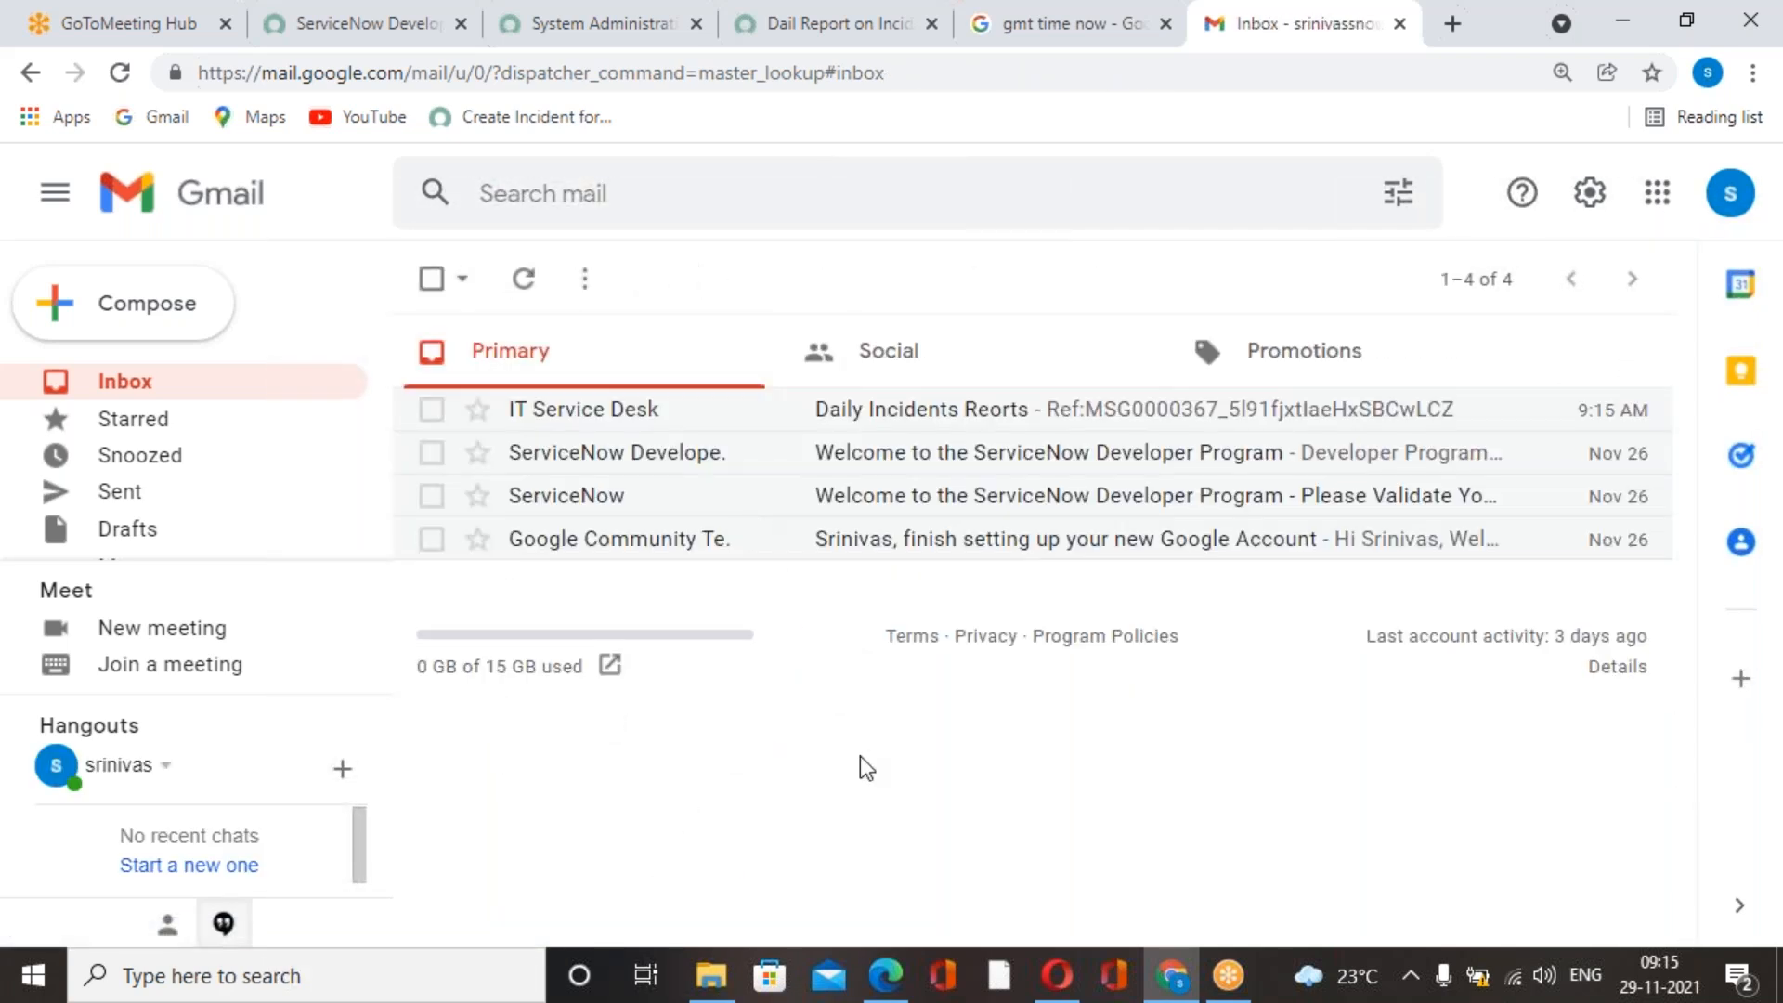
# Switch back to the scheduled job record in ServiceNow and return to the Scheduled Jobs list.
pyautogui.click(1027, 41)
pyautogui.click(862, 37)
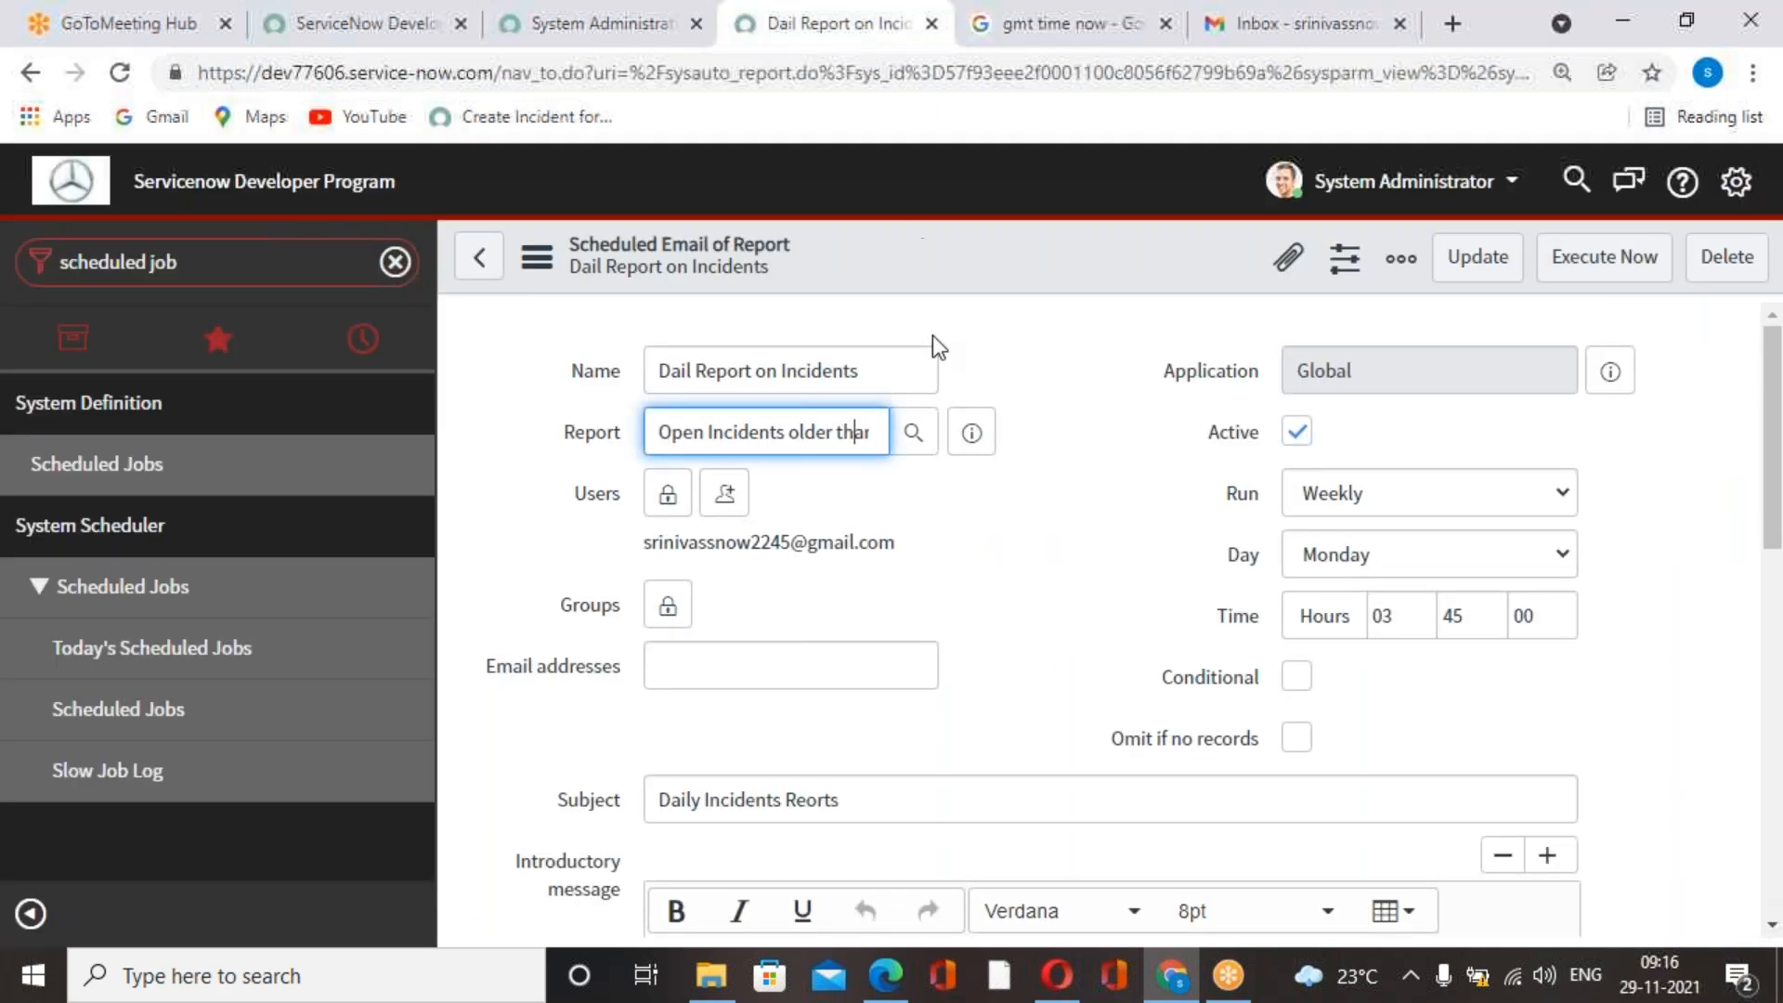
pyautogui.click(478, 256)
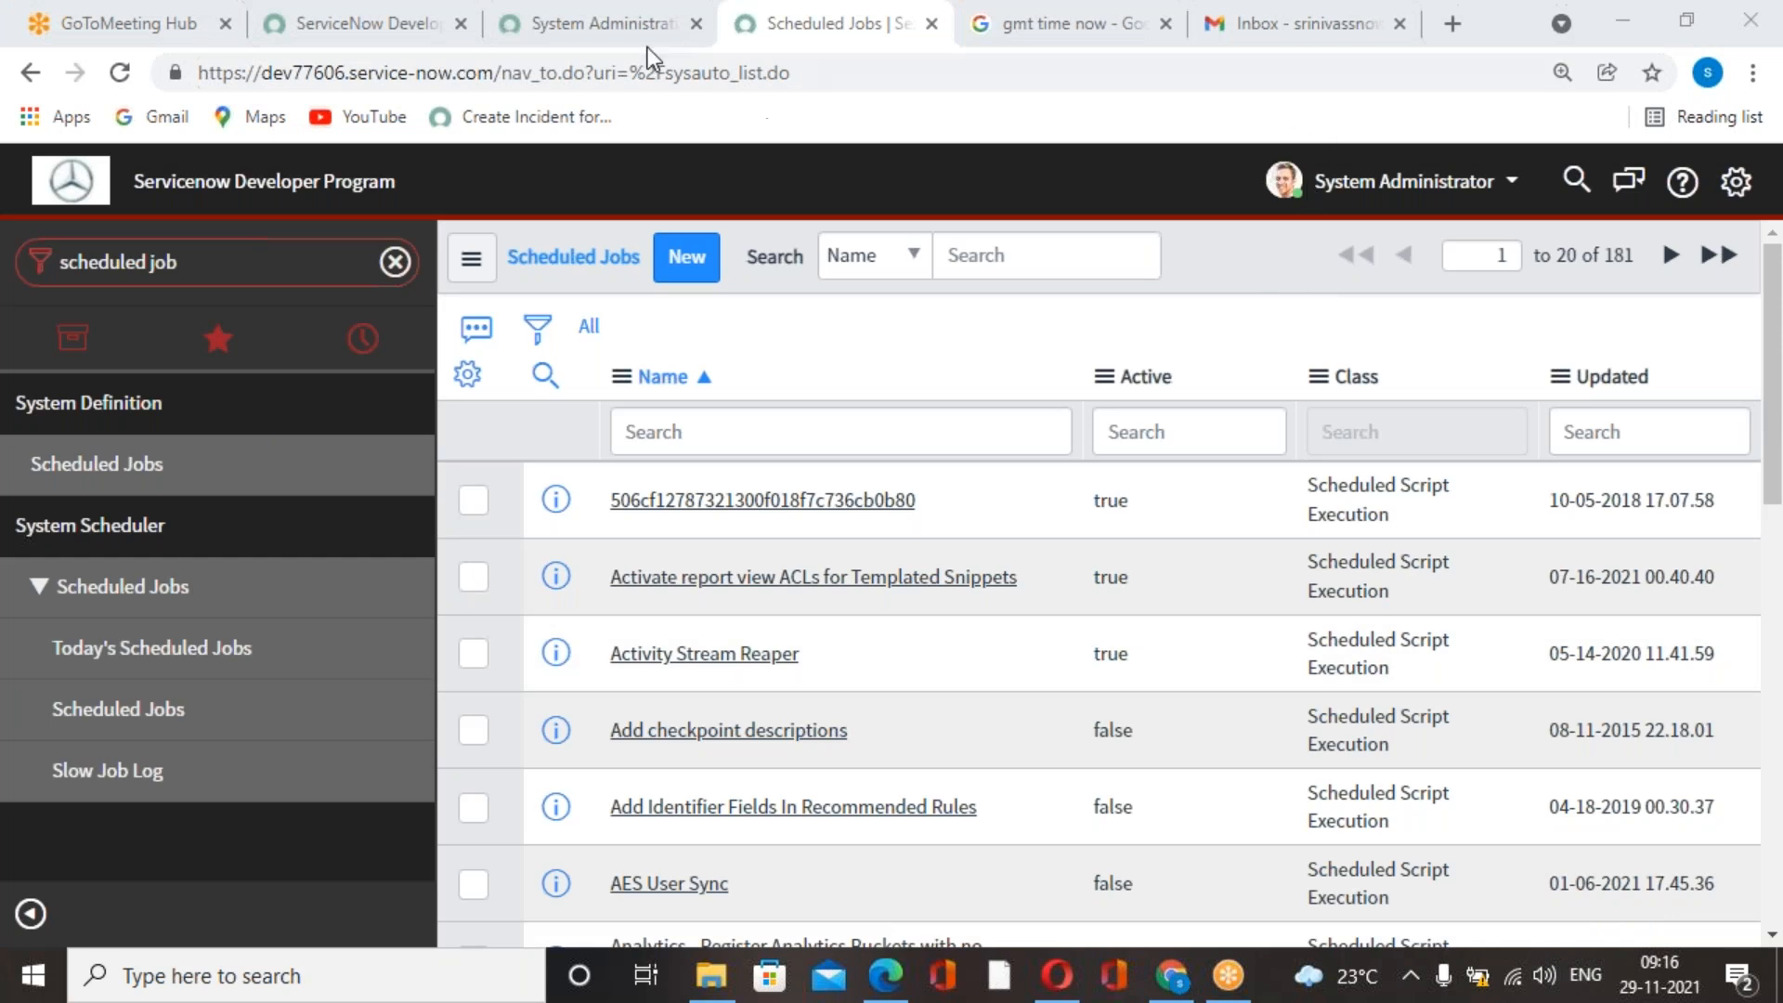
# Switch to the System Administration homepage and dismiss its dashboard creation banner.
pyautogui.click(1023, 41)
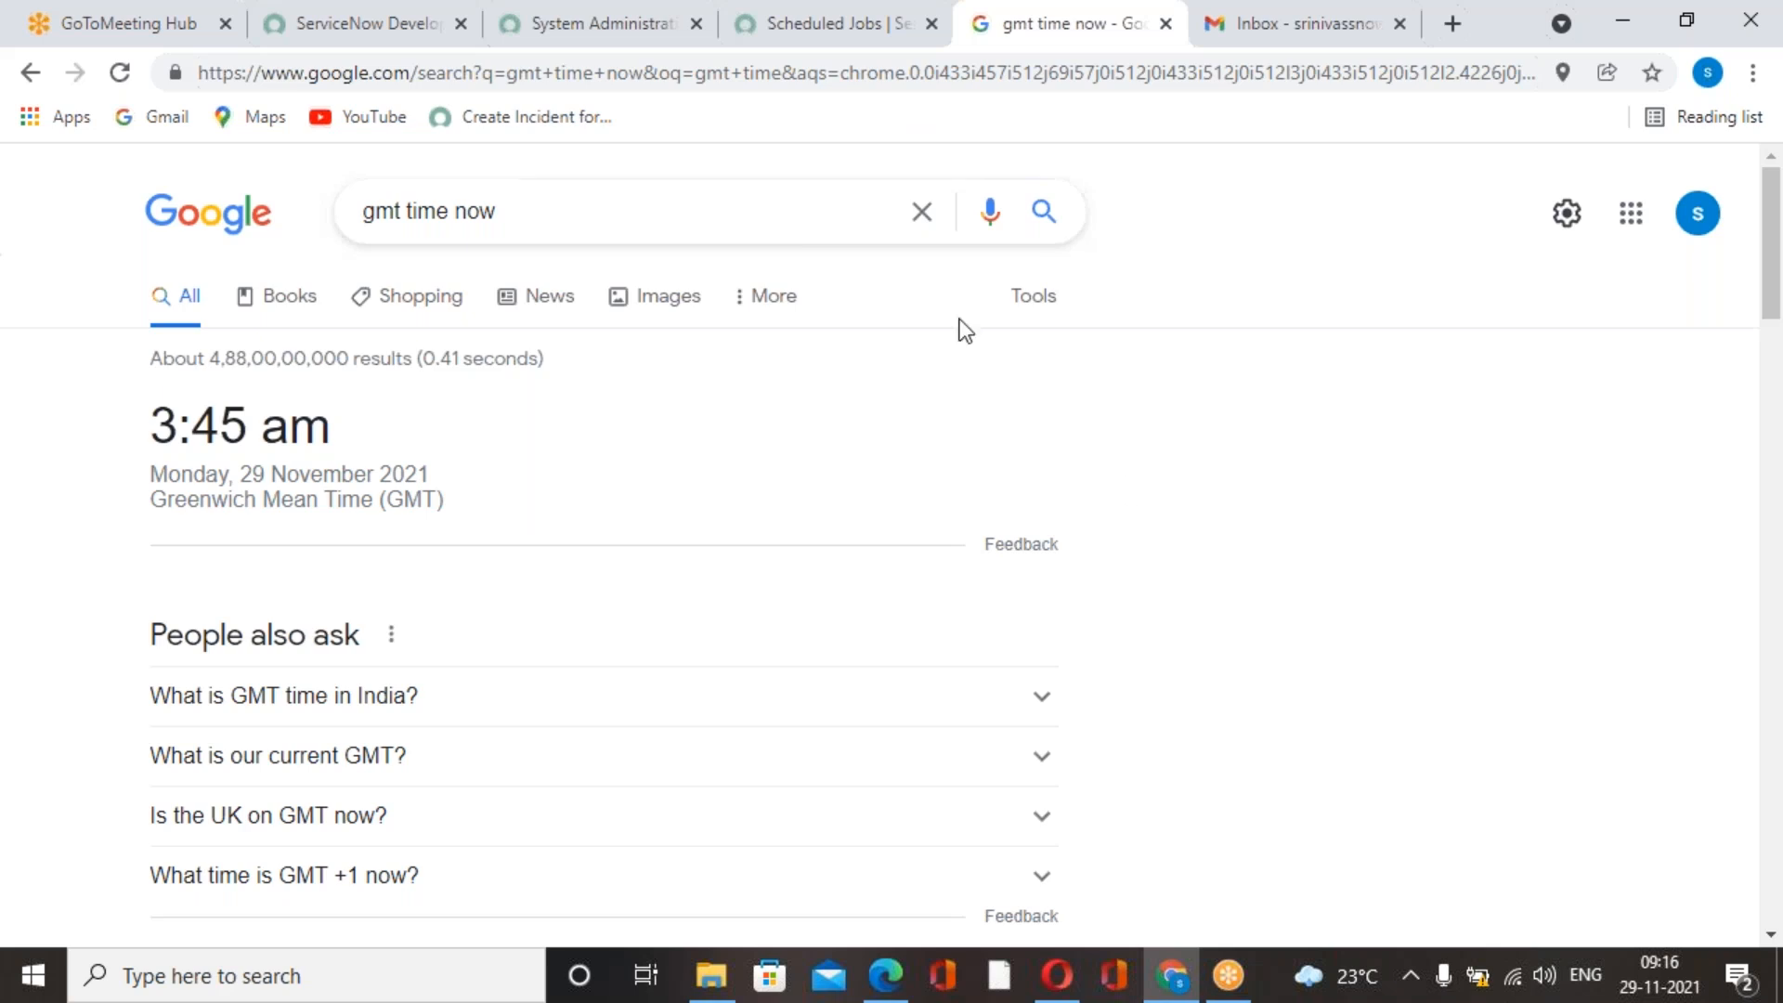
pyautogui.click(812, 43)
pyautogui.click(684, 41)
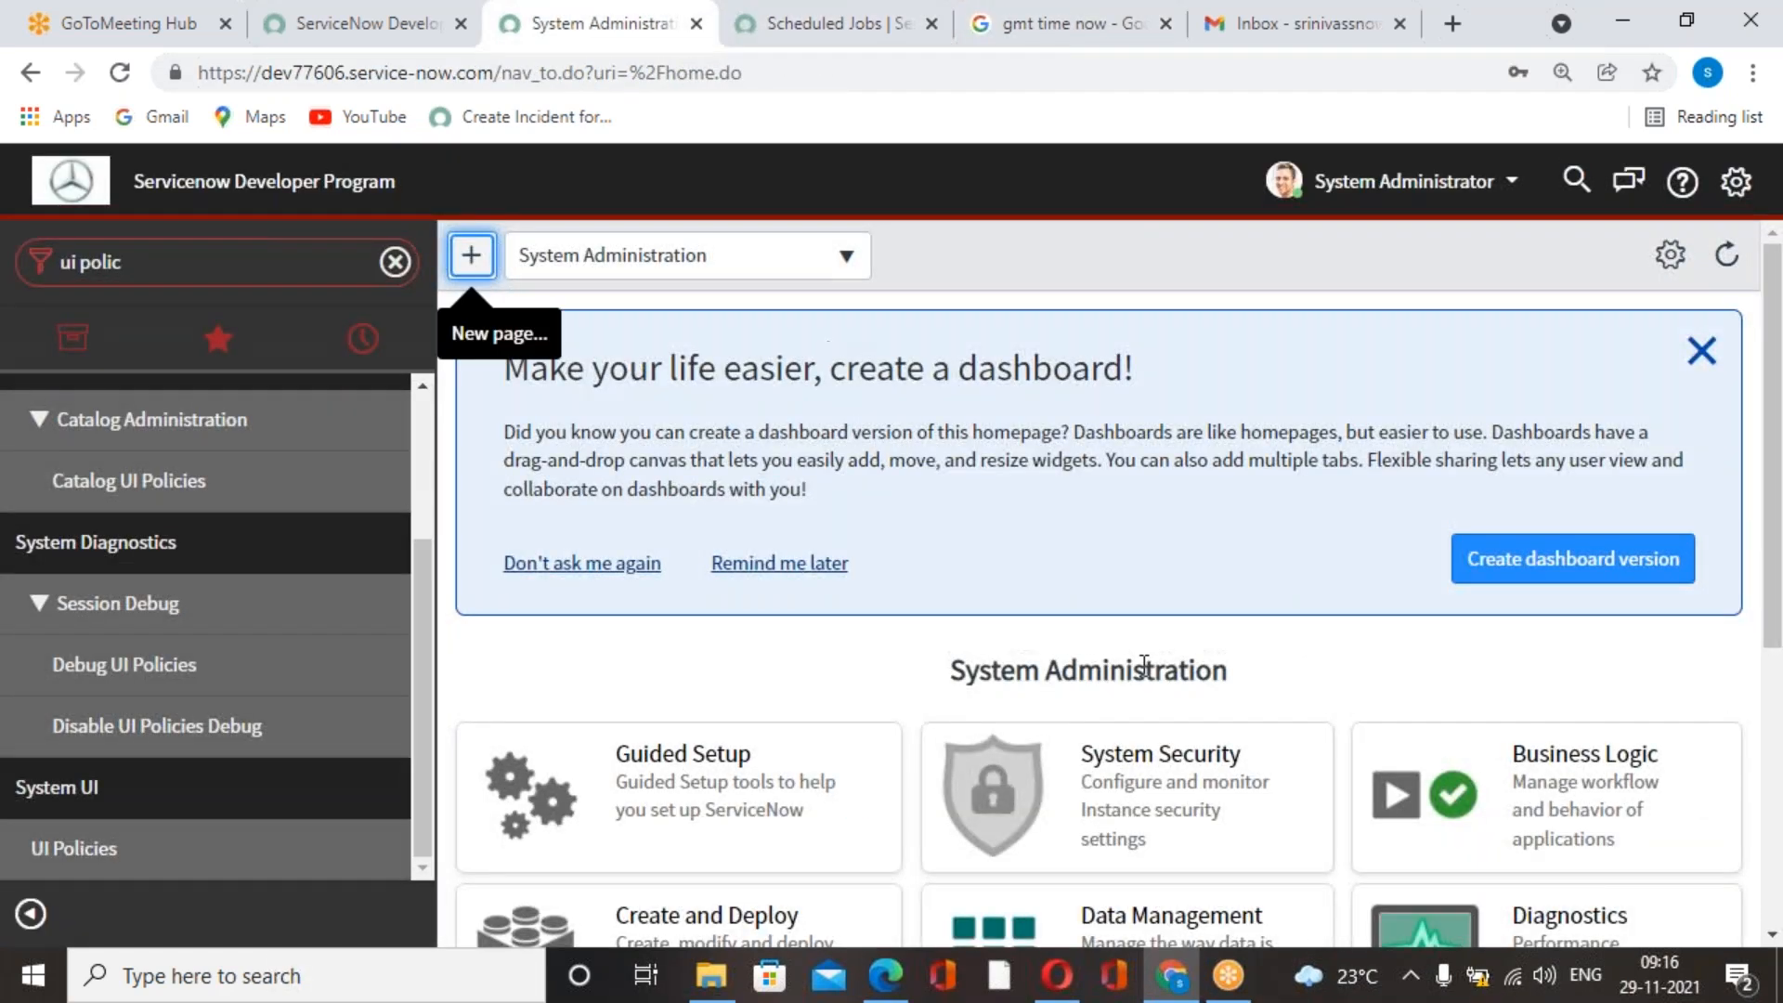
pyautogui.click(1701, 350)
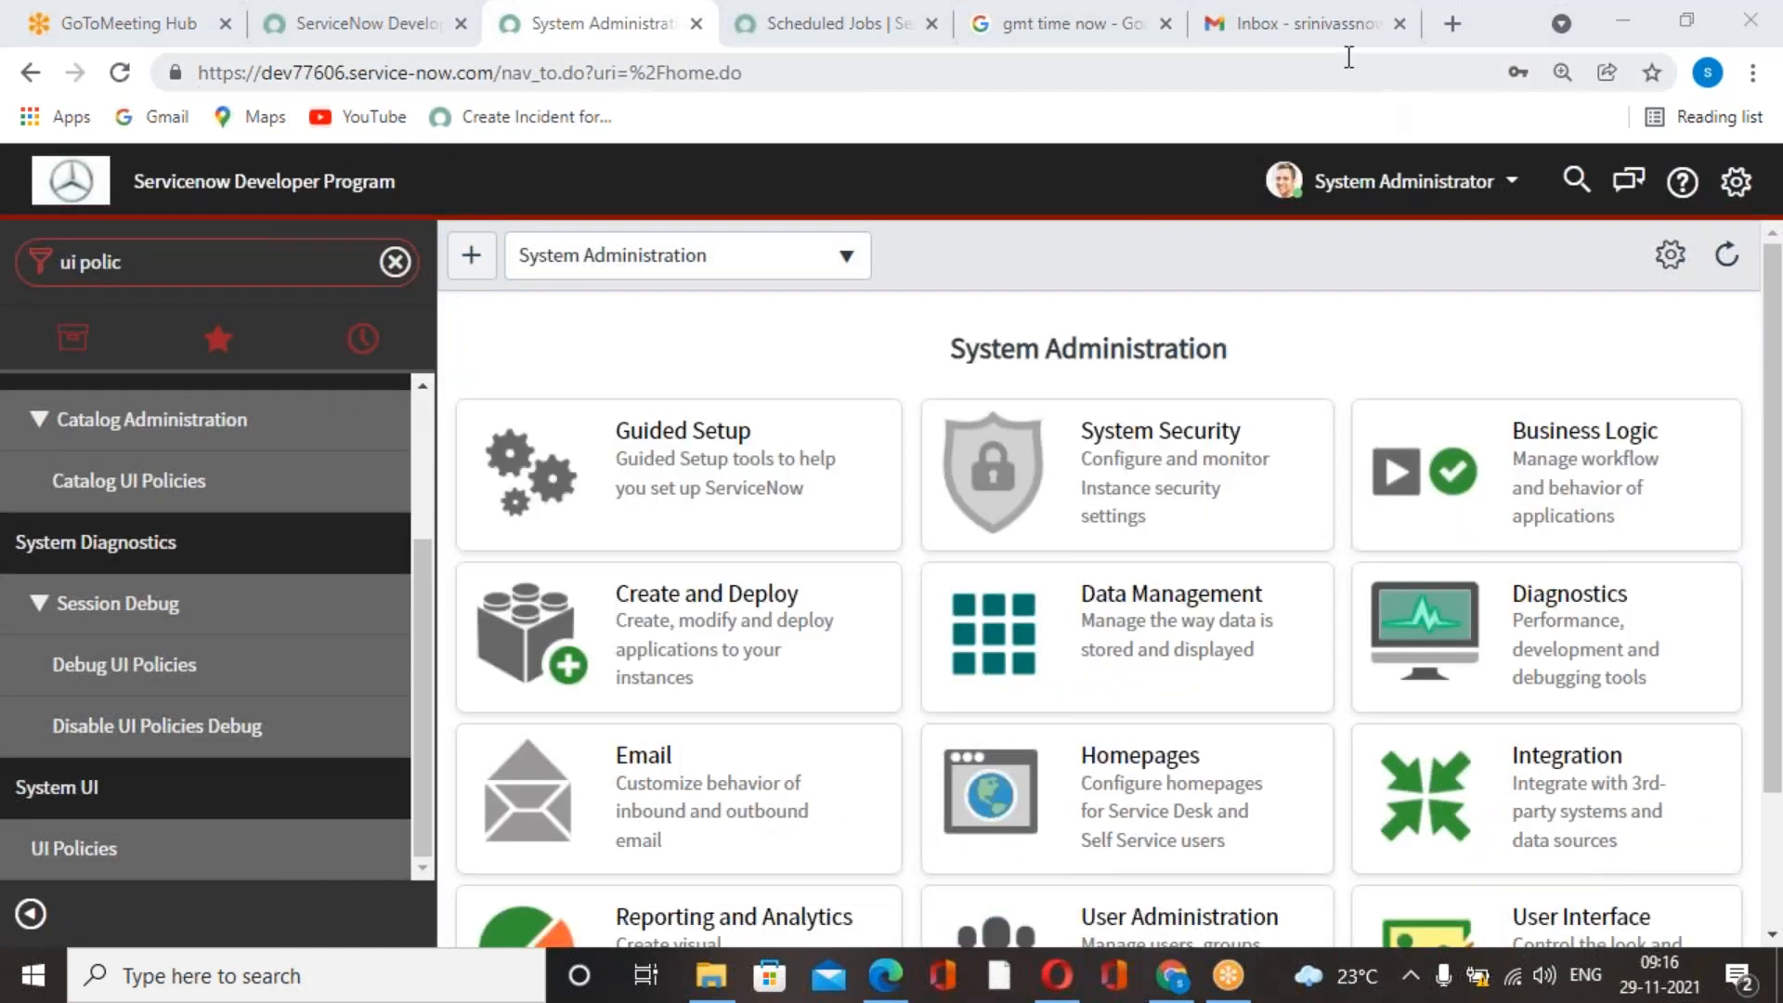
# Reopen the System Definition Scheduled Jobs list and sort it by Updated, newest first.
pyautogui.click(1256, 35)
pyautogui.click(1115, 32)
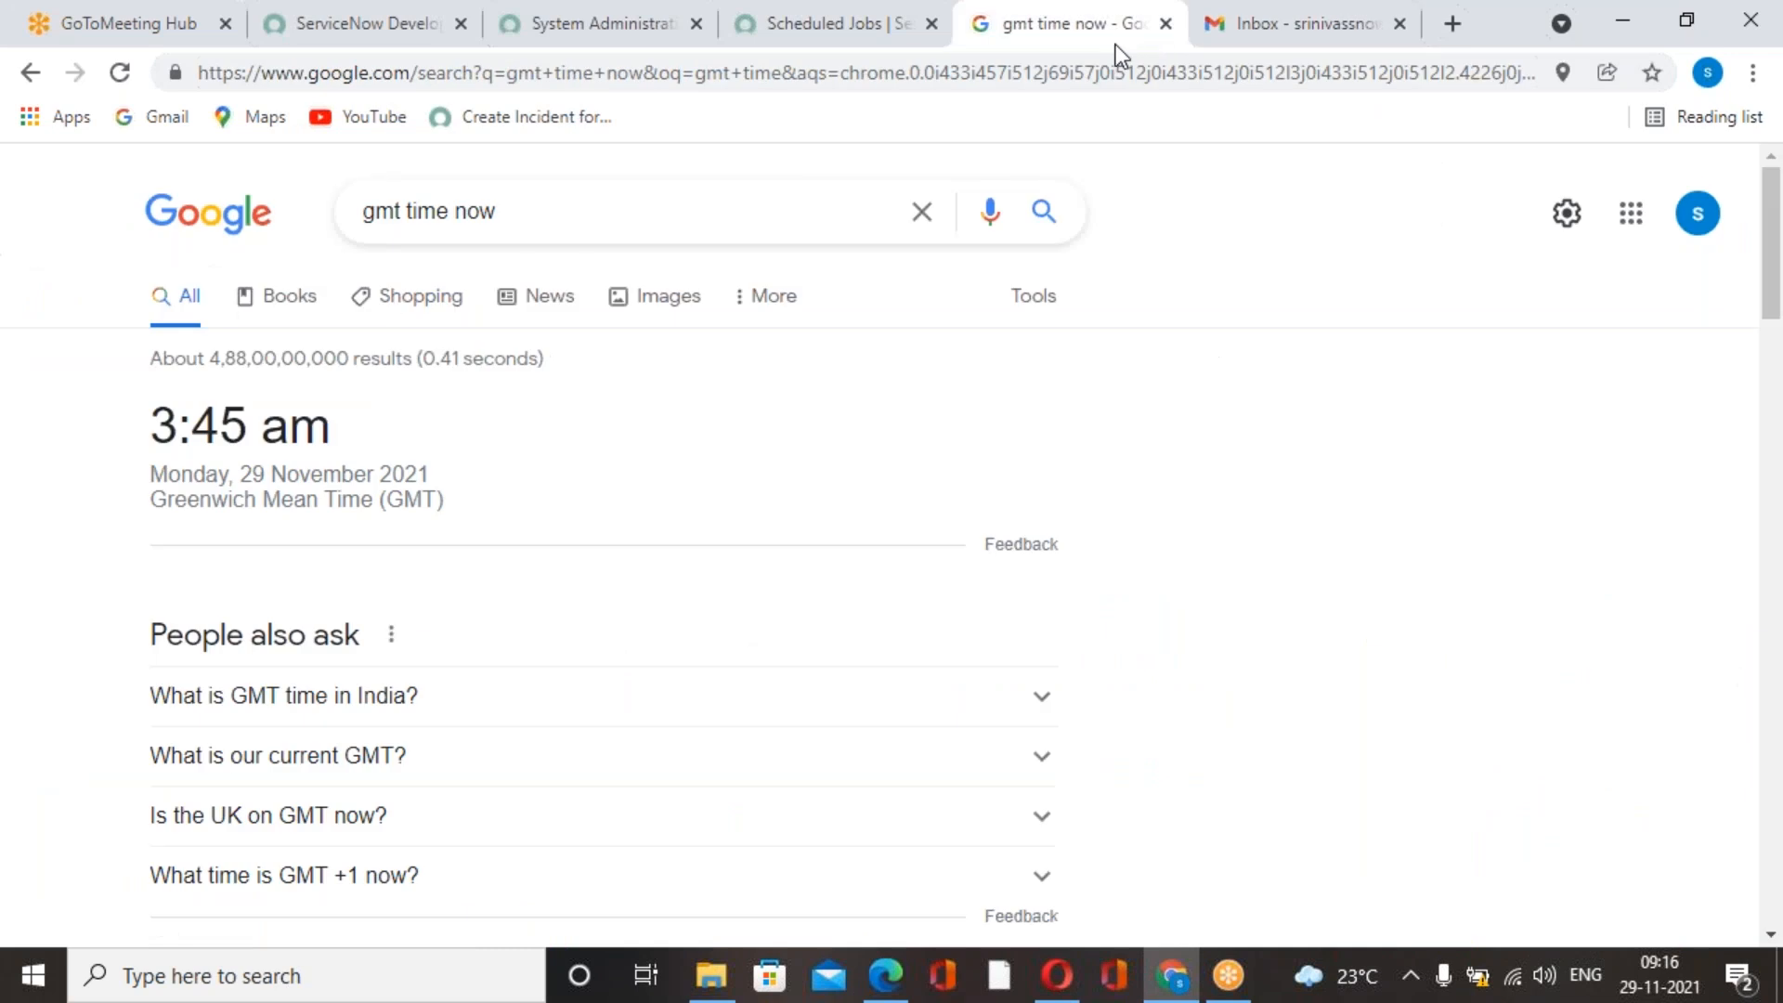
pyautogui.click(892, 37)
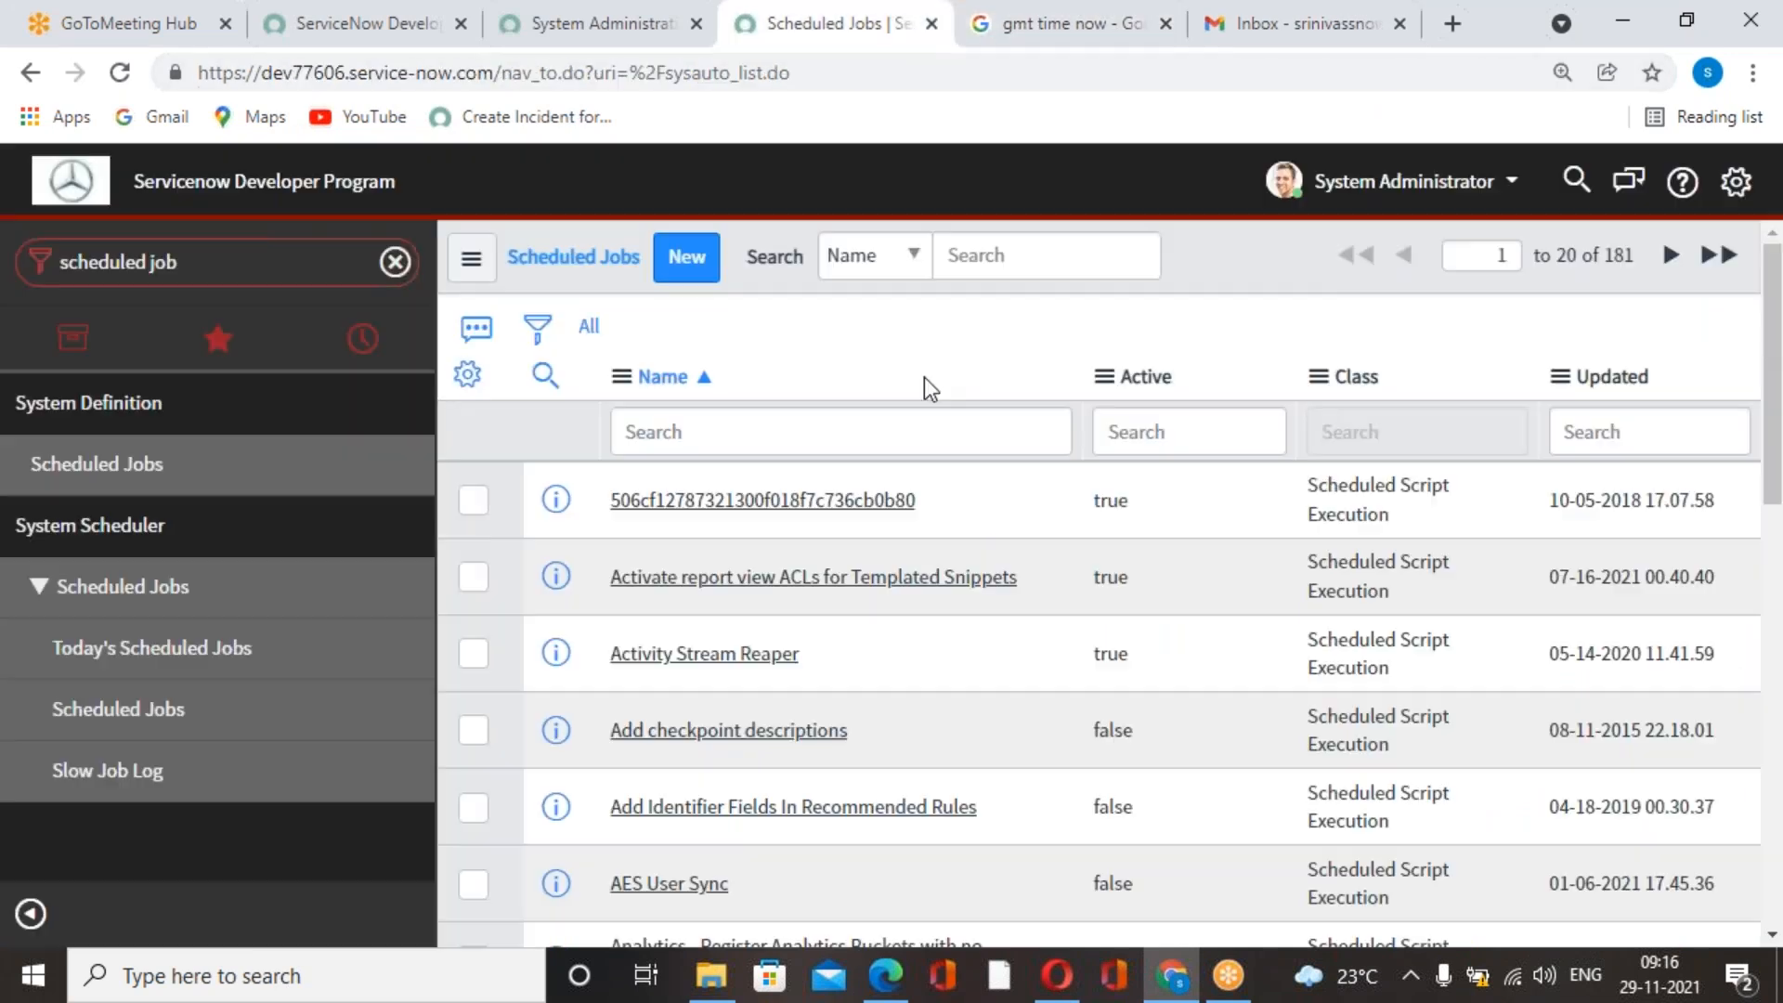
pyautogui.click(177, 481)
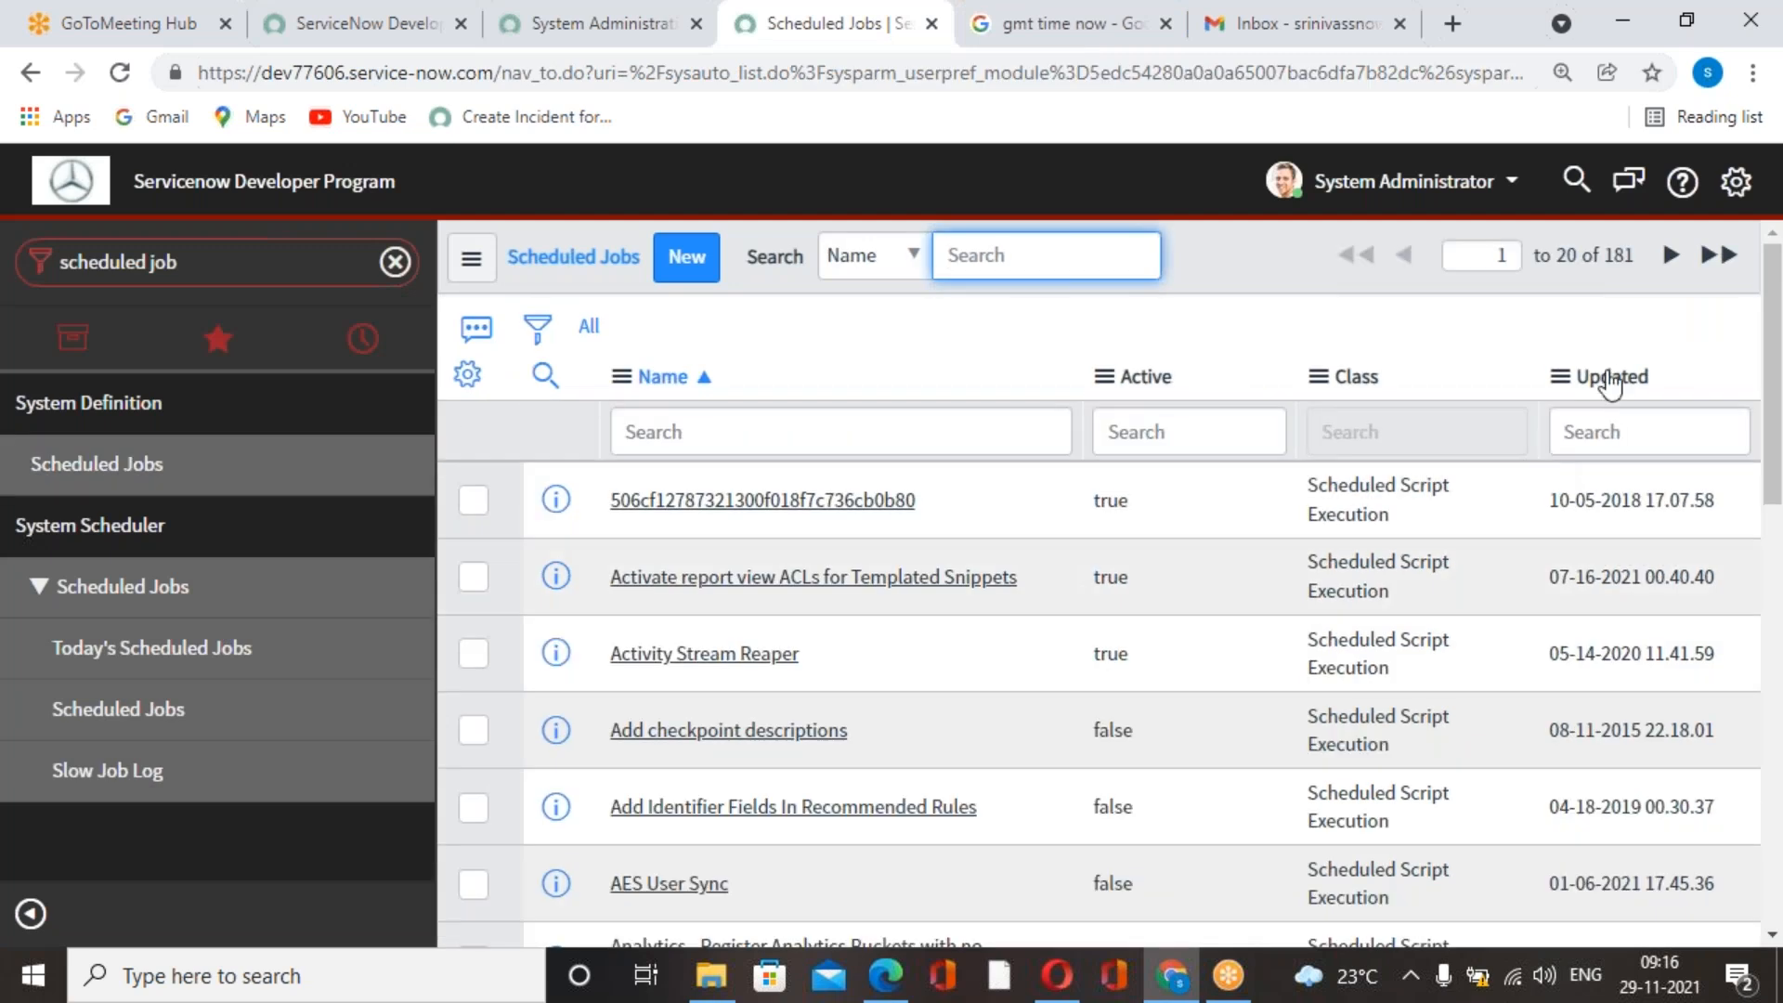
pyautogui.click(1597, 376)
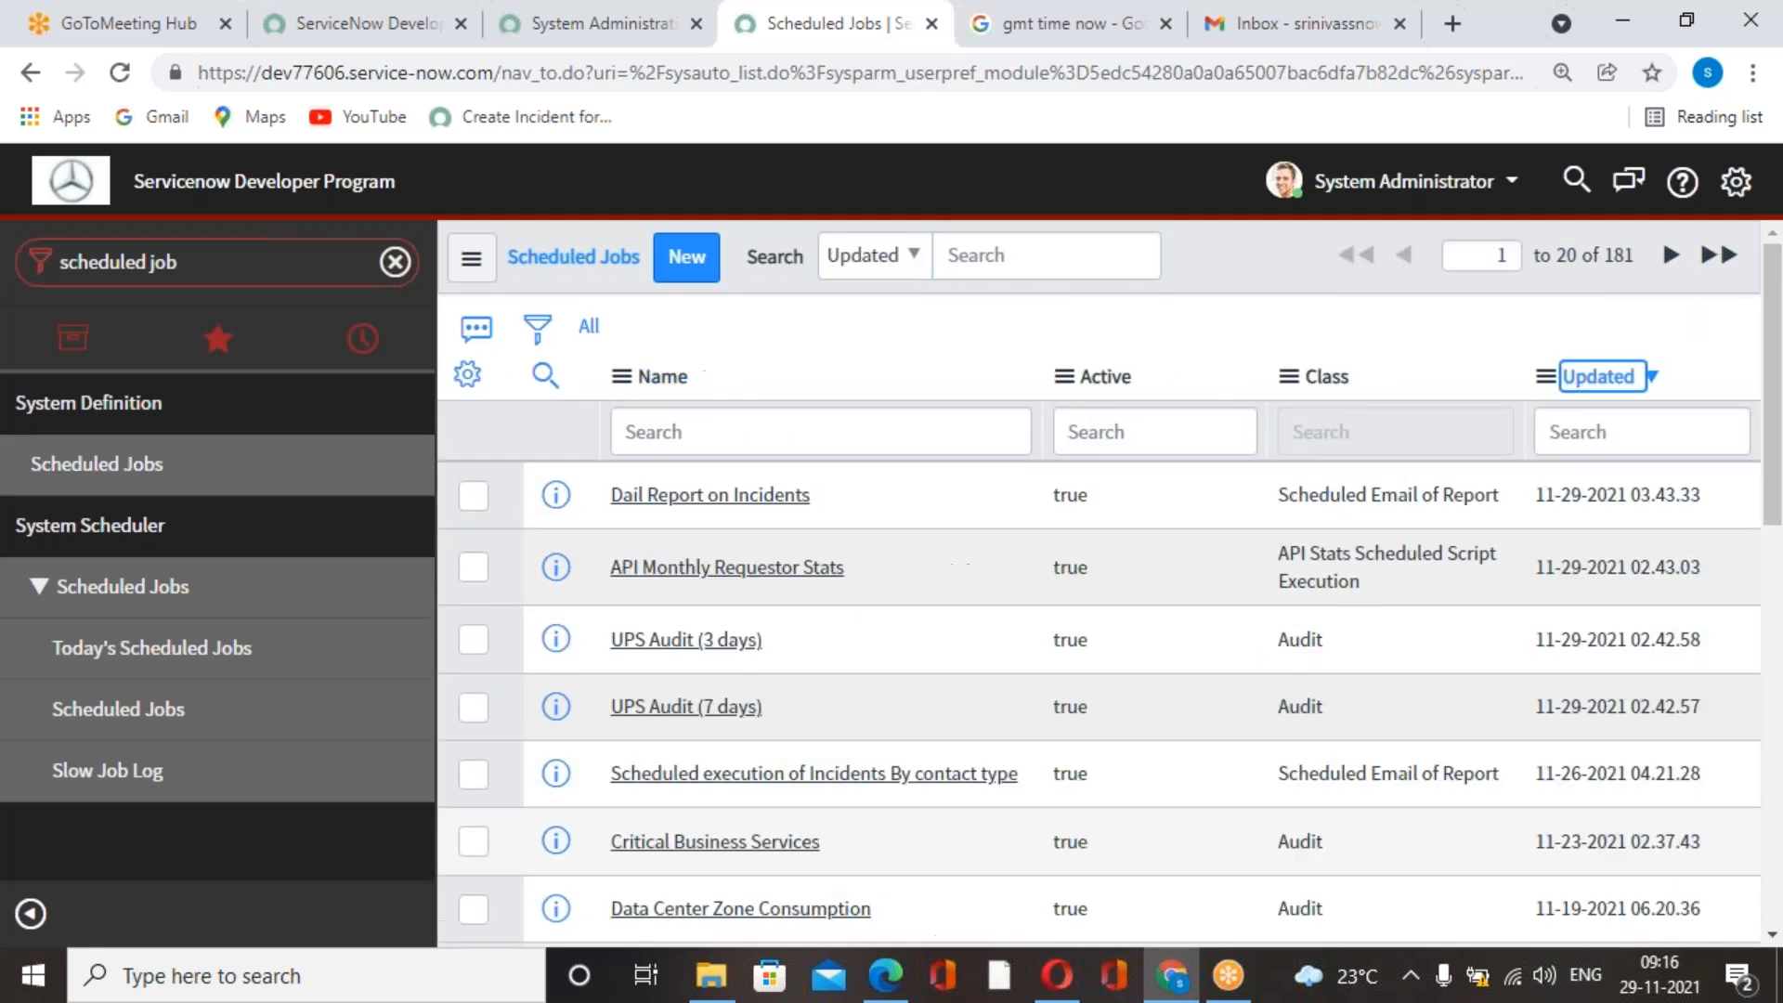
# Open the "Dail Report on Incidents" scheduled job and add the Network group as a recipient, then lock the Groups field.
pyautogui.click(717, 497)
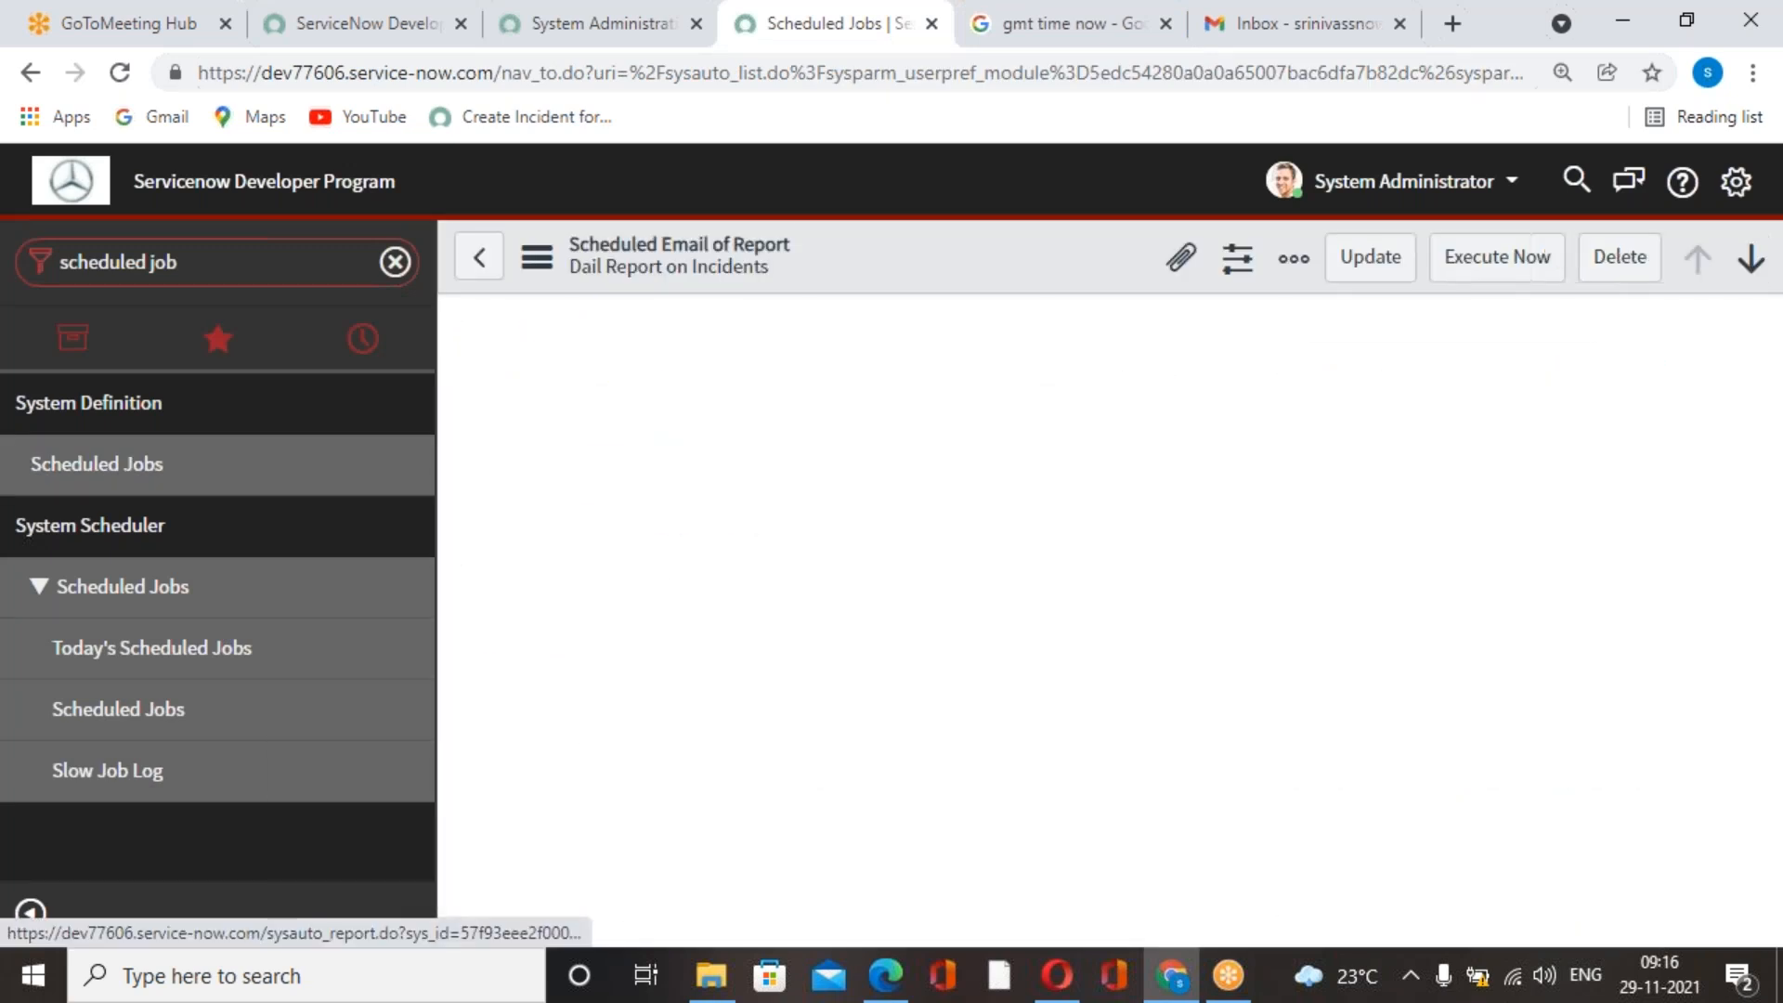
pyautogui.click(668, 609)
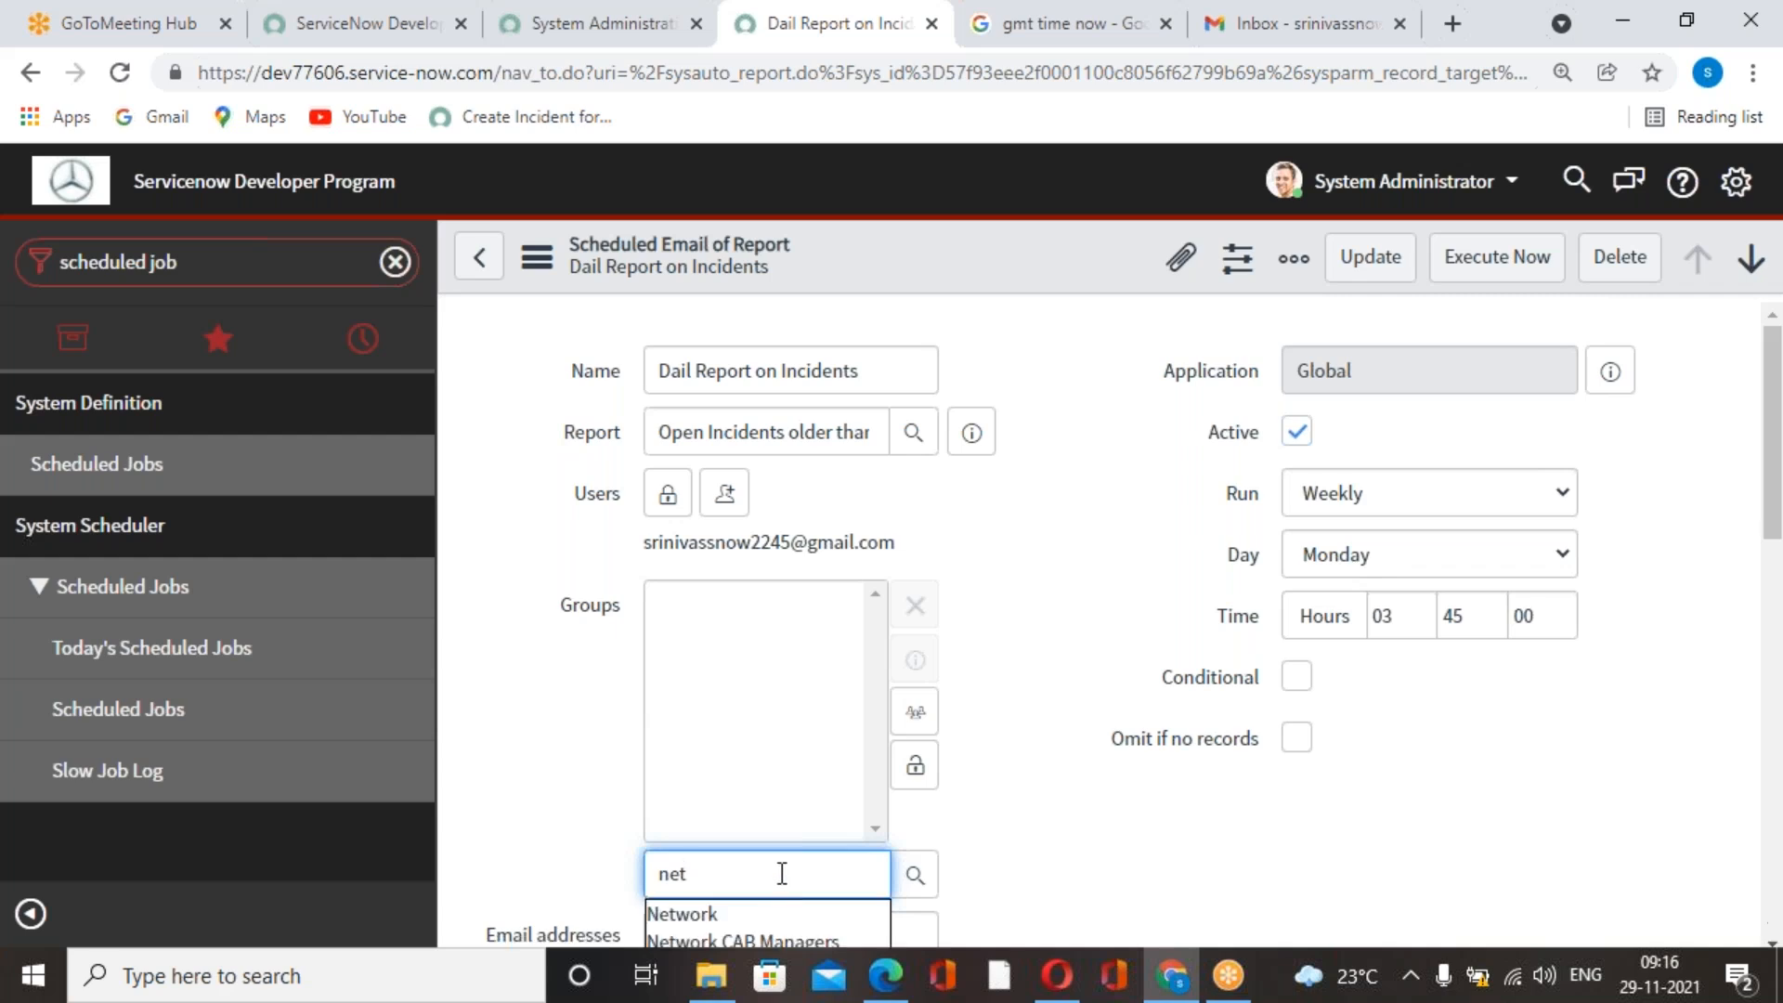
pyautogui.scroll(-1, 780, 870)
pyautogui.click(741, 776)
pyautogui.click(915, 625)
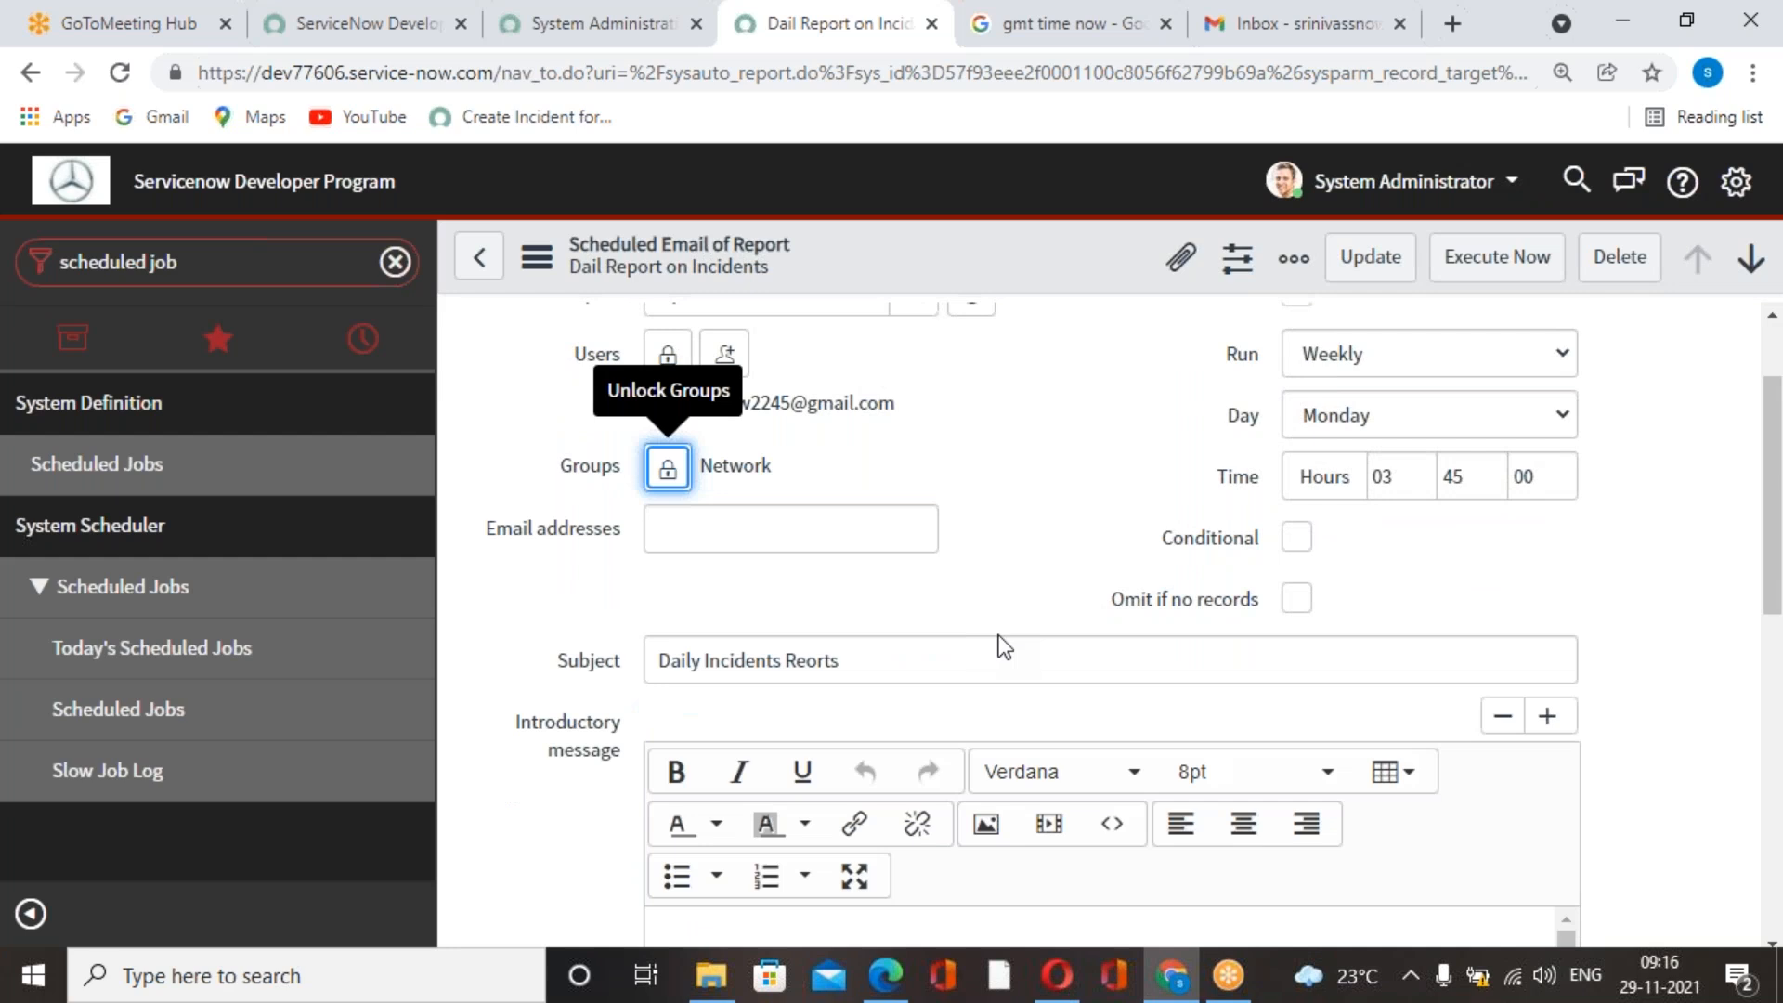
pyautogui.scroll(2, 1003, 647)
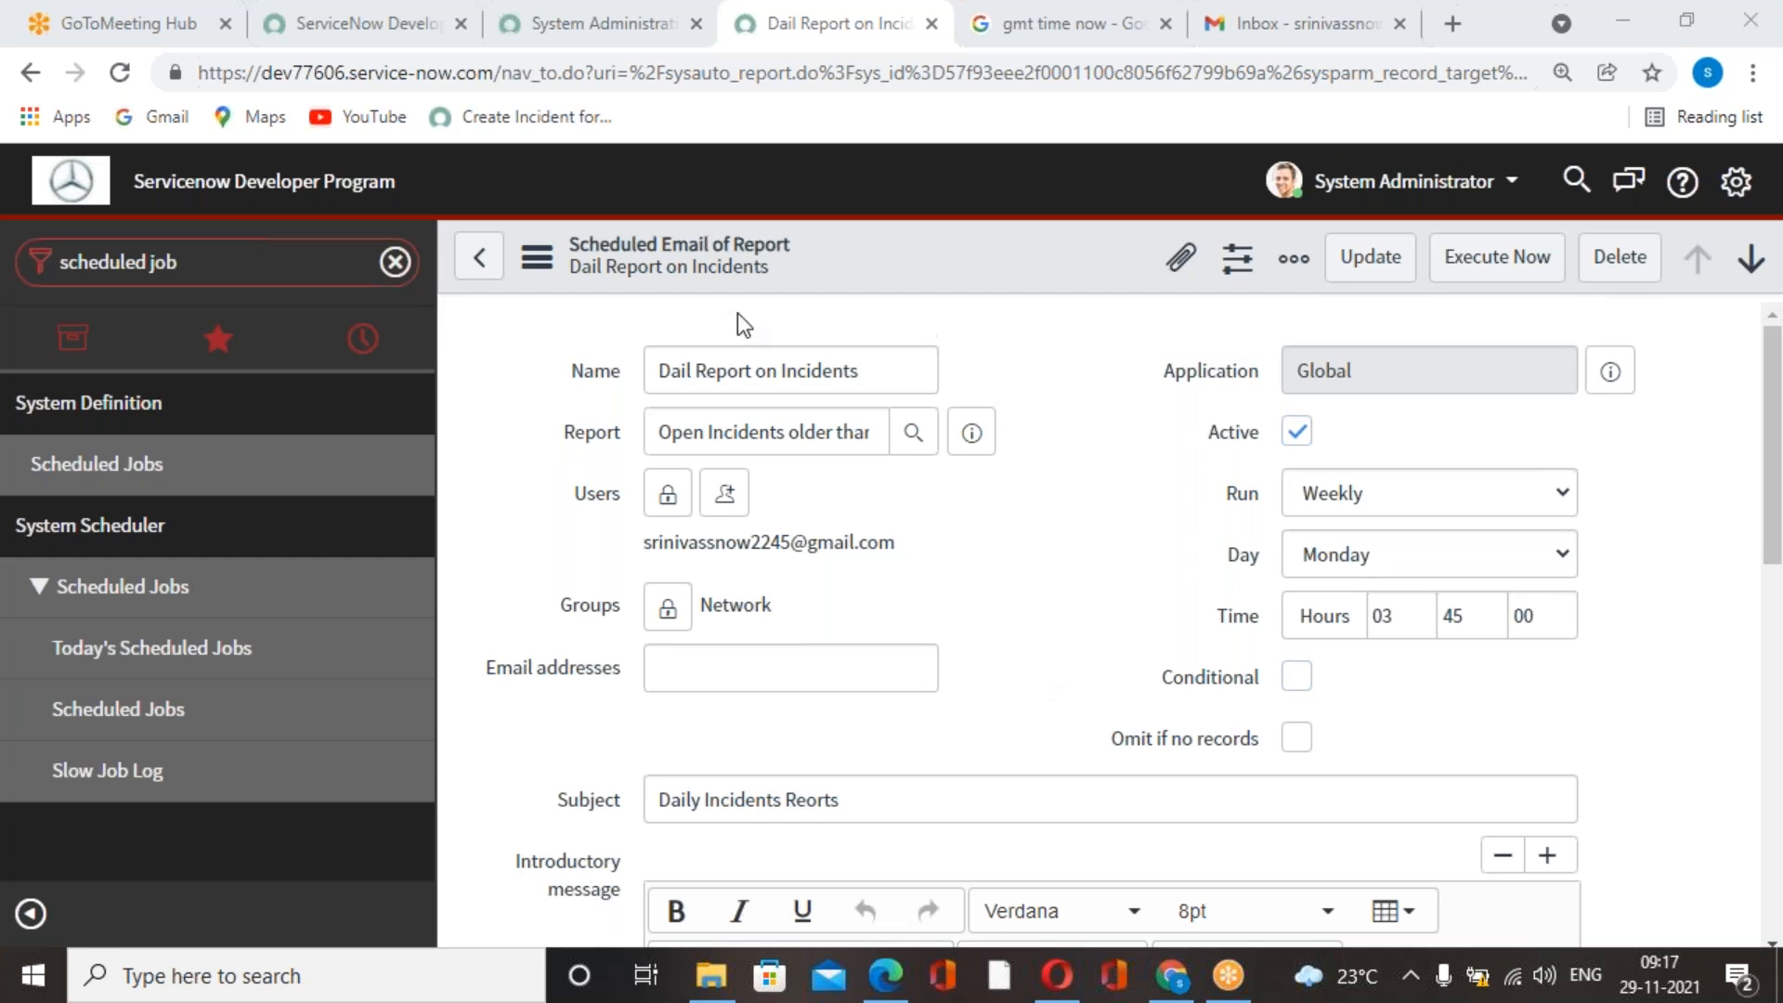
# Replace the job's recipient e-mail address in Users with an existing user and lock the Users field.
pyautogui.scroll(-1, 1117, 647)
pyautogui.scroll(-10, 1115, 641)
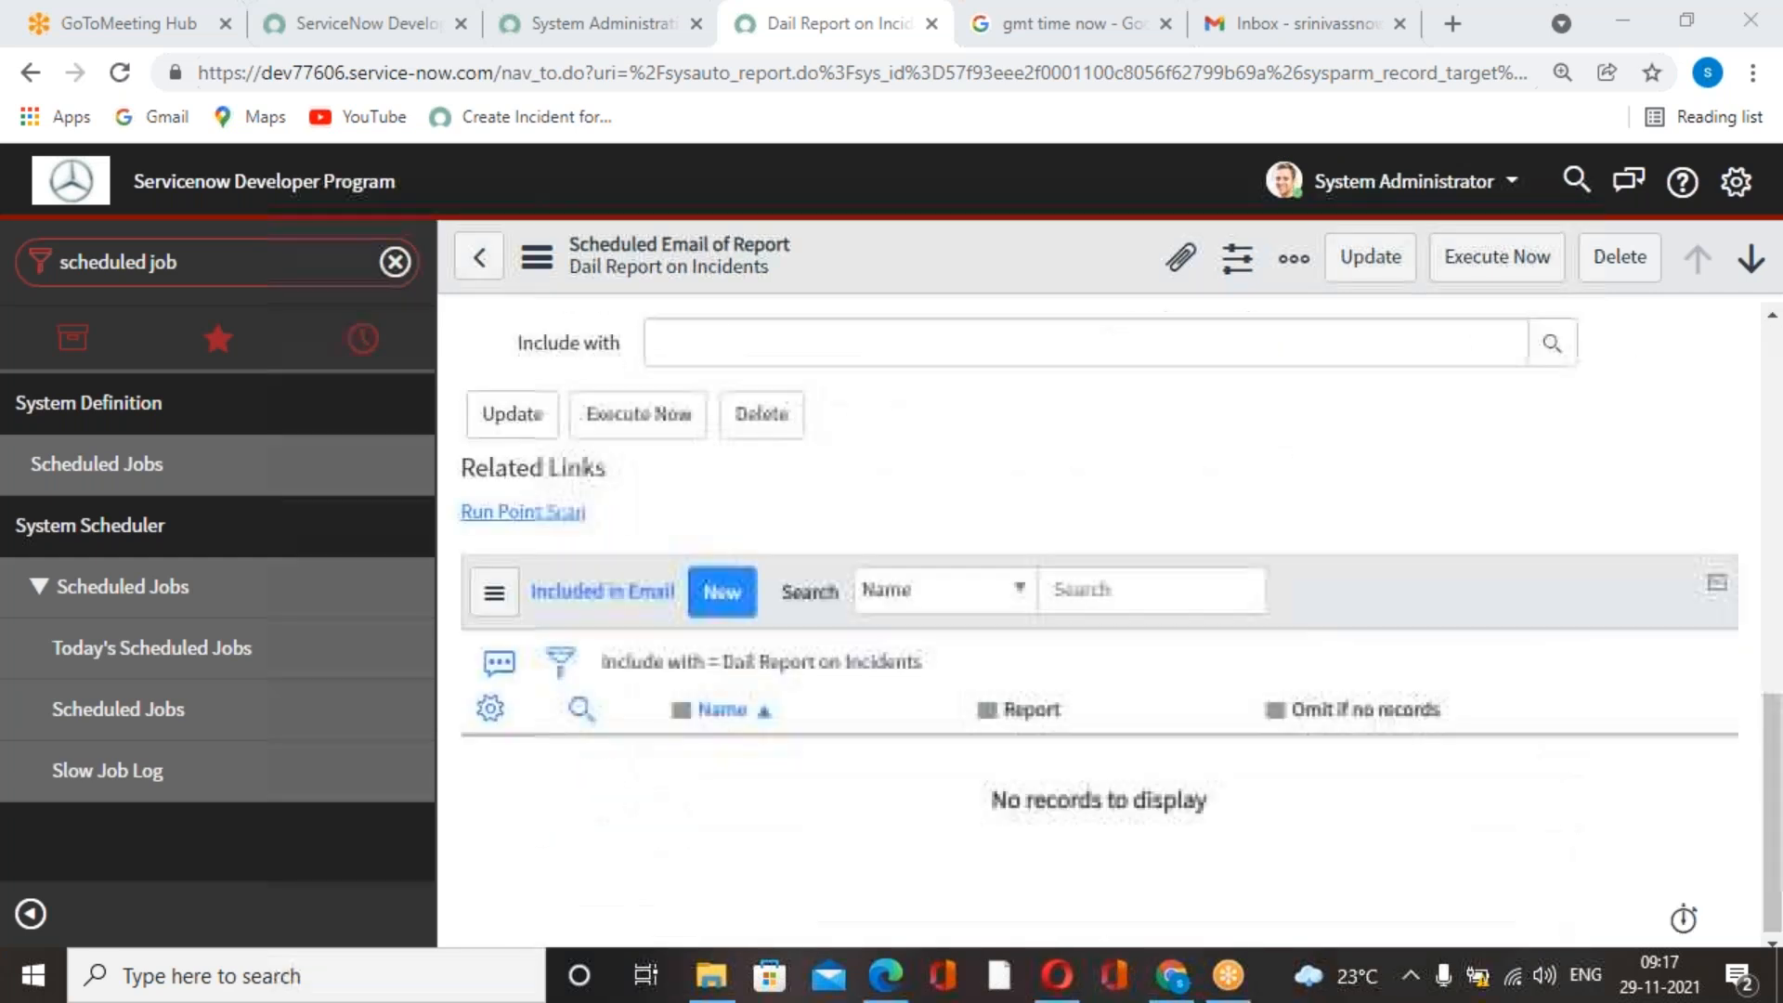
pyautogui.scroll(10, 1133, 649)
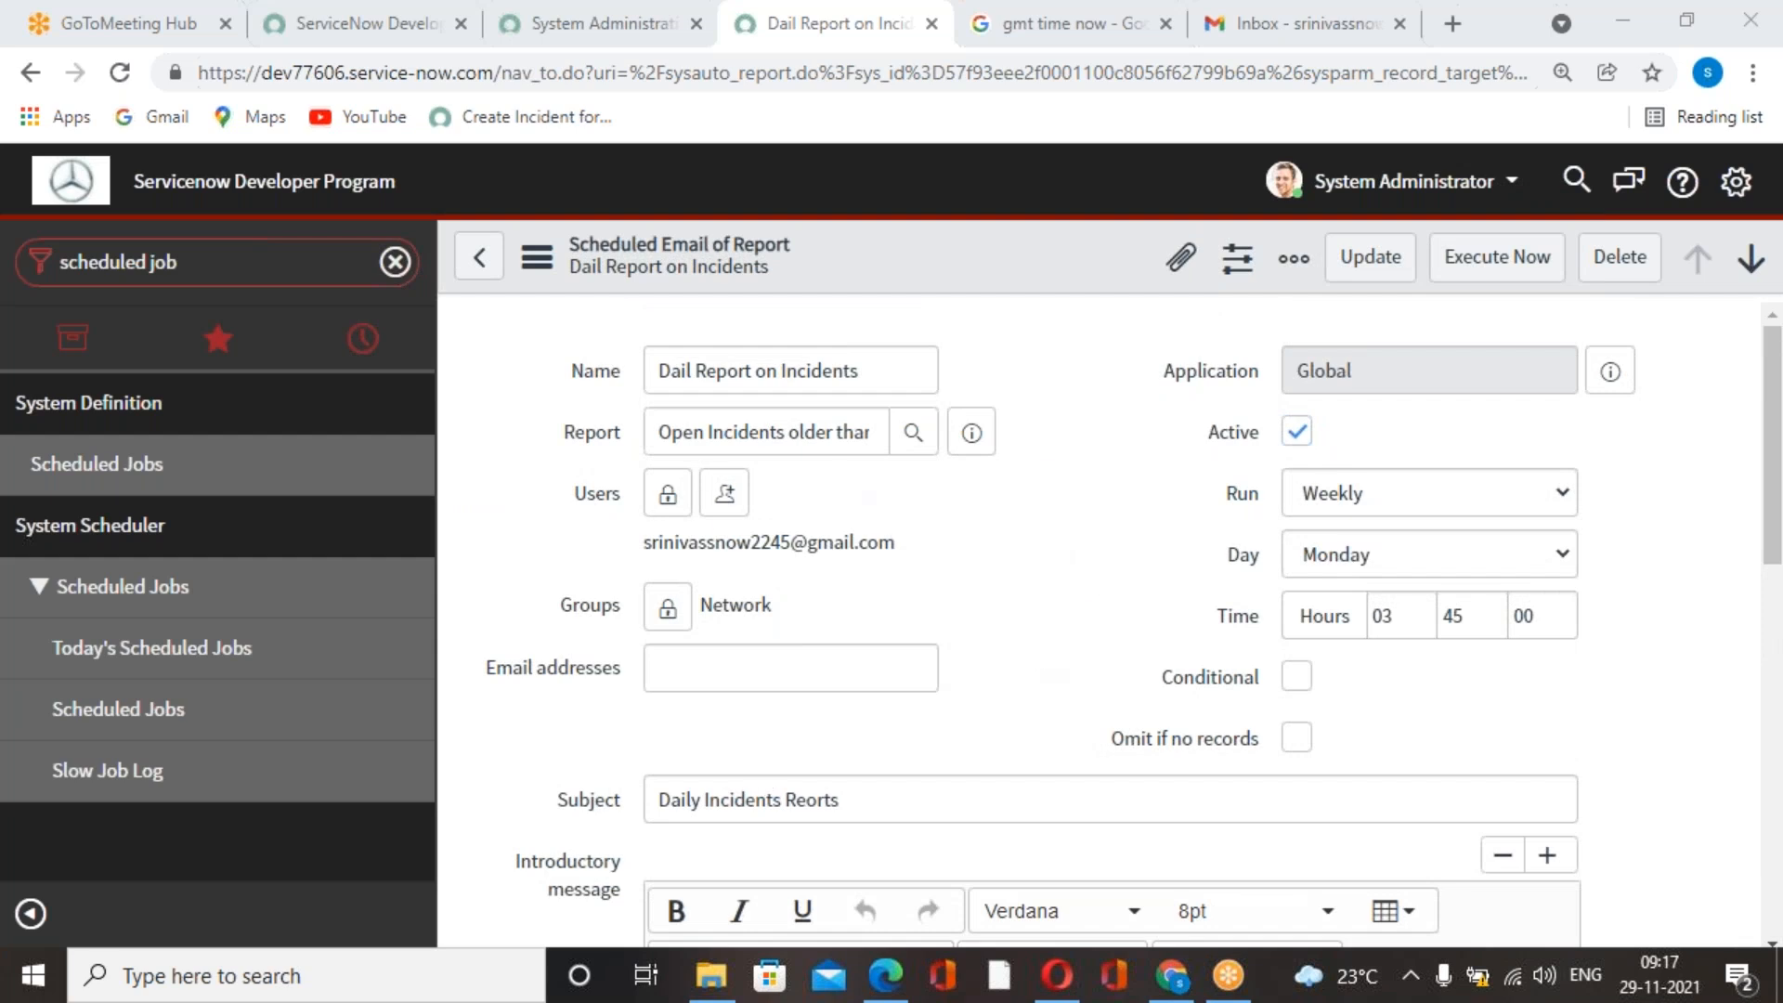
pyautogui.click(668, 493)
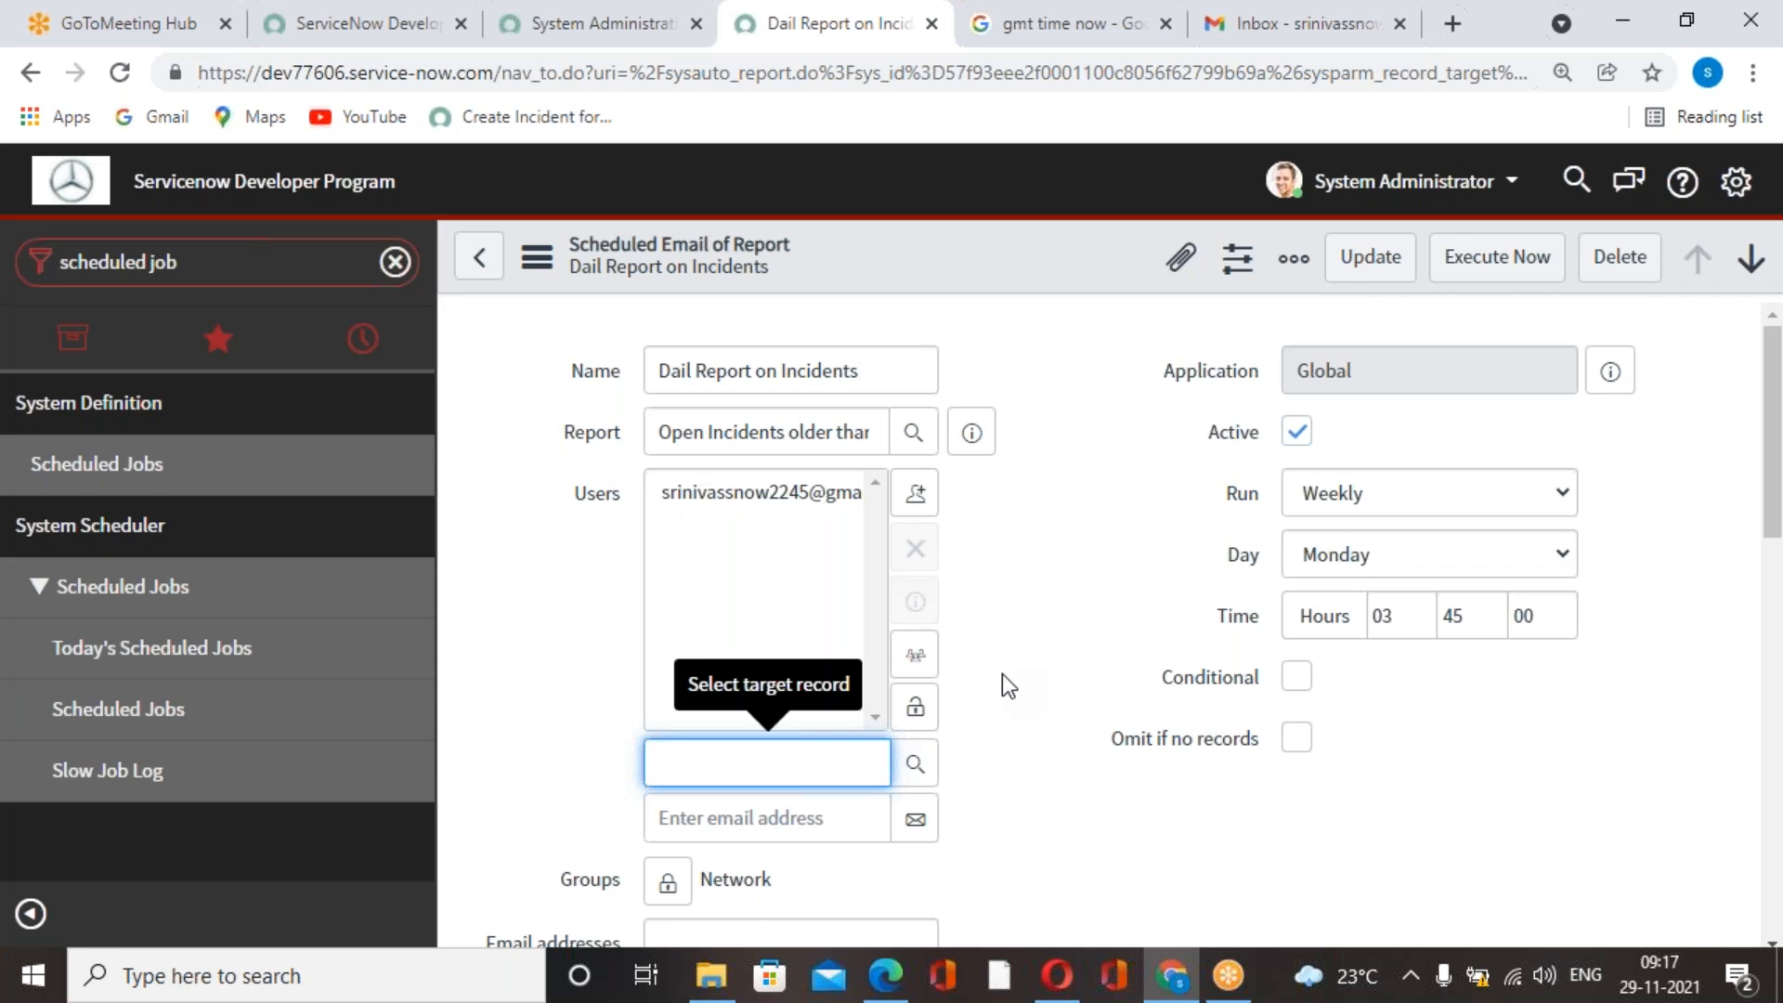
pyautogui.click(821, 500)
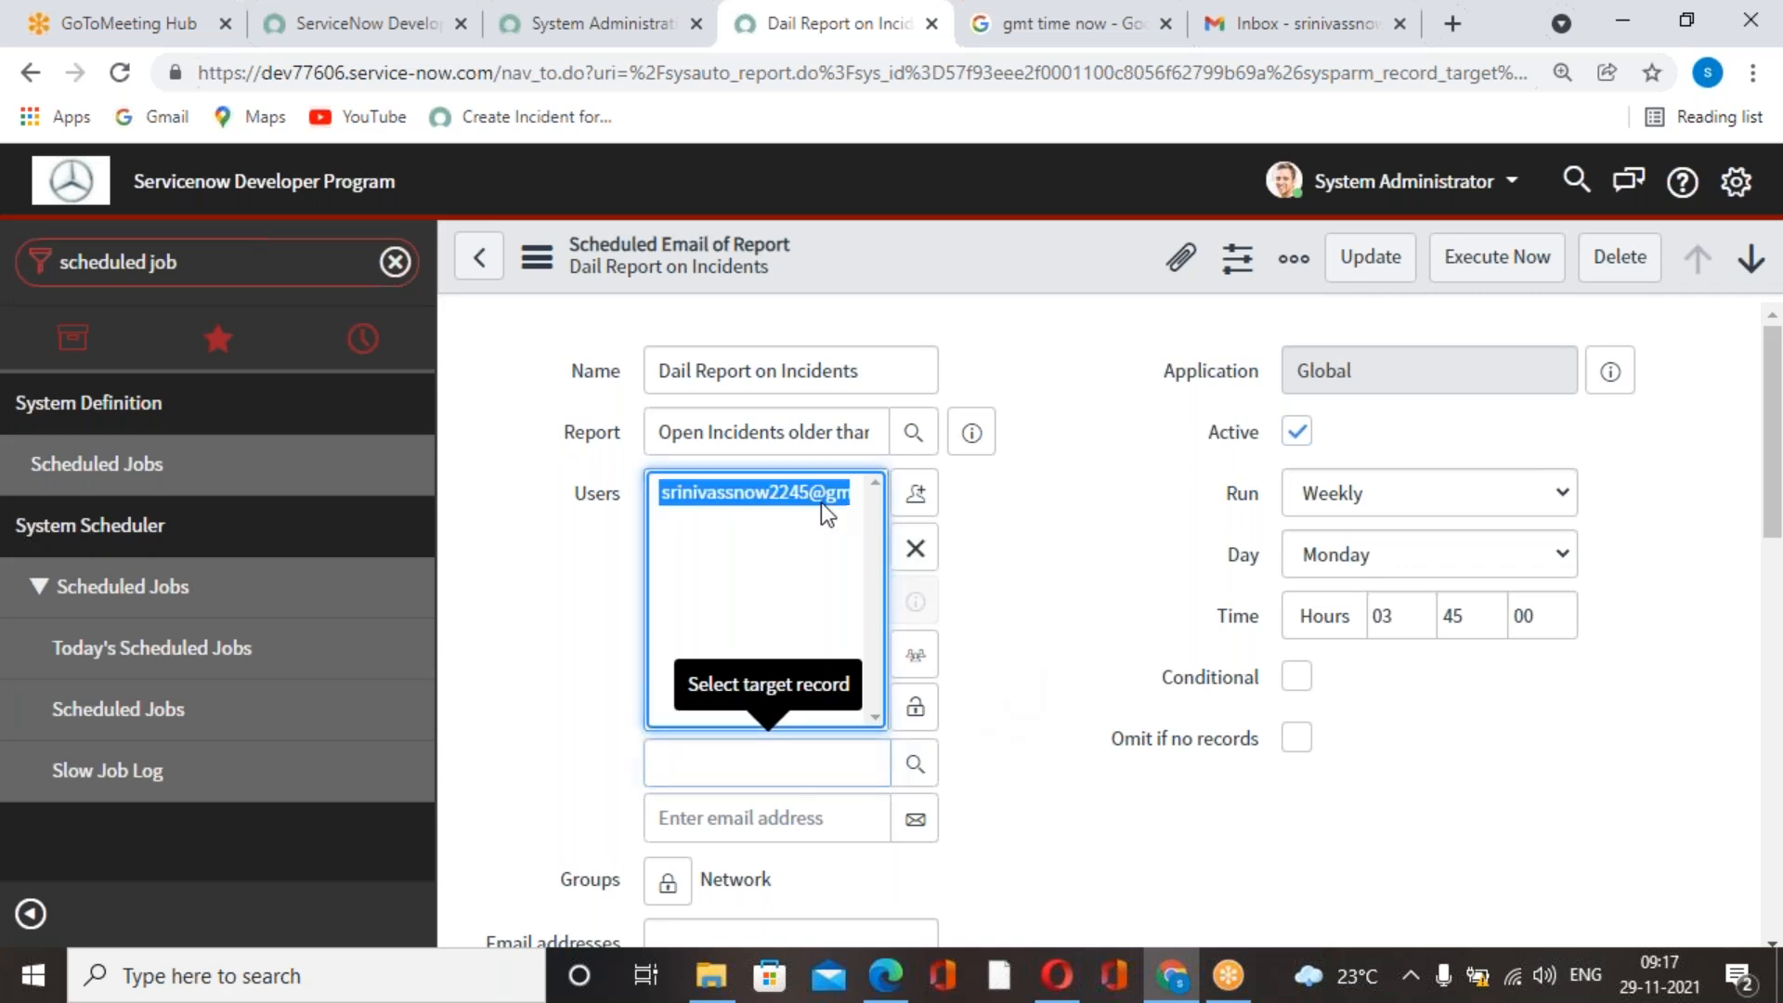
pyautogui.click(914, 550)
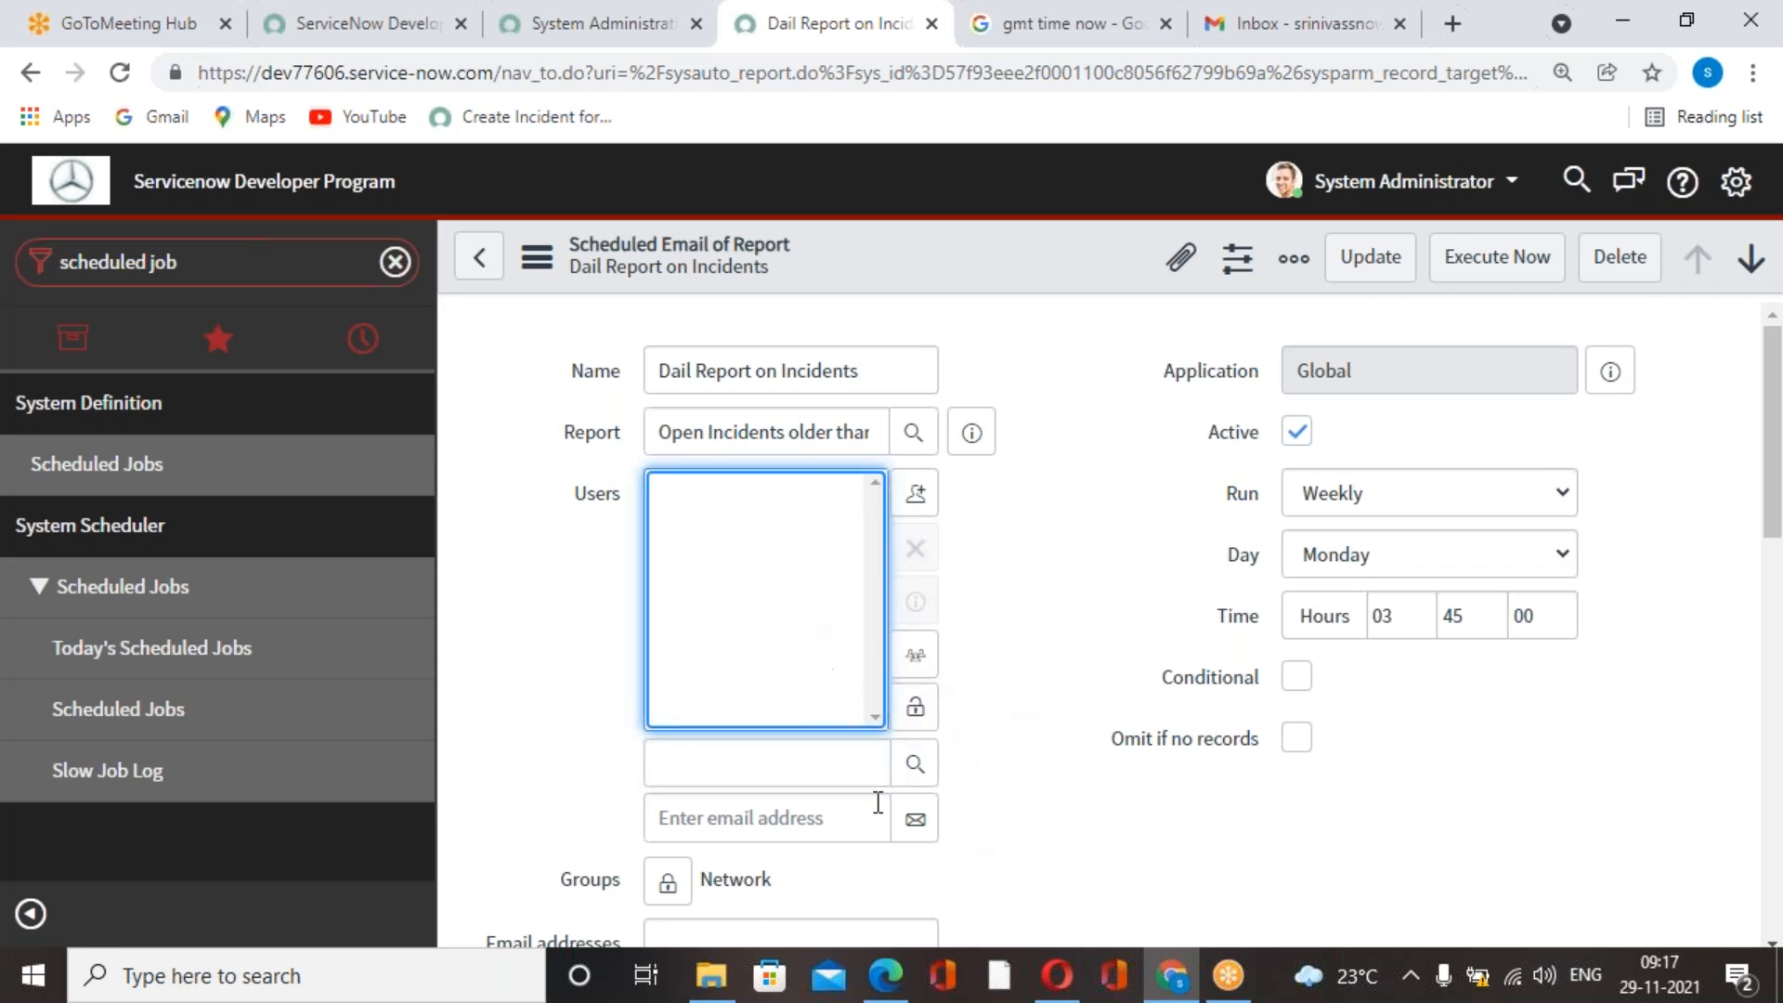
pyautogui.click(842, 773)
pyautogui.write('abel')
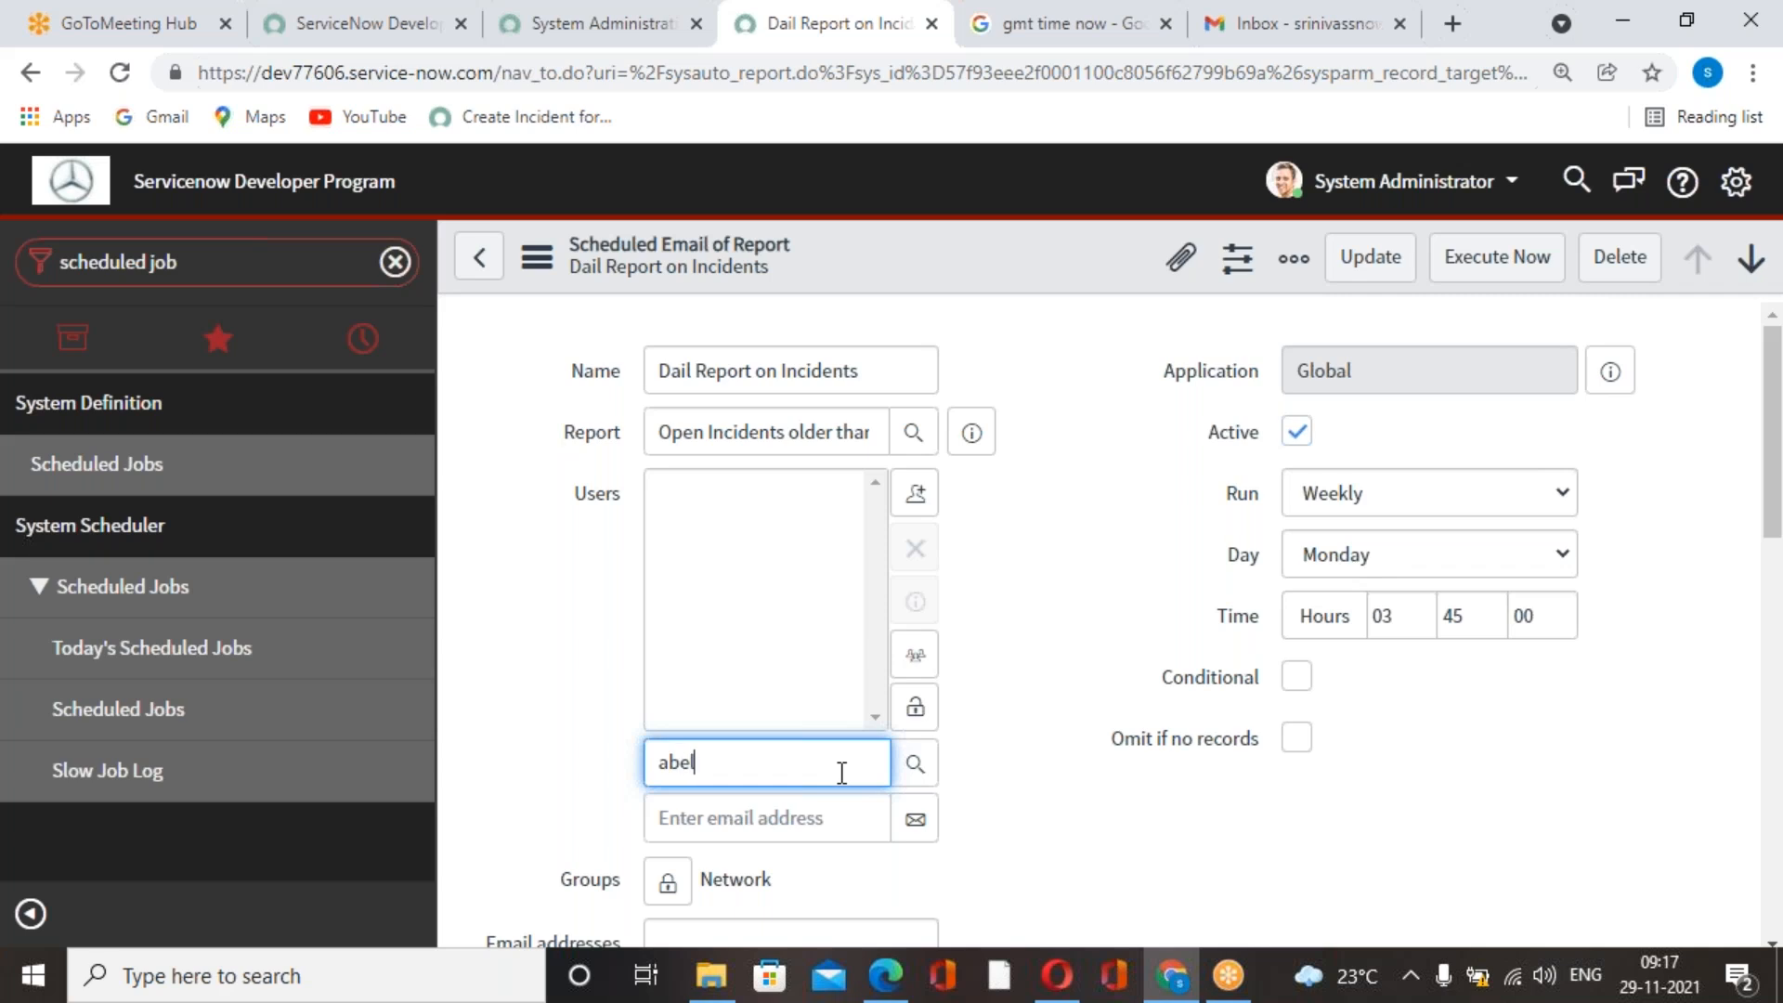
pyautogui.click(705, 802)
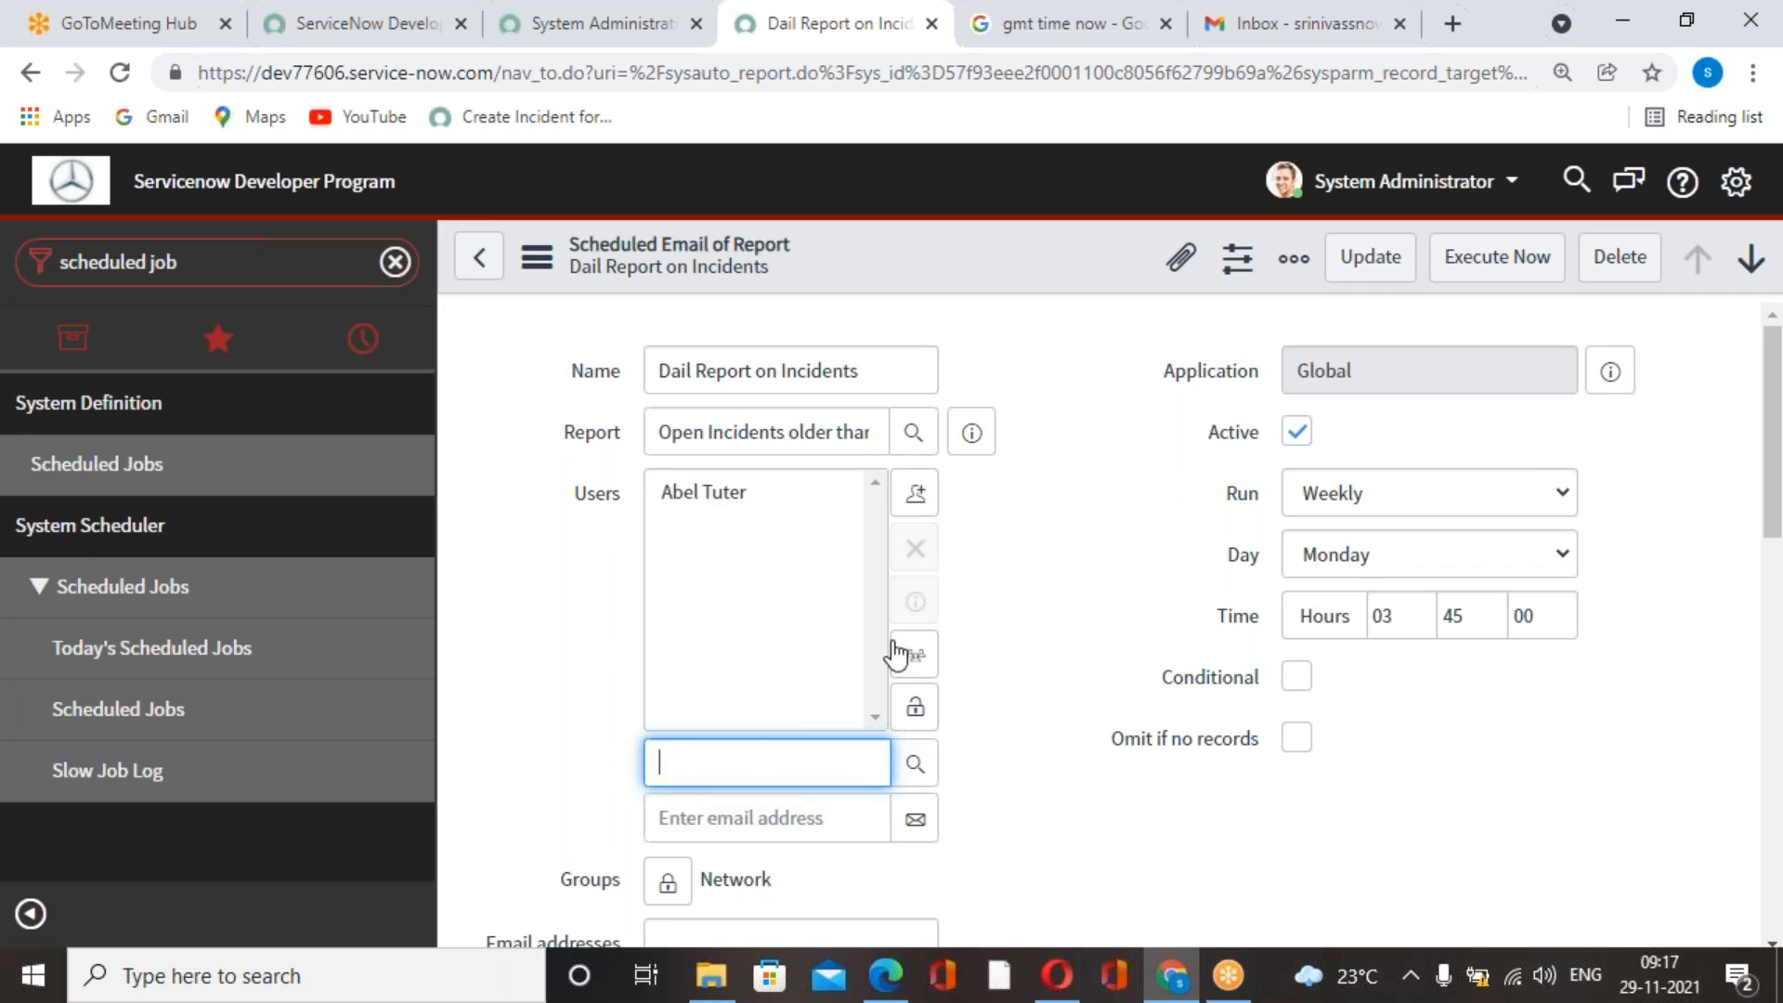
pyautogui.click(916, 767)
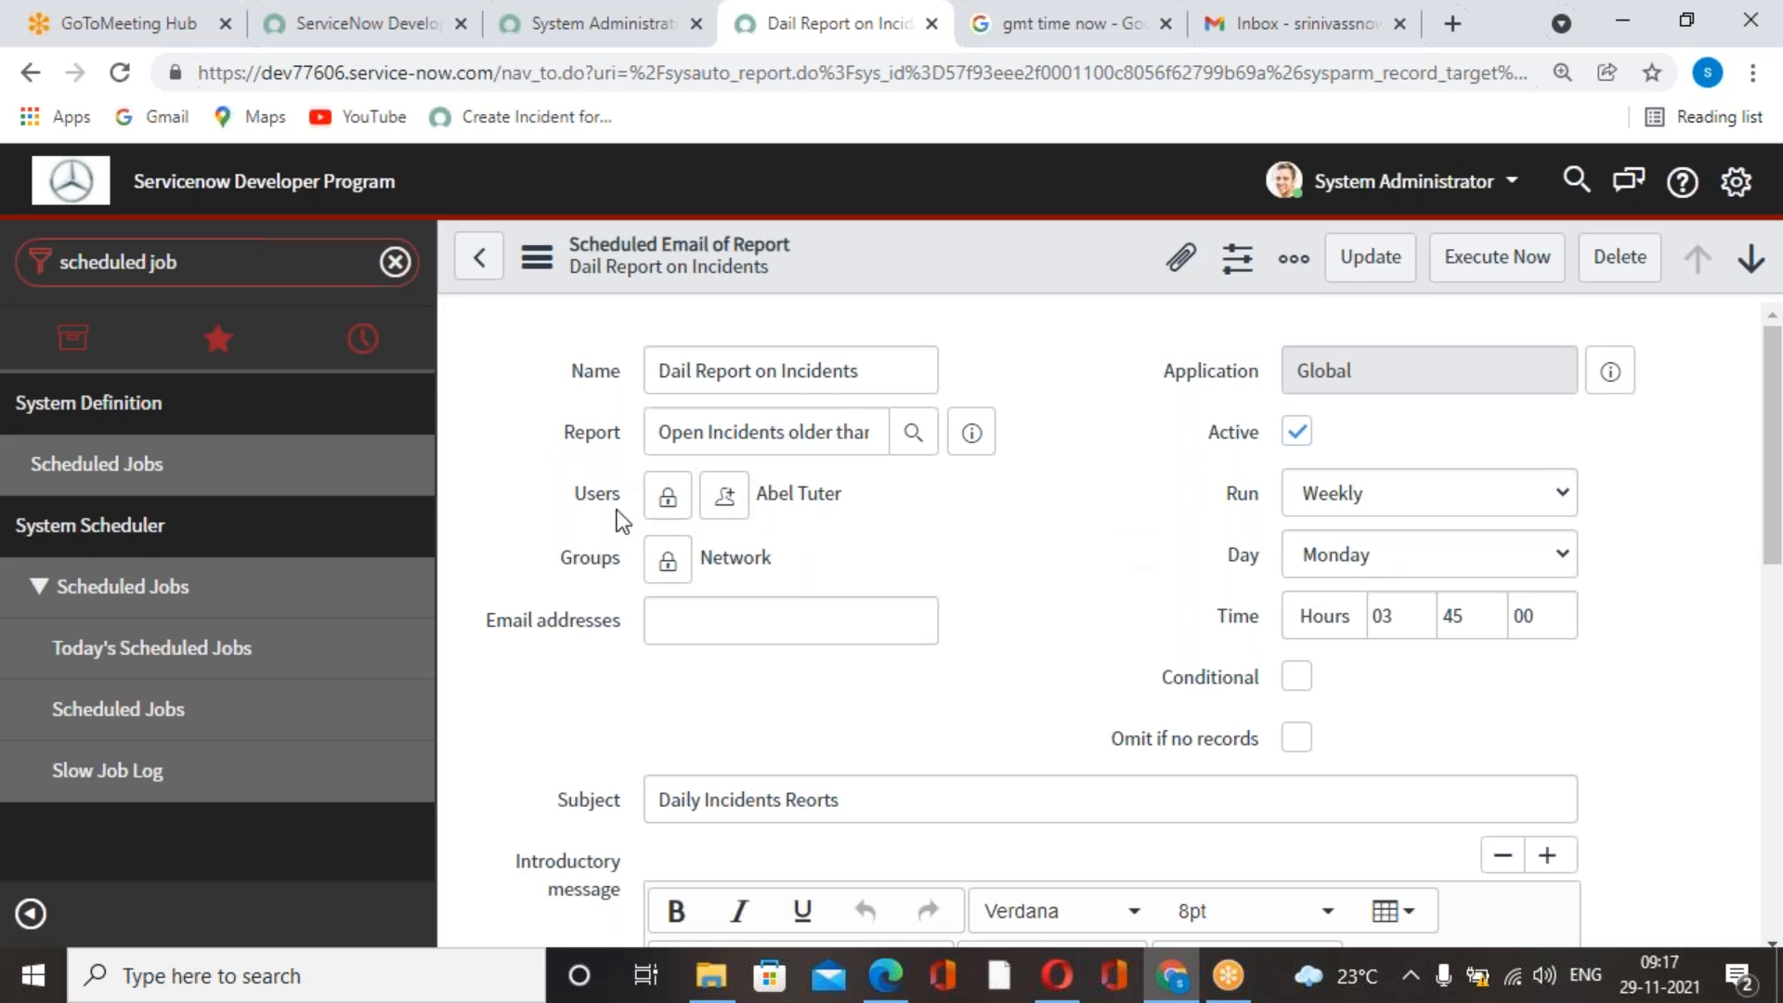
# Open the Users table list via sys_user.list, discarding the unsaved changes to the scheduled job.
pyautogui.tripleClick(302, 269)
pyautogui.write('sys')
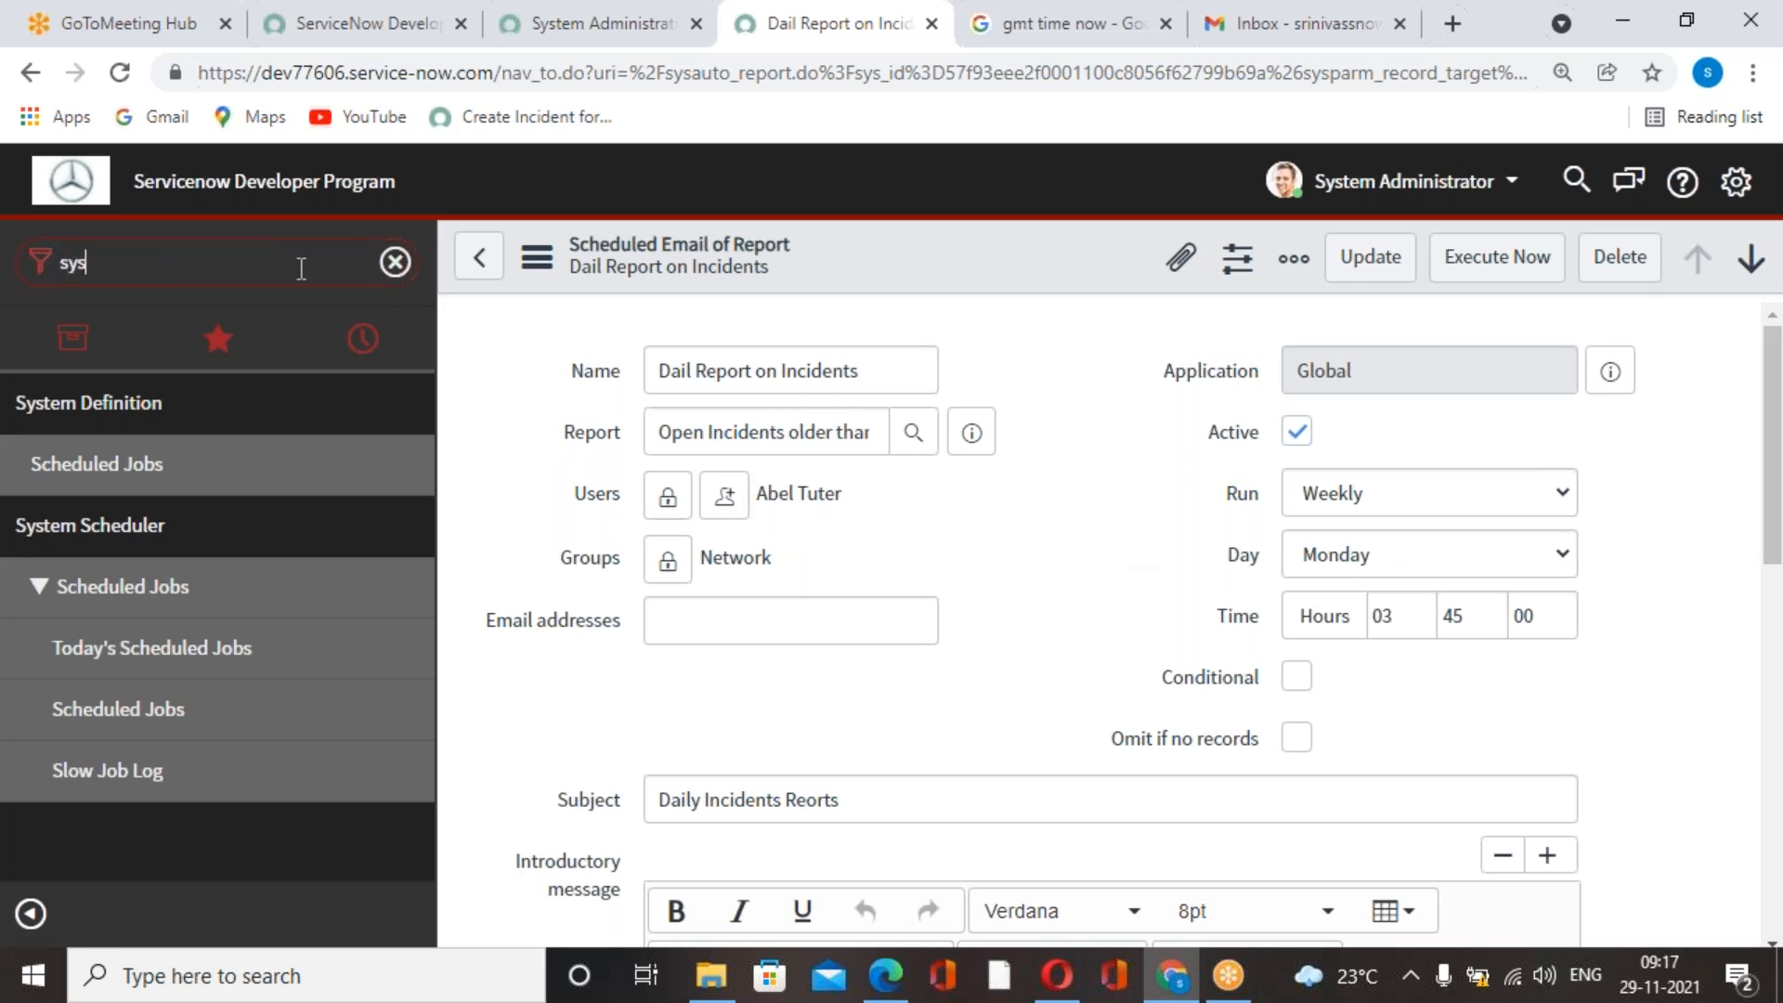
pyautogui.write('_user.lisy')
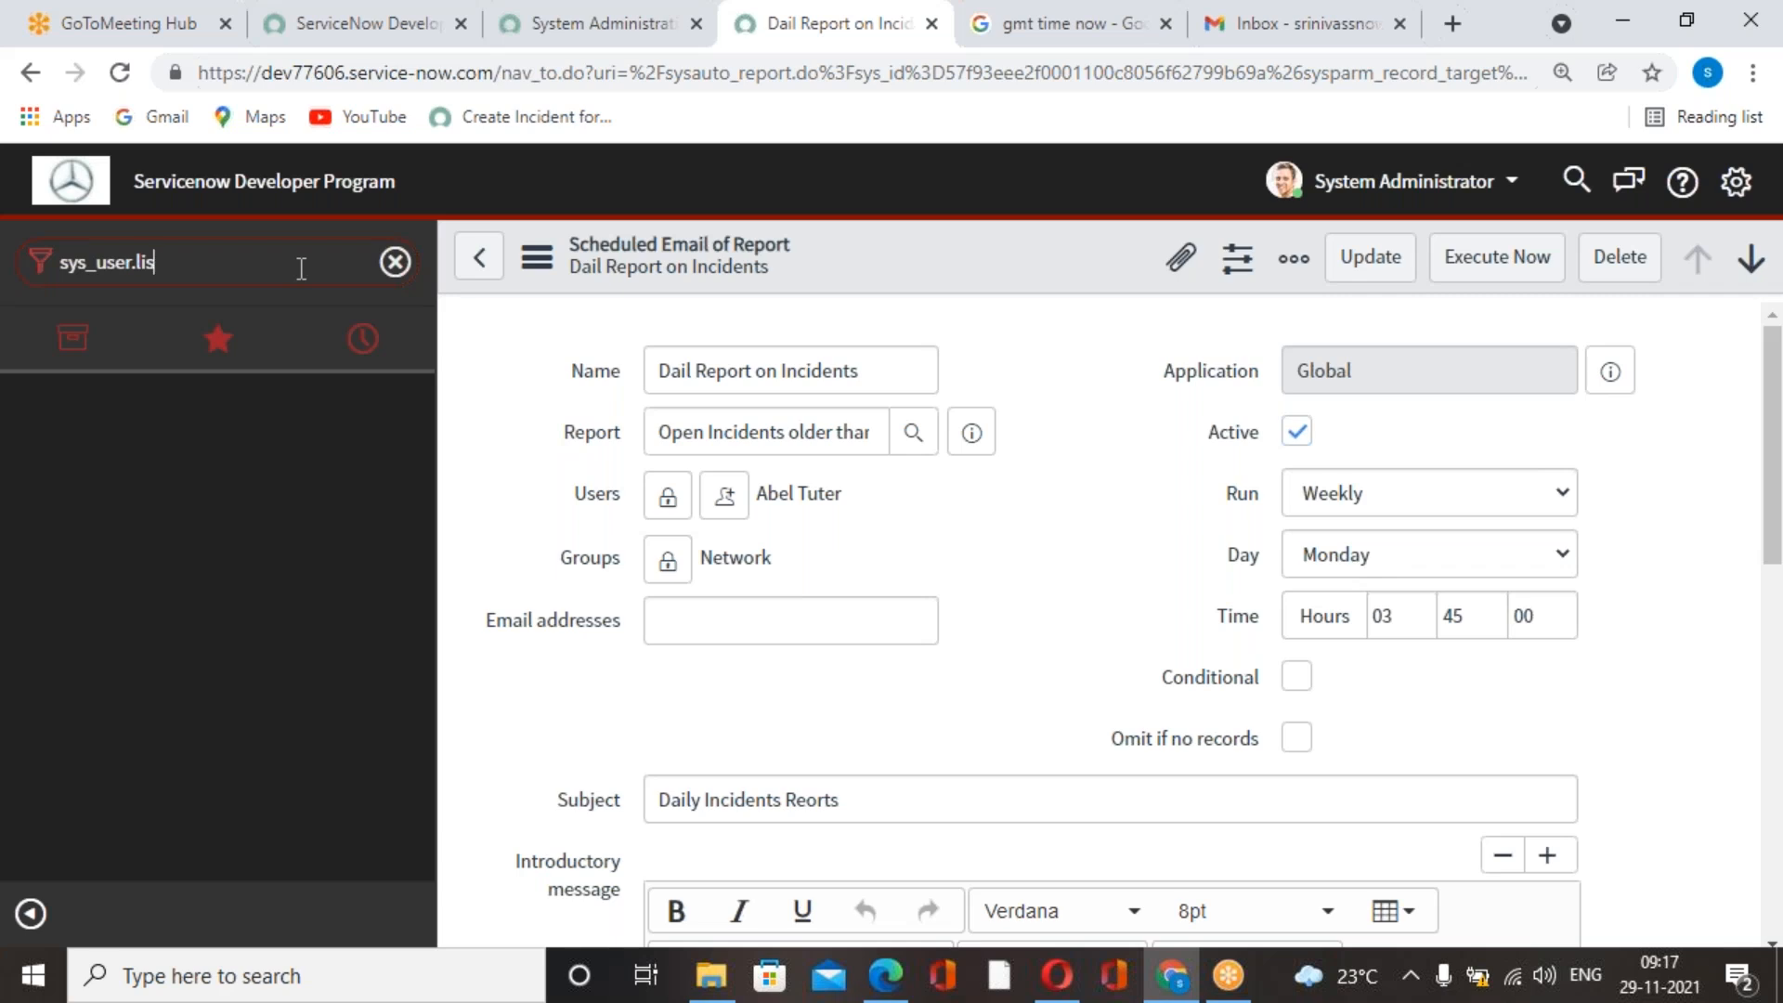
pyautogui.press('Return')
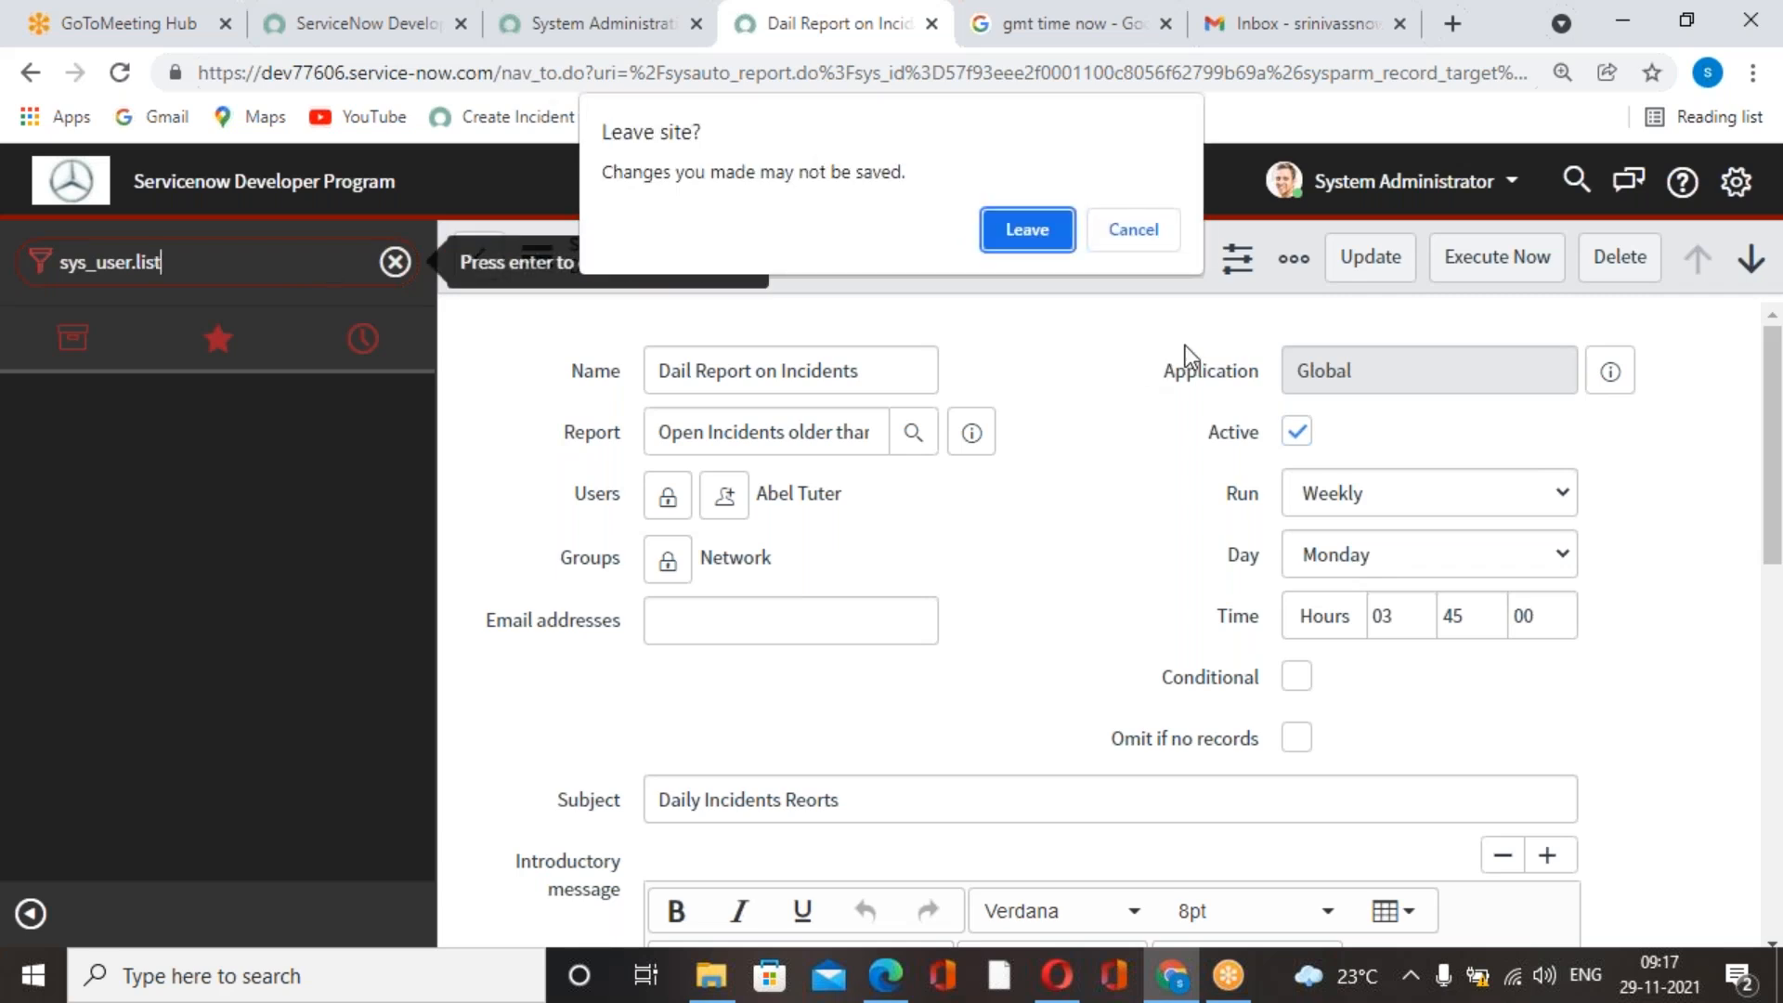
pyautogui.click(1027, 243)
pyautogui.click(1029, 270)
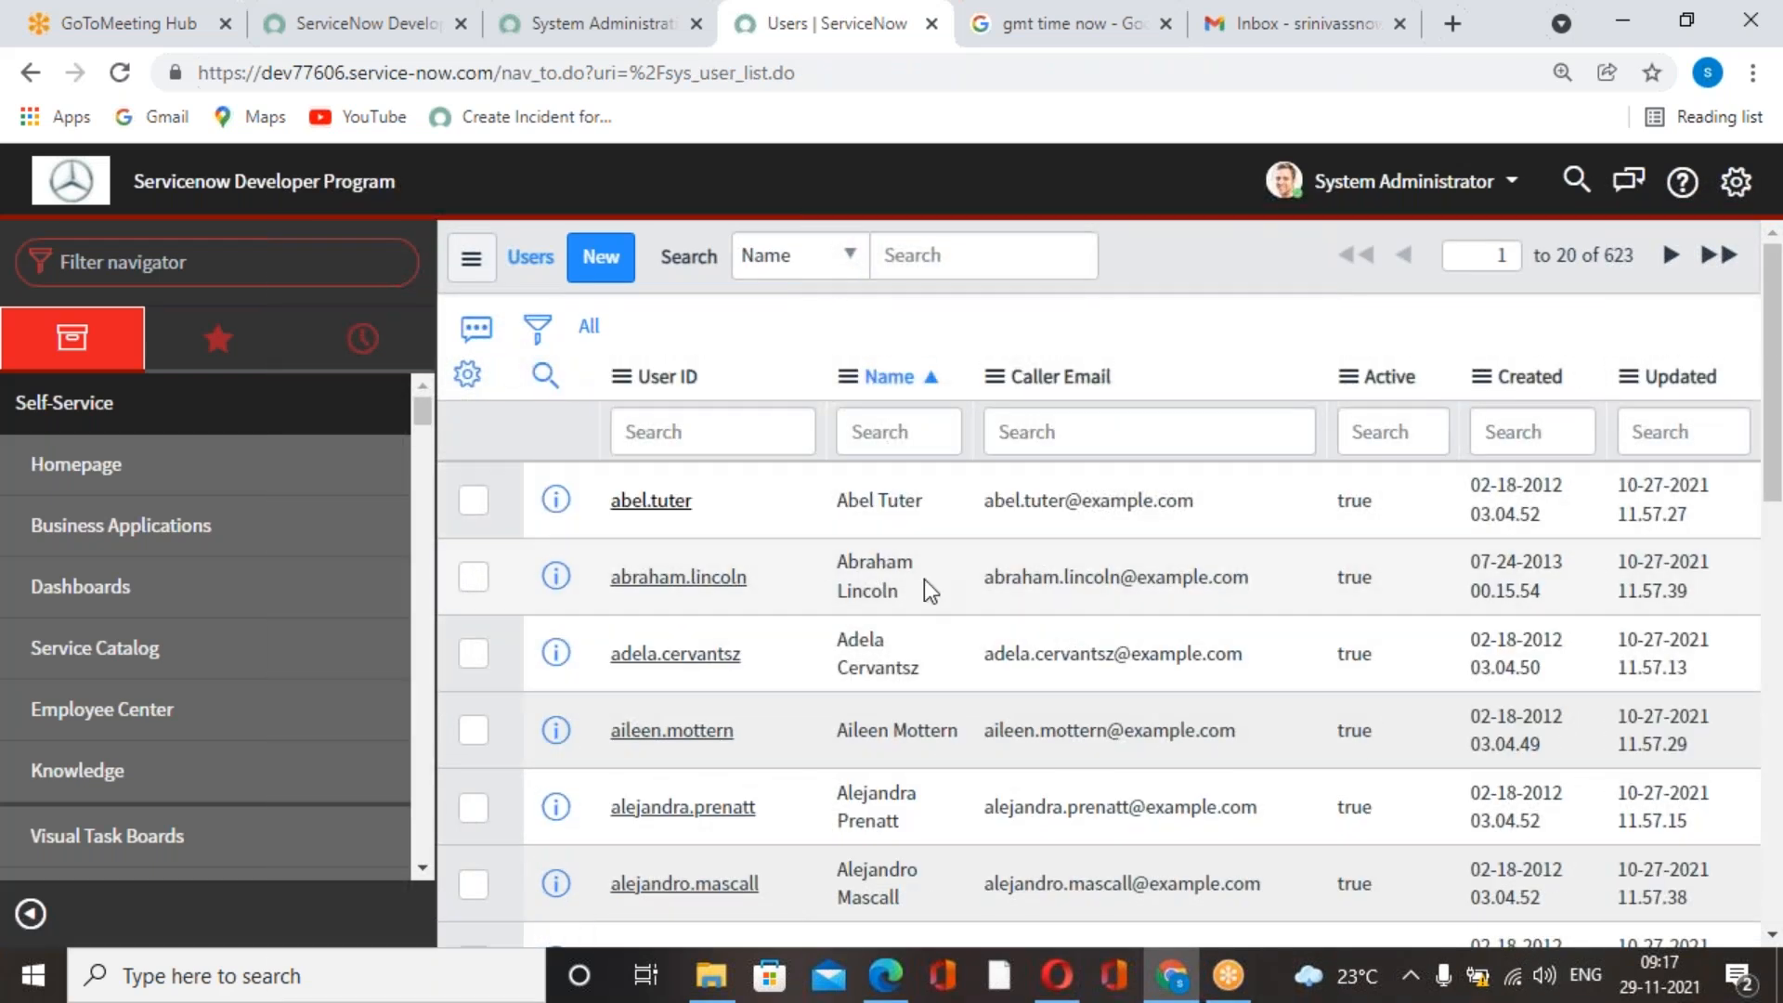
# Open the first user's record, examine the available time zone options without changing any, and return to the Users list.
pyautogui.click(651, 500)
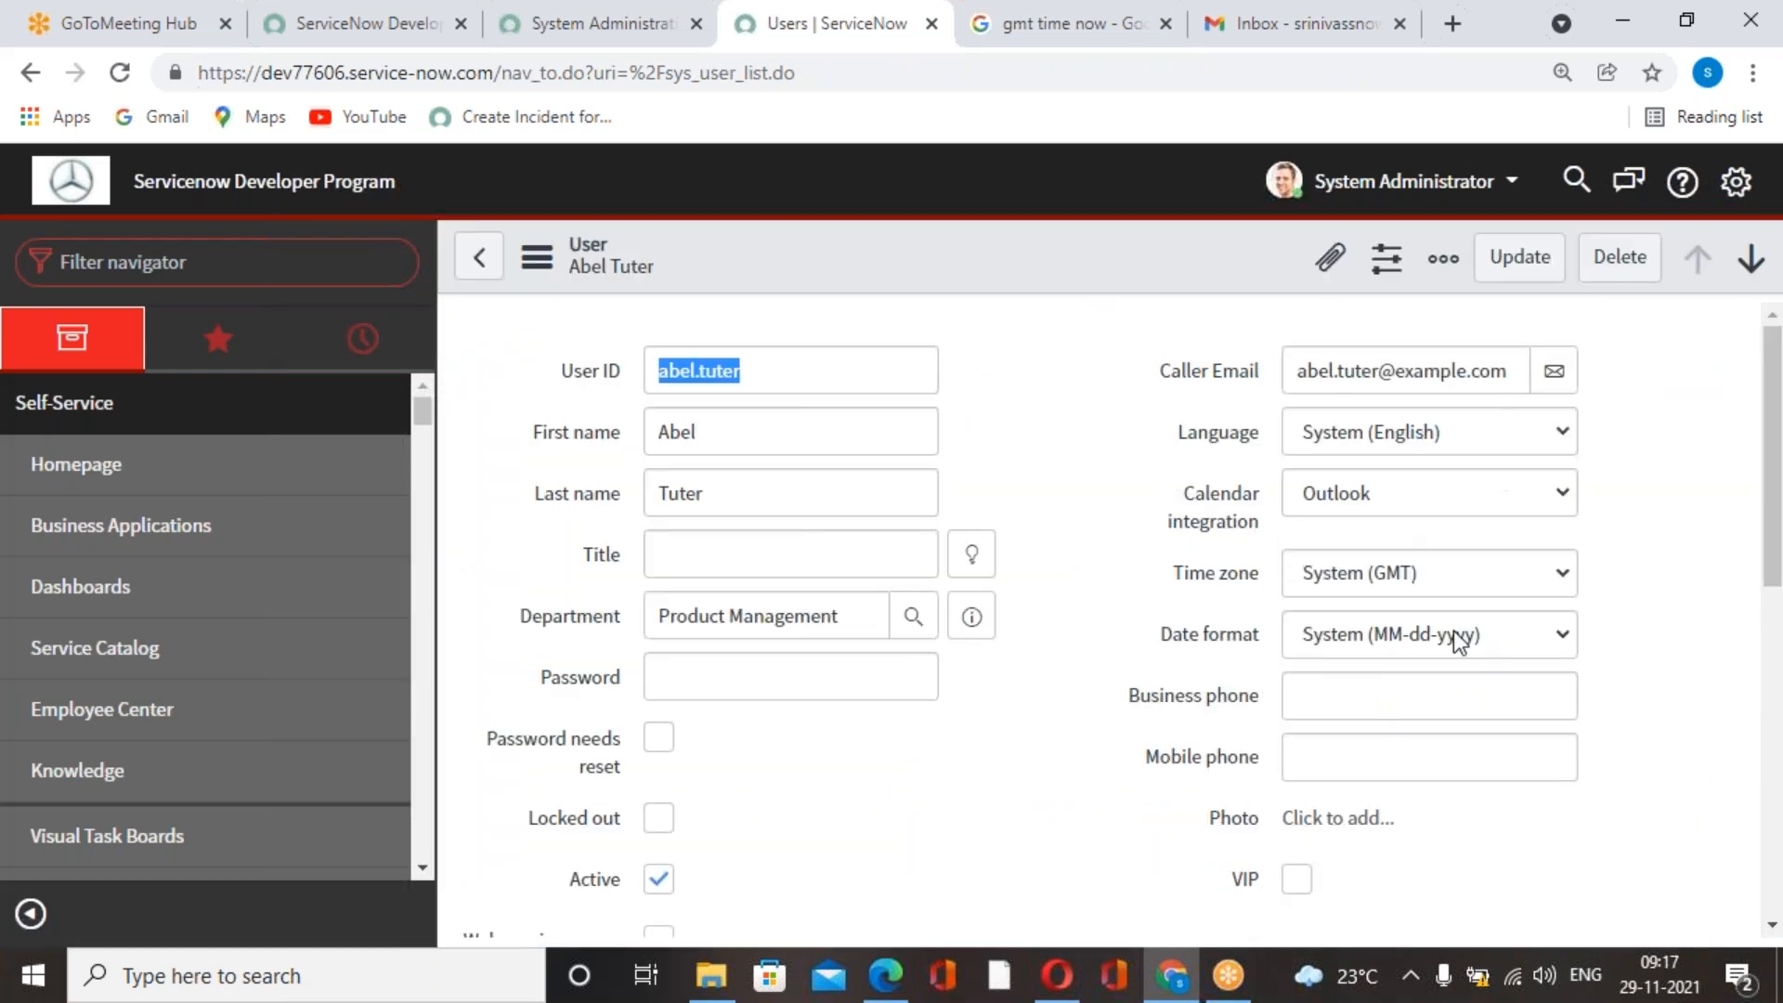
pyautogui.click(1562, 582)
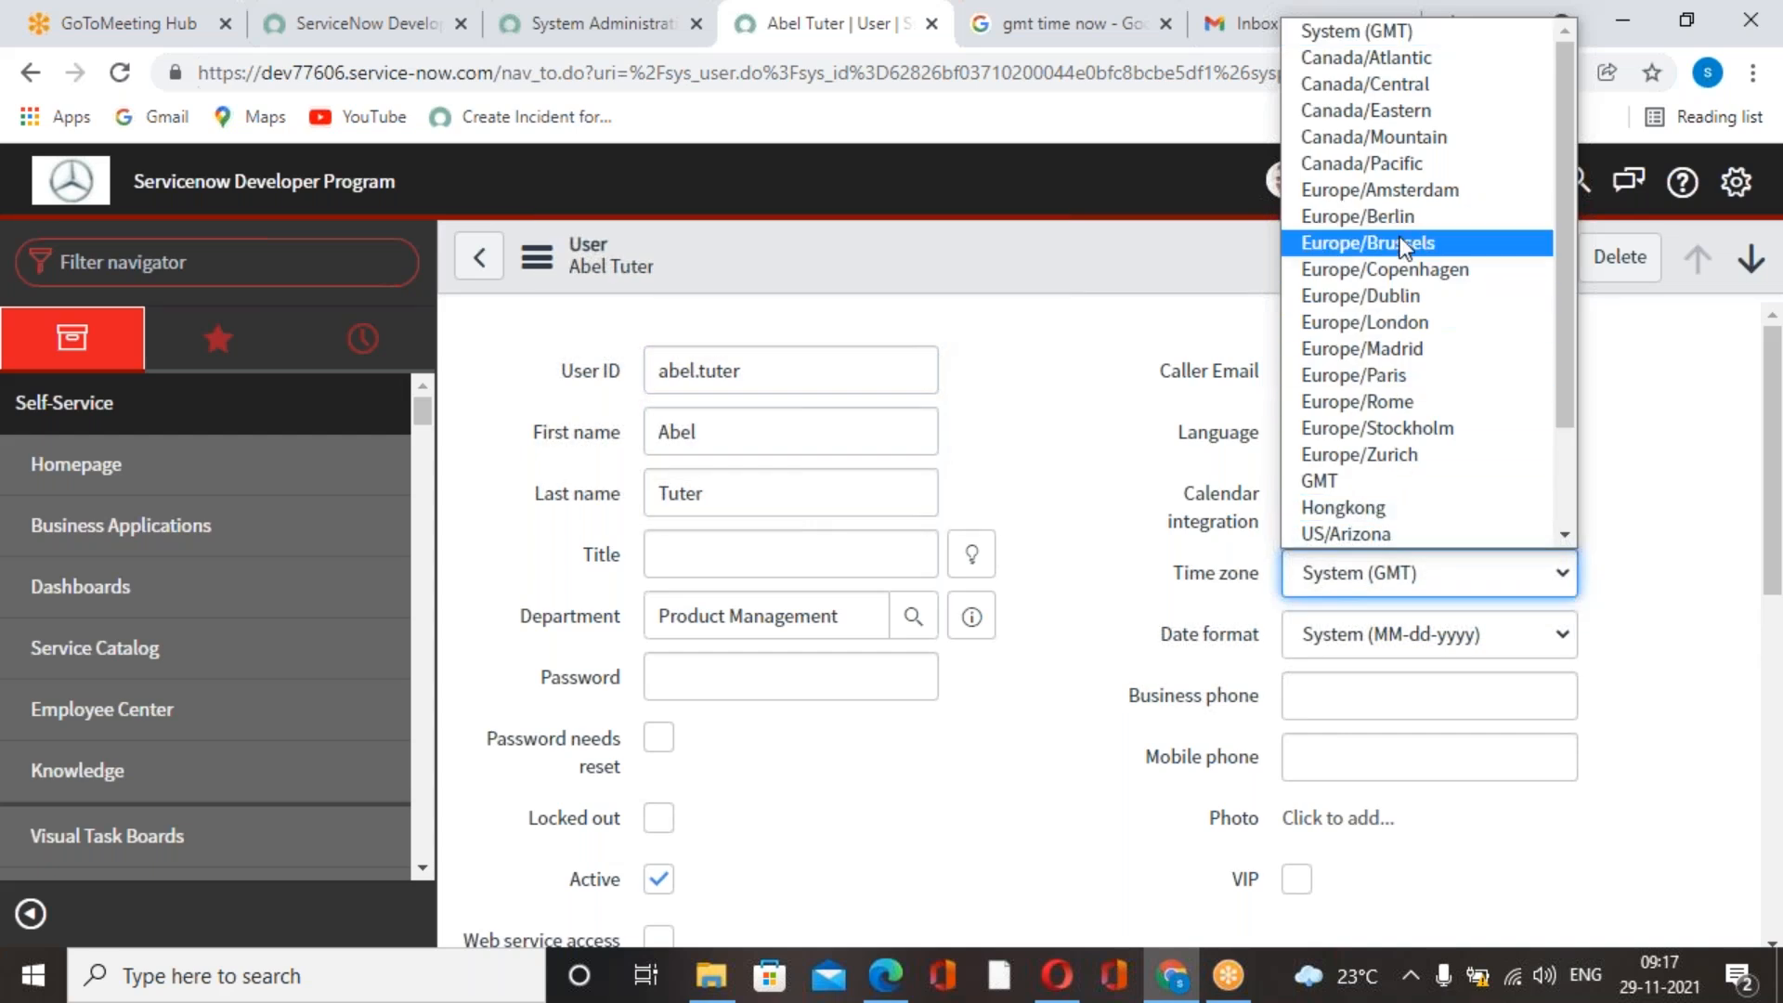
pyautogui.click(1648, 486)
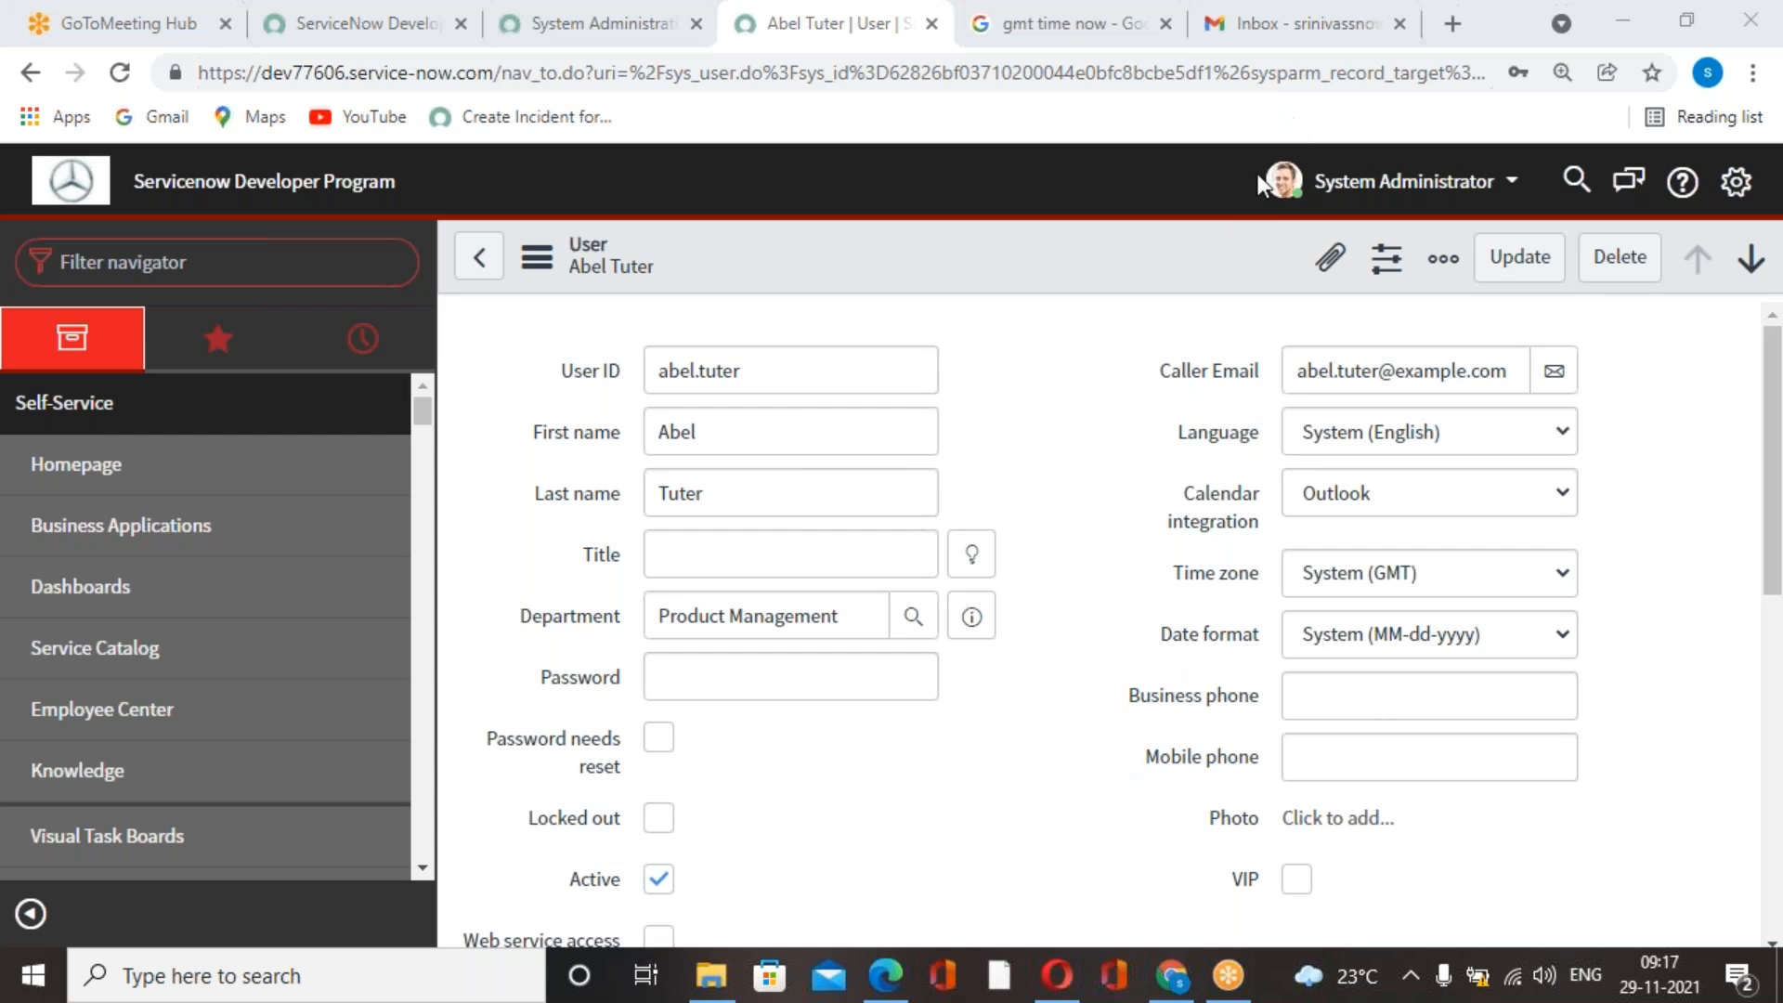
pyautogui.click(479, 258)
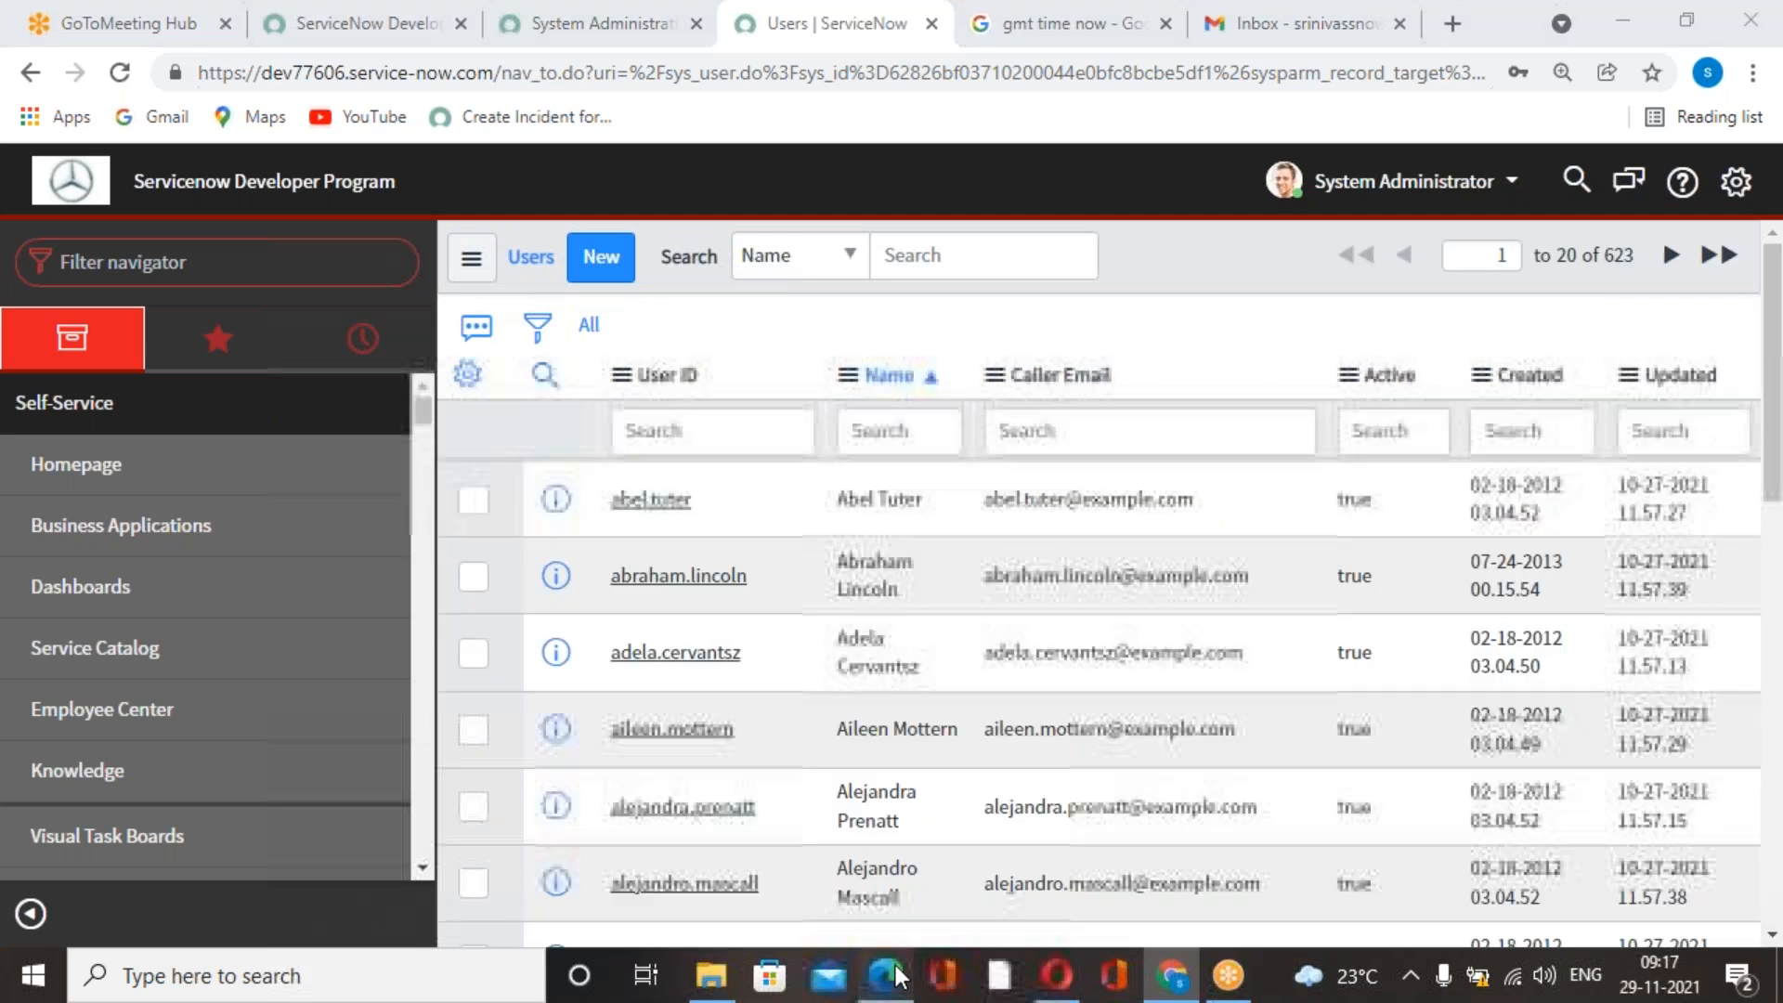
# Switch to the ServiceNow development PDF in Edge and examine the "Create a new scheduled Job" exercise on closing resolved incidents.
pyautogui.click(885, 976)
pyautogui.scroll(-1, 1040, 615)
pyautogui.scroll(-10, 1040, 615)
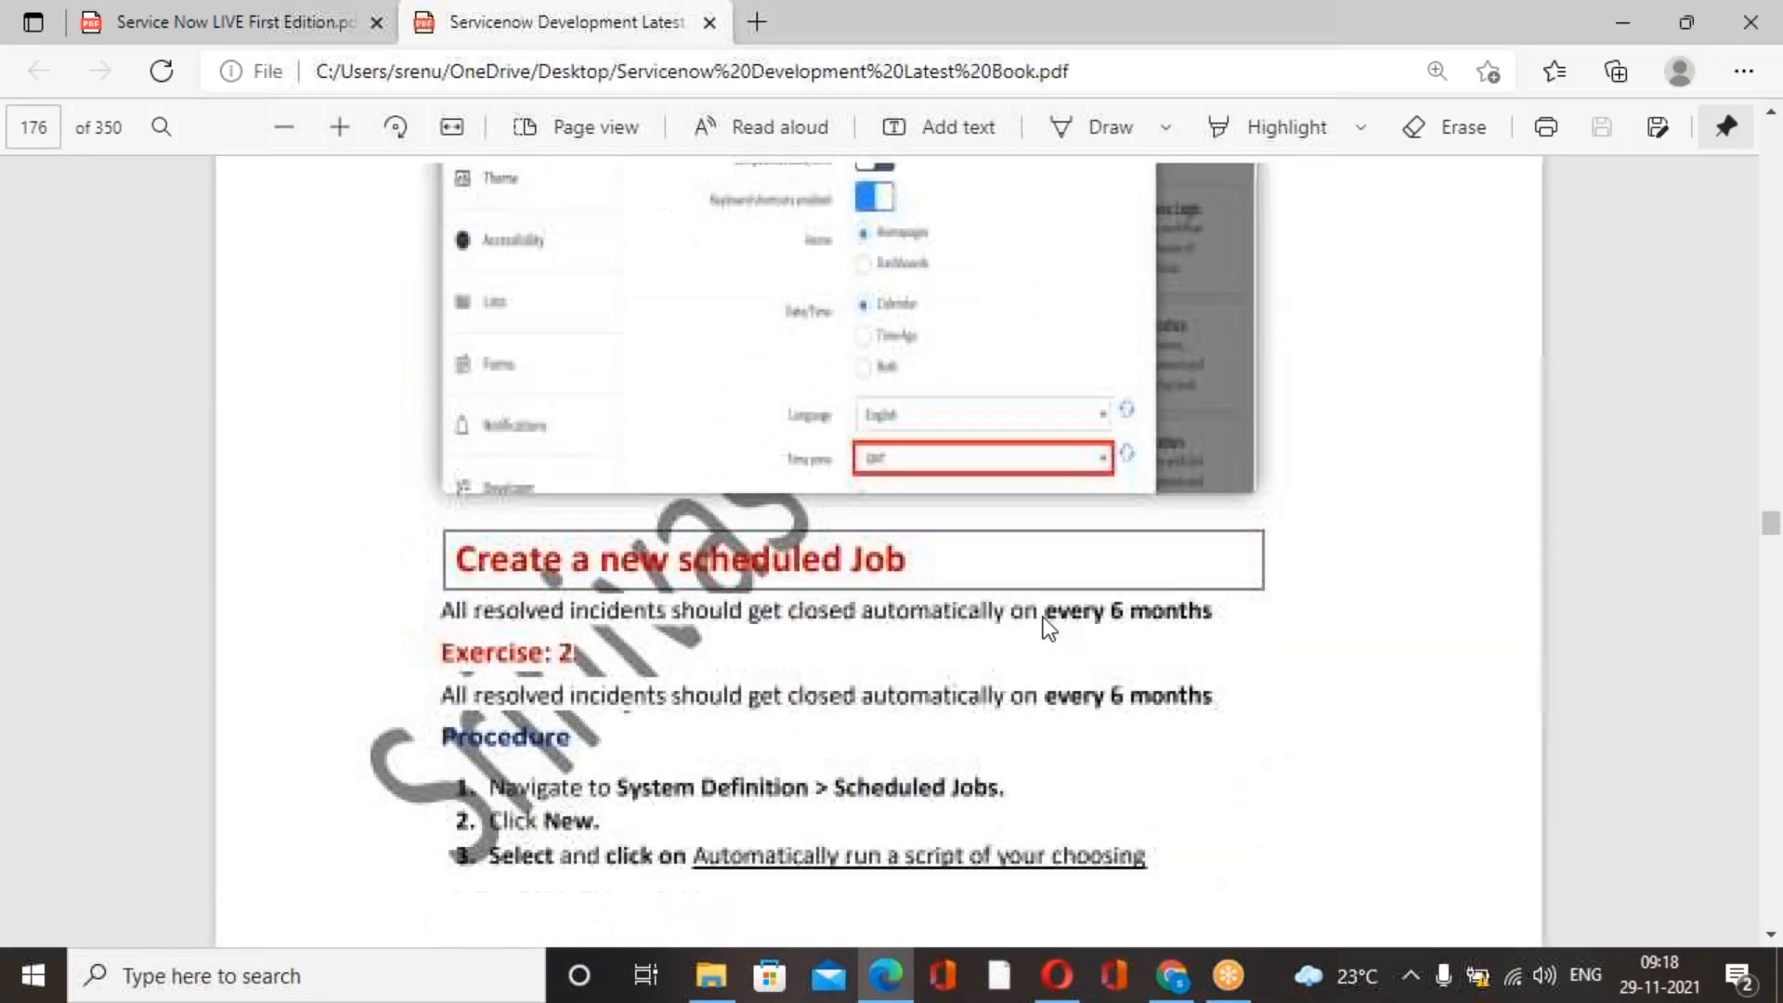
pyautogui.scroll(-7, 1051, 613)
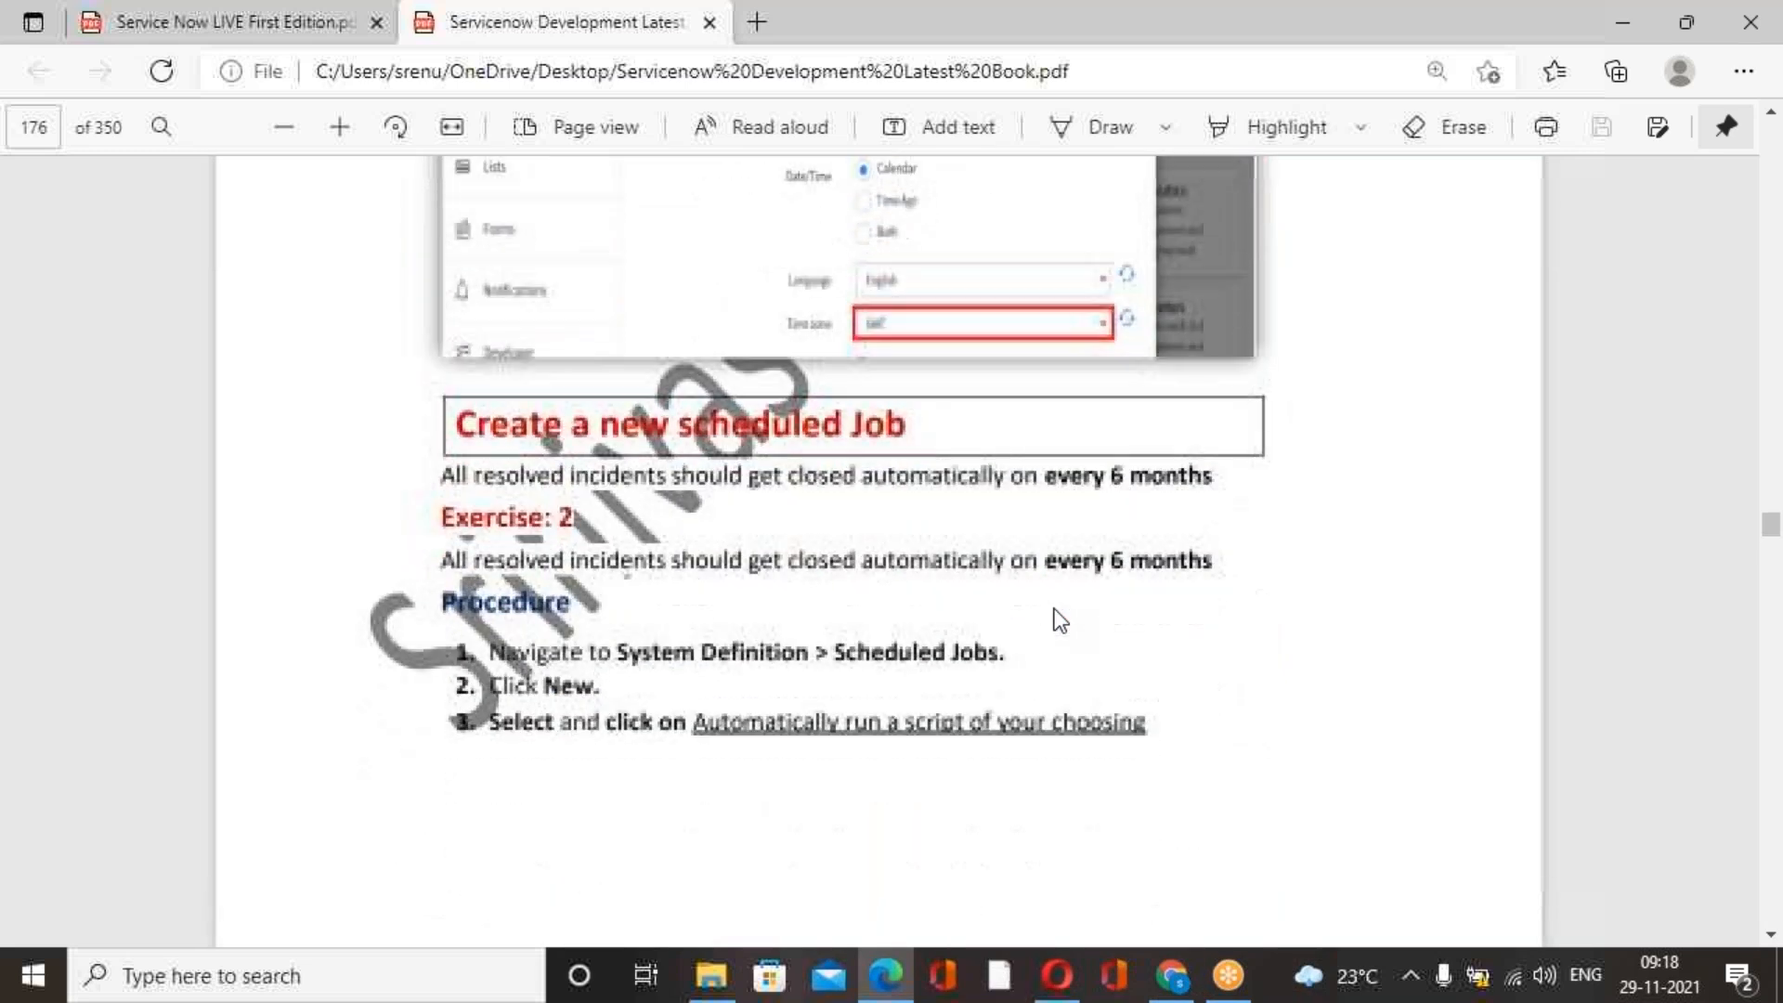
pyautogui.scroll(-1, 1055, 616)
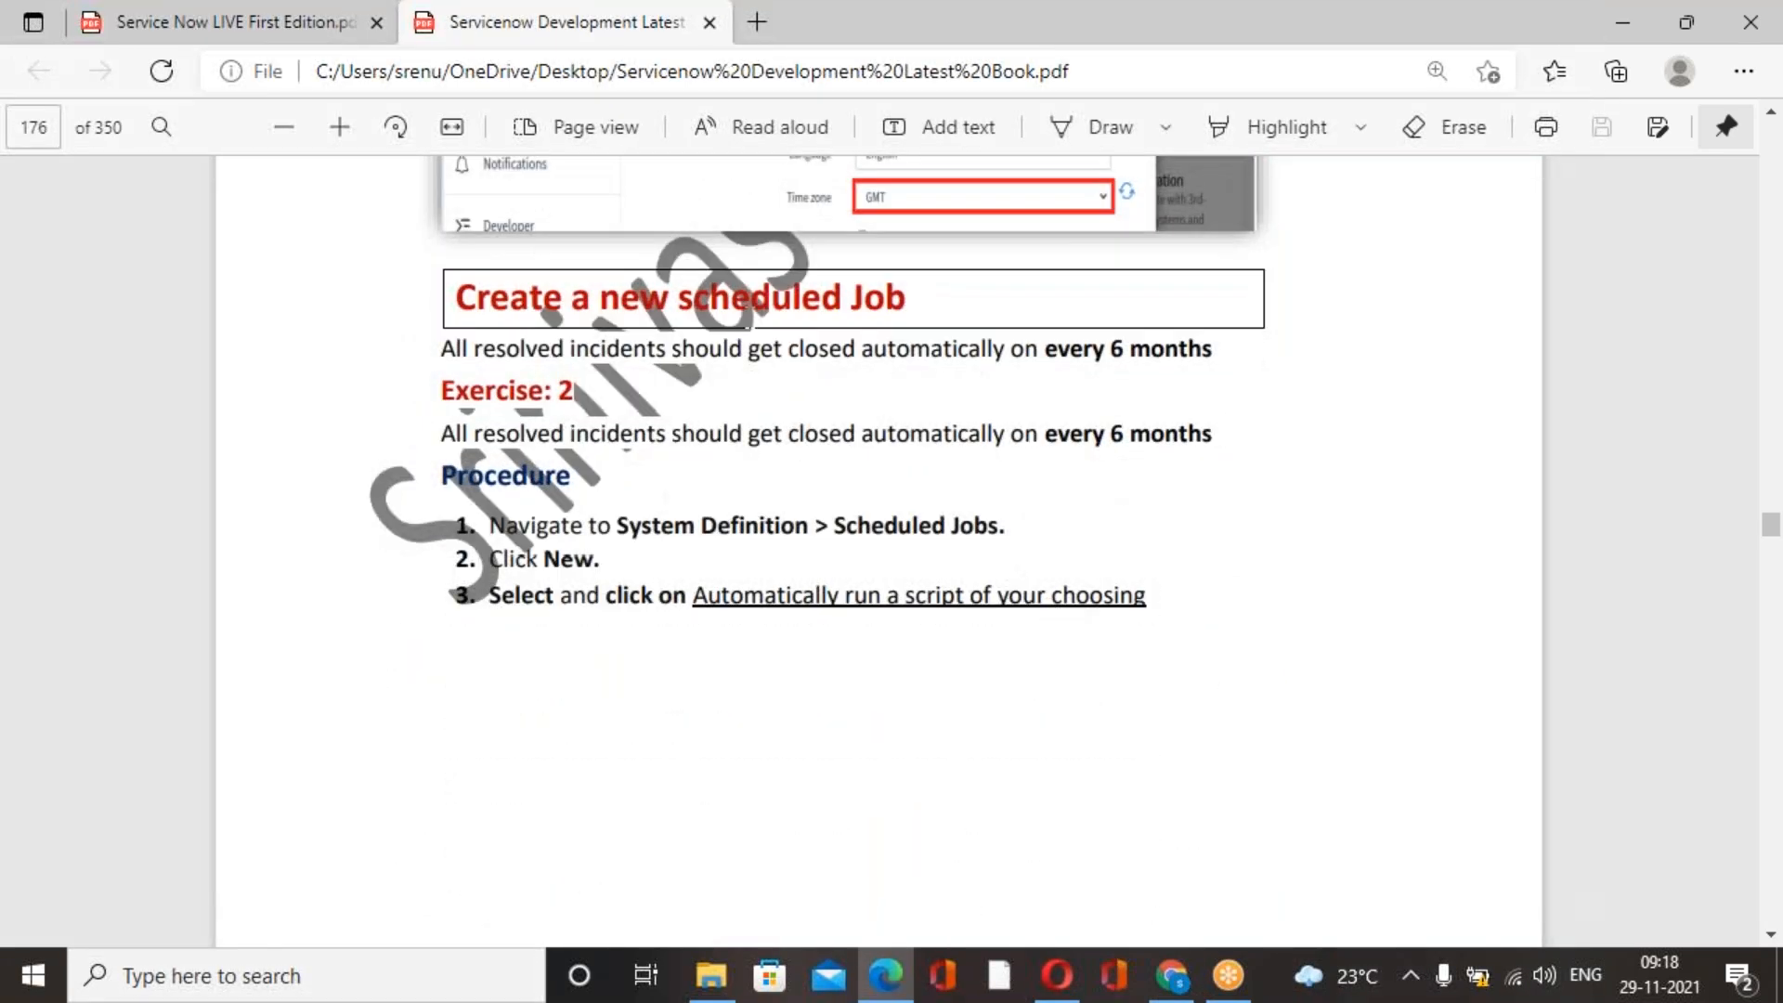
pyautogui.moveTo(441, 350); pyautogui.dragTo(1217, 357)
pyautogui.click(1362, 410)
# Switch back to ServiceNow in Chrome and open the list of all incidents using the navigator filter "incident".
pyautogui.click(1172, 976)
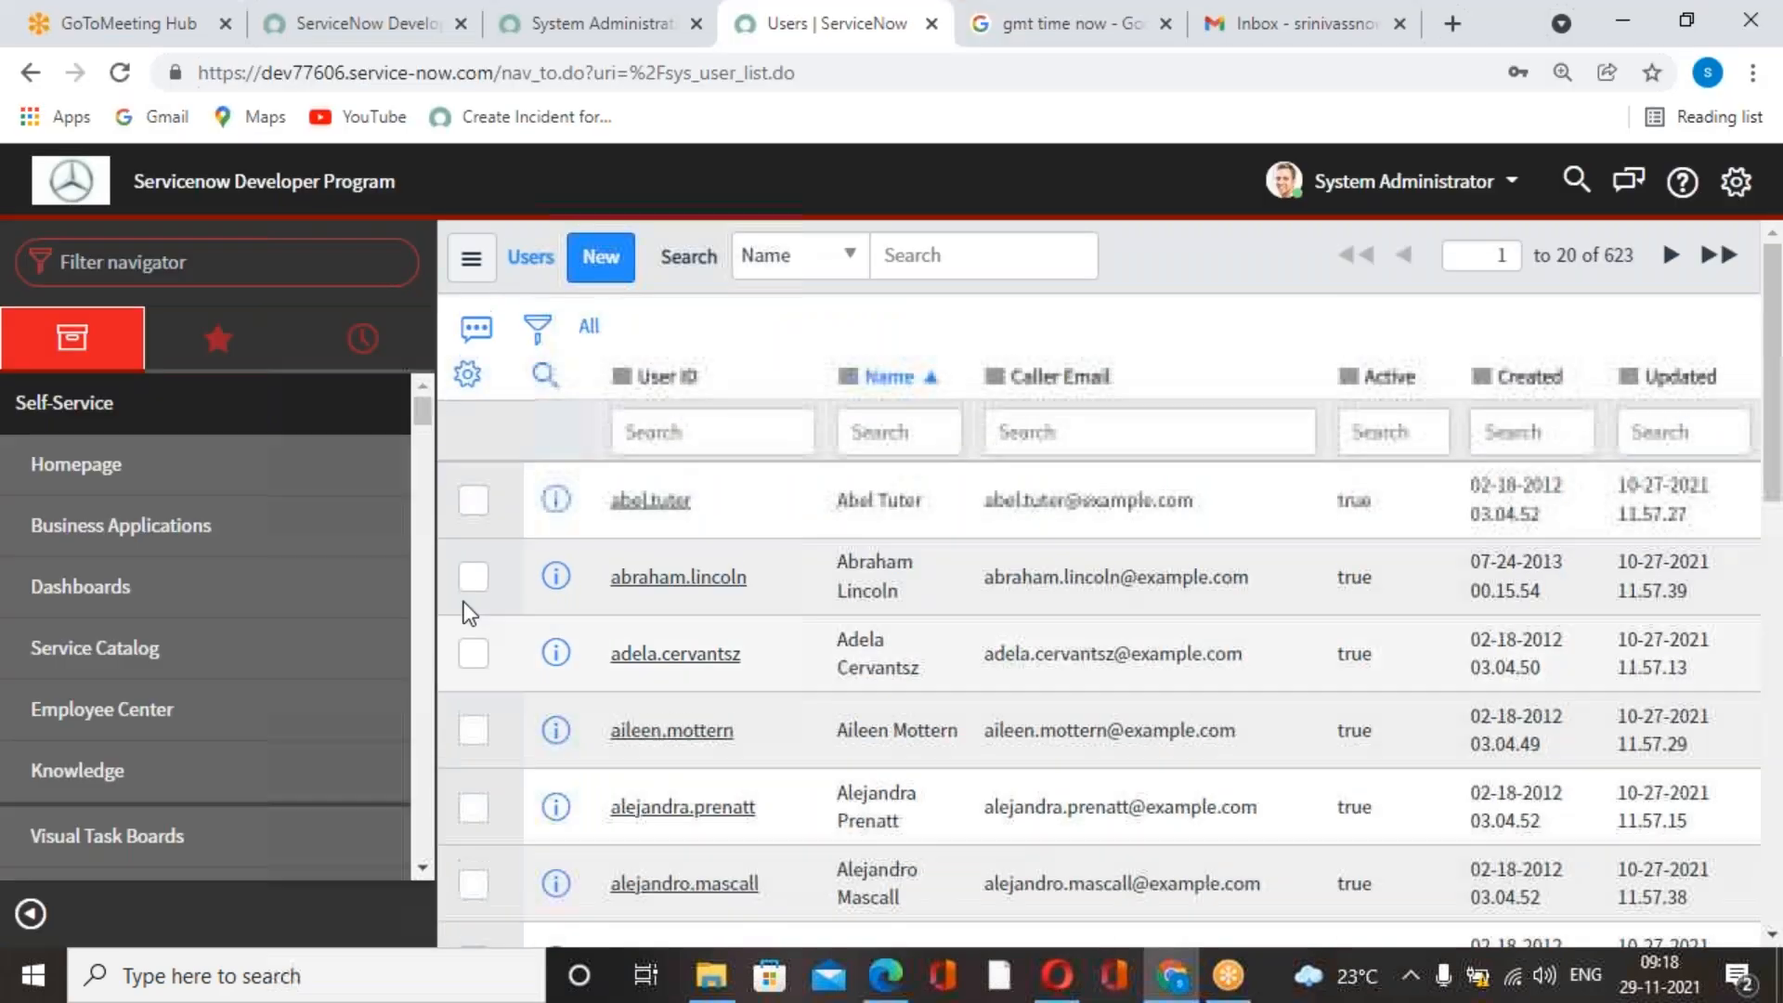
pyautogui.click(244, 260)
pyautogui.write('incid')
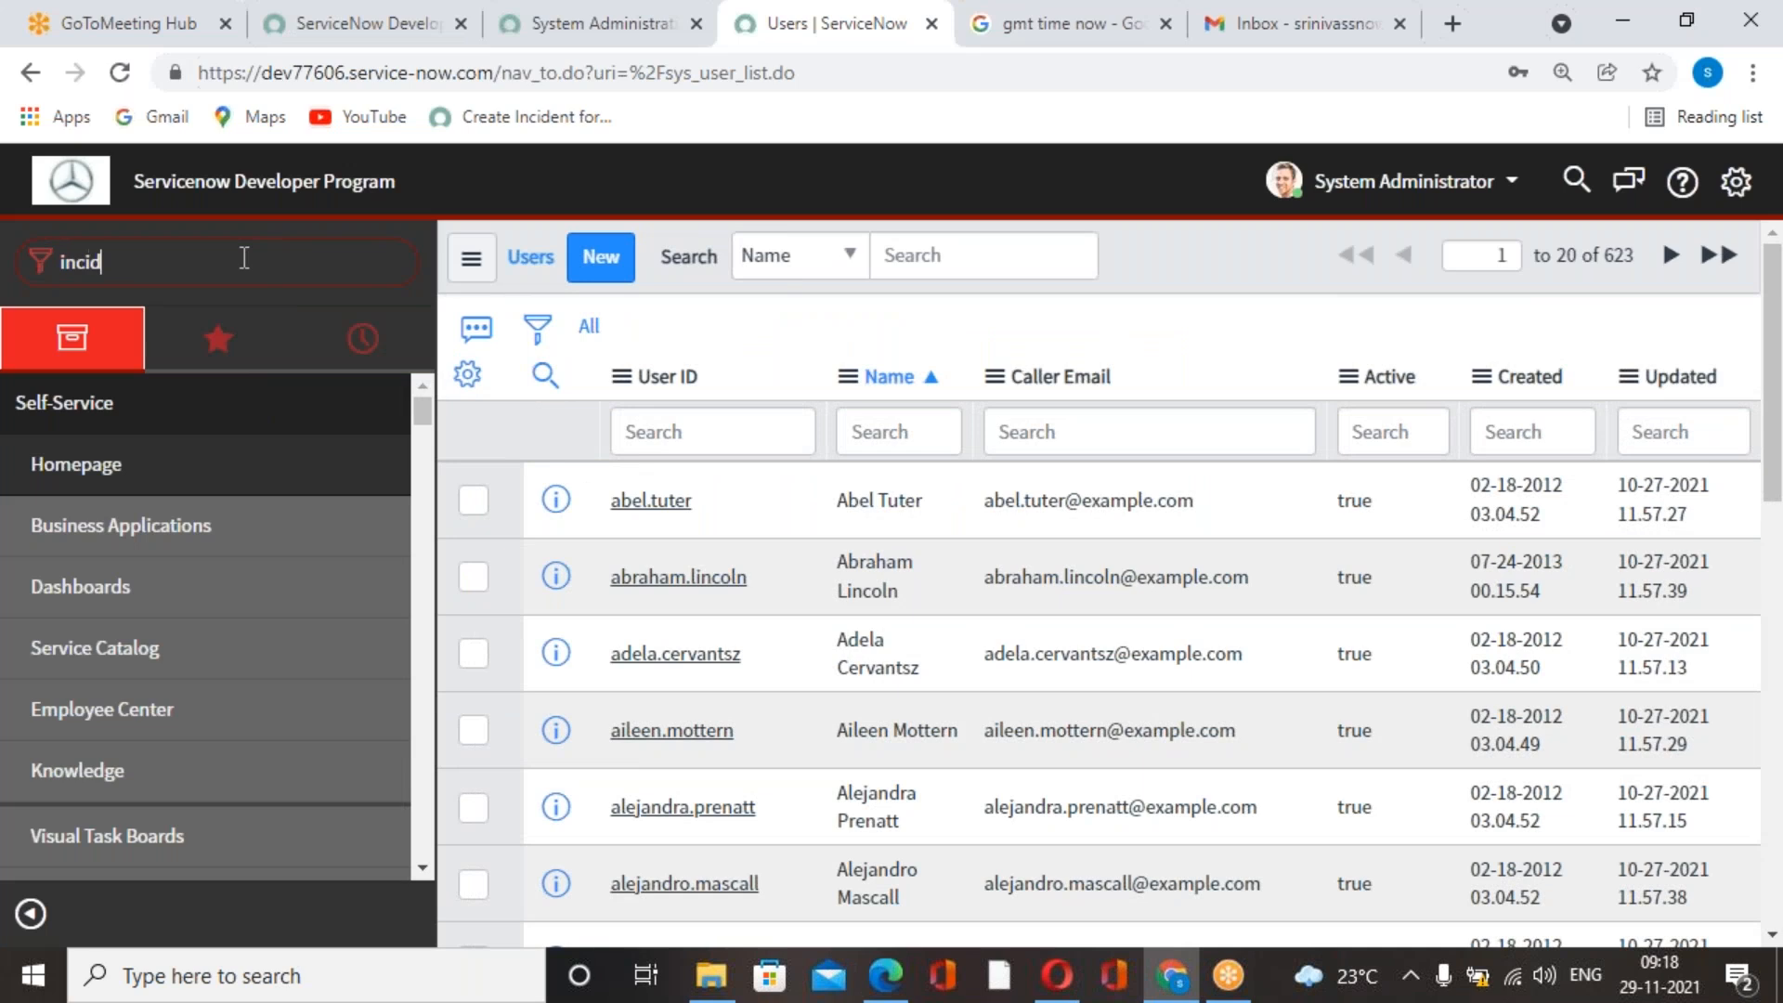
pyautogui.write('ent')
pyautogui.scroll(-3, 59, 688)
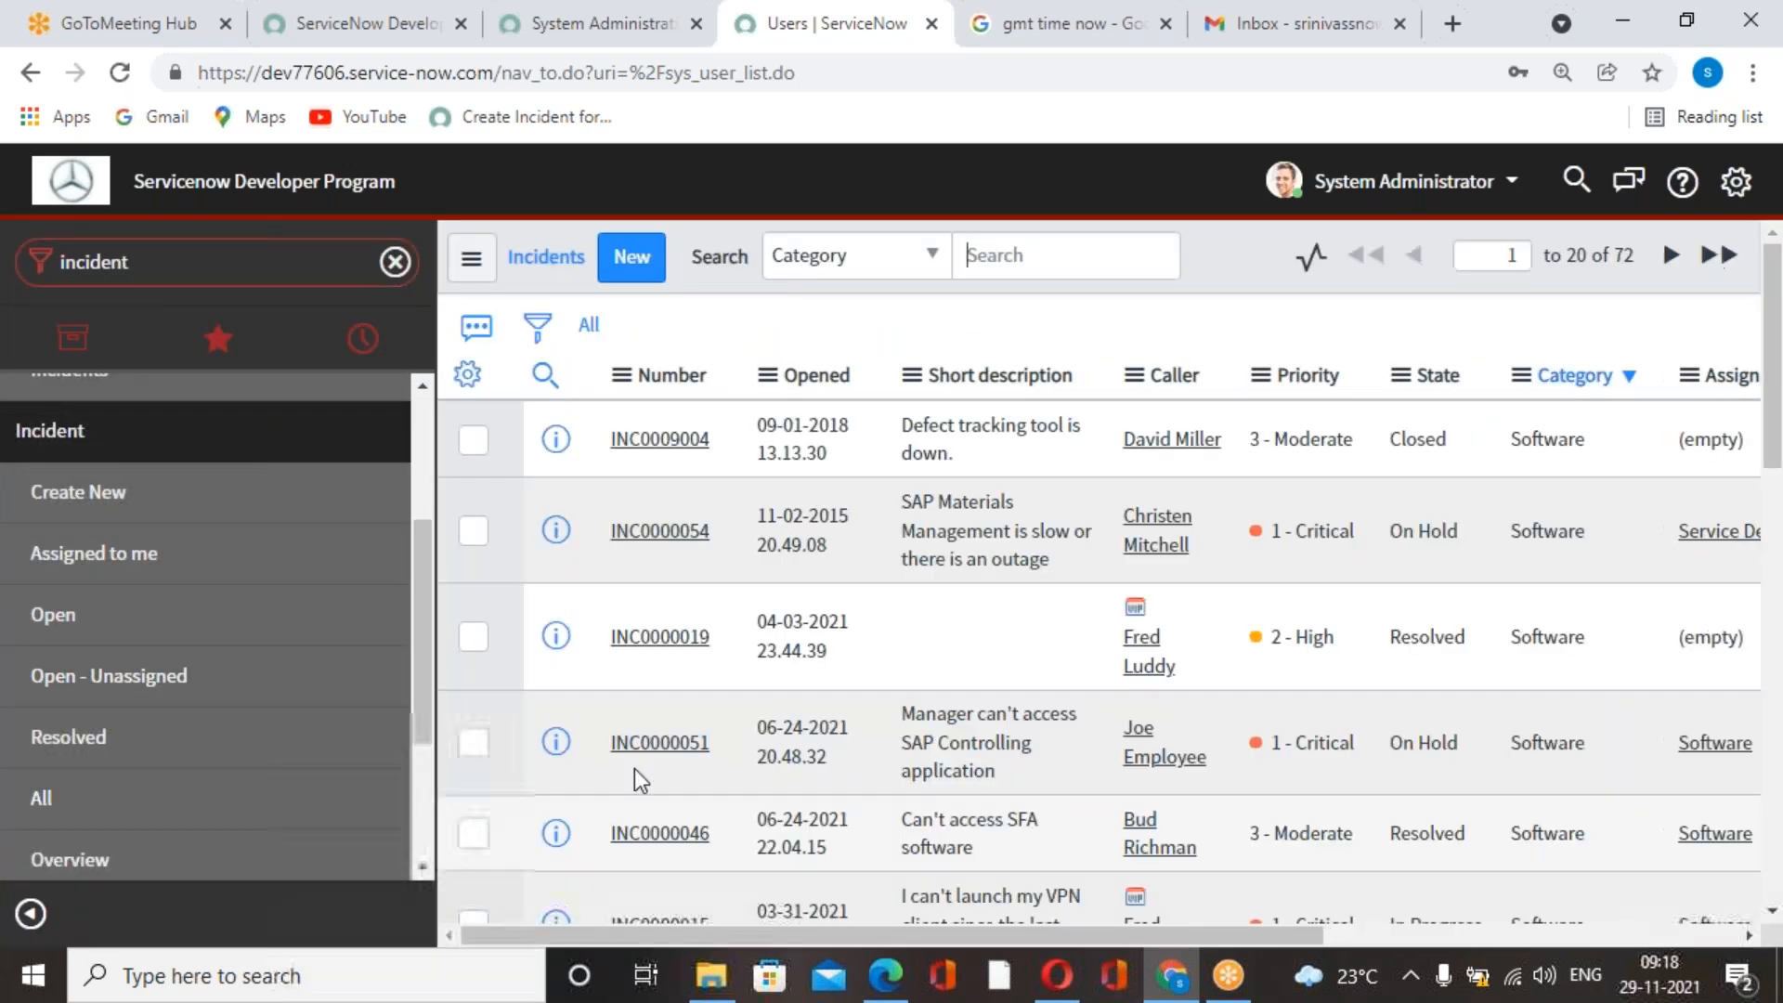
# Filter the incident list to records with Resolved on Last 6 months and look over the filtered list.
pyautogui.click(537, 327)
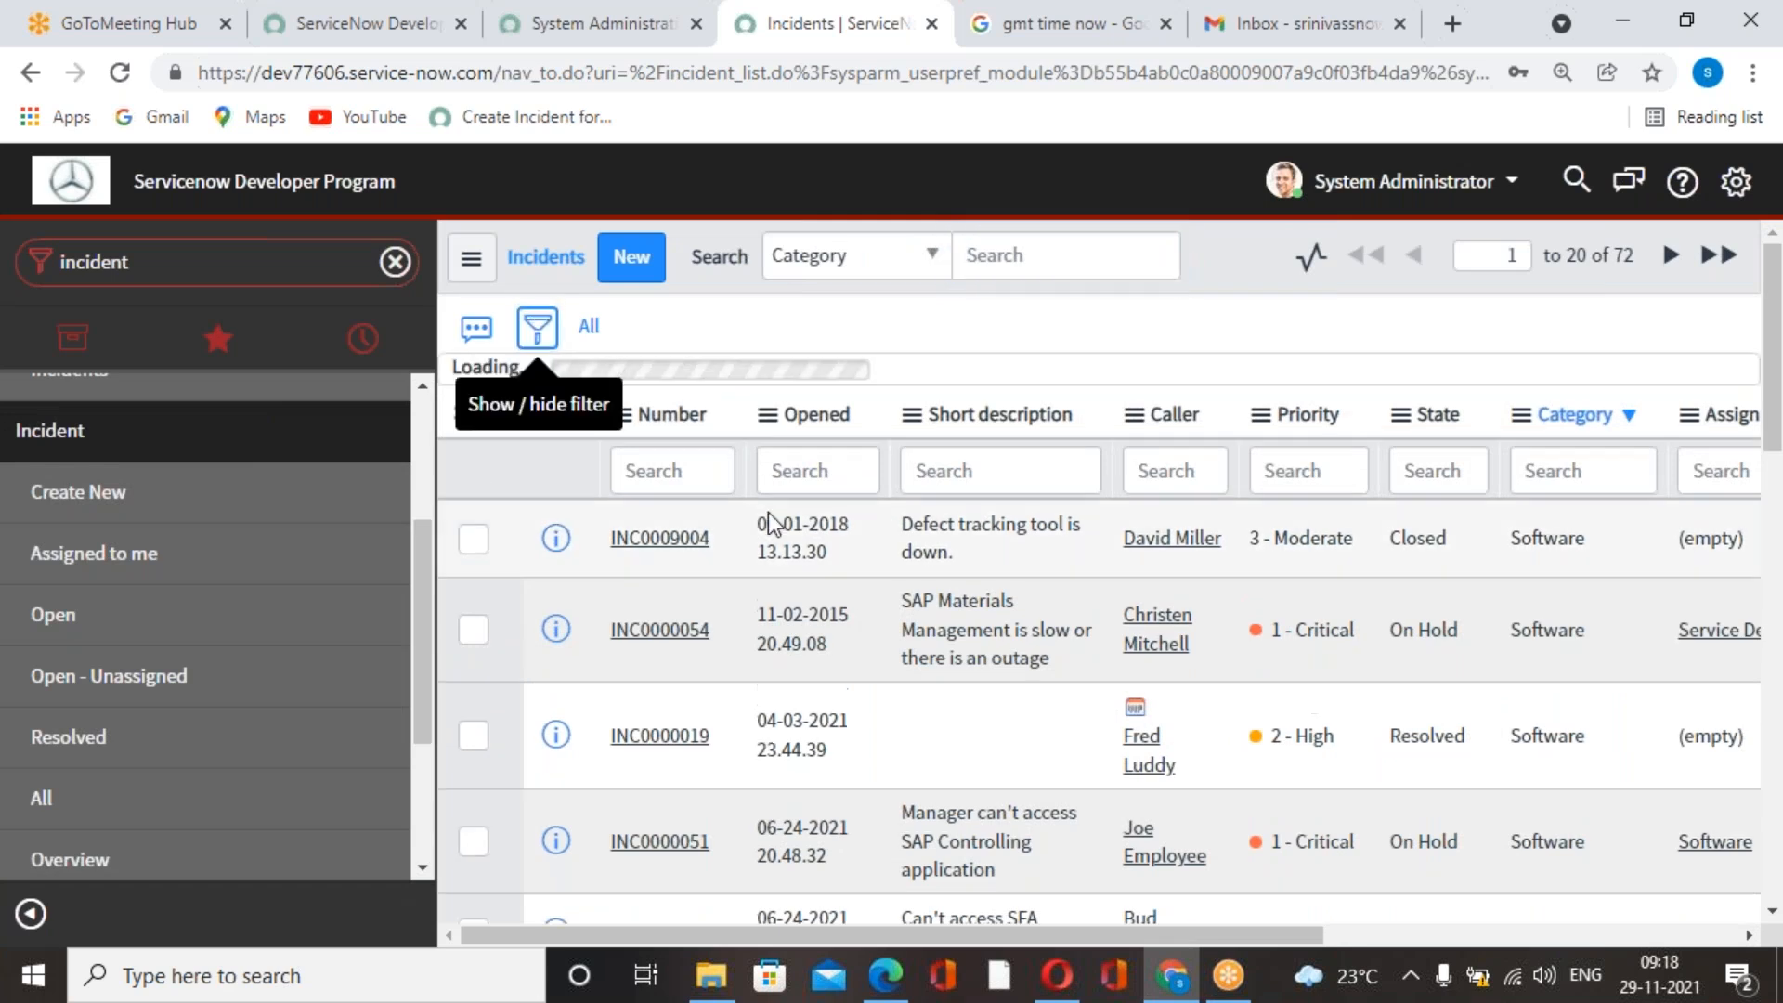
pyautogui.click(731, 469)
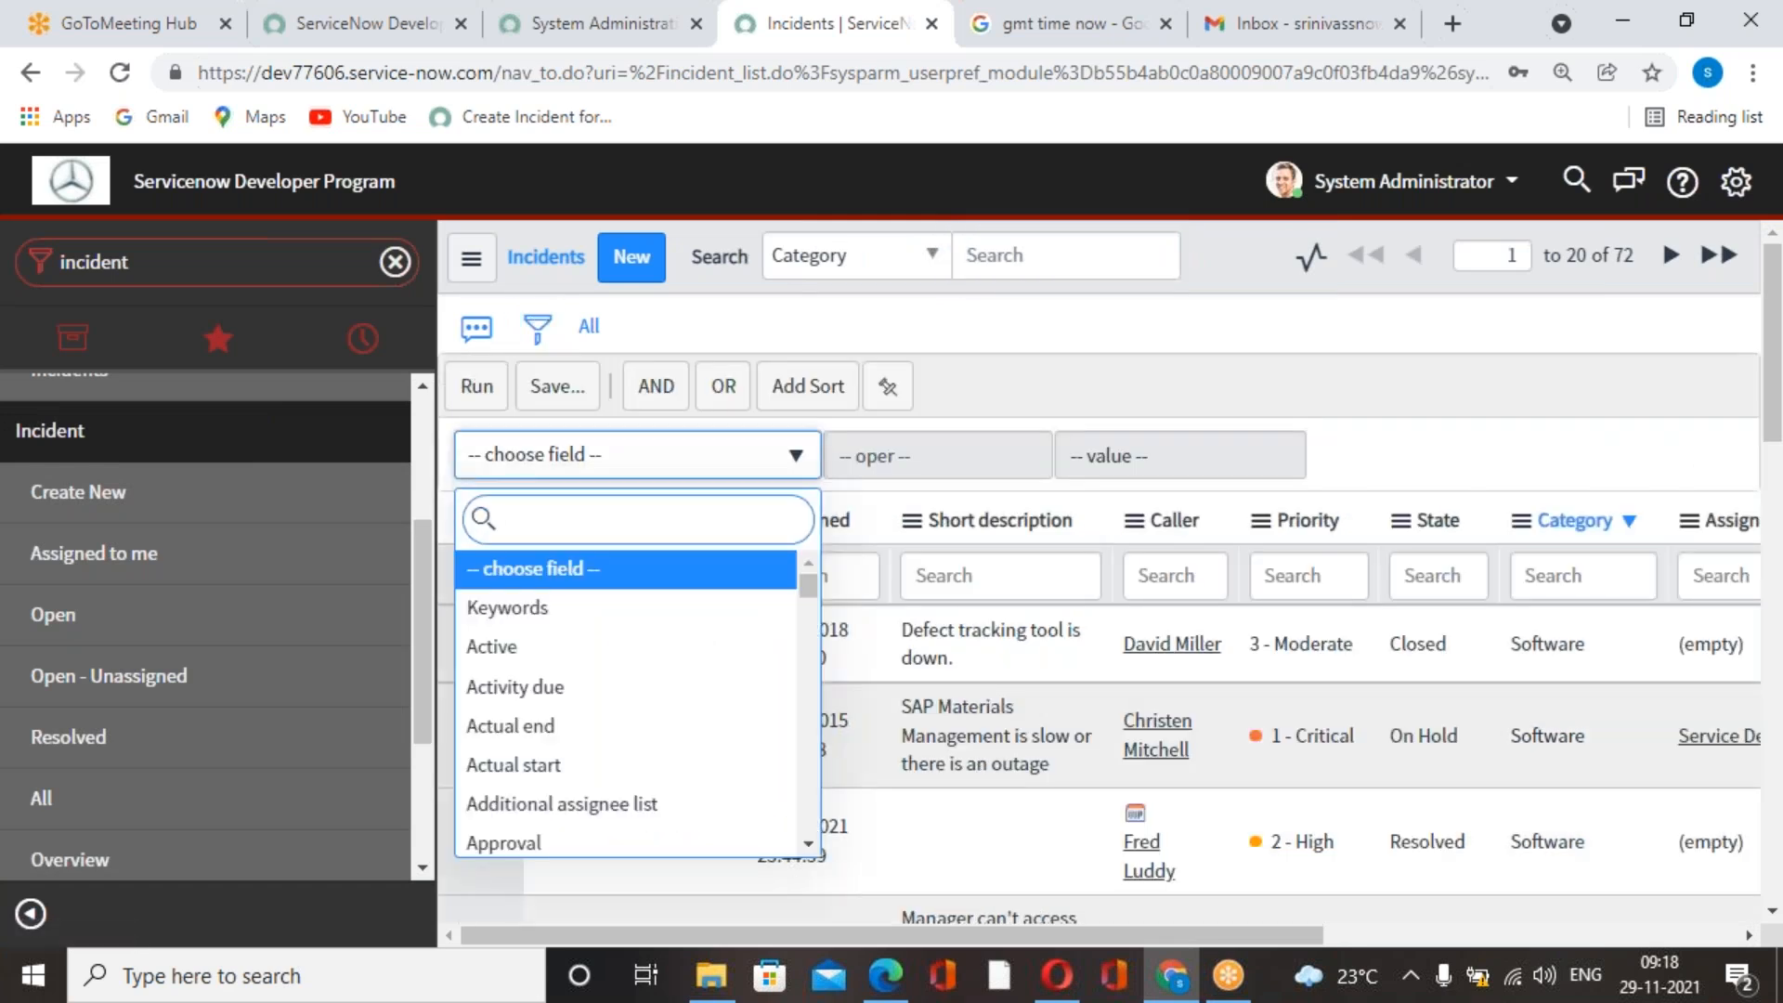
pyautogui.write('resolved')
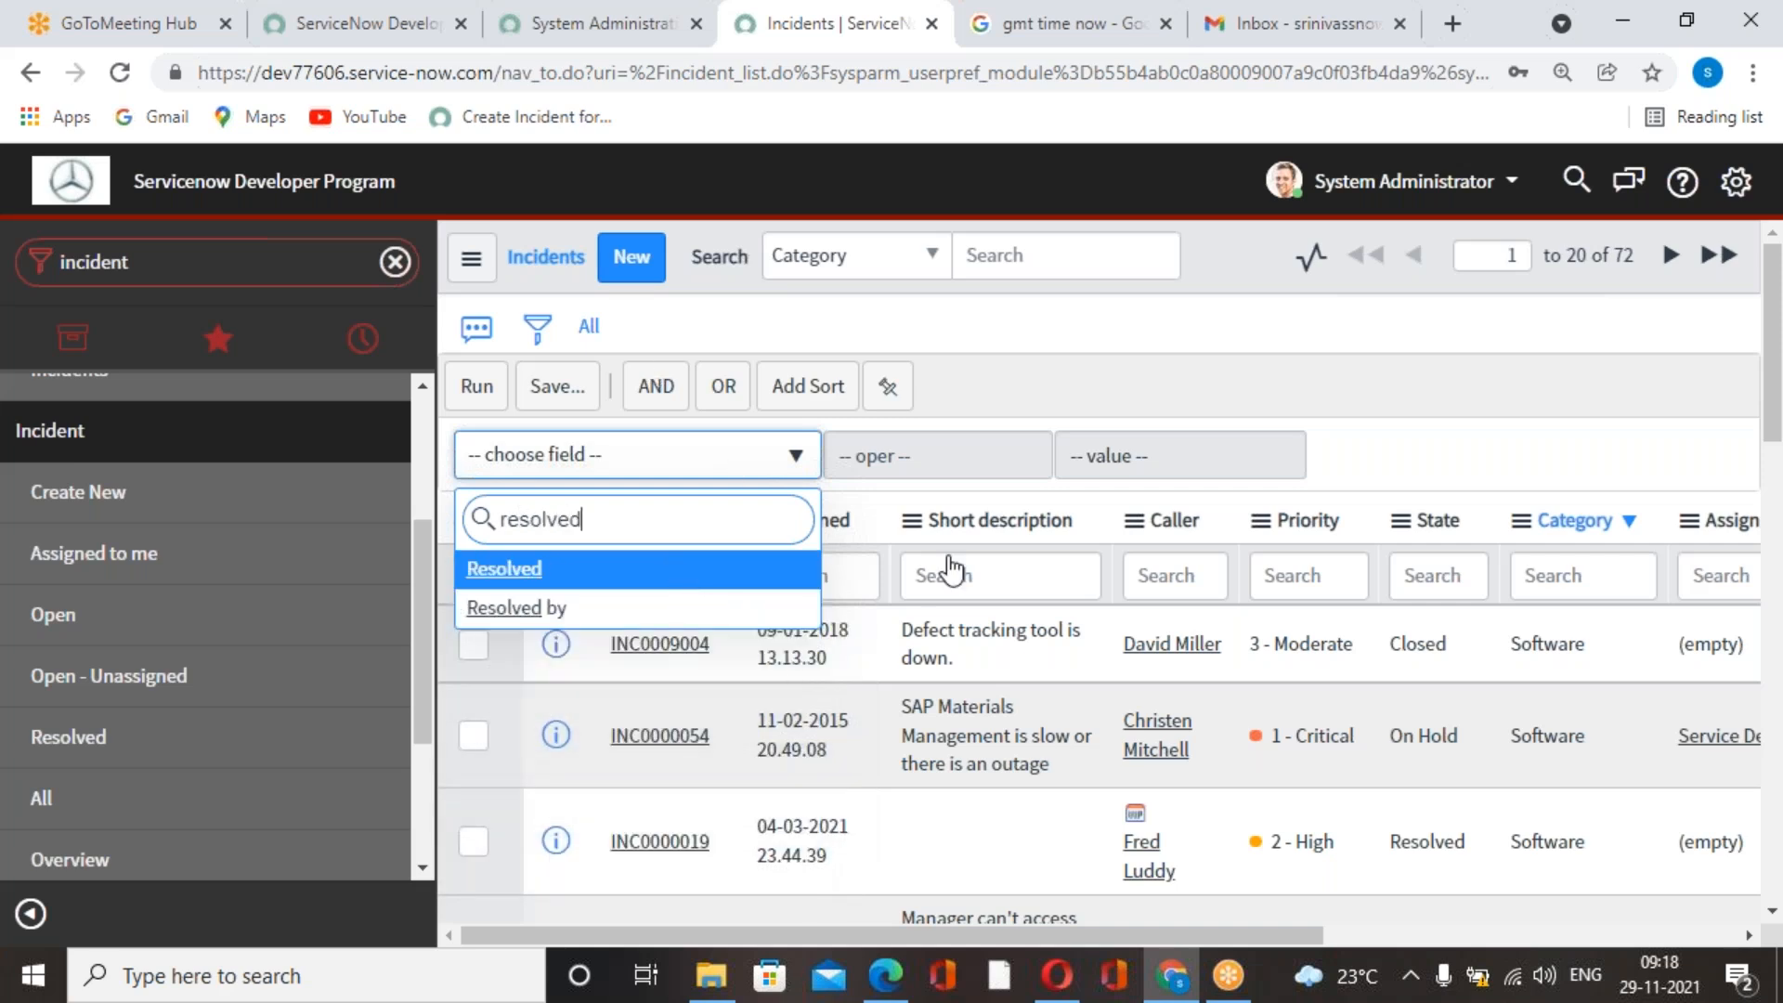
pyautogui.press('Return')
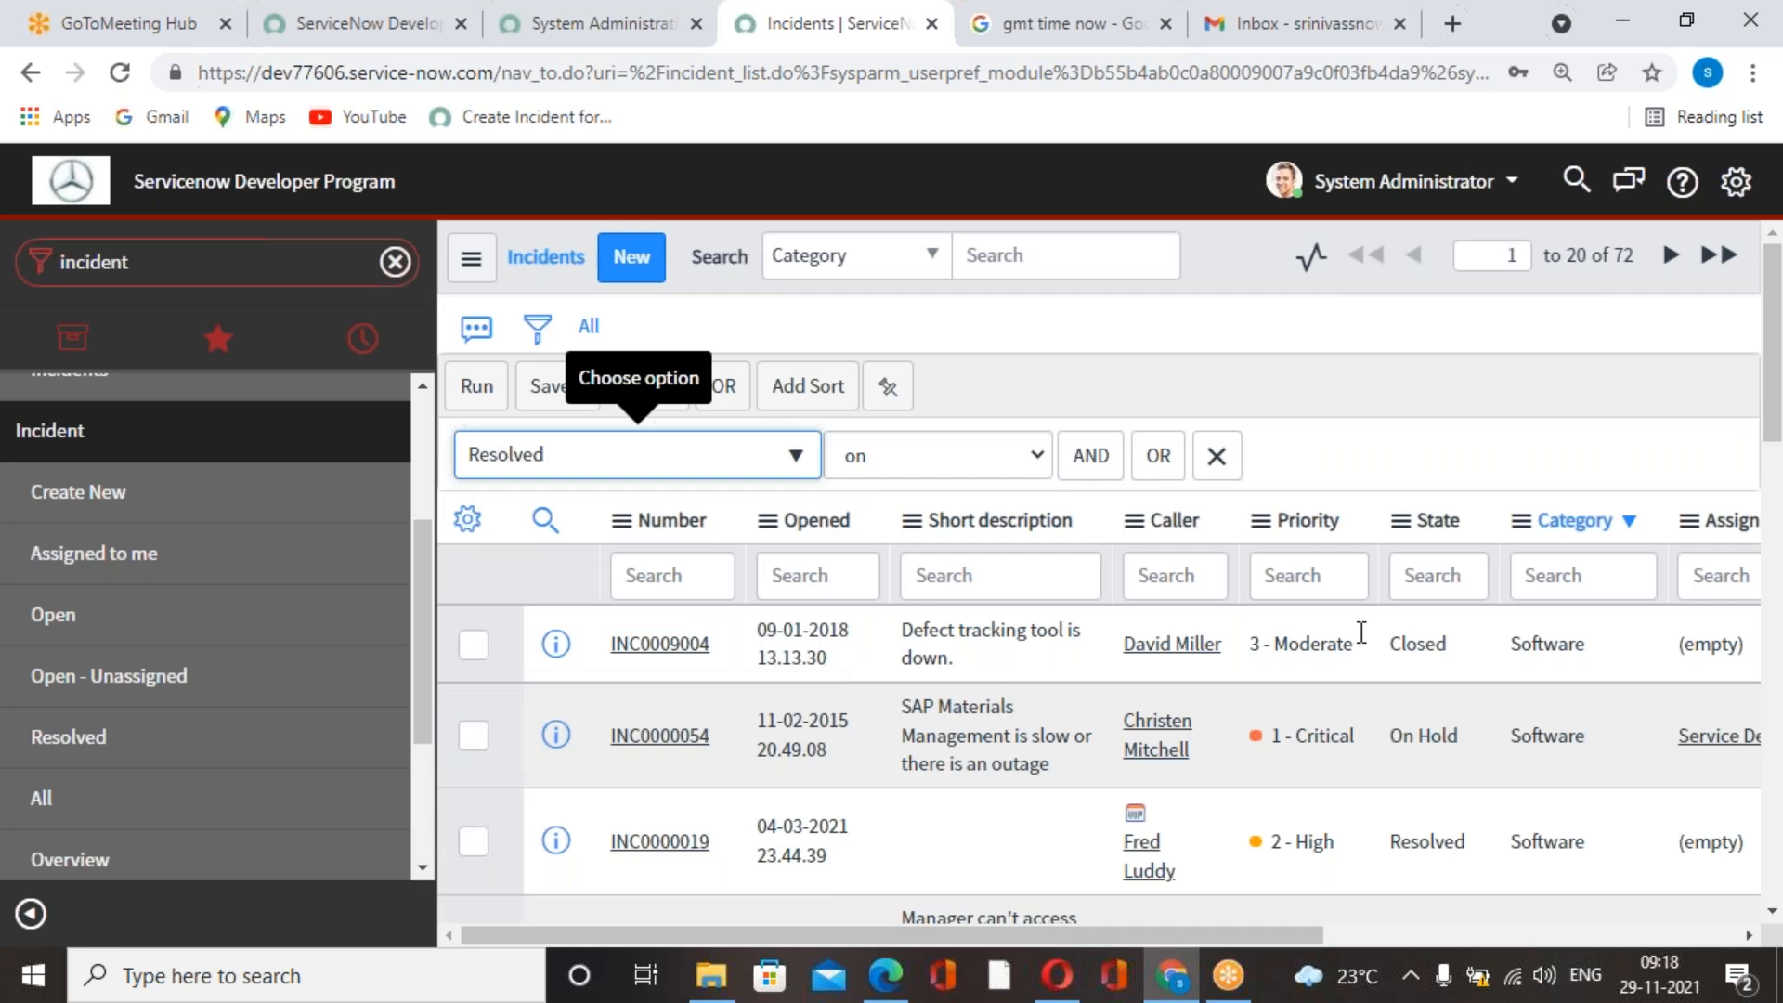
pyautogui.click(1315, 462)
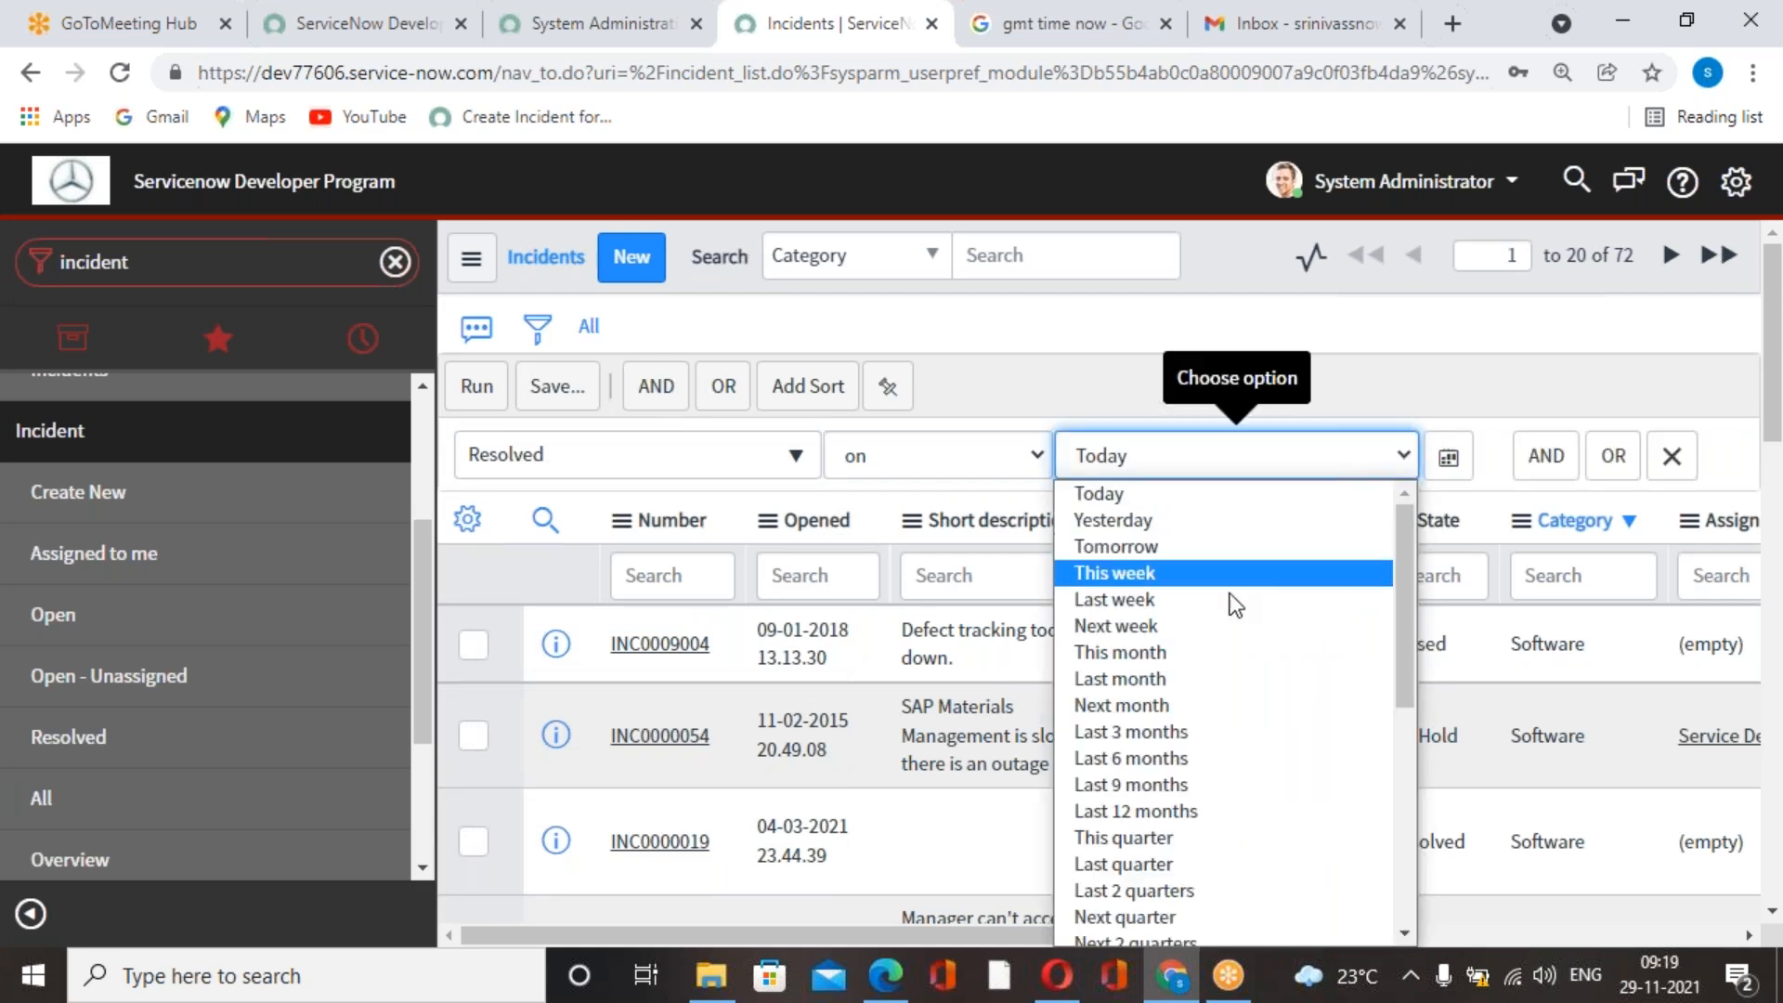
pyautogui.click(1202, 760)
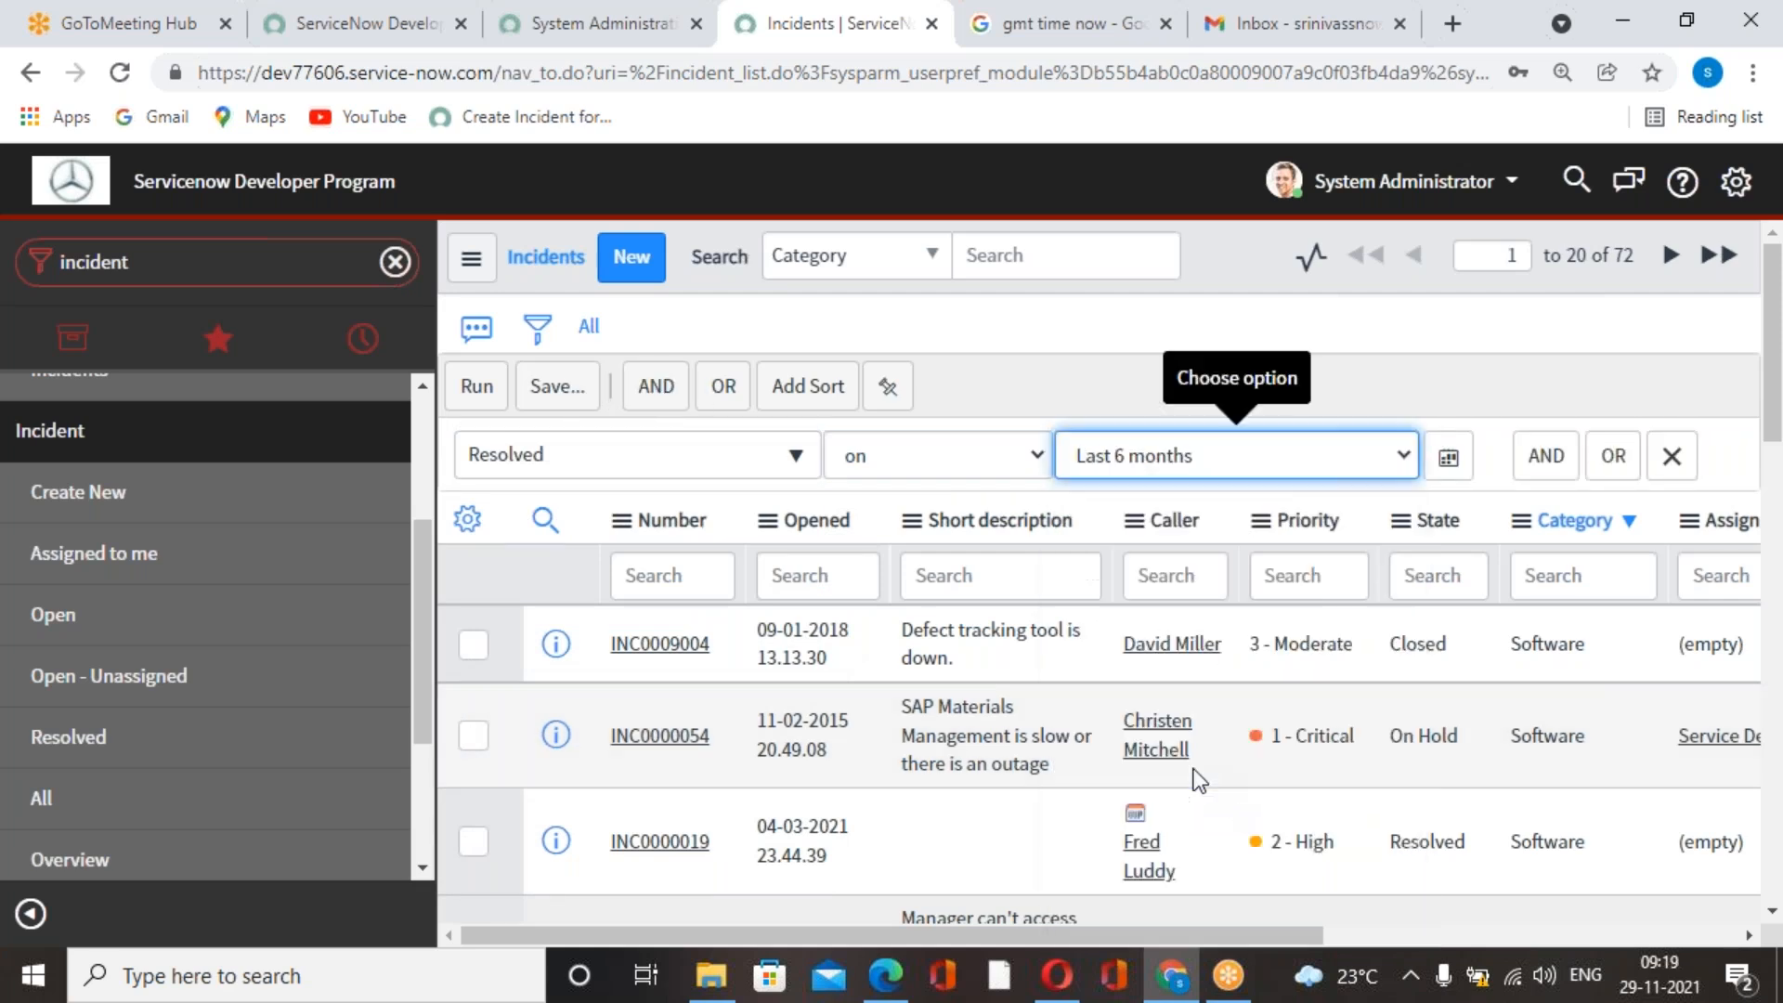
pyautogui.click(464, 385)
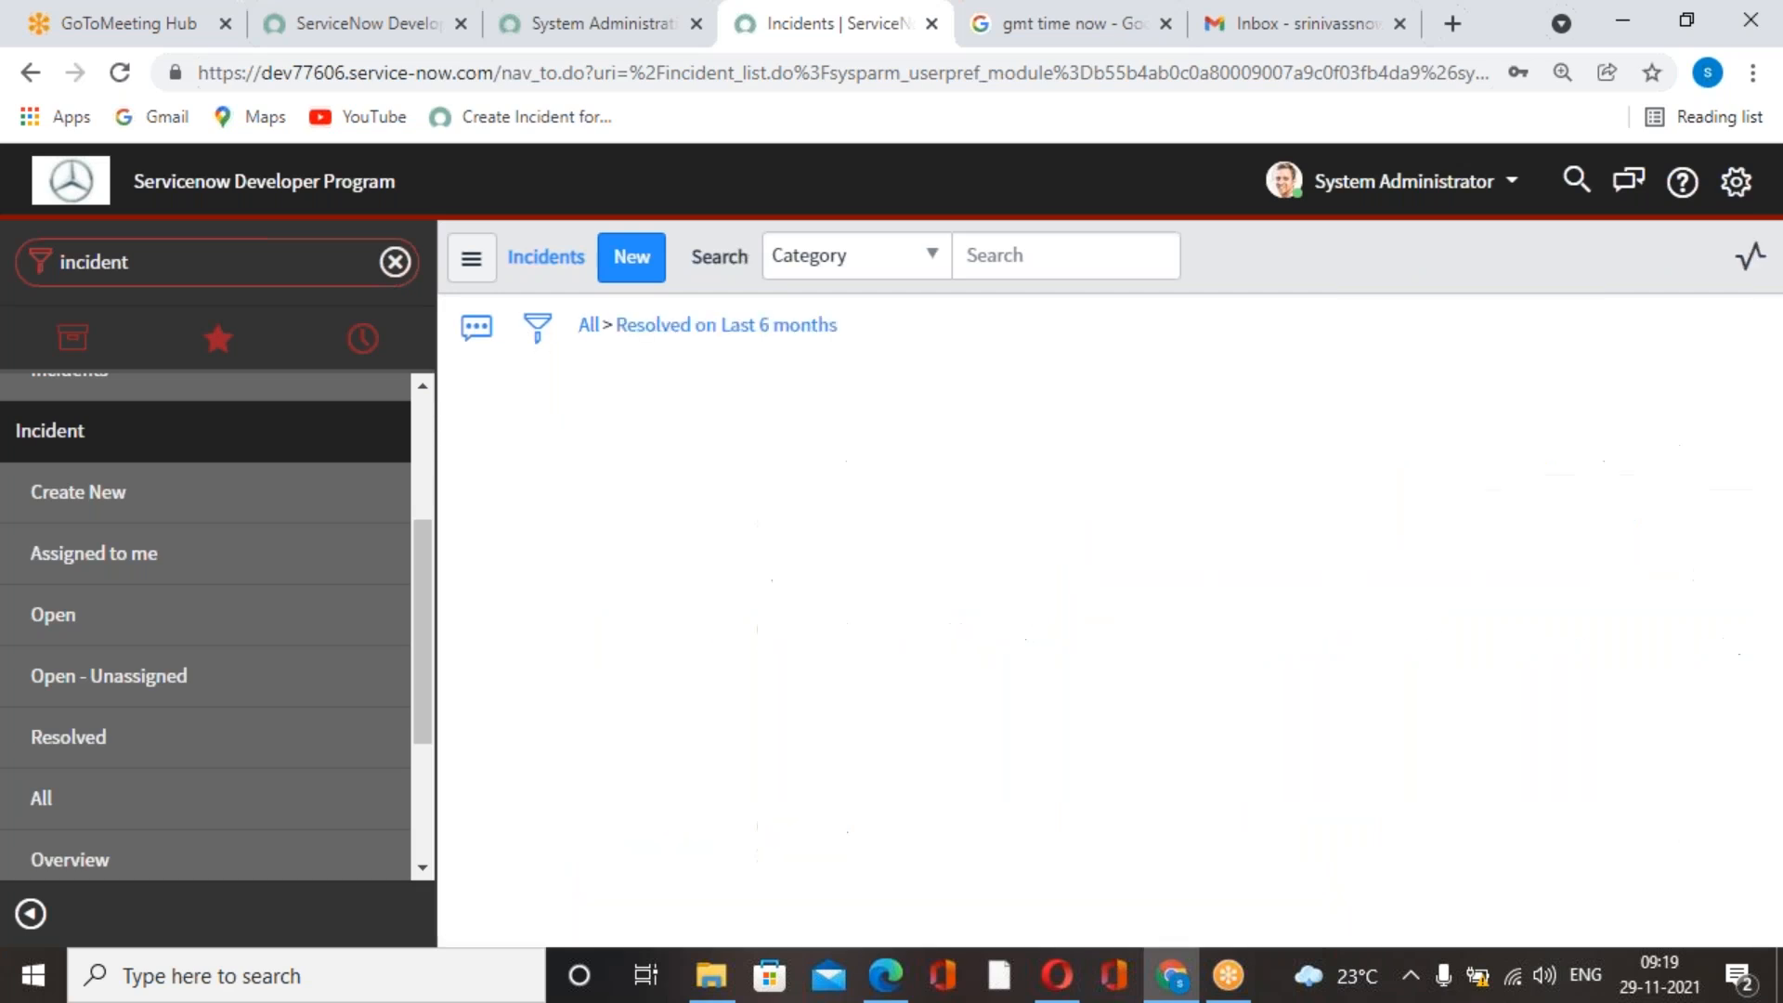
pyautogui.scroll(-3, 1501, 637)
pyautogui.scroll(3, 1501, 637)
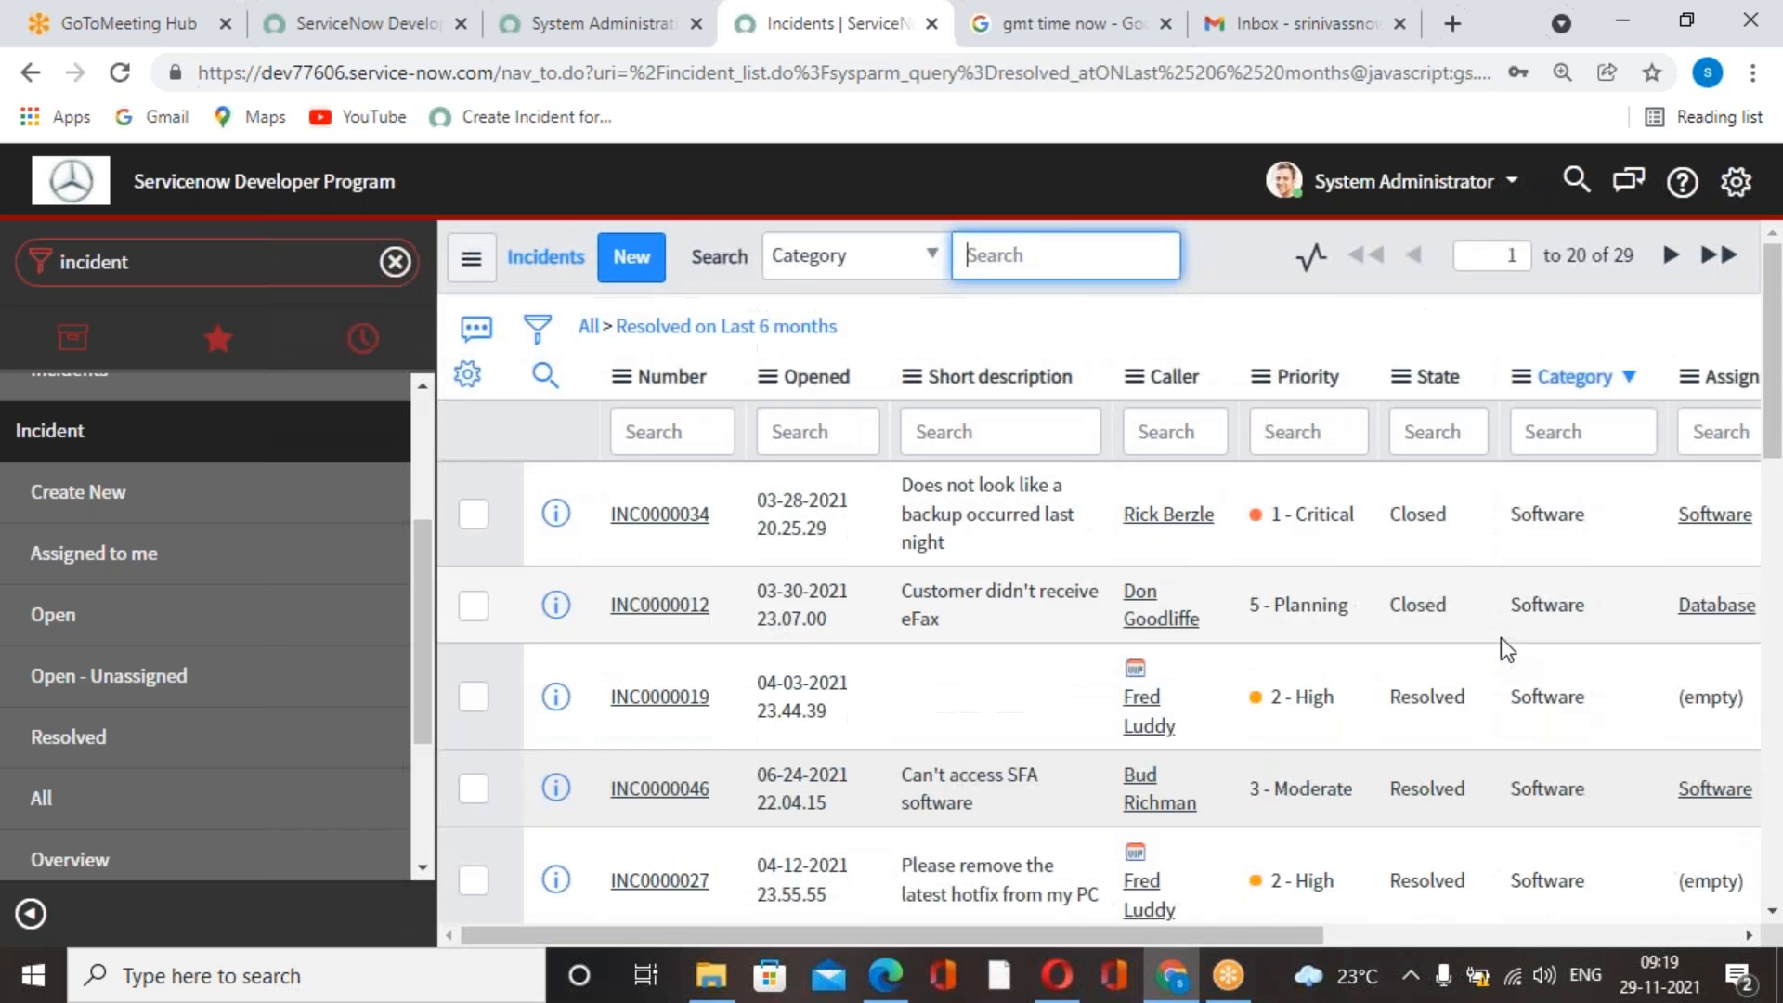
# Set the incident list to show 100 rows per page.
pyautogui.click(471, 257)
pyautogui.moveTo(472, 325)
pyautogui.moveTo(576, 399)
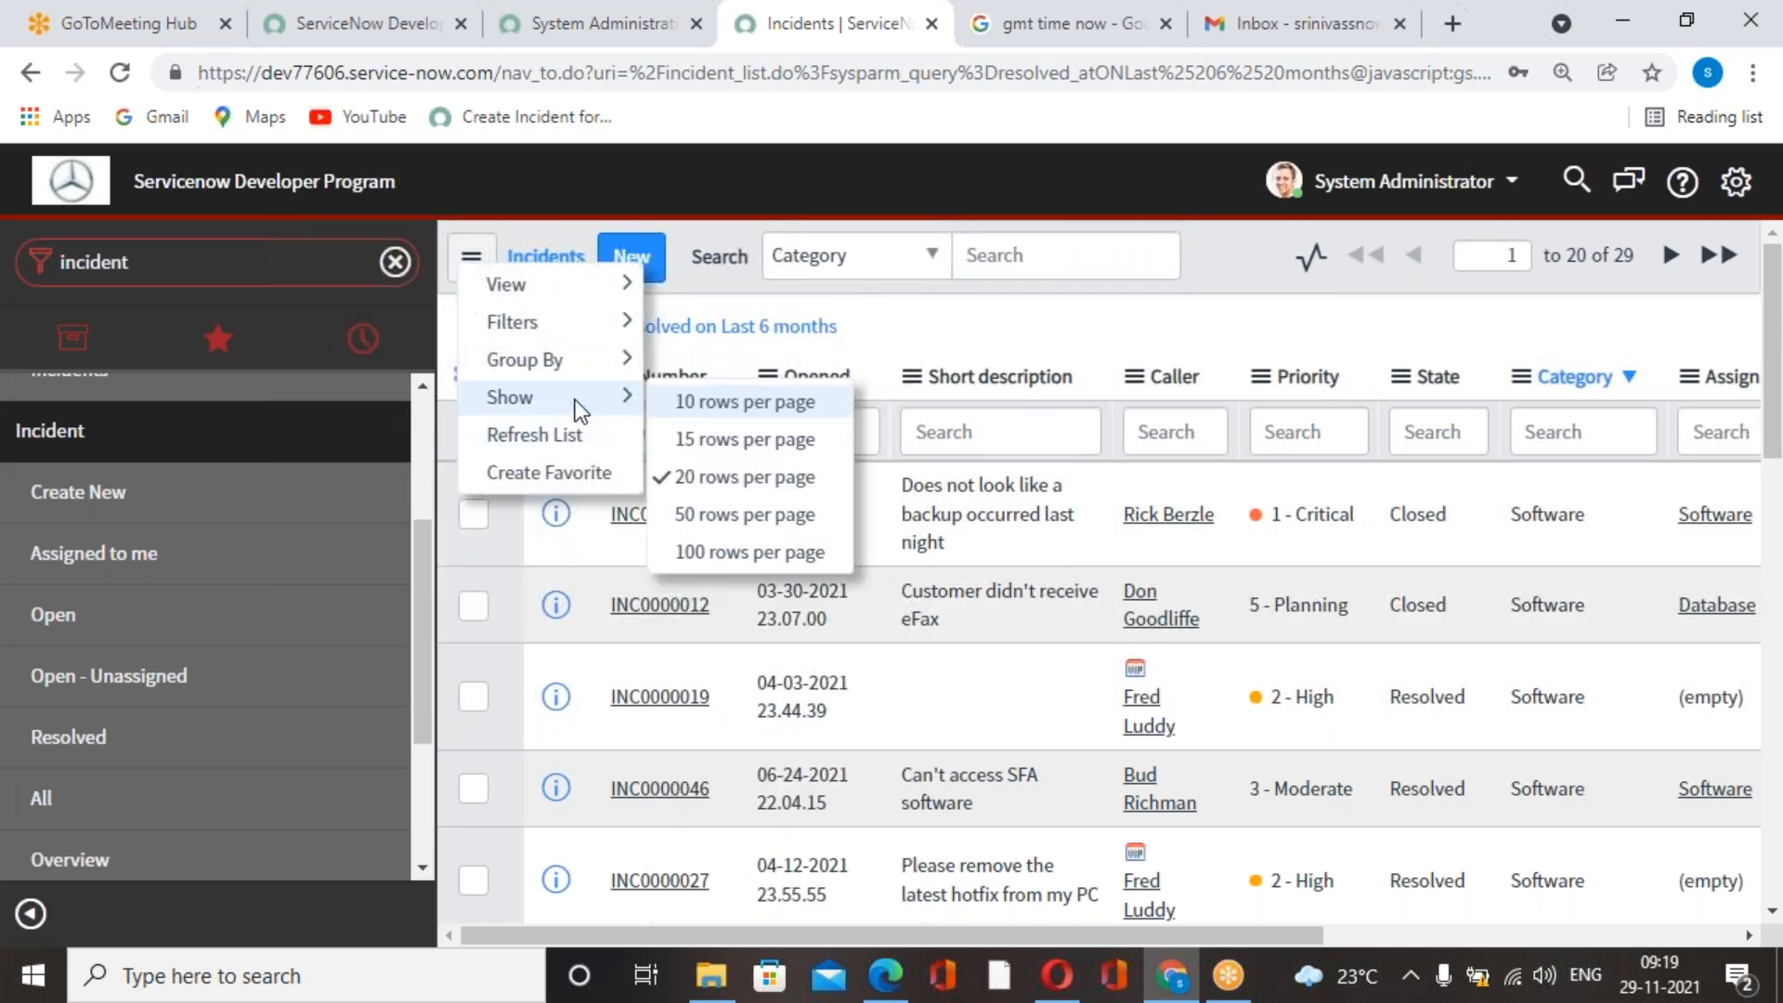
pyautogui.click(754, 552)
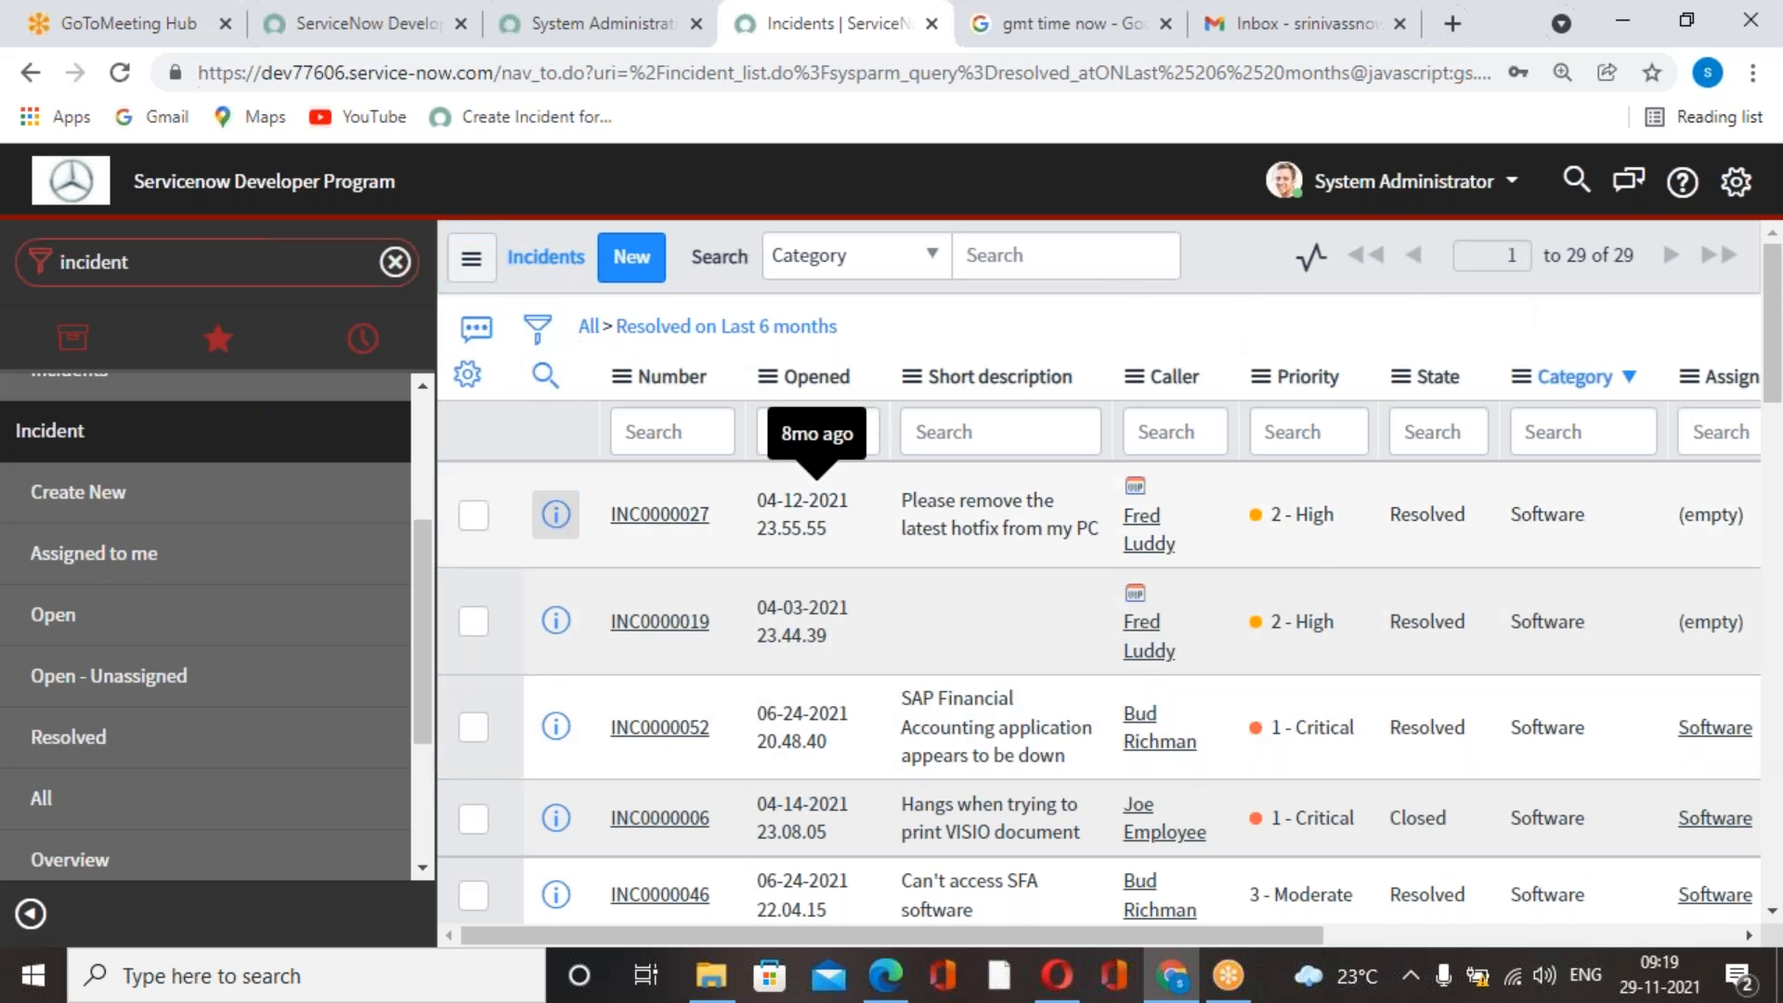
# Filter the incident list to records with Resolved on Last 3 months.
pyautogui.click(536, 327)
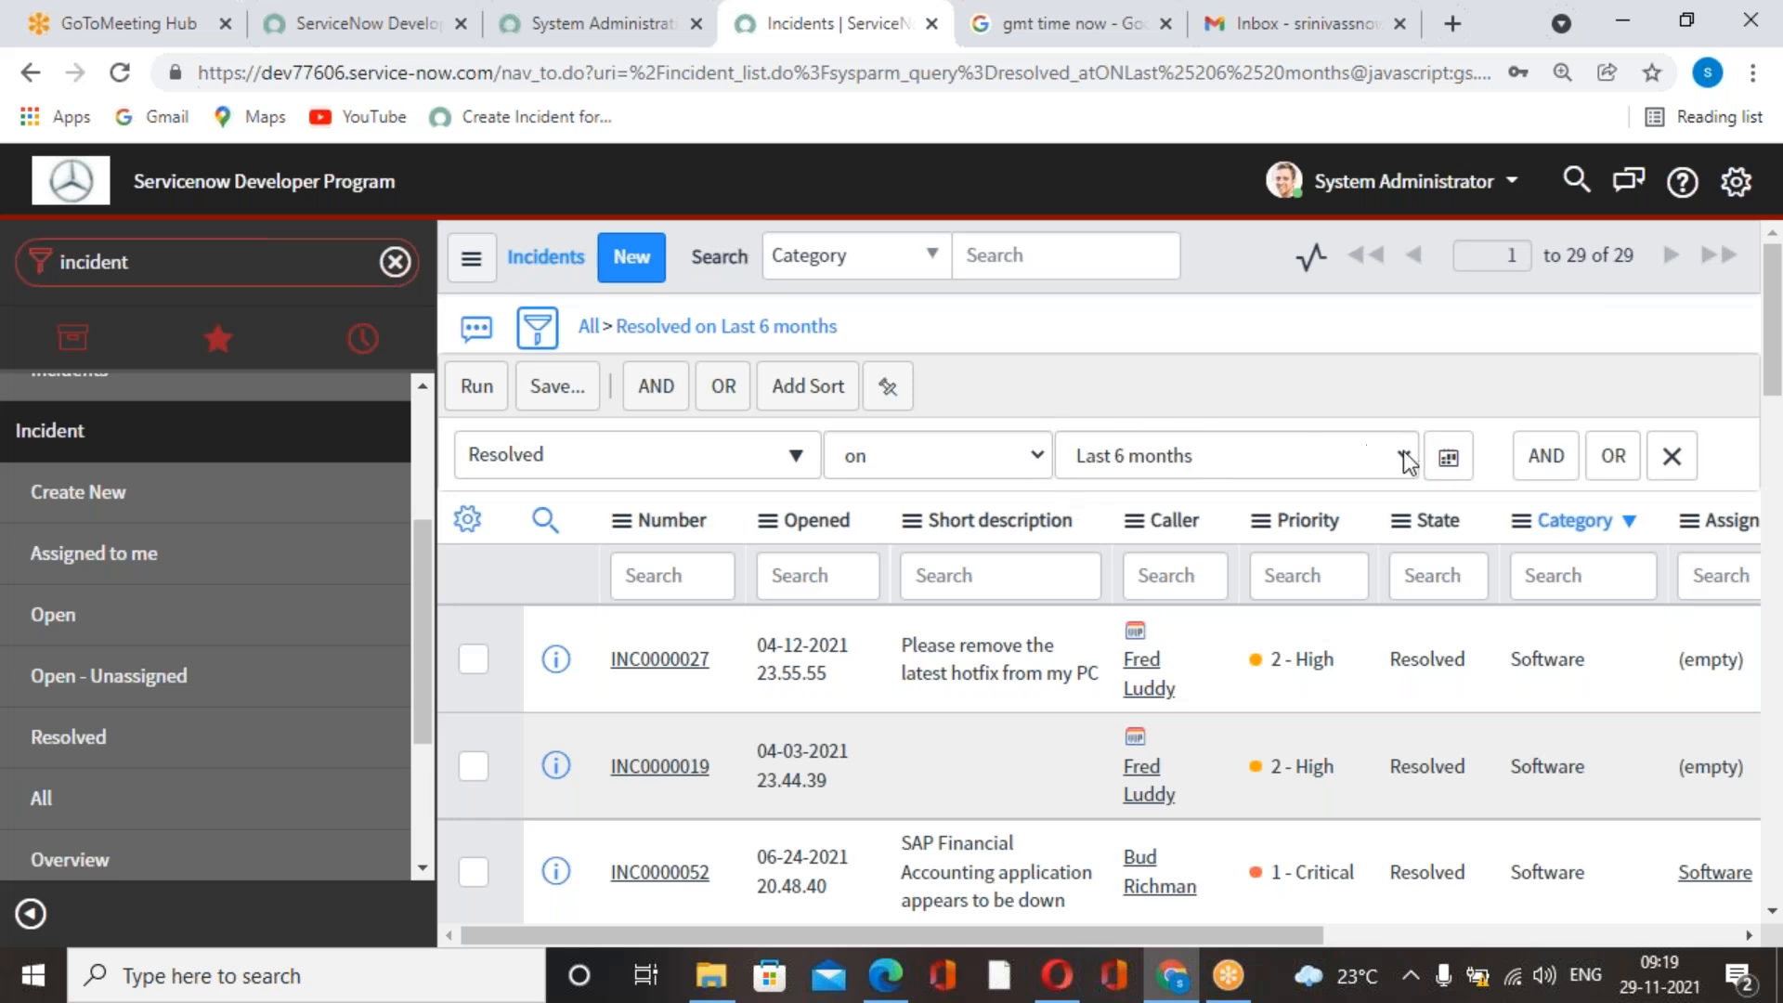
pyautogui.click(1405, 457)
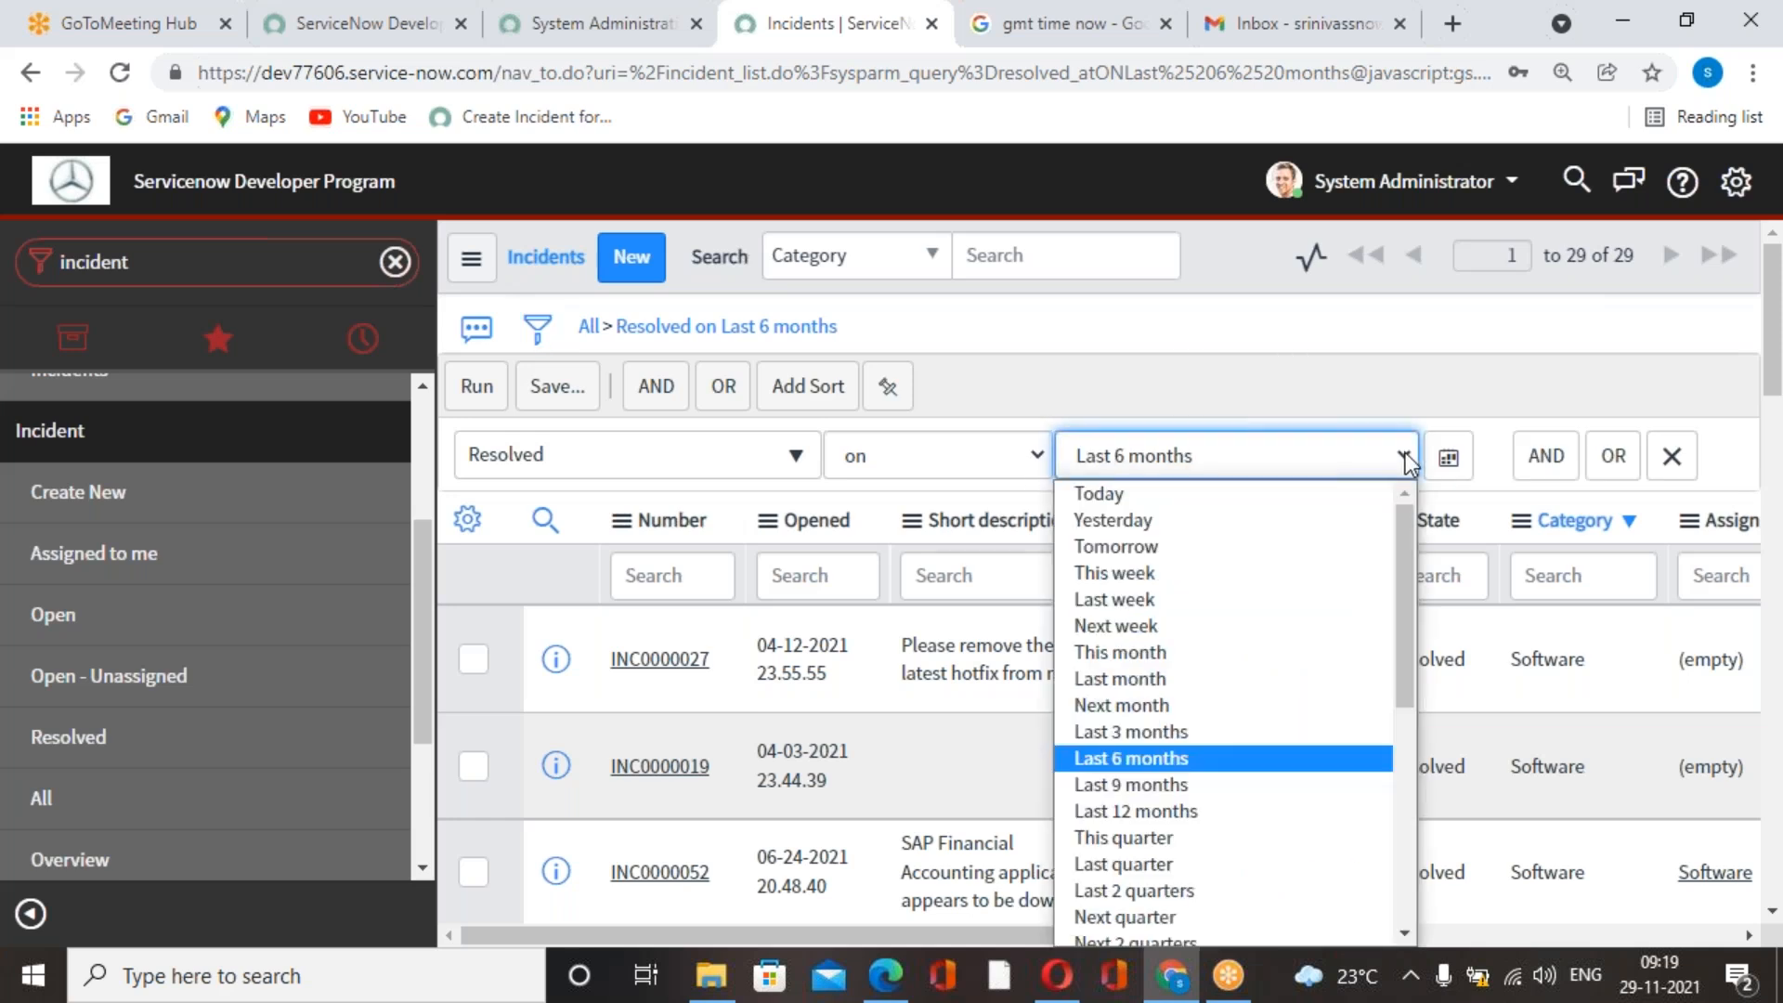
pyautogui.click(1201, 729)
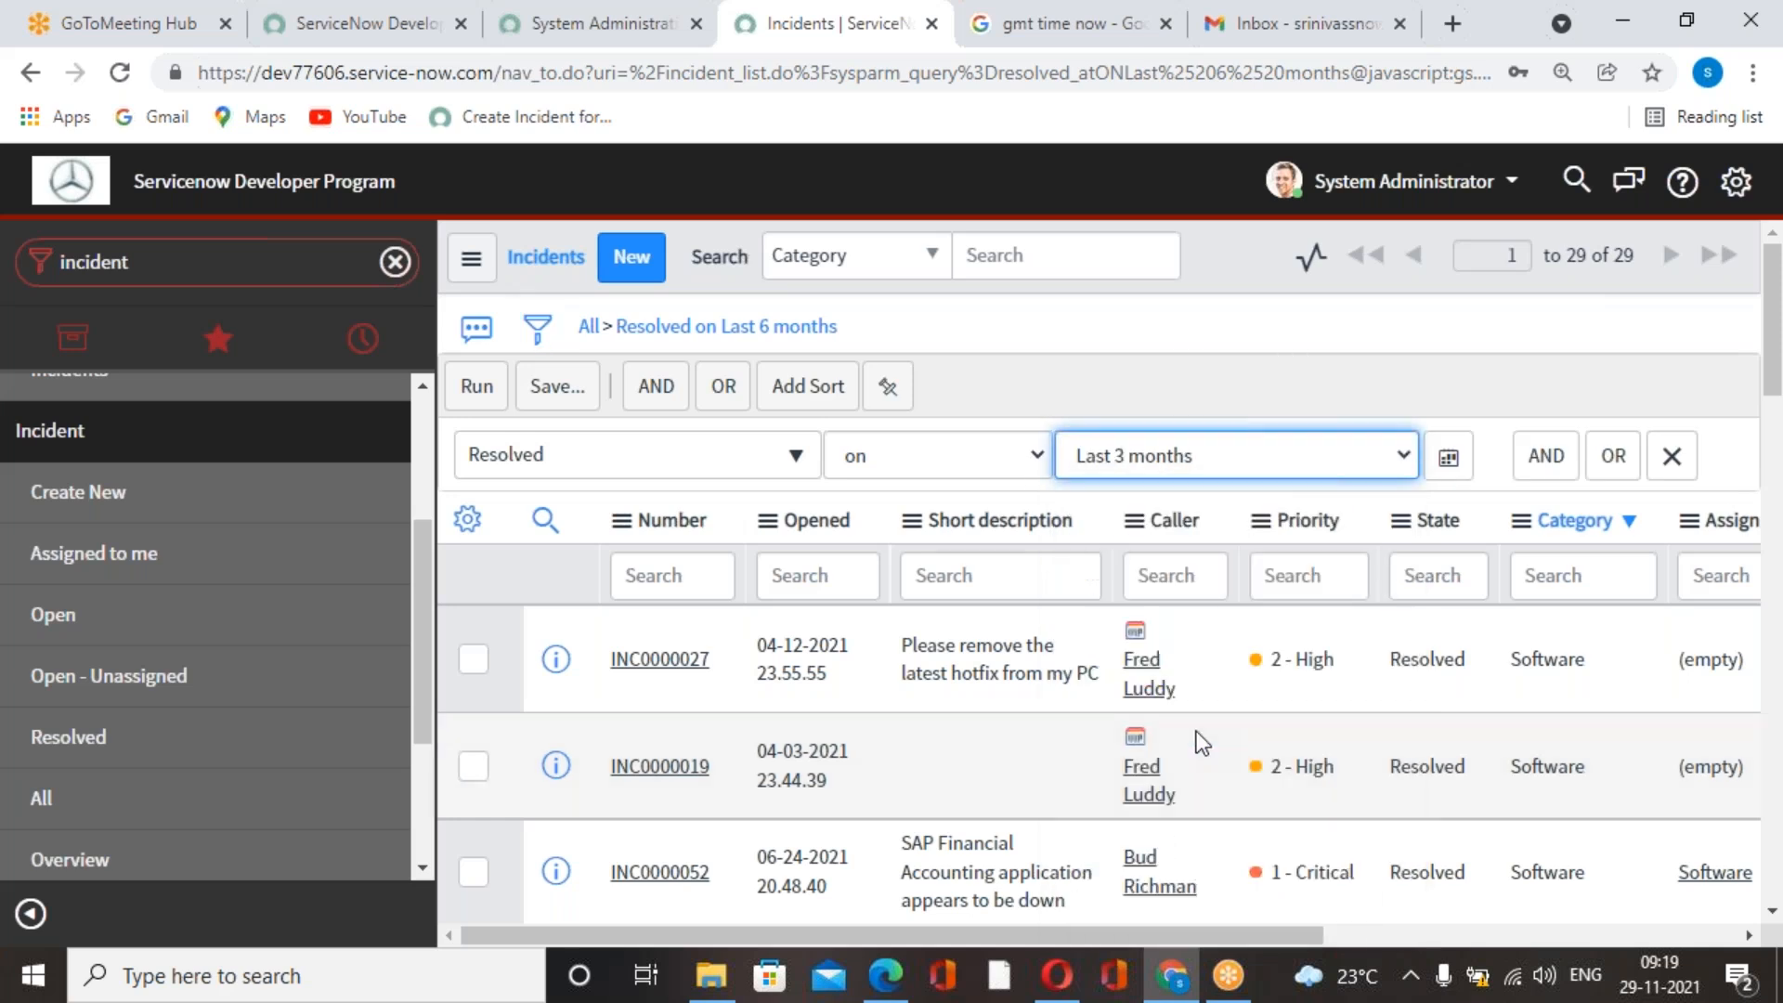
pyautogui.click(476, 386)
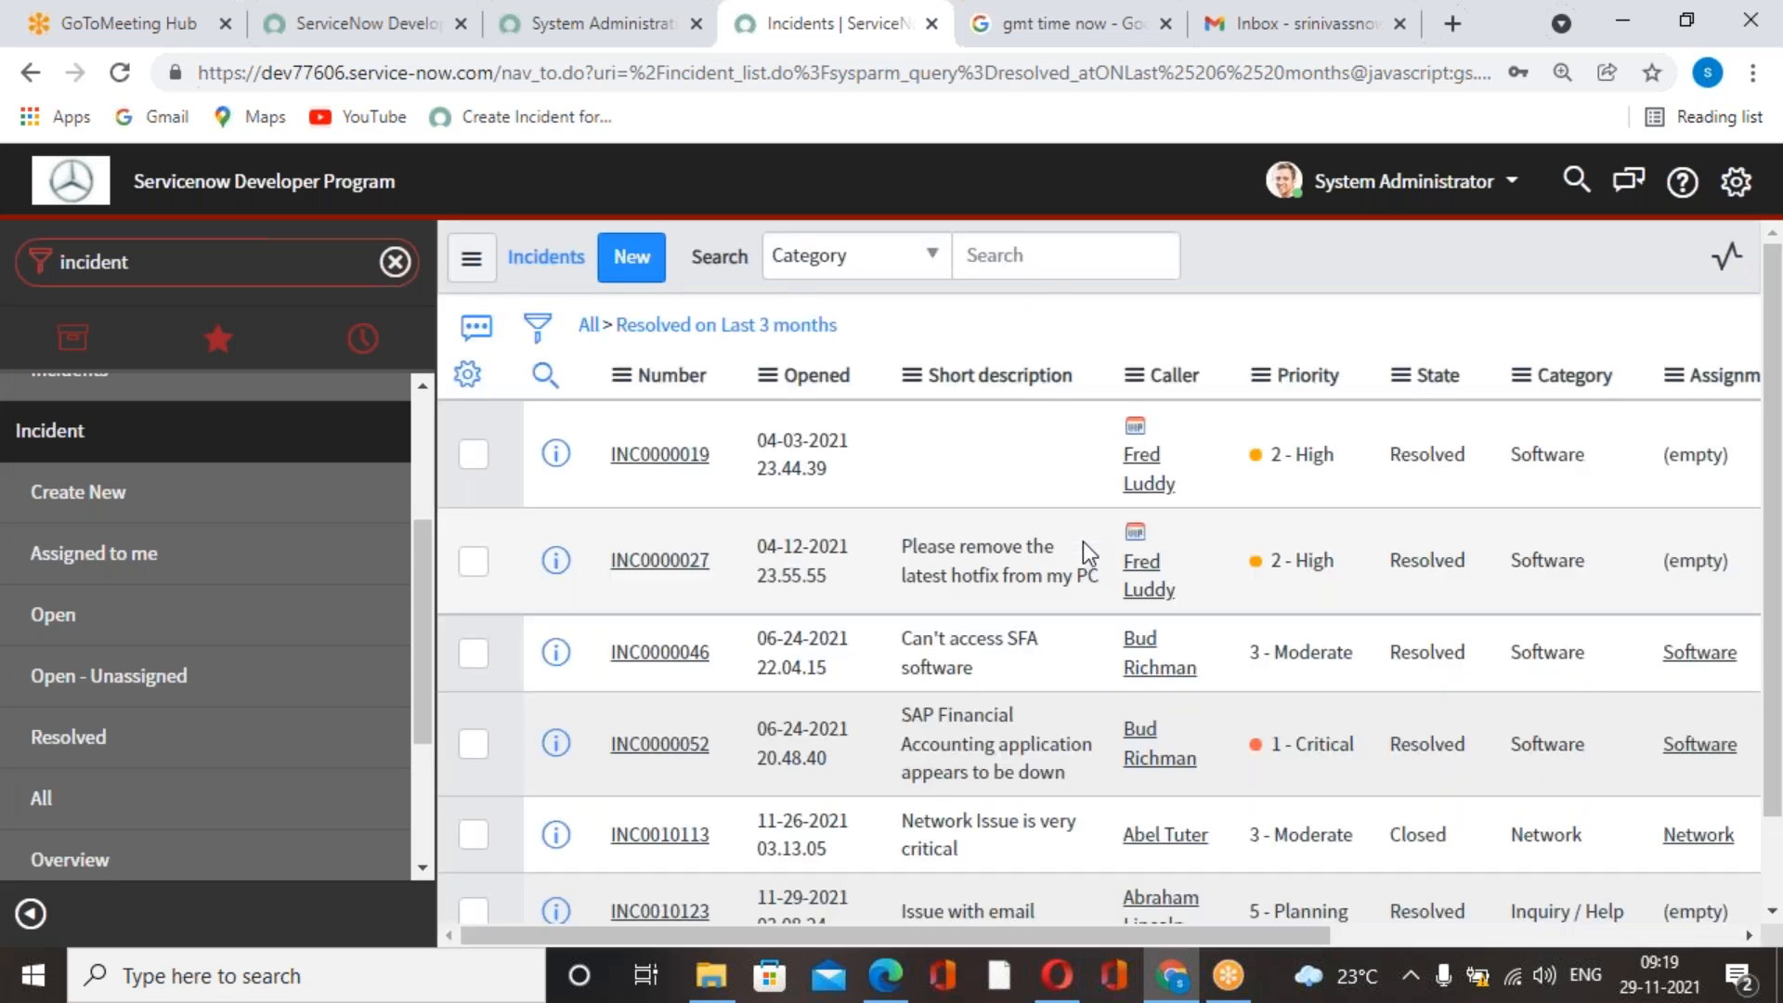
# Examine the states of the incidents resolved in the last 3 months, and clear the filter to list all incidents.
pyautogui.scroll(-2, 1094, 561)
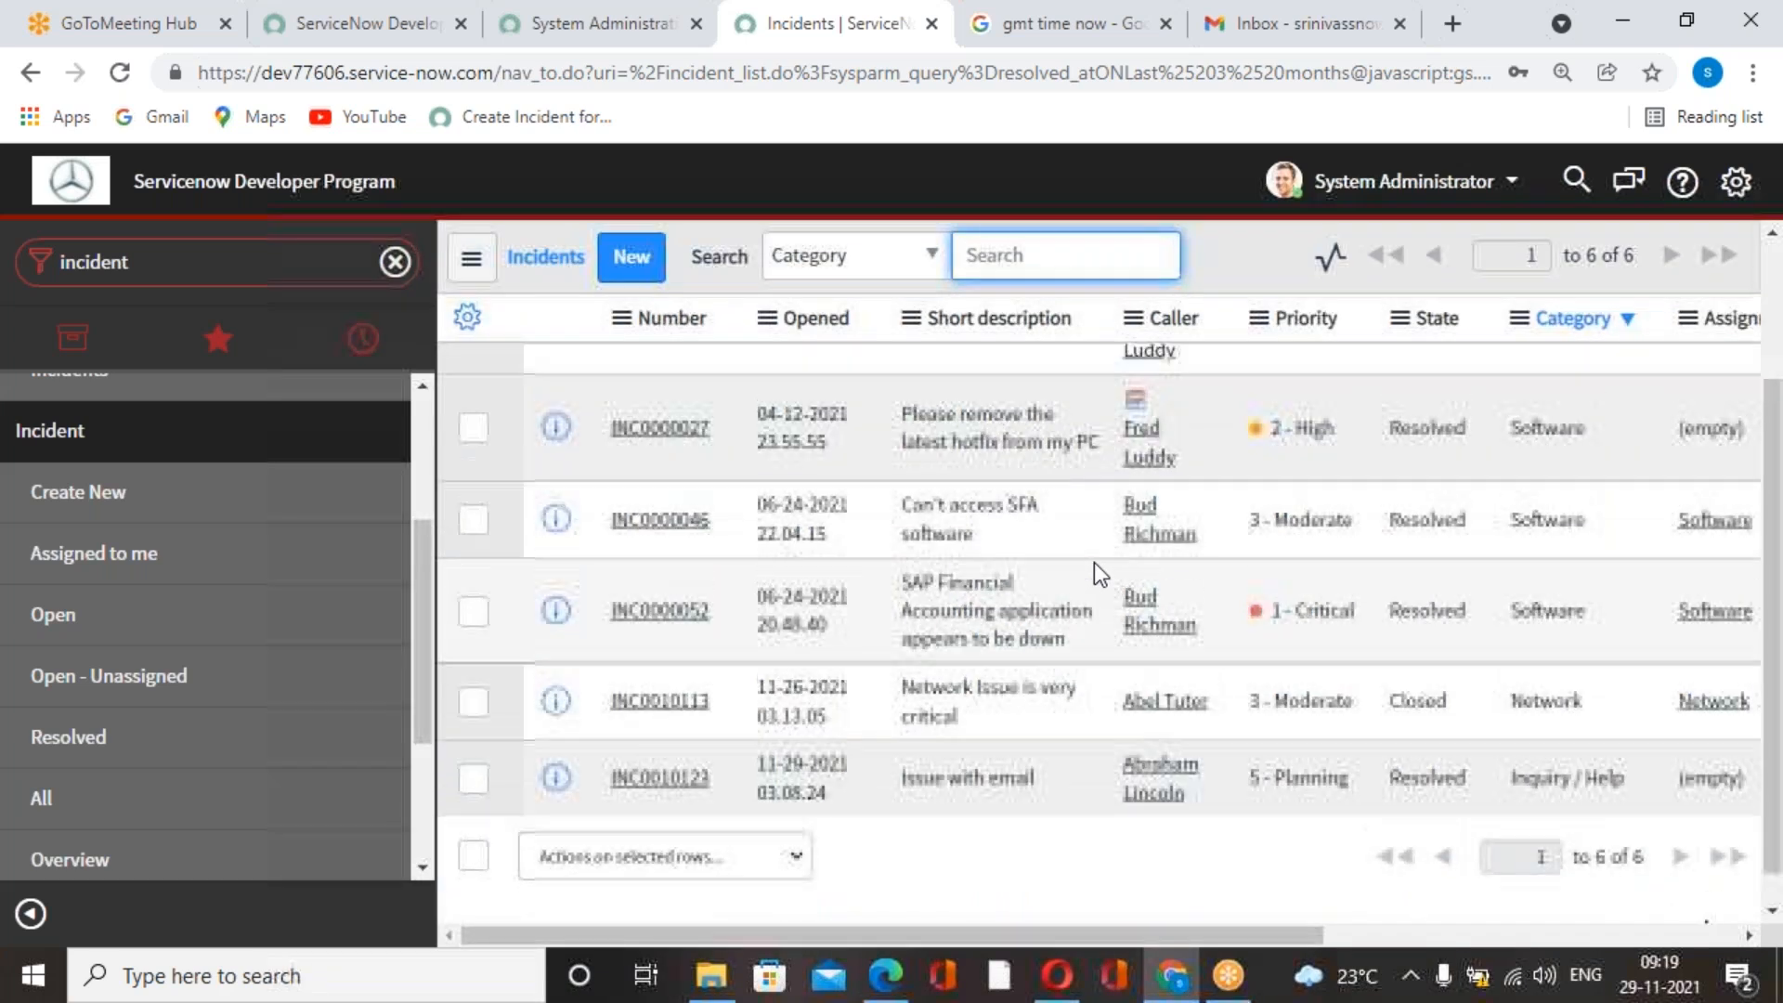
pyautogui.scroll(2, 1094, 561)
pyautogui.scroll(-2, 1094, 571)
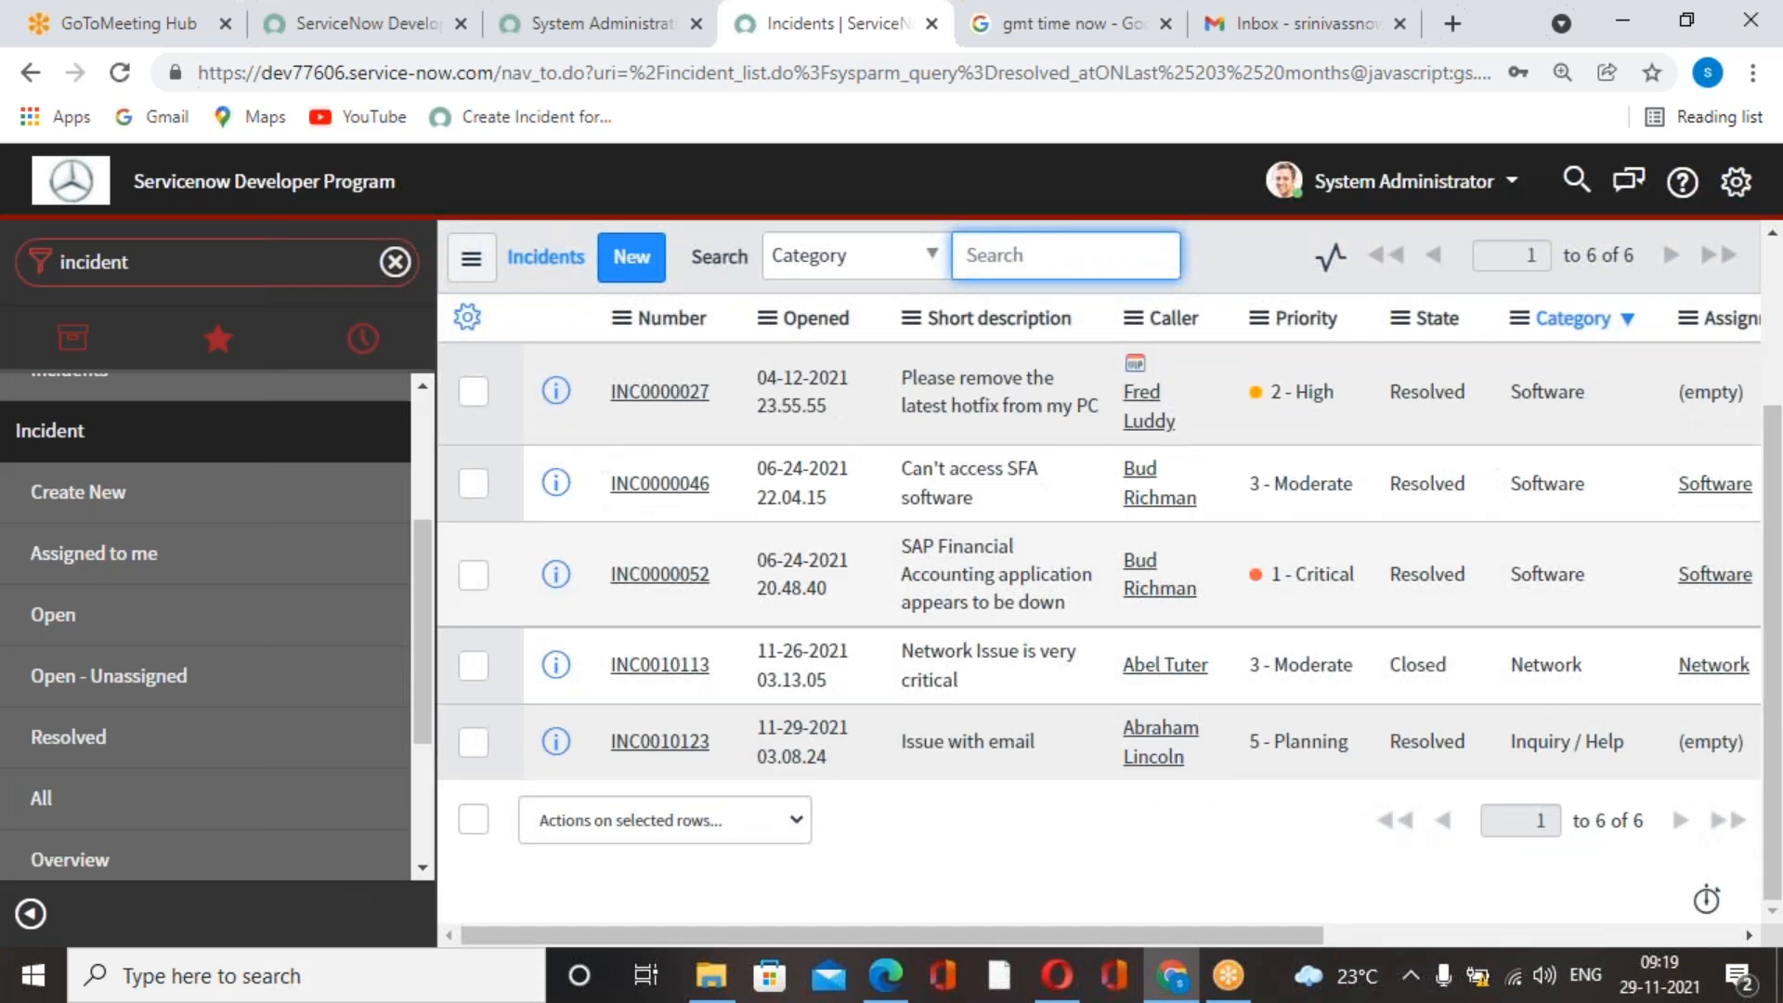
pyautogui.scroll(2, 1098, 613)
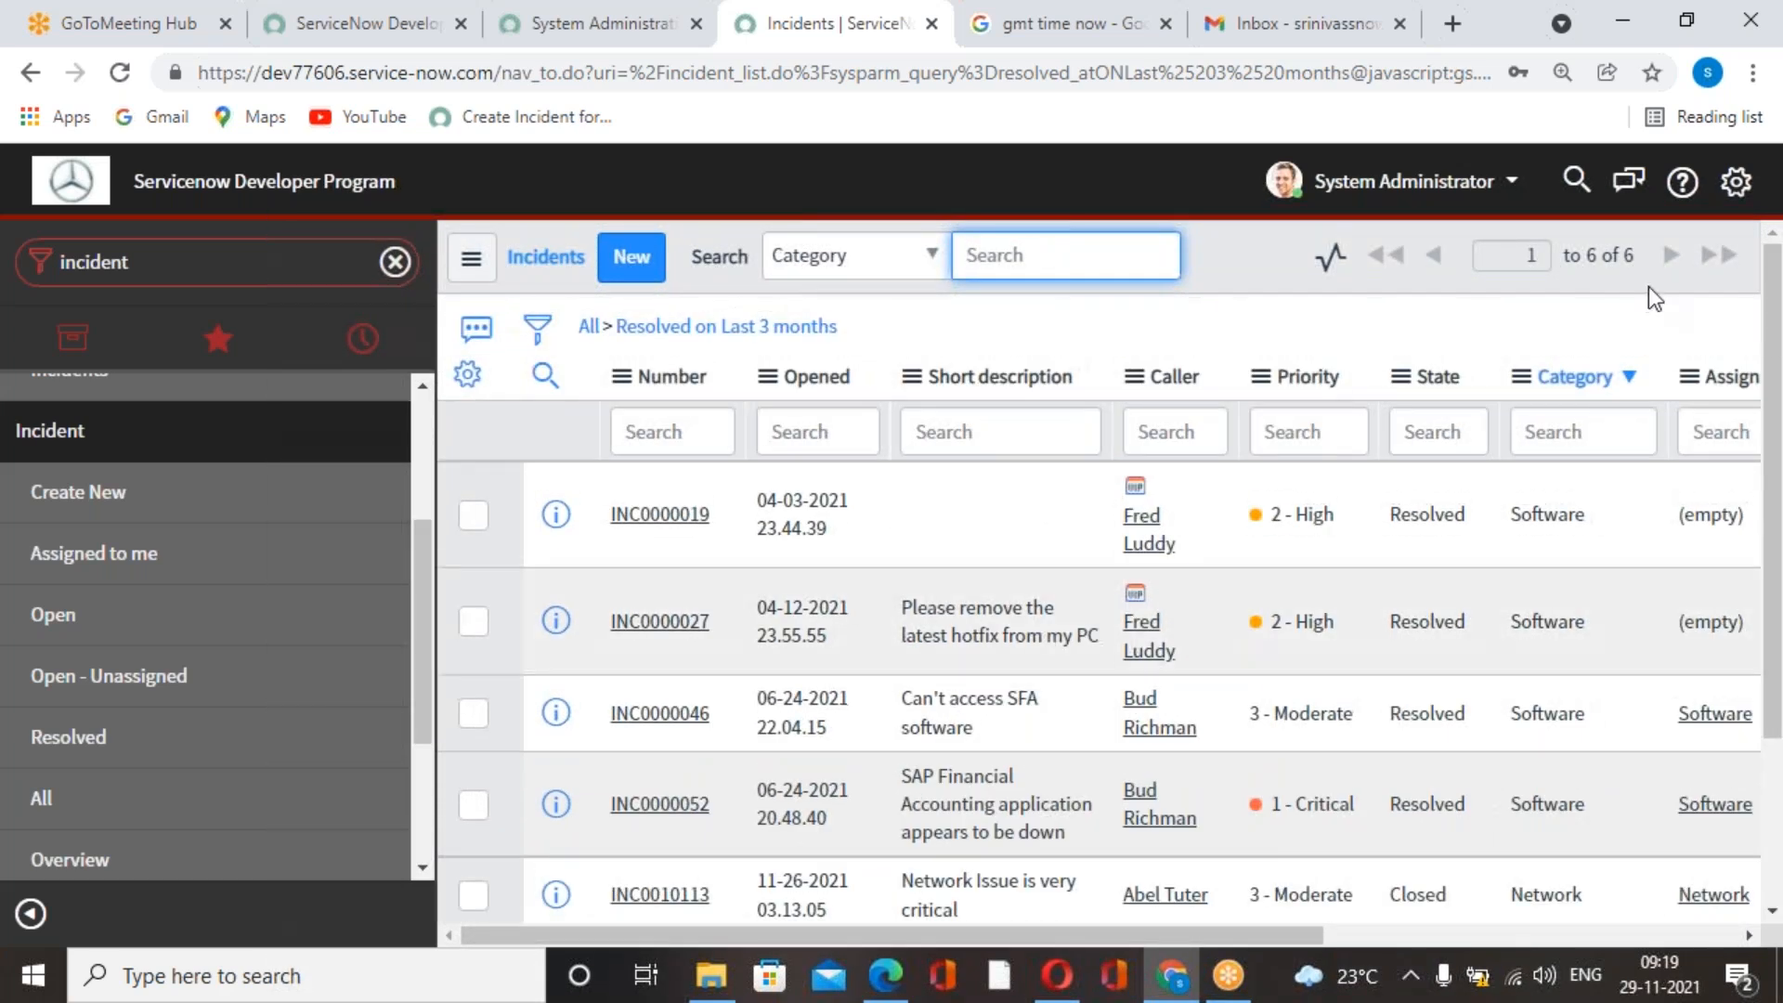
pyautogui.scroll(-2, 1421, 446)
pyautogui.scroll(2, 1436, 554)
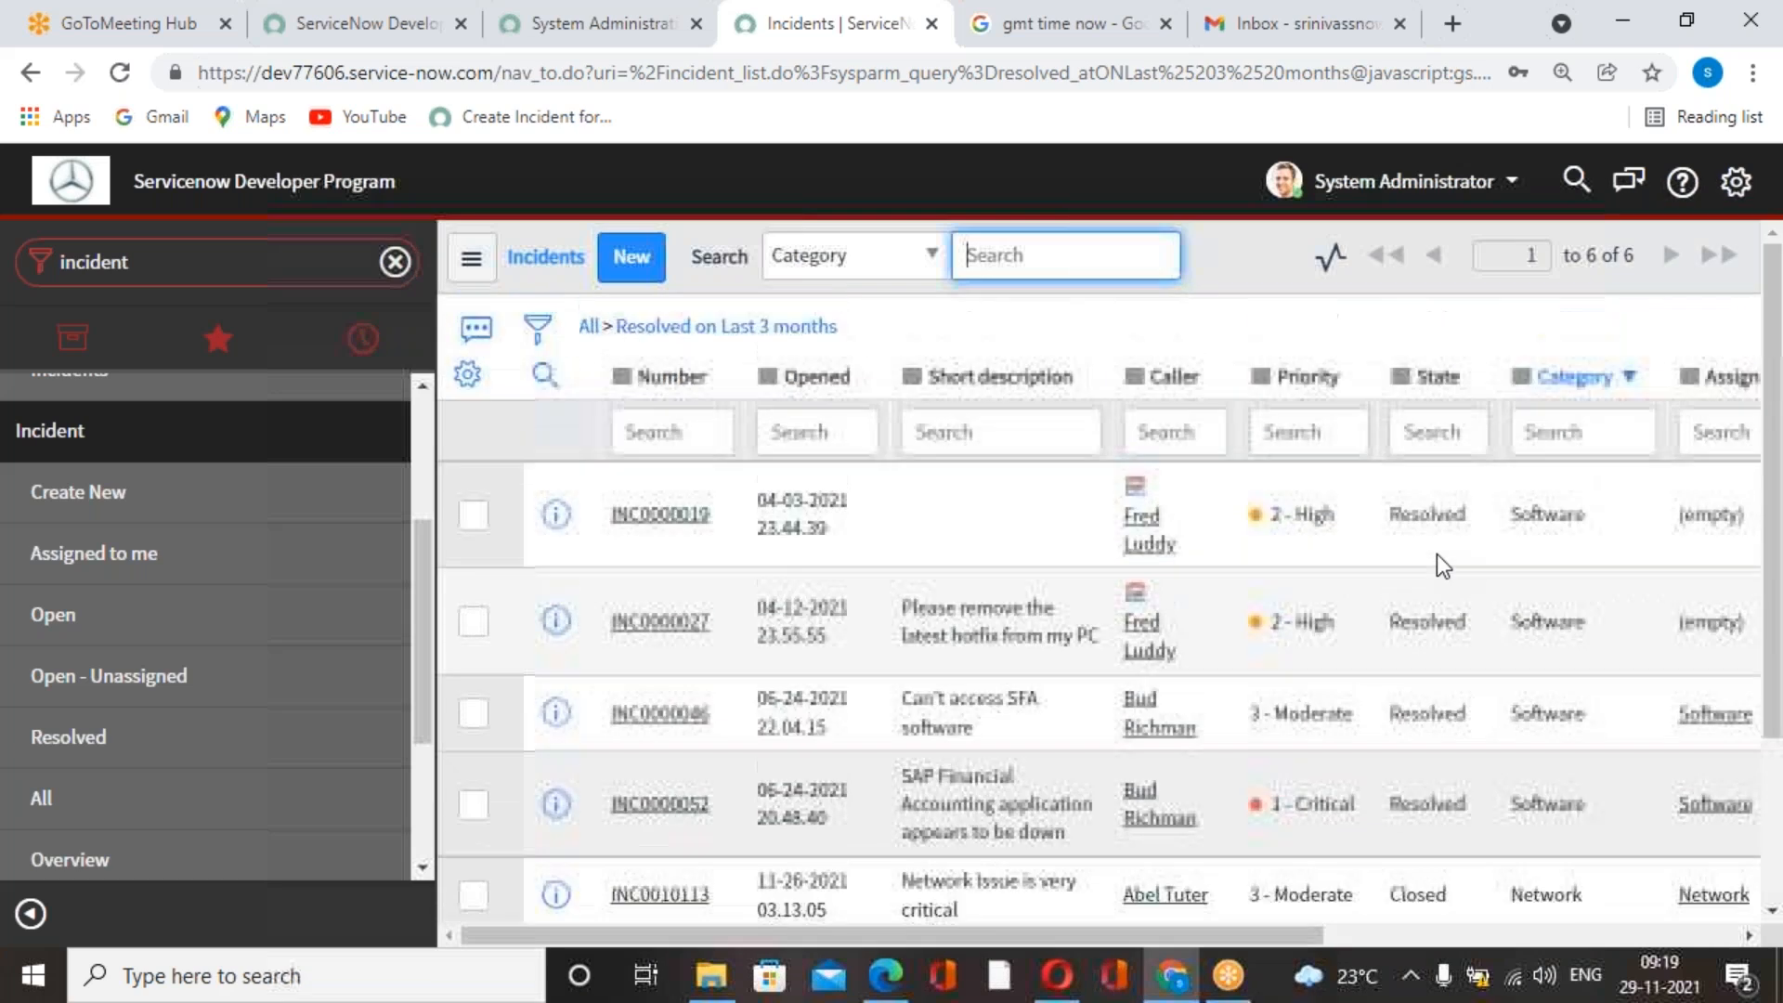
pyautogui.scroll(-2, 1421, 409)
pyautogui.scroll(2, 1419, 522)
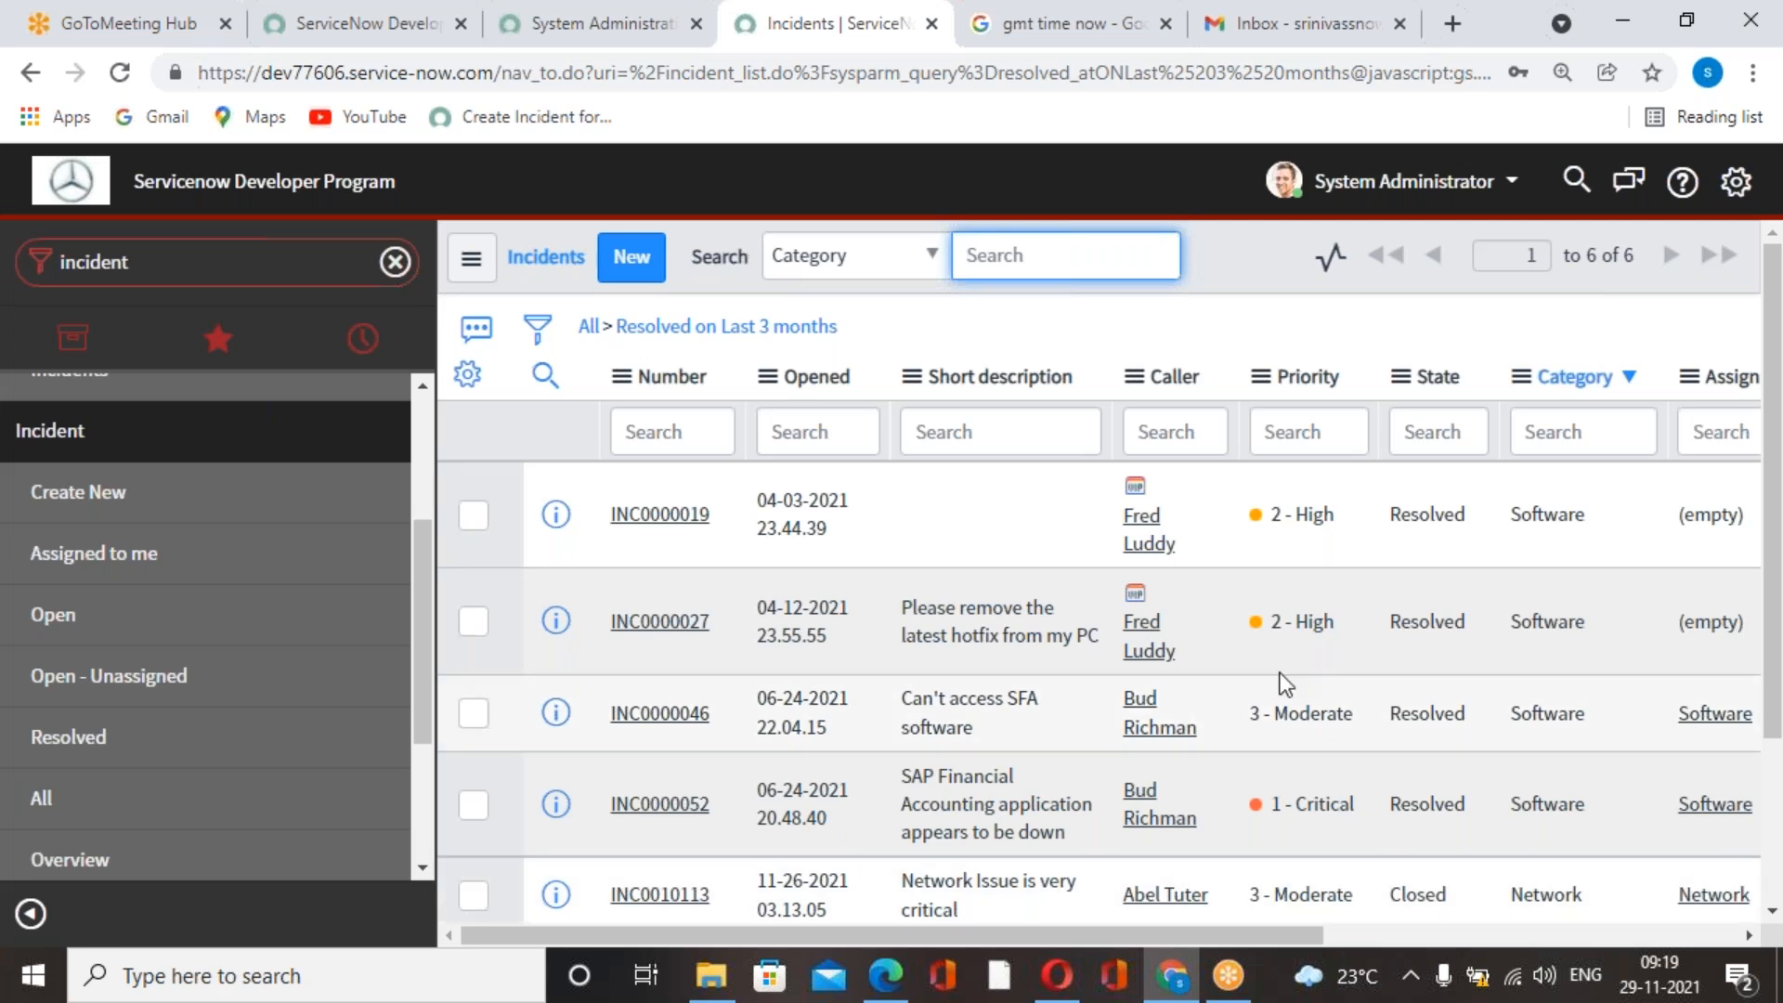
pyautogui.scroll(-3, 1340, 598)
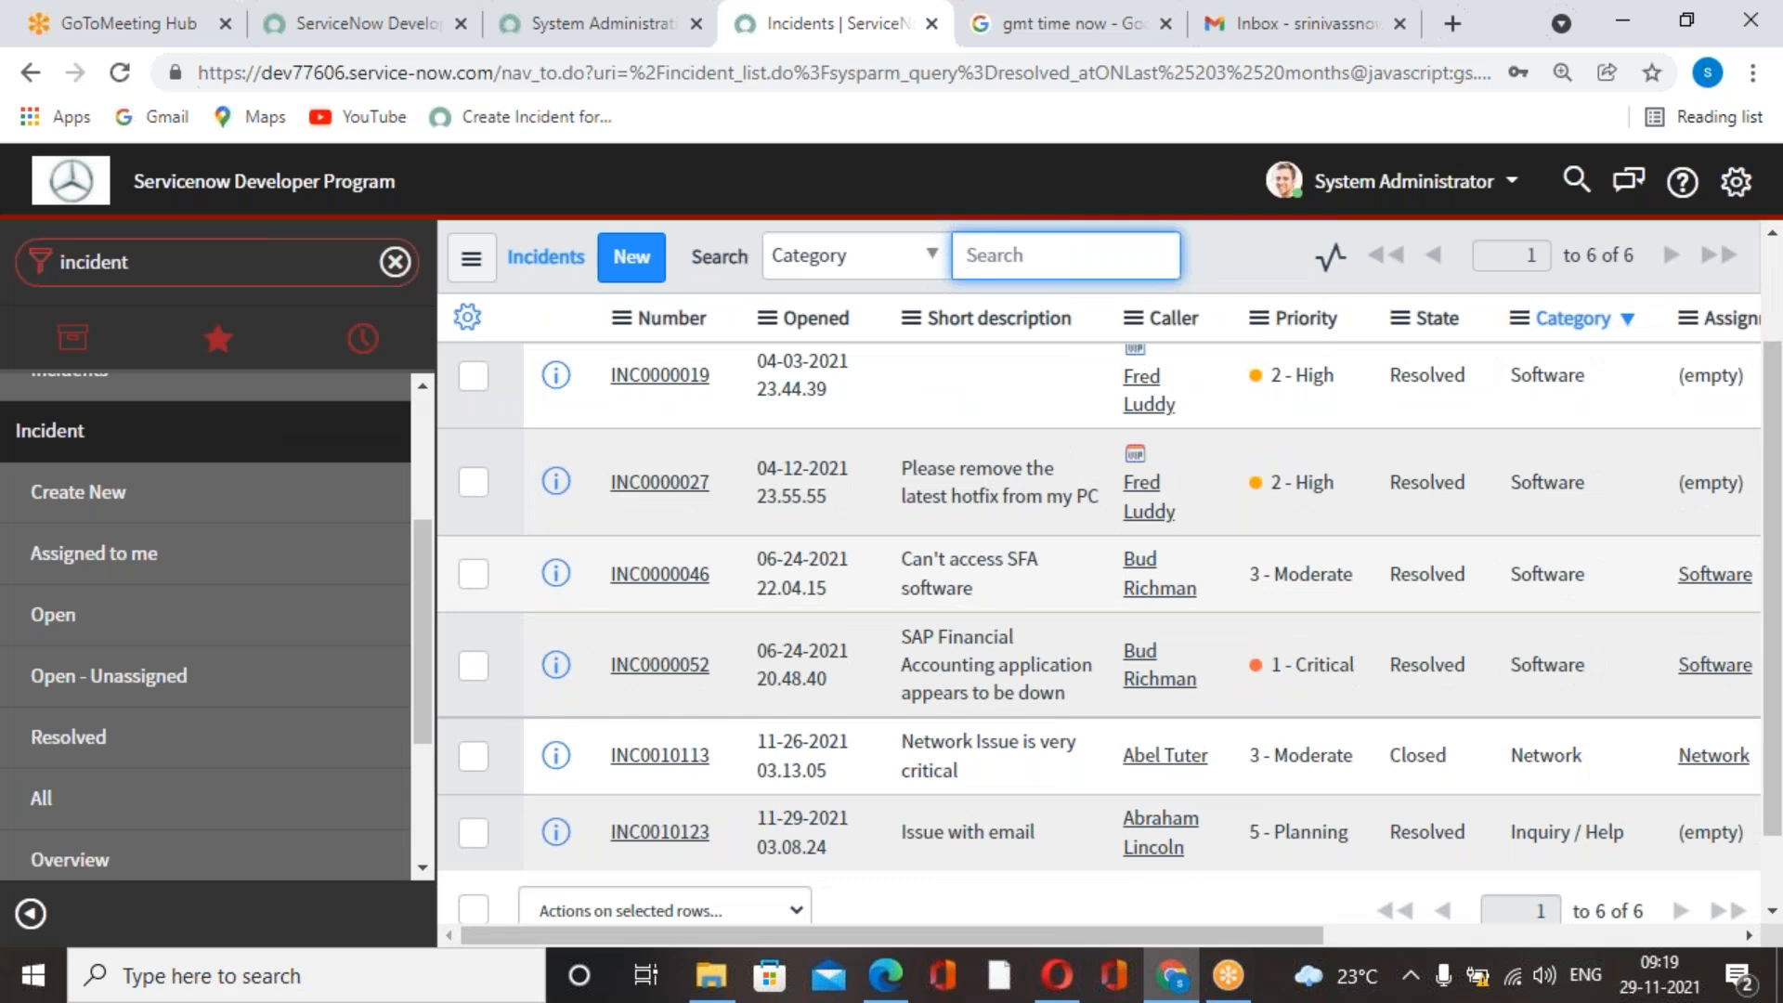
pyautogui.scroll(3, 1213, 353)
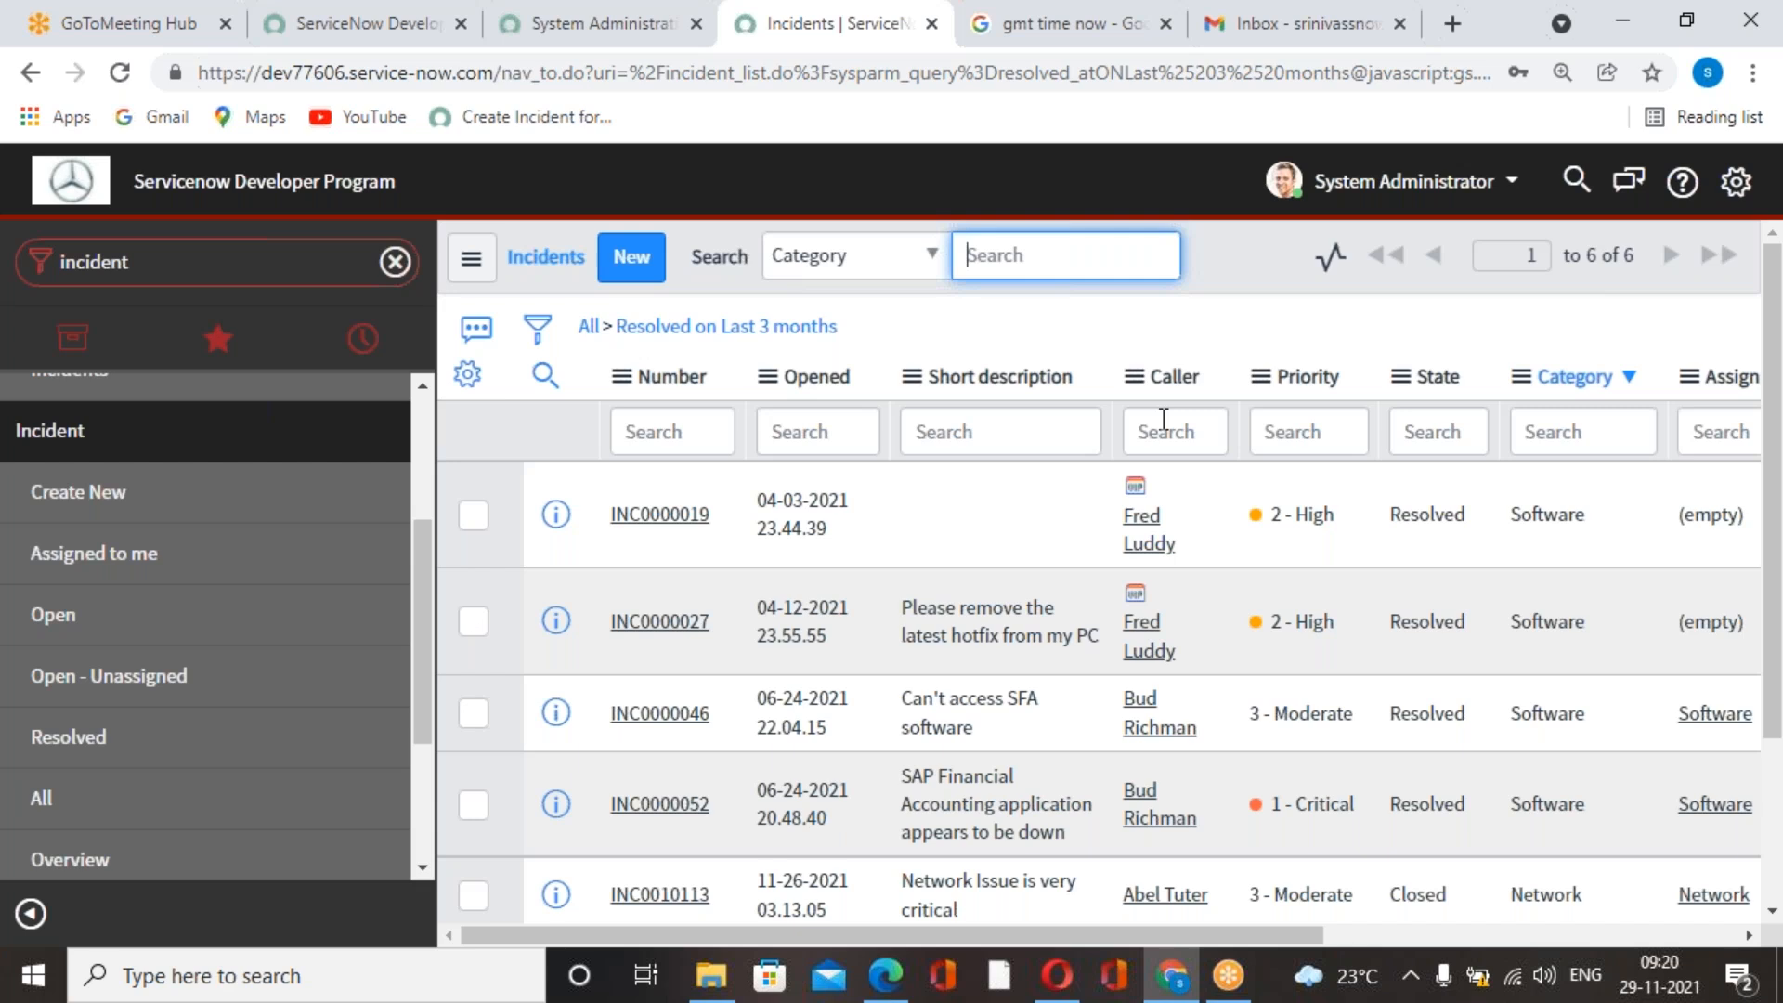
pyautogui.click(1502, 349)
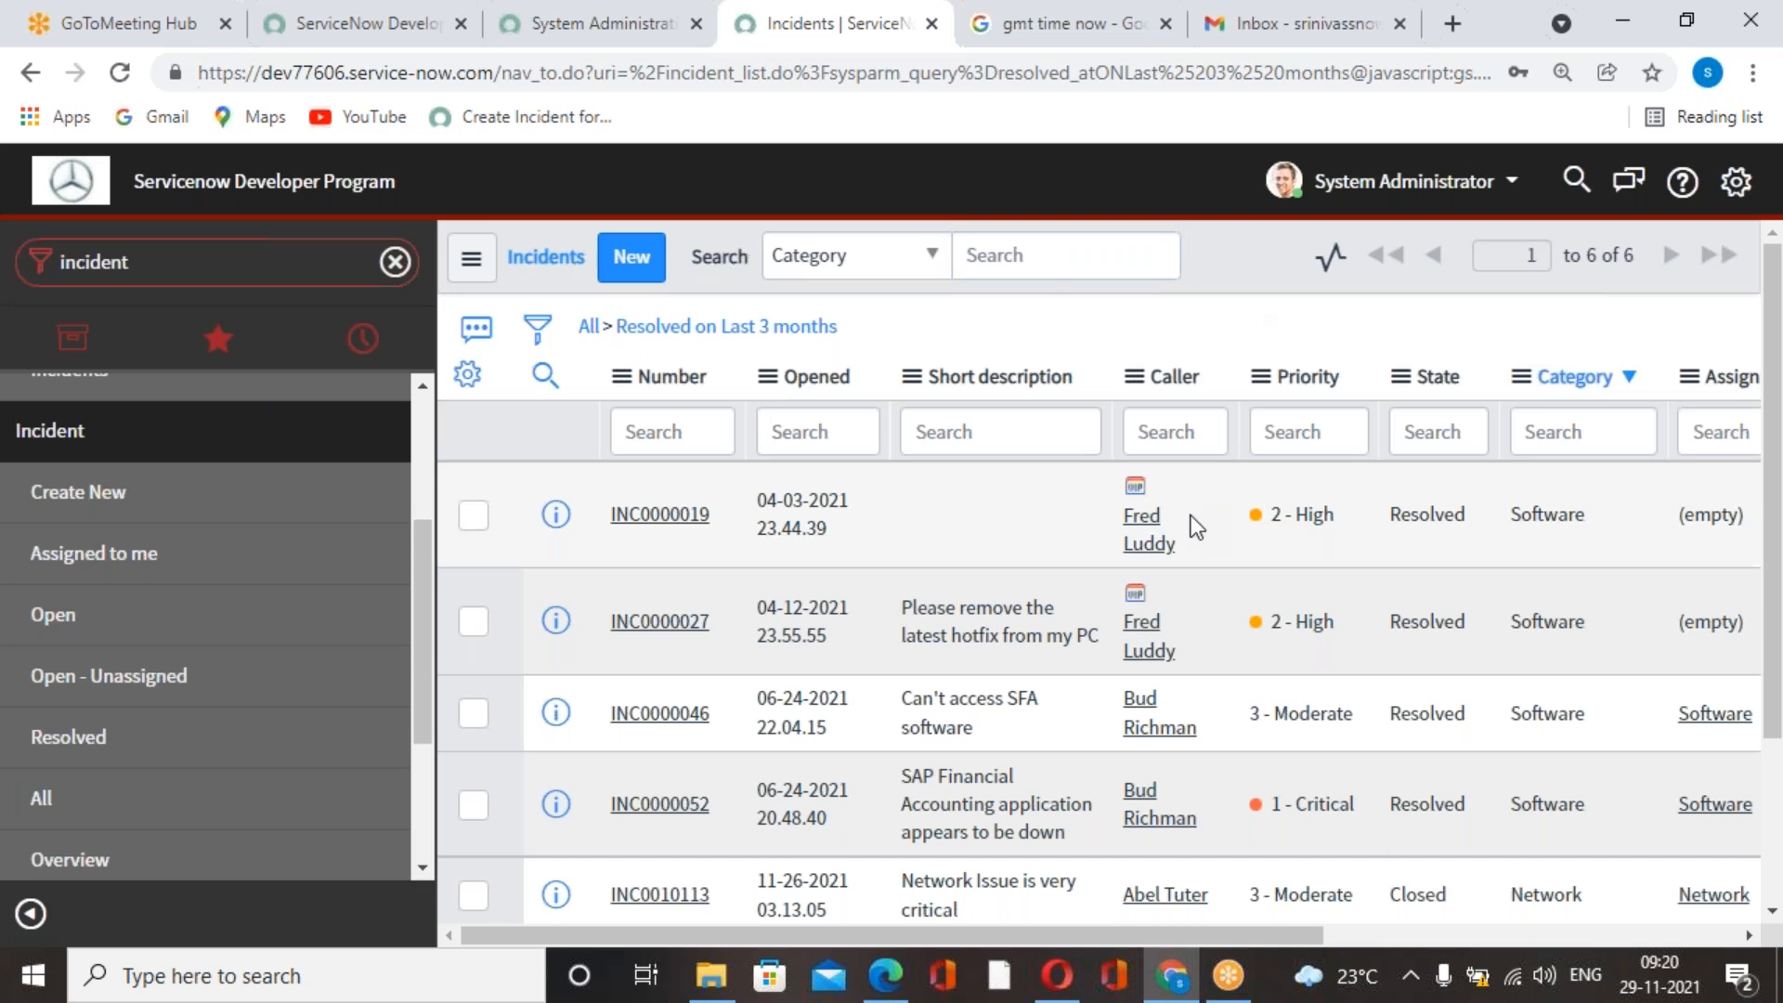
pyautogui.scroll(-1, 1343, 617)
pyautogui.scroll(-3, 1366, 557)
pyautogui.scroll(3, 1412, 651)
pyautogui.click(588, 326)
# Find System Definition > Scheduled Jobs with the navigator filter "scheduled" and start a new job that automatically runs a script of your choosing.
pyautogui.write('schedule')
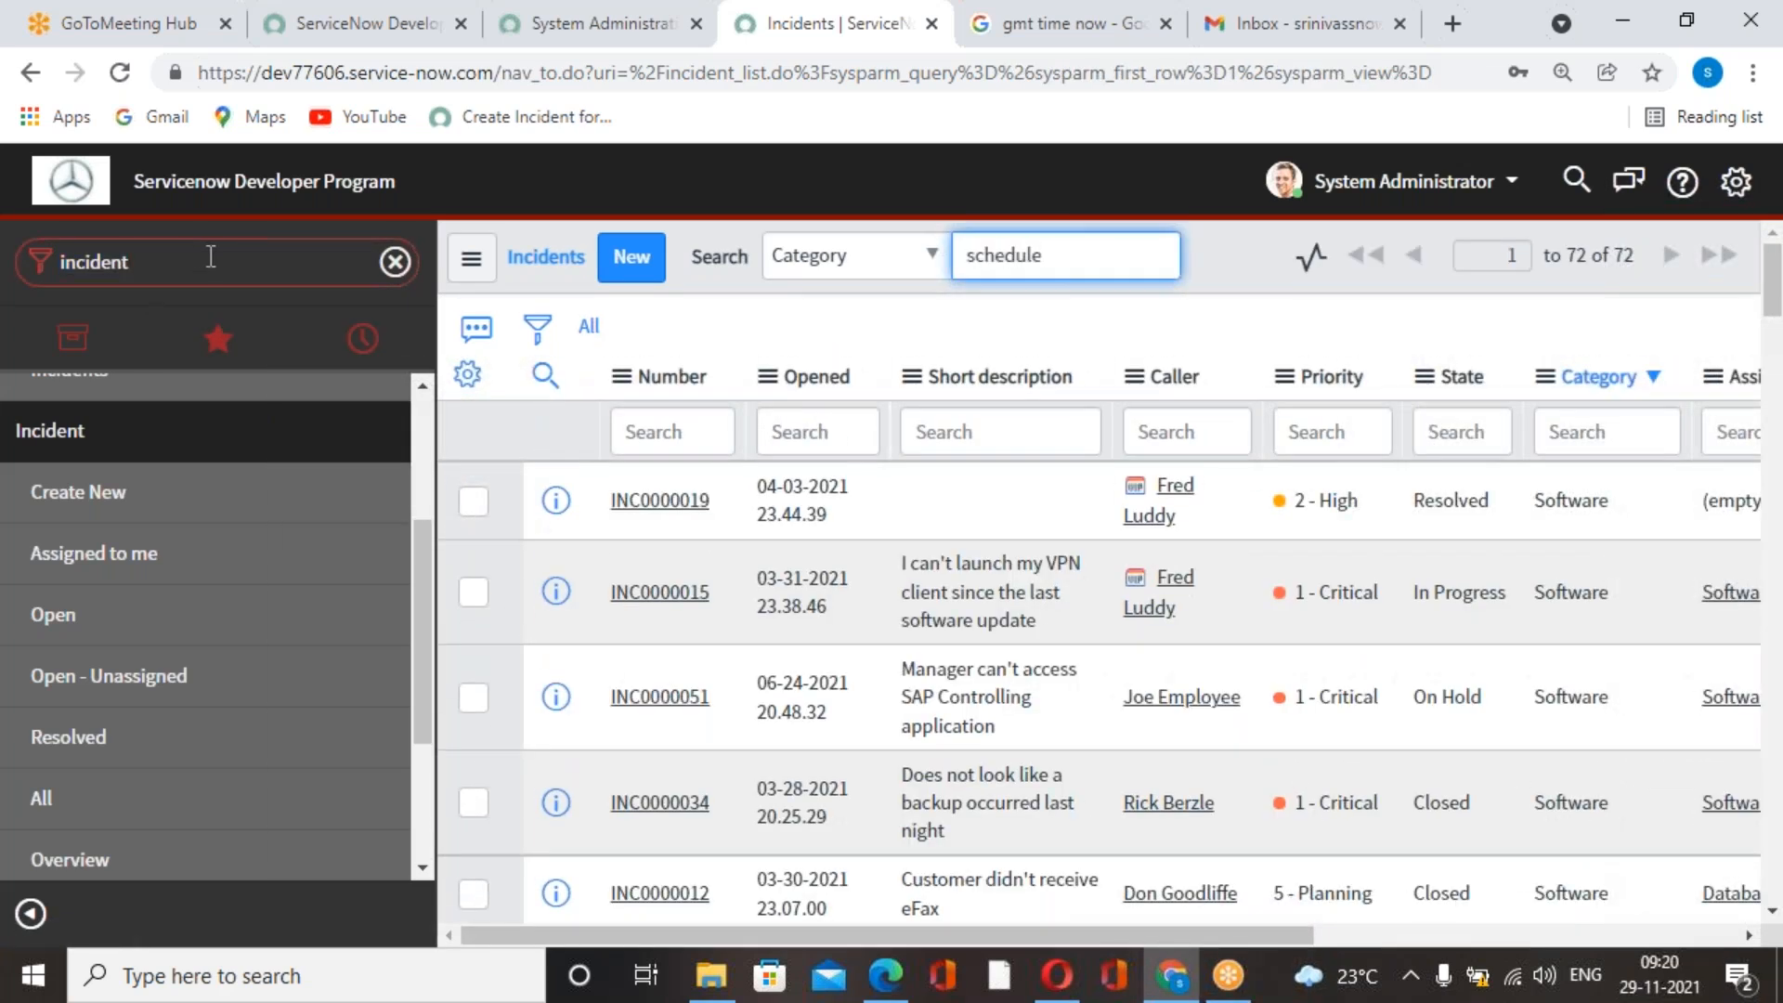
pyautogui.moveTo(263, 272); pyautogui.dragTo(16, 270)
pyautogui.write('scheduled')
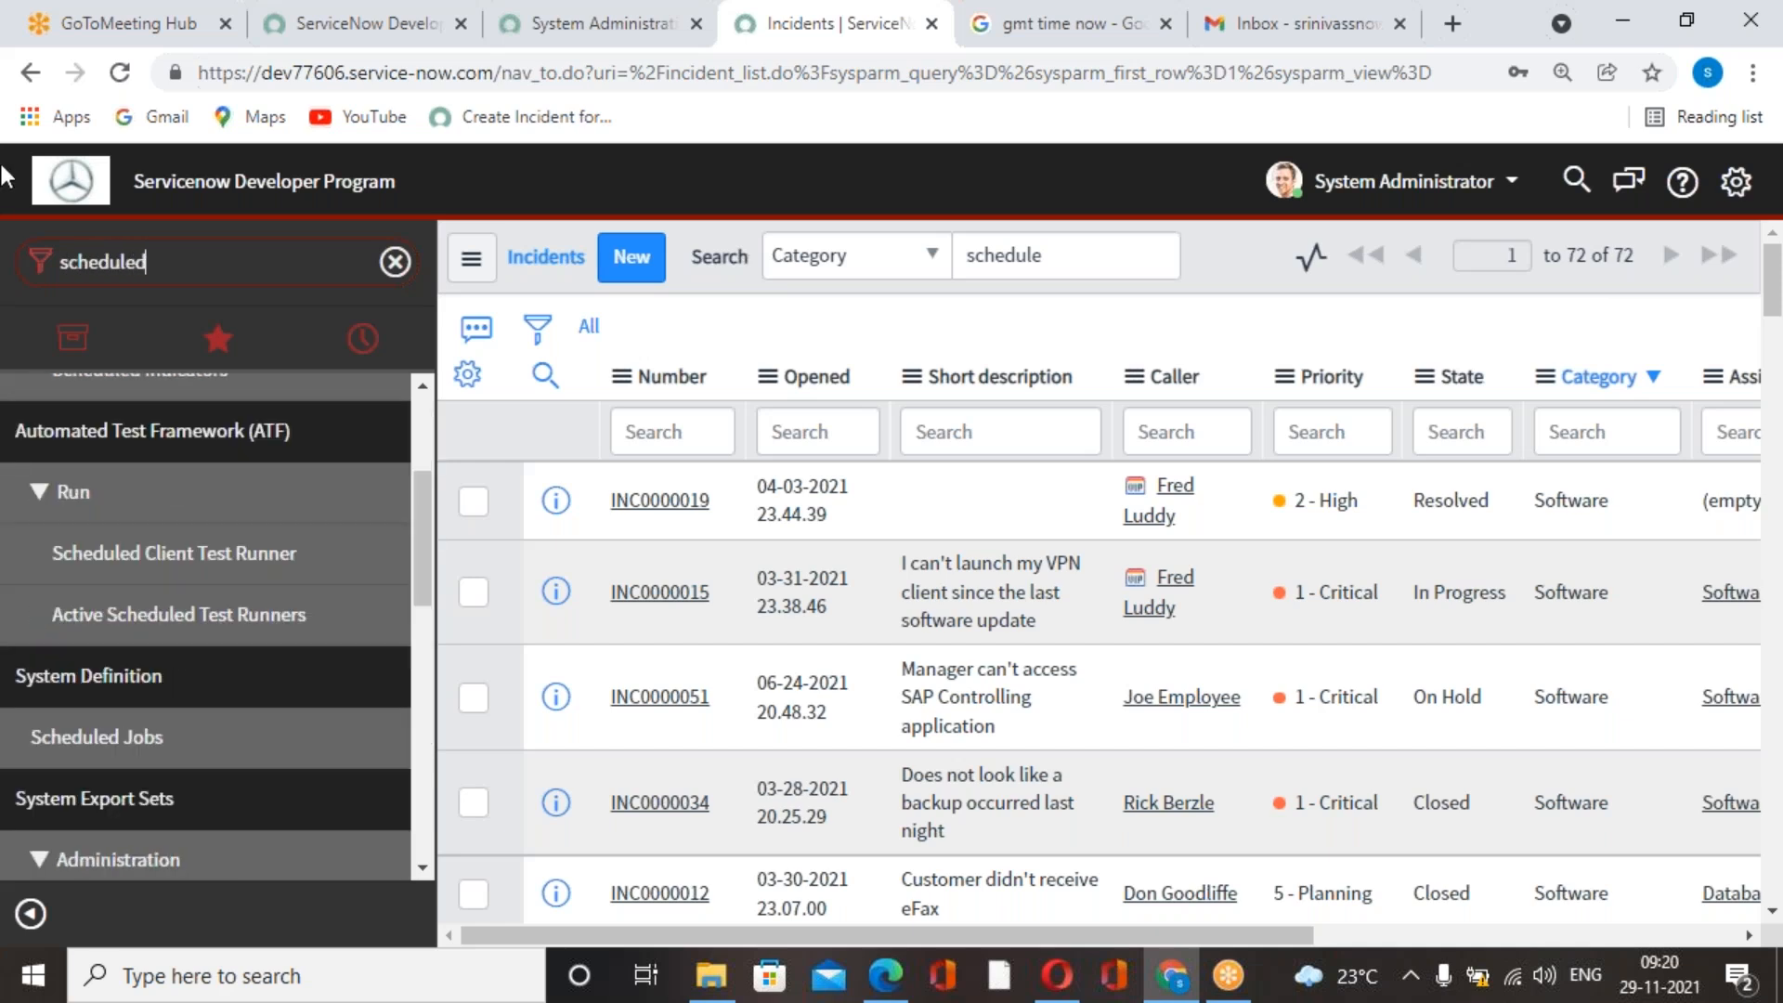
pyautogui.scroll(-8, 102, 836)
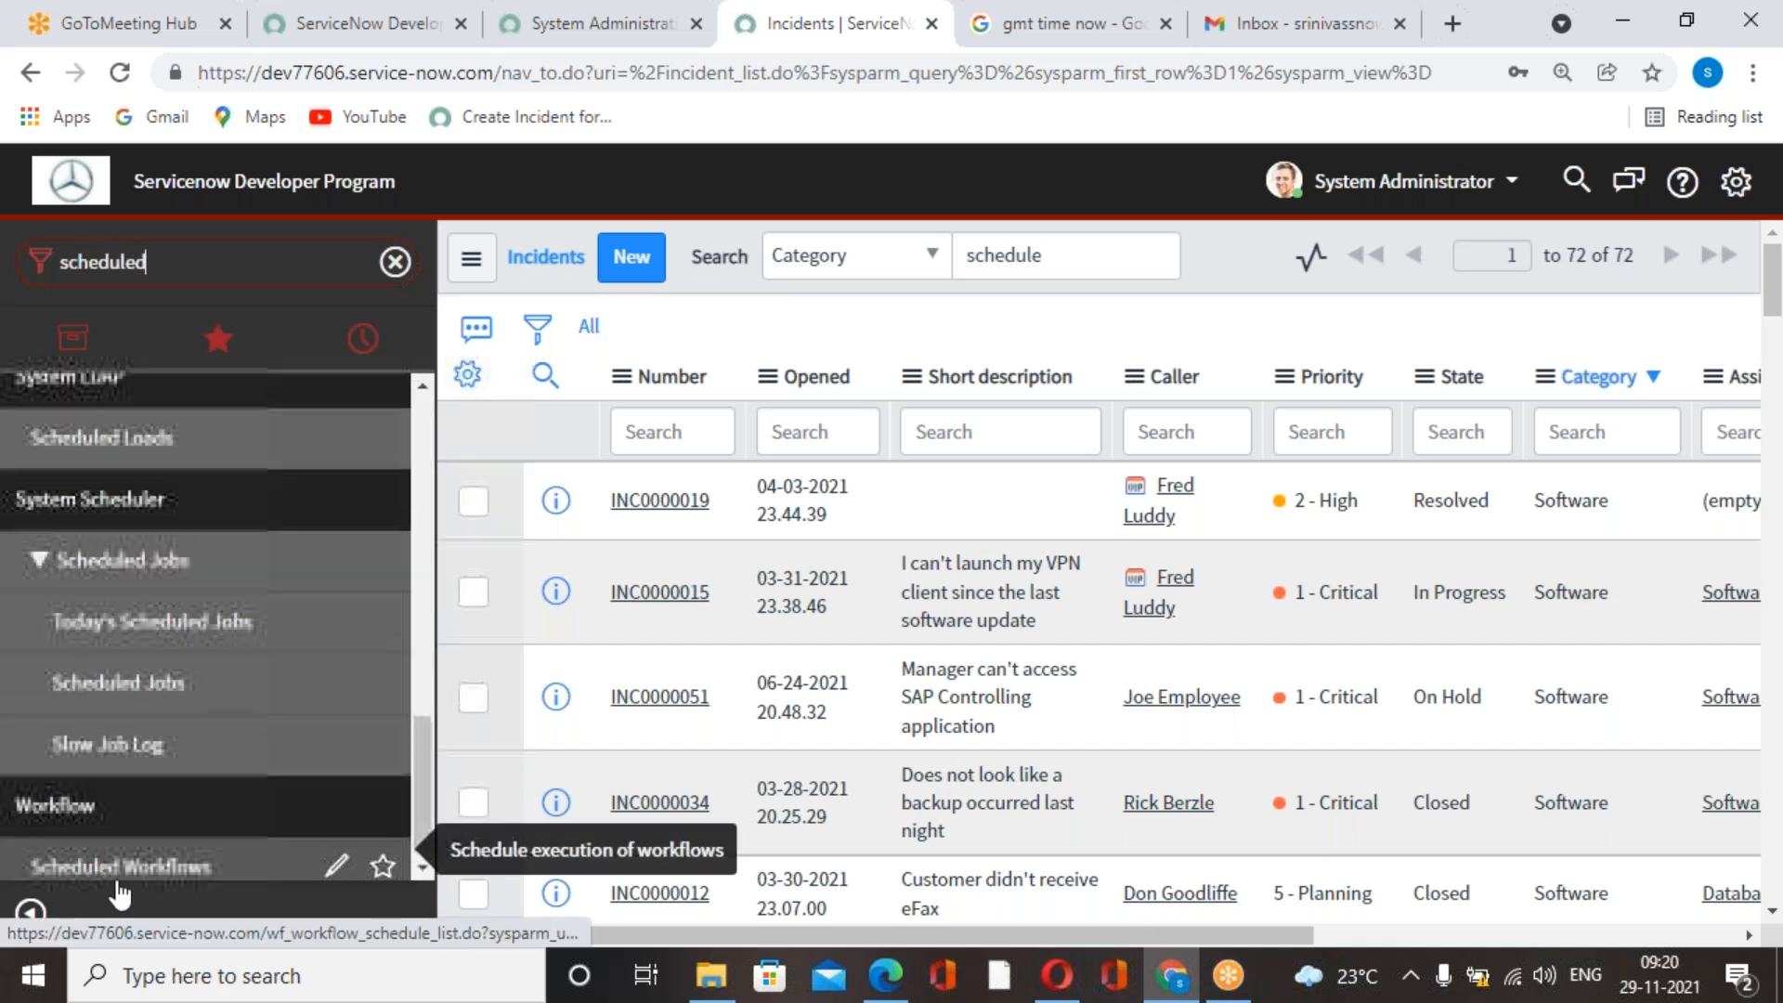
pyautogui.scroll(3, 143, 817)
pyautogui.scroll(-3, 147, 808)
pyautogui.scroll(3, 149, 810)
pyautogui.scroll(4, 149, 808)
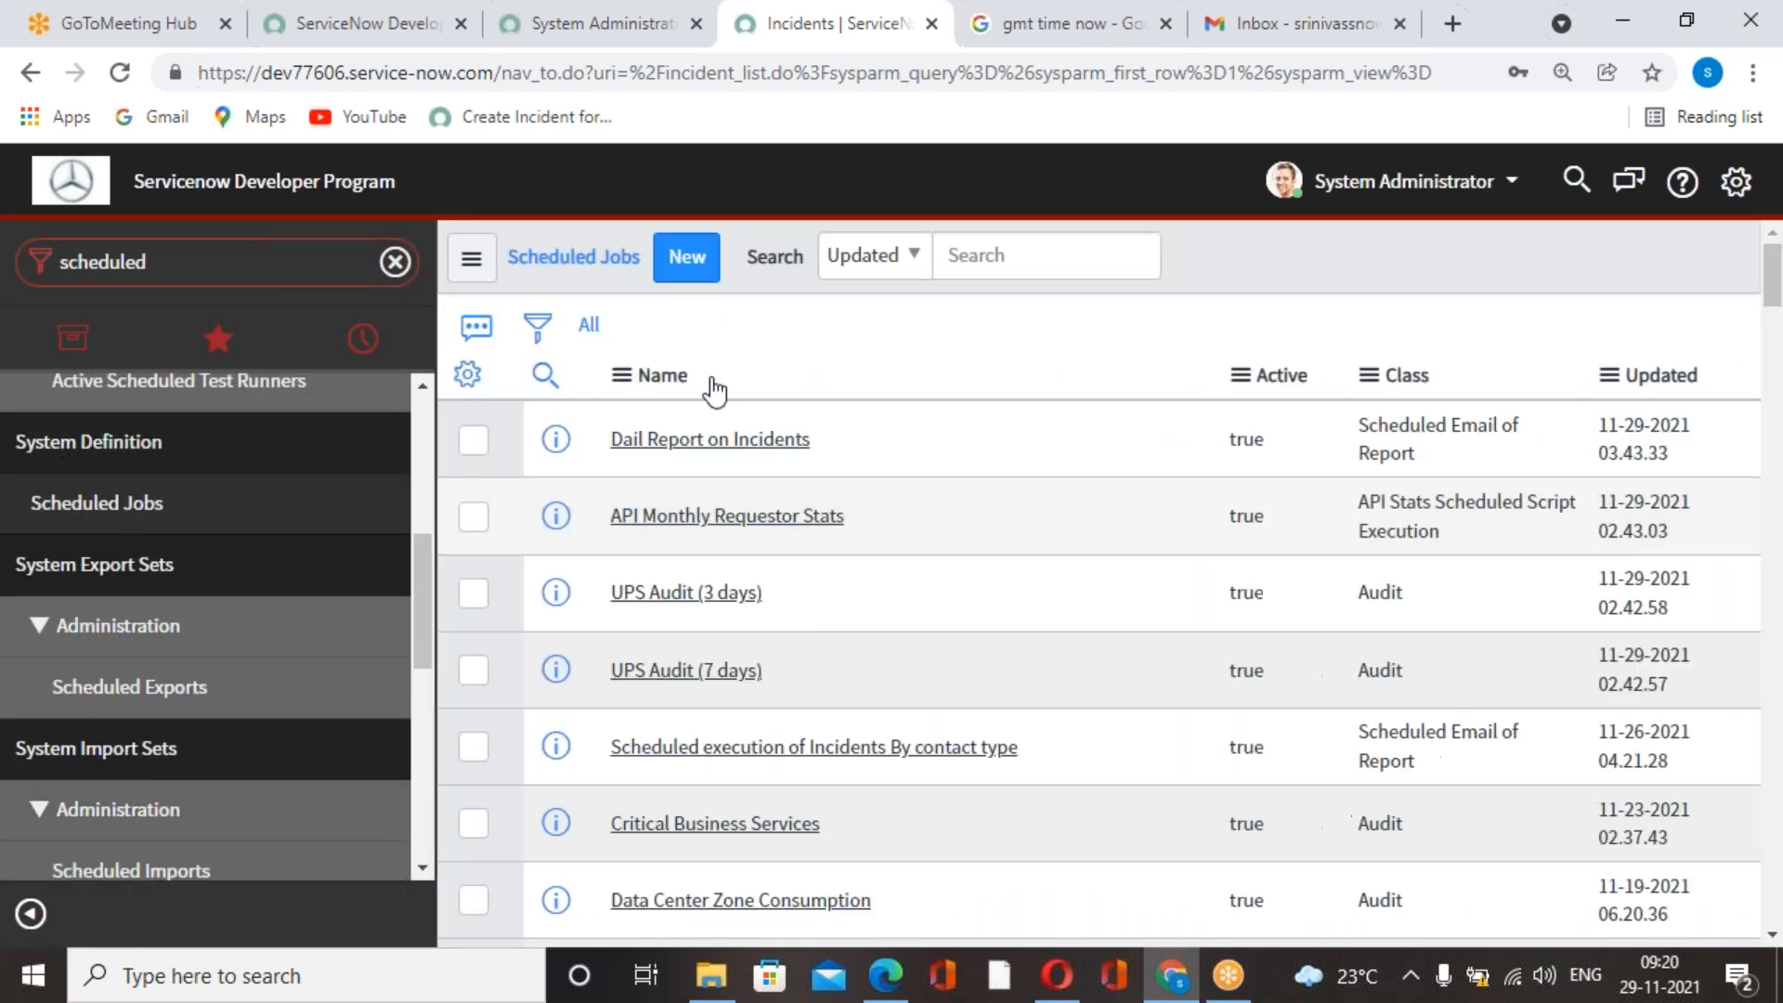
pyautogui.click(688, 256)
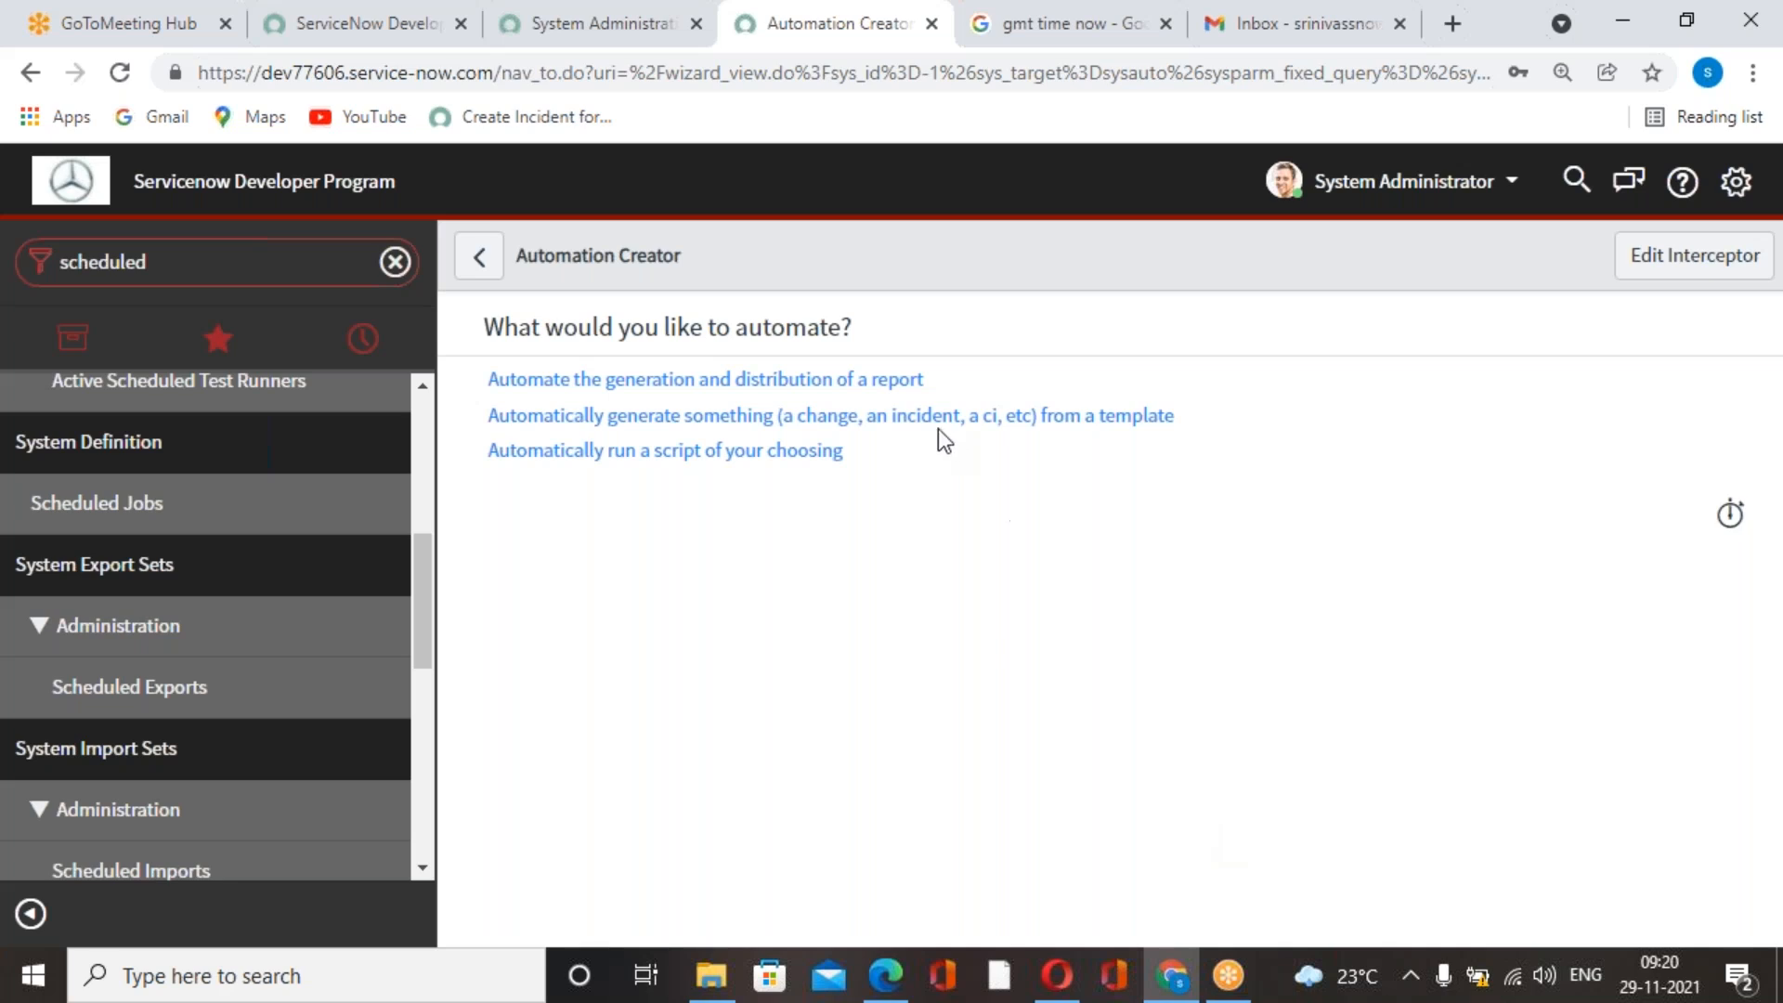
pyautogui.click(597, 455)
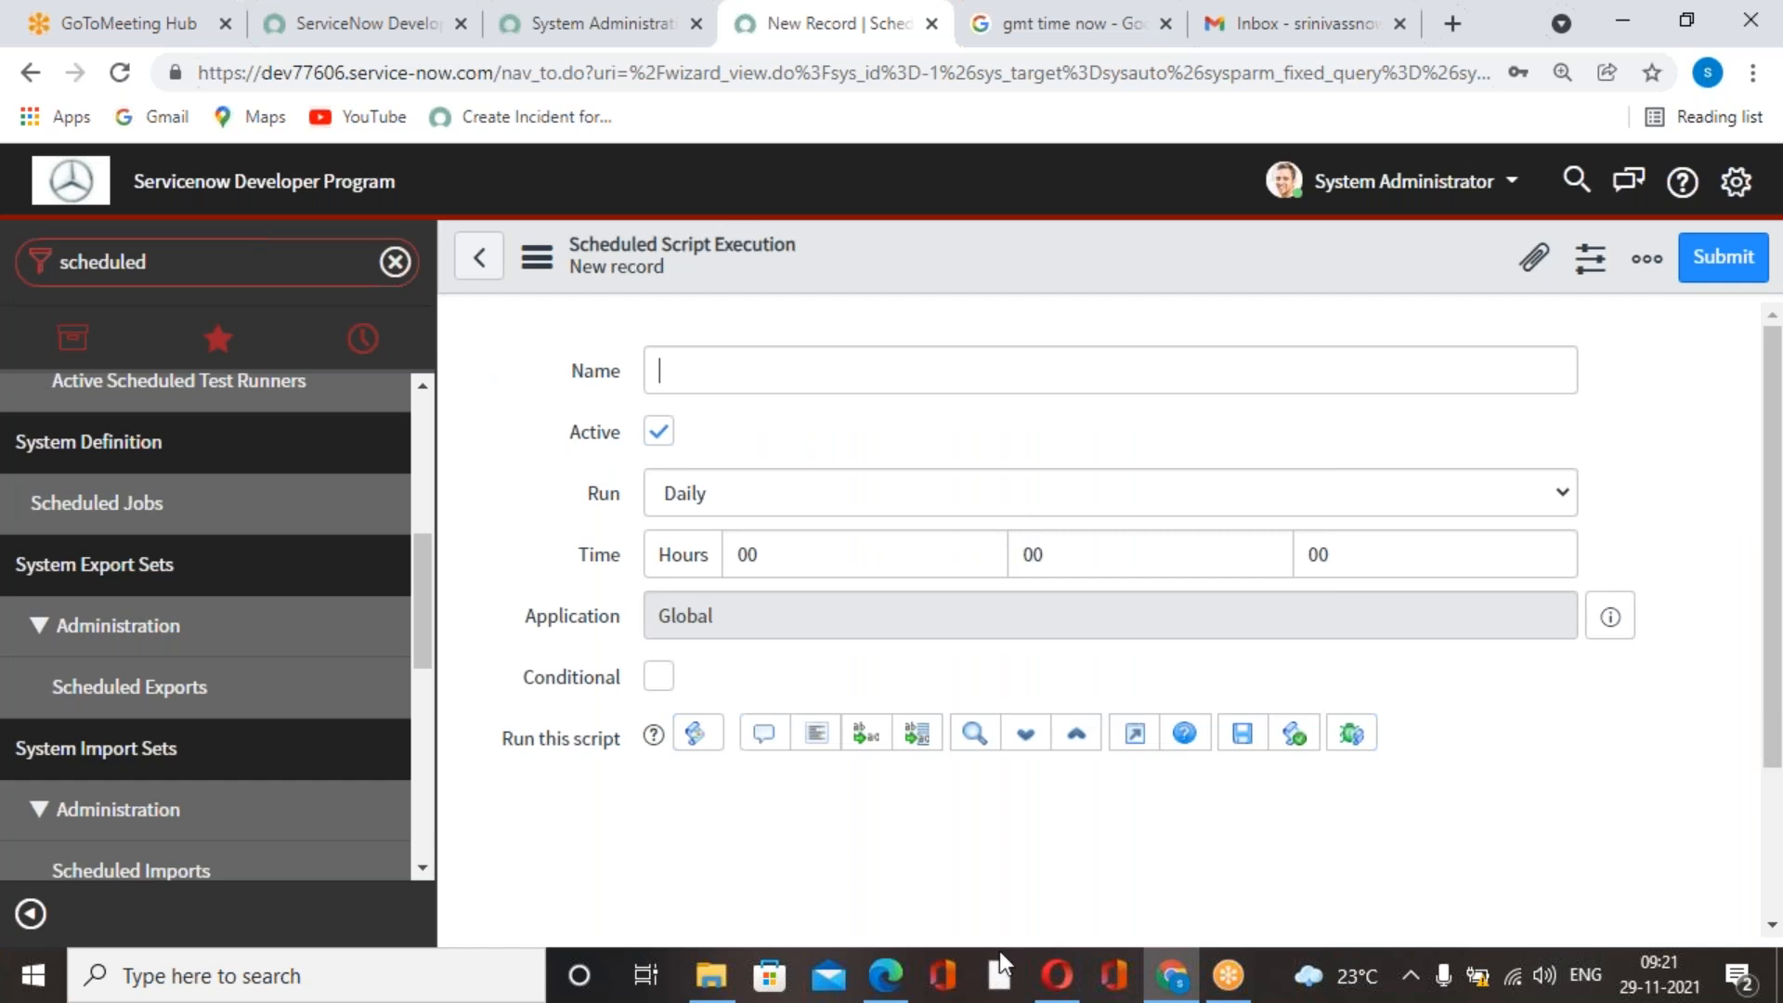
# Copy the job name from the development PDF in Edge and name the new job in Chrome "All resolved incidents should get closed automatically".
pyautogui.click(885, 975)
pyautogui.scroll(-2, 923, 650)
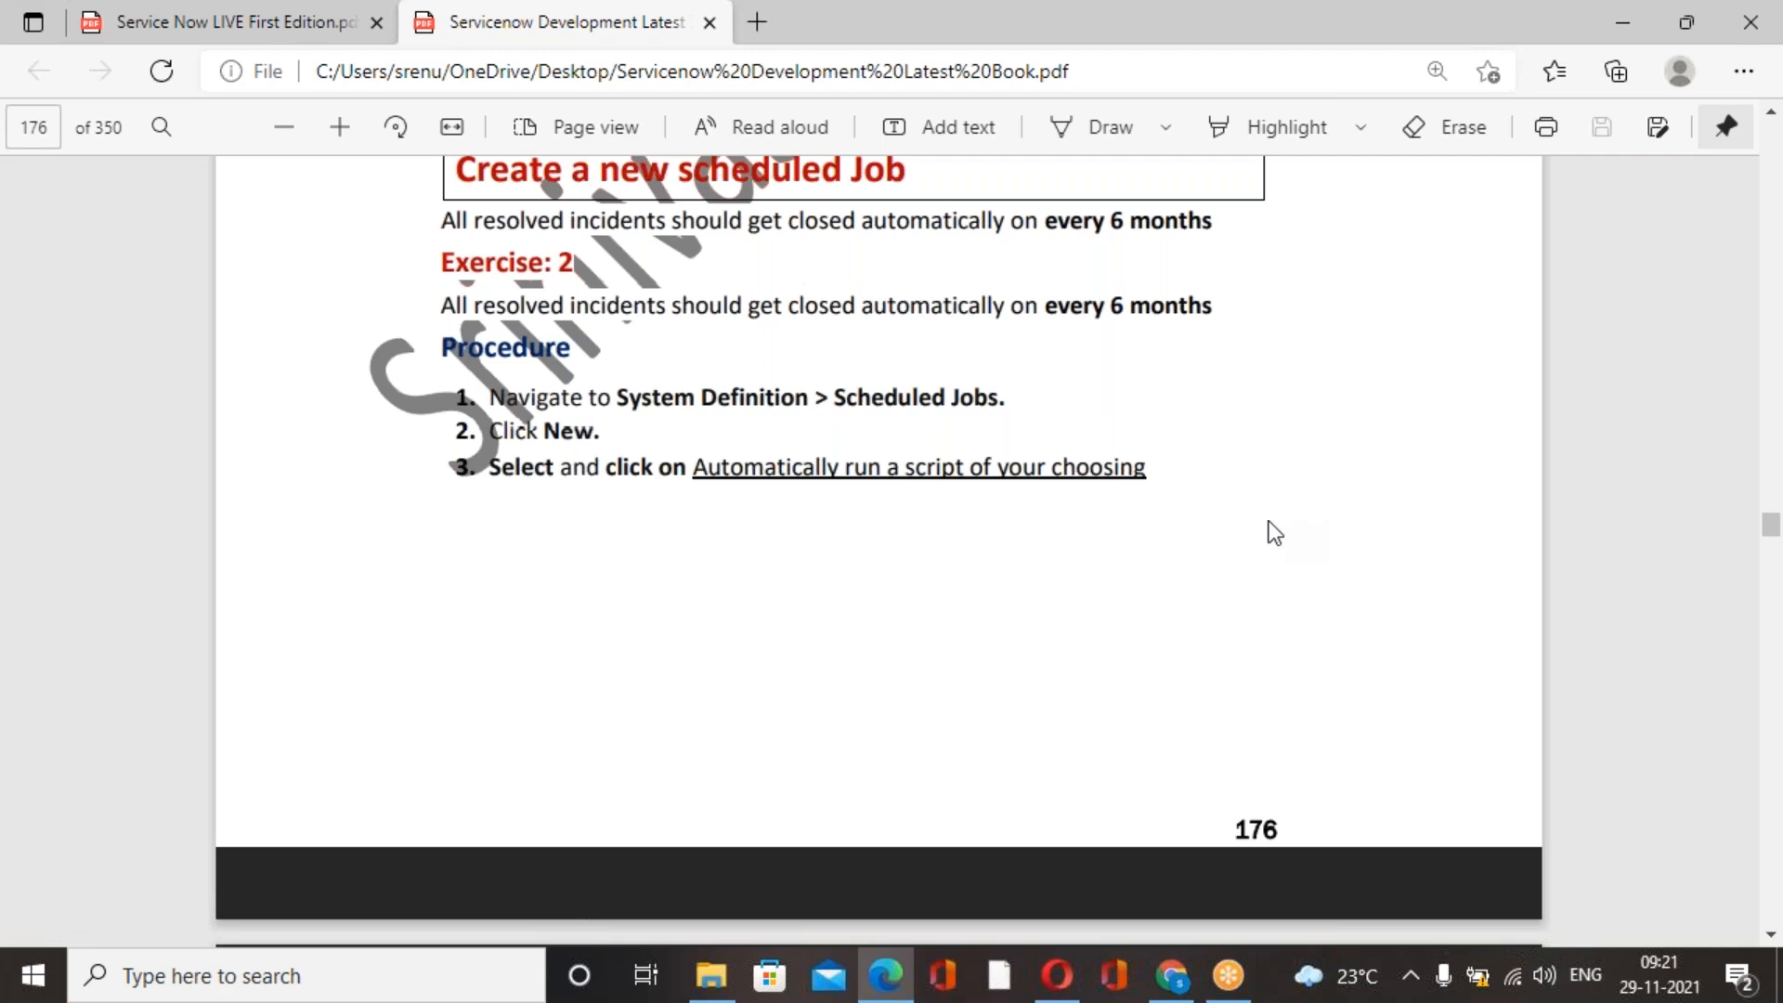
pyautogui.scroll(-5, 1247, 522)
pyautogui.moveTo(580, 526); pyautogui.dragTo(1162, 560)
pyautogui.hotkey('ctrl', 'c')
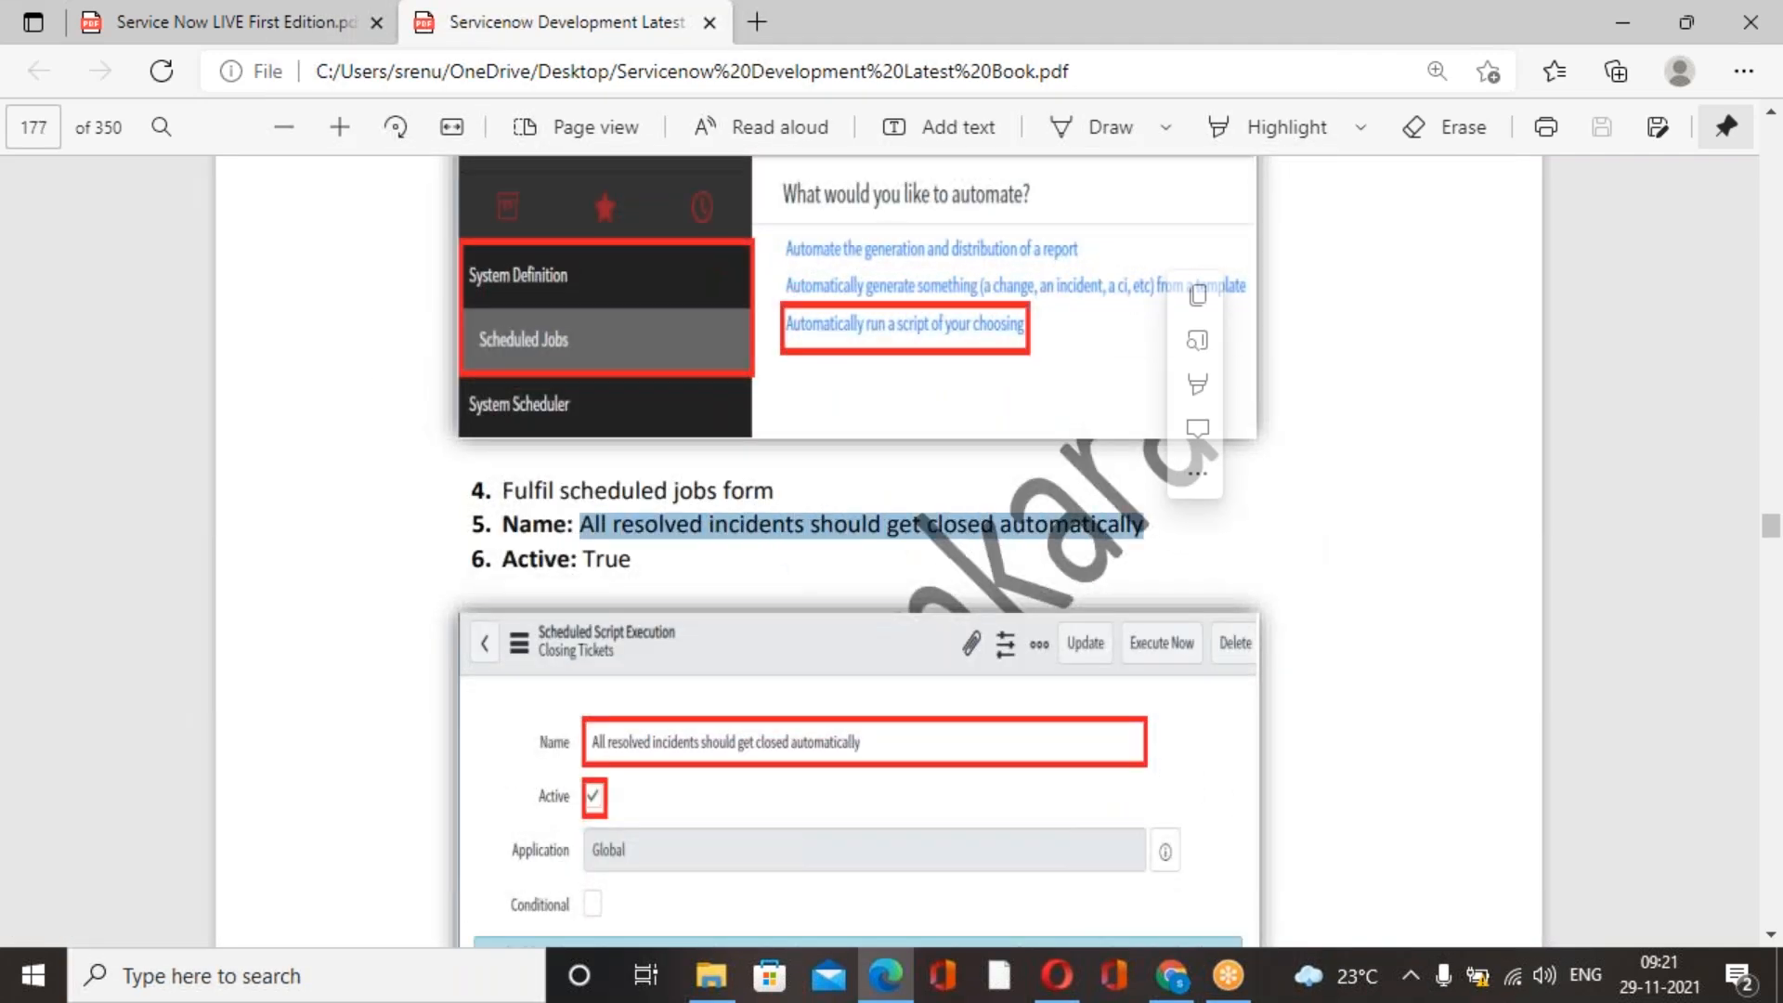
pyautogui.click(1173, 975)
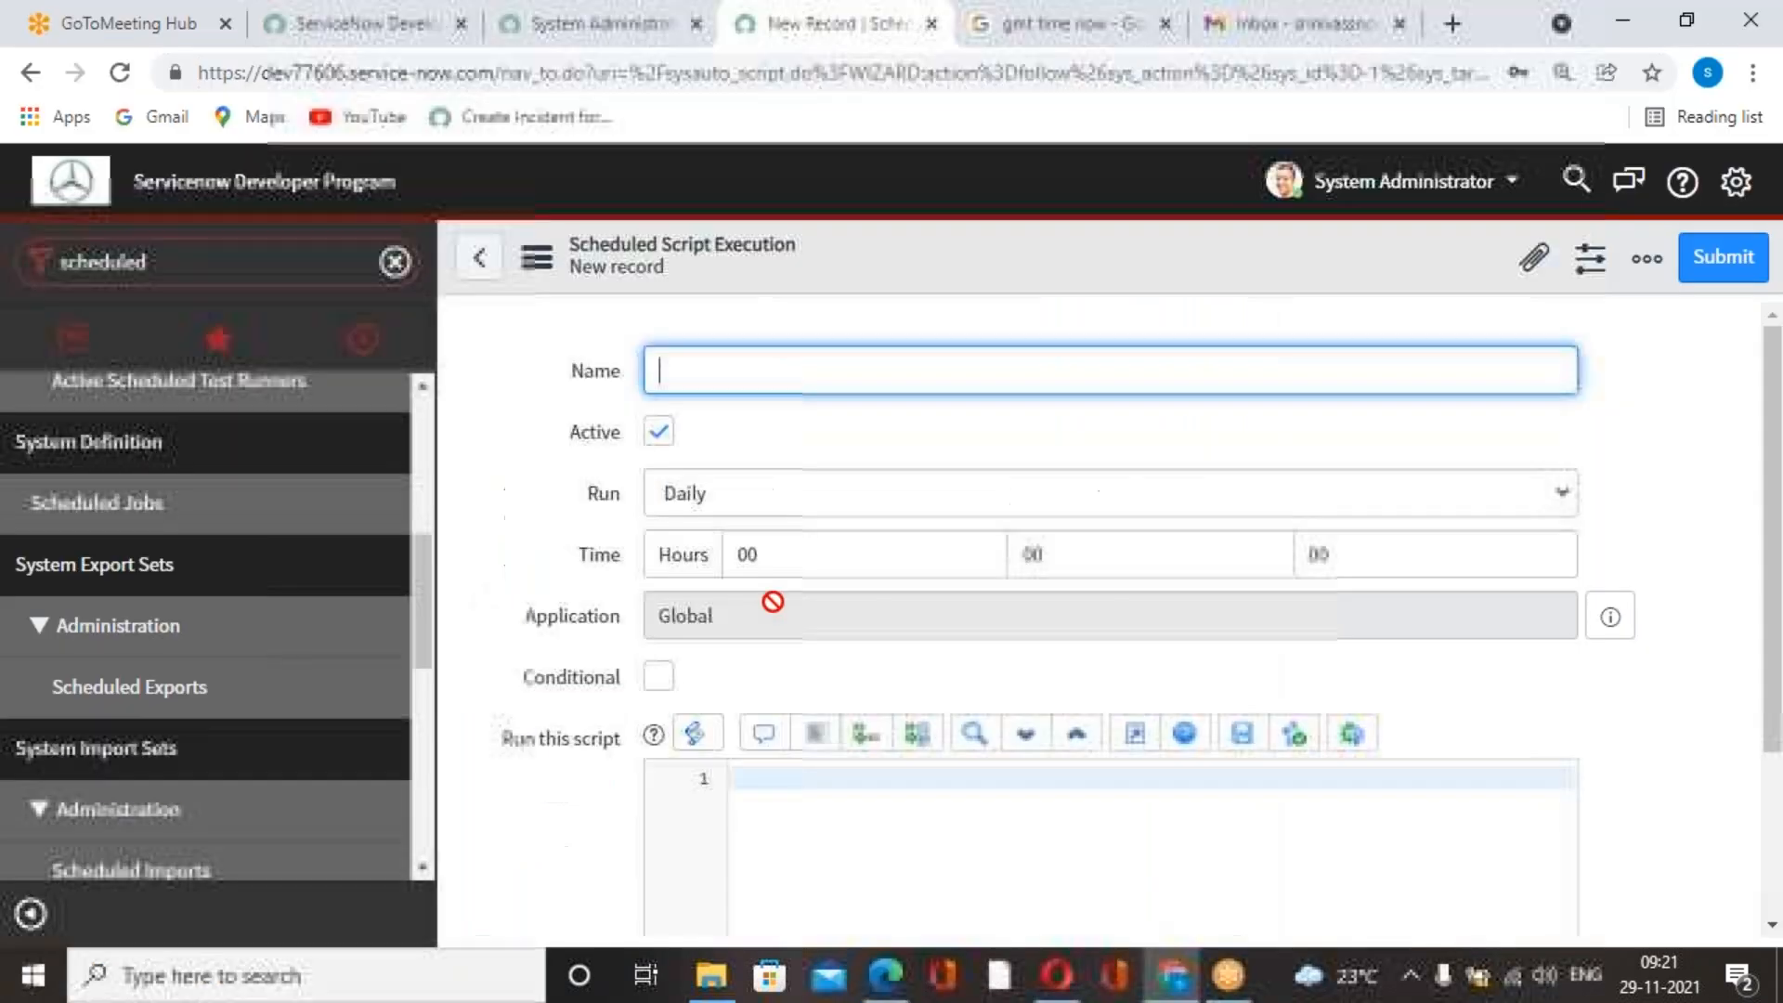
pyautogui.hotkey('ctrl', 'v')
pyautogui.click(817, 459)
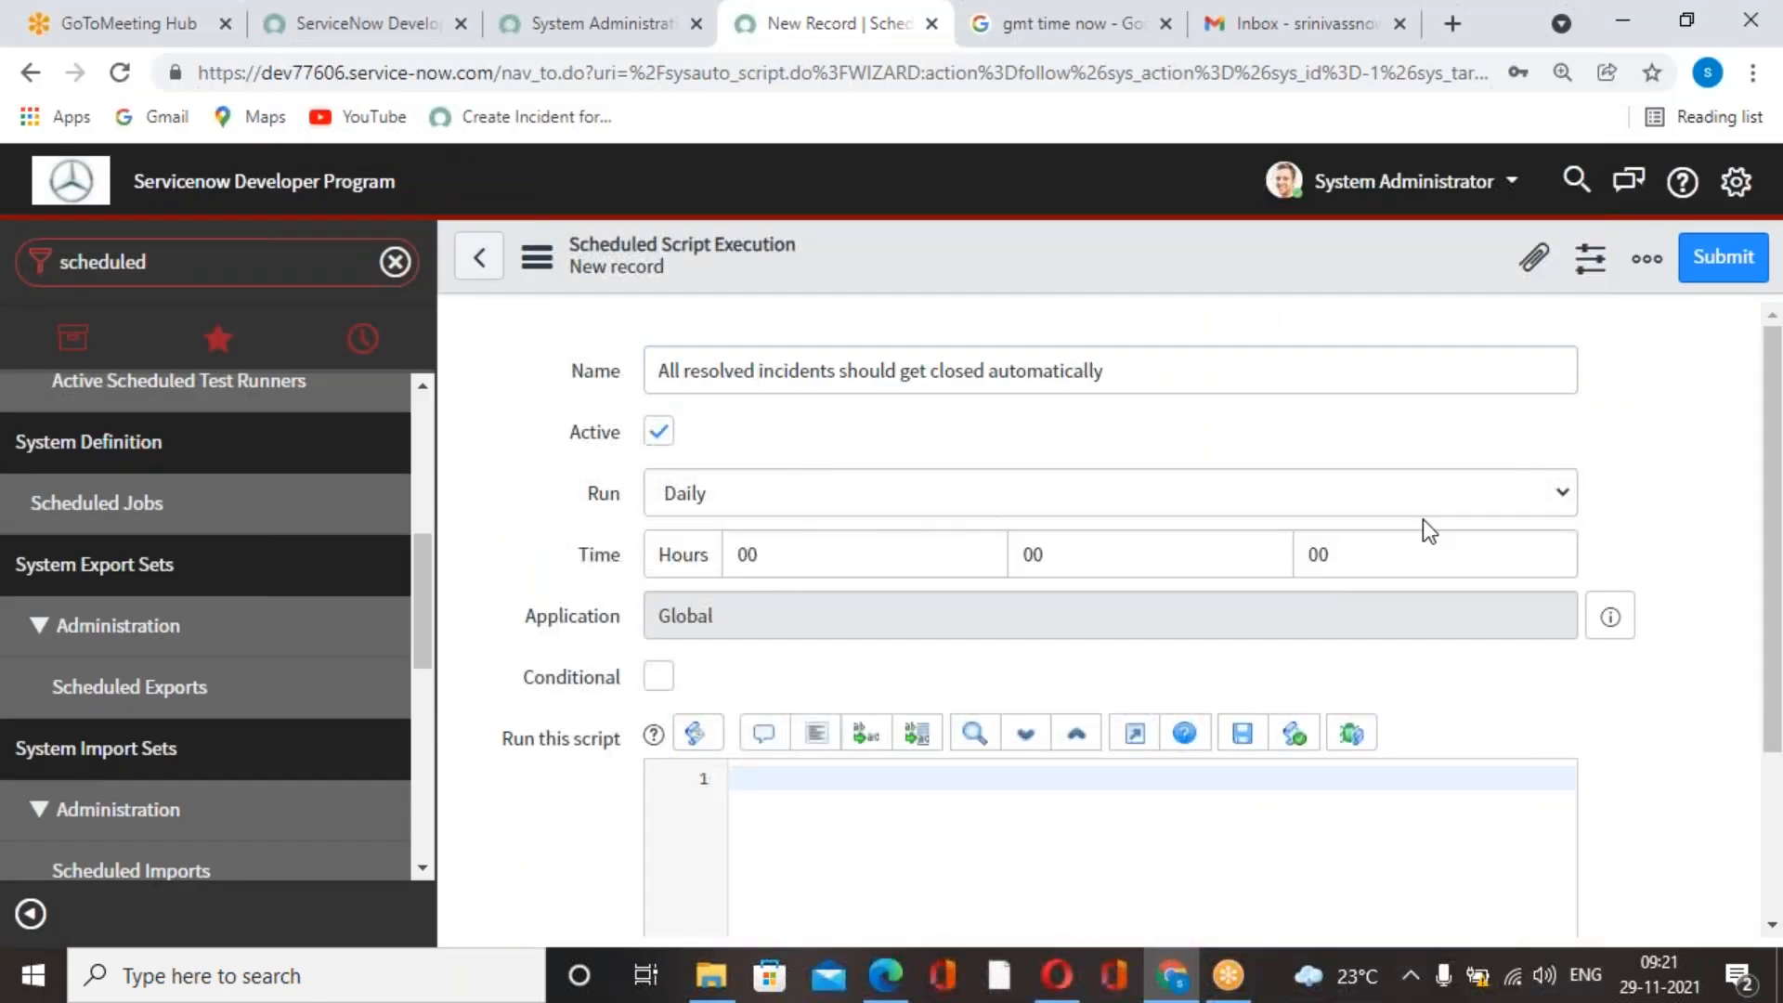
# Set the scheduled script to run Weekly on Monday.
pyautogui.click(1408, 500)
pyautogui.click(743, 582)
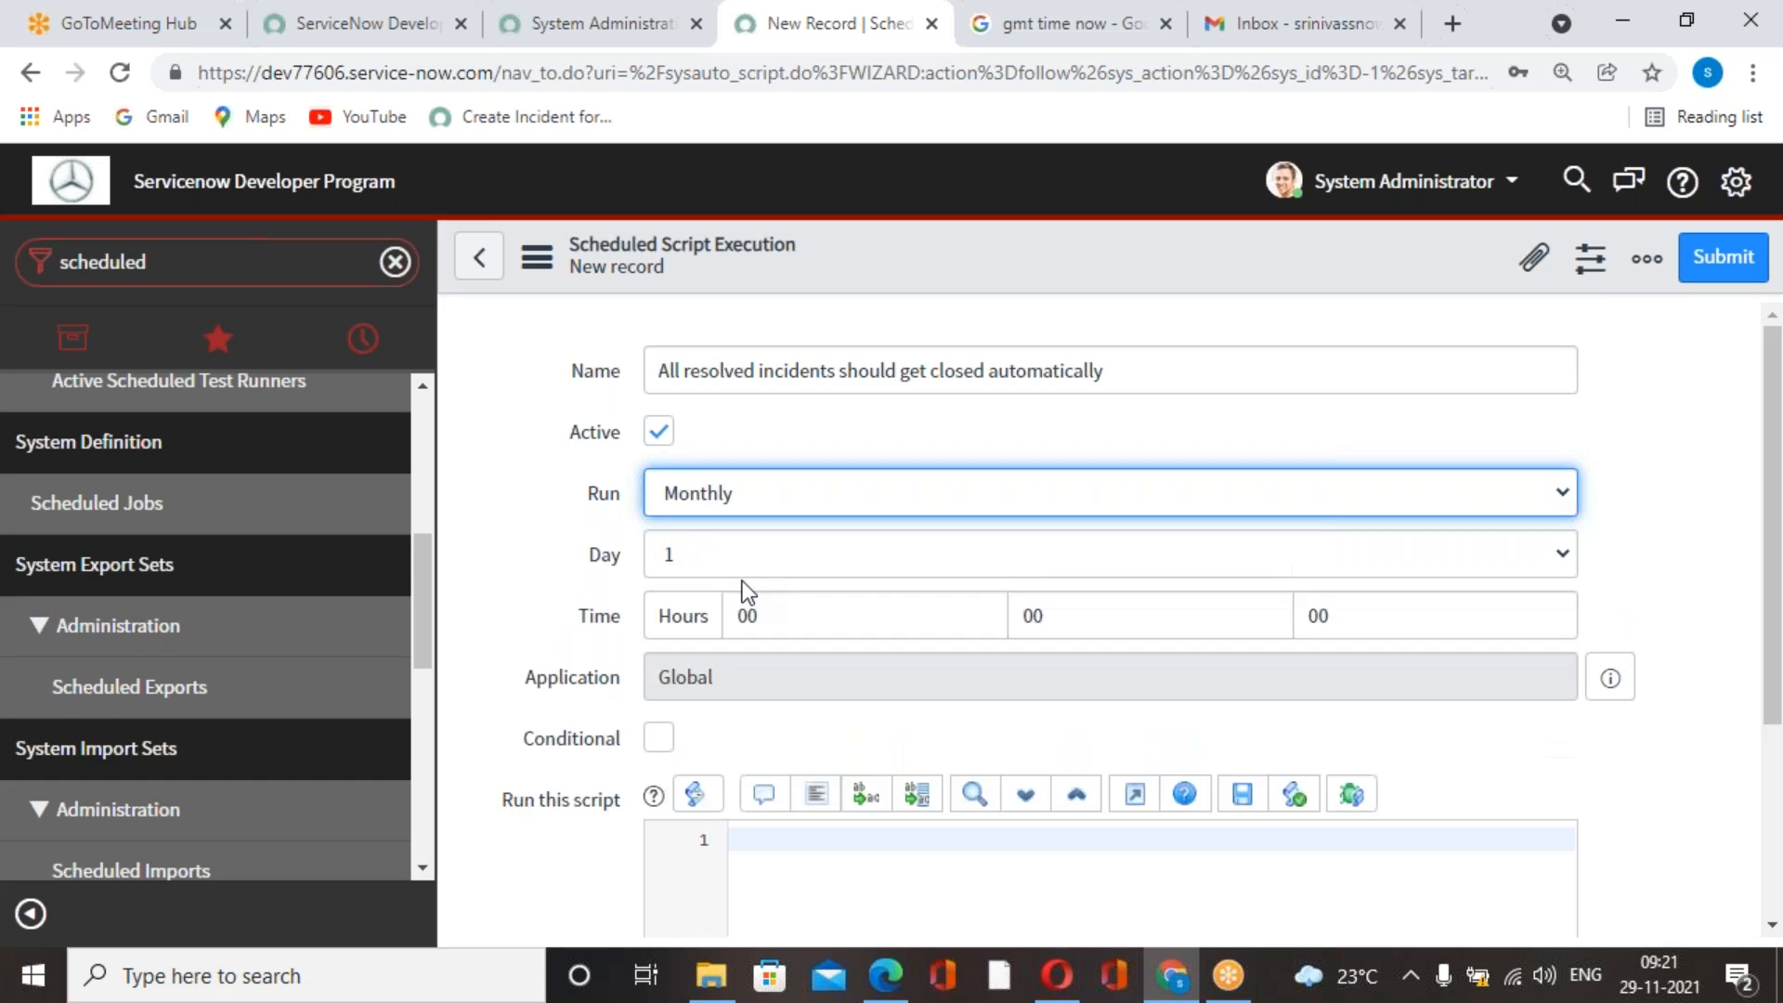
pyautogui.click(901, 503)
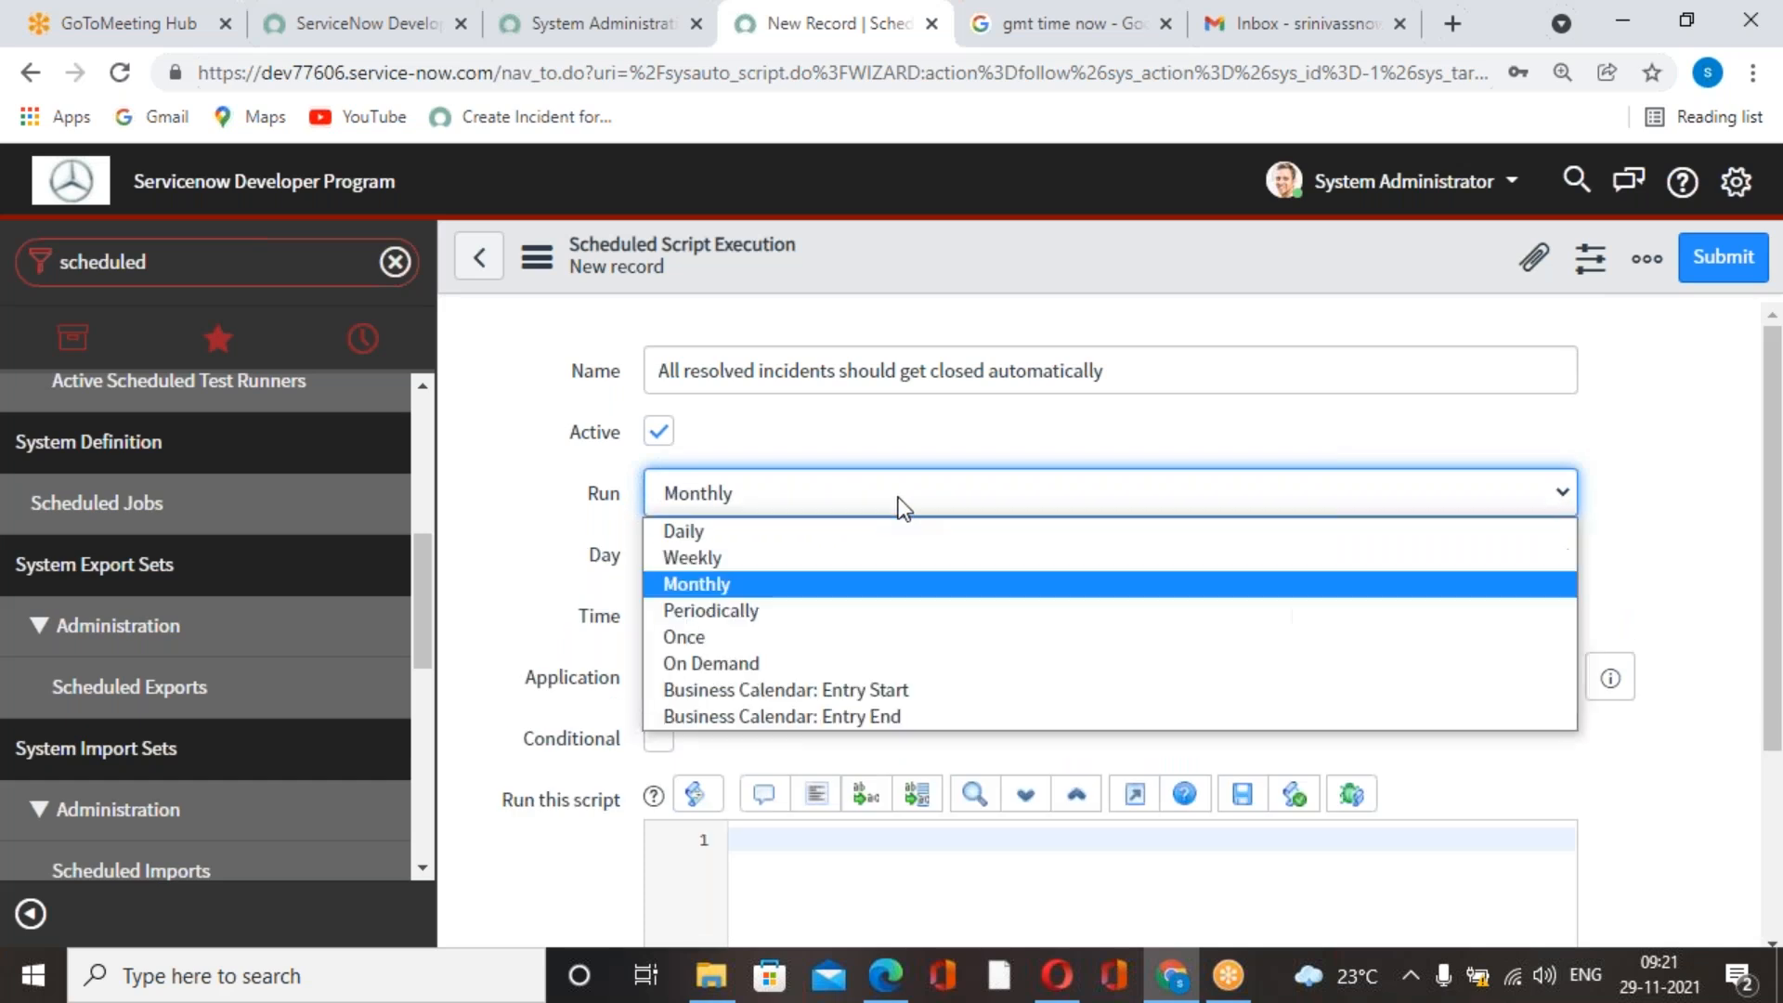
pyautogui.click(700, 558)
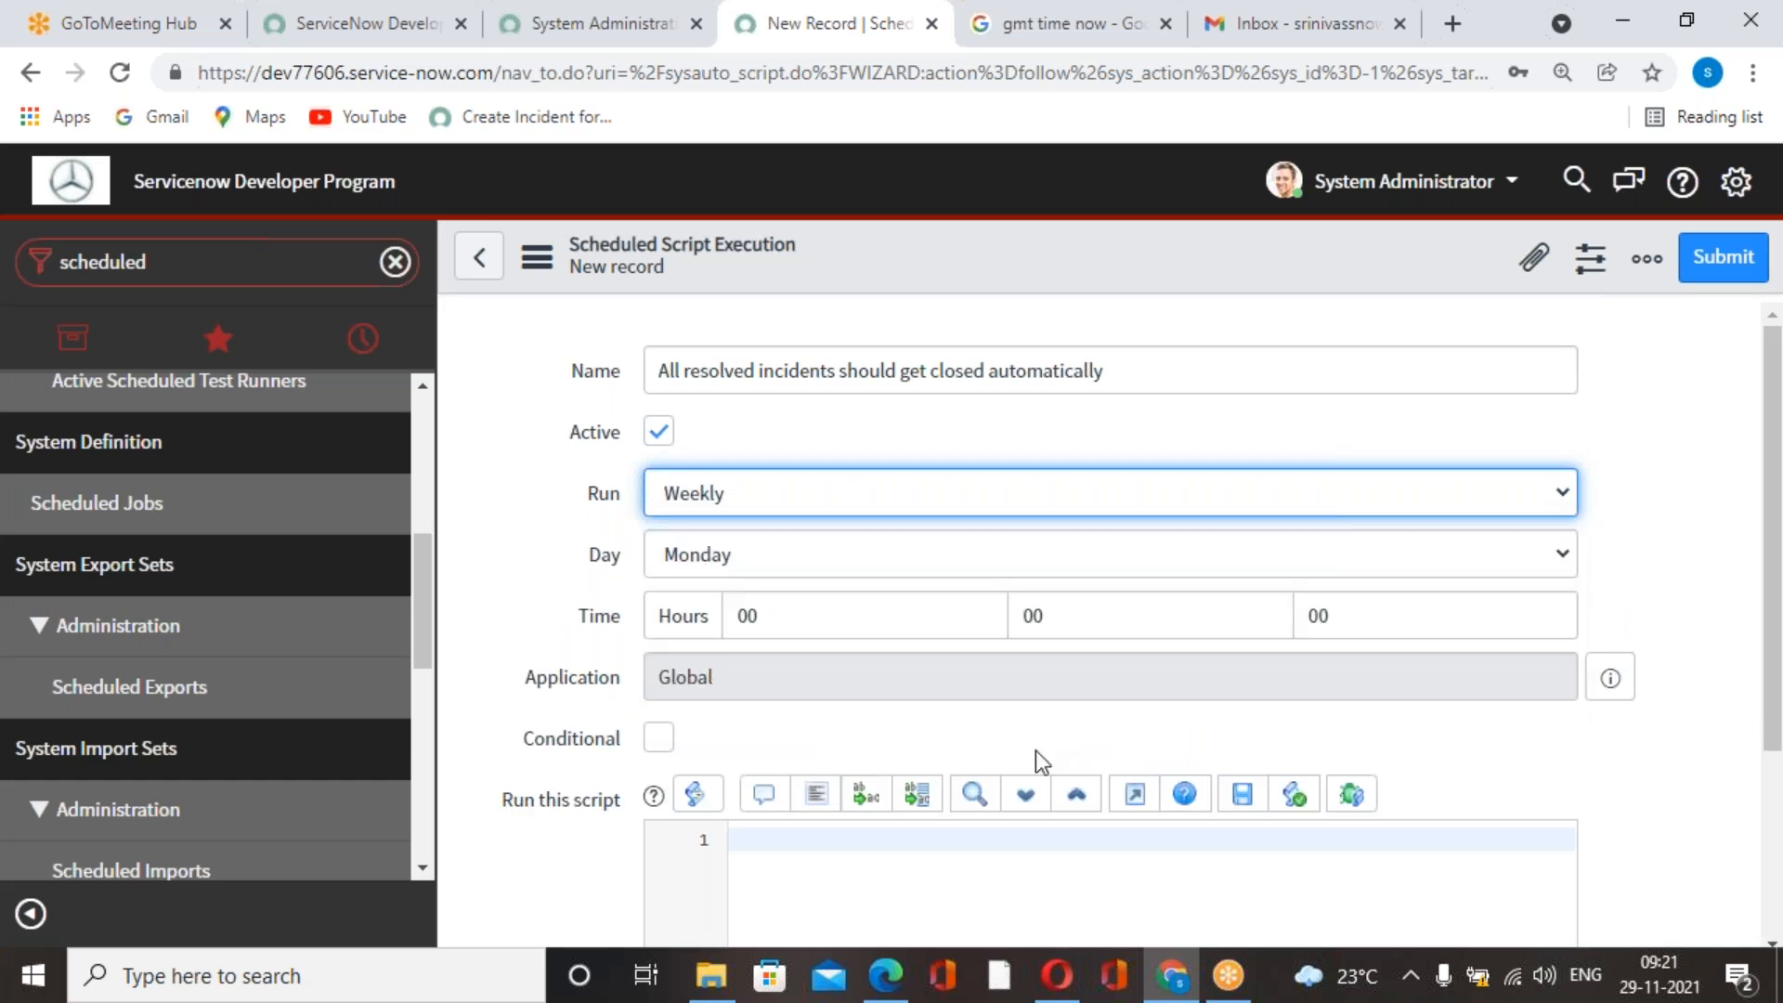
pyautogui.click(1388, 560)
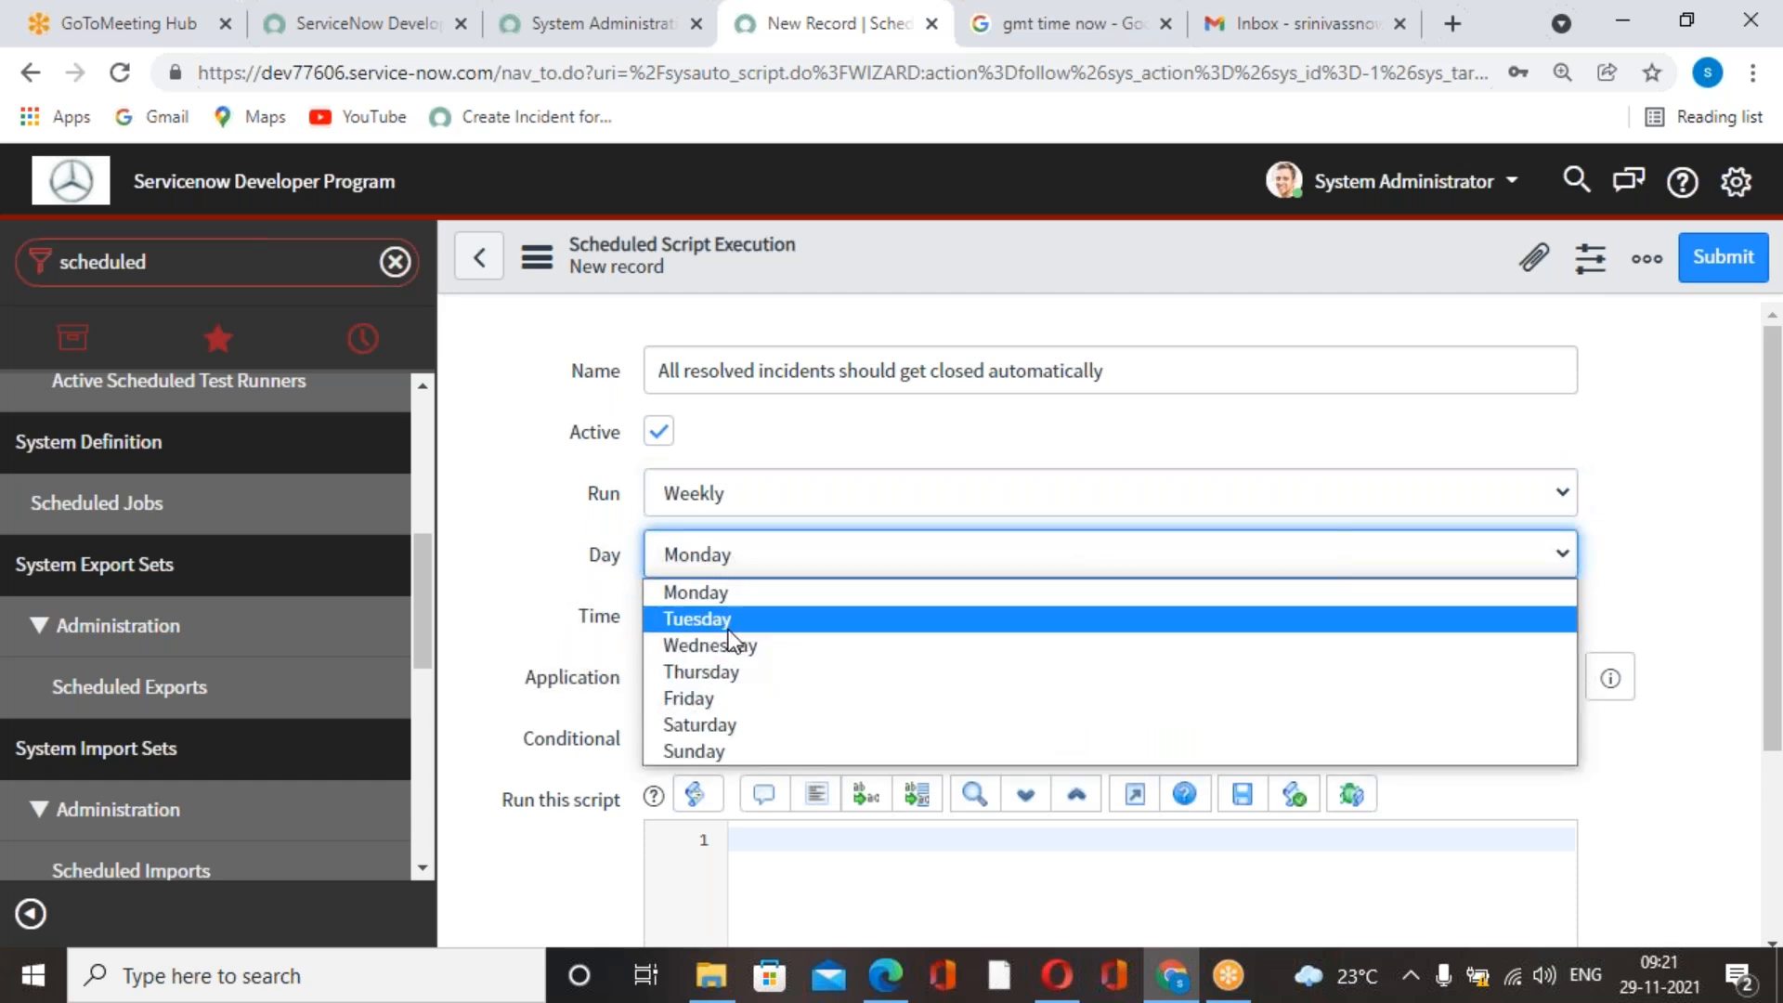
pyautogui.click(715, 594)
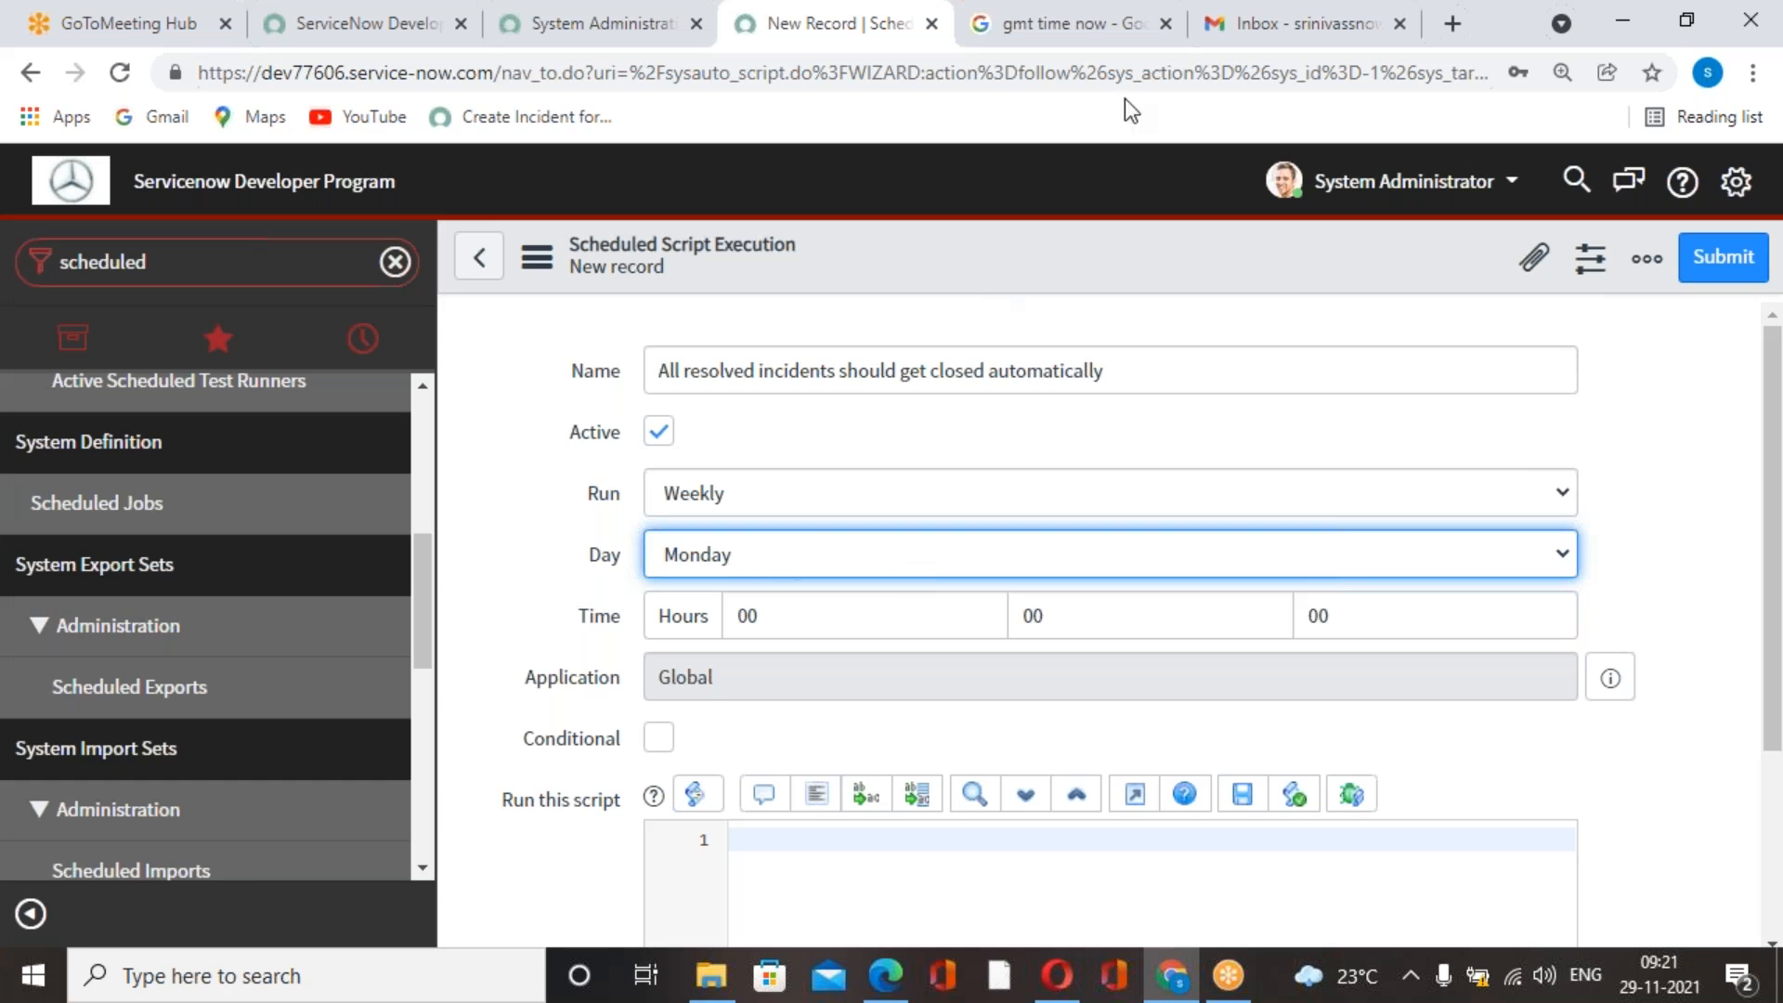
# Check the current GMT time on the refreshed Google search page and return to the new scheduled script record.
pyautogui.click(1327, 30)
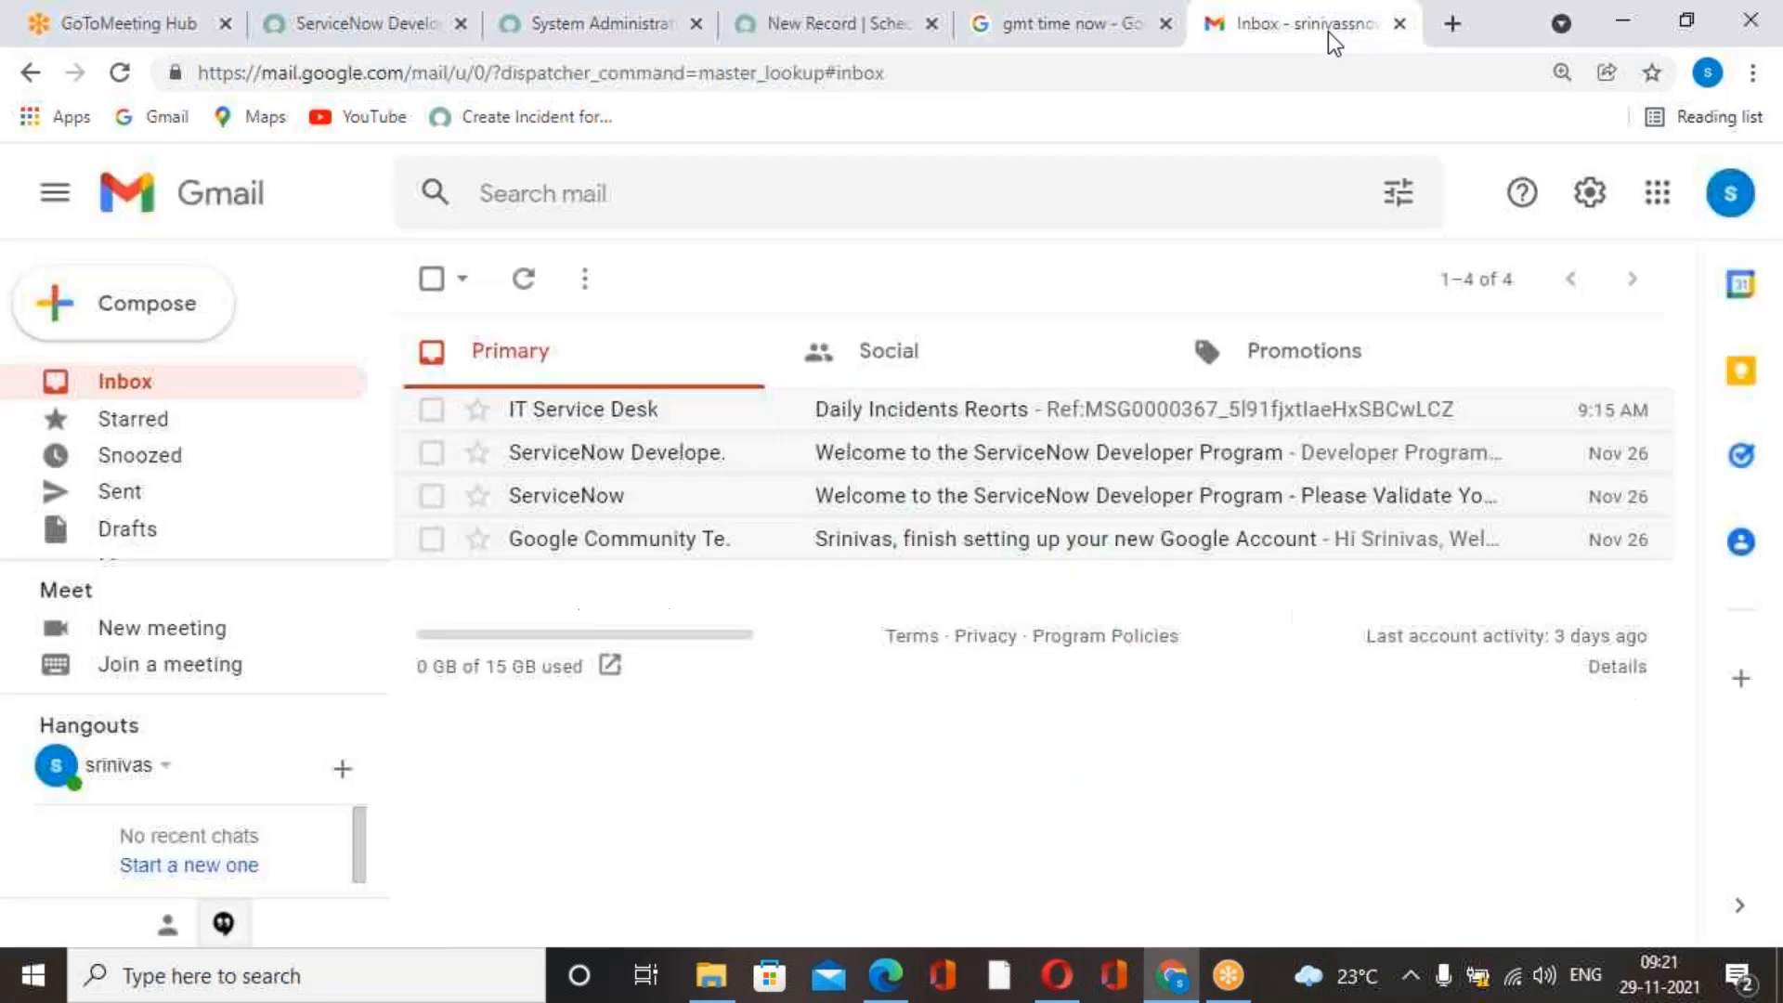
pyautogui.click(1144, 37)
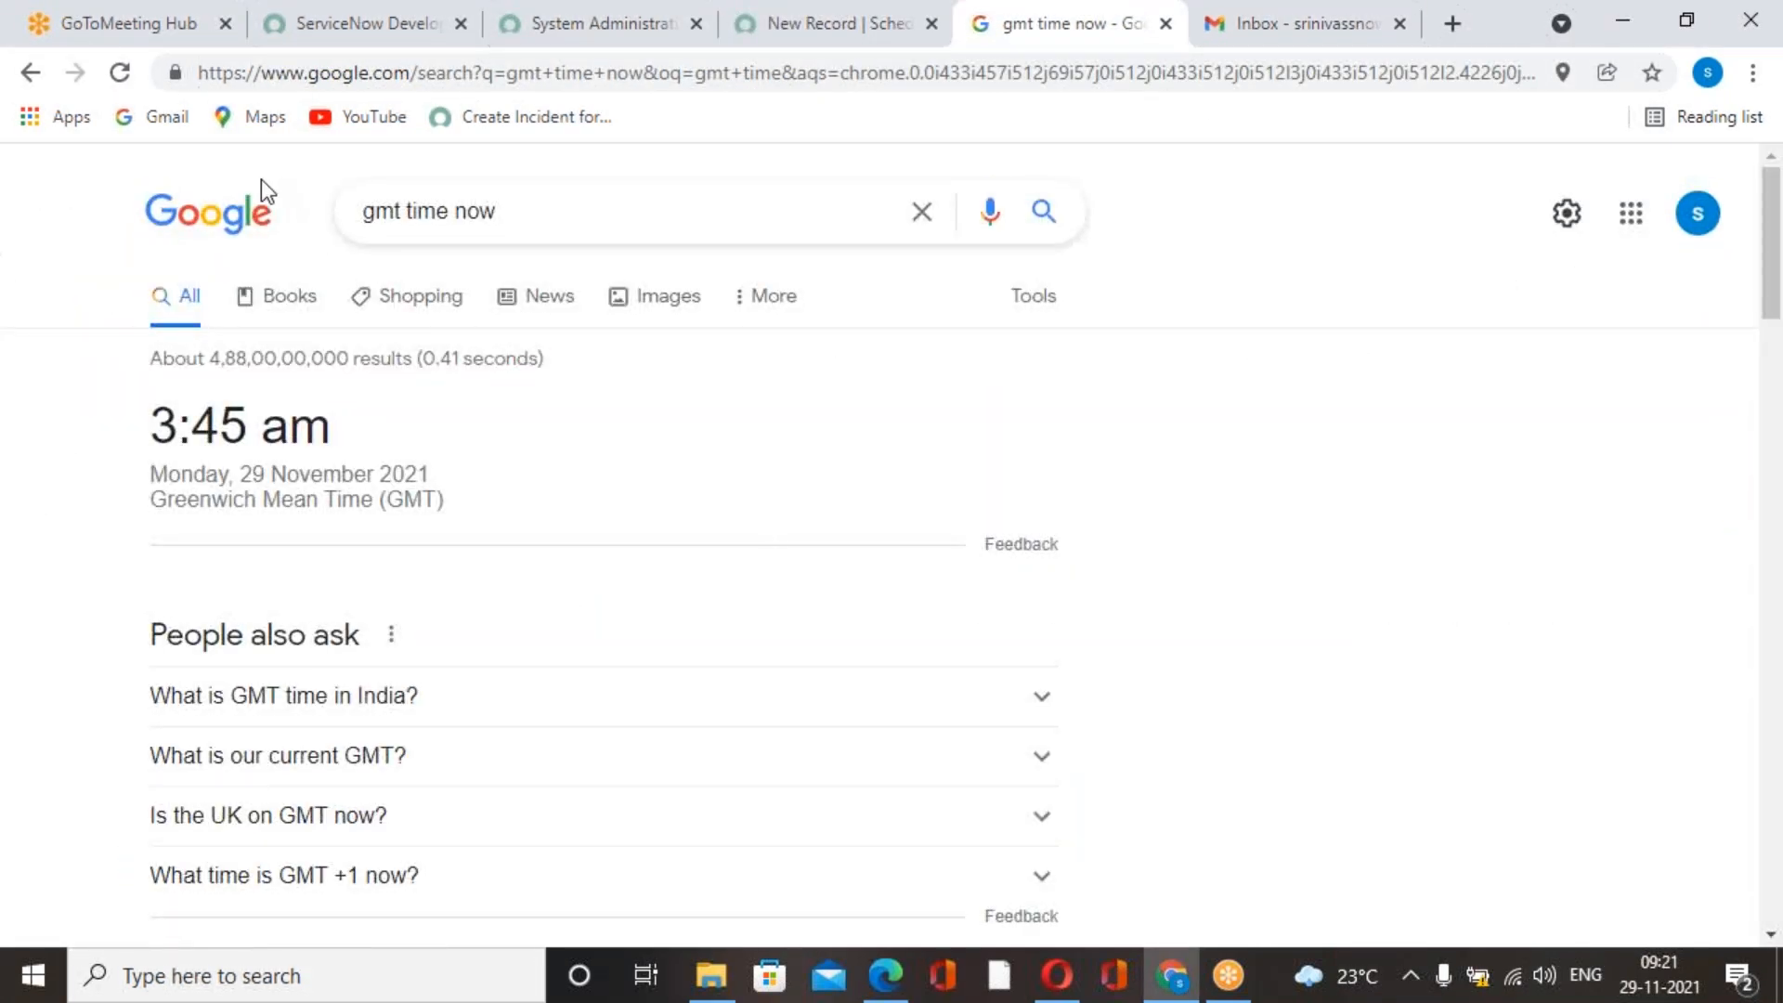
pyautogui.click(119, 73)
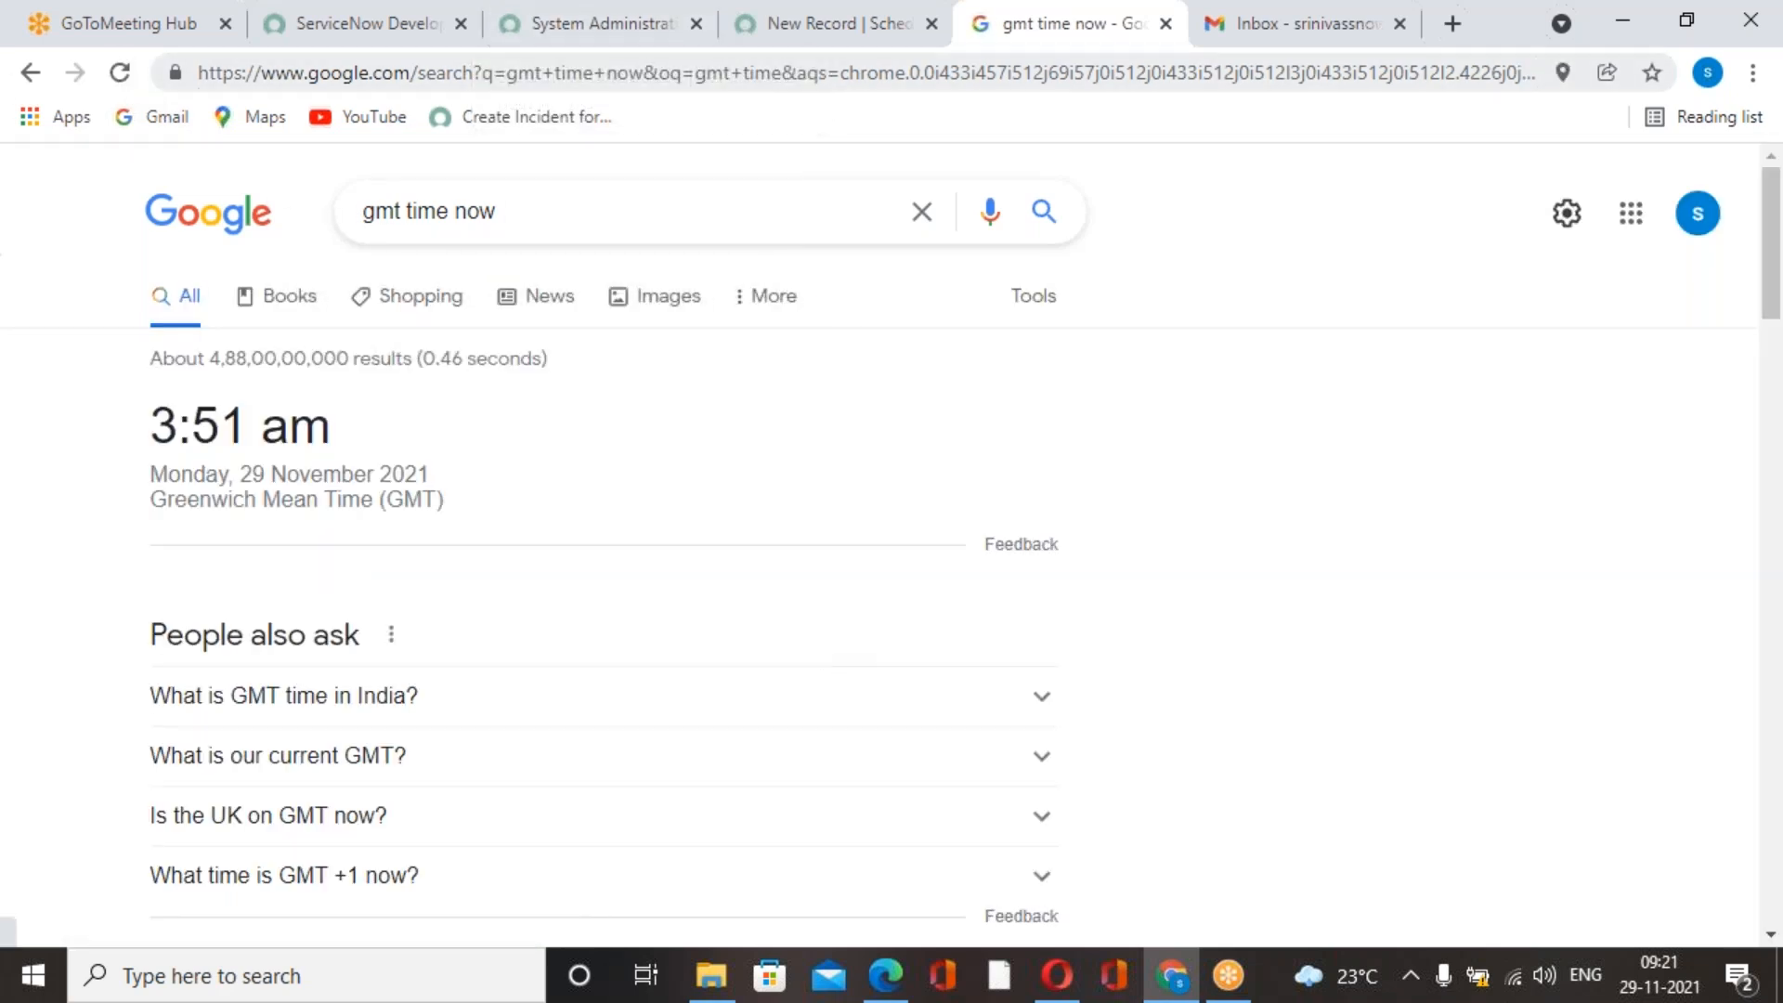
pyautogui.click(670, 38)
pyautogui.click(867, 37)
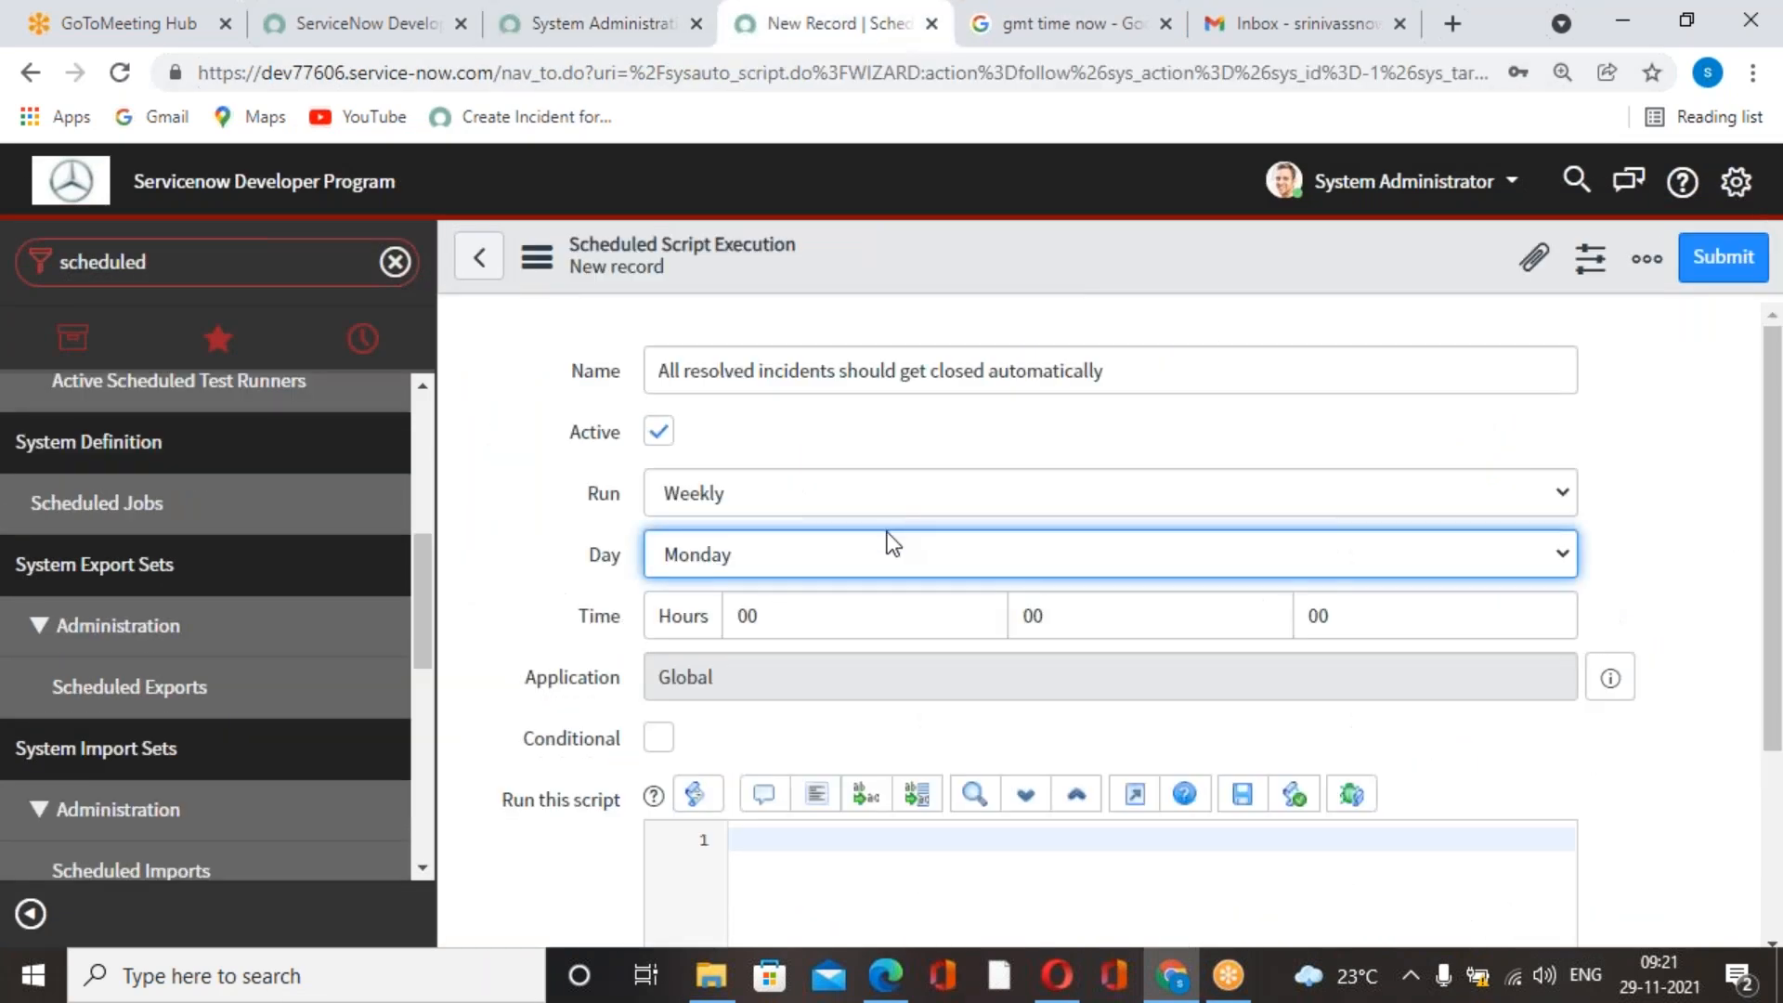
# Set the scheduled script's run time to 03 hours 55 minutes.
pyautogui.click(836, 618)
pyautogui.press('BackSpace')
pyautogui.write('3')
pyautogui.click(1087, 627)
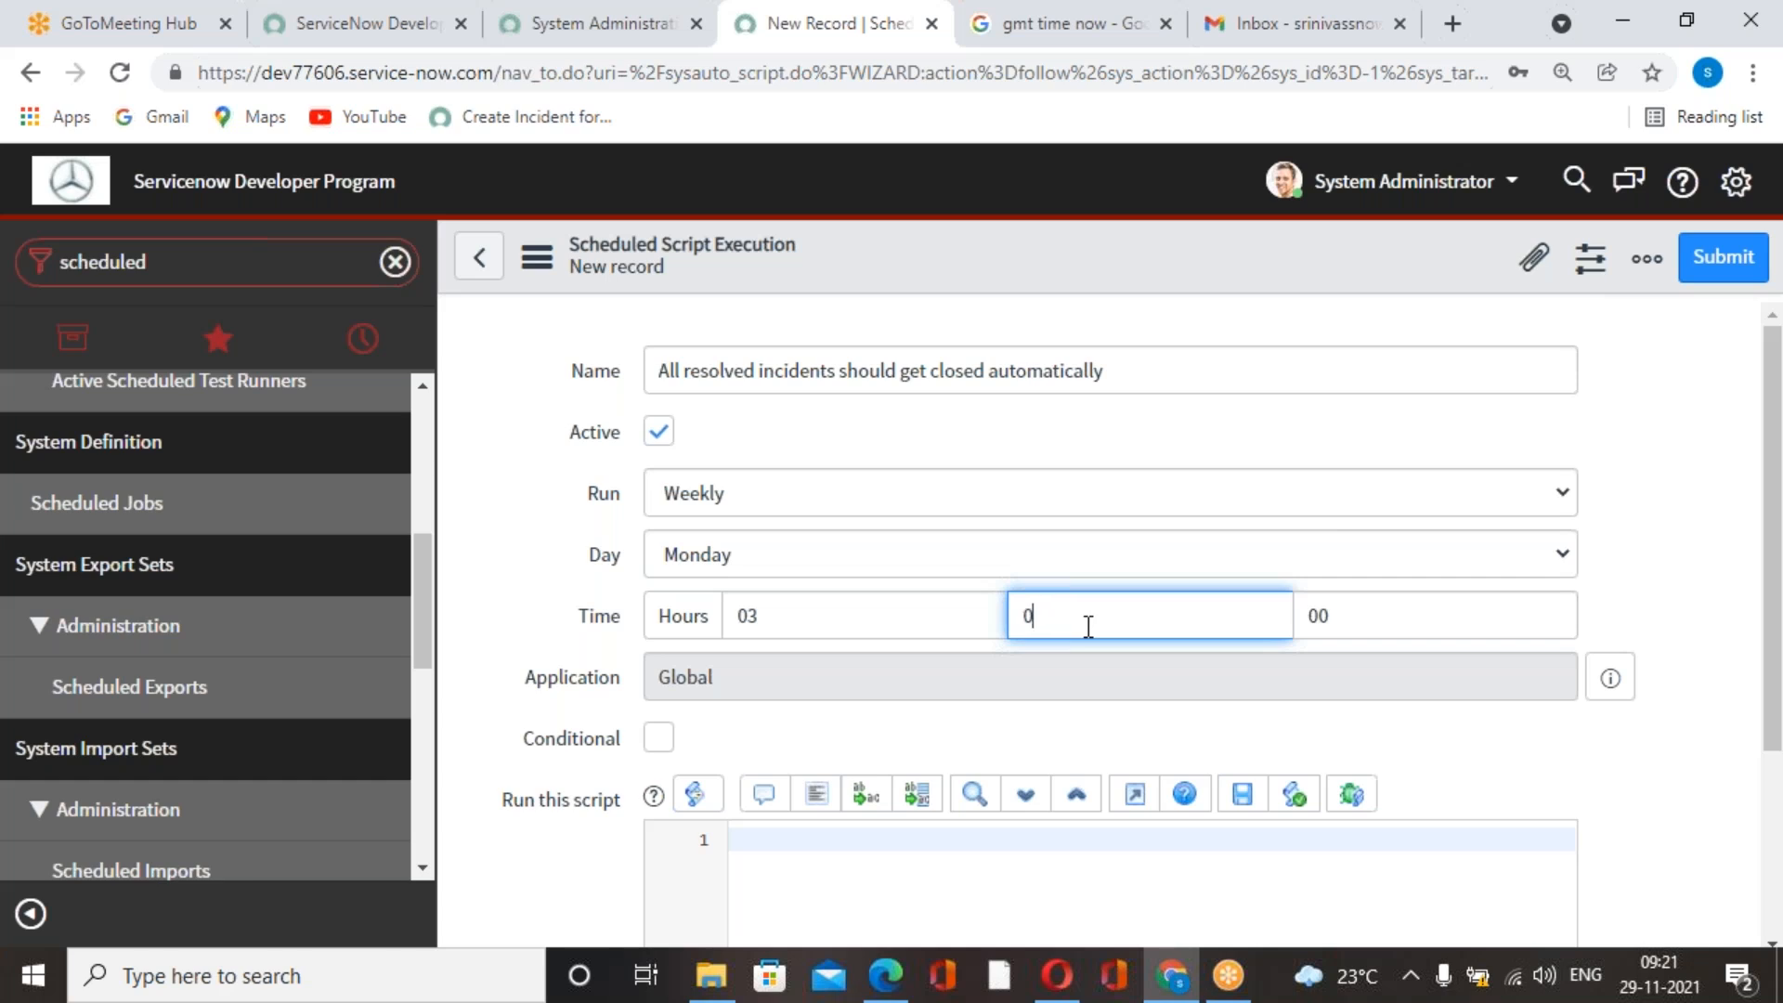
pyautogui.write('55')
pyautogui.scroll(-3, 973, 696)
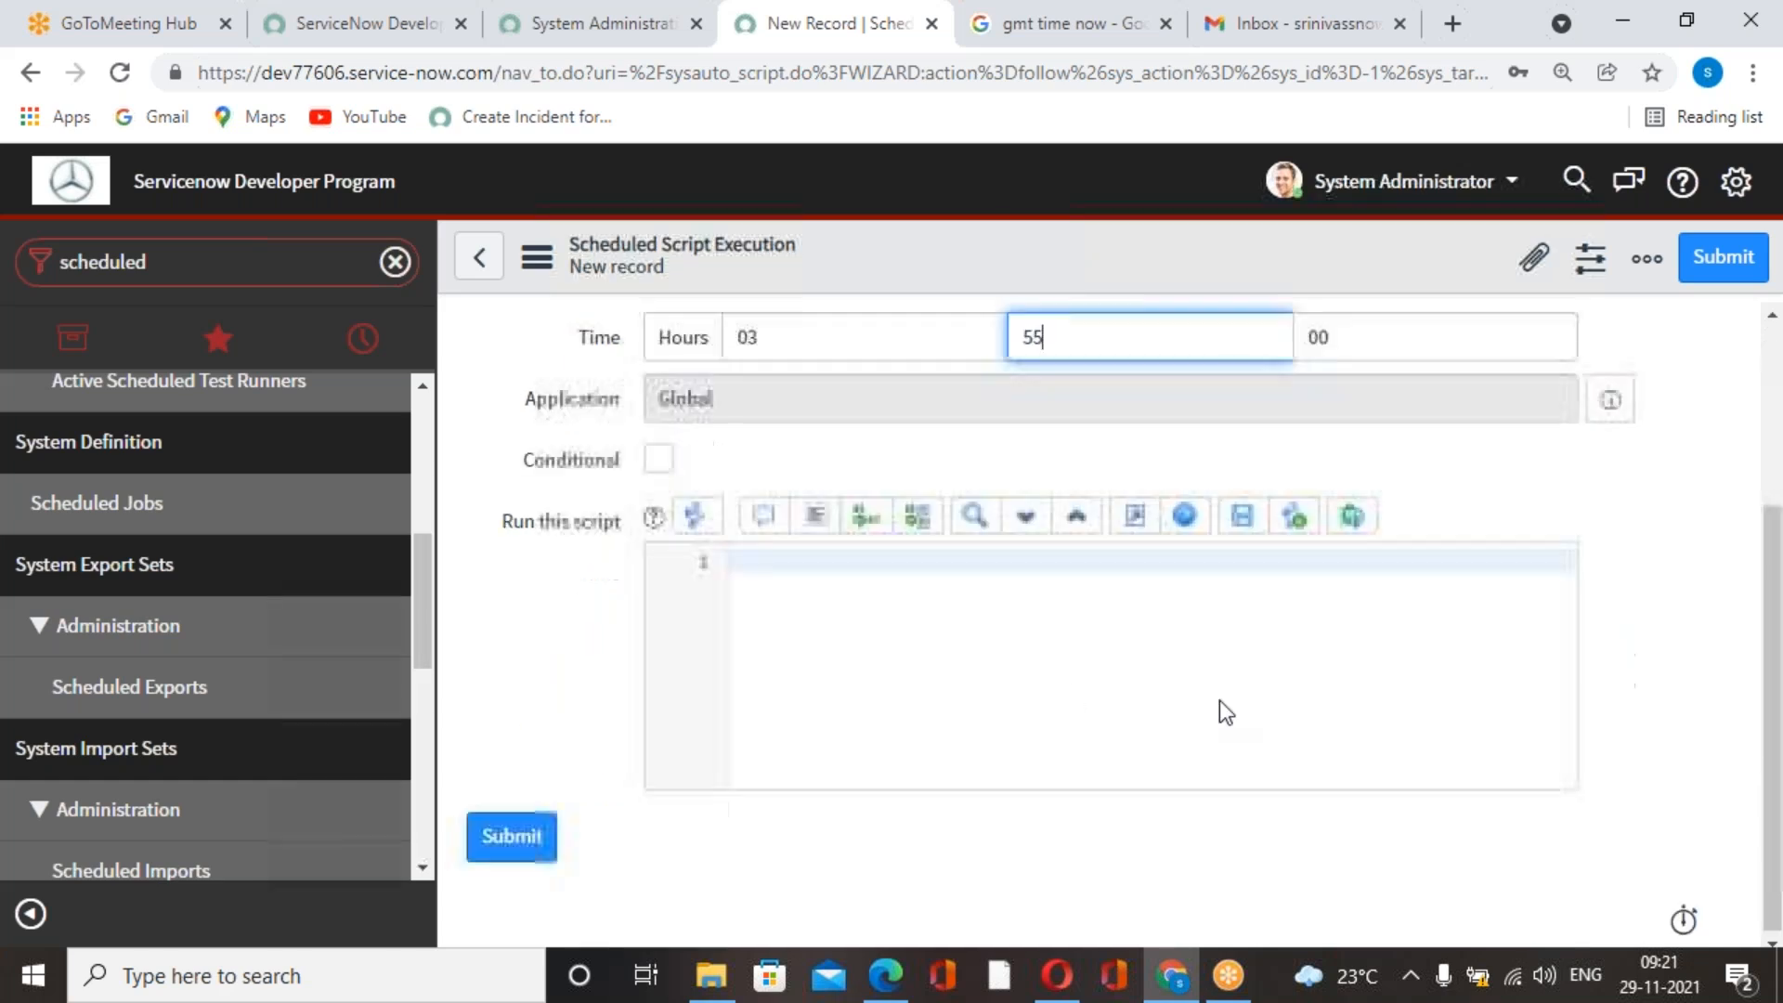
pyautogui.scroll(3, 854, 693)
pyautogui.scroll(-1, 844, 725)
pyautogui.click(844, 704)
pyautogui.scroll(2, 883, 704)
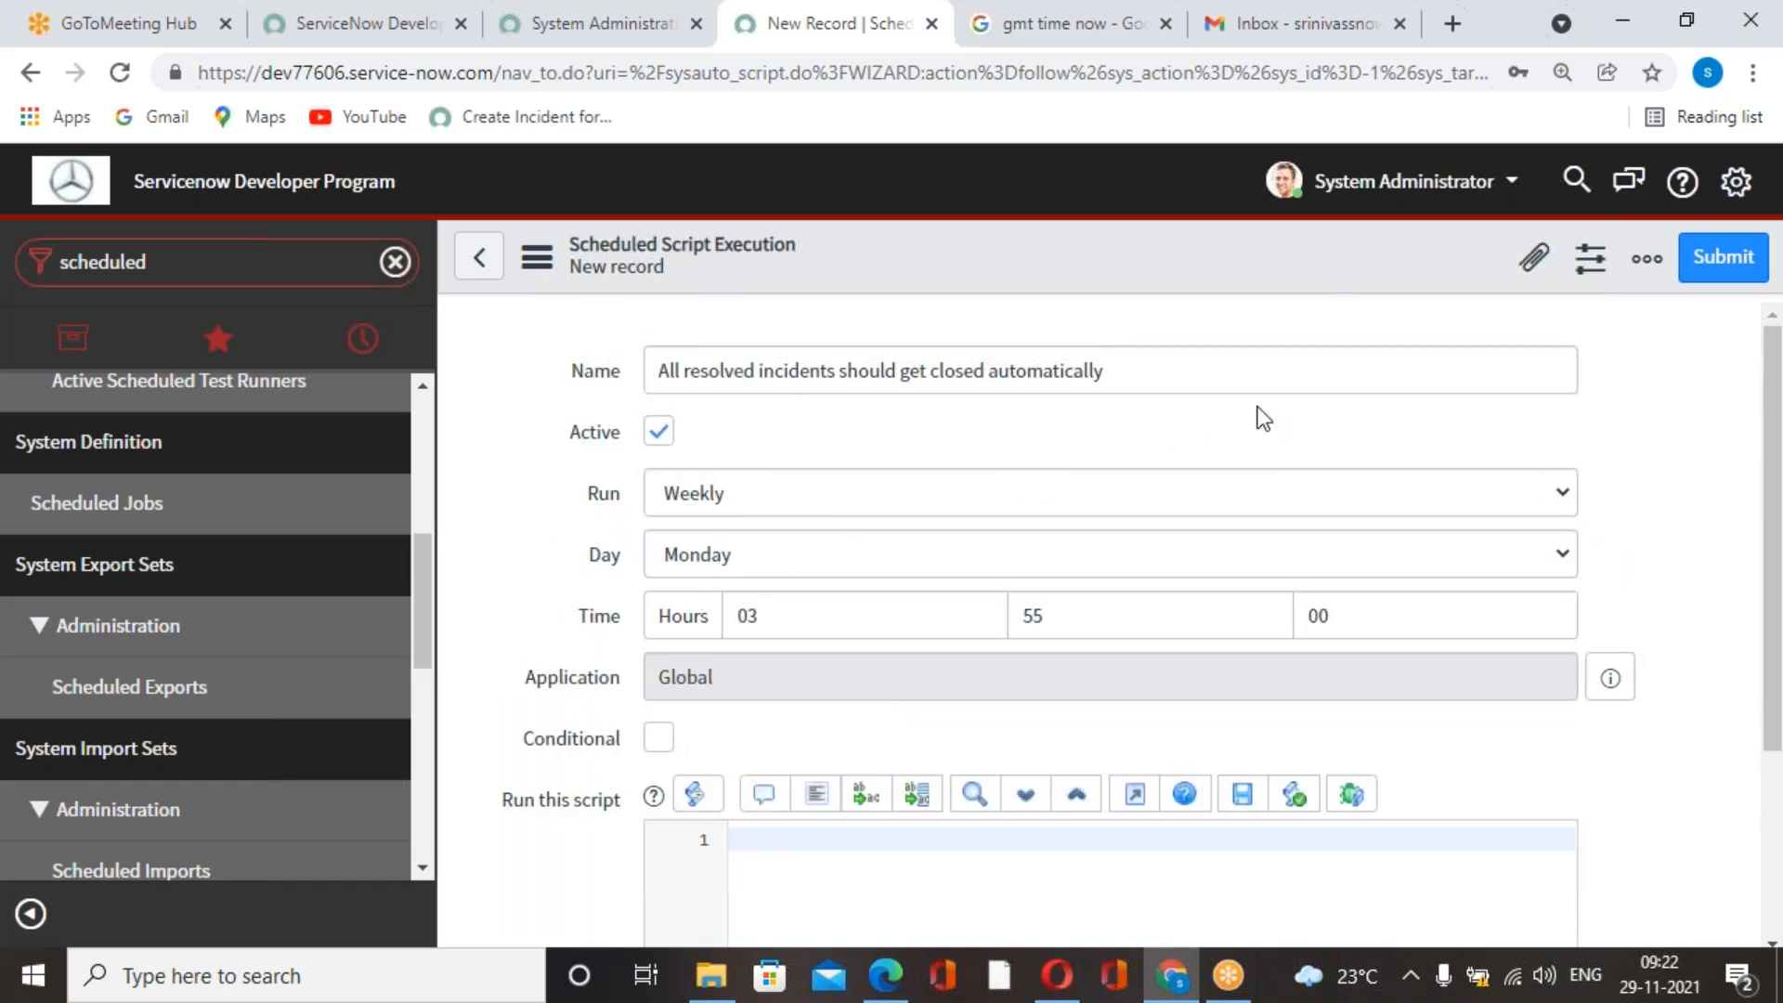
pyautogui.click(1766, 224)
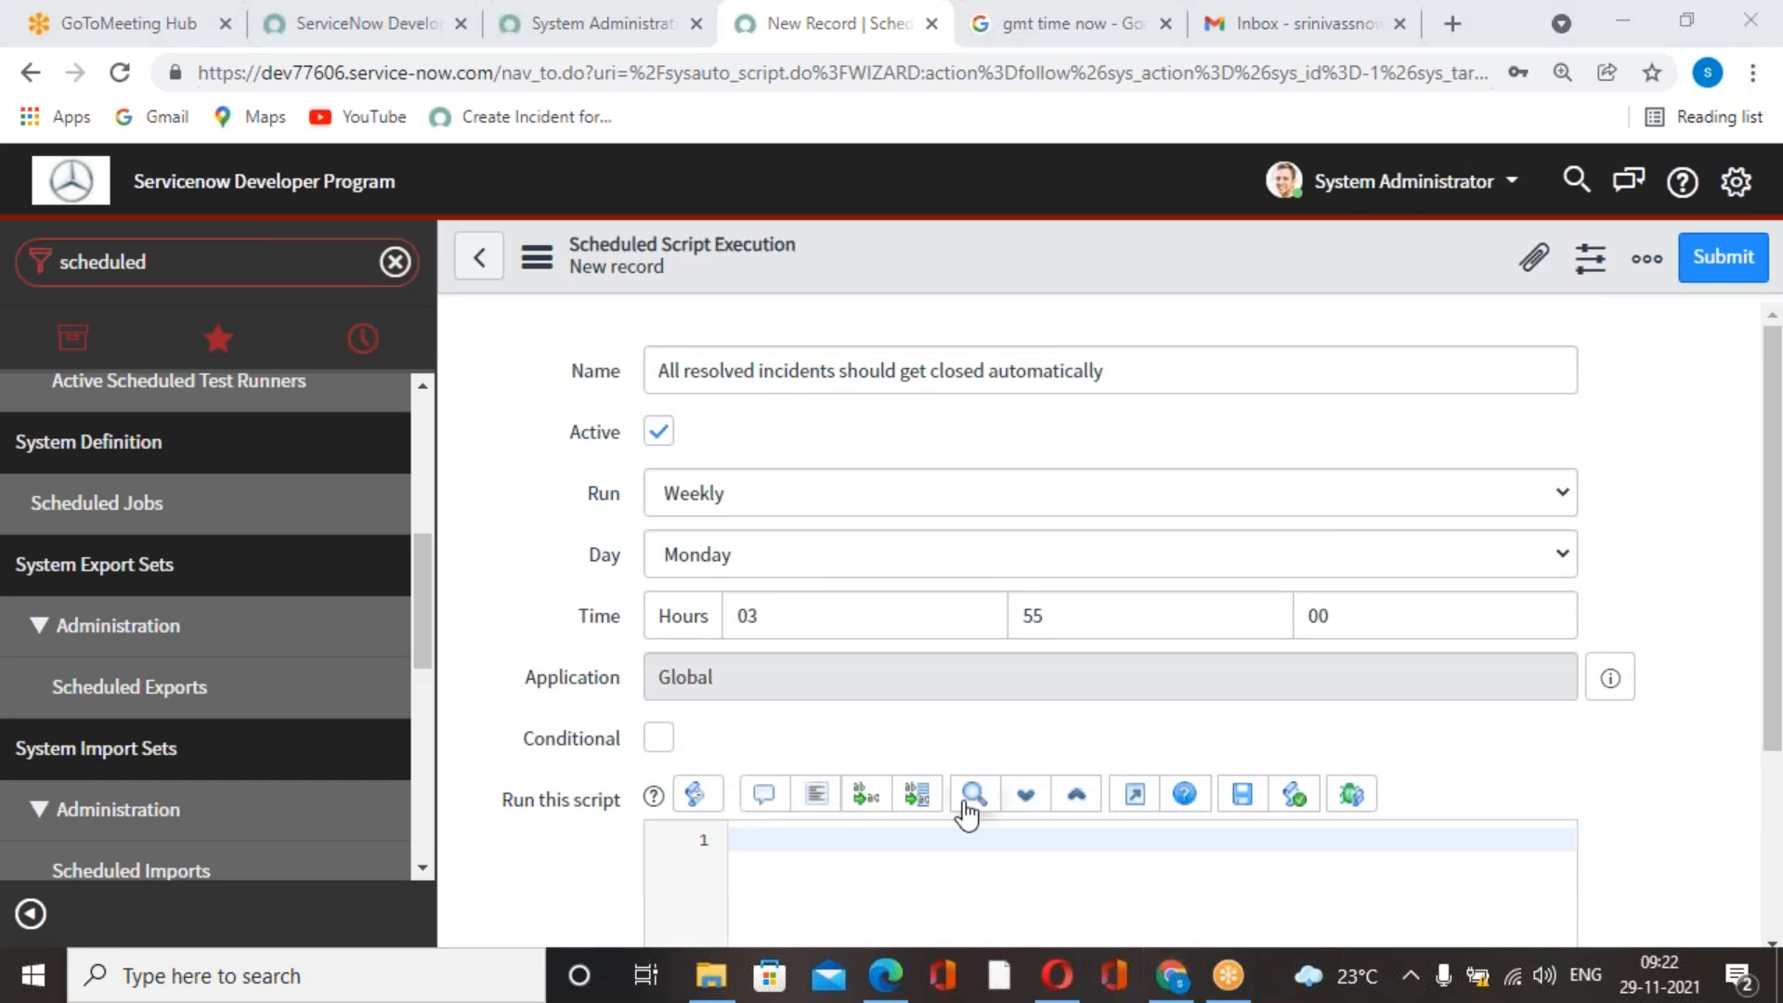
# Switch to the development PDF in Edge and copy the complete script under step 12, "Run this Script".
pyautogui.scroll(-3, 966, 794)
pyautogui.click(840, 599)
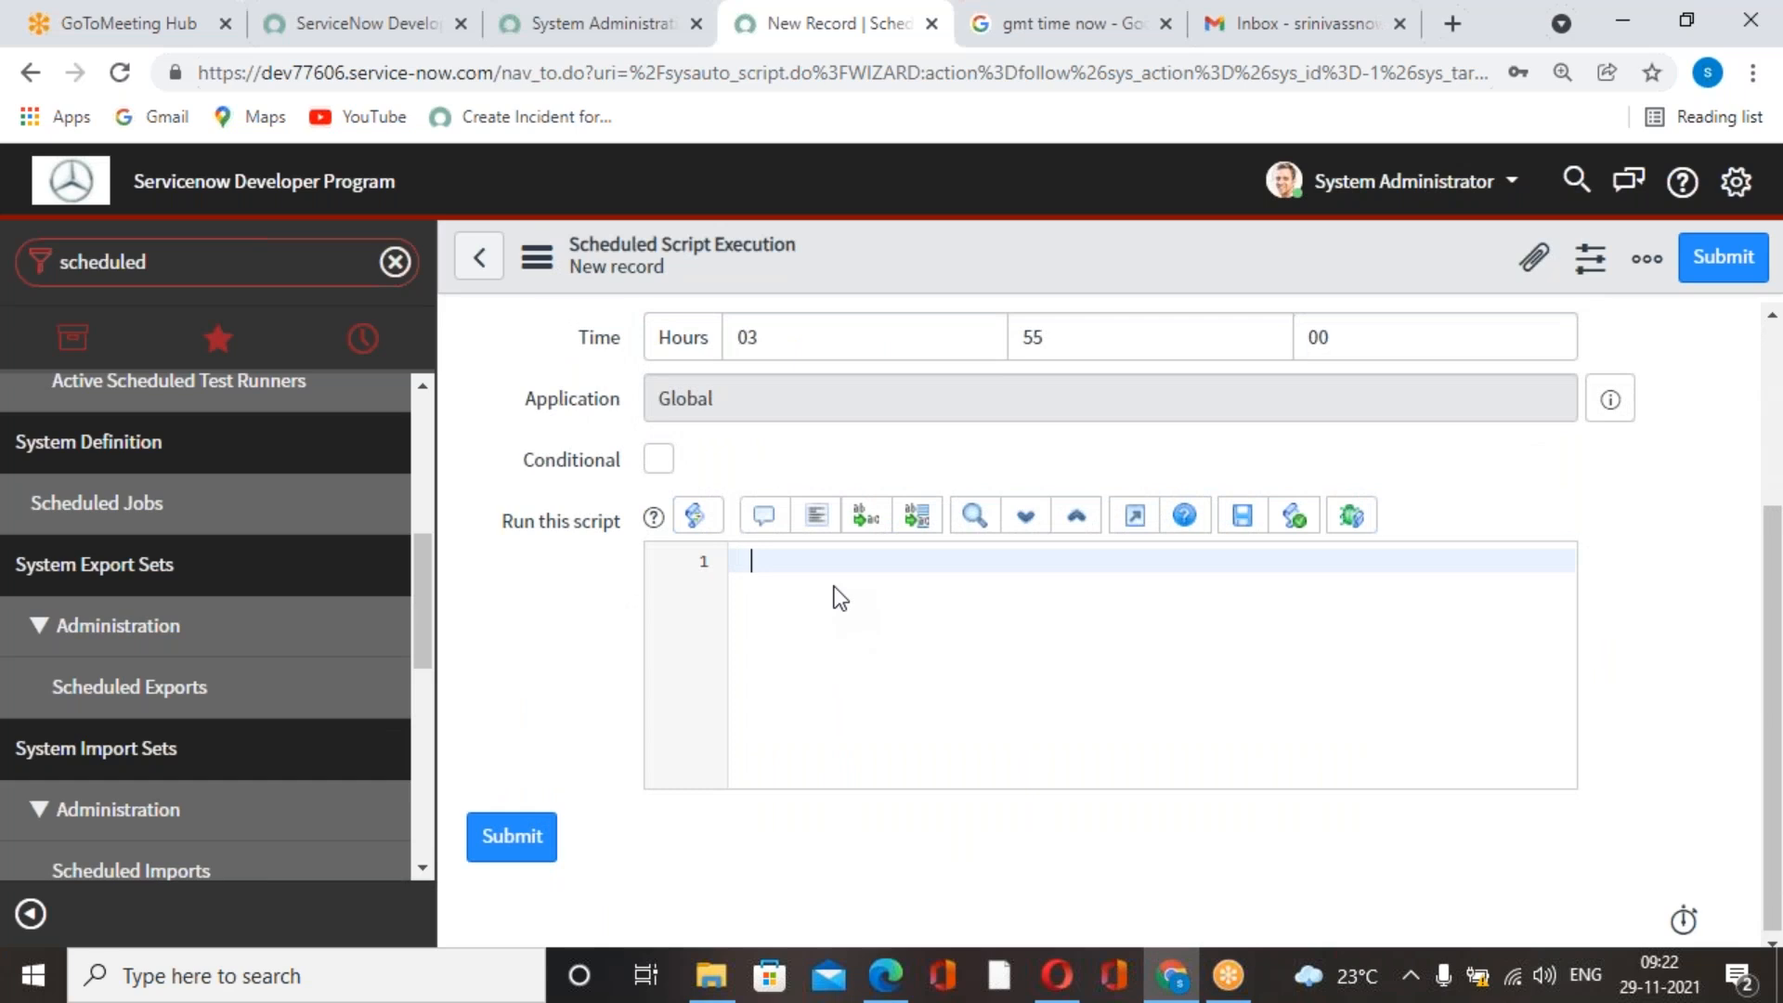
pyautogui.hotkey('alt', 'Tab')
pyautogui.scroll(-1, 1001, 734)
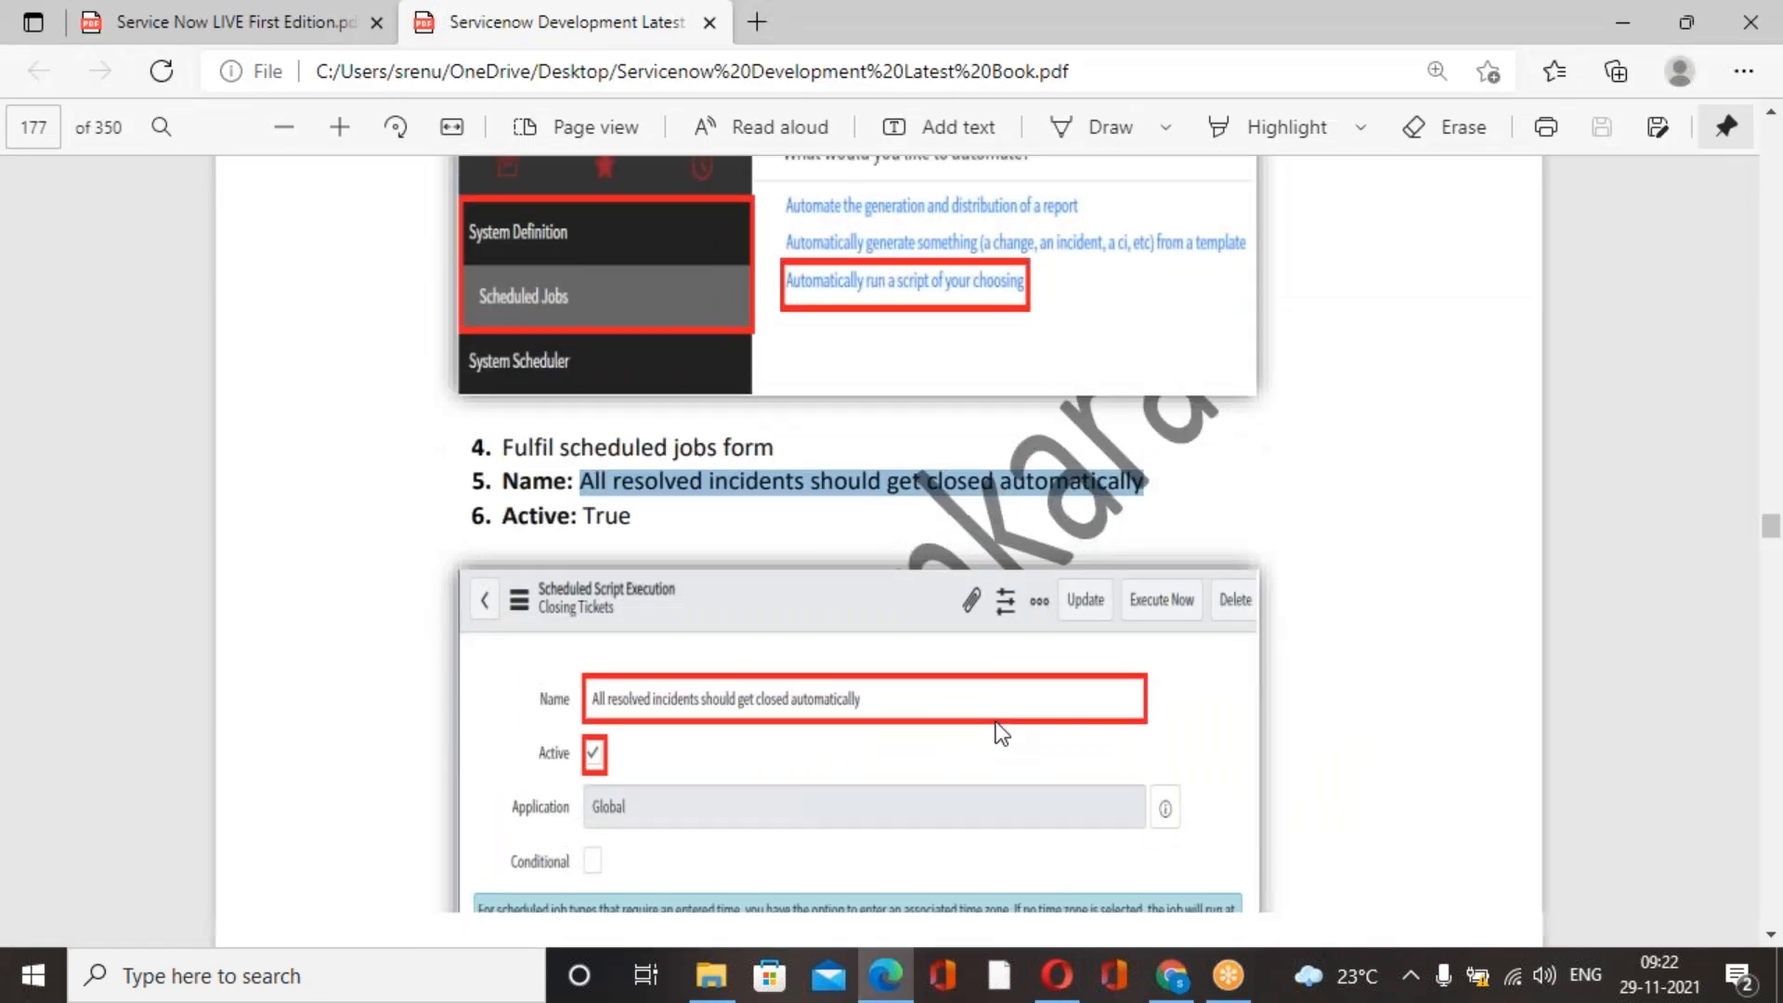
pyautogui.scroll(-15, 1001, 734)
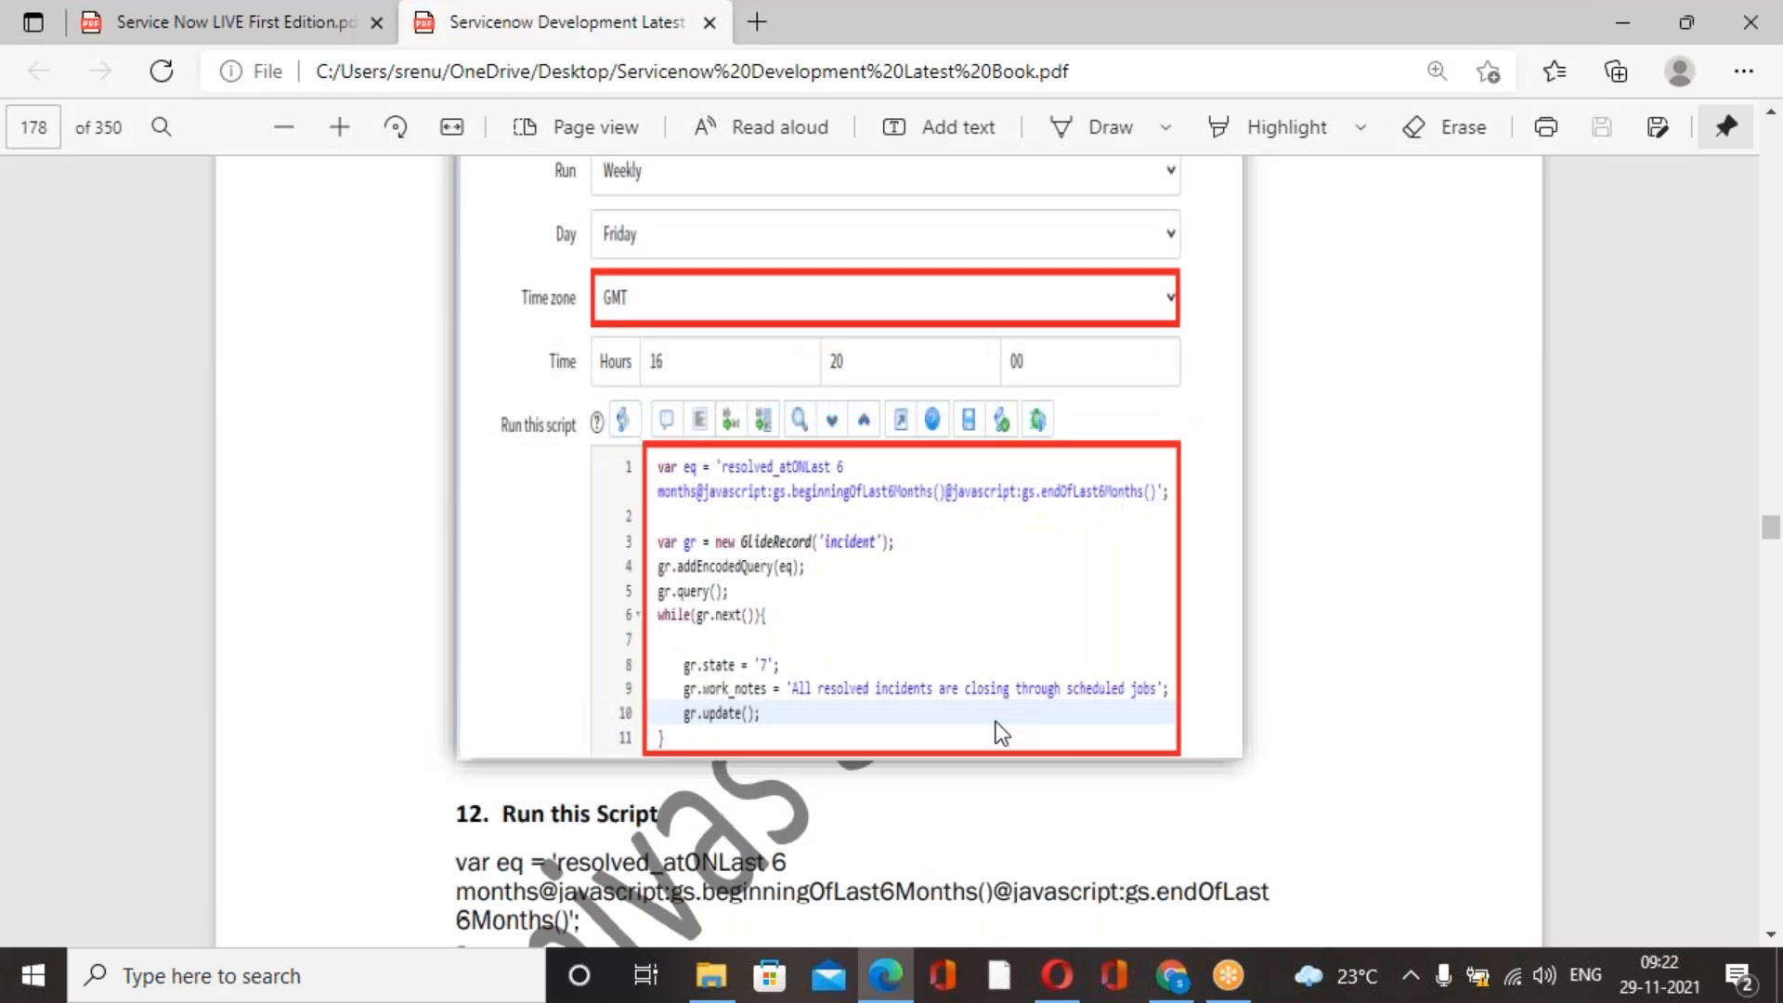
pyautogui.scroll(-5, 1001, 734)
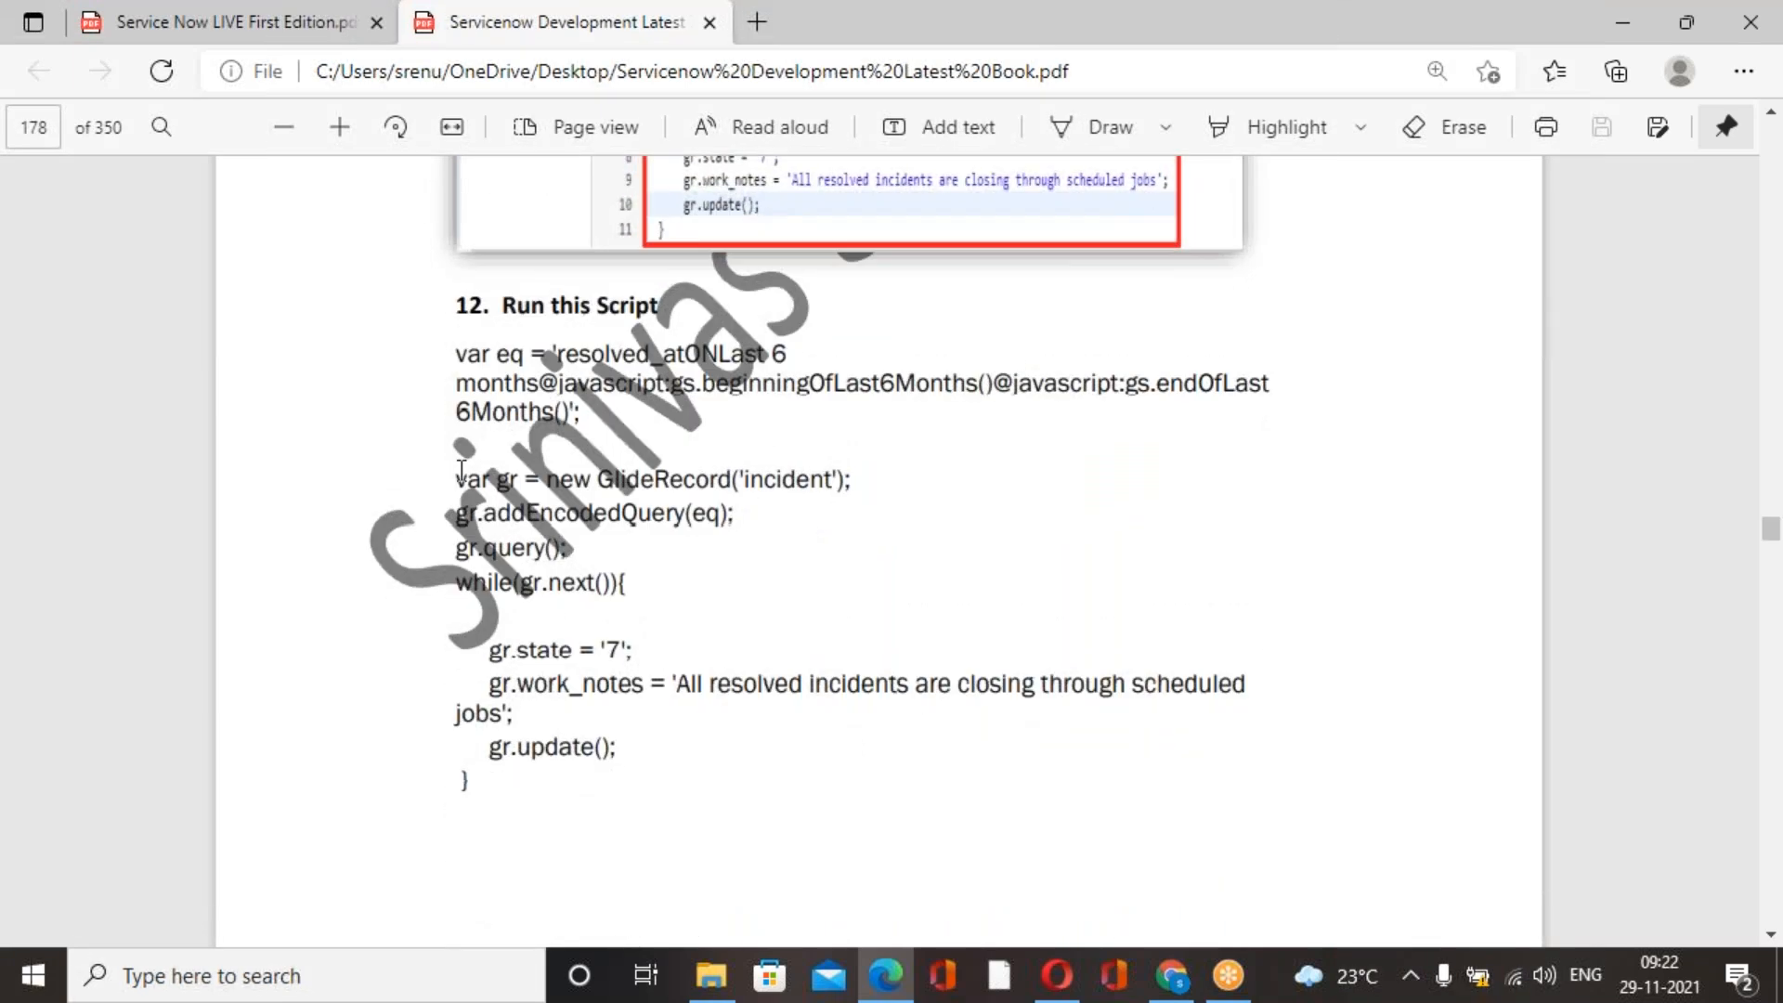
pyautogui.moveTo(454, 351); pyautogui.dragTo(470, 794)
pyautogui.hotkey('ctrl', 'c')
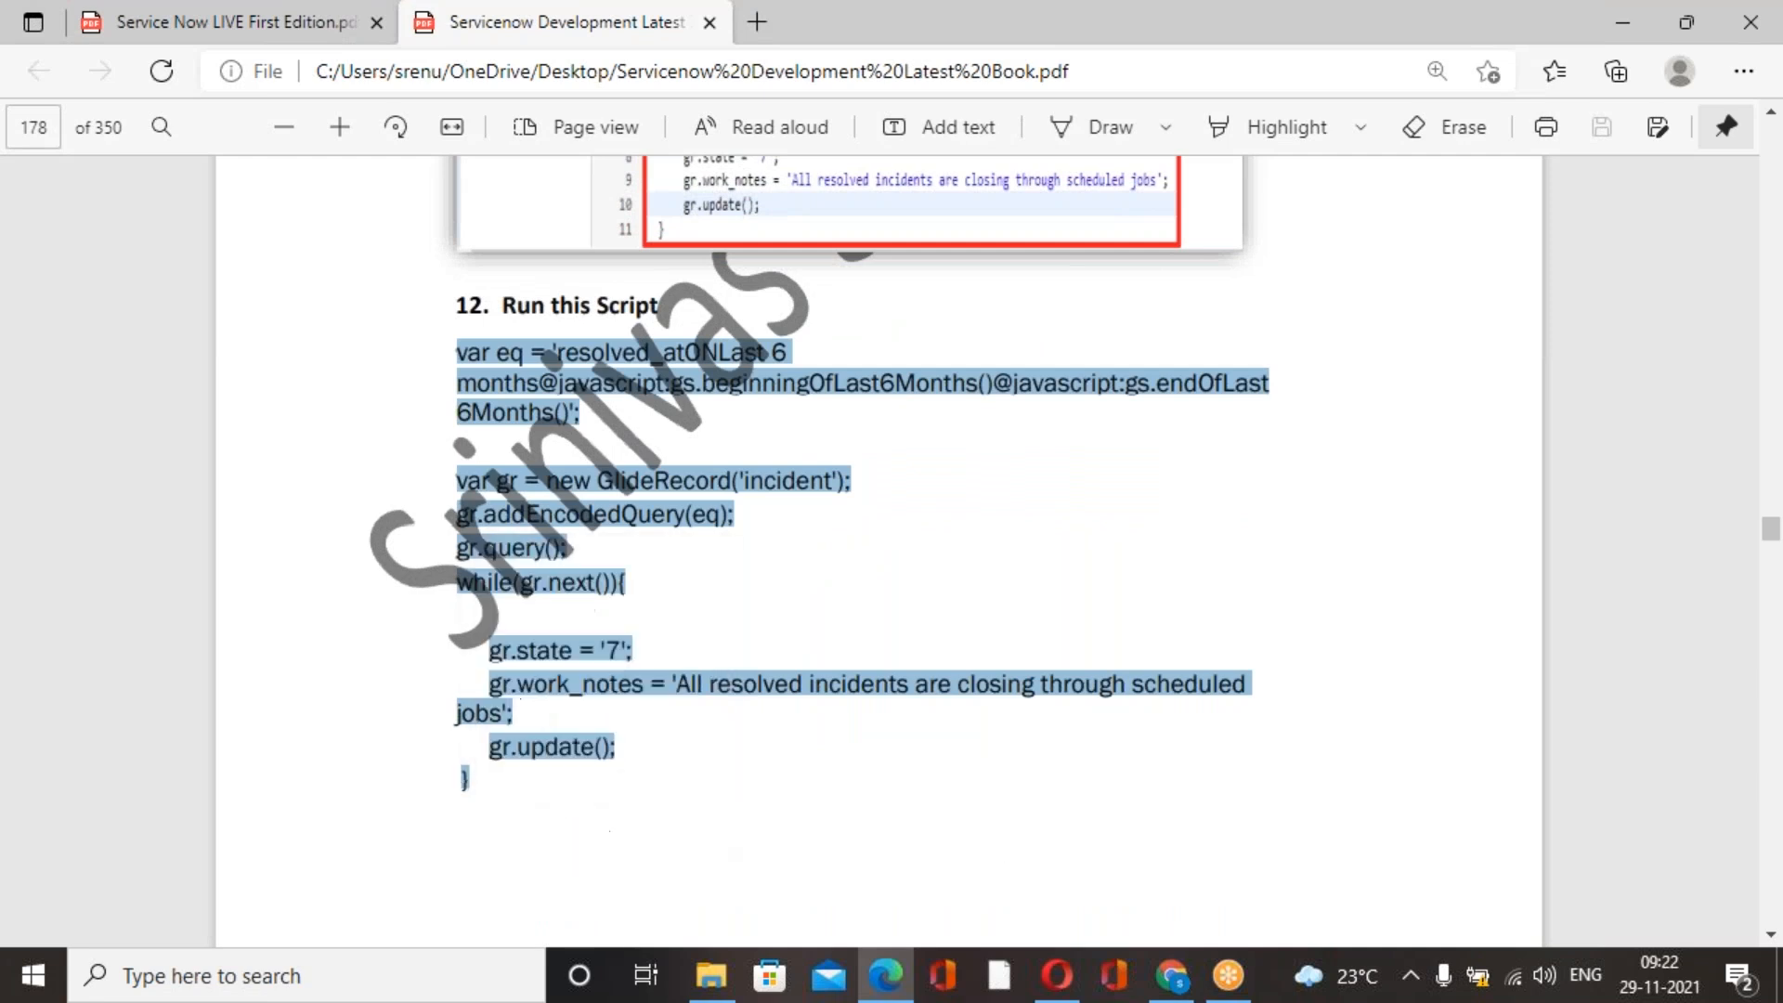
# Return to the new record in Chrome and paste the copied script into the Run this script field.
pyautogui.scroll(-6, 650, 836)
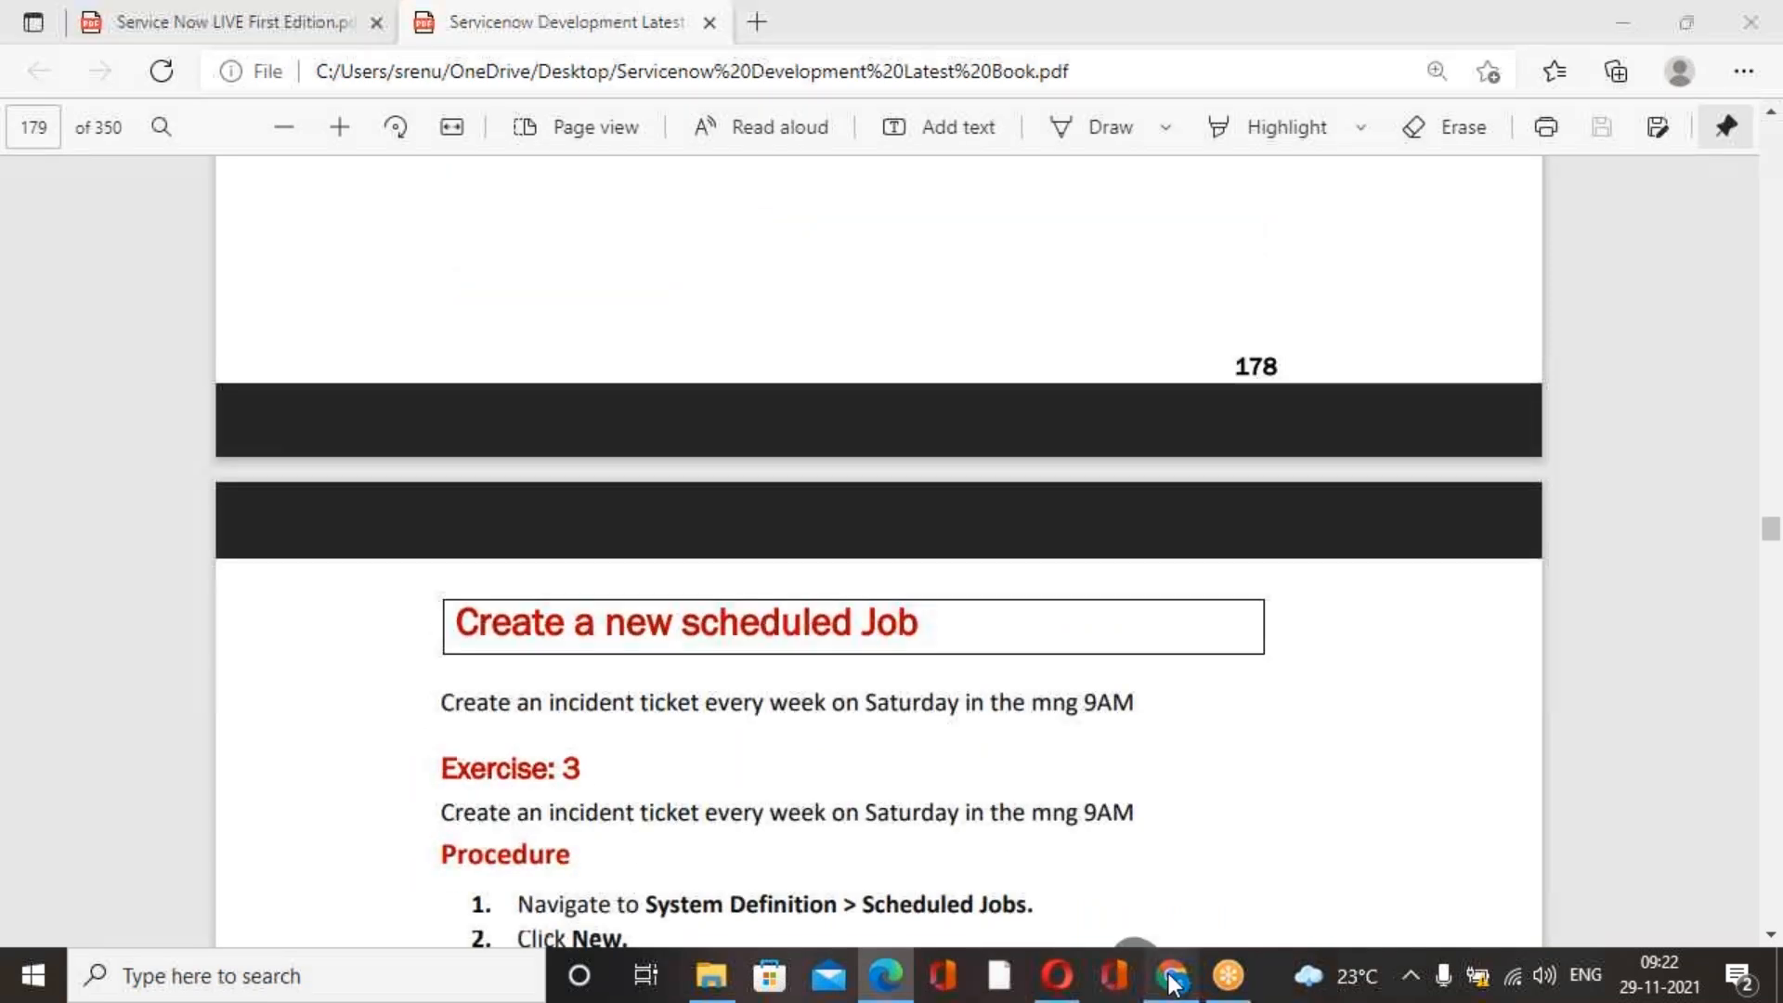
pyautogui.click(1170, 975)
pyautogui.click(985, 674)
pyautogui.hotkey('ctrl', 'v')
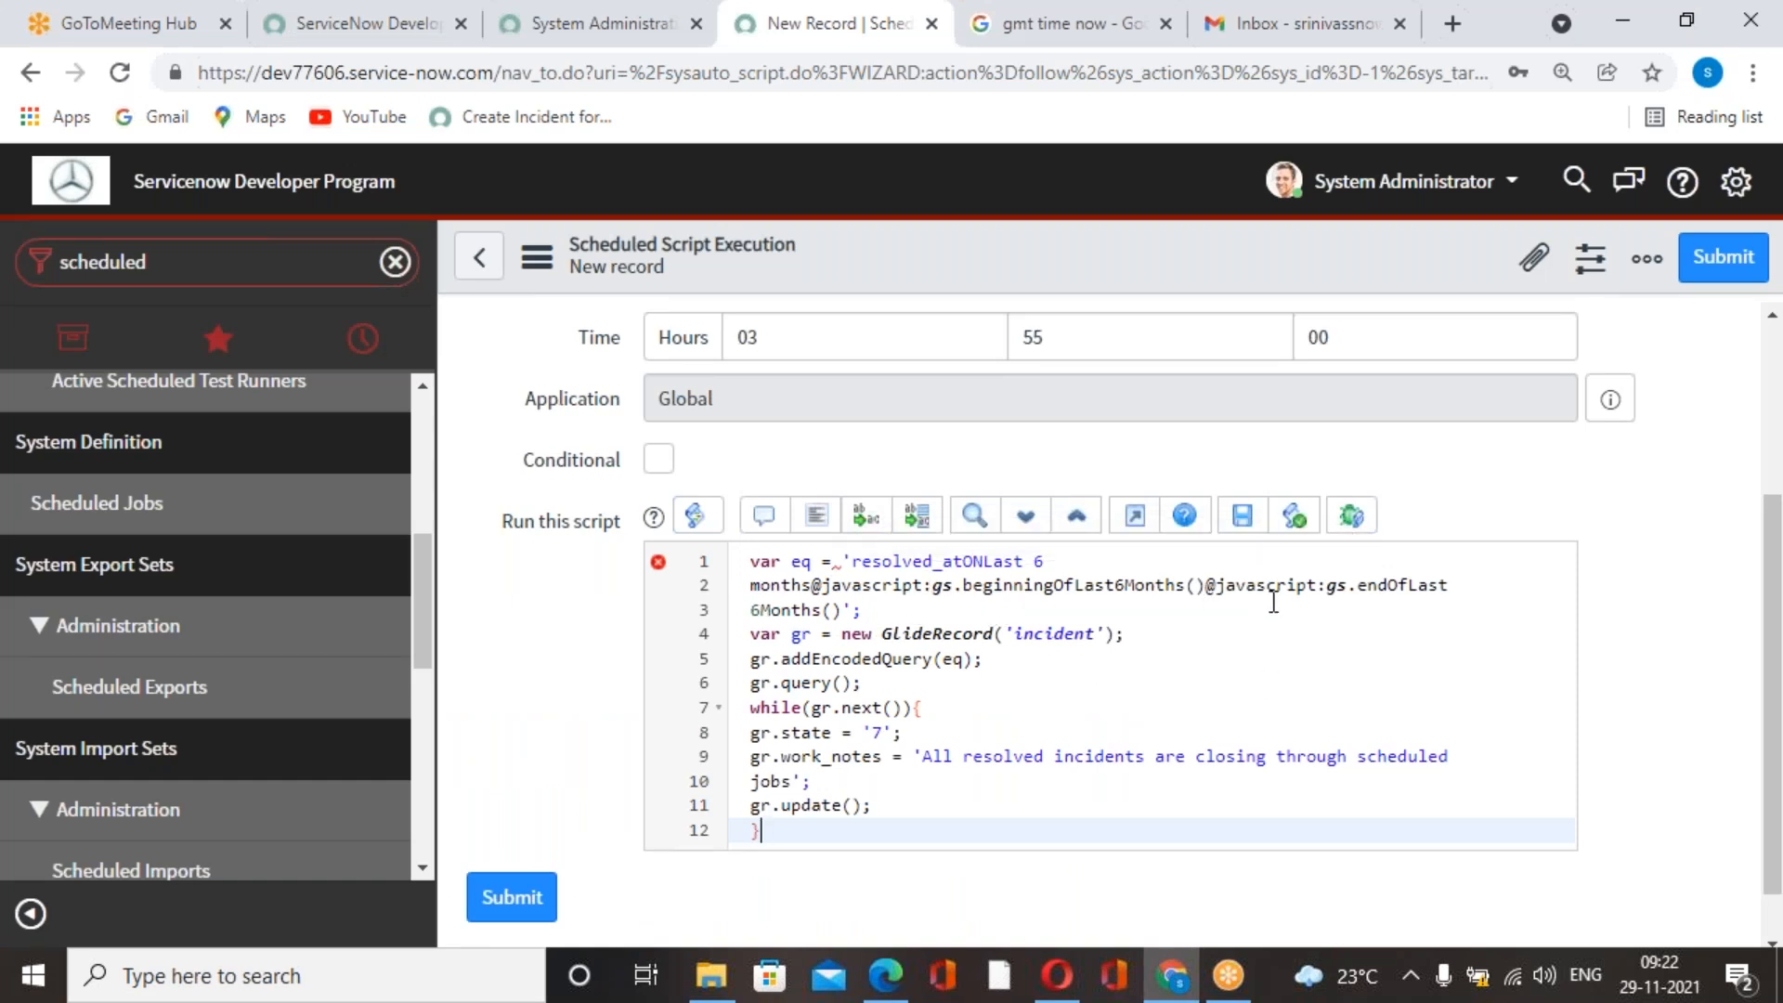
# Compare the pasted query lines with the script in the Edge PDF and return to the record in Chrome.
pyautogui.click(1302, 609)
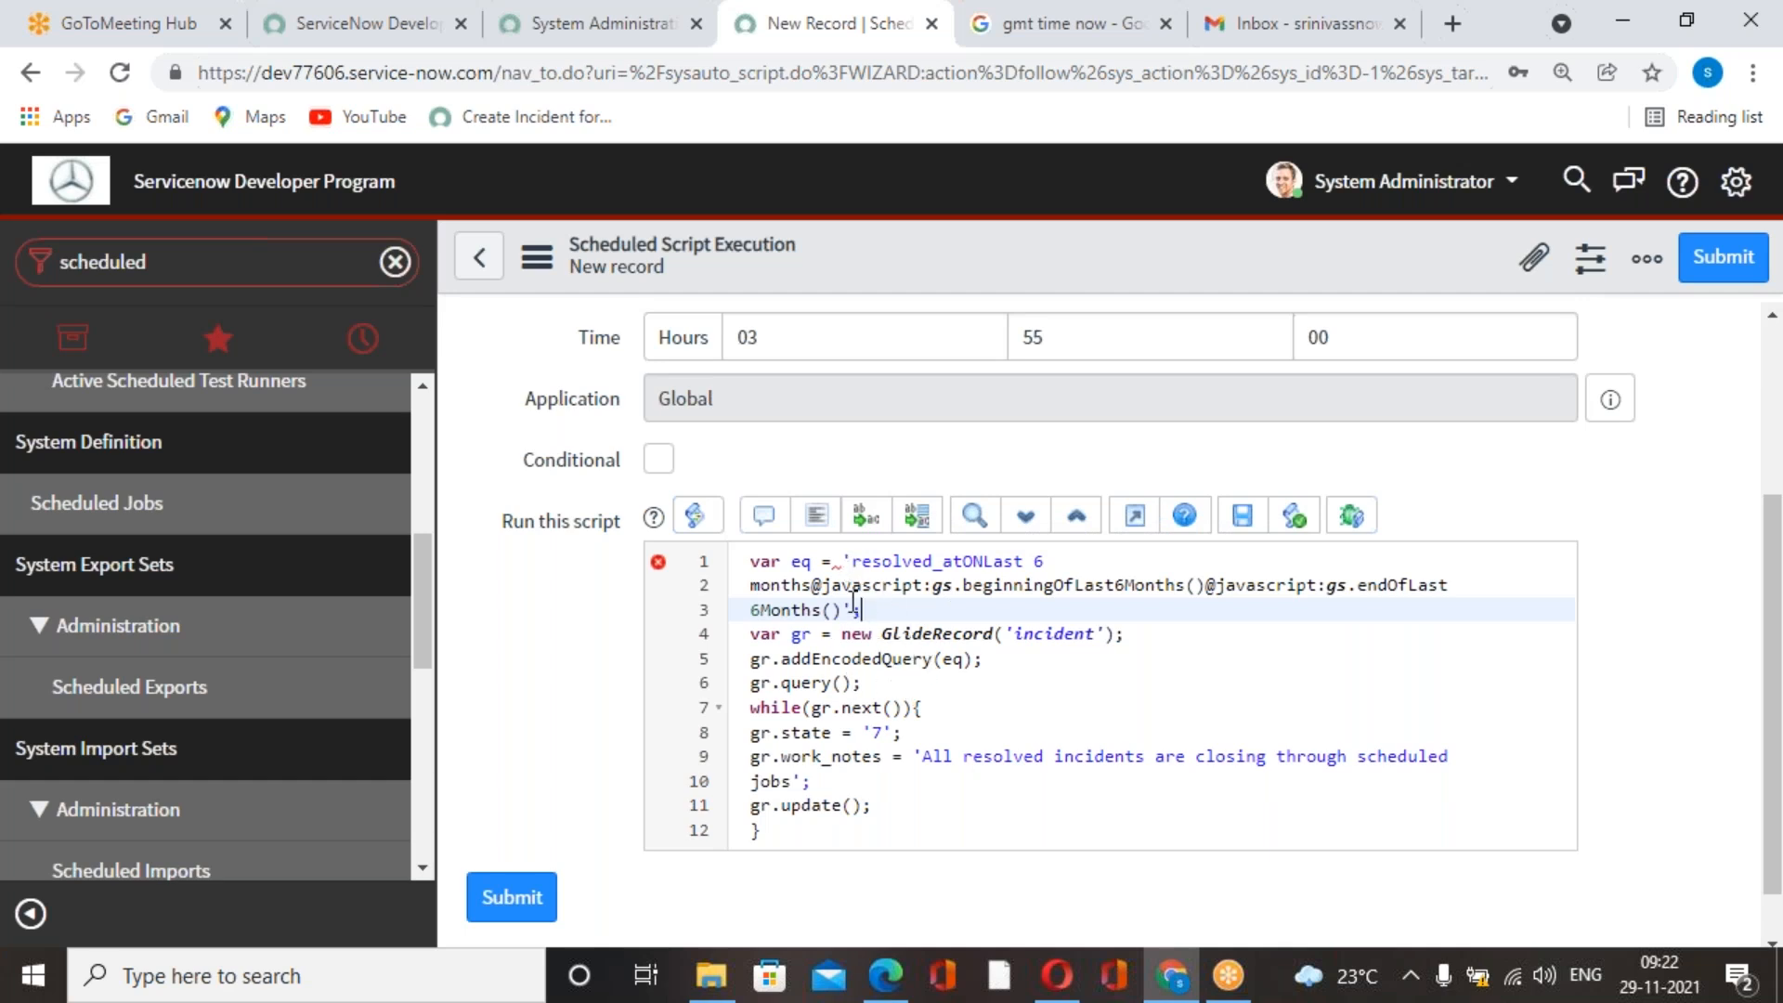
pyautogui.click(1172, 975)
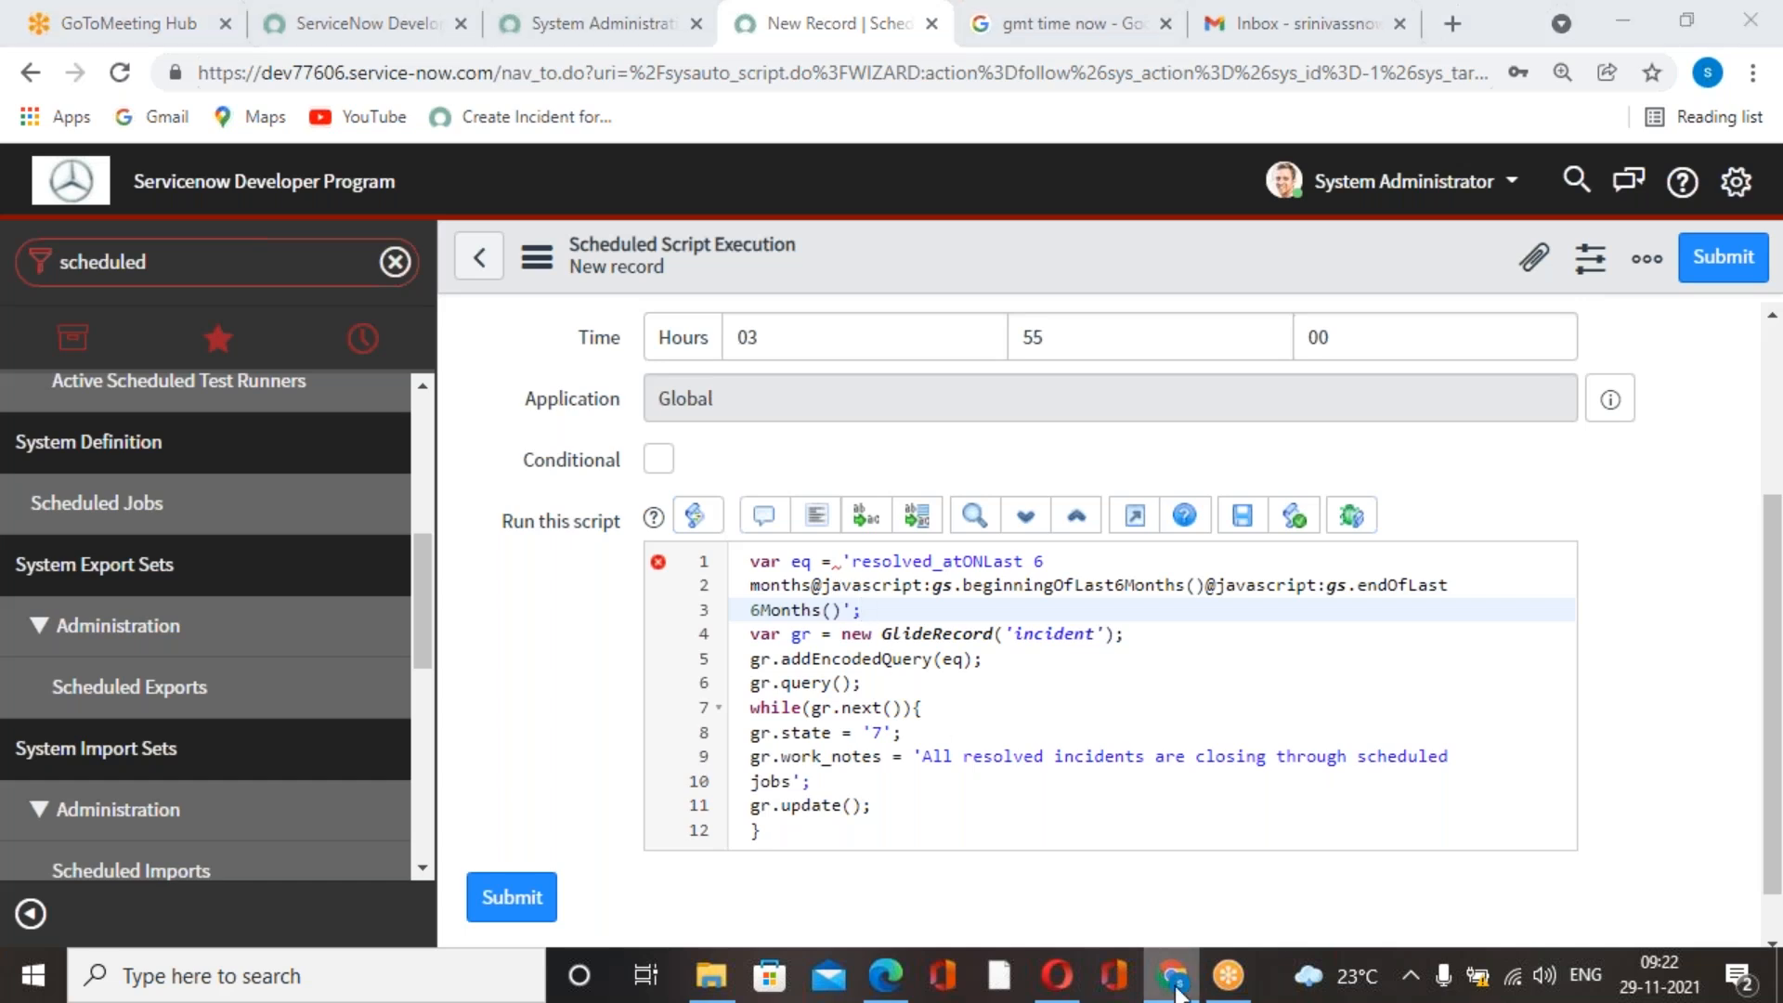
pyautogui.scroll(-1, 1009, 827)
pyautogui.scroll(8, 1006, 836)
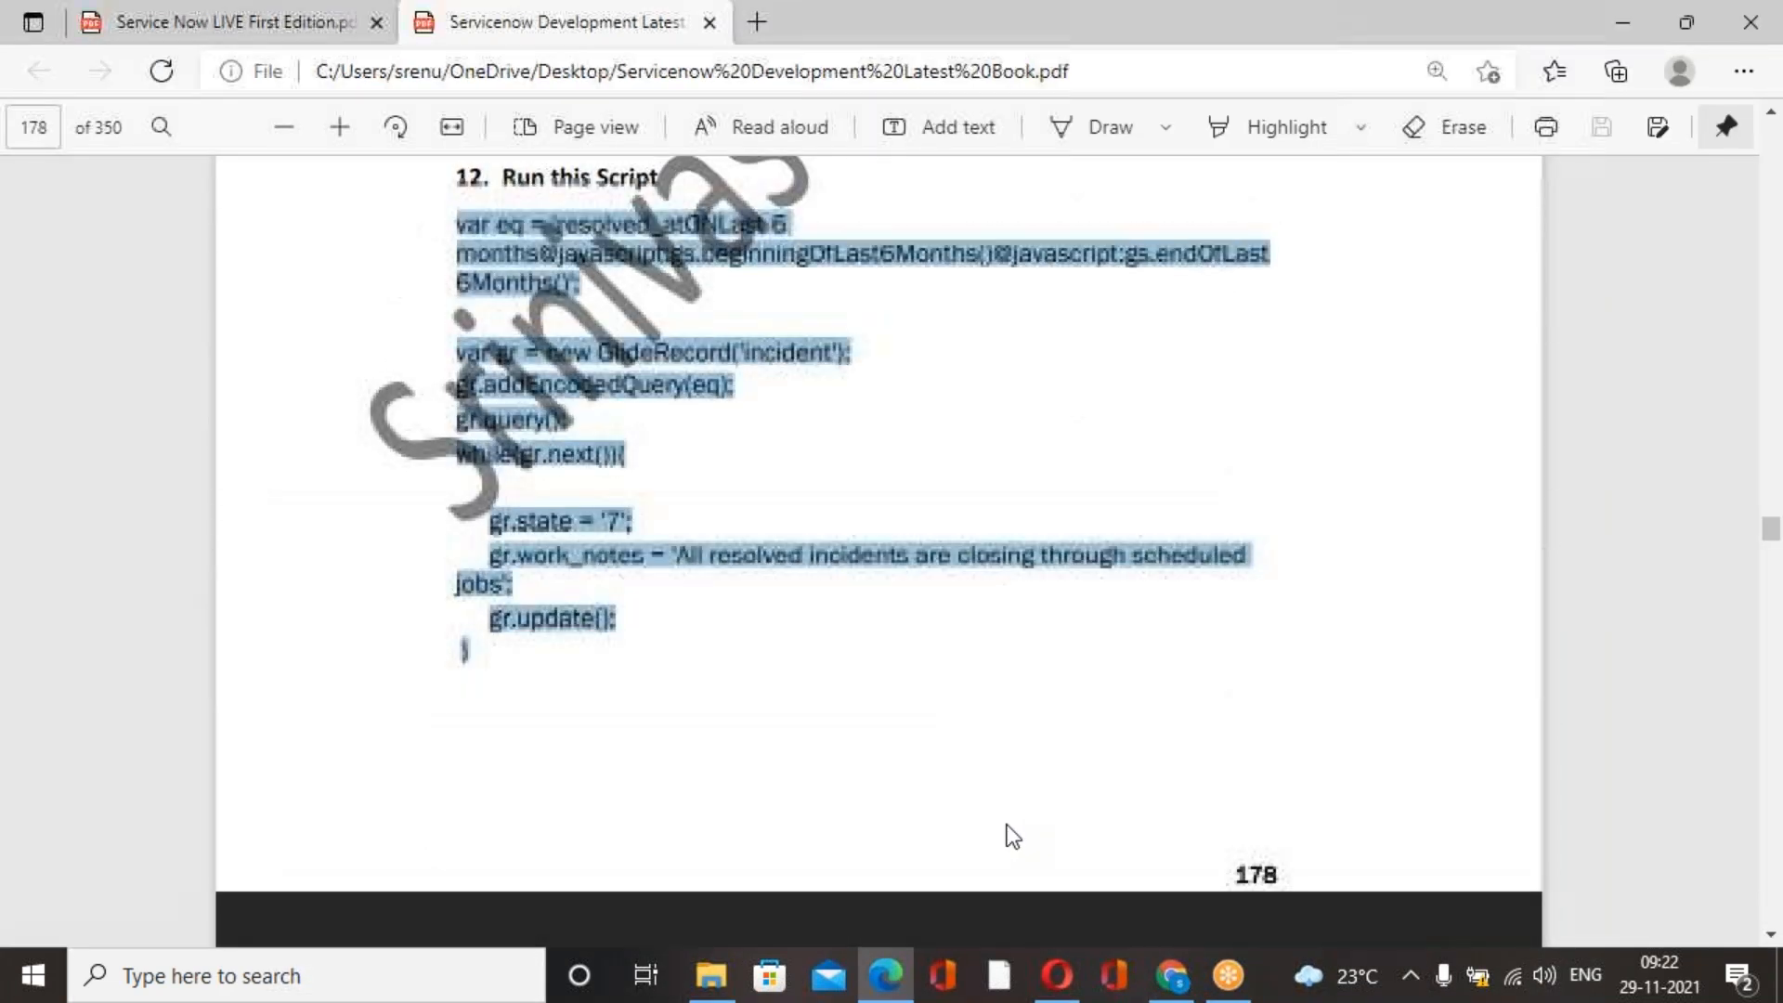
pyautogui.click(909, 626)
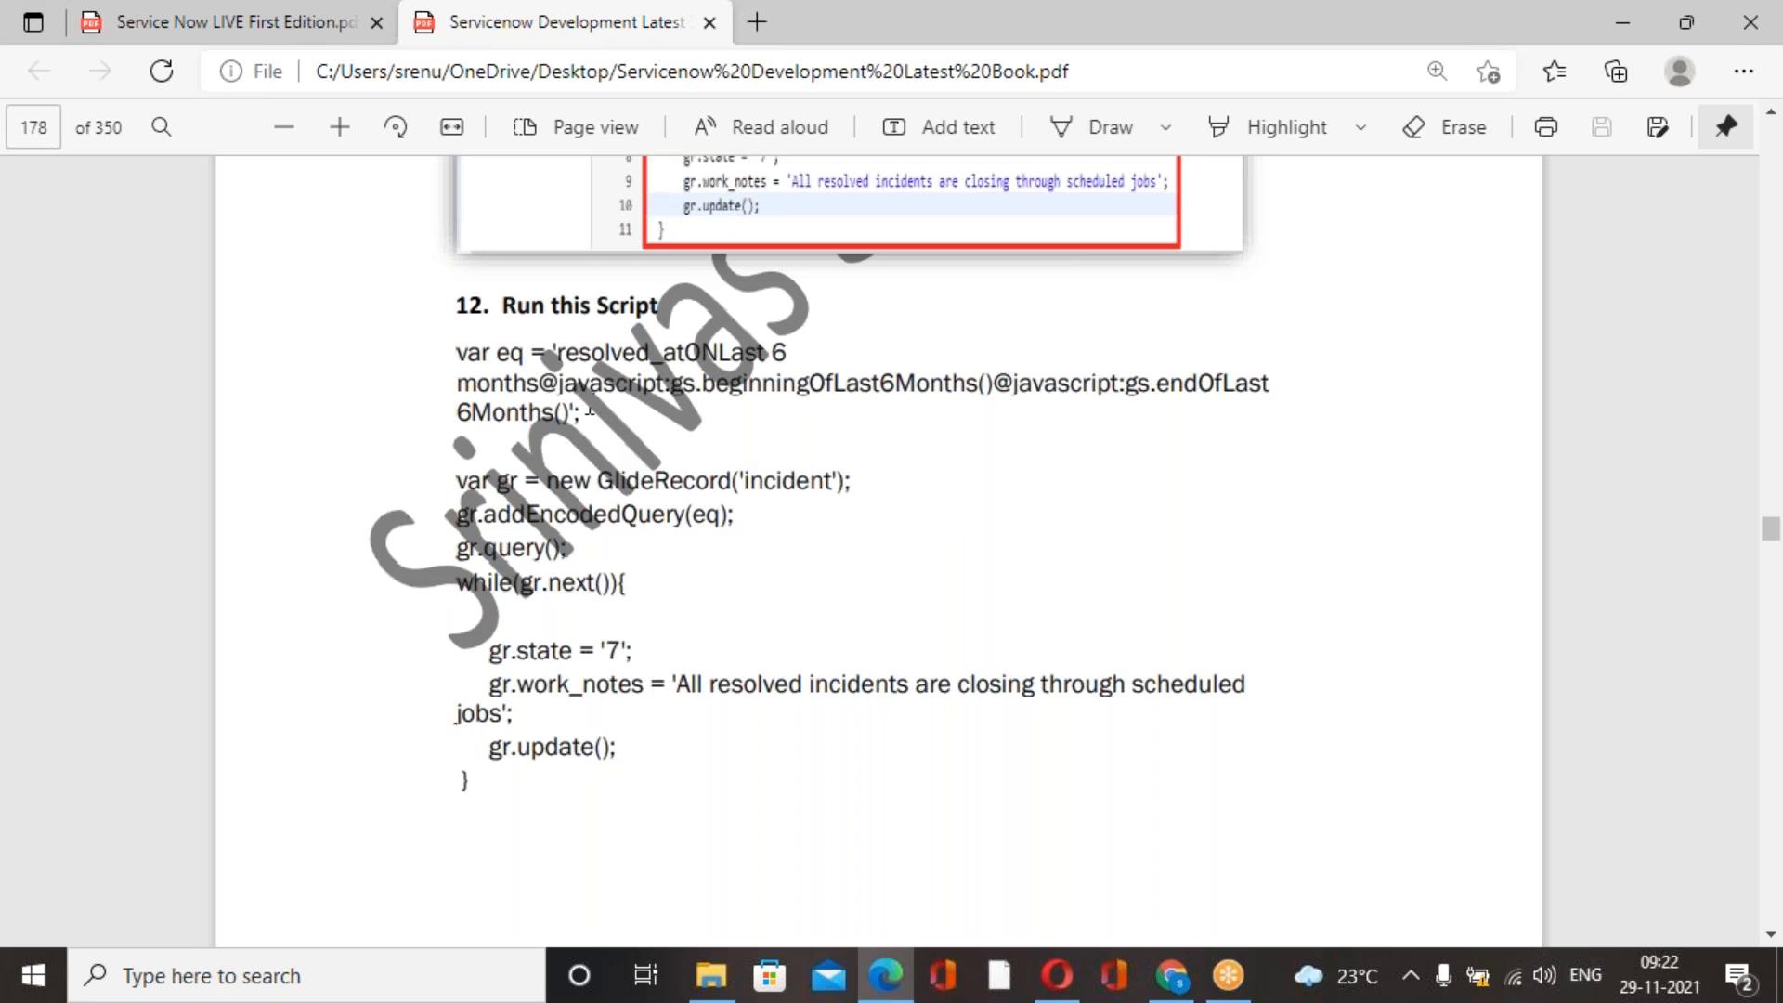
pyautogui.hotkey('alt', 'Tab')
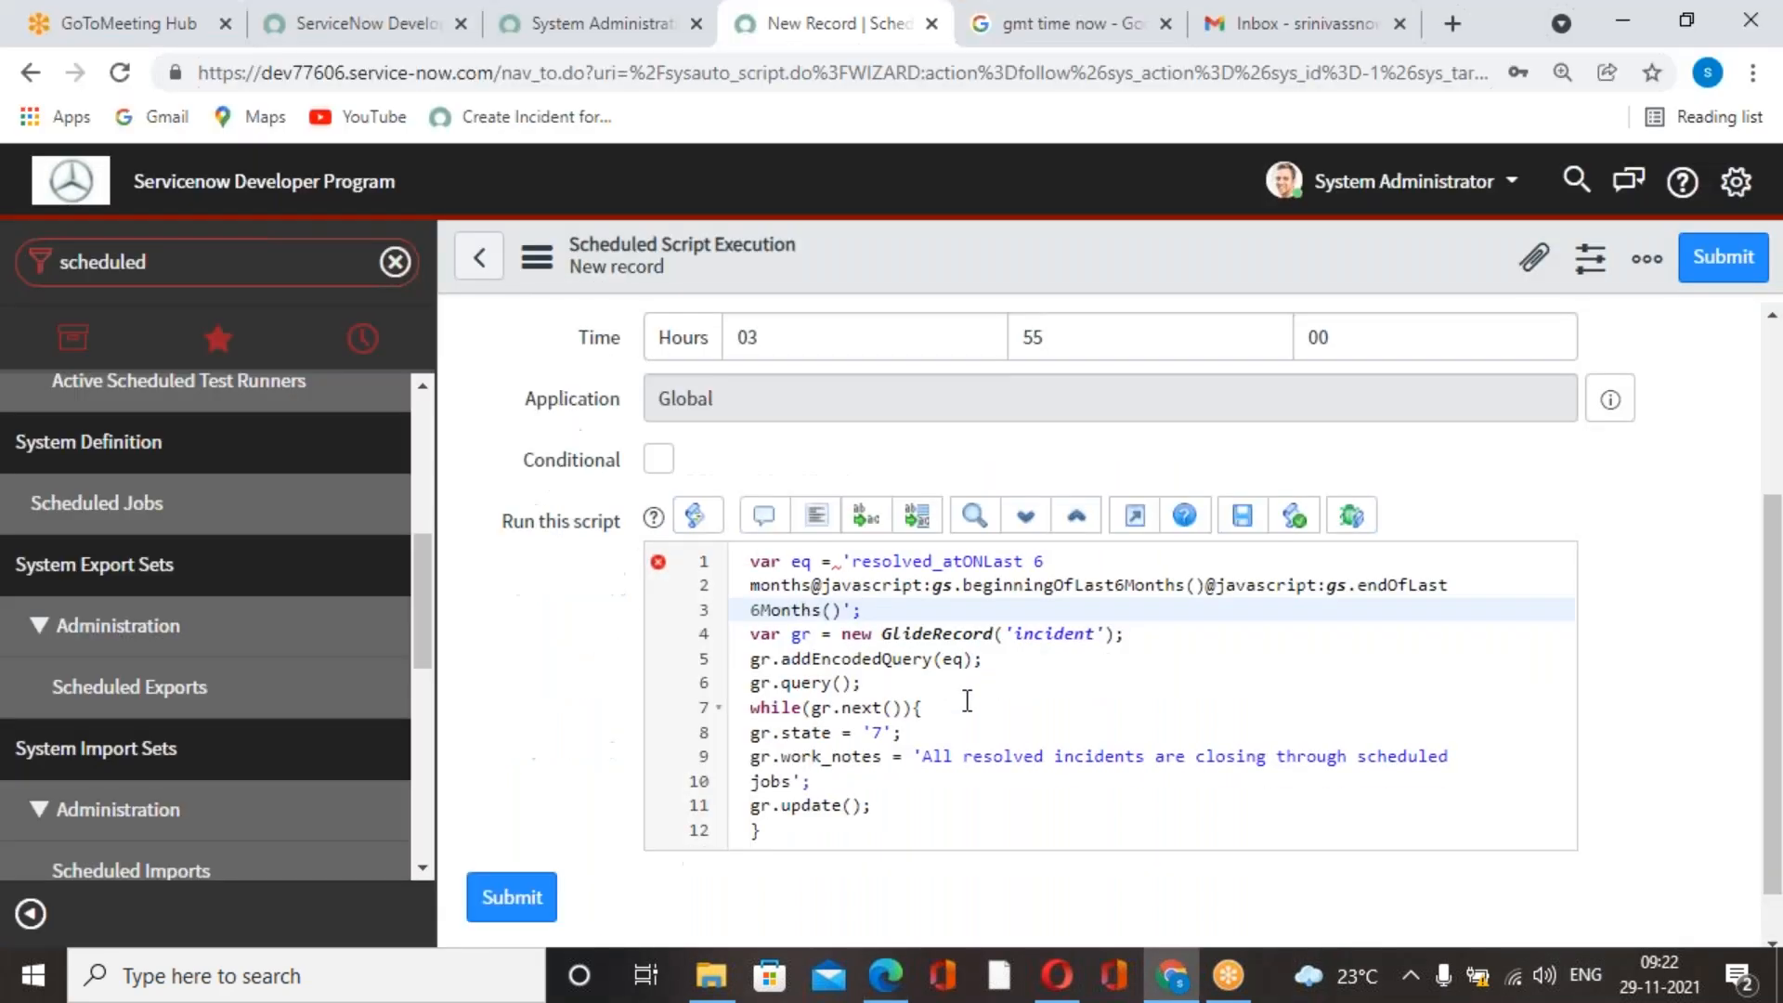
# Remove the space before the eq query string and insert two blank lines after the eq definition.
pyautogui.click(844, 569)
pyautogui.press('BackSpace')
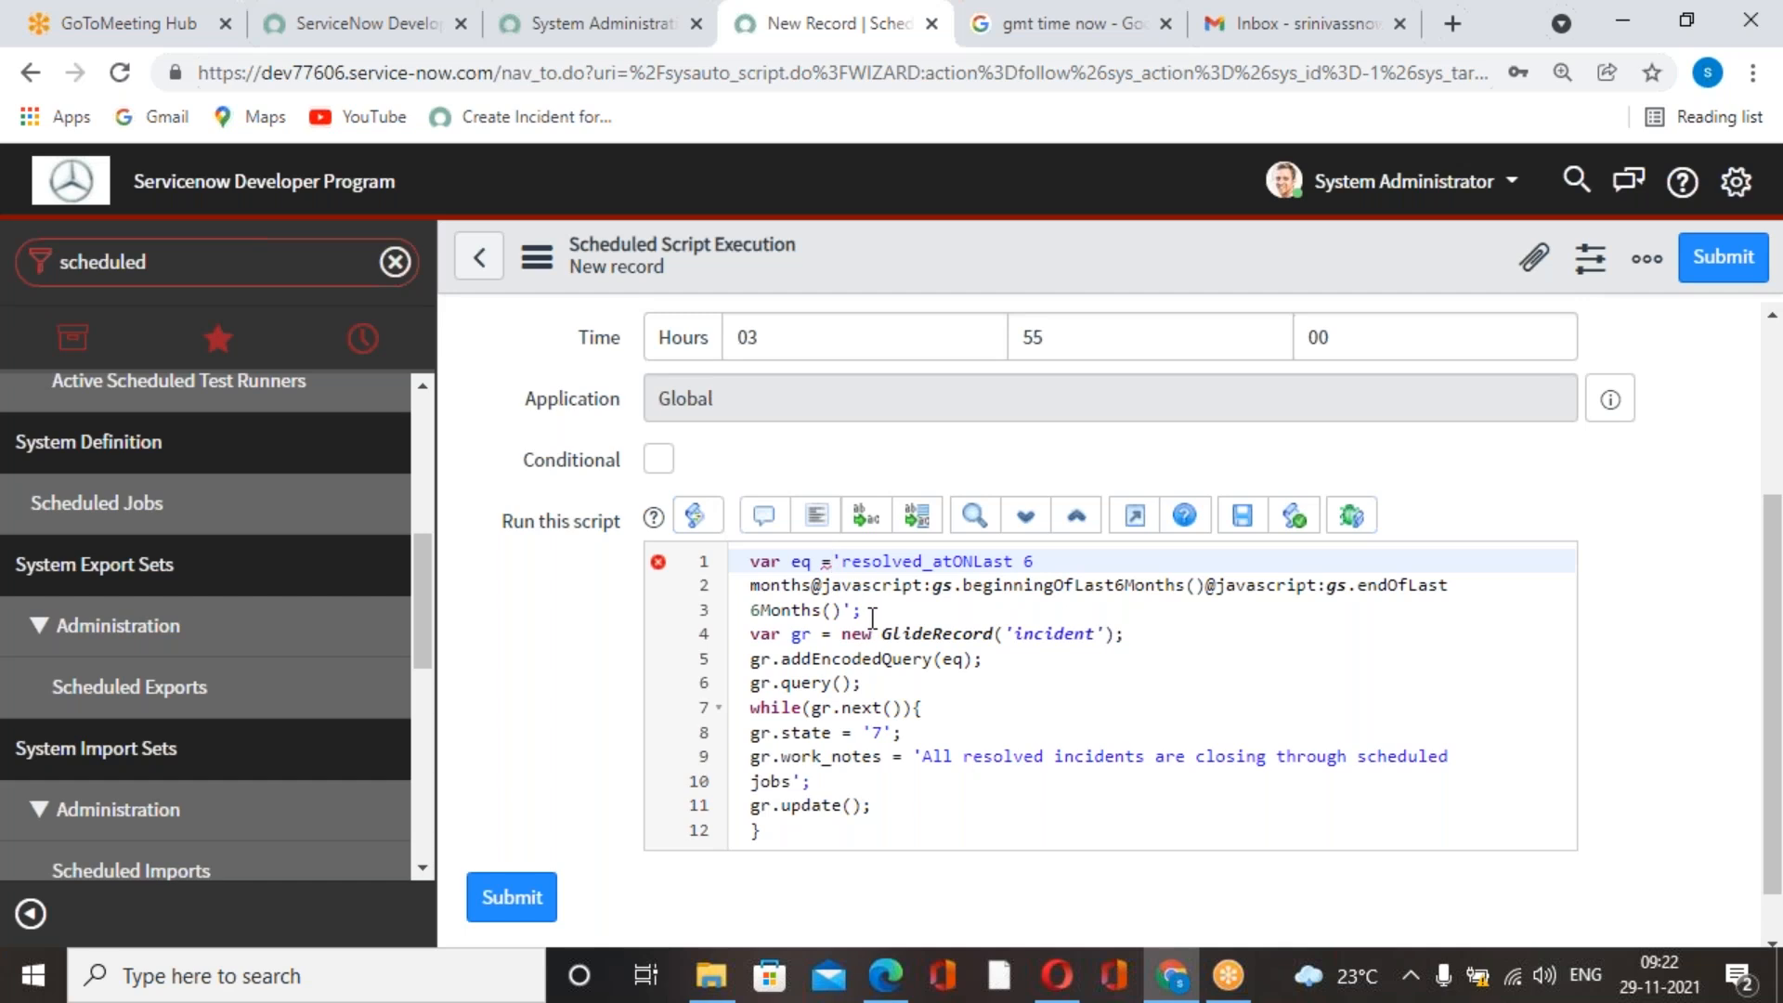
pyautogui.scroll(-1, 882, 733)
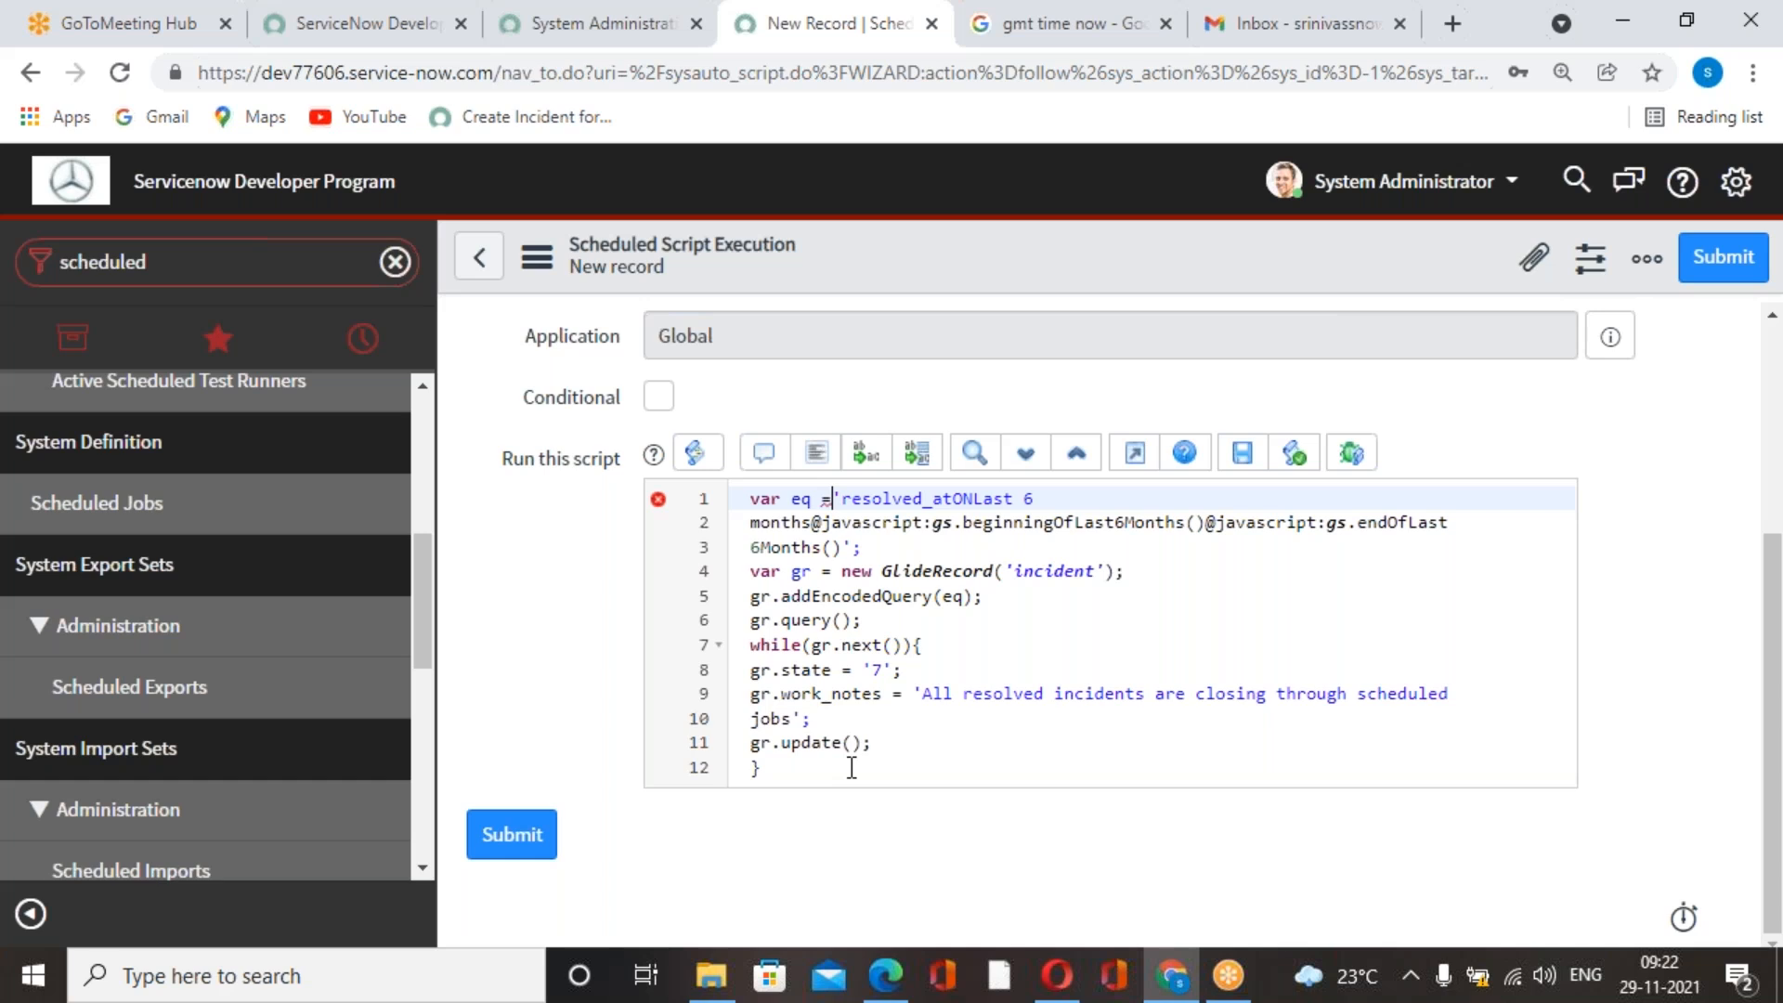
pyautogui.scroll(2, 864, 743)
pyautogui.click(887, 692)
pyautogui.press('Return')
pyautogui.press('Return')
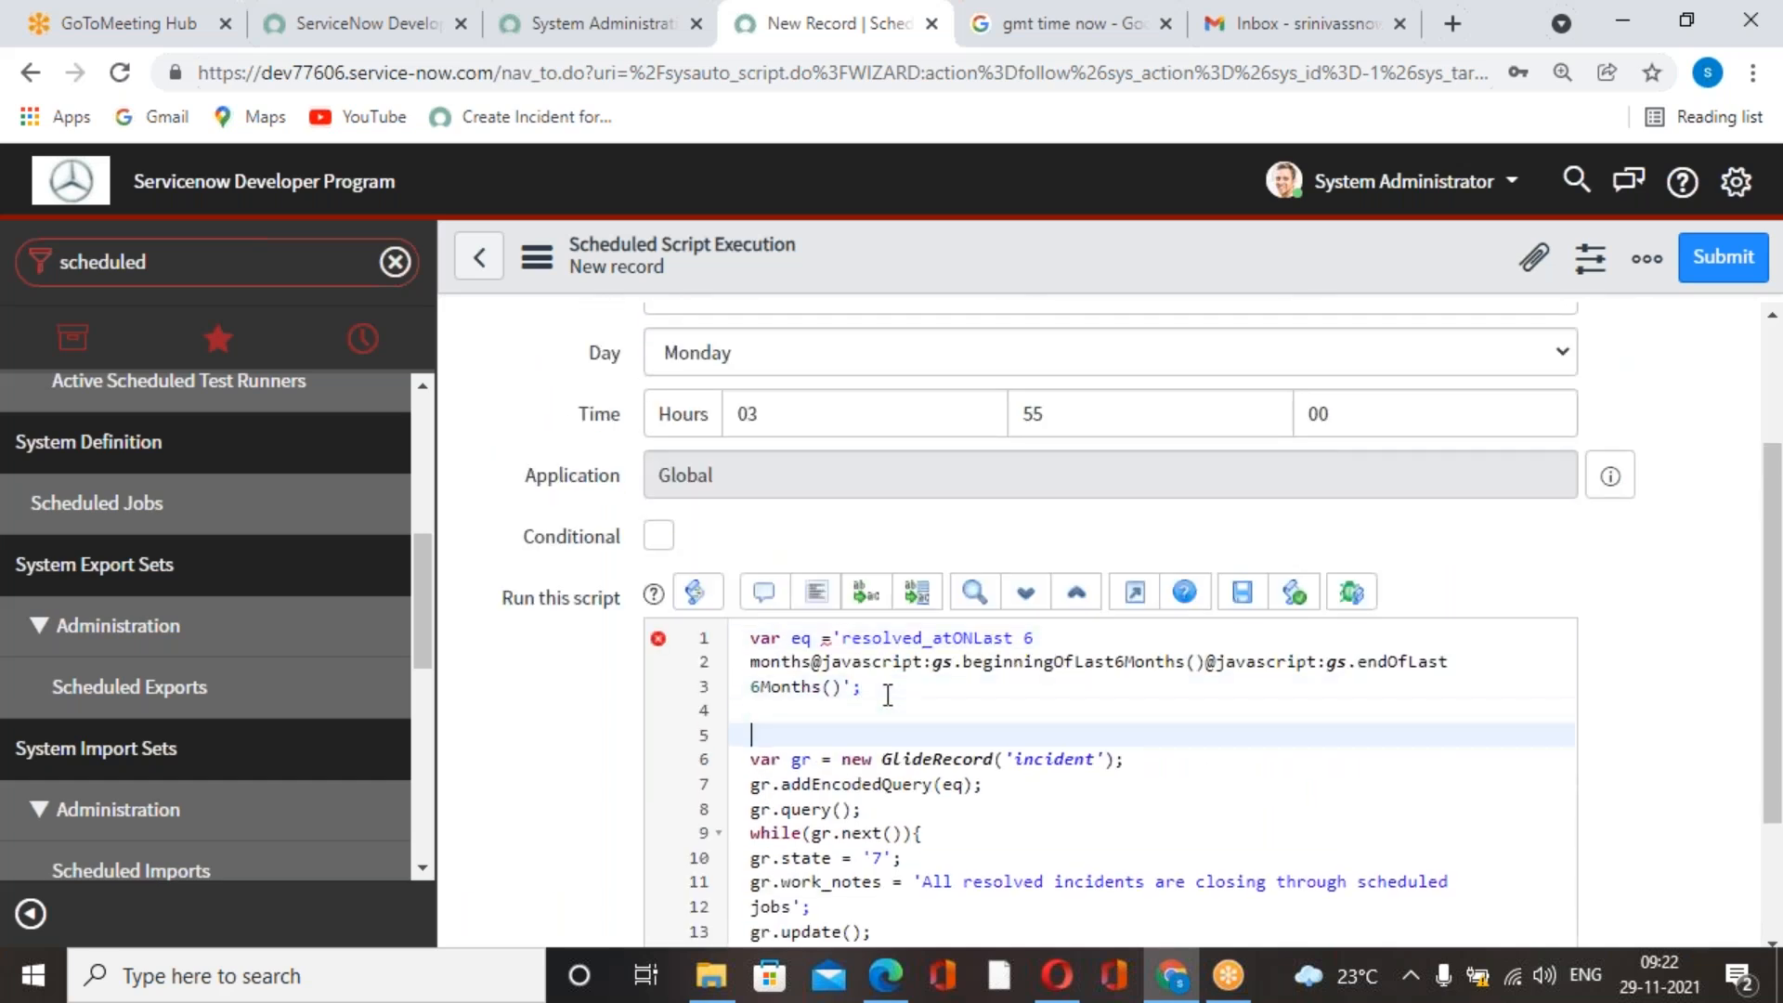
# Try deleting the eq definition and the eq argument of addEncodedQuery from the script.
pyautogui.scroll(-2, 887, 695)
pyautogui.moveTo(892, 565); pyautogui.dragTo(735, 493)
pyautogui.hotkey('ctrl', 'c')
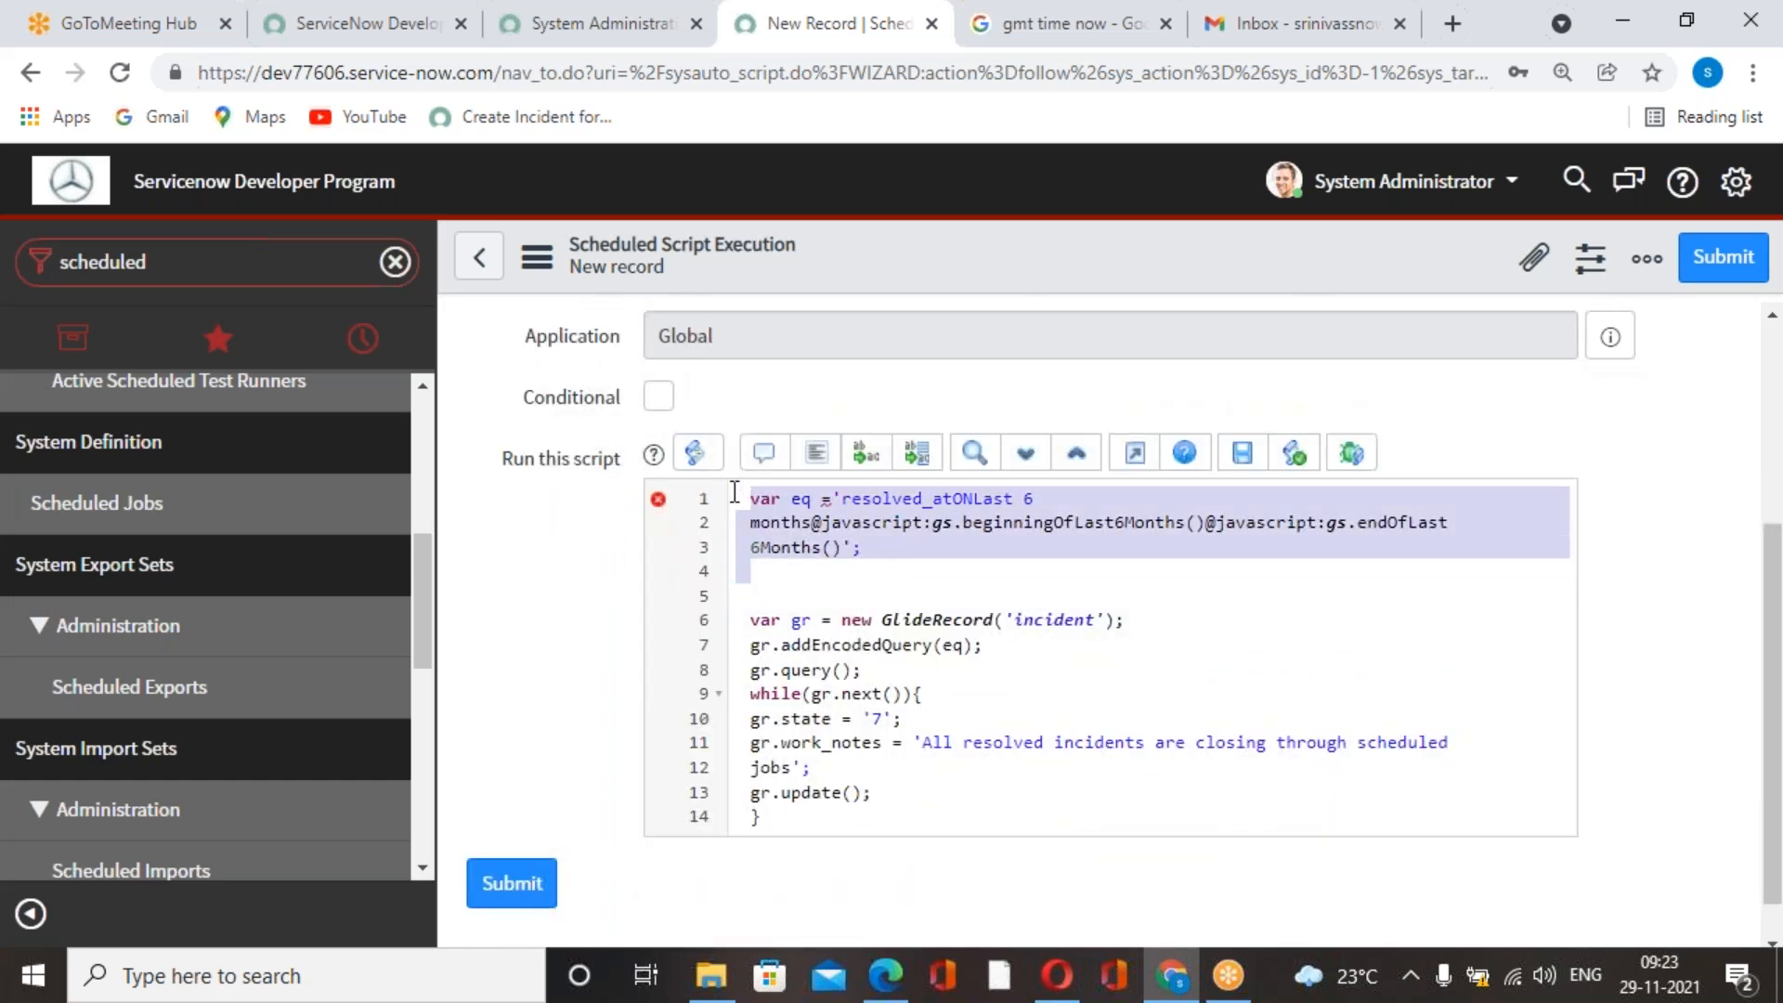
pyautogui.press('BackSpace')
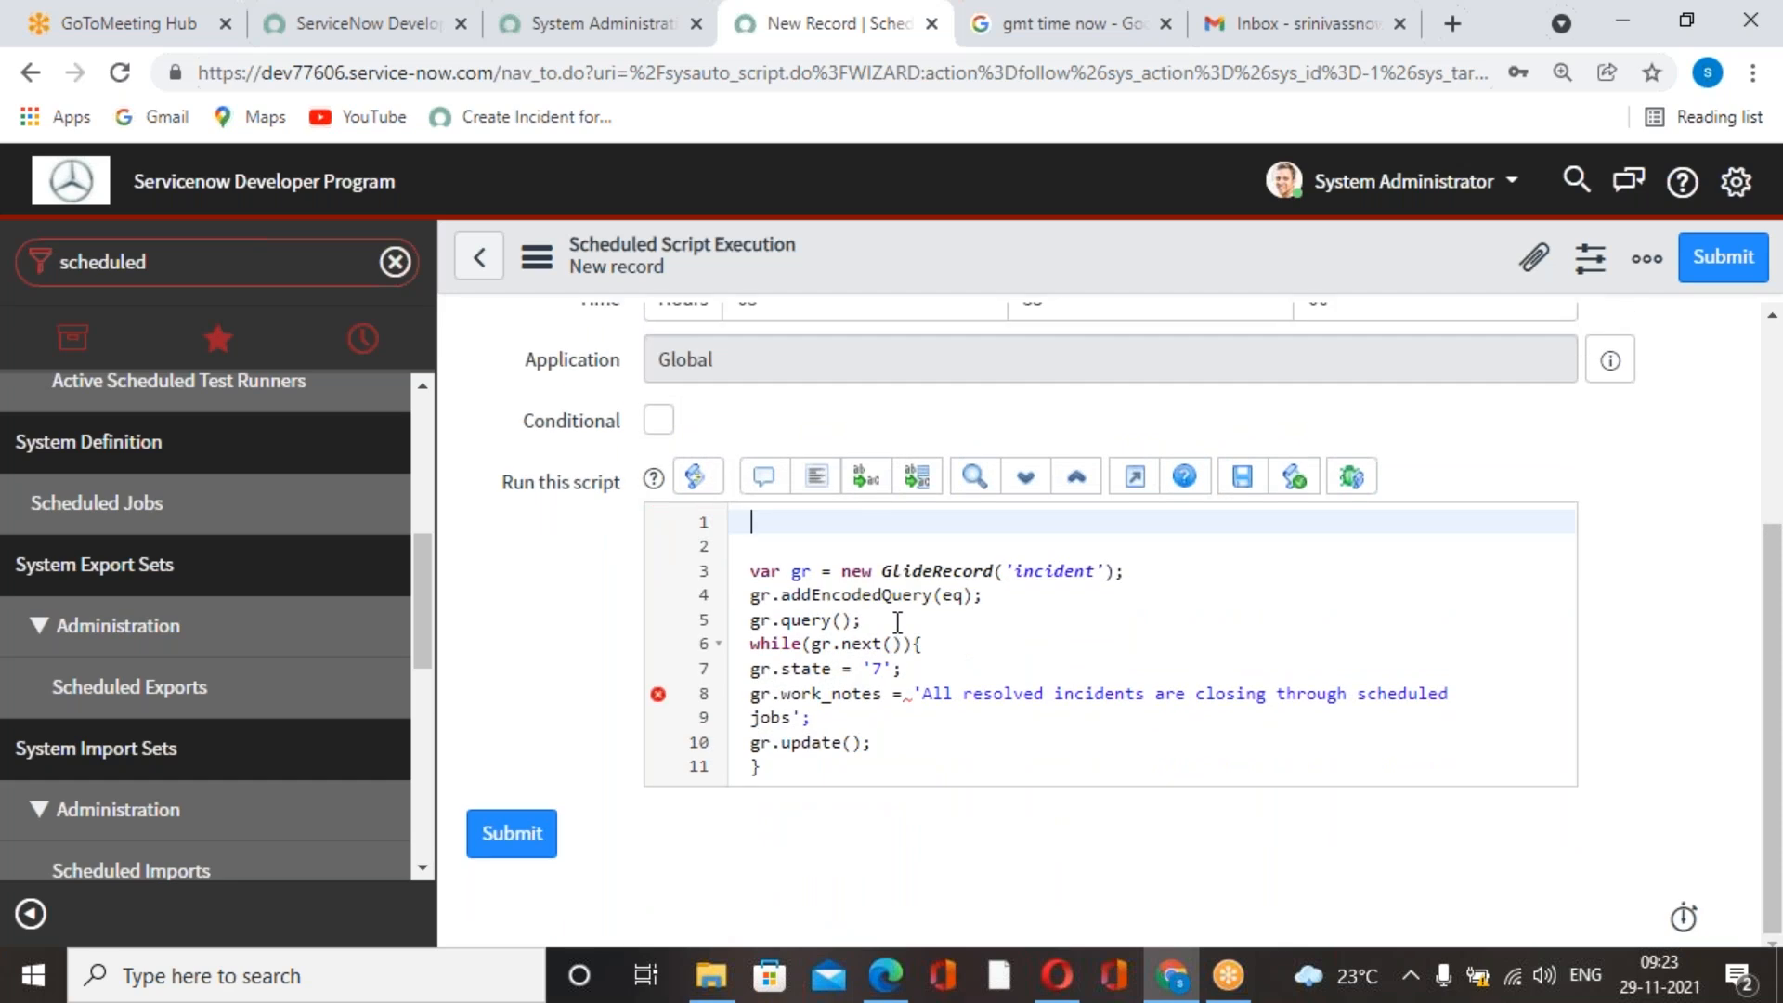
pyautogui.click(966, 600)
pyautogui.press('BackSpace')
pyautogui.click(1013, 43)
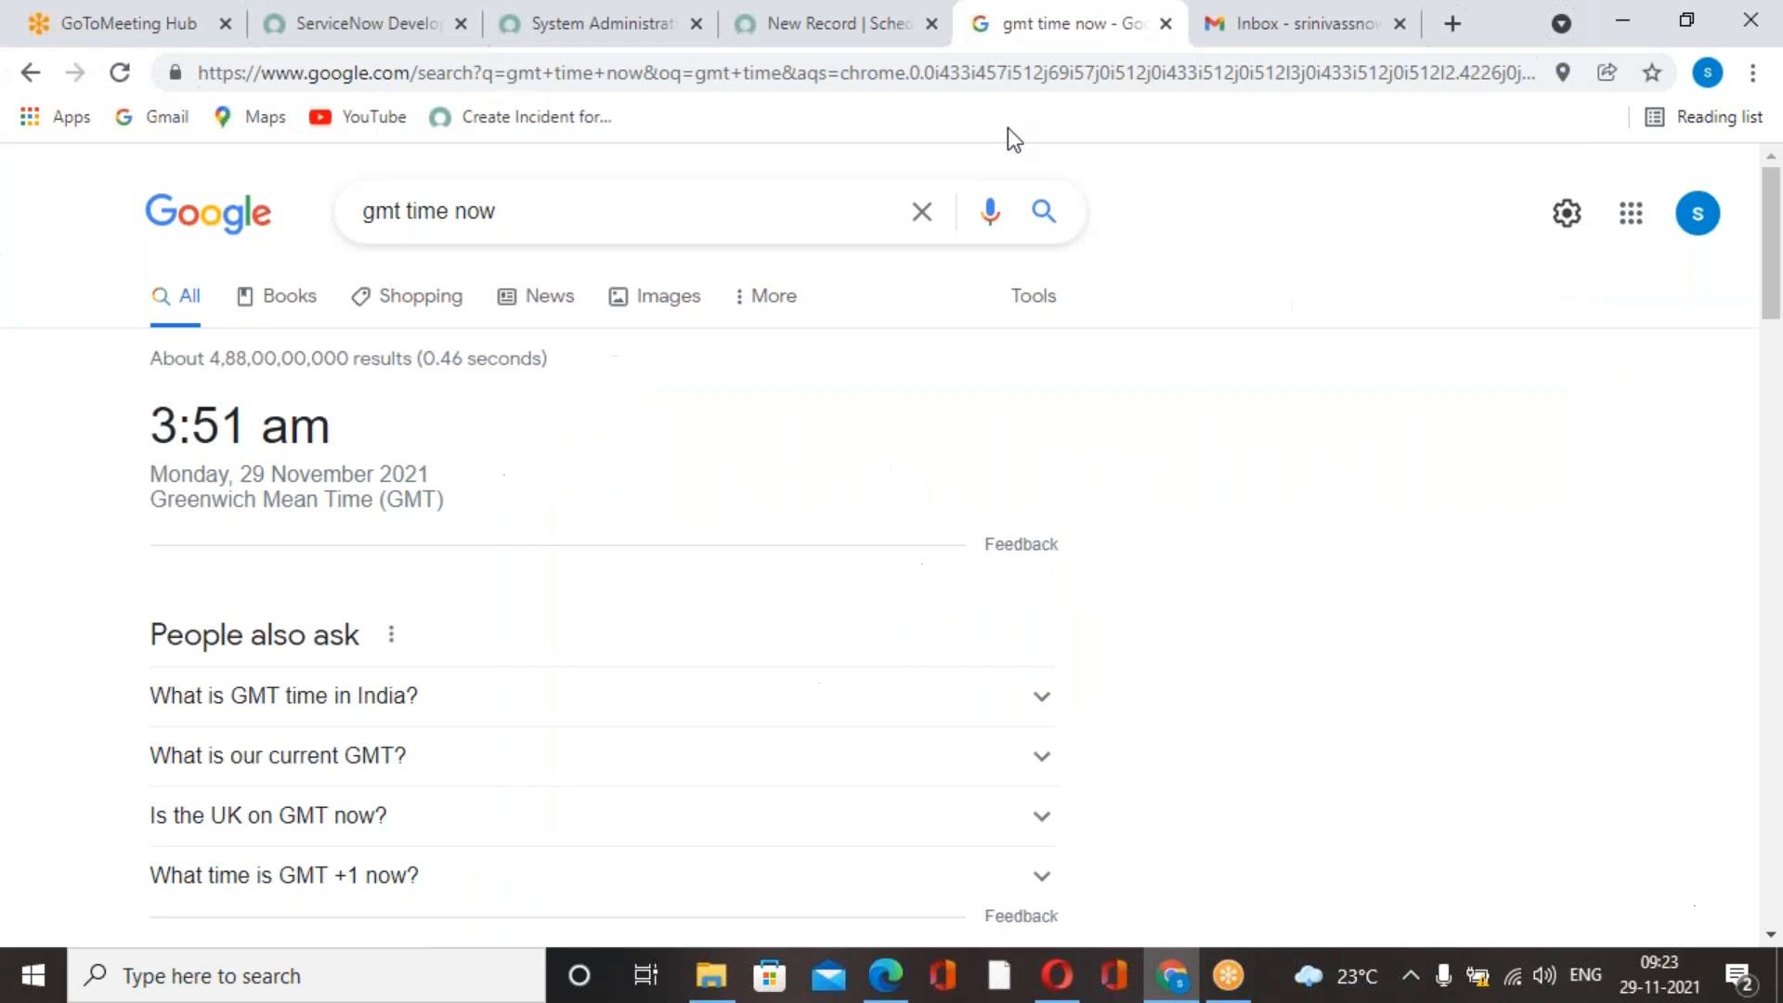
pyautogui.click(780, 47)
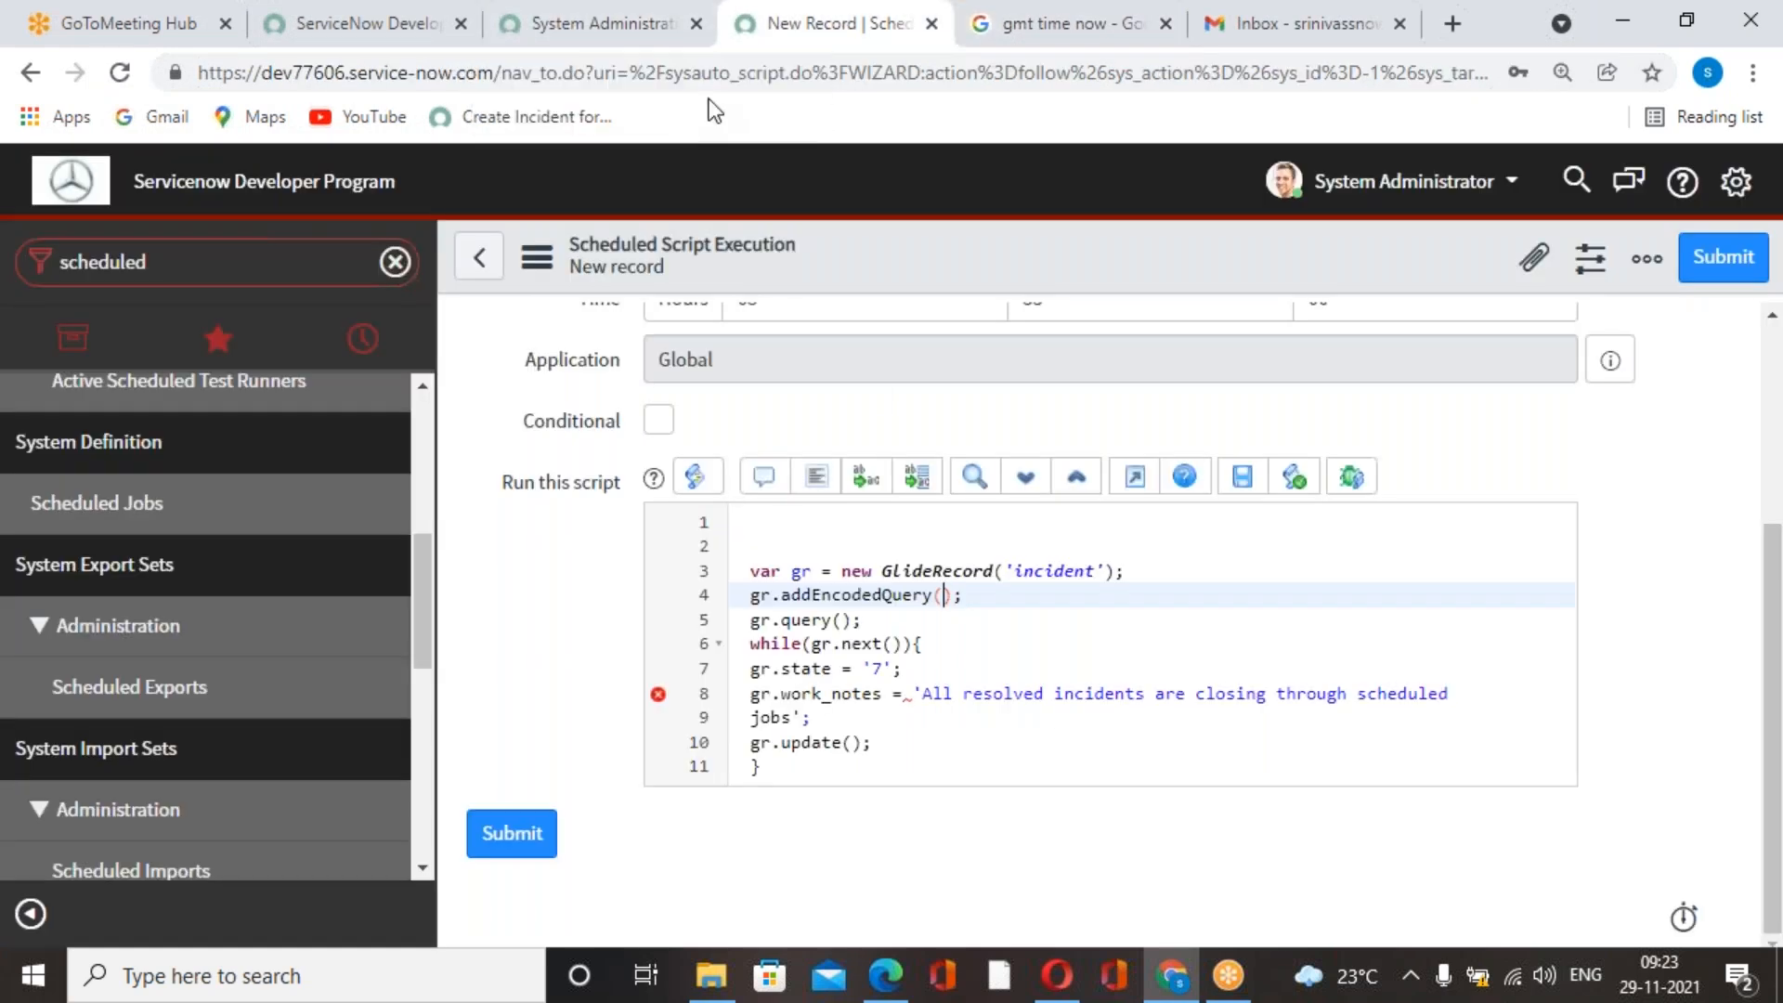
pyautogui.click(656, 41)
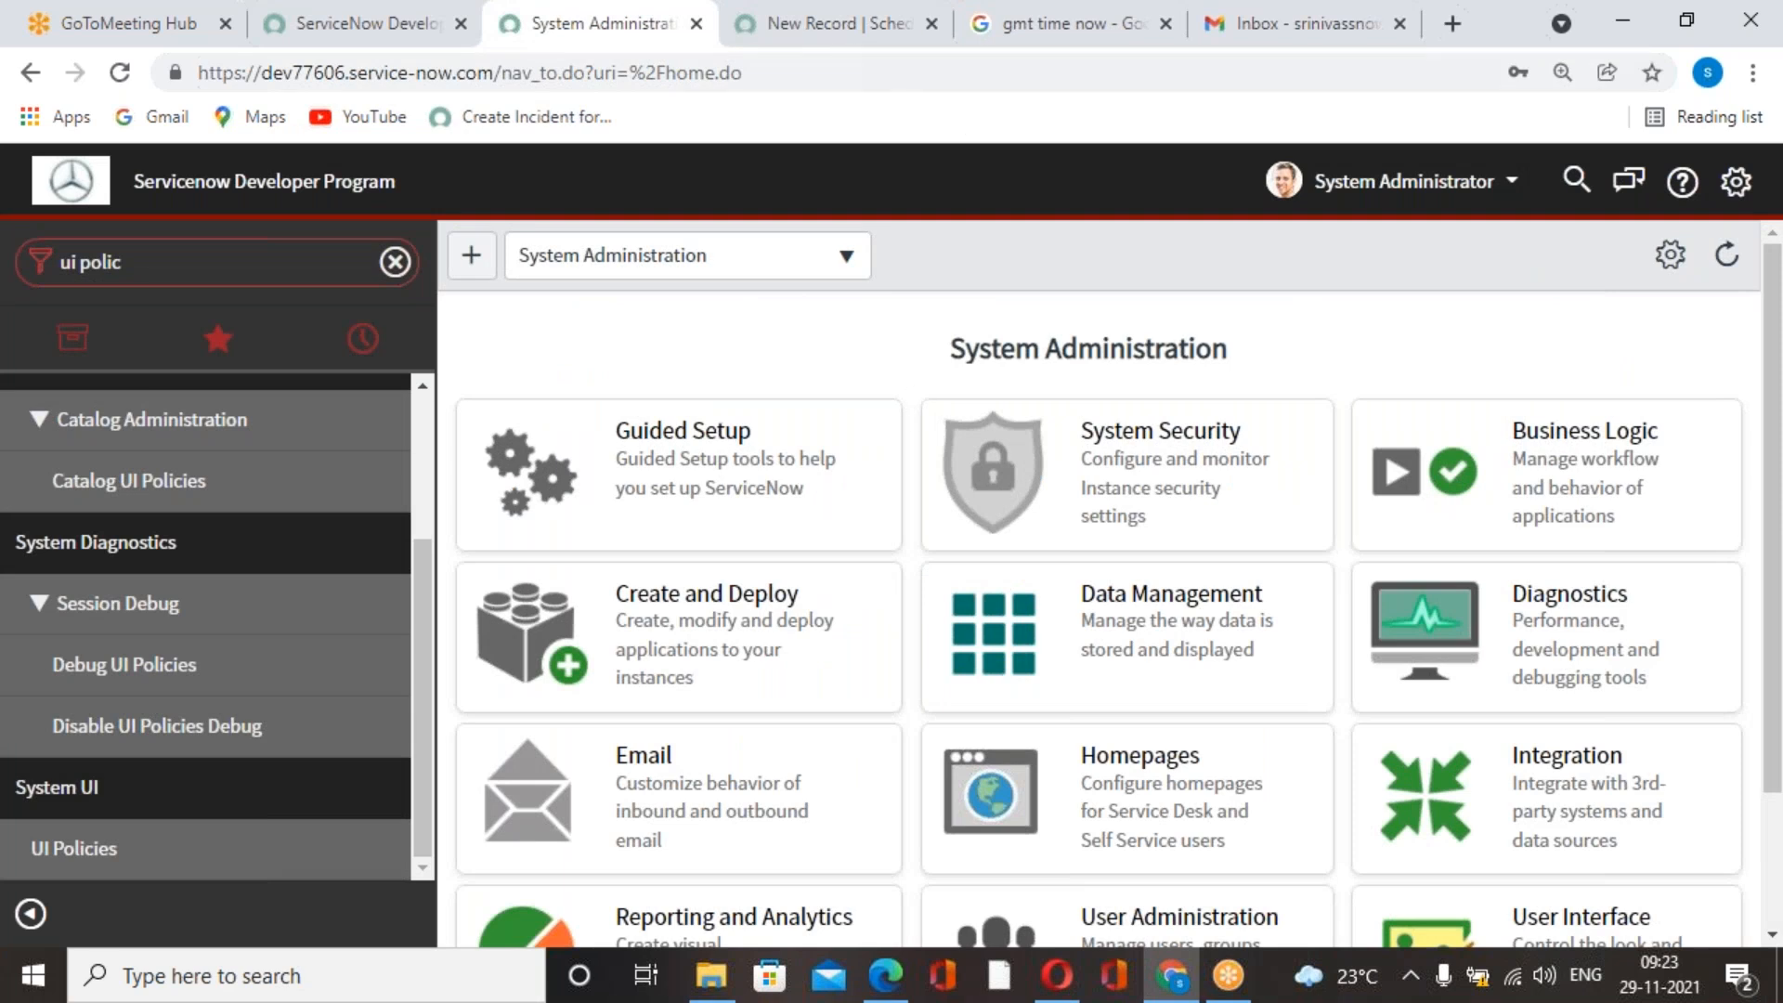
# Restore the eq argument of addEncodedQuery and the eq definition at the start of the script.
pyautogui.click(805, 37)
pyautogui.write('eq')
pyautogui.click(770, 524)
pyautogui.hotkey('ctrl', 'v')
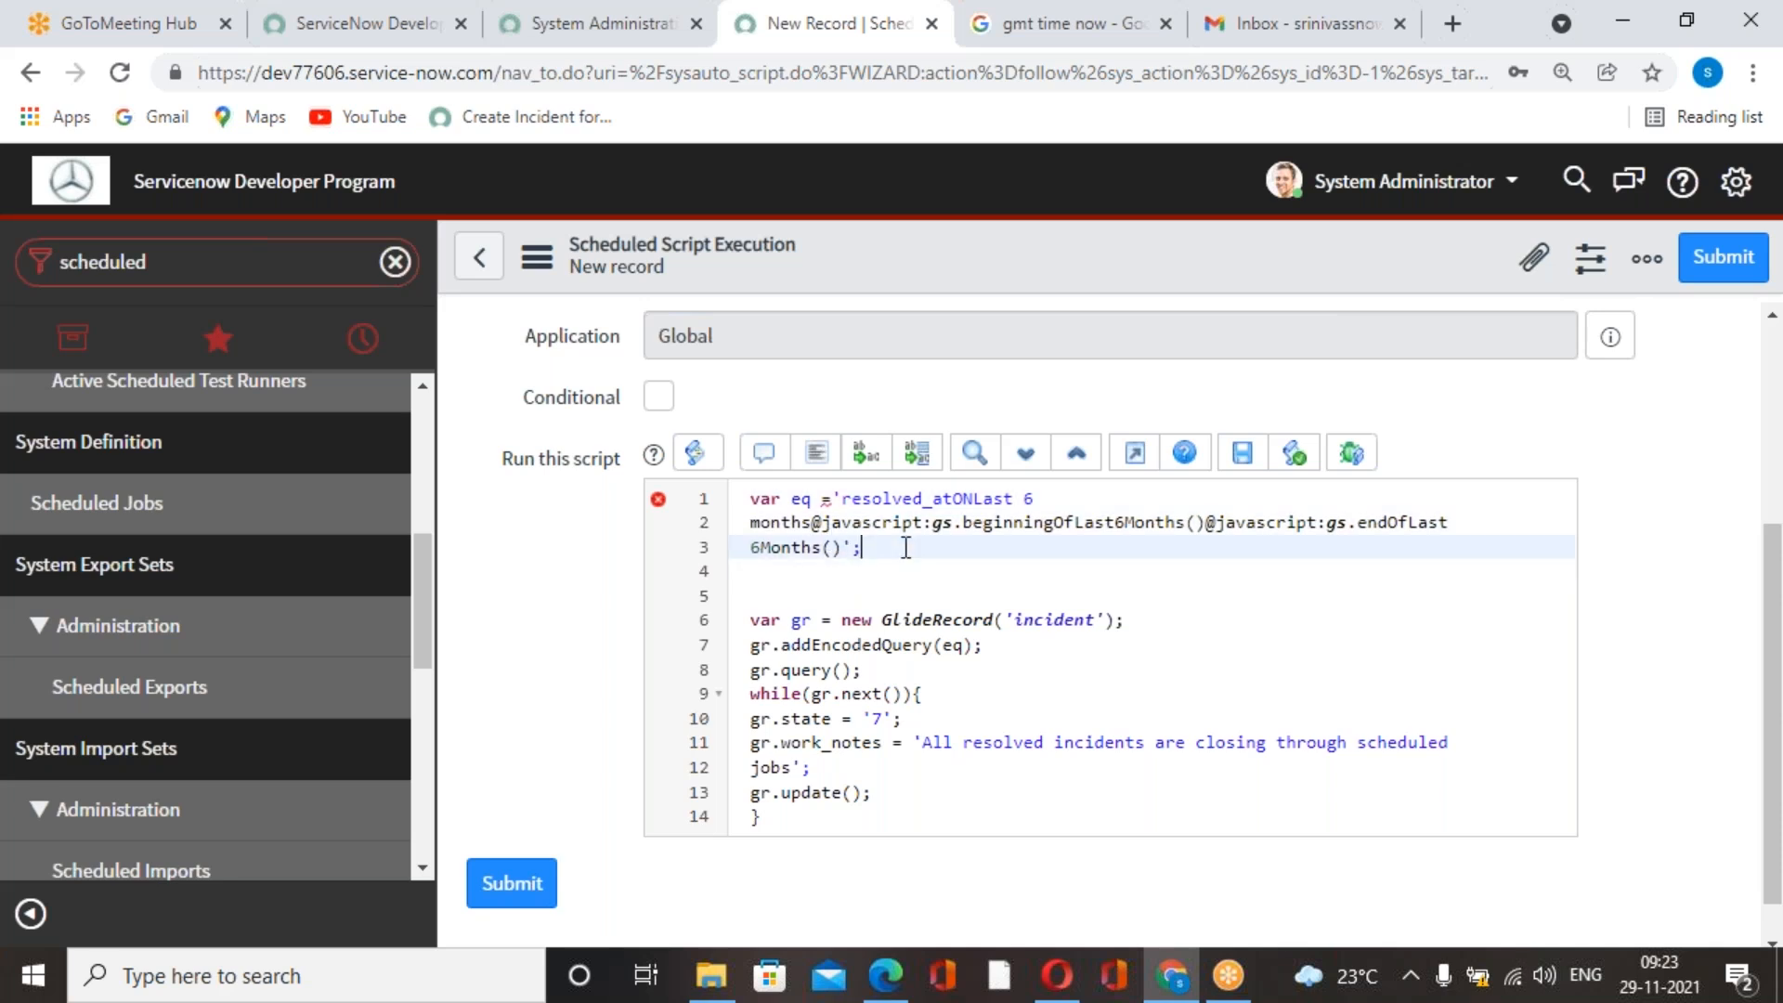
# Cut the three-line eq definition from the start of the script, keeping the eq argument in addEncodedQuery.
pyautogui.moveTo(904, 546); pyautogui.dragTo(732, 497)
pyautogui.hotkey('ctrl', 'x')
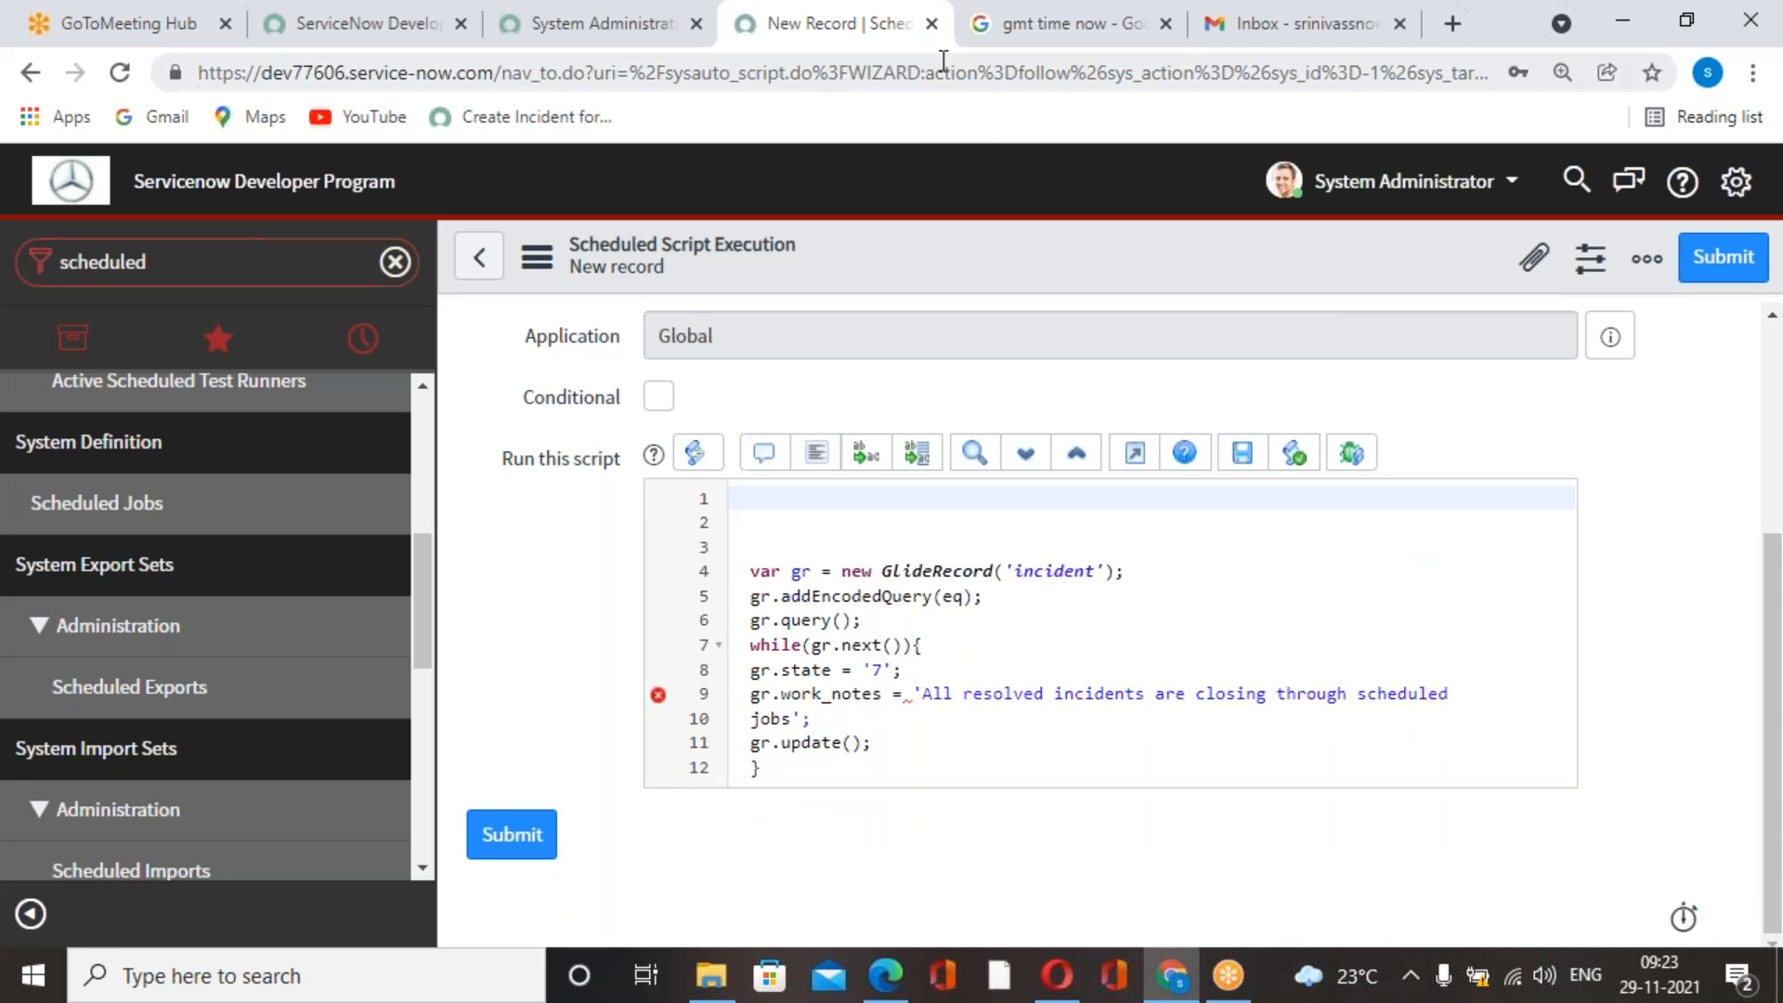
pyautogui.click(982, 43)
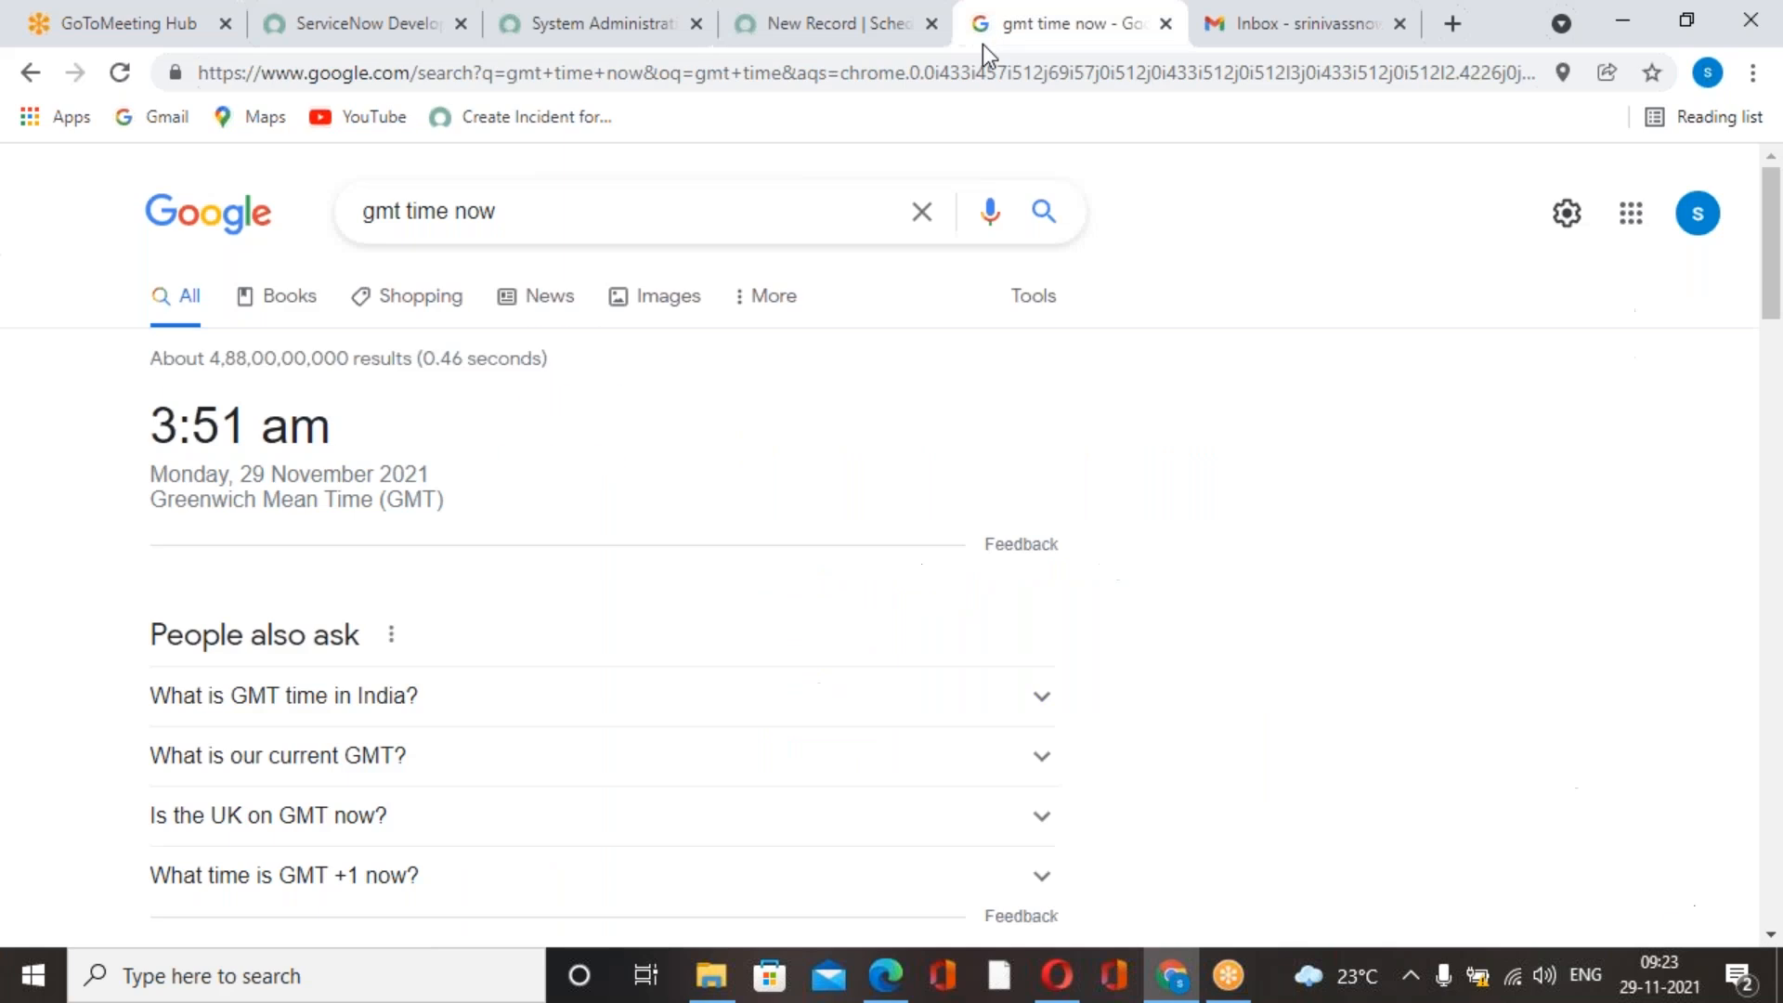
pyautogui.click(789, 43)
# In the other ServiceNow browser tab, filter the navigator for "incident" and open the list of all incidents.
pyautogui.click(673, 43)
pyautogui.click(158, 274)
pyautogui.write('incident')
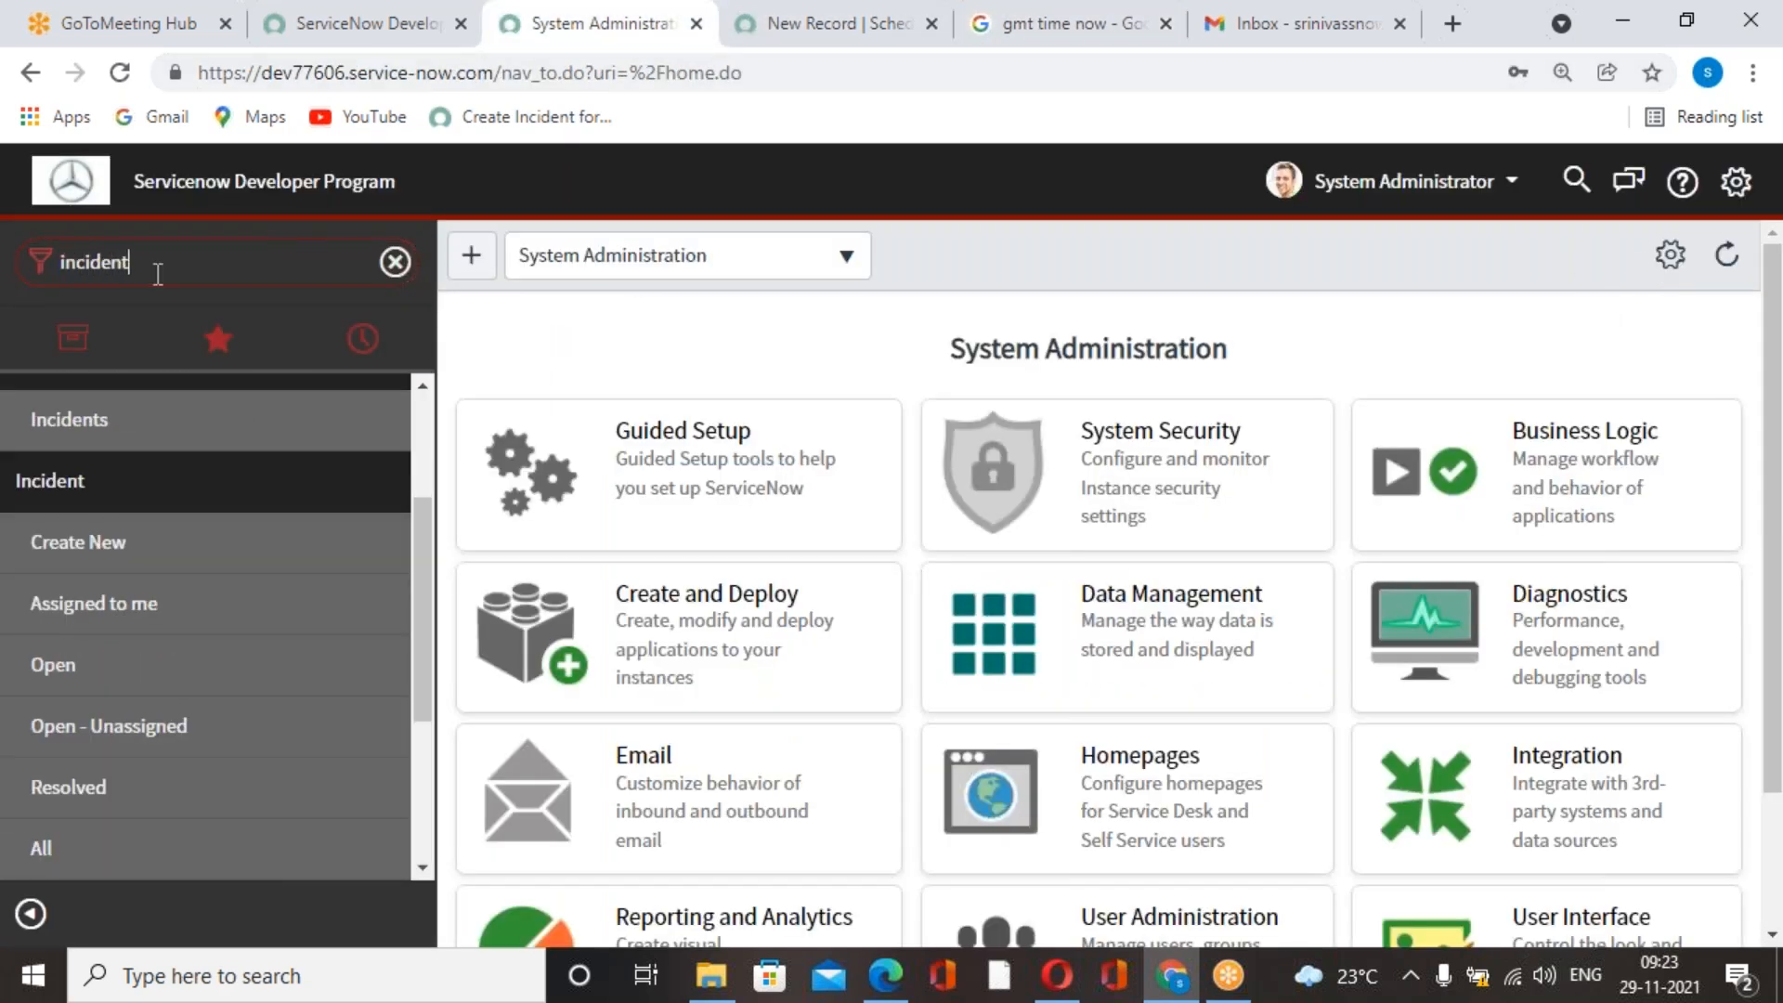
pyautogui.click(61, 557)
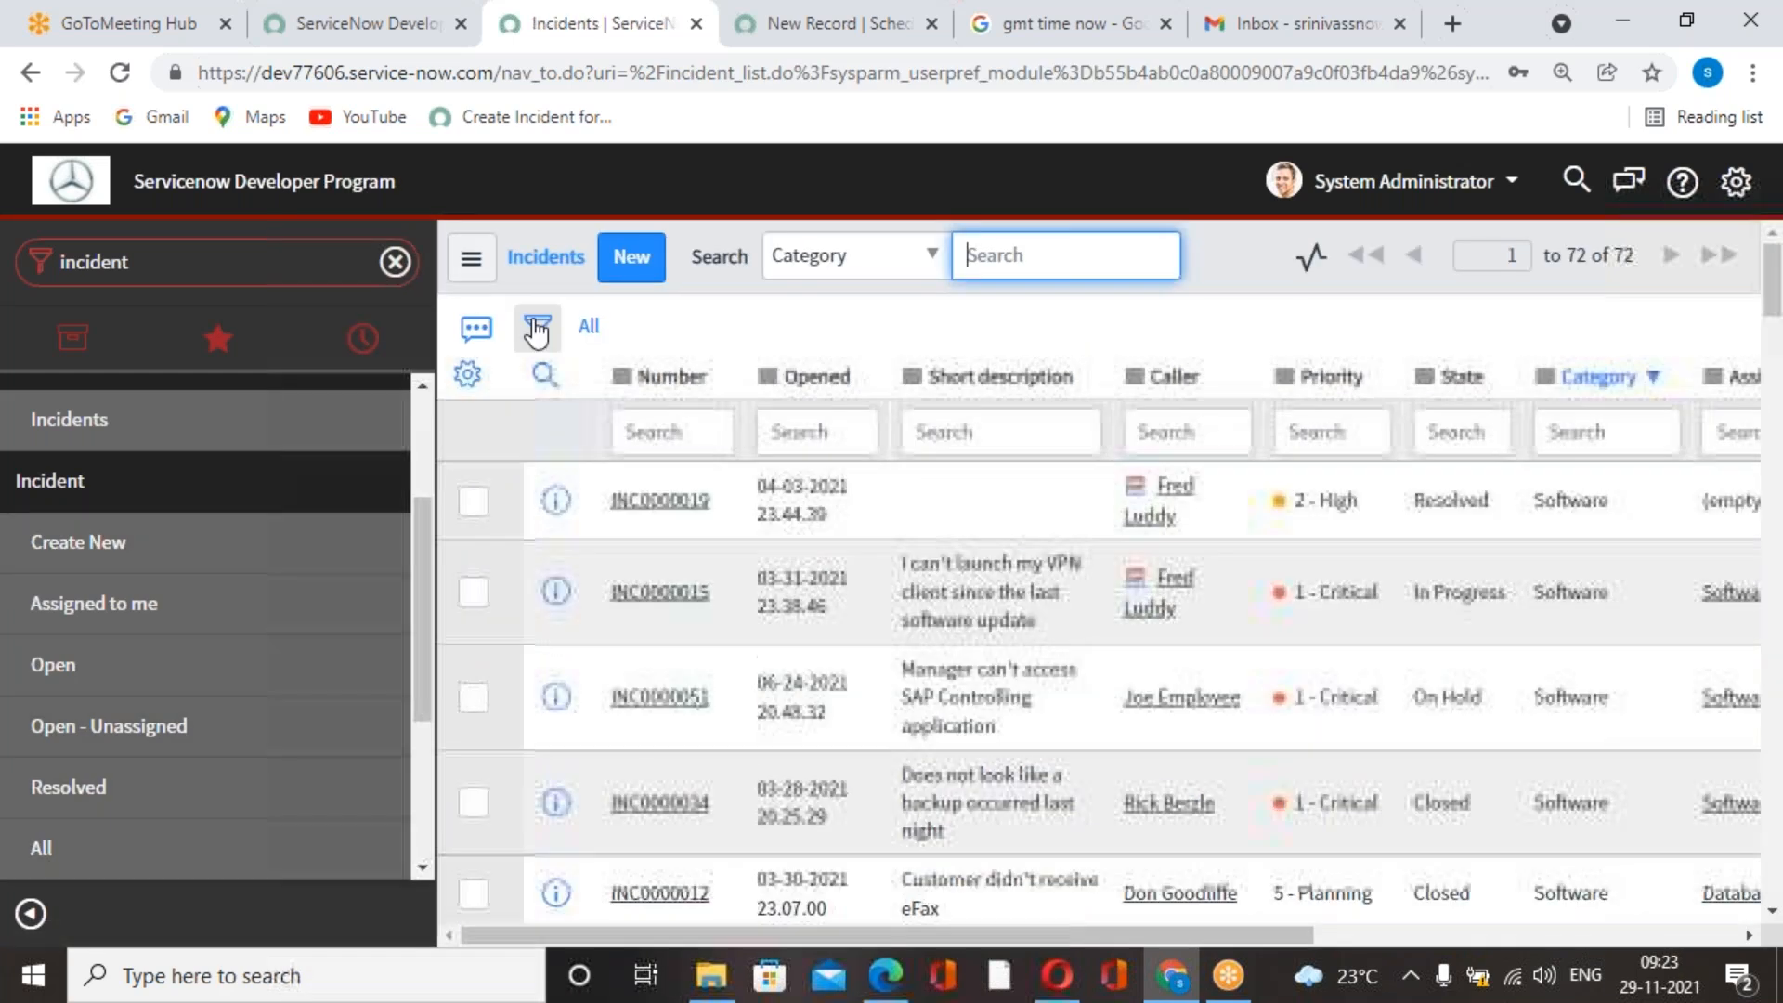
# Filter the incident list by Resolved on Last 3 months and run the filter.
pyautogui.click(536, 330)
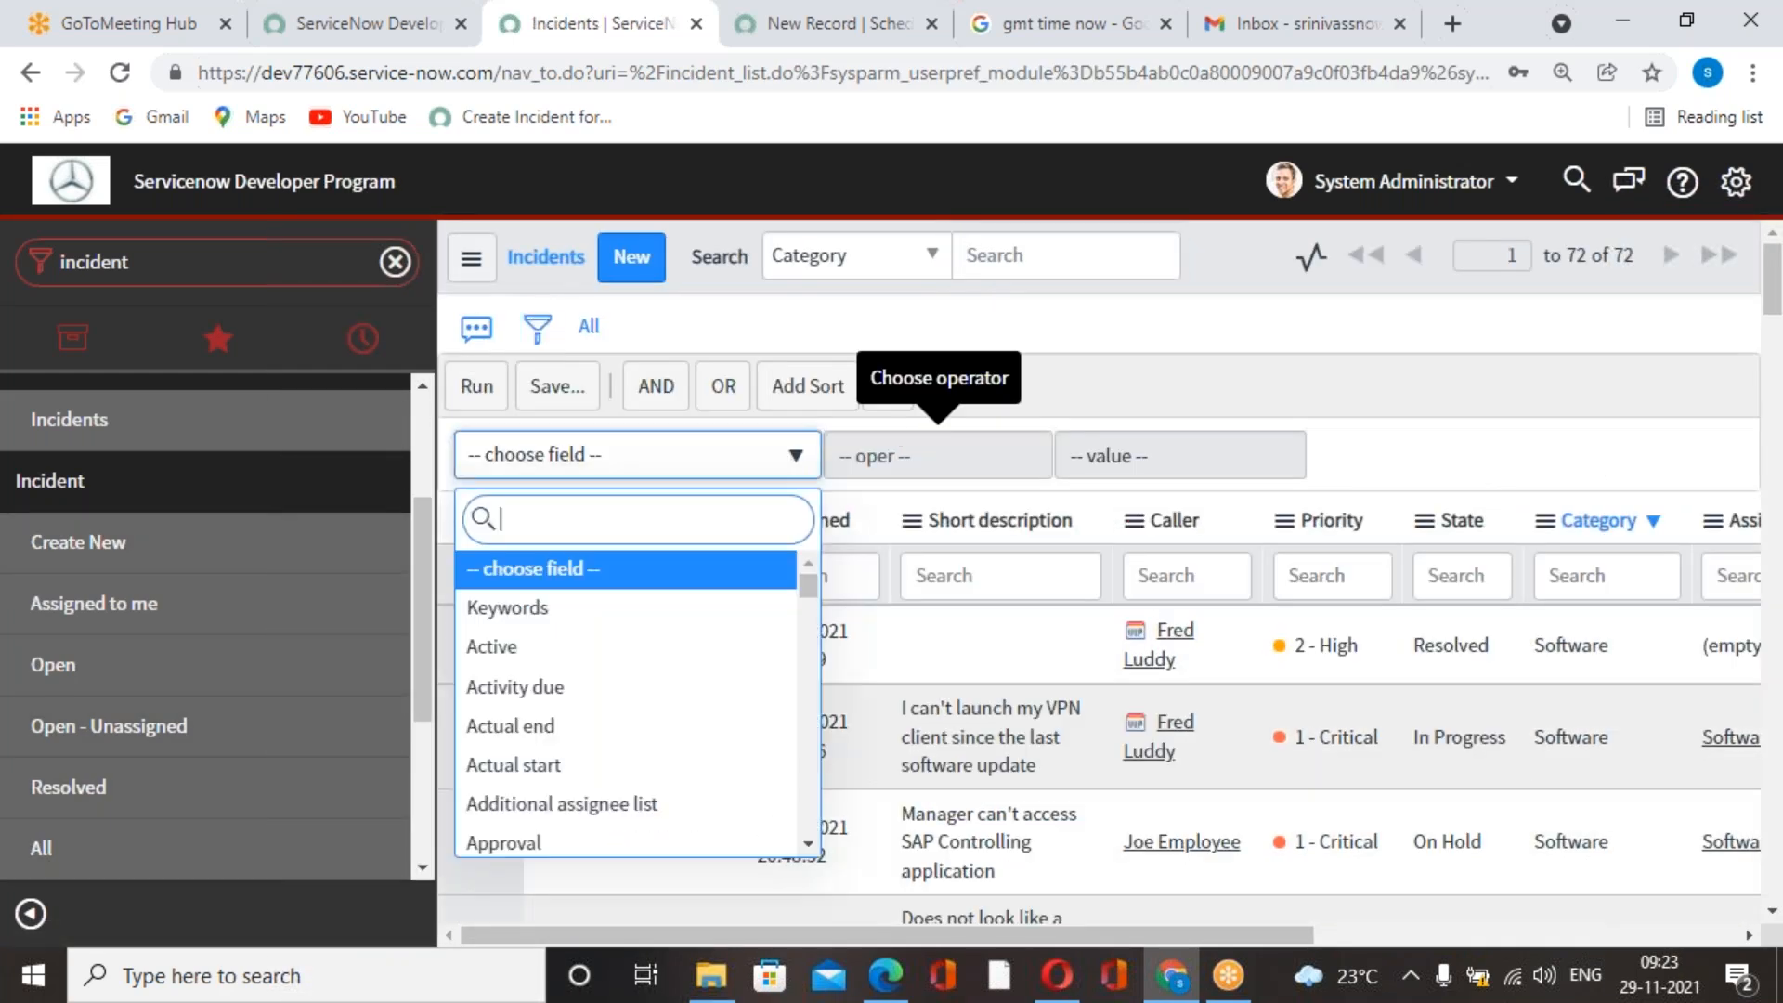
pyautogui.write('resolved')
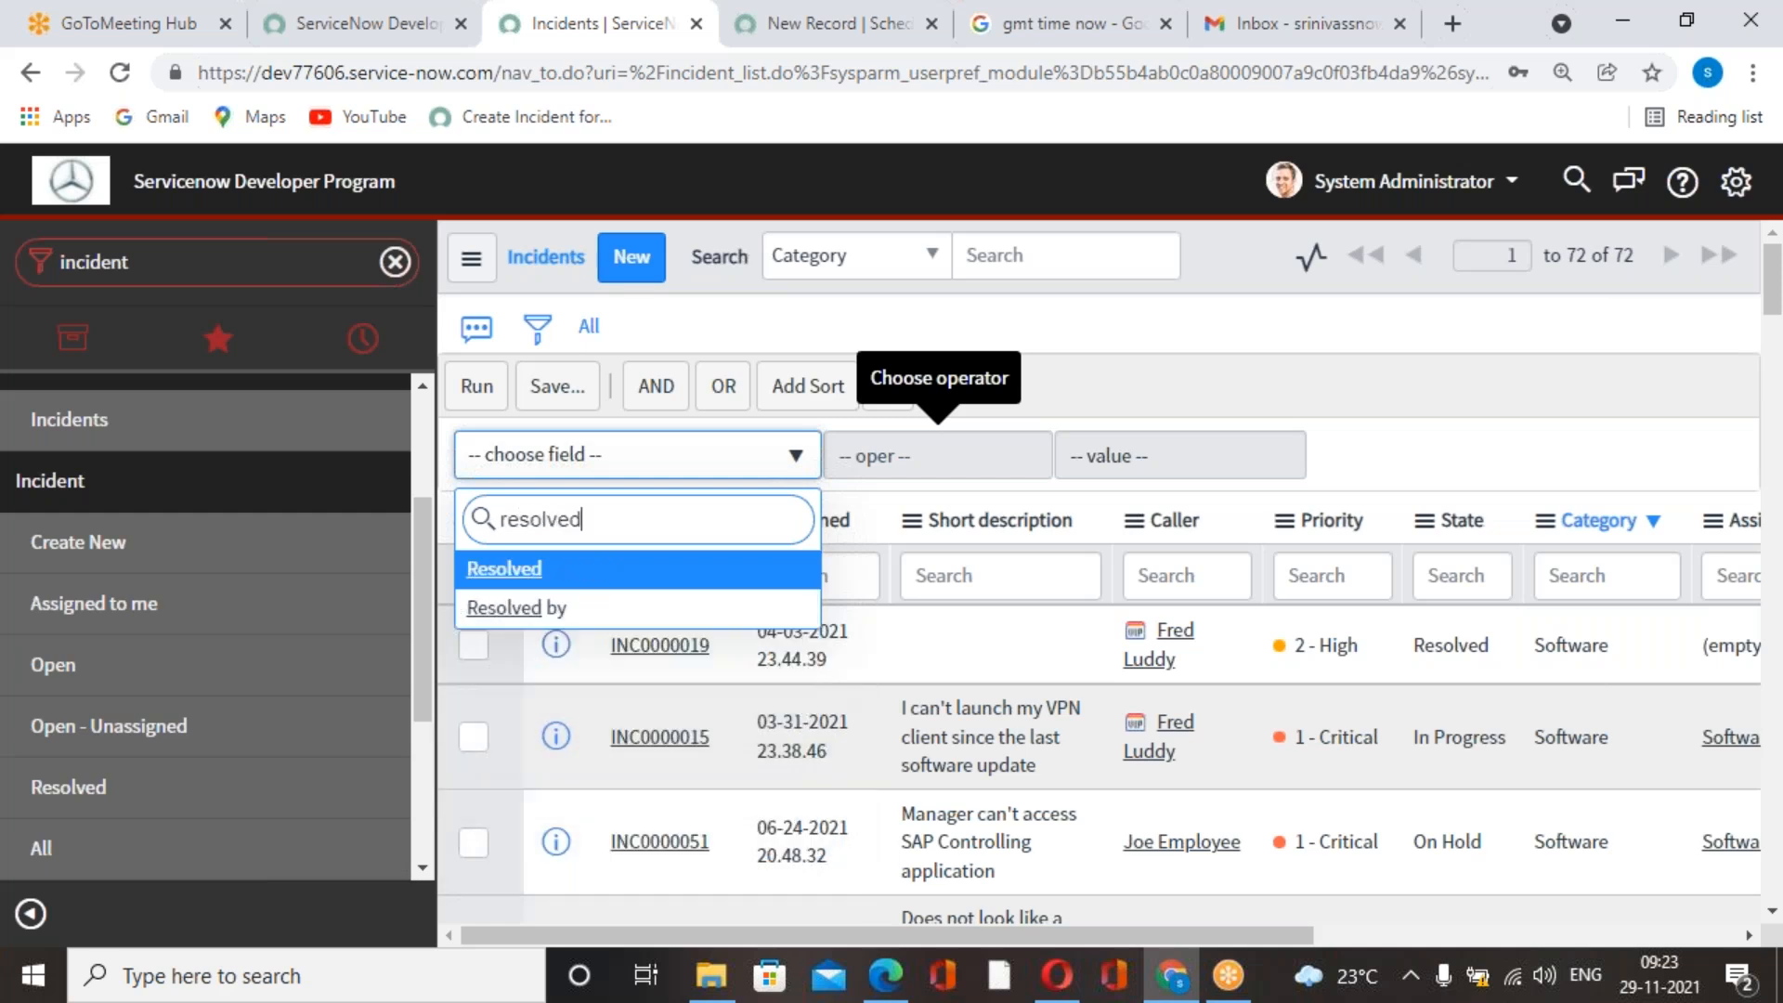
pyautogui.click(510, 569)
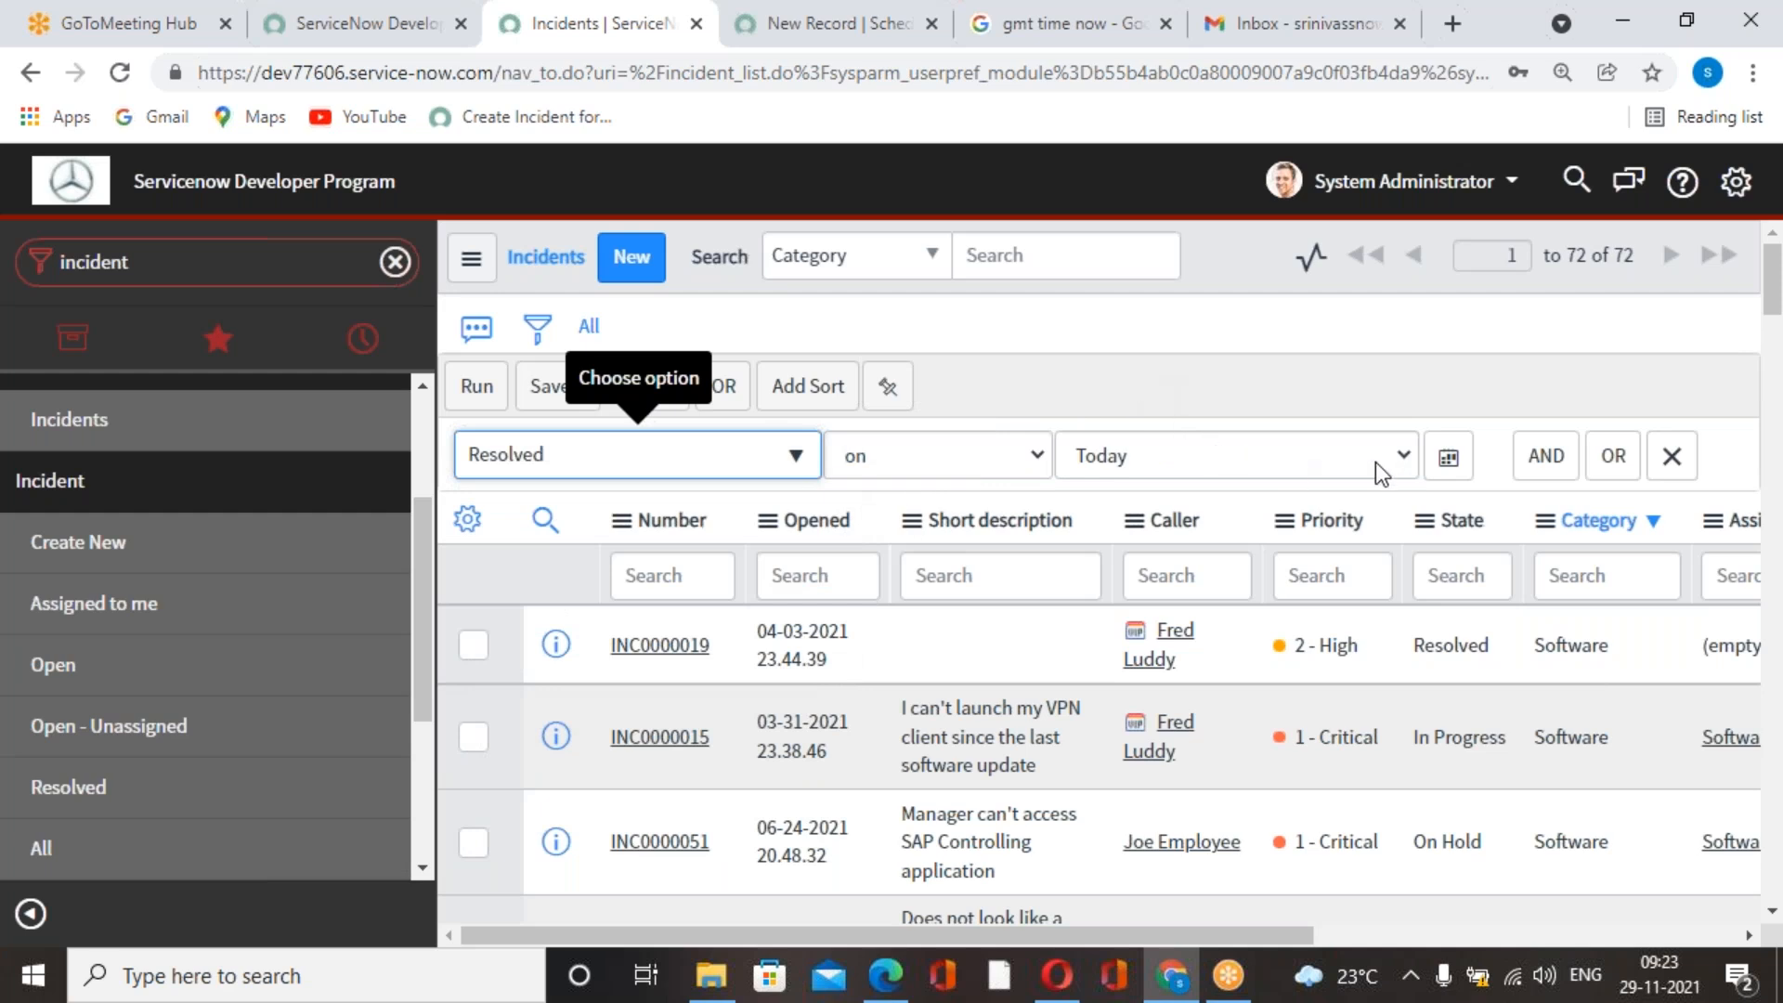
pyautogui.click(1377, 462)
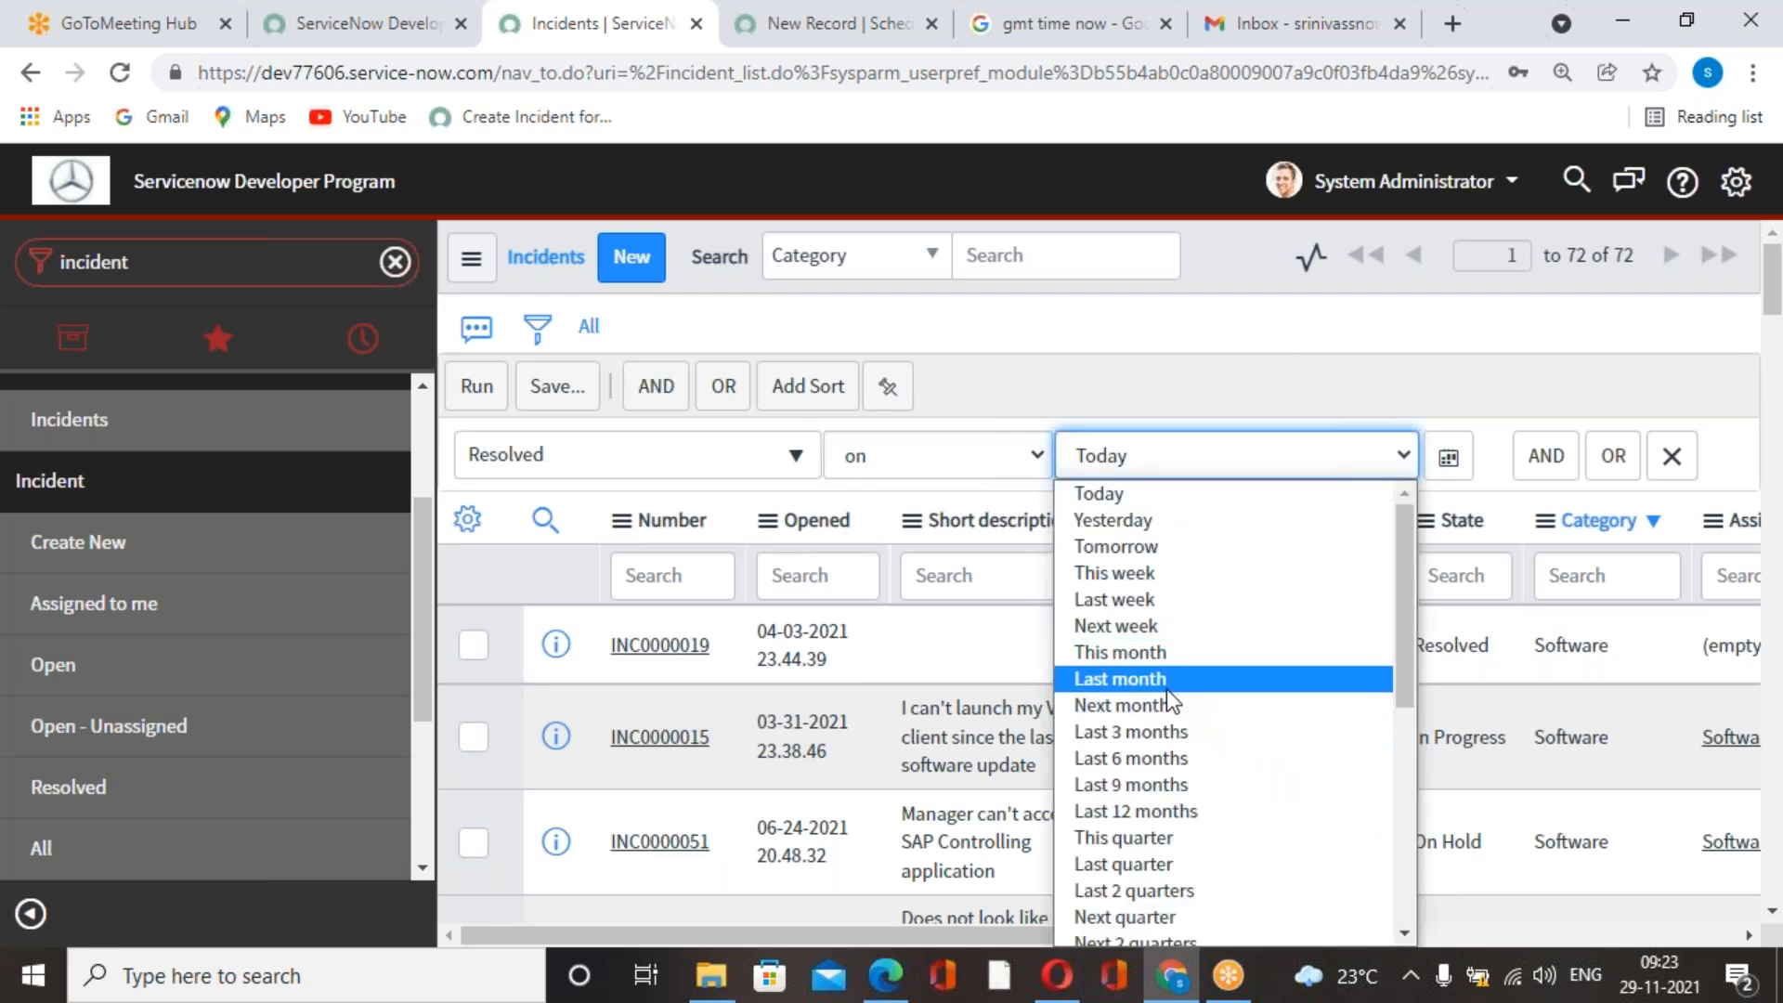
pyautogui.click(1161, 737)
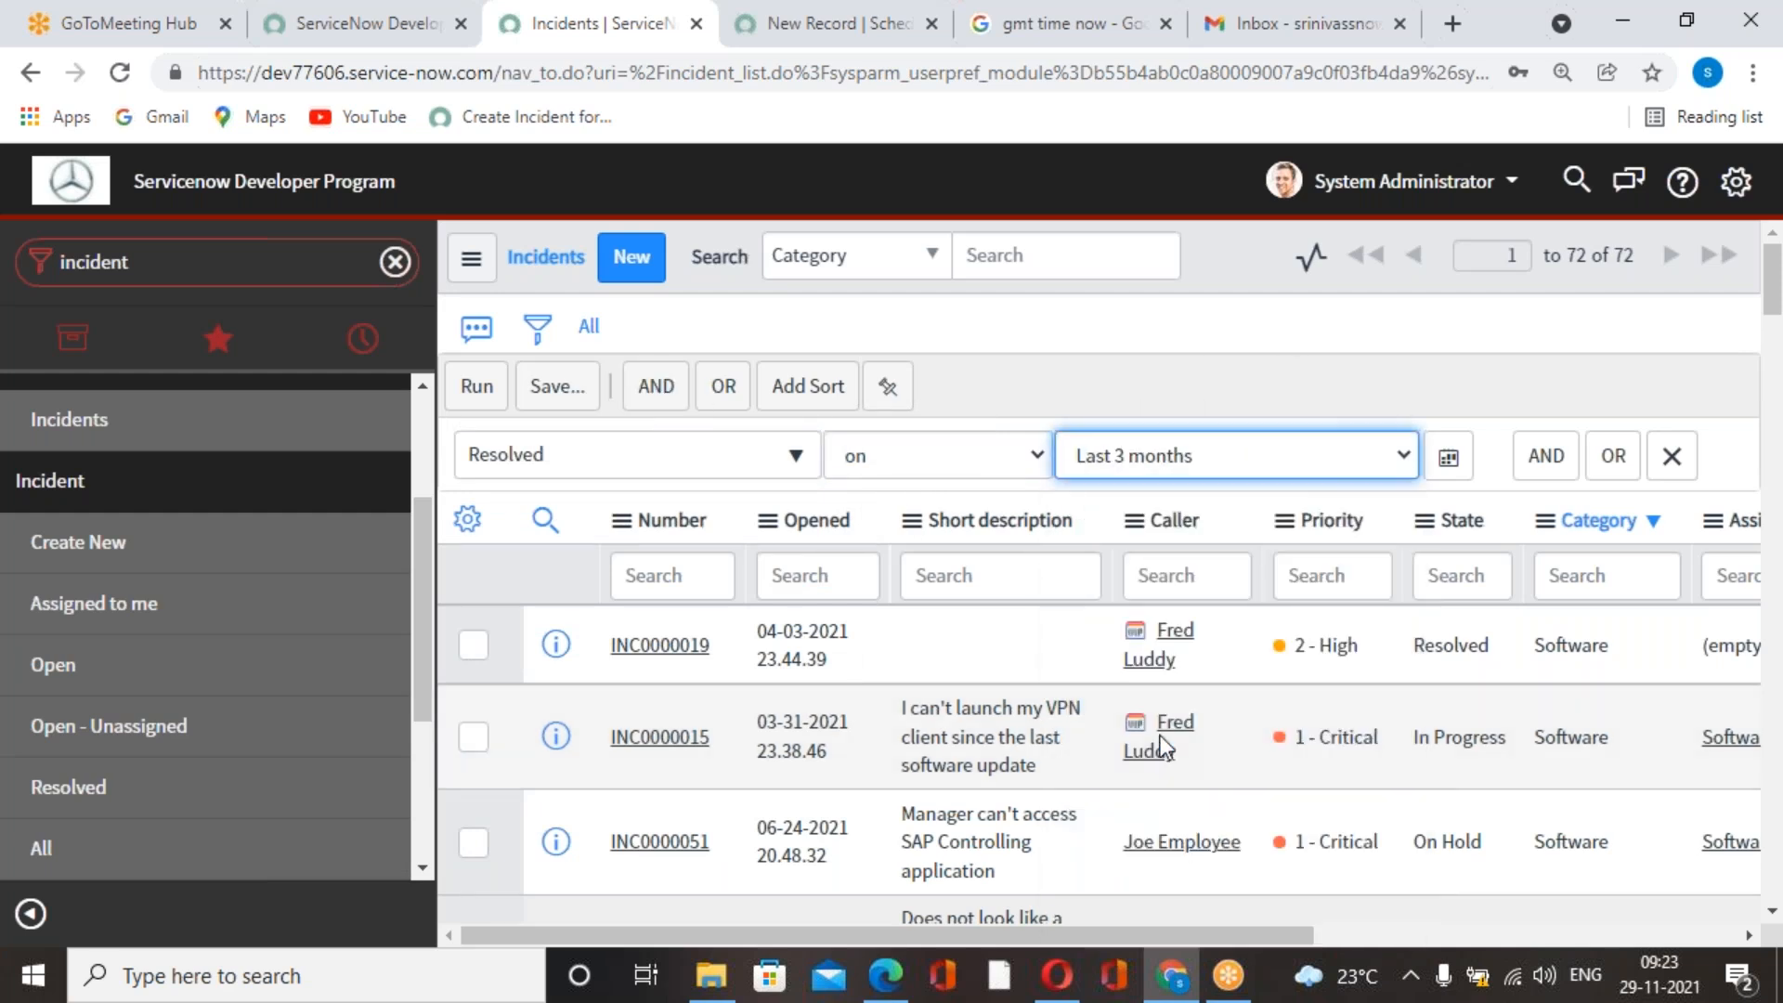
pyautogui.click(476, 385)
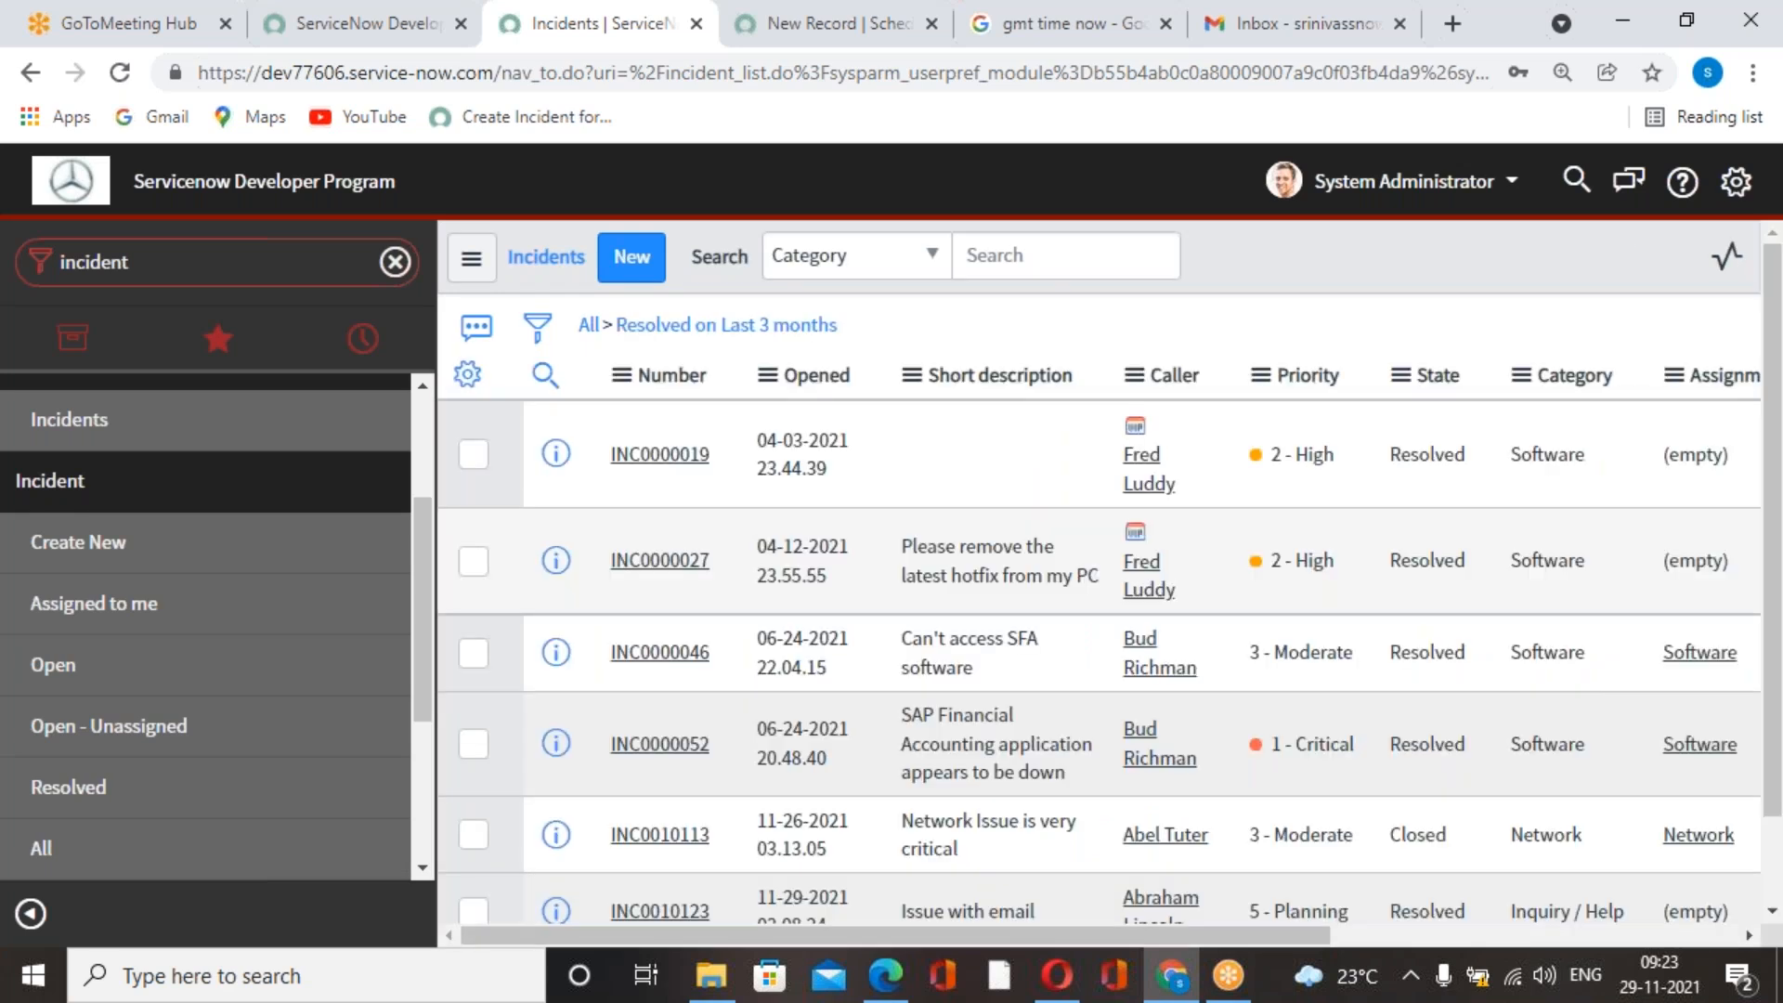
# Copy the query of the "Resolved on Last 3 months" filter and return to the new scheduled script record.
pyautogui.rightClick(792, 331)
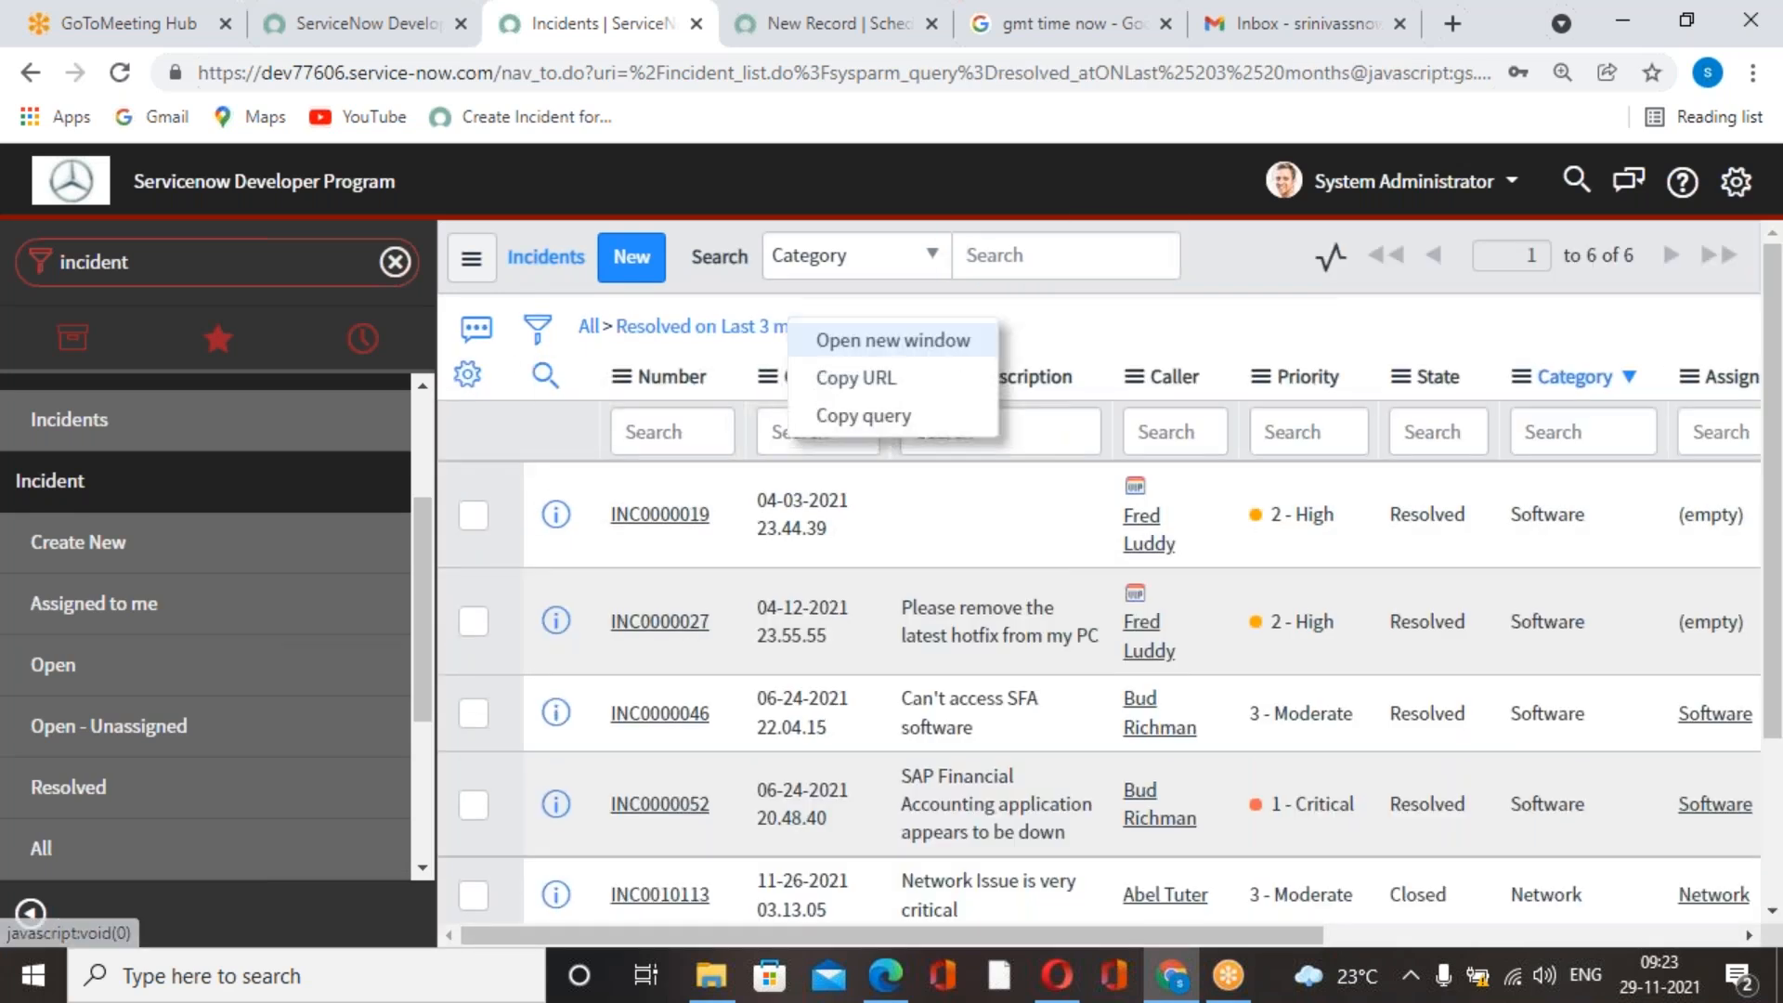
pyautogui.click(905, 416)
pyautogui.click(782, 37)
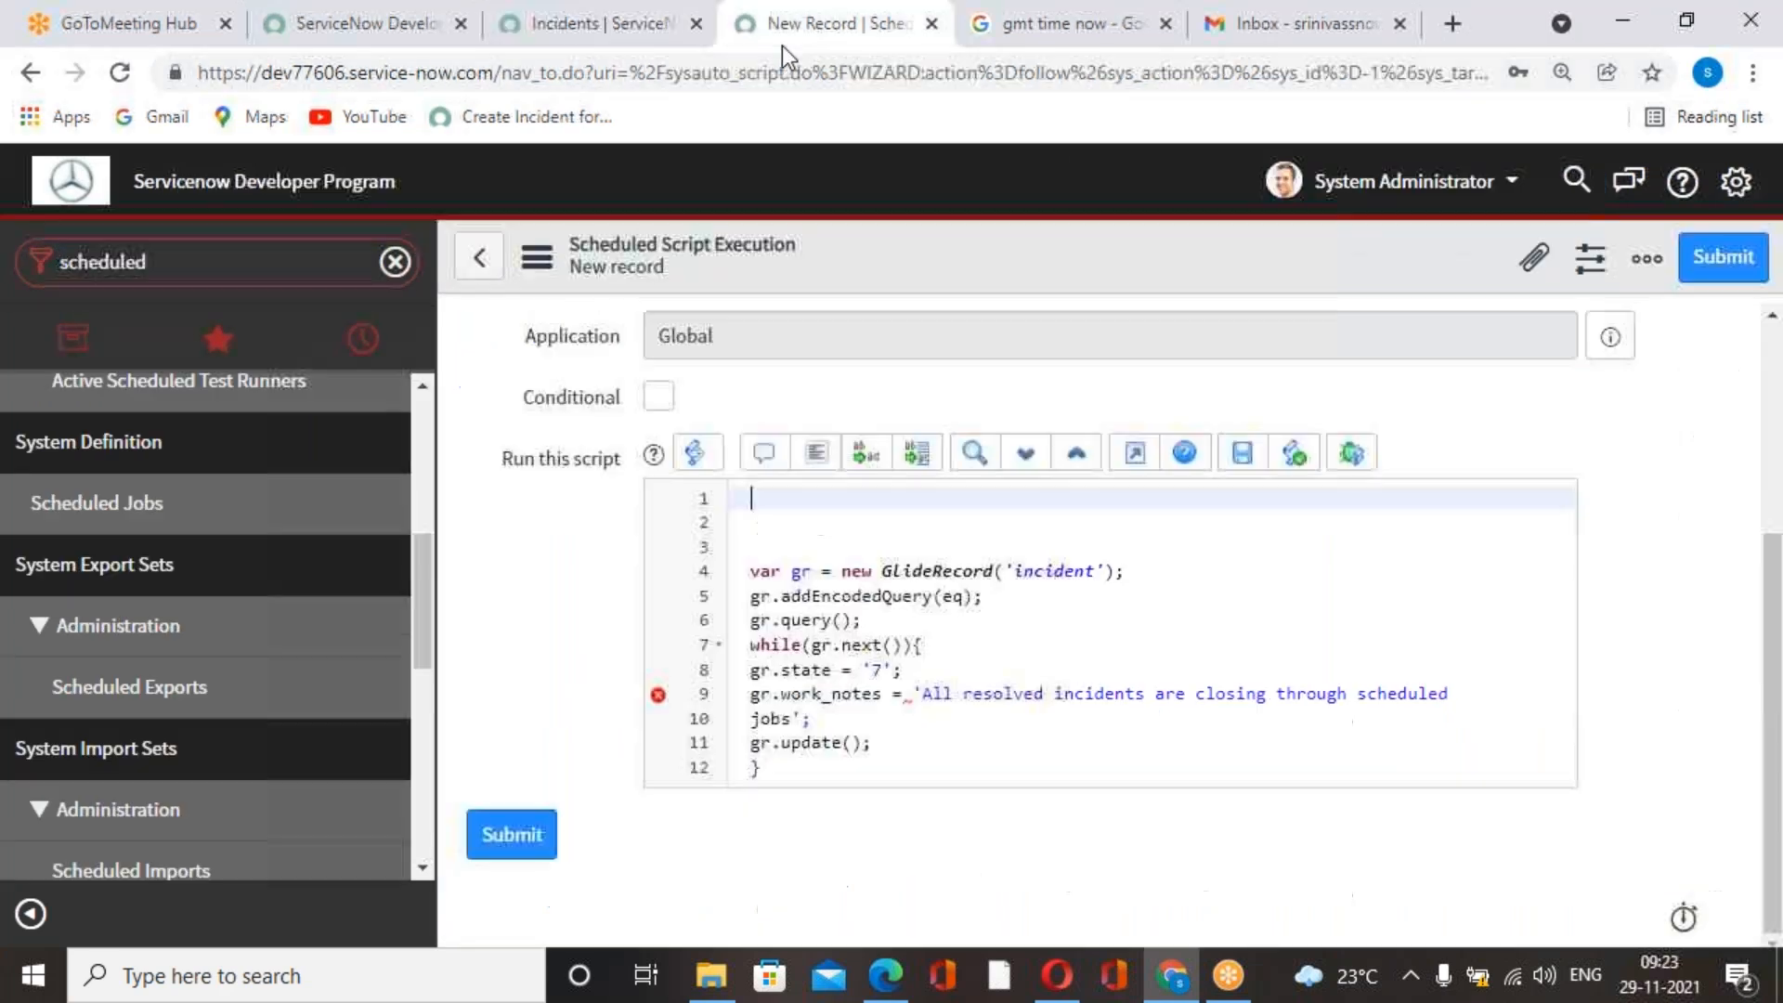
# Replace the eq argument of addEncodedQuery with the copied Resolved on Last 3 months query, enclosed in single quotes.
pyautogui.doubleClick(946, 608)
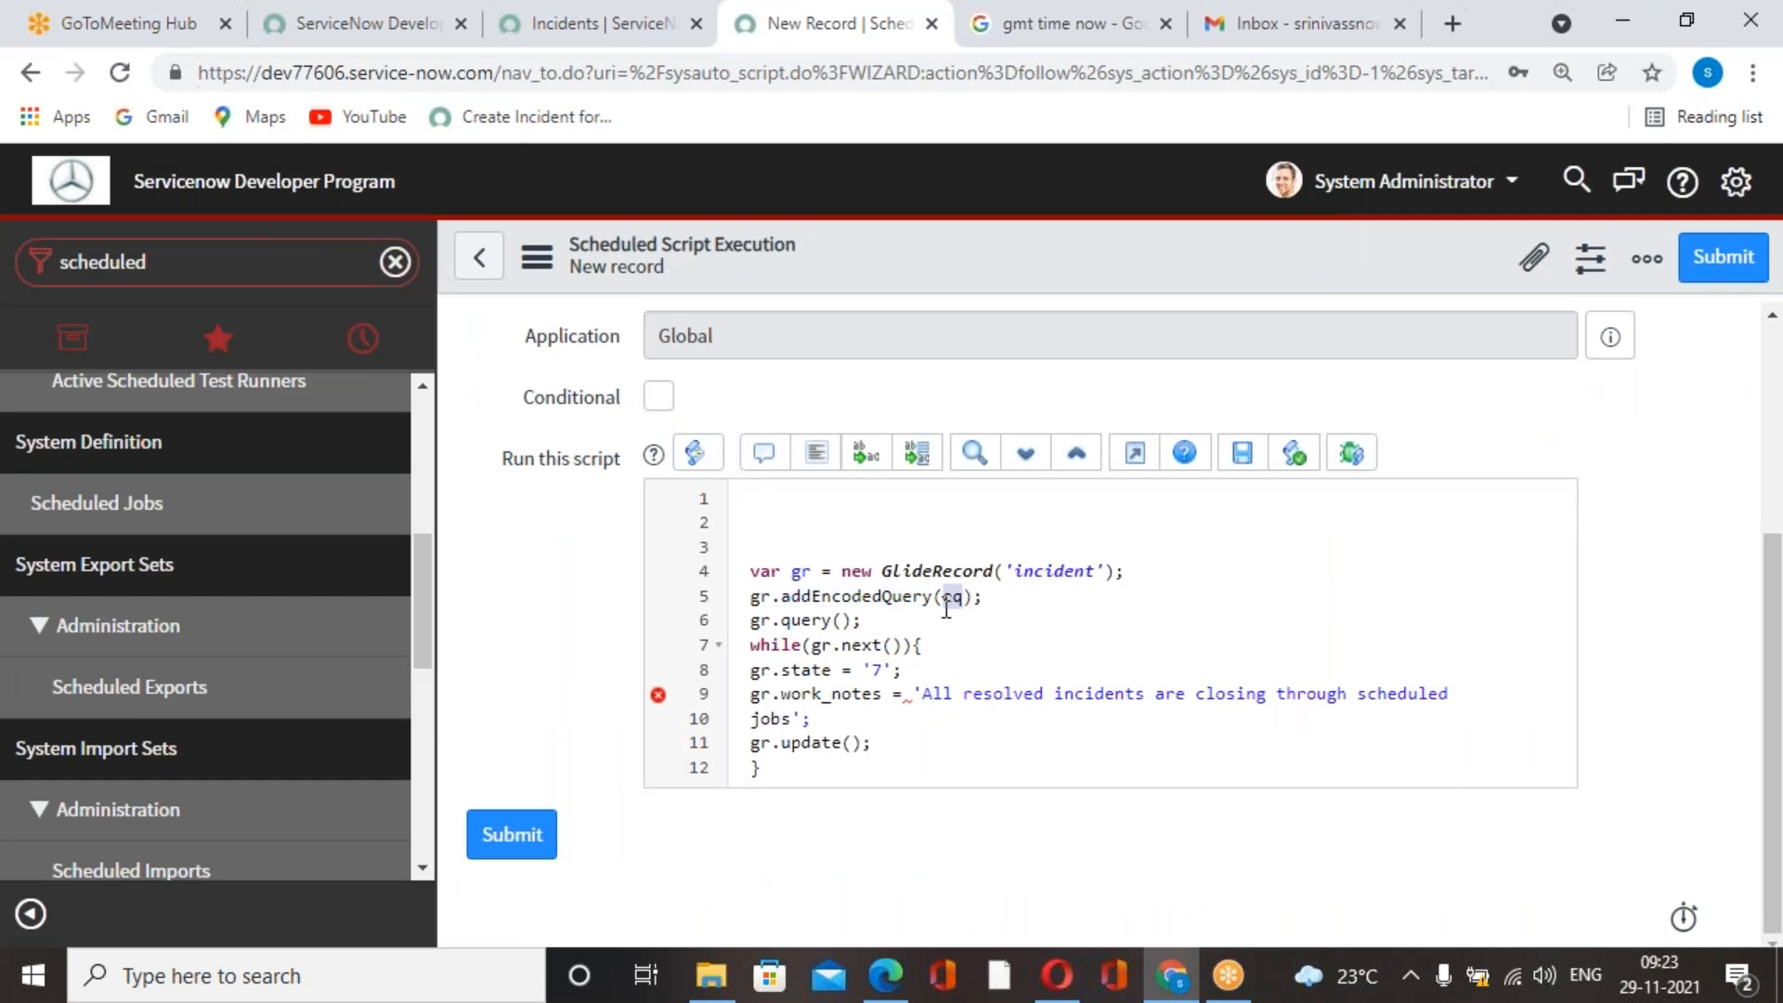
pyautogui.hotkey('ctrl', 'v')
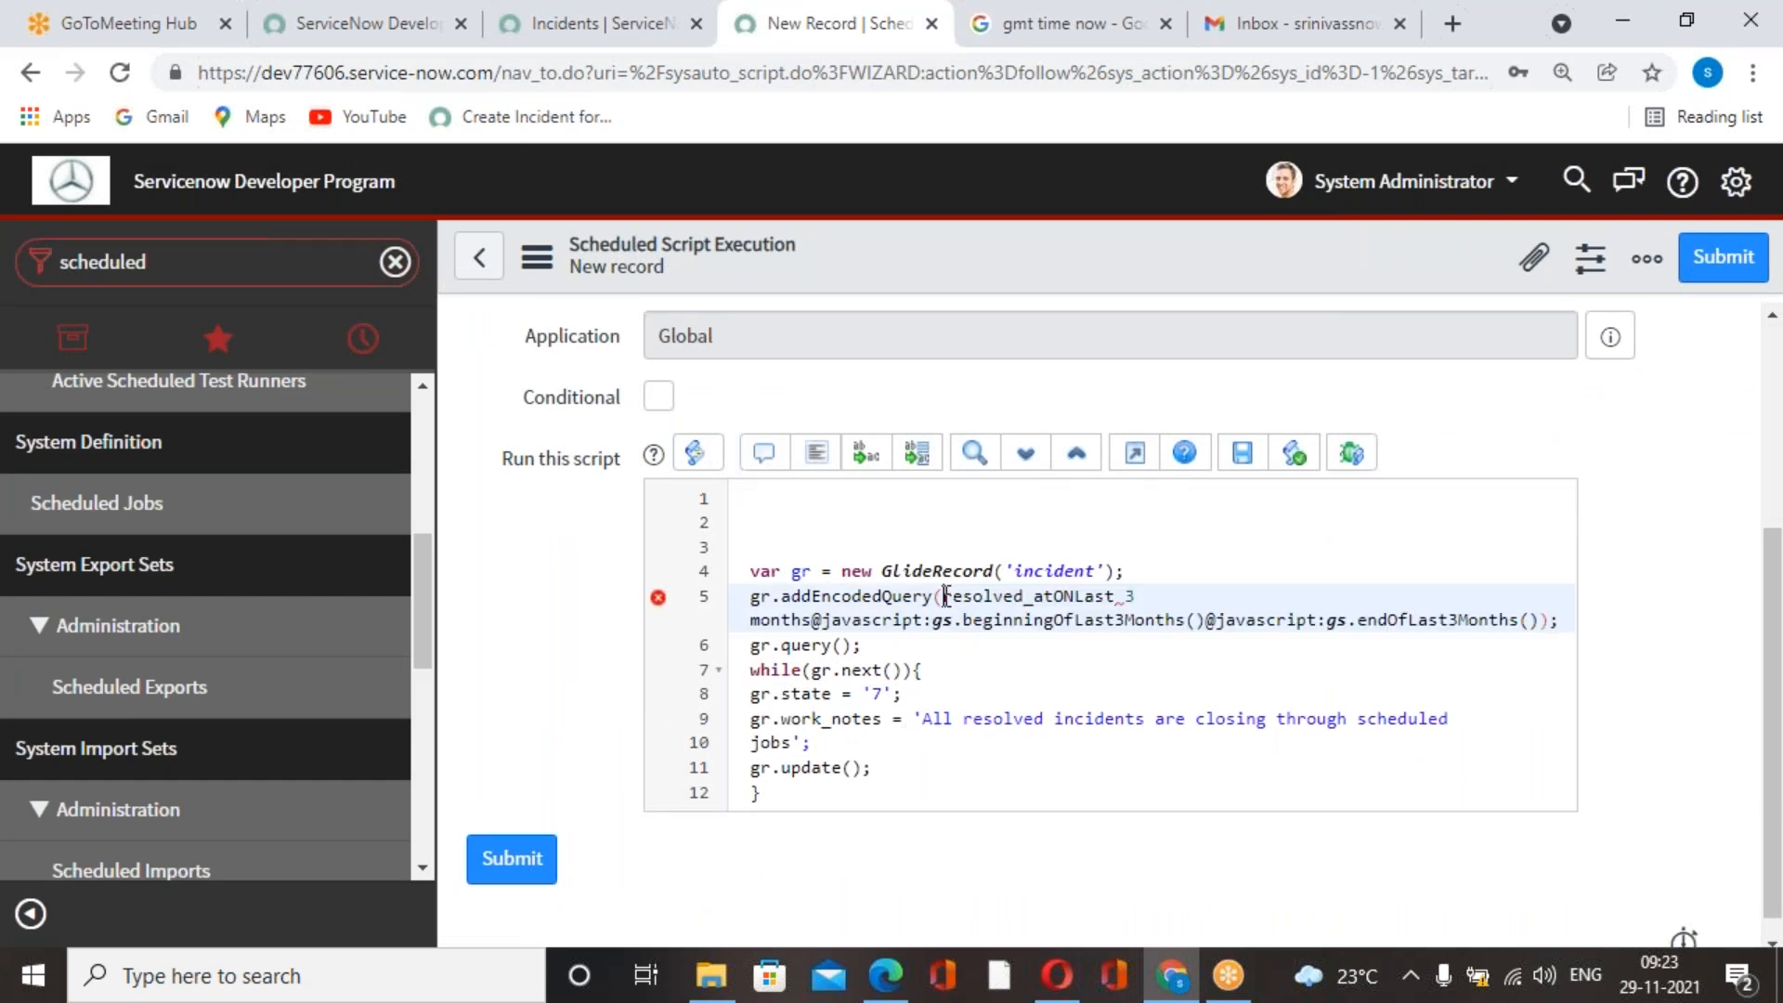
pyautogui.click(945, 595)
pyautogui.write("'")
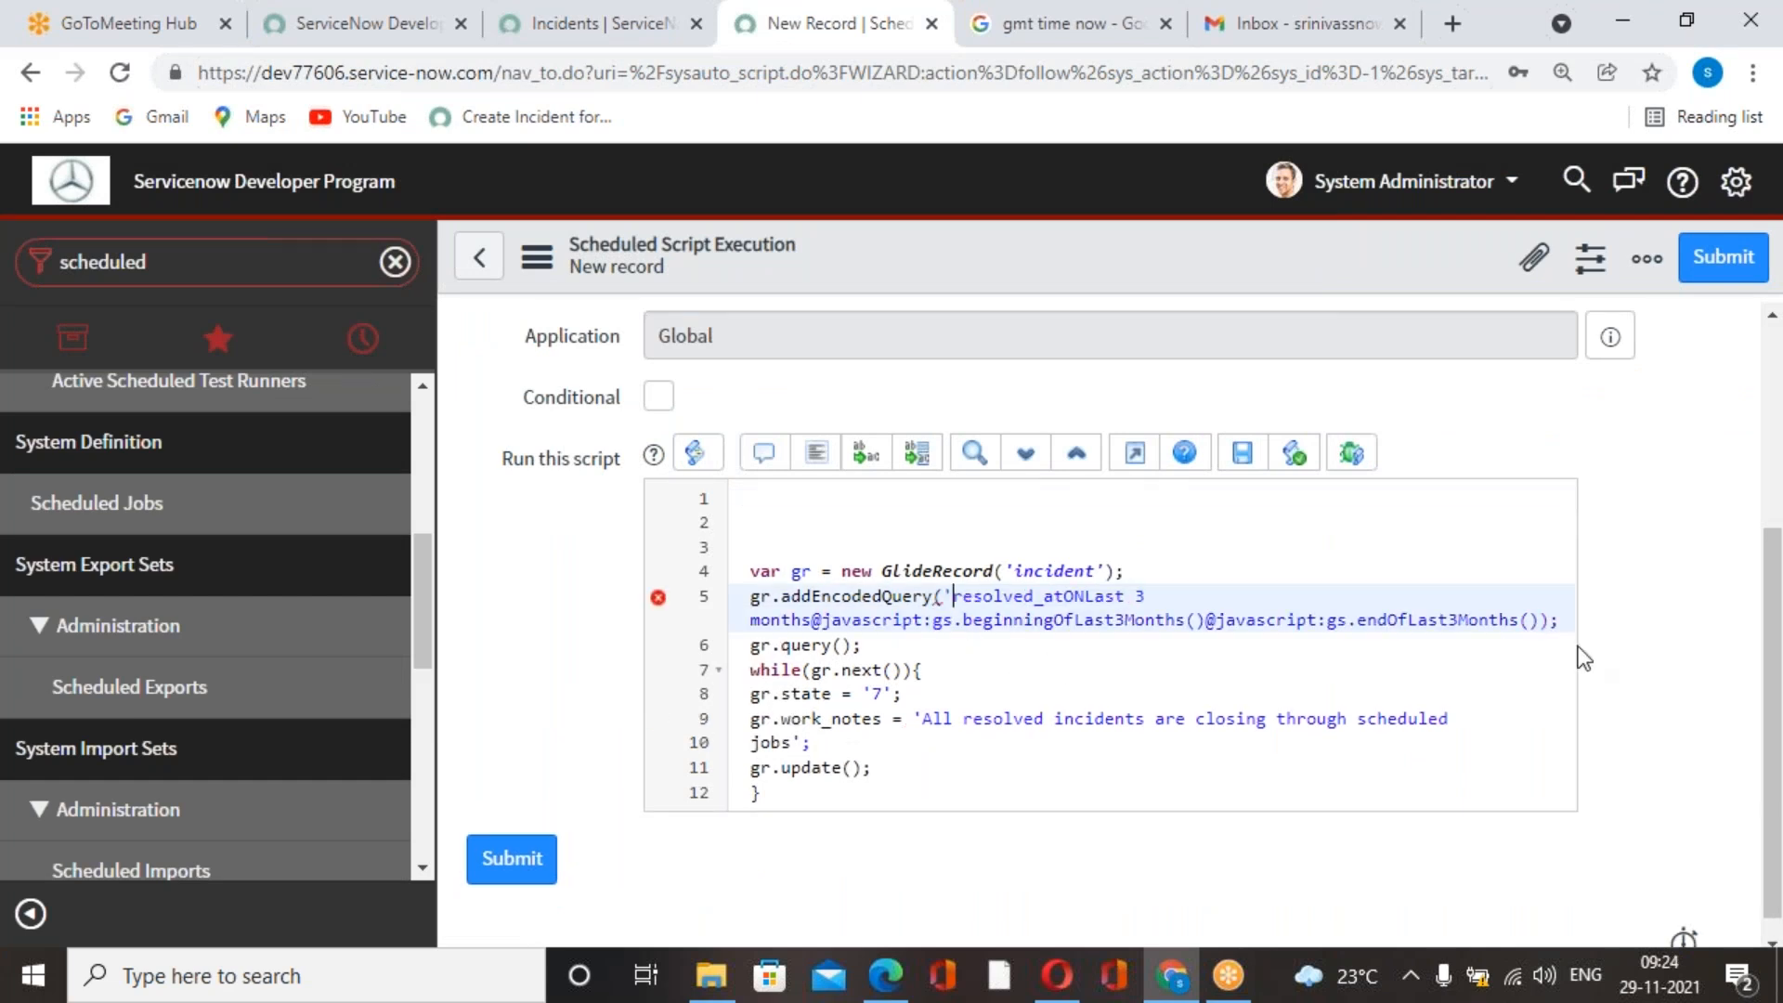
pyautogui.write("'")
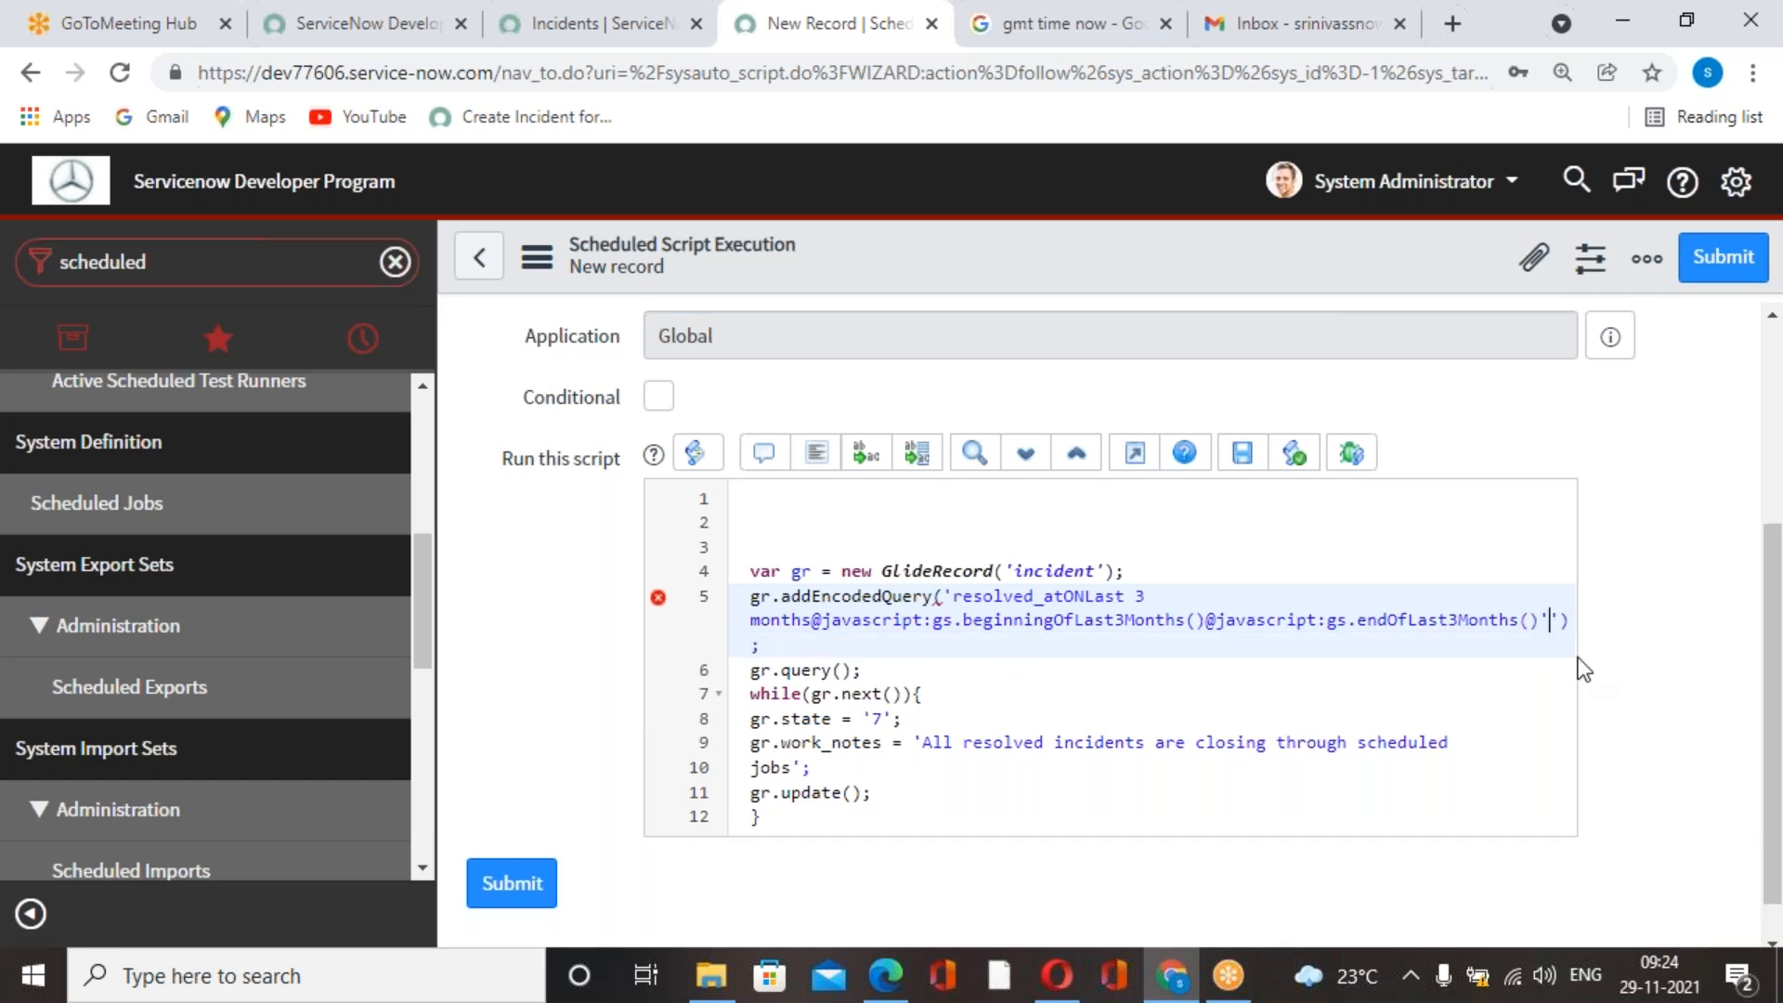
pyautogui.press('Delete')
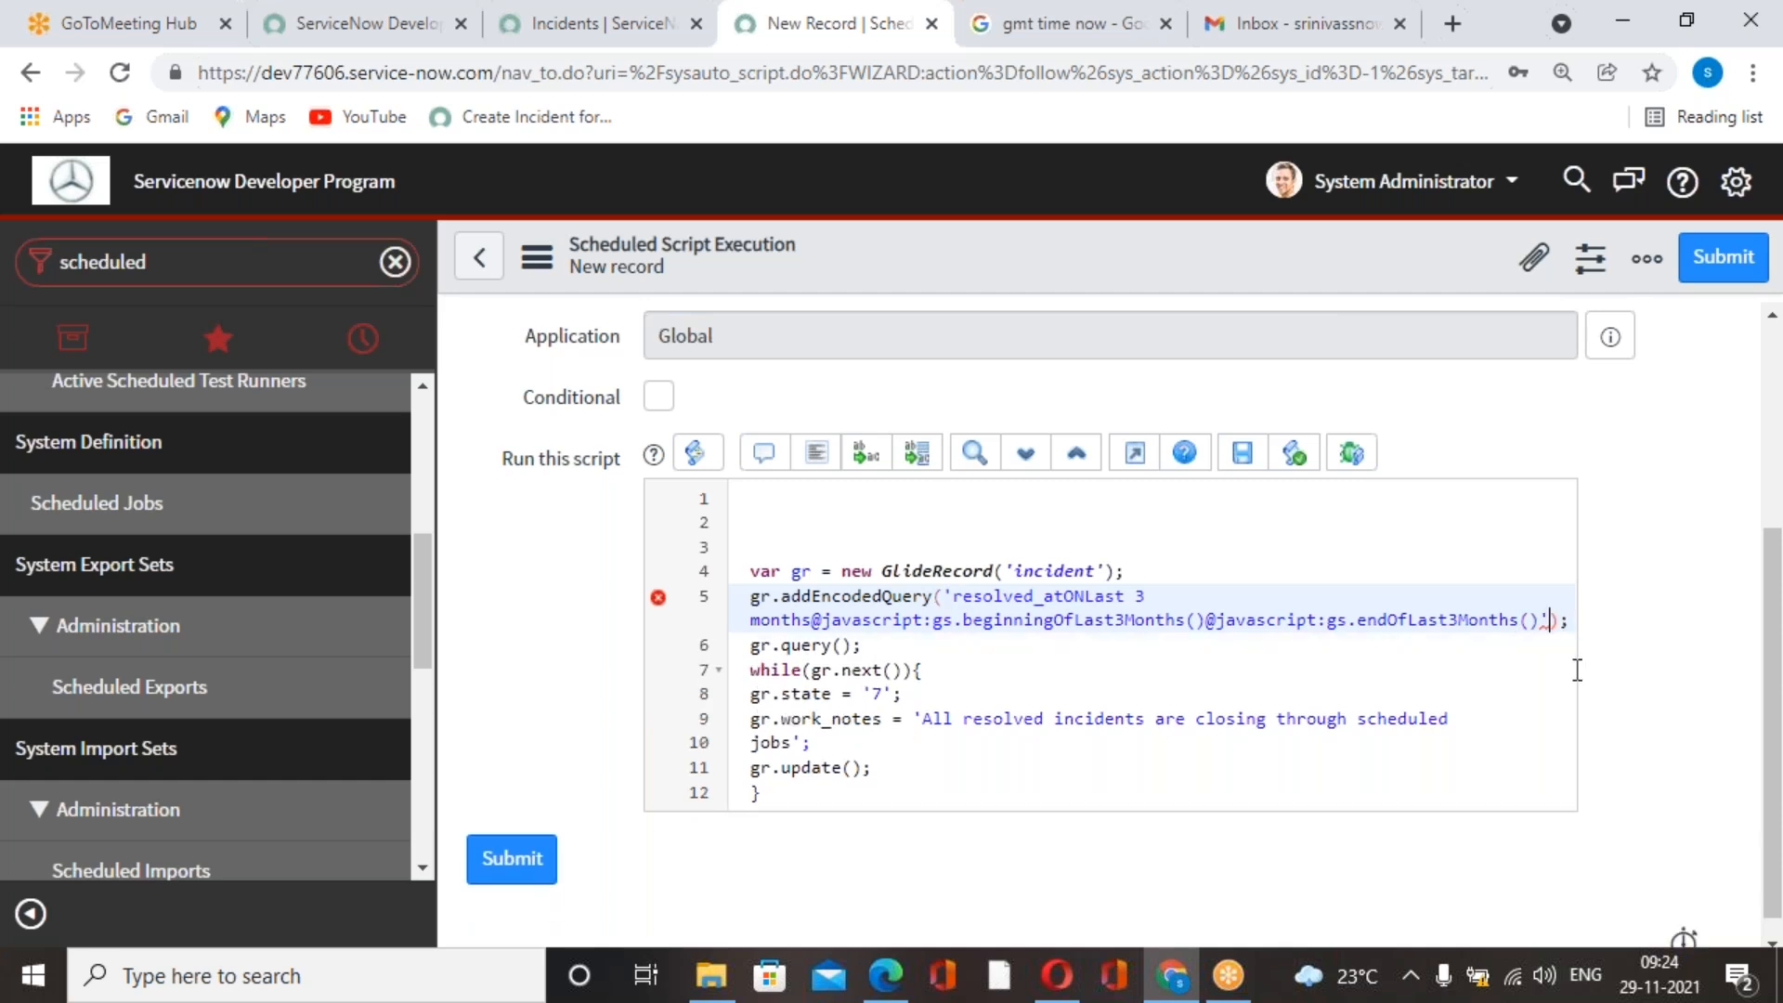
pyautogui.click(1089, 768)
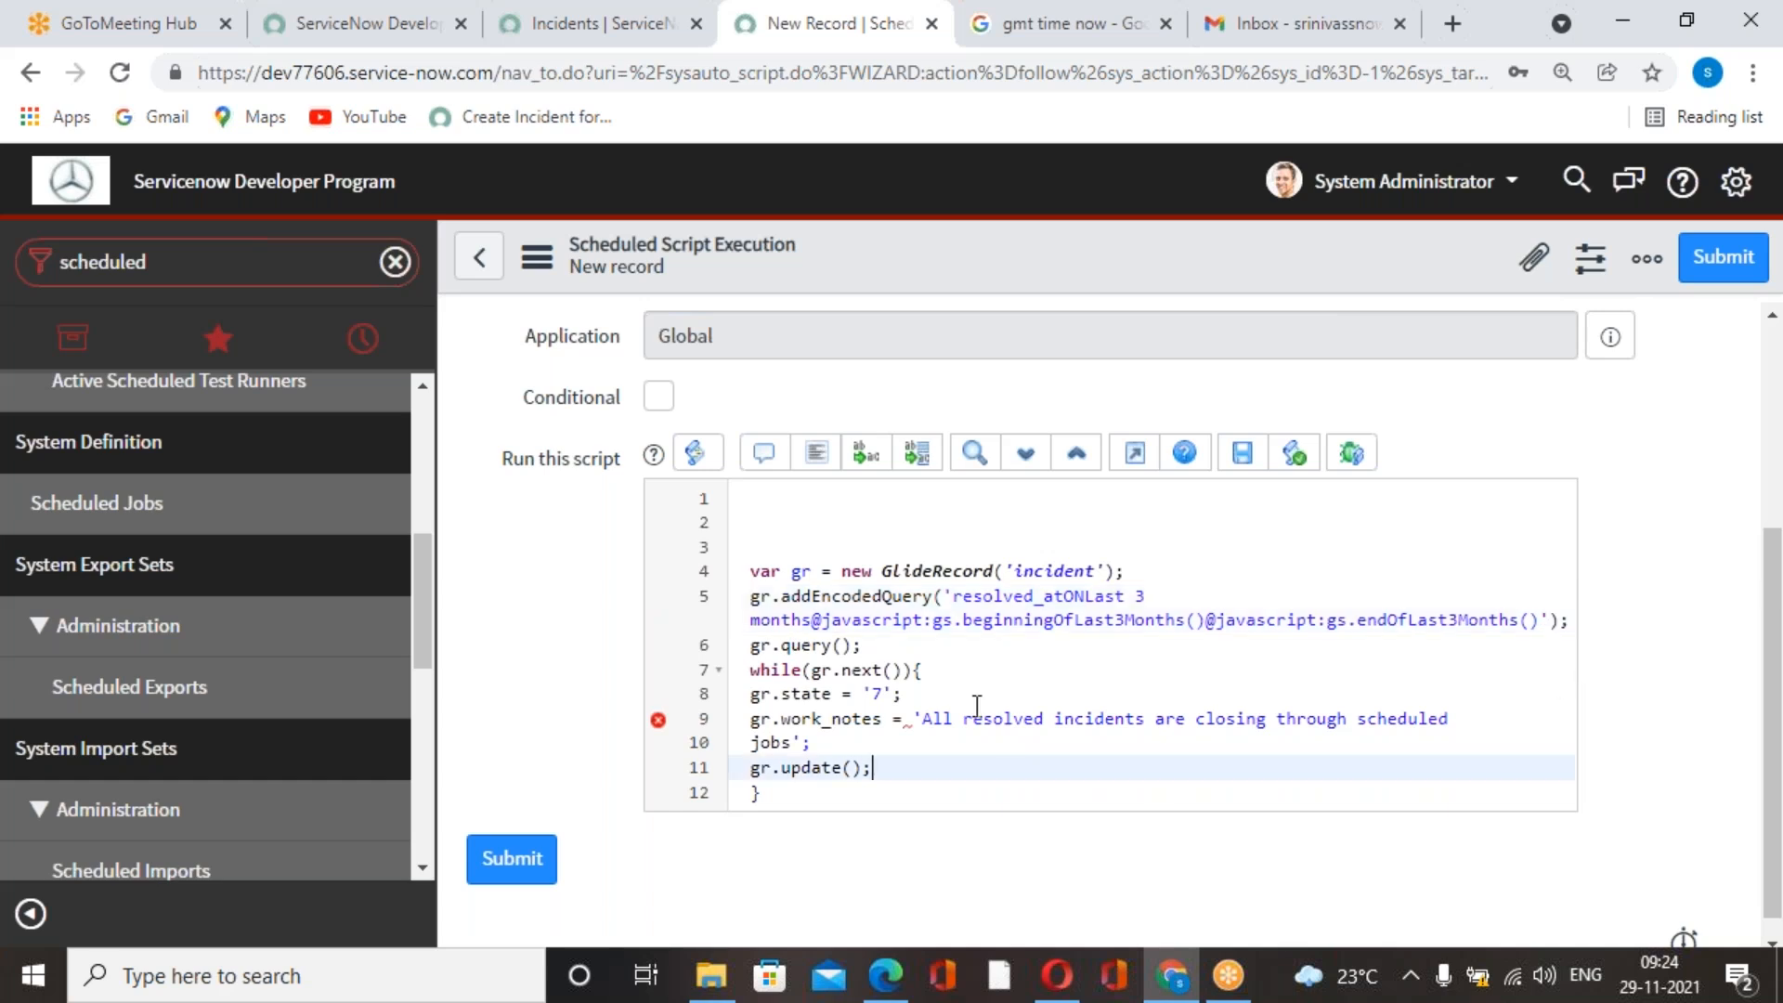
pyautogui.click(975, 694)
pyautogui.press('Return')
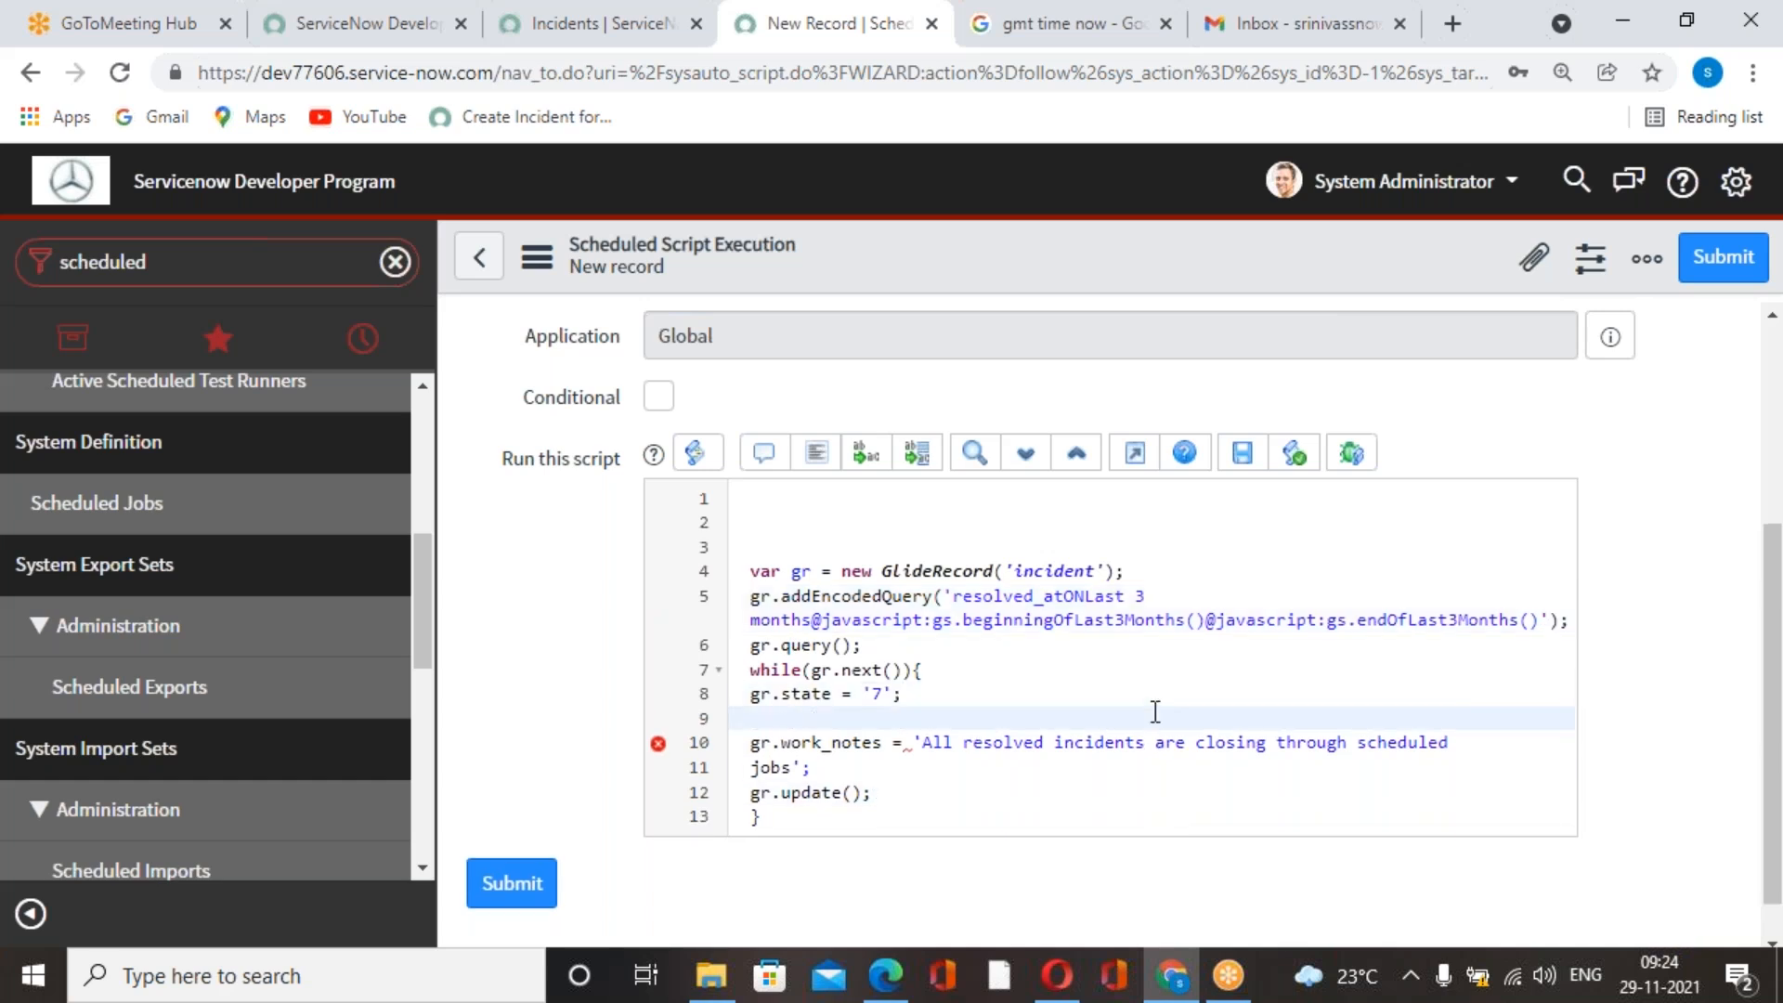
pyautogui.scroll(-1, 843, 777)
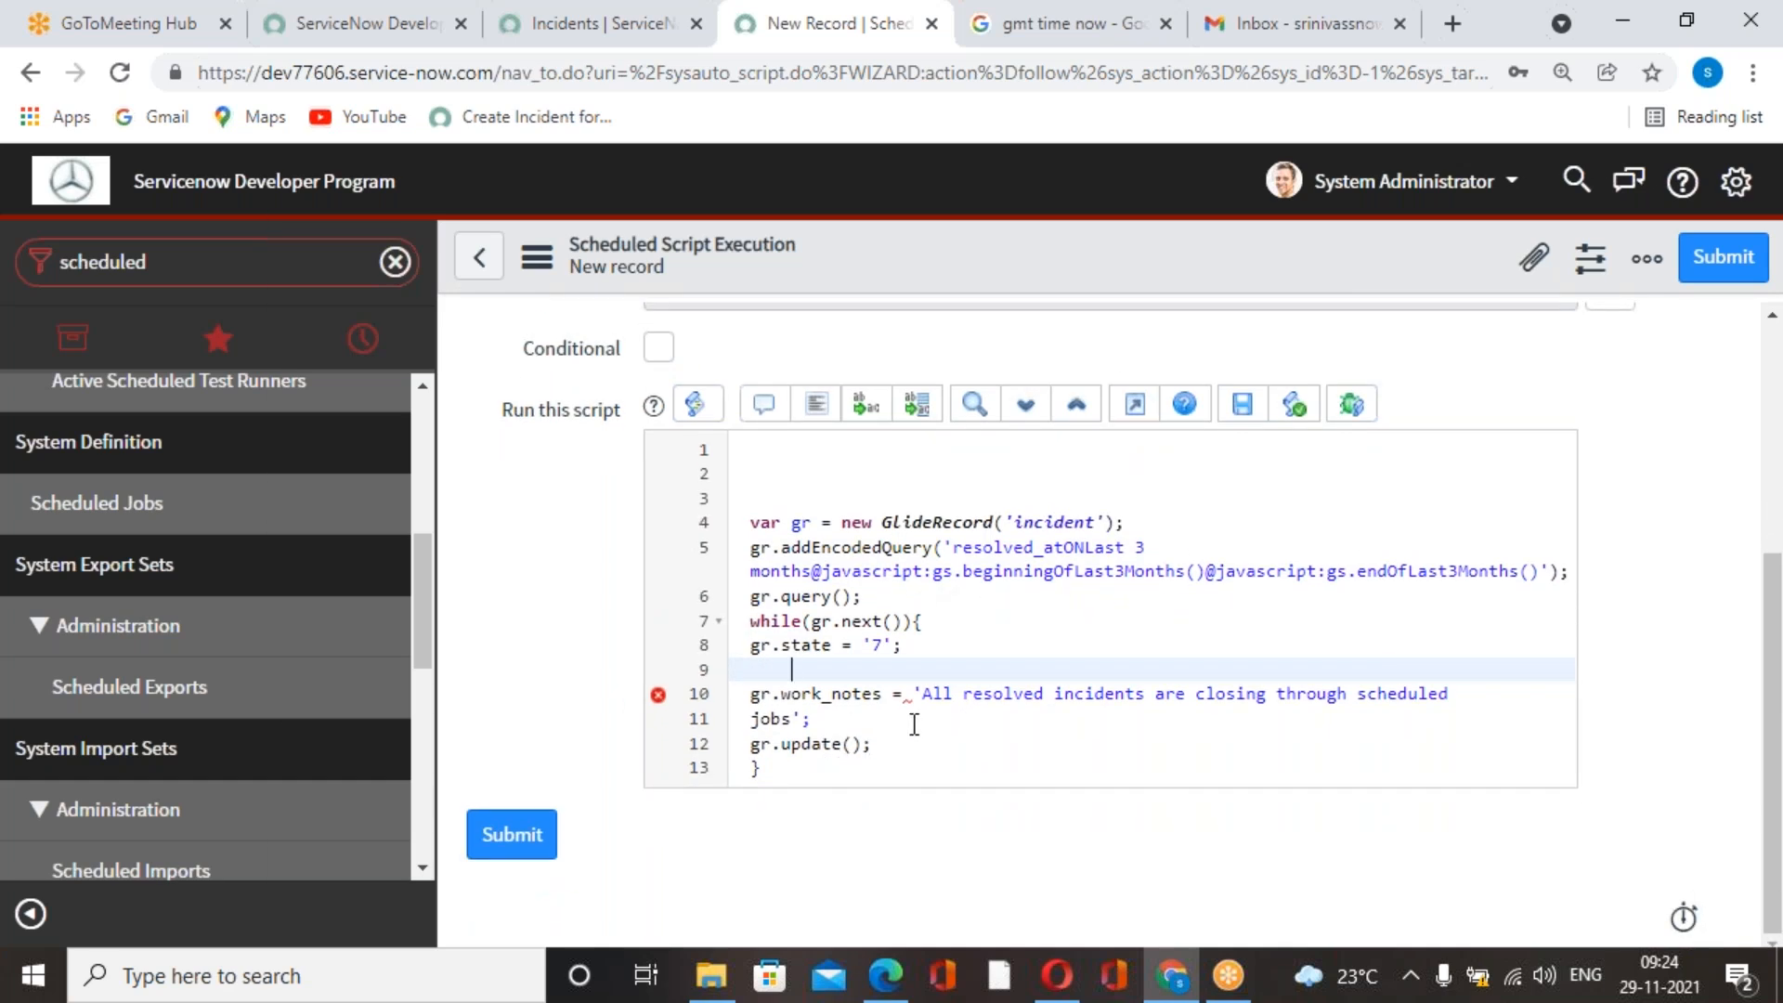
pyautogui.moveTo(811, 719); pyautogui.dragTo(723, 733)
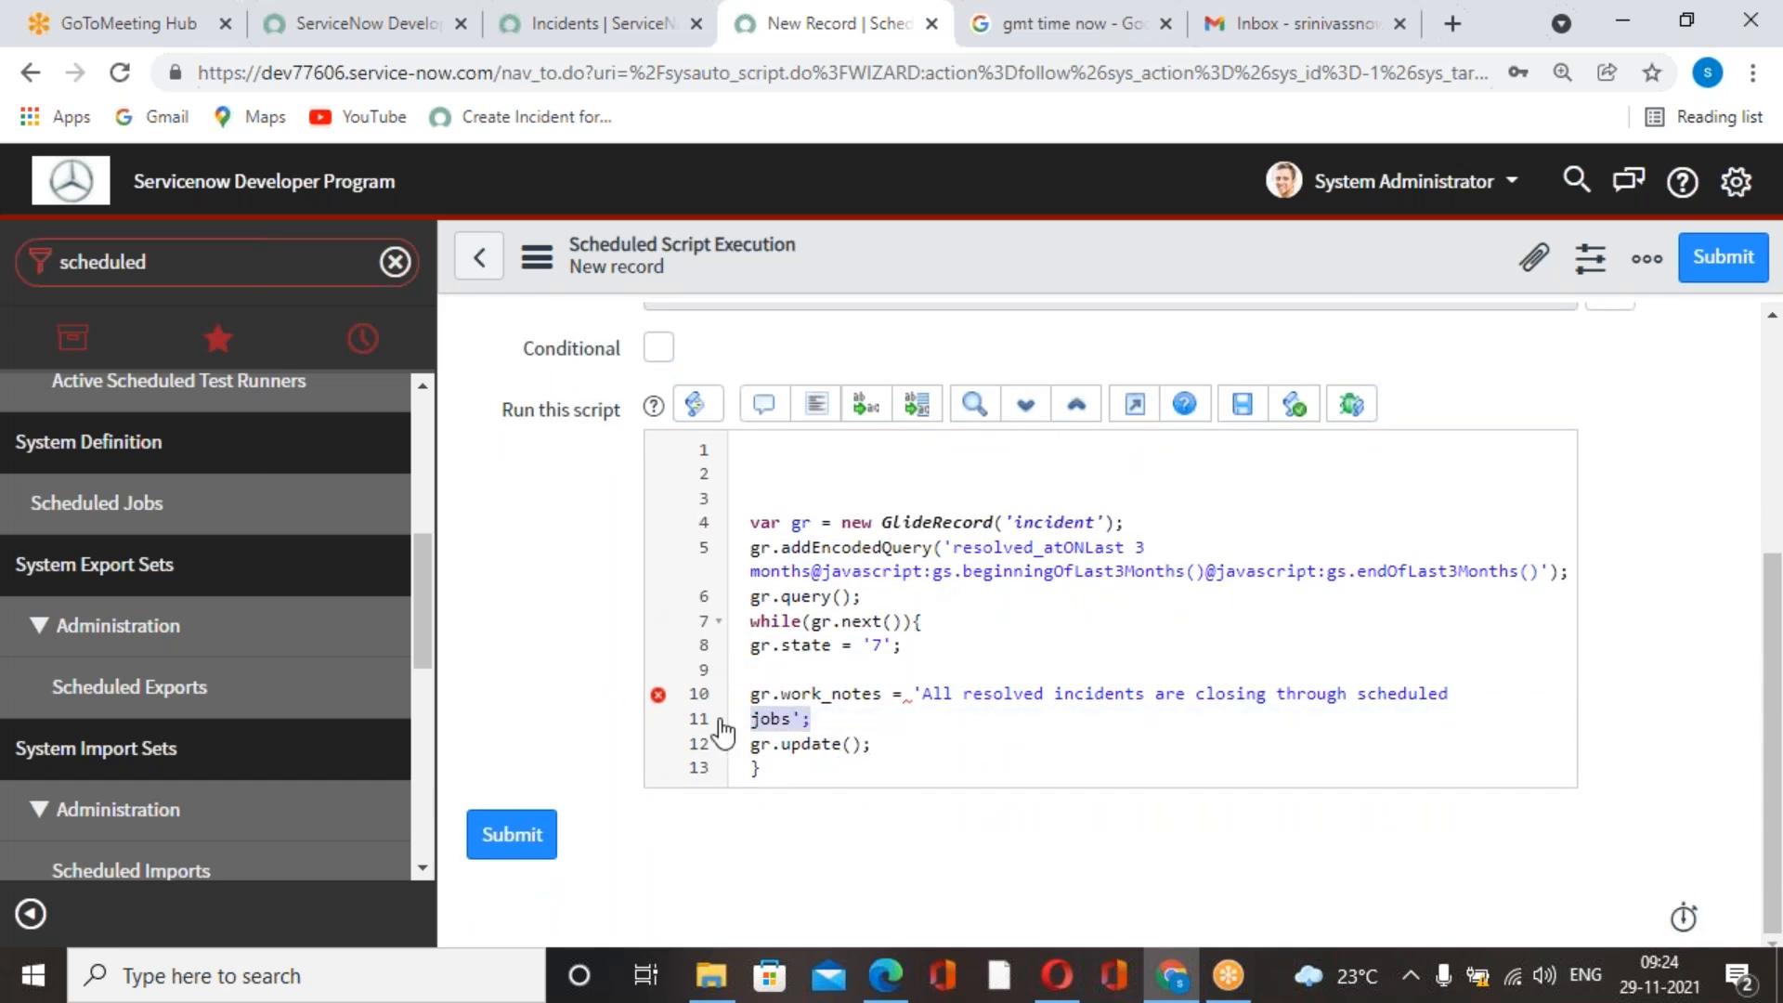
pyautogui.press('BackSpace')
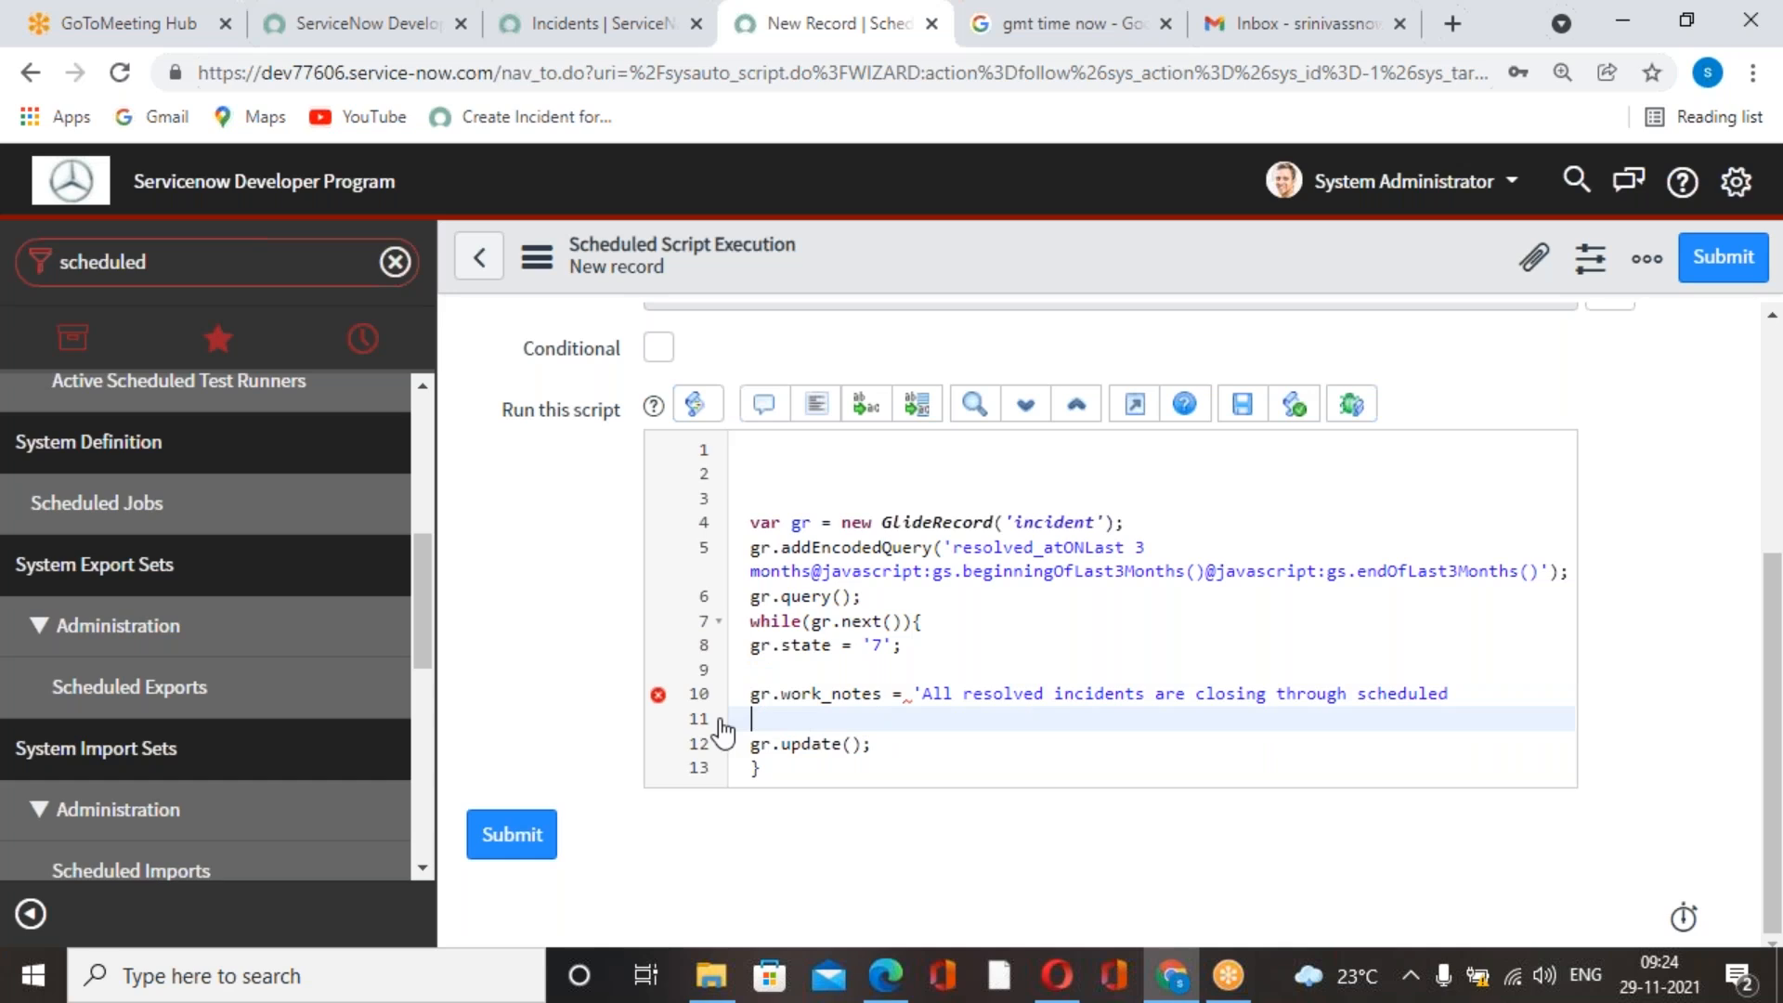
pyautogui.hotkey('ctrl', 'z')
pyautogui.click(984, 773)
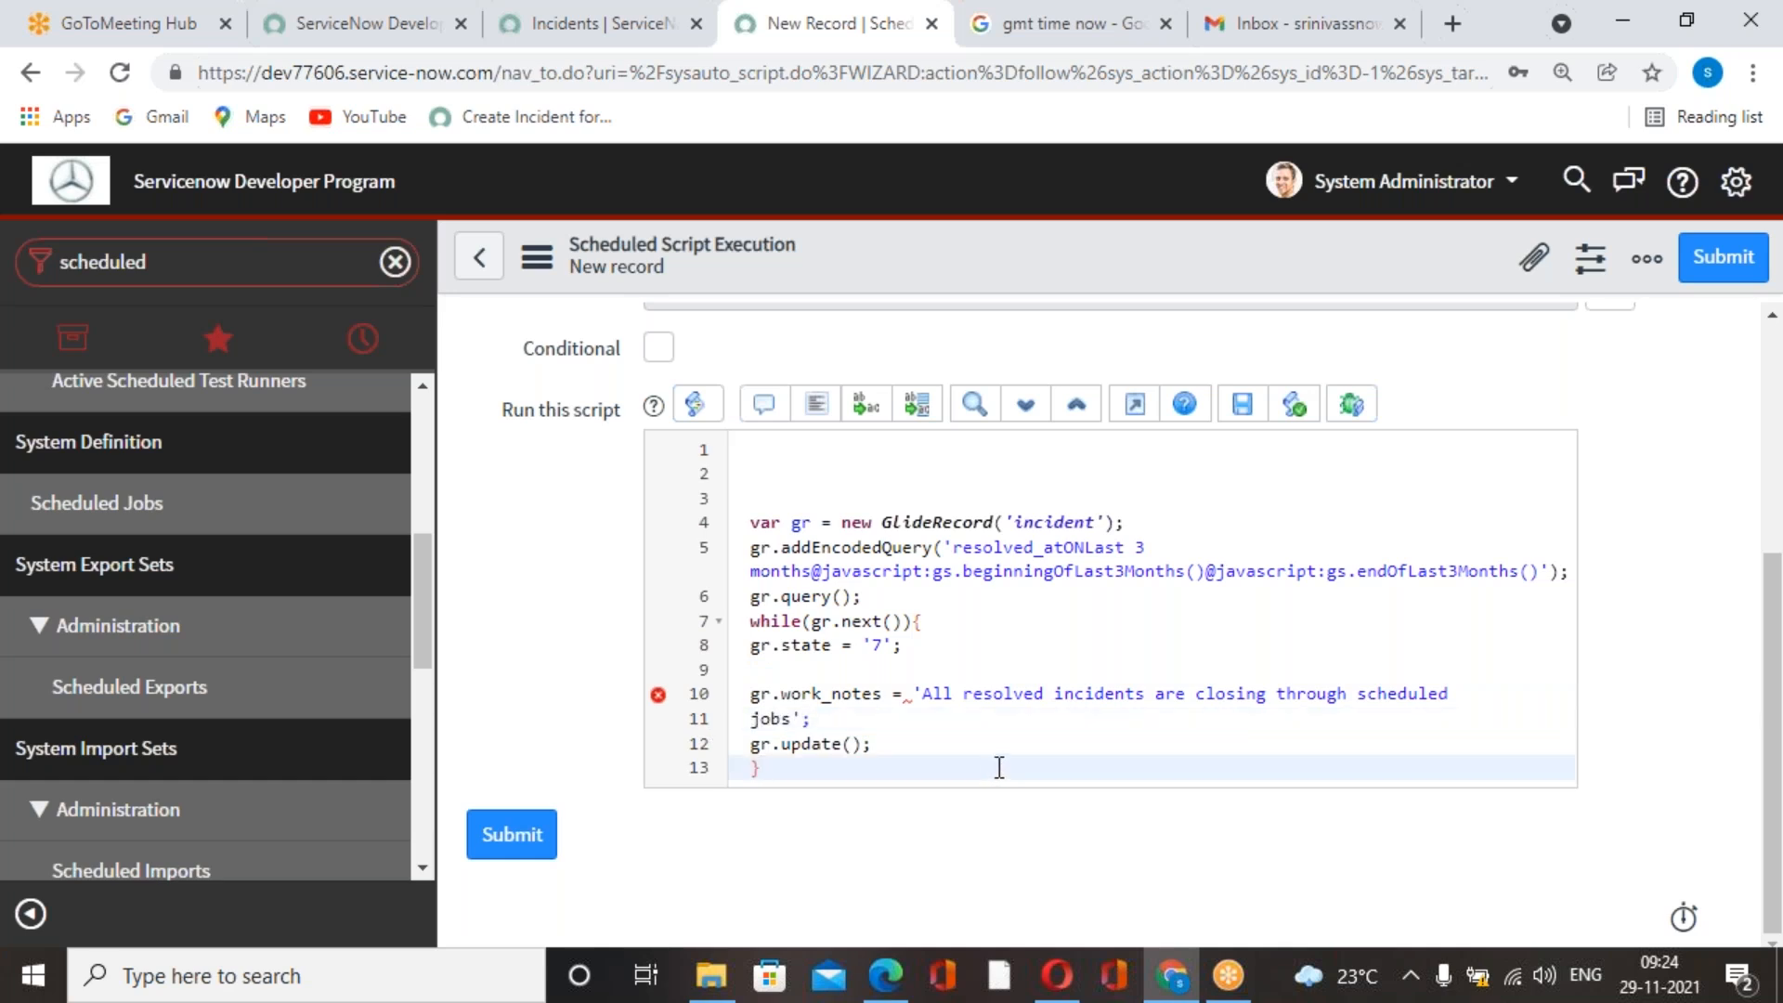
# Join the split work_notes text onto one line and remove the empty line below gr.state and two at the script's start.
pyautogui.click(753, 720)
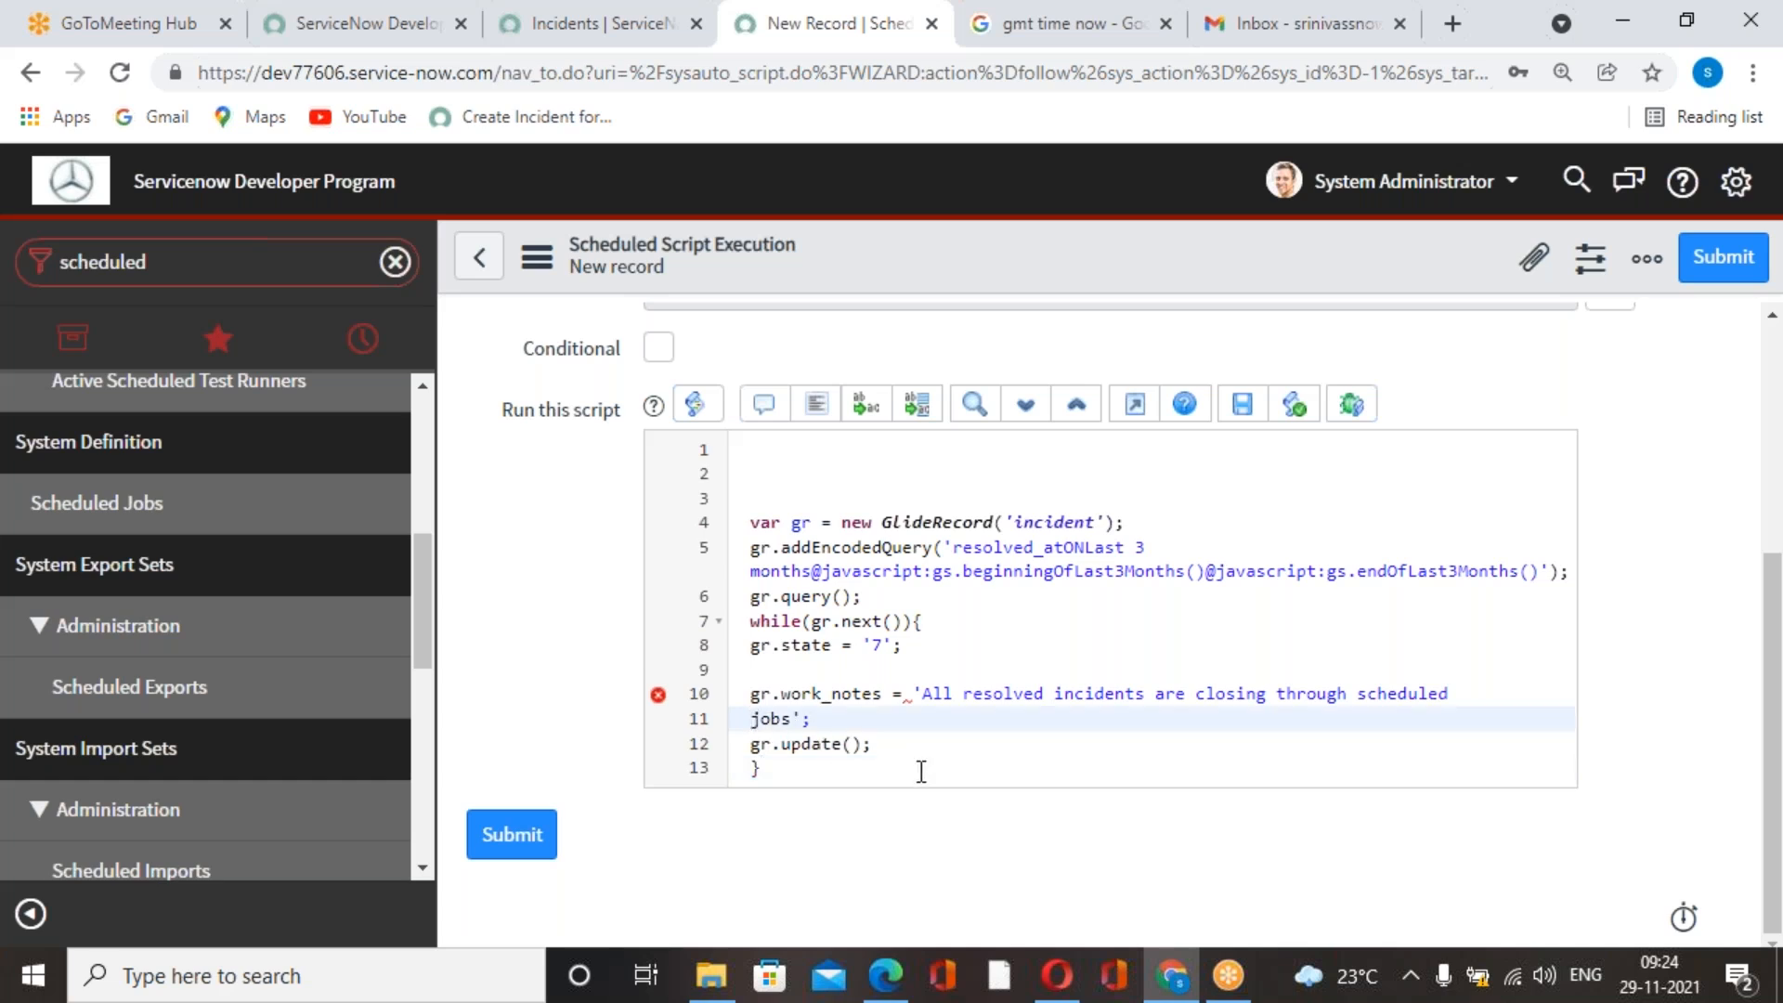
pyautogui.press('BackSpace')
pyautogui.click(804, 701)
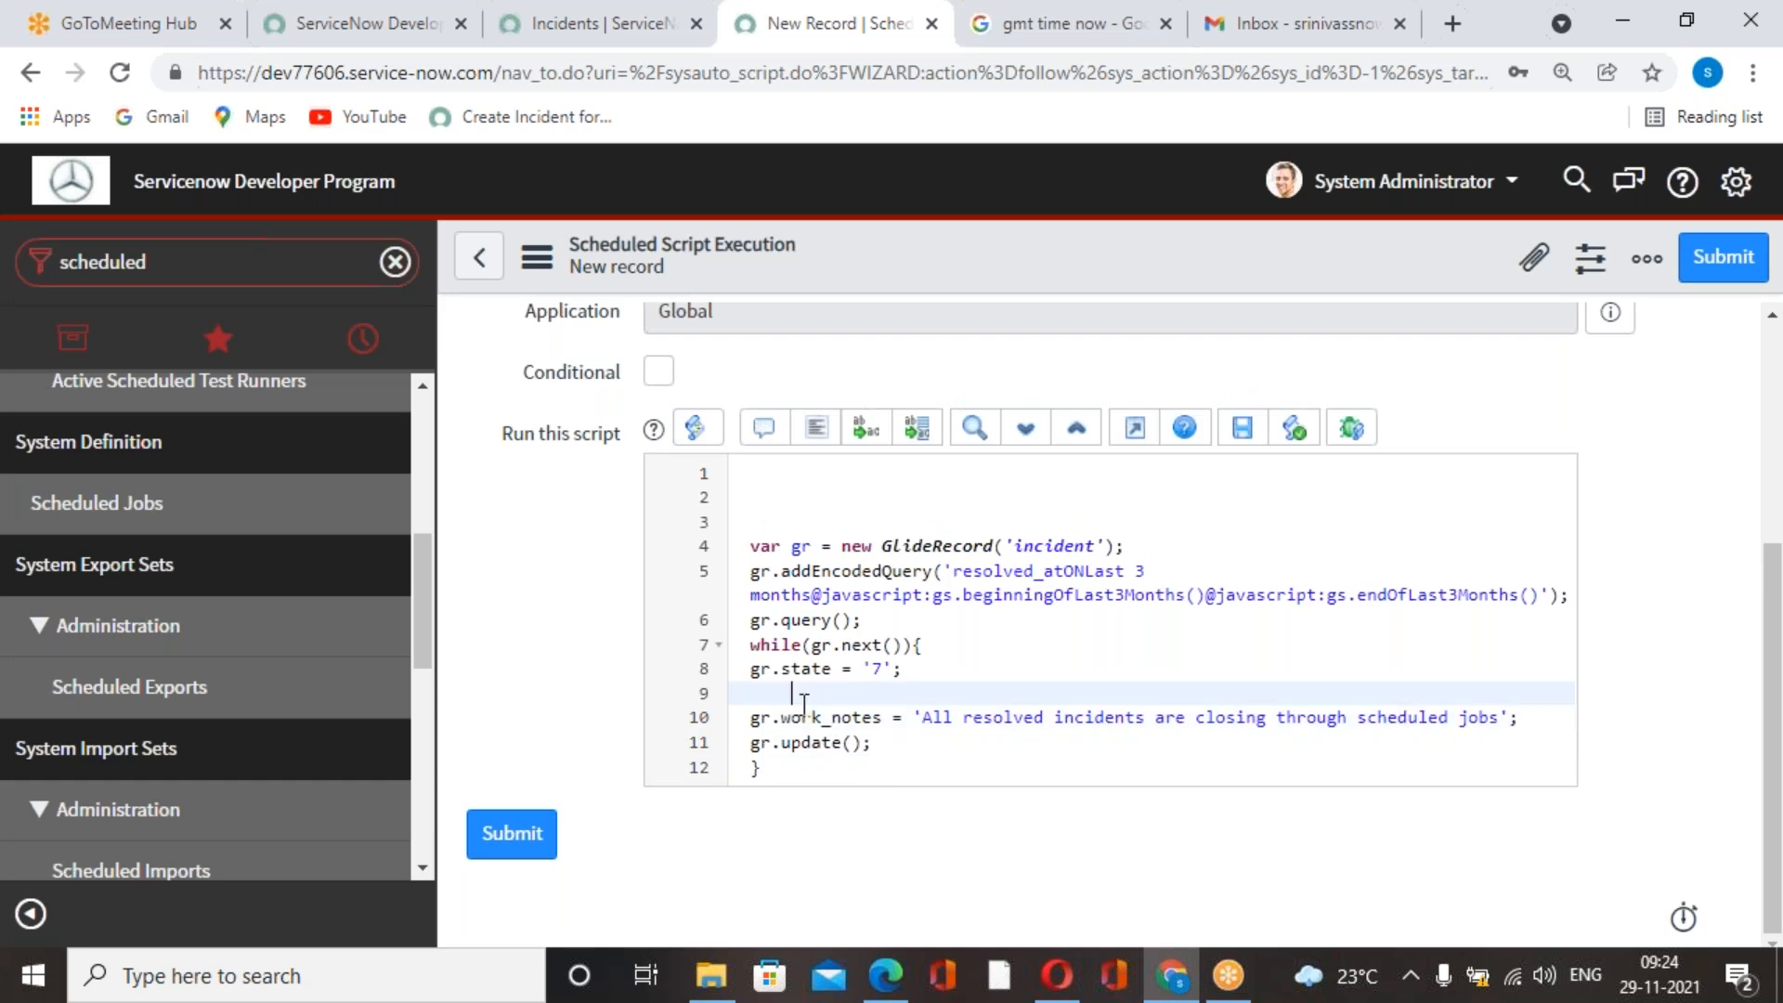
pyautogui.press('BackSpace')
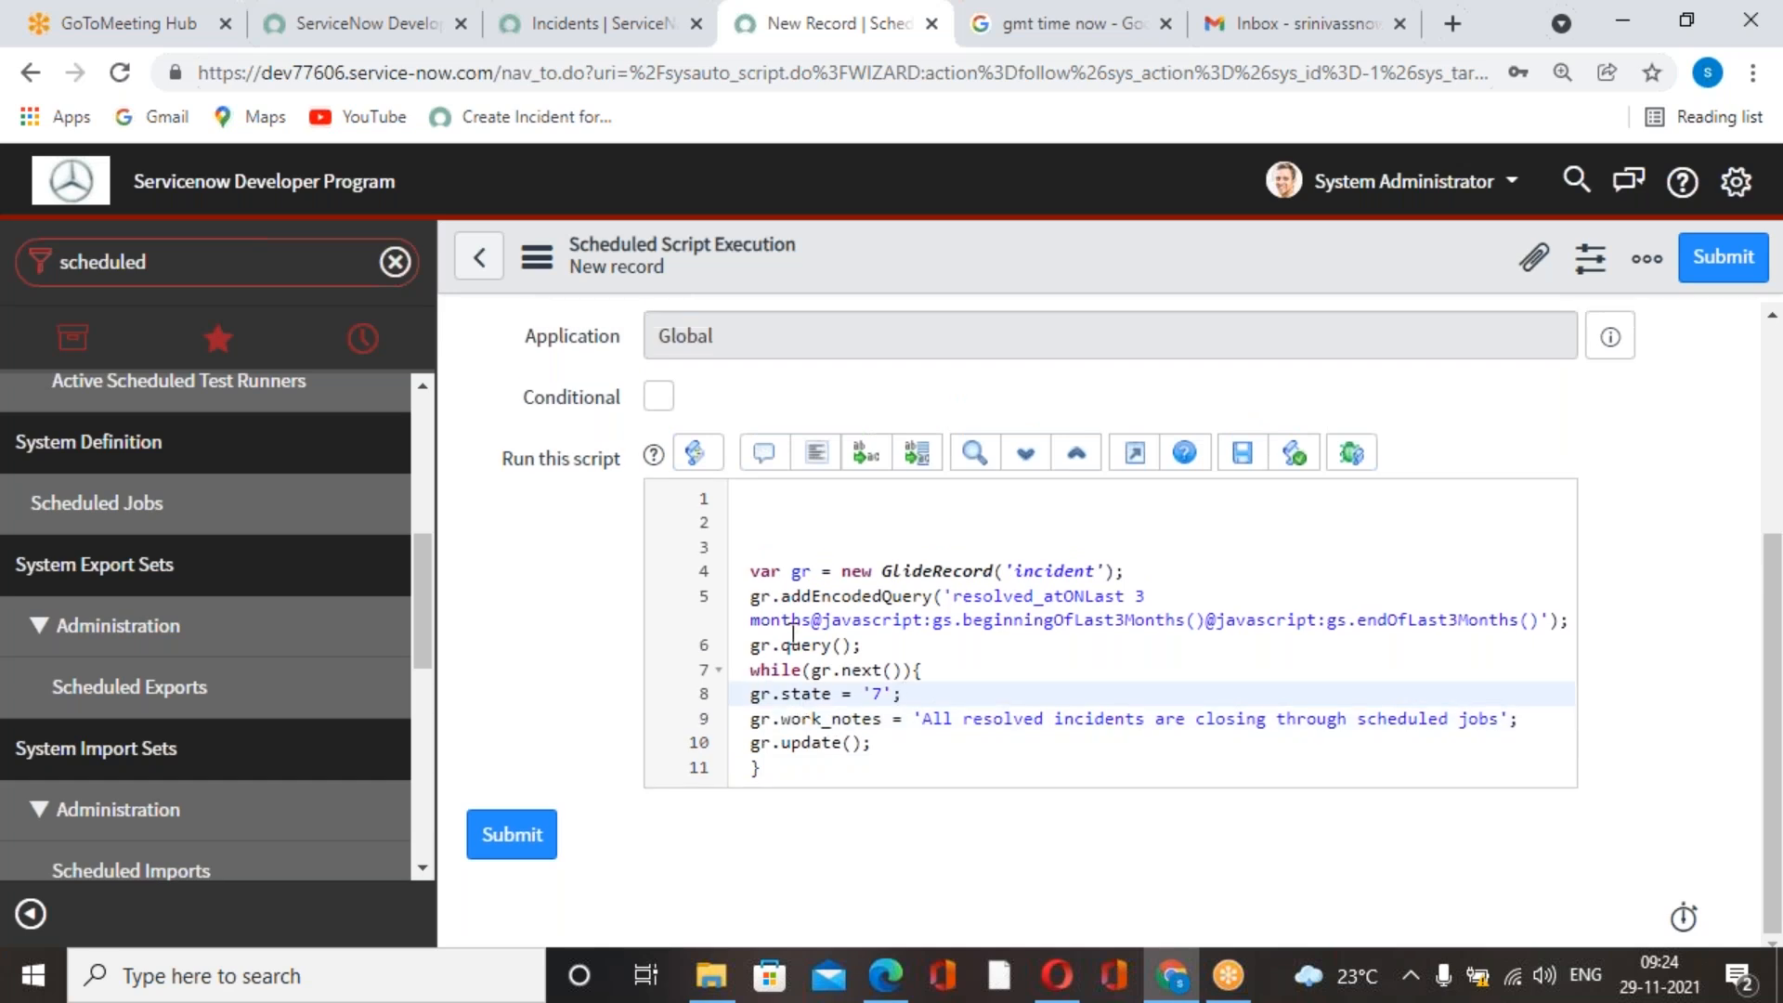
pyautogui.click(805, 538)
pyautogui.press('BackSpace')
pyautogui.press('BackSpace')
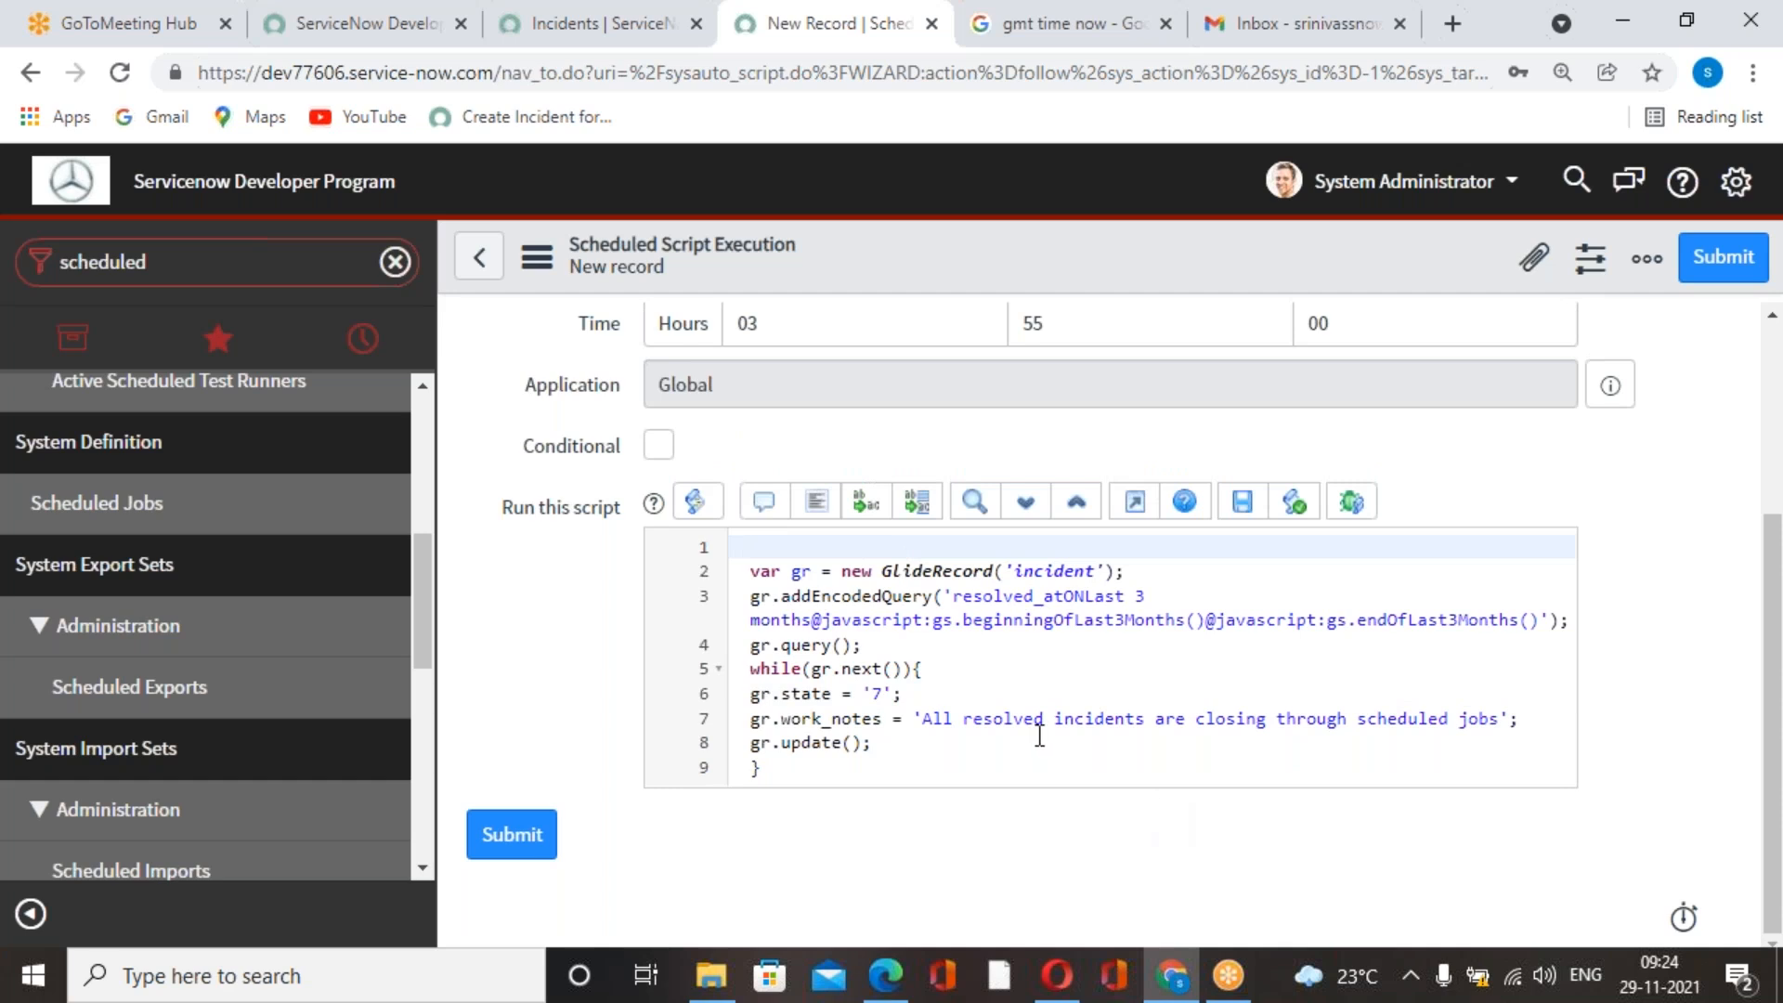
# Review the schedule and script of the new weekly job, and save the record while staying on its form.
pyautogui.scroll(3, 1039, 734)
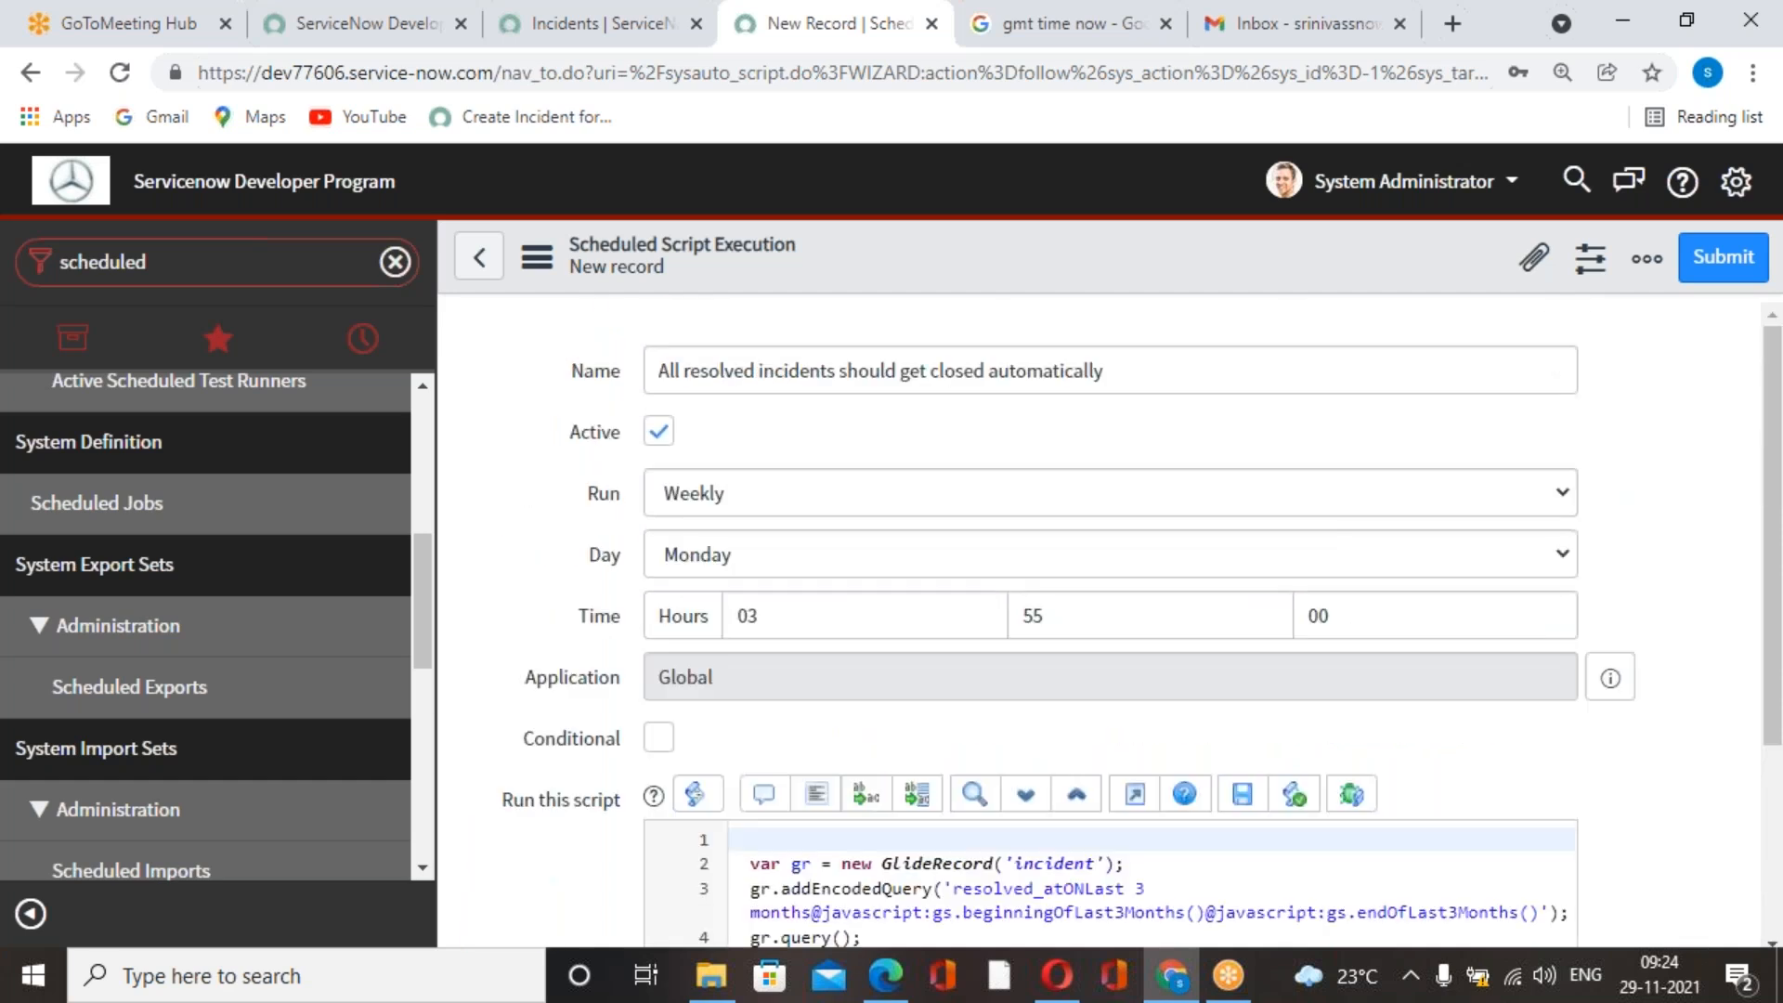
pyautogui.scroll(-3, 1032, 729)
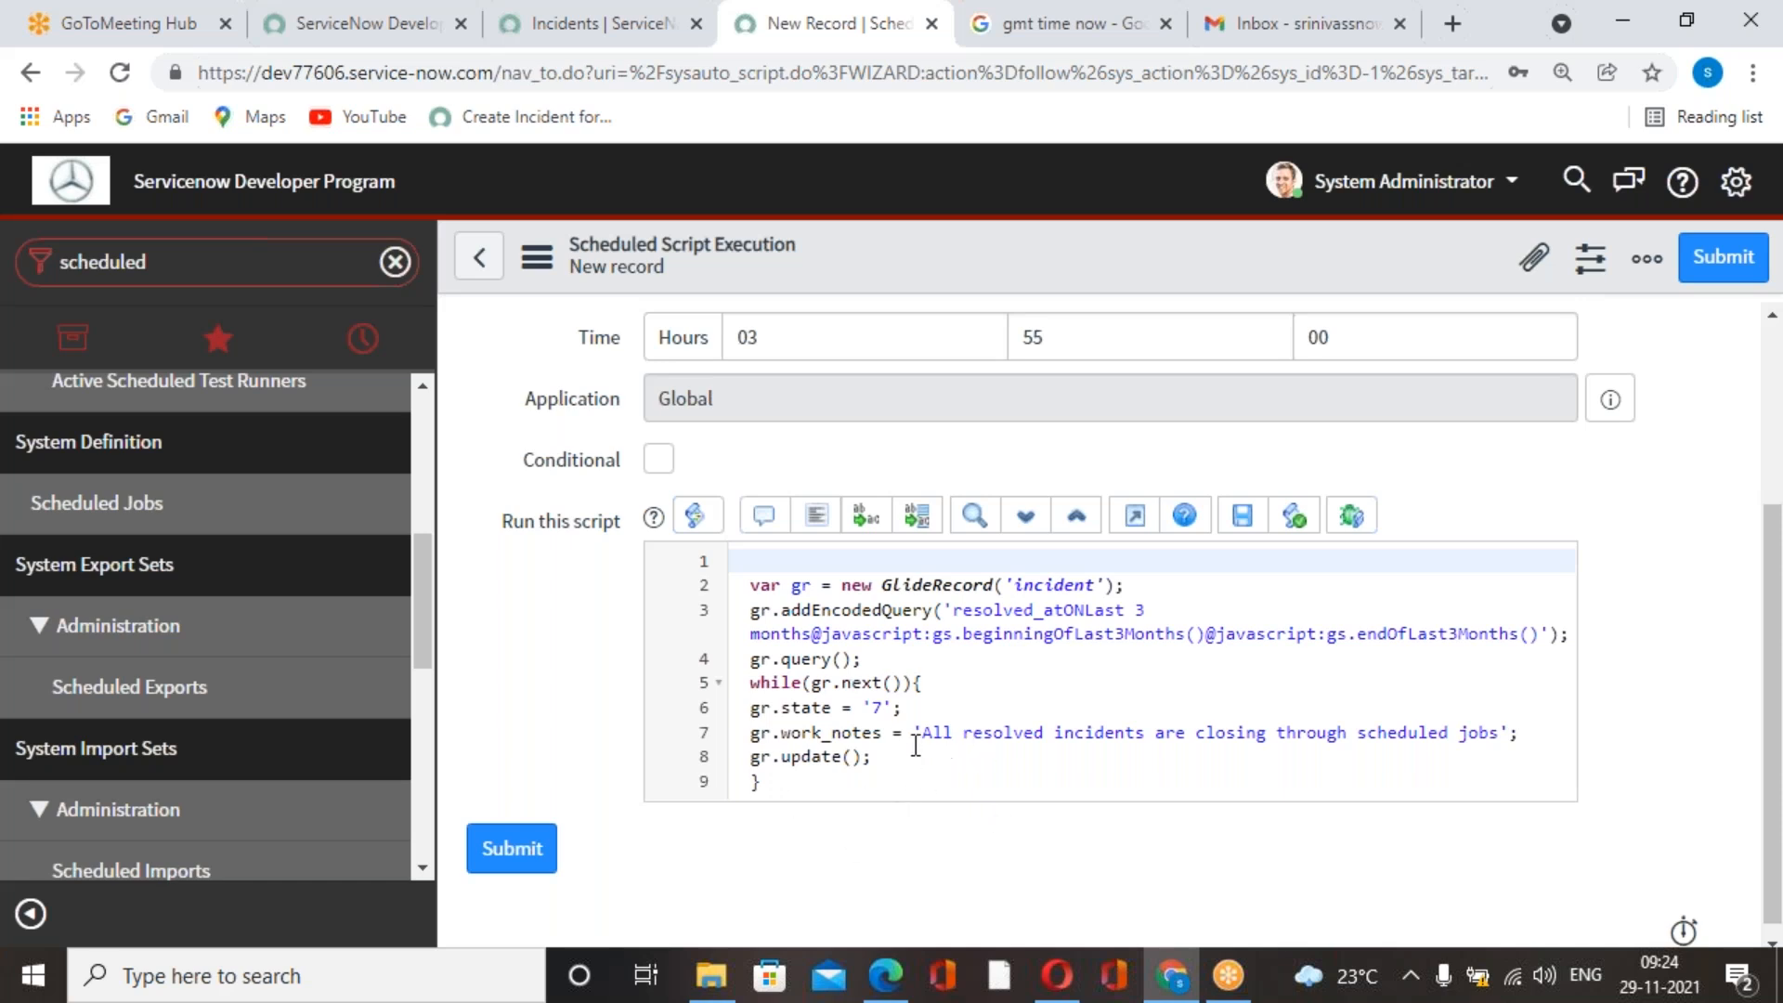
pyautogui.moveTo(915, 743); pyautogui.dragTo(1505, 744)
pyautogui.click(976, 759)
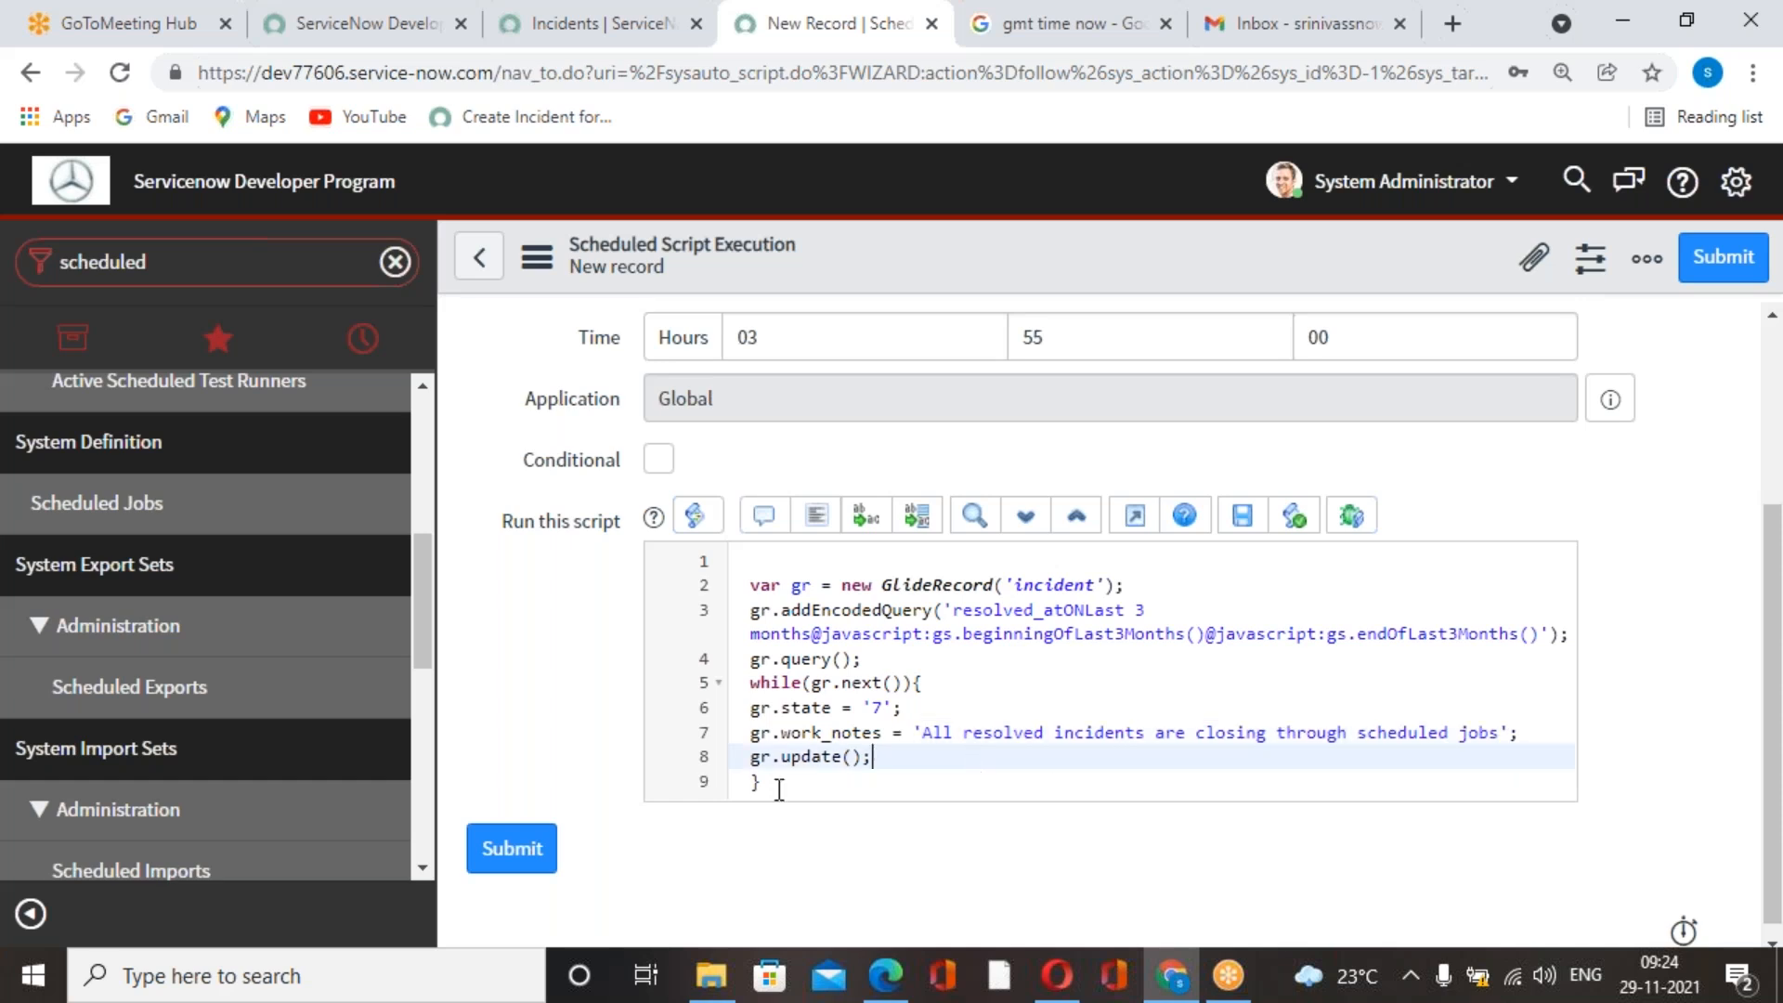
pyautogui.scroll(3, 844, 781)
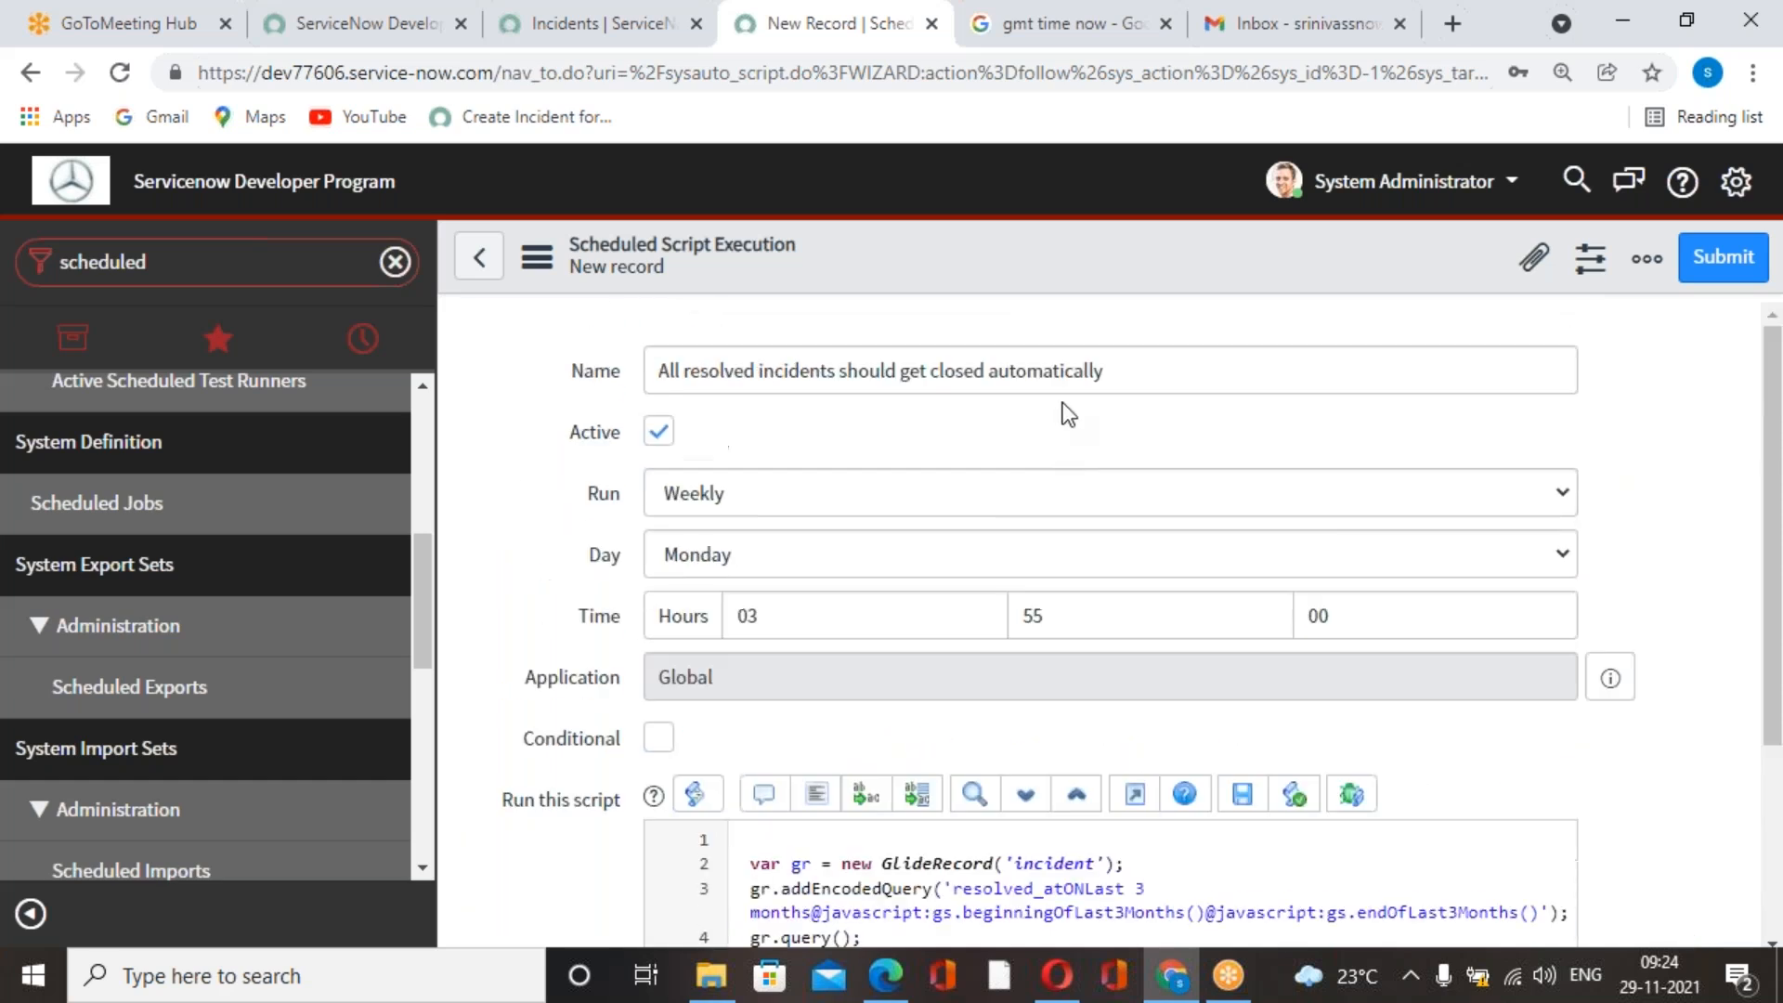
pyautogui.rightClick(1111, 264)
pyautogui.click(1149, 282)
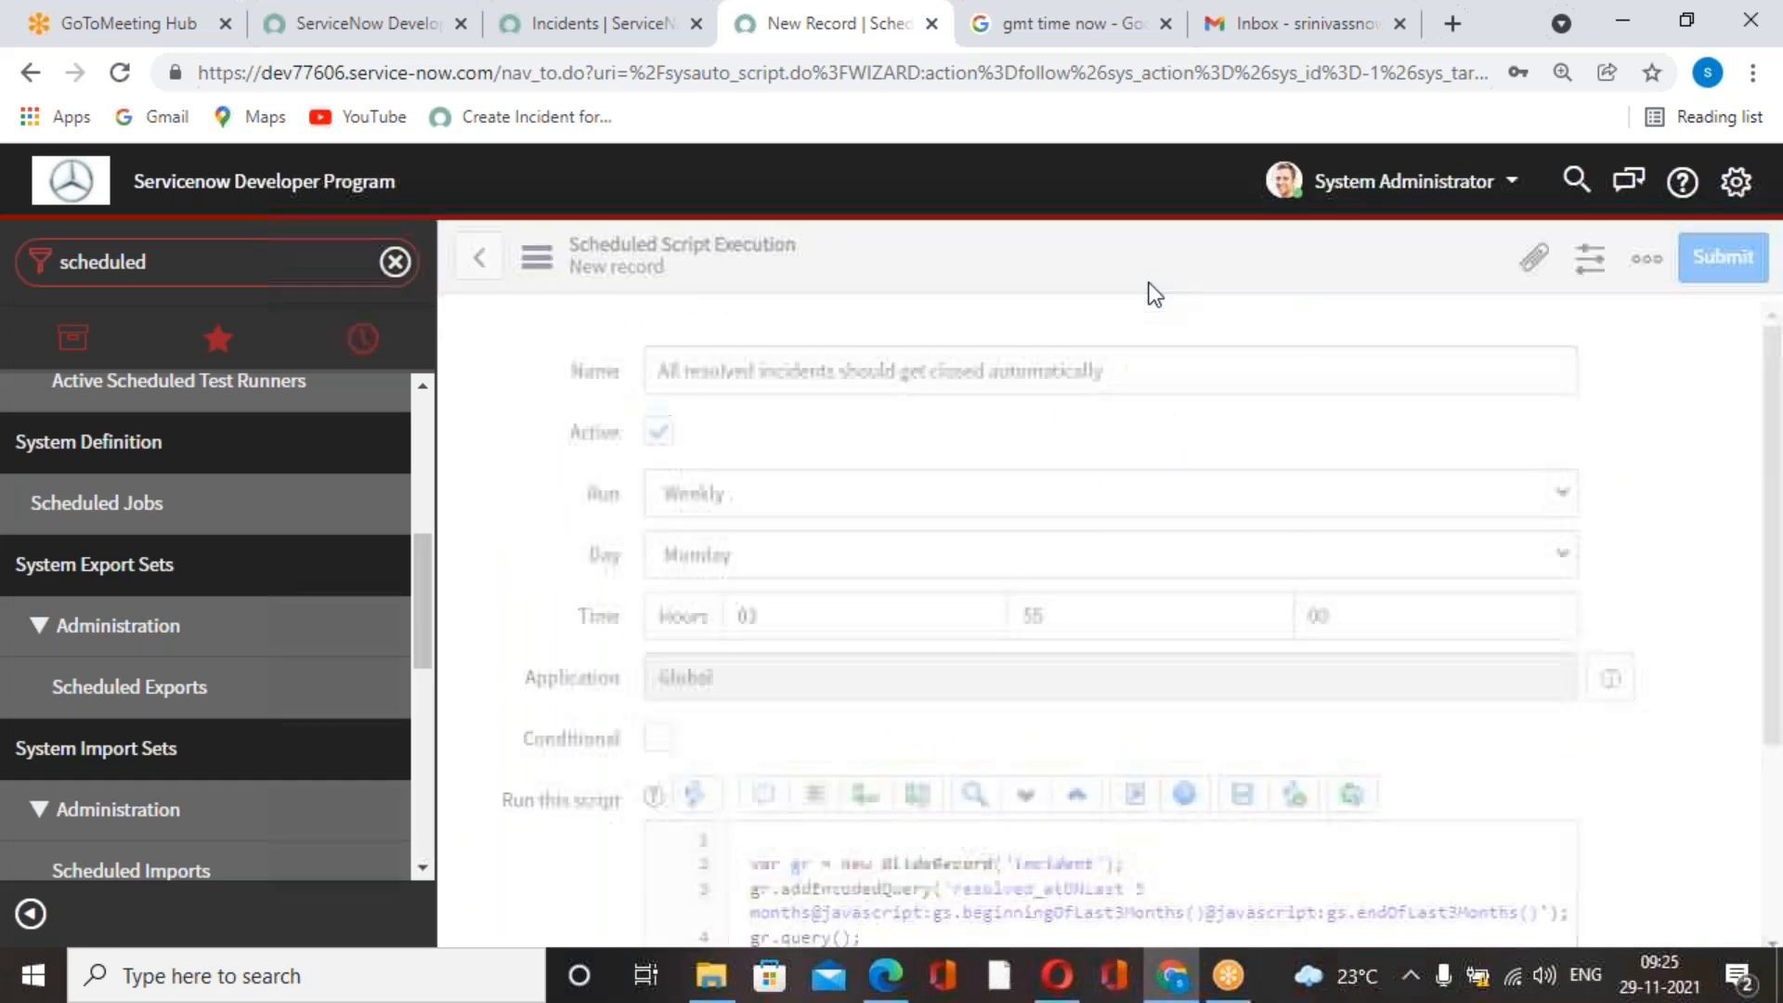
# Refresh the "gmt time now" search results and compare the current GMT time with the saved job's scheduled run time.
pyautogui.click(1083, 40)
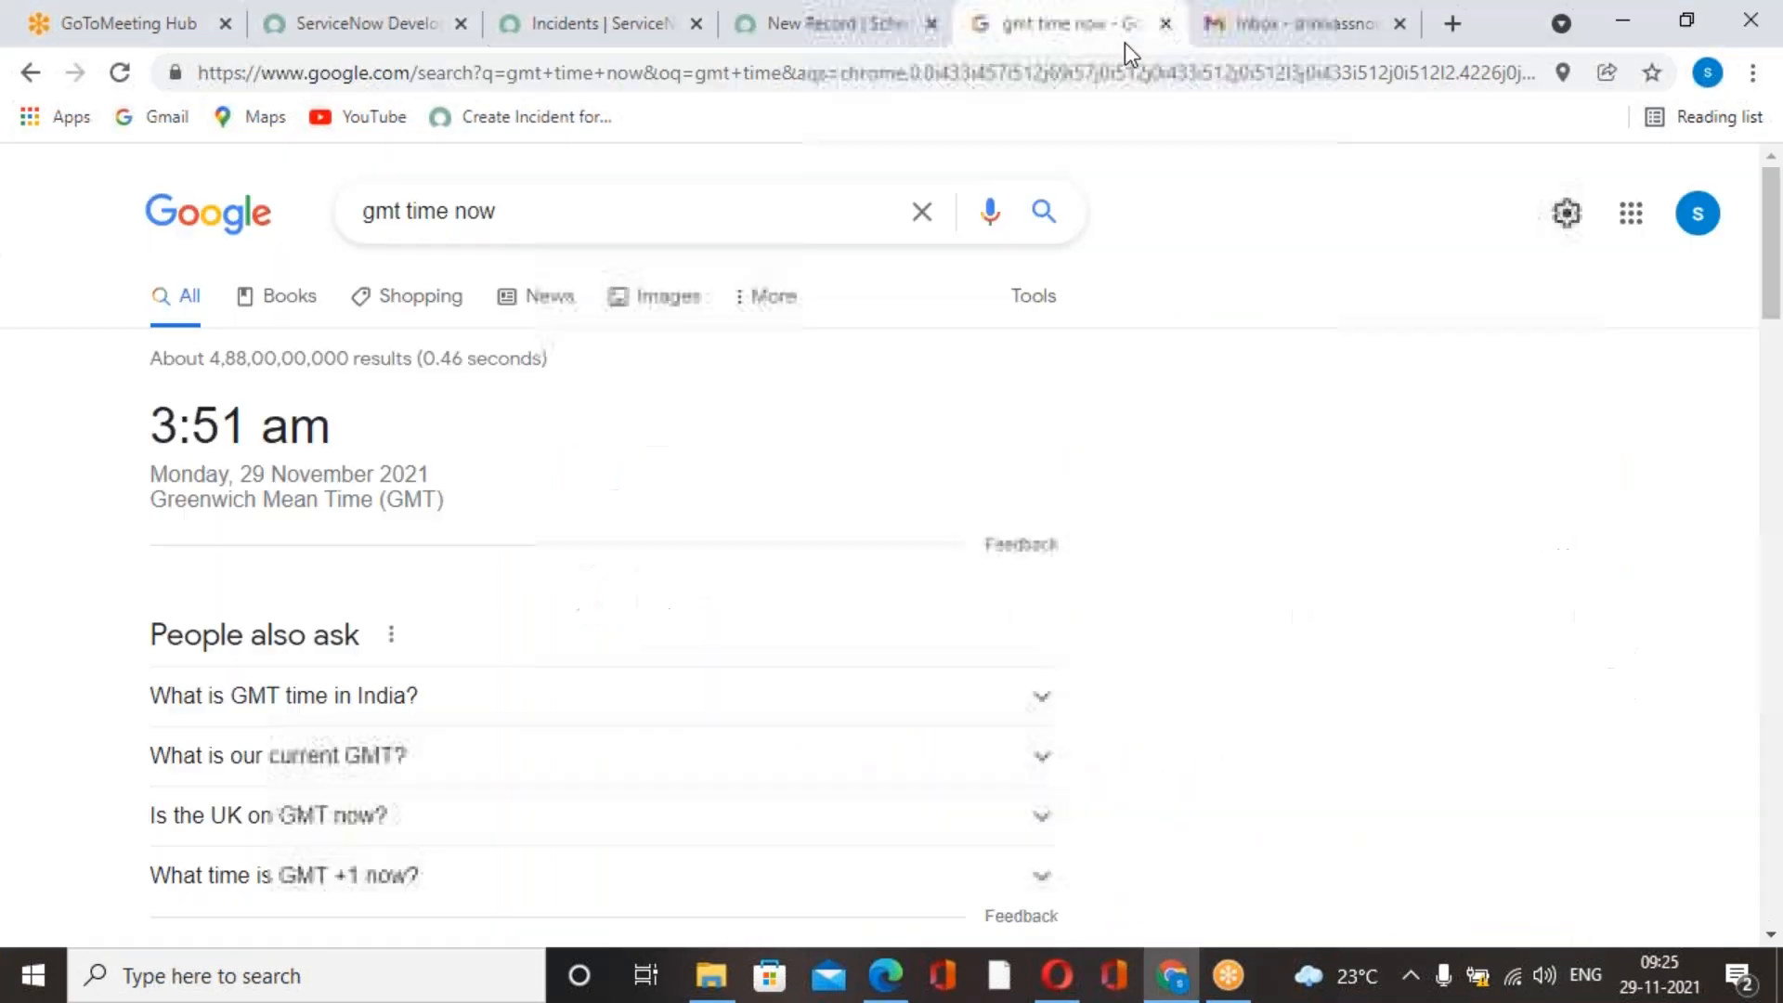
pyautogui.click(117, 76)
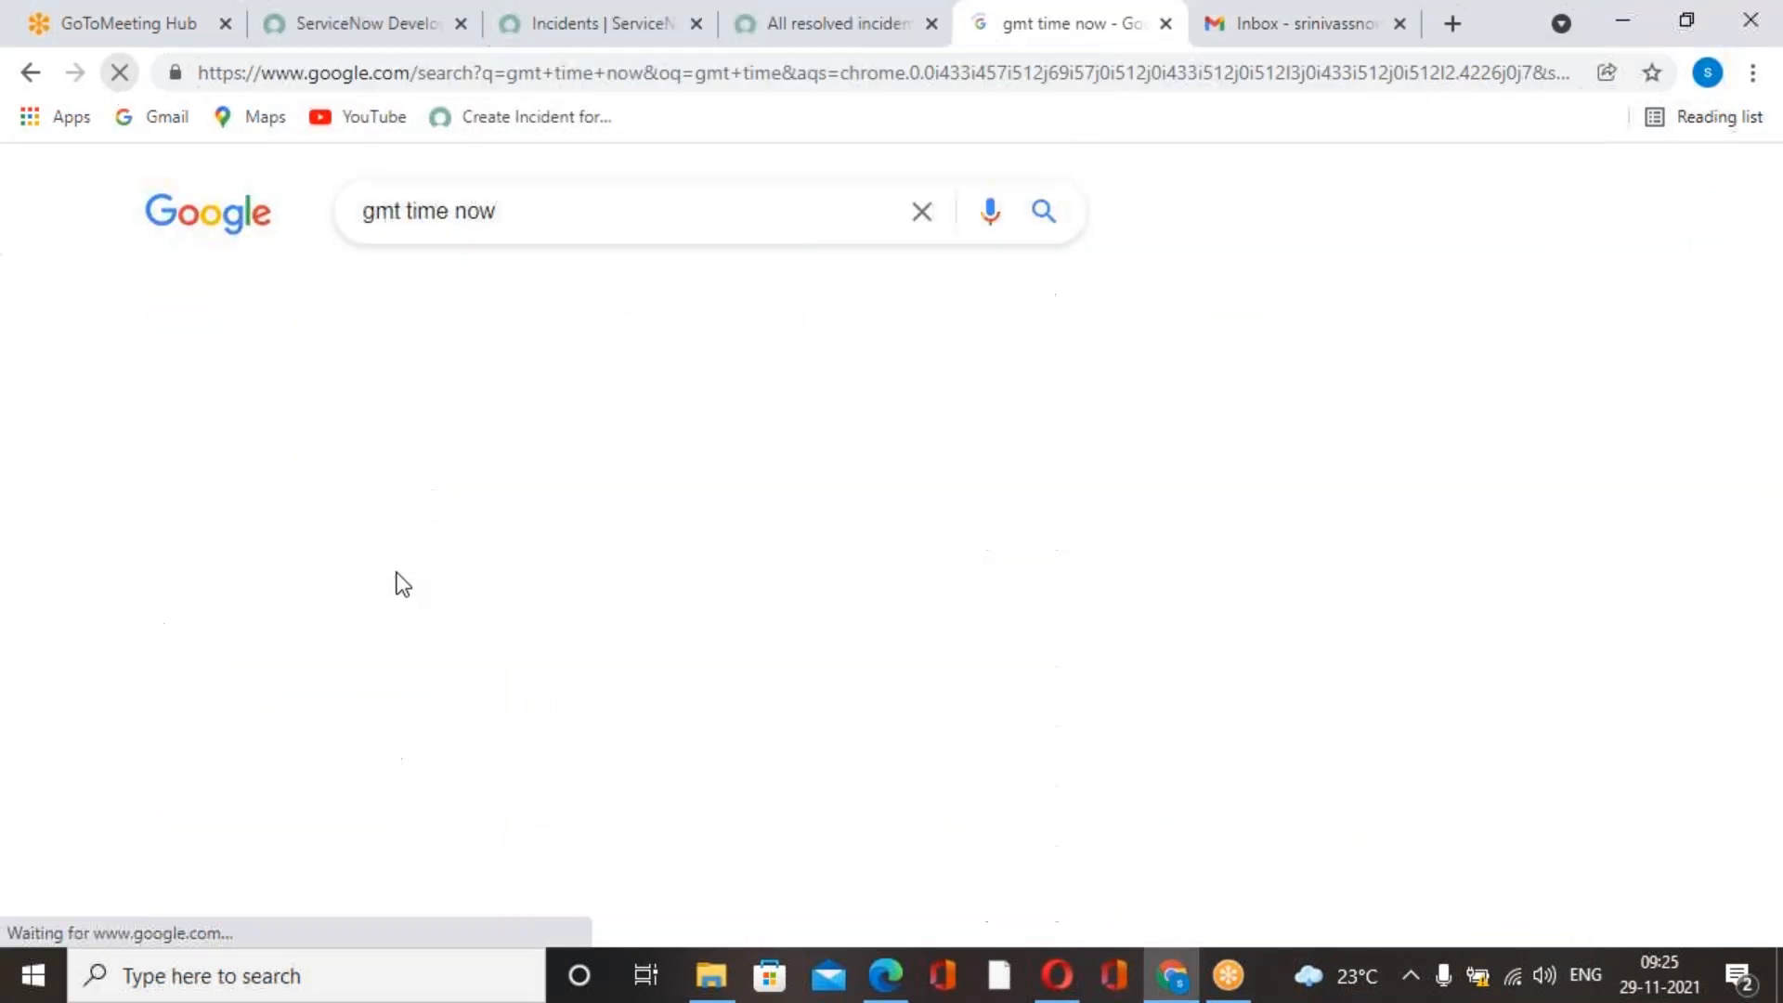
pyautogui.click(799, 41)
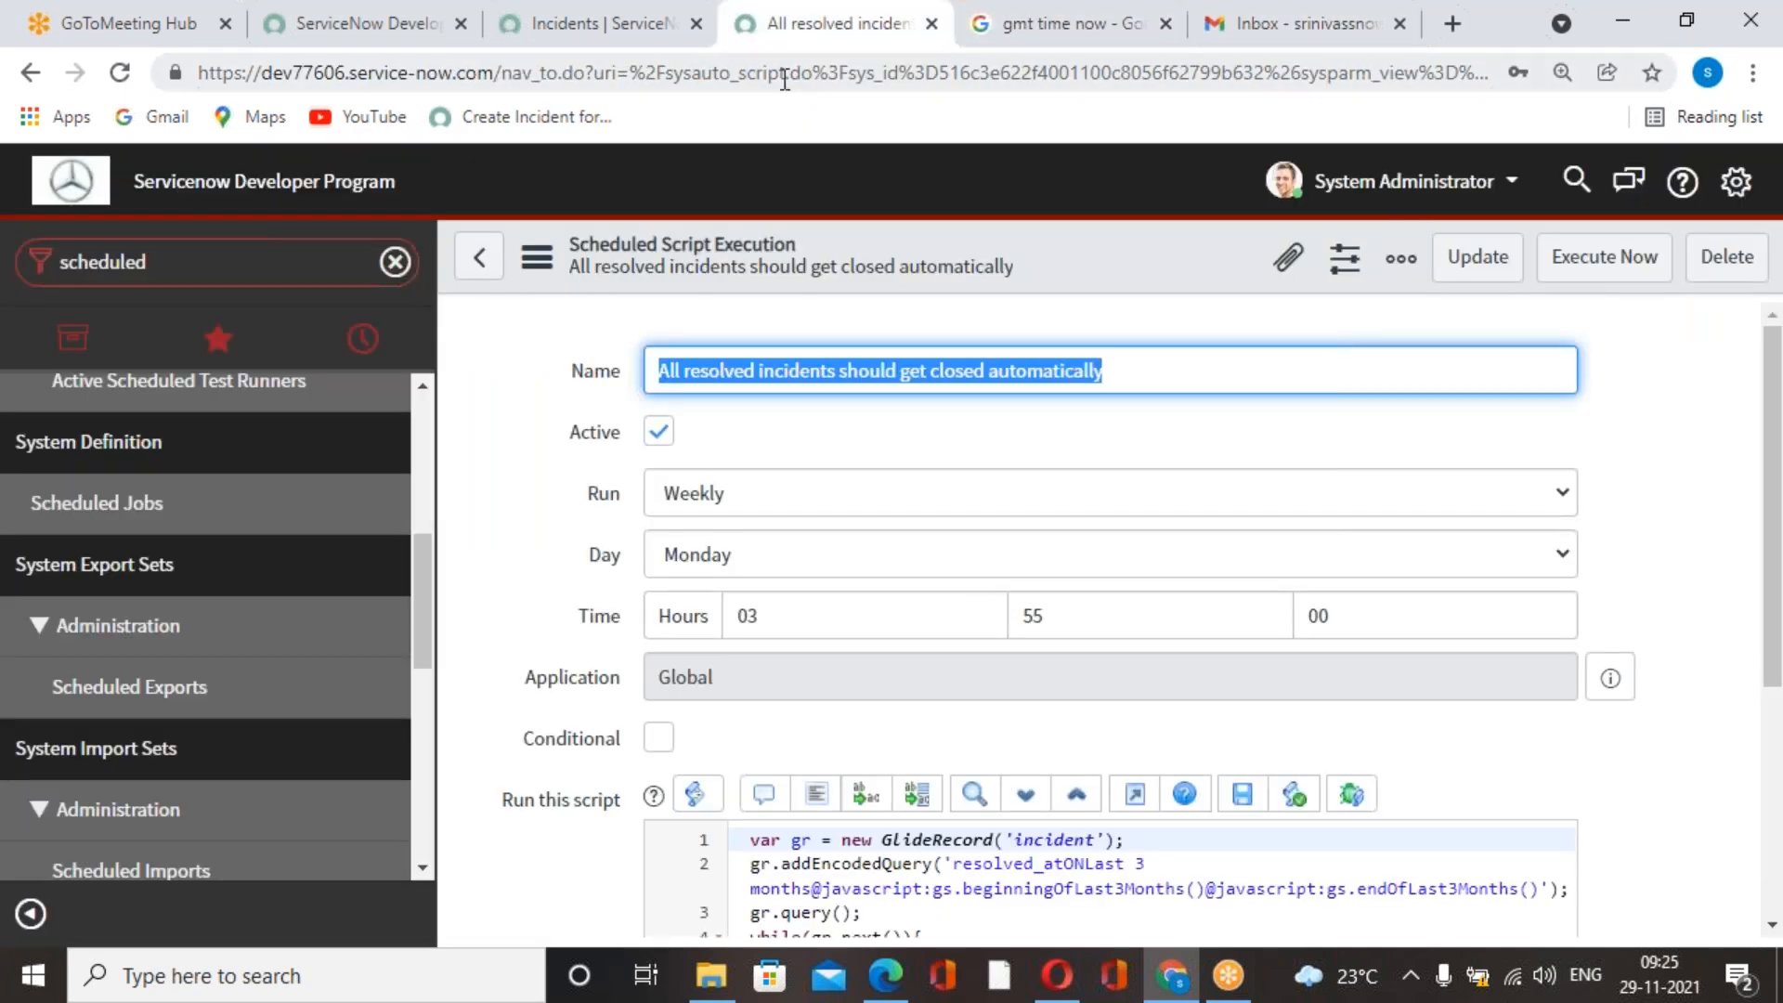
pyautogui.click(661, 39)
pyautogui.click(990, 37)
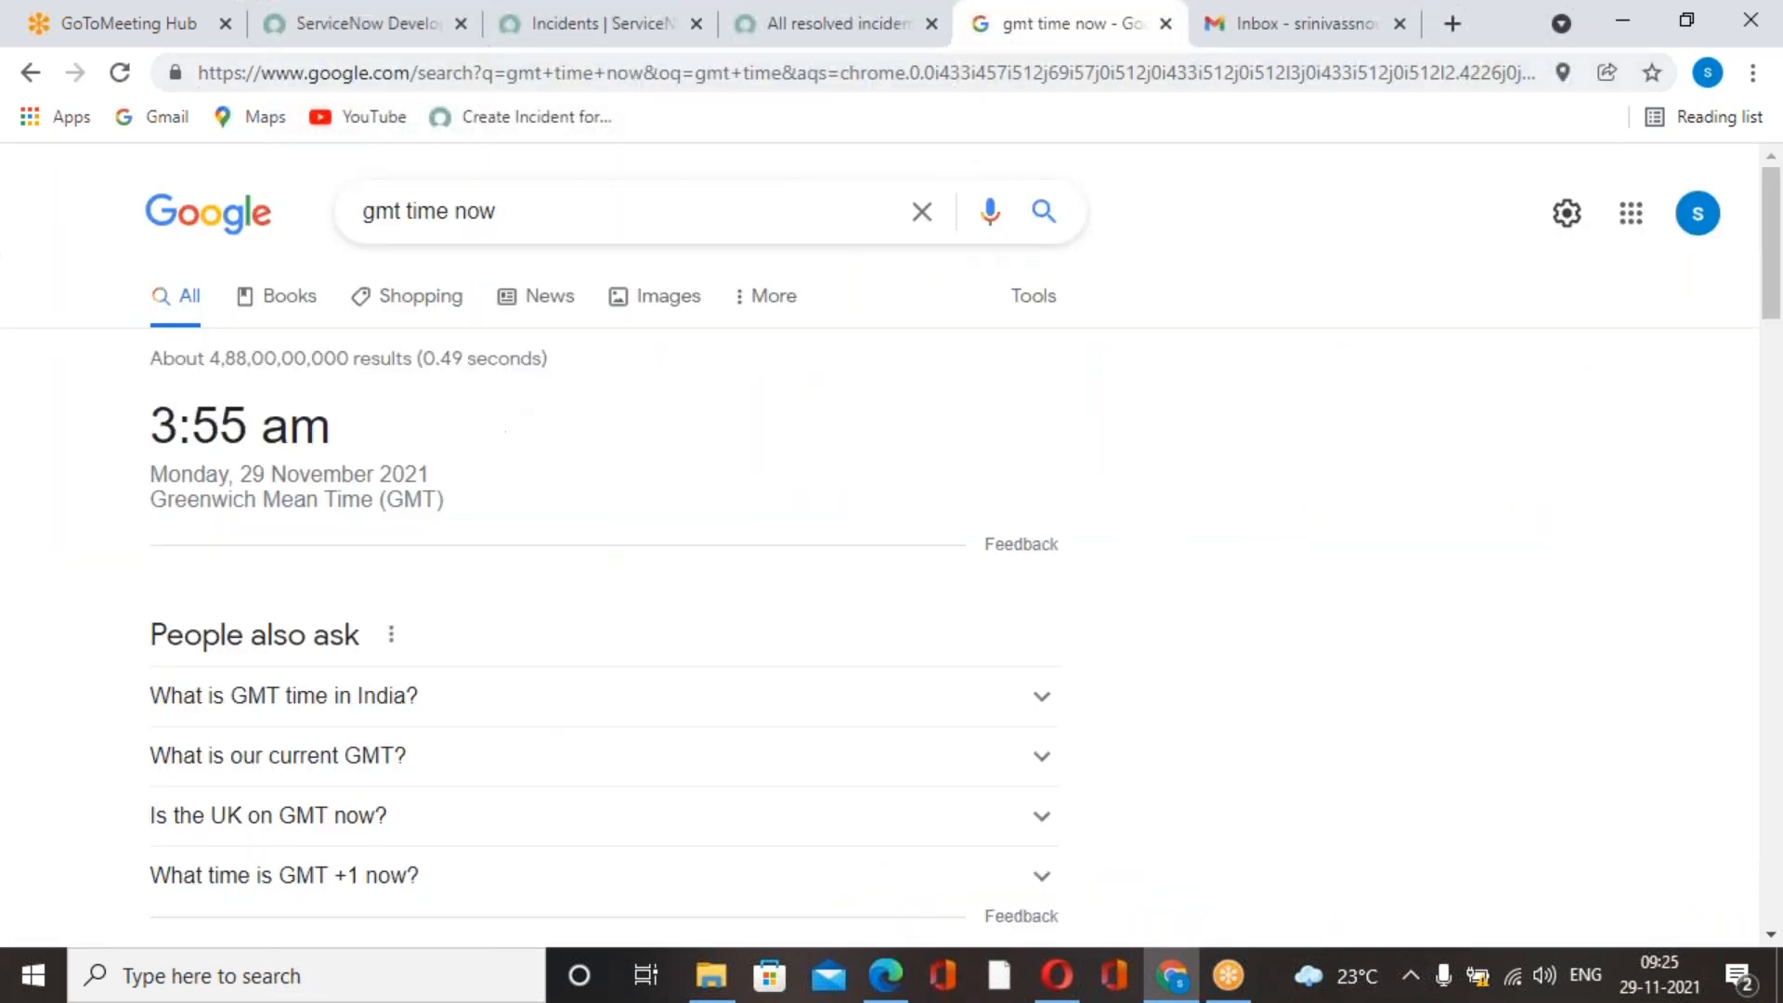
pyautogui.click(767, 46)
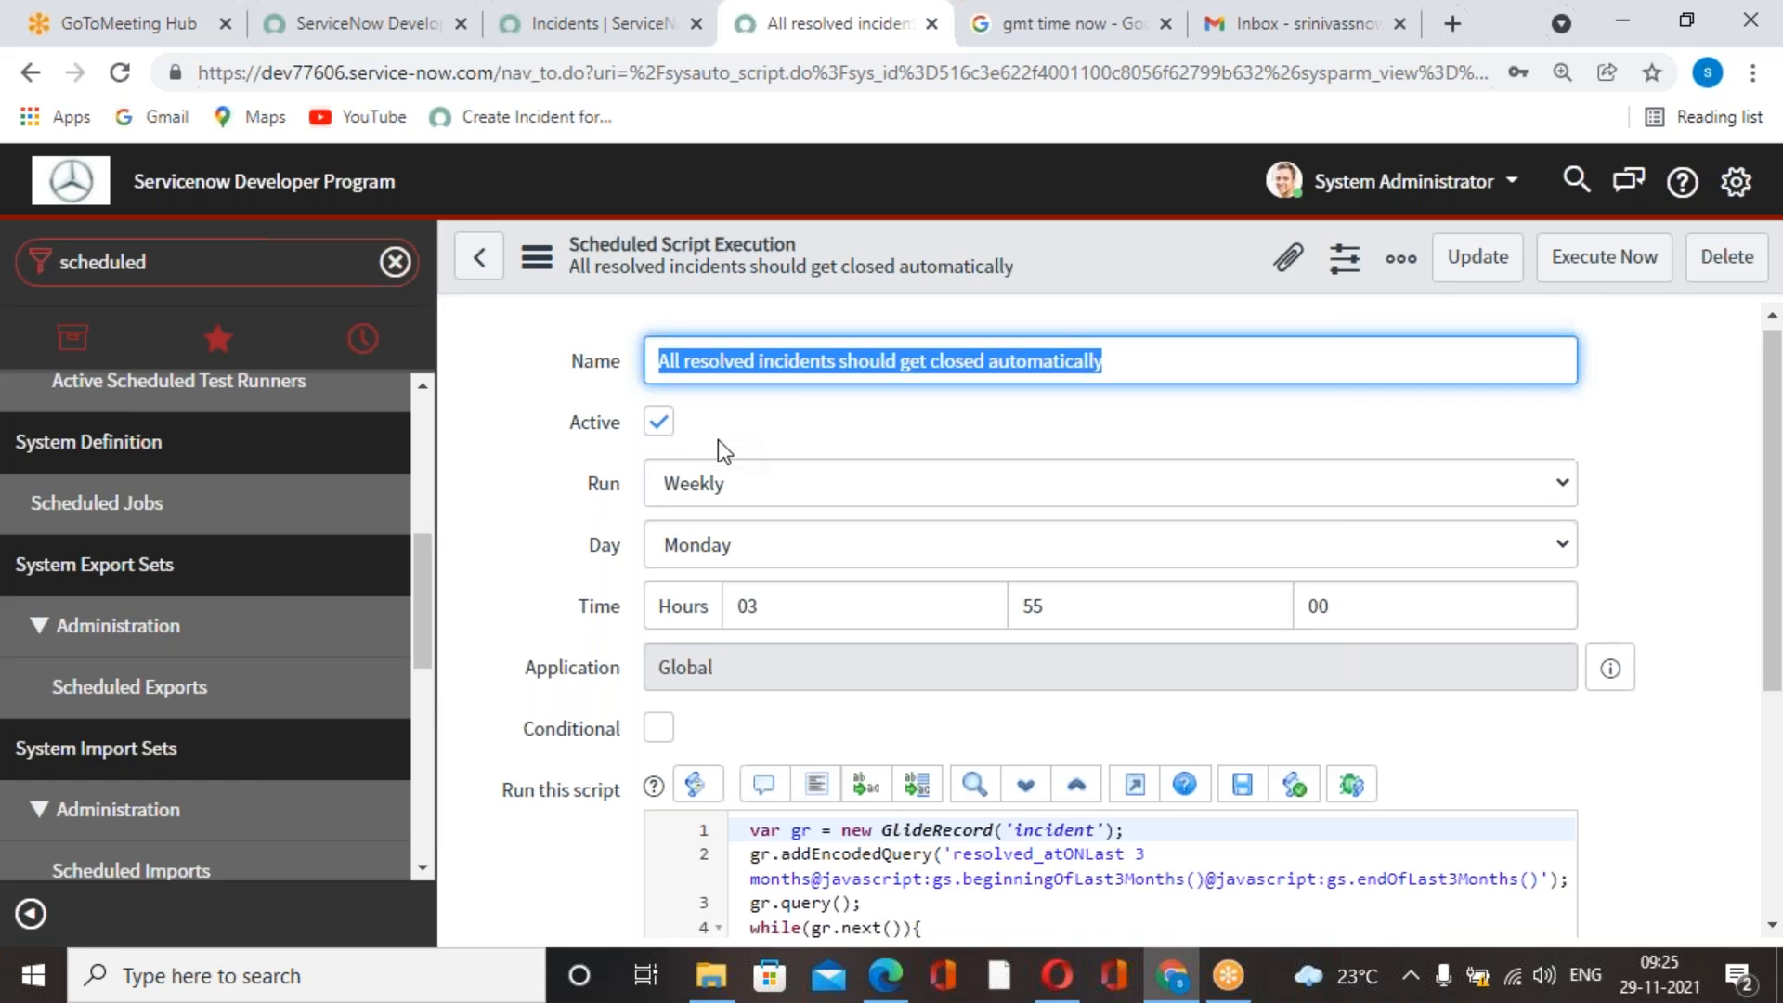
pyautogui.click(1003, 26)
pyautogui.click(806, 42)
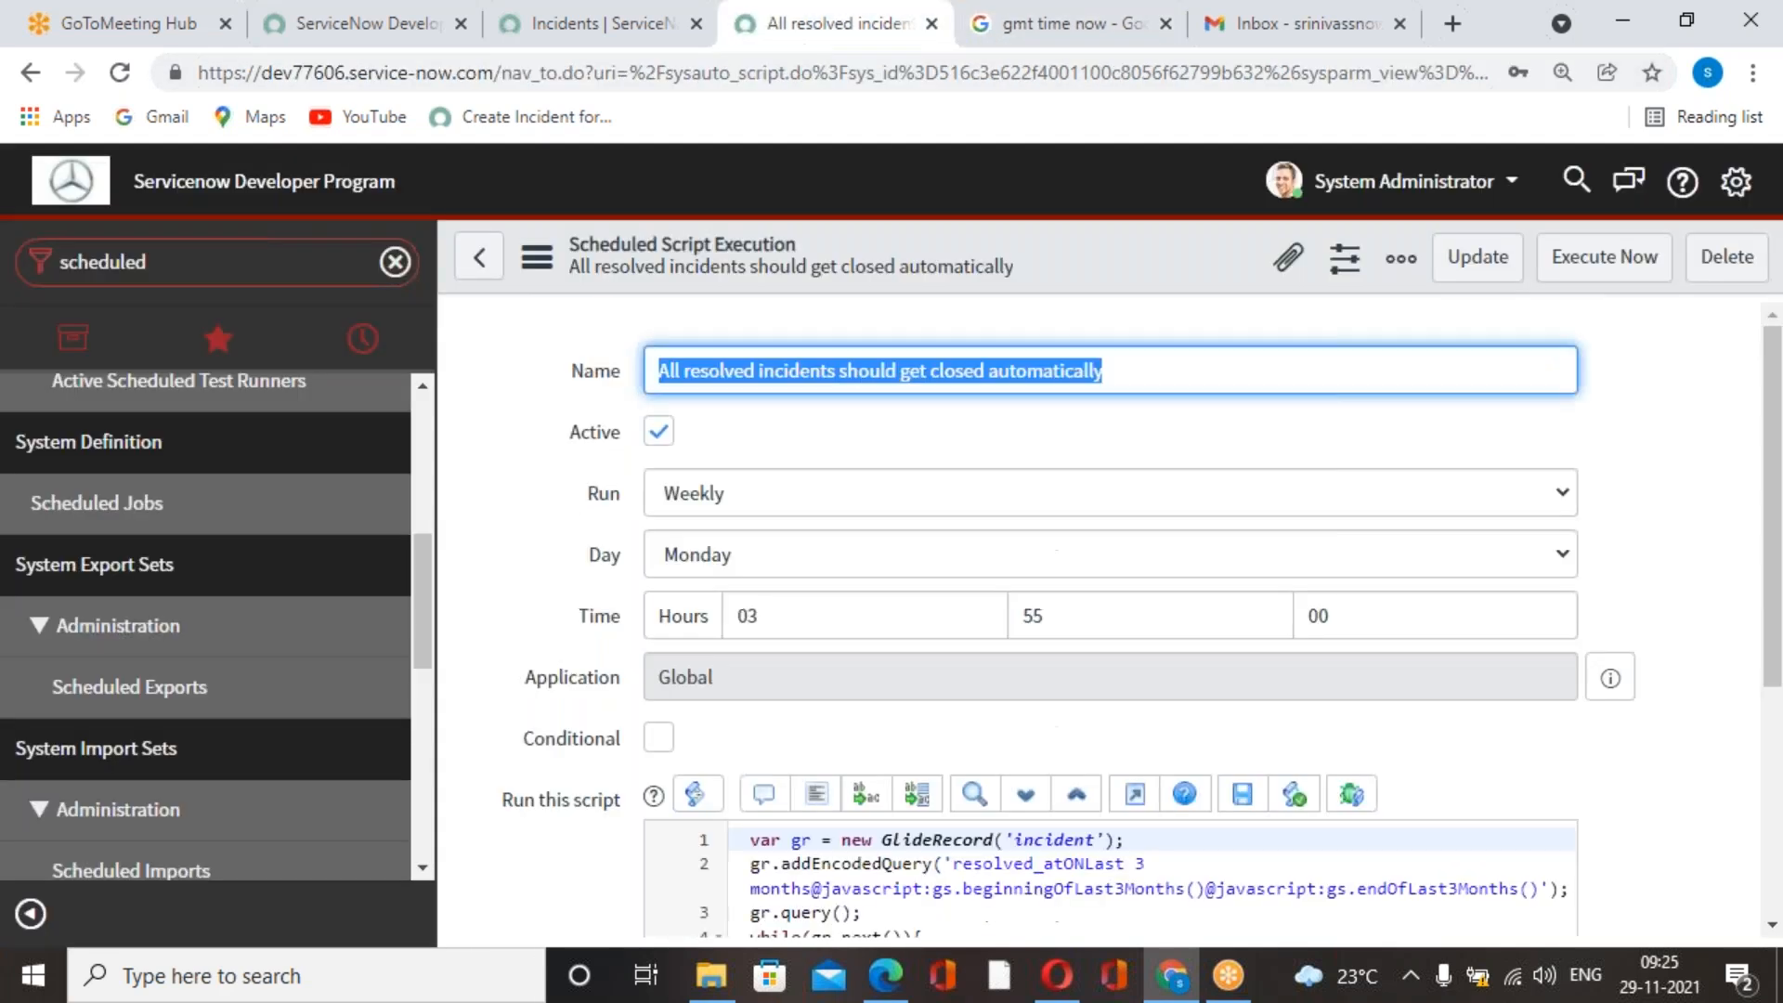
pyautogui.scroll(5, 319, 455)
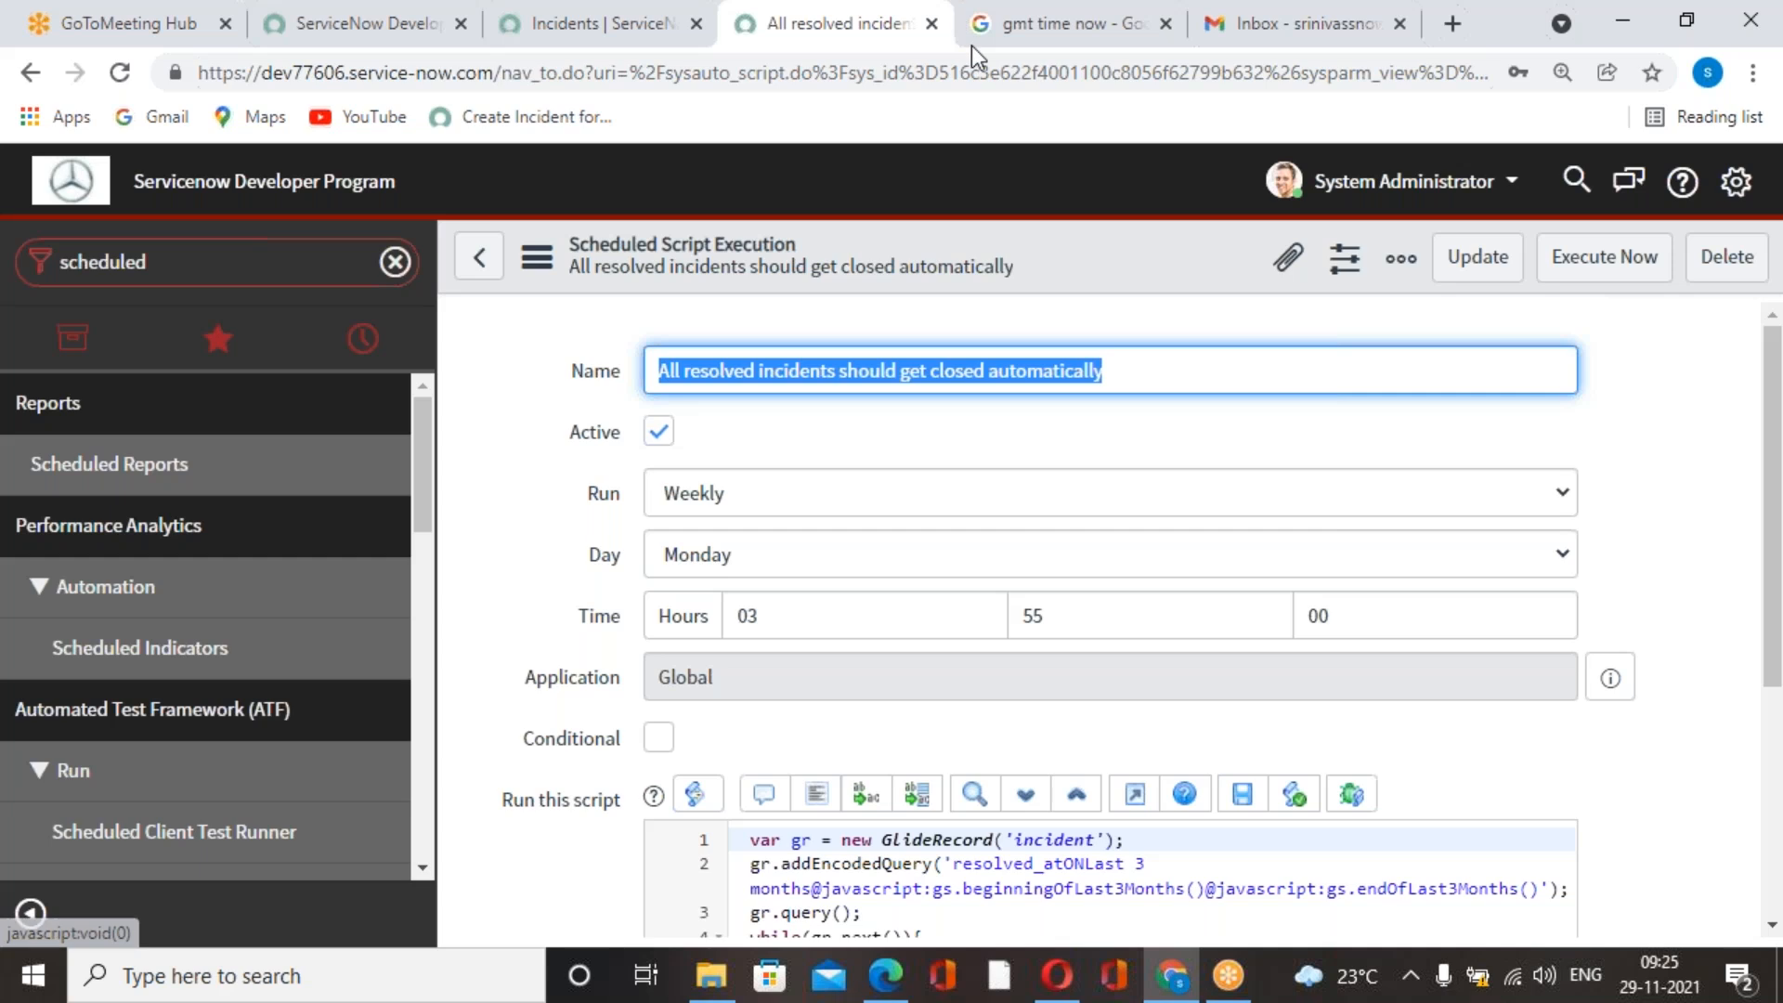
pyautogui.click(1004, 32)
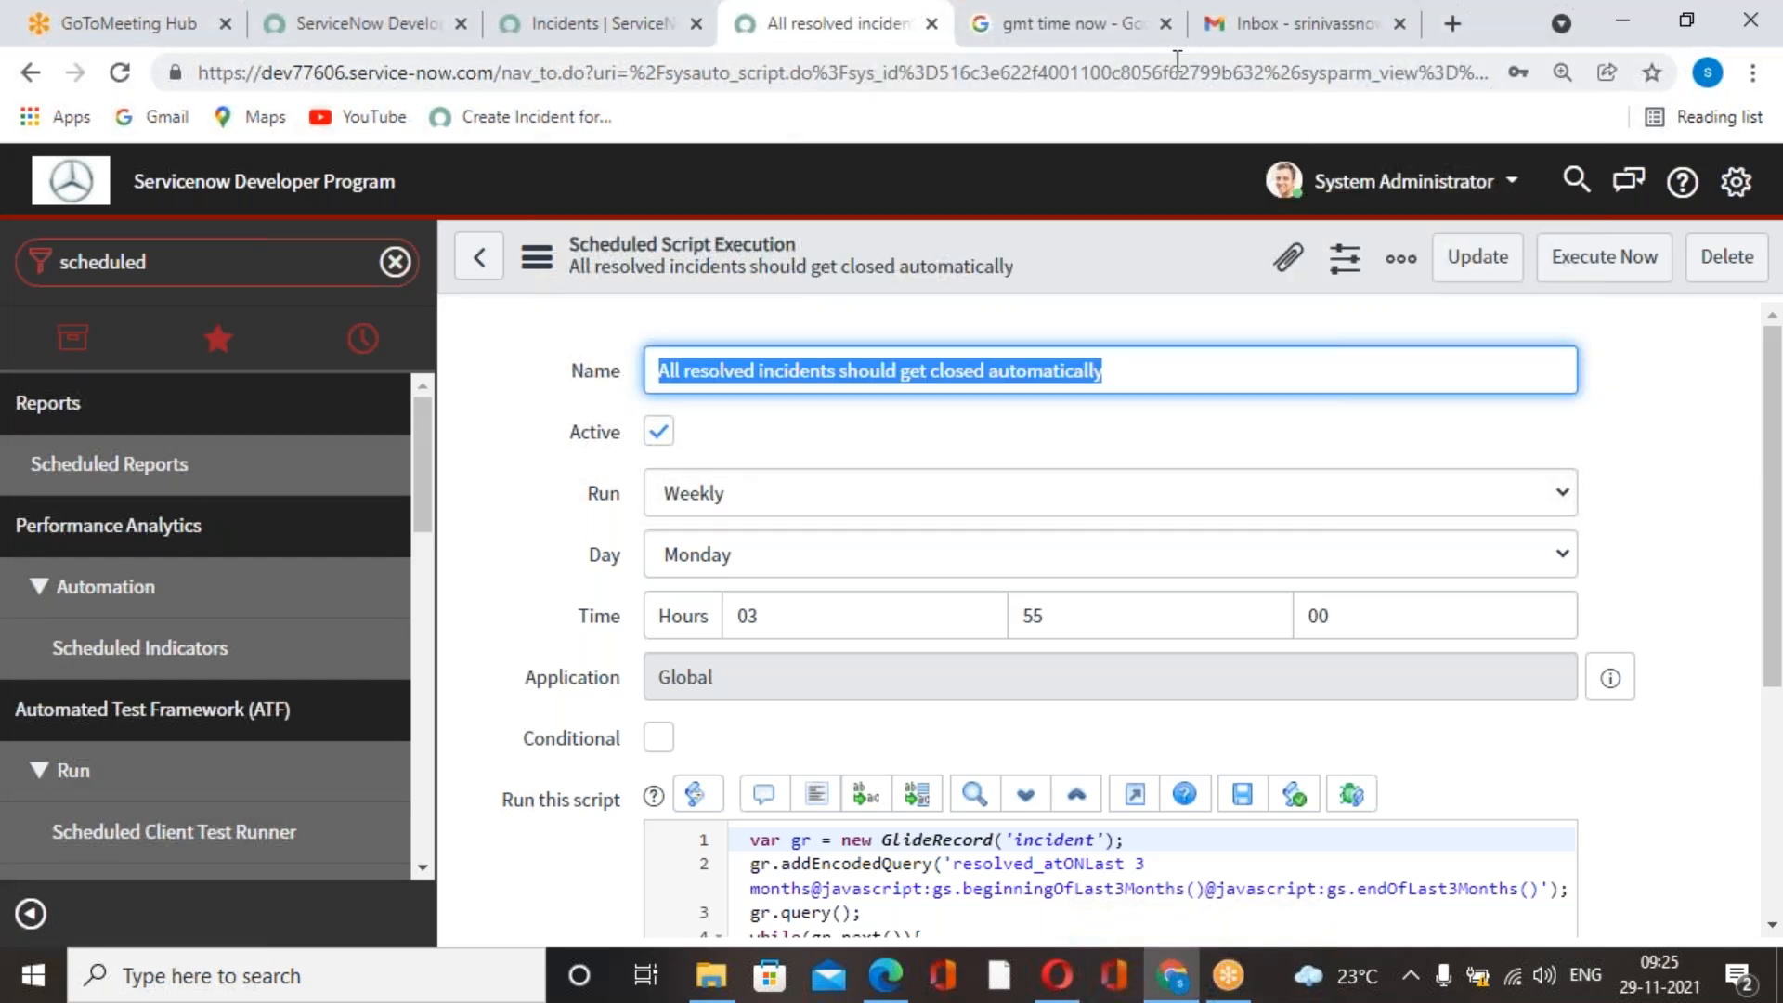
pyautogui.click(1118, 41)
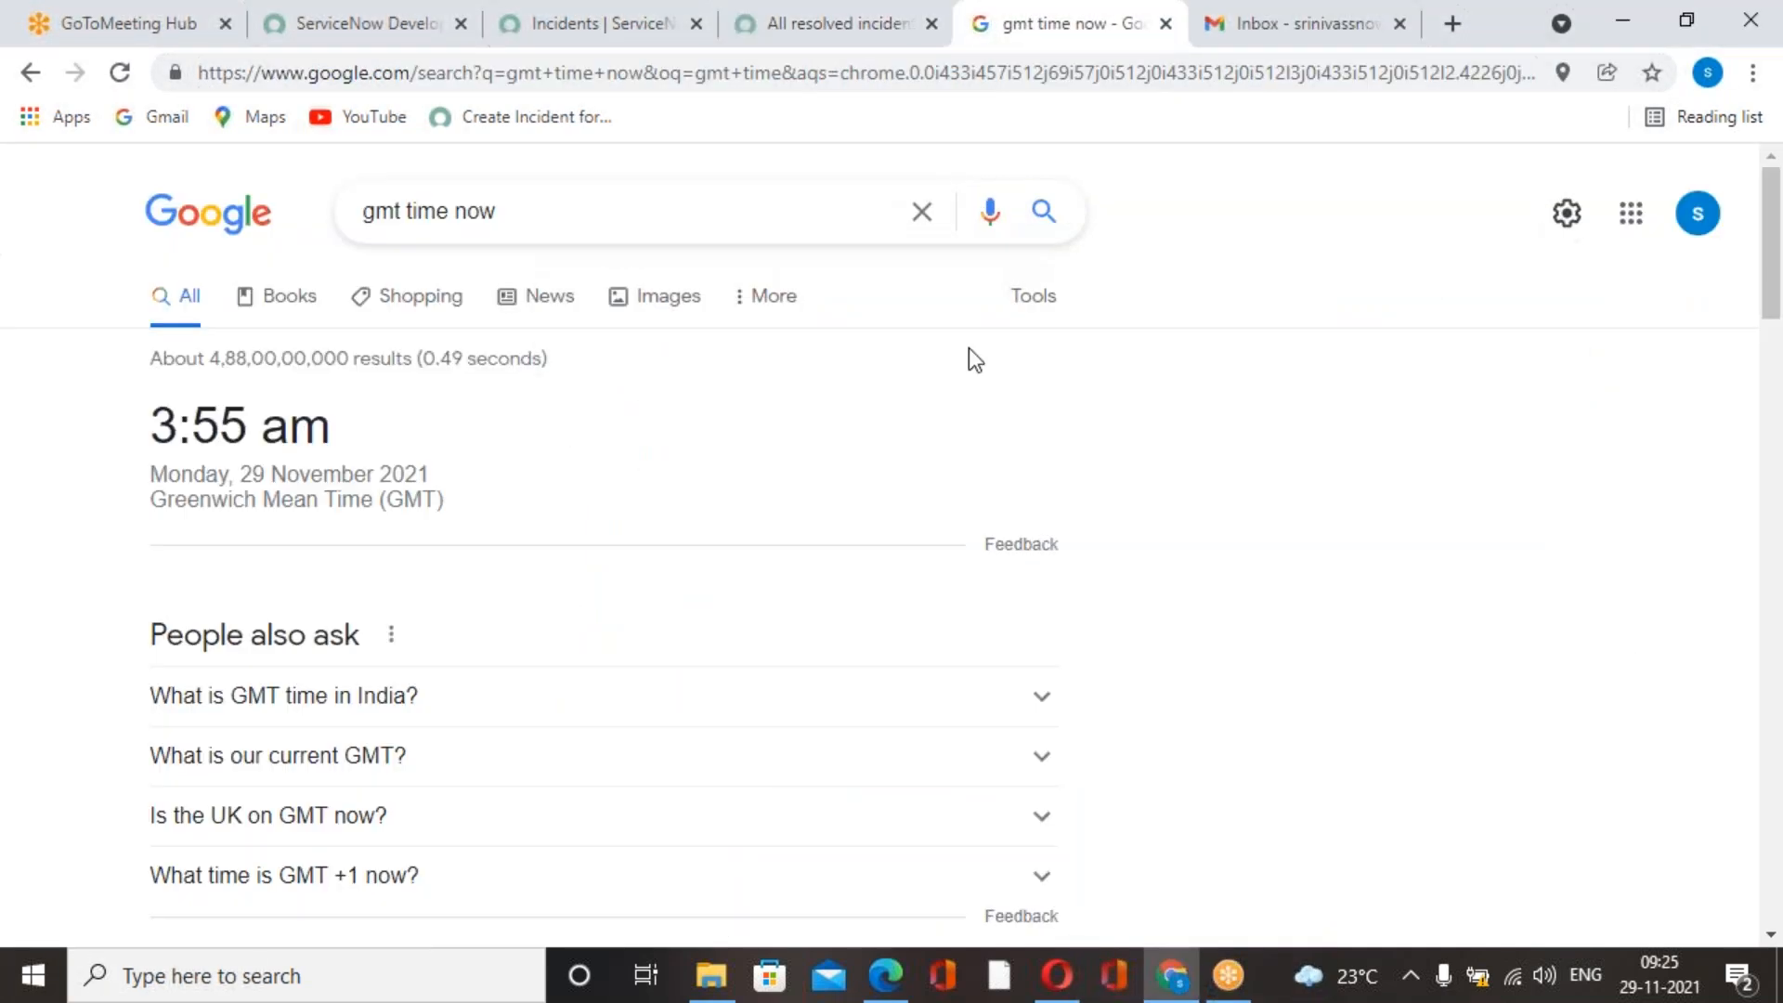
# Return to the incidents browser tab, open the list of all incidents and display its filter conditions.
pyautogui.click(843, 43)
pyautogui.click(665, 41)
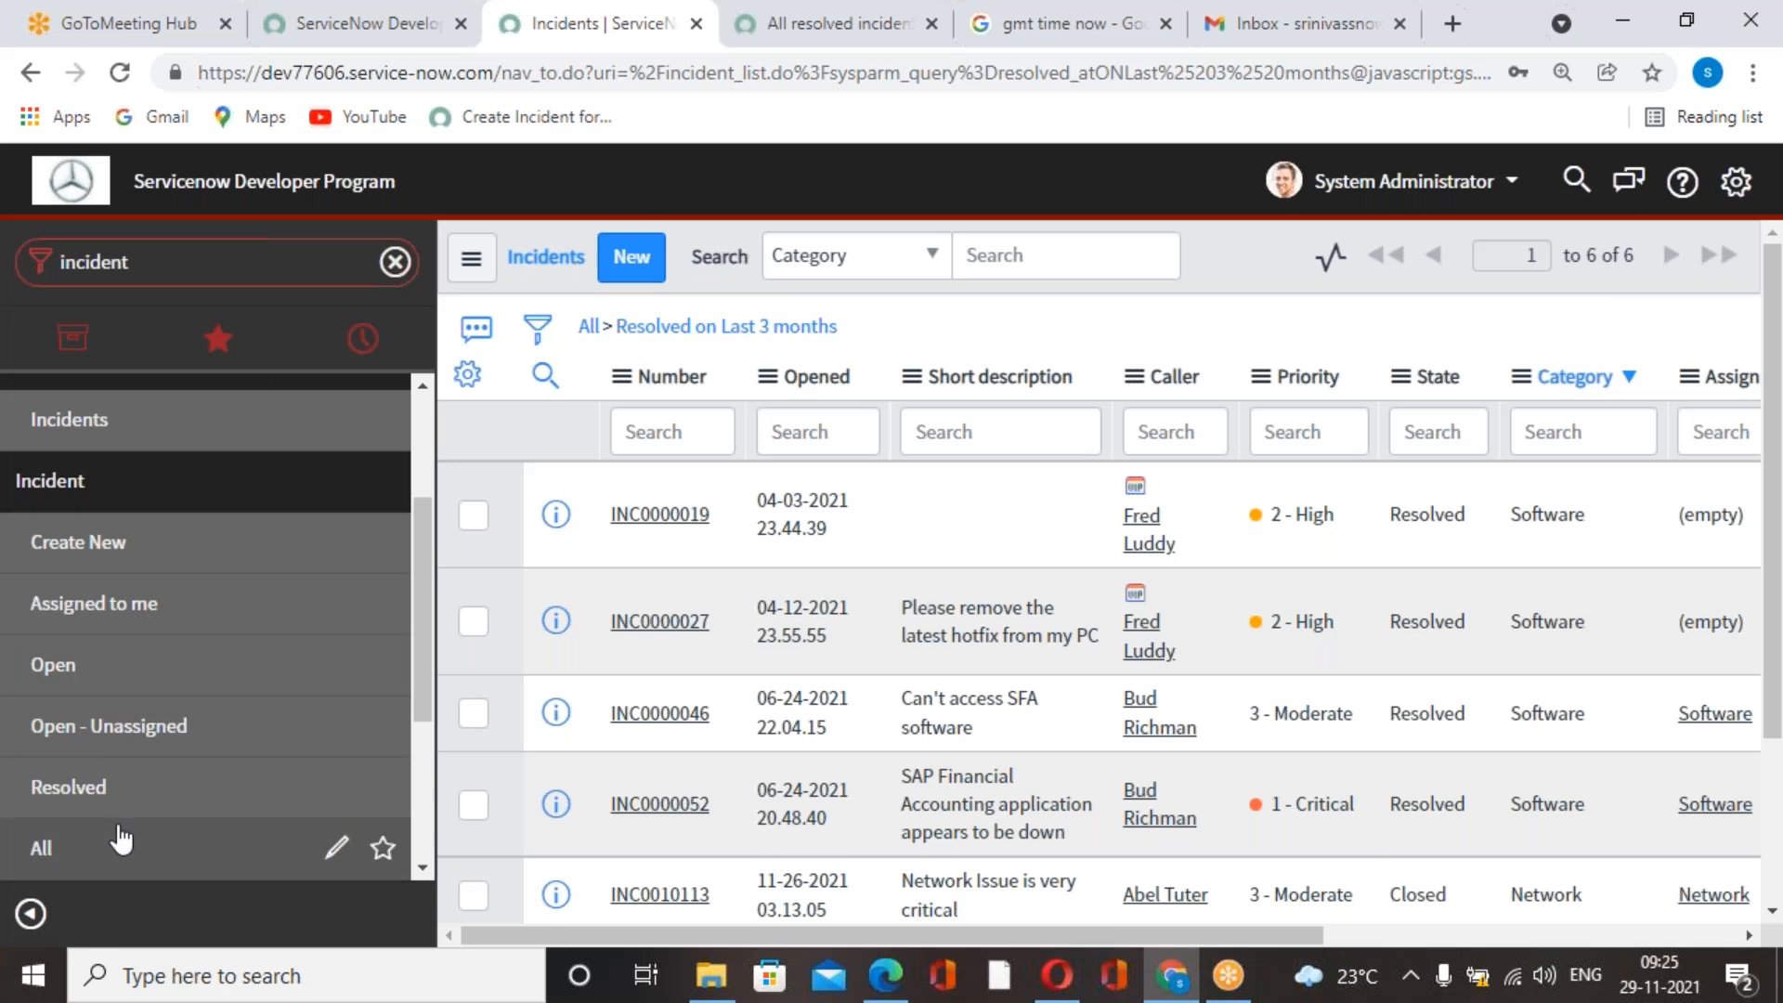
pyautogui.click(111, 859)
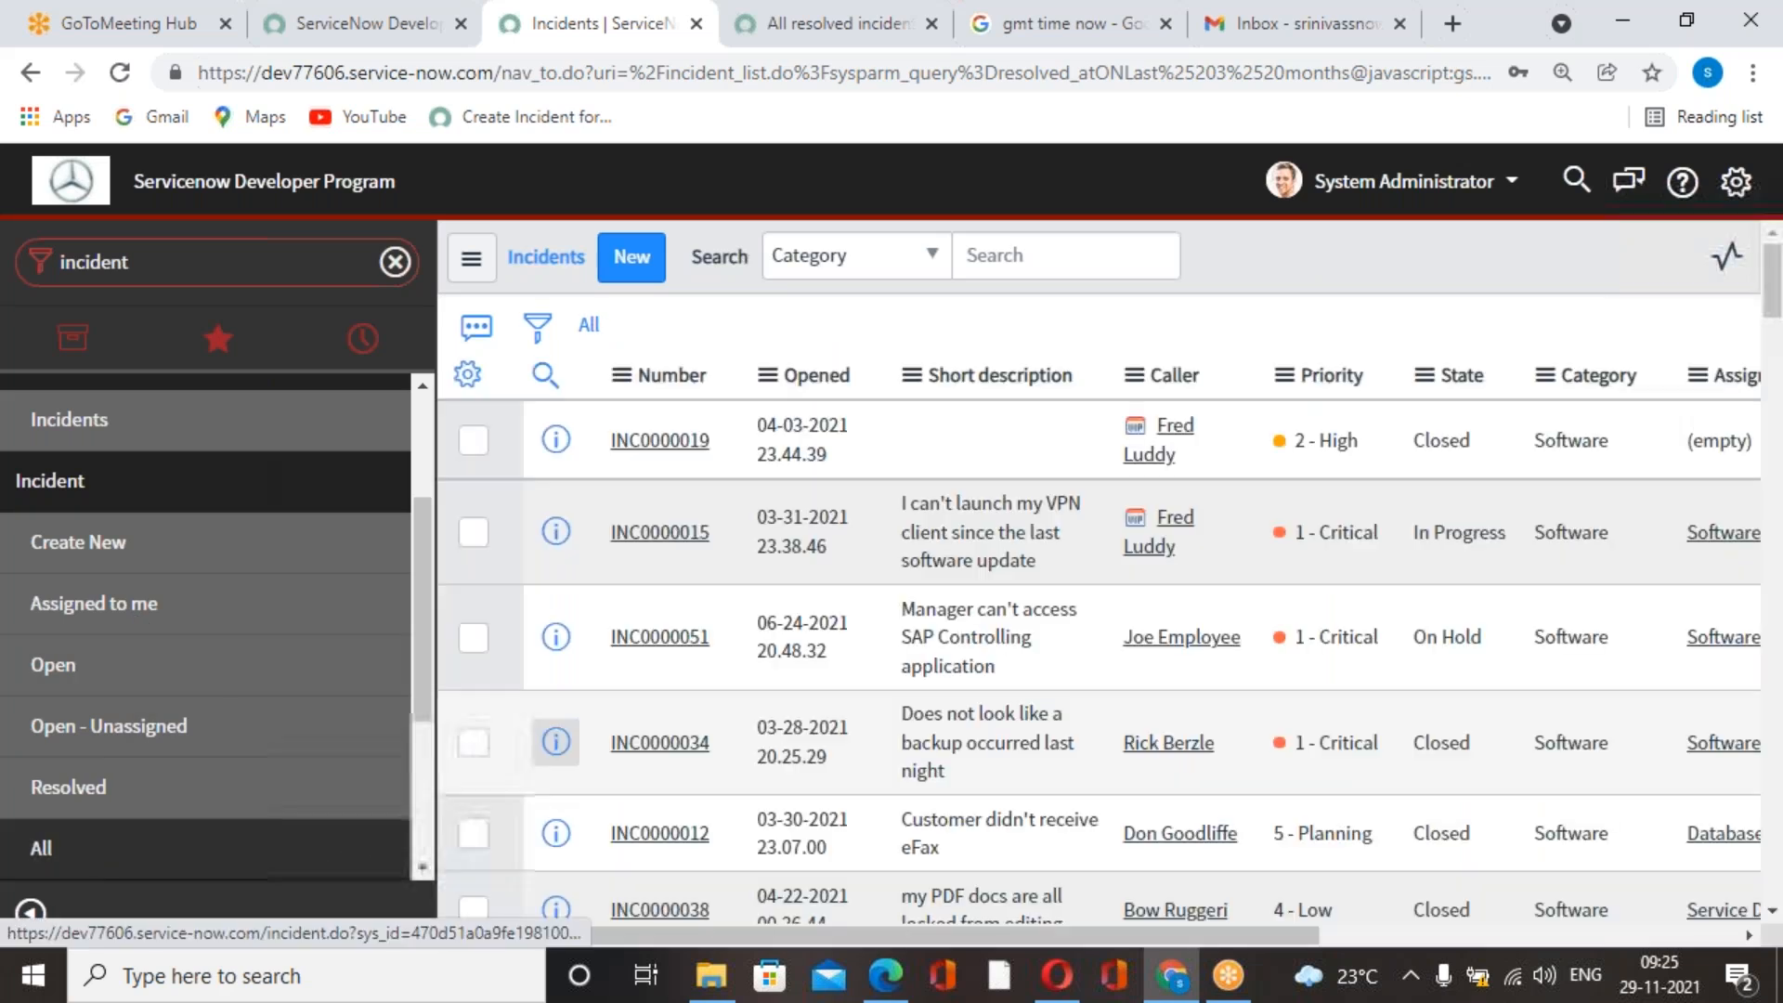
pyautogui.click(537, 325)
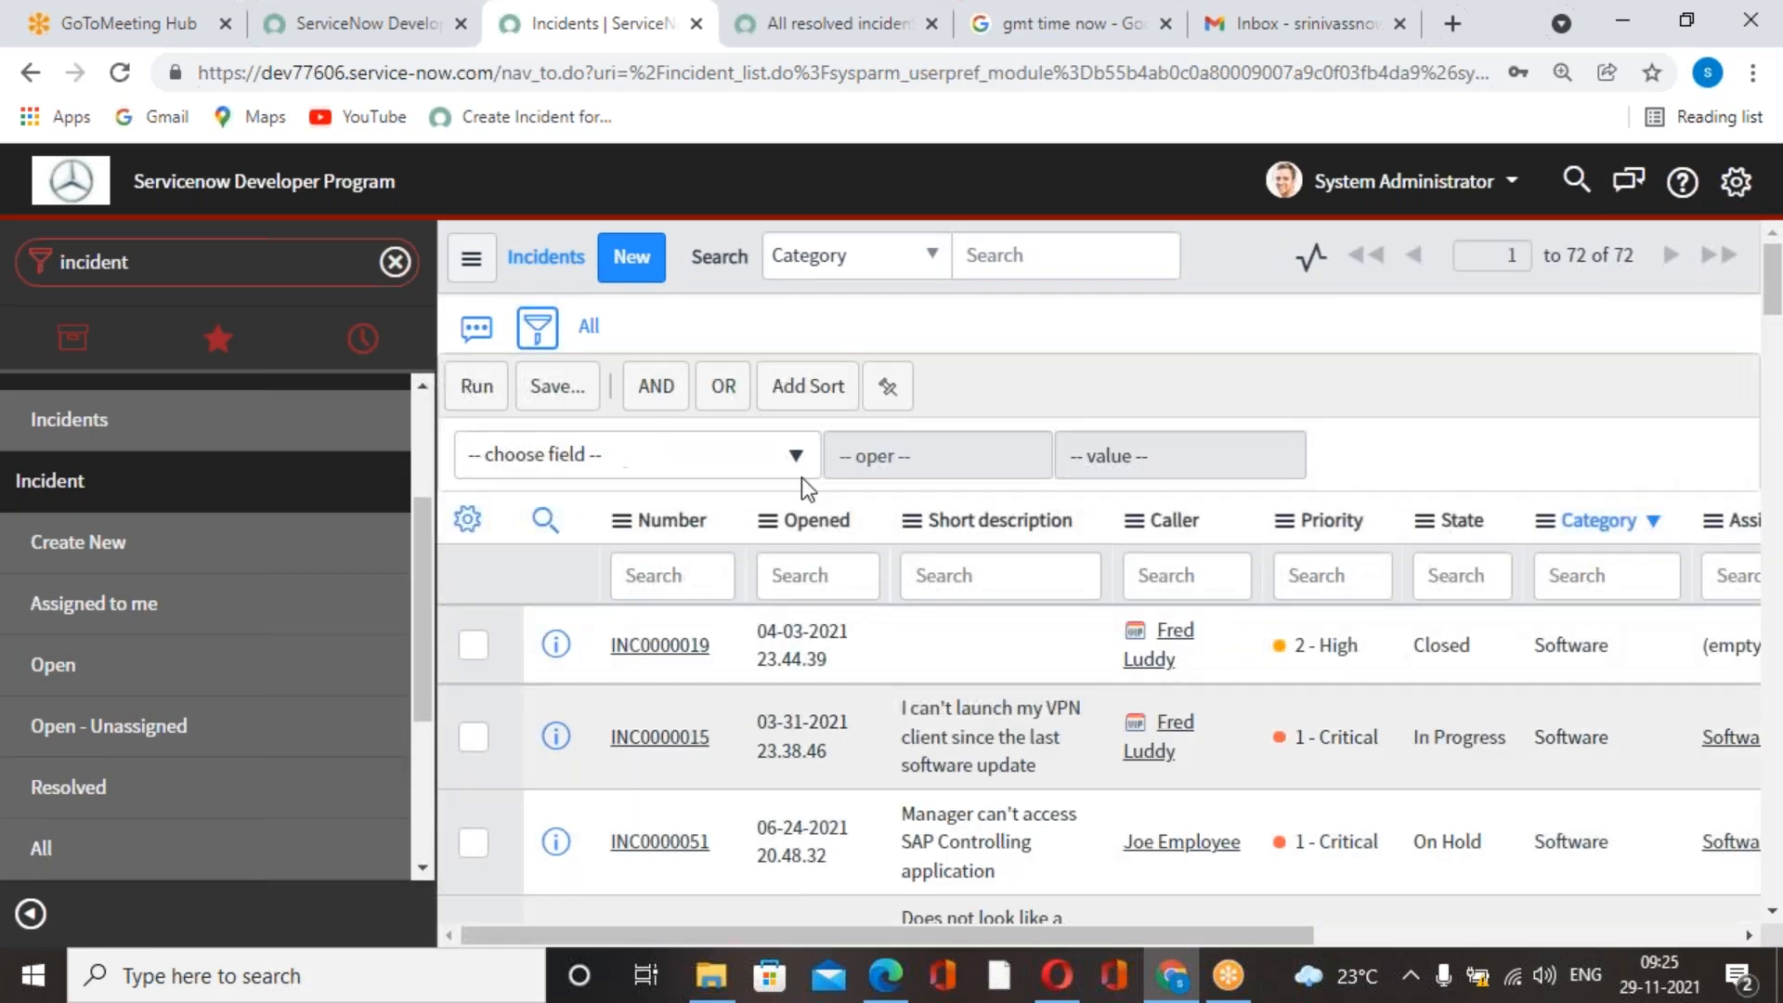
pyautogui.write('state')
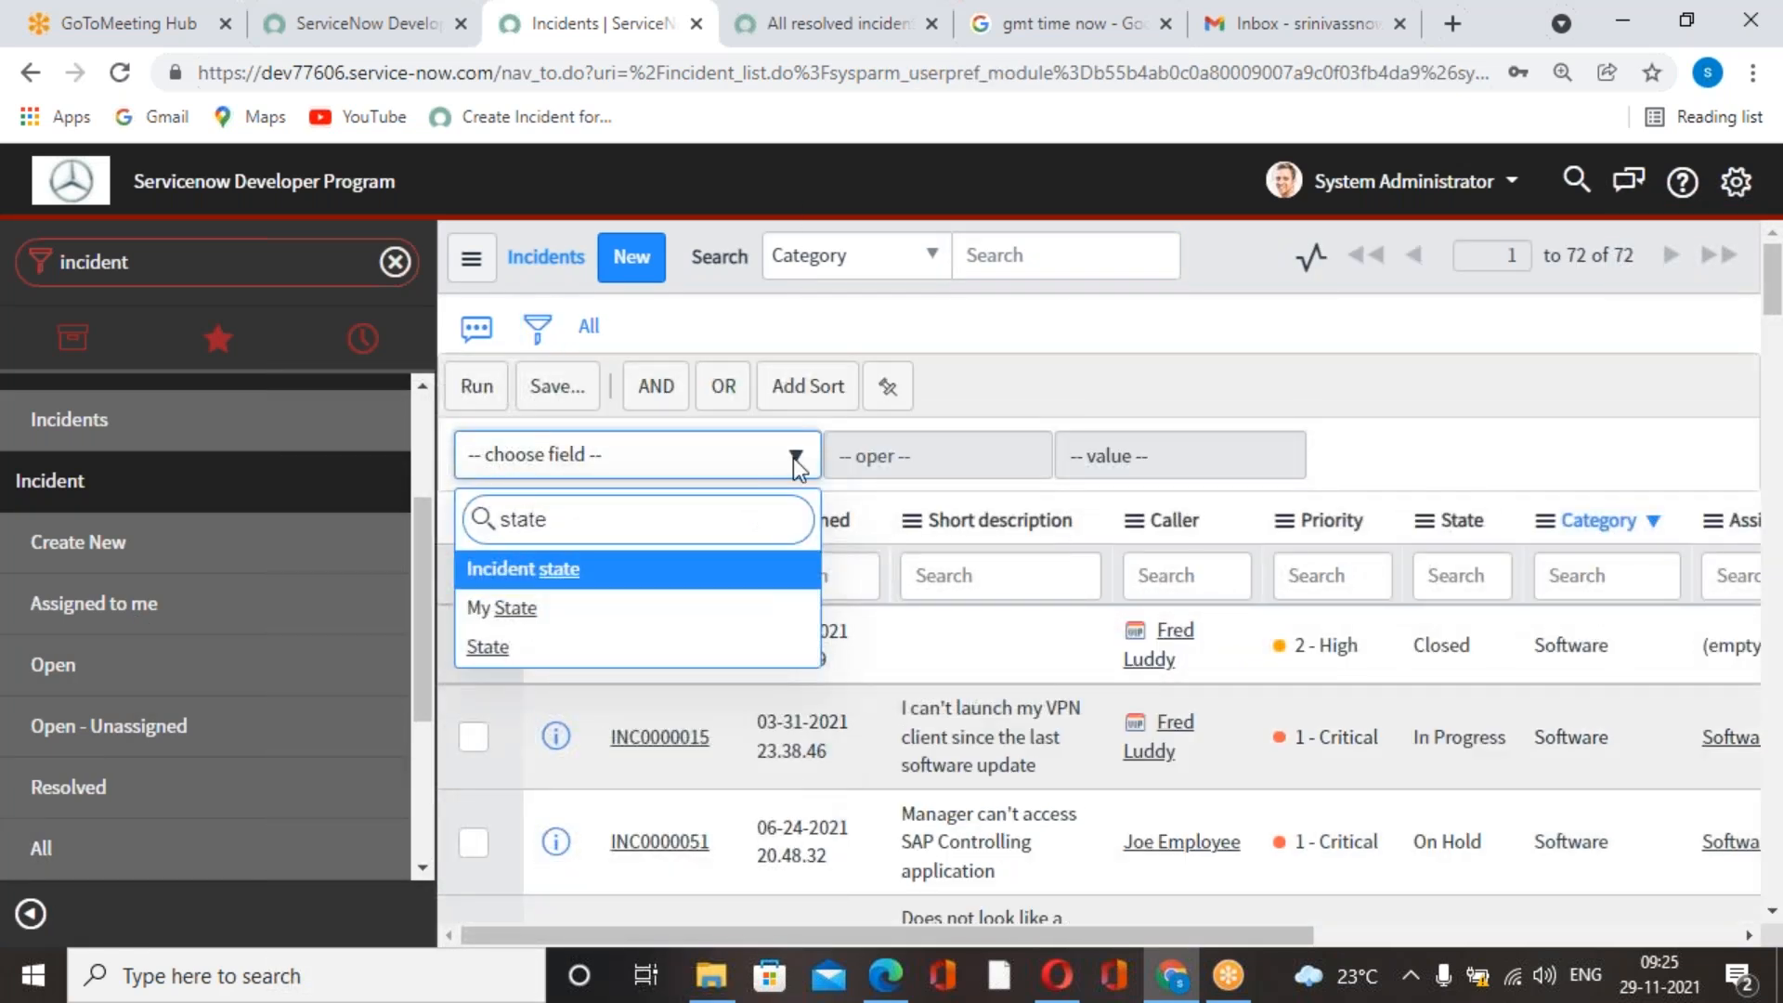
pyautogui.click(613, 656)
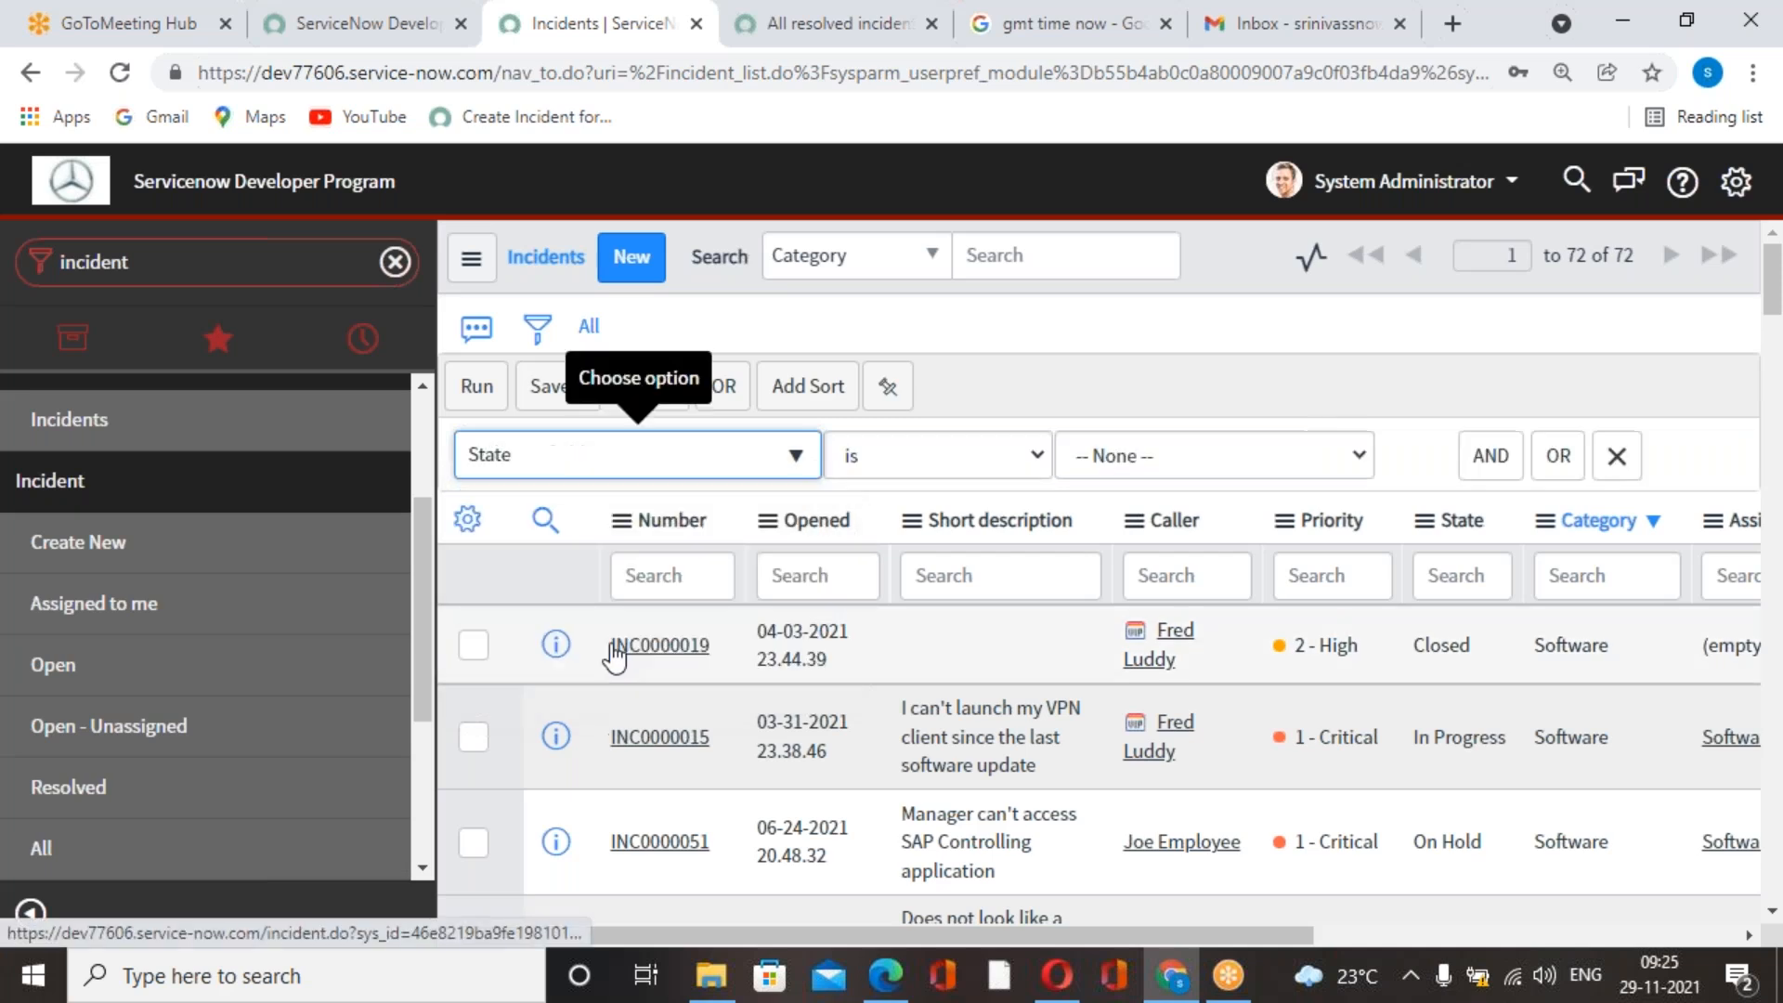
pyautogui.click(1617, 457)
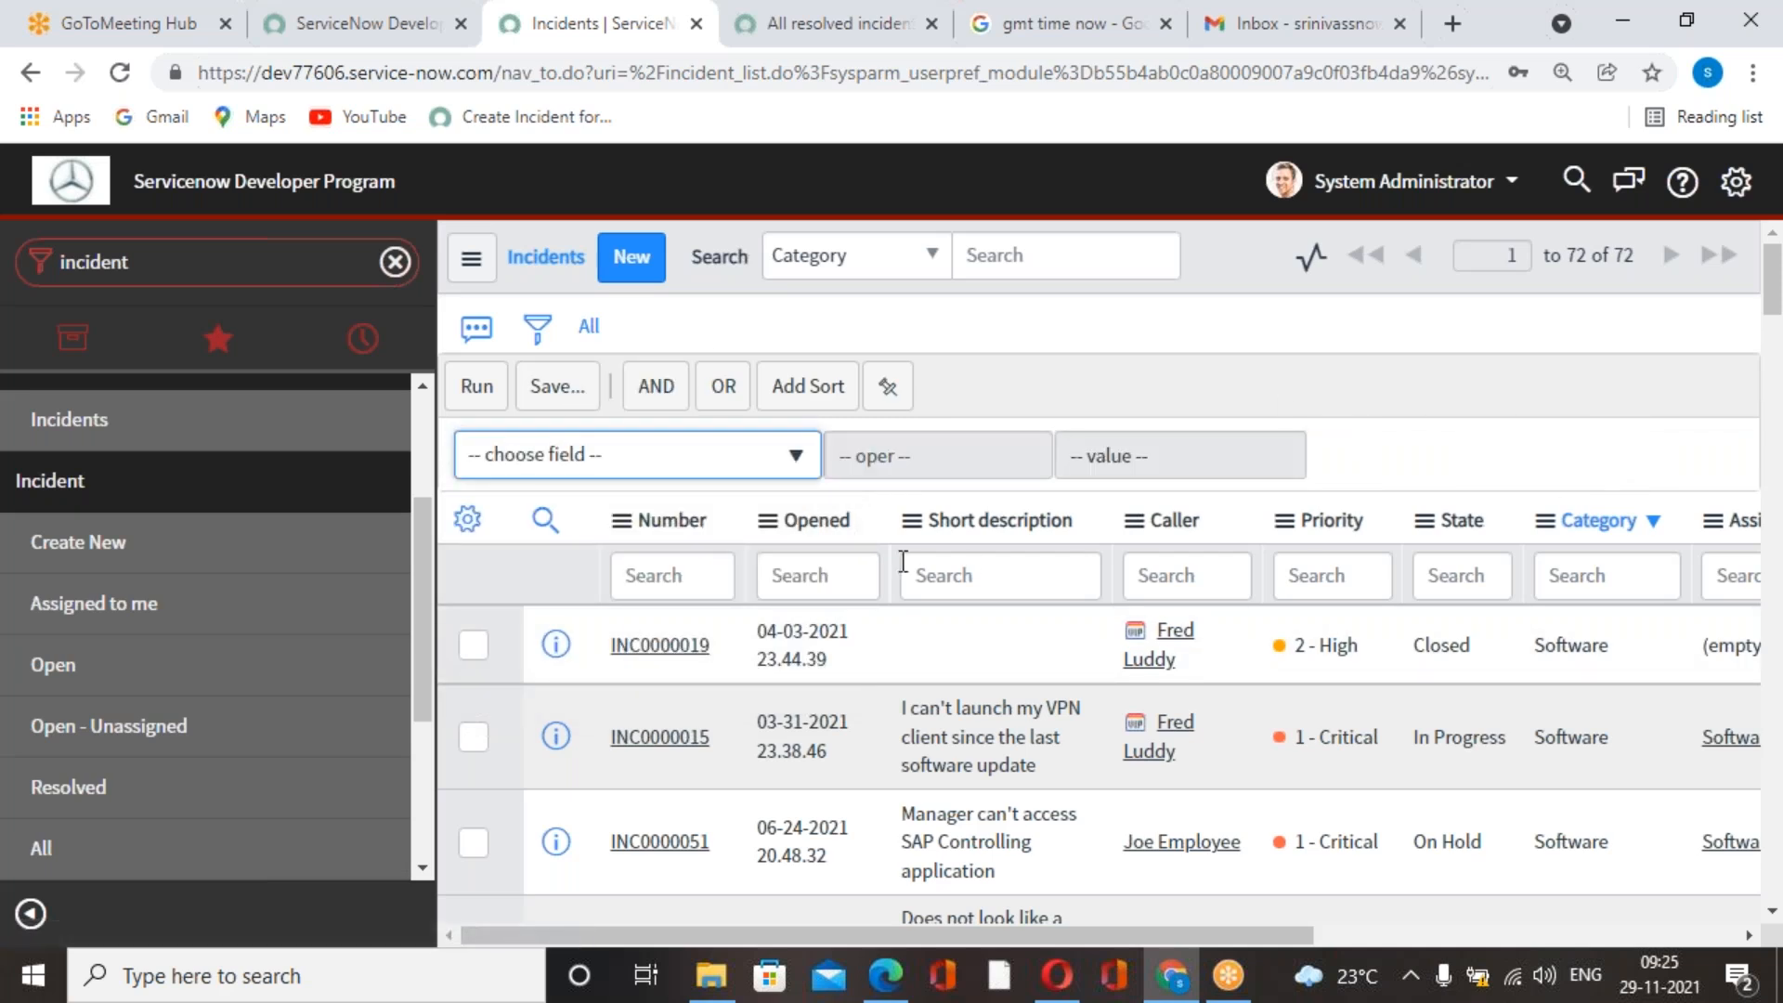
# Filter the incident list to records with Resolved on Last 3 months and run the filter.
pyautogui.click(768, 455)
pyautogui.write('resolved')
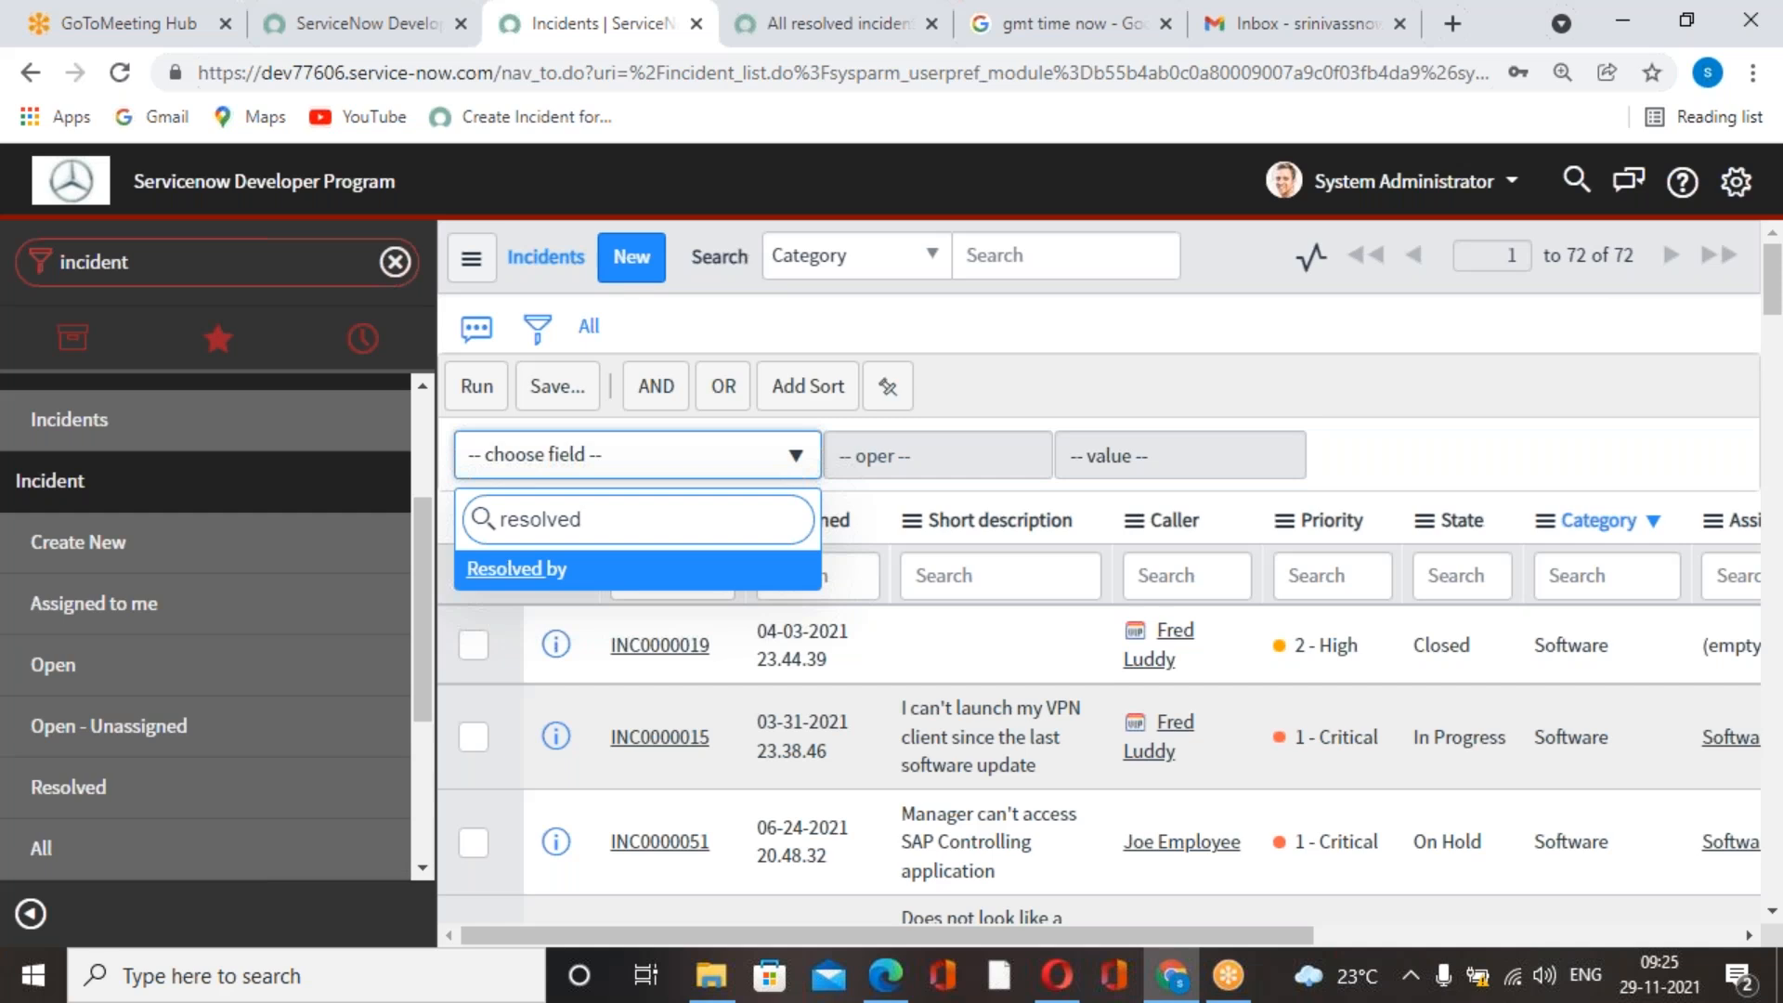
pyautogui.press('BackSpace')
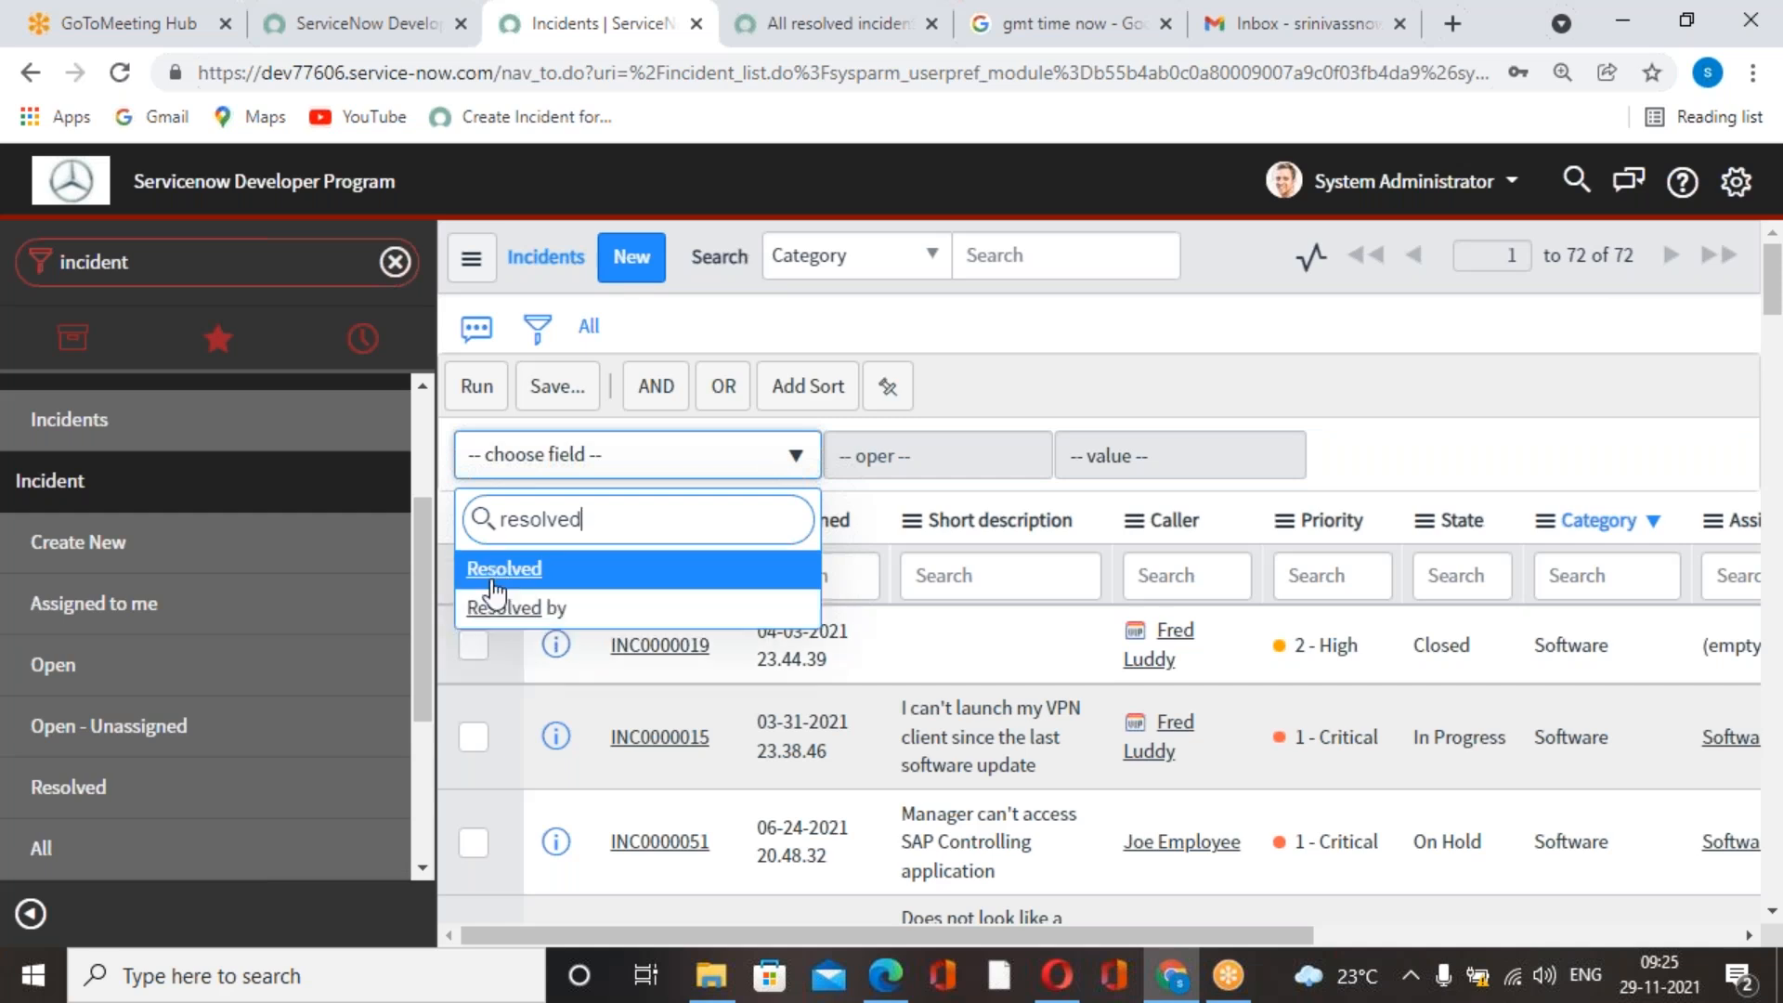
pyautogui.press('Return')
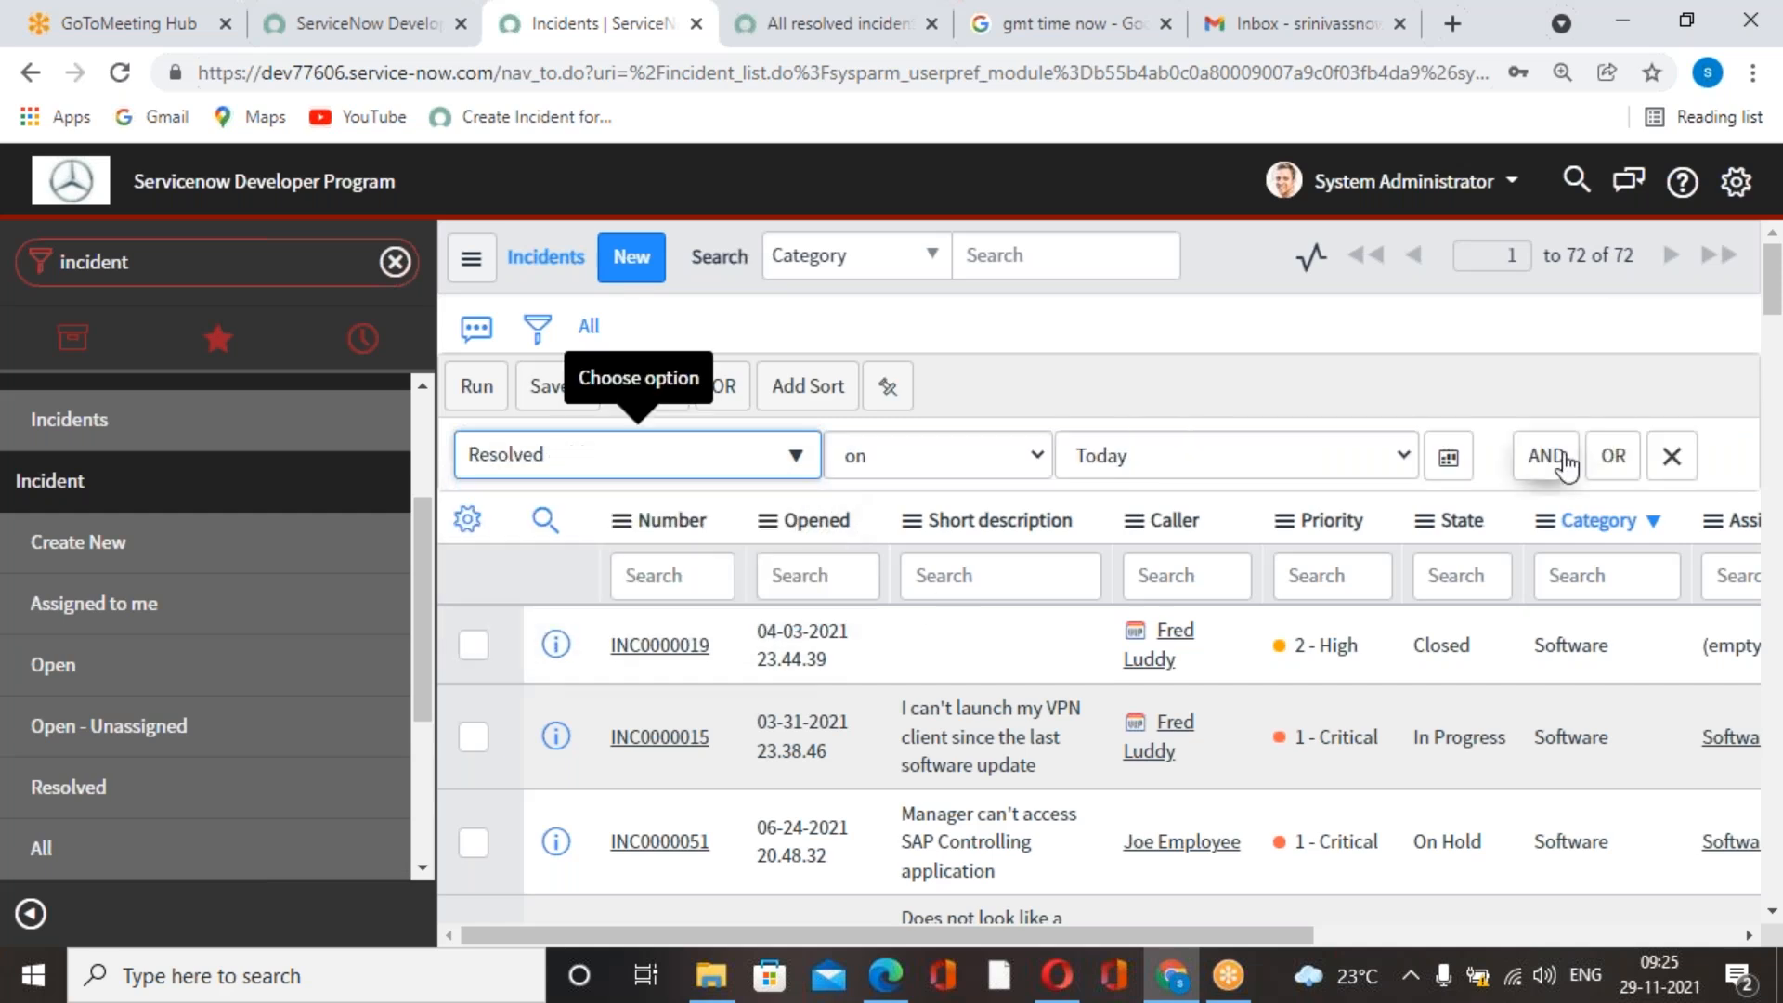
pyautogui.click(1384, 457)
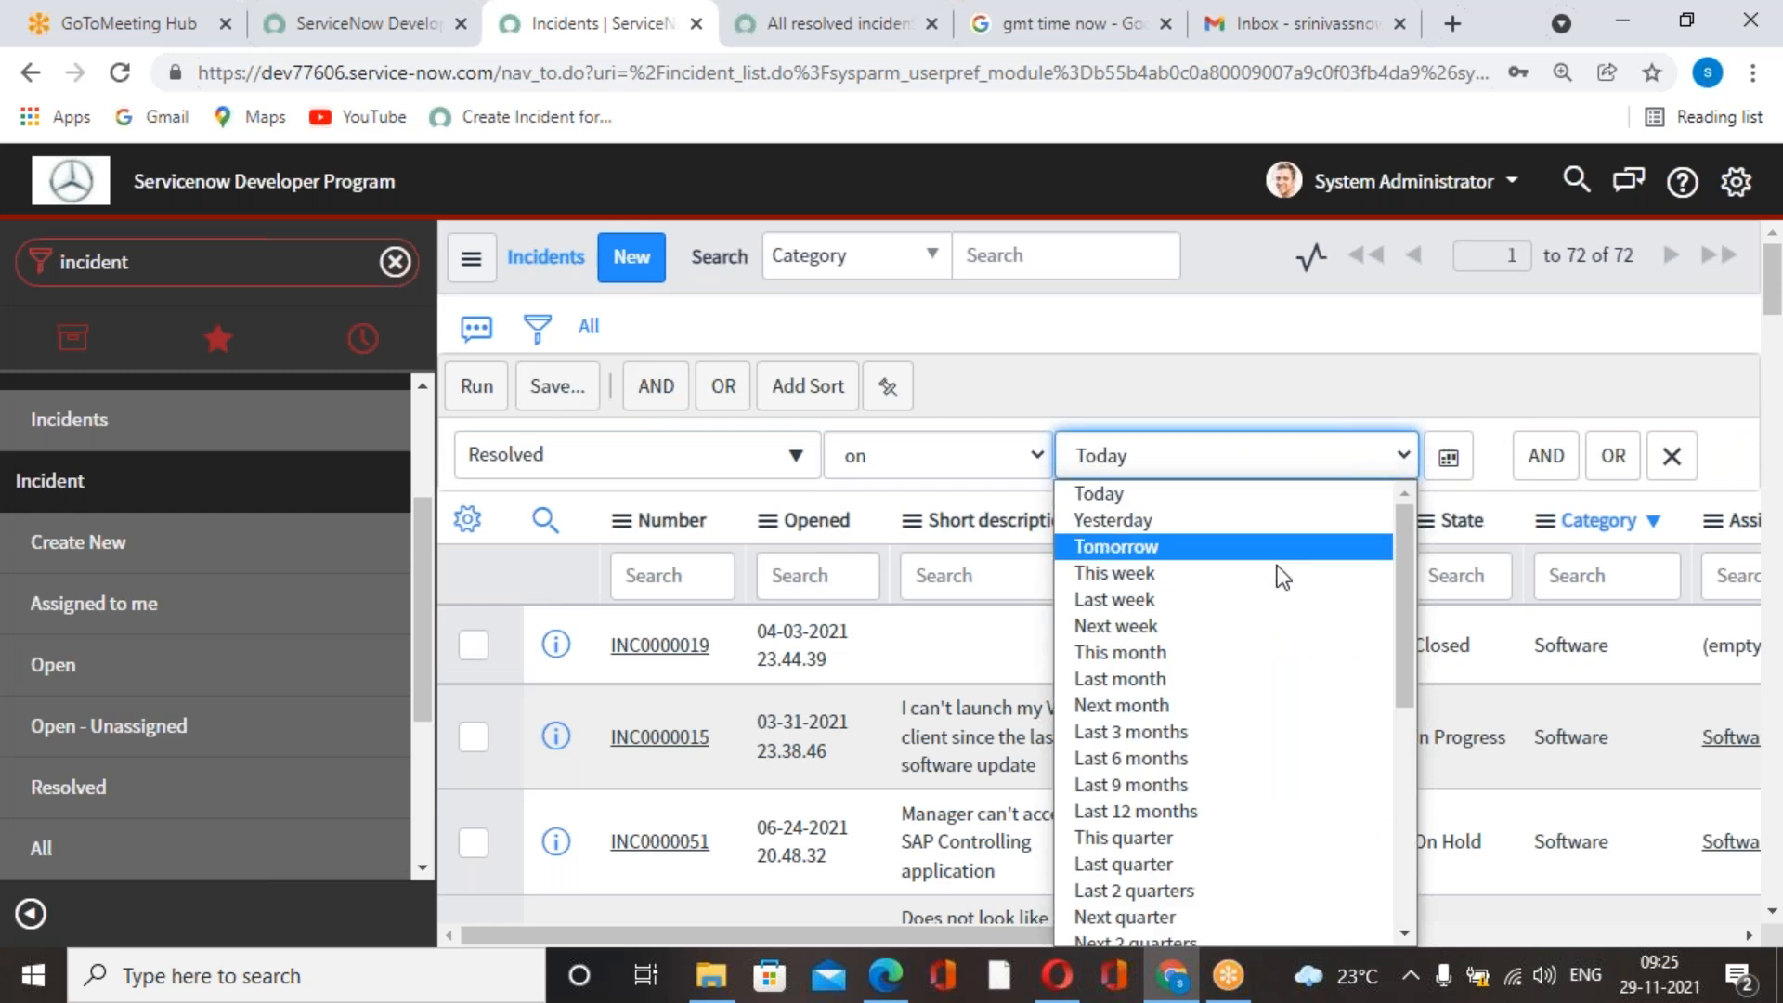
pyautogui.click(1211, 730)
pyautogui.click(477, 385)
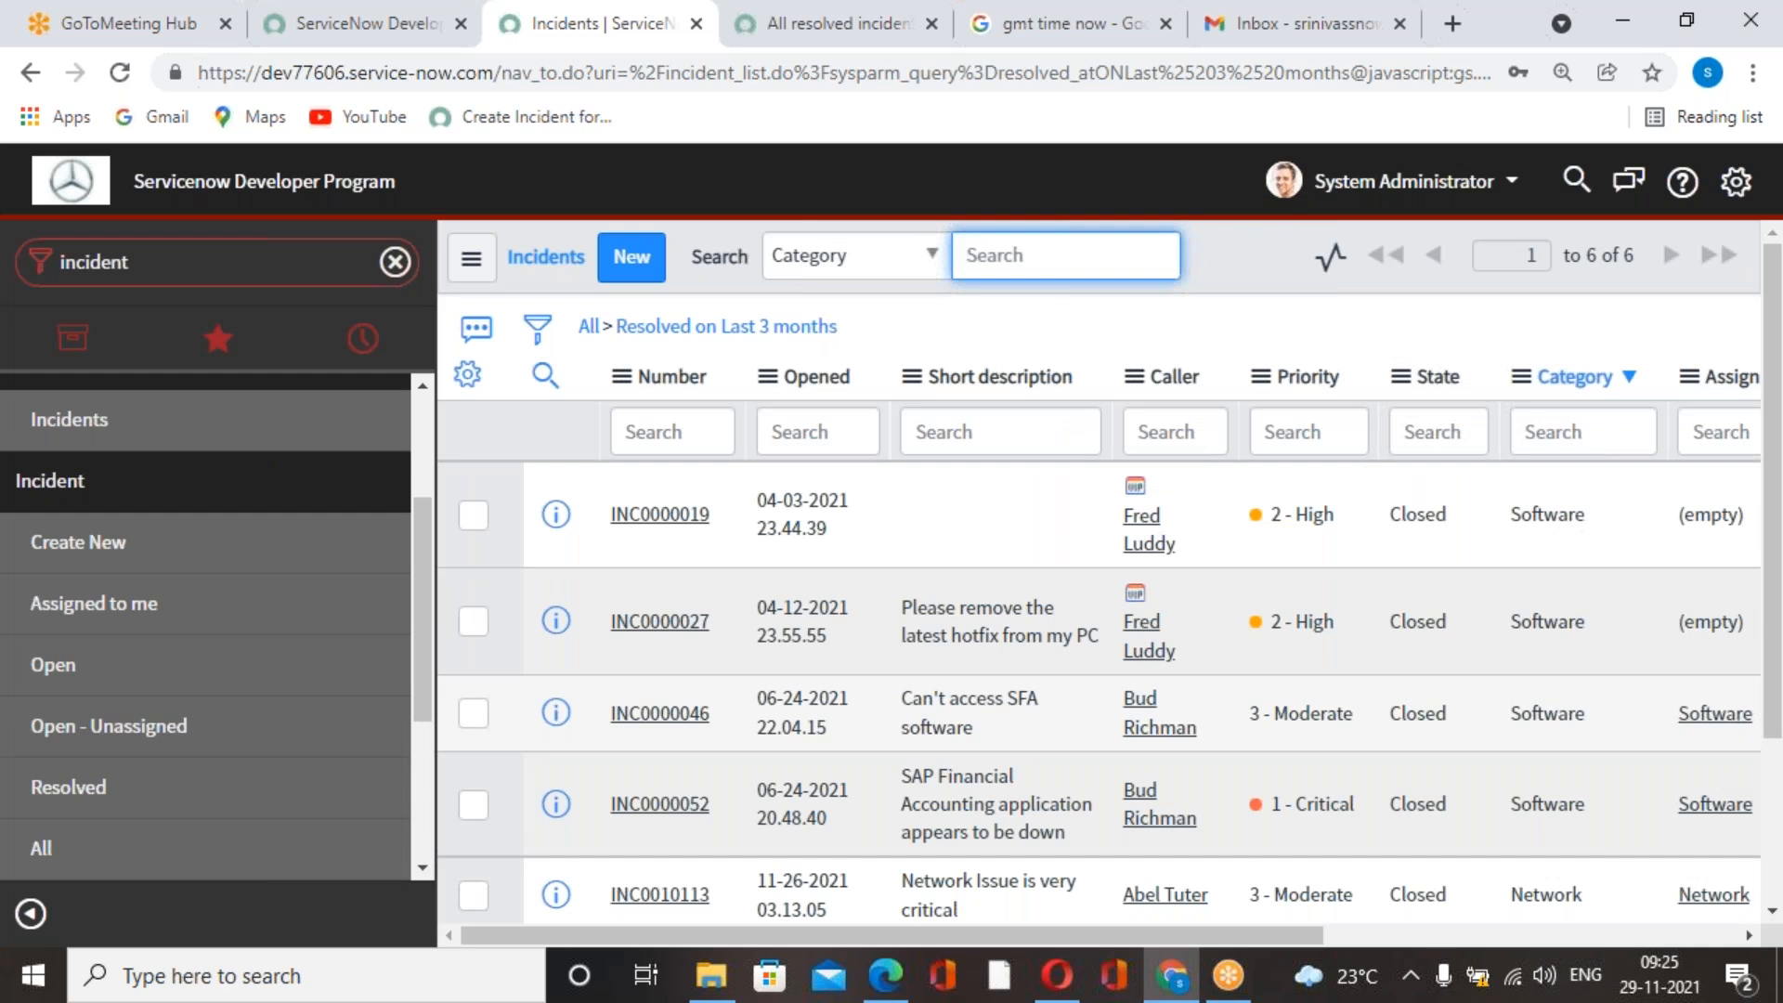
# Examine the filtered incidents and check the State of each one.
pyautogui.scroll(-1, 1110, 585)
pyautogui.scroll(-2, 1463, 695)
pyautogui.scroll(3, 1475, 765)
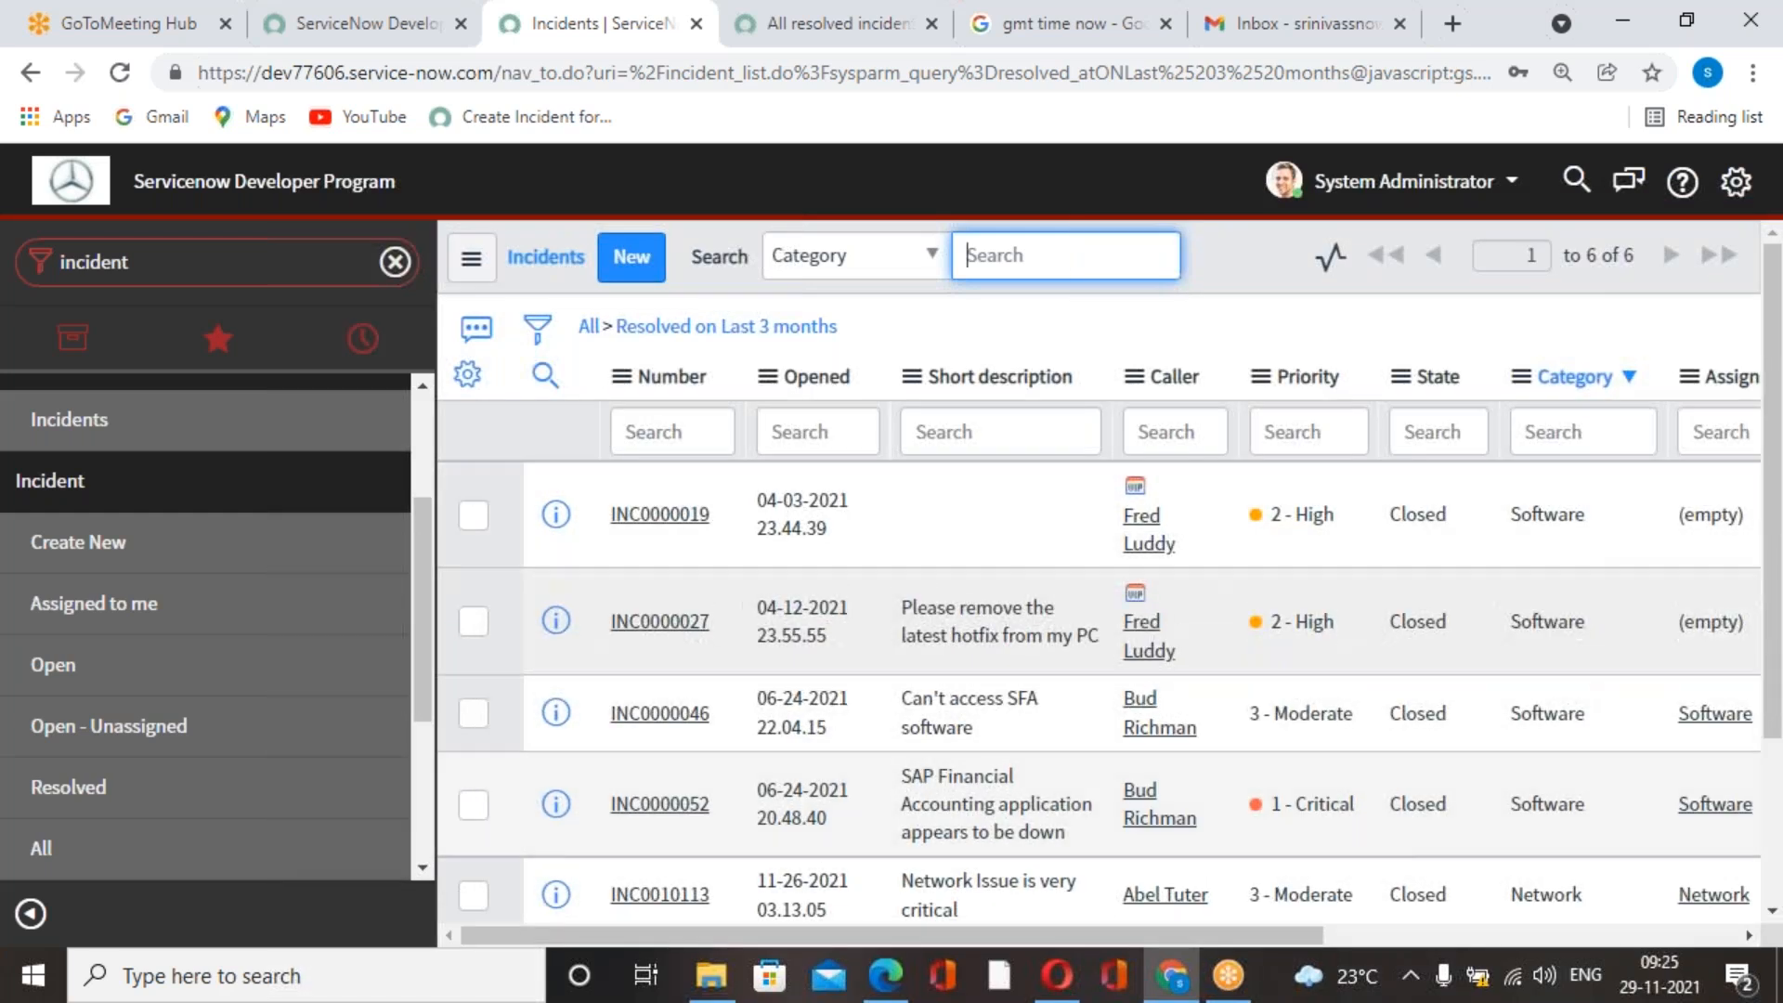
pyautogui.scroll(-1, 1412, 836)
pyautogui.scroll(1, 1408, 881)
pyautogui.scroll(-1, 1441, 799)
pyautogui.scroll(1, 1434, 693)
pyautogui.scroll(-1, 1451, 660)
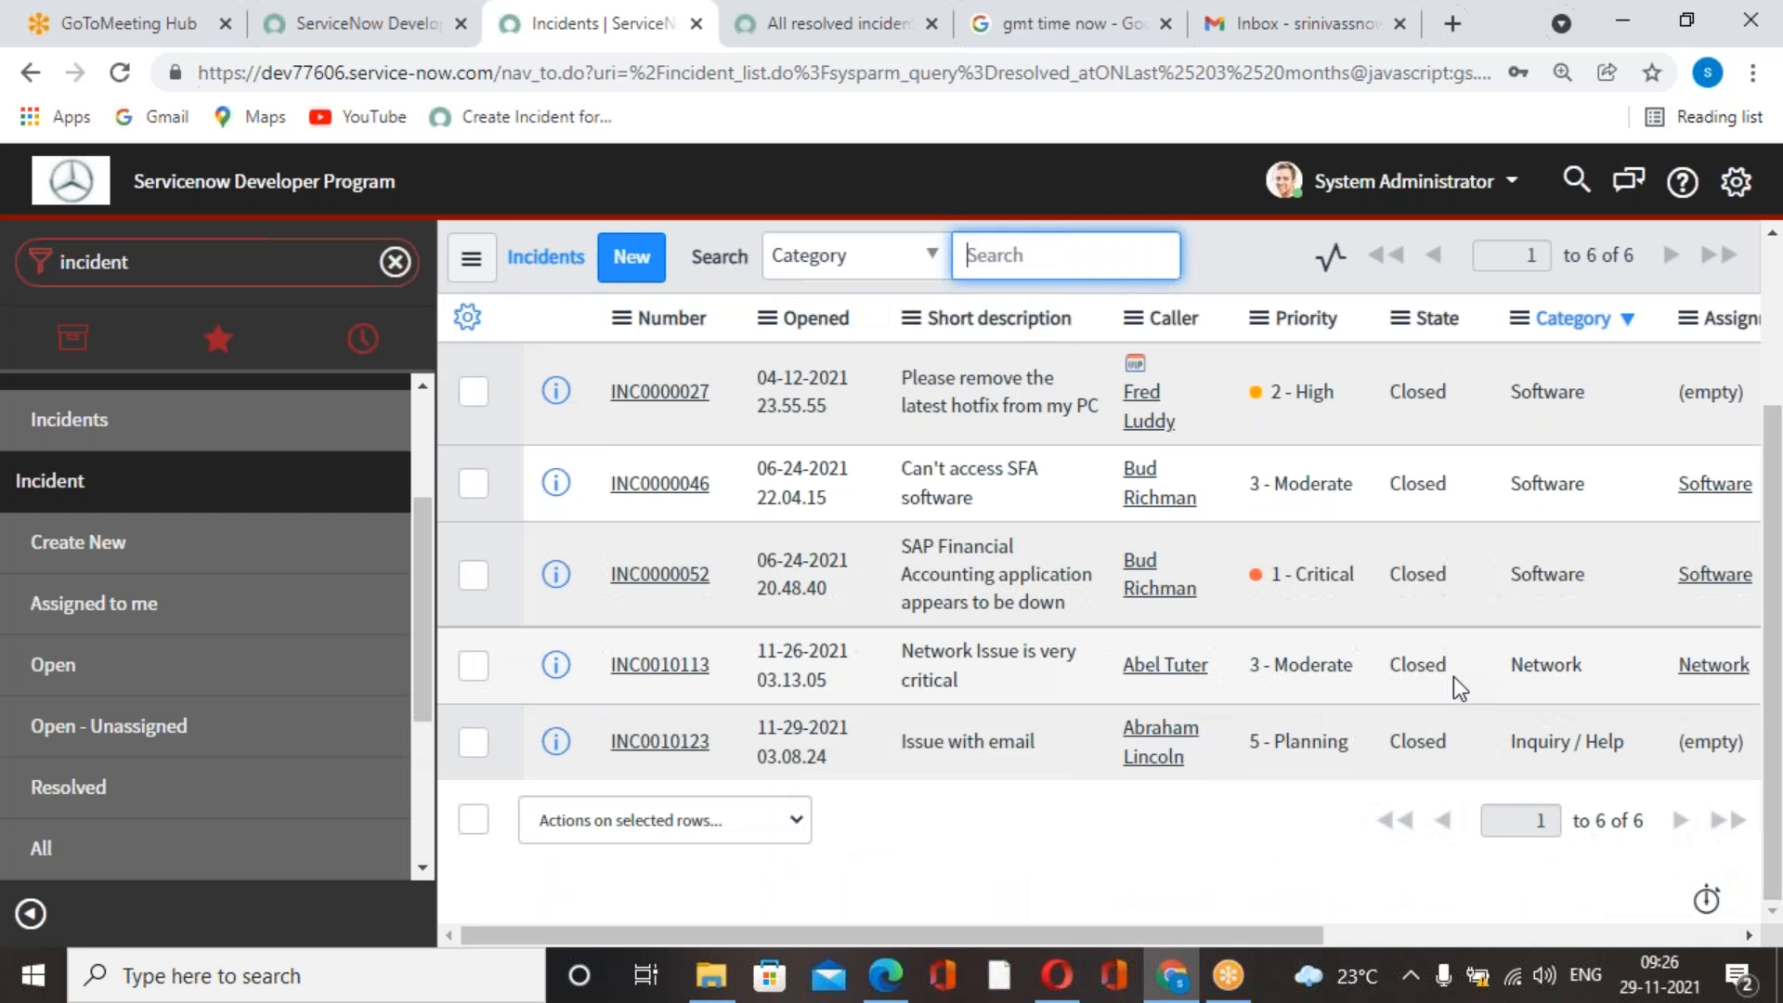
pyautogui.scroll(1, 1452, 688)
# Check the Gmail inbox, and look at the closing script in the ServiceNow development book PDF in Edge before returning to Chrome.
pyautogui.click(1300, 23)
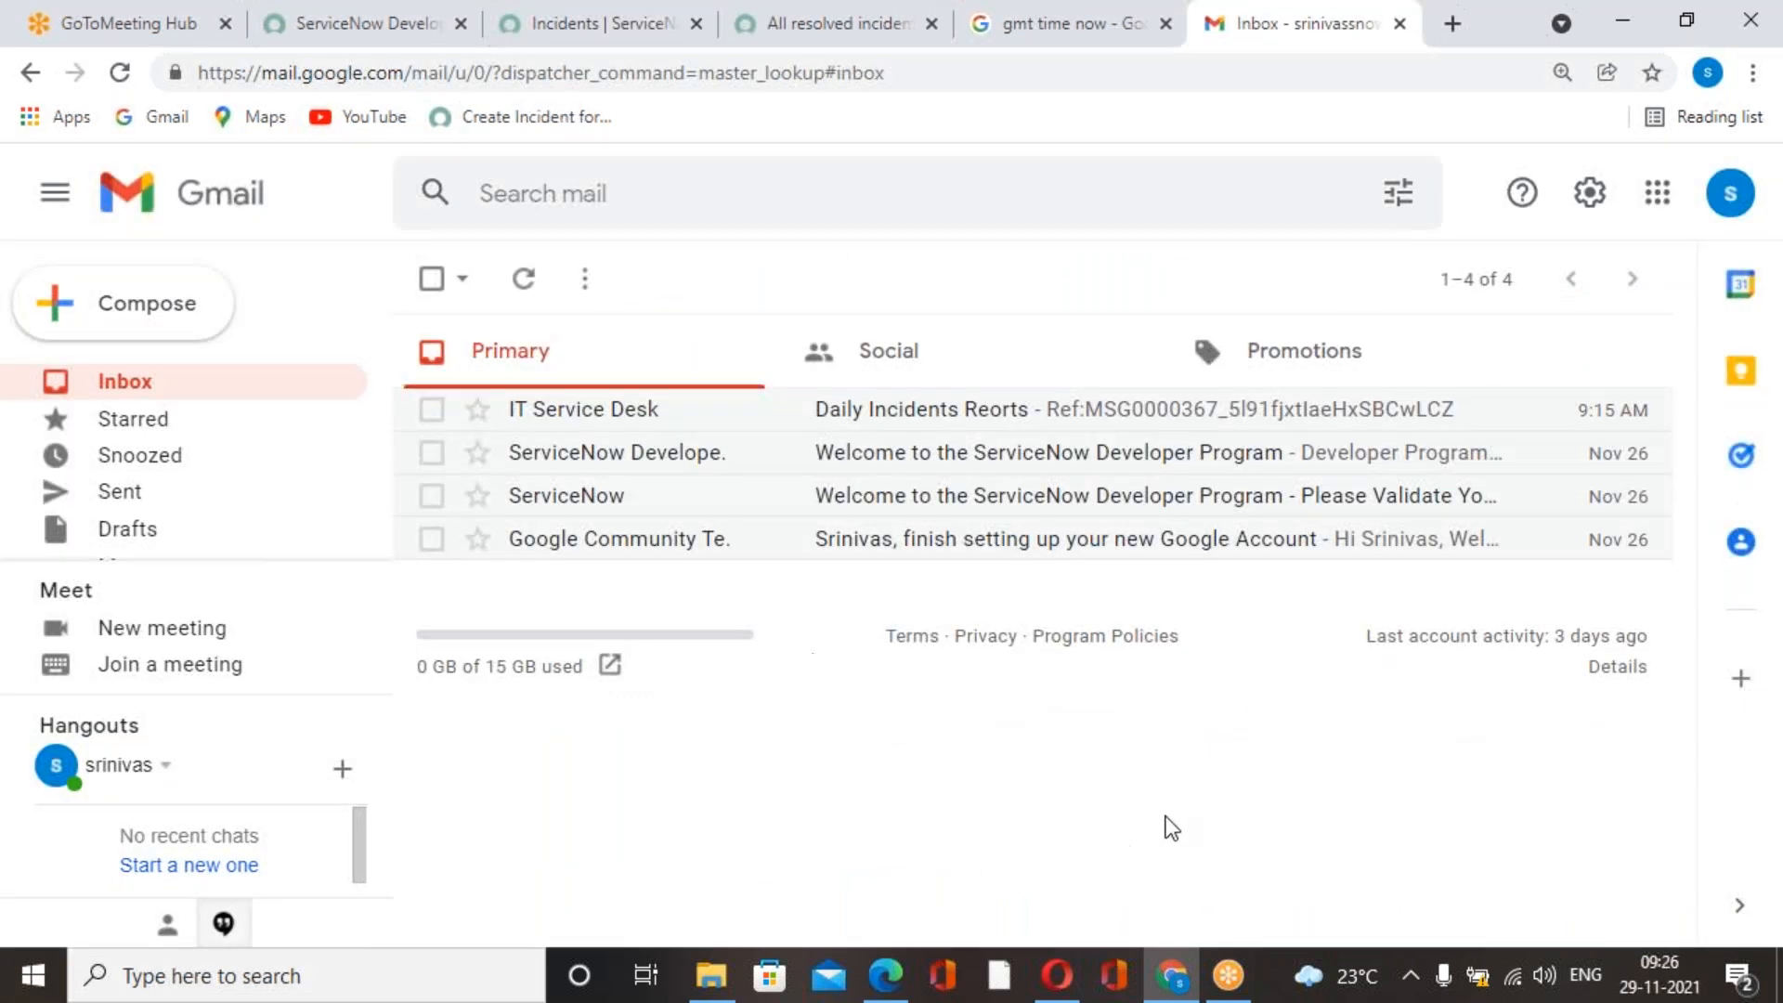
pyautogui.click(898, 973)
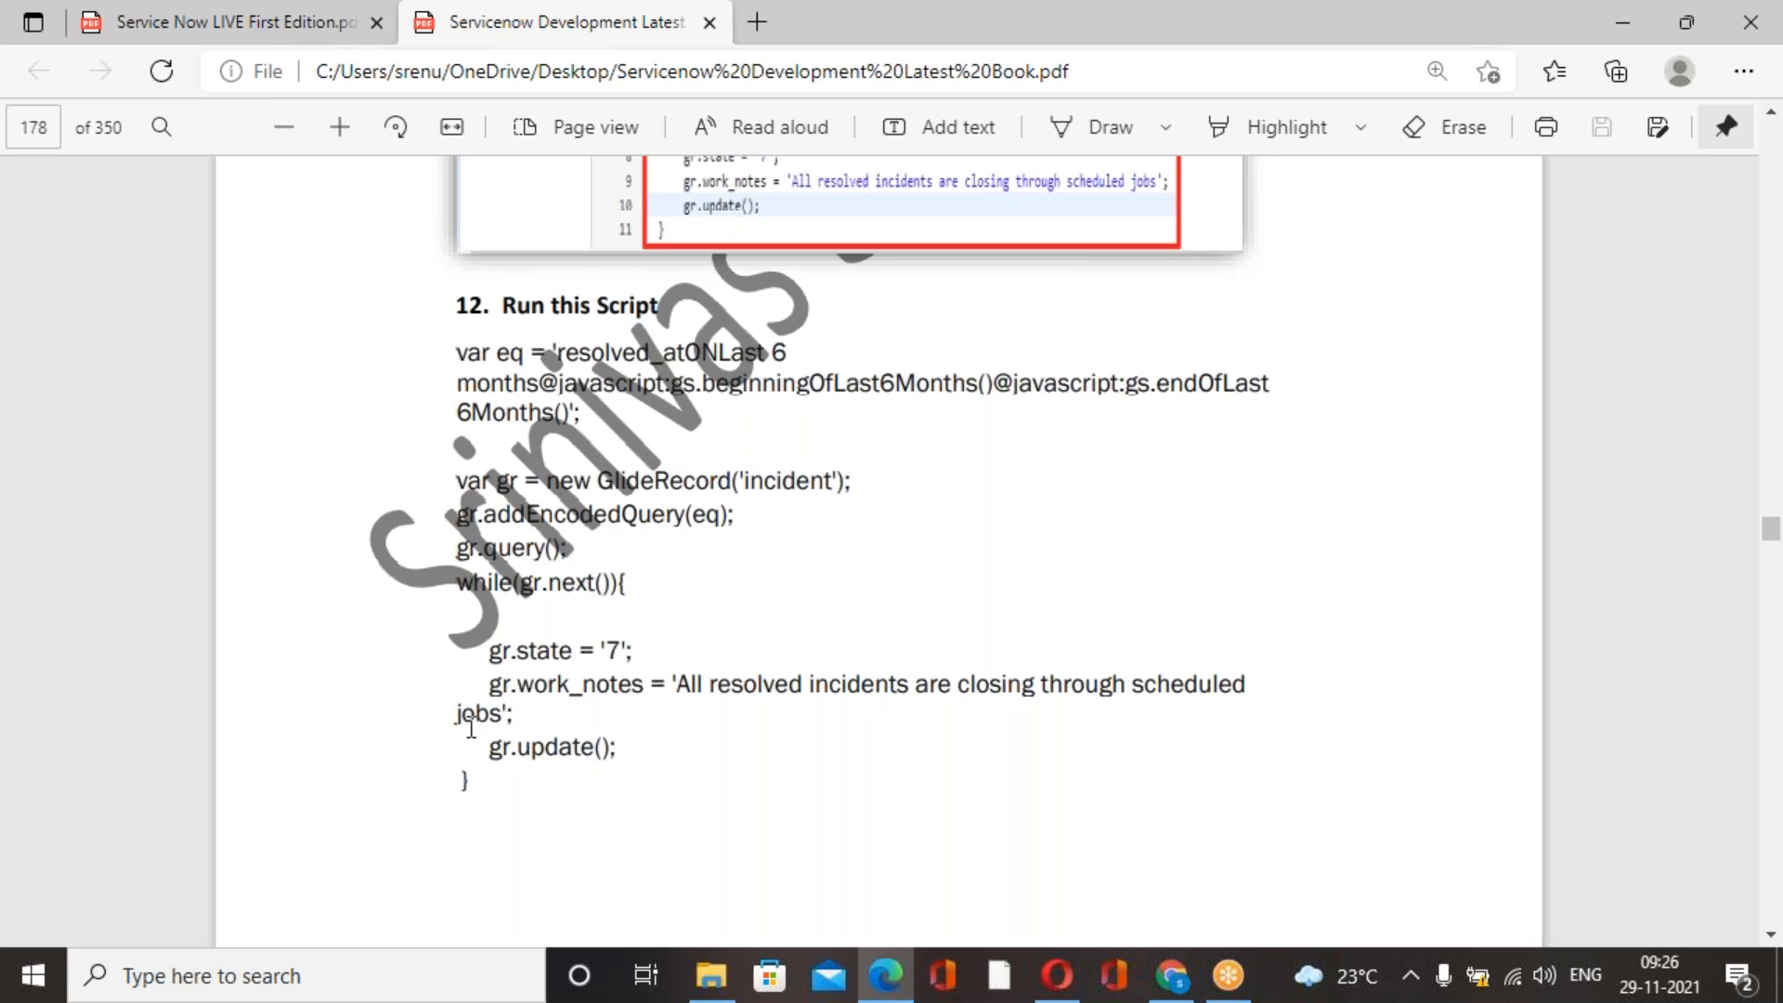
pyautogui.click(1171, 976)
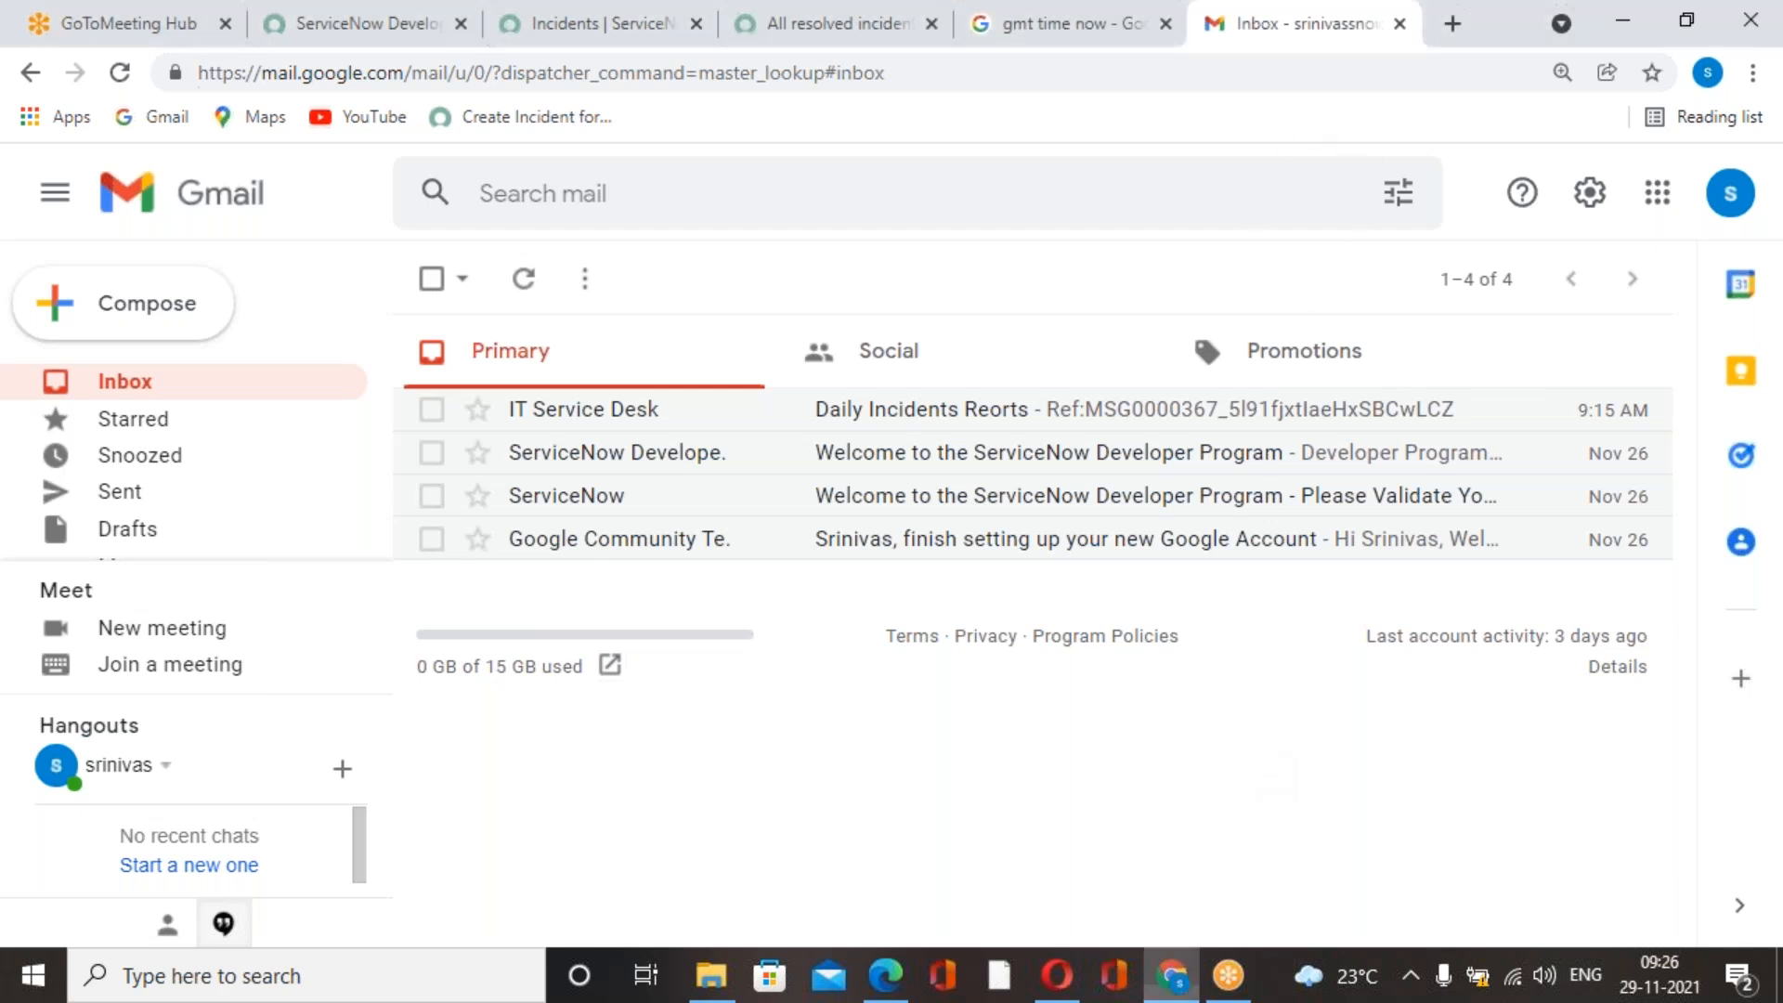
# Return to the browser tab with the weekly scheduled job and review its name, schedule and script.
pyautogui.click(882, 38)
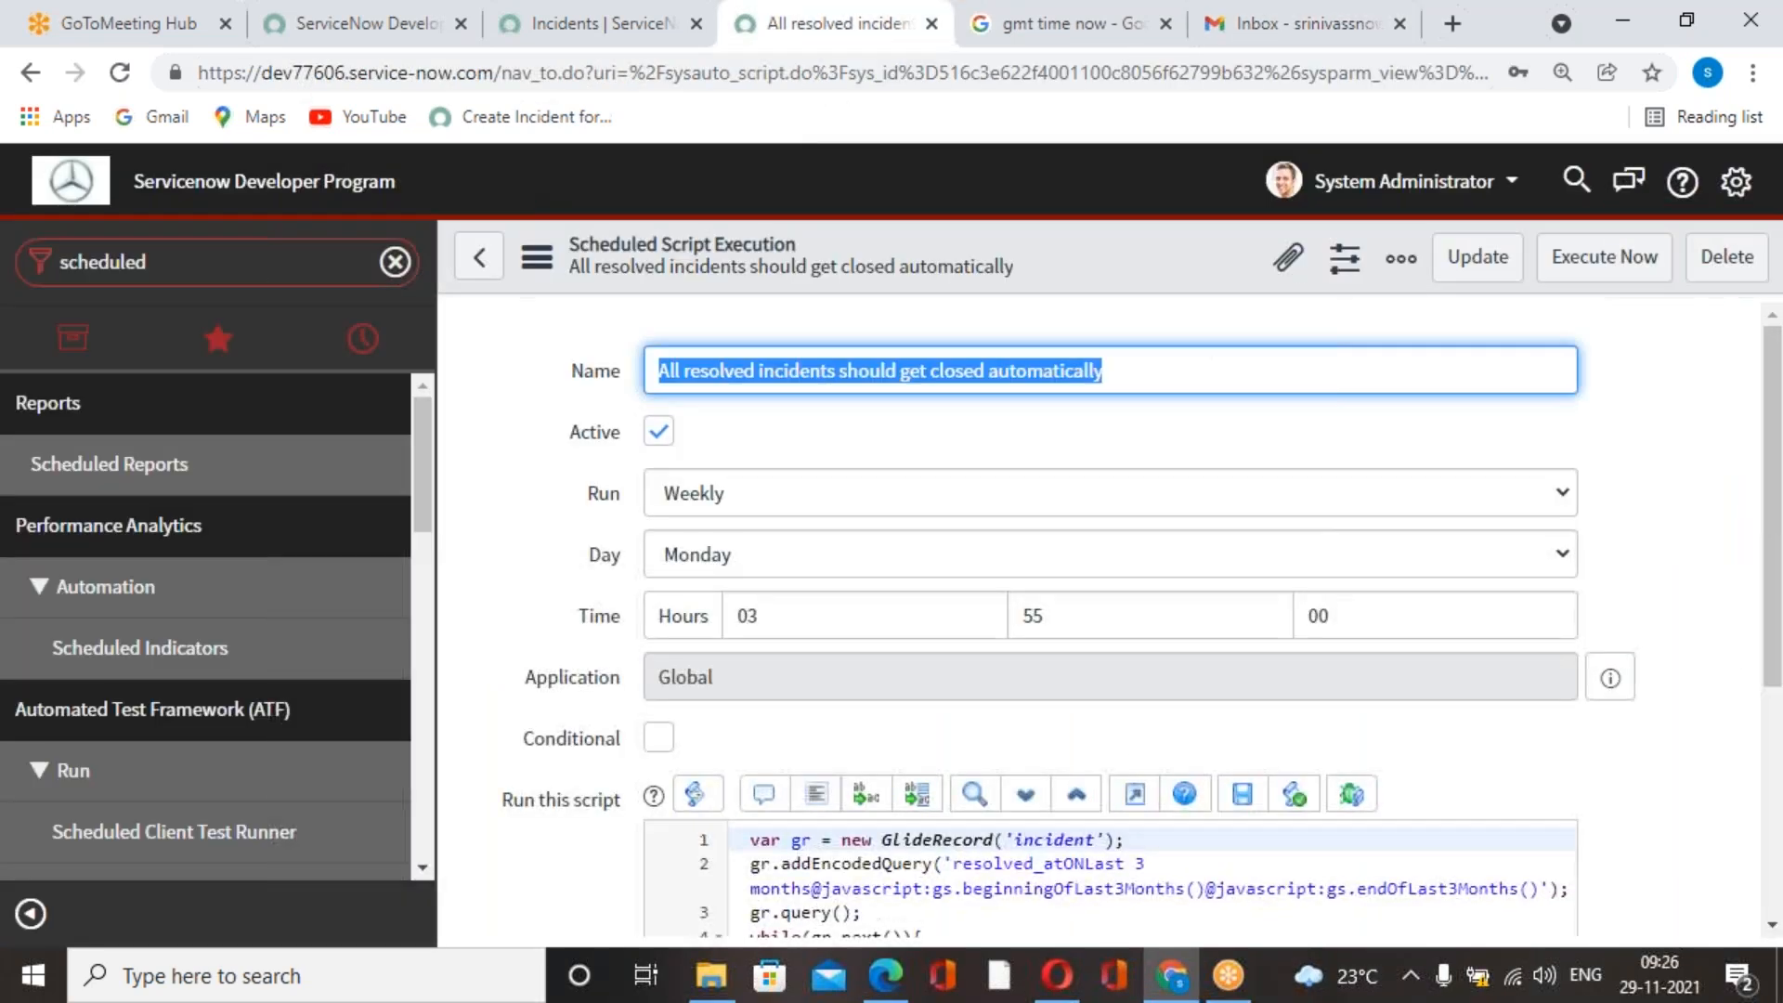
pyautogui.scroll(-3, 1059, 733)
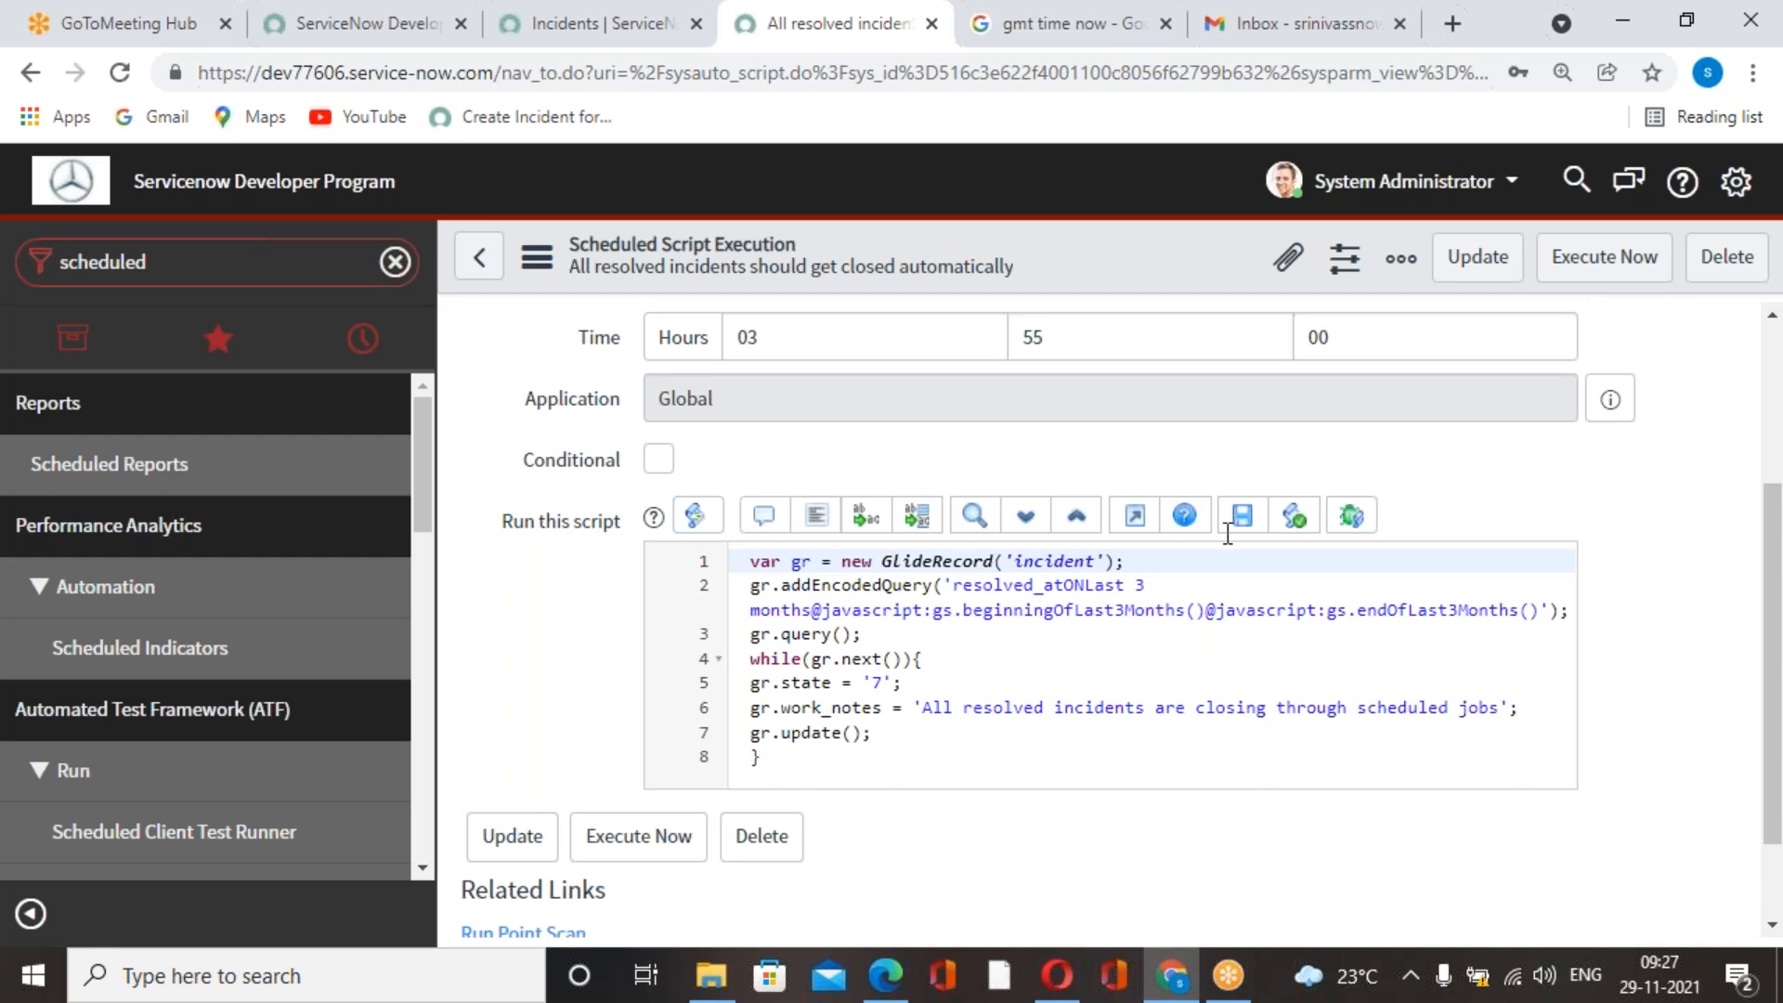
pyautogui.scroll(3, 1062, 753)
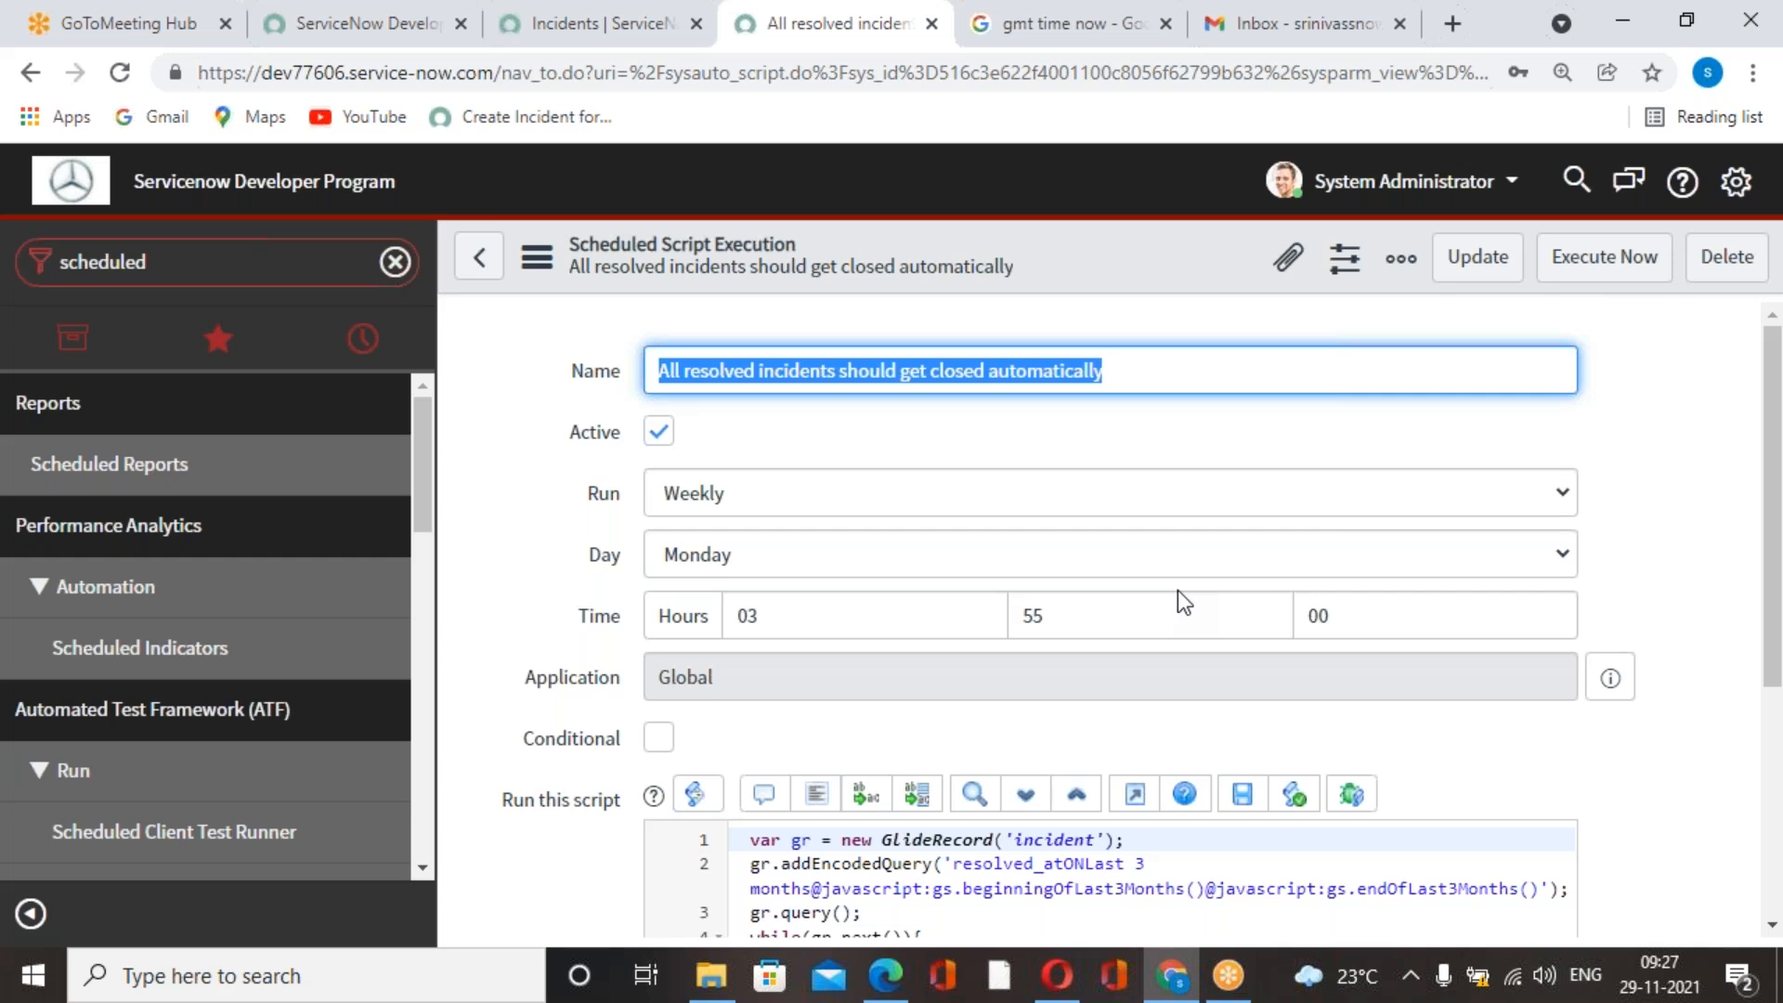
pyautogui.scroll(-2, 1178, 592)
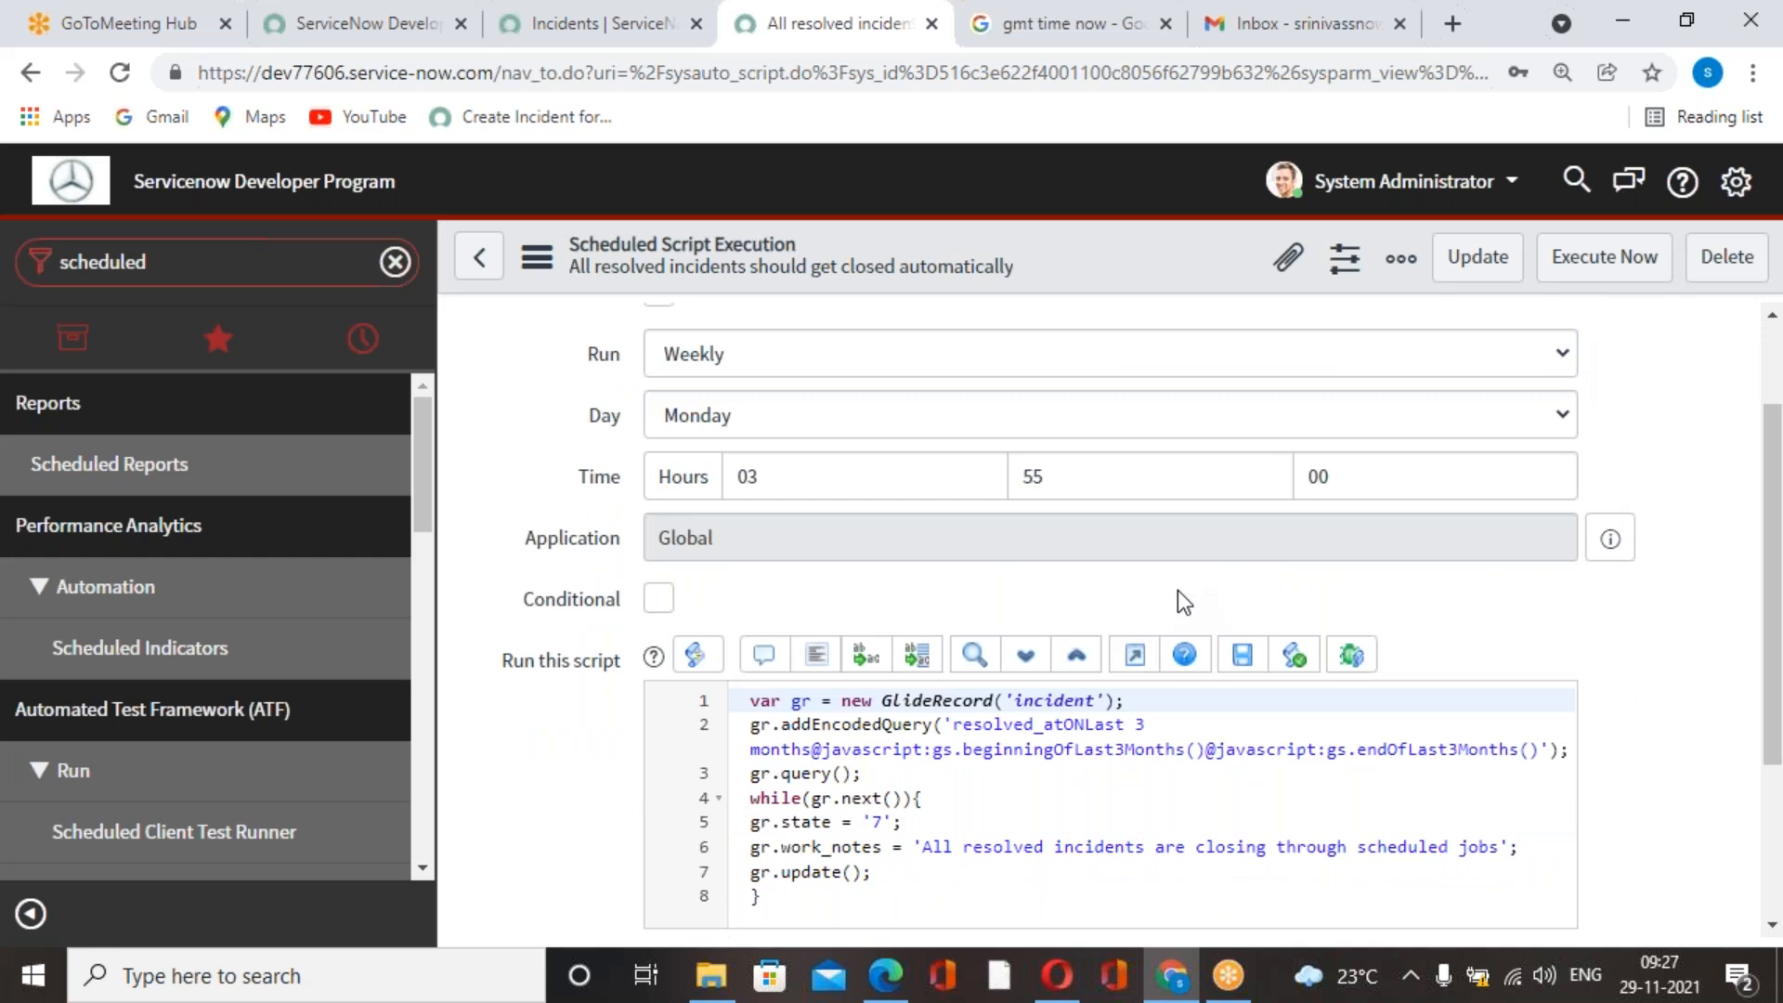
pyautogui.scroll(1, 1178, 589)
pyautogui.scroll(-1, 1178, 588)
pyautogui.scroll(2, 1177, 591)
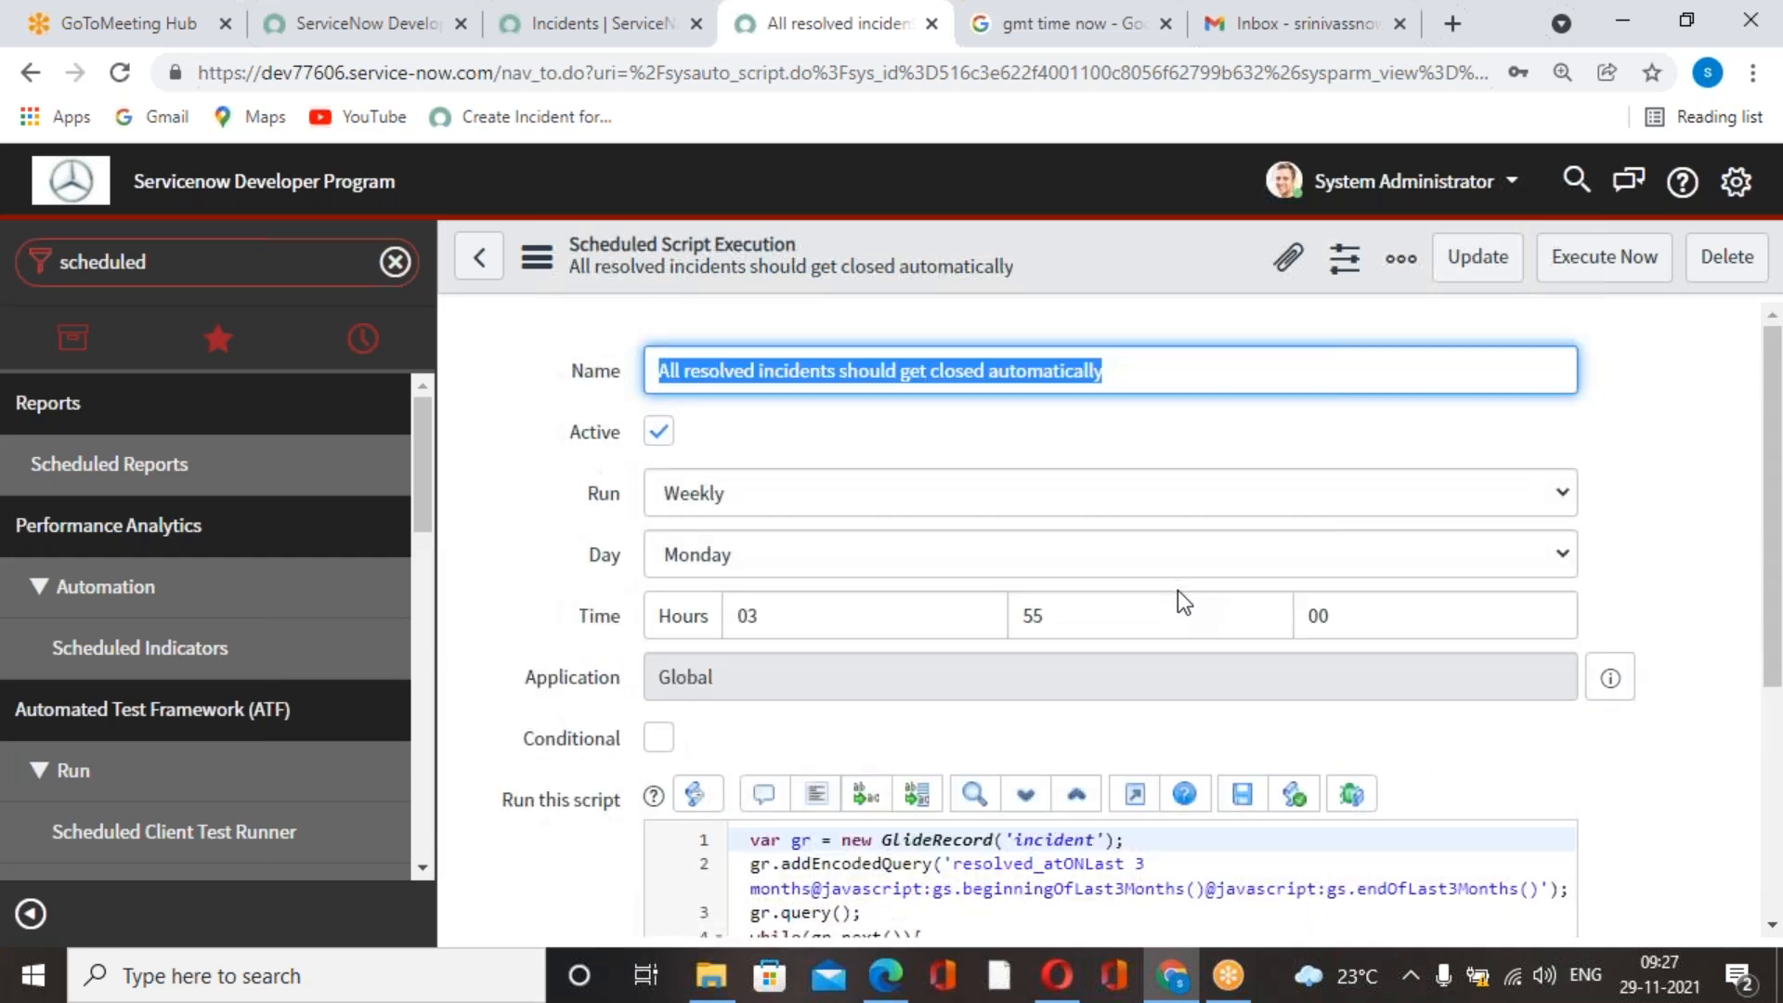
pyautogui.scroll(-4, 1007, 719)
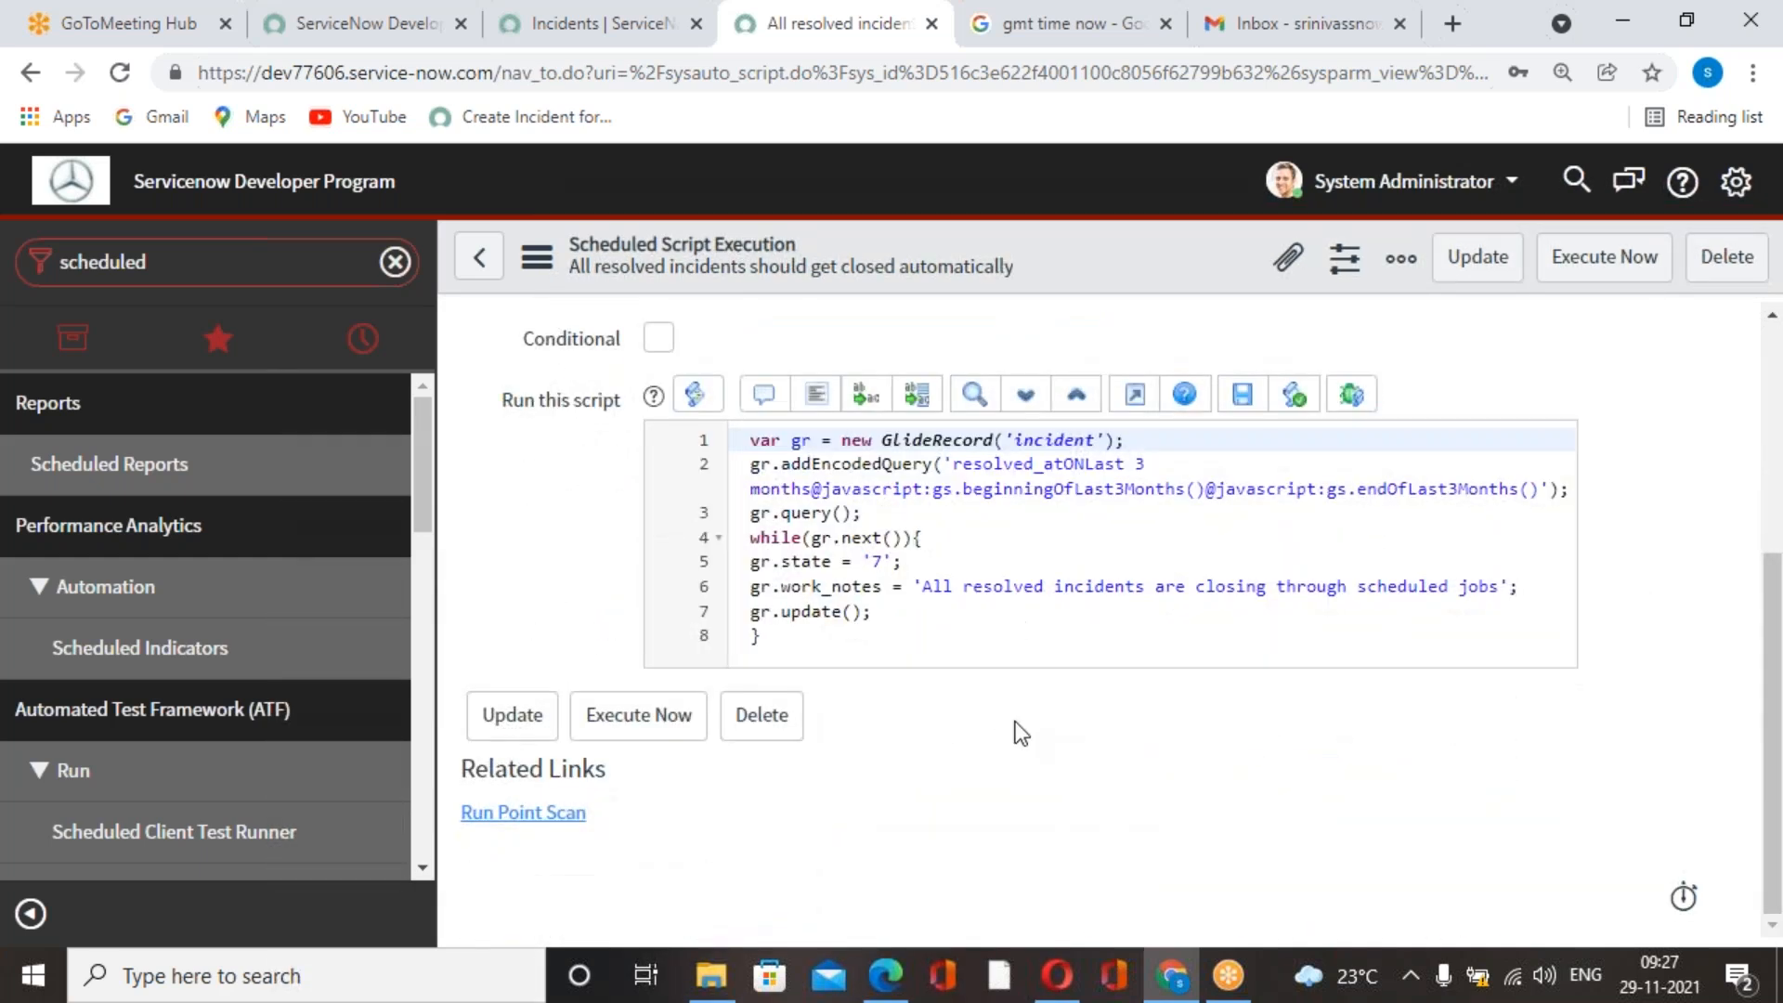
pyautogui.scroll(4, 1017, 732)
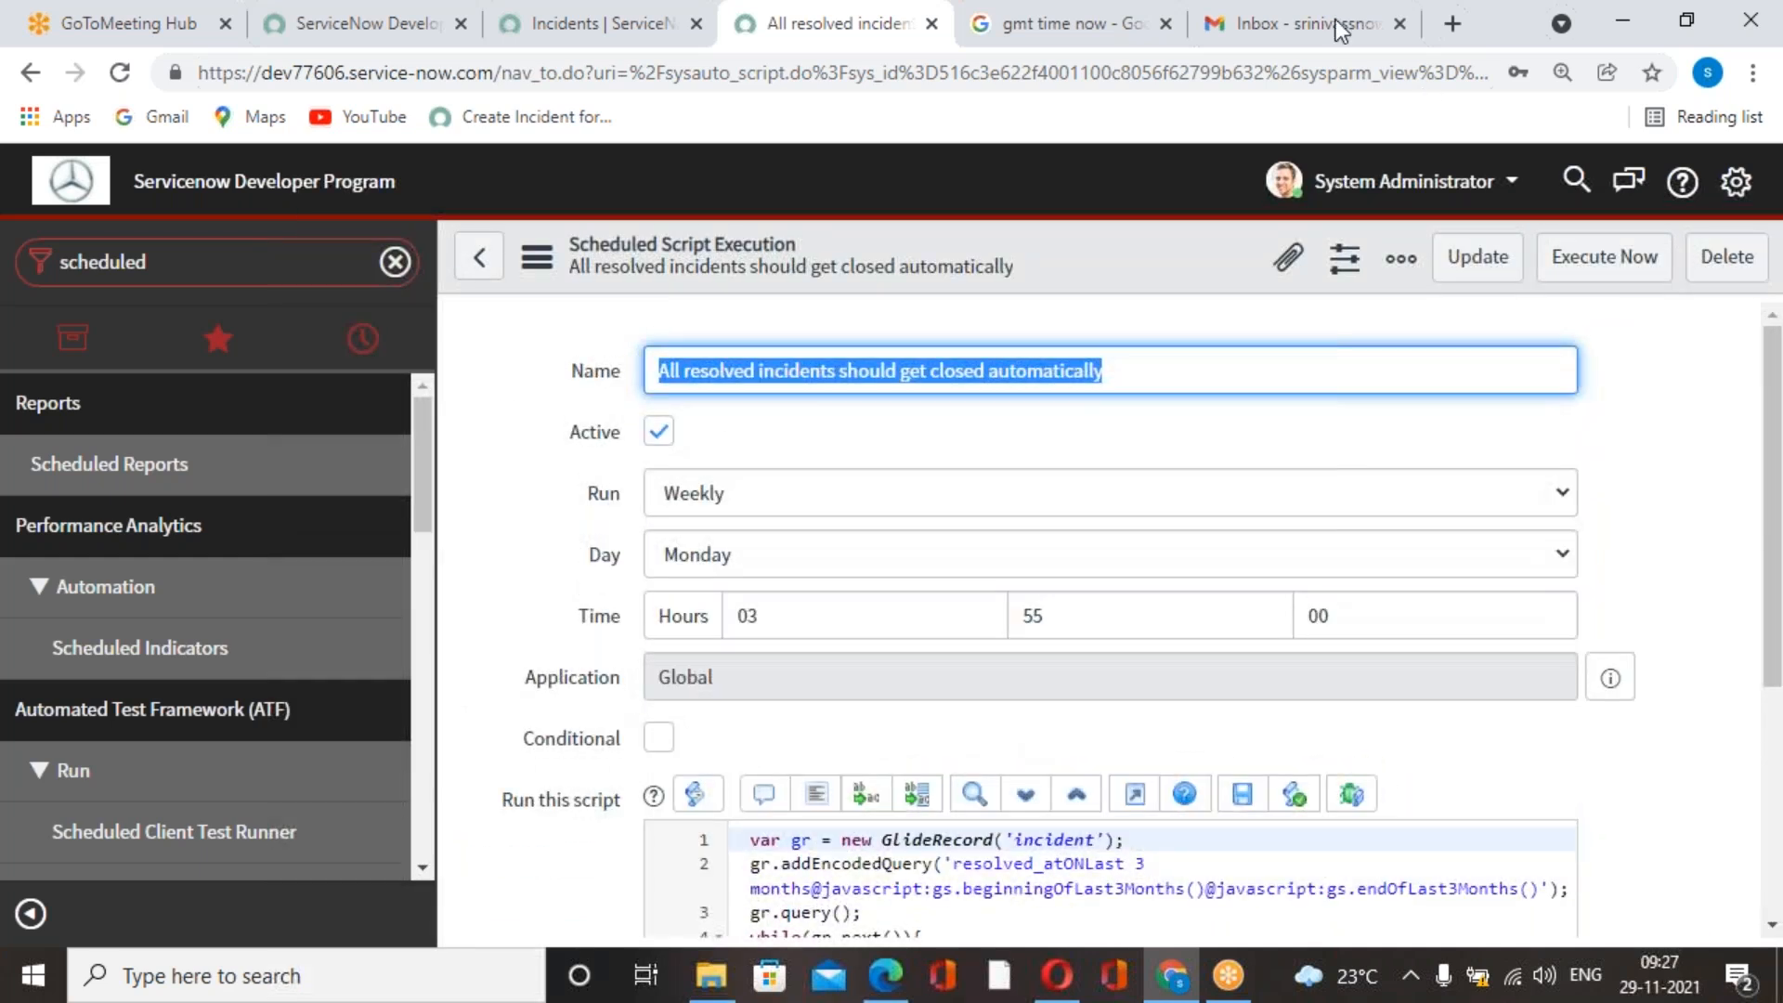
pyautogui.click(1222, 27)
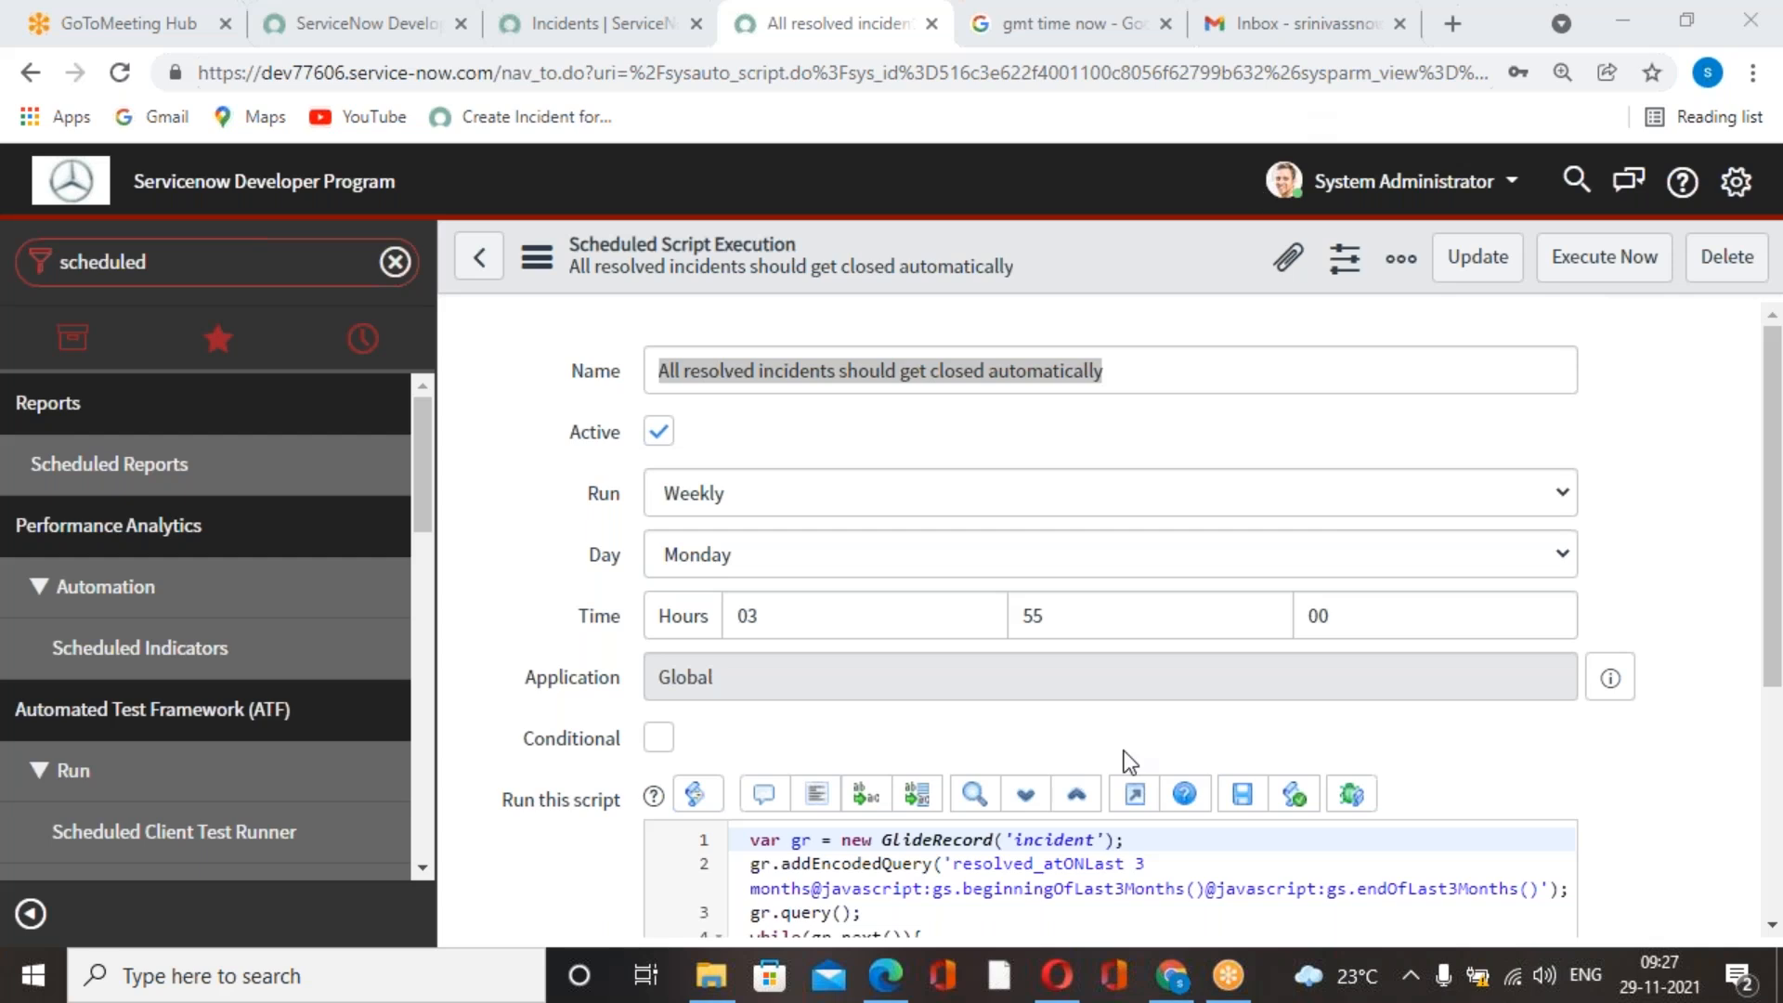
pyautogui.scroll(-4, 1124, 750)
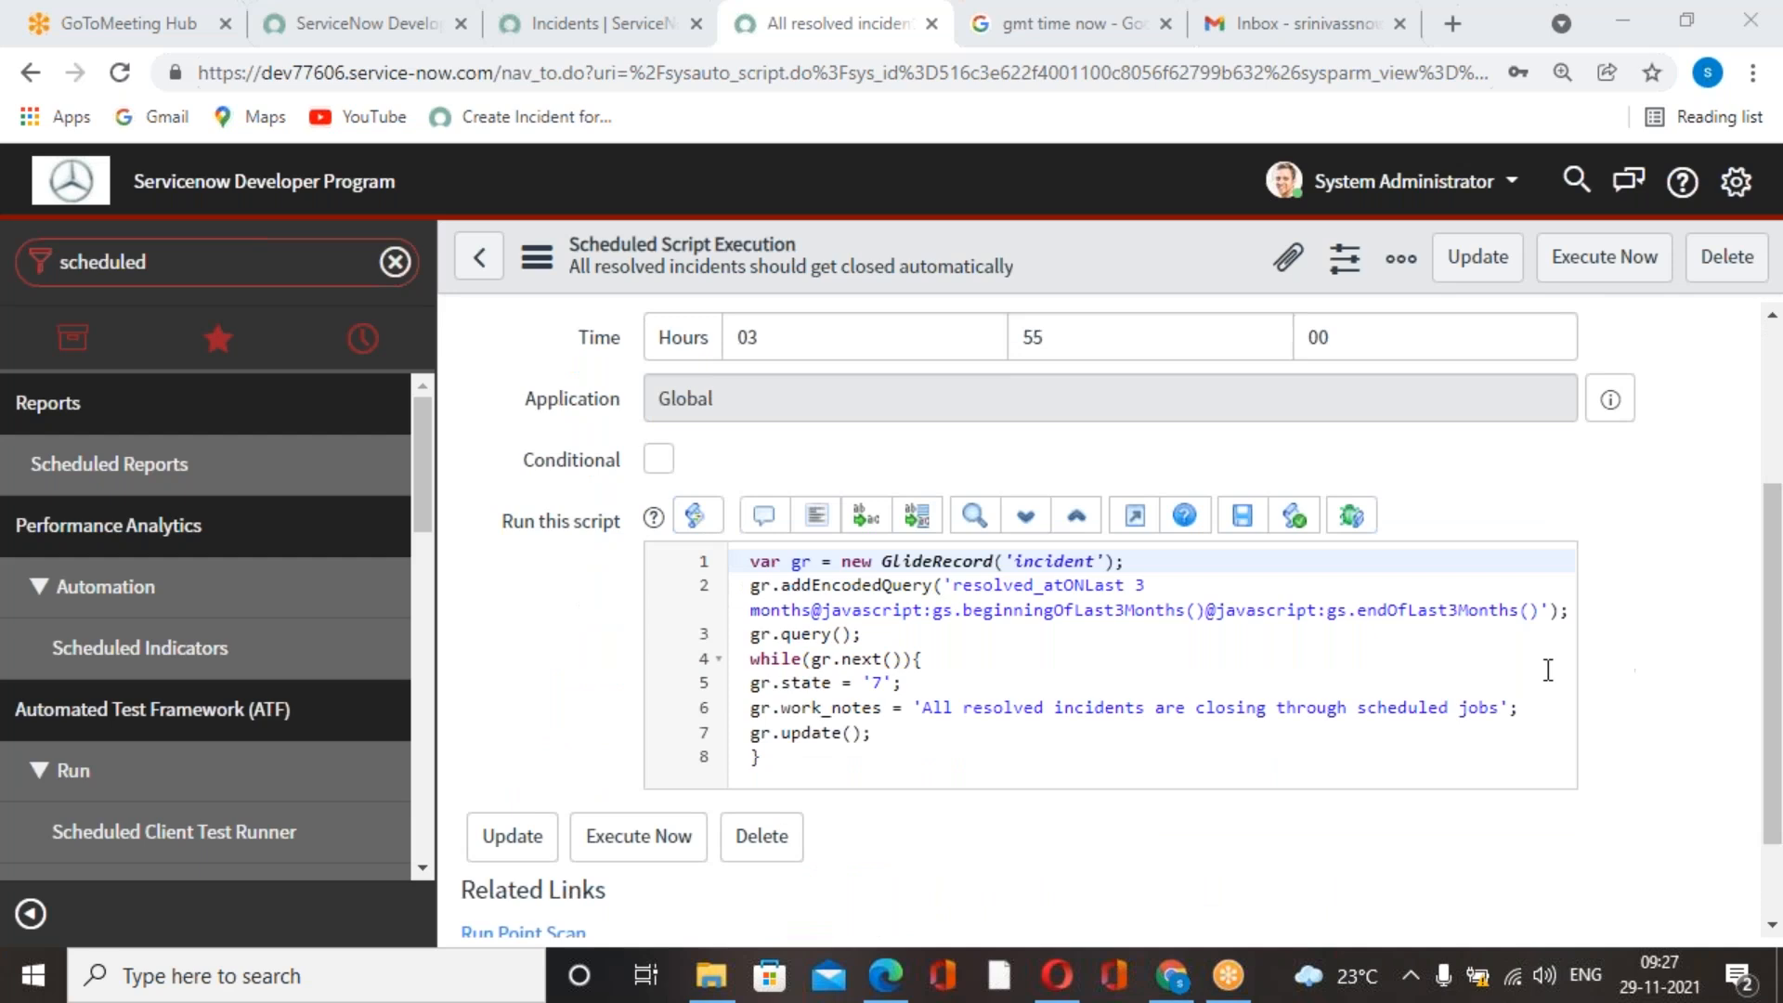
pyautogui.scroll(4, 1597, 673)
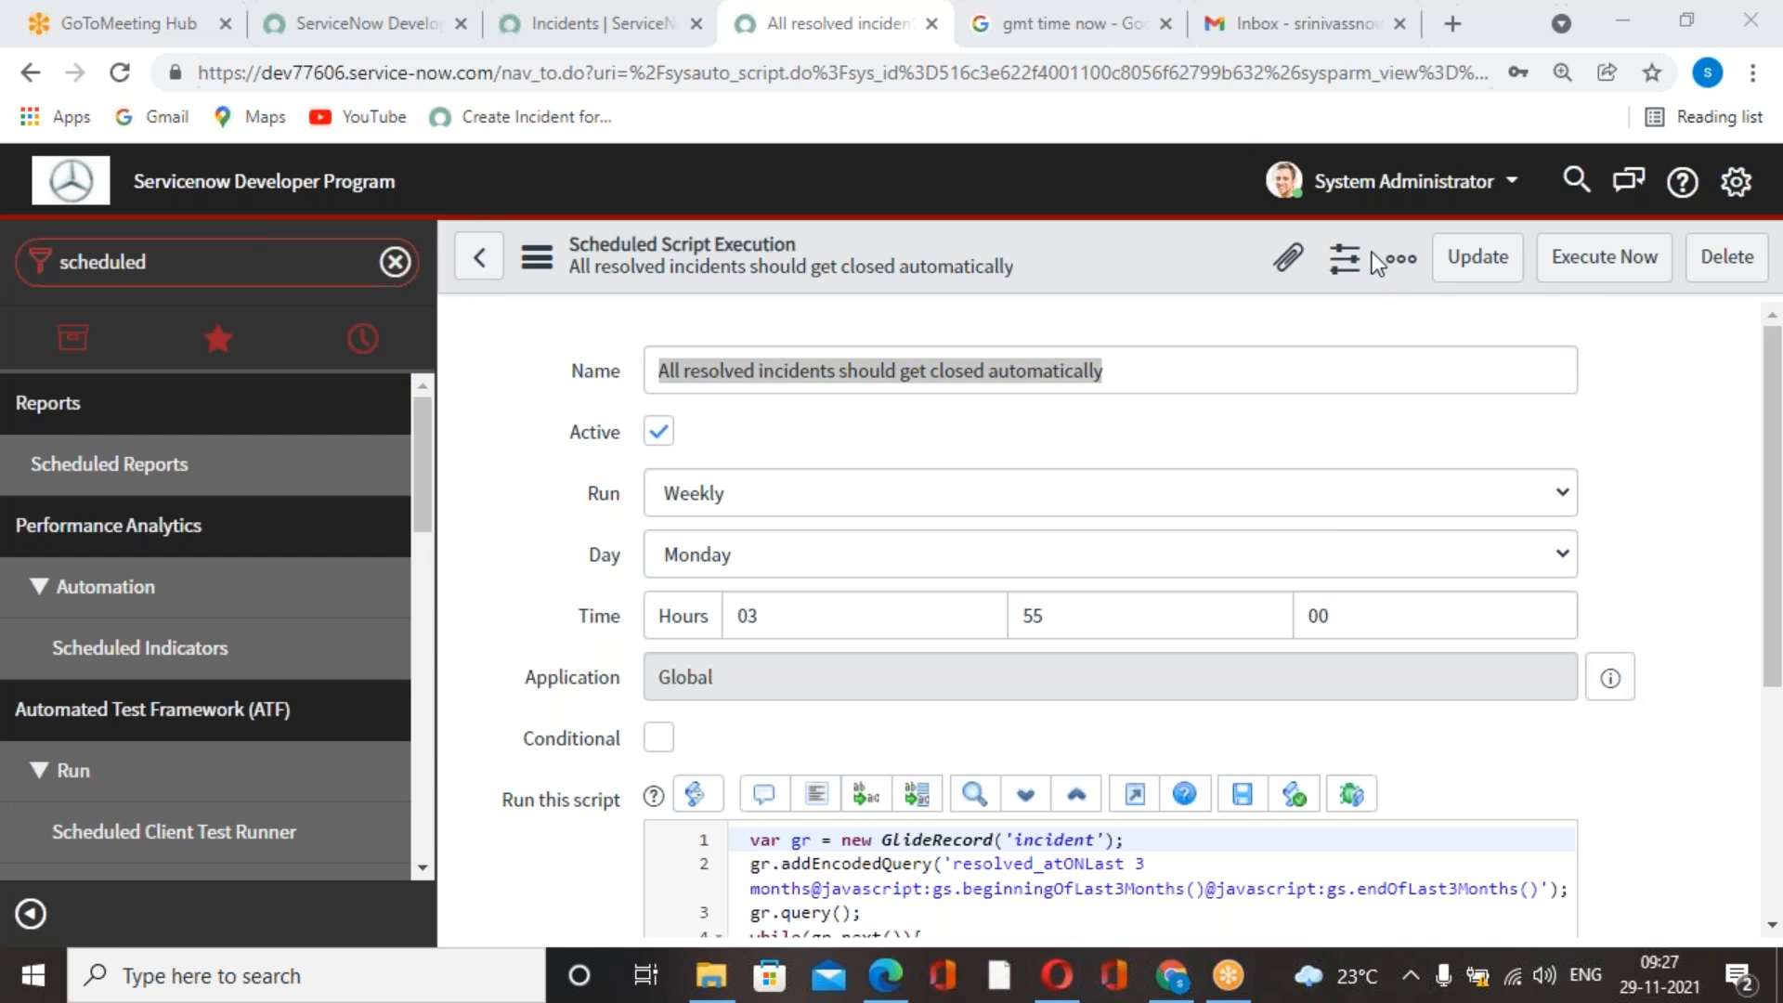
# Filter the application navigator by "notification", and go back from the scheduled job's form.
pyautogui.click(257, 270)
pyautogui.write('no')
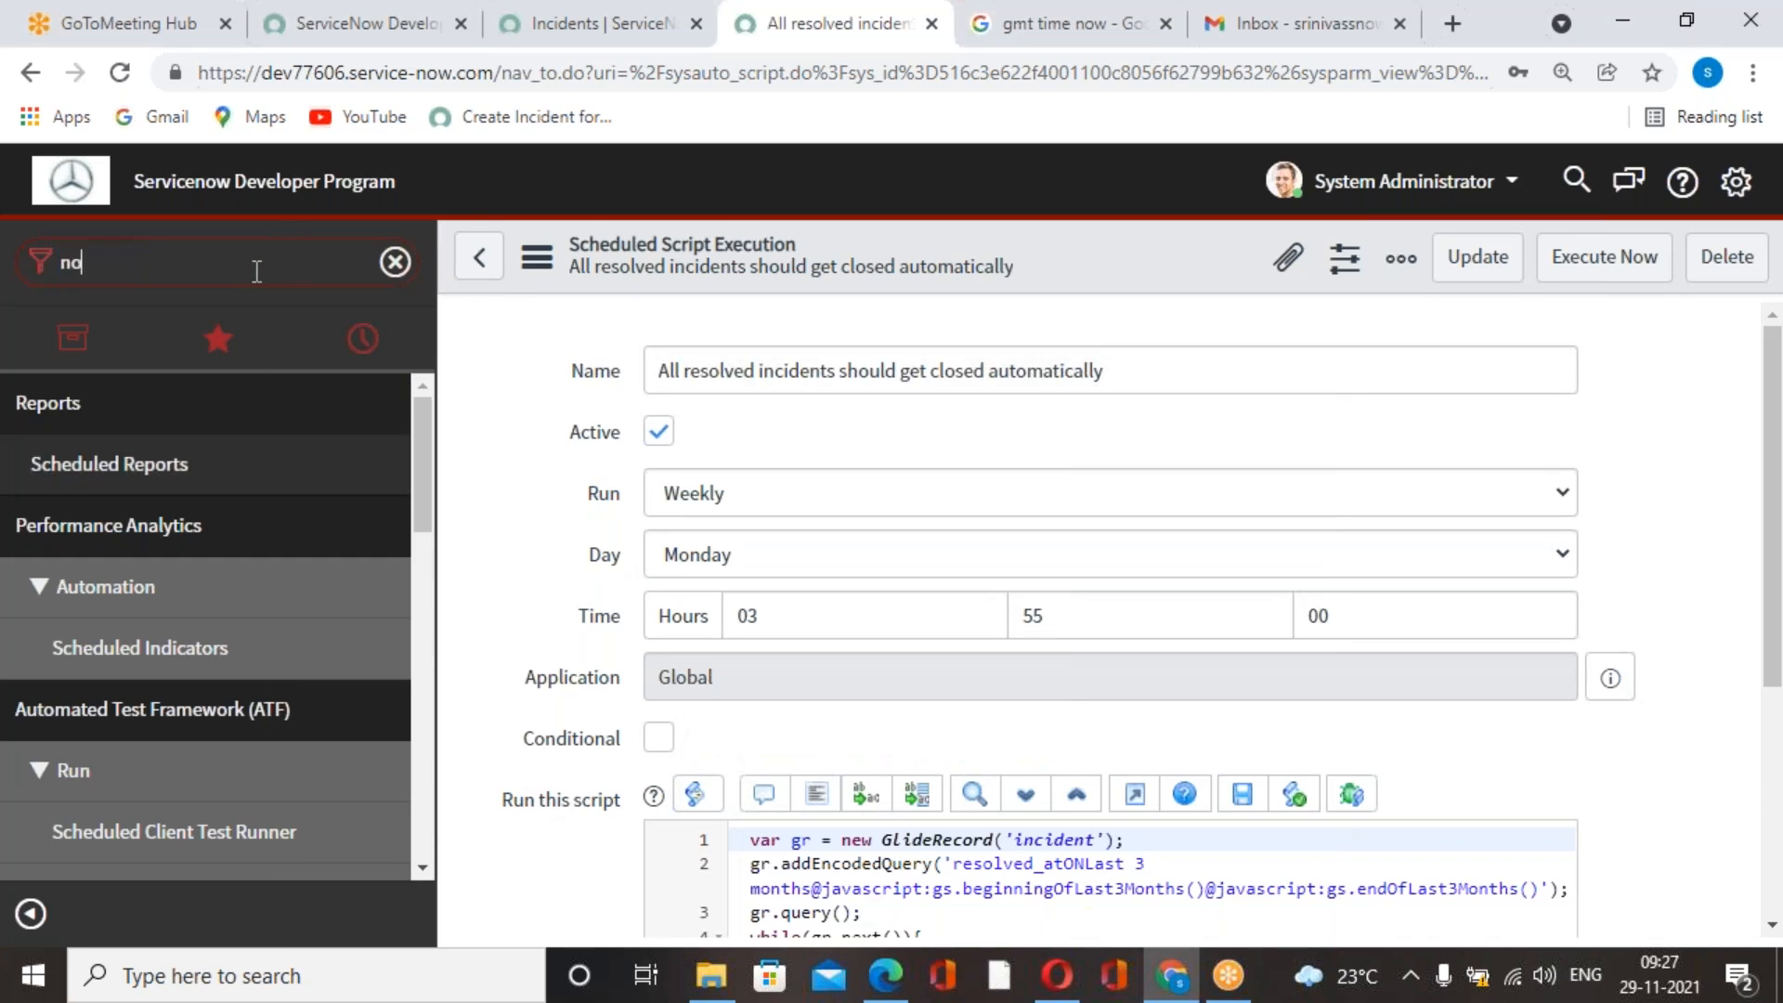
pyautogui.write('tificatioo')
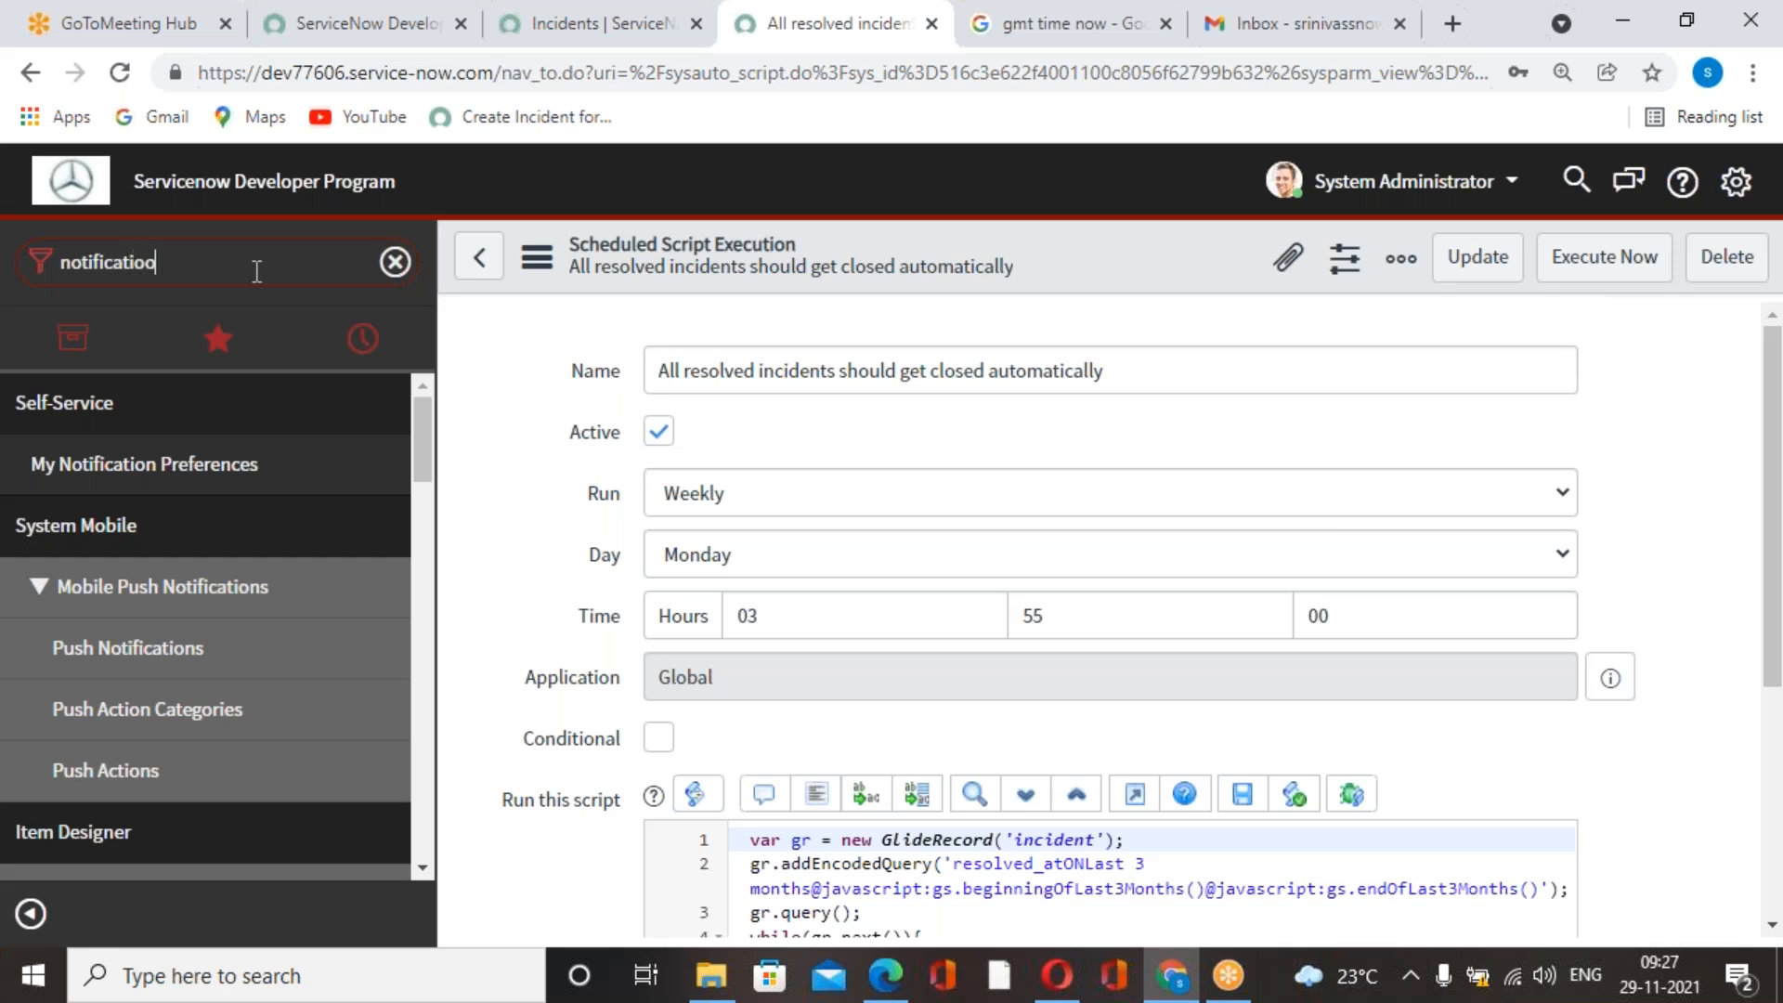
pyautogui.press('BackSpace')
pyautogui.press('BackSpace')
pyautogui.press('BackSpace')
pyautogui.press('BackSpace')
pyautogui.press('BackSpace')
pyautogui.press('BackSpace')
pyautogui.press('BackSpace')
pyautogui.press('BackSpace')
pyautogui.press('BackSpace')
pyautogui.press('BackSpace')
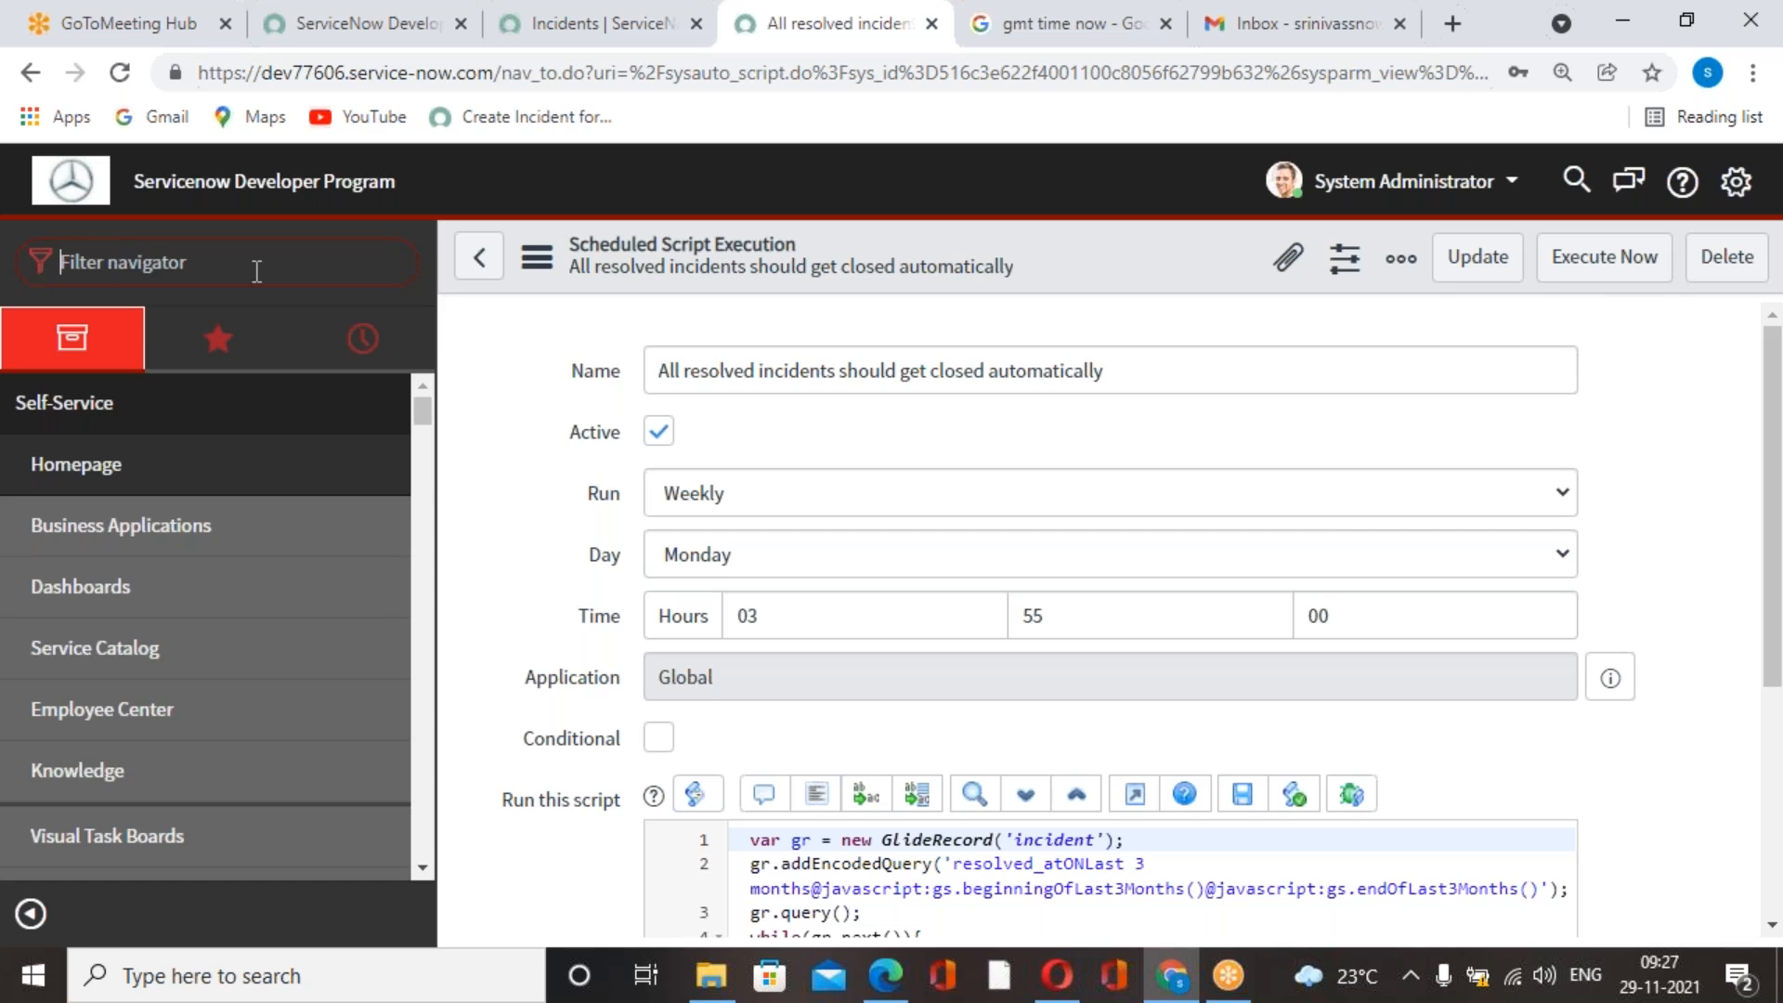
pyautogui.write('notif')
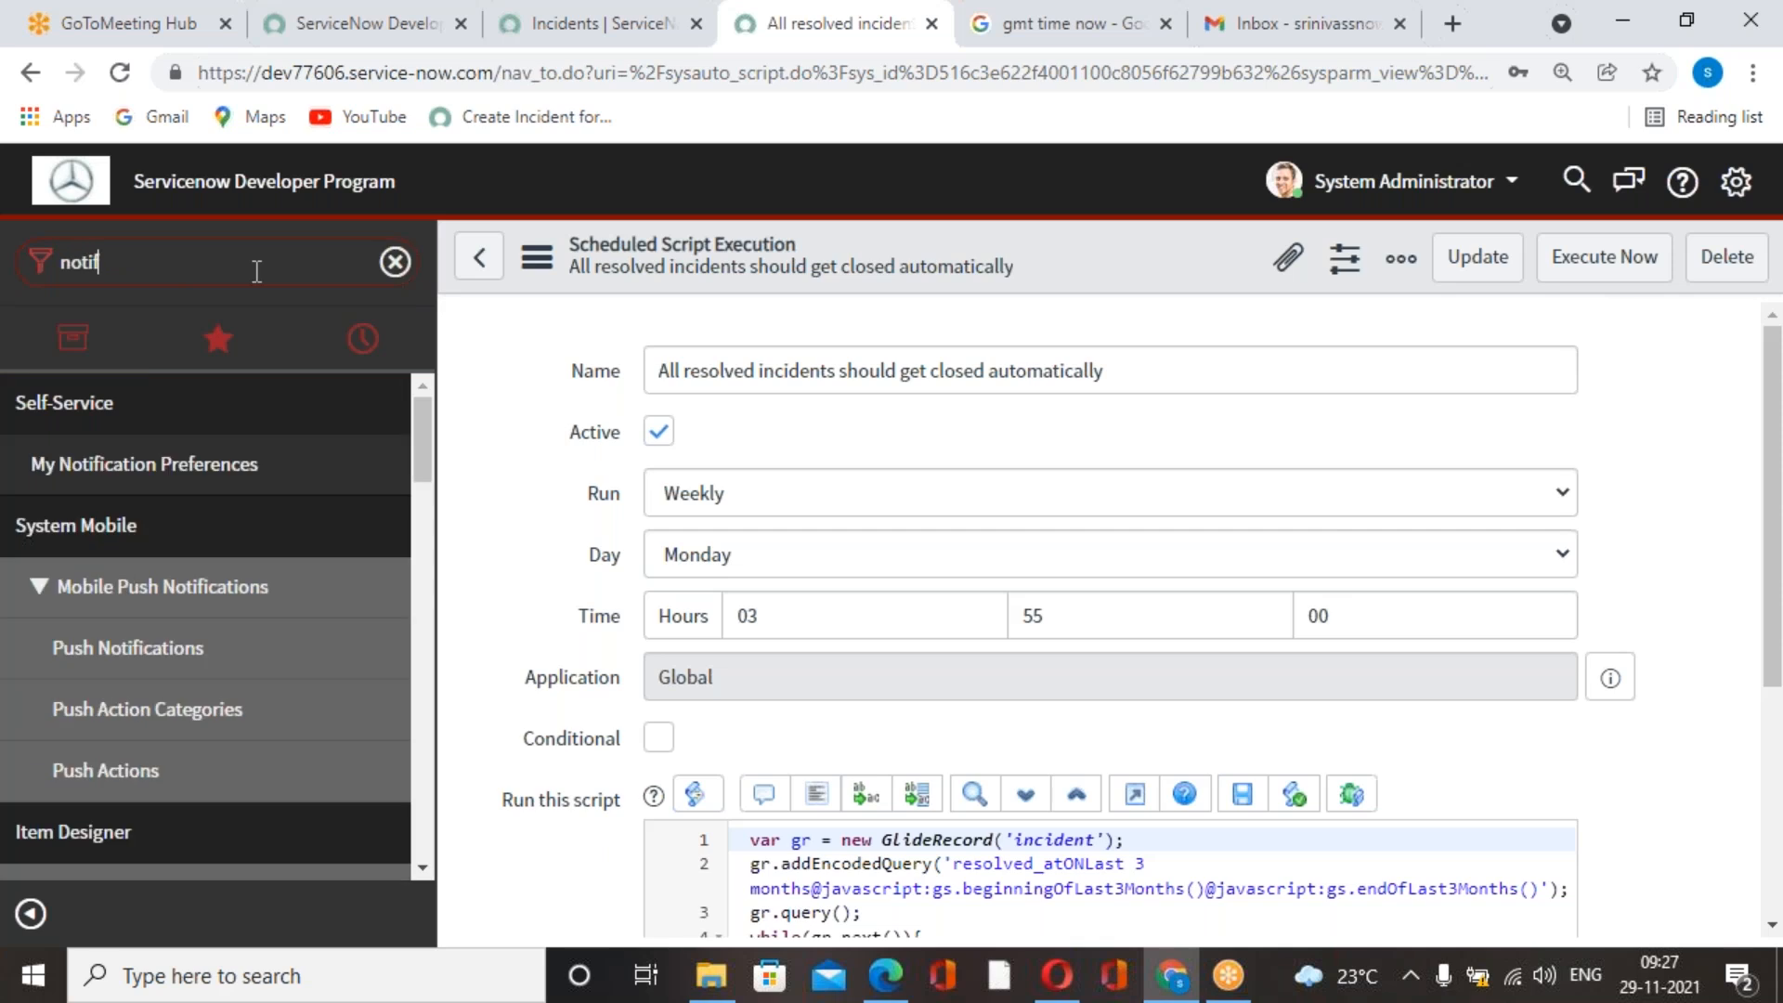
pyautogui.write('ication')
pyautogui.scroll(-2, 248, 628)
pyautogui.scroll(2, 248, 629)
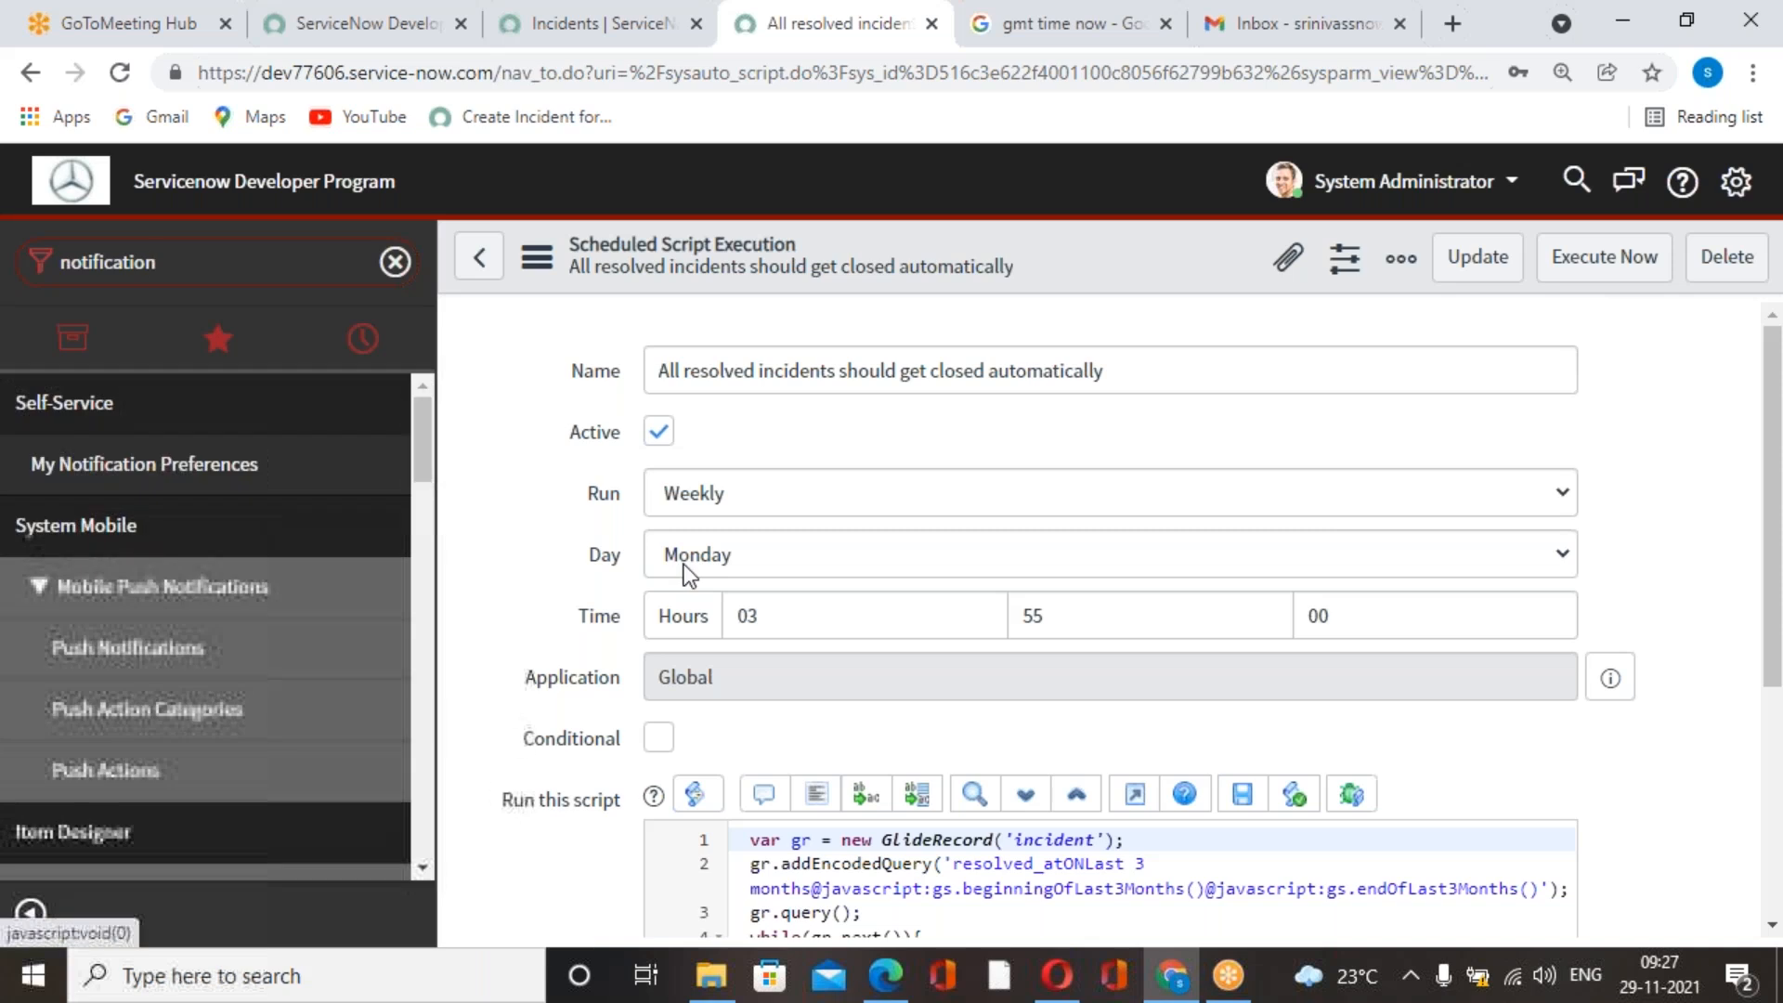
pyautogui.click(479, 263)
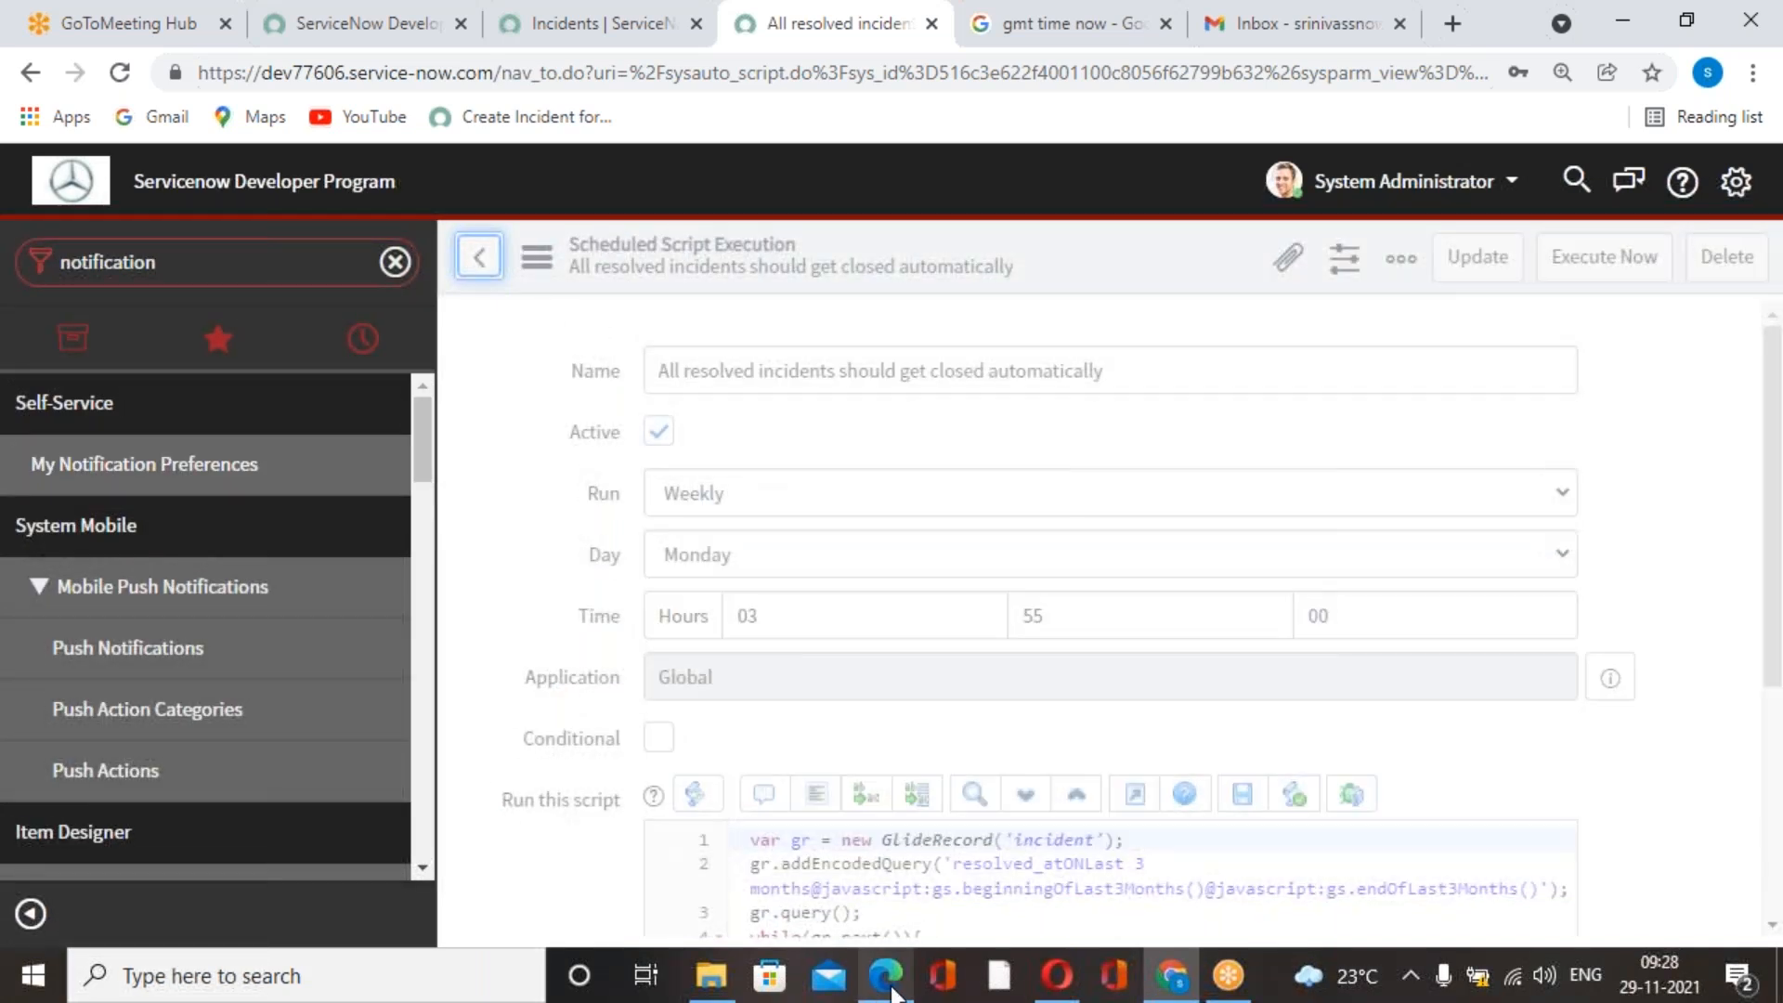
# Switch to the ServiceNow book PDF in Edge and read Exercise 3 on page 179 about creating a weekly incident ticket.
pyautogui.click(886, 975)
pyautogui.scroll(-10, 1071, 635)
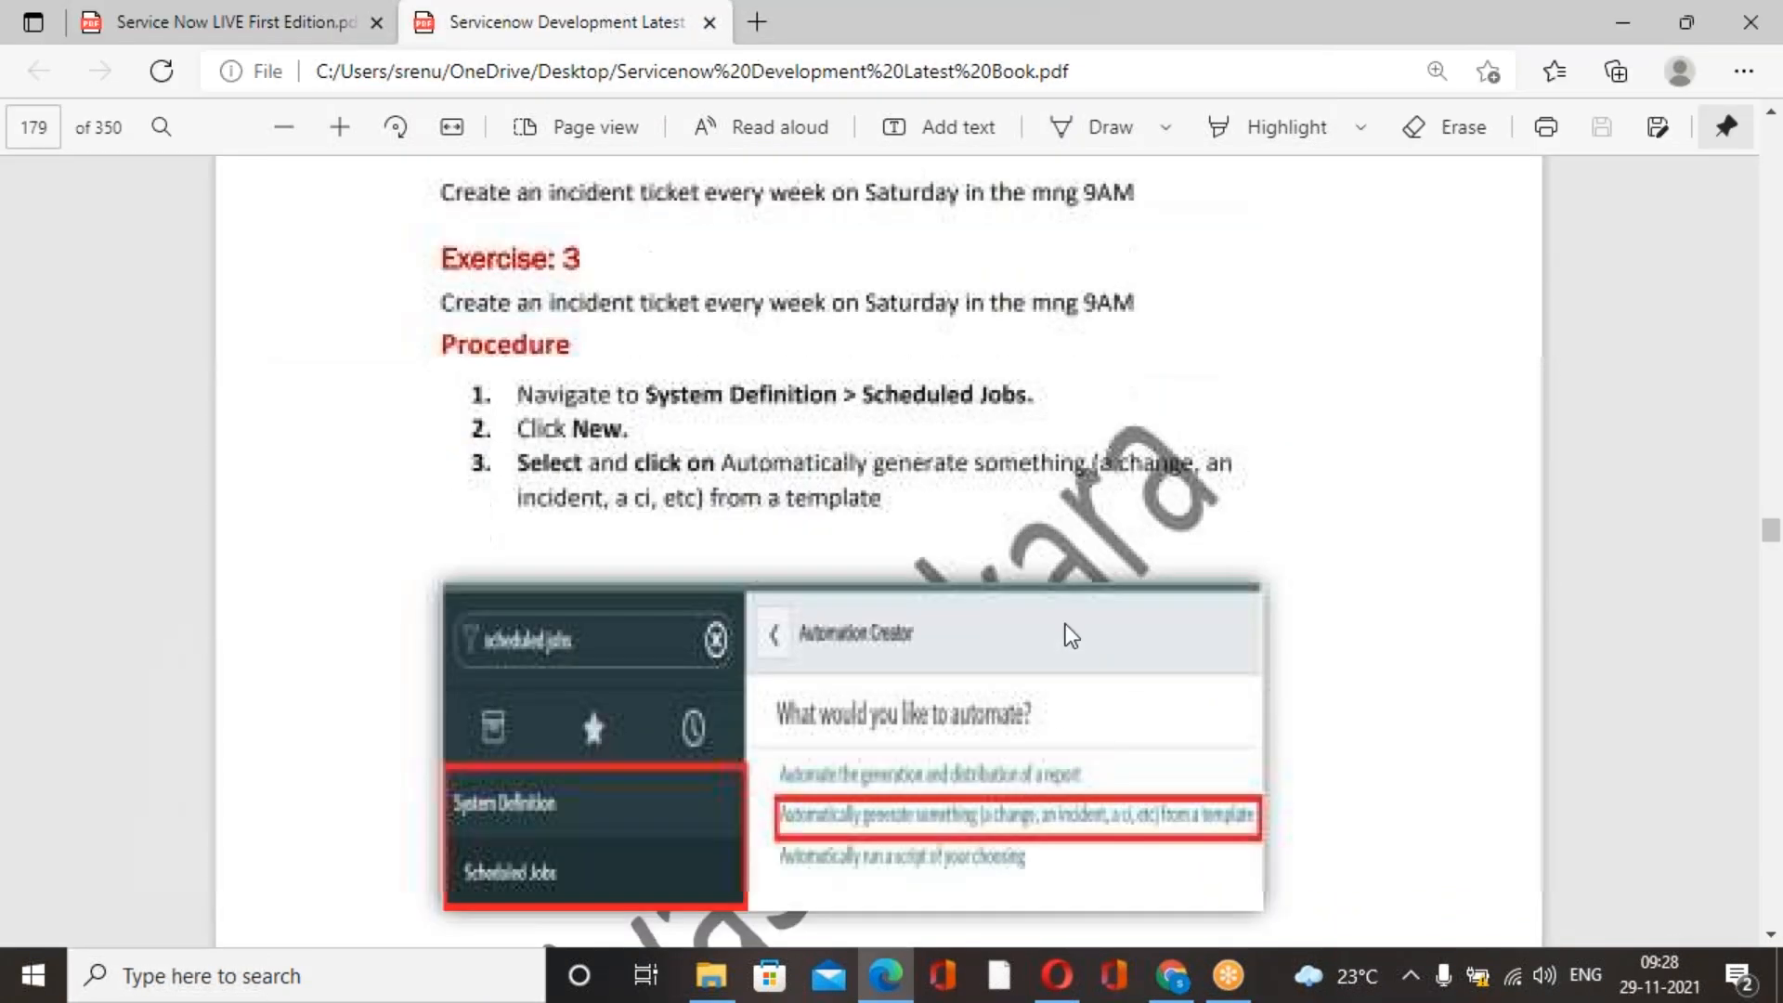
pyautogui.scroll(5, 1070, 636)
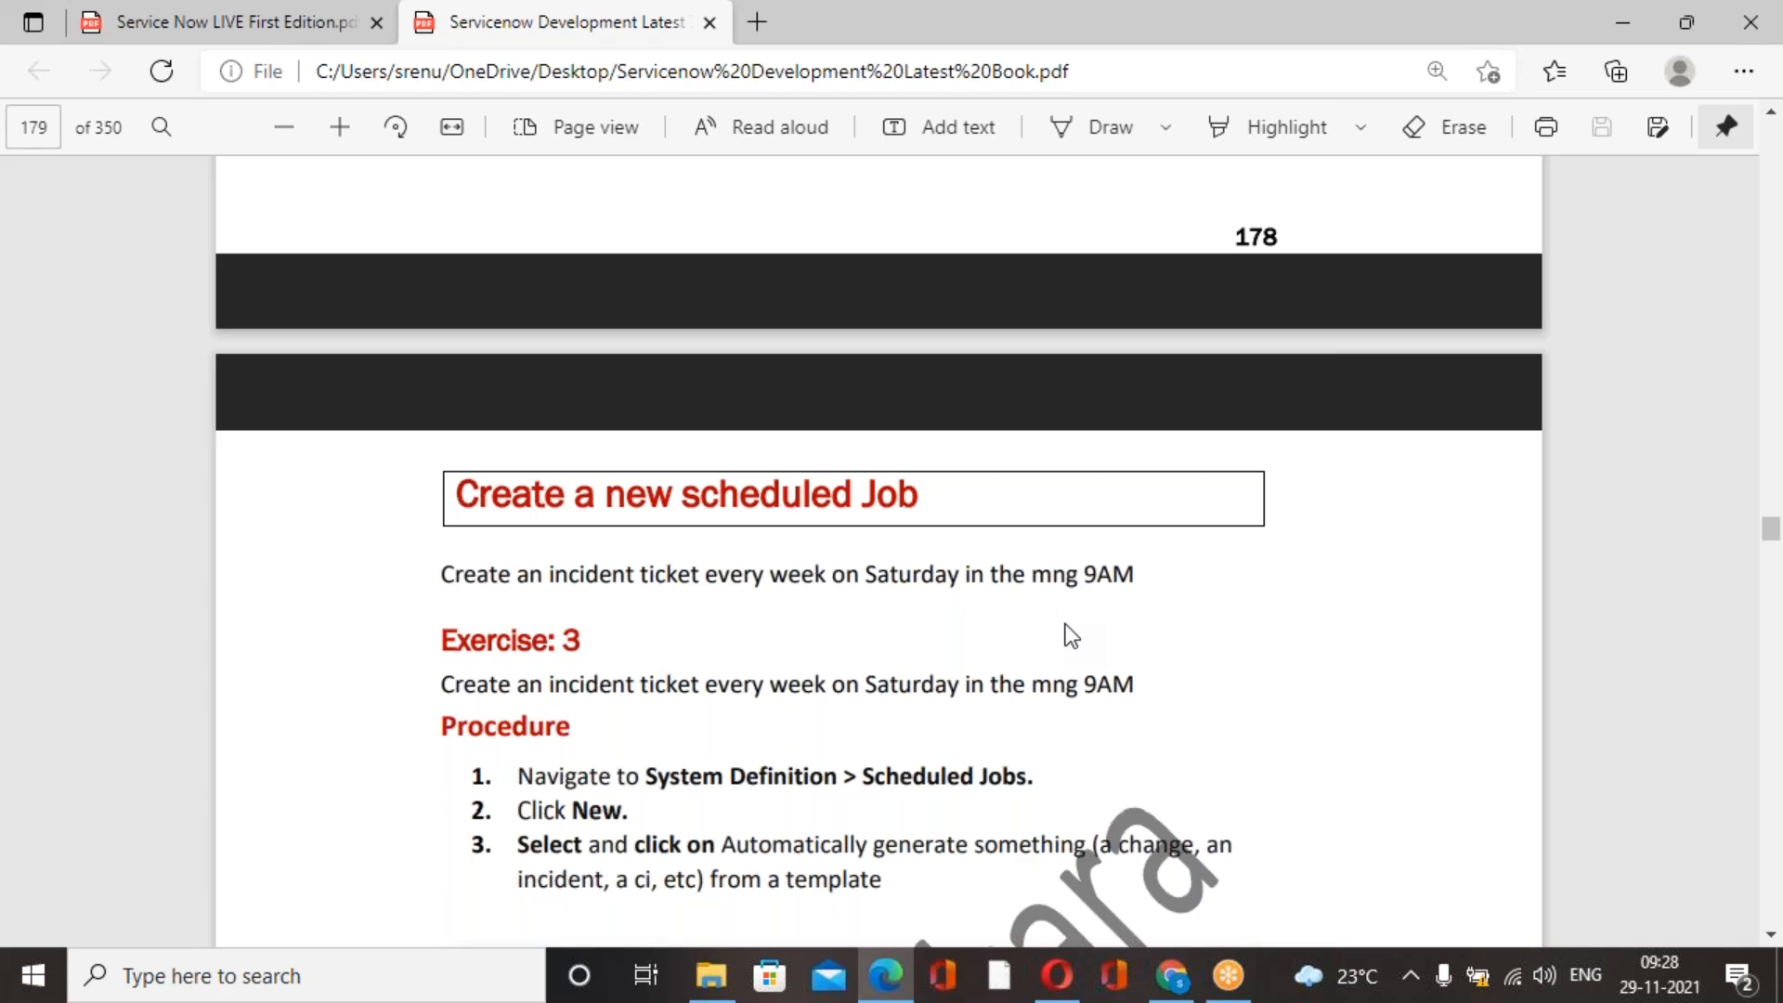
pyautogui.scroll(-3, 1071, 636)
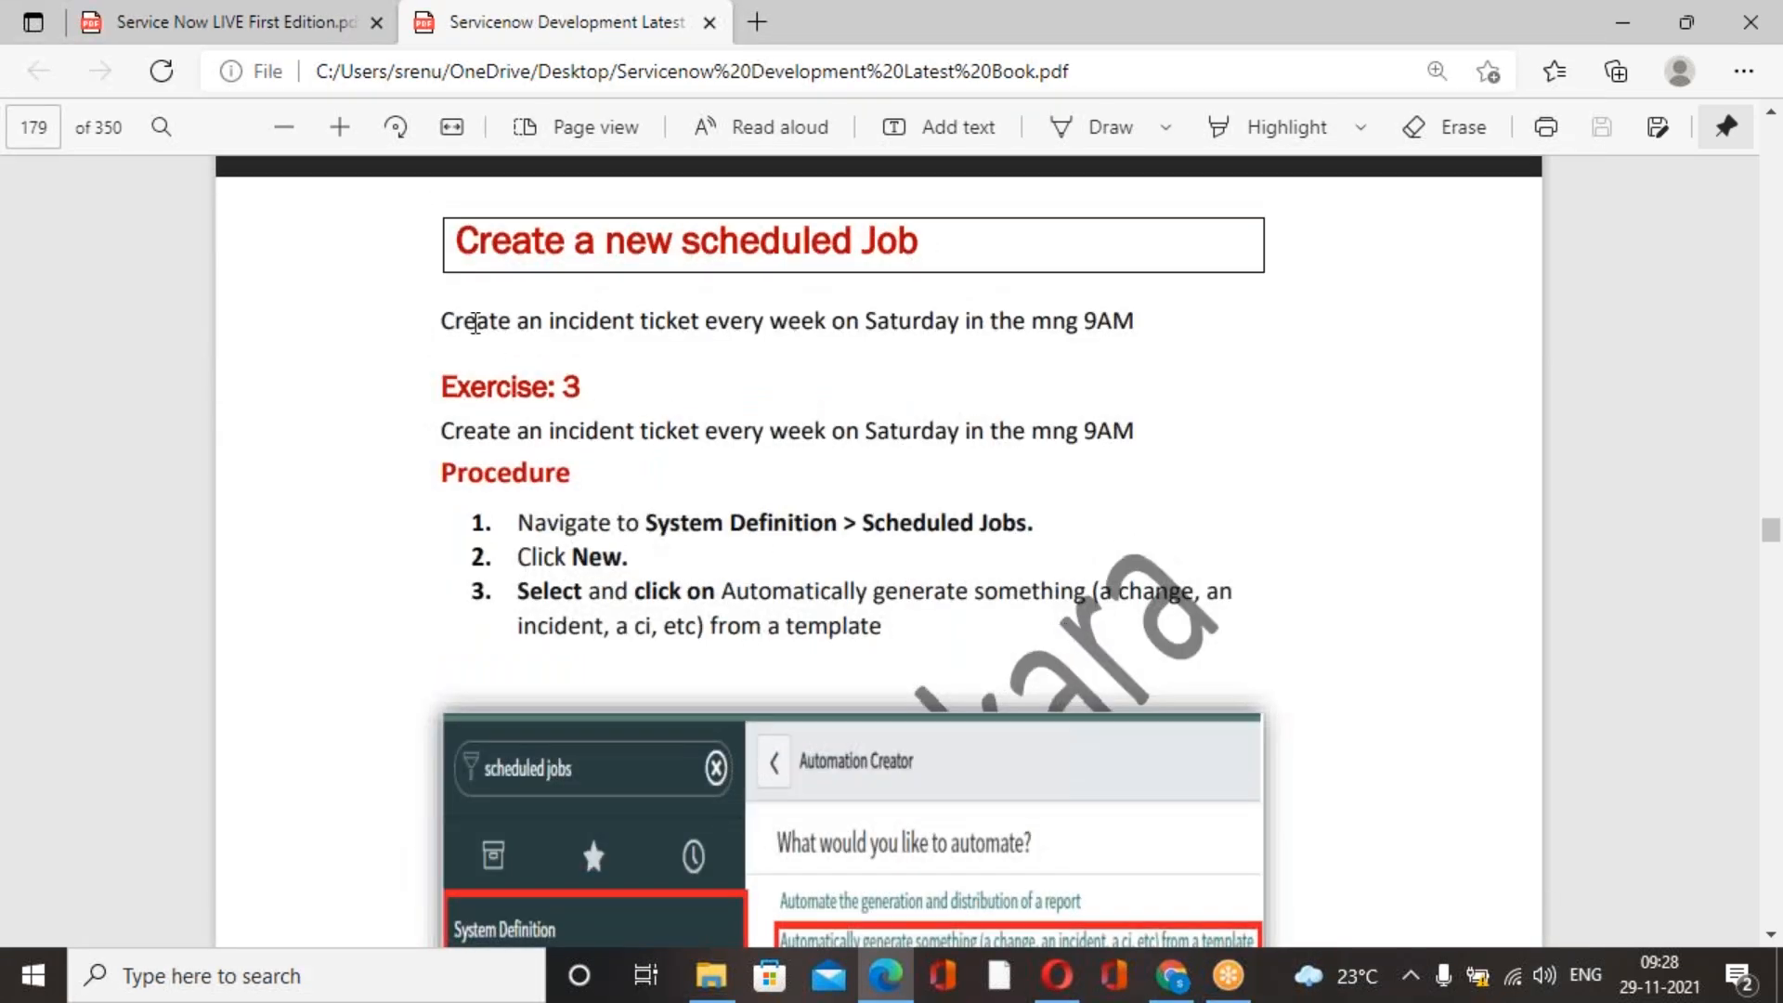
pyautogui.moveTo(442, 320); pyautogui.dragTo(1141, 323)
pyautogui.click(1181, 398)
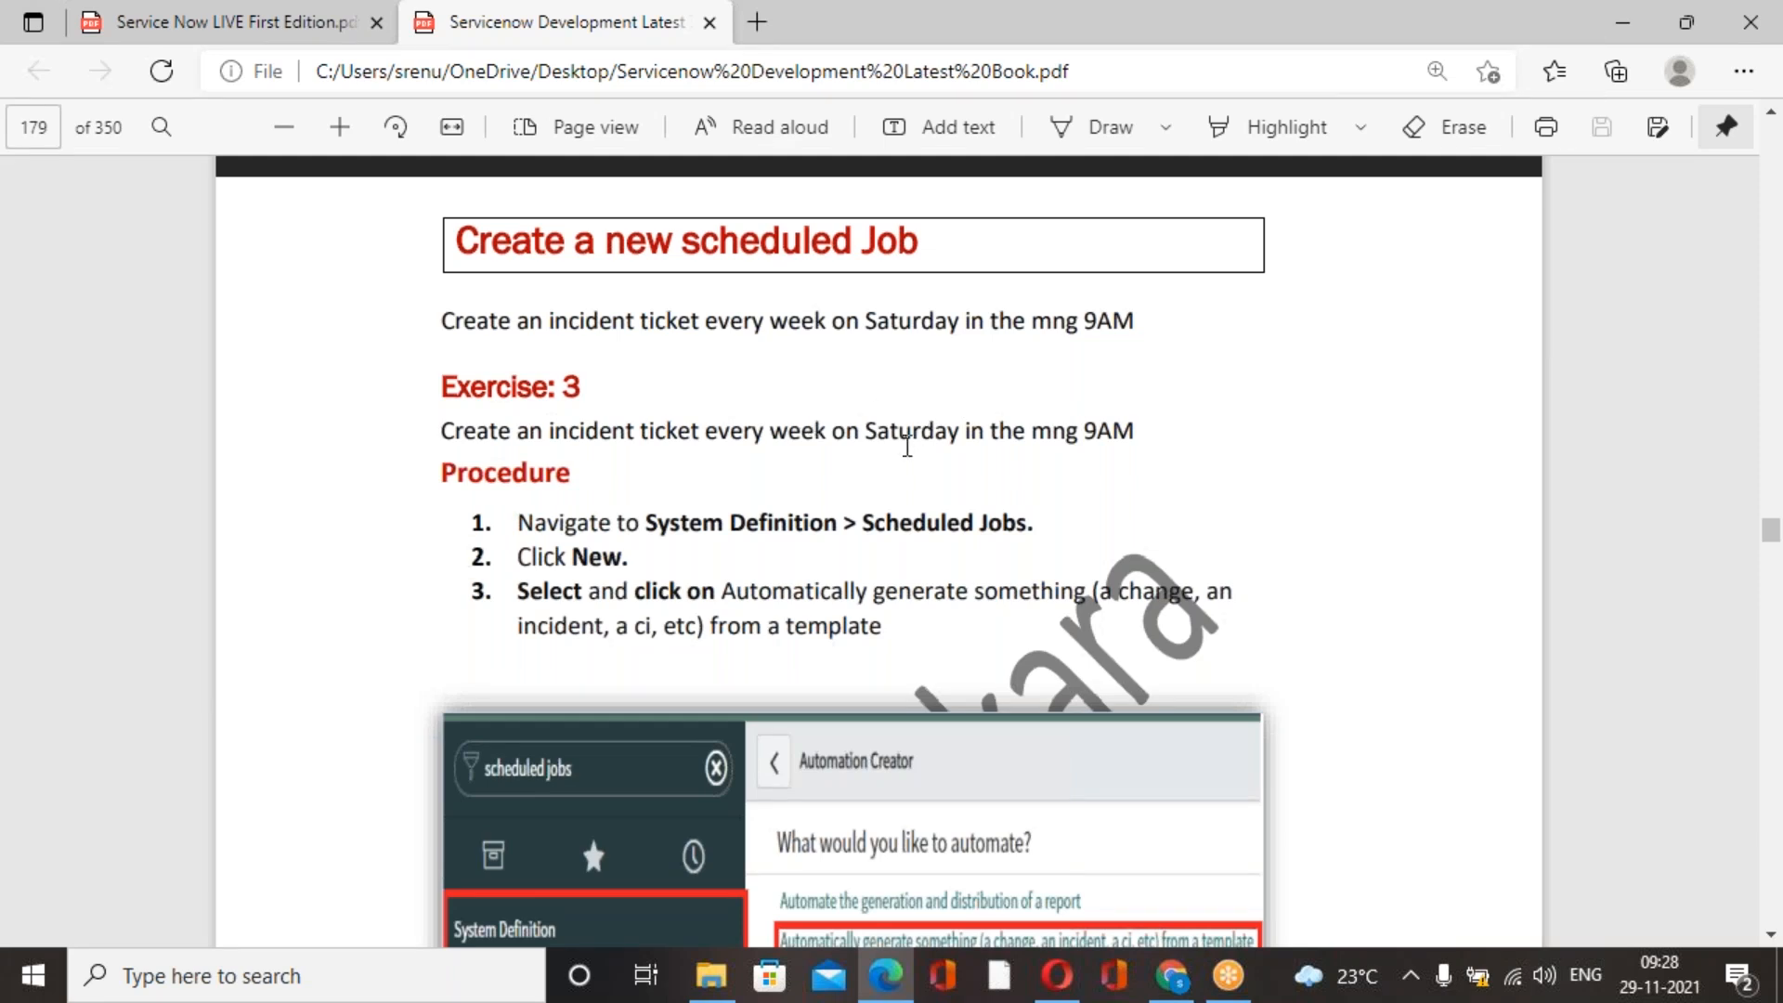
# Copy the Exercise 3 sentence "Create an incident ticket every week on Saturday in the mng 9AM" and switch to ServiceNow in Chrome.
pyautogui.scroll(-1, 899, 539)
pyautogui.moveTo(442, 303); pyautogui.dragTo(1161, 319)
pyautogui.hotkey('ctrl', 'c')
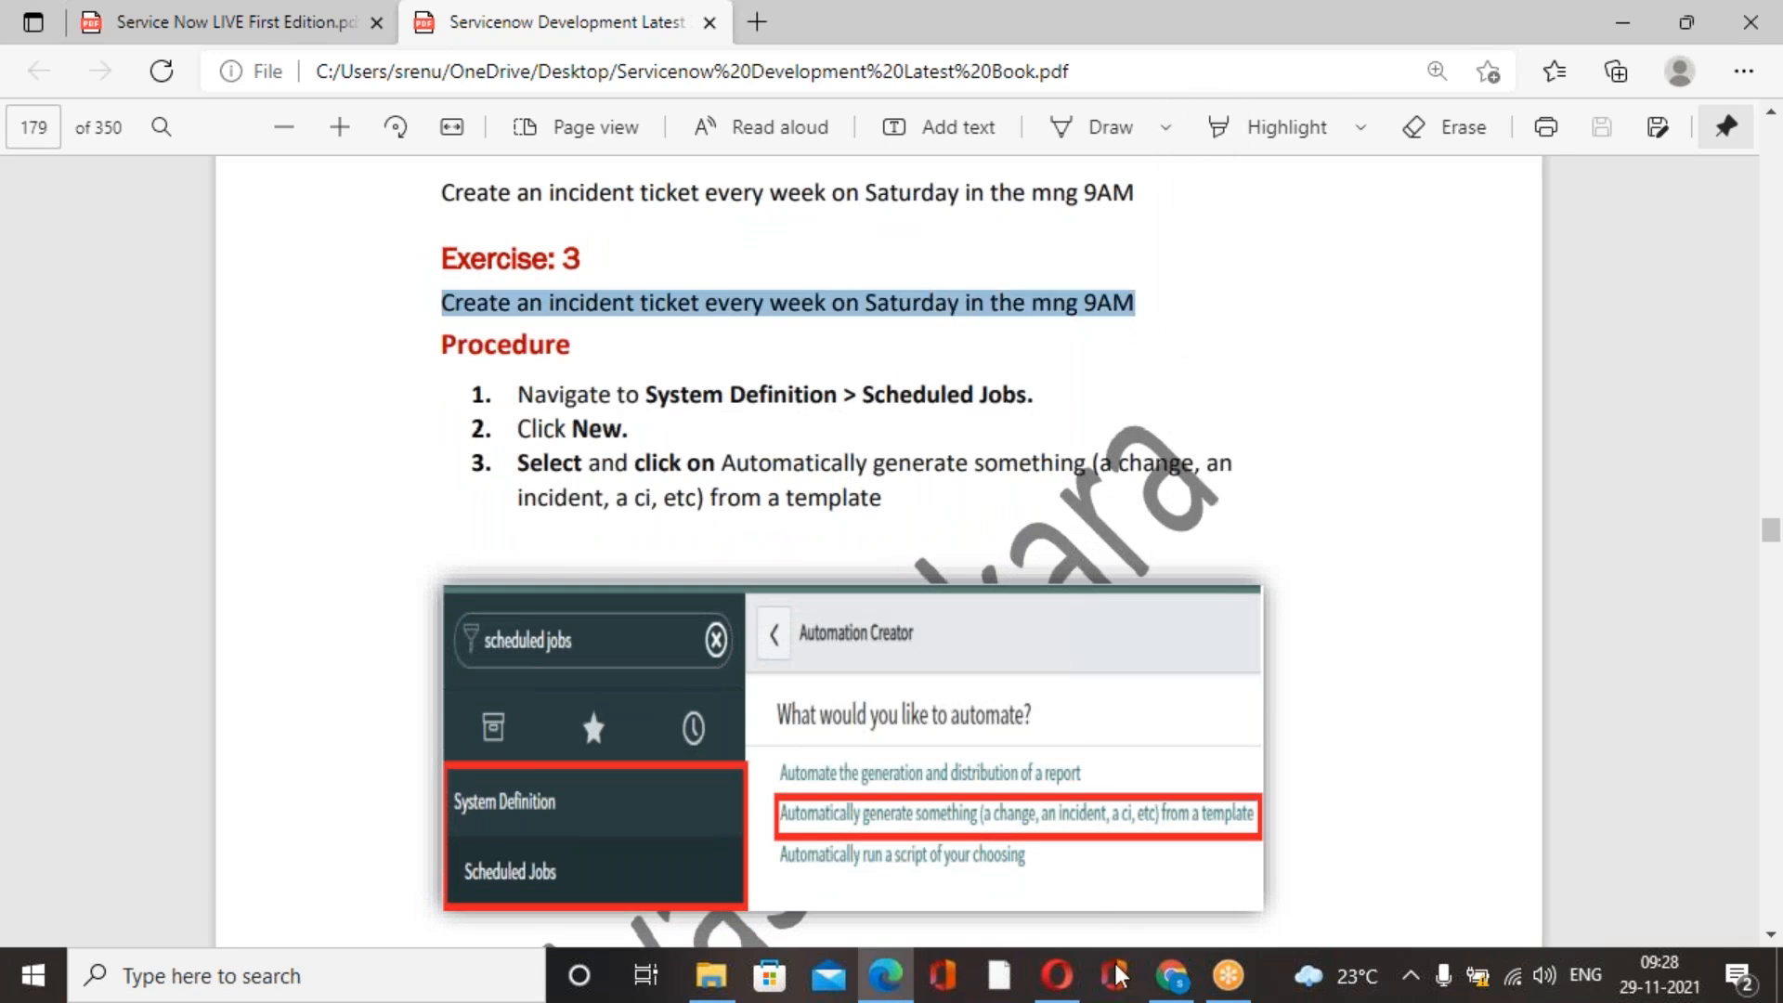
pyautogui.click(1173, 975)
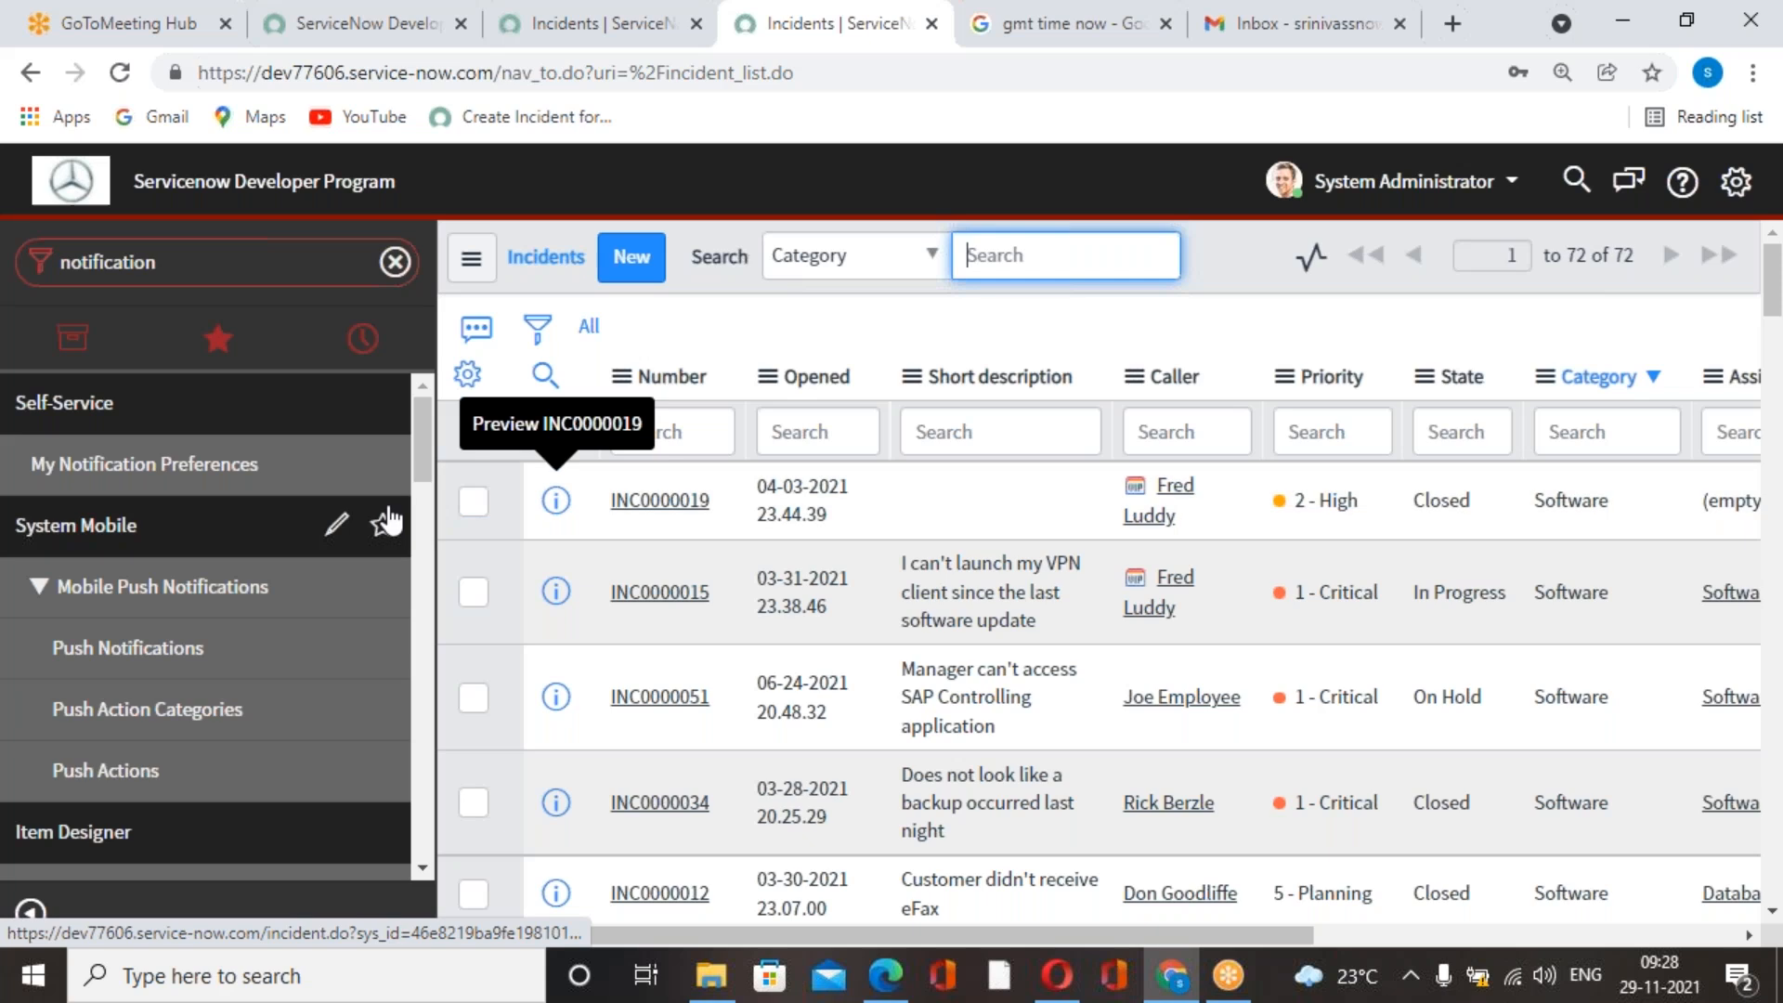
# Filter the application navigator by "schedule", open Scheduled Jobs and start a new job that generates a record from a template.
pyautogui.scroll(-5, 279, 525)
pyautogui.scroll(5, 279, 524)
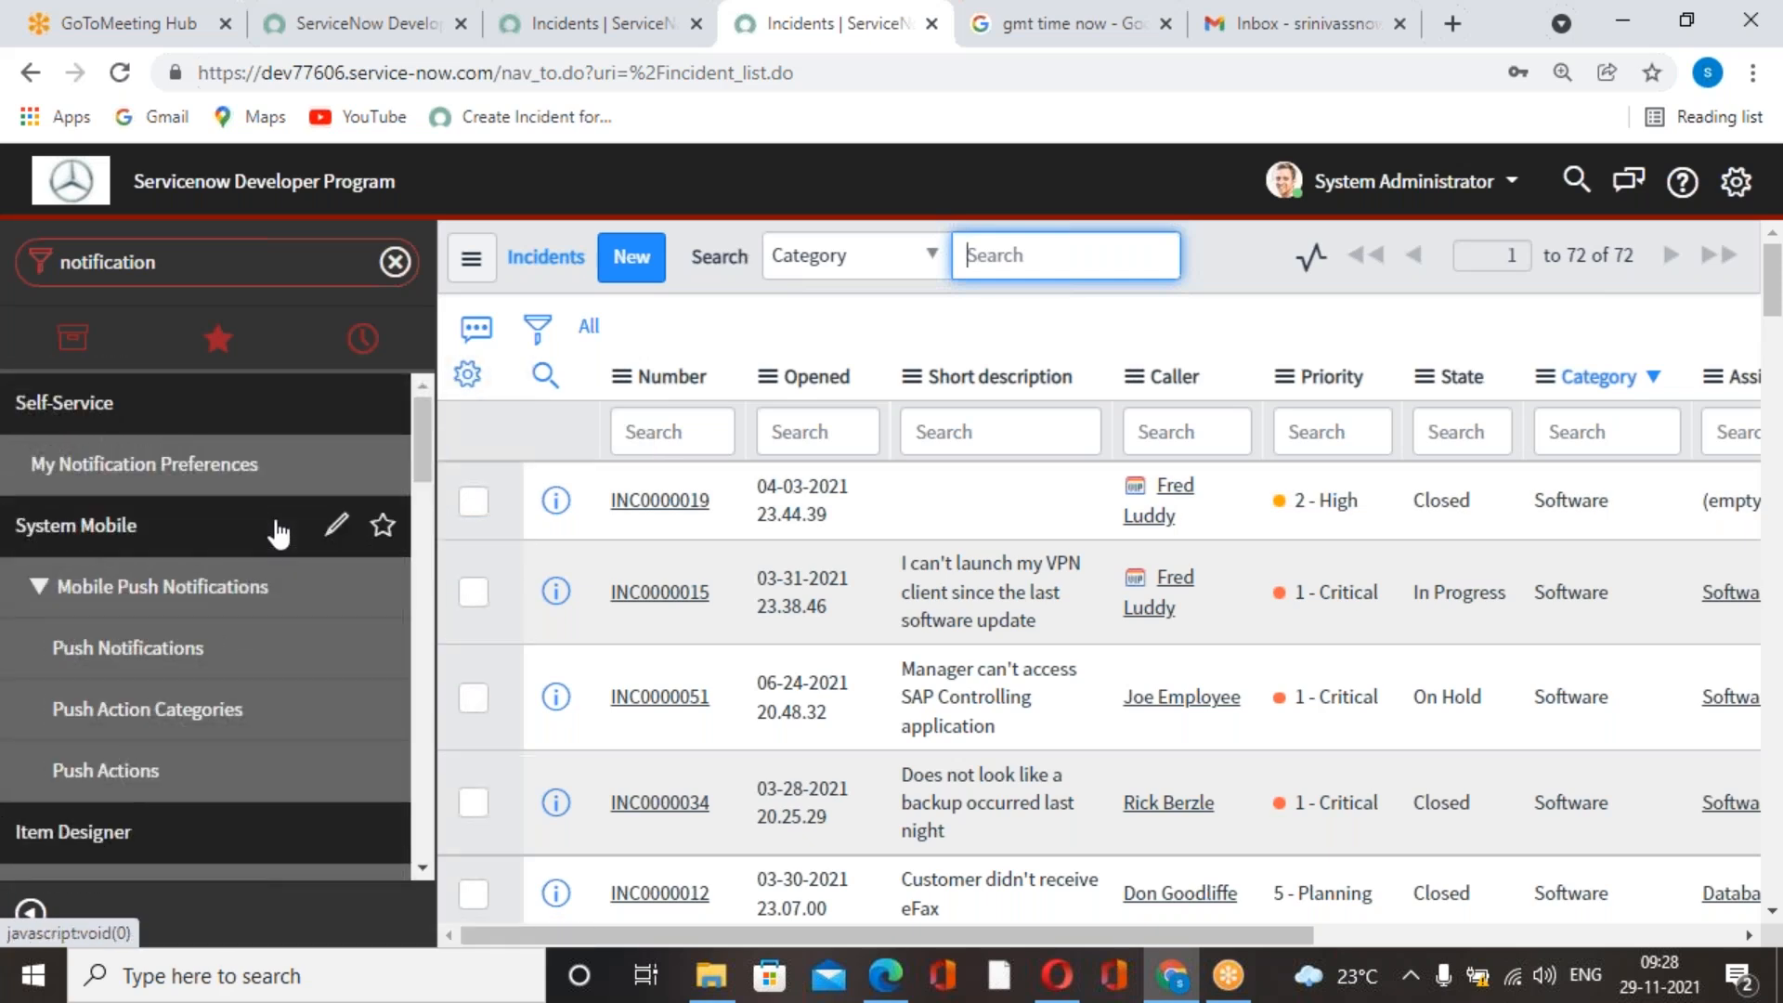
pyautogui.click(242, 259)
pyautogui.write('sche')
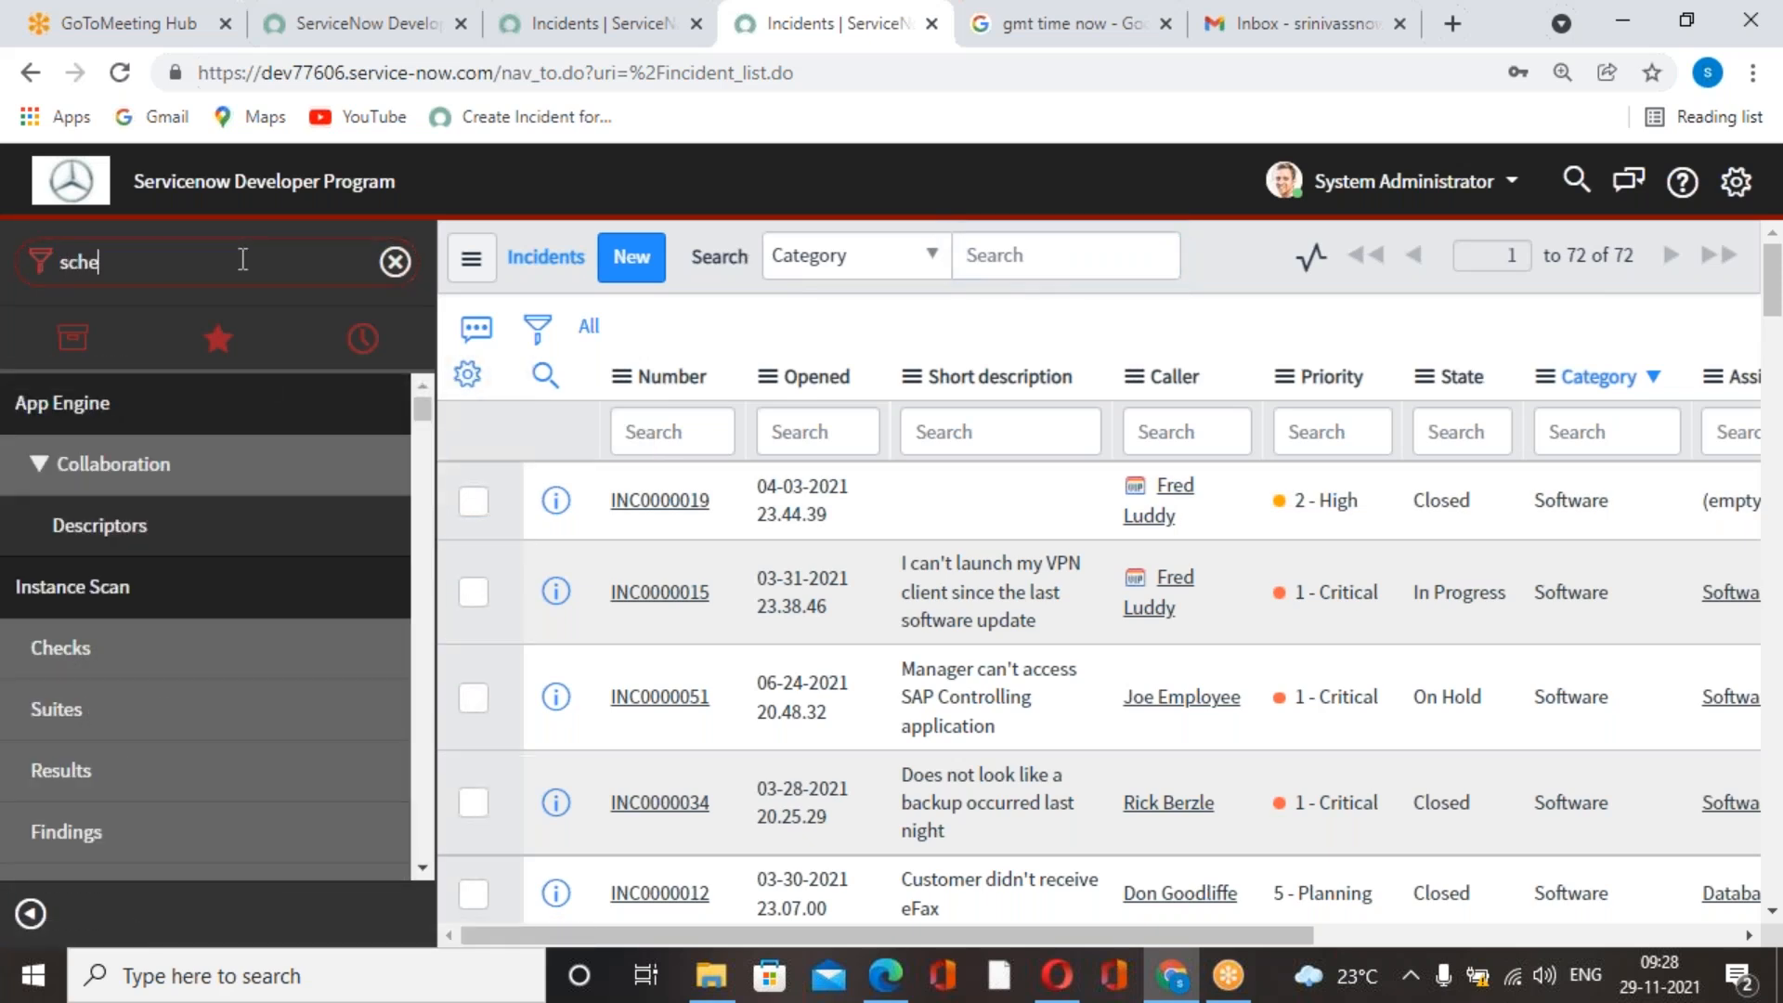
pyautogui.write('dule')
pyautogui.scroll(-3, 200, 722)
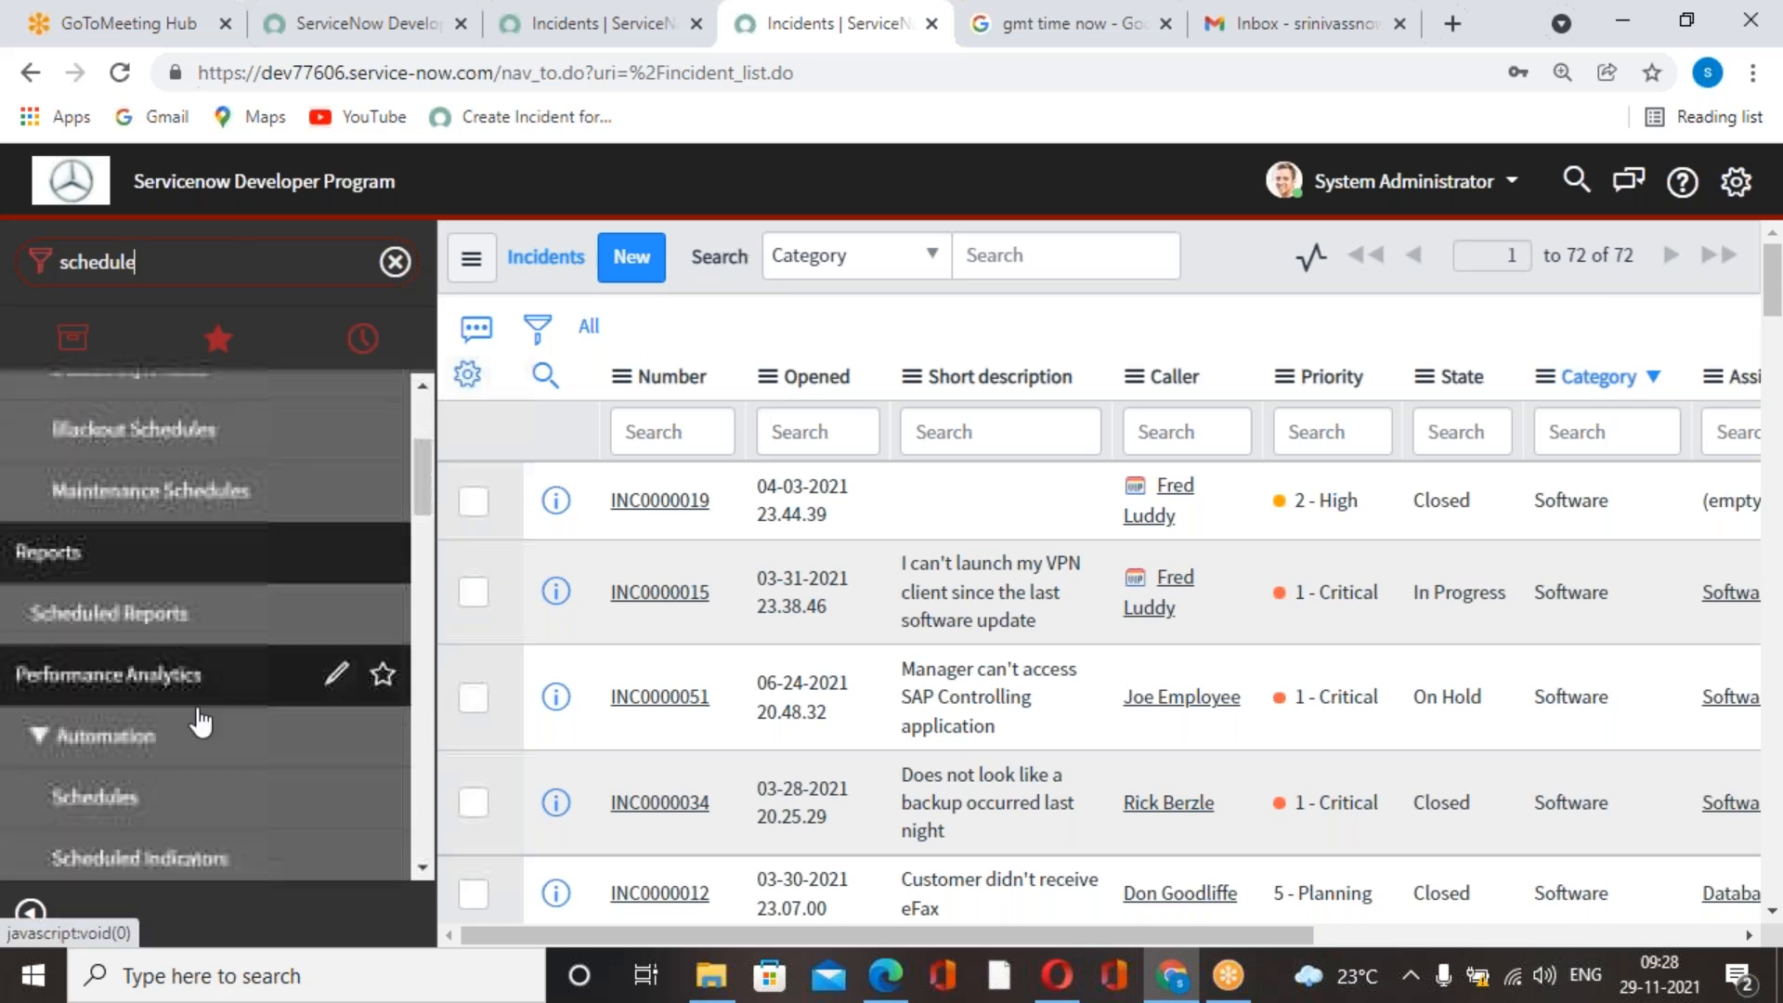
pyautogui.scroll(-8, 200, 722)
pyautogui.scroll(-4, 199, 760)
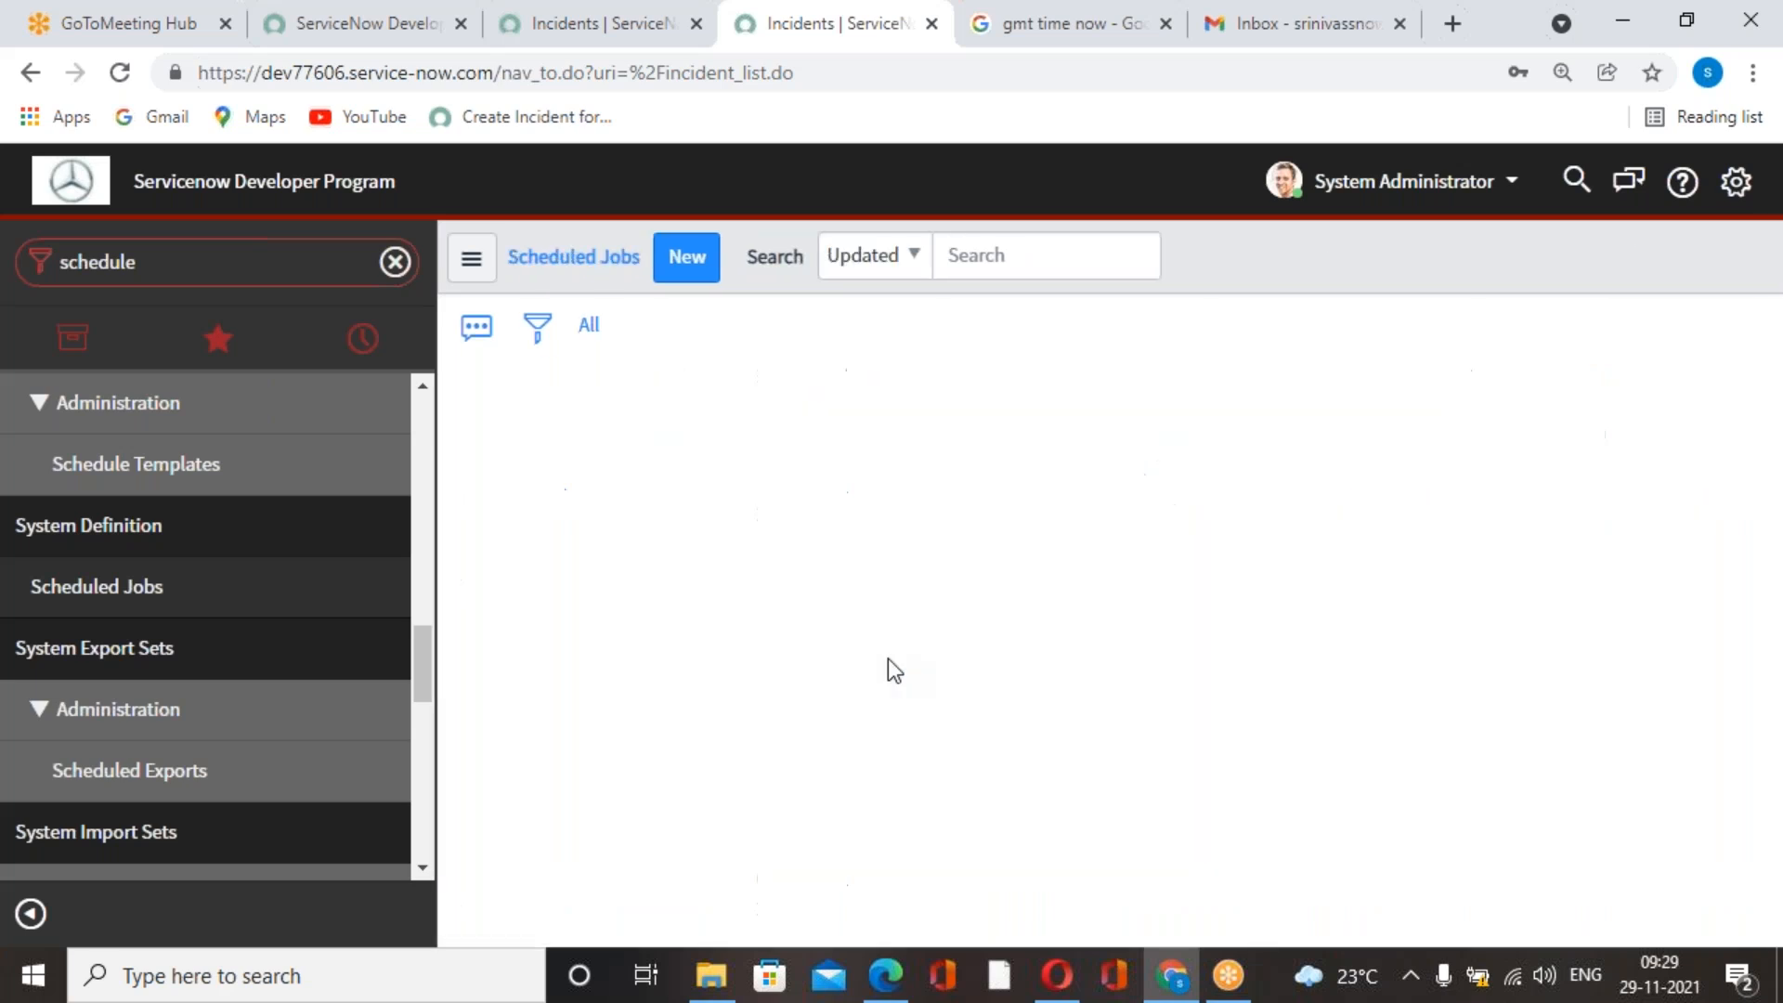
pyautogui.click(703, 253)
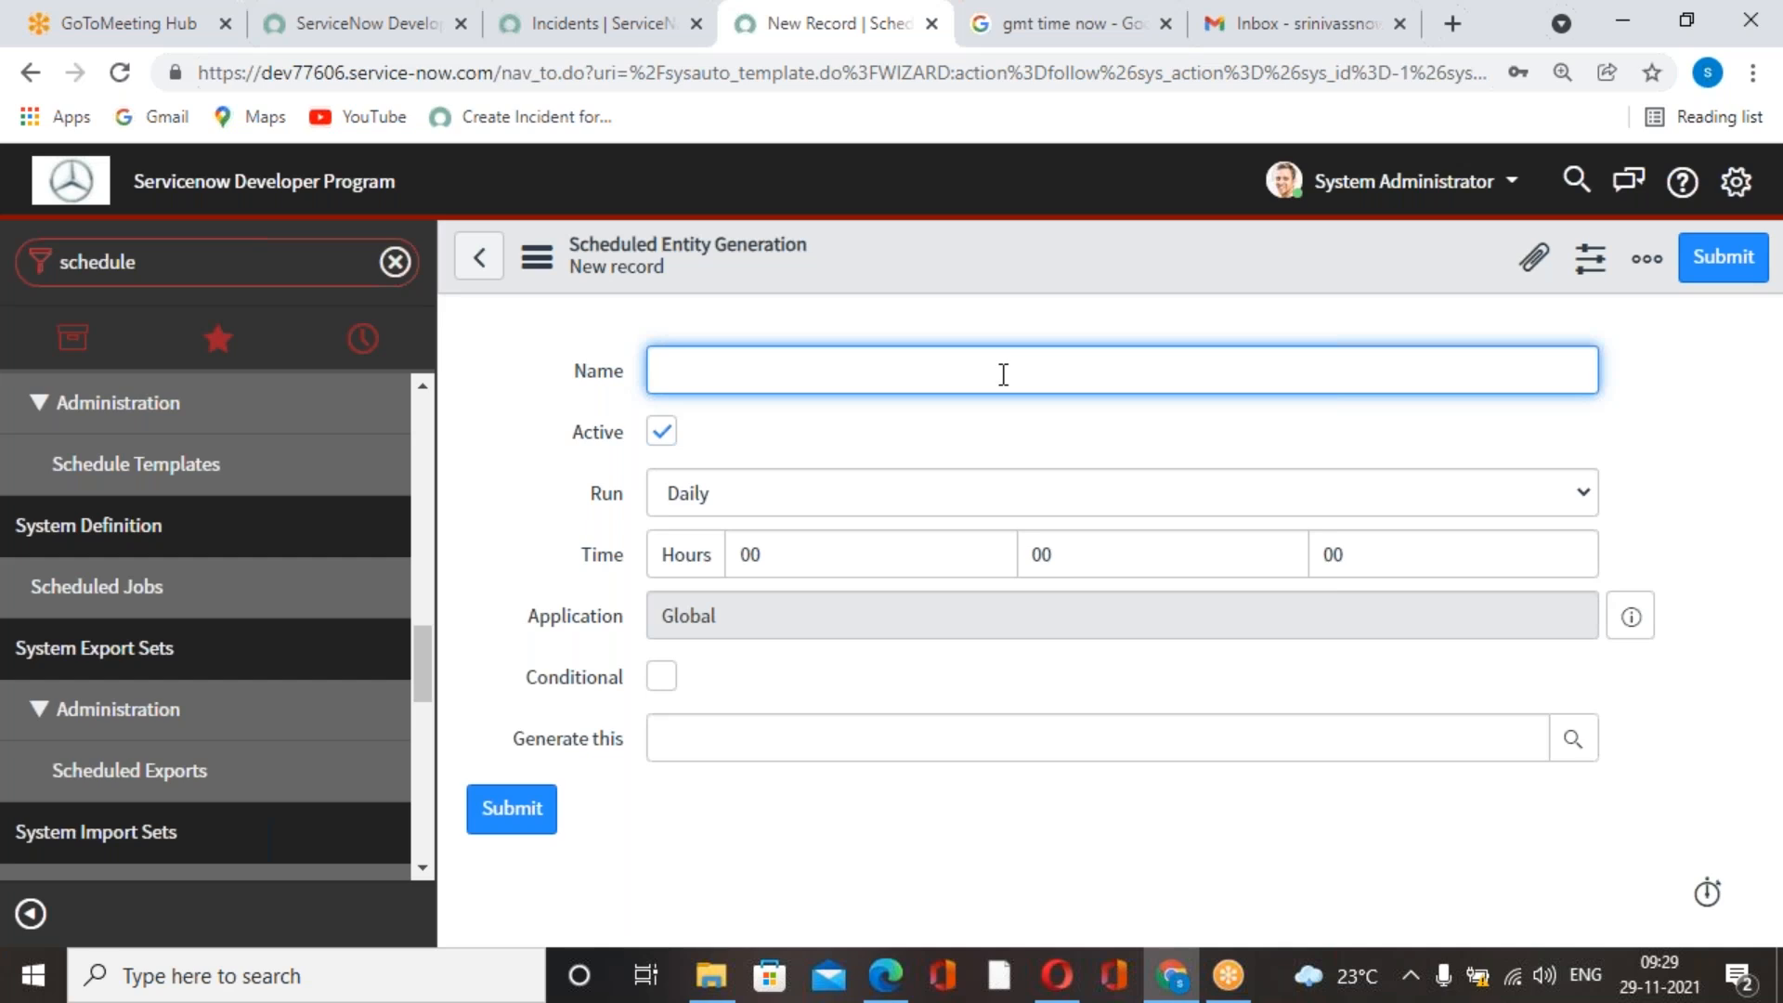
# Name the job "Create an incident ticket every week on Saturday in the mng 9AM" and set it to run Weekly on Saturday.
pyautogui.hotkey('ctrl', 'v')
pyautogui.click(1045, 790)
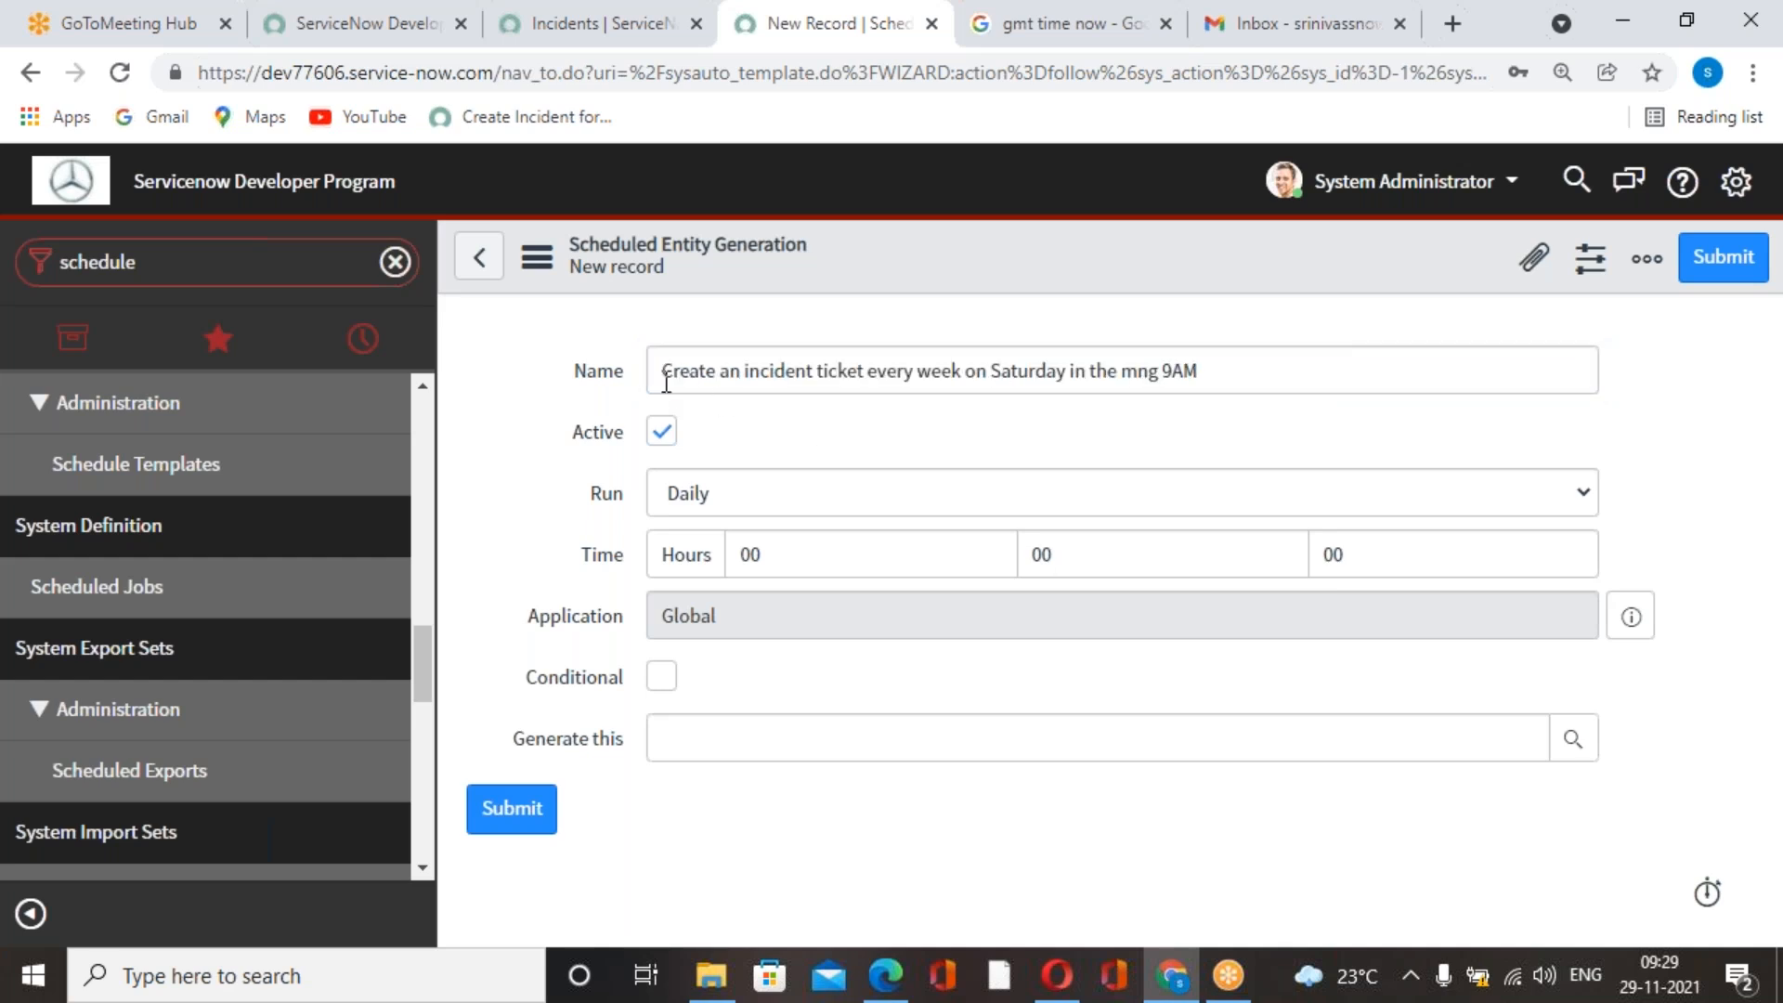
pyautogui.click(1486, 492)
pyautogui.click(827, 559)
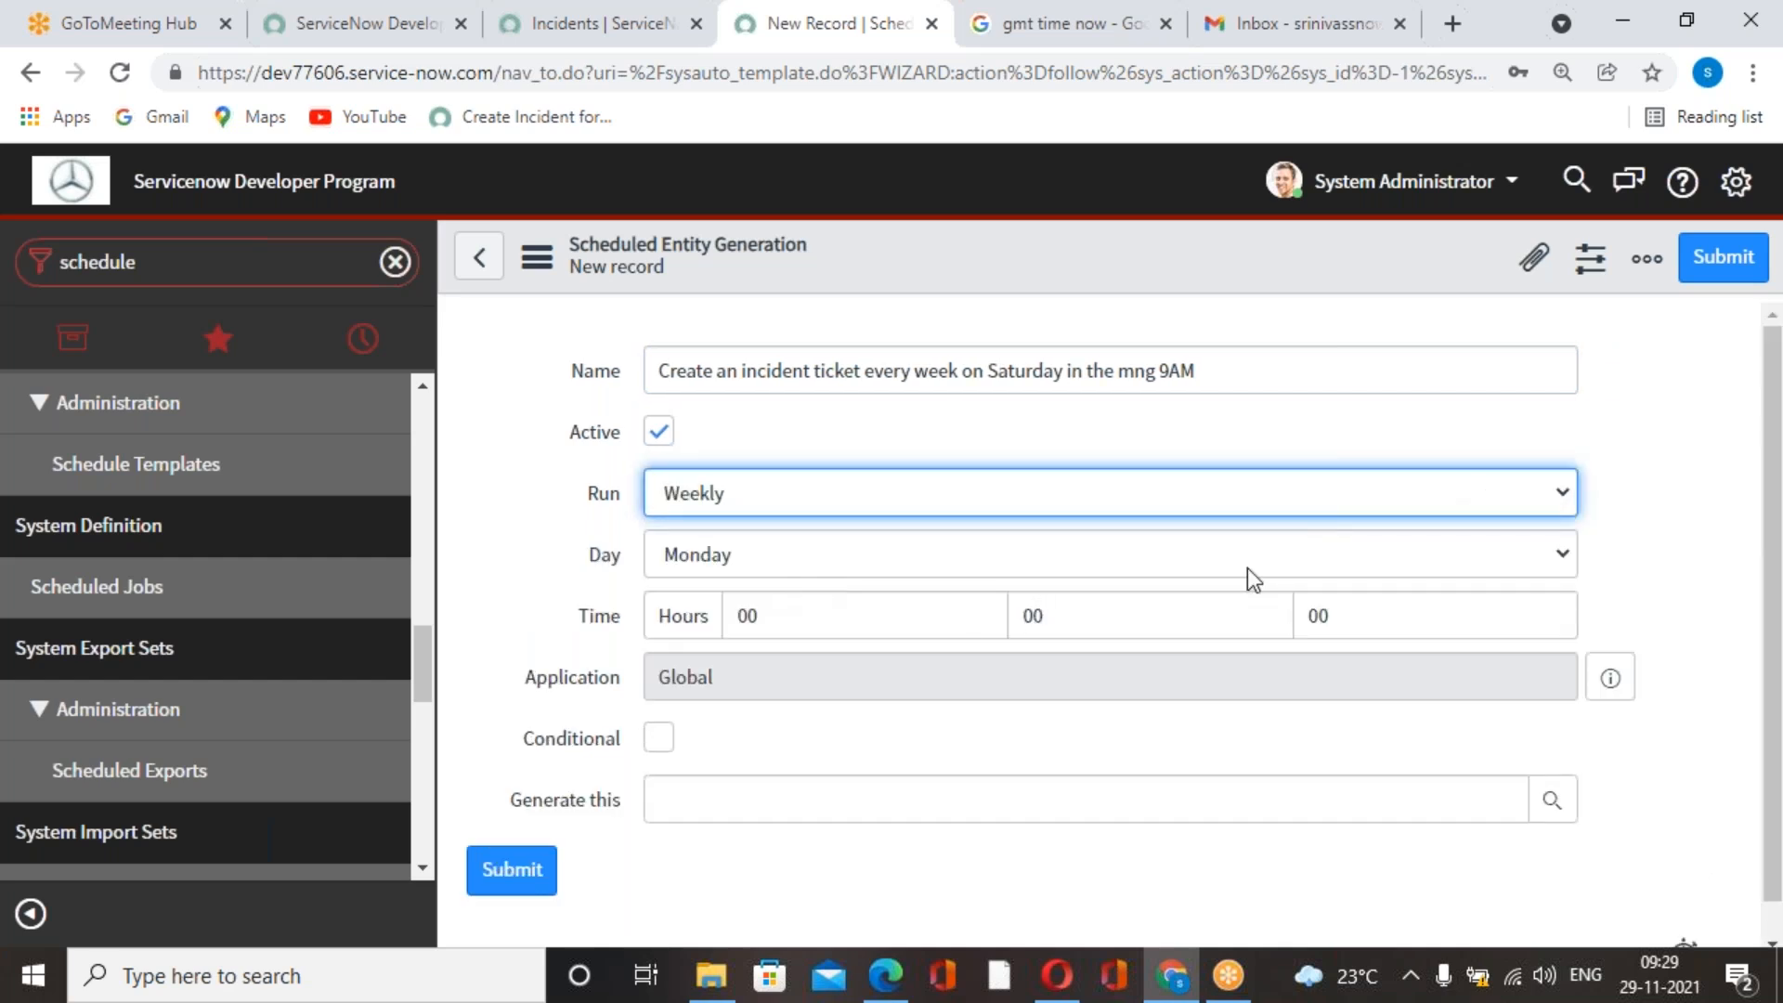
pyautogui.click(1570, 560)
pyautogui.click(1569, 559)
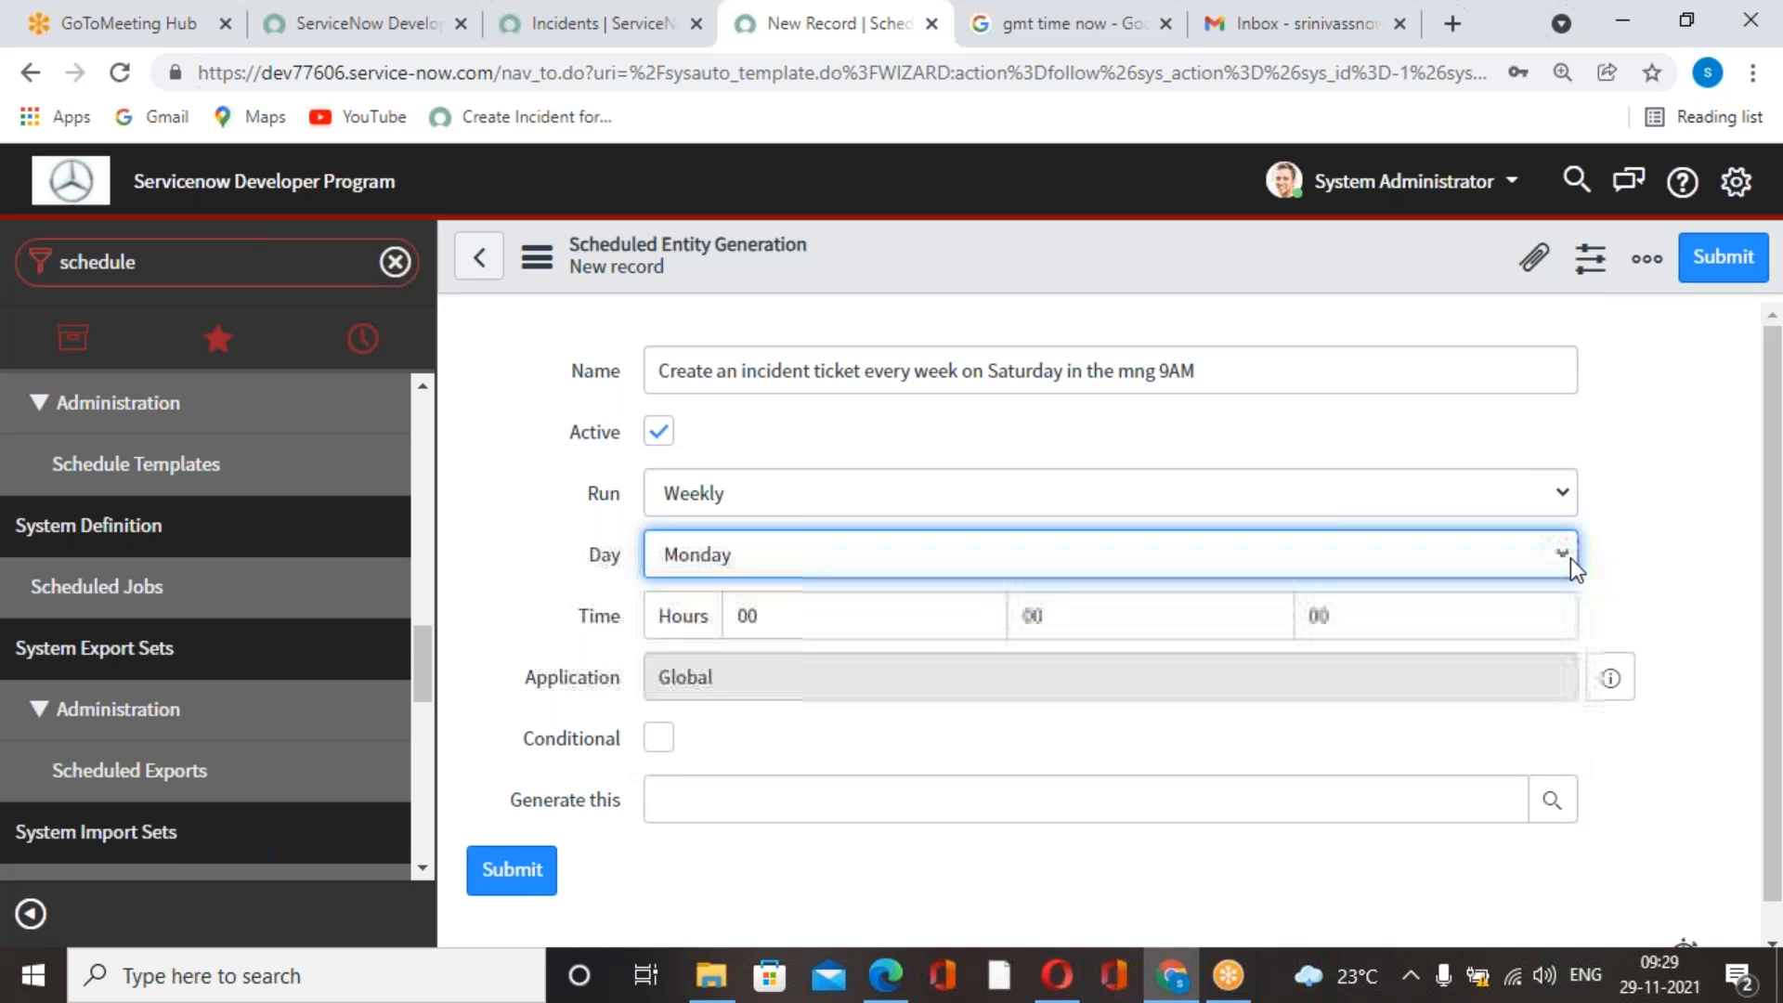
pyautogui.click(1570, 560)
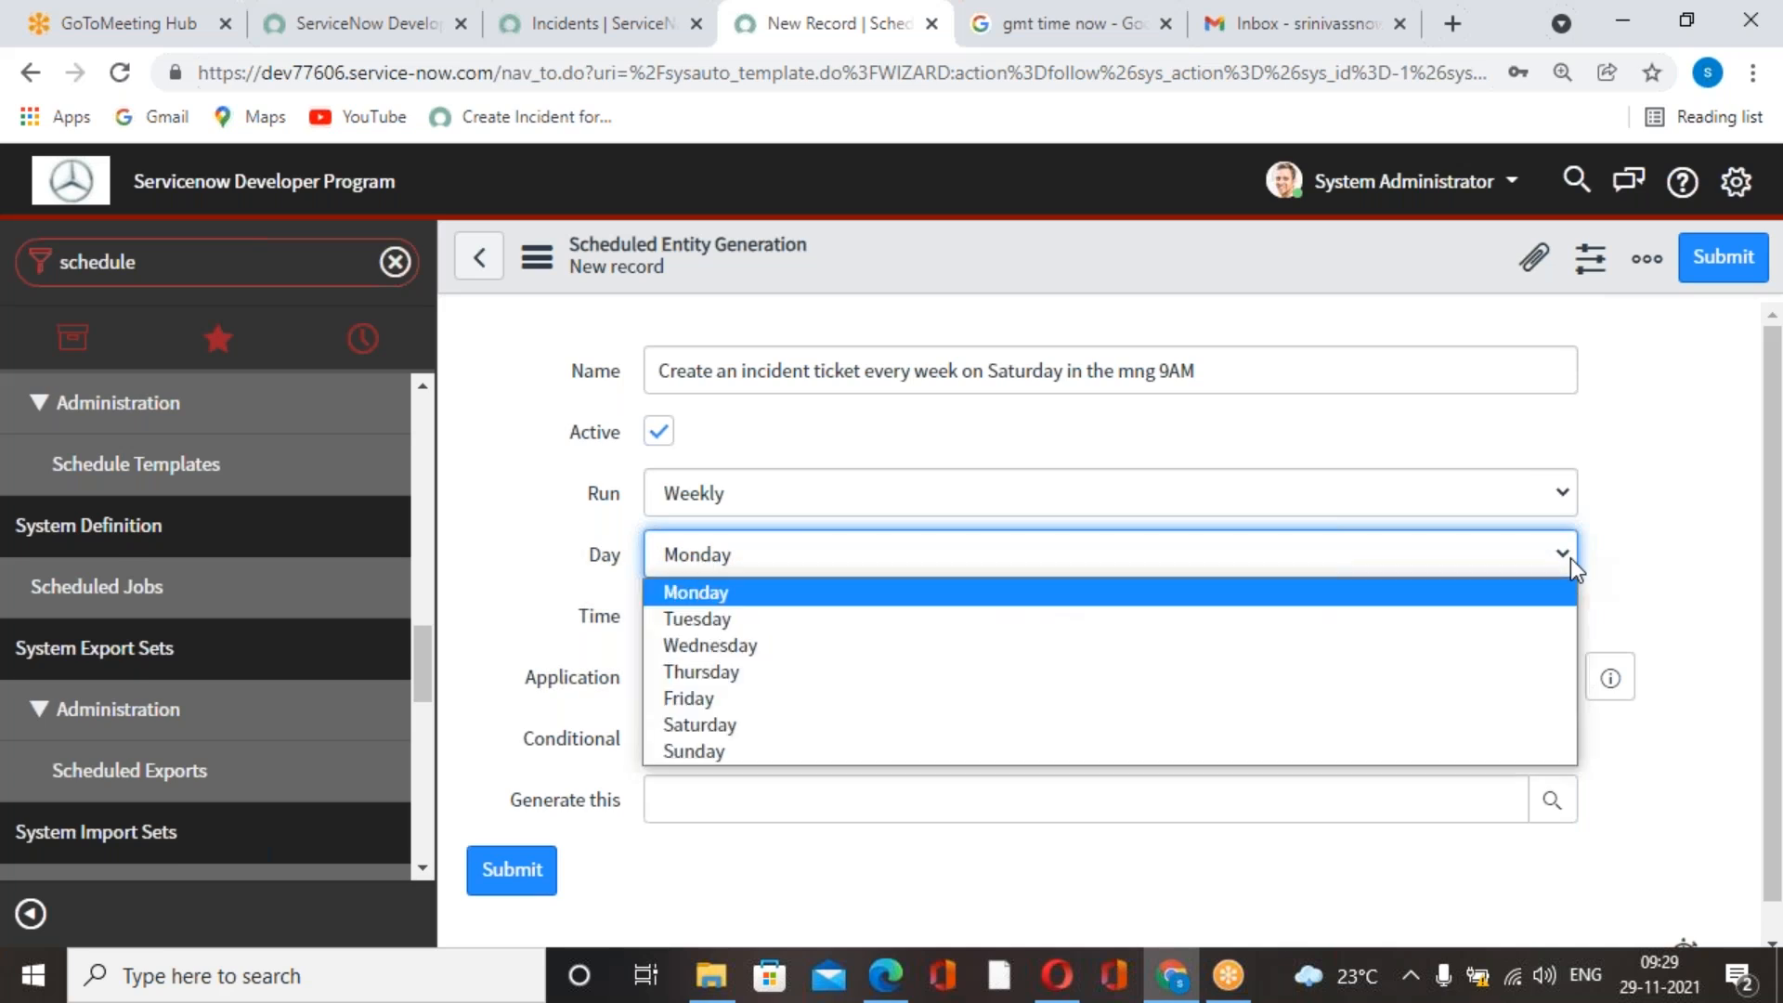
pyautogui.click(793, 726)
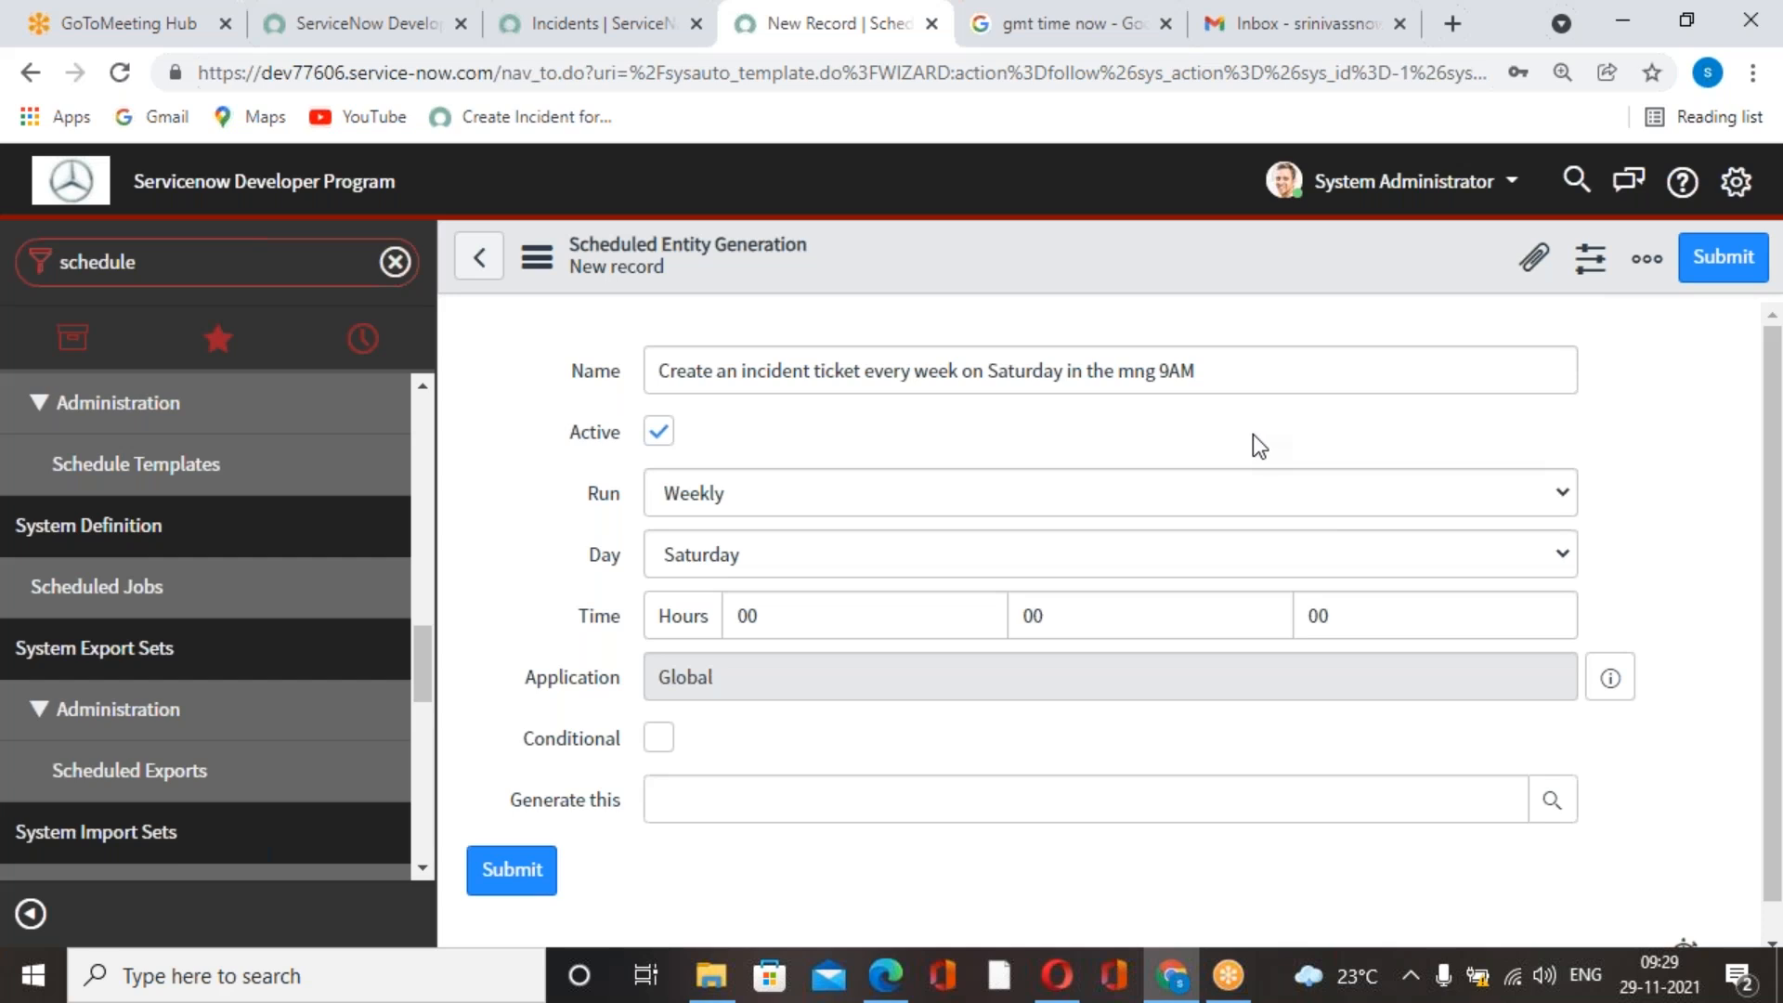
# Check the current GMT time in the refreshed Google results and return to the new scheduled job form.
pyautogui.click(1324, 25)
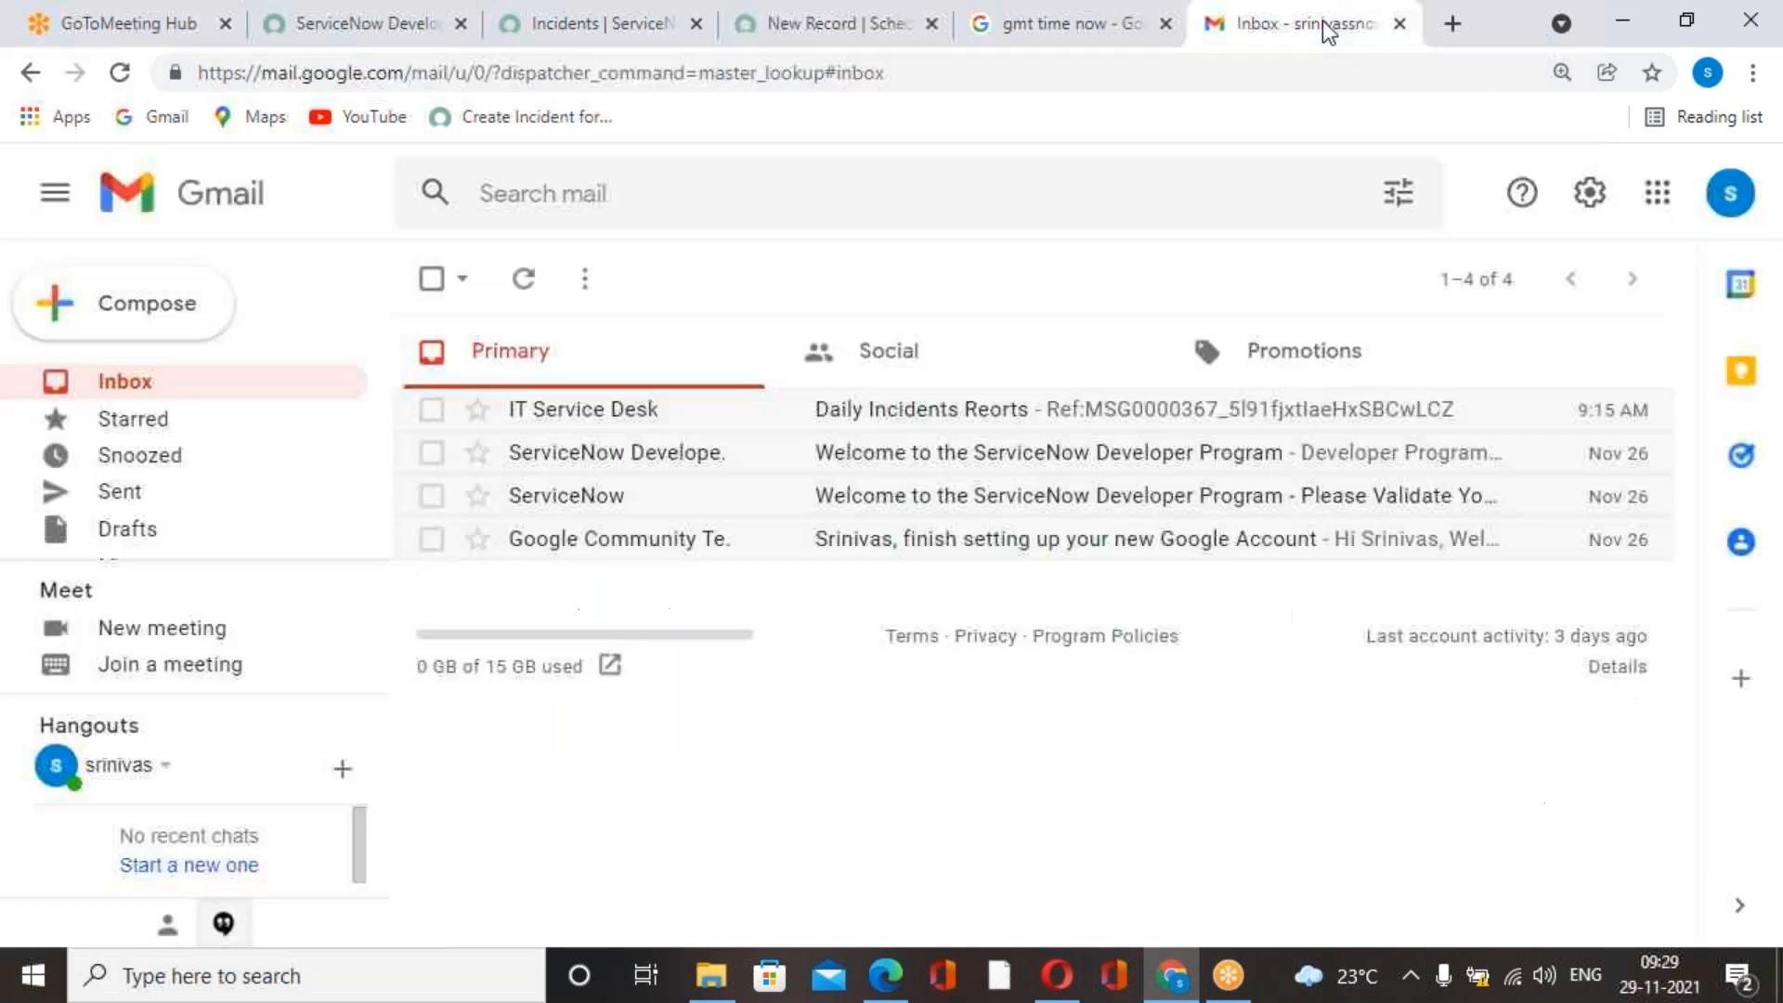
pyautogui.click(1138, 43)
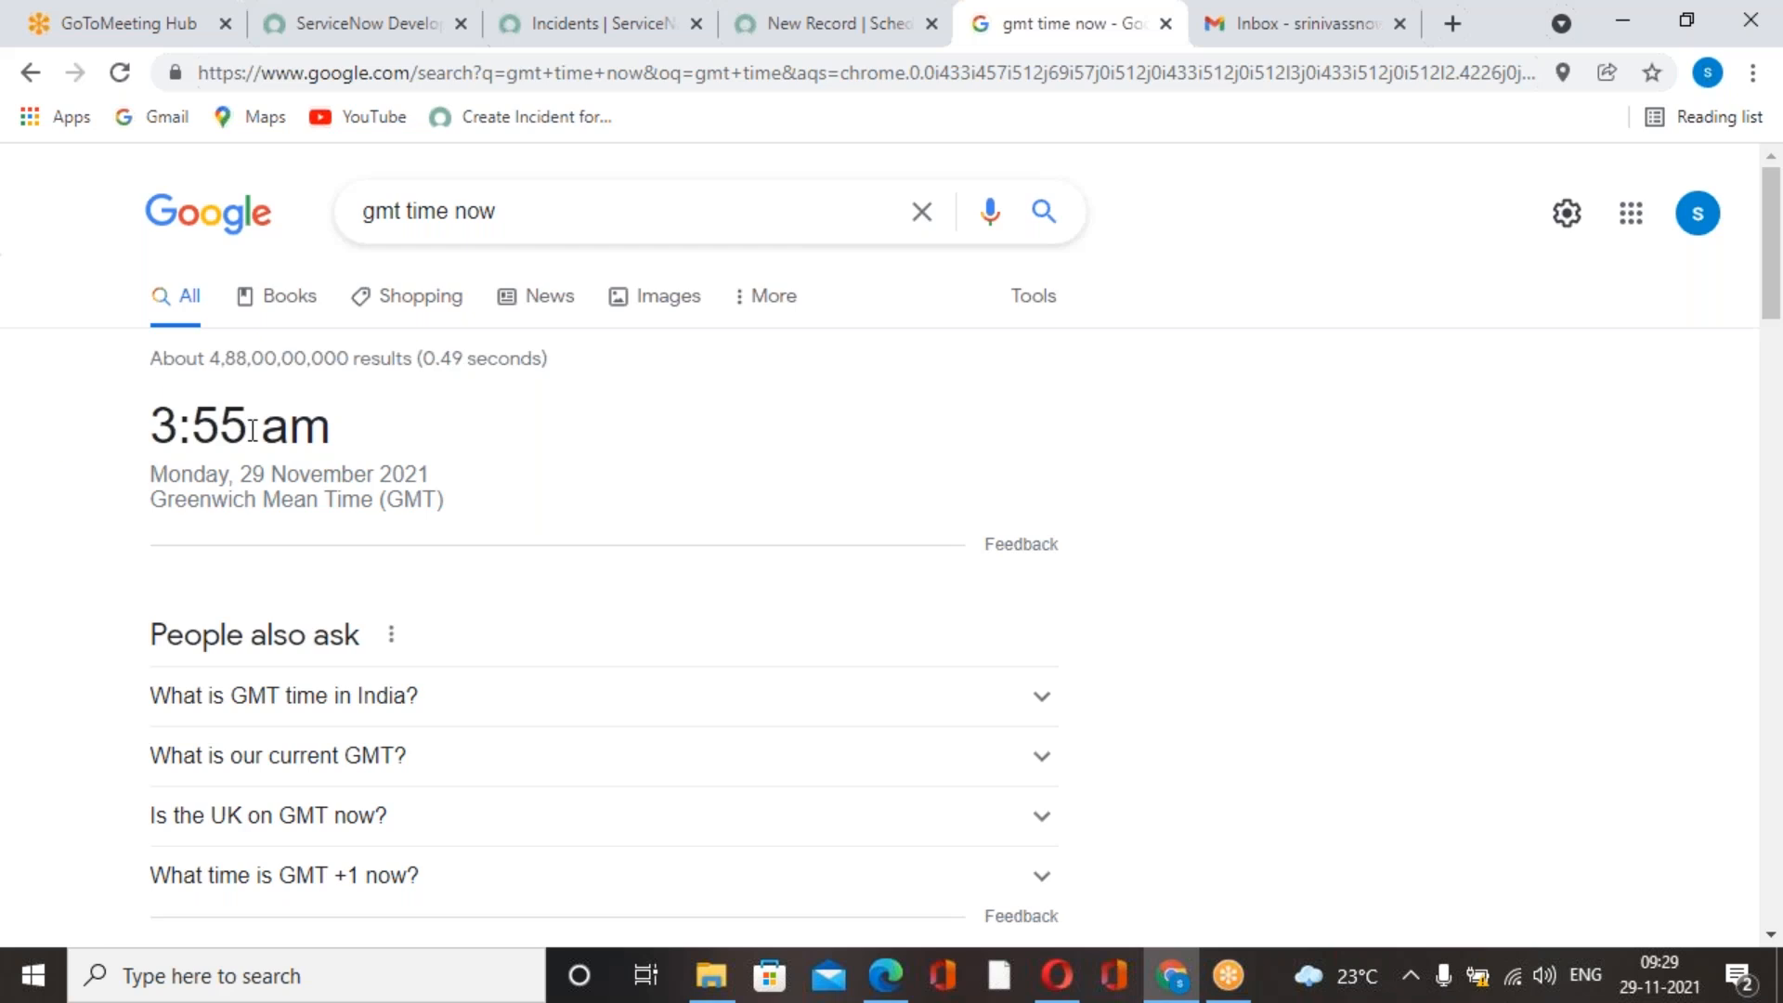
pyautogui.click(119, 72)
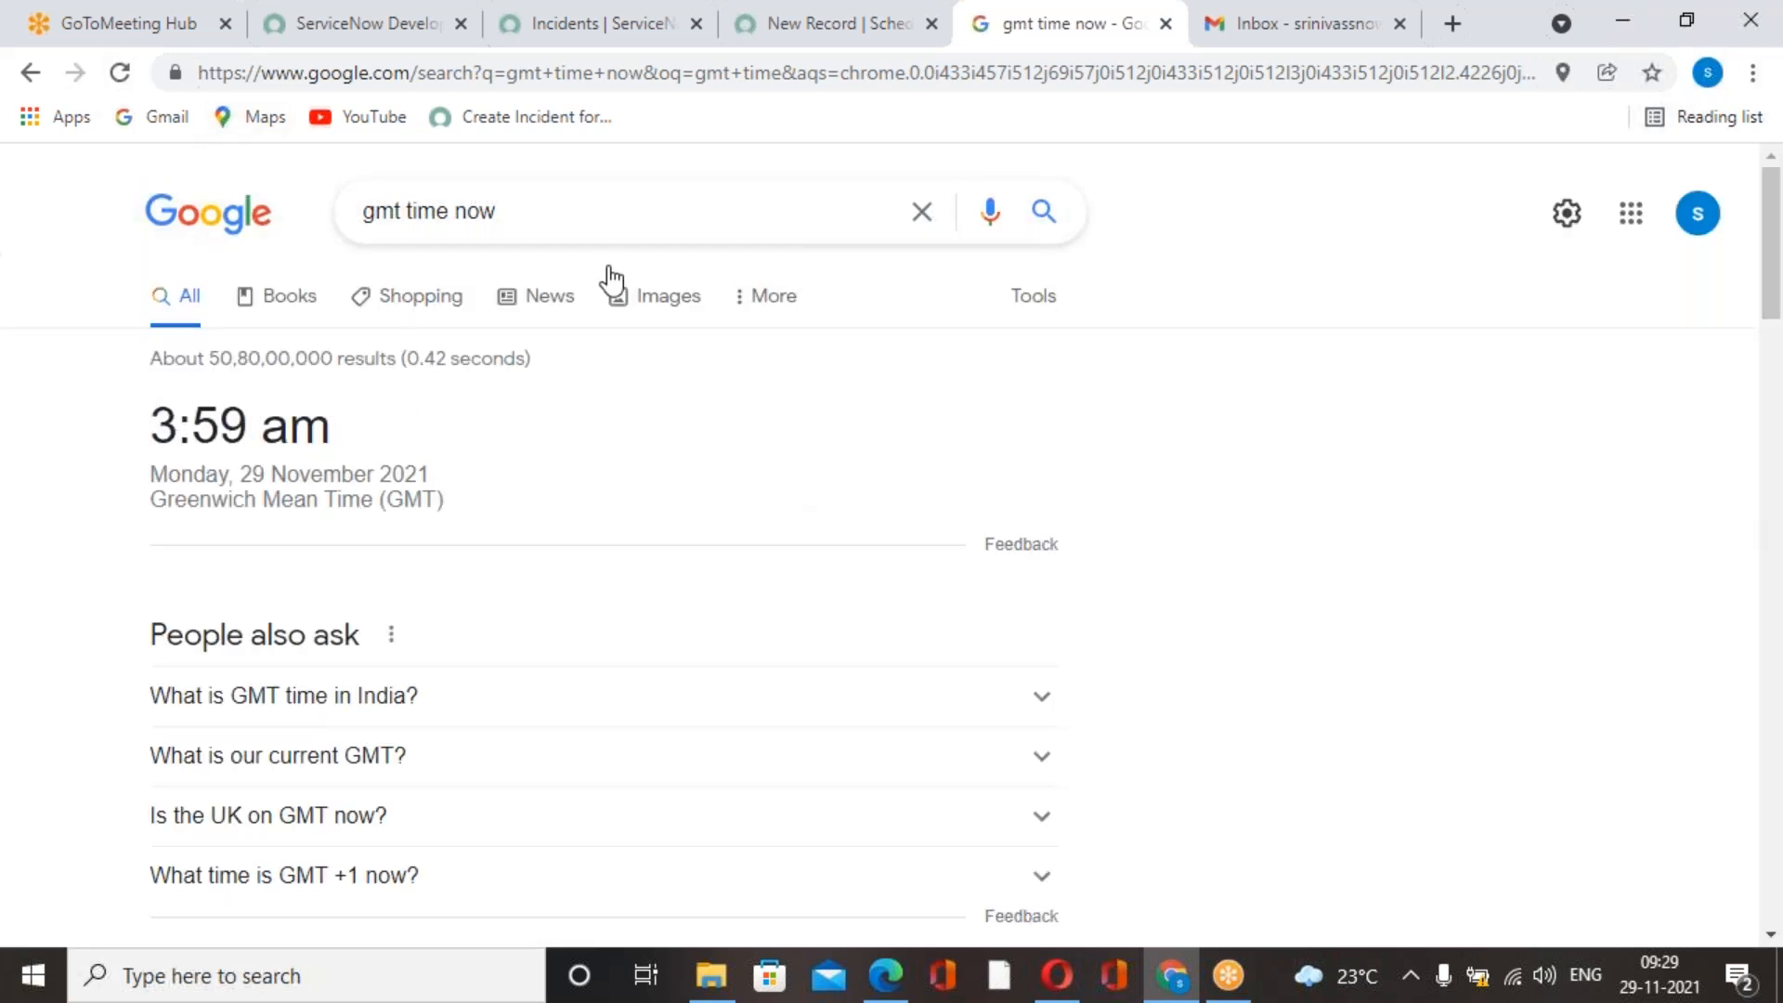
pyautogui.click(639, 41)
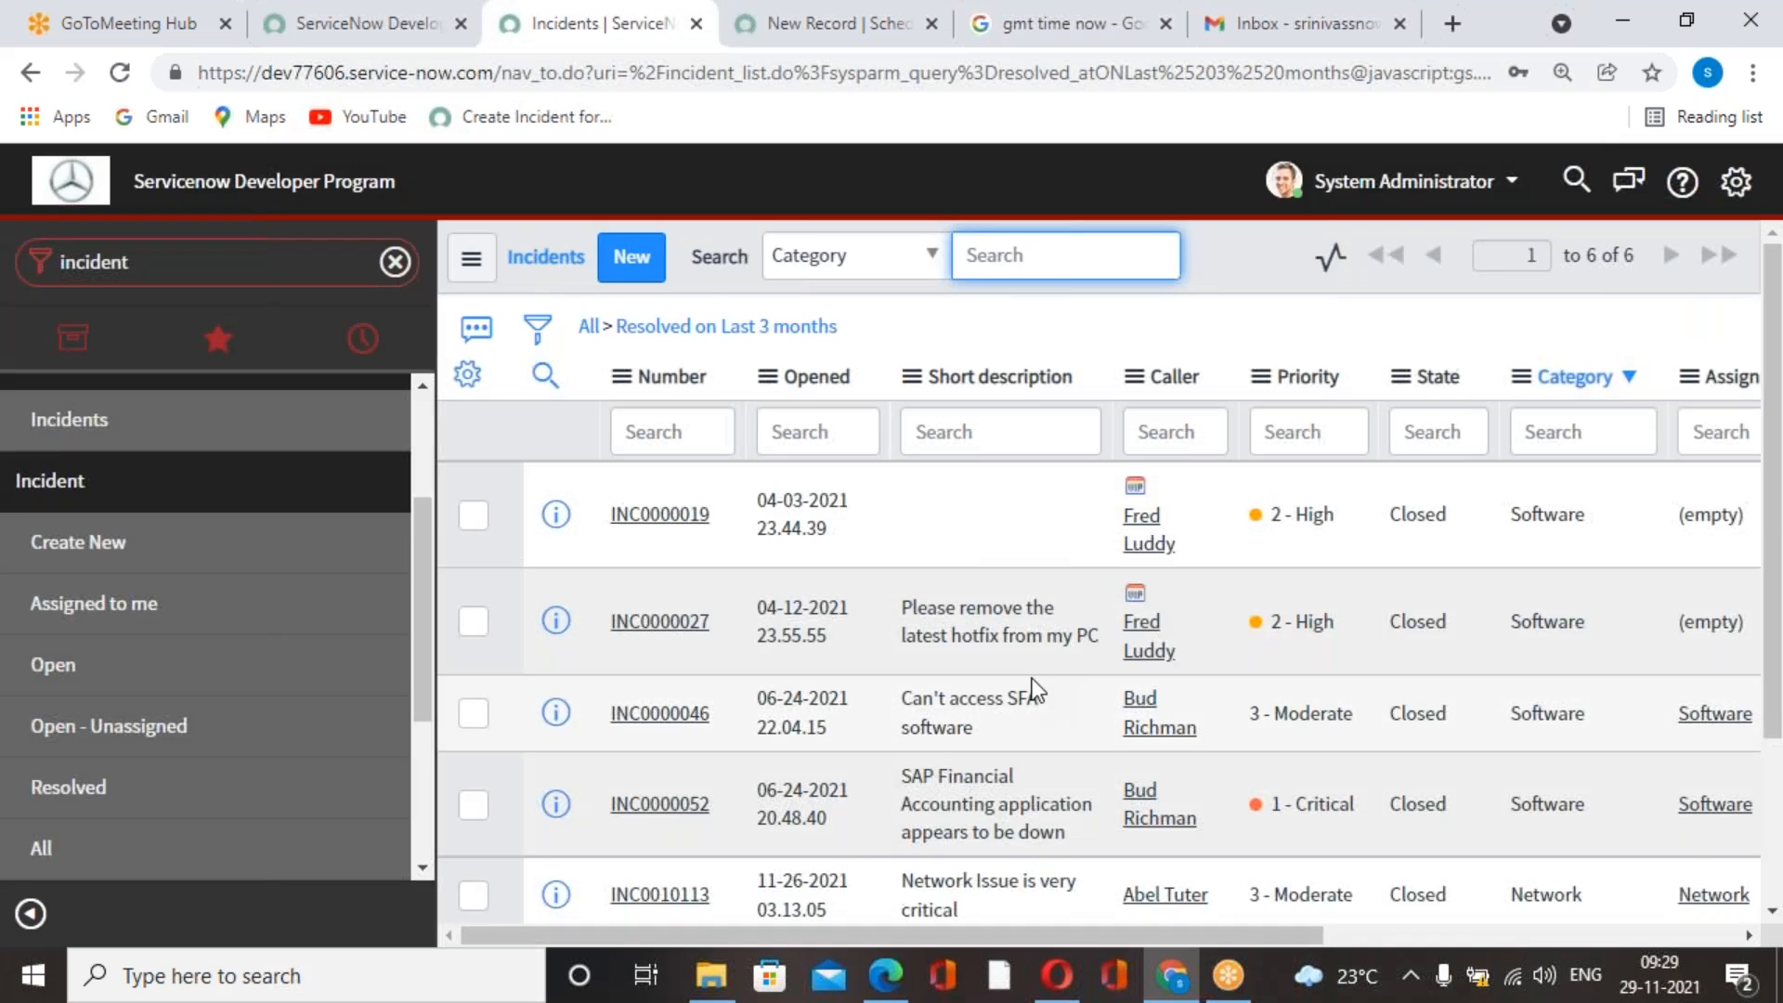
pyautogui.click(817, 23)
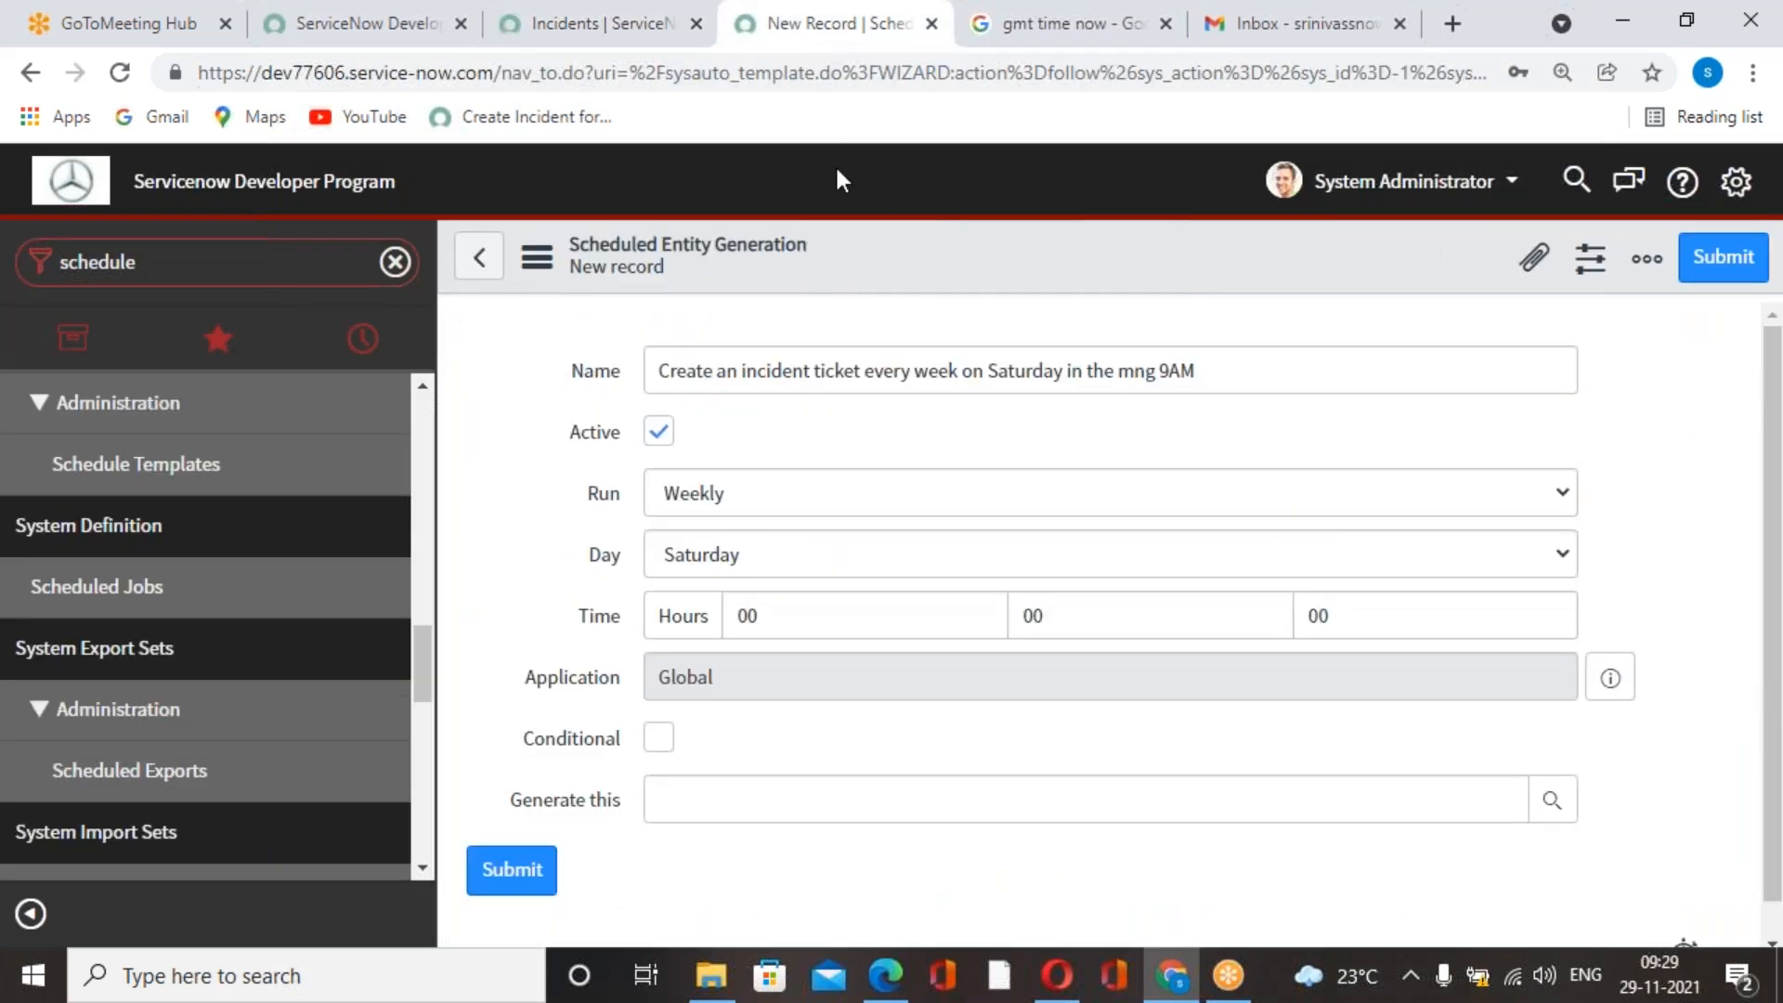
# Set the job's run time to 04 hours 05 minutes and save the record while keeping its form open.
pyautogui.click(660, 627)
pyautogui.write('04')
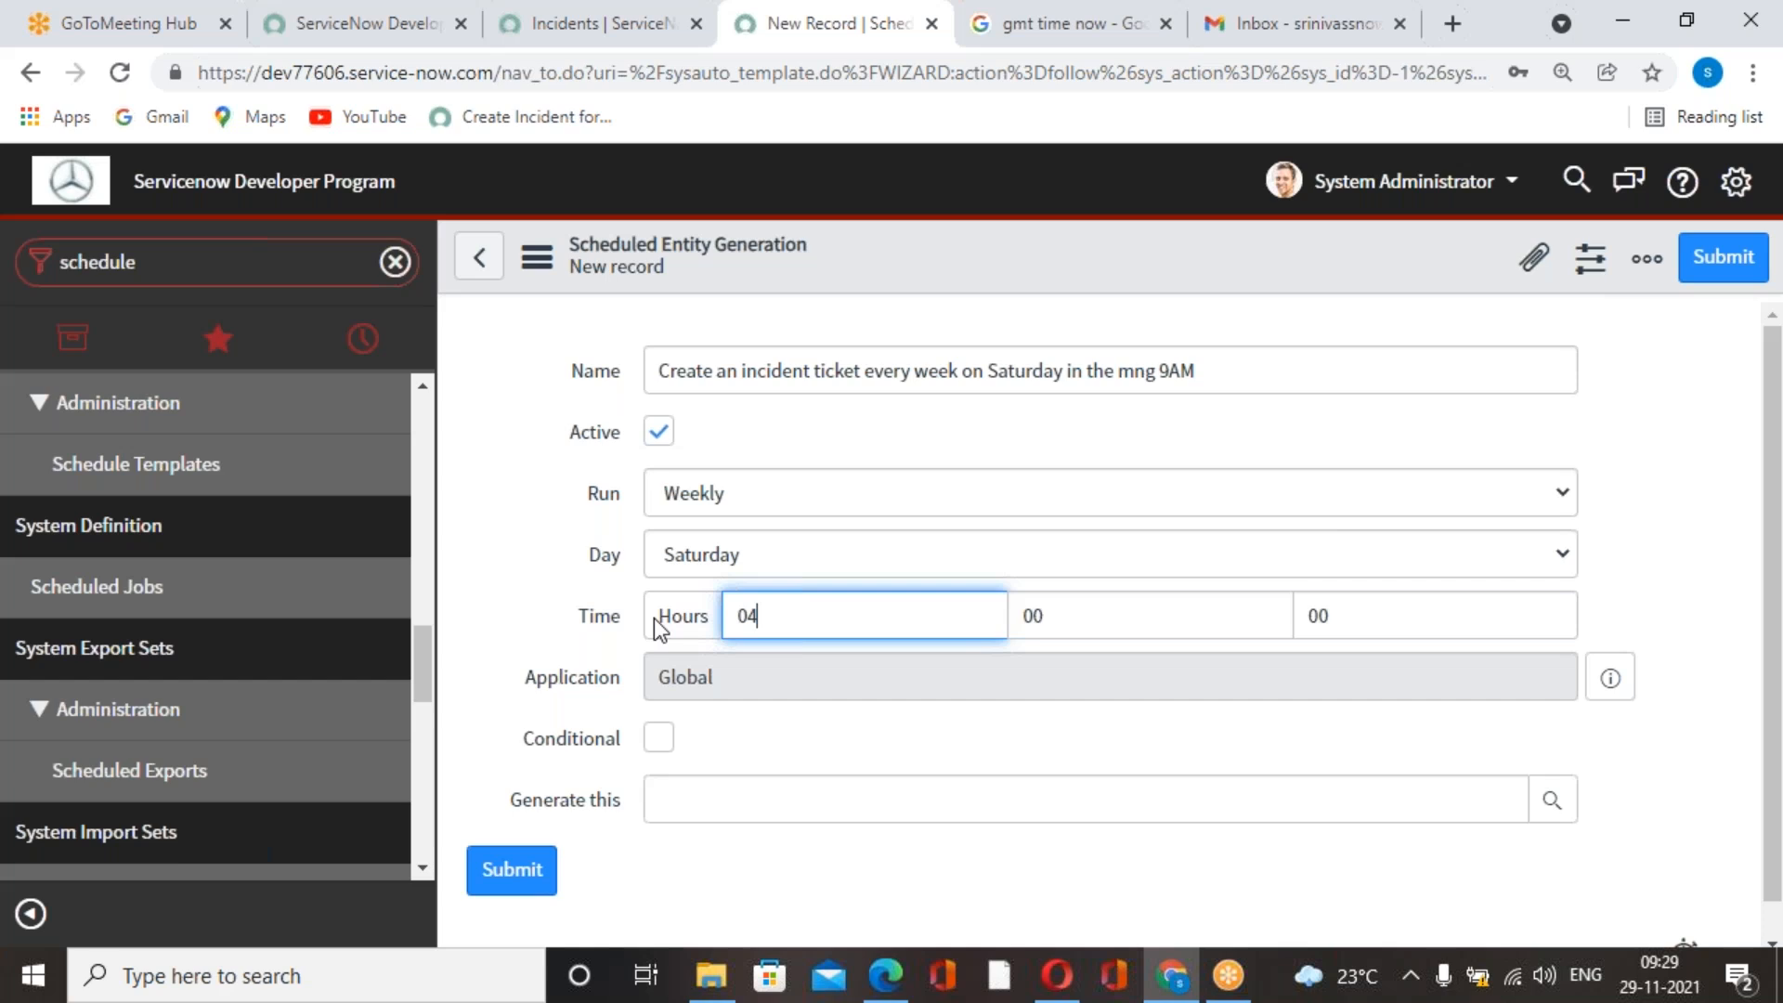
pyautogui.click(1099, 617)
pyautogui.press('BackSpace')
pyautogui.write('2')
pyautogui.press('BackSpace')
pyautogui.write('5')
pyautogui.click(1128, 854)
pyautogui.scroll(-1, 1127, 851)
pyautogui.scroll(1, 1023, 801)
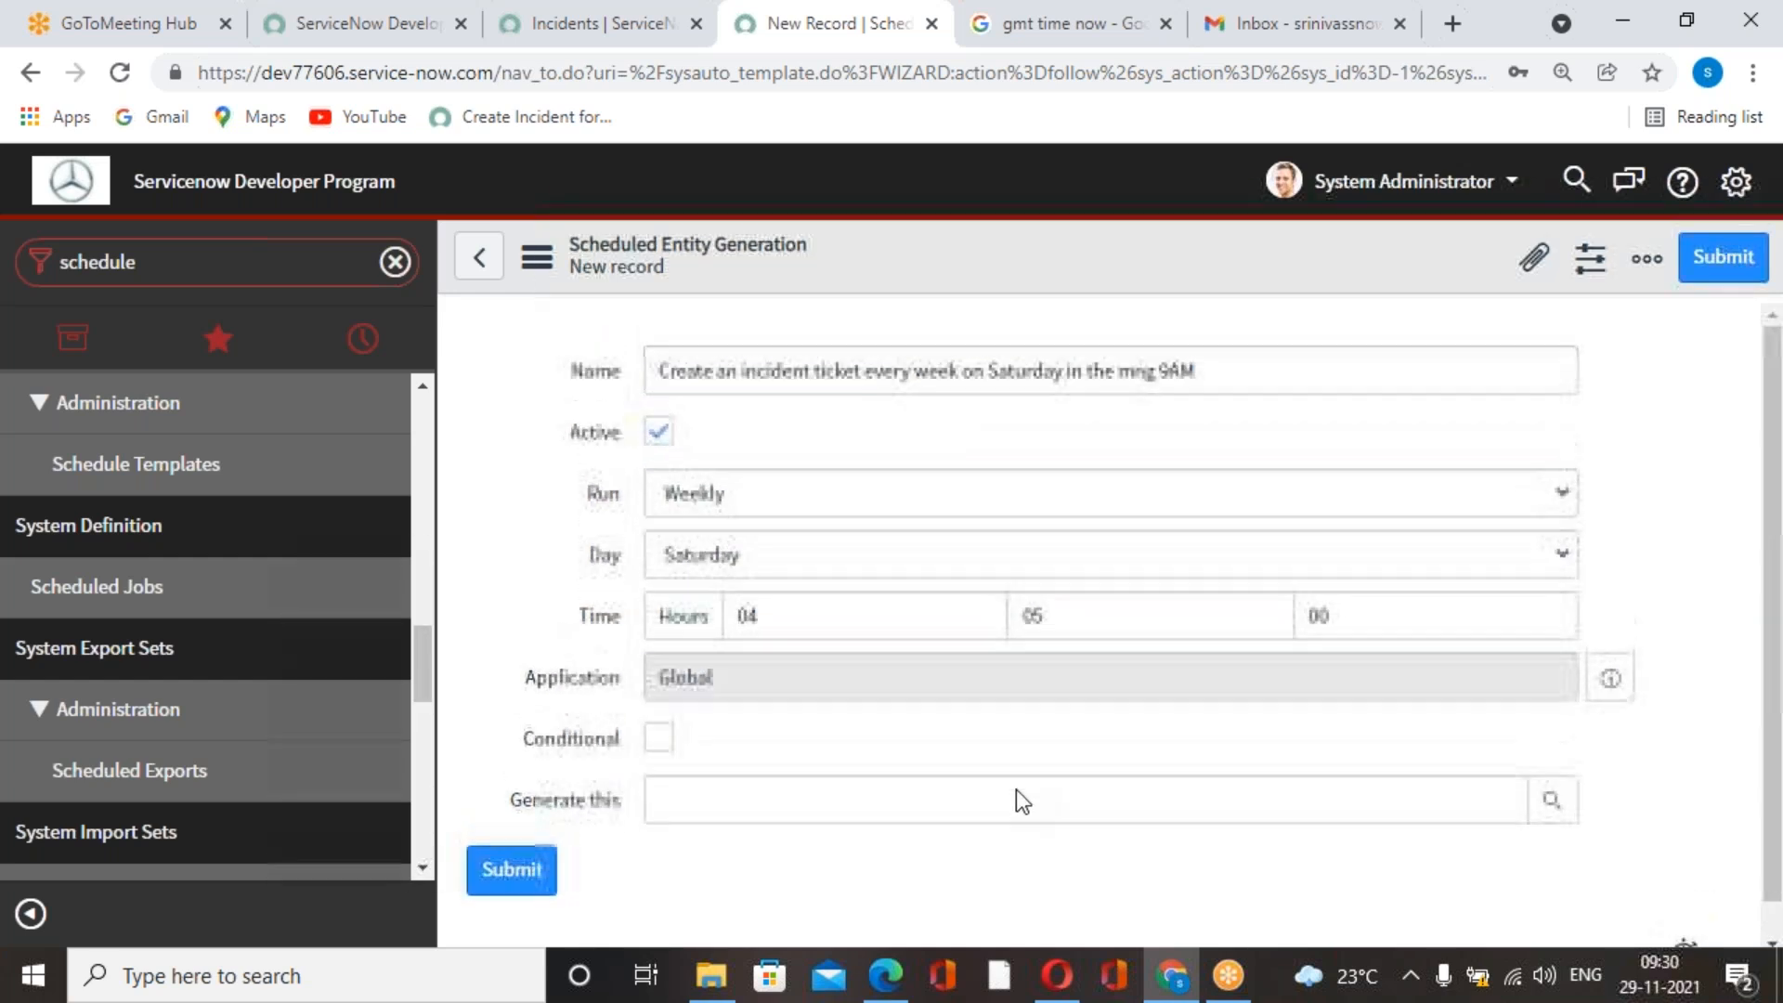
pyautogui.rightClick(1272, 254)
pyautogui.click(1328, 285)
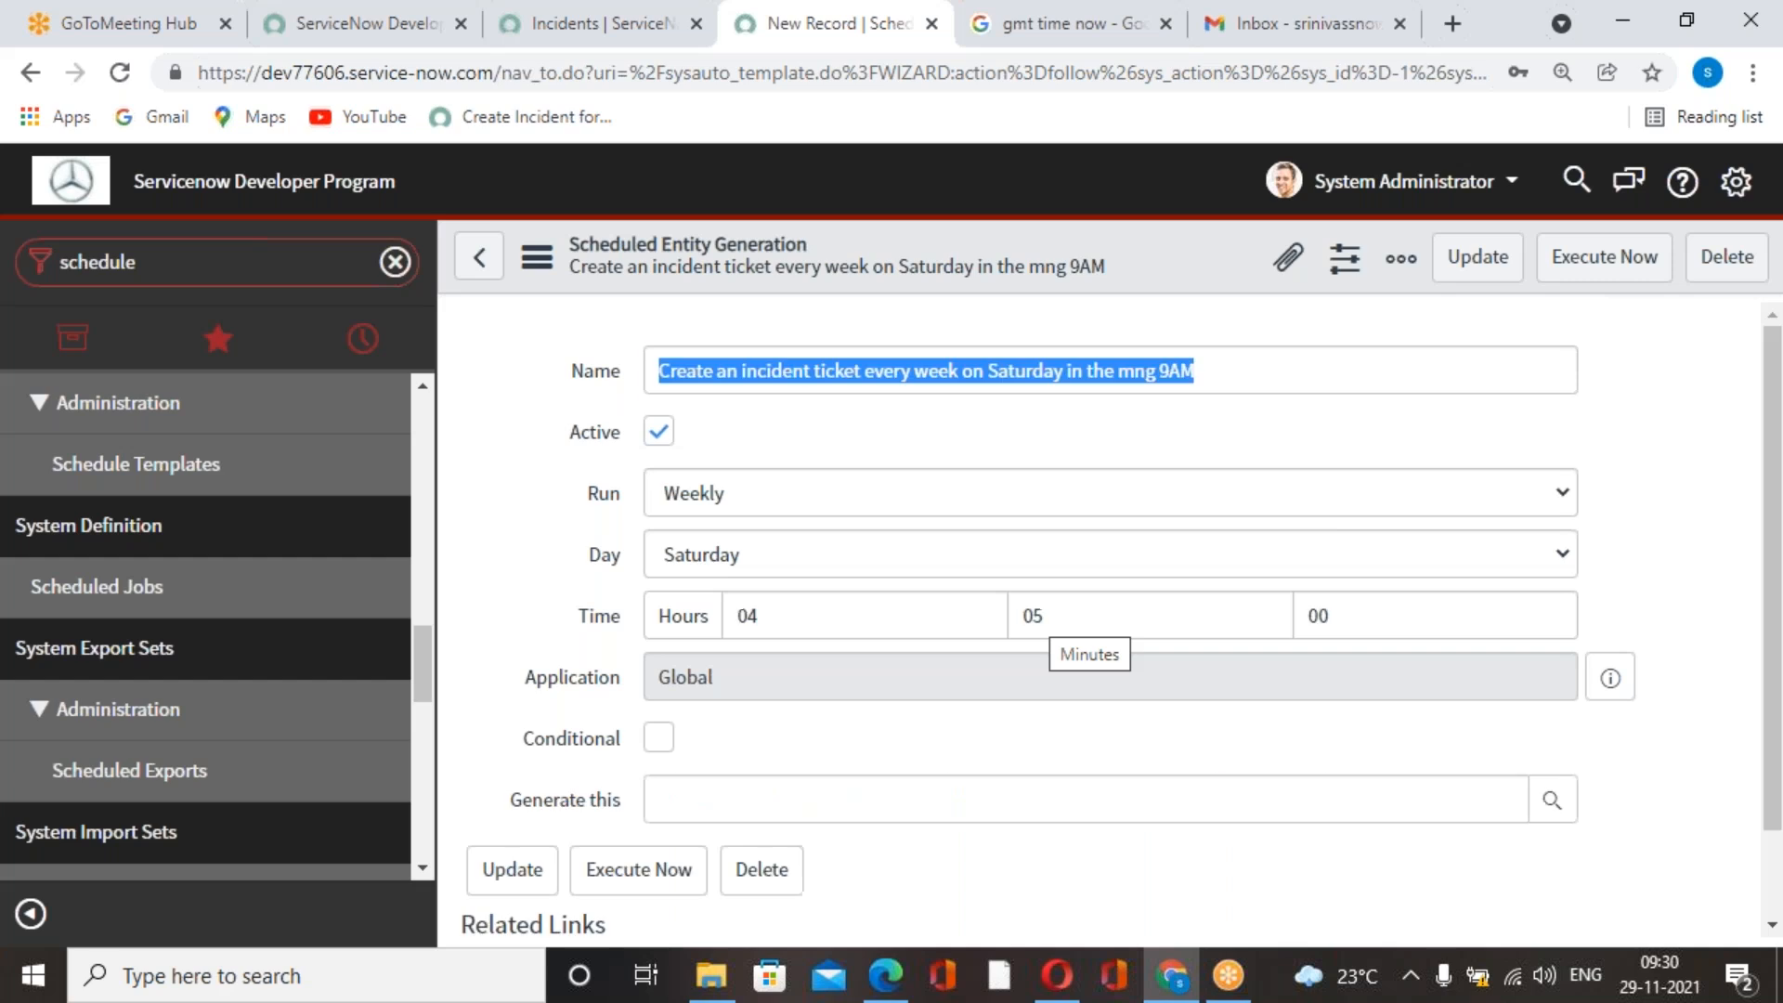
# Review the saved job's schedule and check the time zone in the general system settings.
pyautogui.click(780, 427)
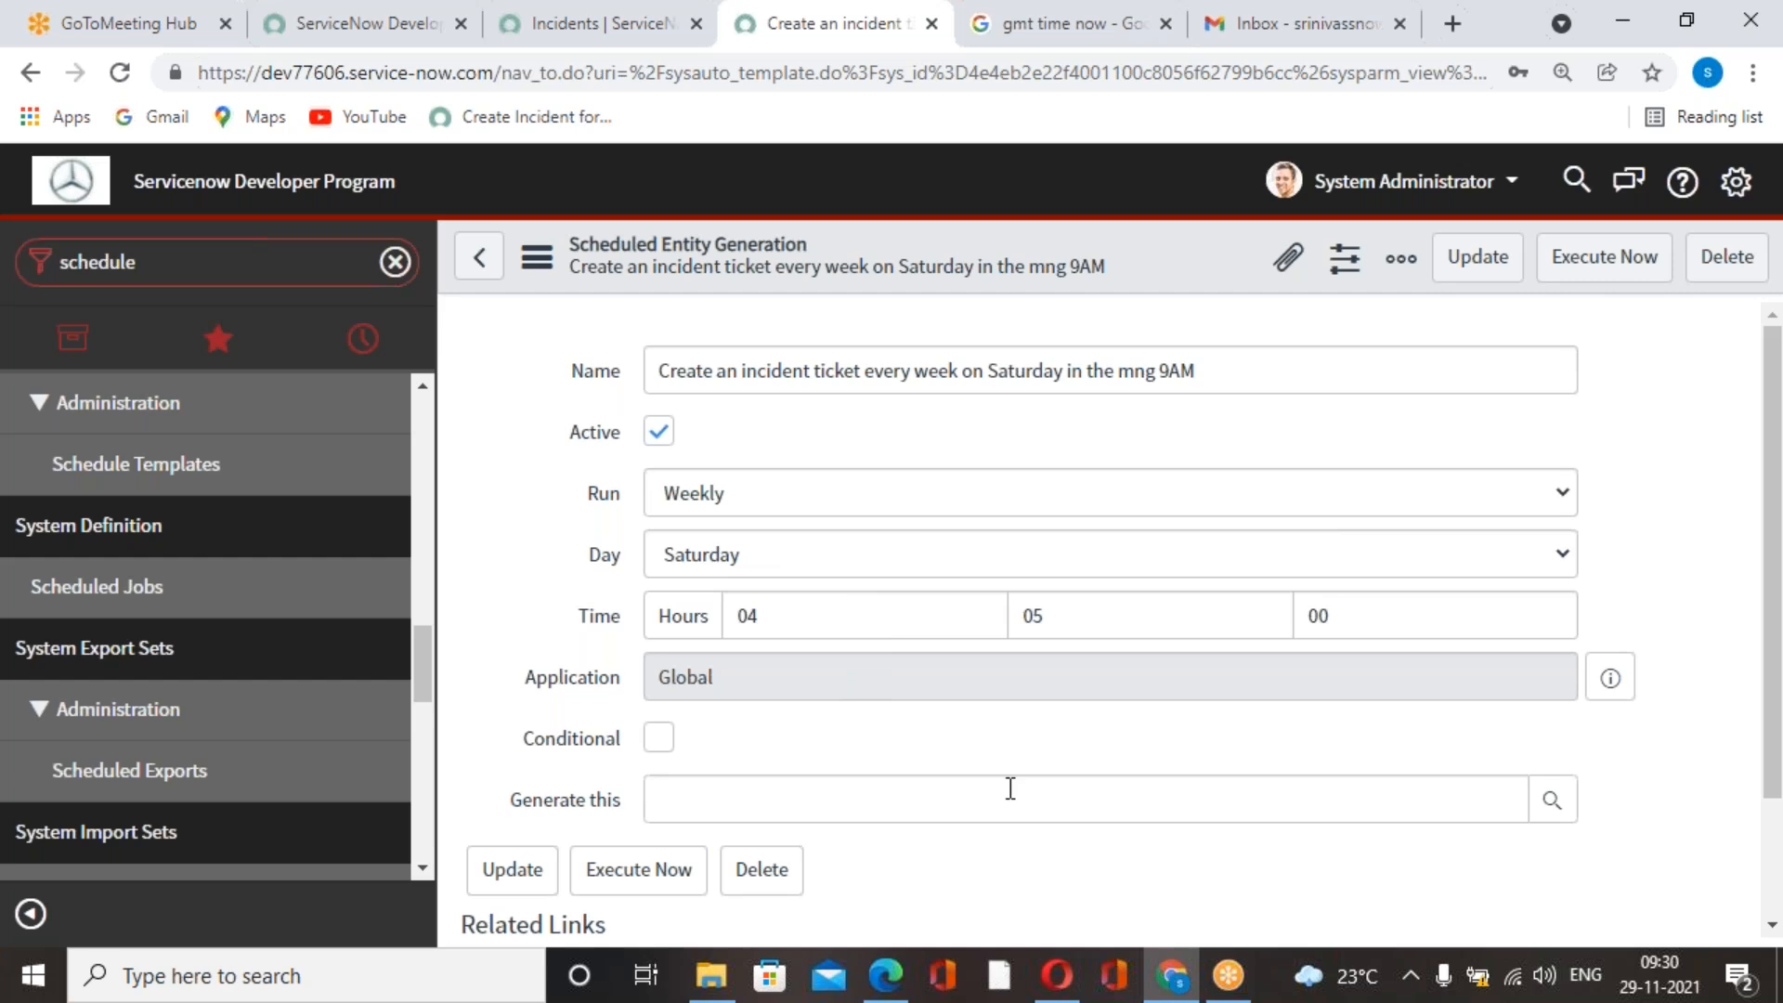
pyautogui.scroll(-3, 810, 622)
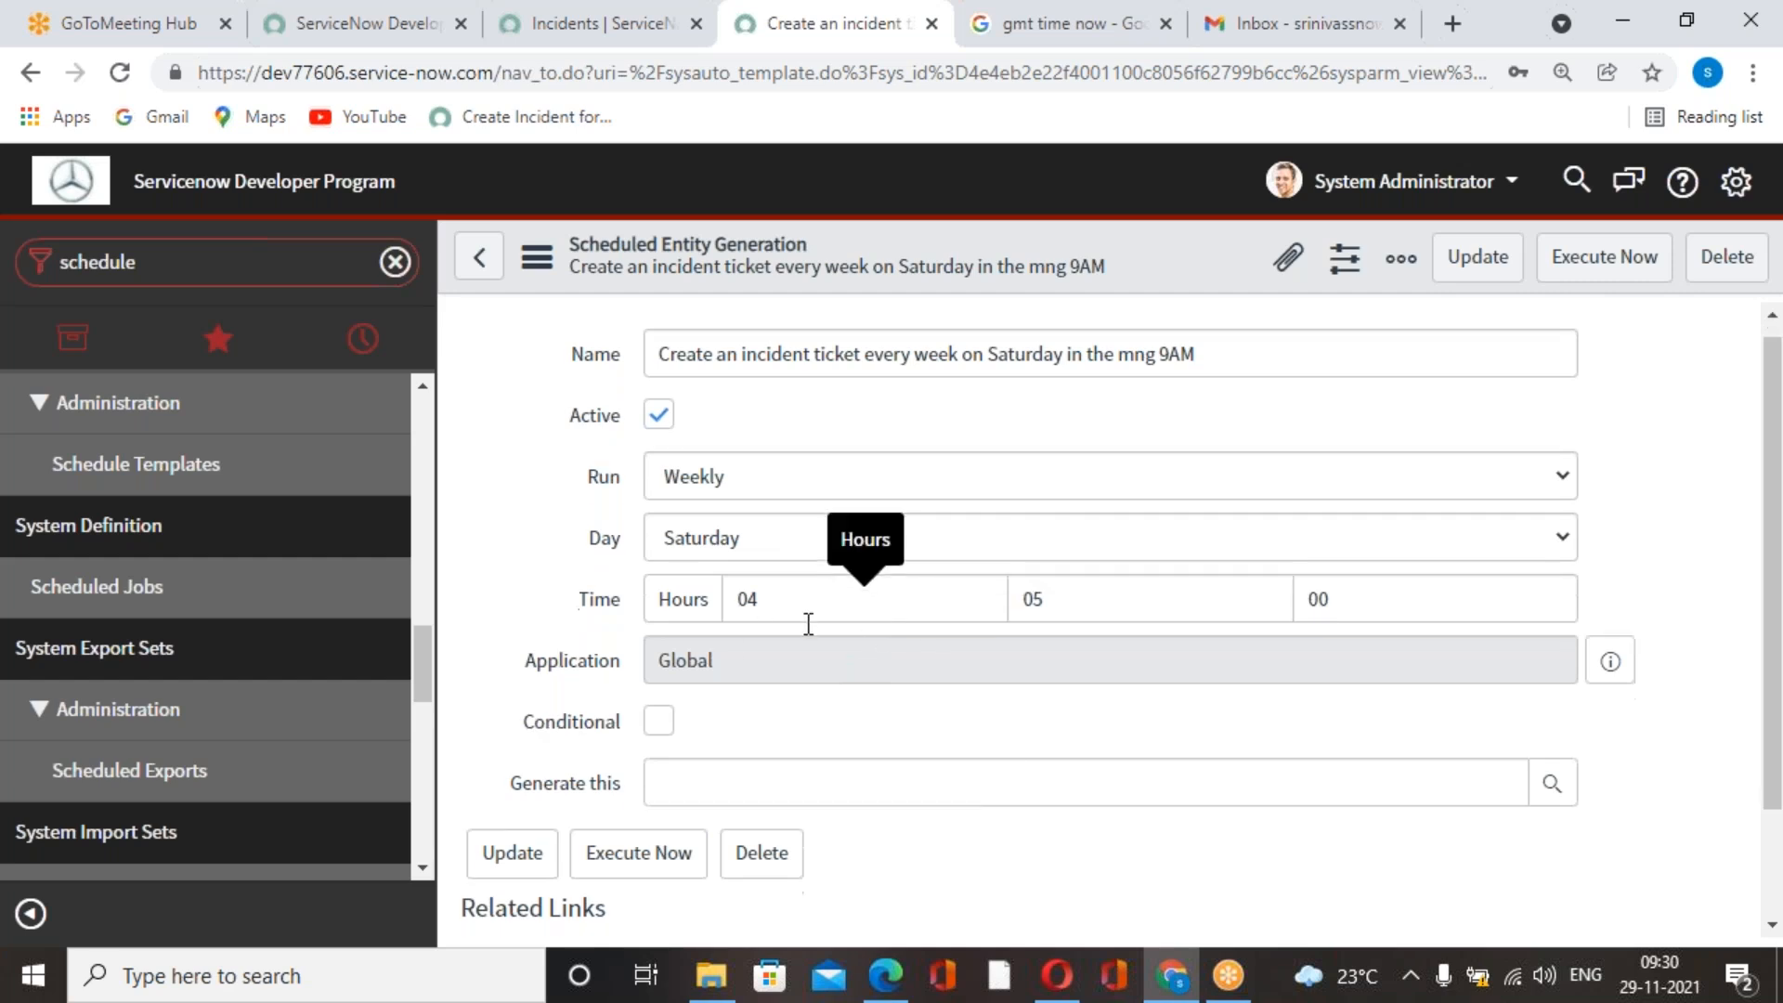
pyautogui.scroll(3, 972, 674)
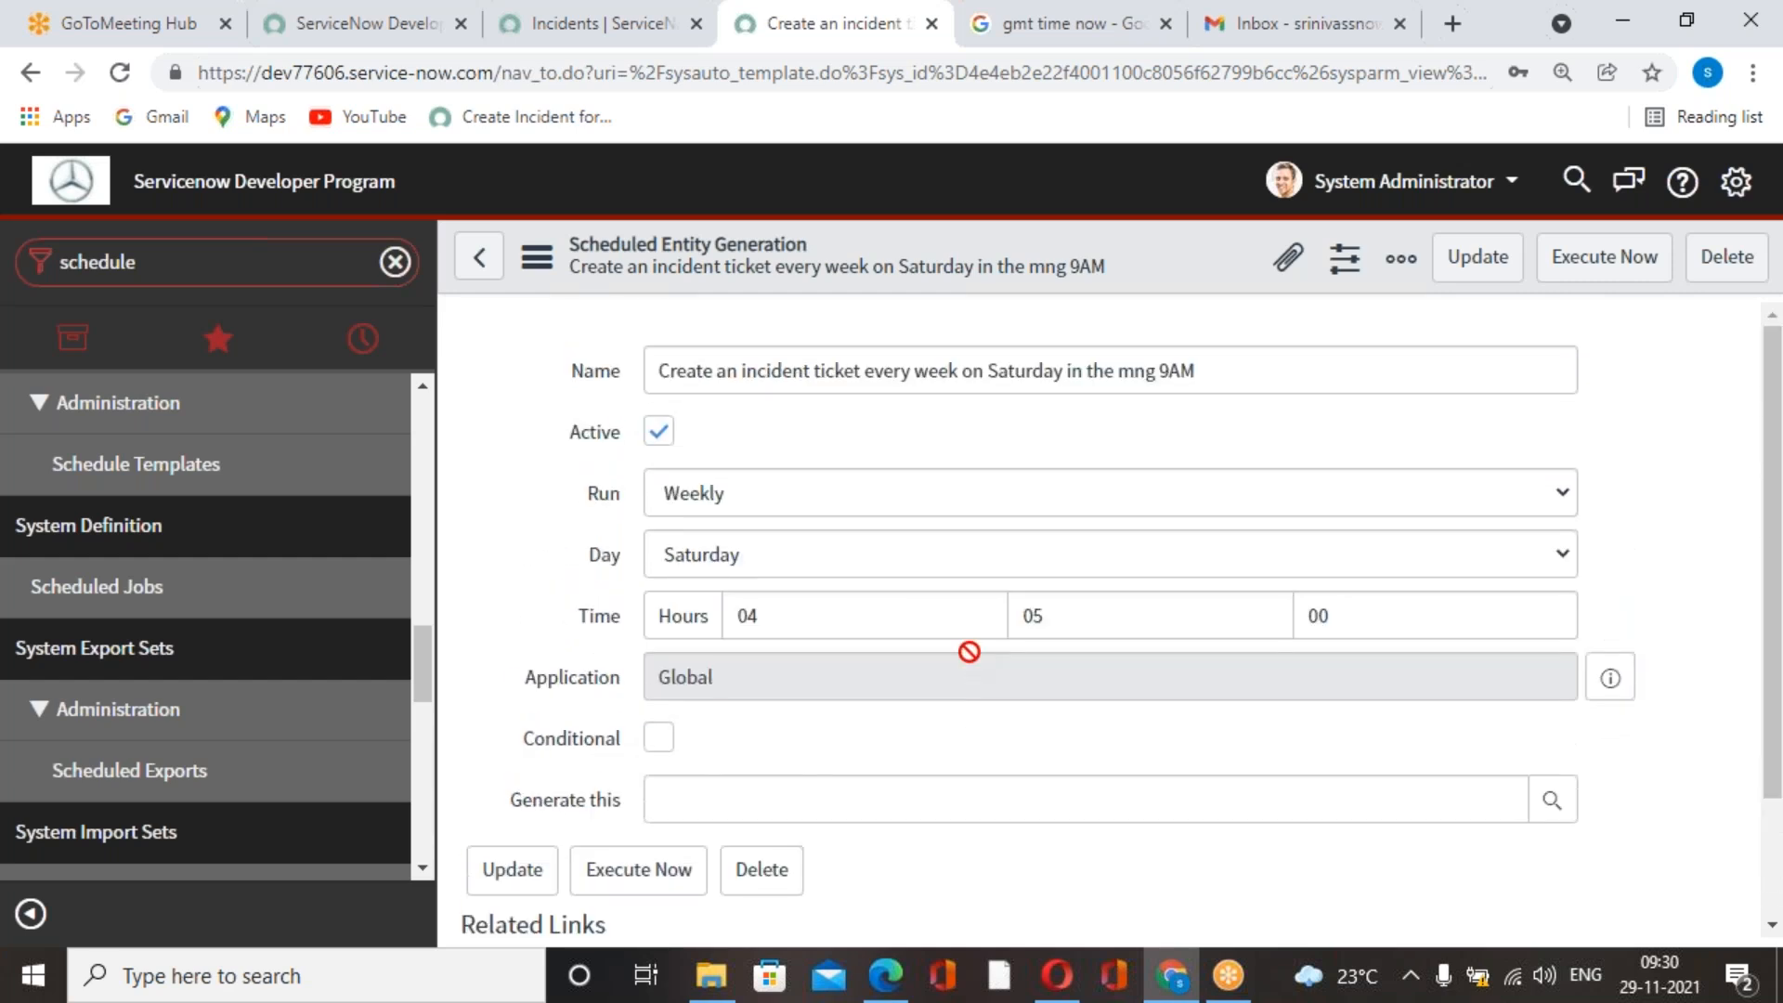
pyautogui.scroll(-3, 1057, 678)
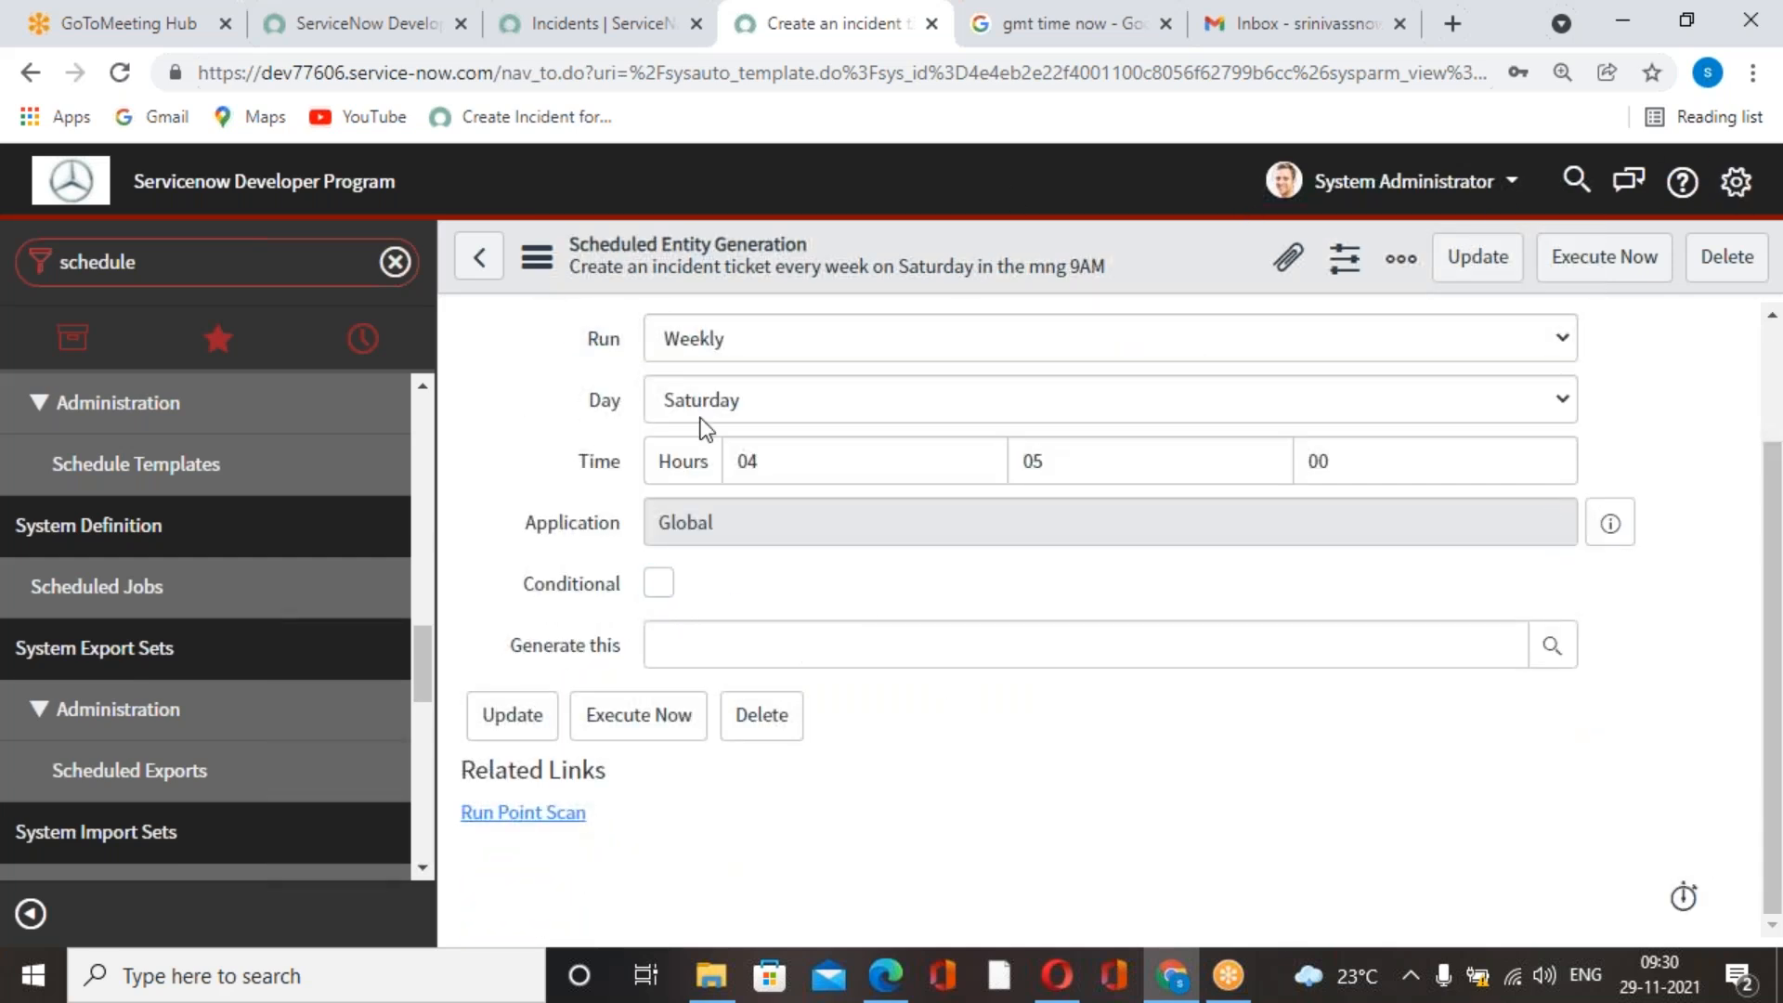
pyautogui.click(1737, 182)
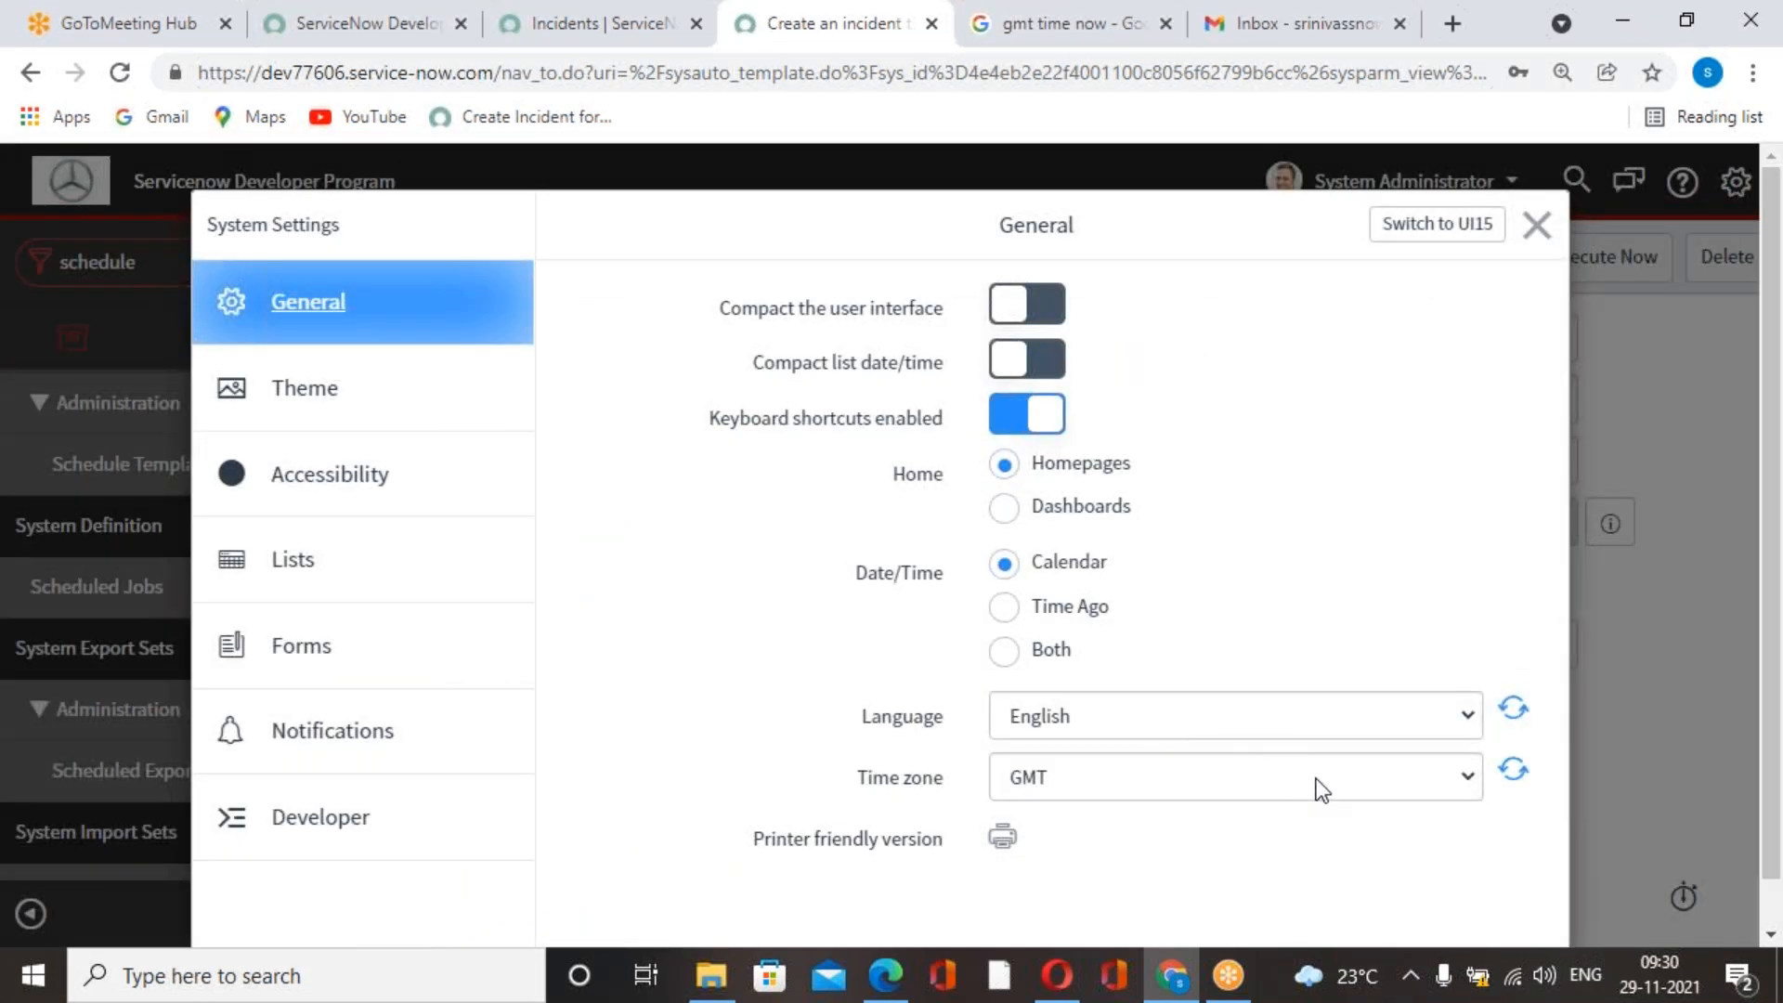
pyautogui.click(1536, 226)
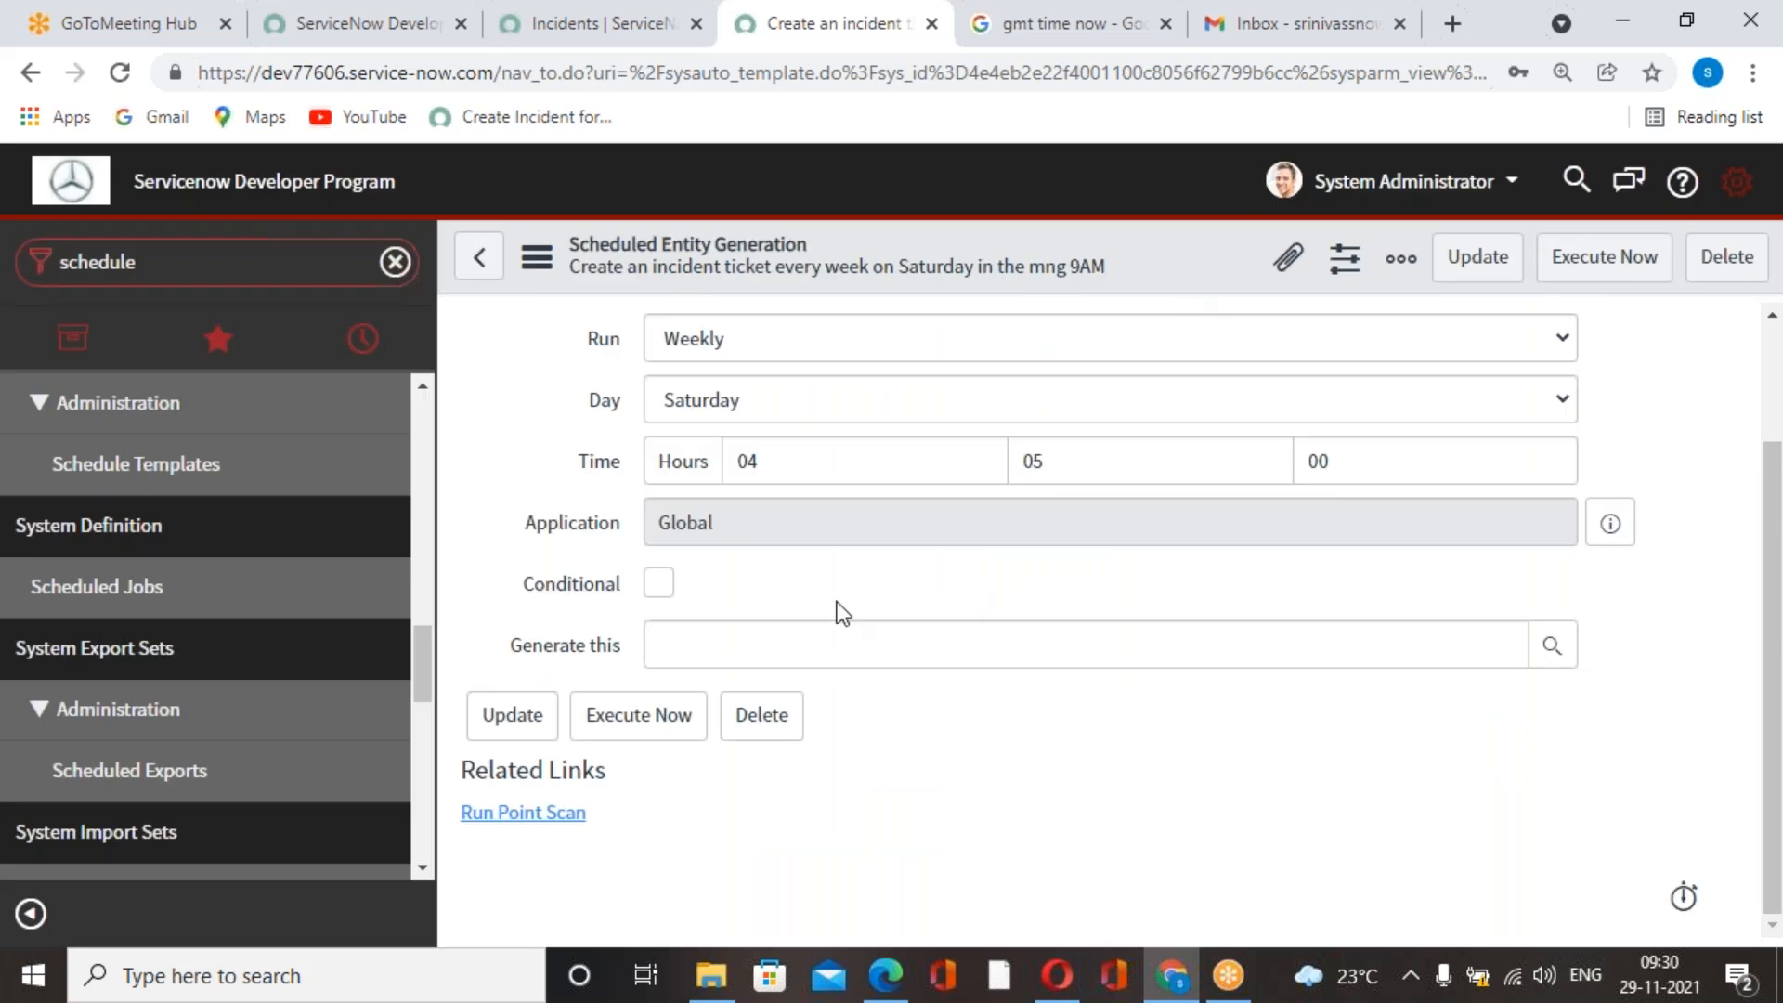
pyautogui.scroll(2, 822, 543)
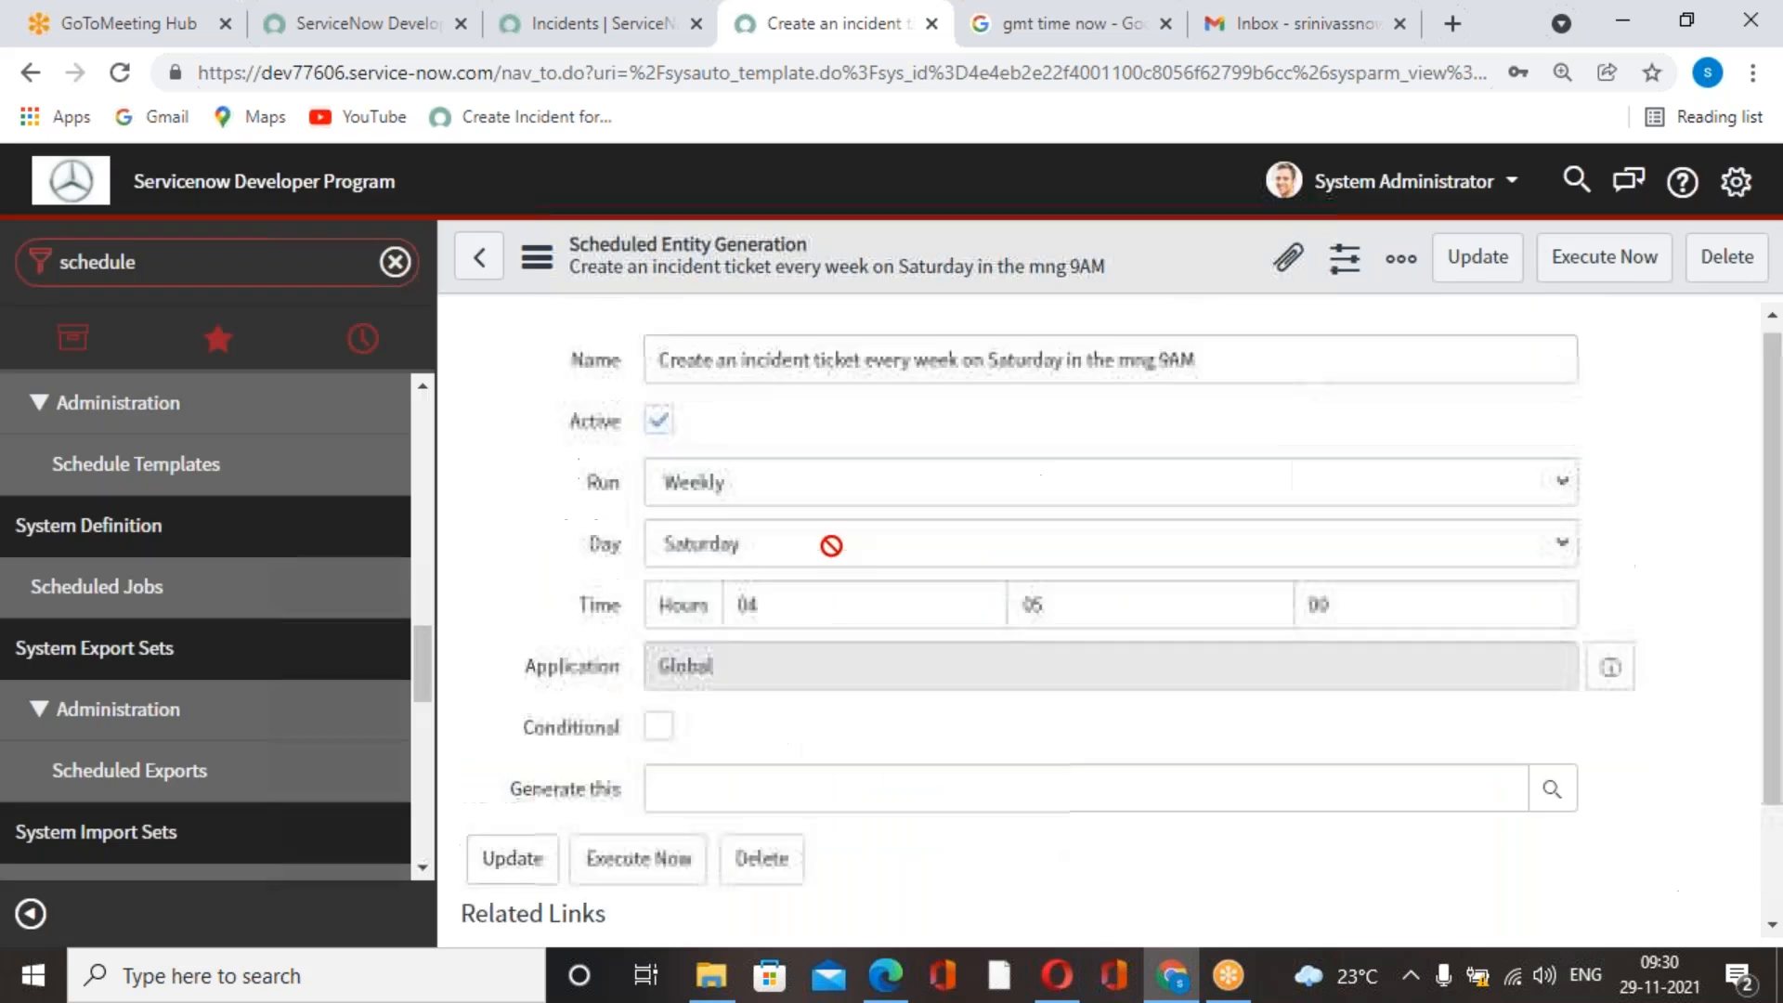
# Start a new template from the job's Generate this lookup and name it "Incident Creation".
pyautogui.scroll(-2, 876, 571)
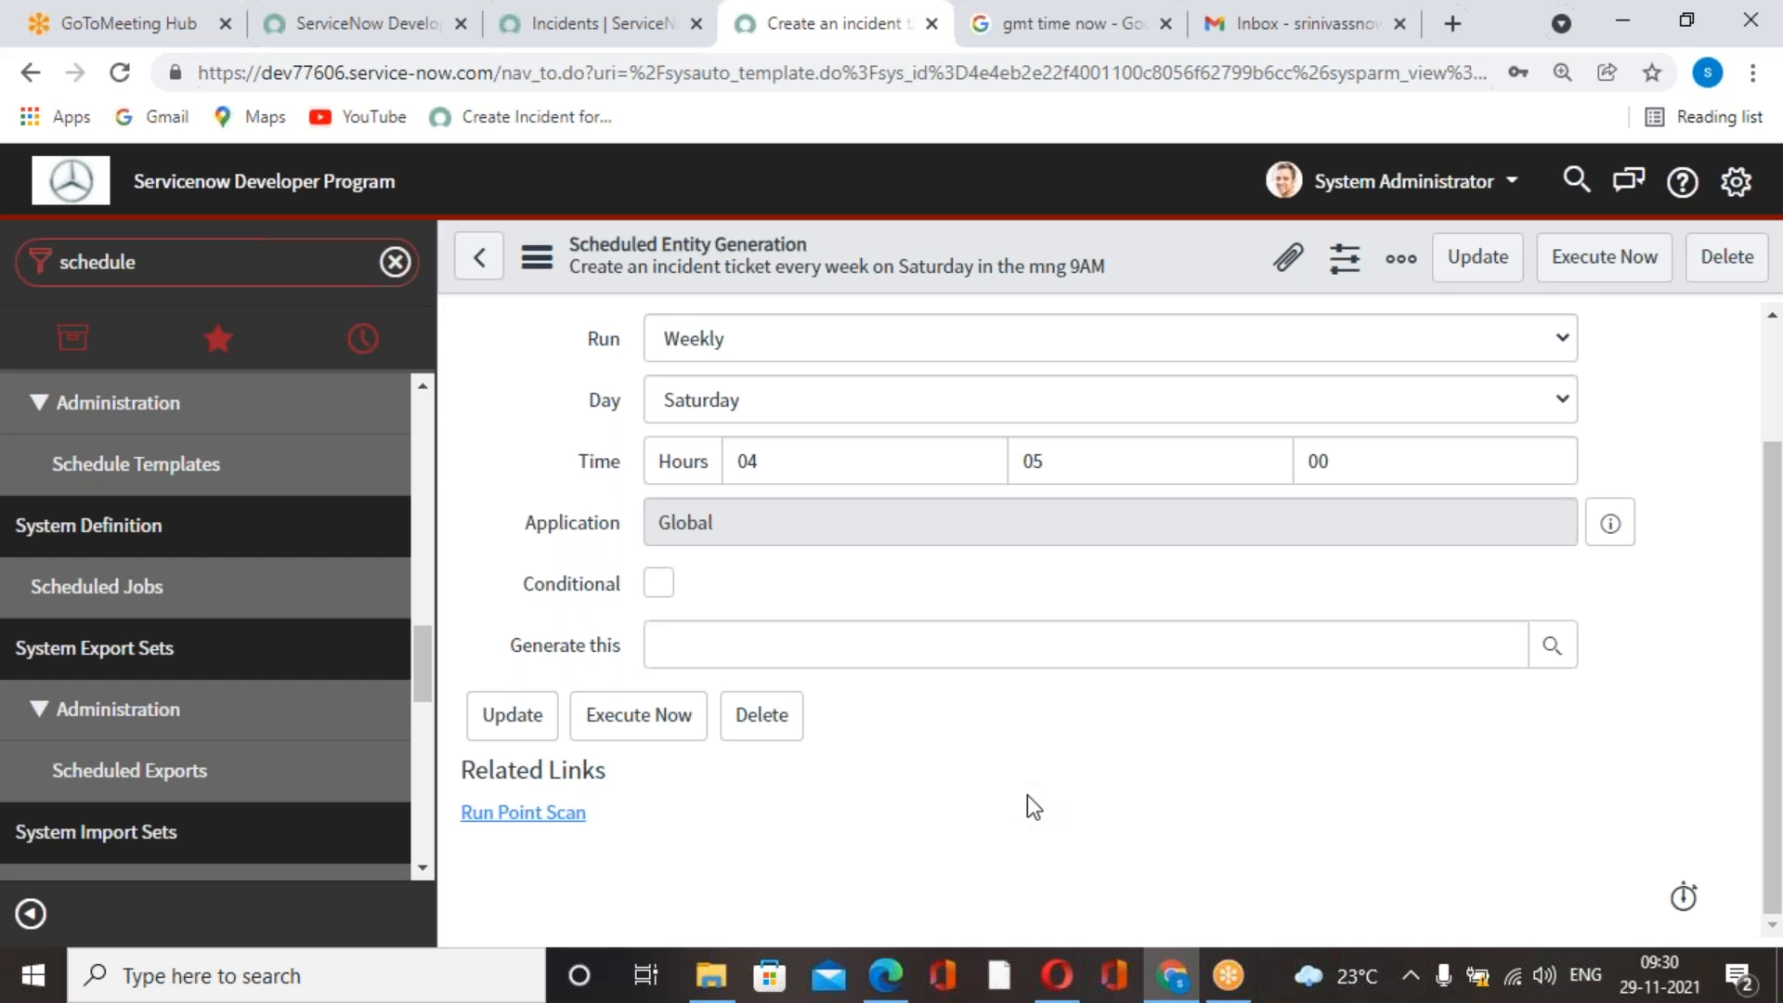
pyautogui.click(1548, 647)
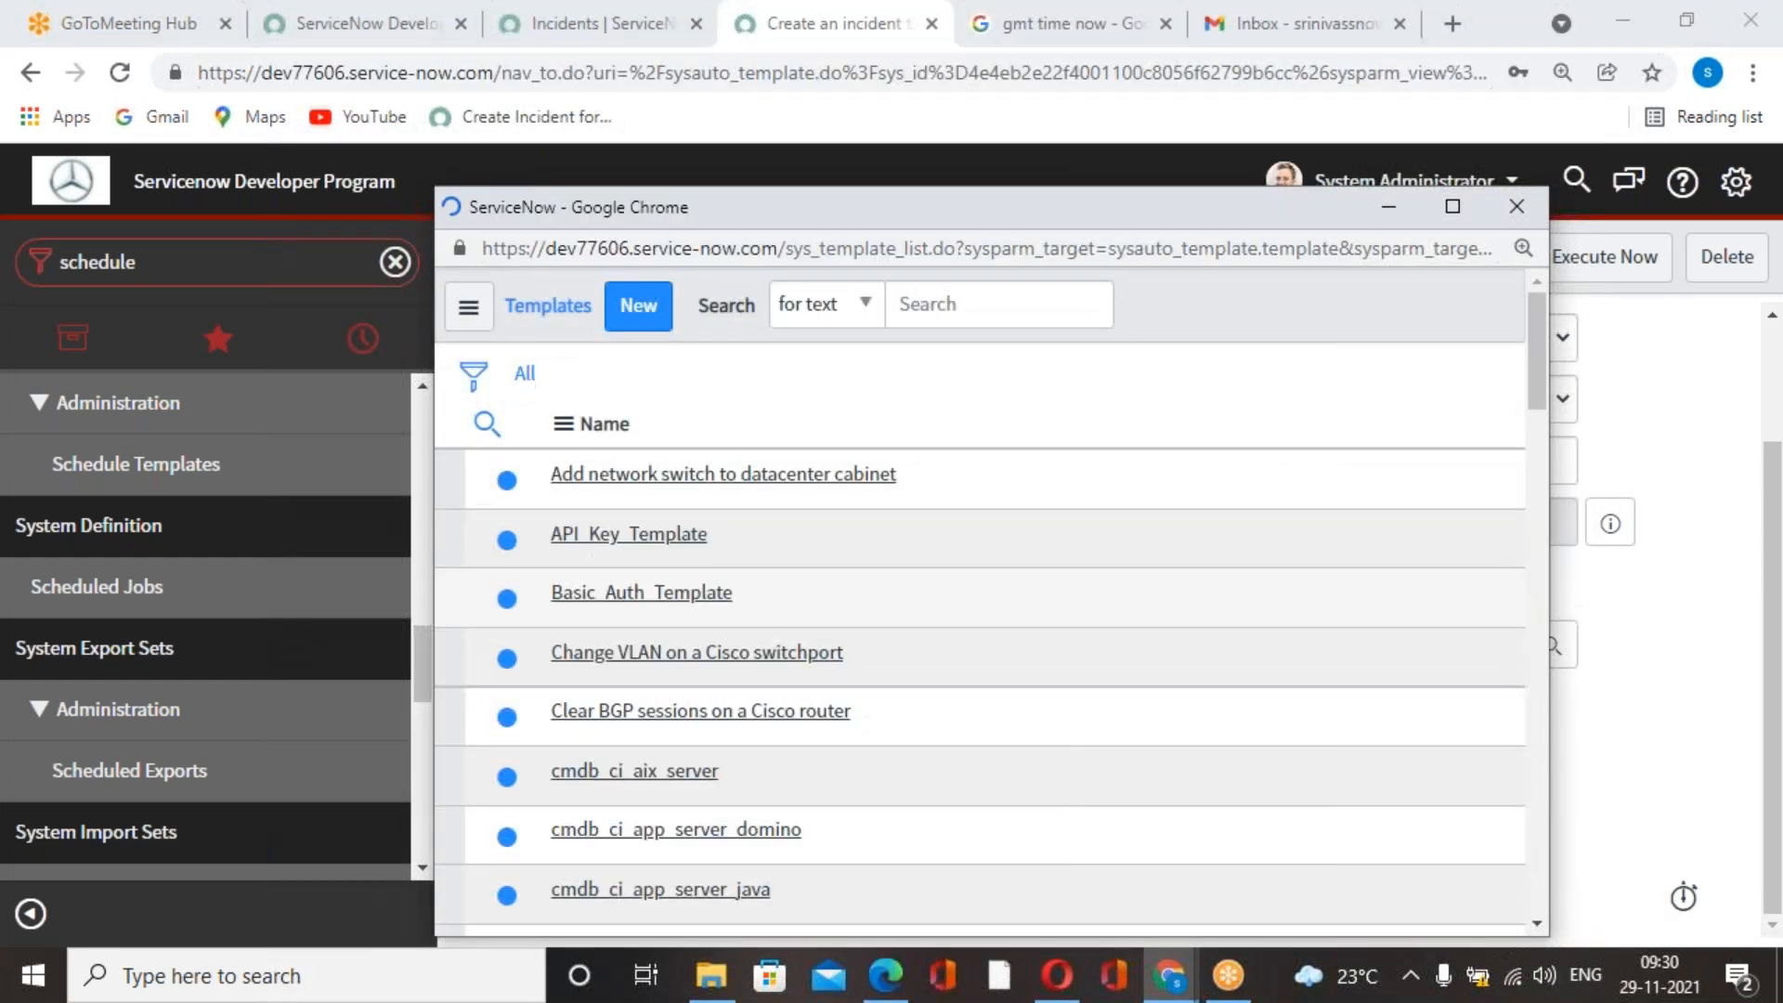
pyautogui.click(650, 316)
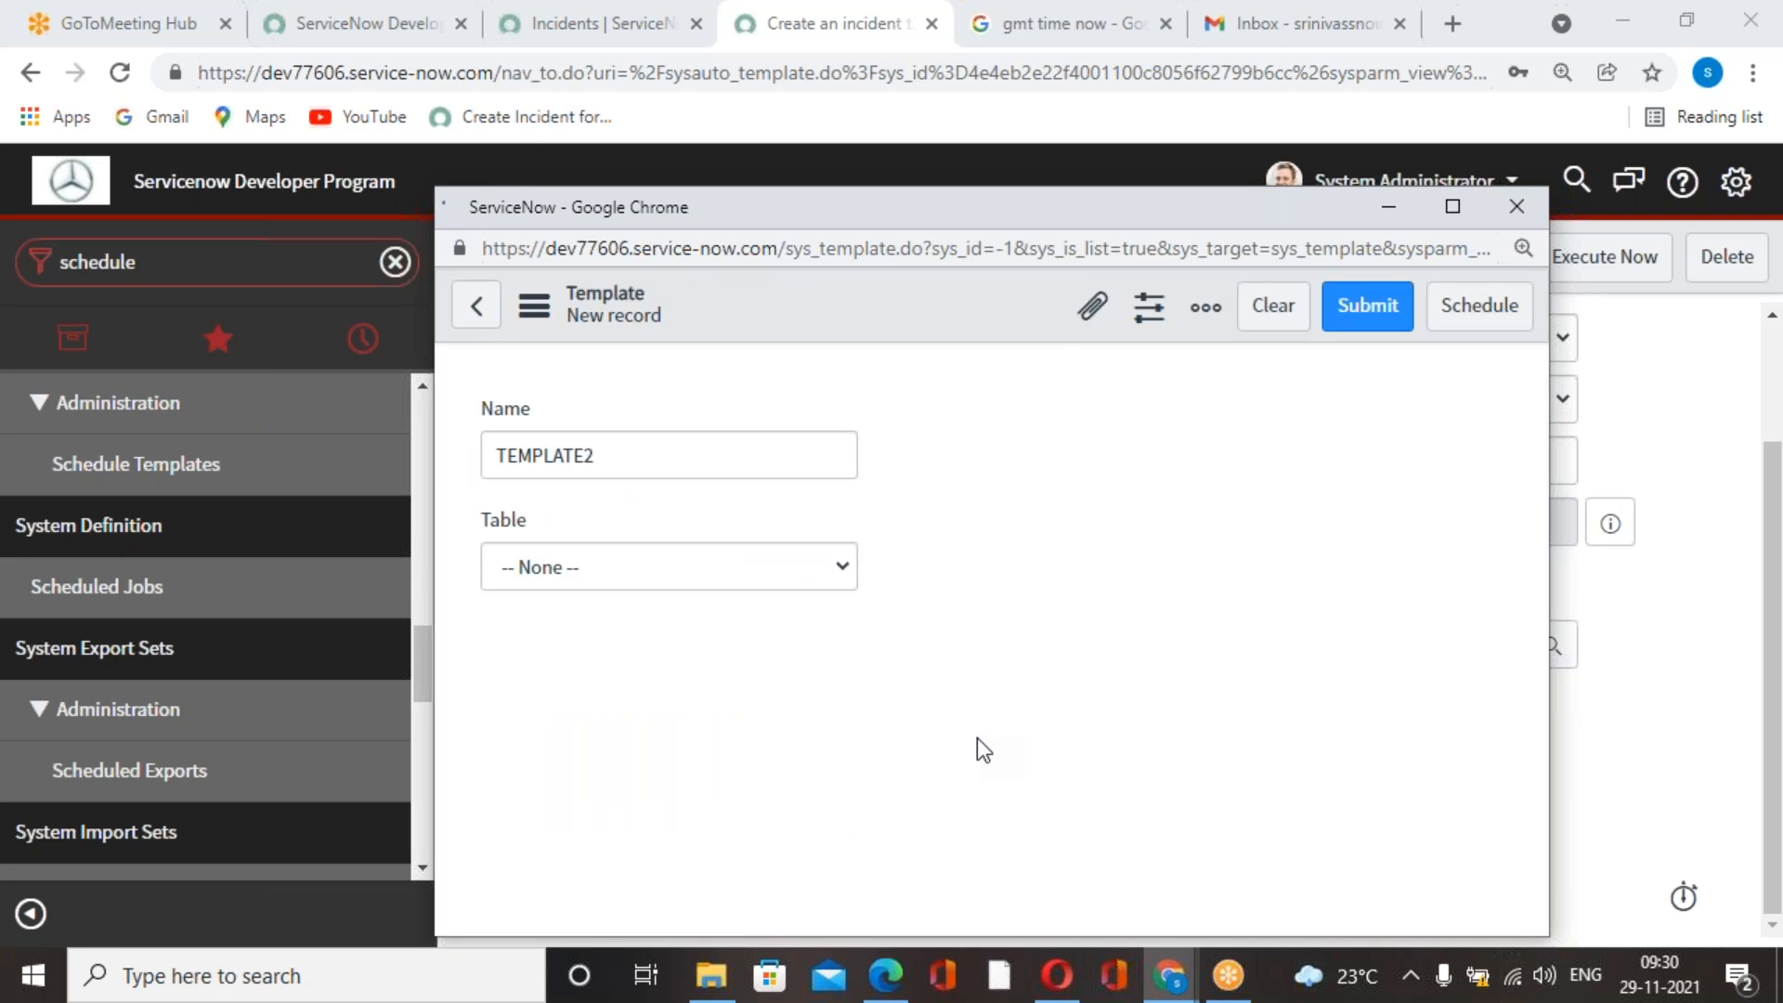
pyautogui.moveTo(813, 462); pyautogui.dragTo(403, 462)
pyautogui.write('Inciden')
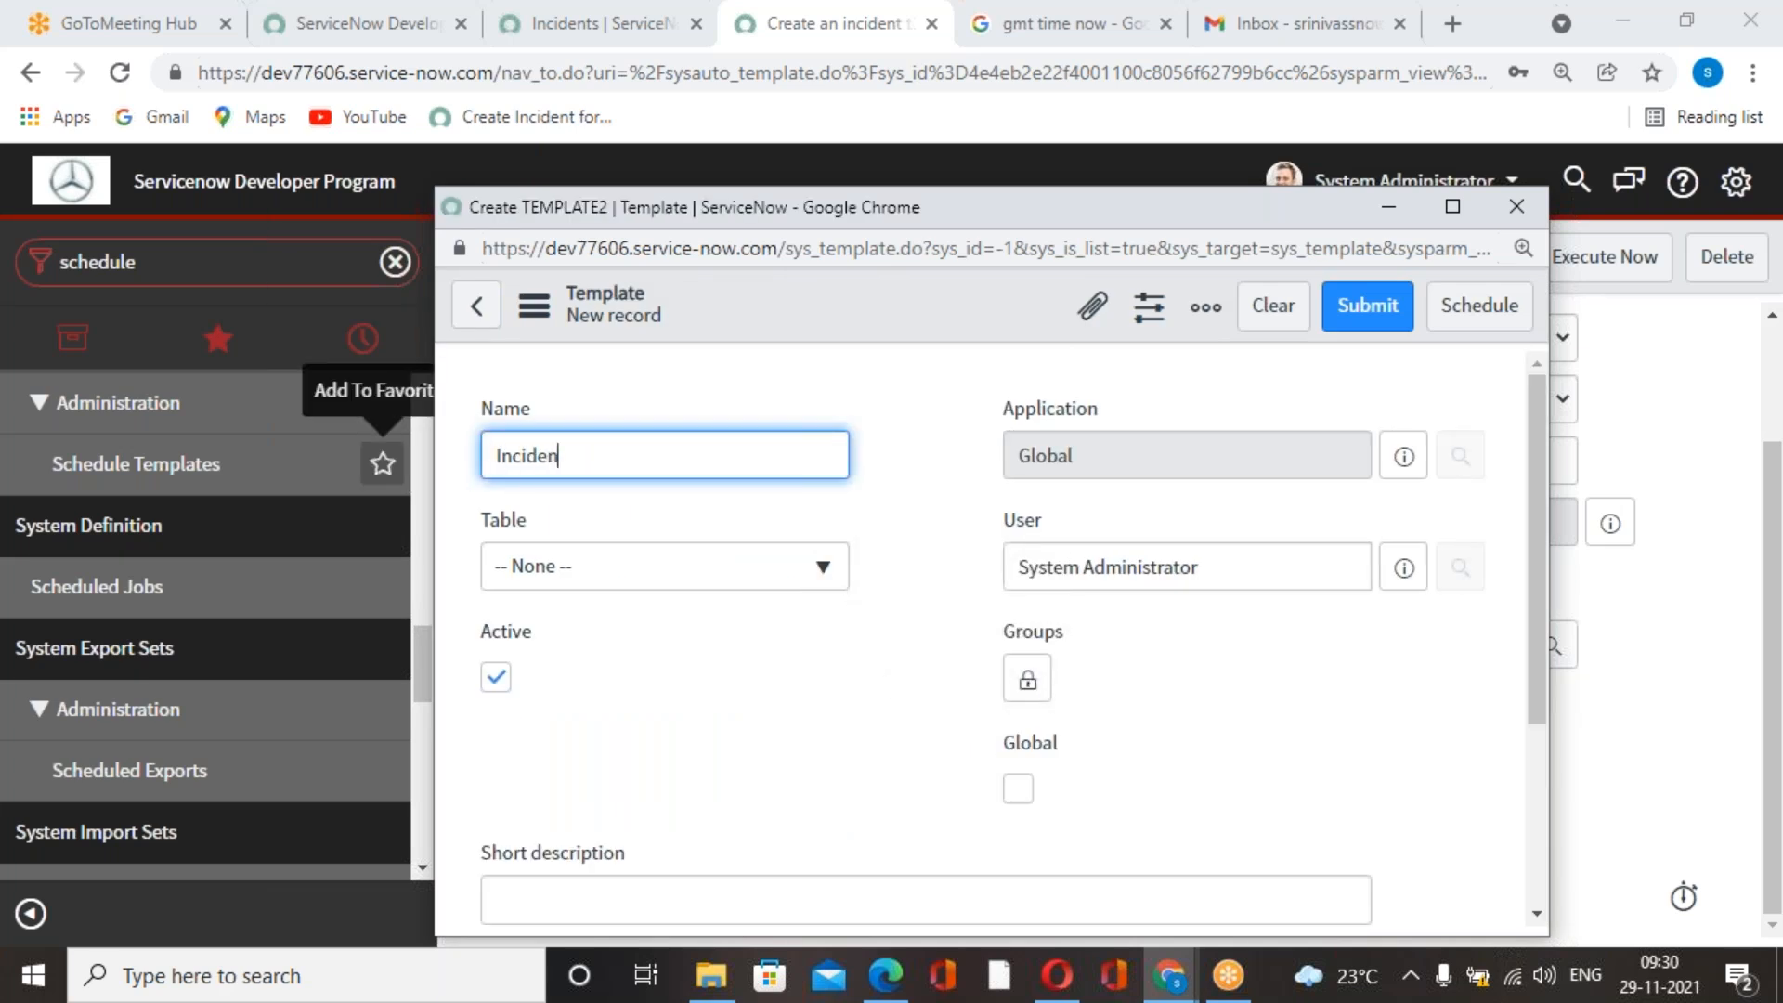
pyautogui.write('t Creation')
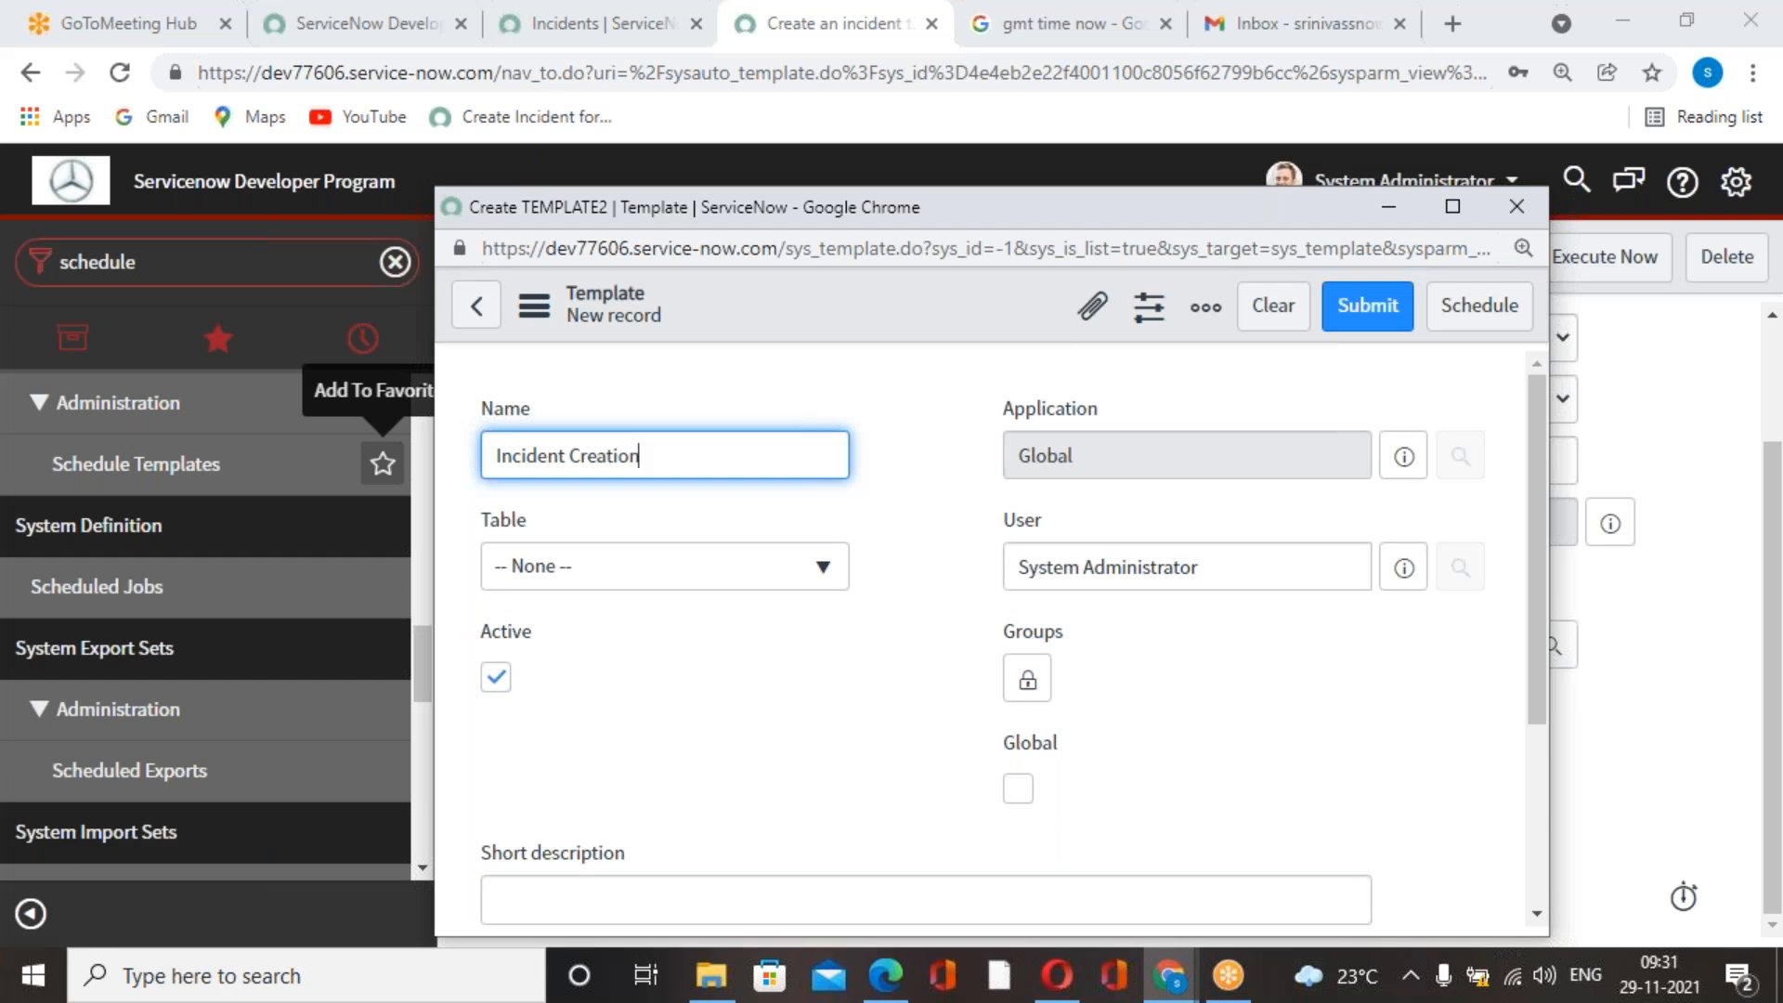
pyautogui.click(628, 656)
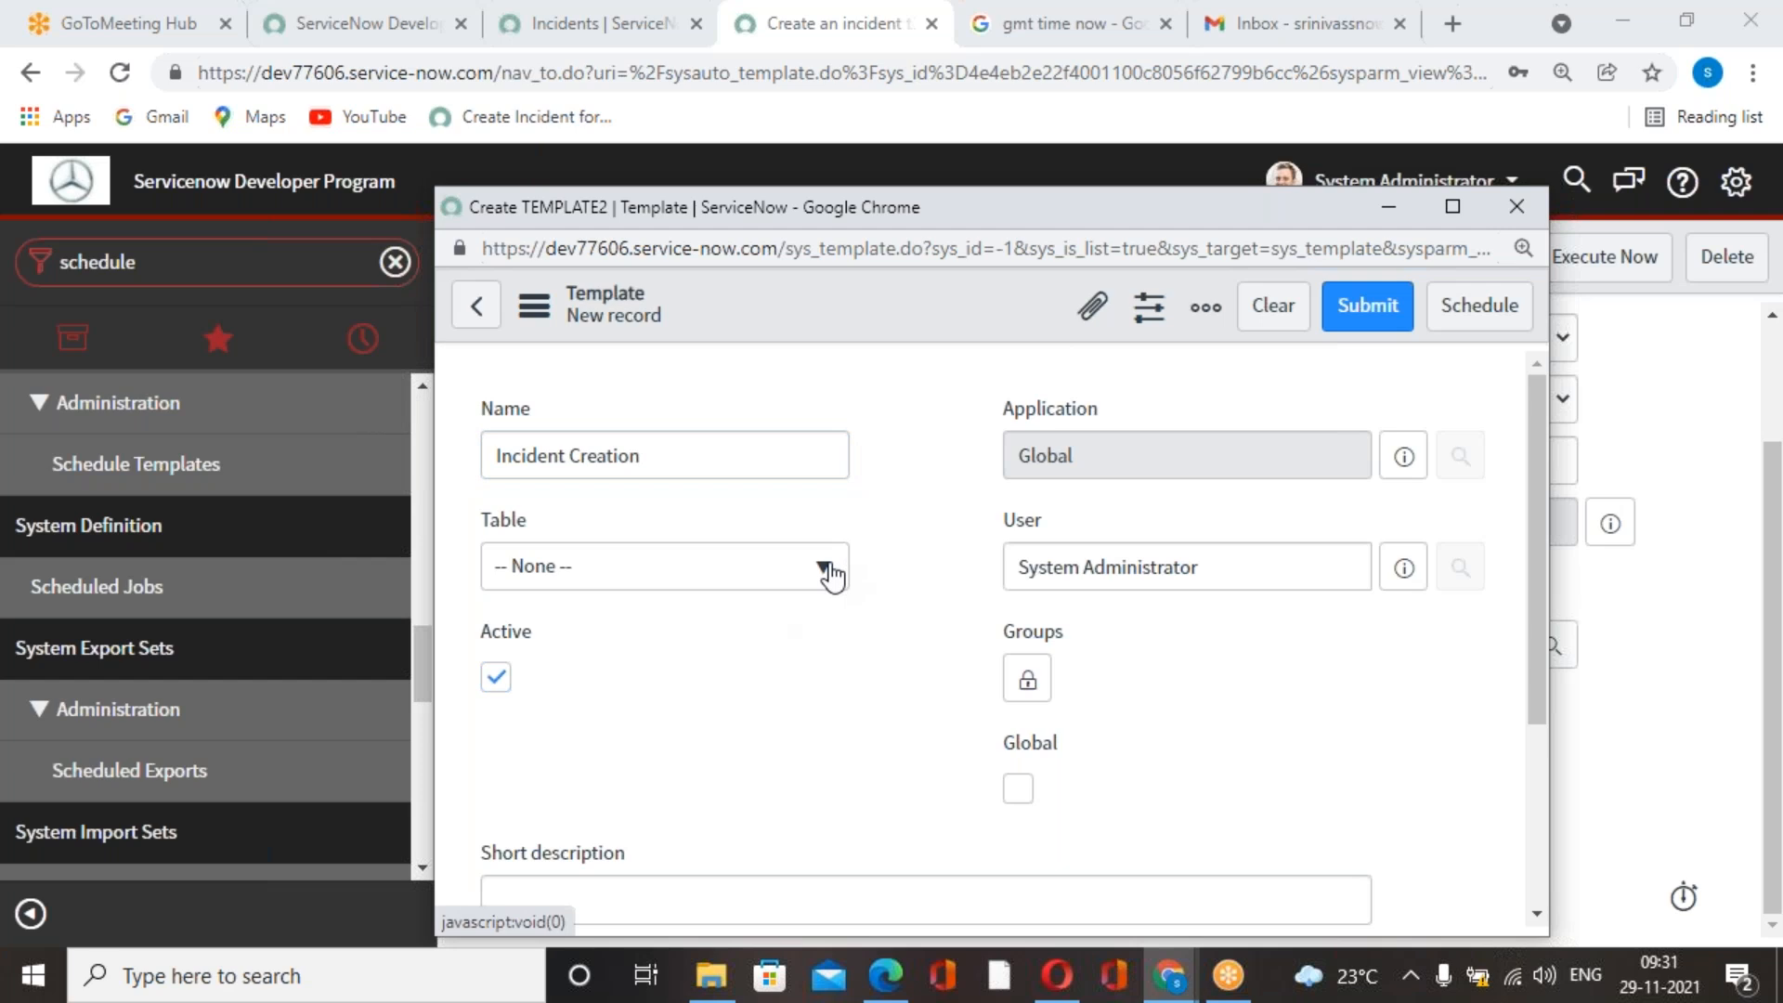
# Set the new template's table to Incident [incident].
pyautogui.click(823, 569)
pyautogui.click(674, 689)
pyautogui.scroll(-2, 730, 697)
pyautogui.scroll(2, 963, 716)
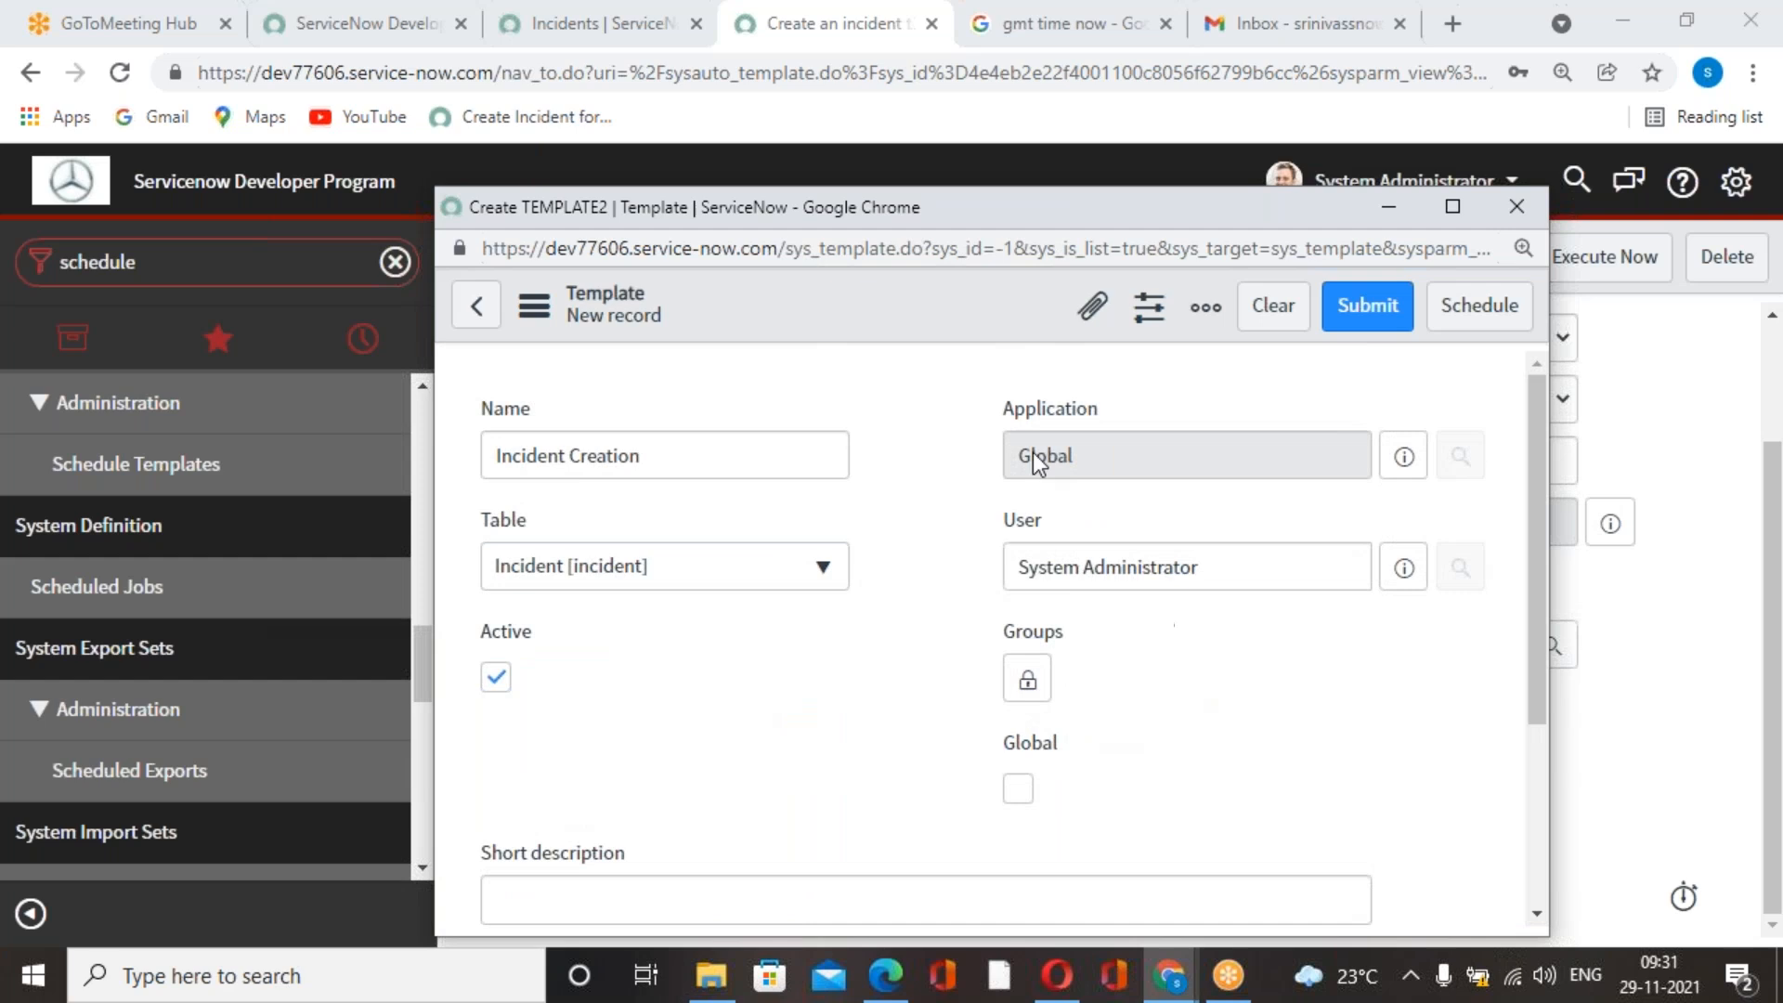
# Enter "Incident Creating through schedulded job" as the template's short description.
pyautogui.scroll(-3, 923, 677)
pyautogui.click(755, 594)
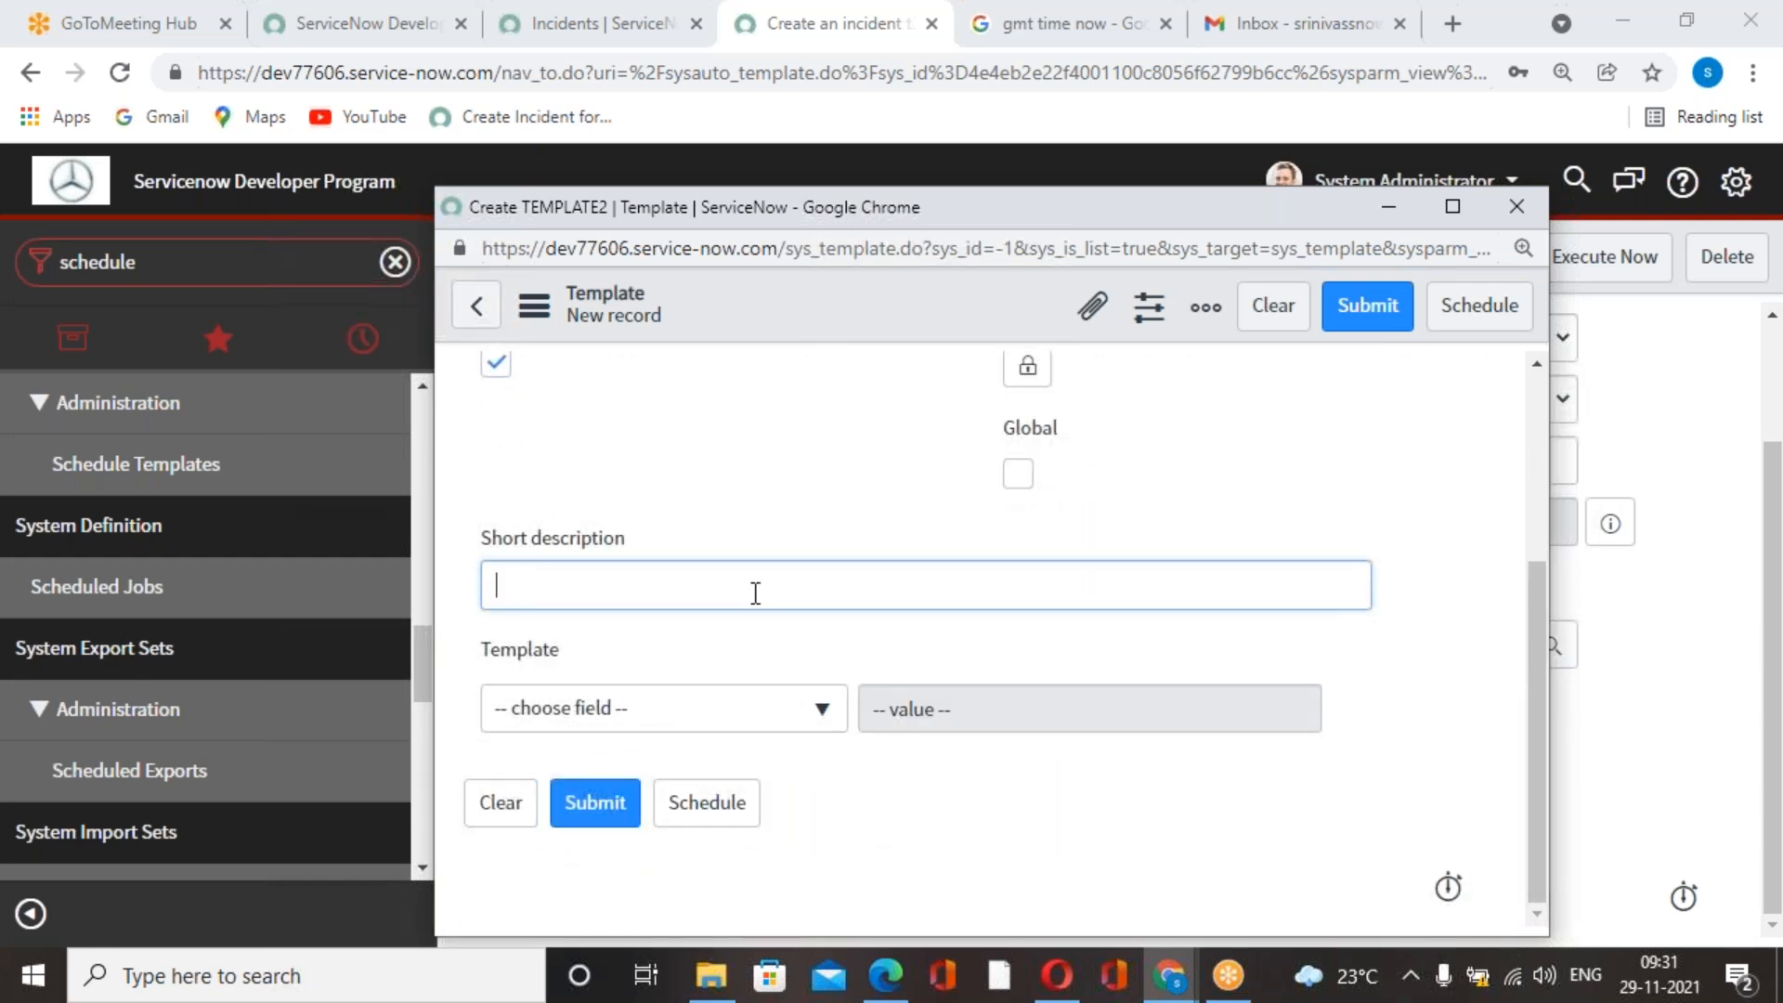
pyautogui.write('Incident')
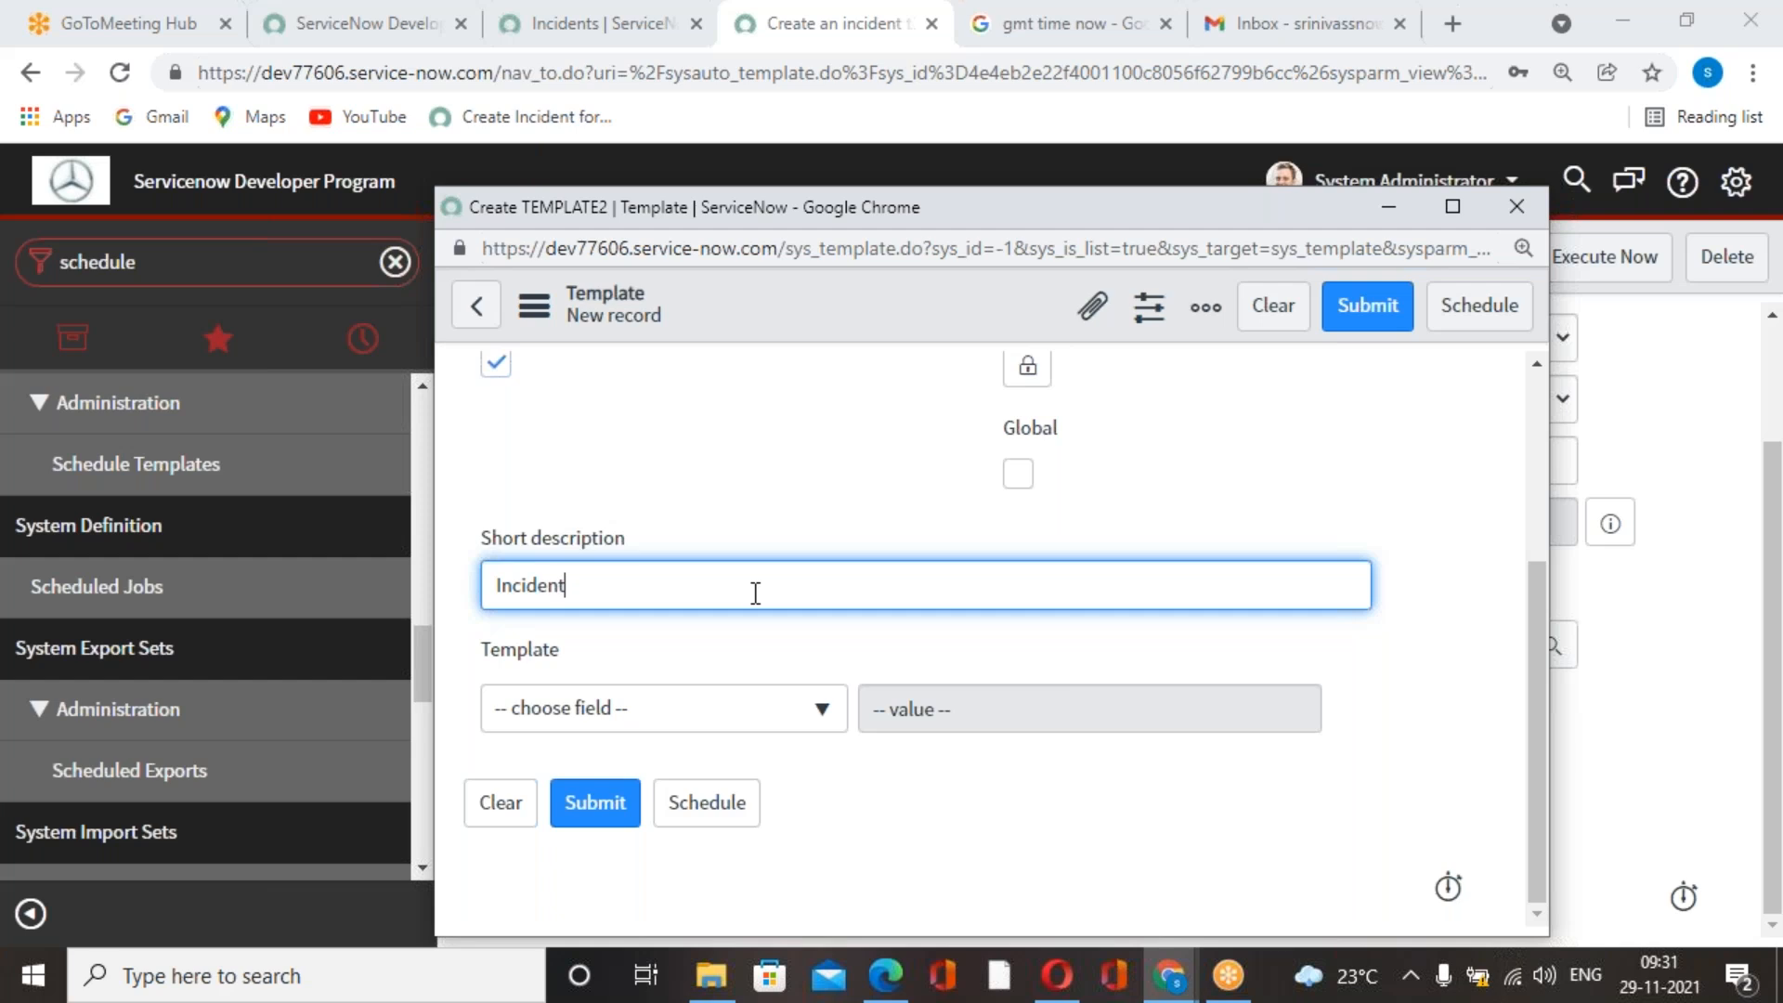
pyautogui.write(' Creating through scheduke')
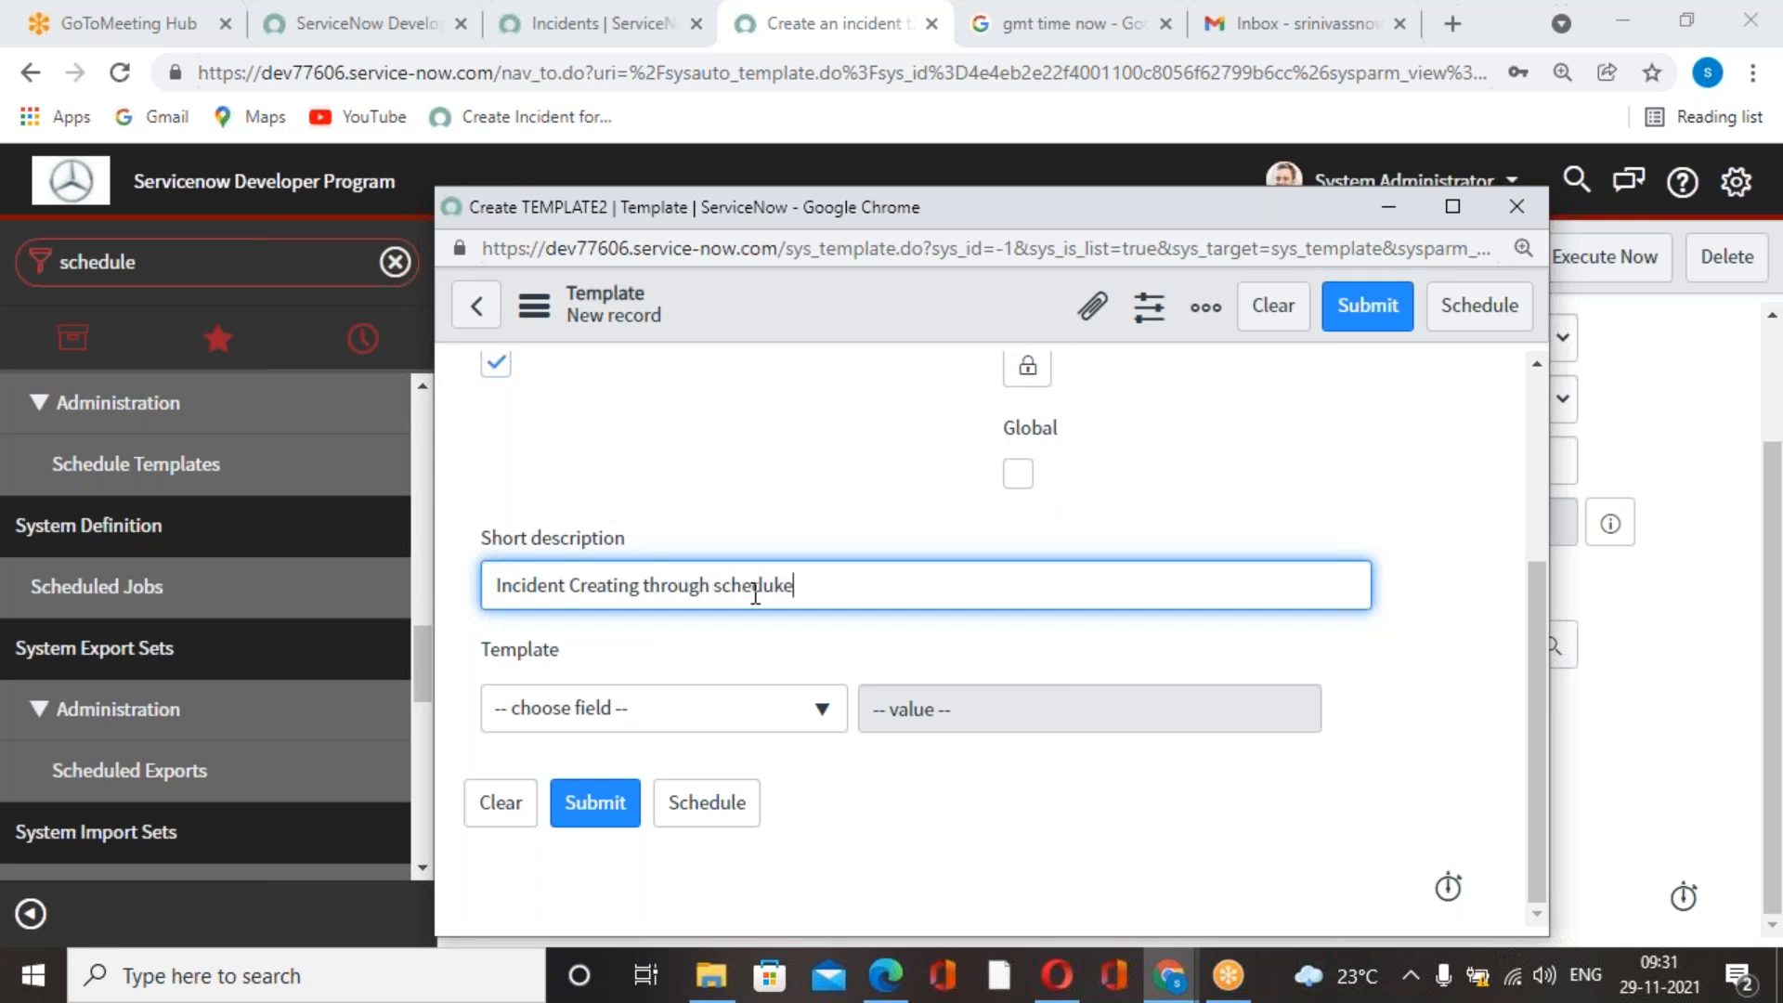
pyautogui.press('BackSpace')
pyautogui.press('BackSpace')
pyautogui.write('lded job')
pyautogui.click(771, 485)
pyautogui.scroll(1, 831, 632)
pyautogui.scroll(3, 831, 632)
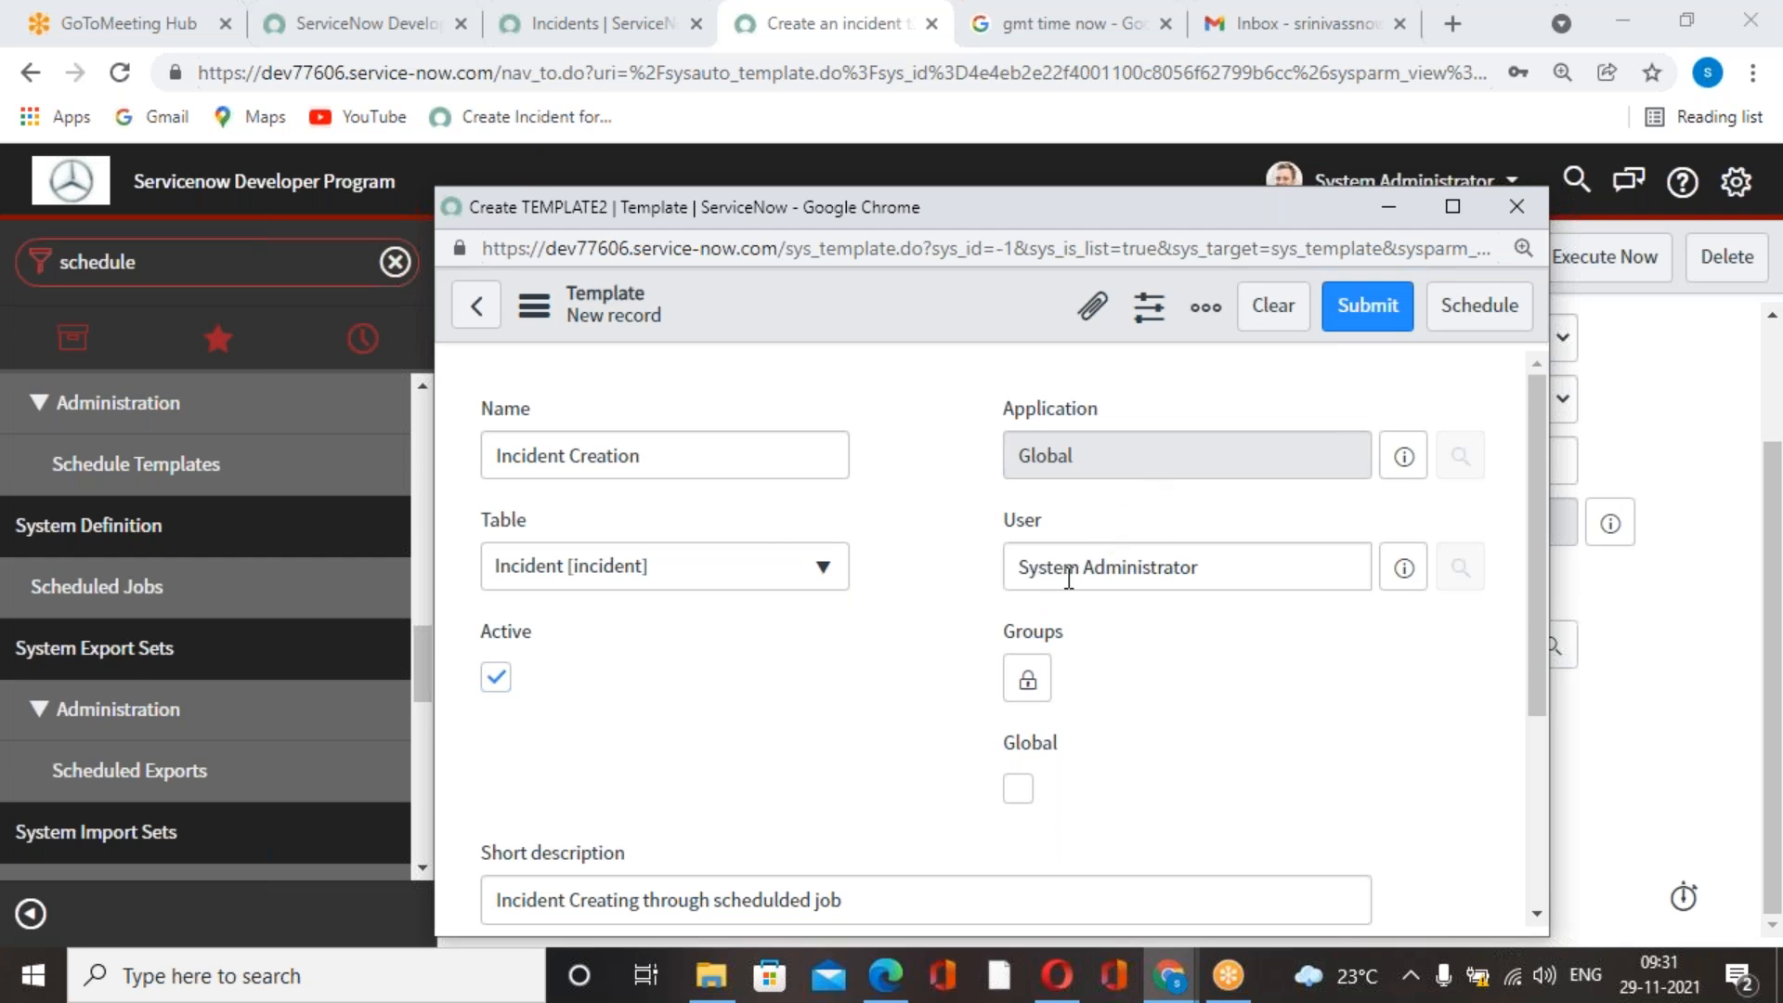
# Add Caller as the first field in the template's value list.
pyautogui.scroll(-3, 1039, 553)
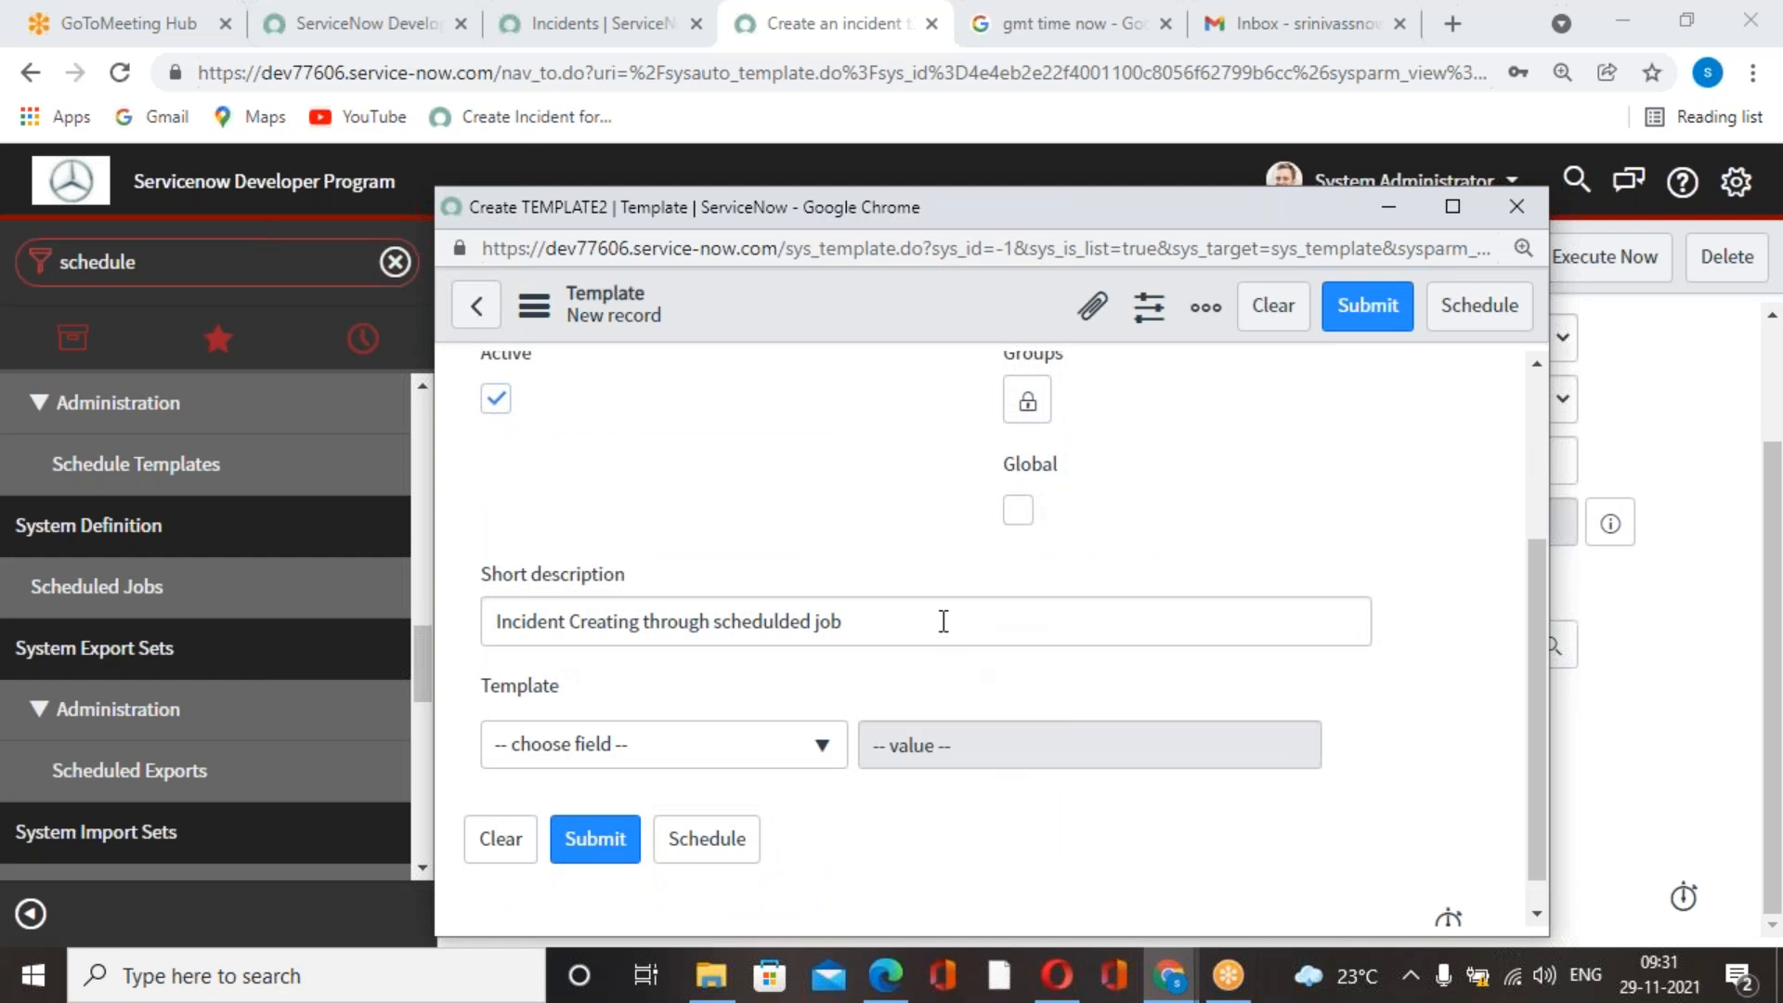
pyautogui.scroll(-1, 944, 622)
pyautogui.click(807, 716)
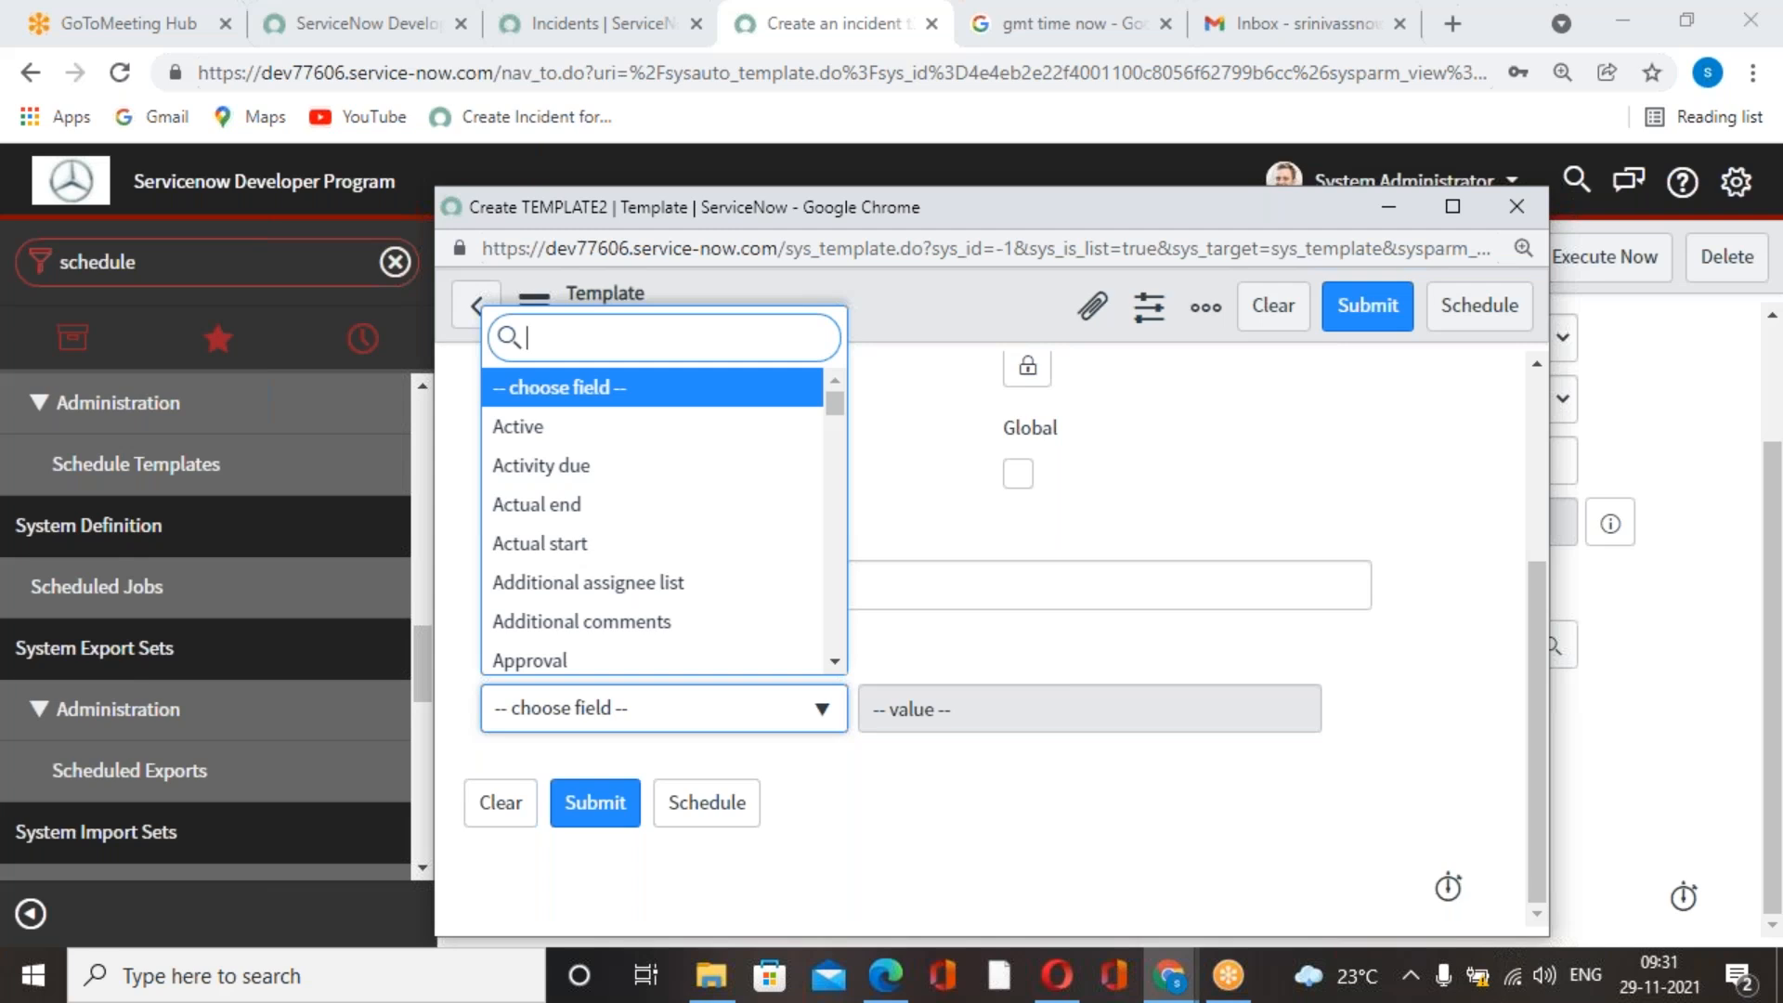
pyautogui.write('caller')
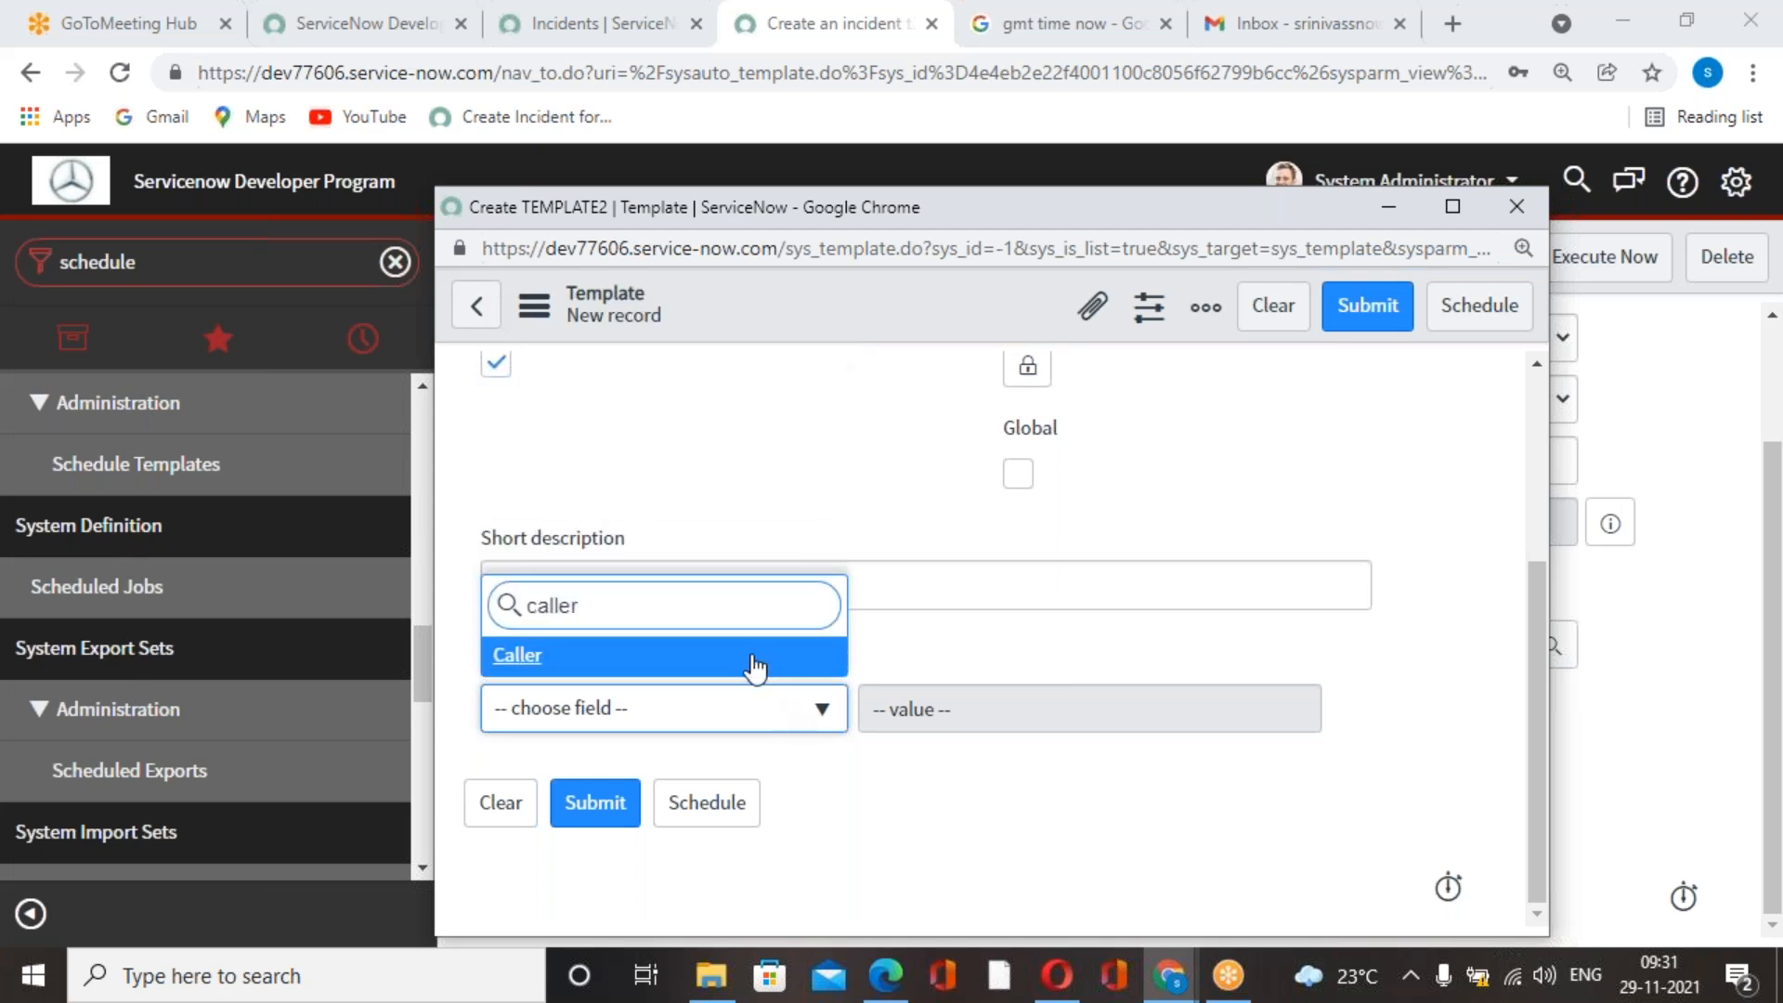
pyautogui.press('Return')
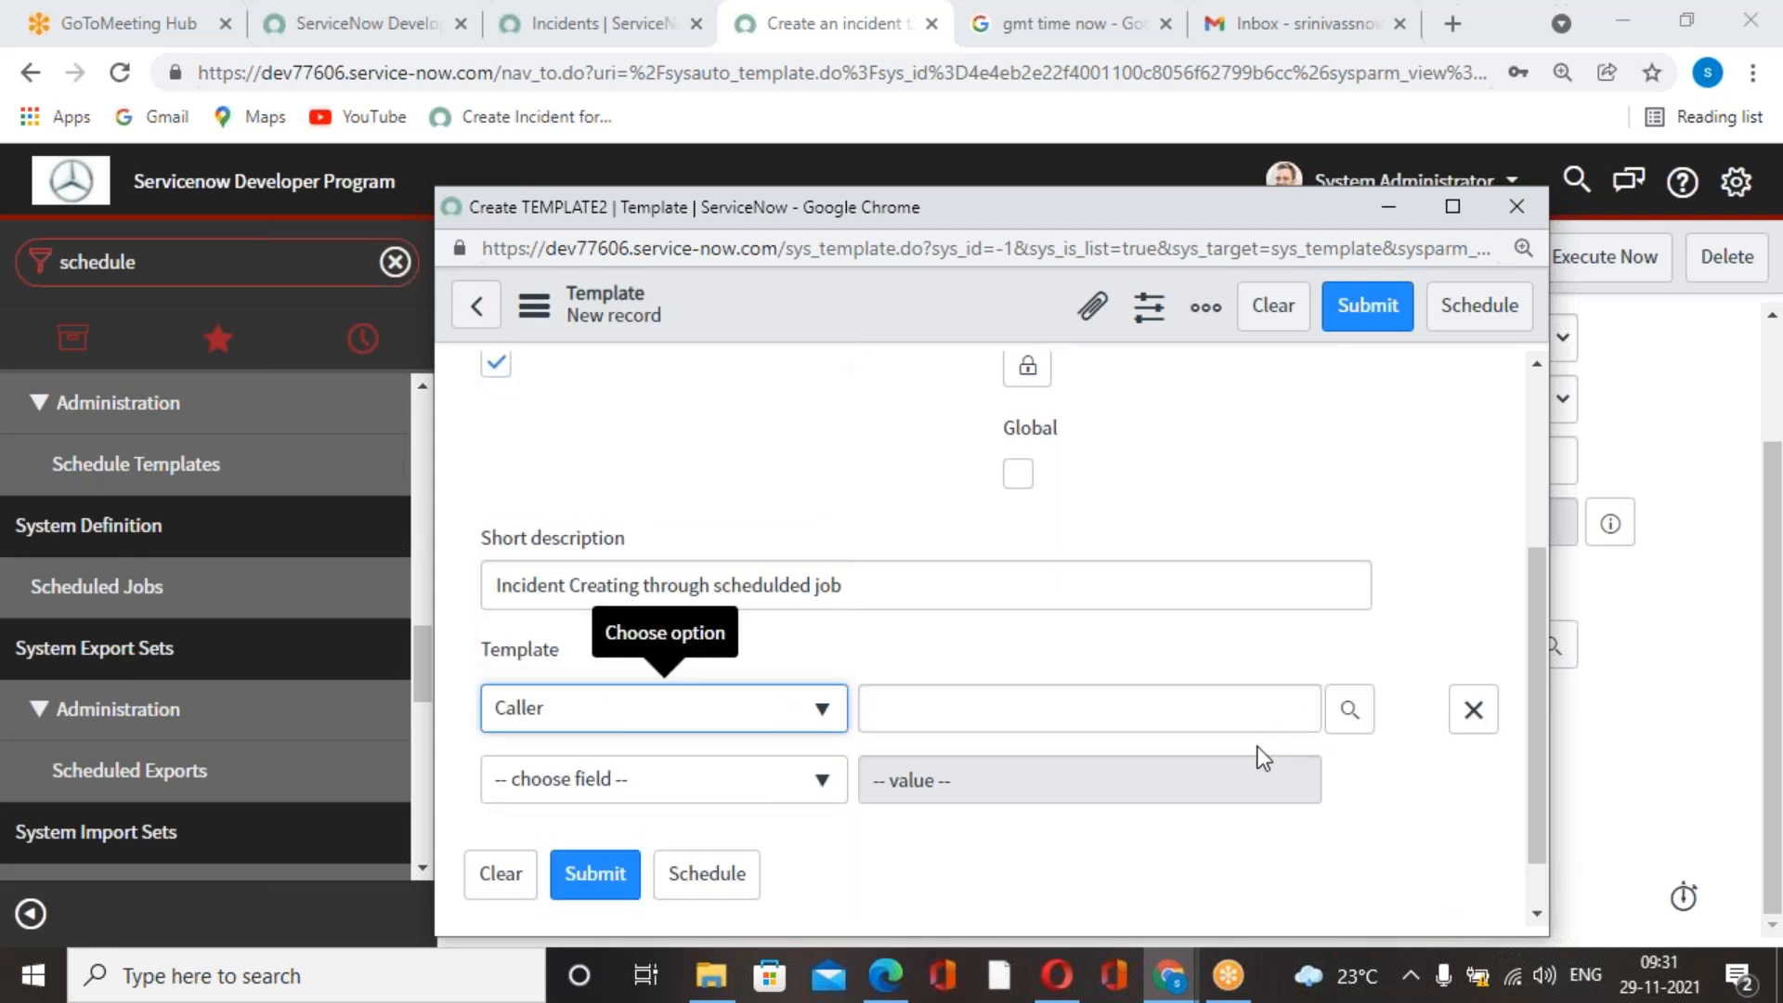
# Try to open the lookup for the Caller value, and leave the template form without saving.
pyautogui.click(1349, 709)
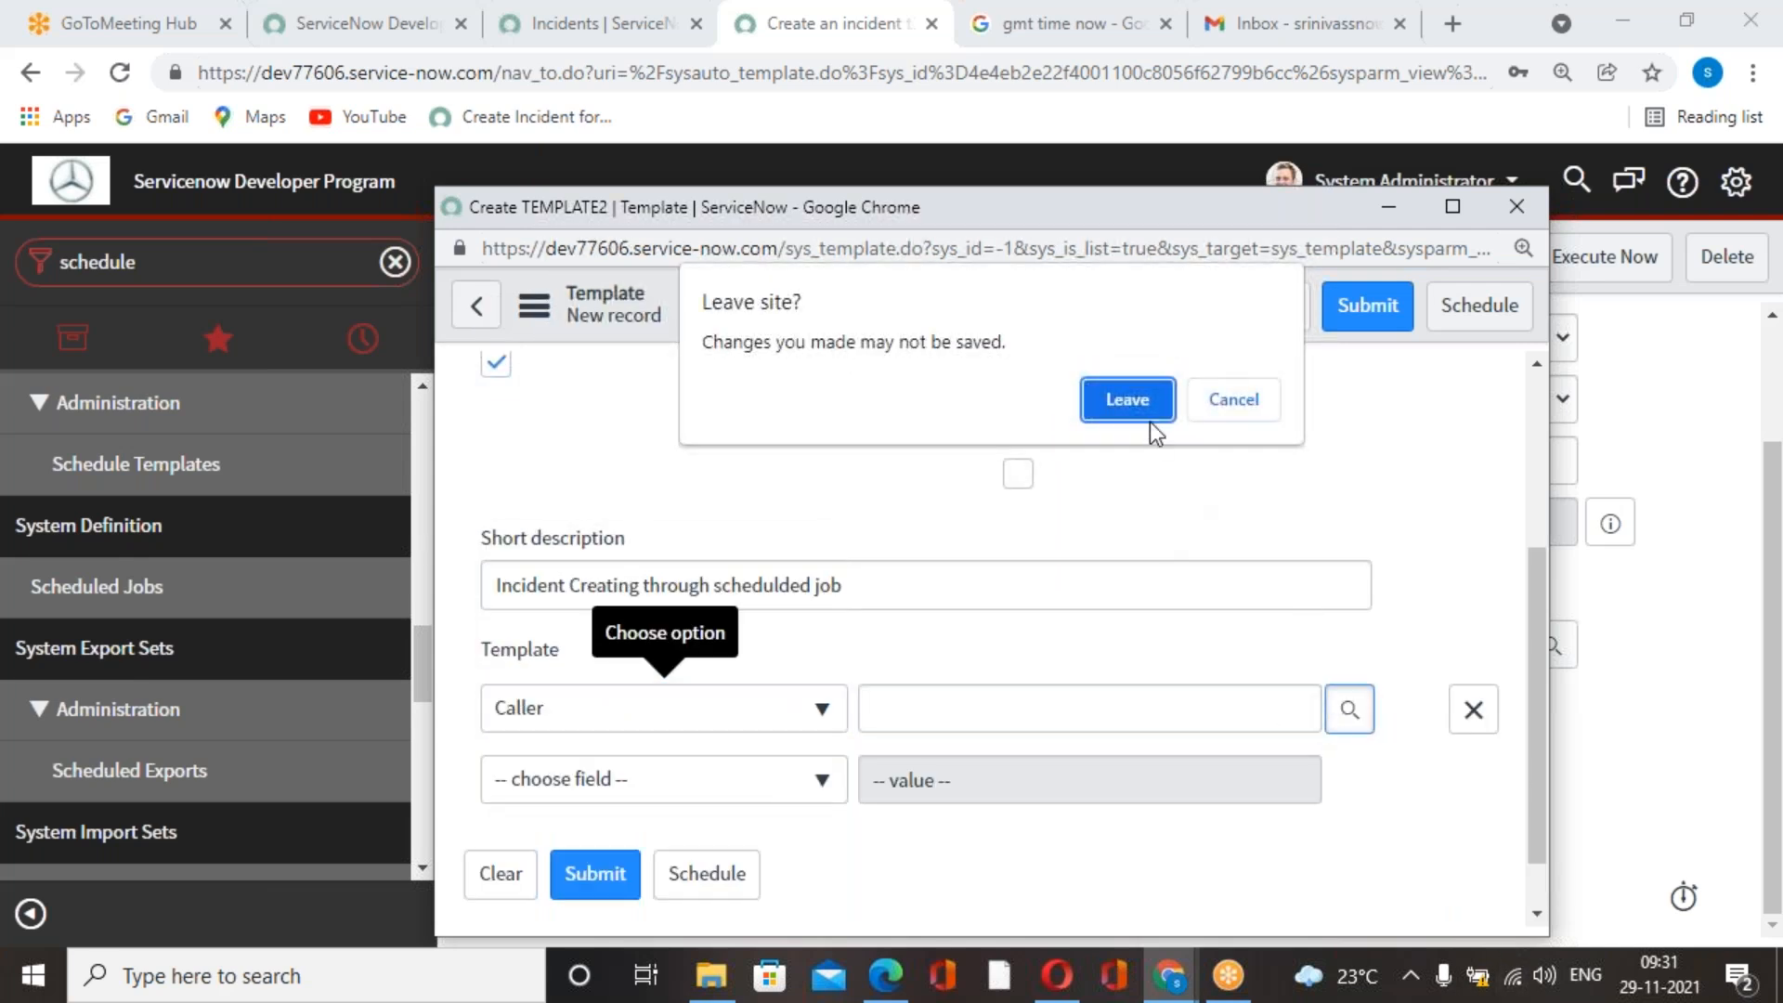
pyautogui.click(1248, 412)
pyautogui.click(1357, 709)
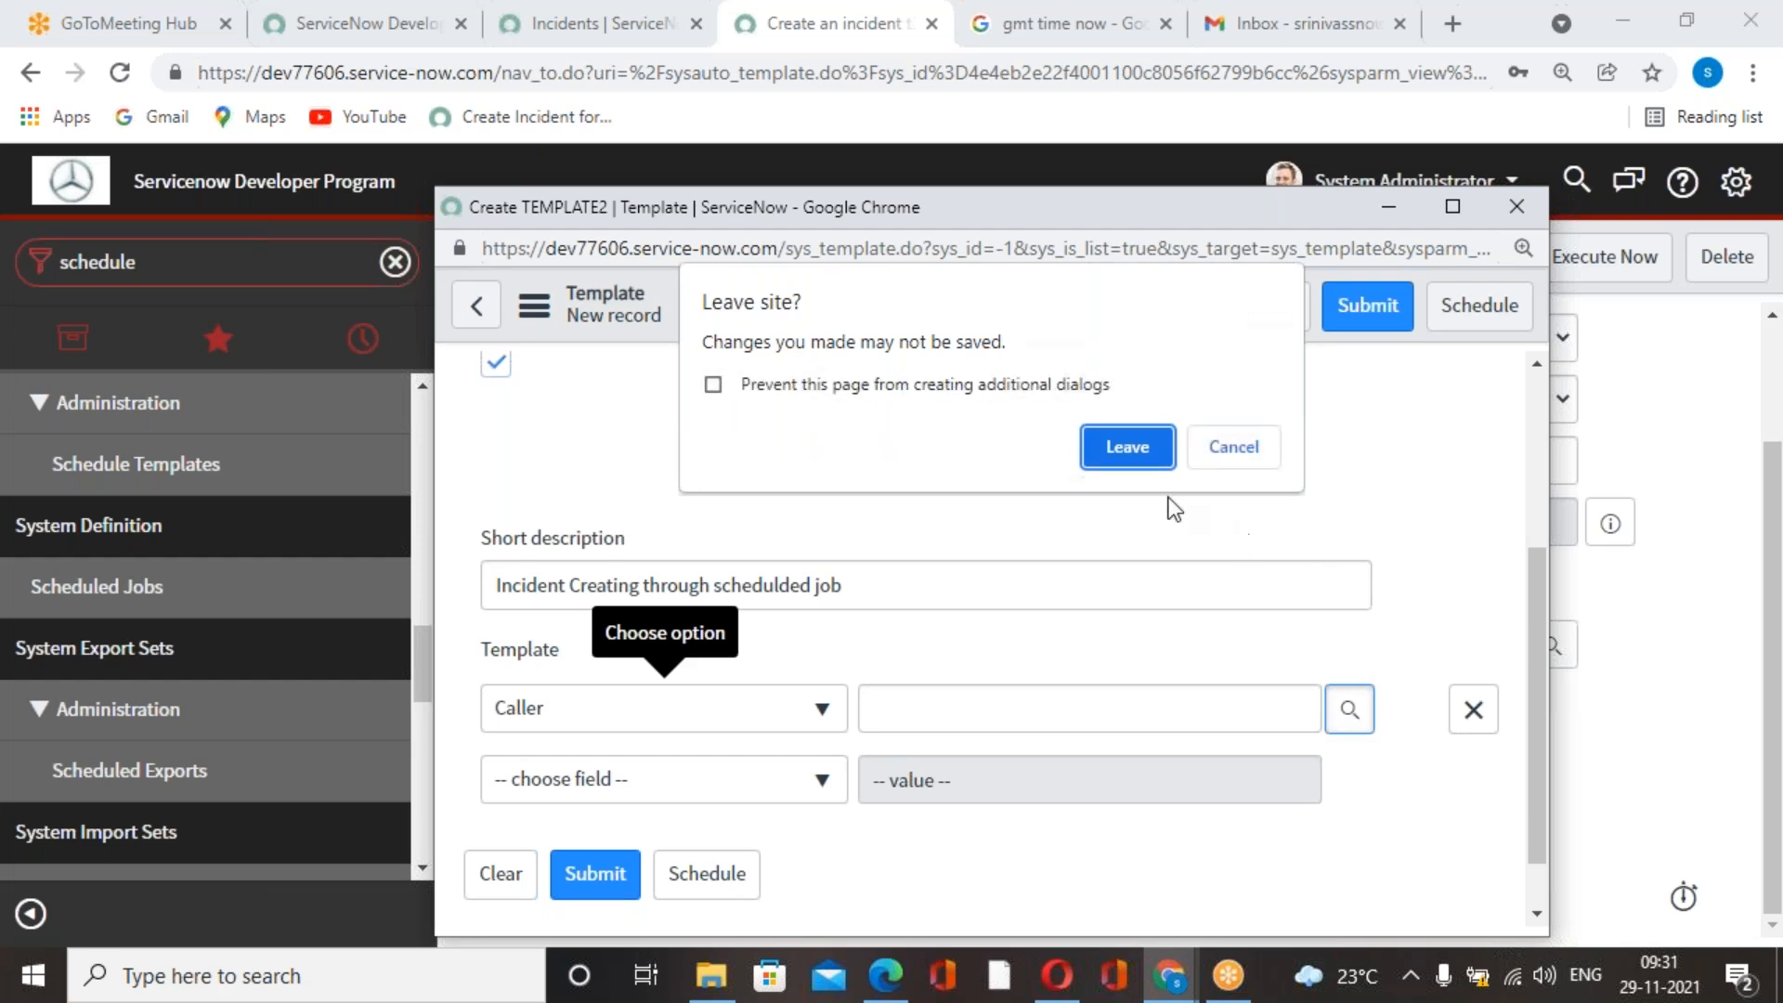
pyautogui.click(1218, 455)
pyautogui.click(1346, 711)
pyautogui.click(1132, 453)
pyautogui.click(1133, 446)
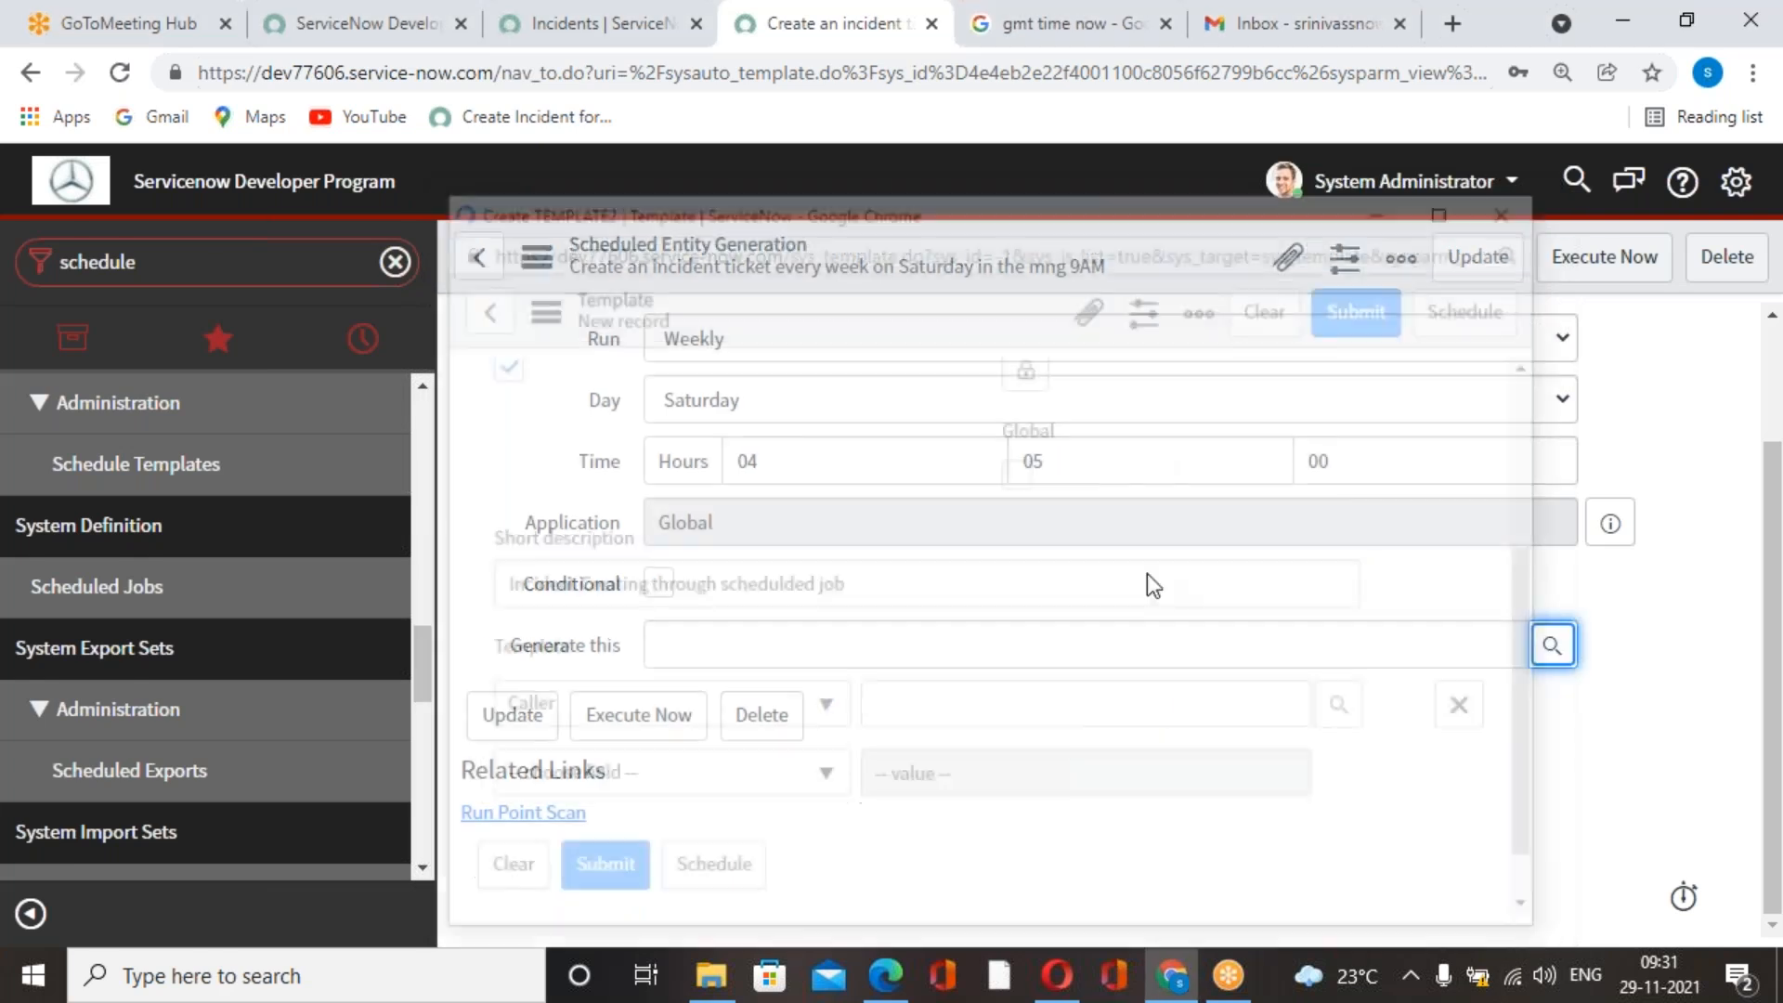
# Start another new template from the job's Generate this lookup and name it "Creating Incident".
pyautogui.click(1557, 652)
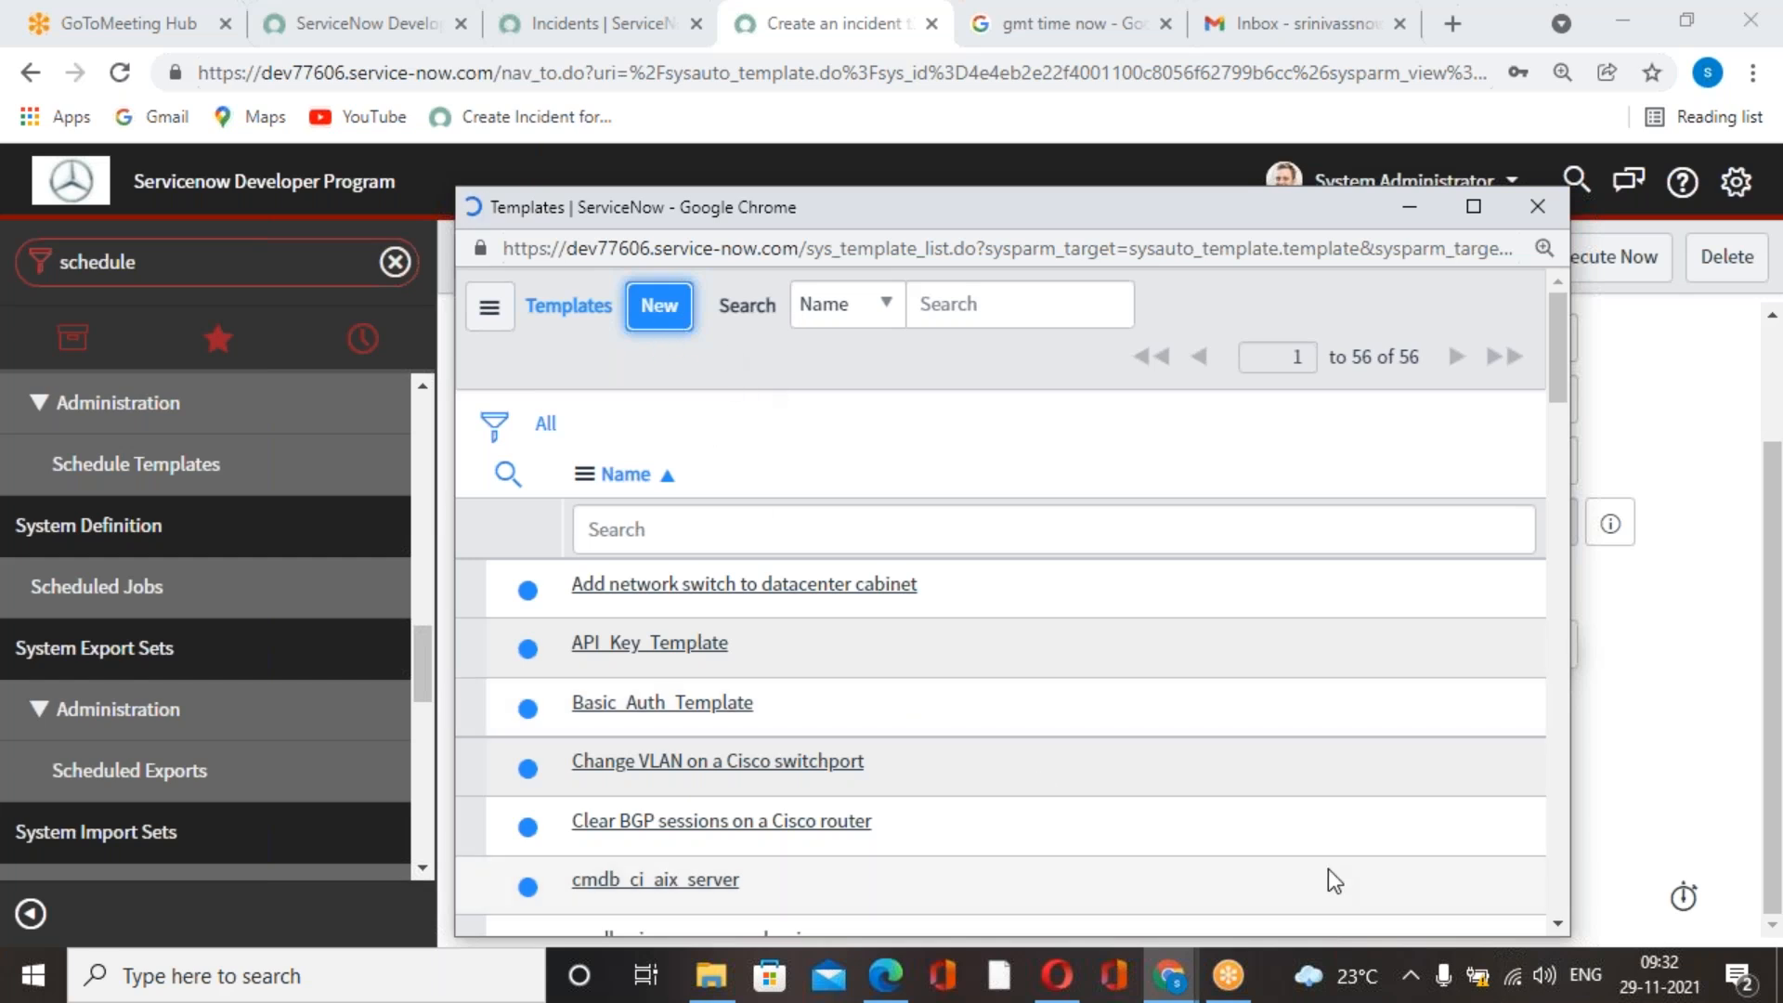
pyautogui.doubleClick(811, 454)
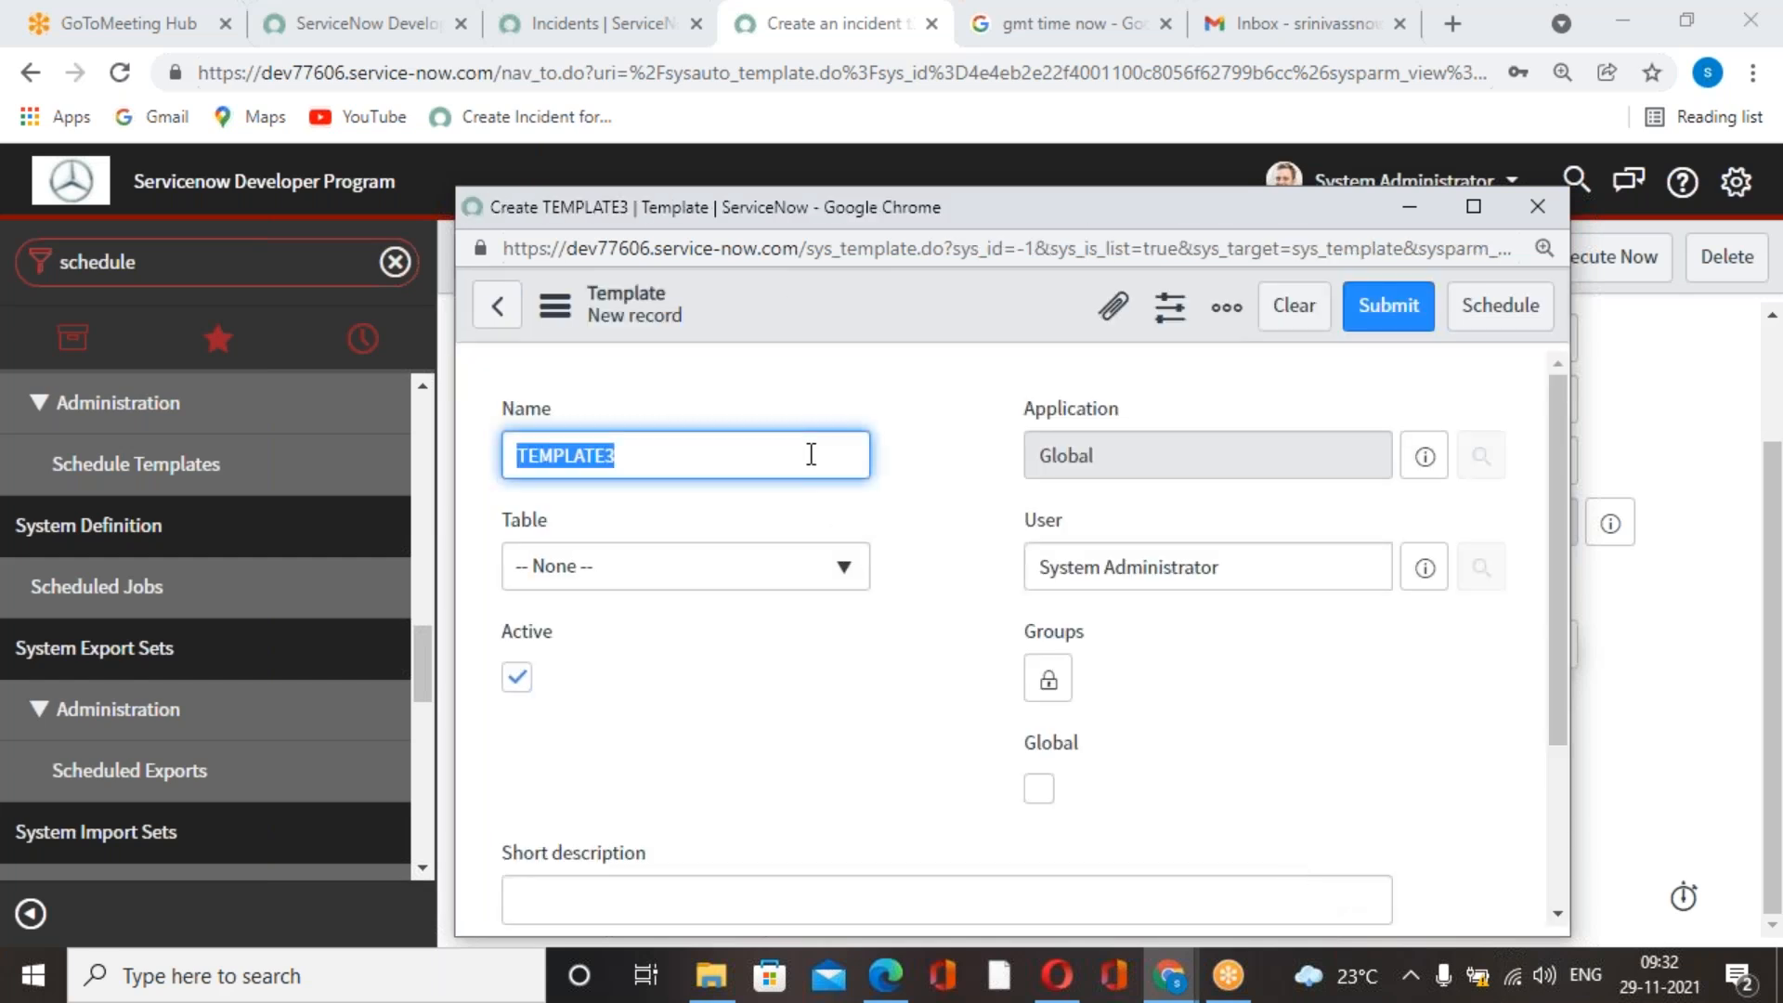
pyautogui.write('C')
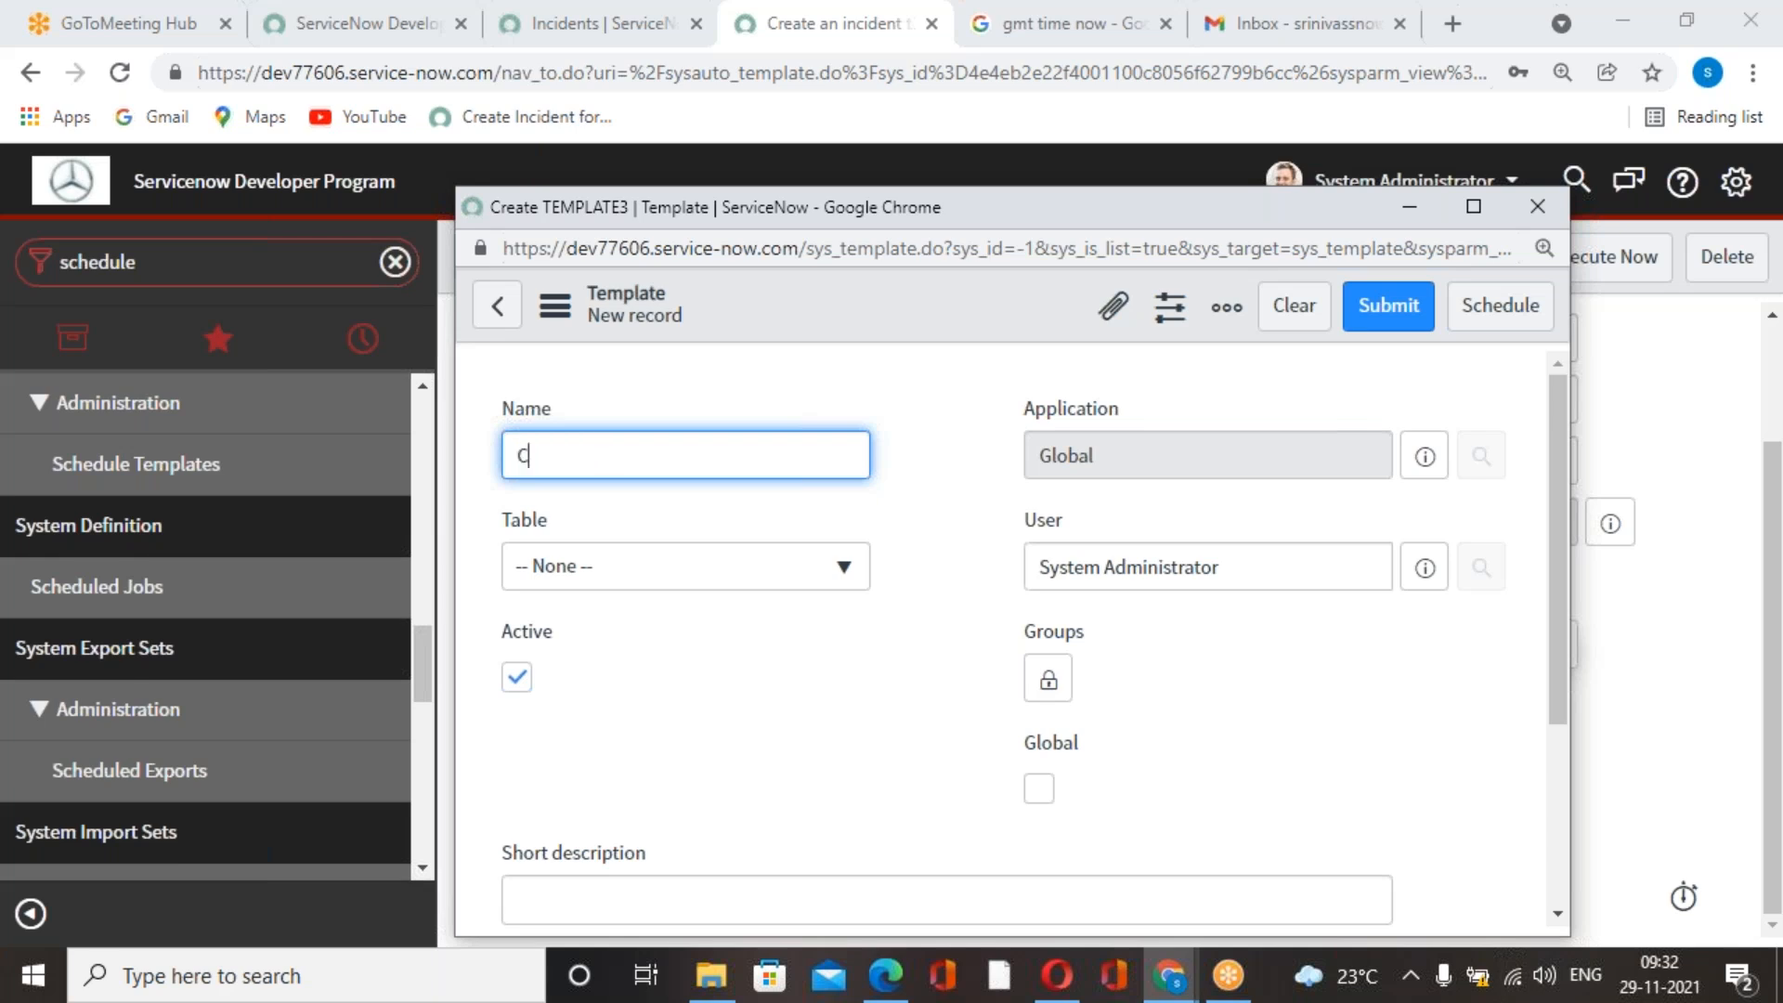
pyautogui.write('reating Incident')
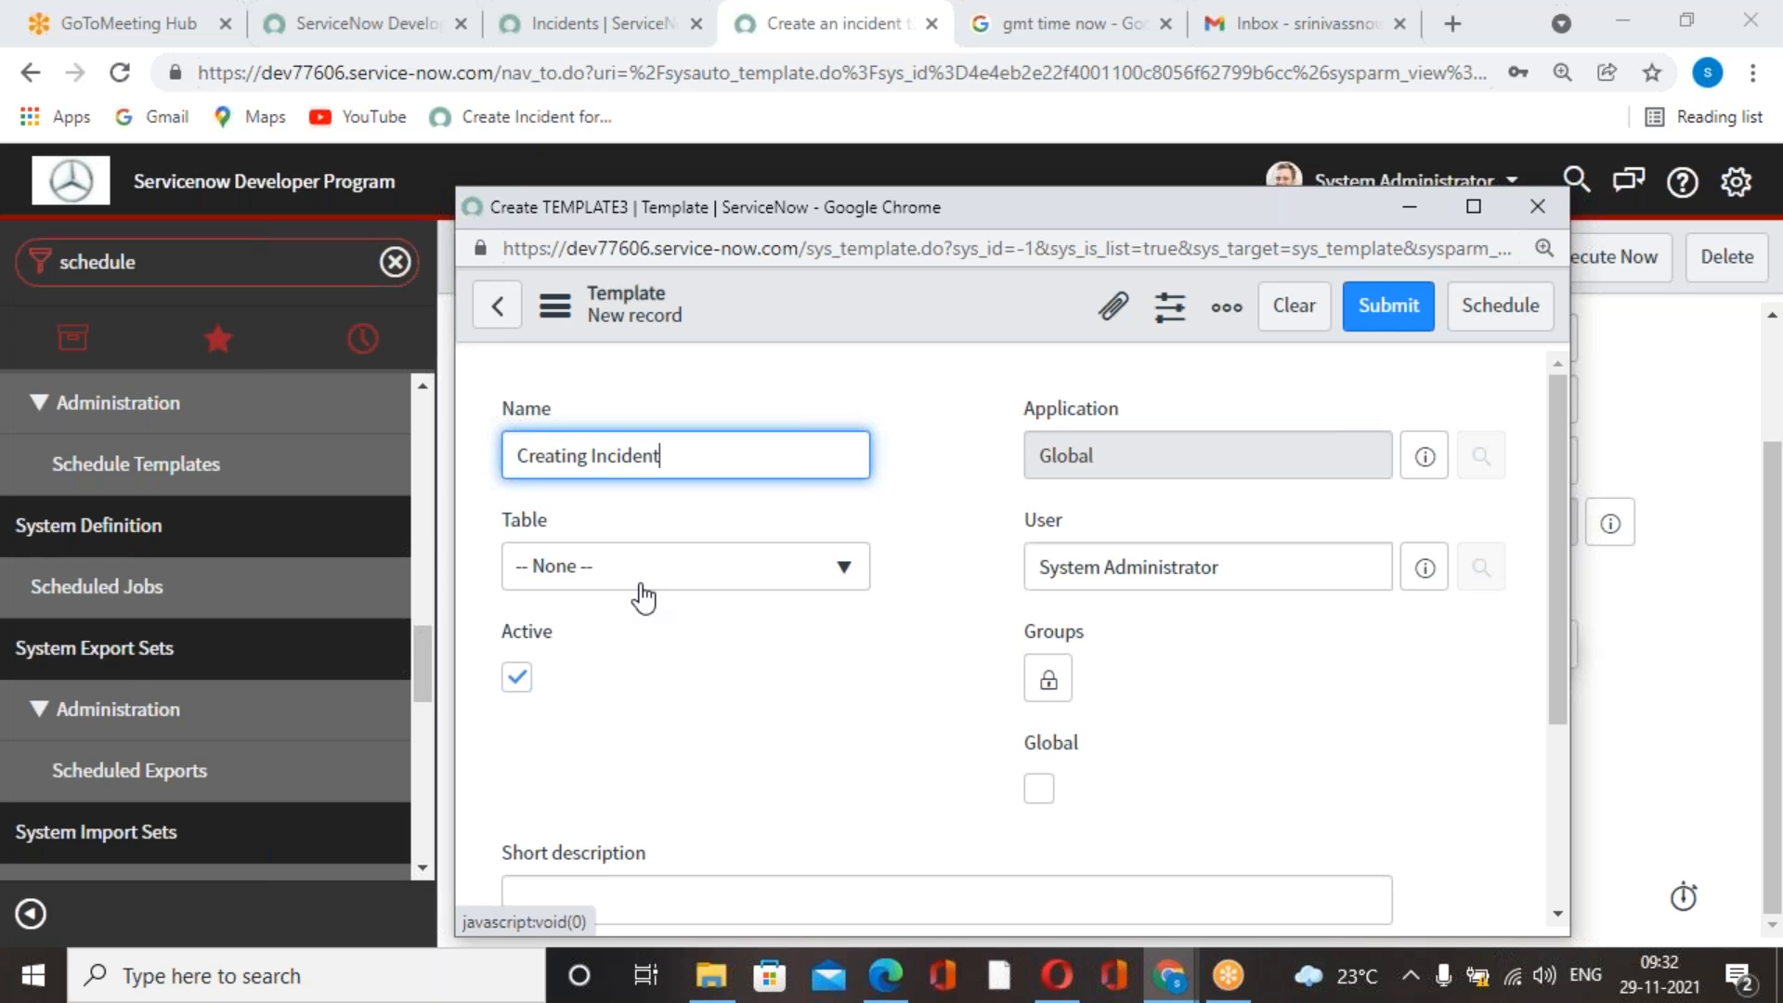
# Set the "Creating Incident" template's table to Incident [incident].
pyautogui.click(643, 594)
pyautogui.write('incident')
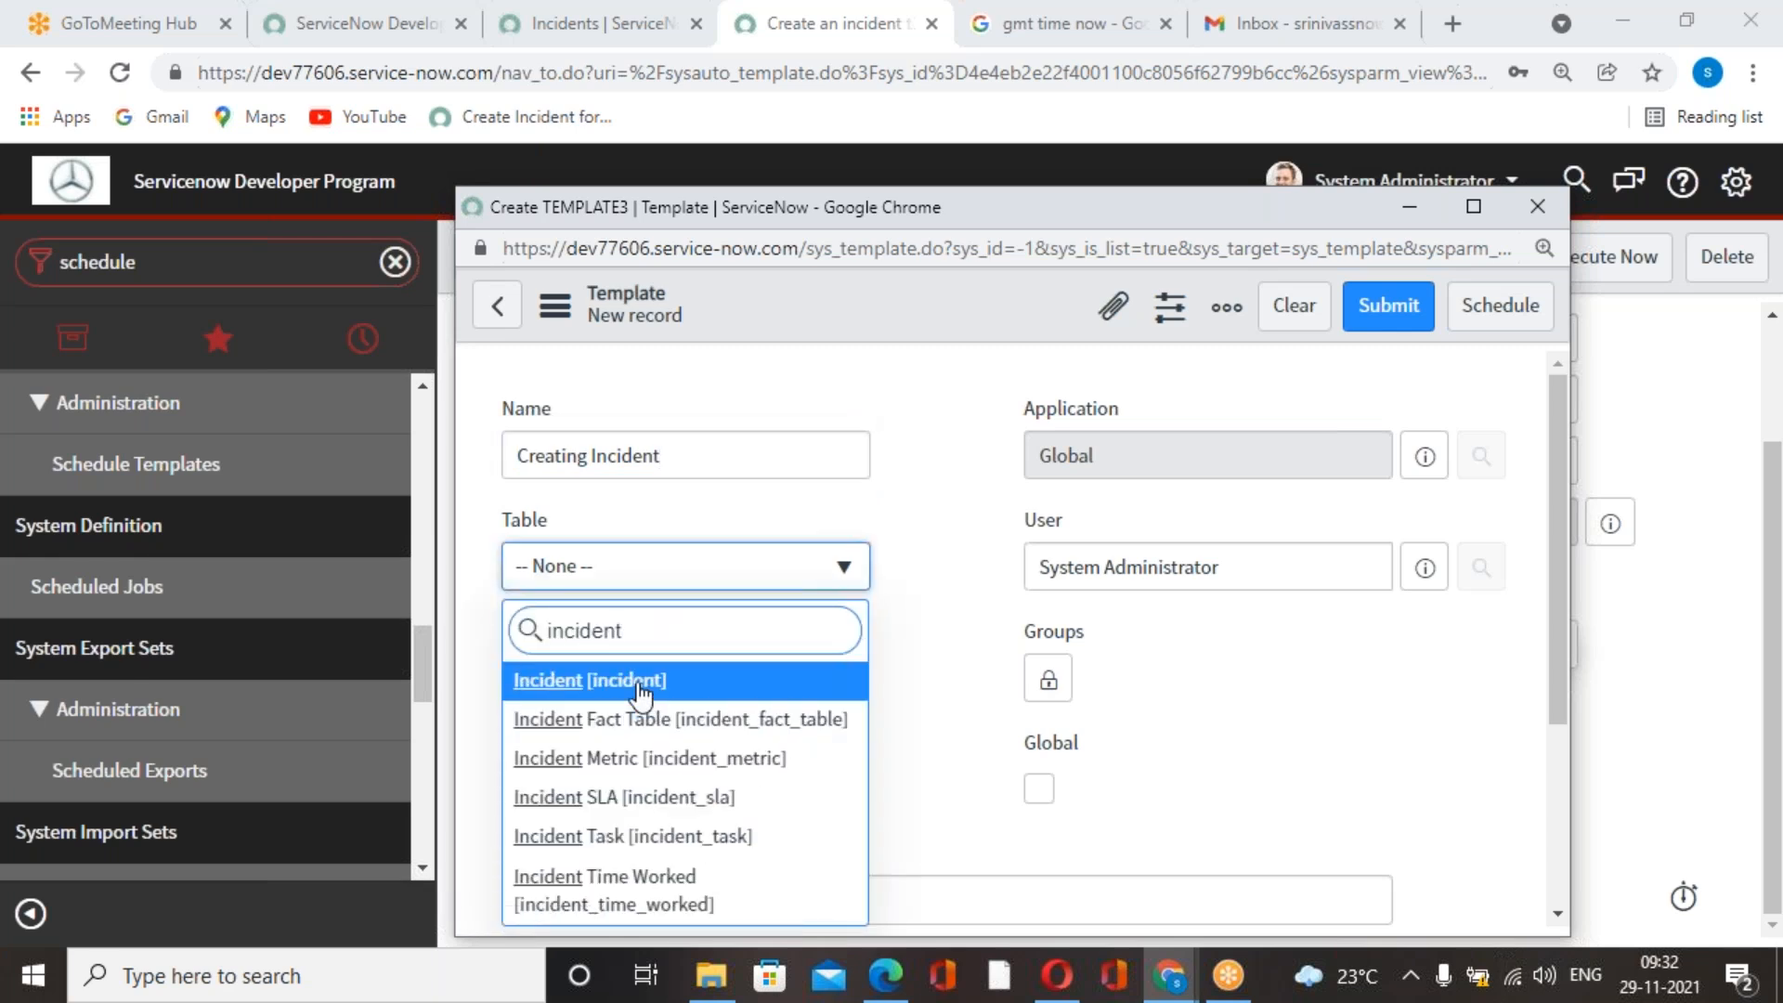
pyautogui.click(645, 678)
pyautogui.click(861, 716)
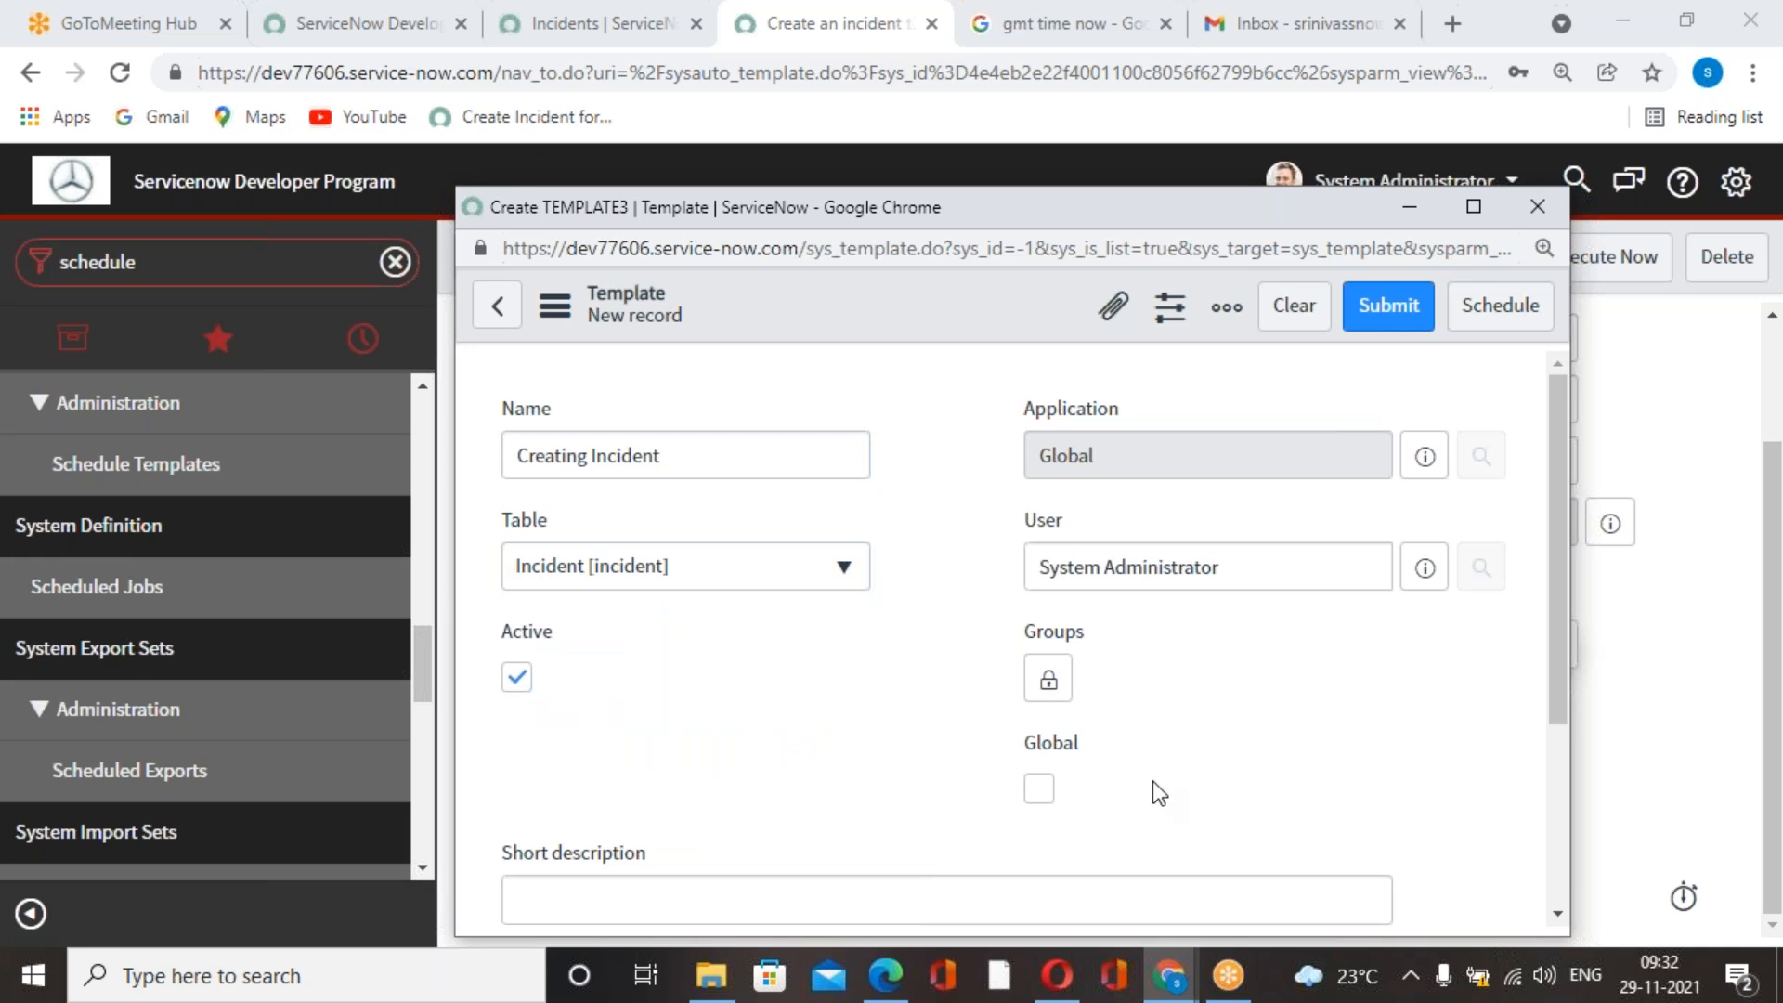
# Copy the template's name "Creating Incident" into its short description.
pyautogui.scroll(-1, 1152, 782)
pyautogui.scroll(-3, 1068, 776)
pyautogui.click(825, 580)
pyautogui.scroll(3, 825, 580)
pyautogui.moveTo(711, 461); pyautogui.dragTo(339, 524)
pyautogui.hotkey('ctrl', 'c')
pyautogui.scroll(-3, 587, 720)
pyautogui.click(684, 587)
pyautogui.hotkey('ctrl', 'v')
# Add a Caller field to the template values and fill in the caller's name.
pyautogui.click(774, 717)
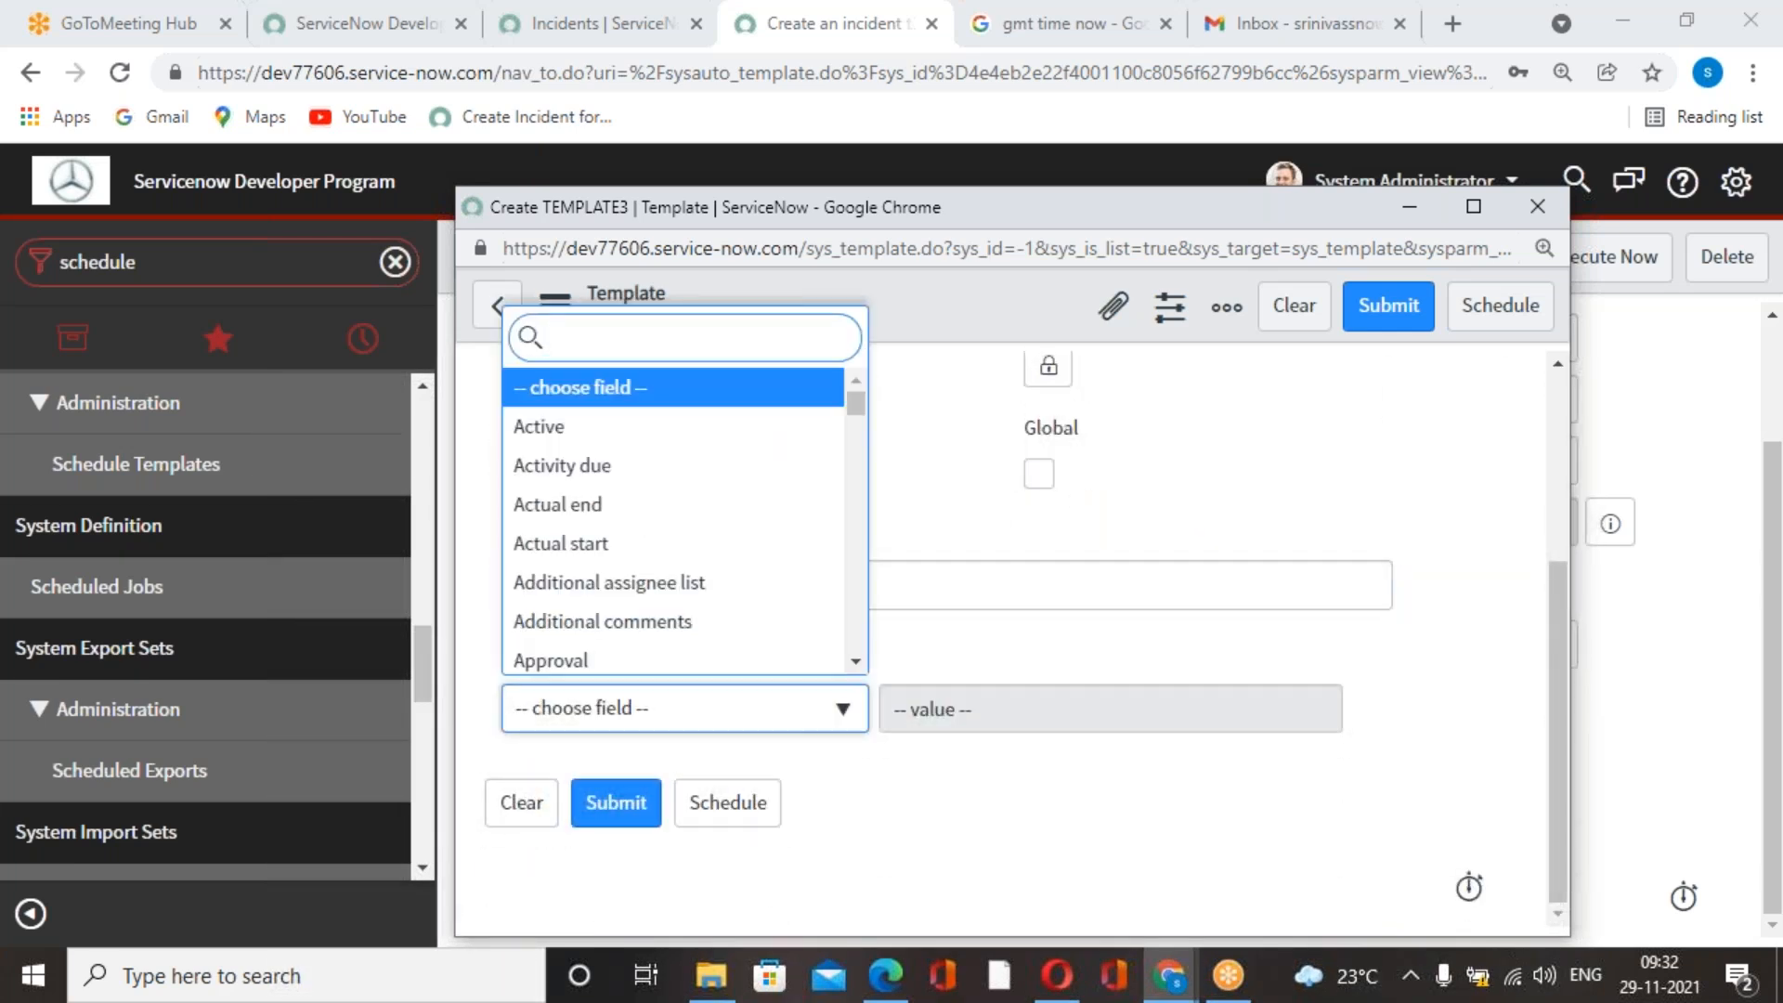
pyautogui.write('caller')
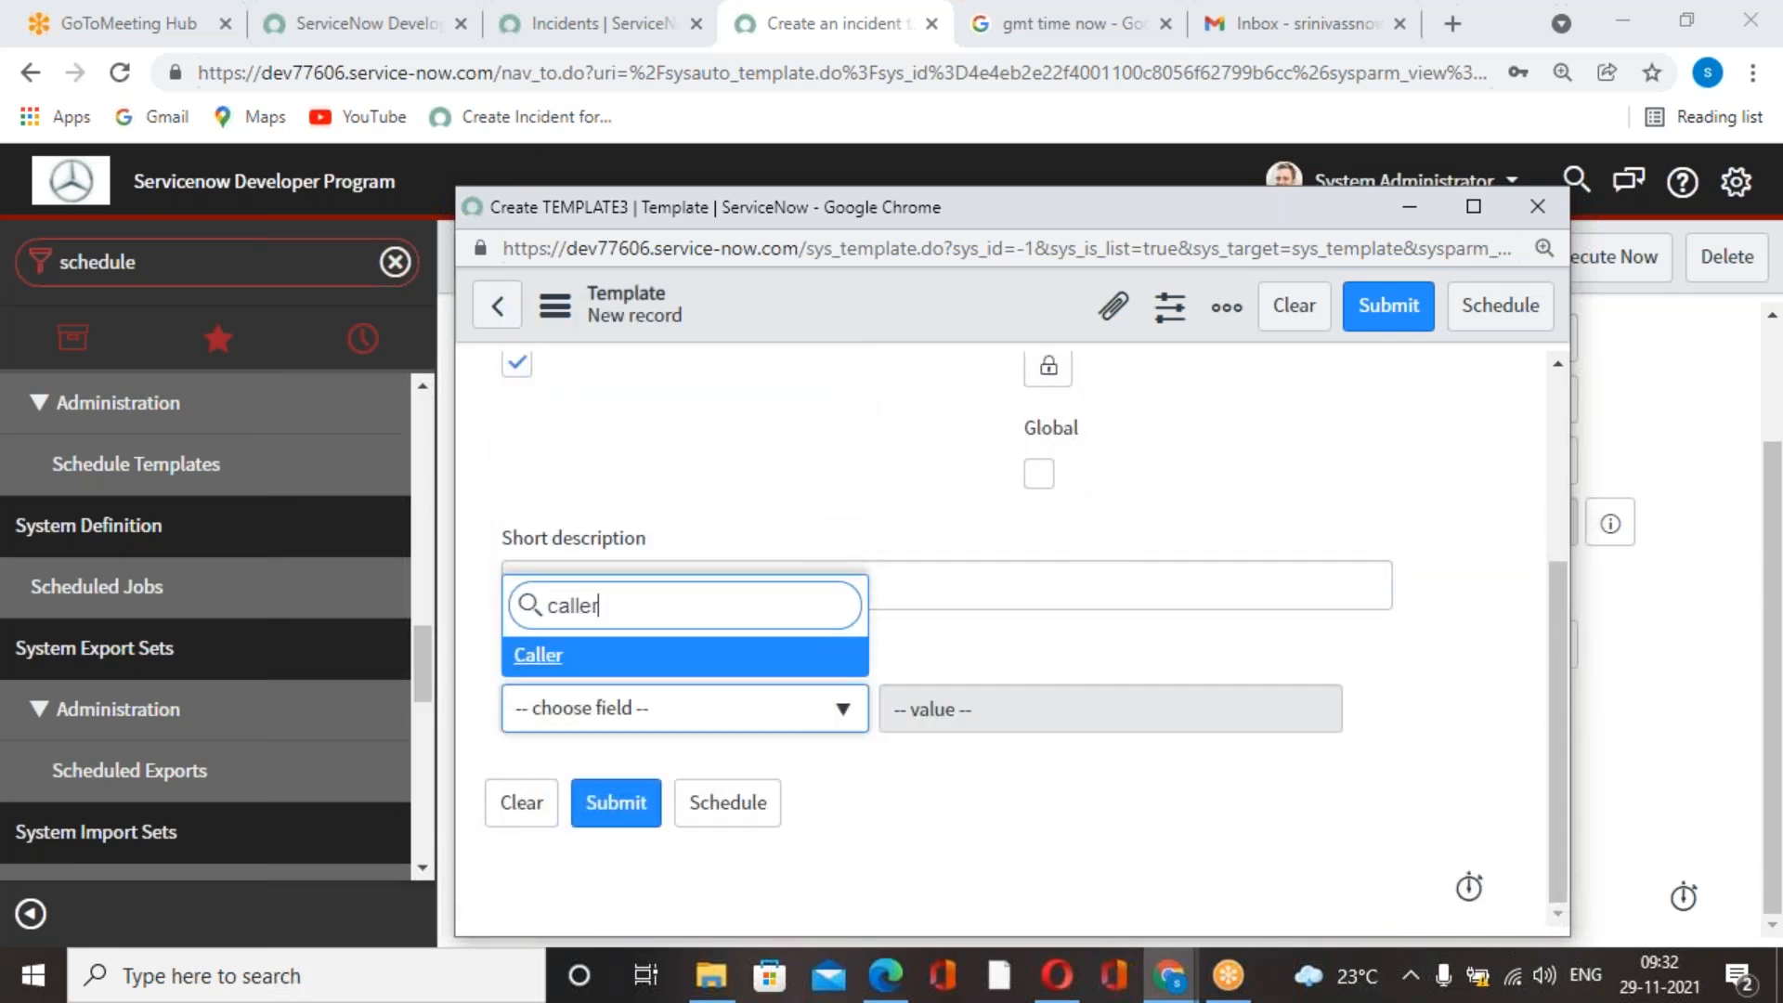
pyautogui.click(752, 661)
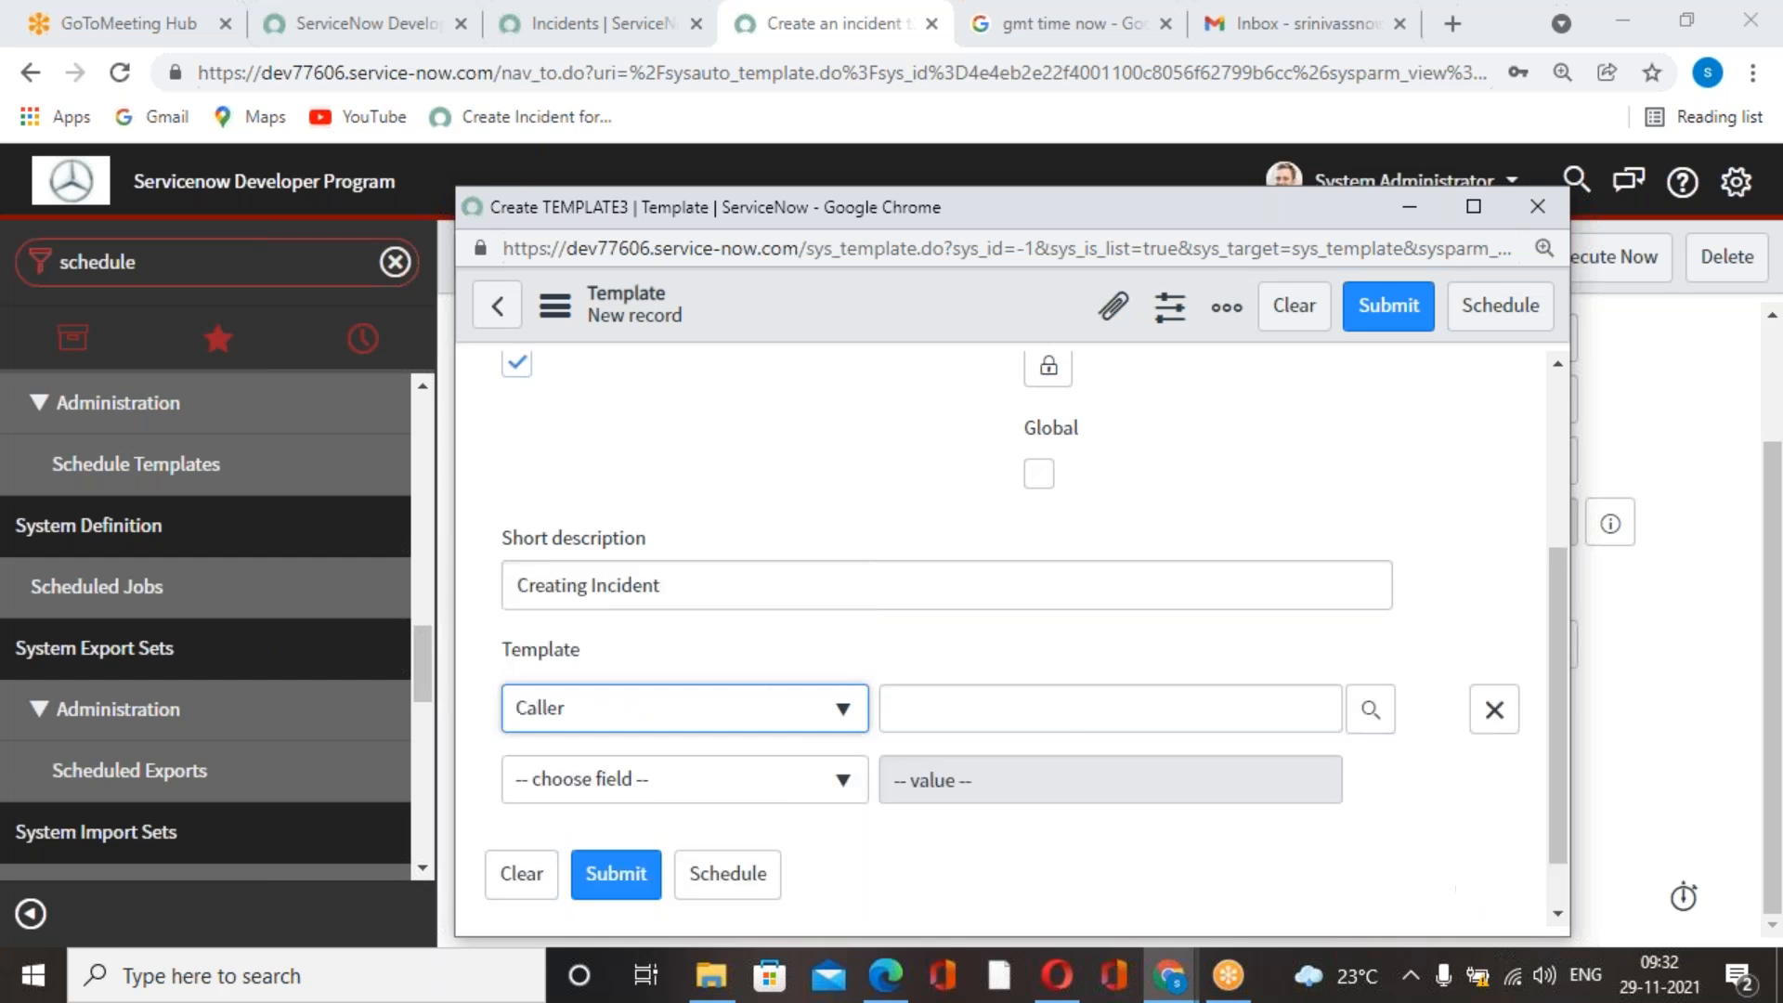
pyautogui.click(1073, 709)
pyautogui.write('abel')
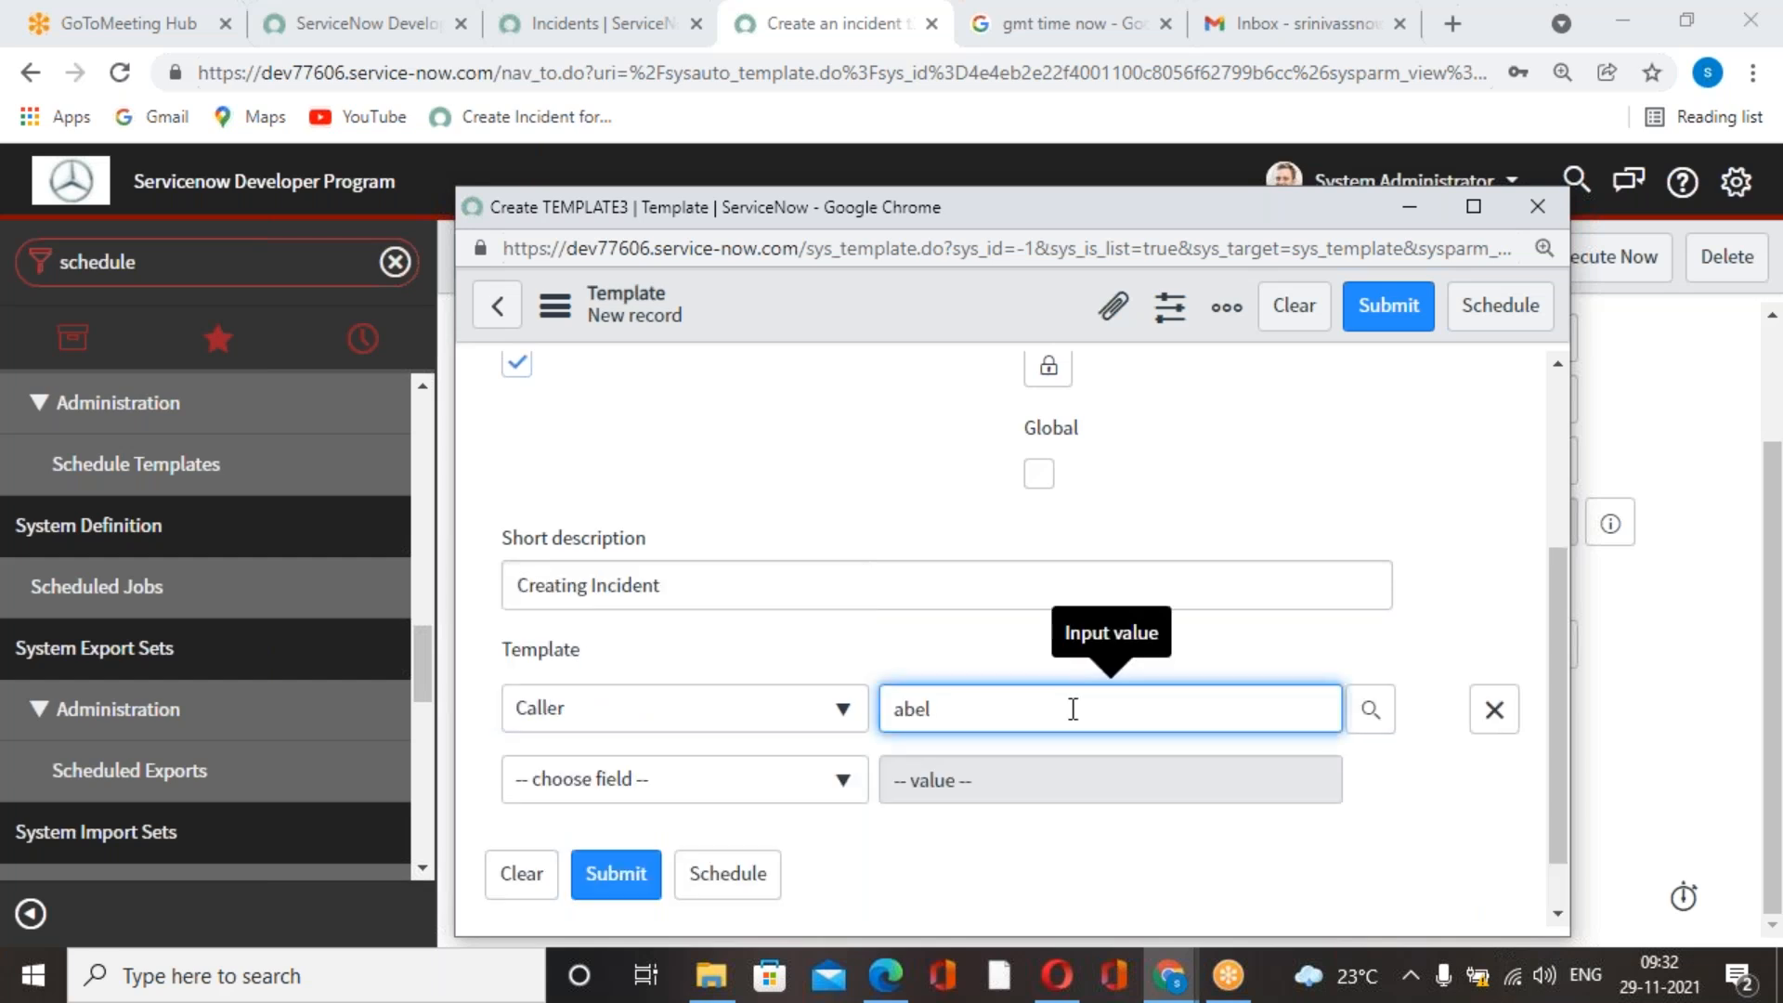
pyautogui.click(948, 776)
# Add a Short description field to the template values with the copied text "Creating Incident".
pyautogui.click(836, 797)
pyautogui.write('short')
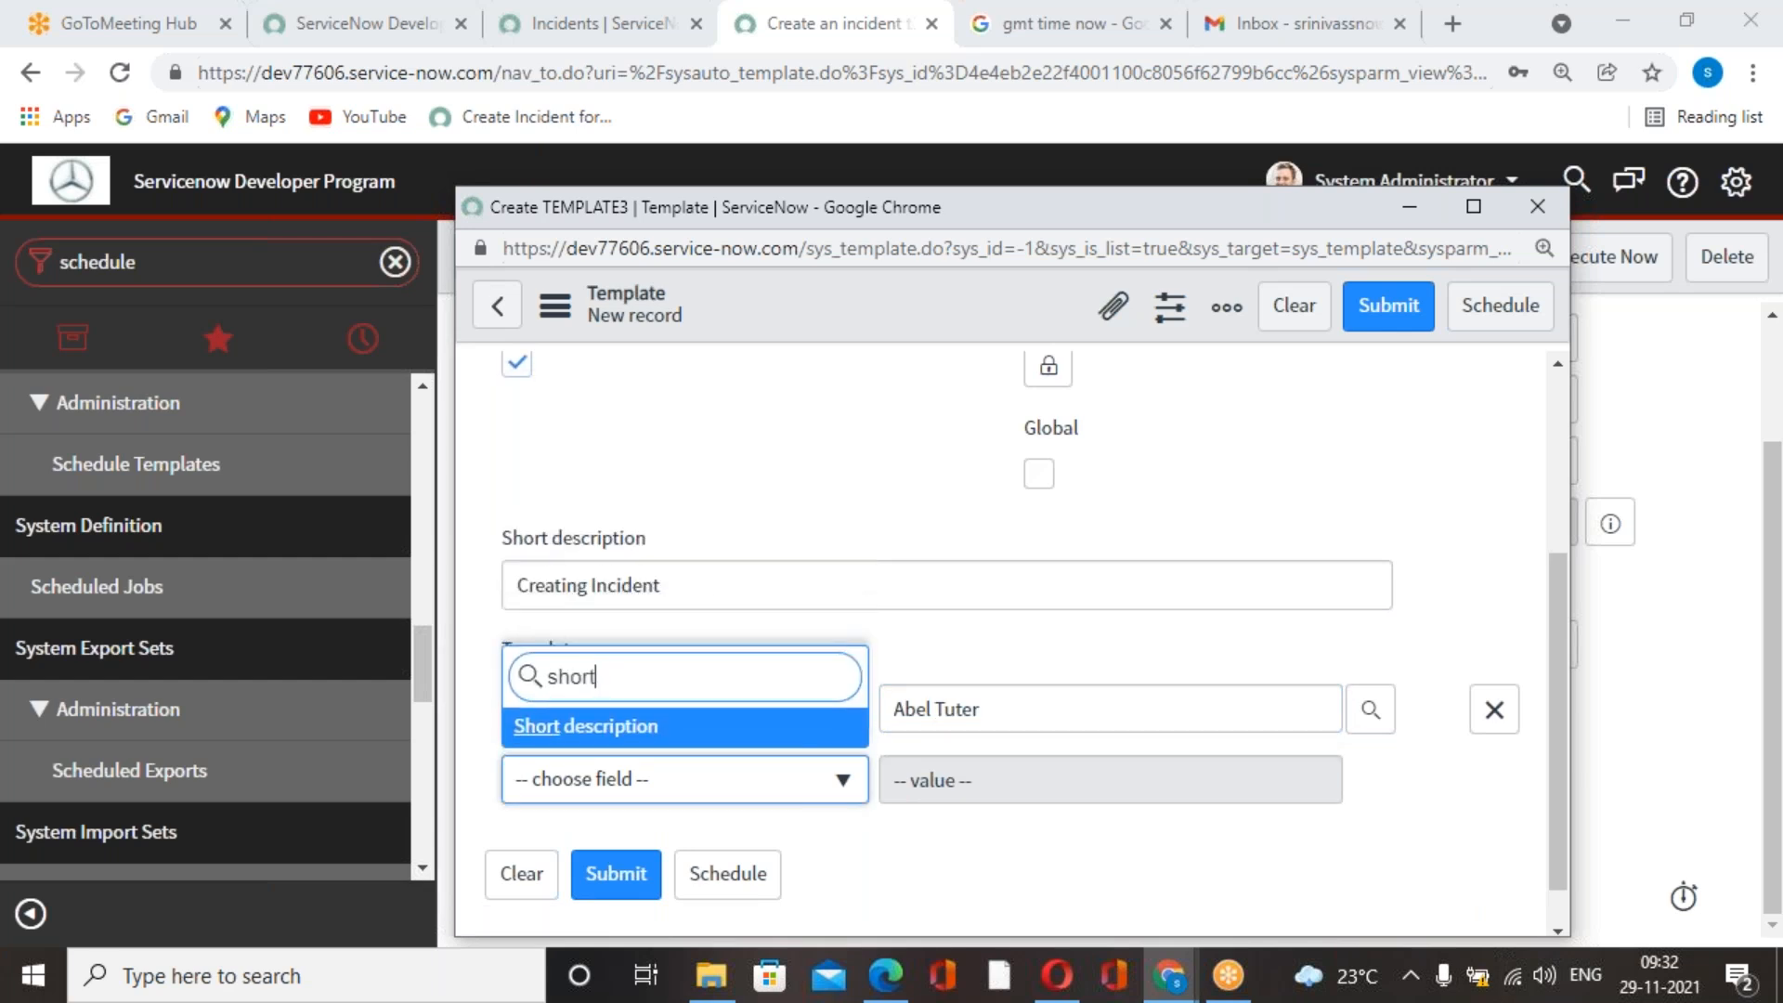
pyautogui.click(744, 733)
pyautogui.click(1036, 783)
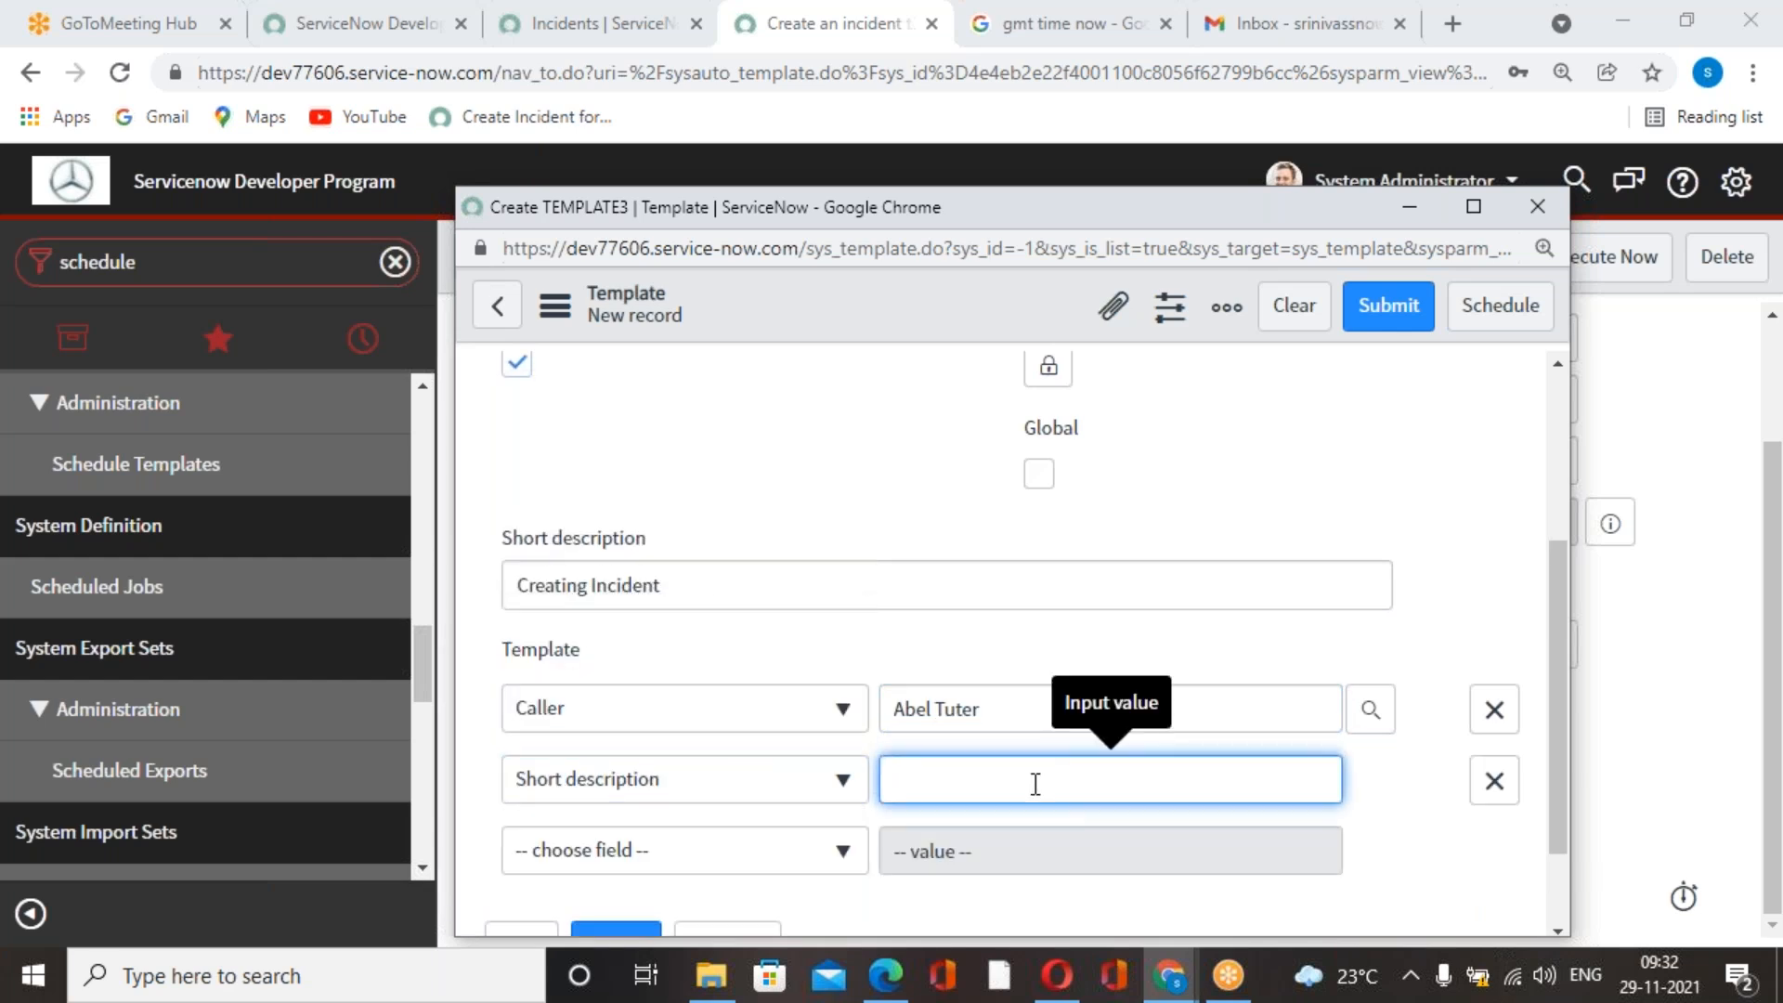
pyautogui.hotkey('ctrl', 'v')
# Add an Impact field to the template values and set it to 1 - High.
pyautogui.click(813, 853)
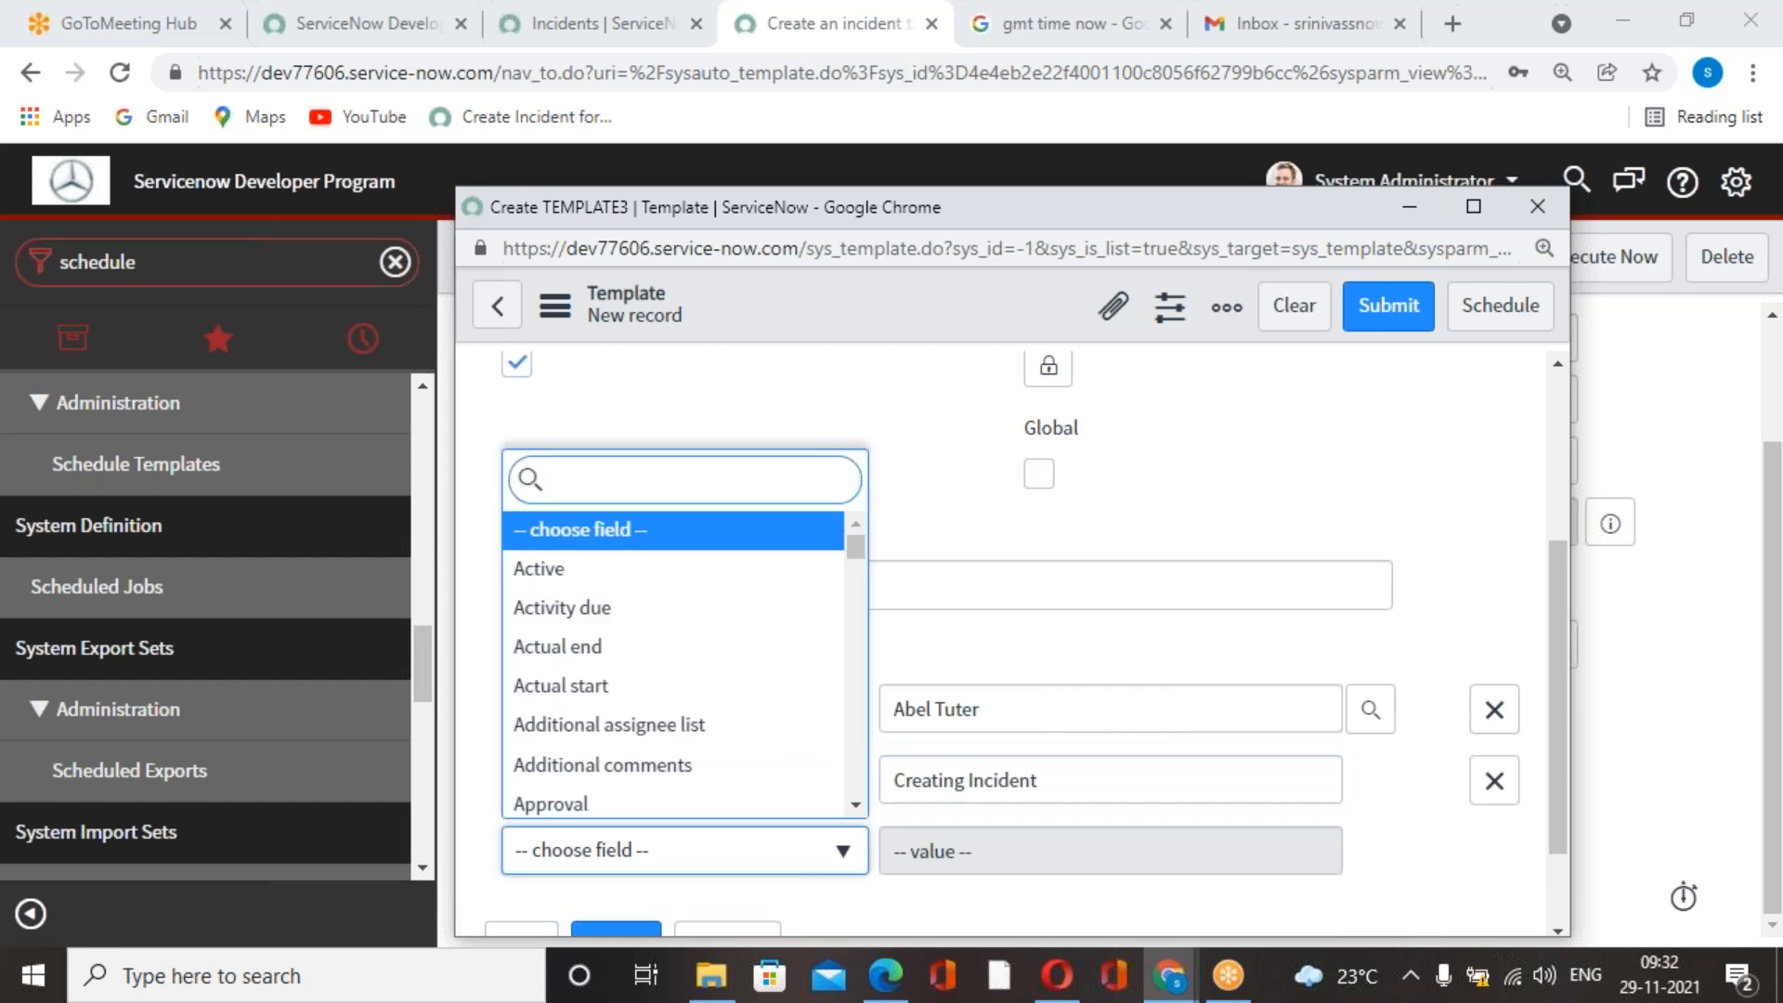
pyautogui.write('impa')
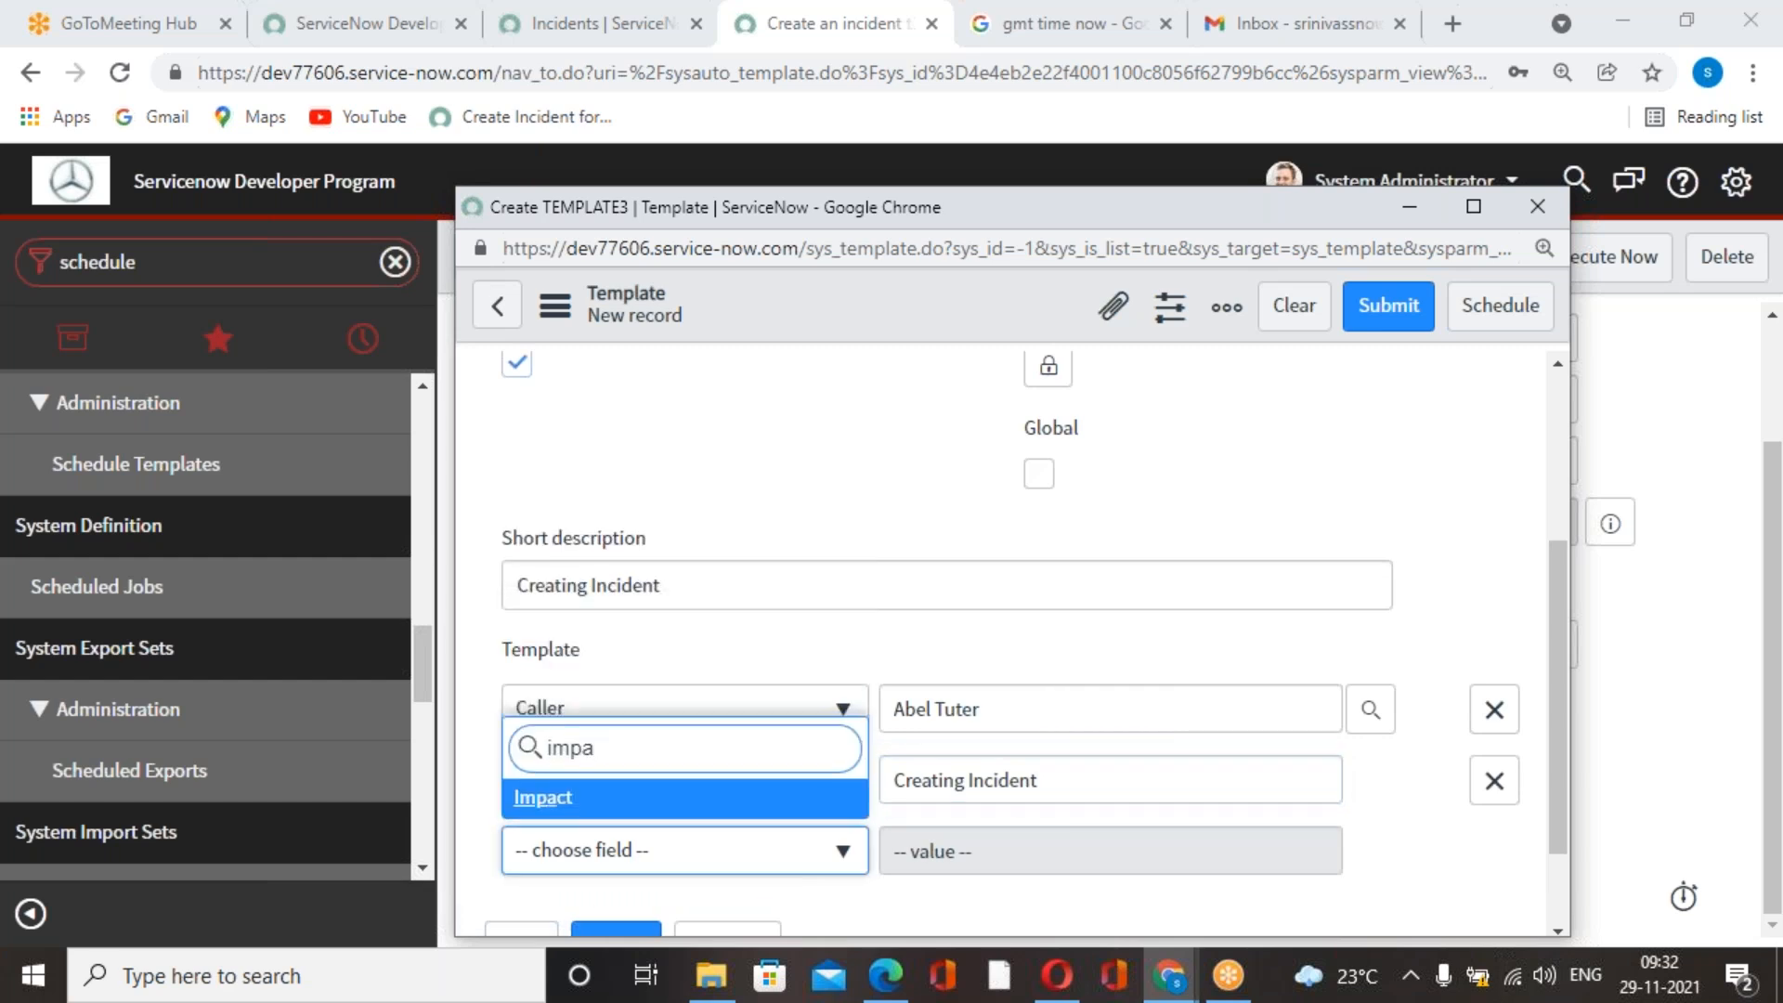
pyautogui.press('Return')
pyautogui.click(1150, 674)
pyautogui.click(1013, 725)
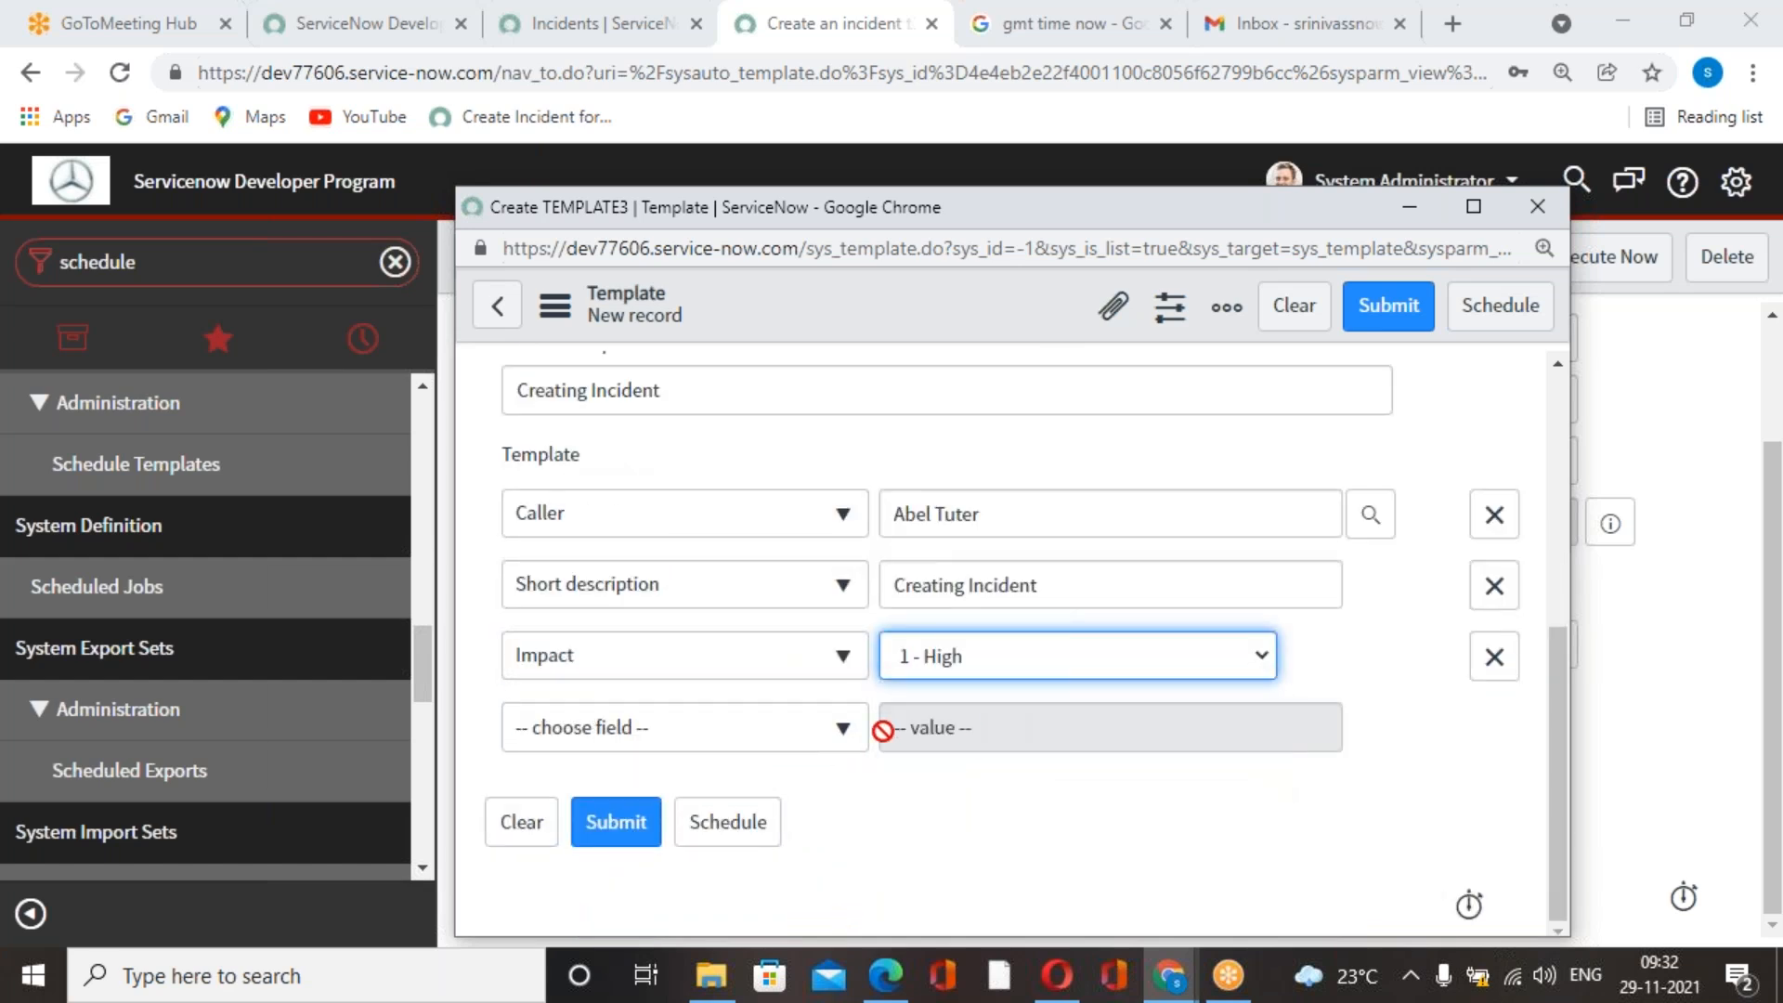
# Add an Urgency field to the template values and set it to 1 - High.
pyautogui.click(845, 734)
pyautogui.write('urge')
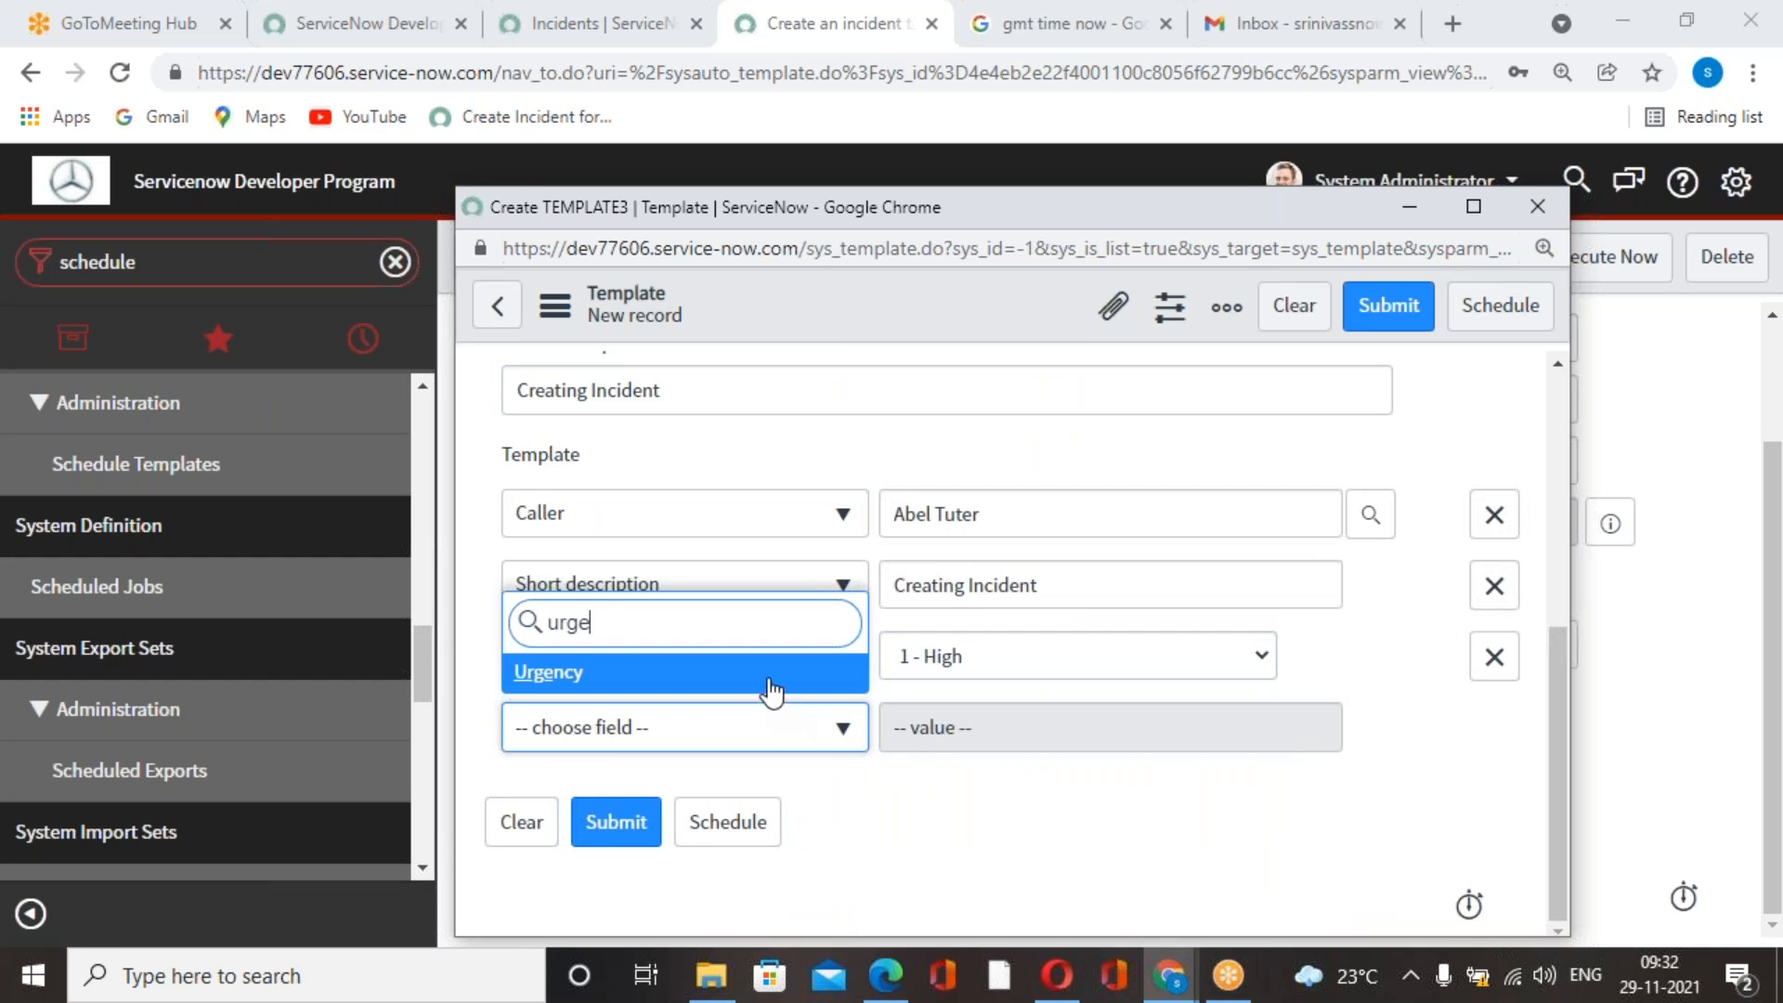
pyautogui.press('Return')
pyautogui.click(1195, 725)
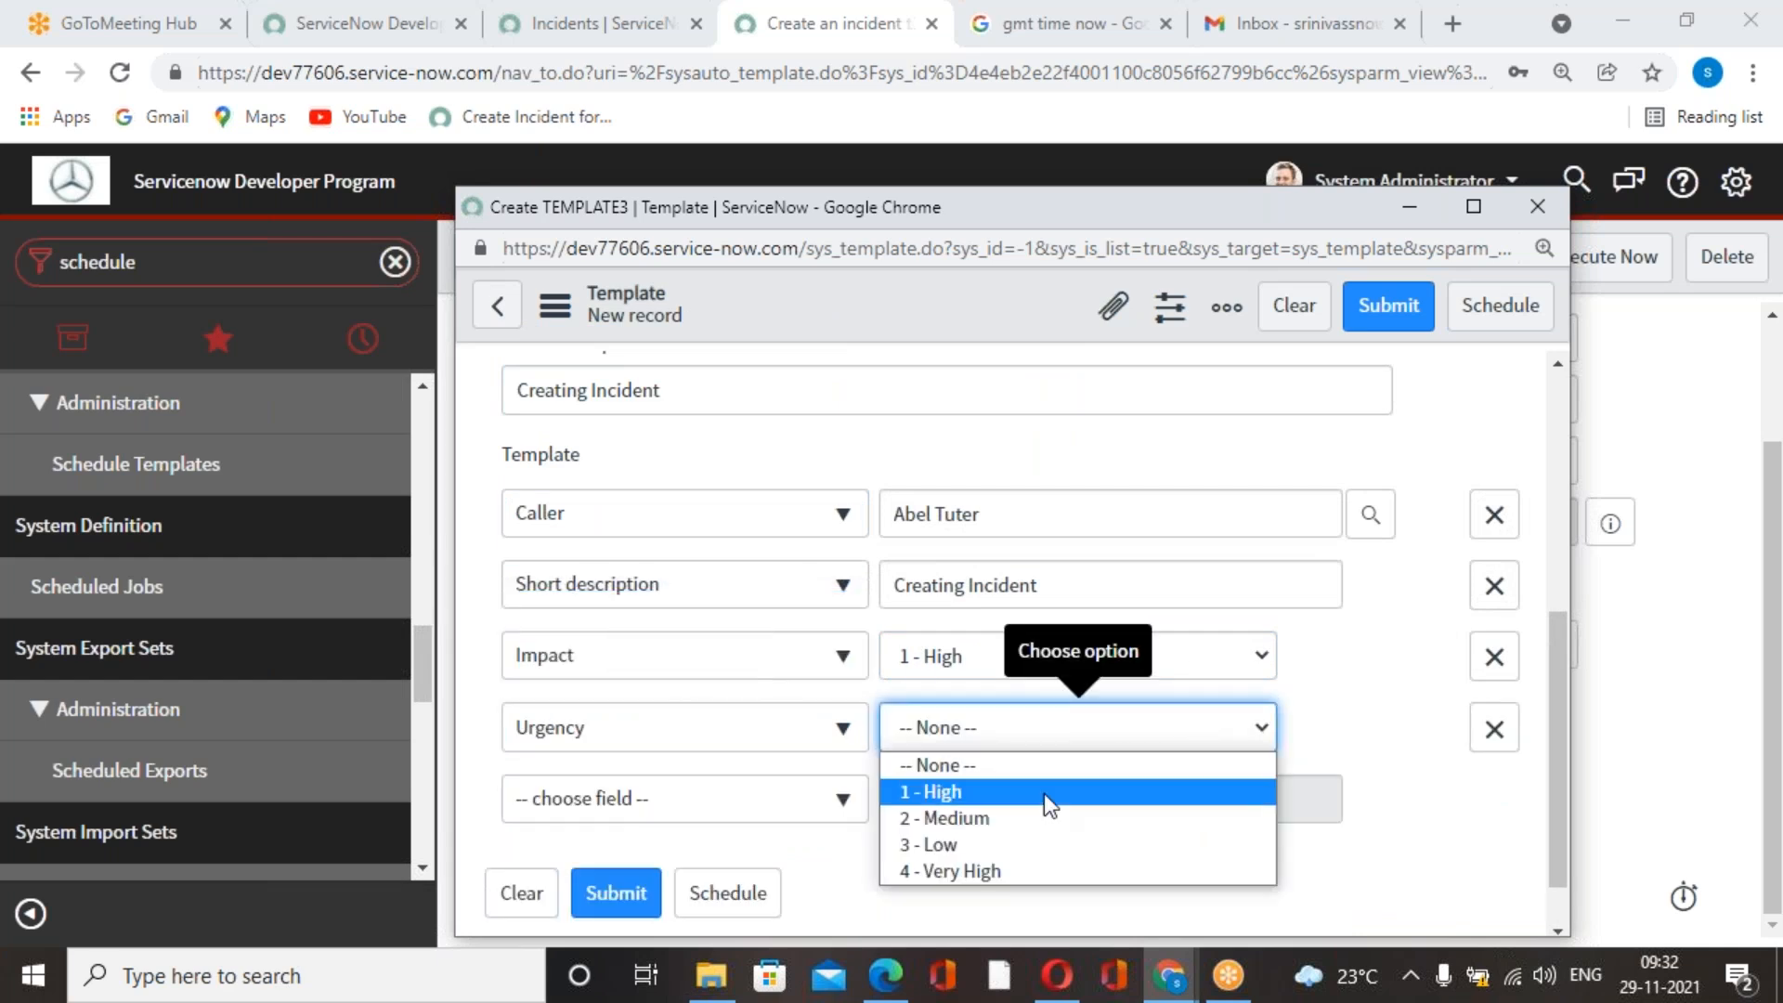
pyautogui.click(979, 793)
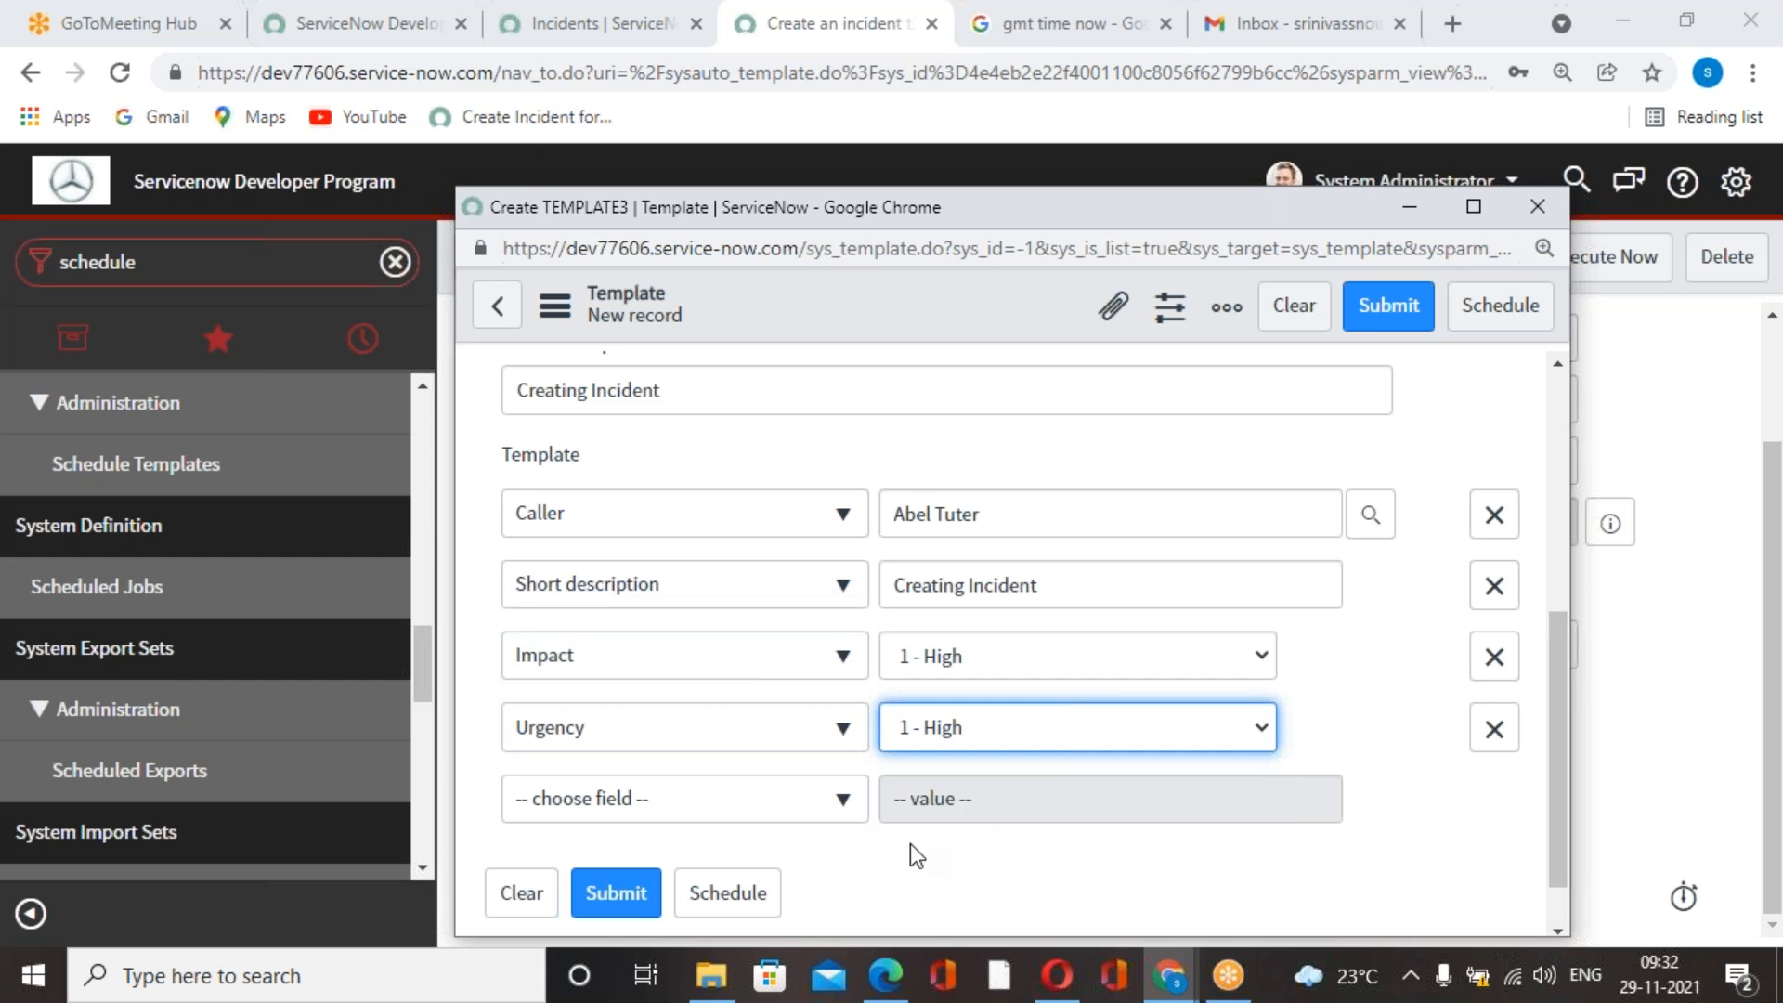
# Submit the completed template to the job's Generate this field and review the job form.
pyautogui.scroll(-1, 910, 843)
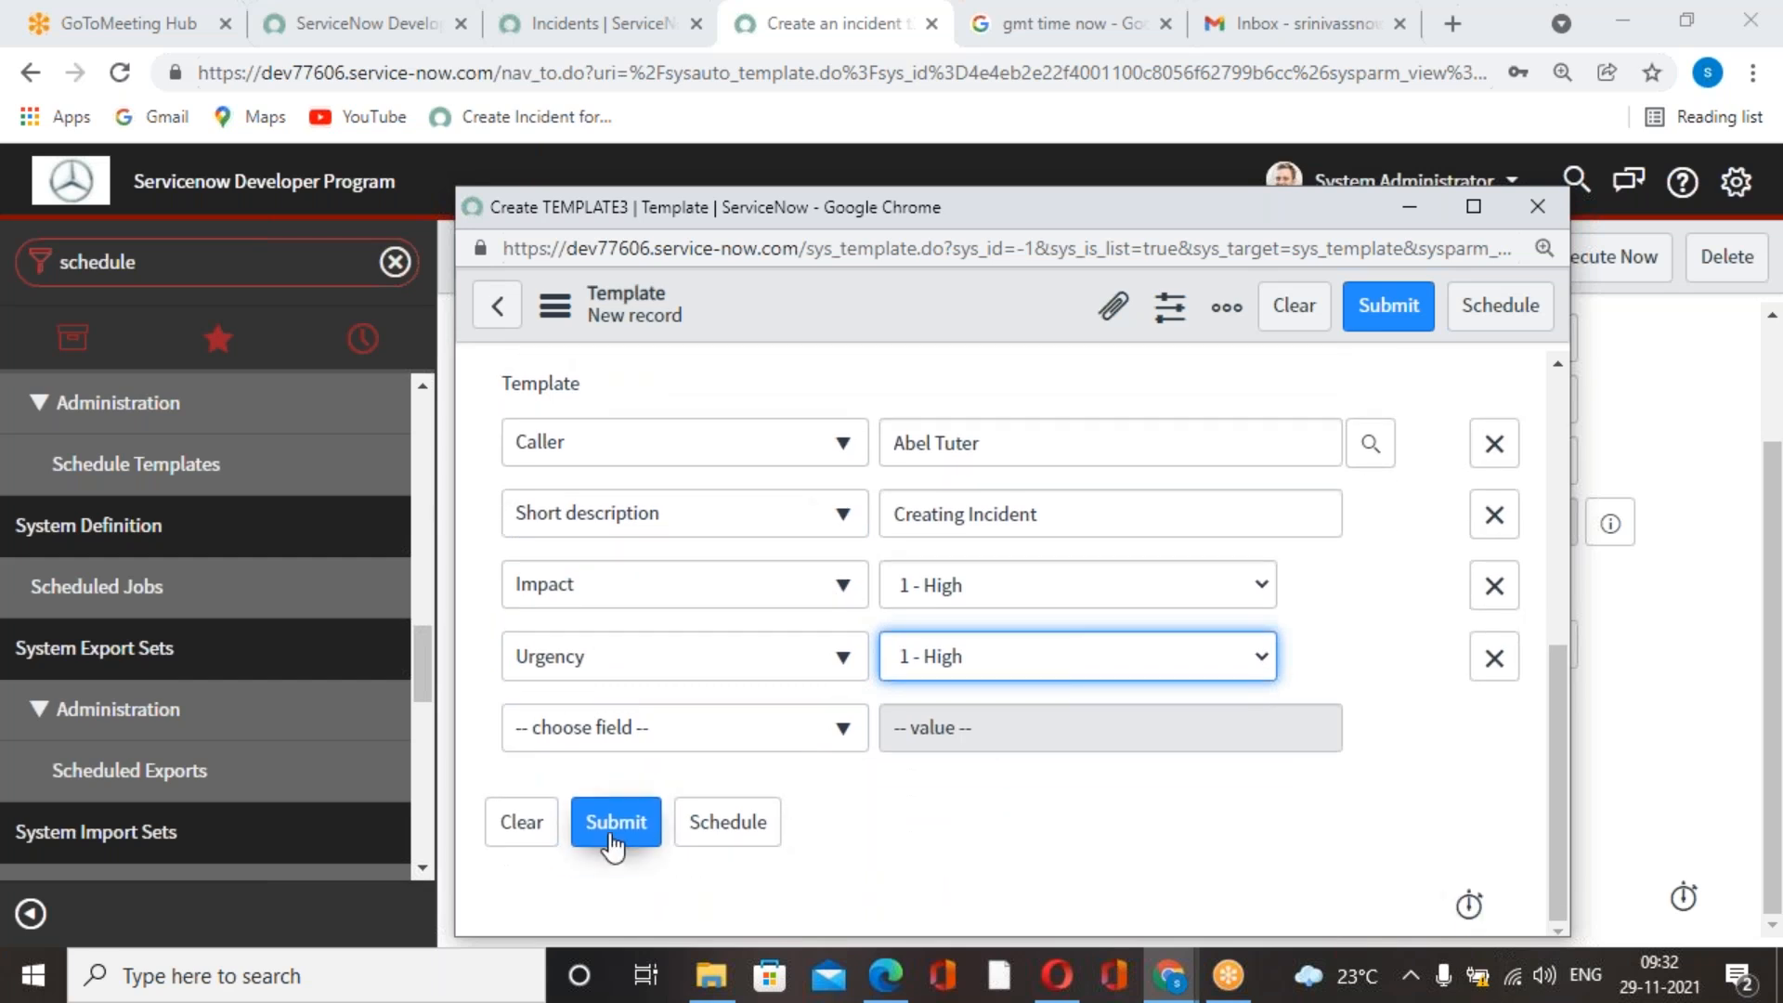
pyautogui.click(1373, 306)
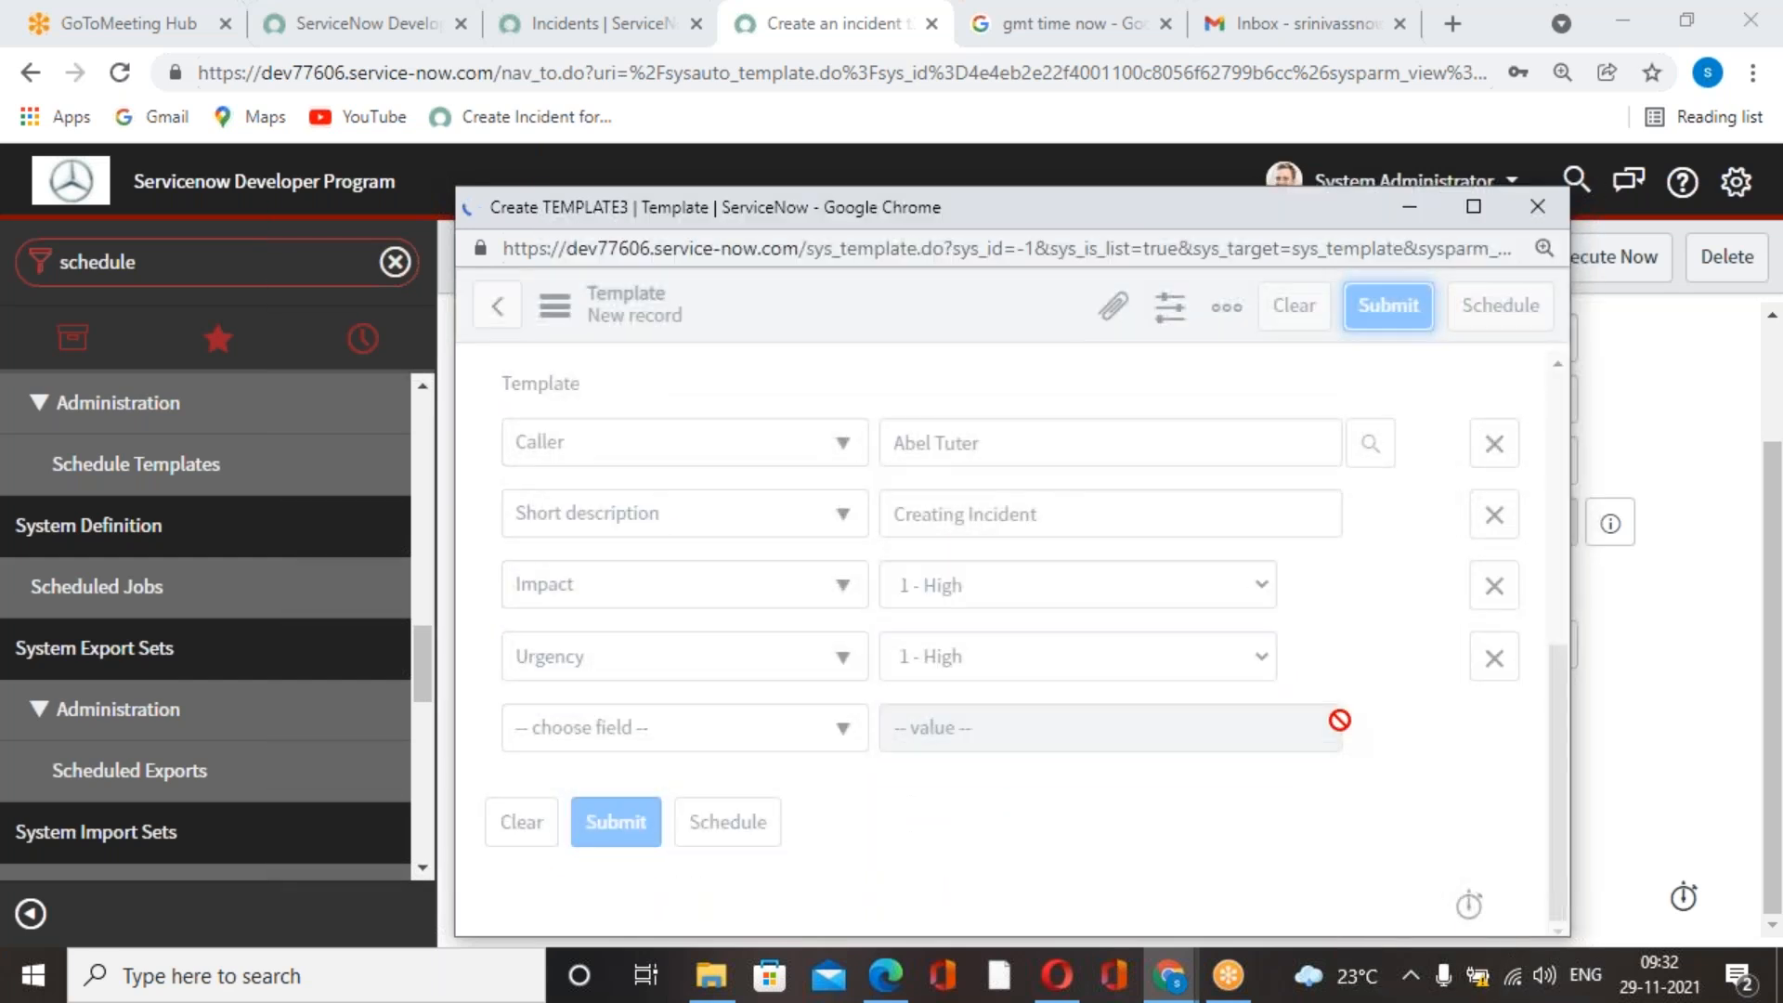
pyautogui.scroll(2, 1166, 753)
pyautogui.scroll(-2, 1166, 753)
pyautogui.scroll(2, 1166, 753)
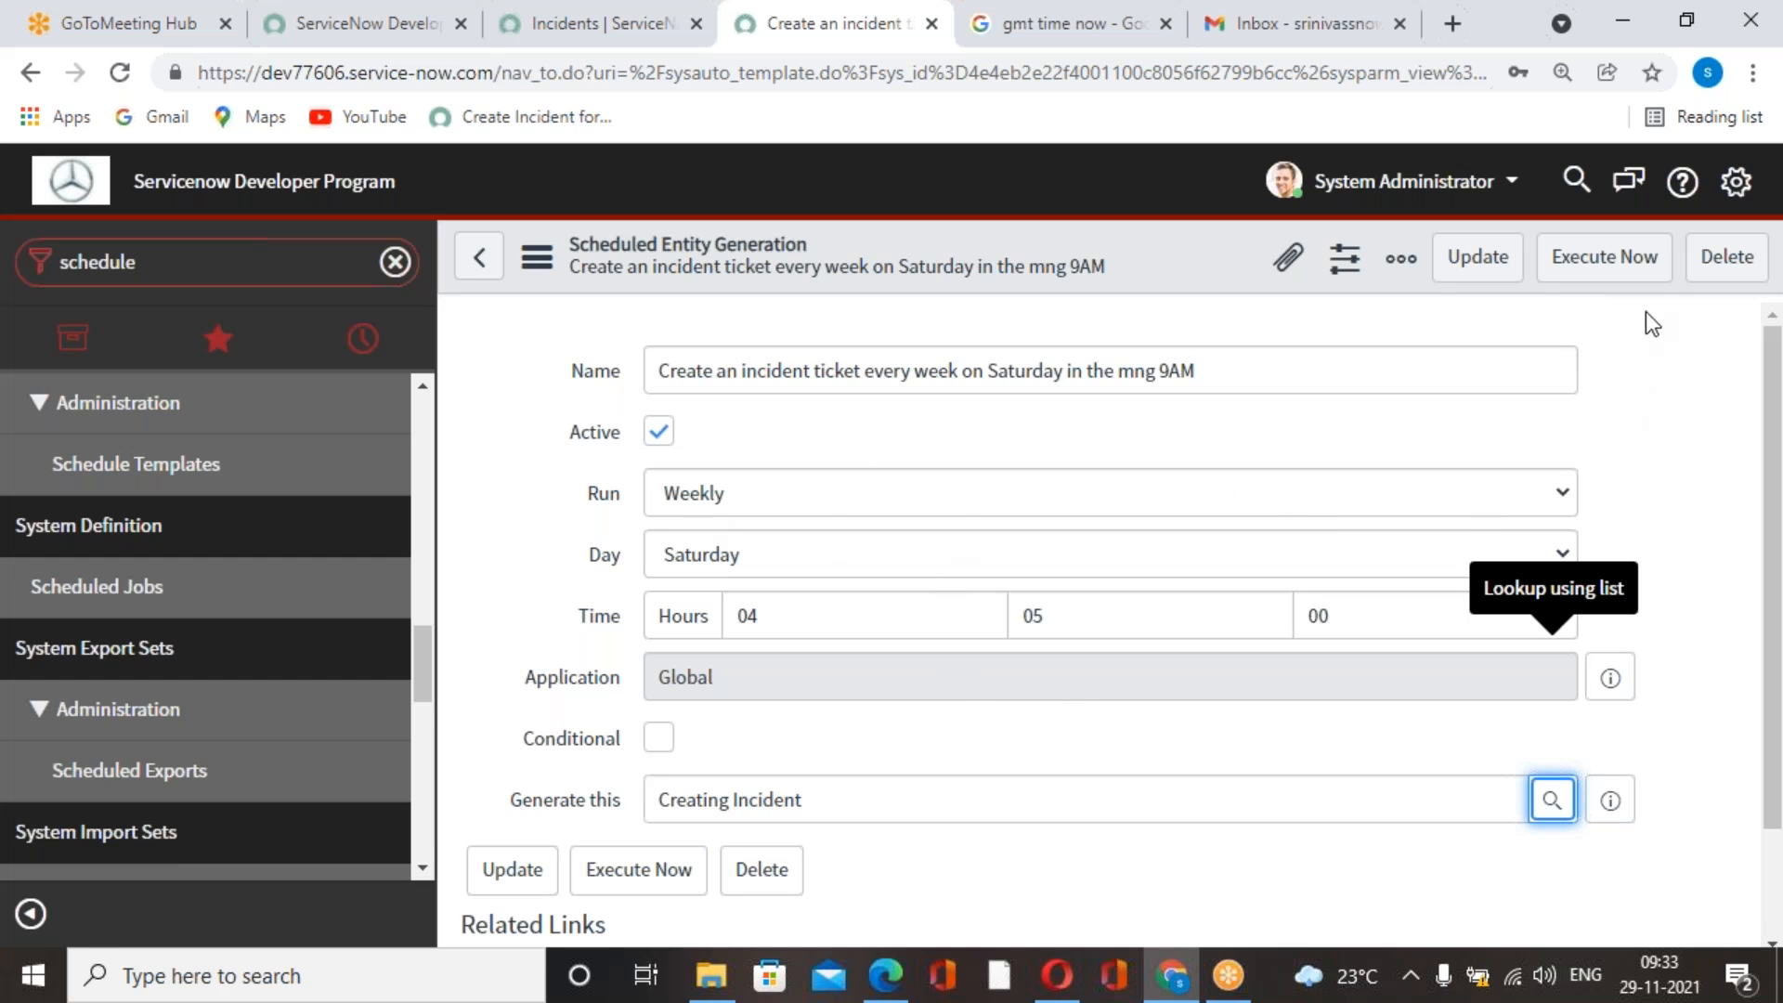
# Check the current GMT time in the Google results and return to the scheduled job's form.
pyautogui.click(1254, 26)
pyautogui.click(1133, 37)
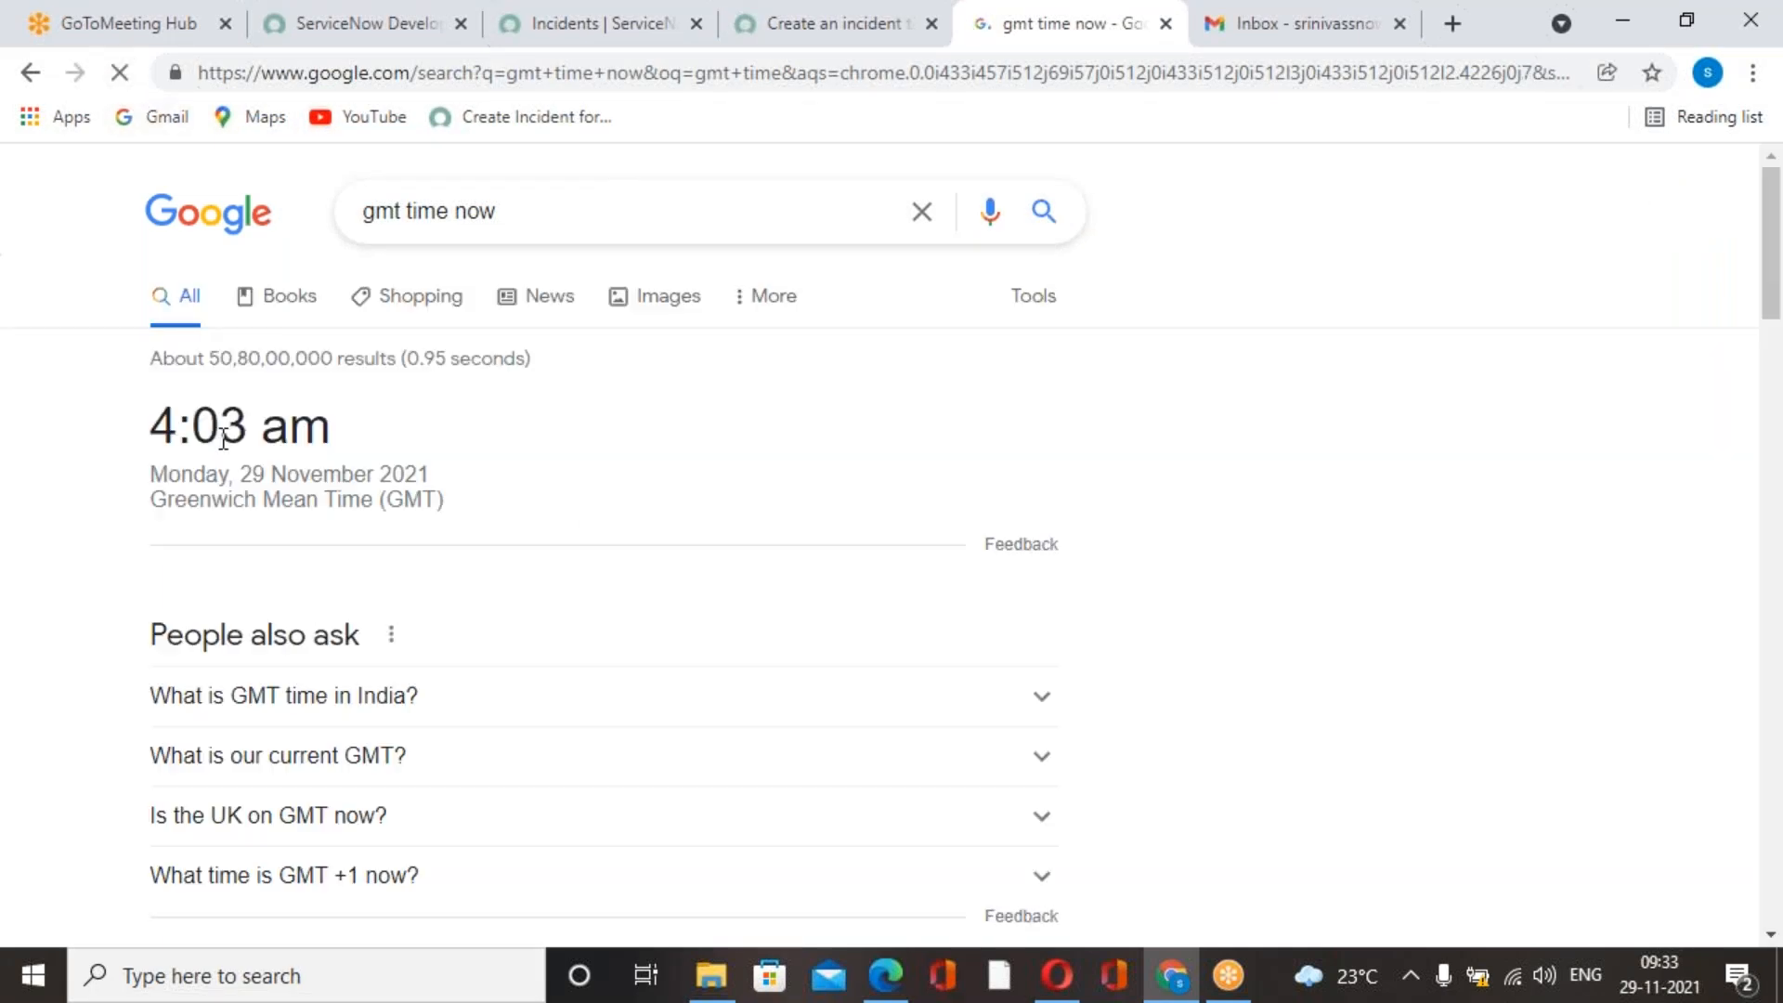
pyautogui.click(849, 35)
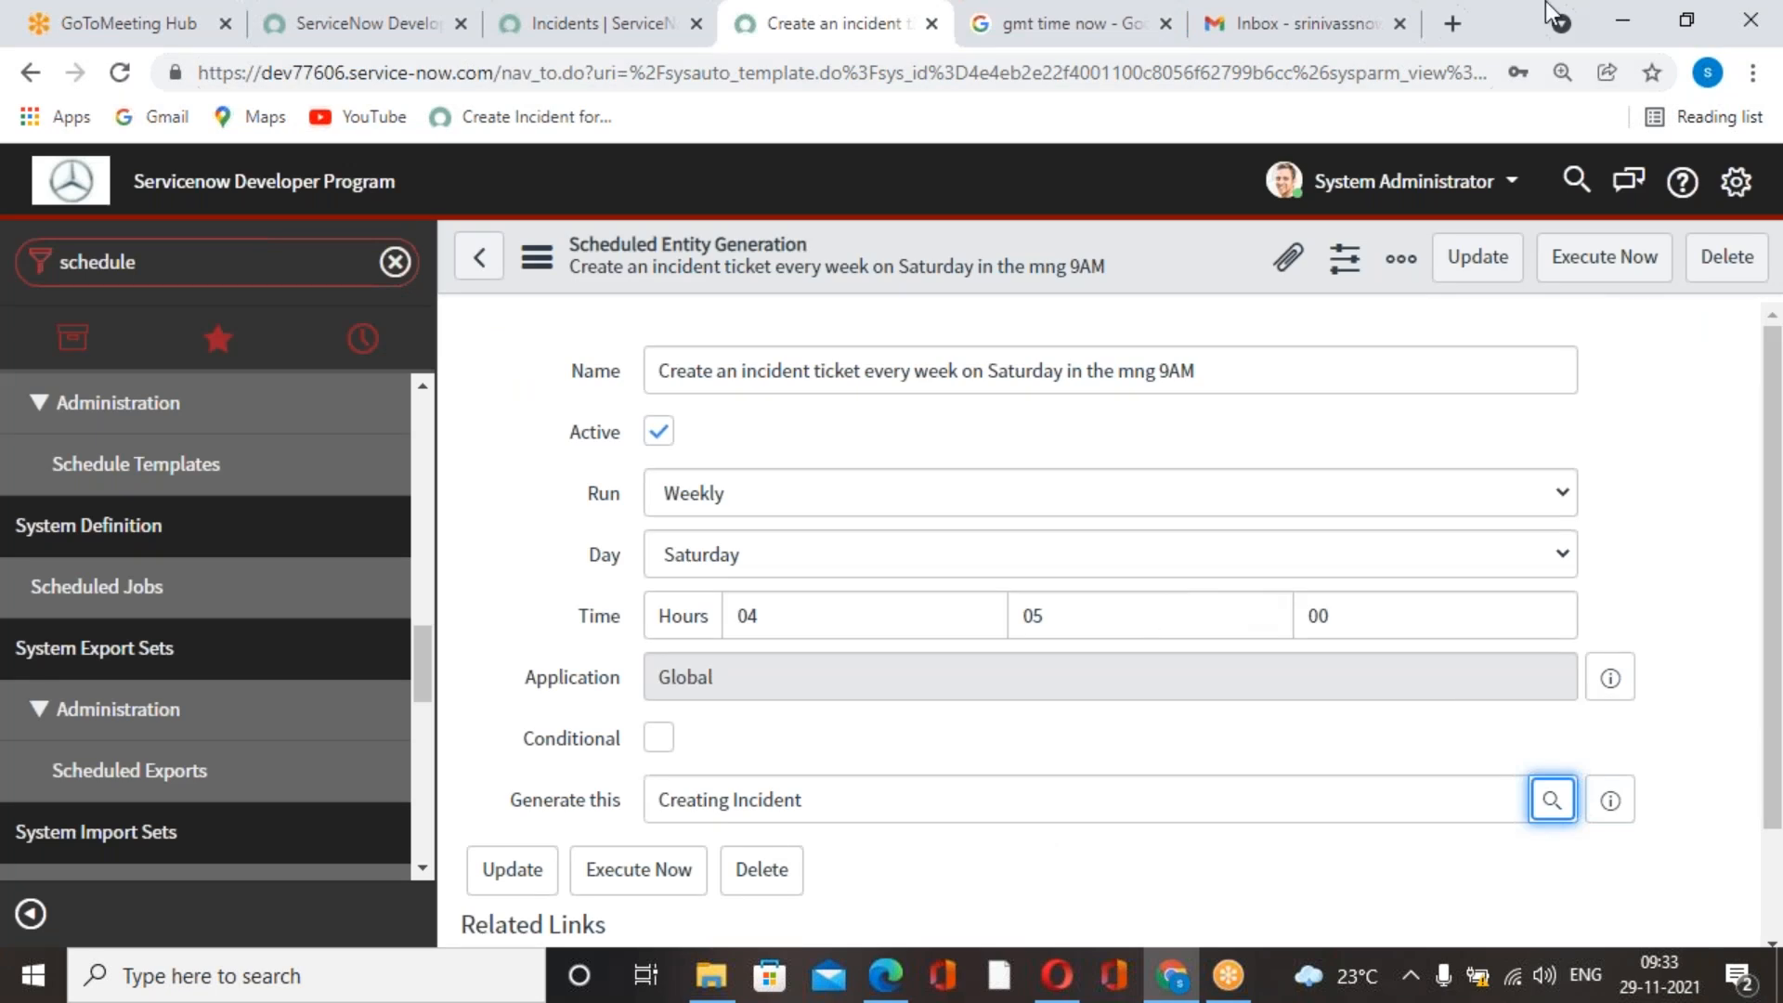
# Check the Gmail inbox and the current GMT time in the Google results, and return to the scheduled job's form.
pyautogui.click(1330, 26)
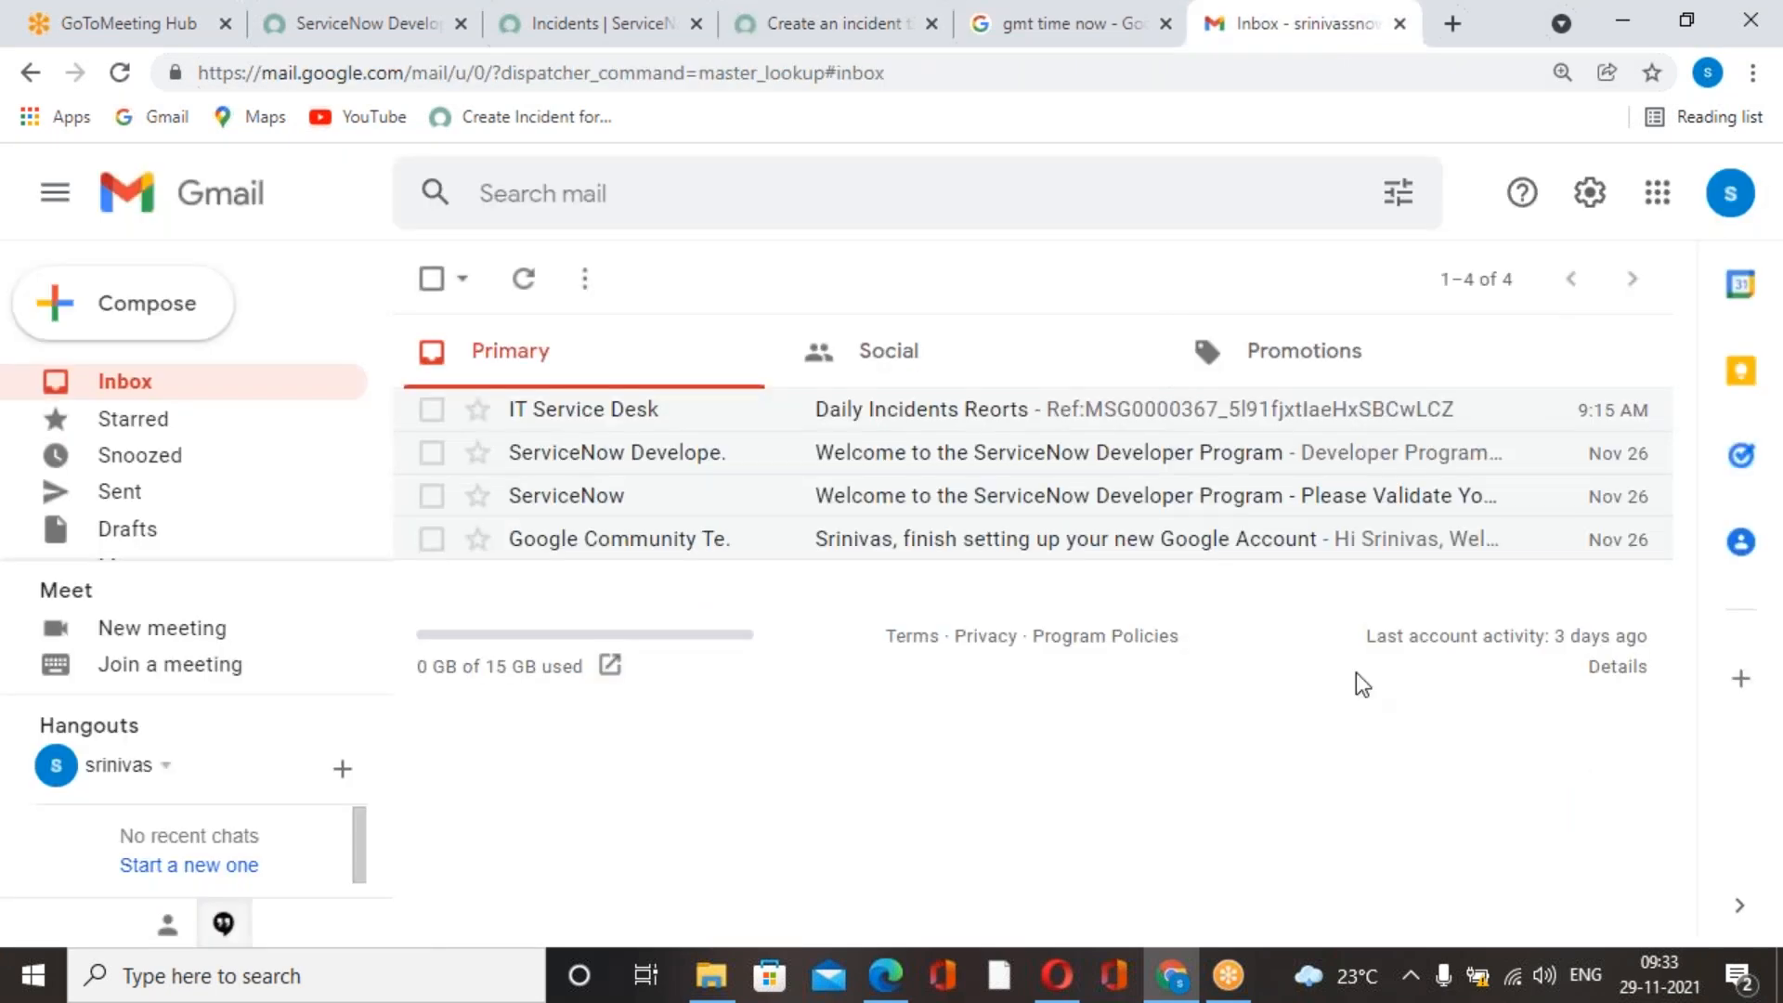
pyautogui.click(1086, 47)
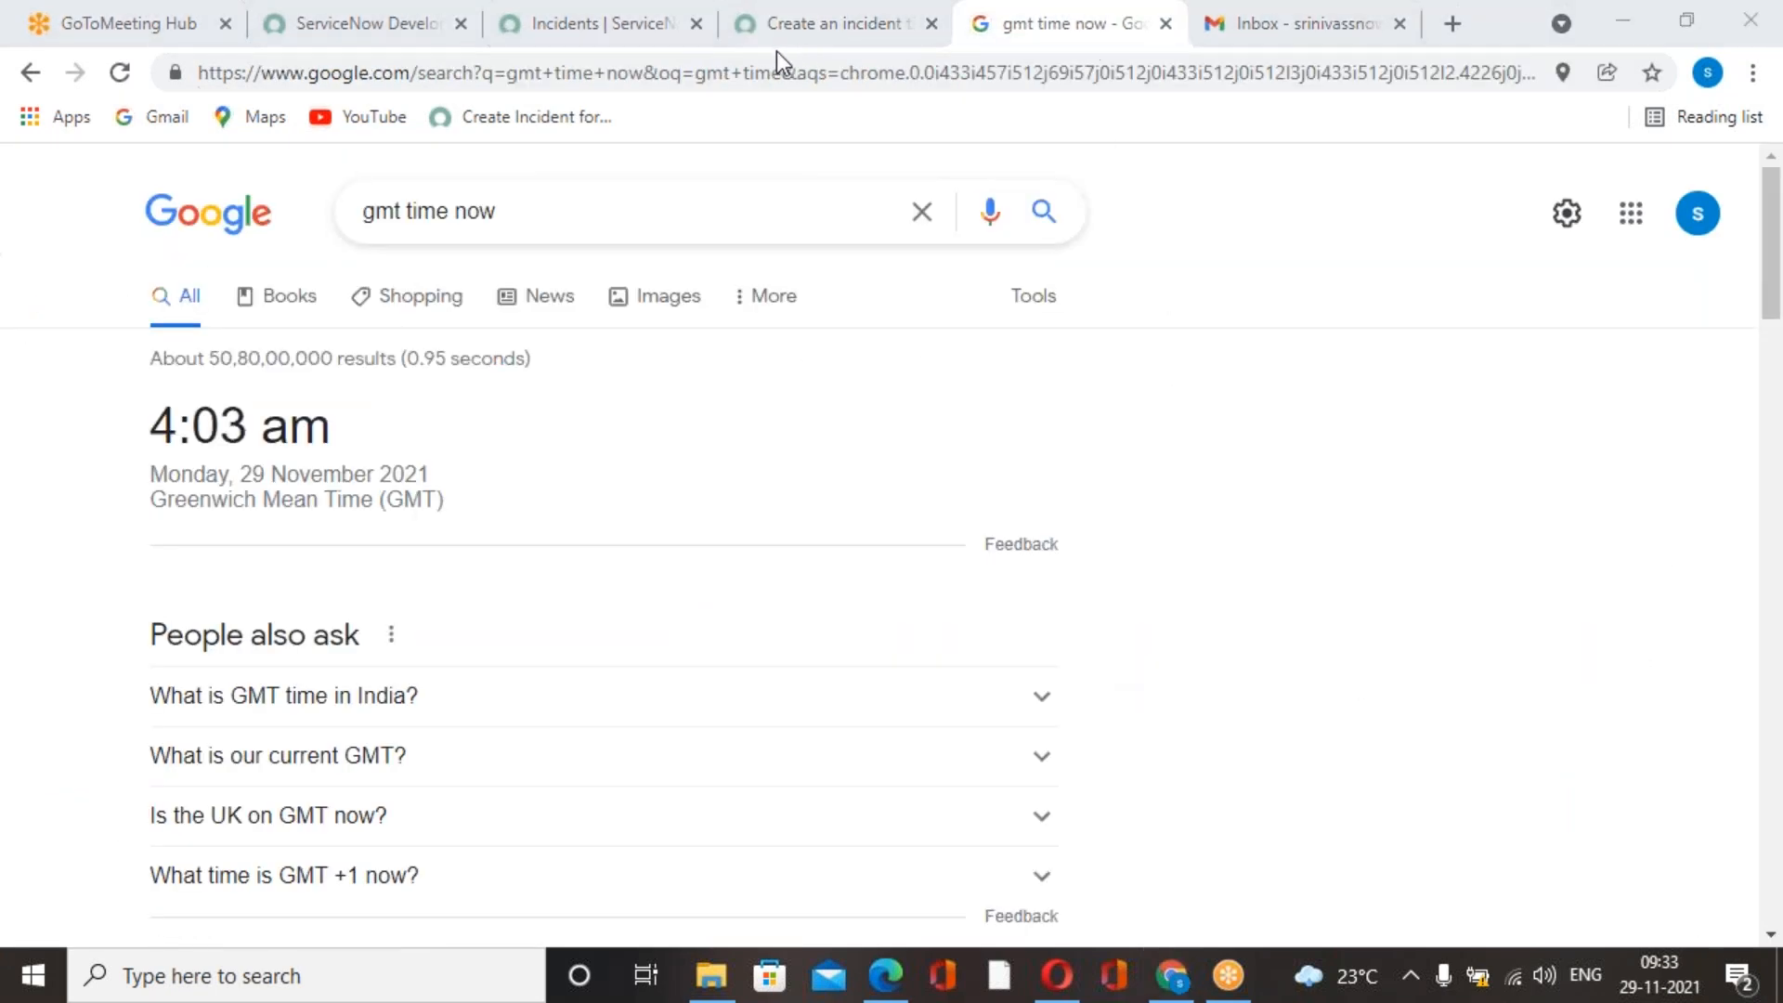
pyautogui.click(771, 136)
pyautogui.click(817, 37)
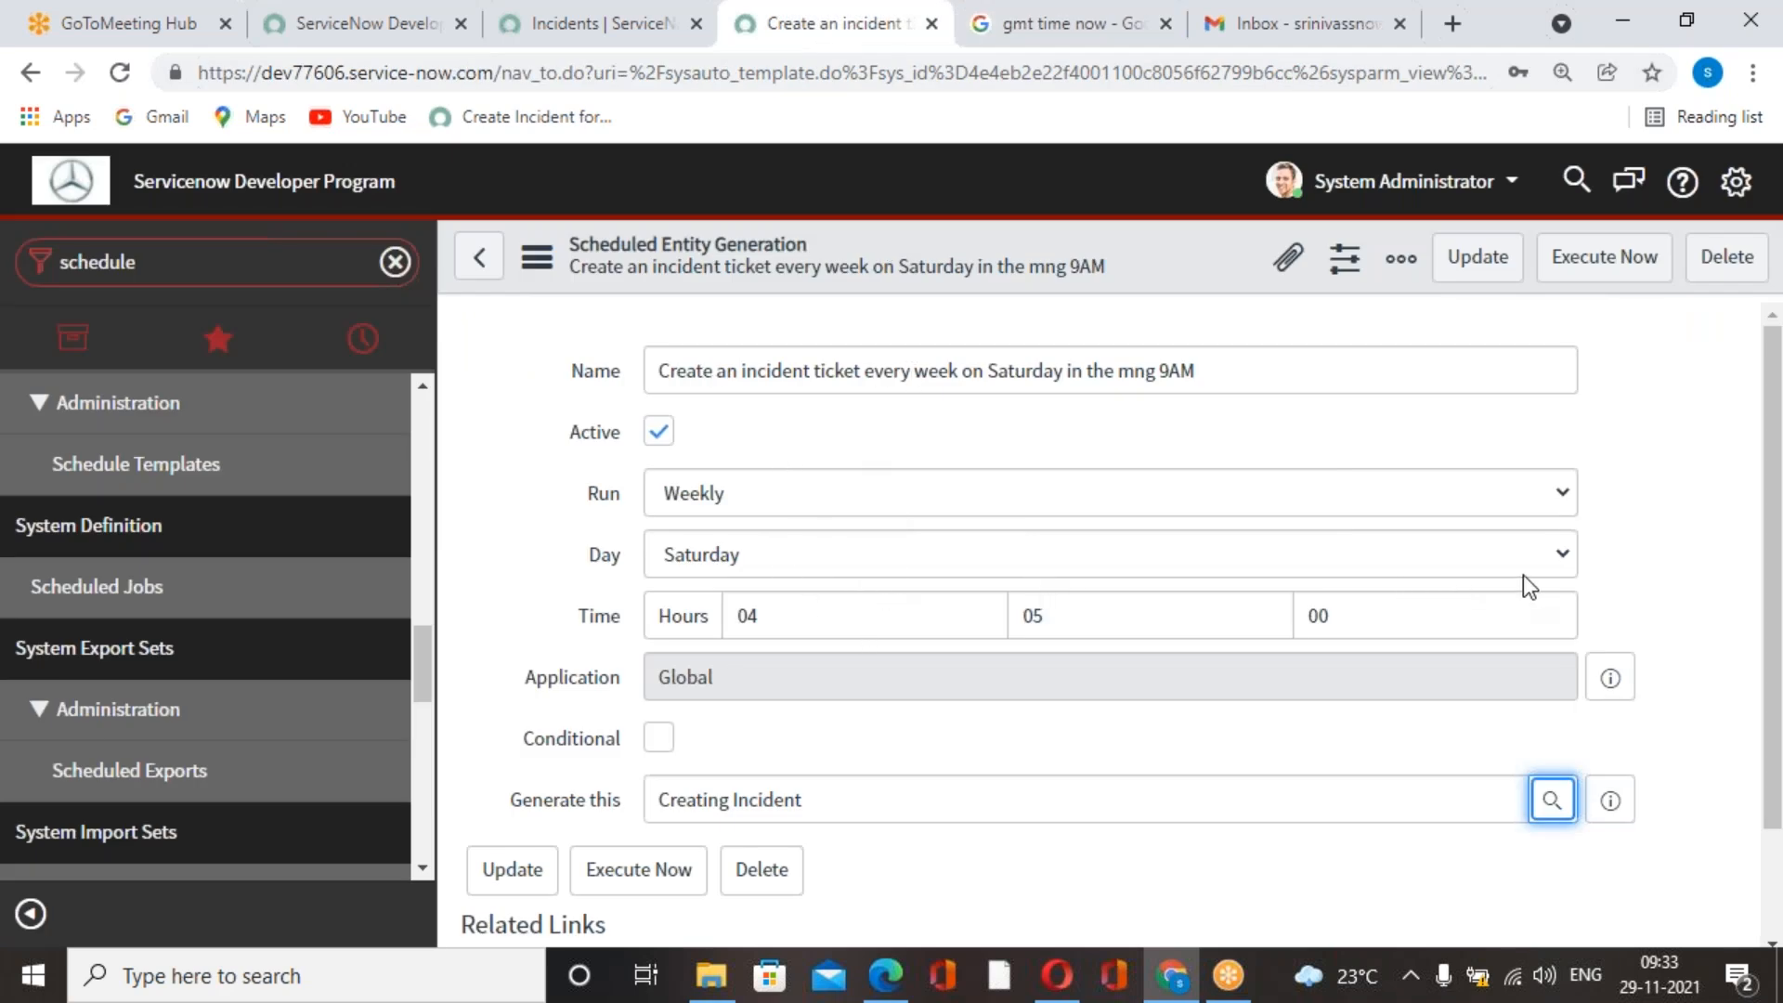
# Set the weekly job's Day to Monday and review the rest of the form.
pyautogui.click(1564, 568)
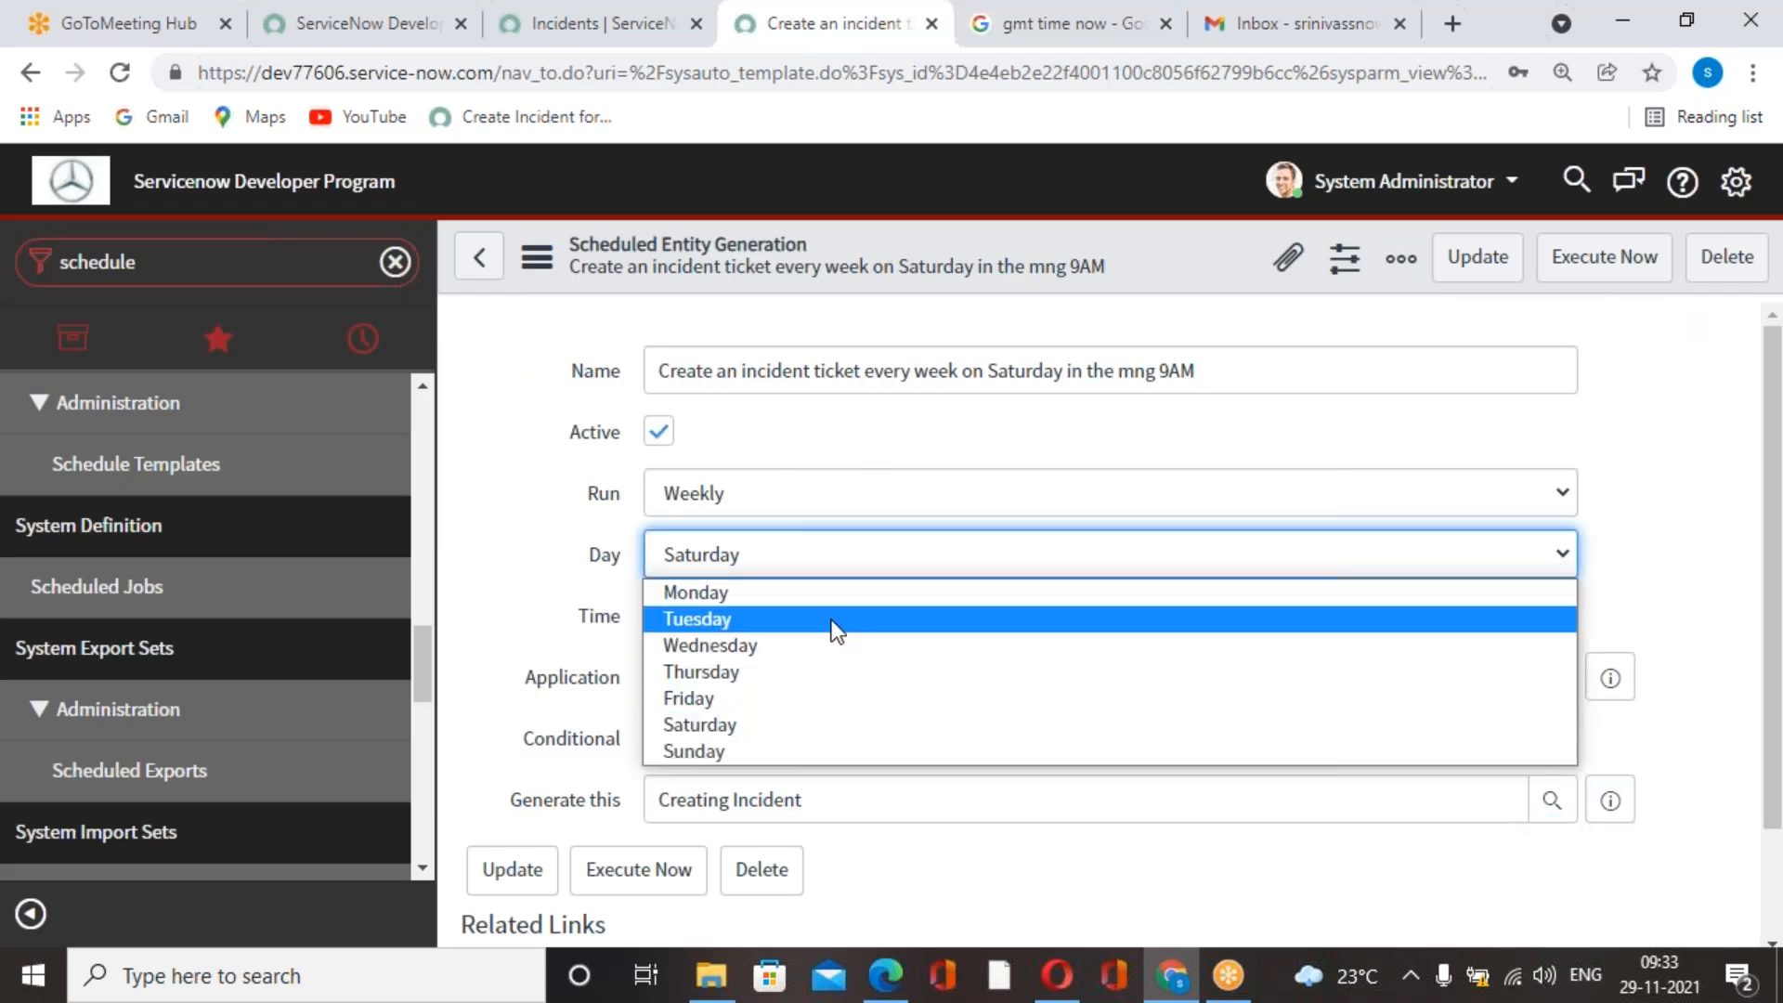
pyautogui.click(724, 593)
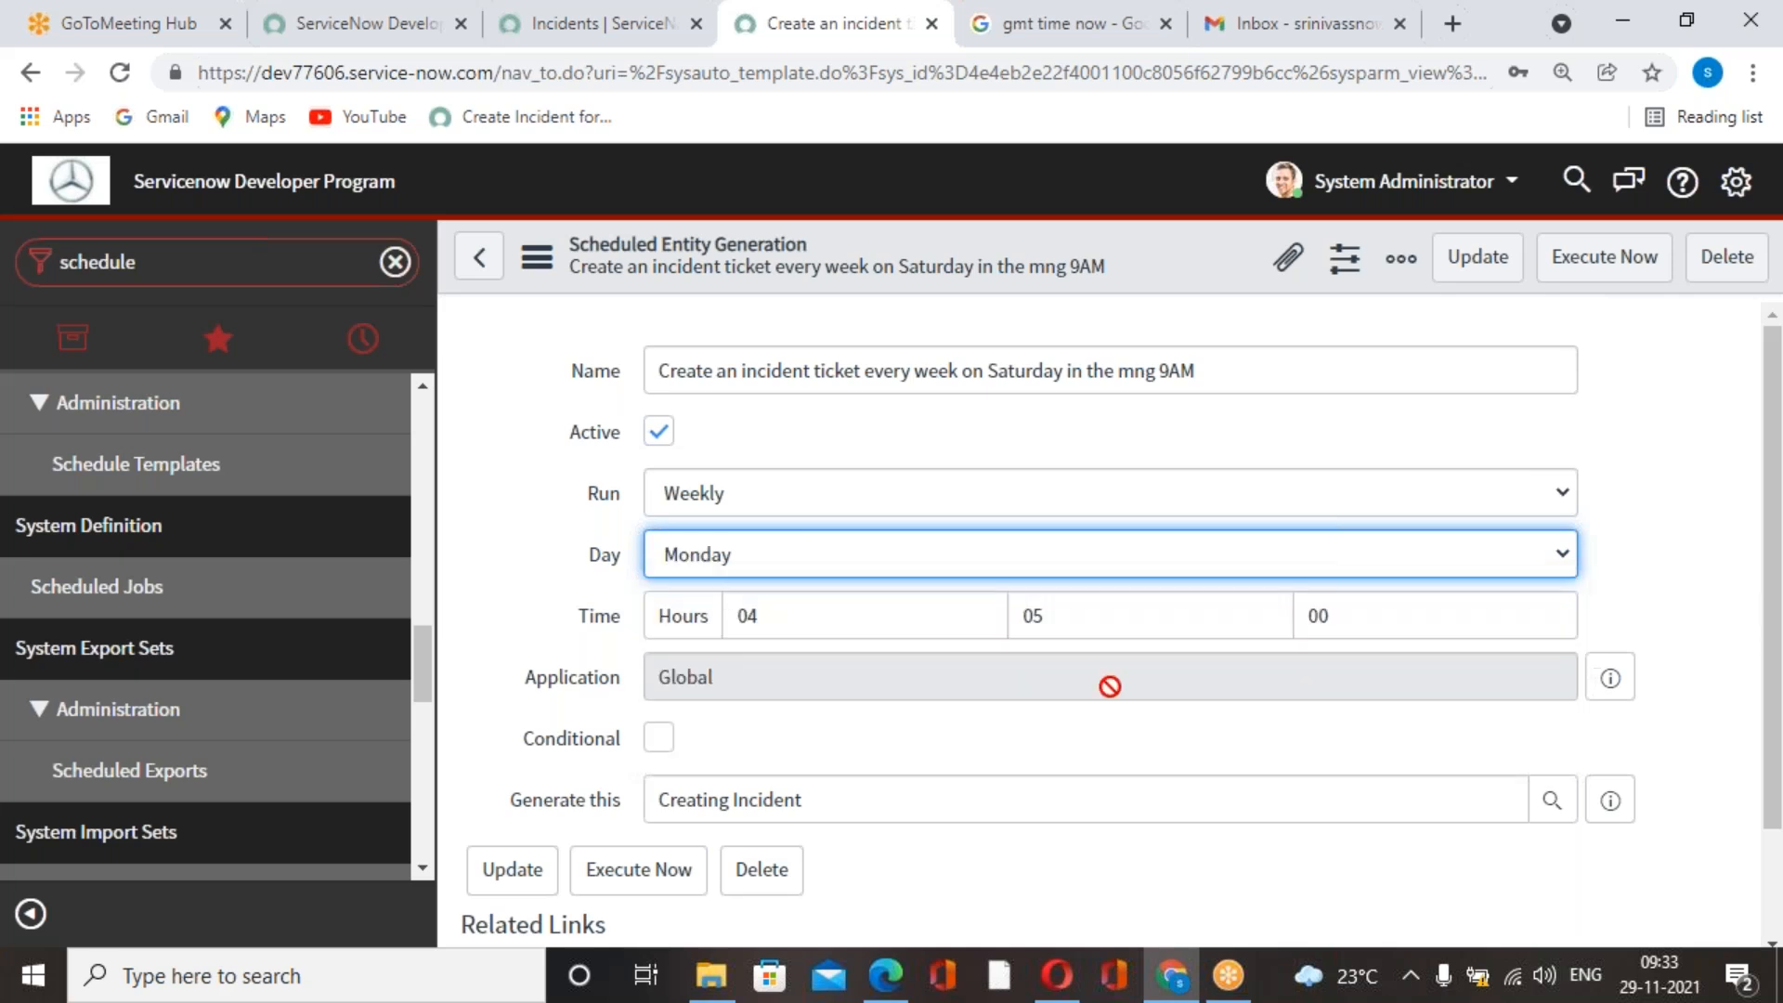
pyautogui.click(1068, 767)
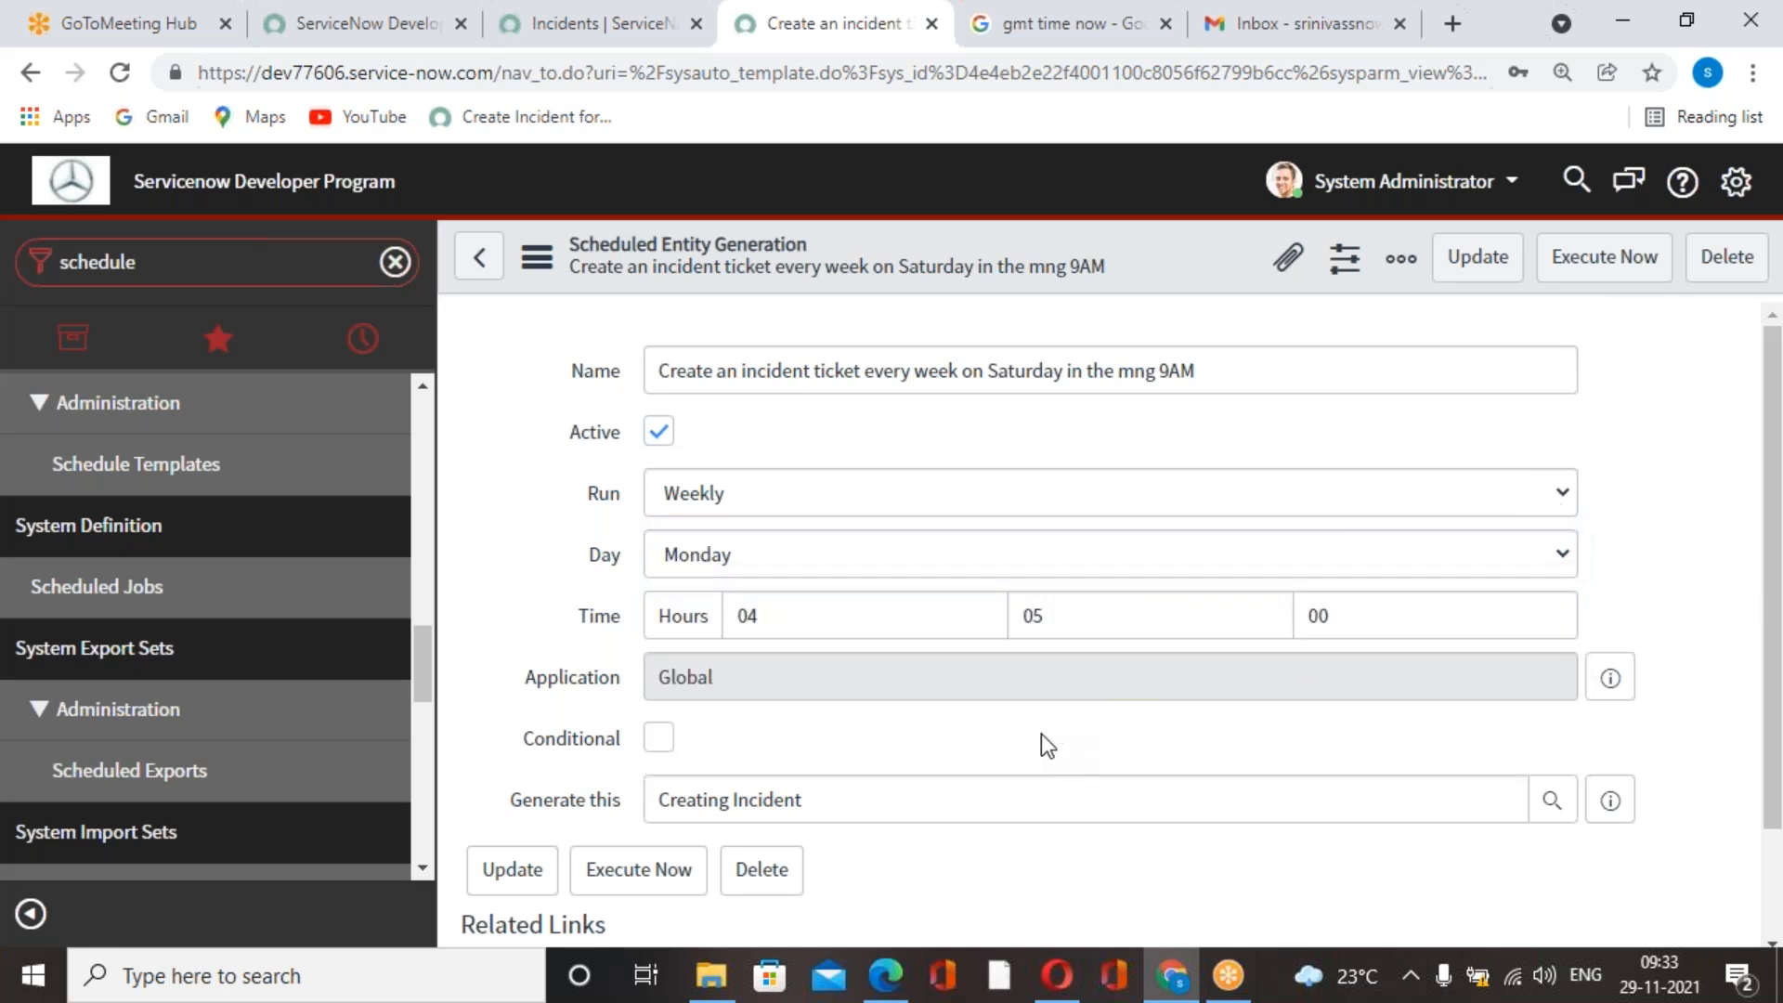
pyautogui.scroll(-2, 817, 706)
pyautogui.scroll(2, 1378, 644)
pyautogui.scroll(-2, 784, 595)
pyautogui.scroll(2, 784, 594)
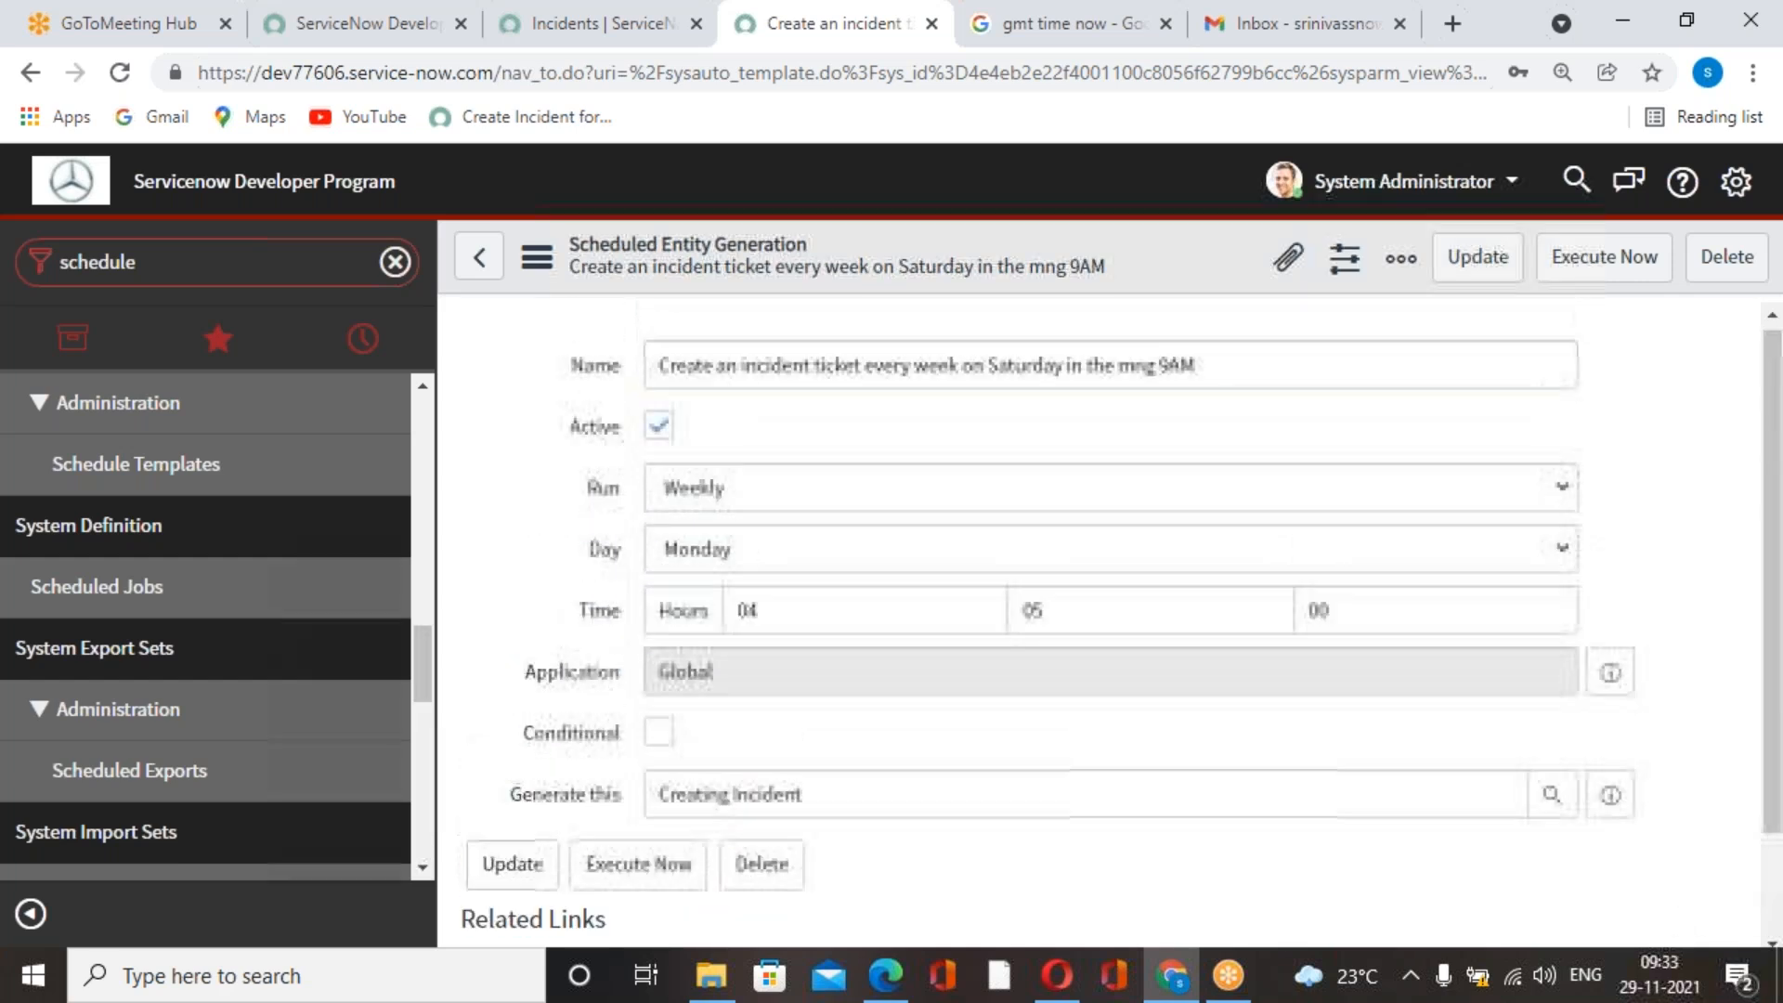
pyautogui.scroll(-2, 848, 768)
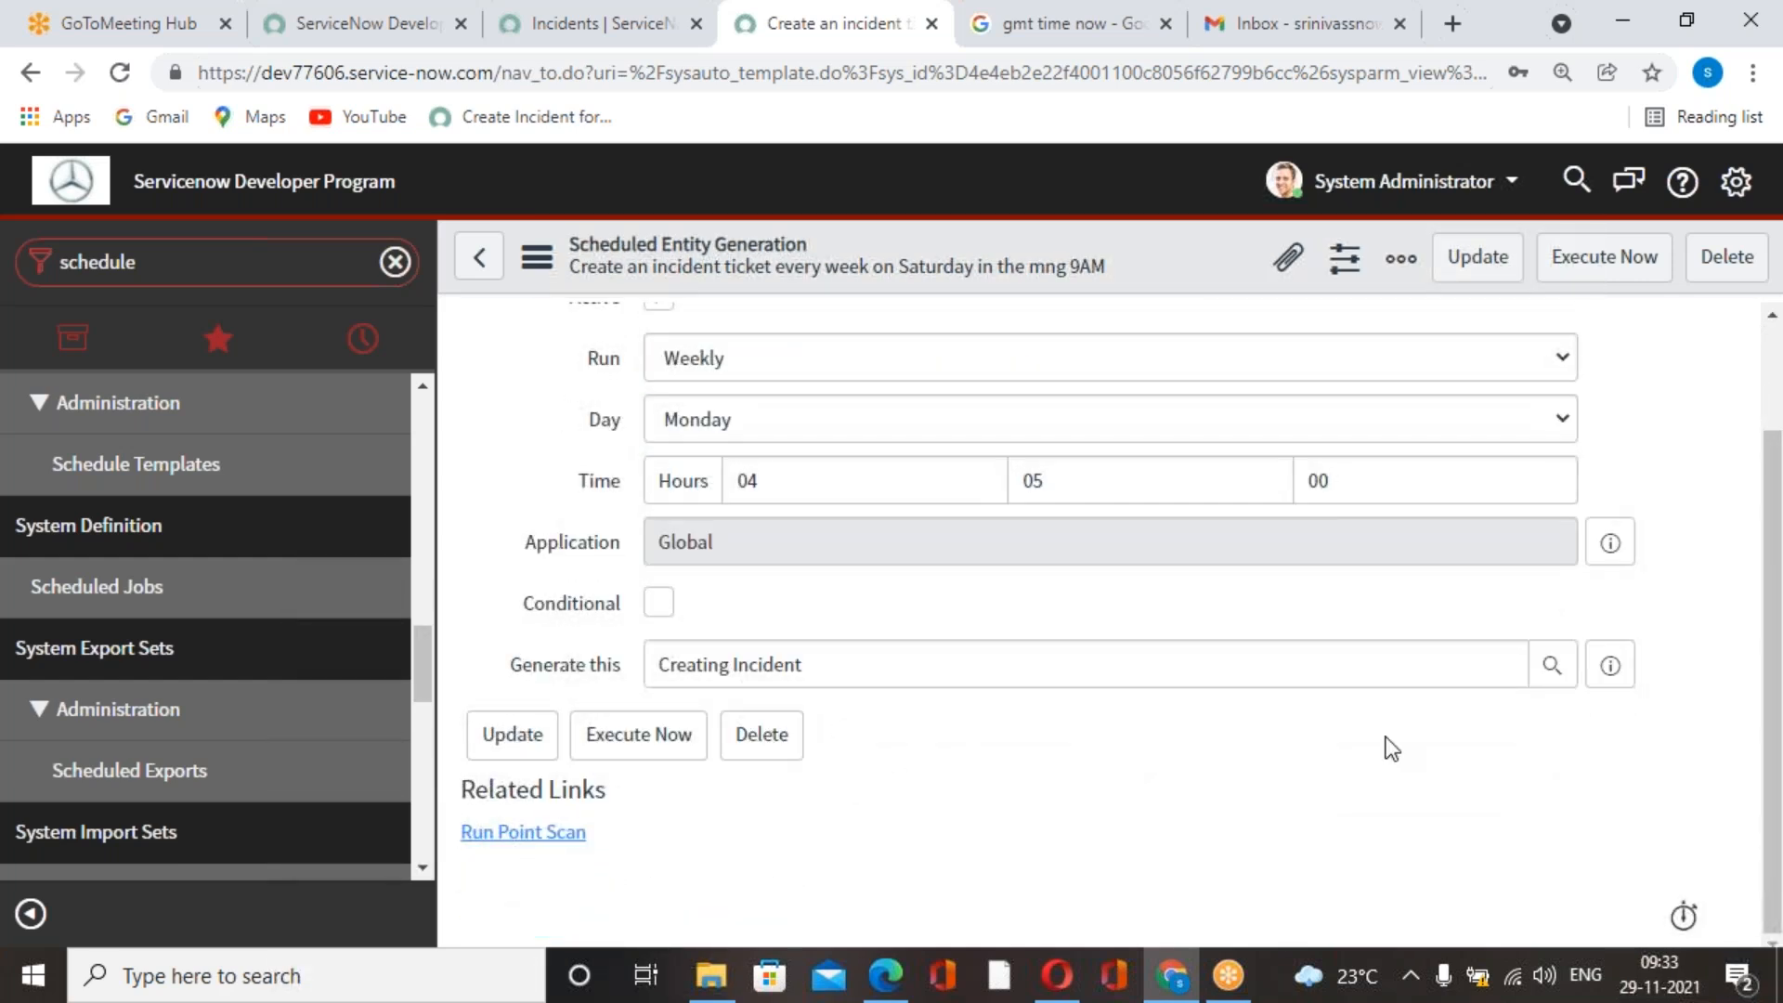
# Preview the Creating Incident template used in Generate this, try to open its record, and dismiss the save changes prompt.
pyautogui.click(1608, 667)
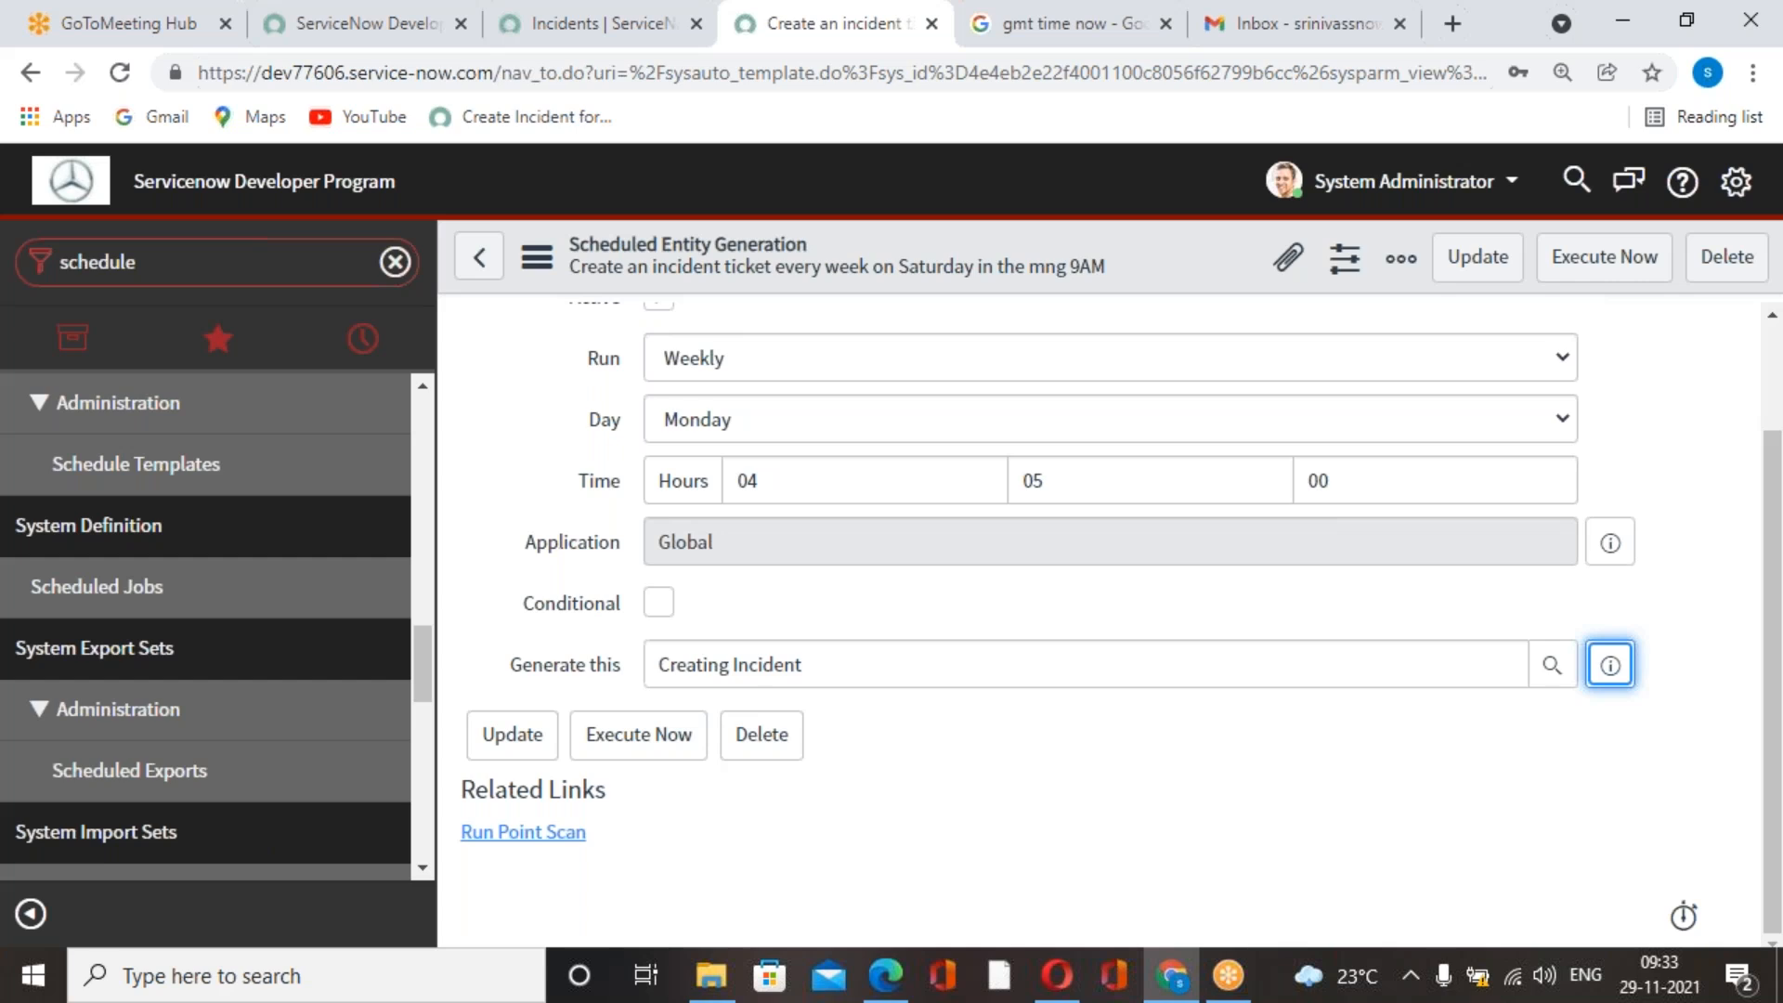
pyautogui.scroll(-3, 1541, 796)
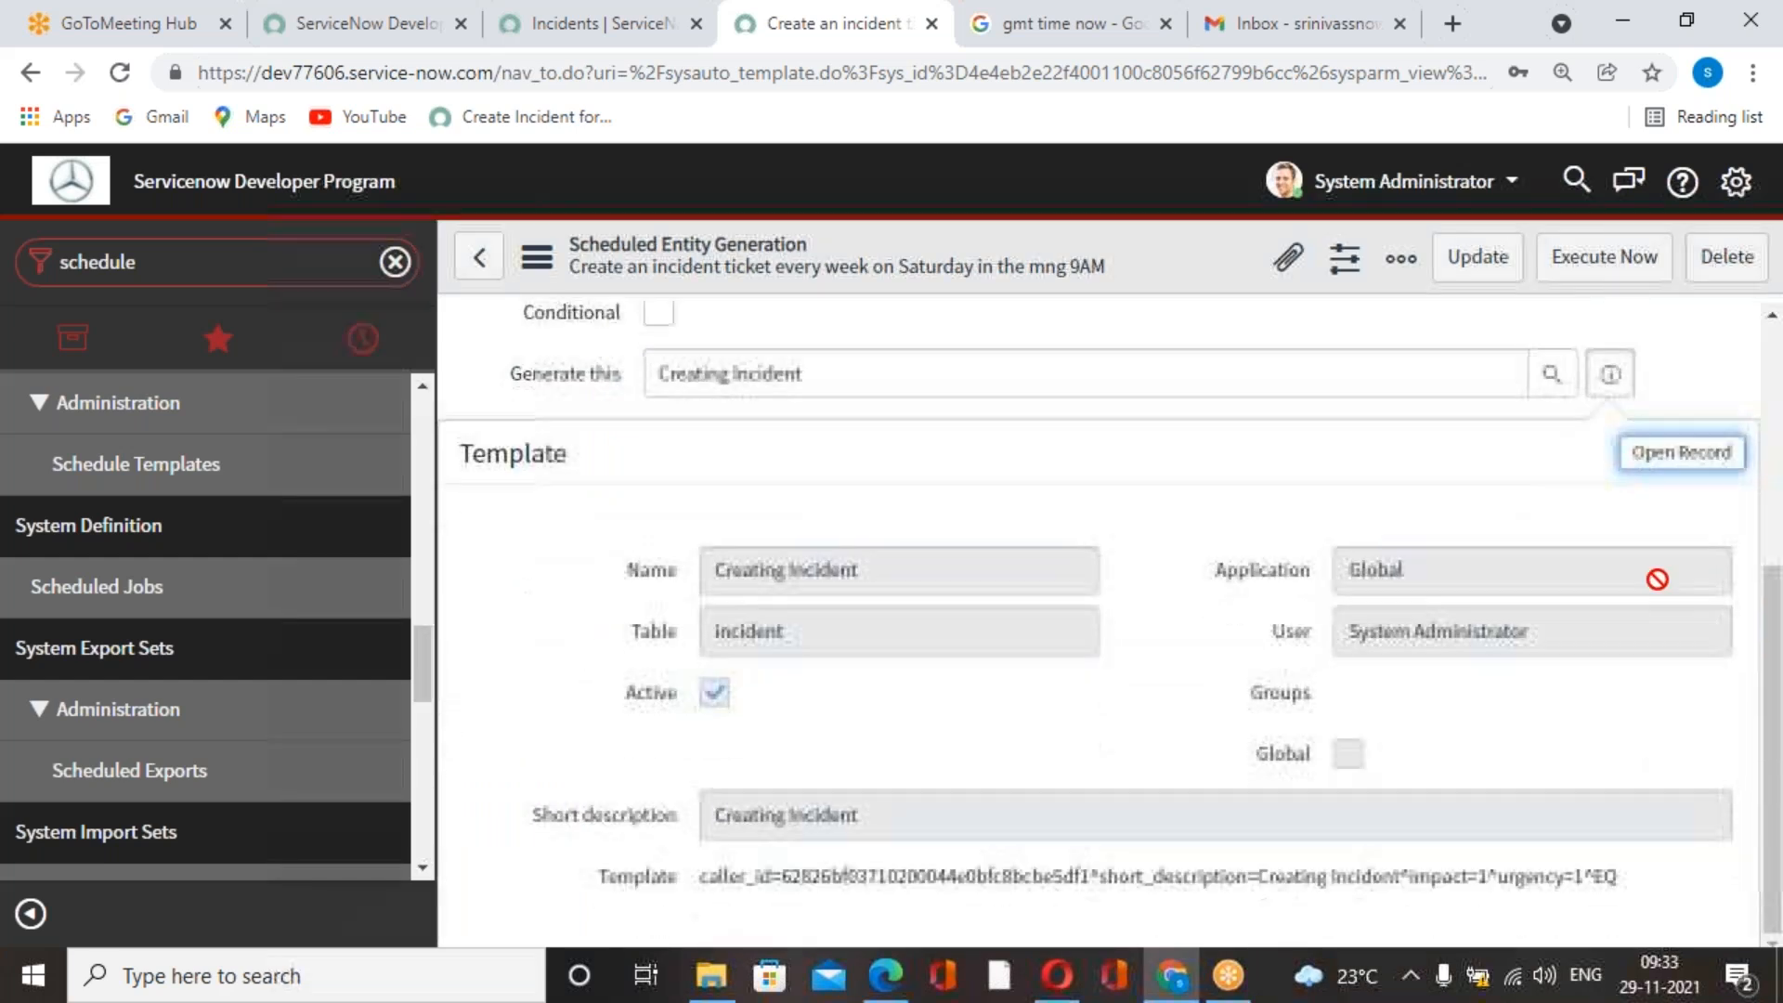
pyautogui.click(1653, 455)
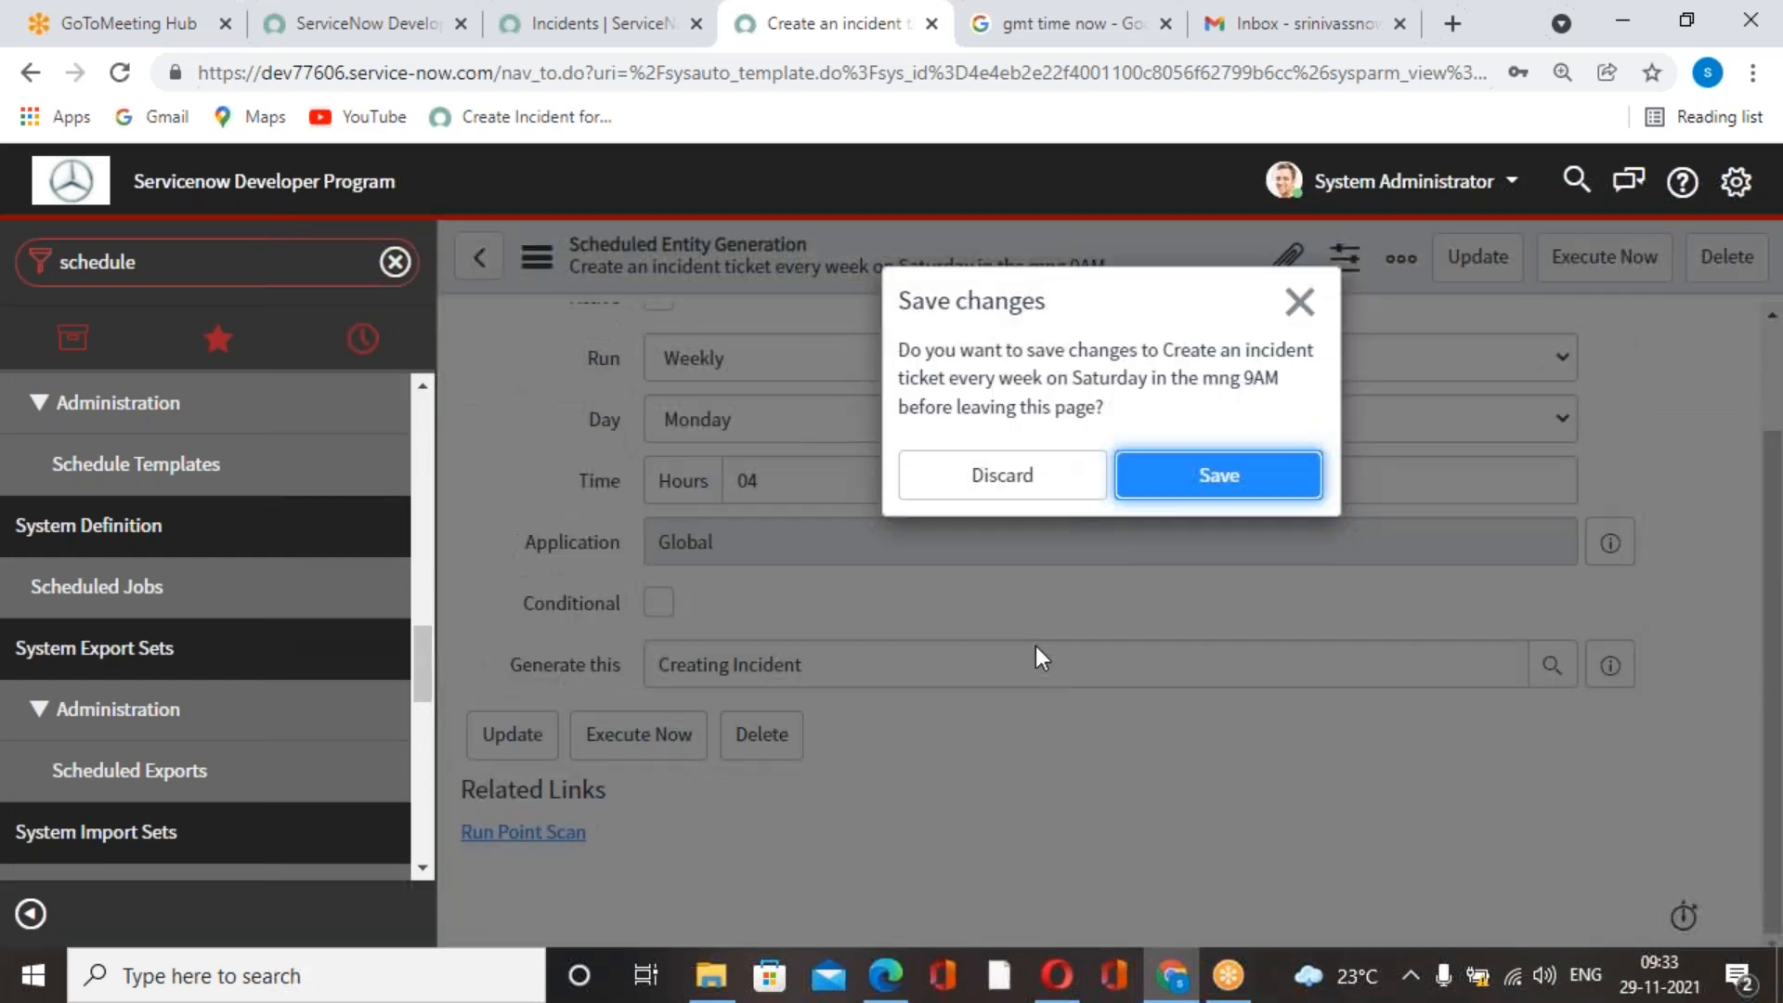
pyautogui.click(1296, 300)
# Update the scheduled incident job and look through the Scheduled Jobs list.
pyautogui.scroll(2, 1296, 437)
pyautogui.click(1483, 265)
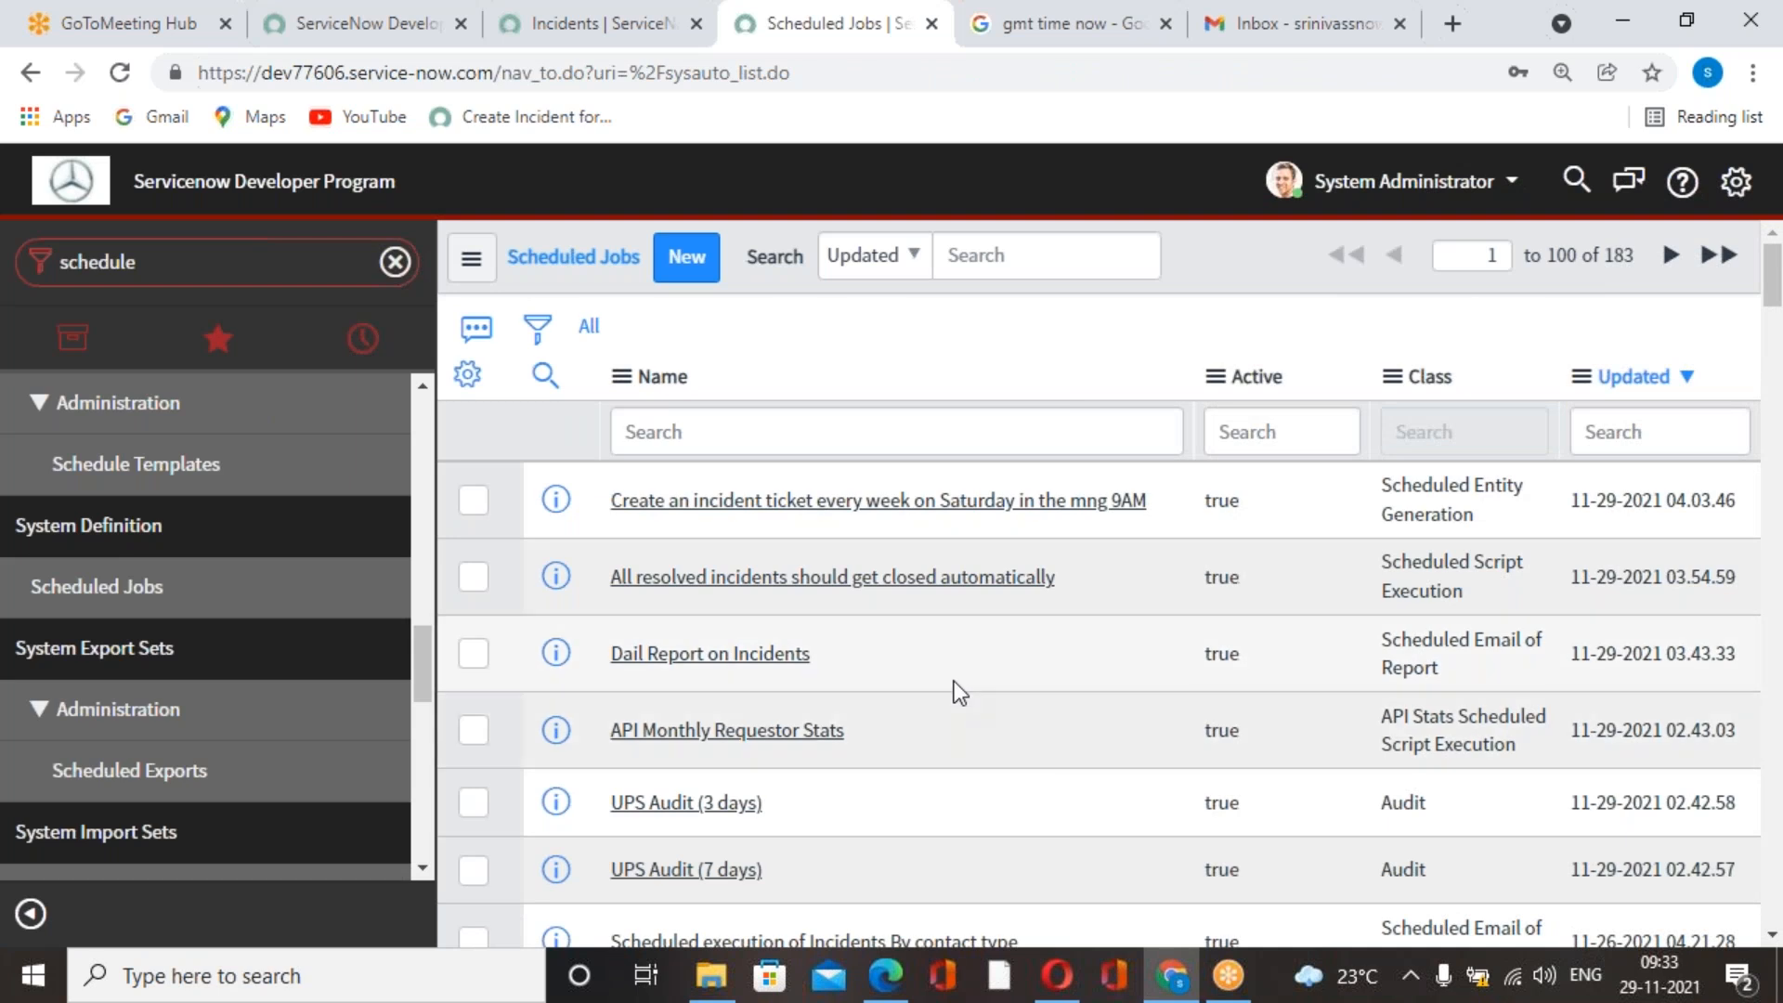
pyautogui.scroll(-5, 955, 682)
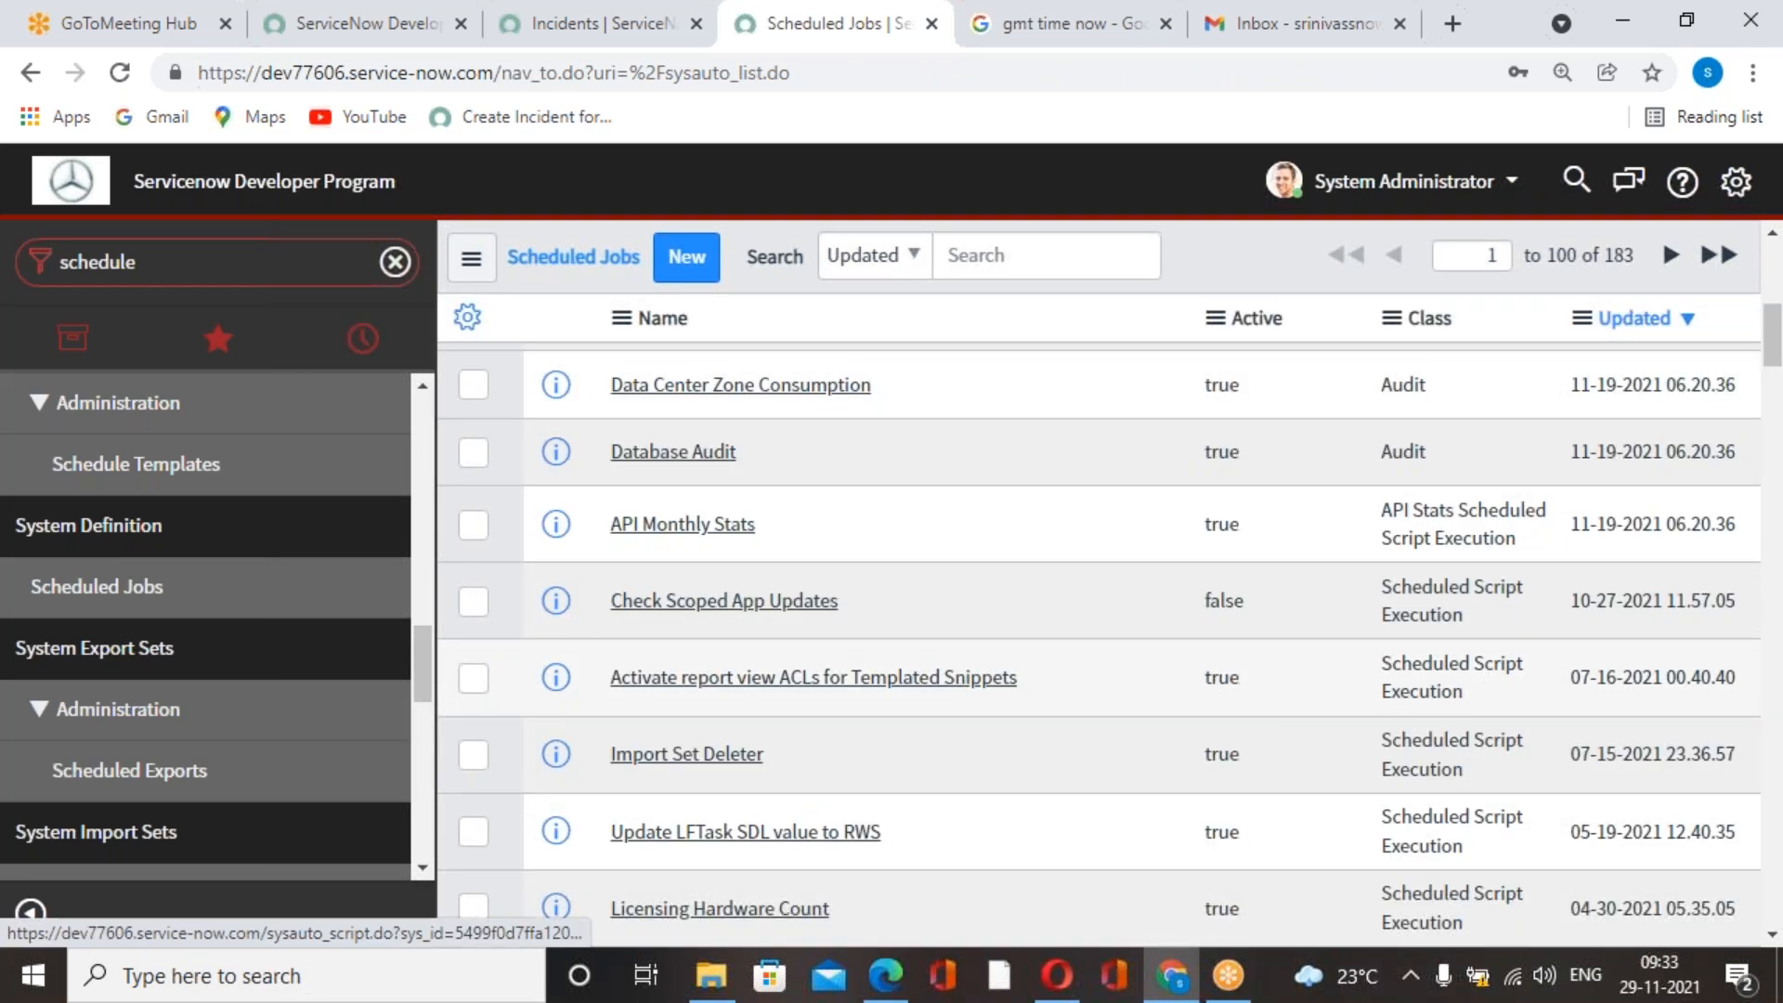
pyautogui.scroll(-3, 1099, 645)
# Reload the Google results to check the current GMT time.
pyautogui.click(1334, 24)
pyautogui.click(1127, 37)
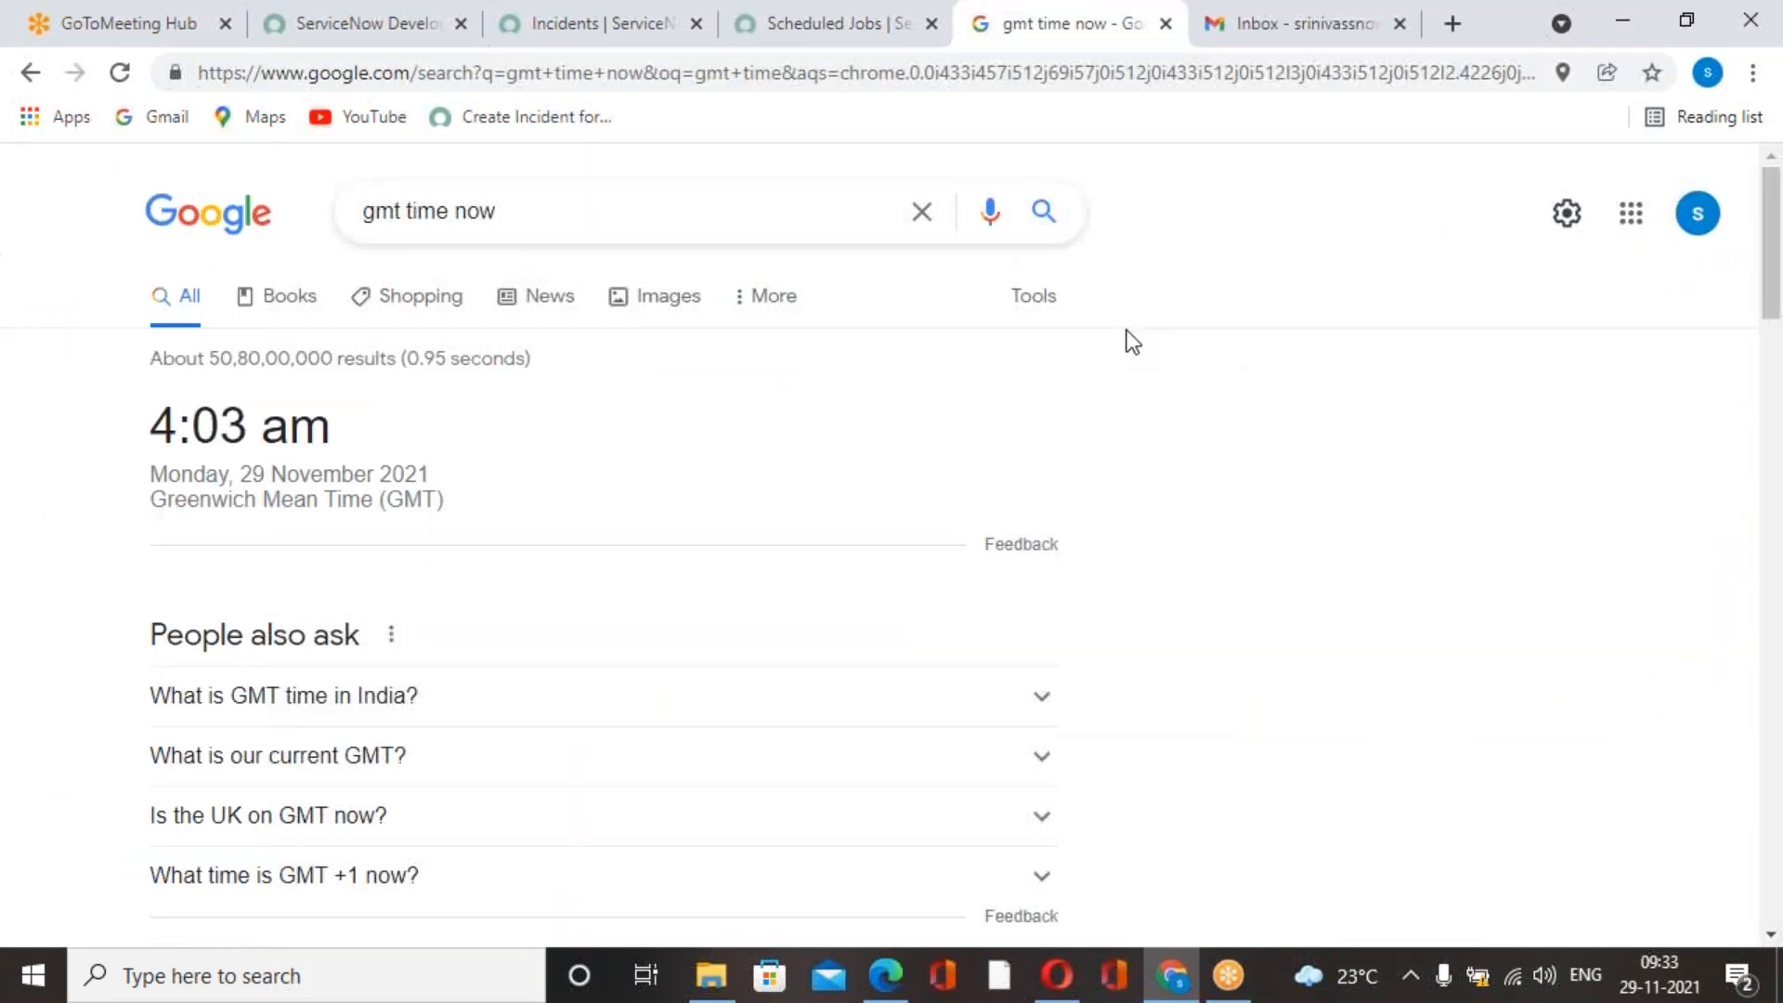
pyautogui.click(120, 73)
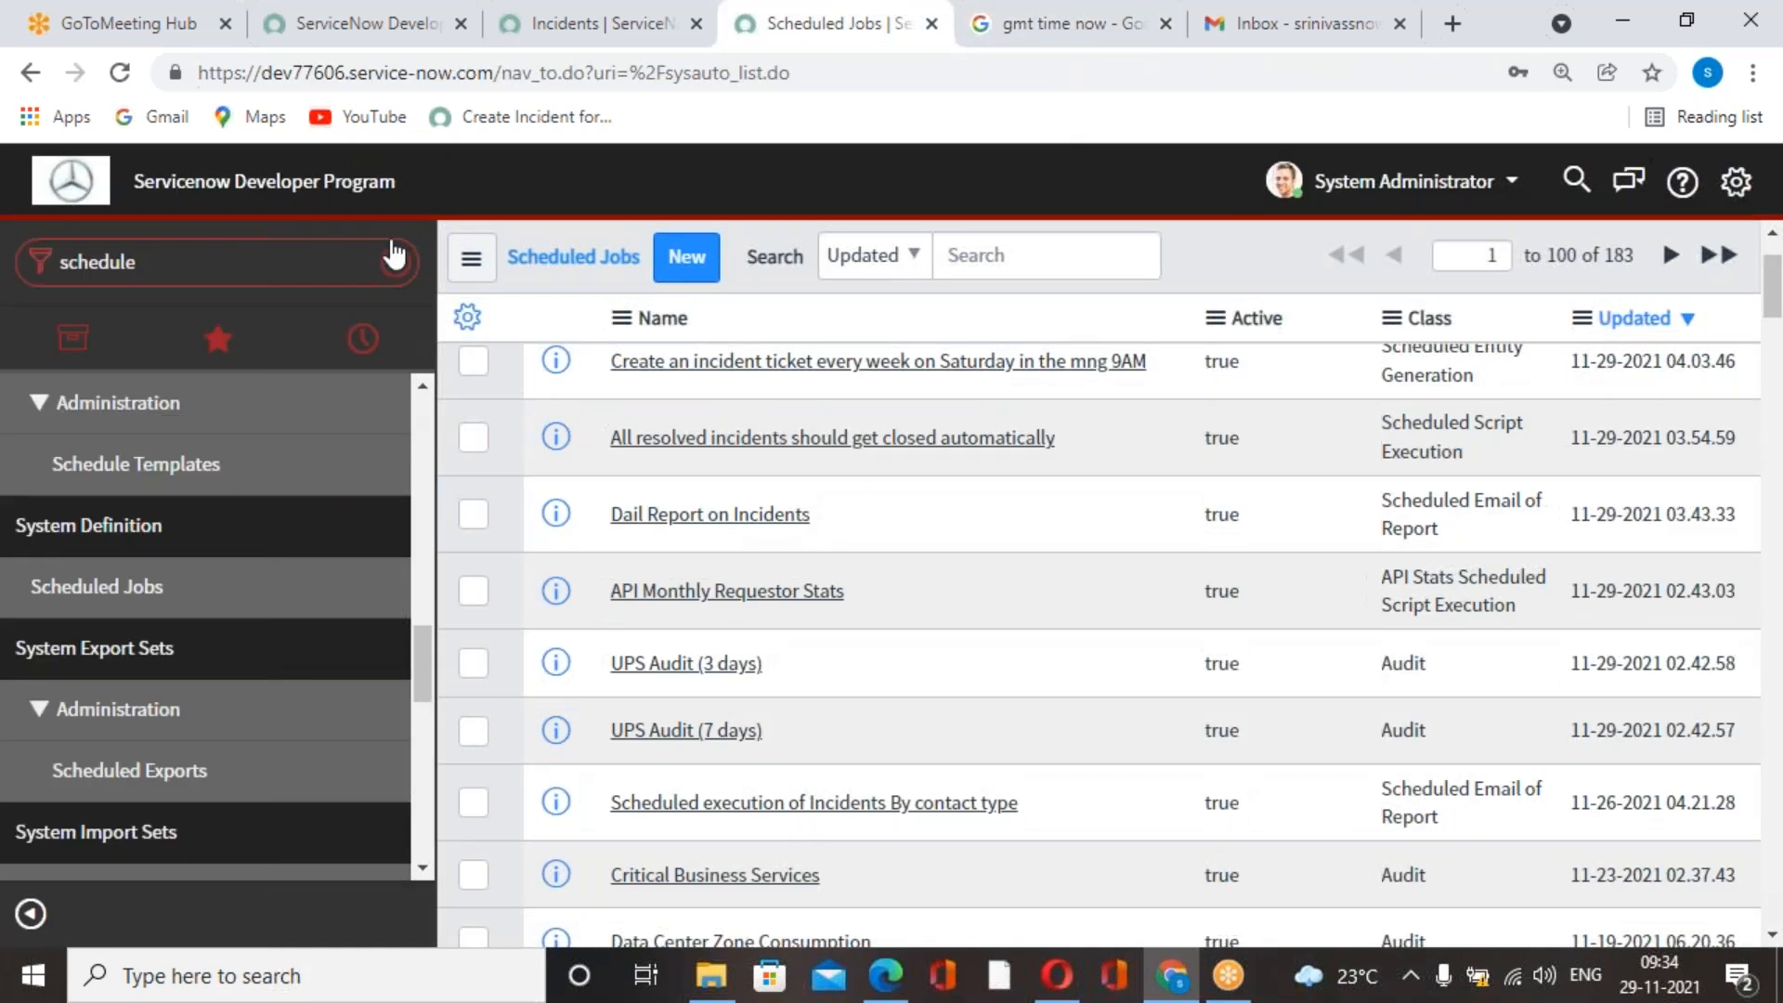
# Find the Incident application in the navigator with "incident" and open the list of all incidents.
pyautogui.click(220, 260)
pyautogui.write('incident')
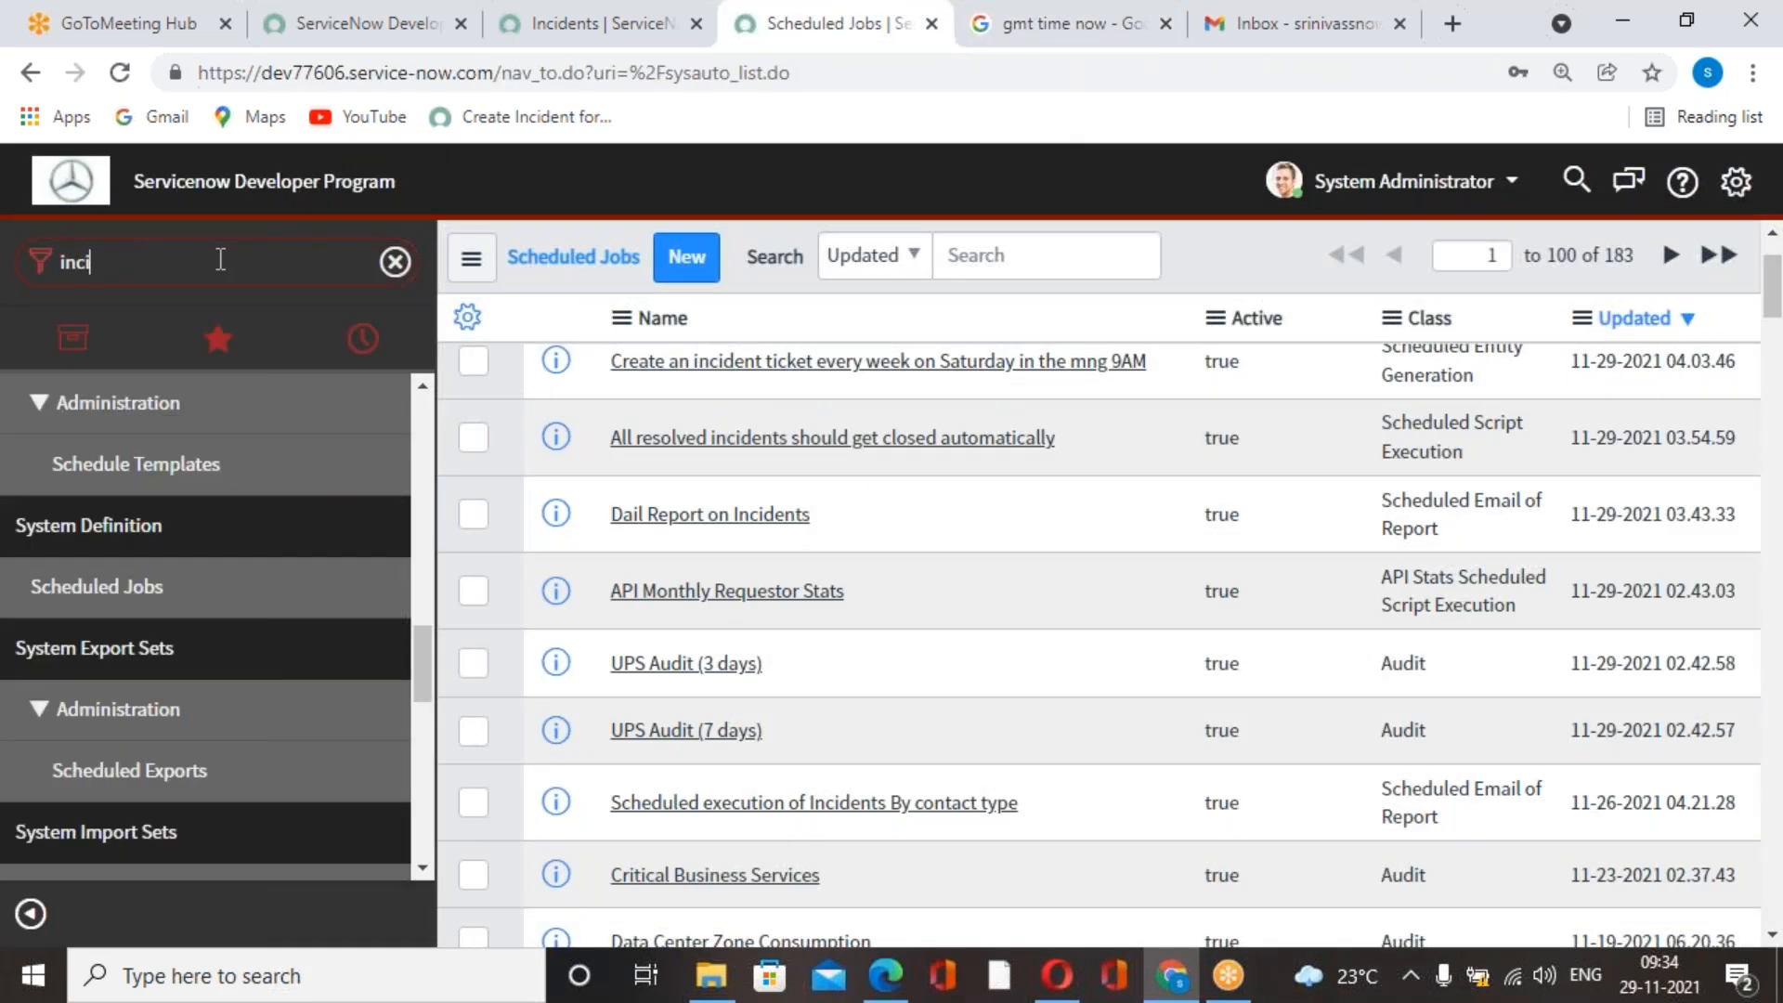
pyautogui.scroll(5, 167, 449)
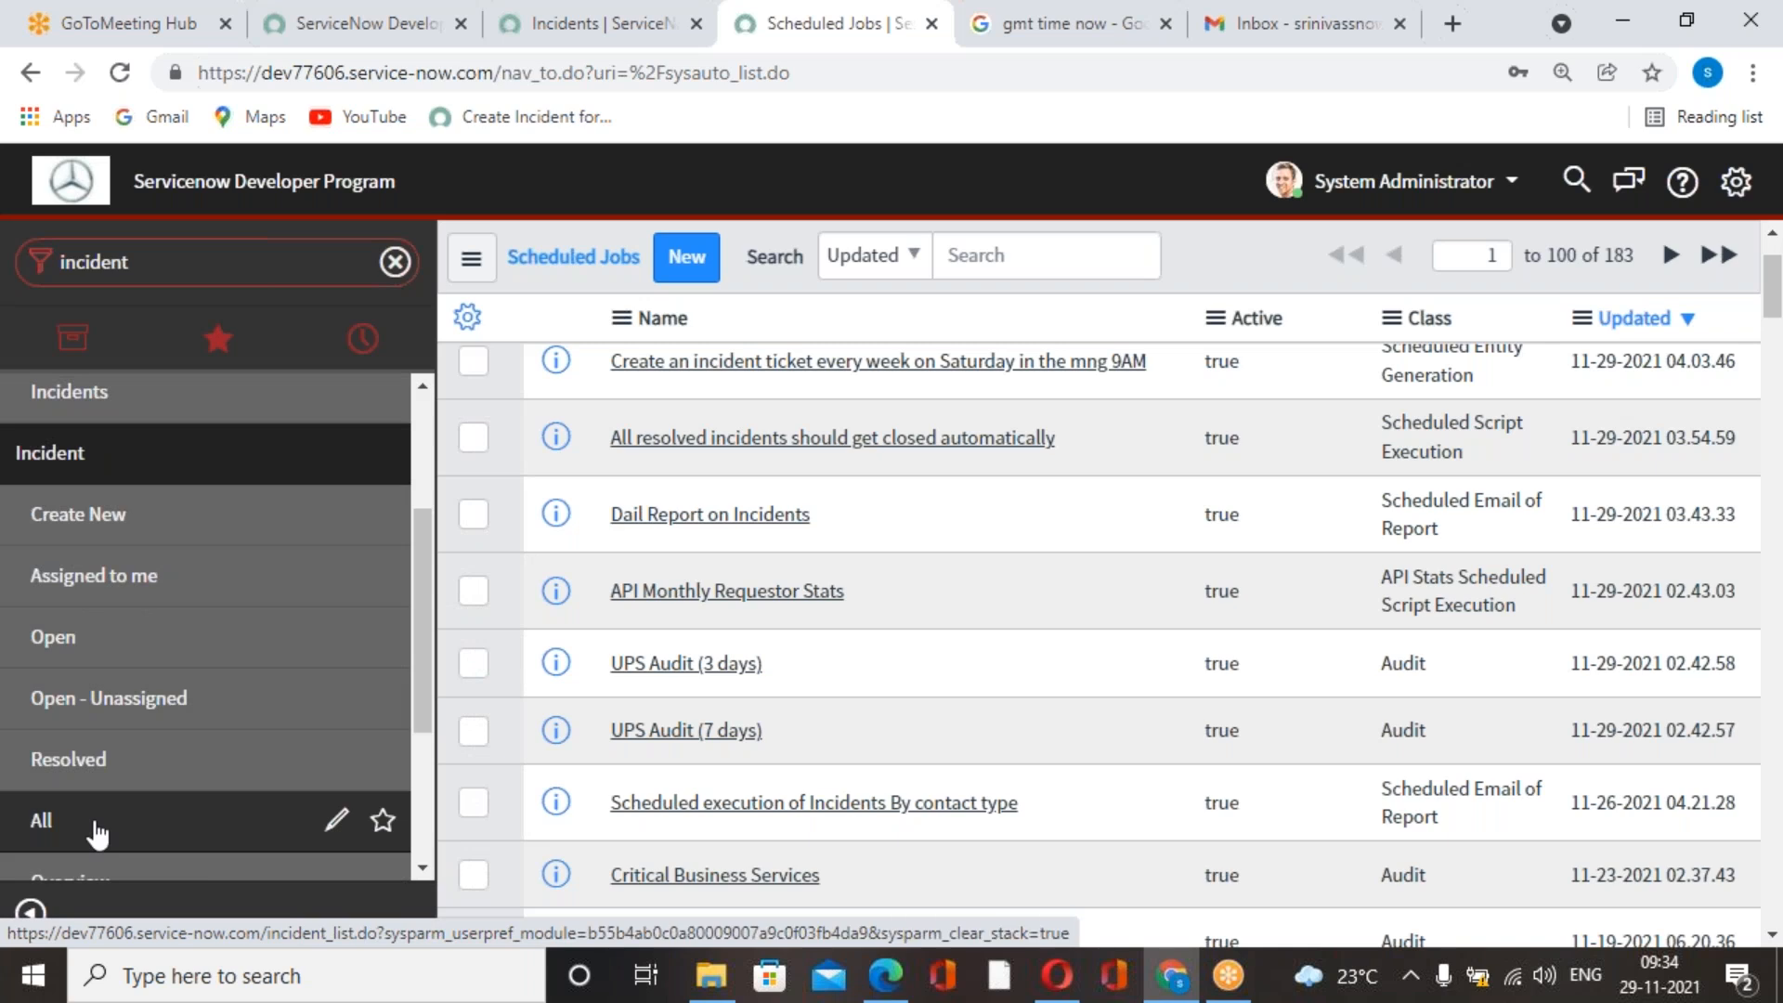
pyautogui.click(97, 835)
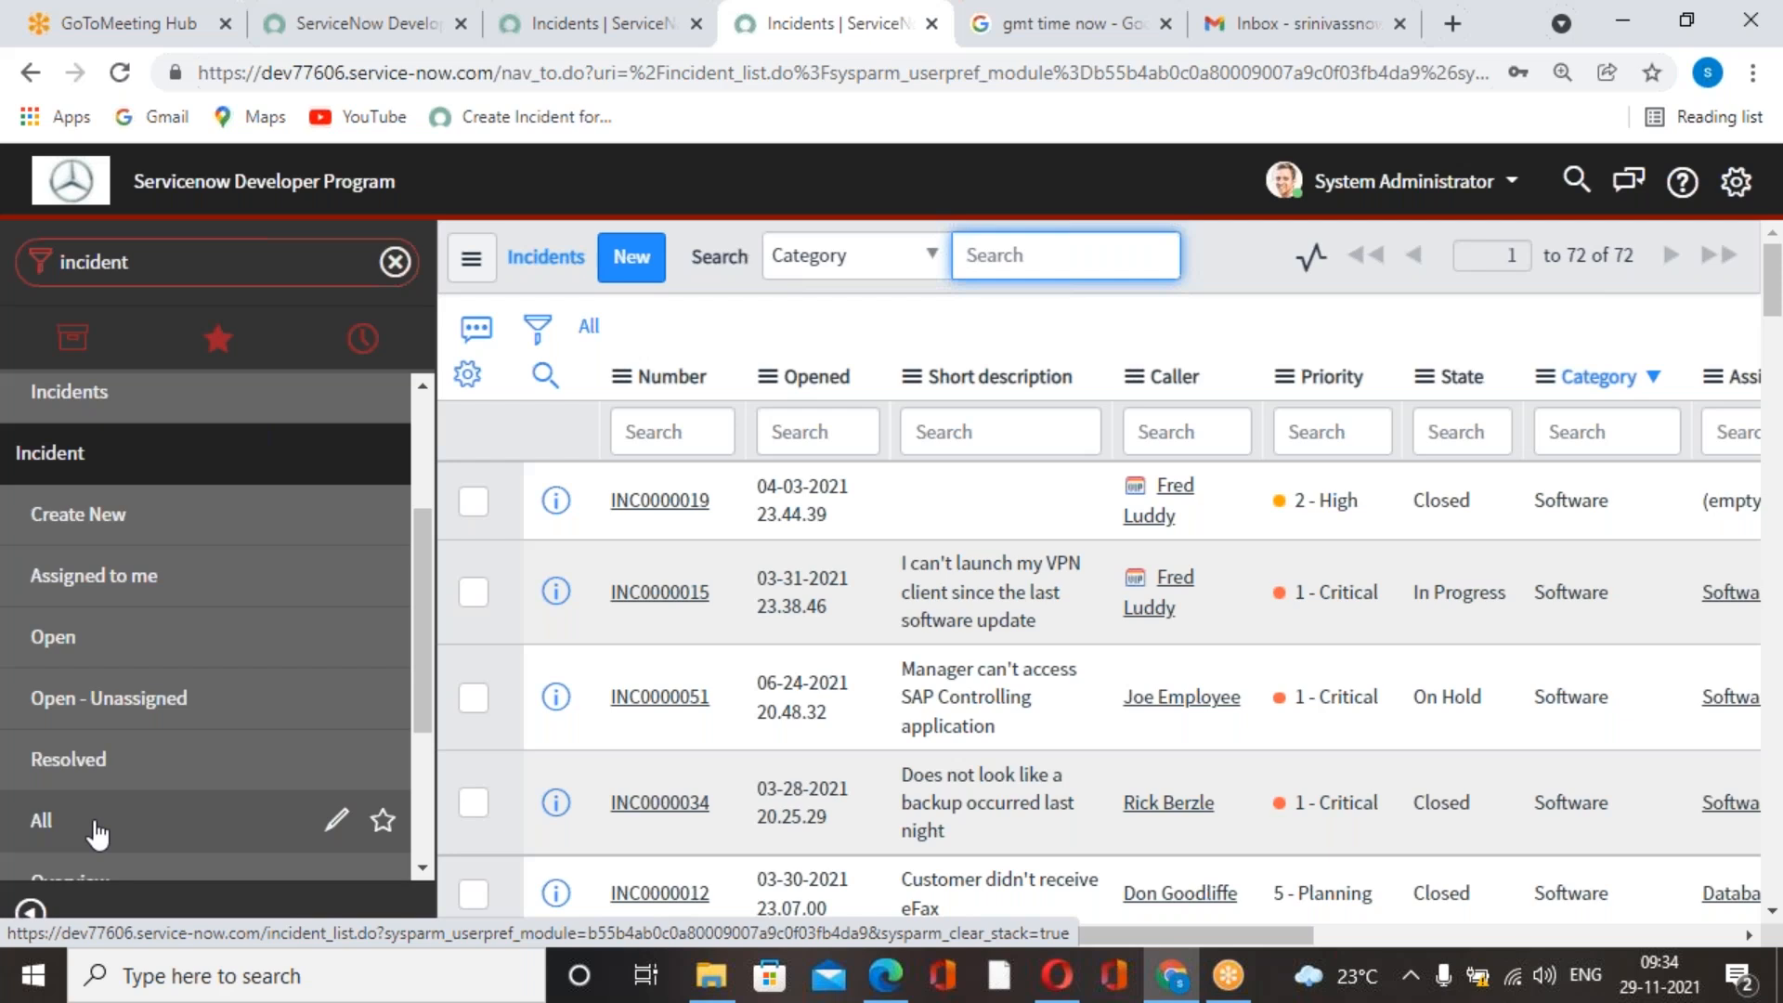
pyautogui.scroll(1, 97, 835)
pyautogui.scroll(-1, 97, 824)
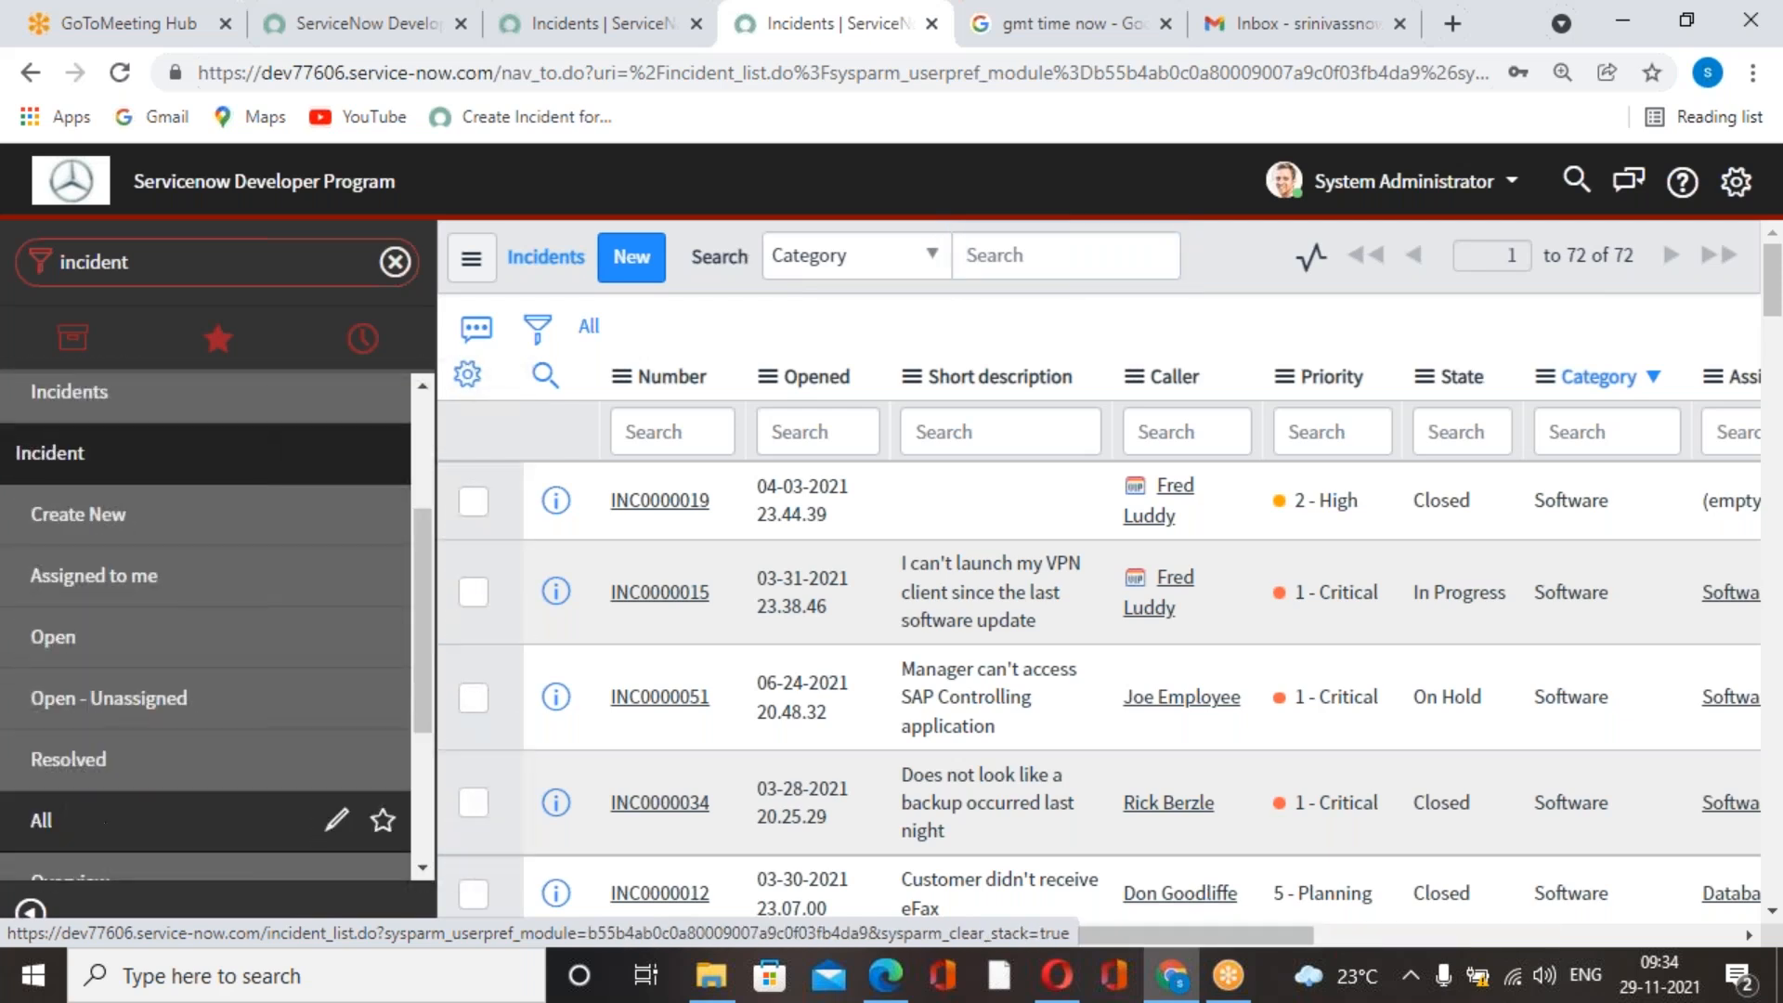
# Refresh the GMT time search repeatedly until the job's scheduled run time of 04:05 arrives.
pyautogui.click(1068, 23)
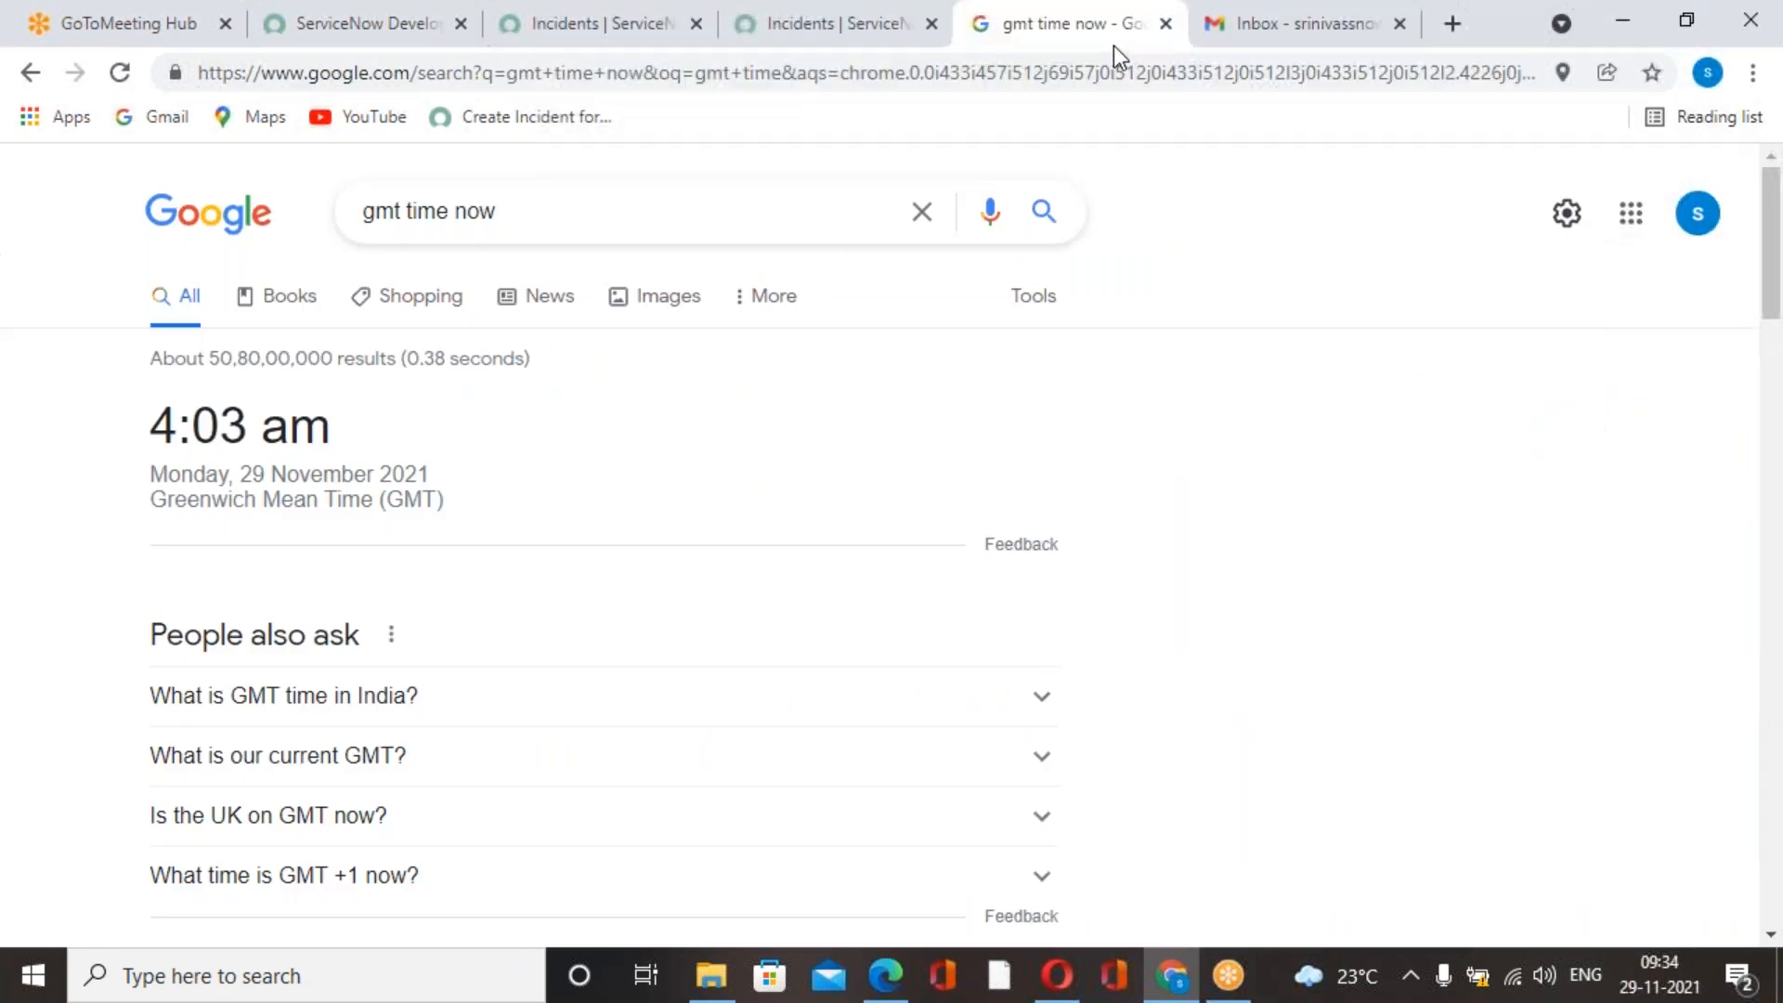
pyautogui.click(120, 75)
pyautogui.click(119, 73)
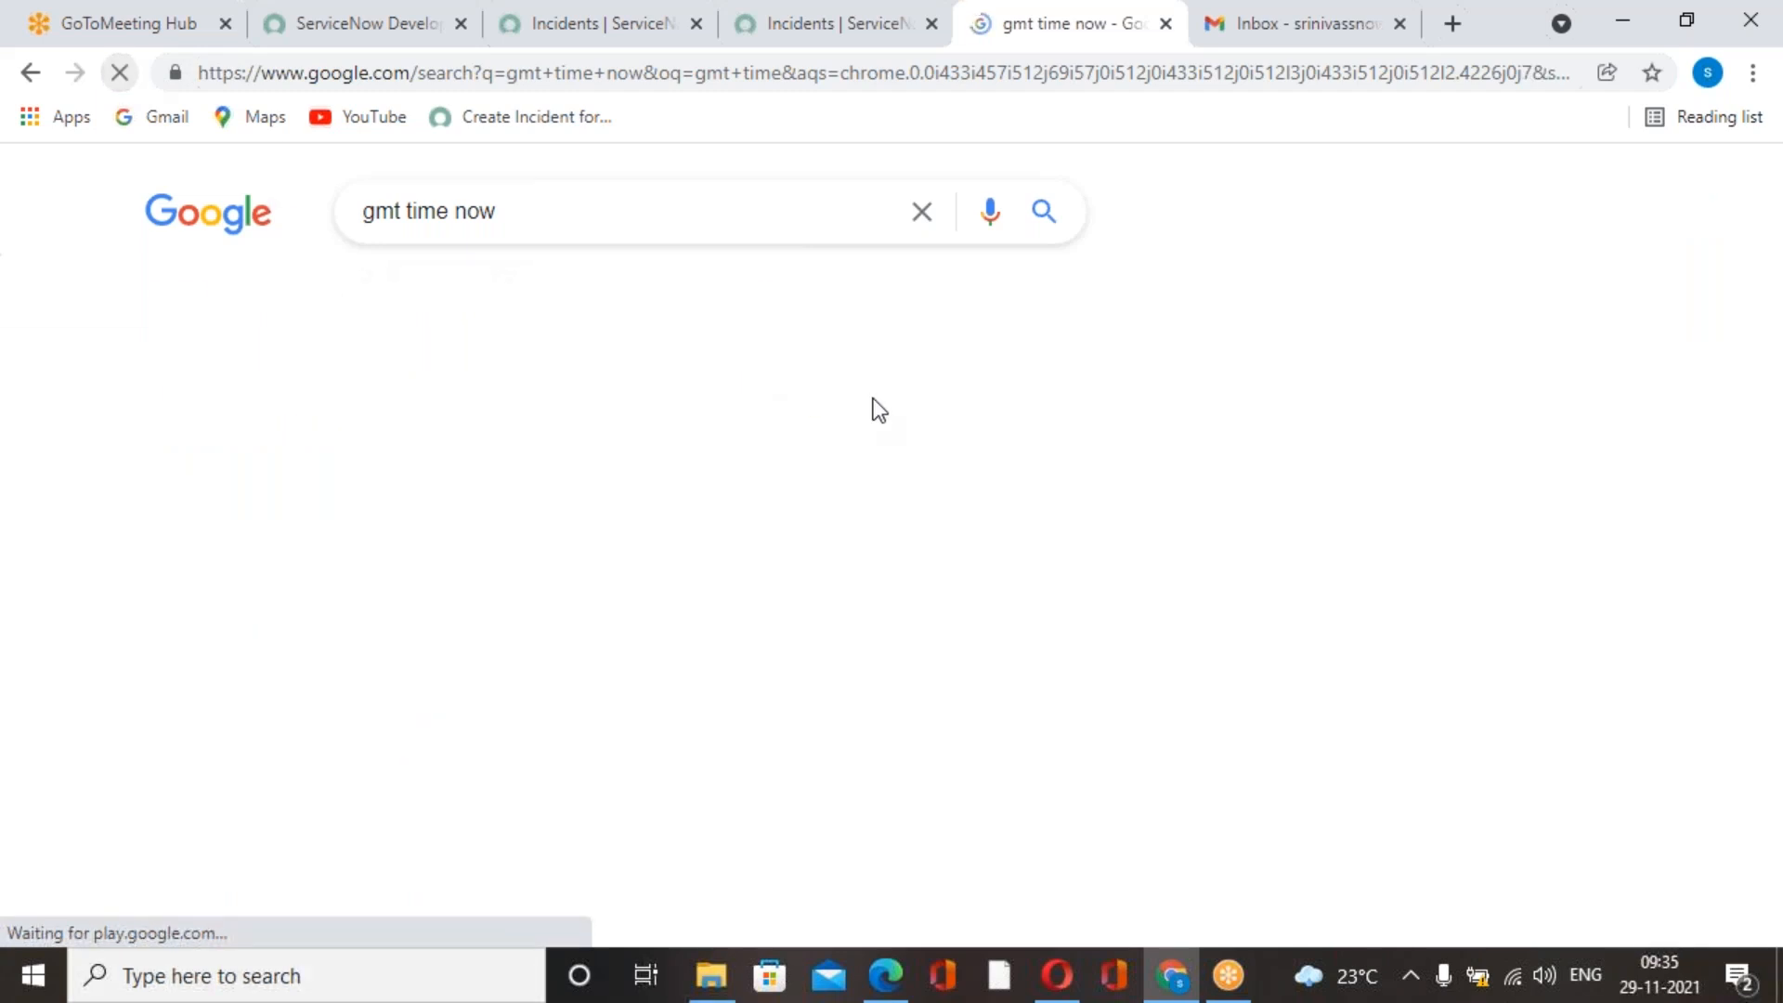
# Reload the incident list and sort it by Updated in descending order.
pyautogui.click(840, 34)
pyautogui.click(119, 73)
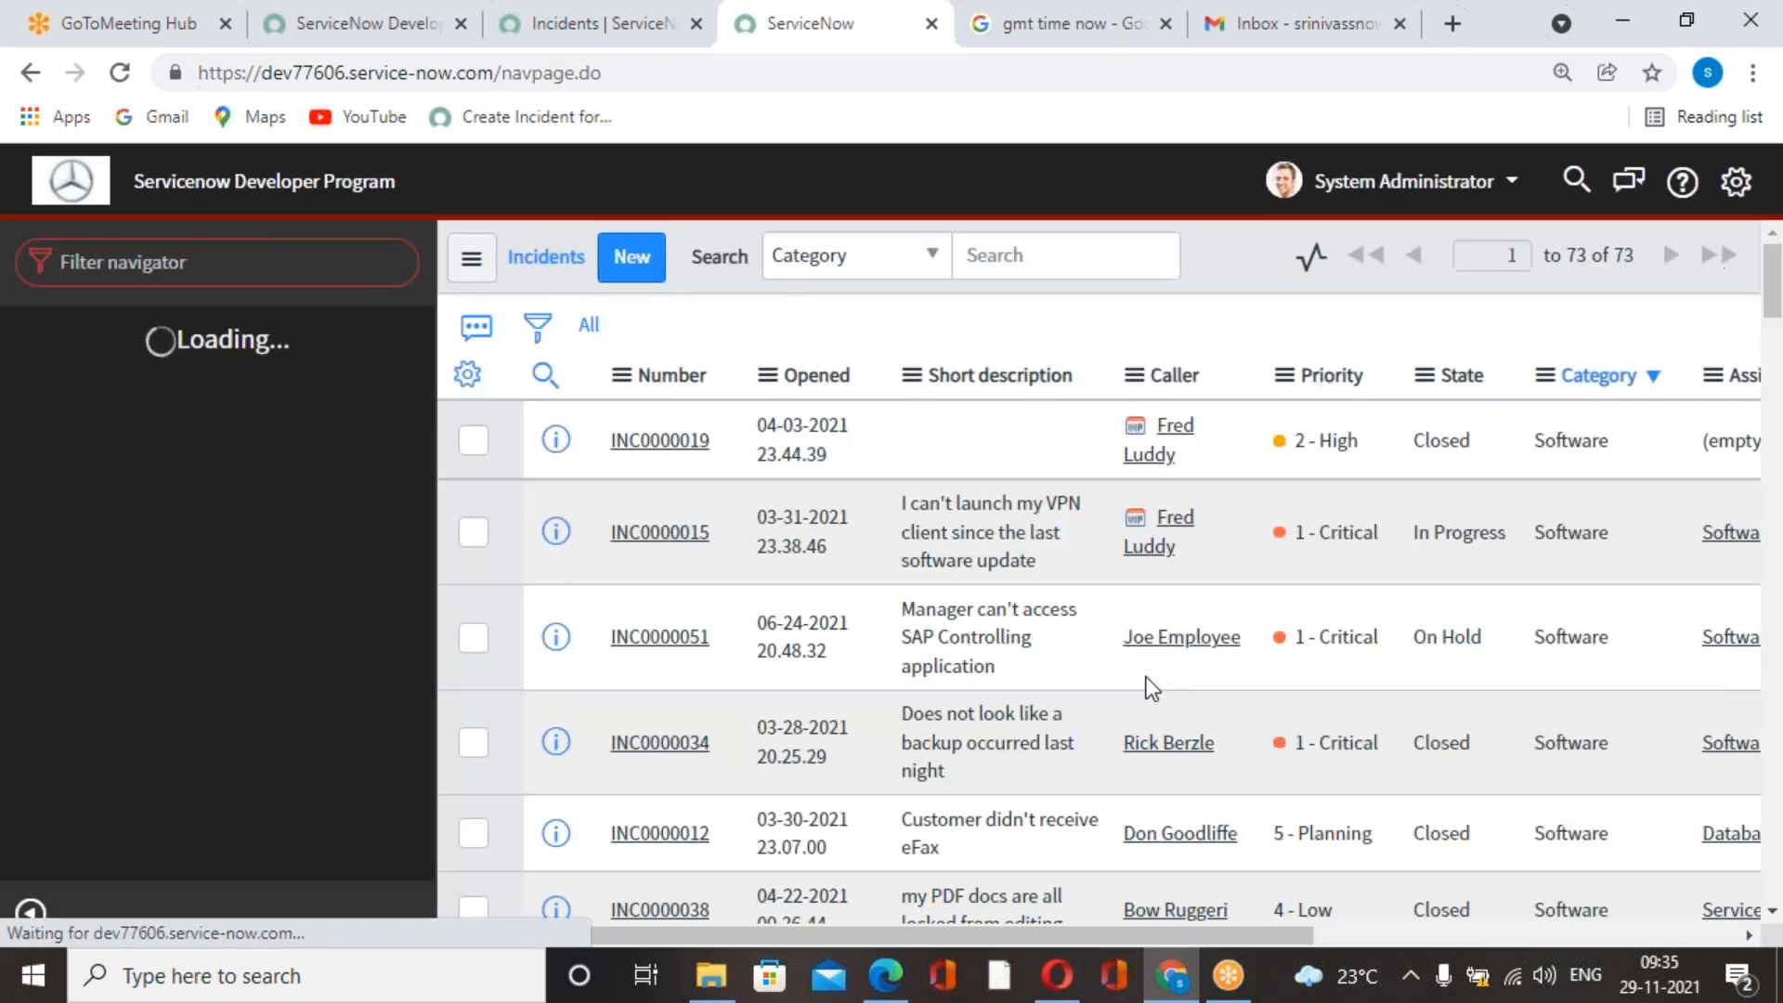
pyautogui.moveTo(1127, 936); pyautogui.dragTo(1596, 927)
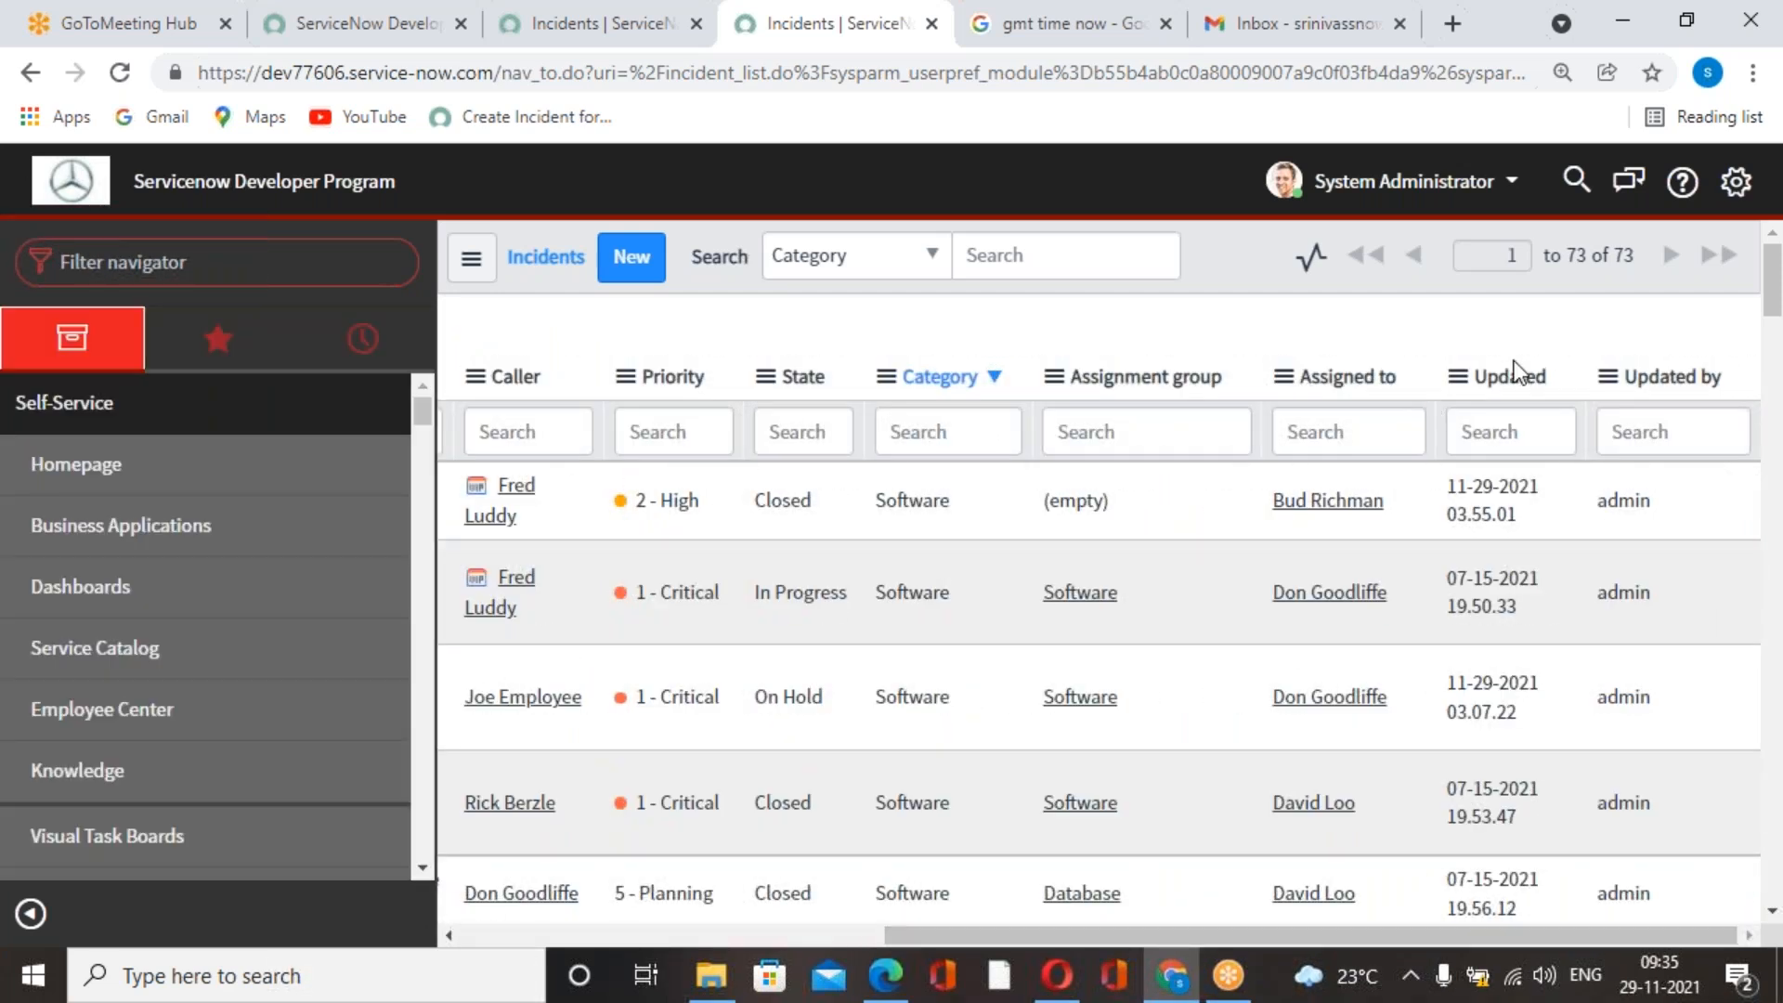
pyautogui.moveTo(1487, 934); pyautogui.dragTo(990, 929)
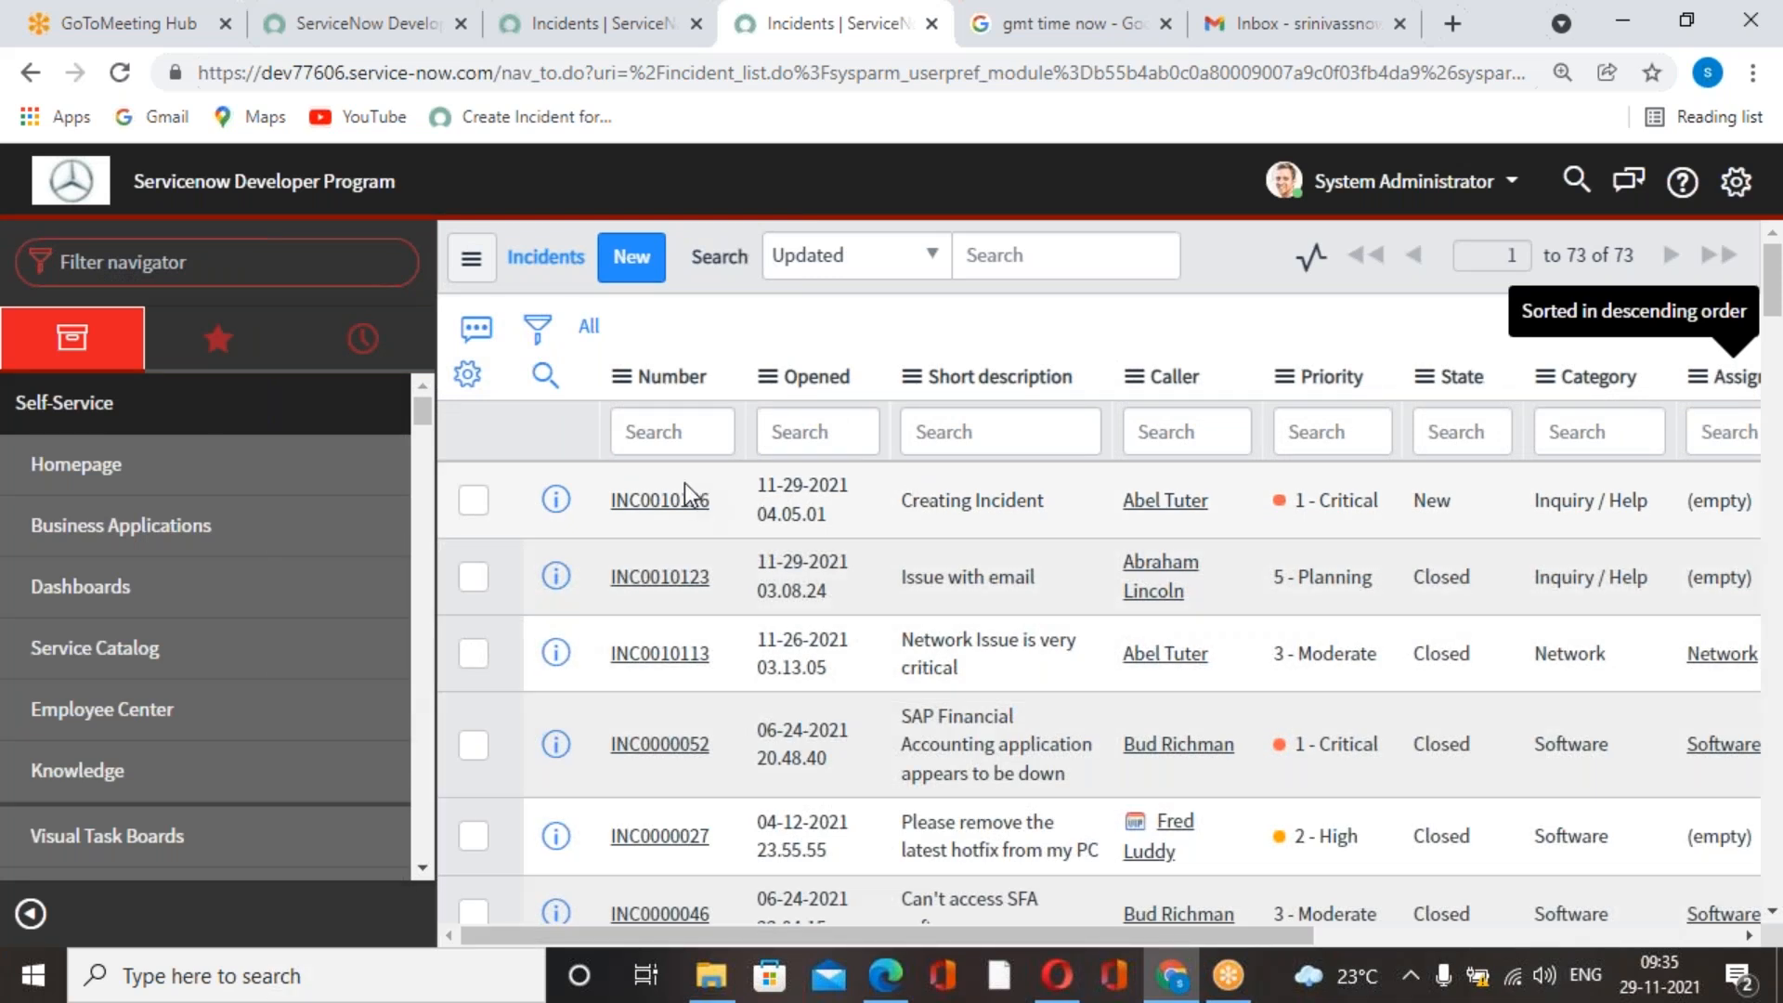
# Open the newest incident described as "Creating Incident", compare it with the GMT time, and dismiss the caller email message.
pyautogui.click(1196, 516)
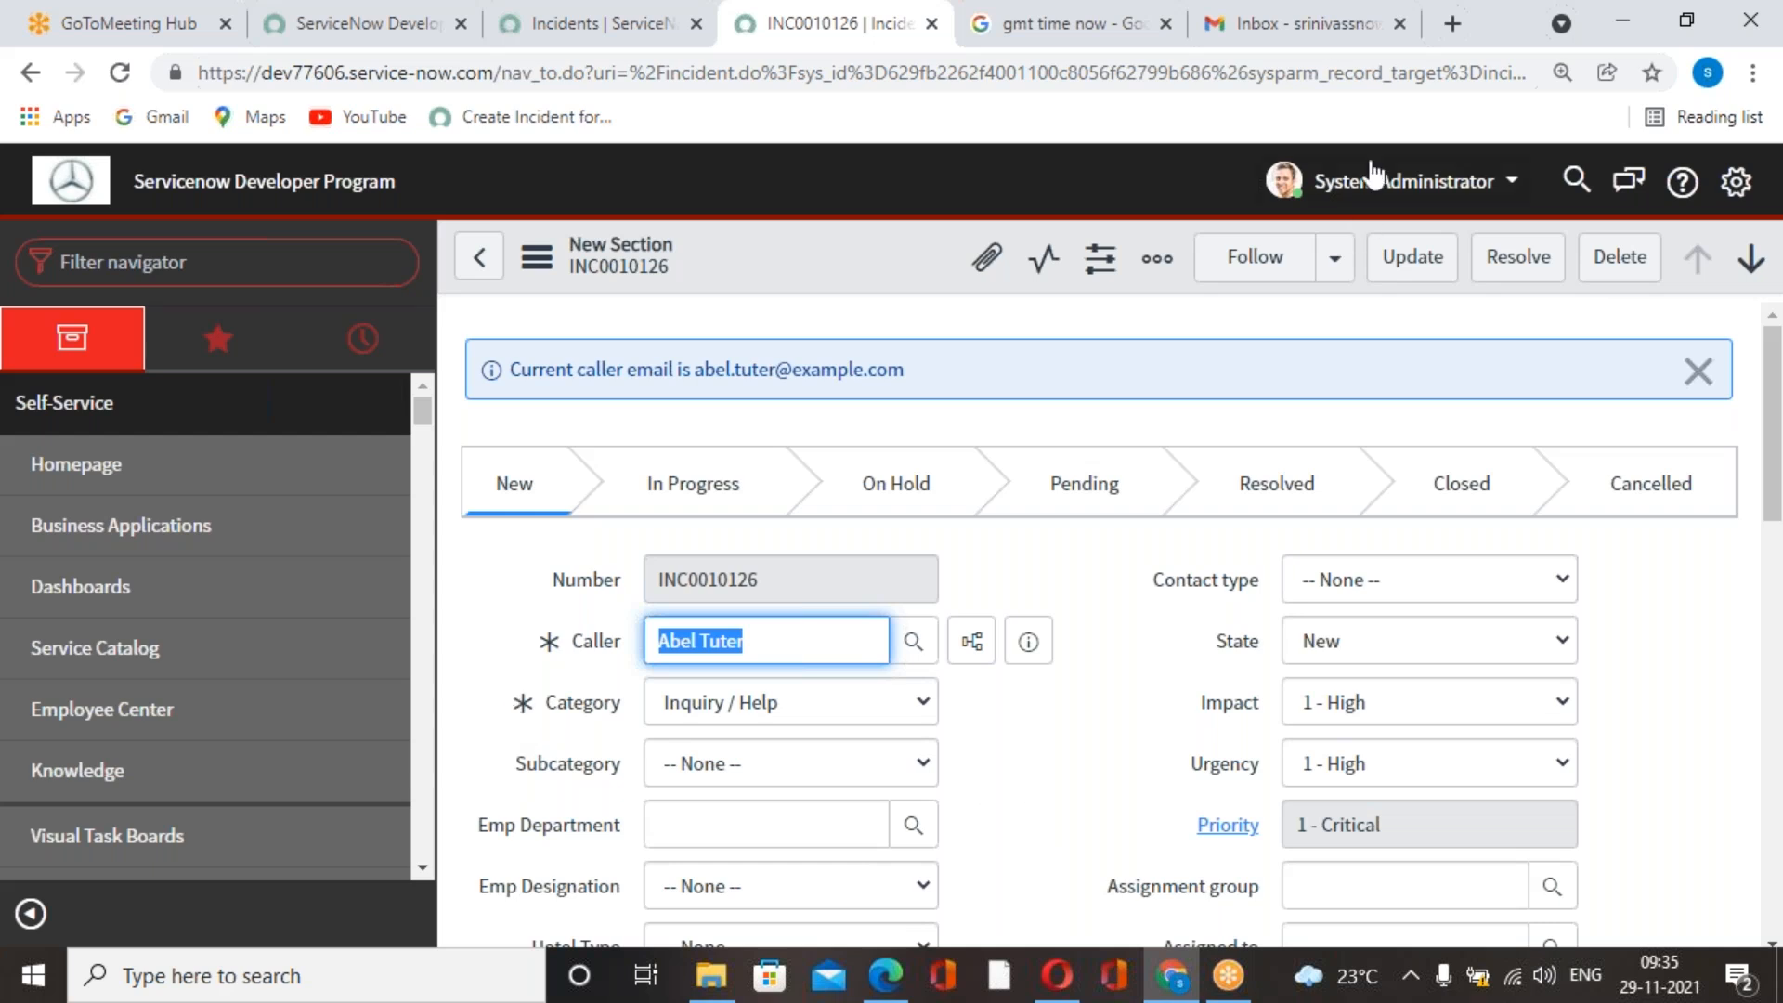
pyautogui.click(1066, 40)
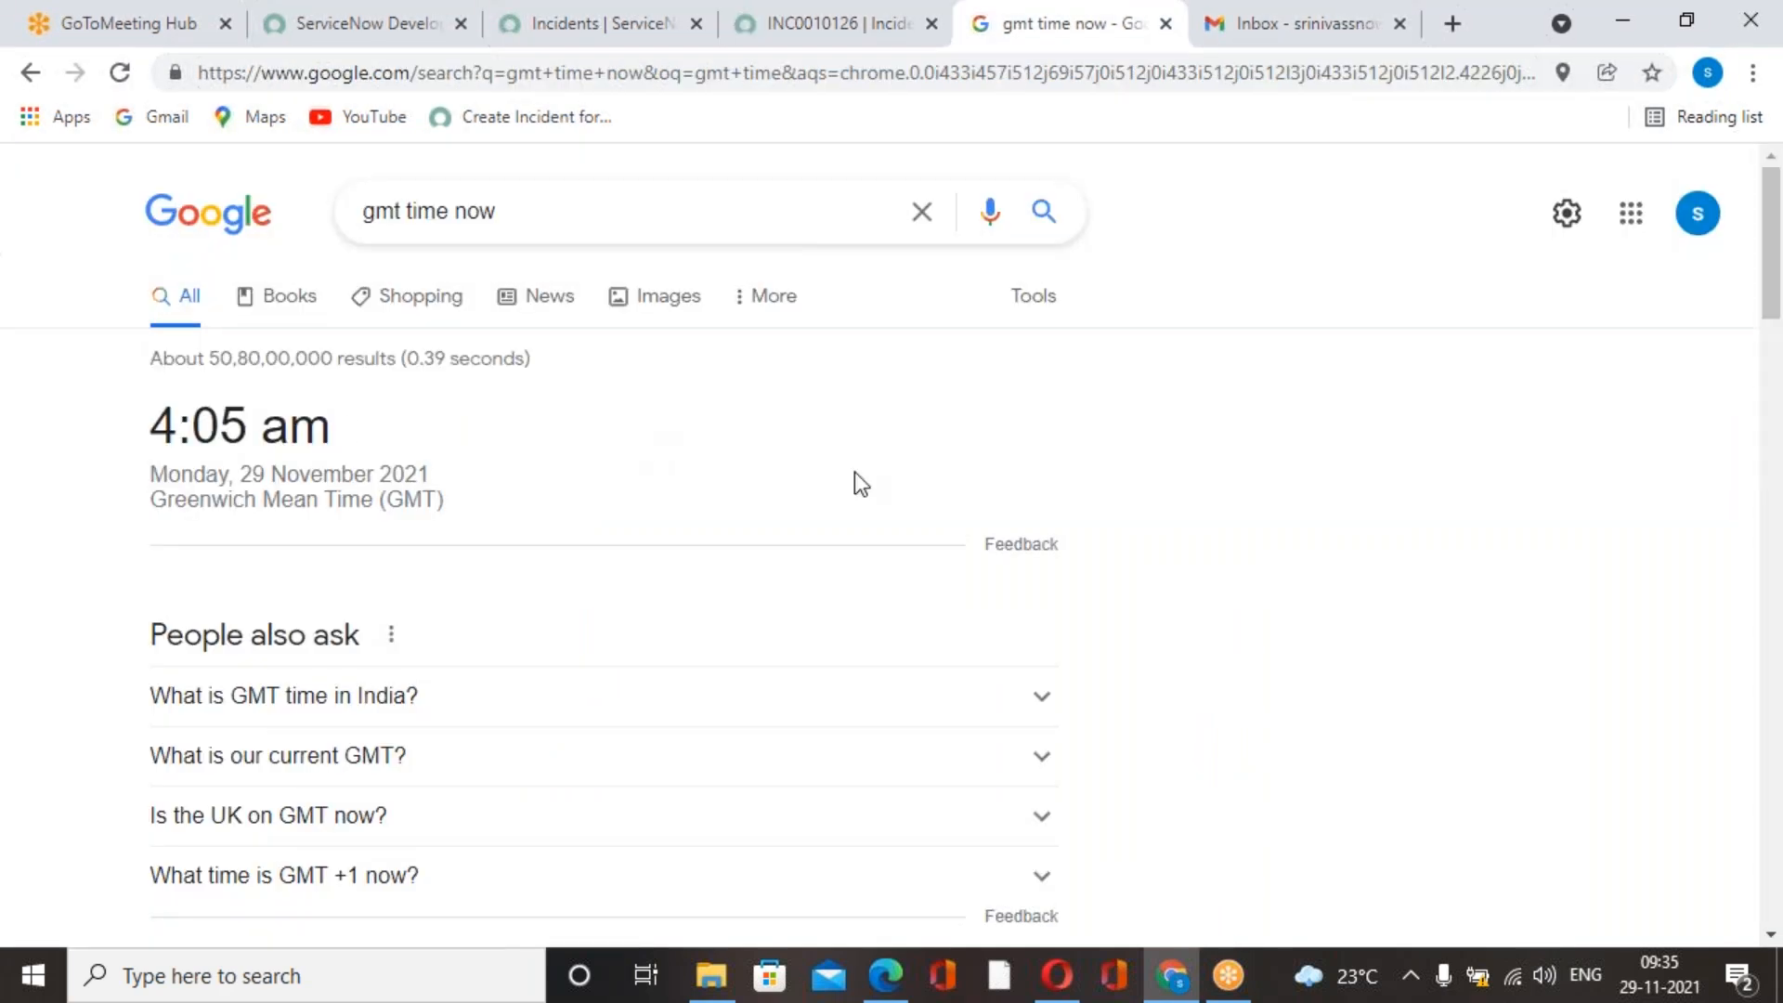
pyautogui.click(889, 39)
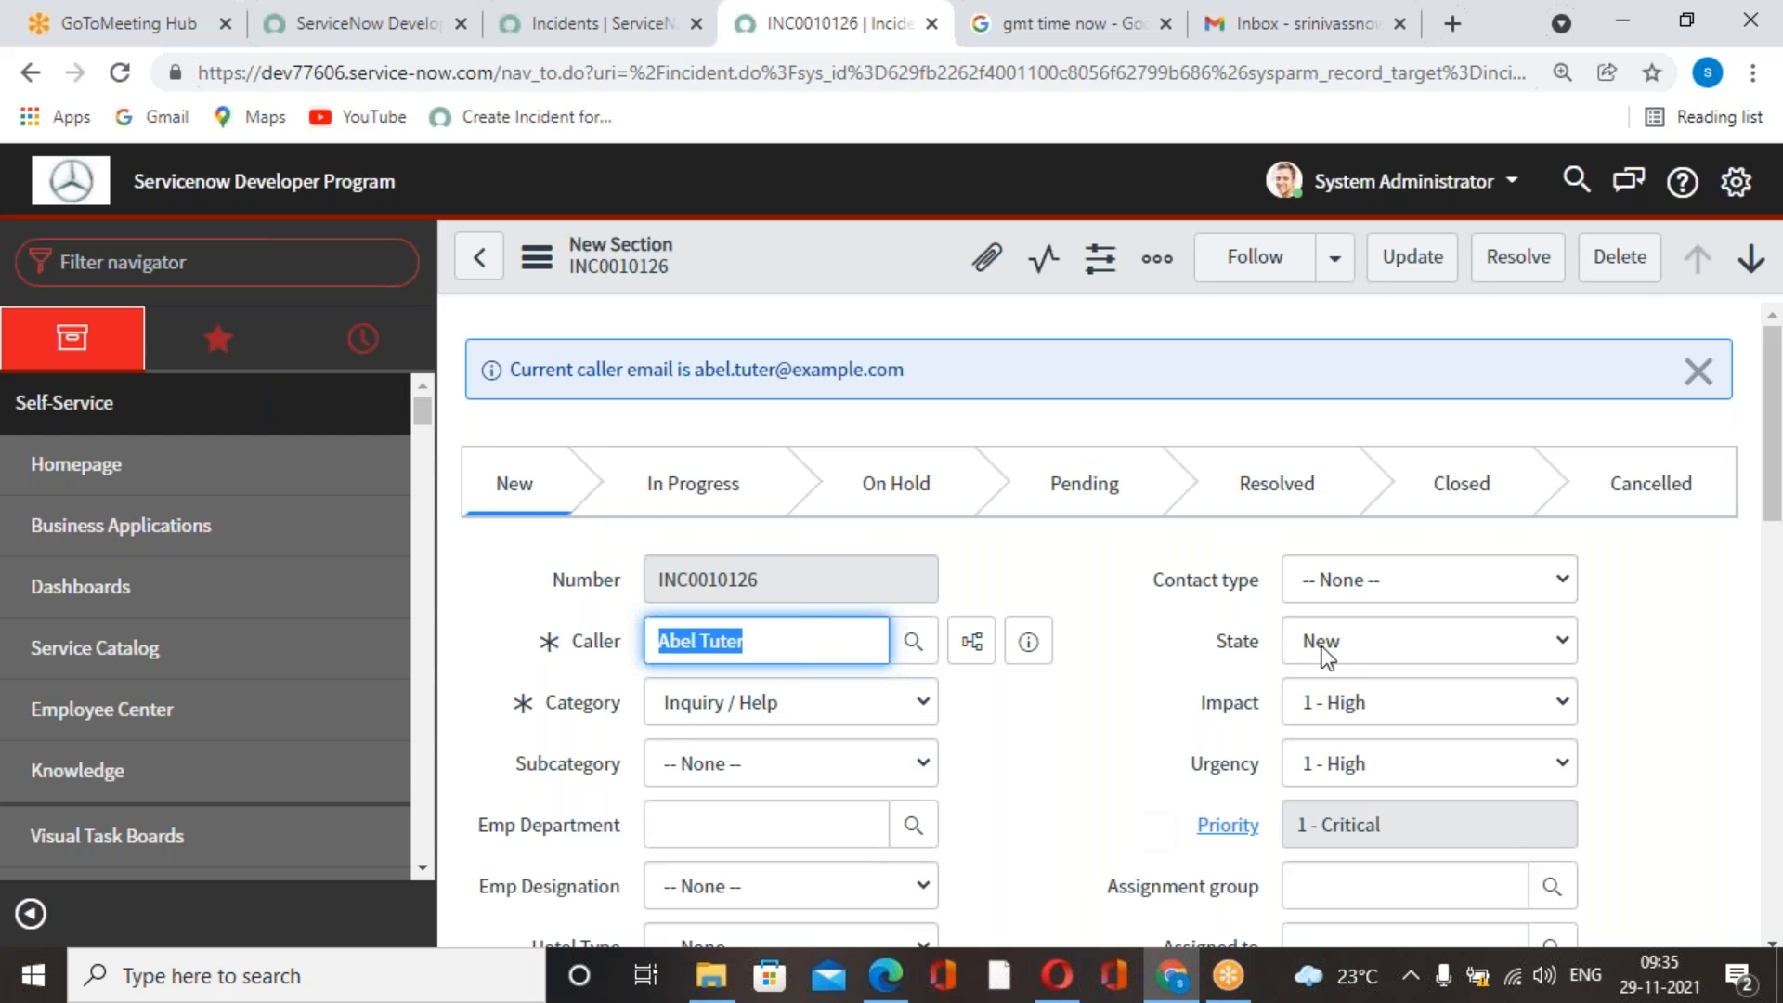
pyautogui.click(1689, 372)
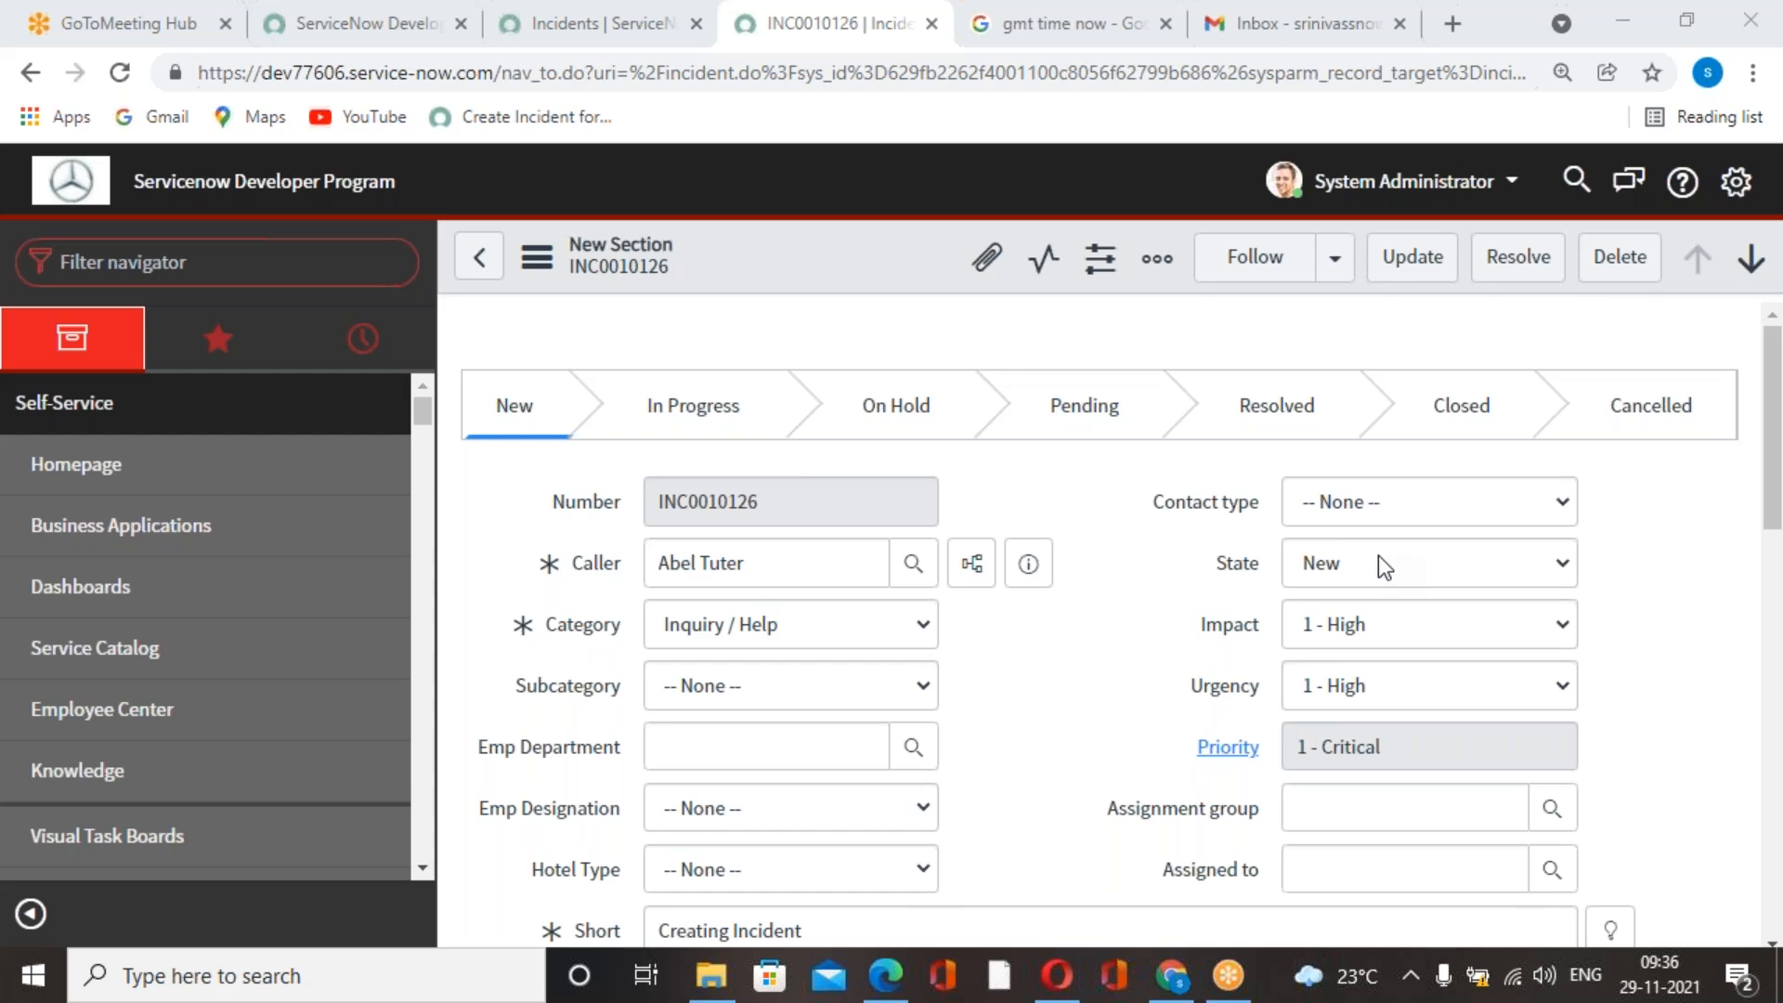
# Switch to the Servicenow Development Latest Book PDF, look over the pages around Lesson-12 Business Rules, and minimize it.
pyautogui.click(1621, 22)
pyautogui.scroll(3, 1540, 214)
pyautogui.scroll(-15, 1273, 297)
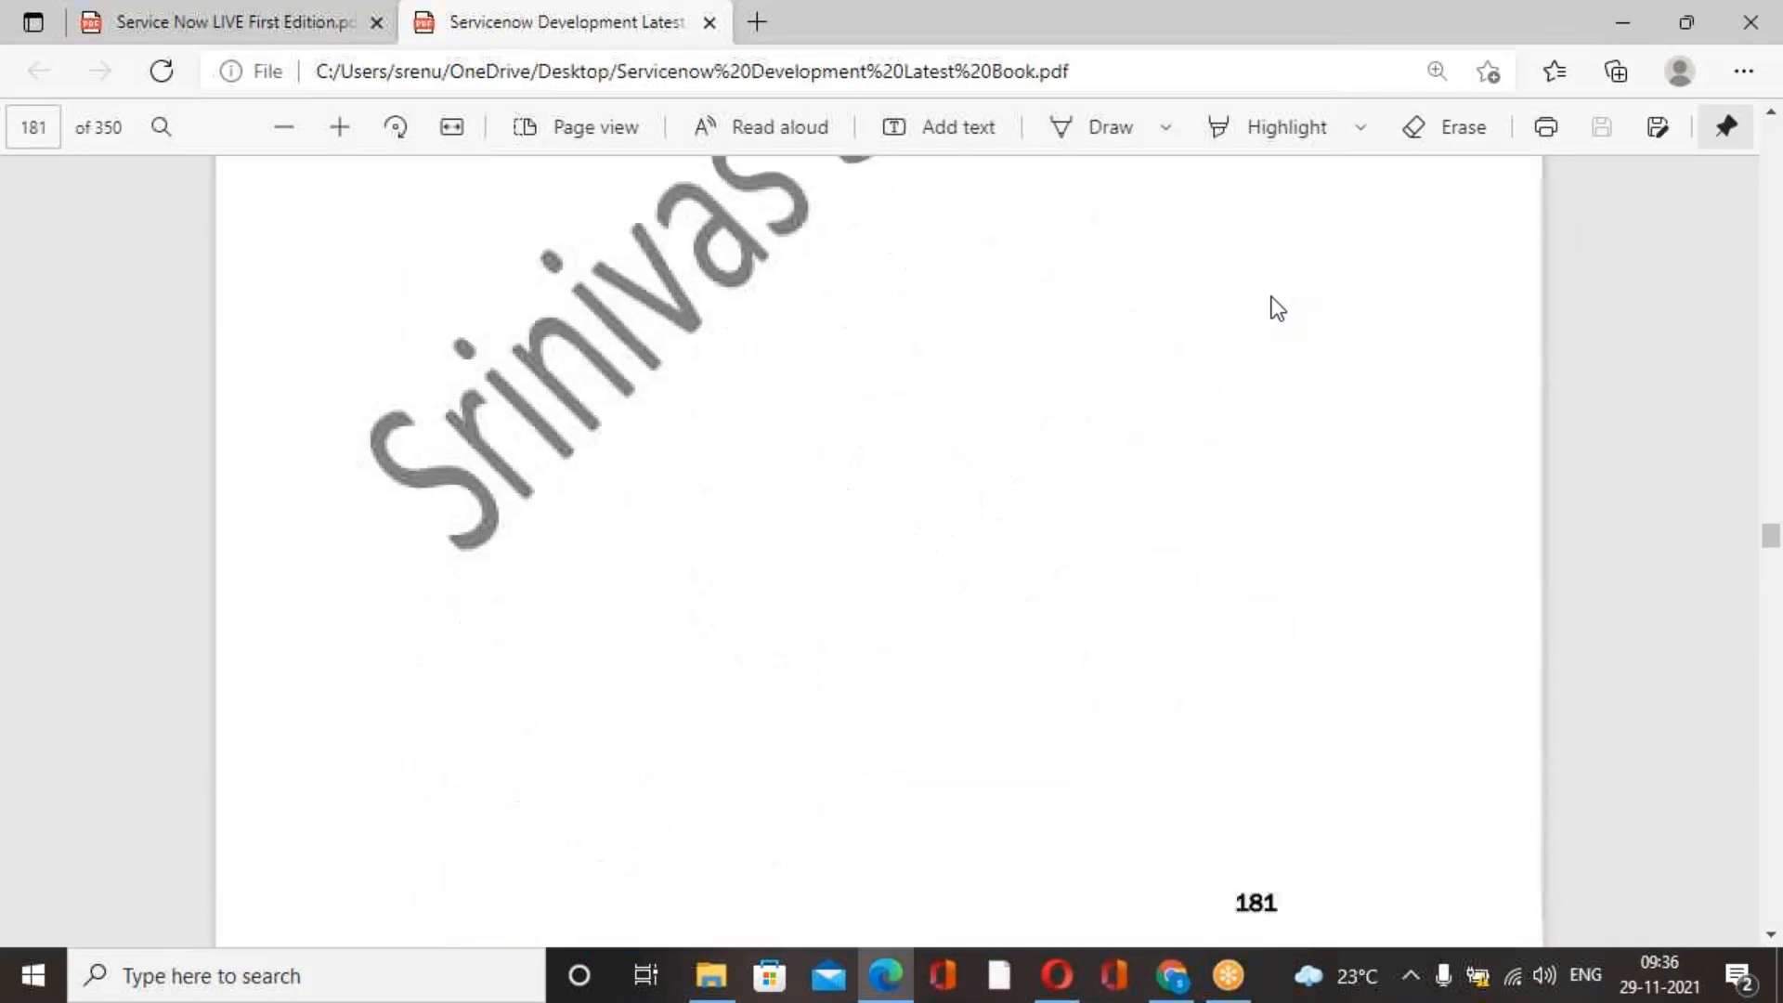
pyautogui.scroll(-10, 1275, 302)
pyautogui.scroll(5, 1274, 302)
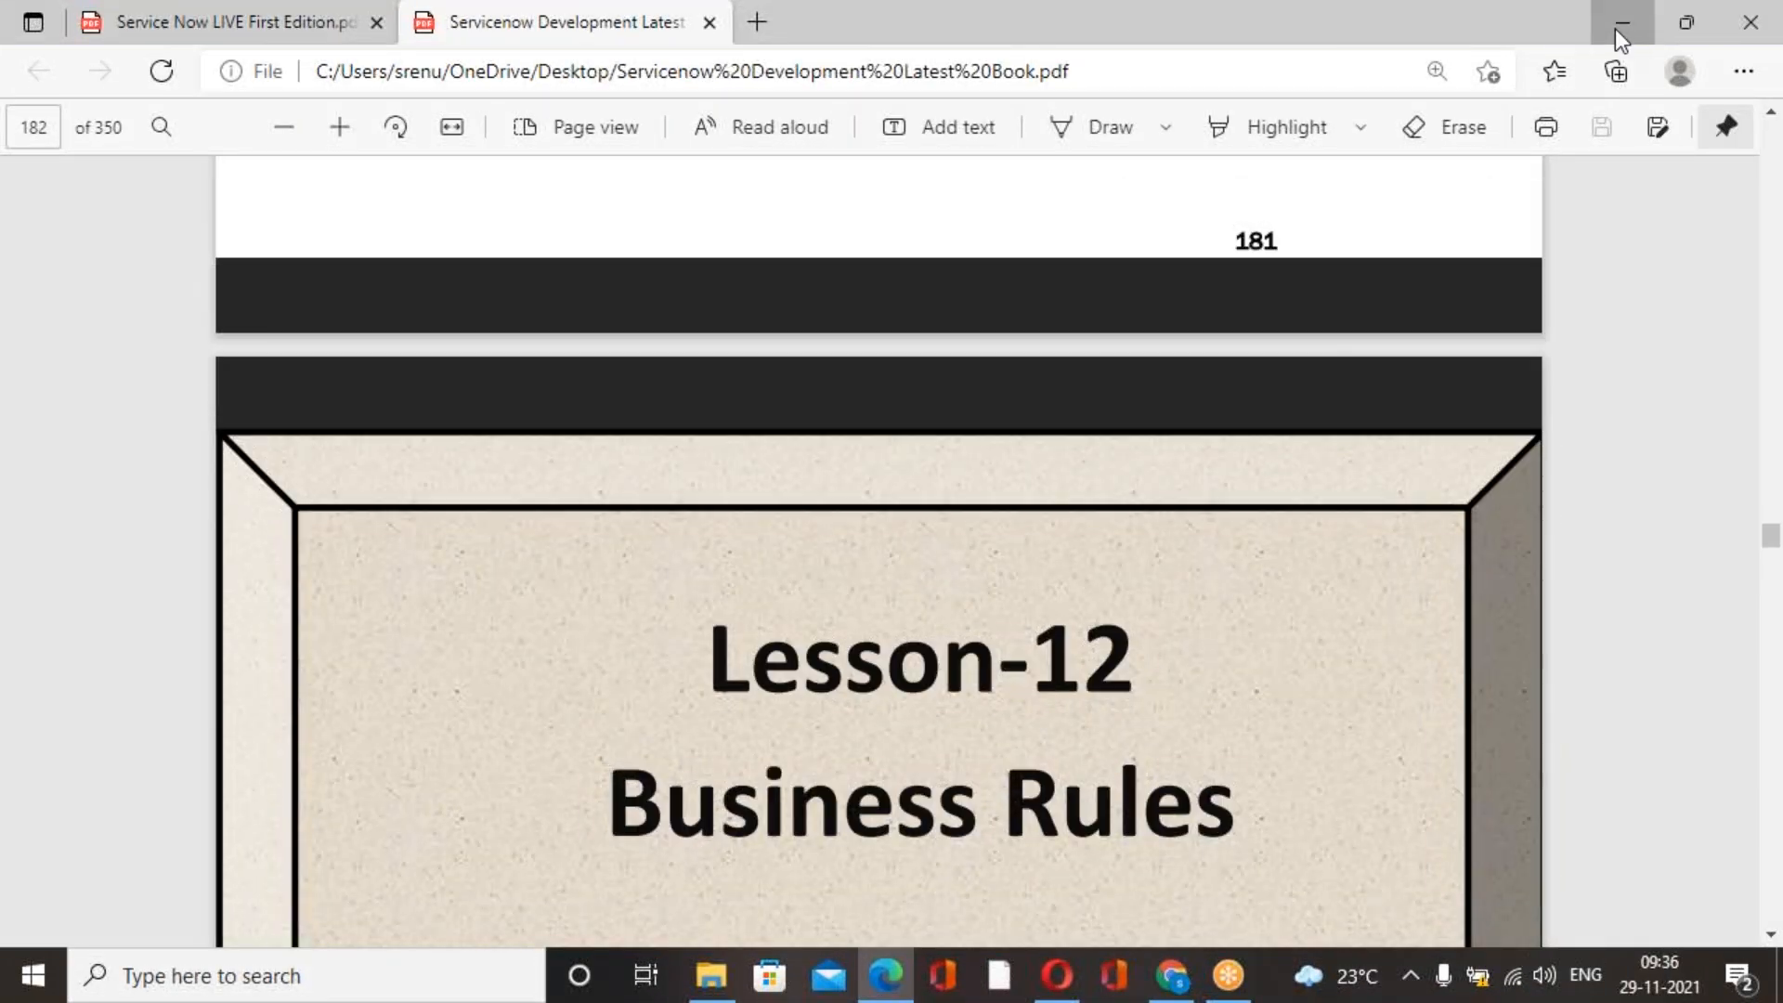
pyautogui.click(1620, 23)
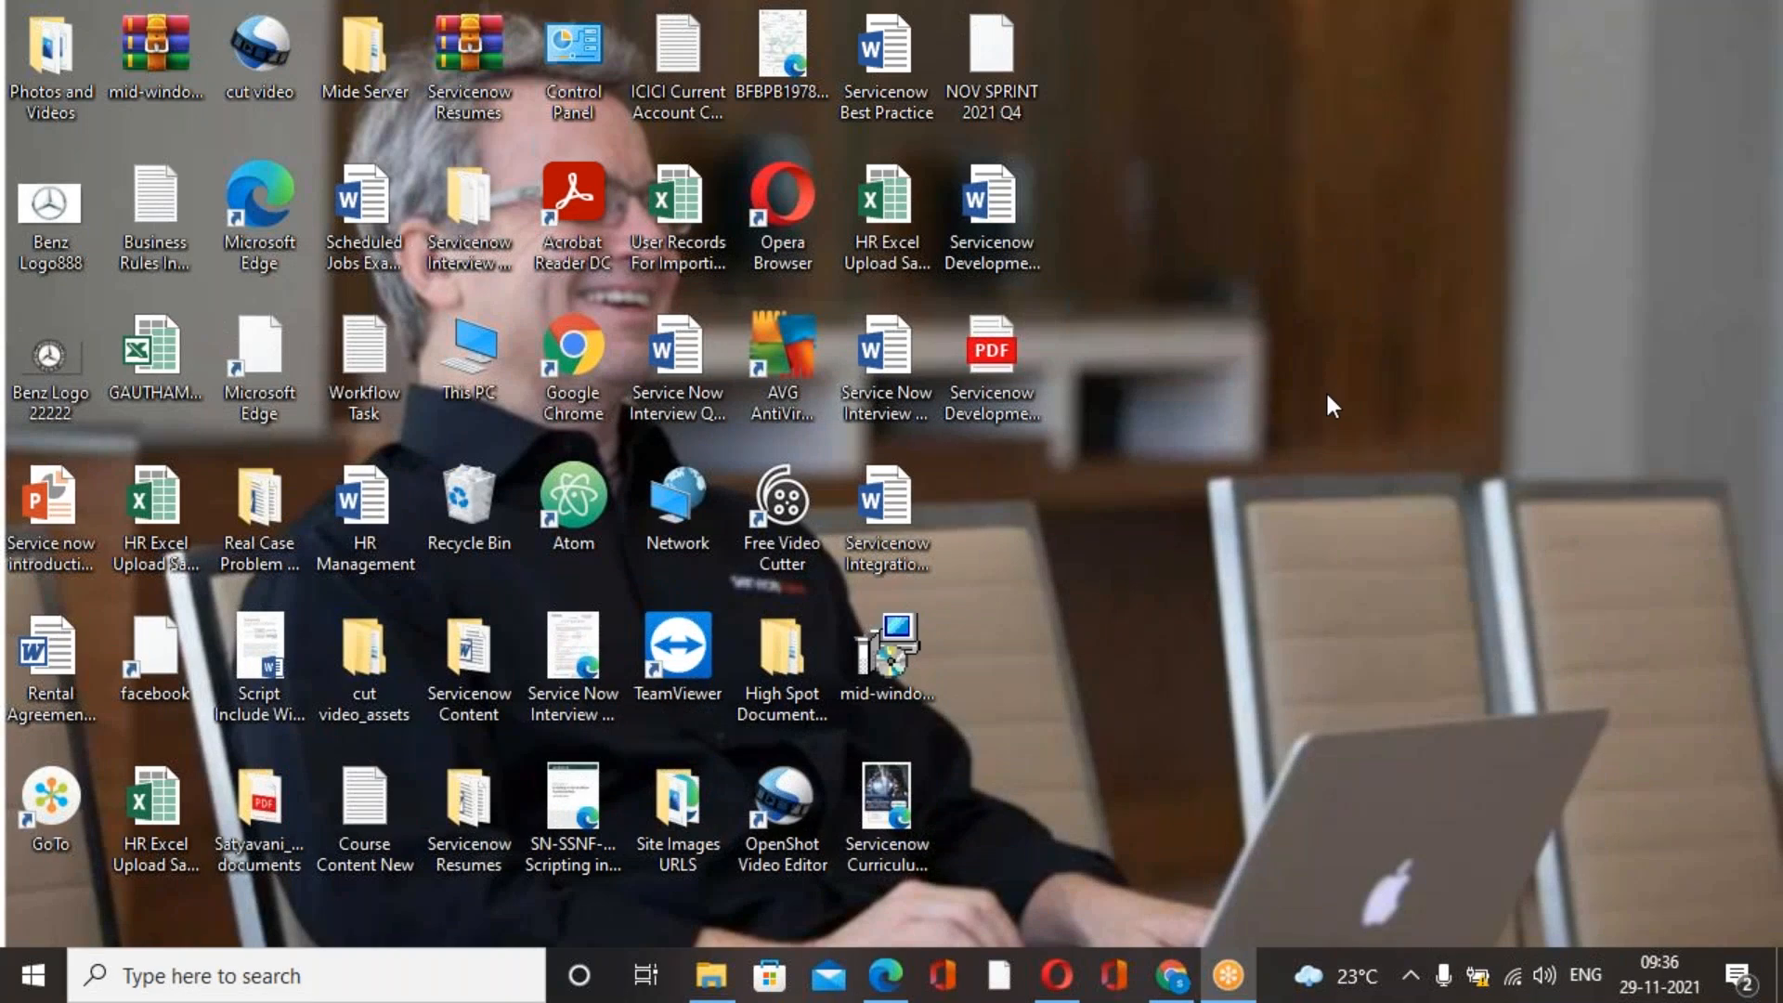
# Open the Service Now LIVE First Edition PDF from DATADRIVE1 (D:) in File Explorer.
pyautogui.press('super+e')
pyautogui.scroll(-10, 392, 771)
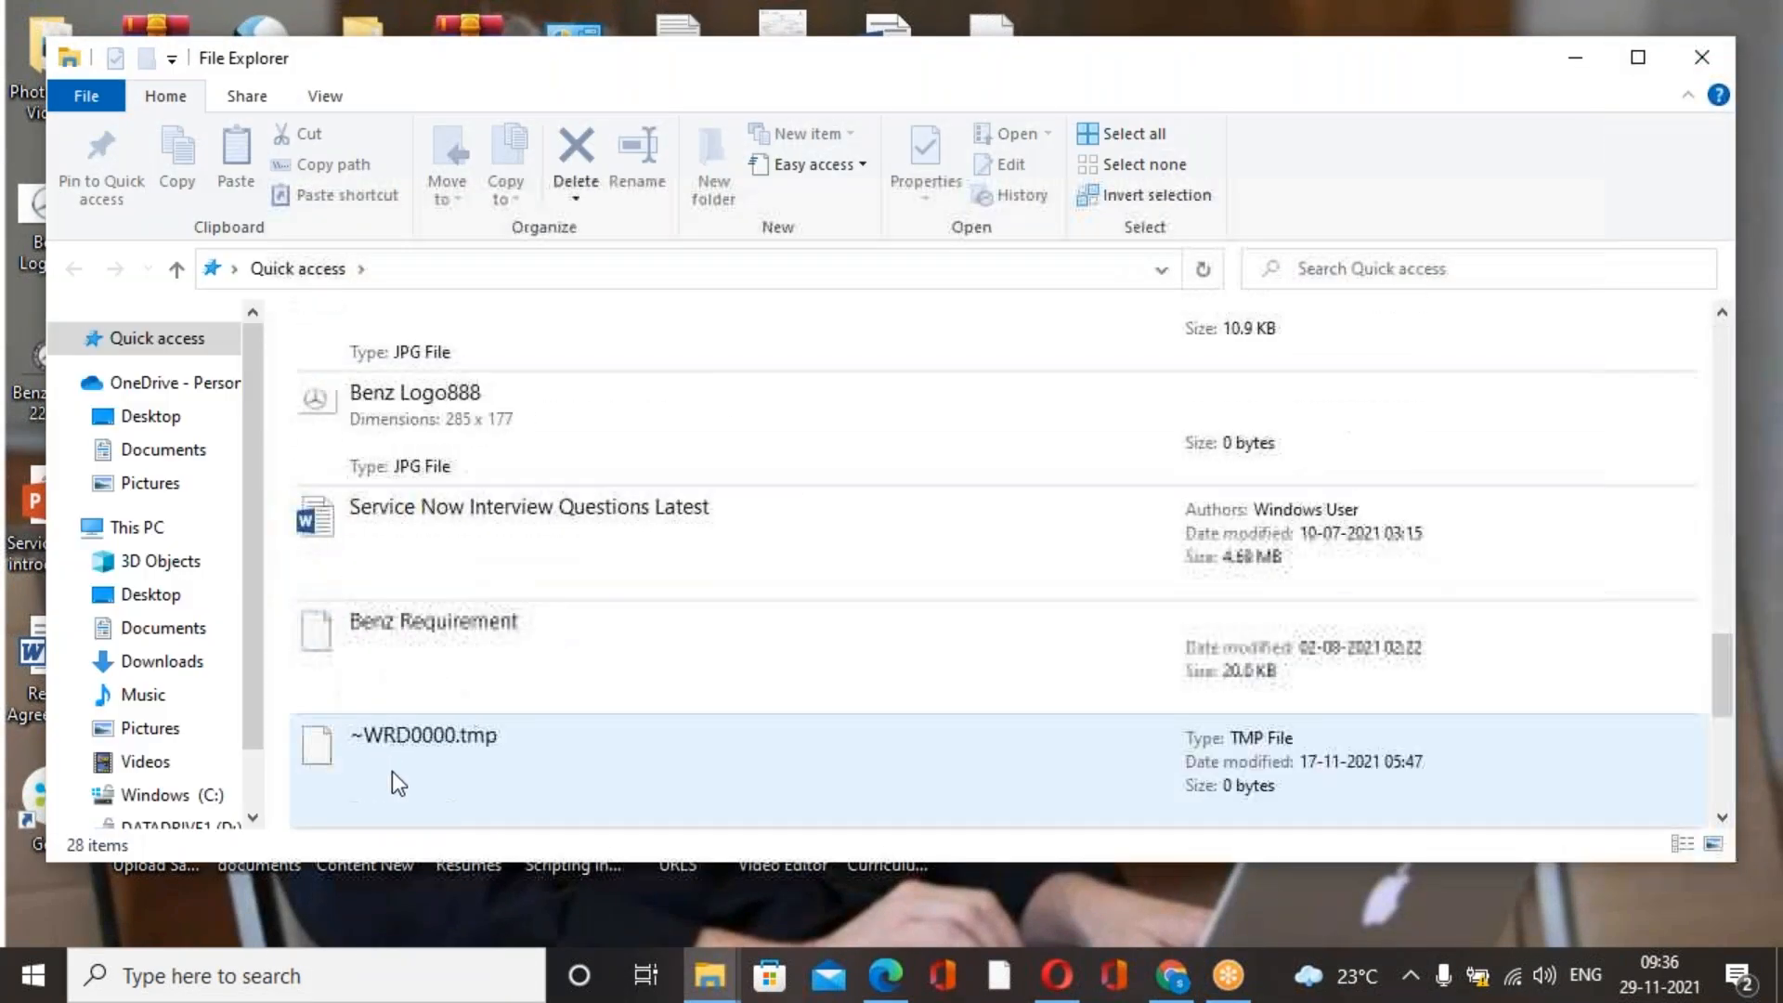
pyautogui.scroll(-5, 392, 771)
pyautogui.scroll(-1, 210, 743)
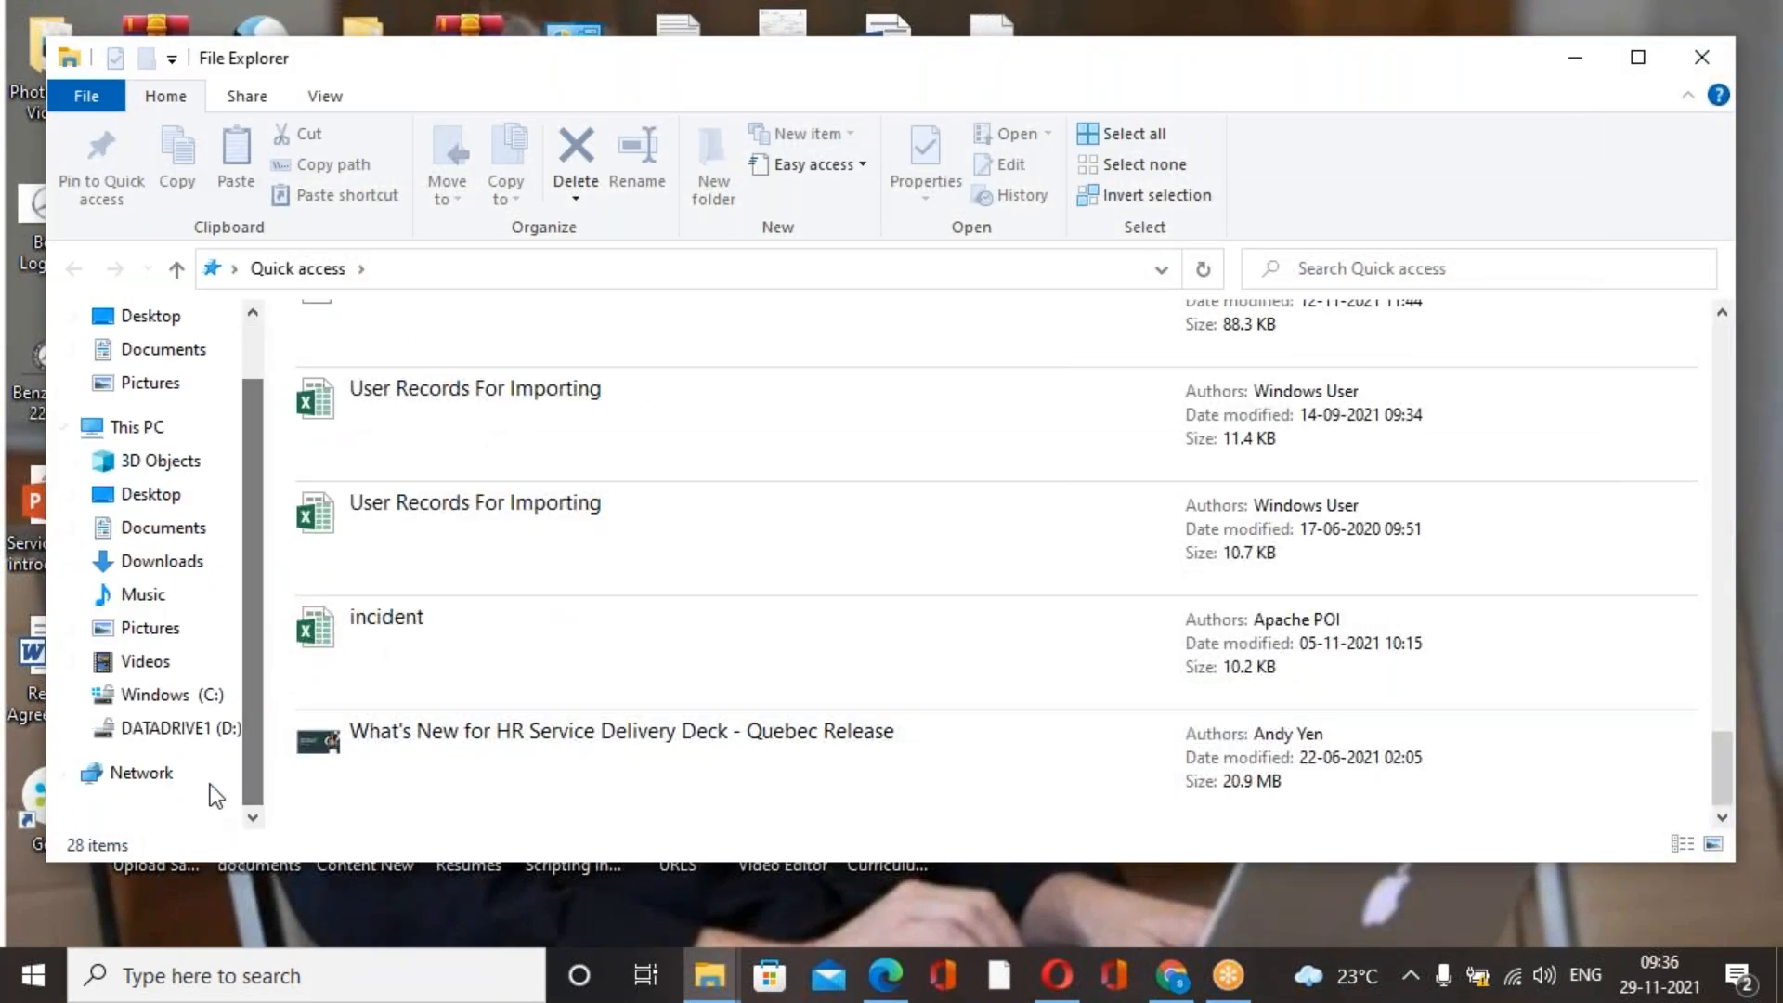
pyautogui.click(184, 732)
pyautogui.scroll(-3, 502, 698)
pyautogui.click(569, 726)
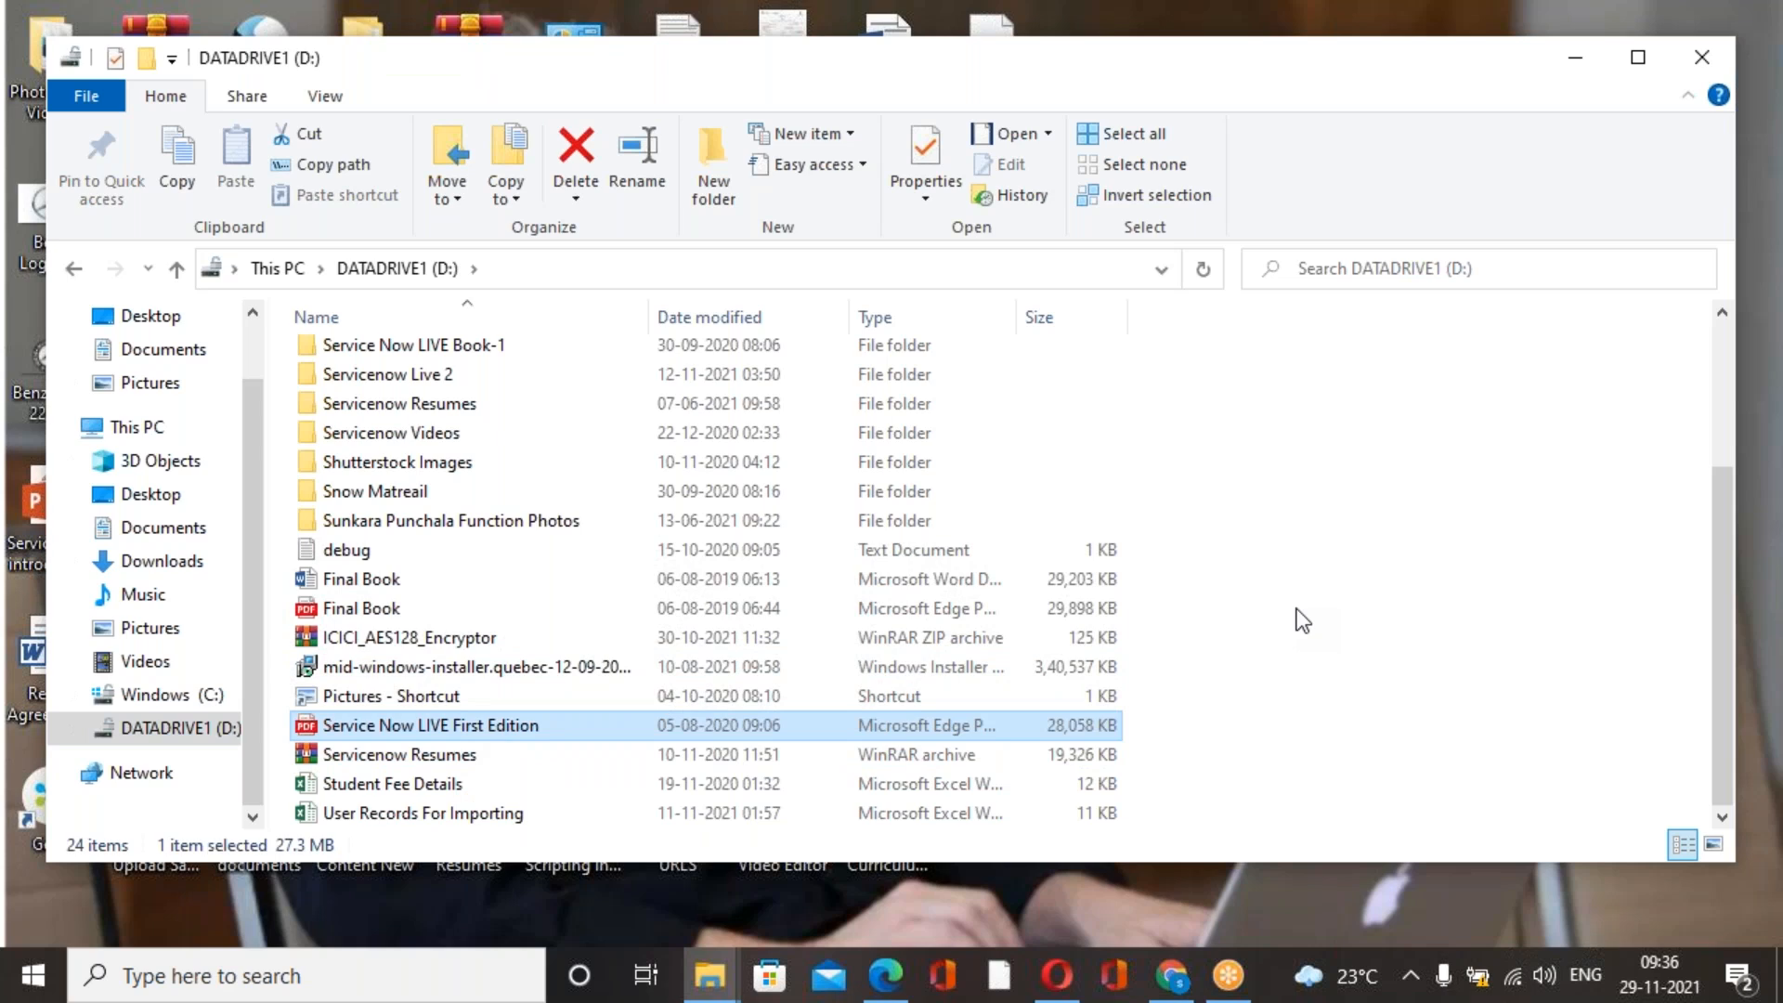
pyautogui.doubleClick(614, 734)
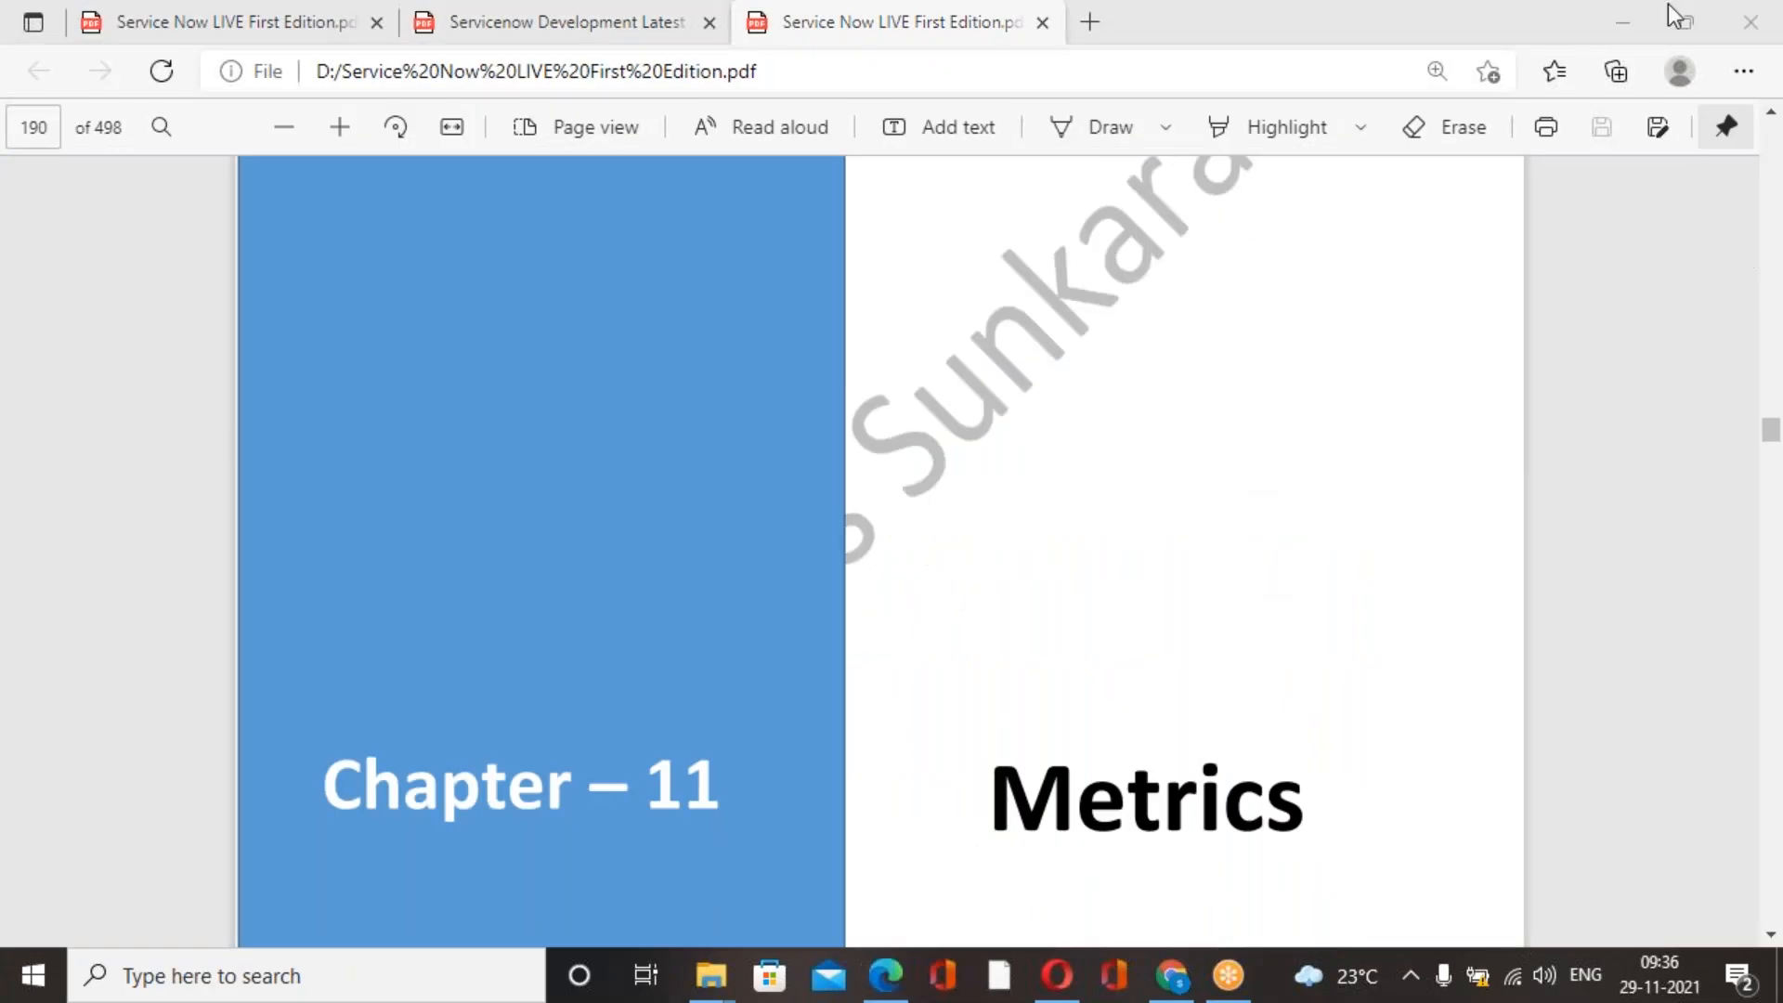
# Look ahead through the later book pages, from the workflow activities past Chapter 20 Access Control List to the report scheduling pages.
pyautogui.moveTo(1774, 442); pyautogui.dragTo(1771, 780)
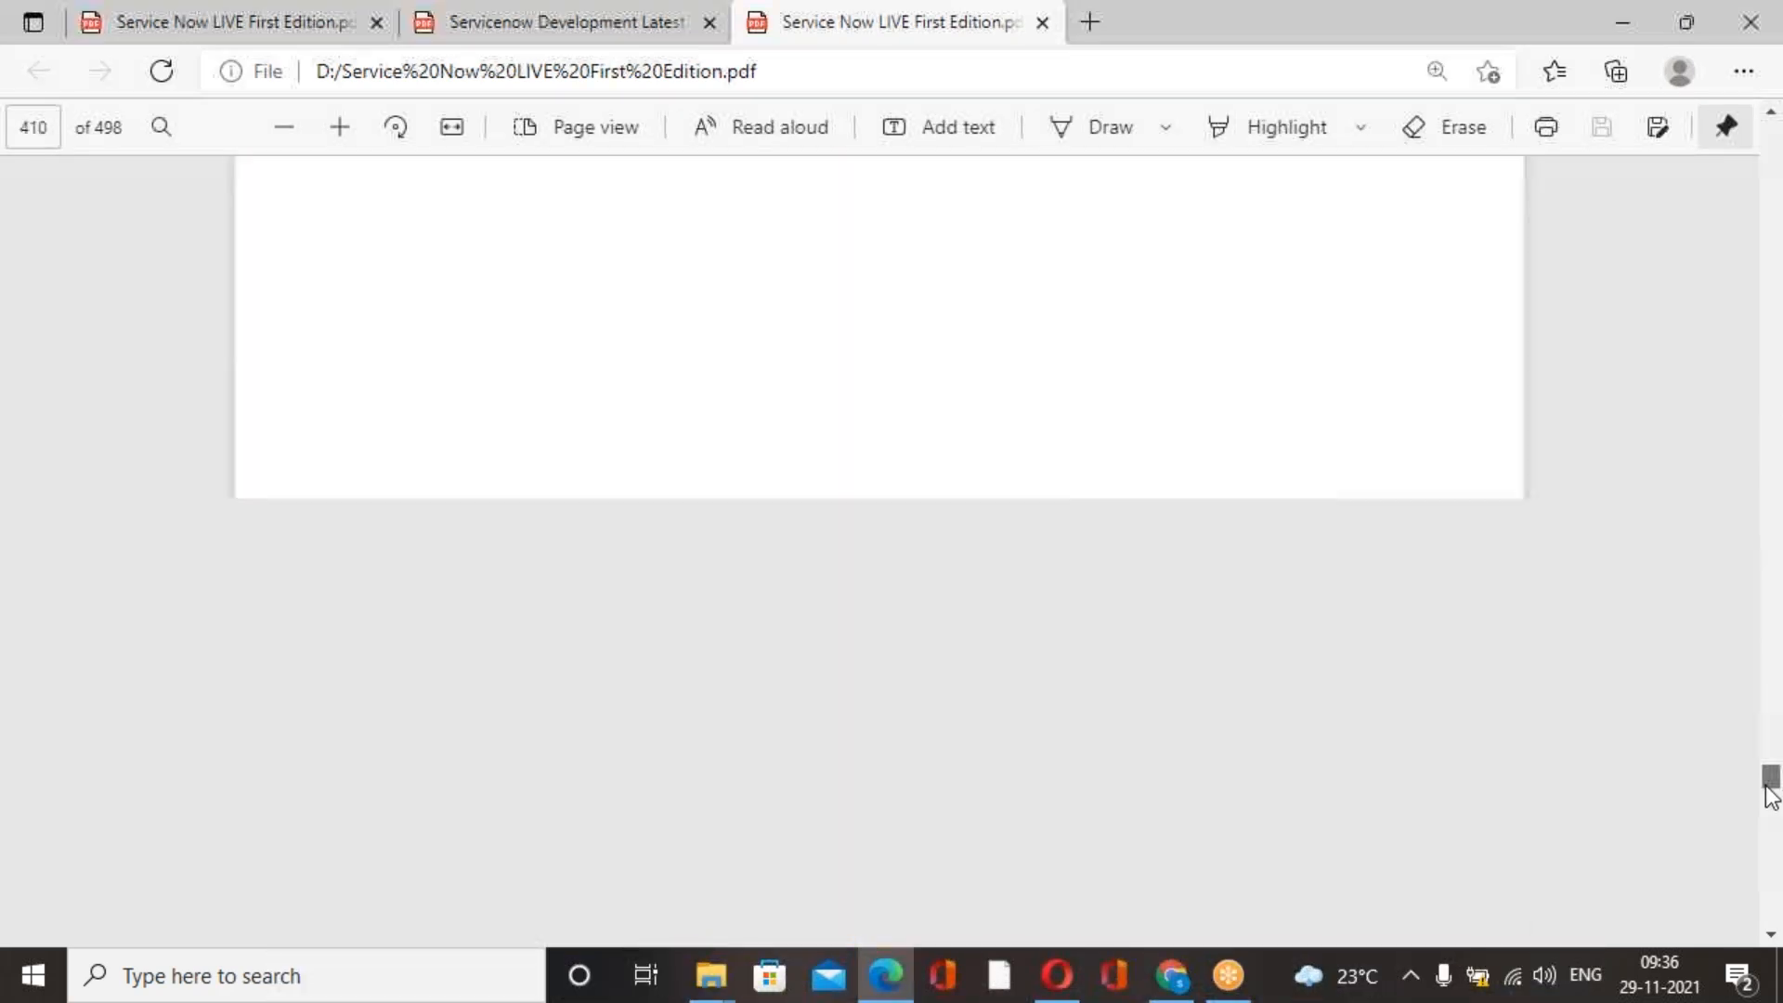
pyautogui.scroll(-20, 1351, 669)
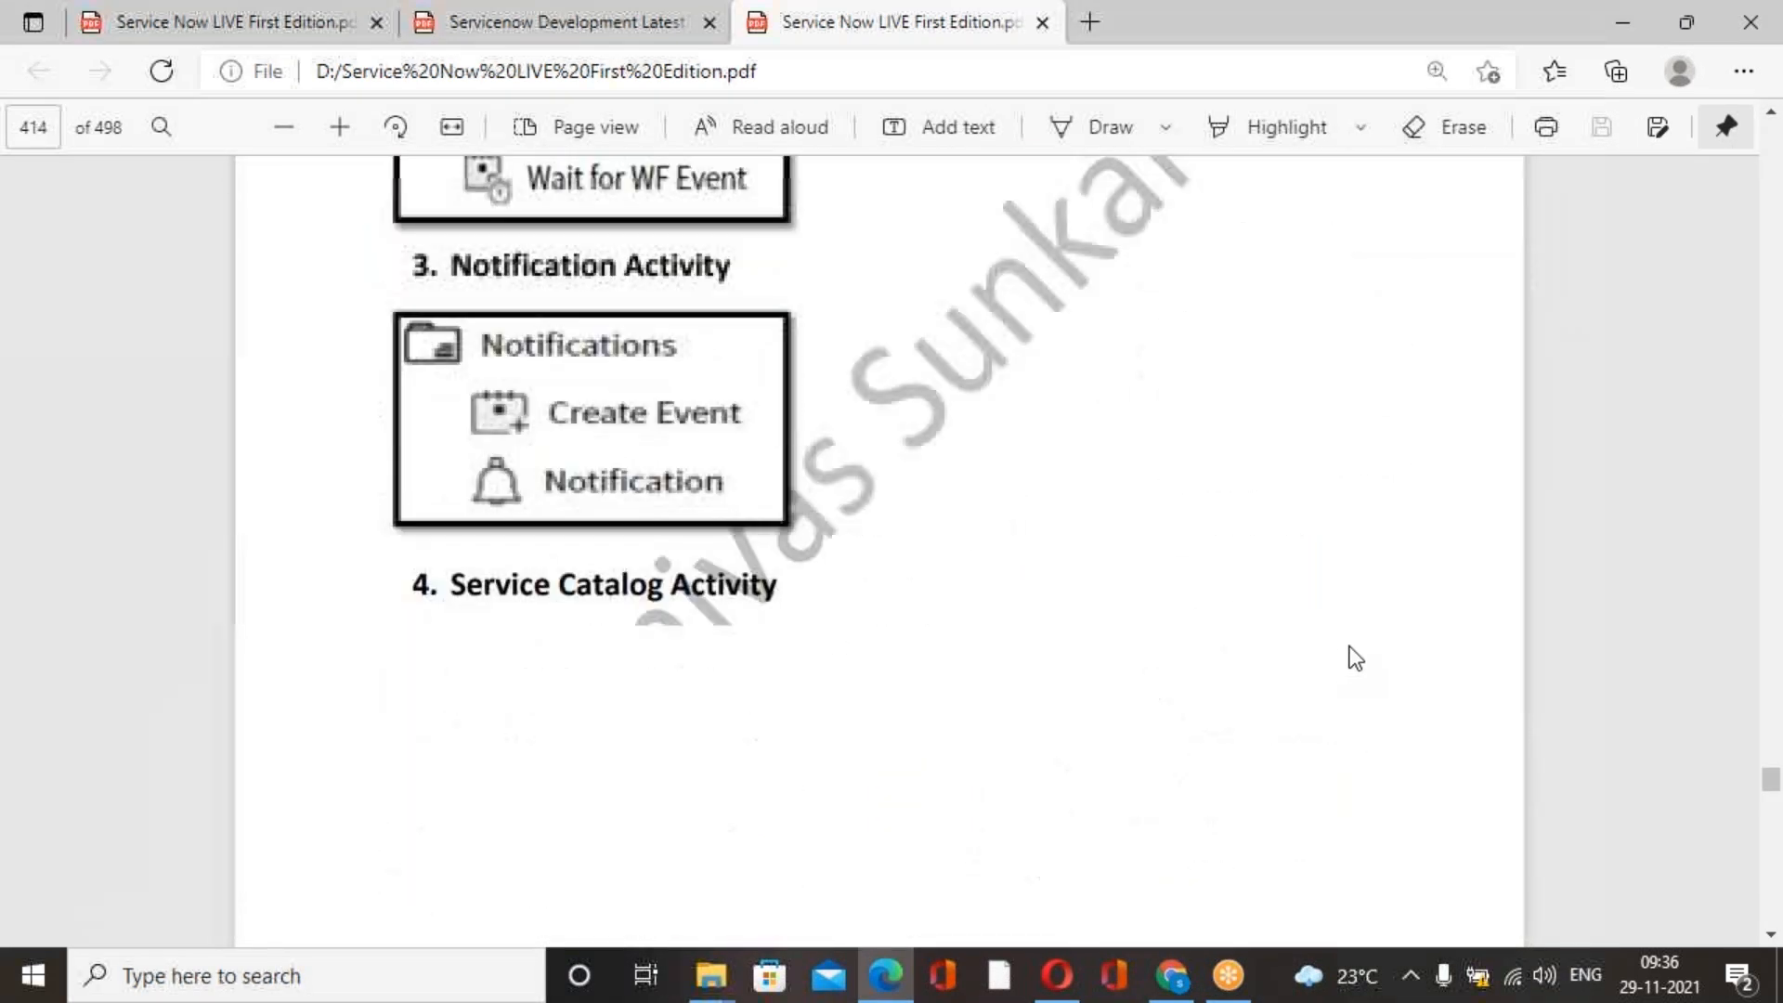
pyautogui.moveTo(1774, 790); pyautogui.dragTo(1775, 848)
pyautogui.scroll(-20, 1529, 764)
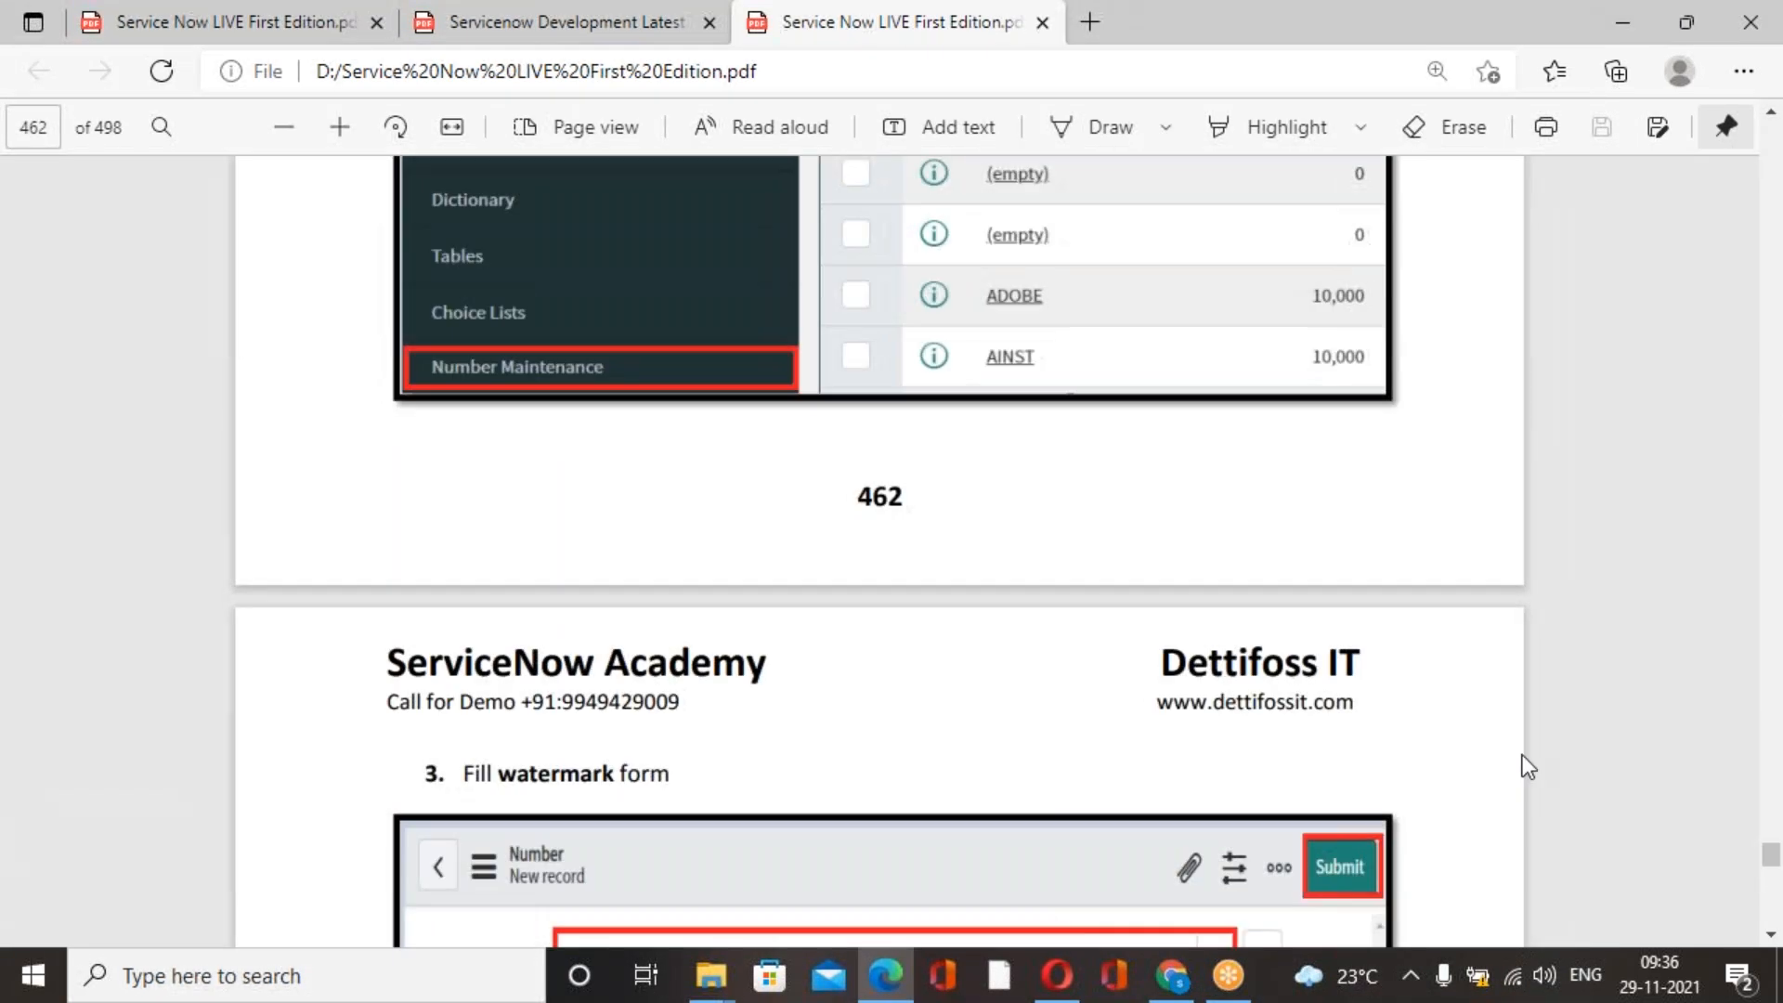
pyautogui.scroll(-15, 1189, 614)
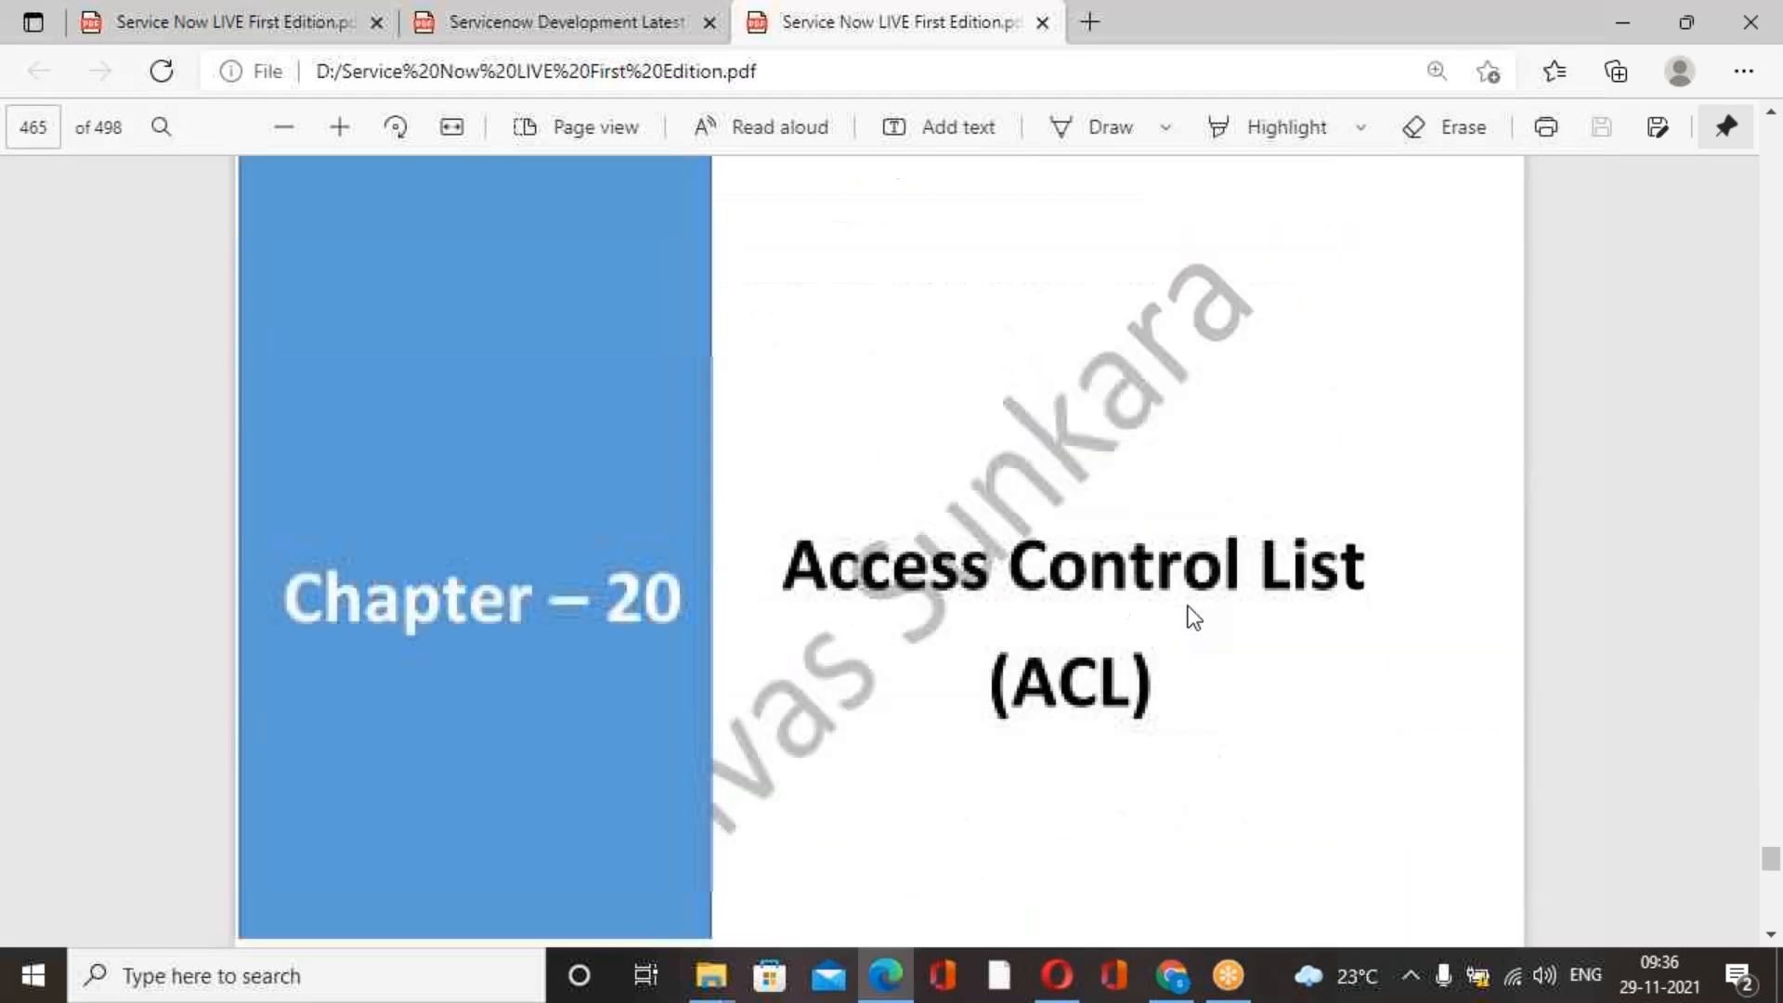
pyautogui.scroll(-12, 1192, 609)
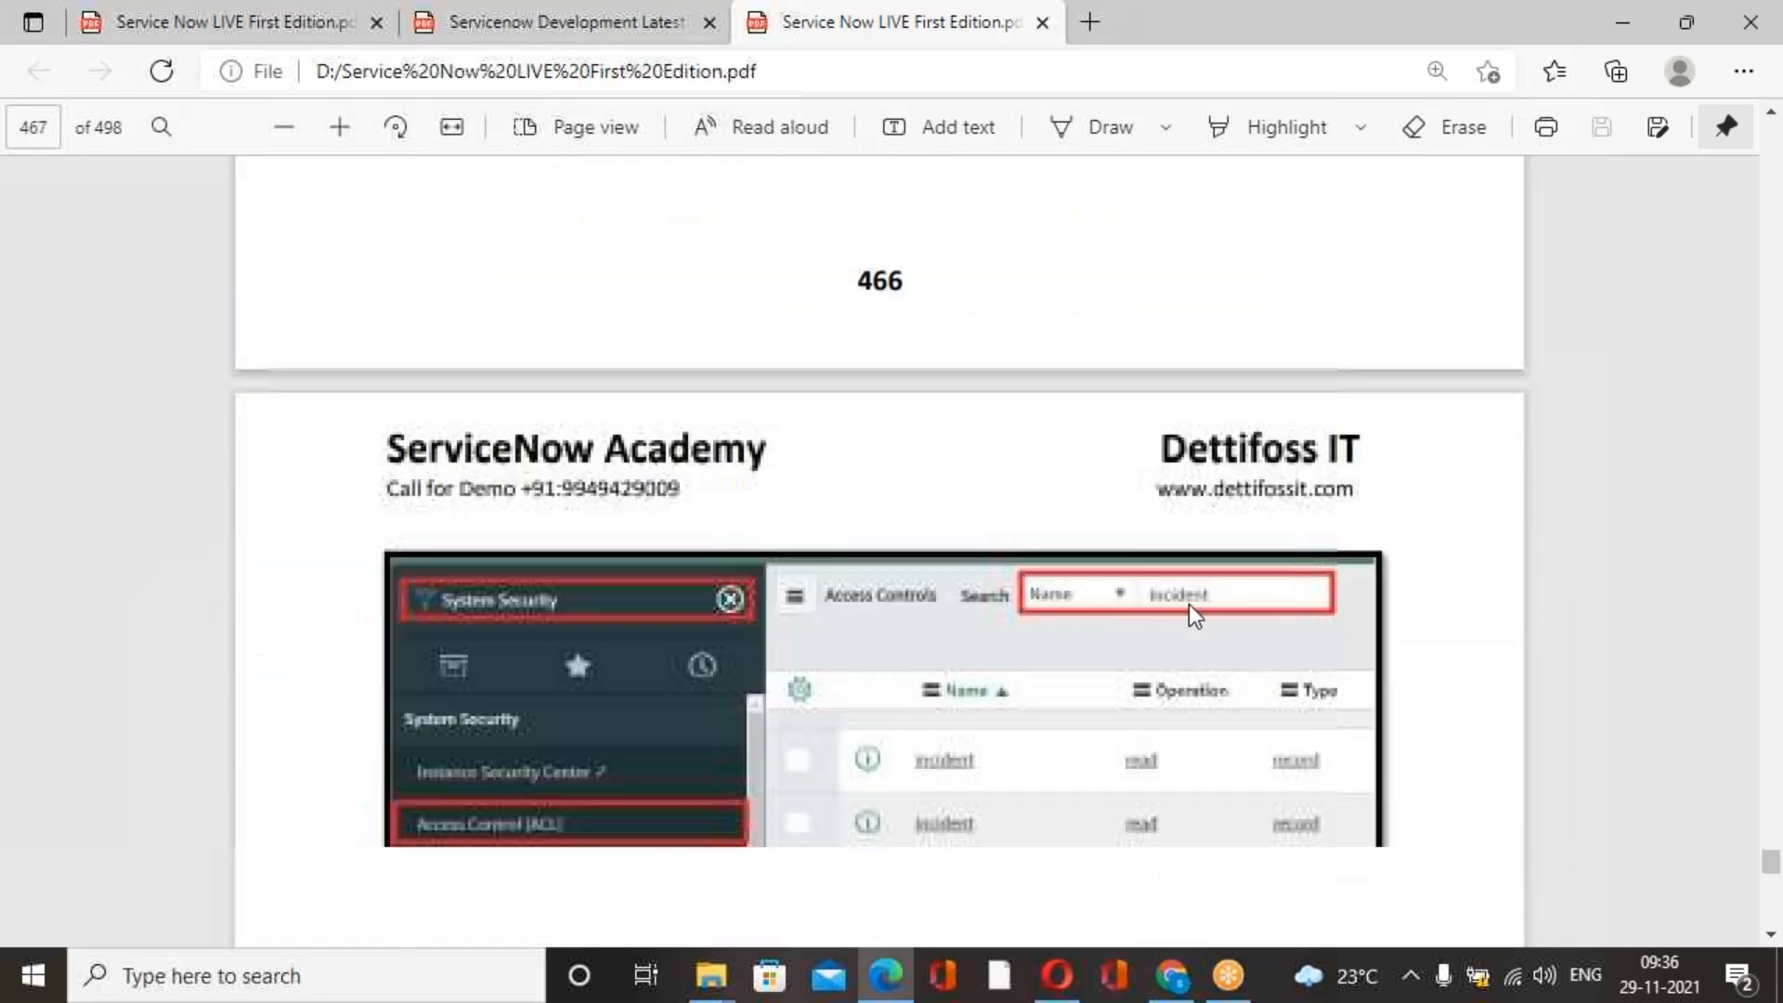
pyautogui.moveTo(1771, 862); pyautogui.dragTo(1771, 899)
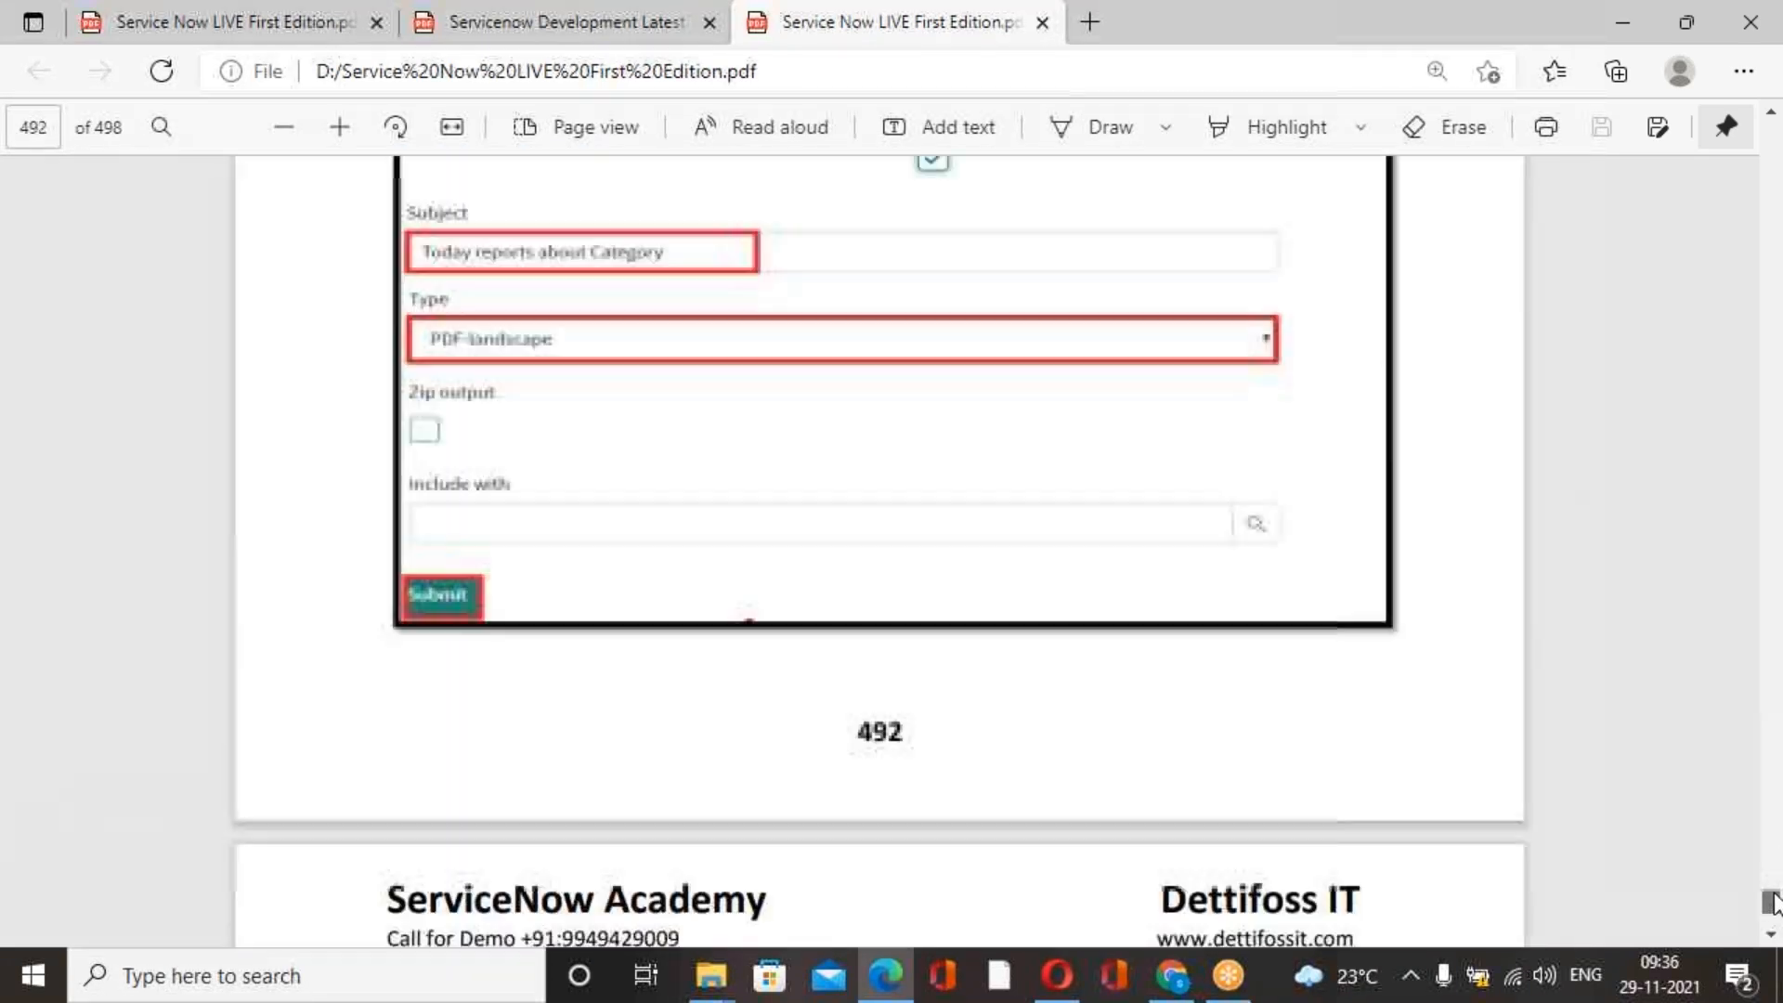
# Page back through the reports and inbound email script pages to the Chapter 21 Inbound Email Action title page.
pyautogui.scroll(3, 1149, 637)
pyautogui.scroll(20, 1149, 637)
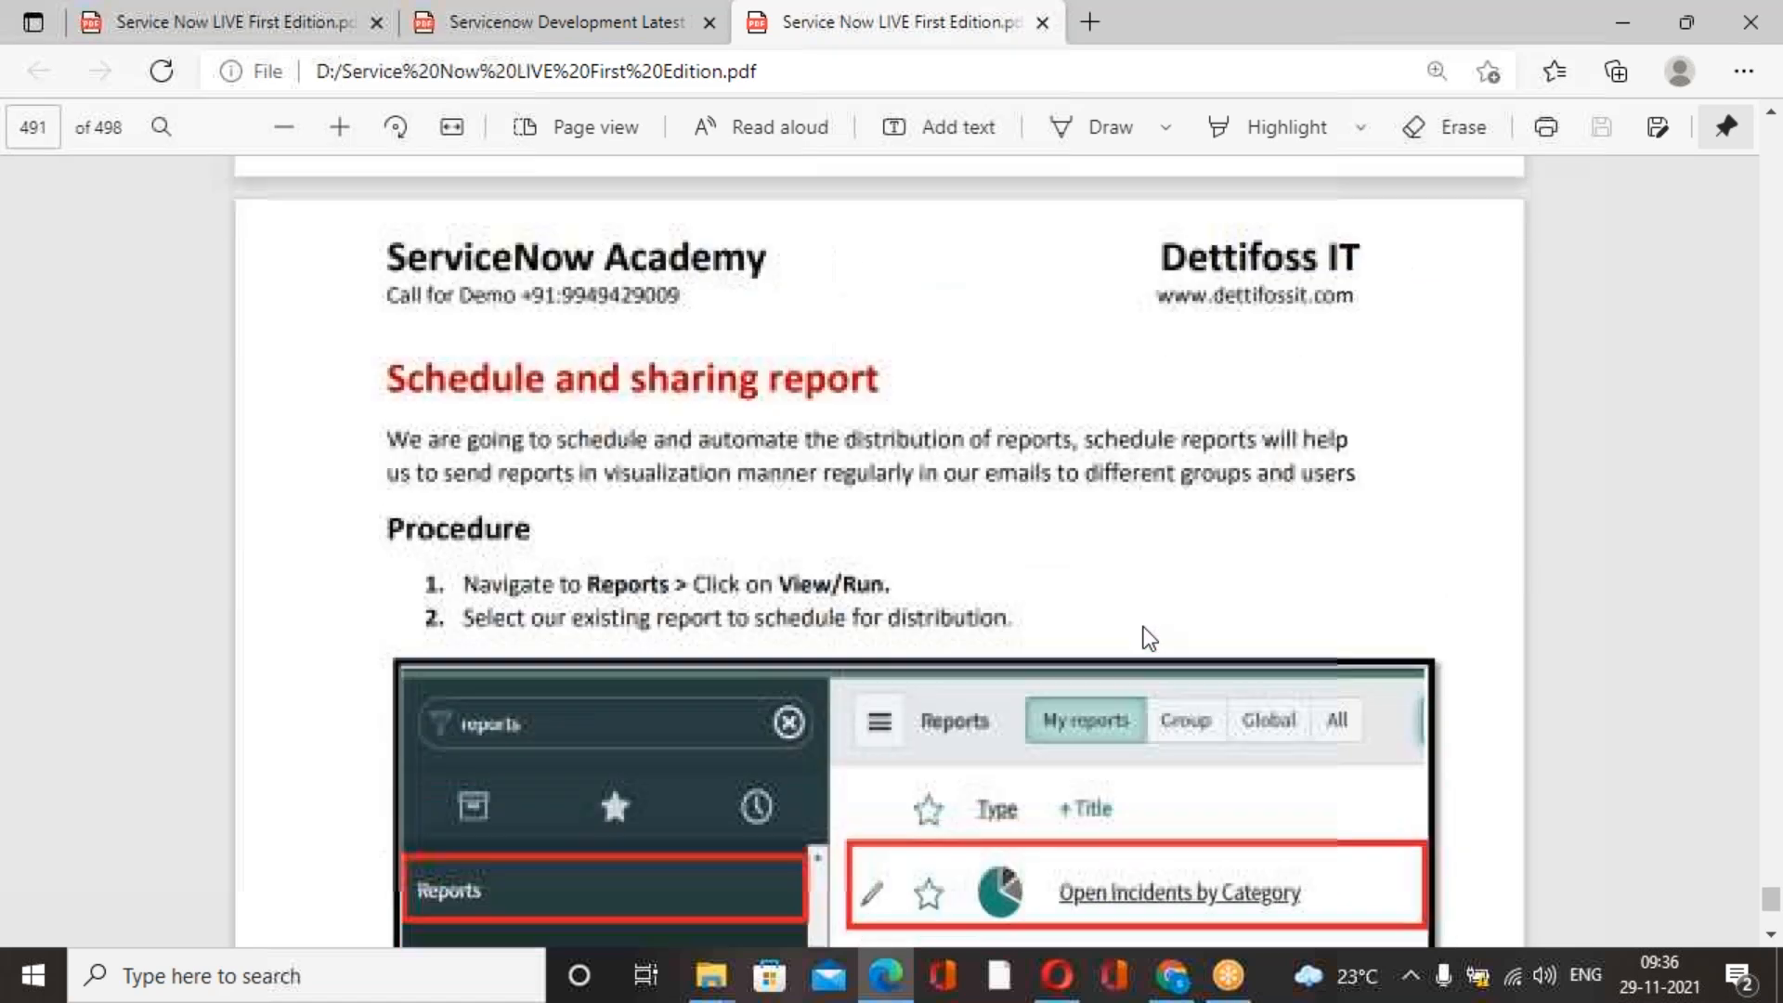
pyautogui.scroll(20, 1149, 637)
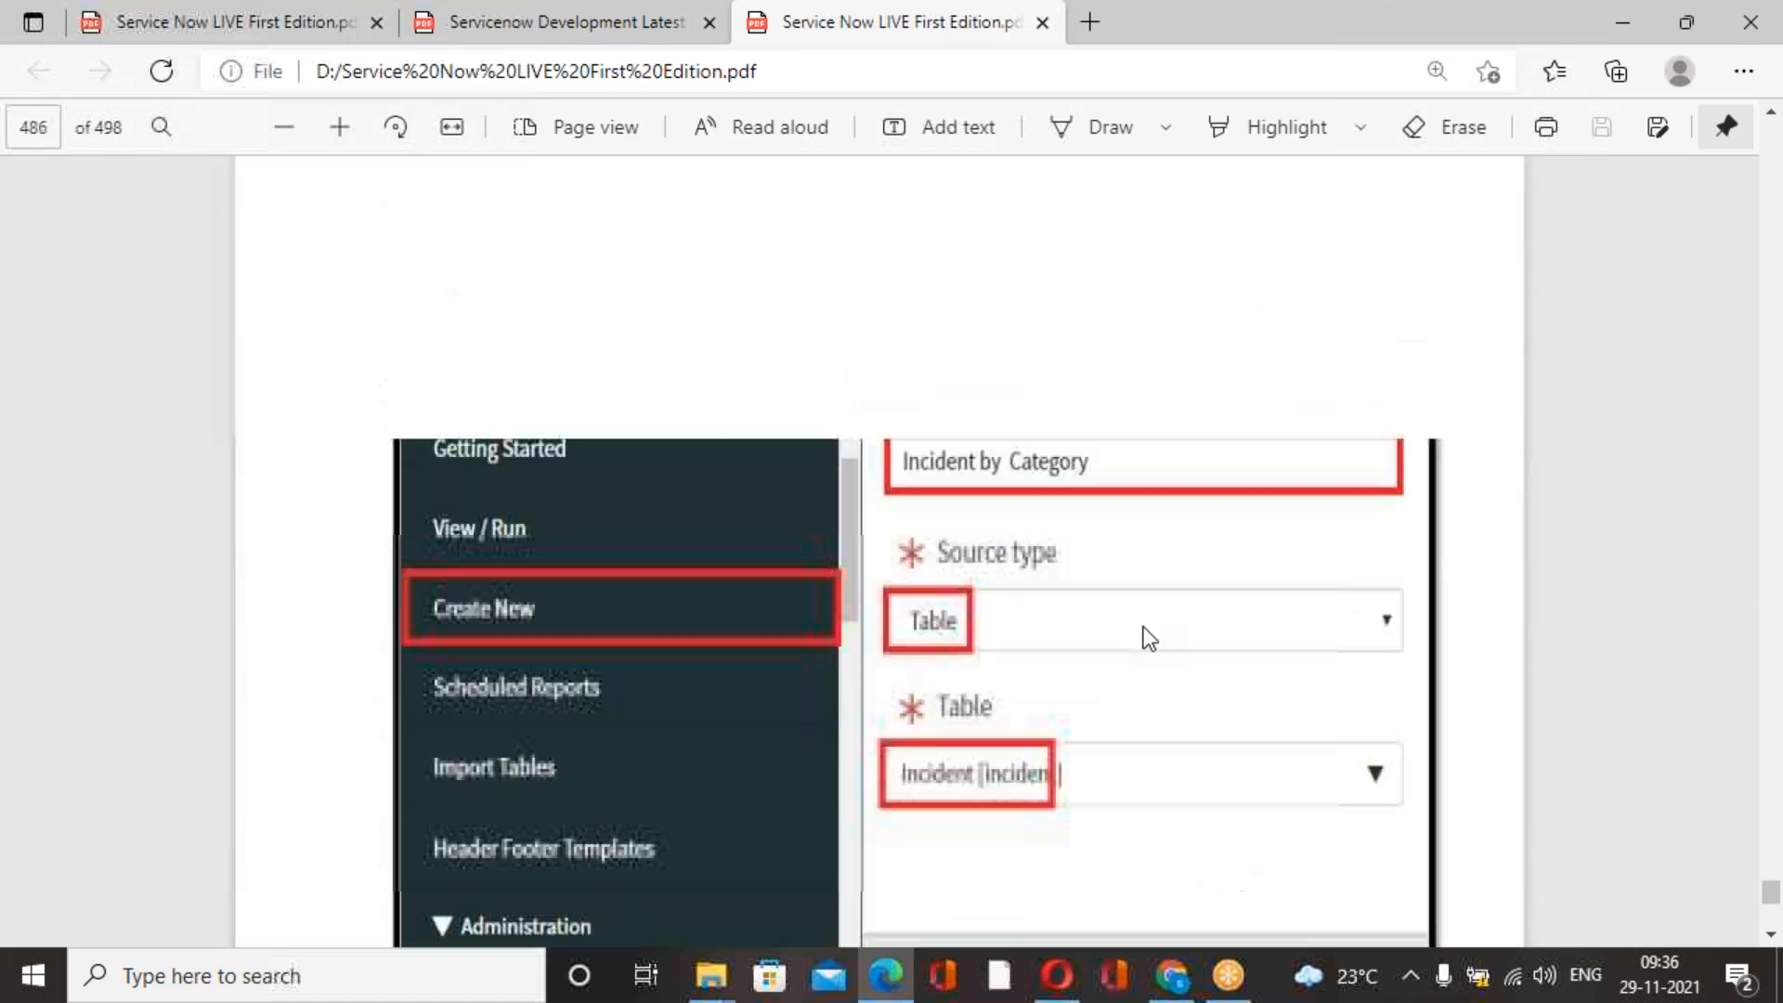
pyautogui.scroll(8, 1072, 643)
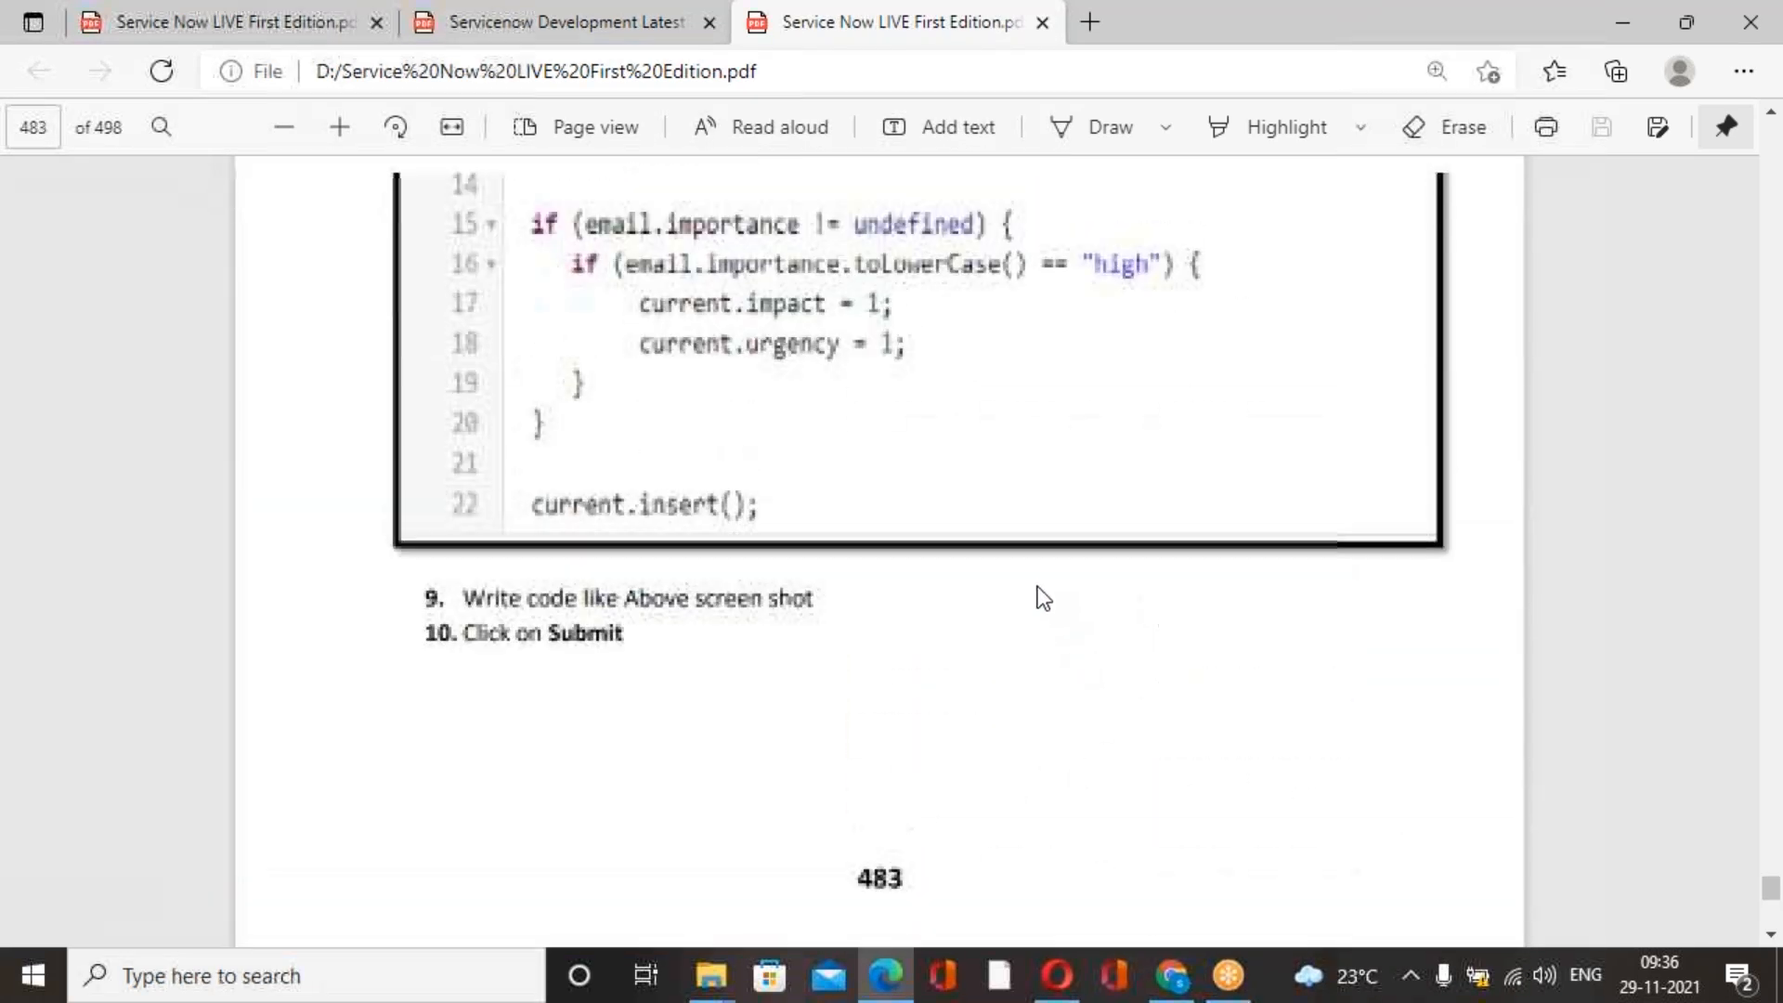
pyautogui.scroll(-8, 1038, 587)
pyautogui.scroll(5, 1027, 531)
pyautogui.scroll(20, 1027, 531)
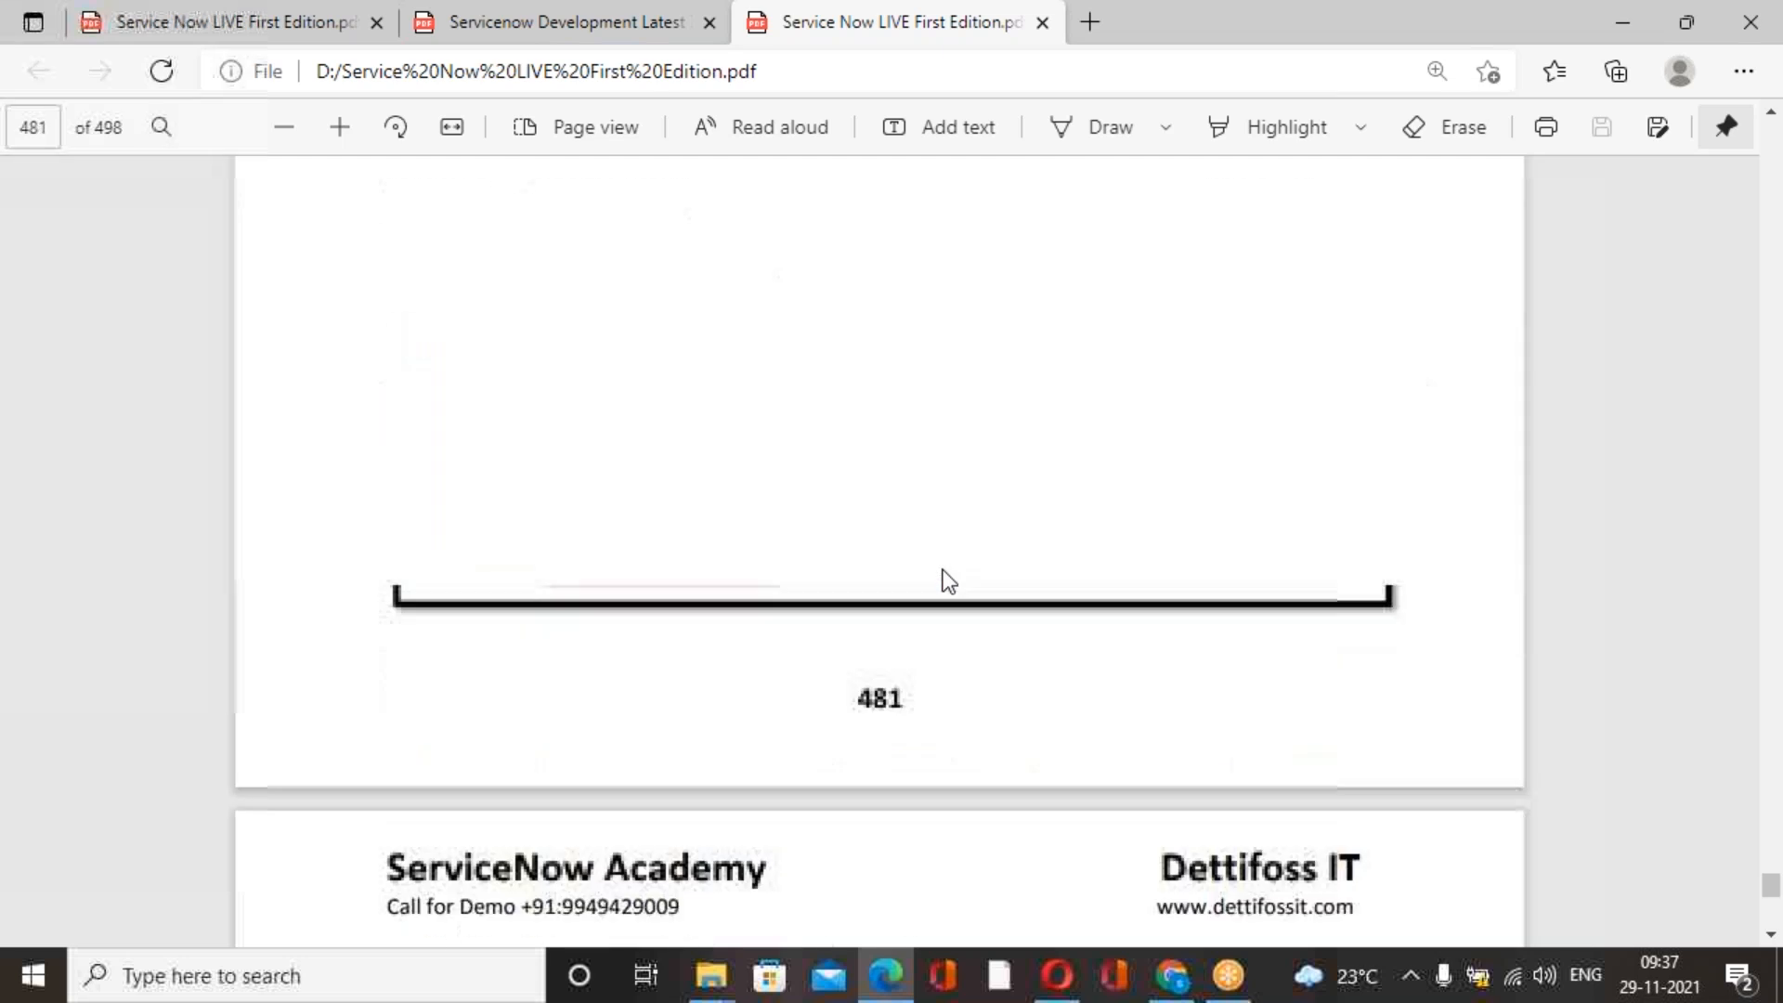
pyautogui.scroll(20, 908, 593)
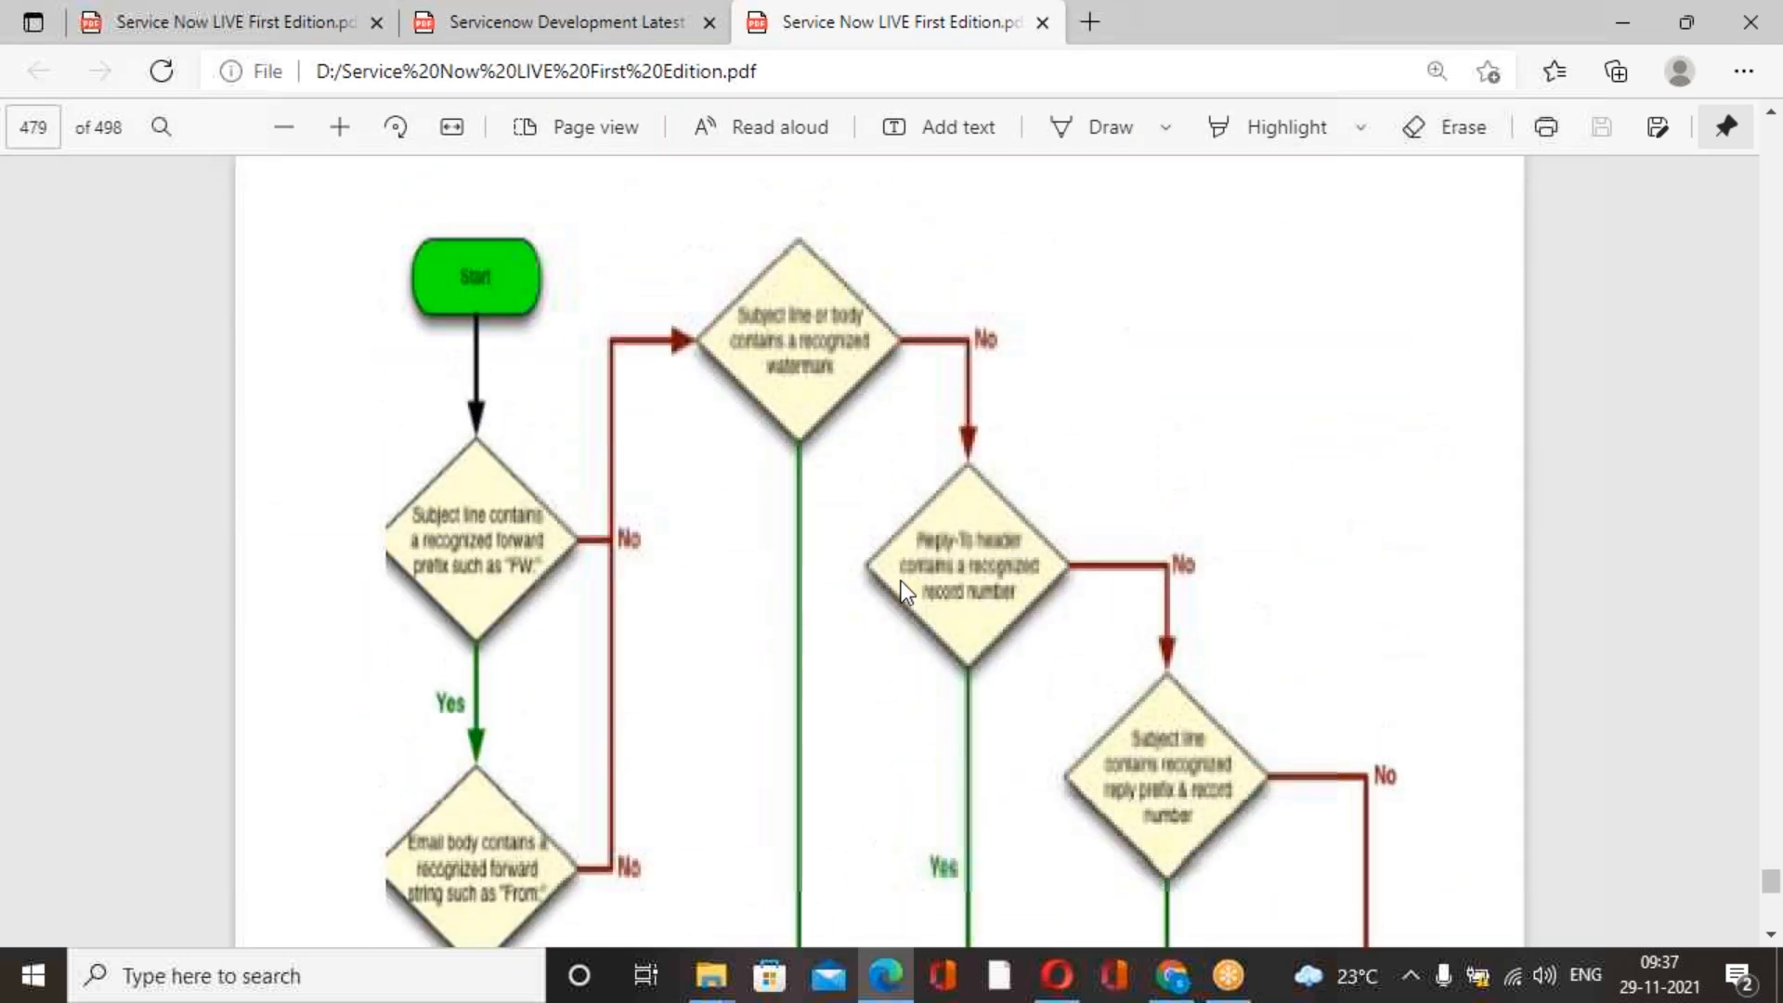
pyautogui.scroll(5, 907, 592)
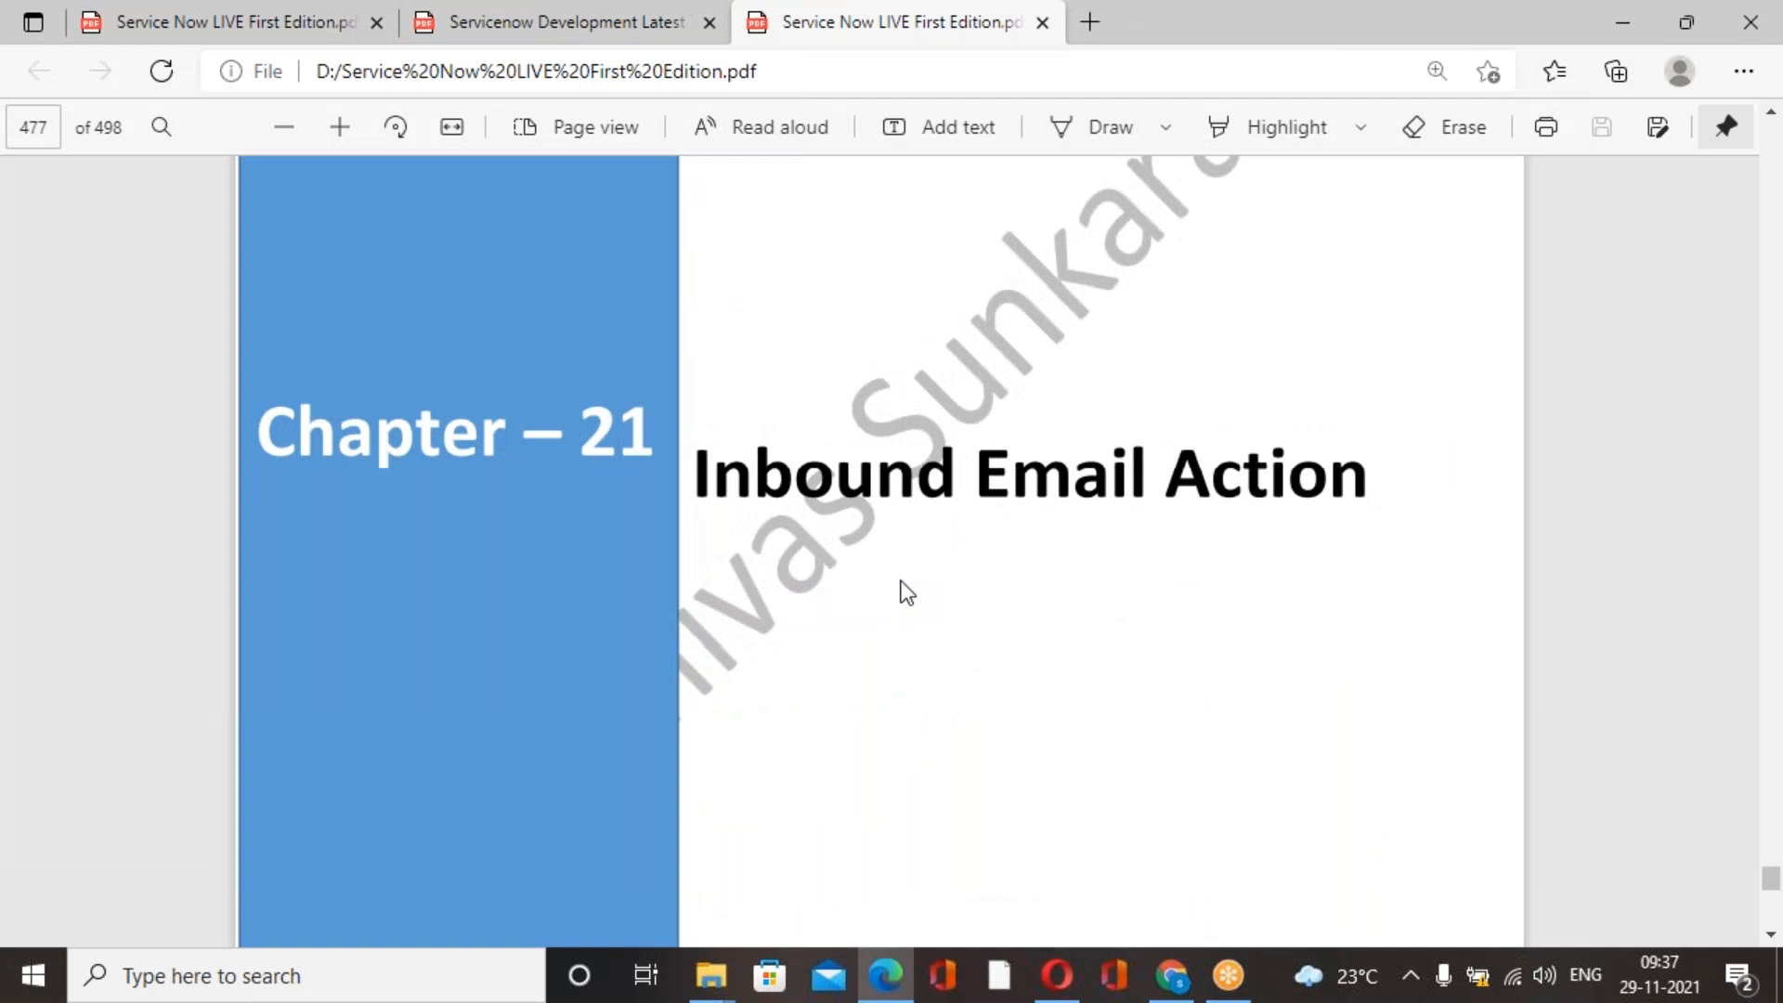
# Switch to ServiceNow in Chrome, filter the navigator for "incident", open a new incident form, dismiss its caller email message, and open another new form.
pyautogui.click(1172, 974)
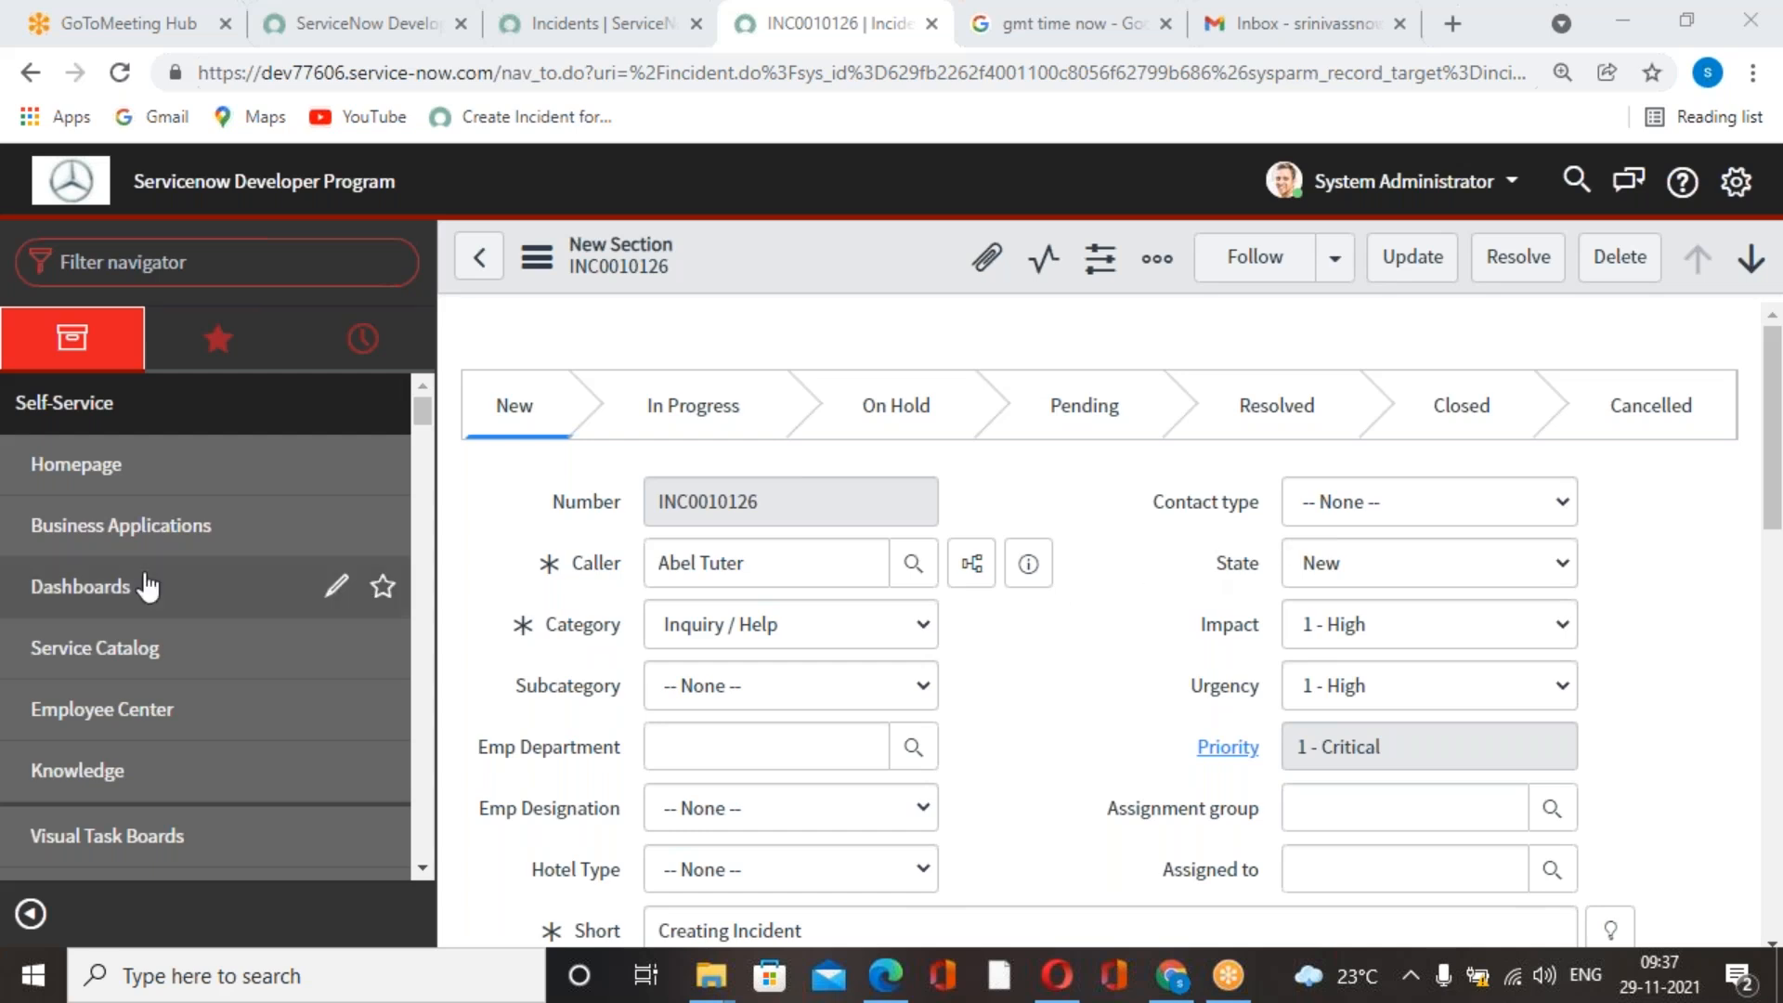
pyautogui.click(246, 261)
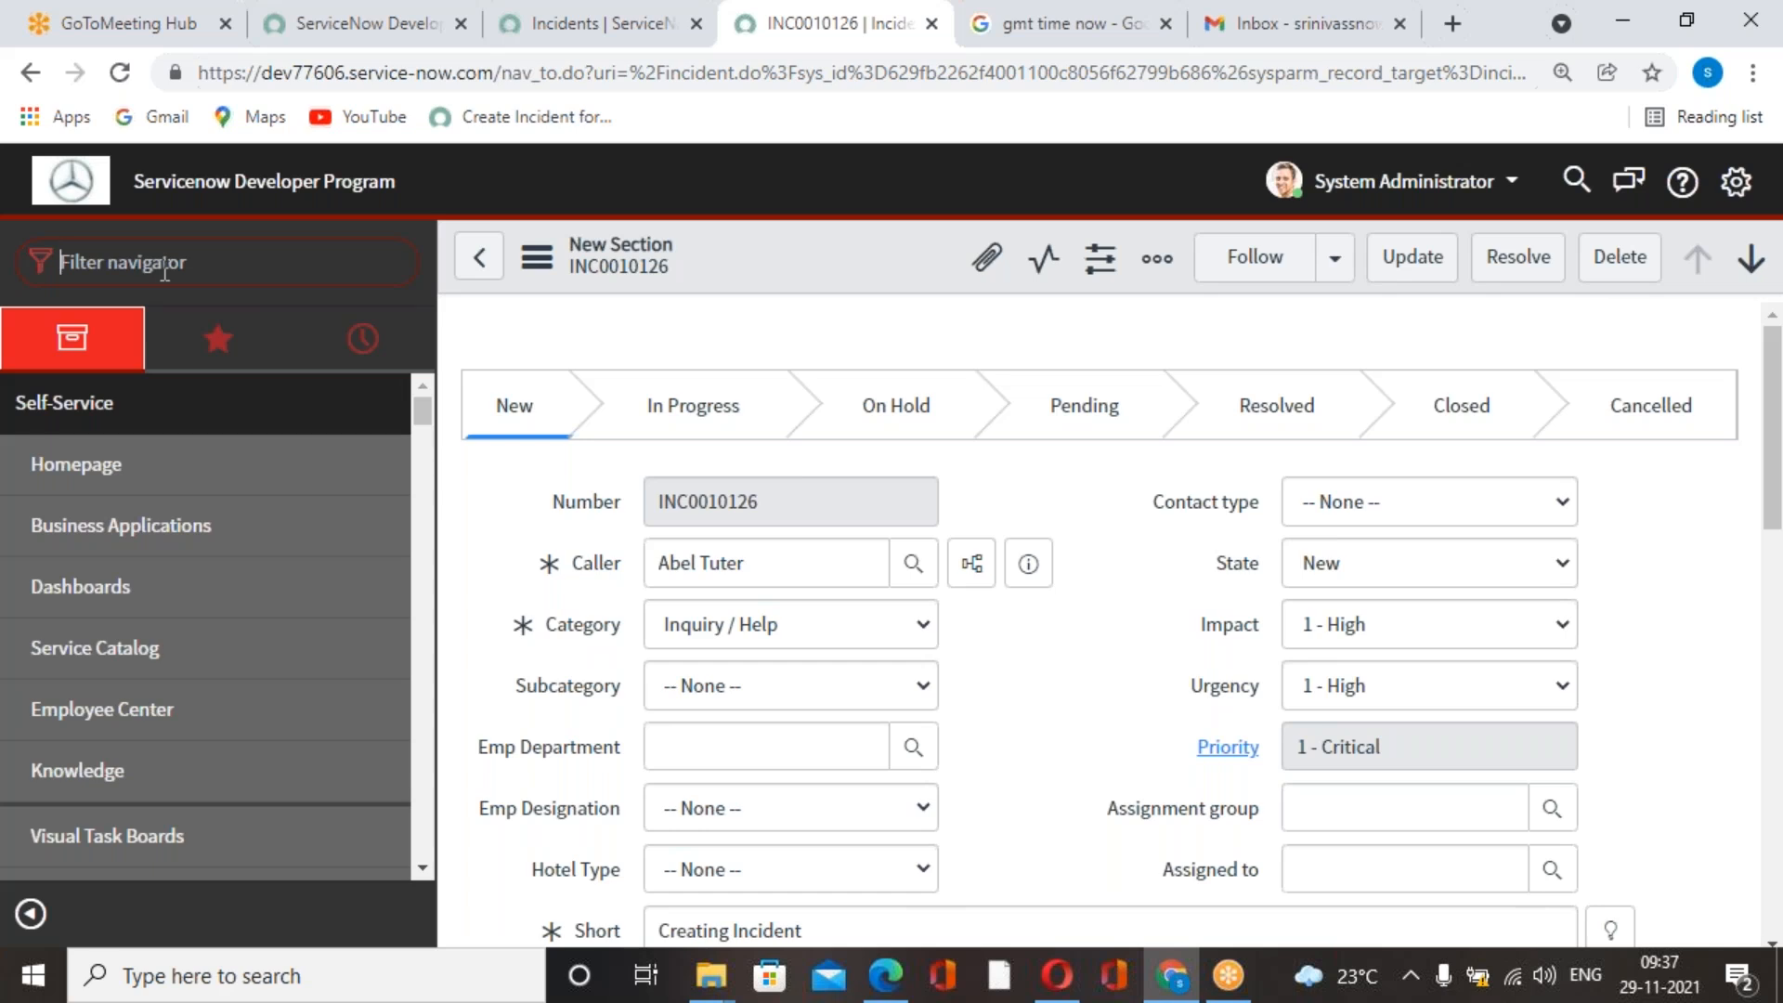
pyautogui.scroll(-5, 167, 511)
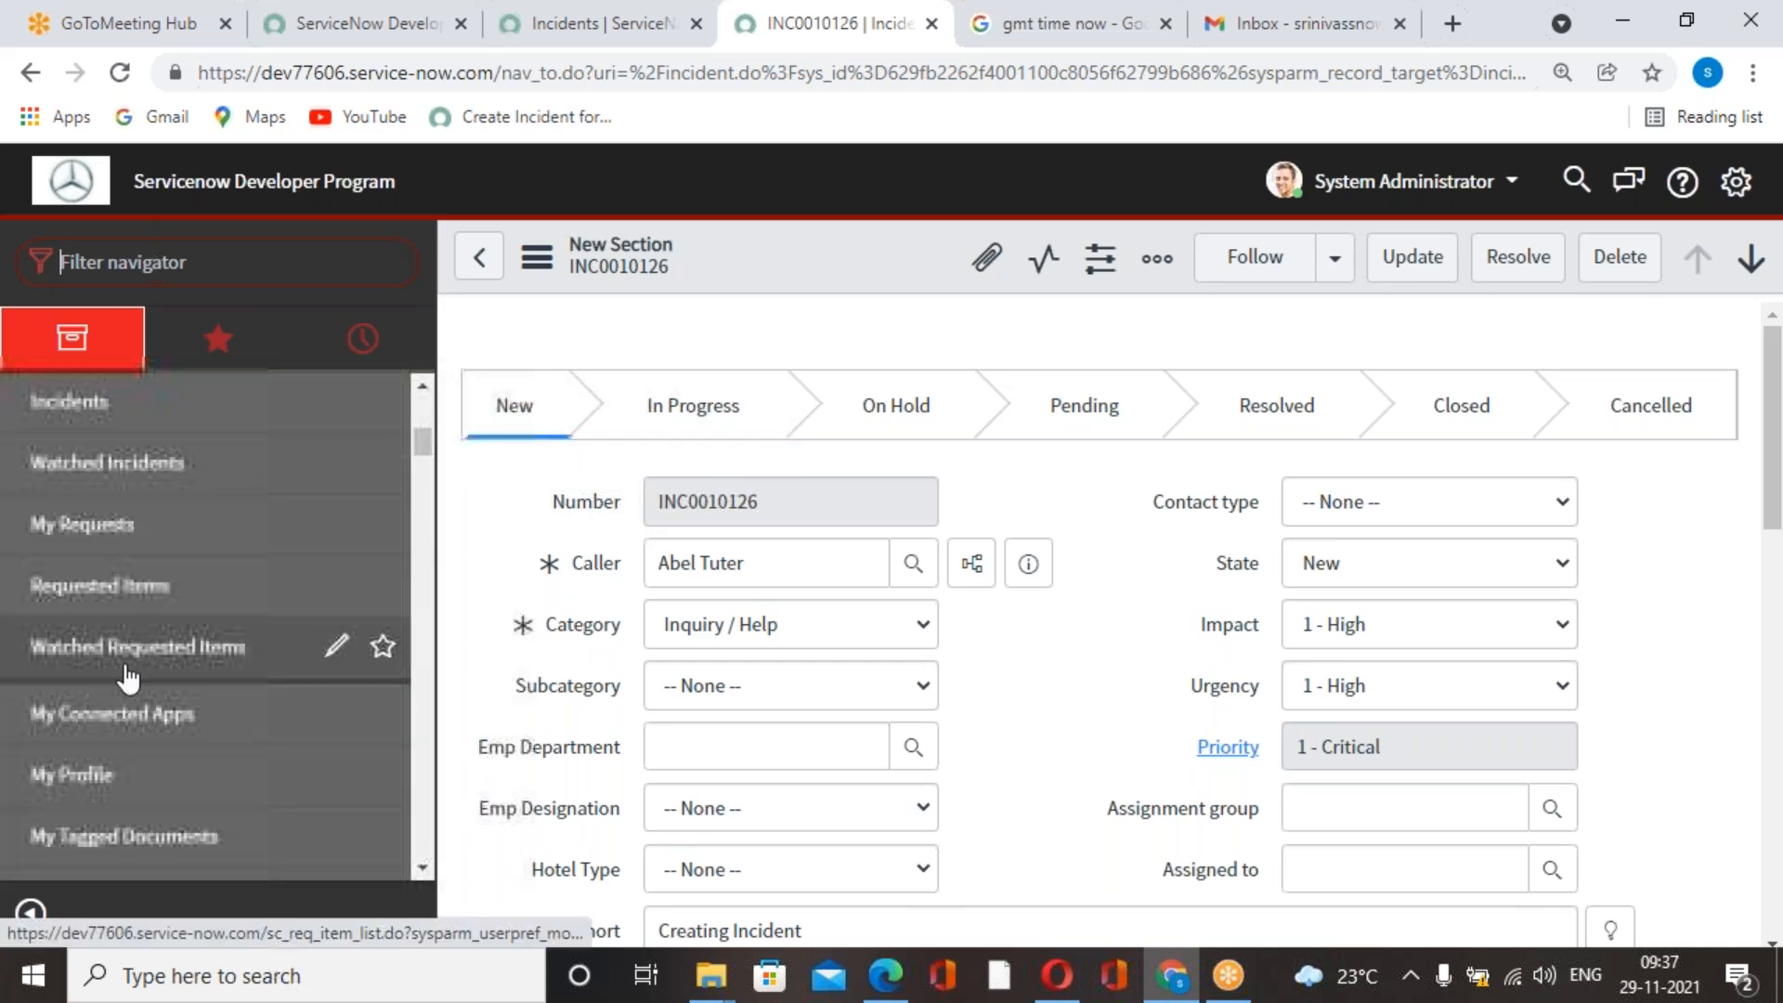
pyautogui.click(317, 270)
pyautogui.write('inciden')
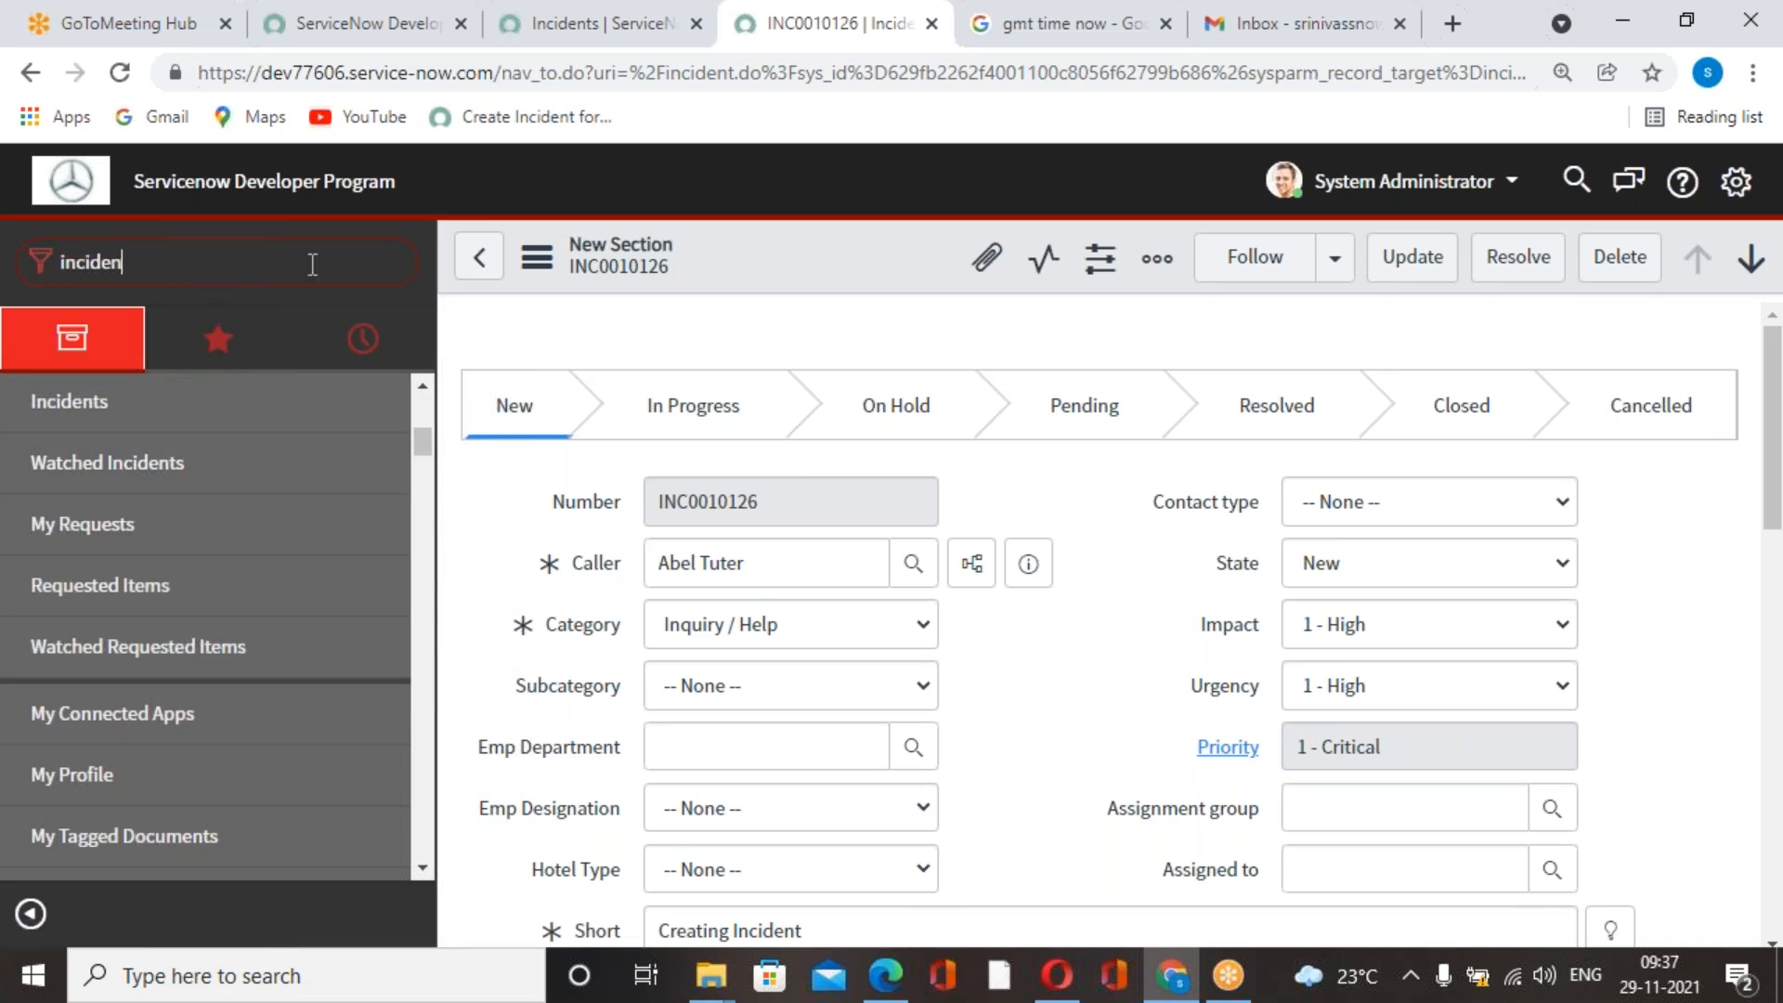
pyautogui.write('t')
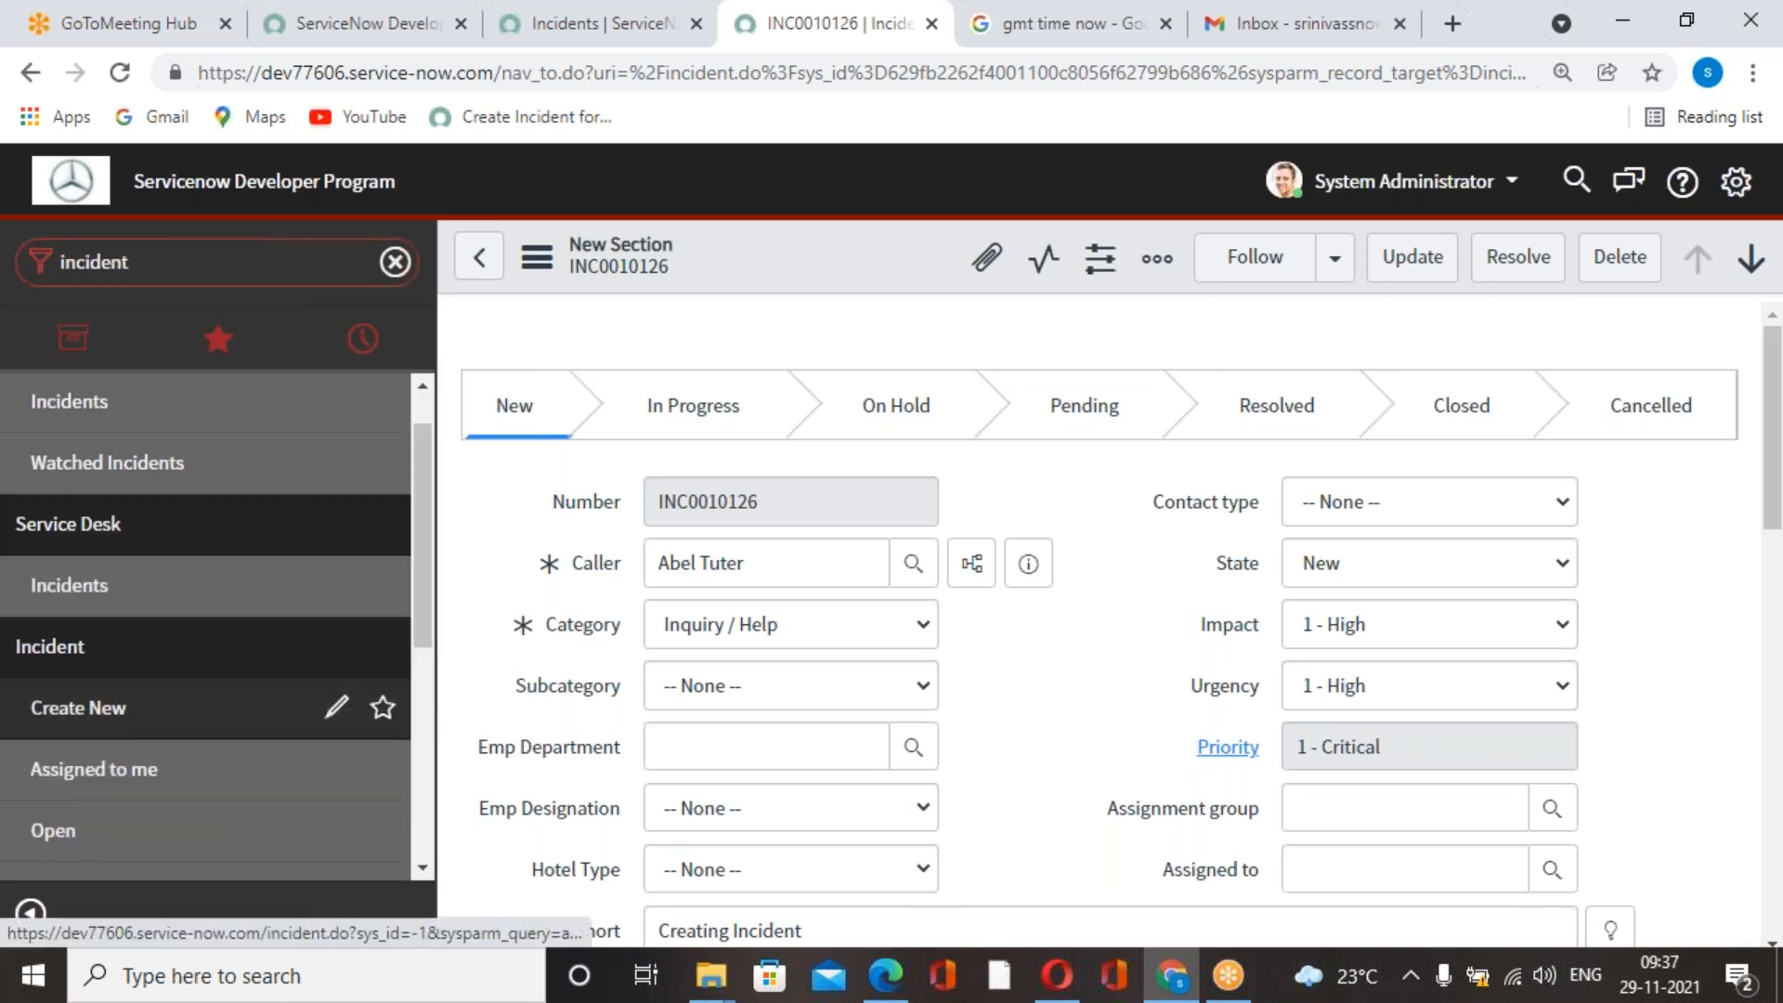
pyautogui.click(78, 708)
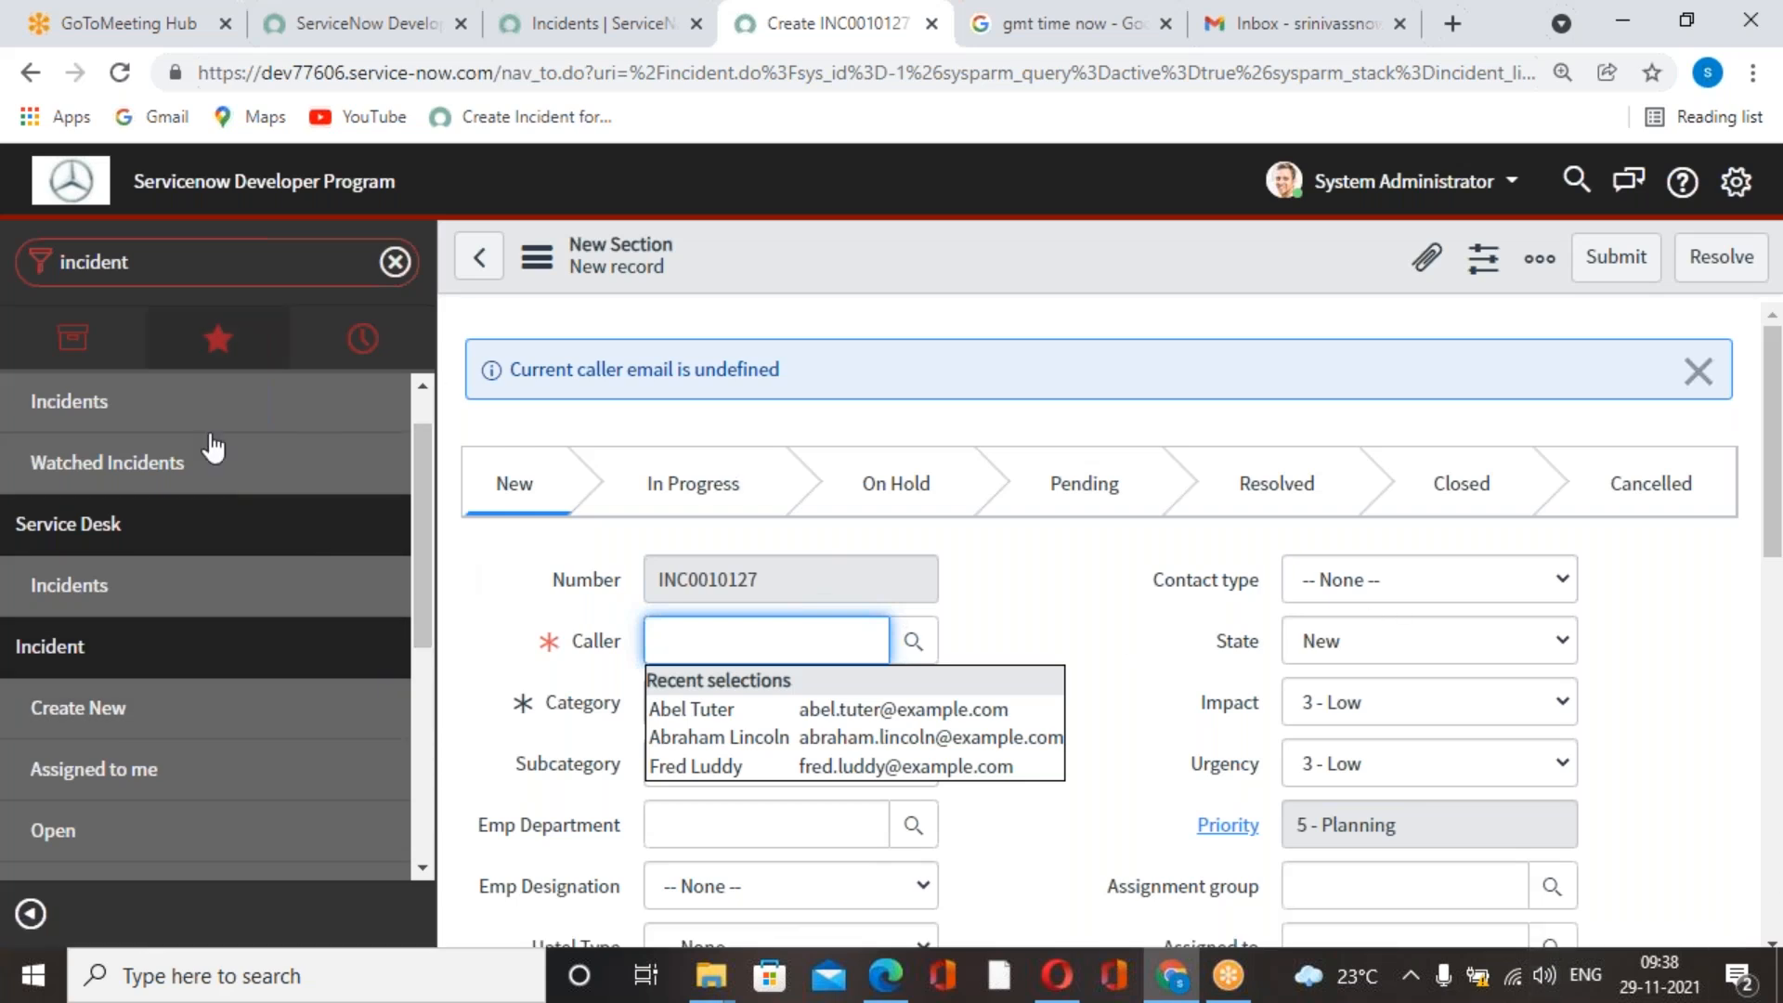
pyautogui.click(1082, 593)
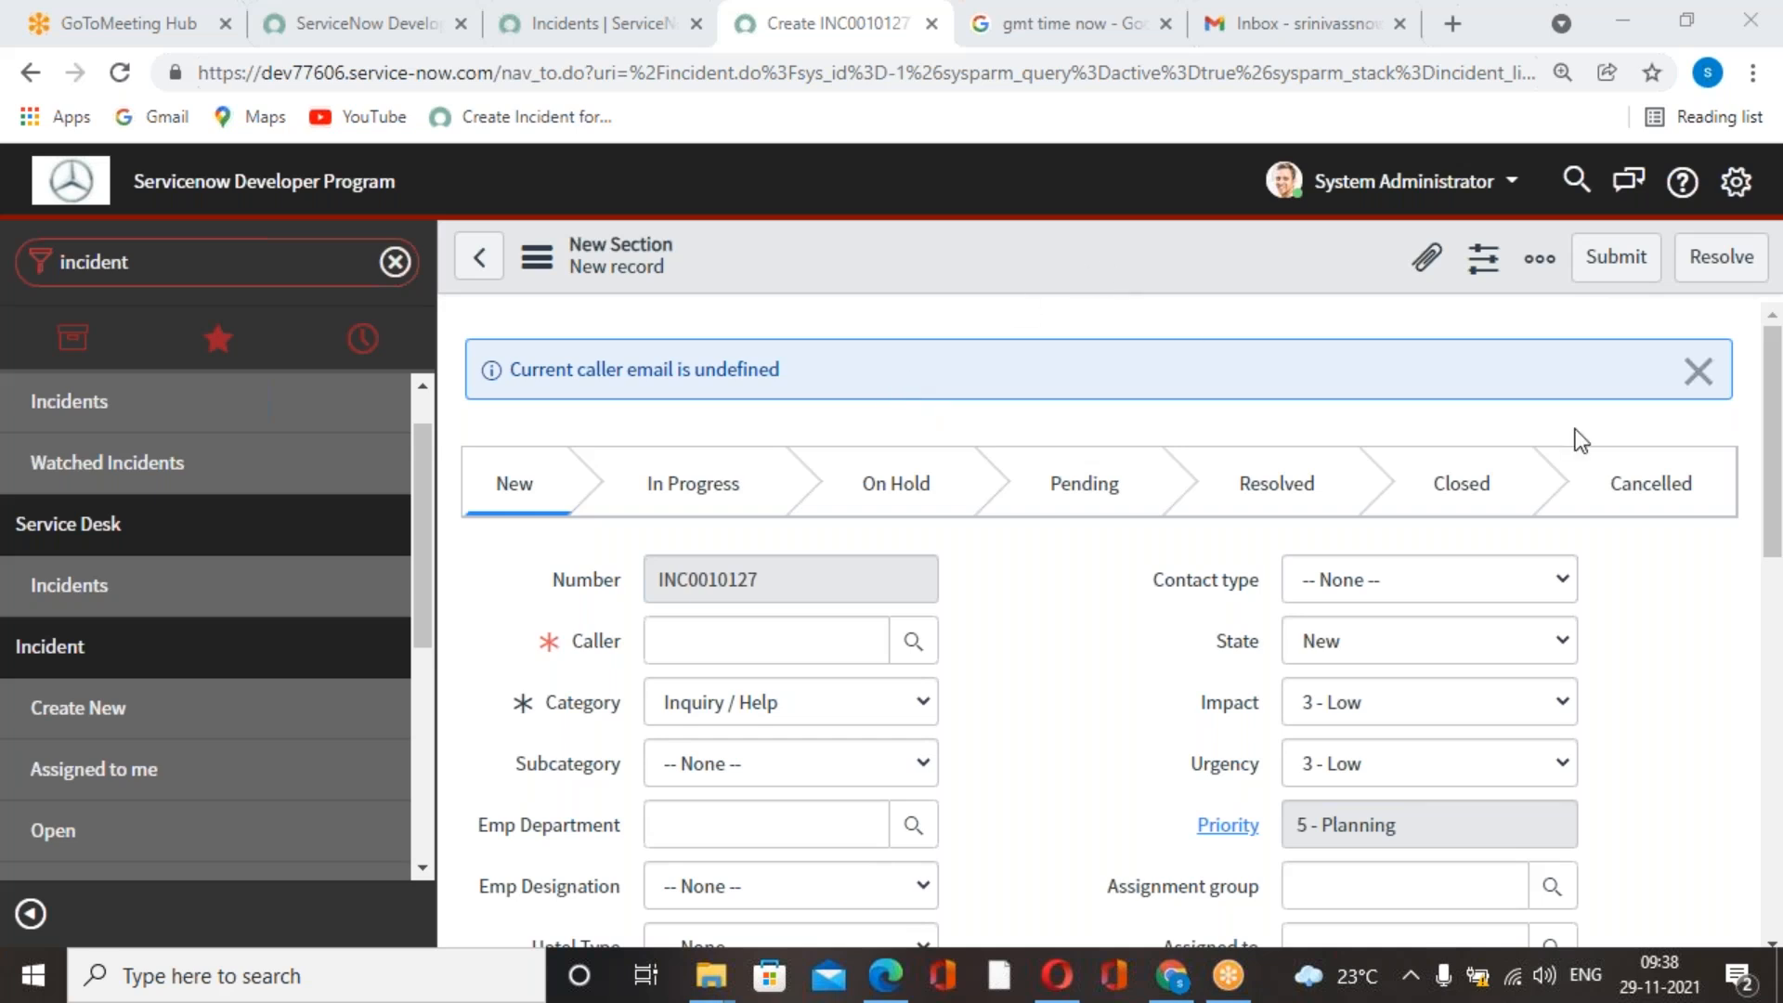
pyautogui.click(1696, 371)
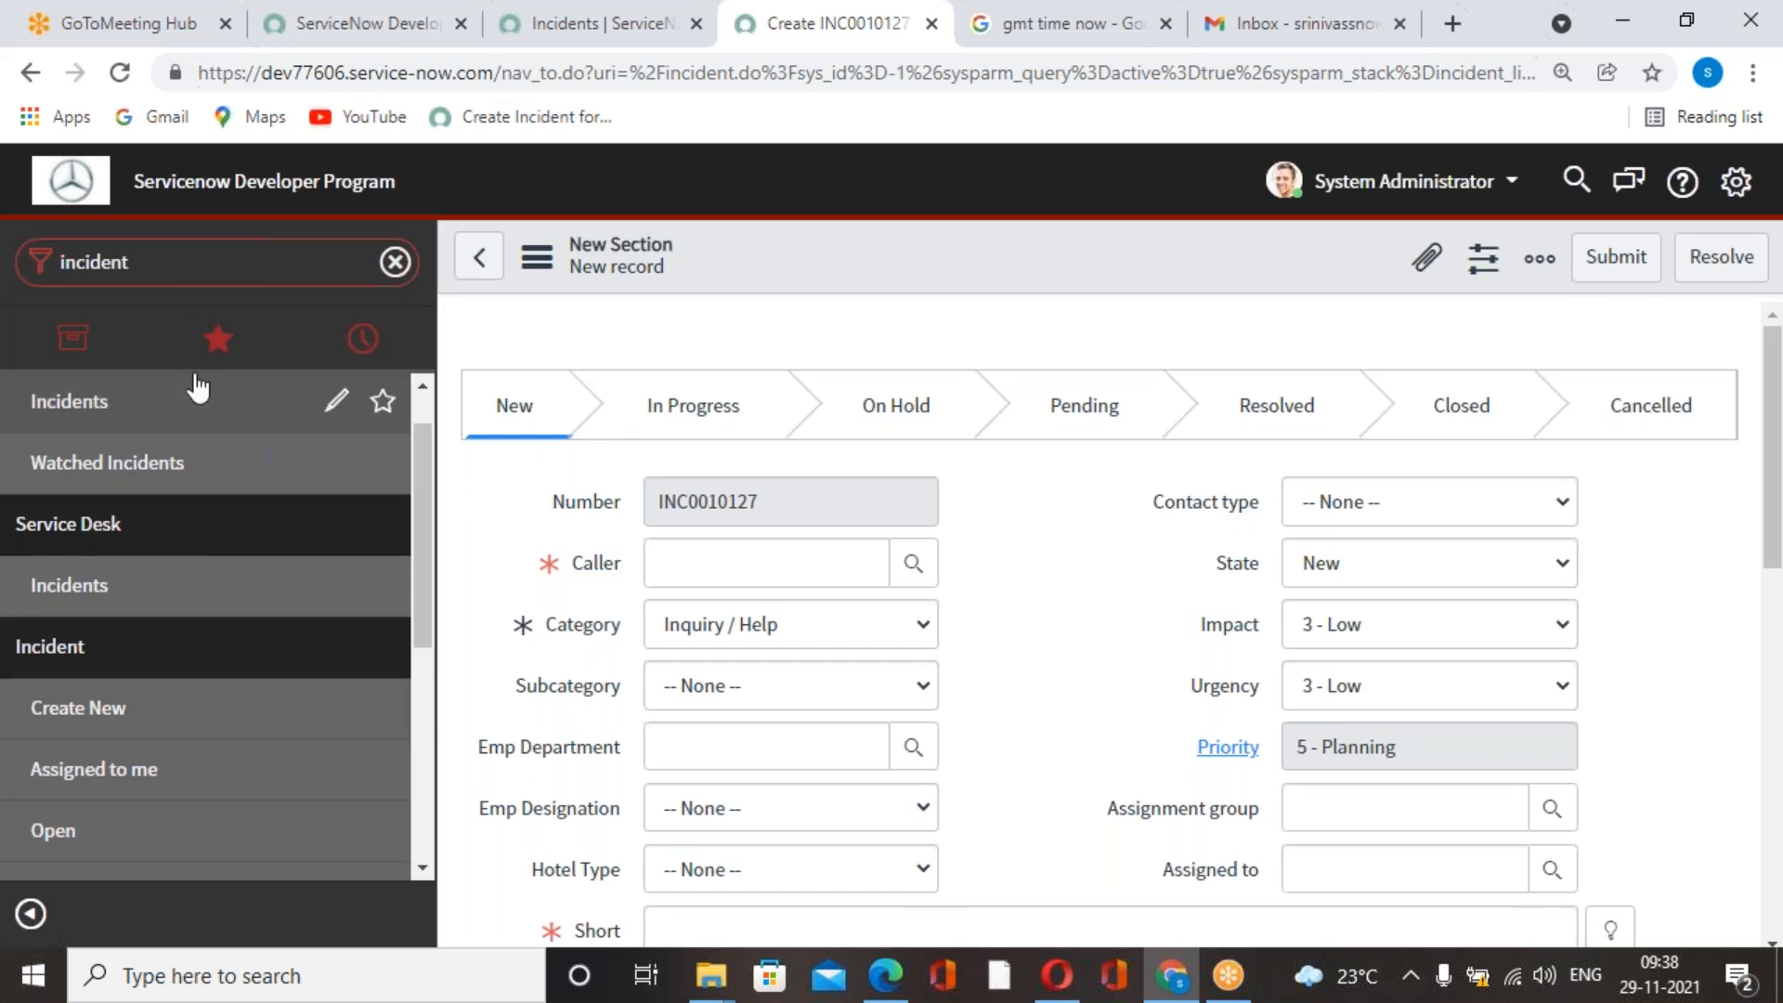
pyautogui.scroll(-3, 64, 450)
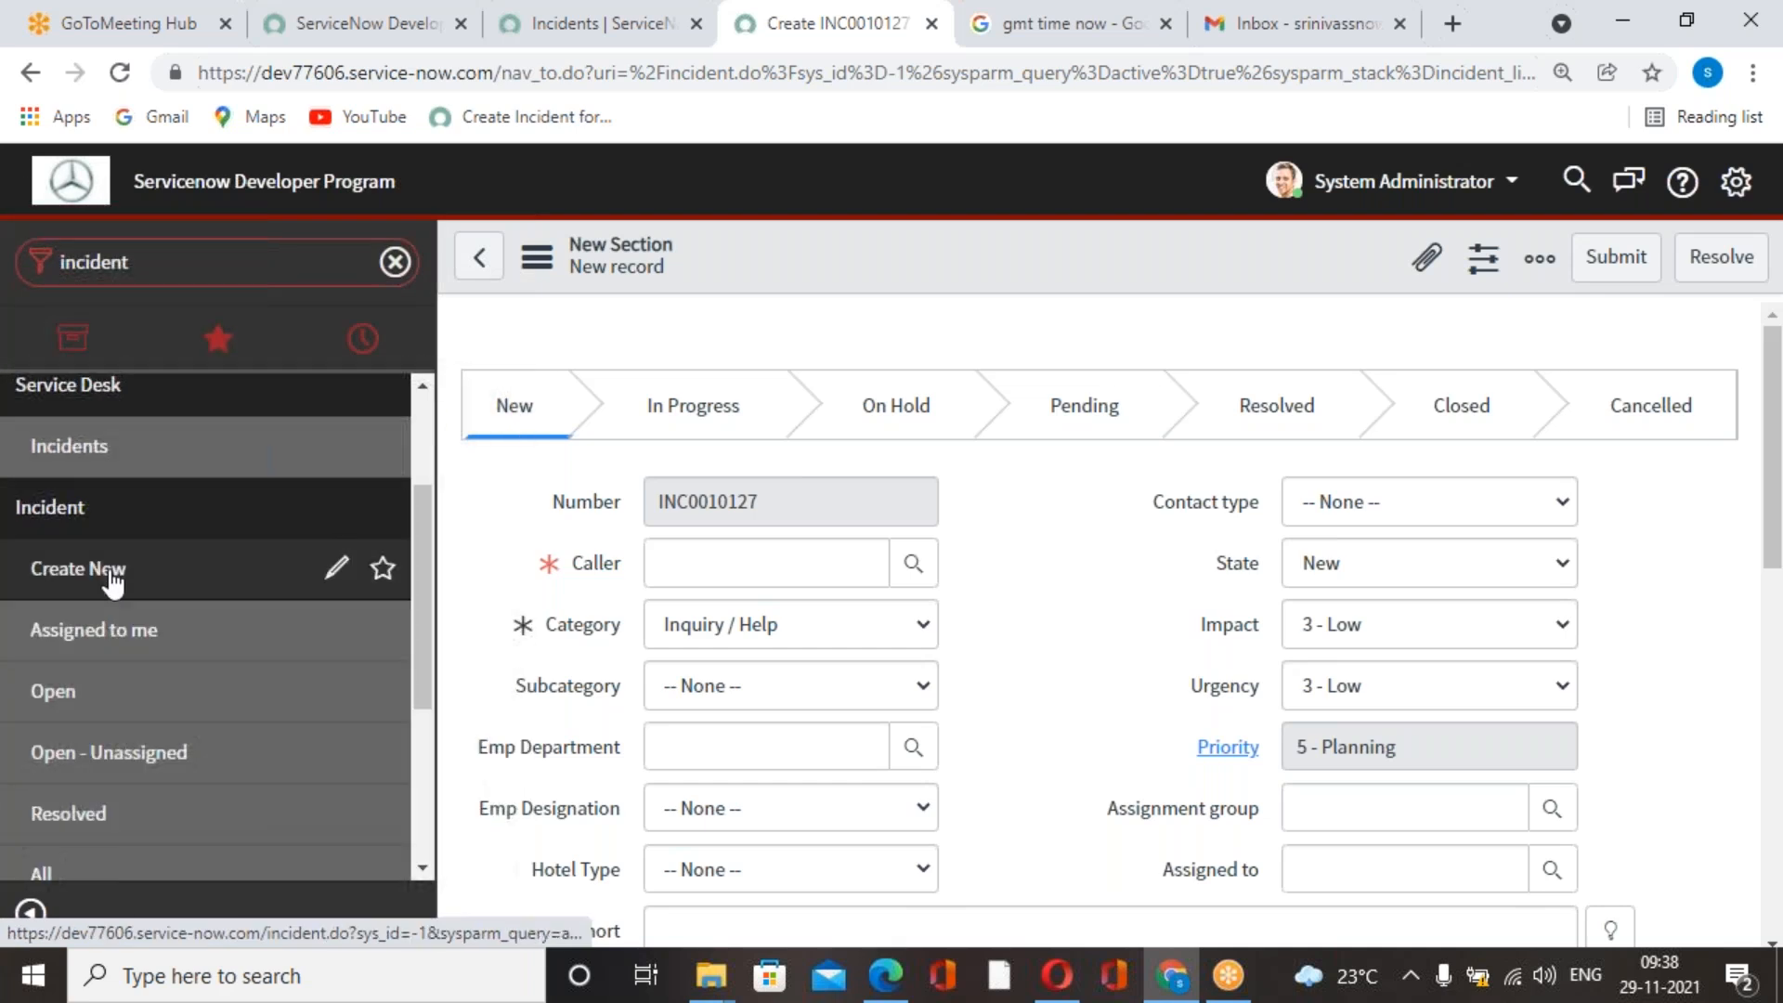
pyautogui.click(78, 568)
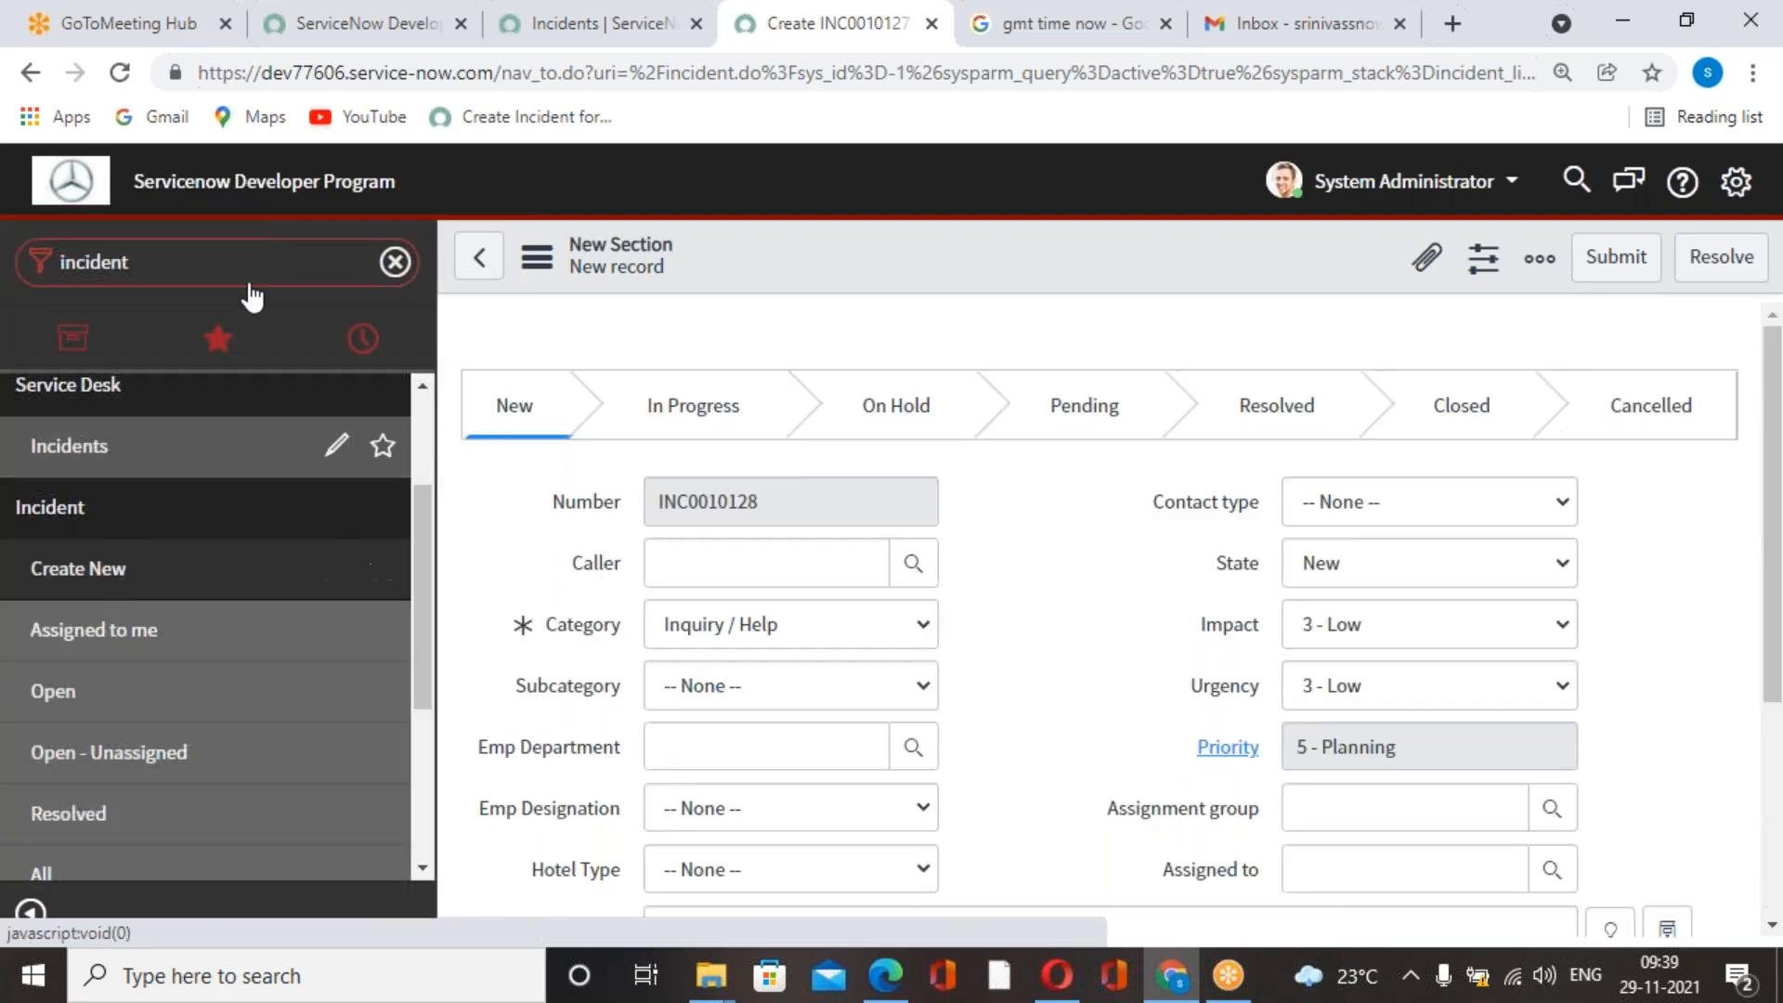
# Filter the navigator for "self" and open the Self-Service Incidents list.
pyautogui.click(396, 265)
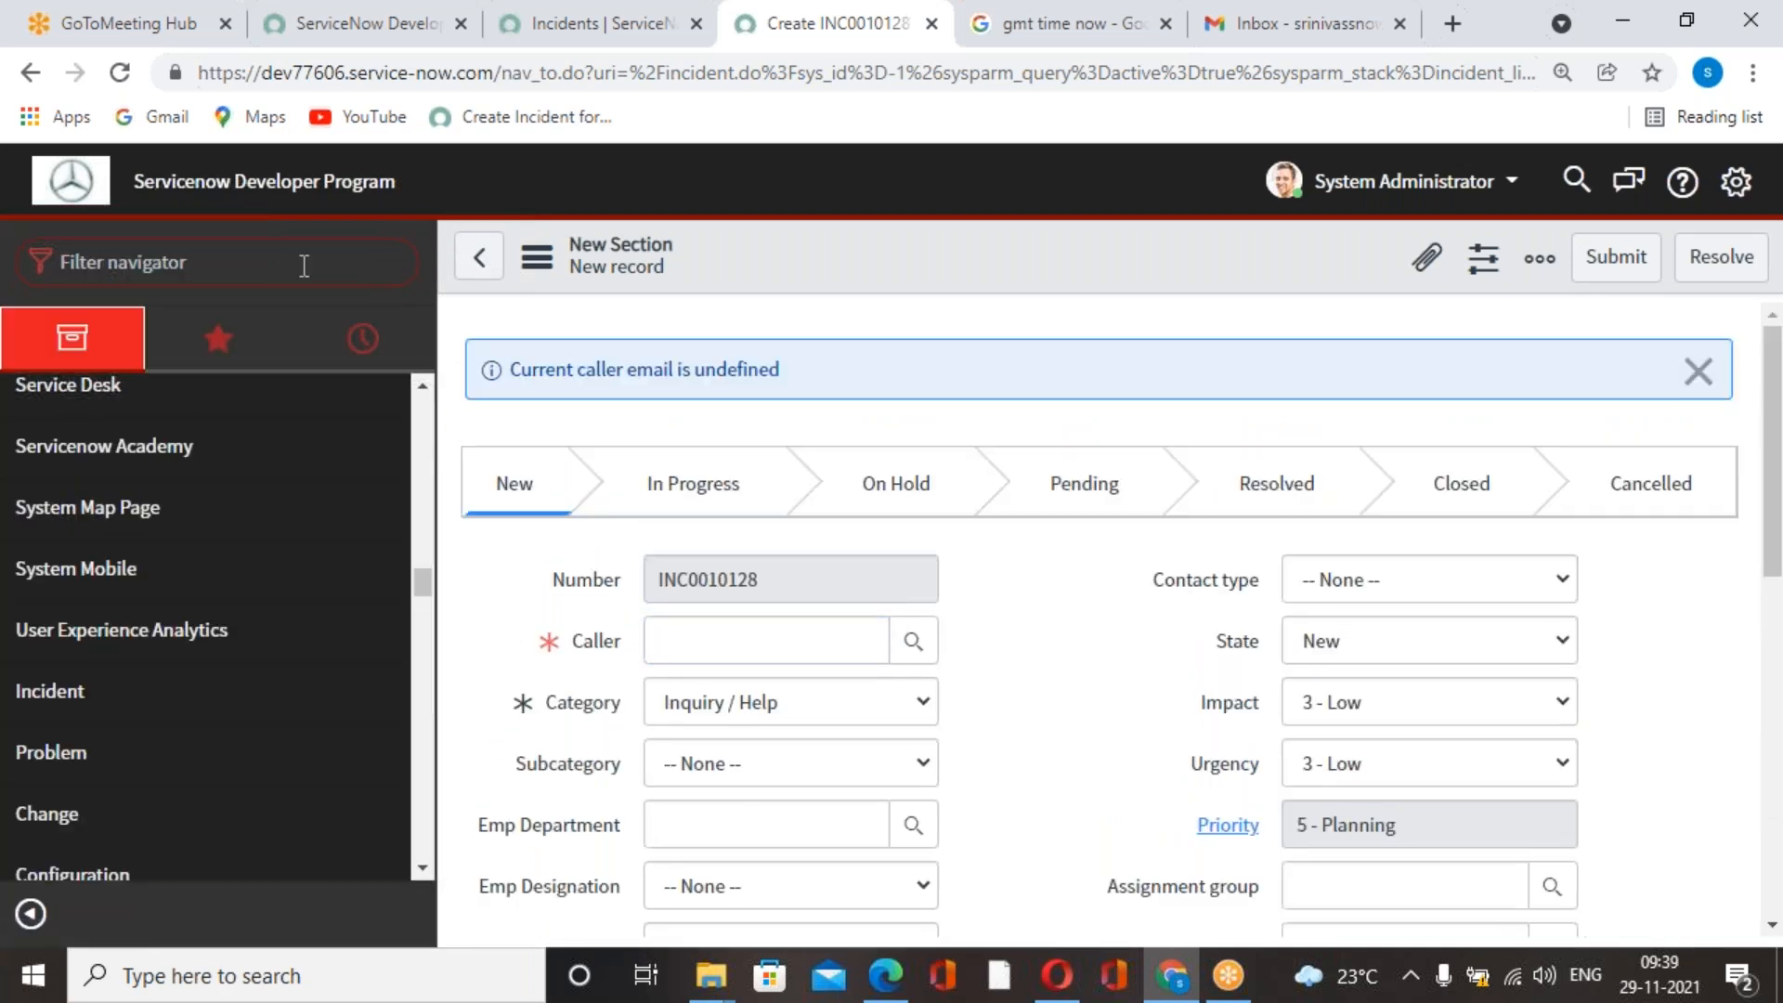
pyautogui.write('se')
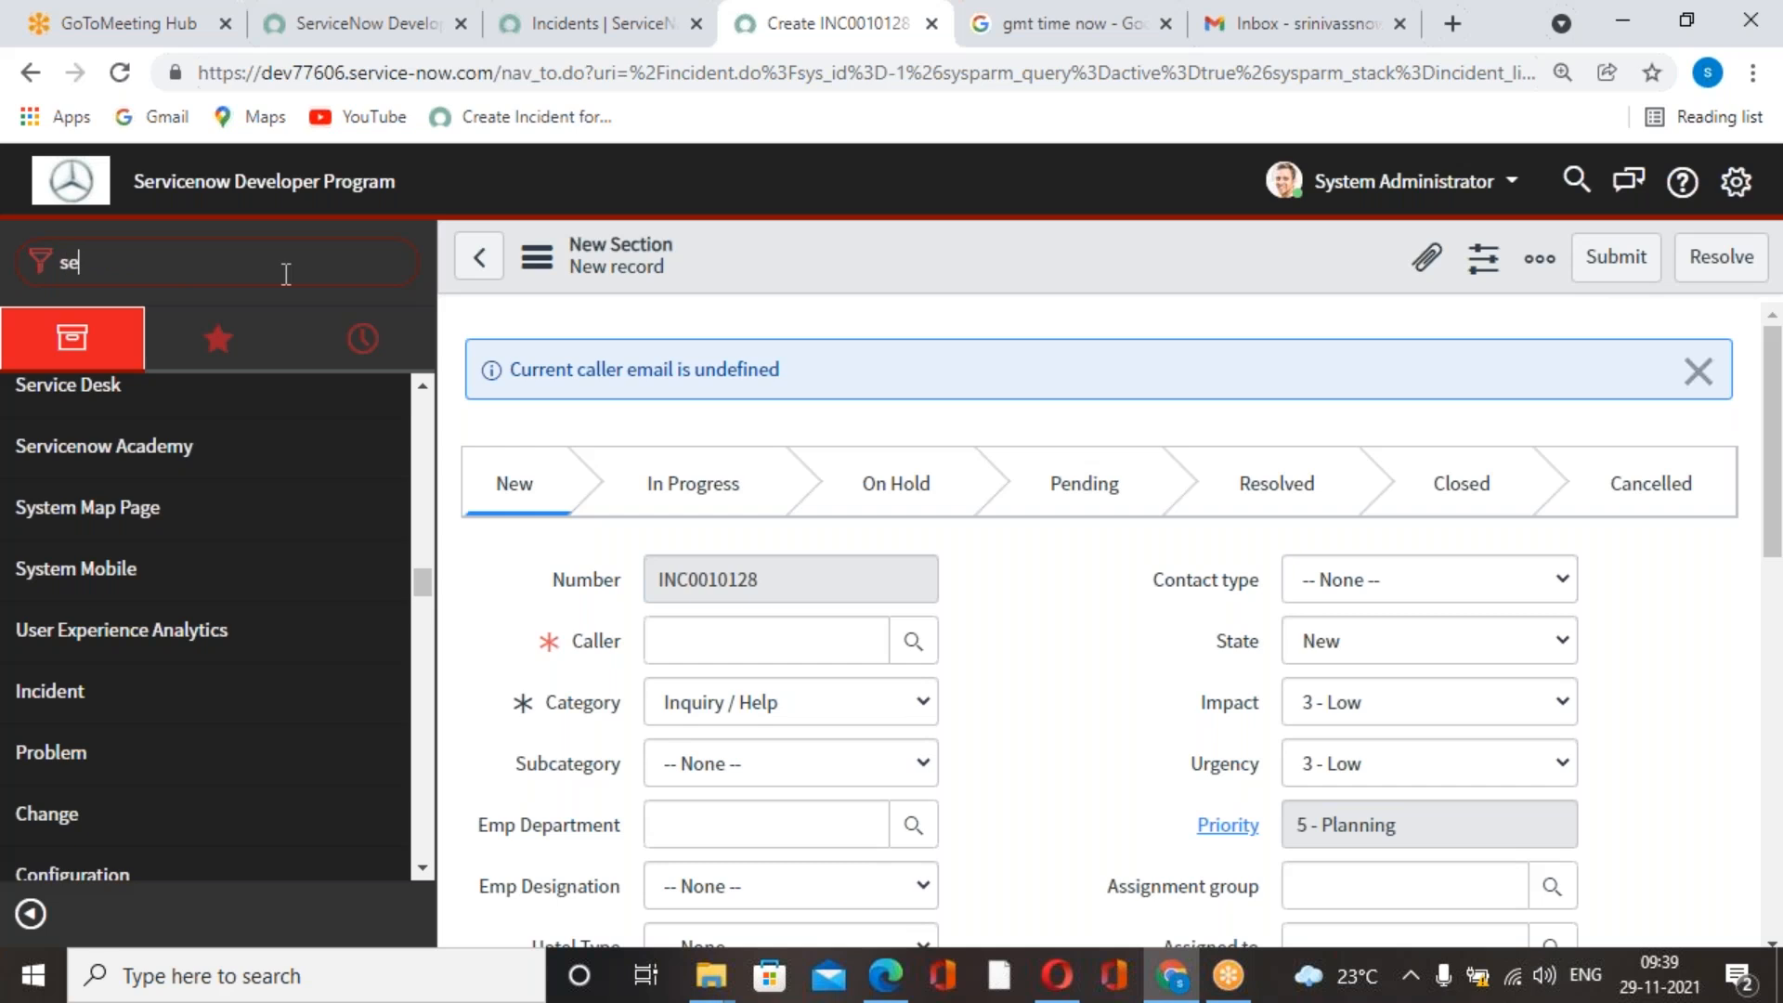
pyautogui.write('l')
pyautogui.press('BackSpace')
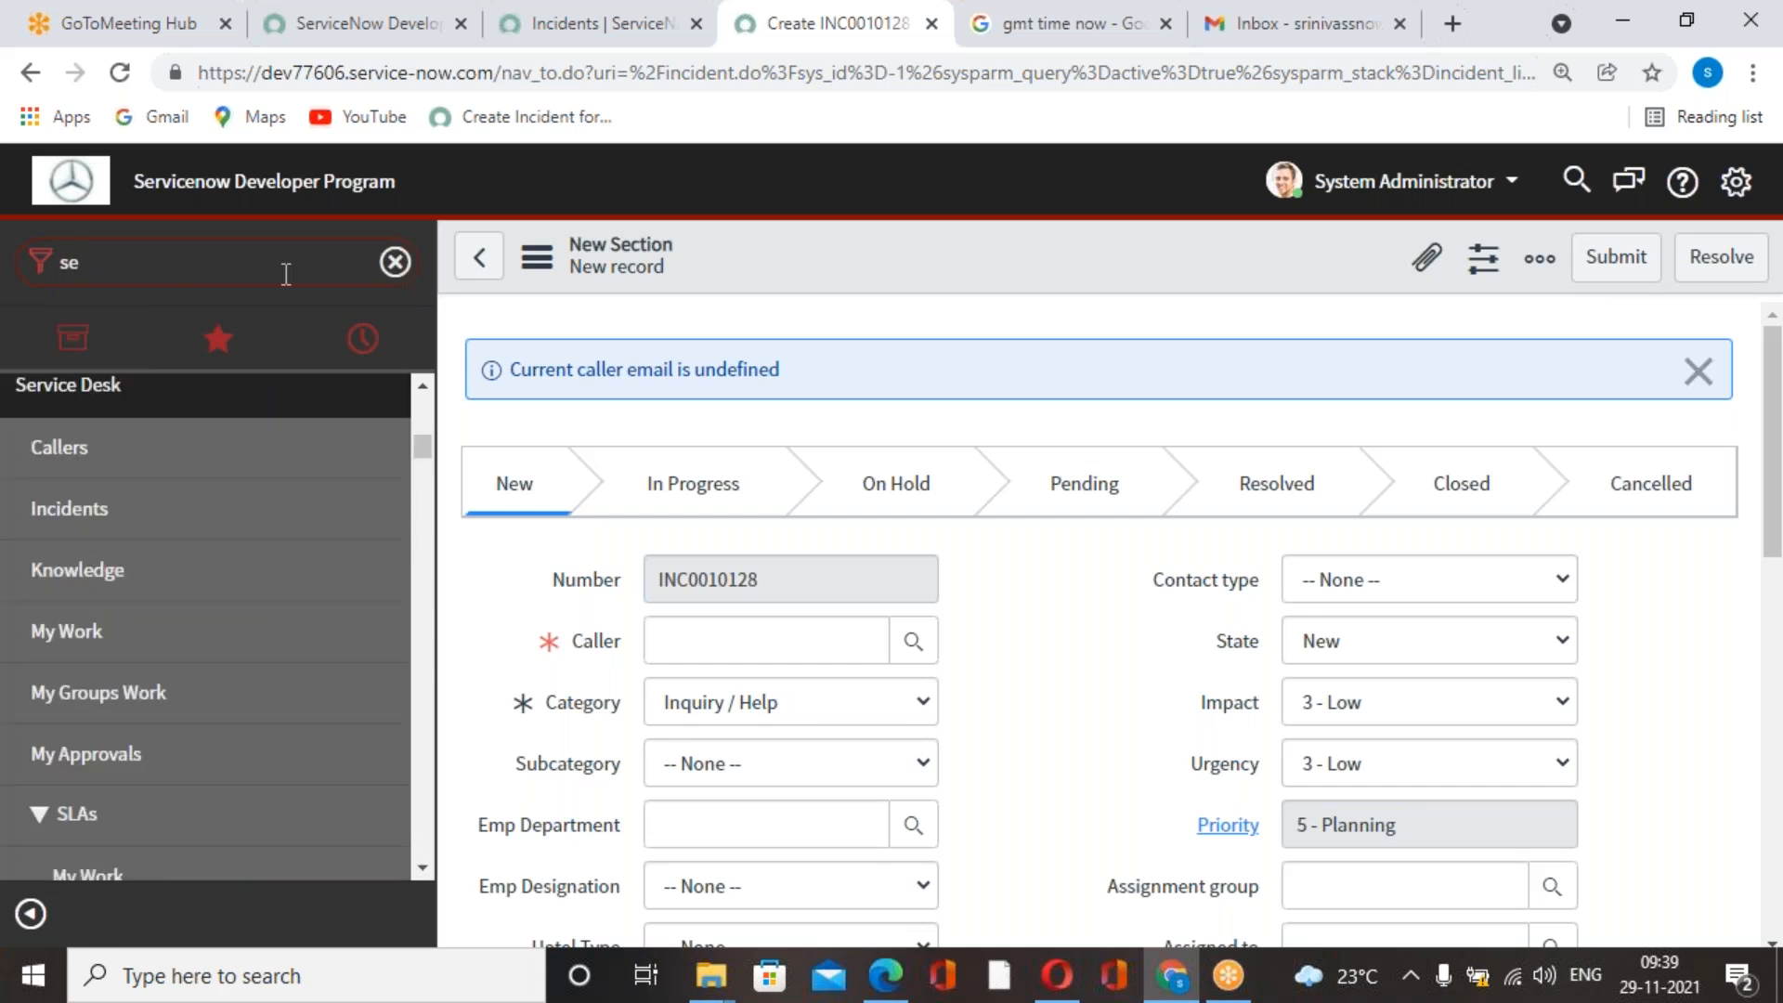
pyautogui.write('lf')
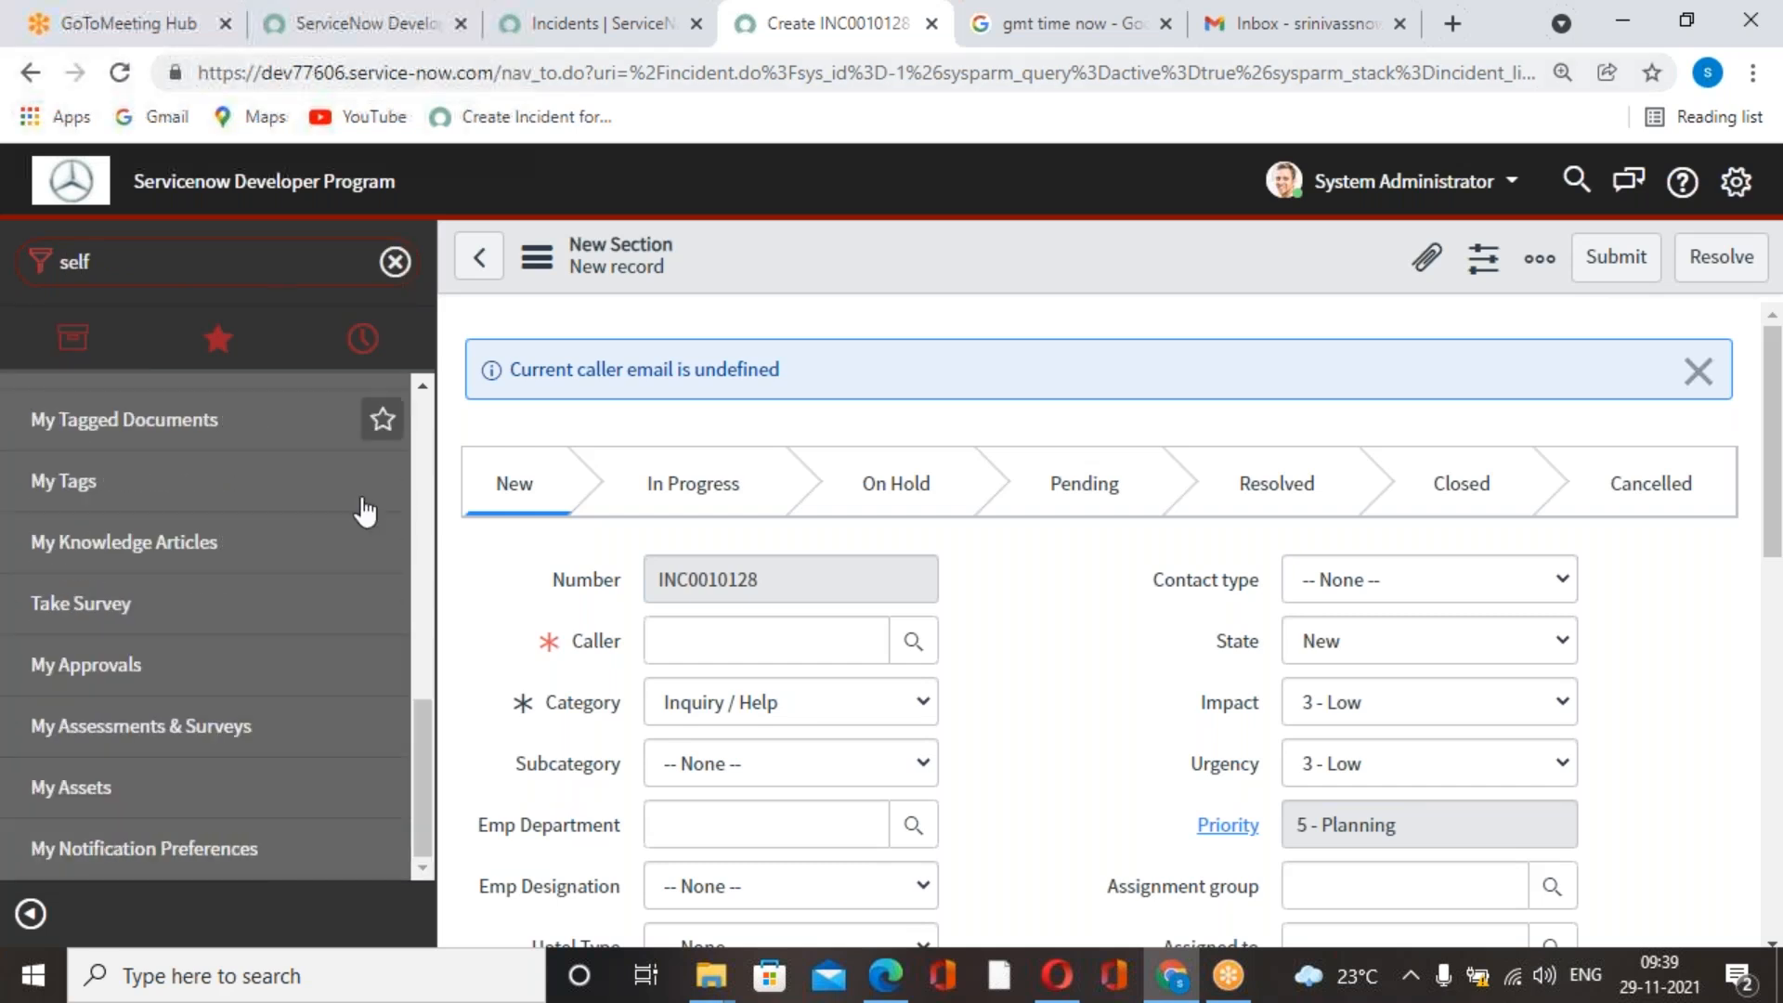
pyautogui.scroll(-9, 186, 622)
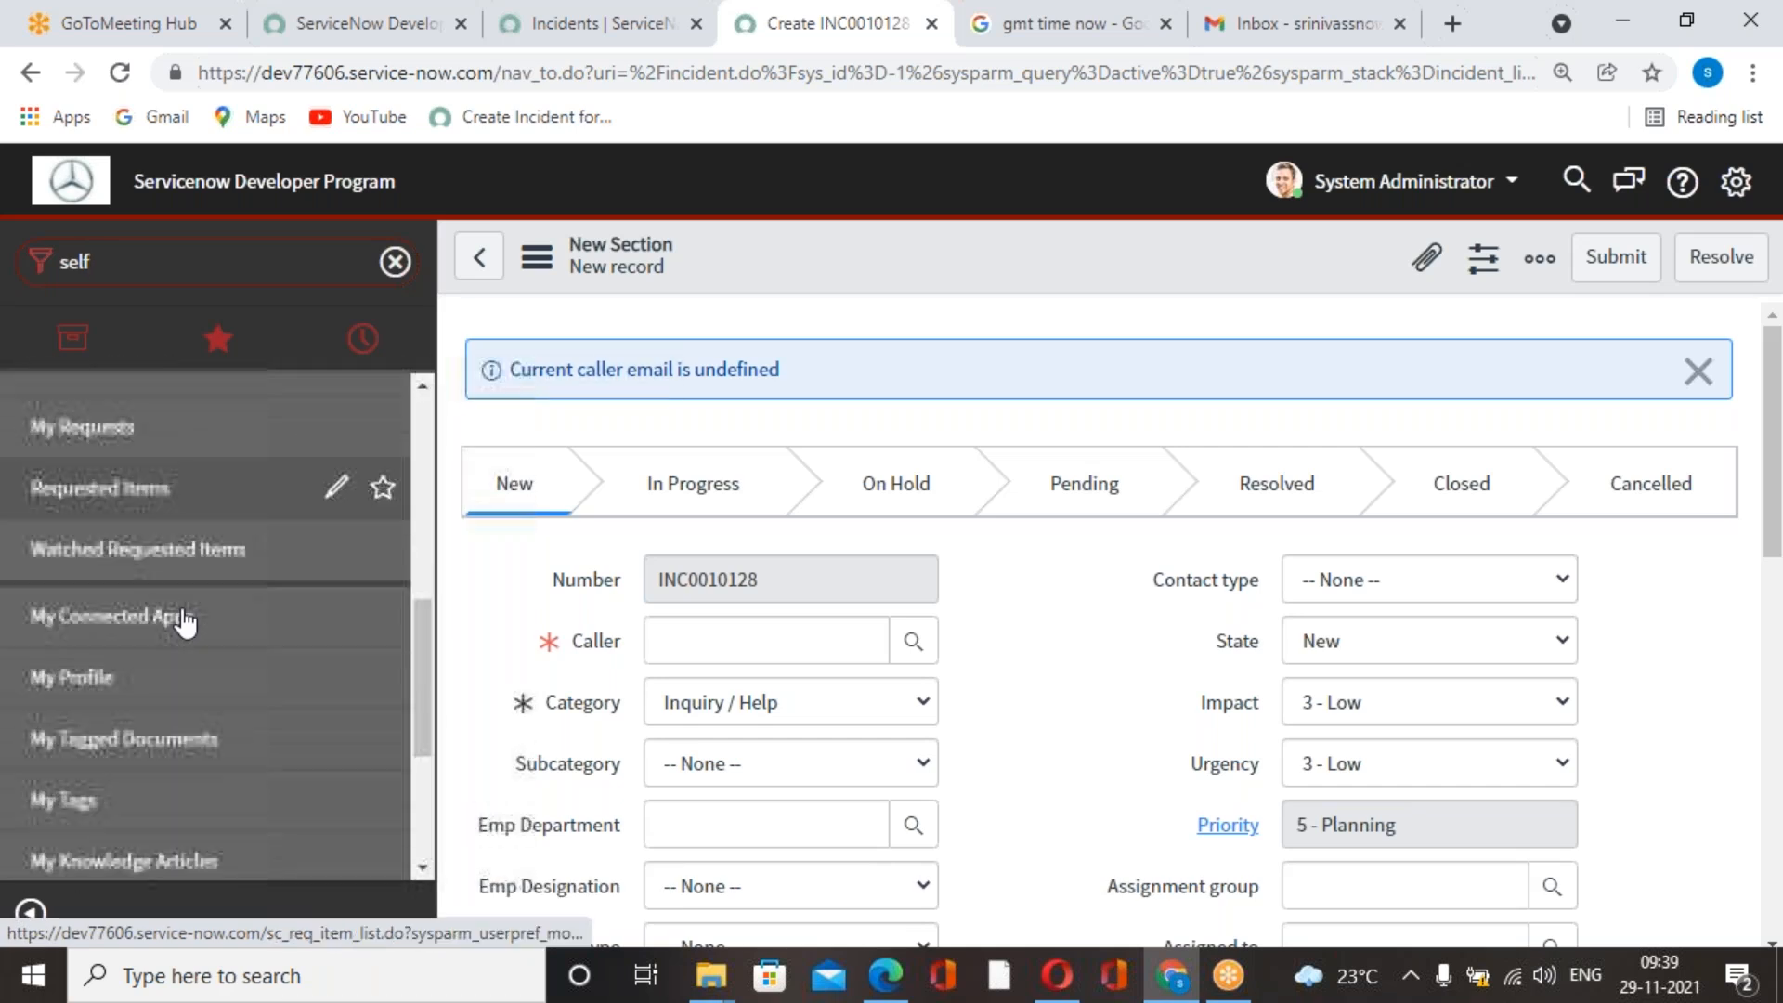
pyautogui.scroll(-2, 178, 678)
pyautogui.scroll(3, 171, 709)
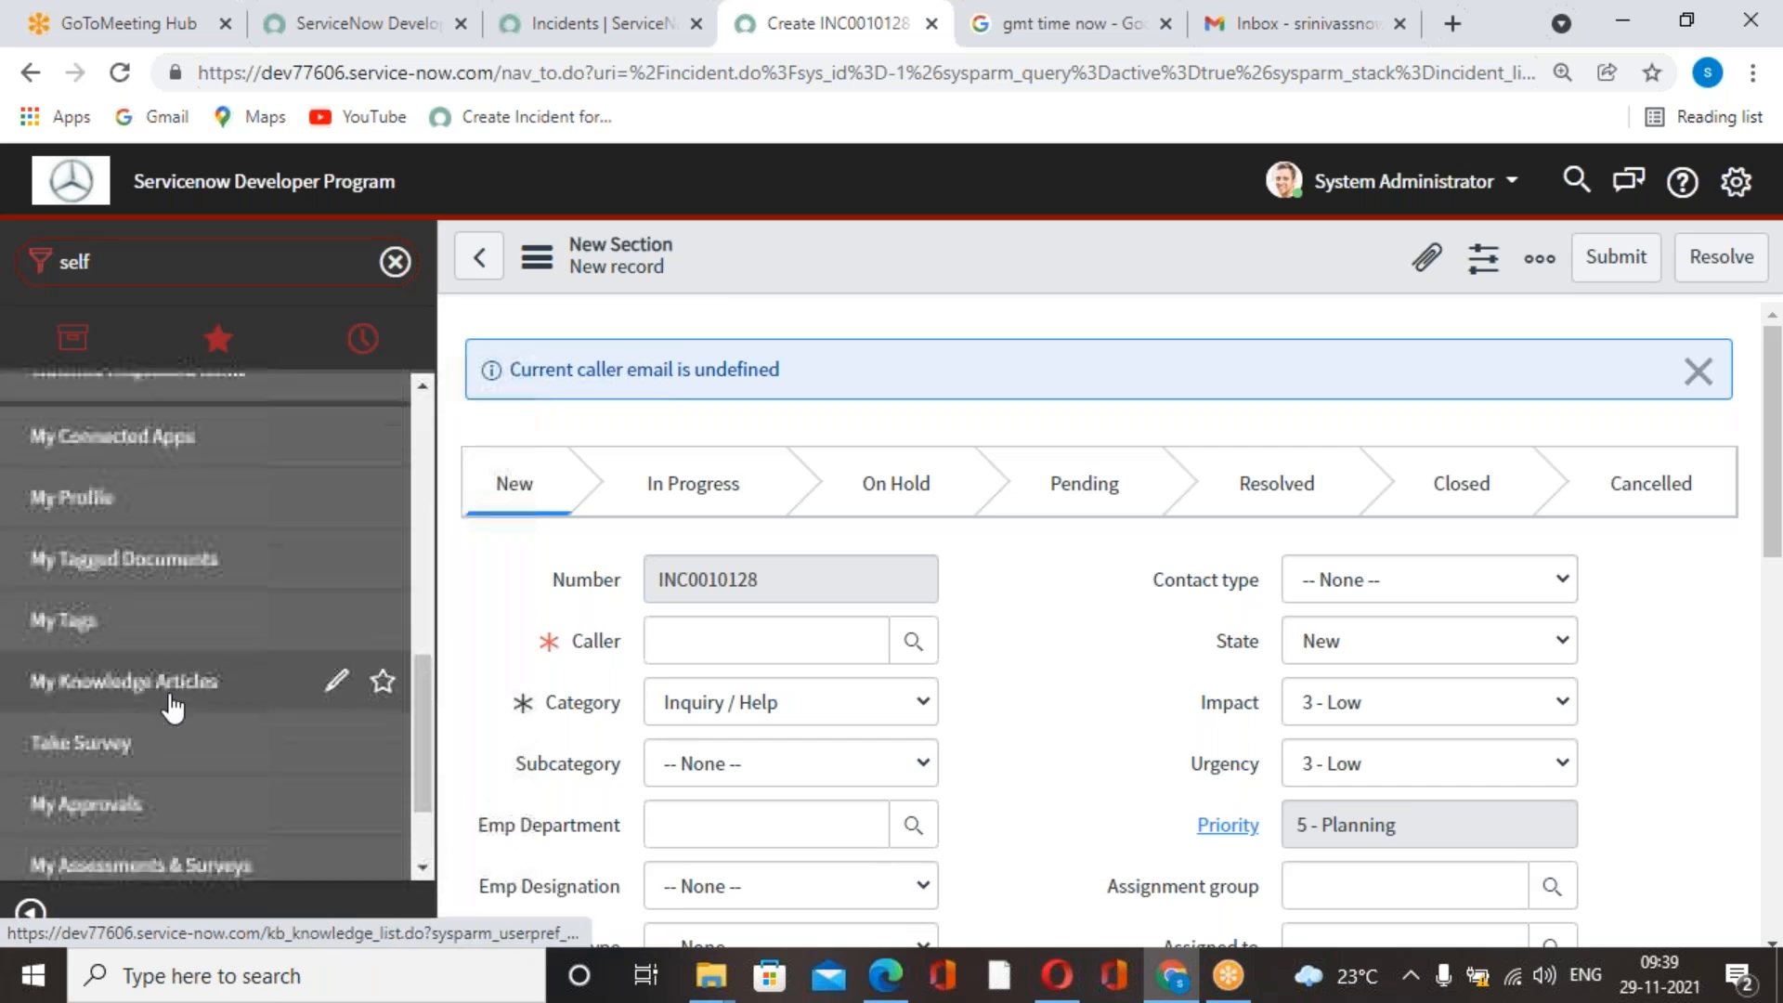
pyautogui.scroll(4, 170, 701)
pyautogui.click(128, 696)
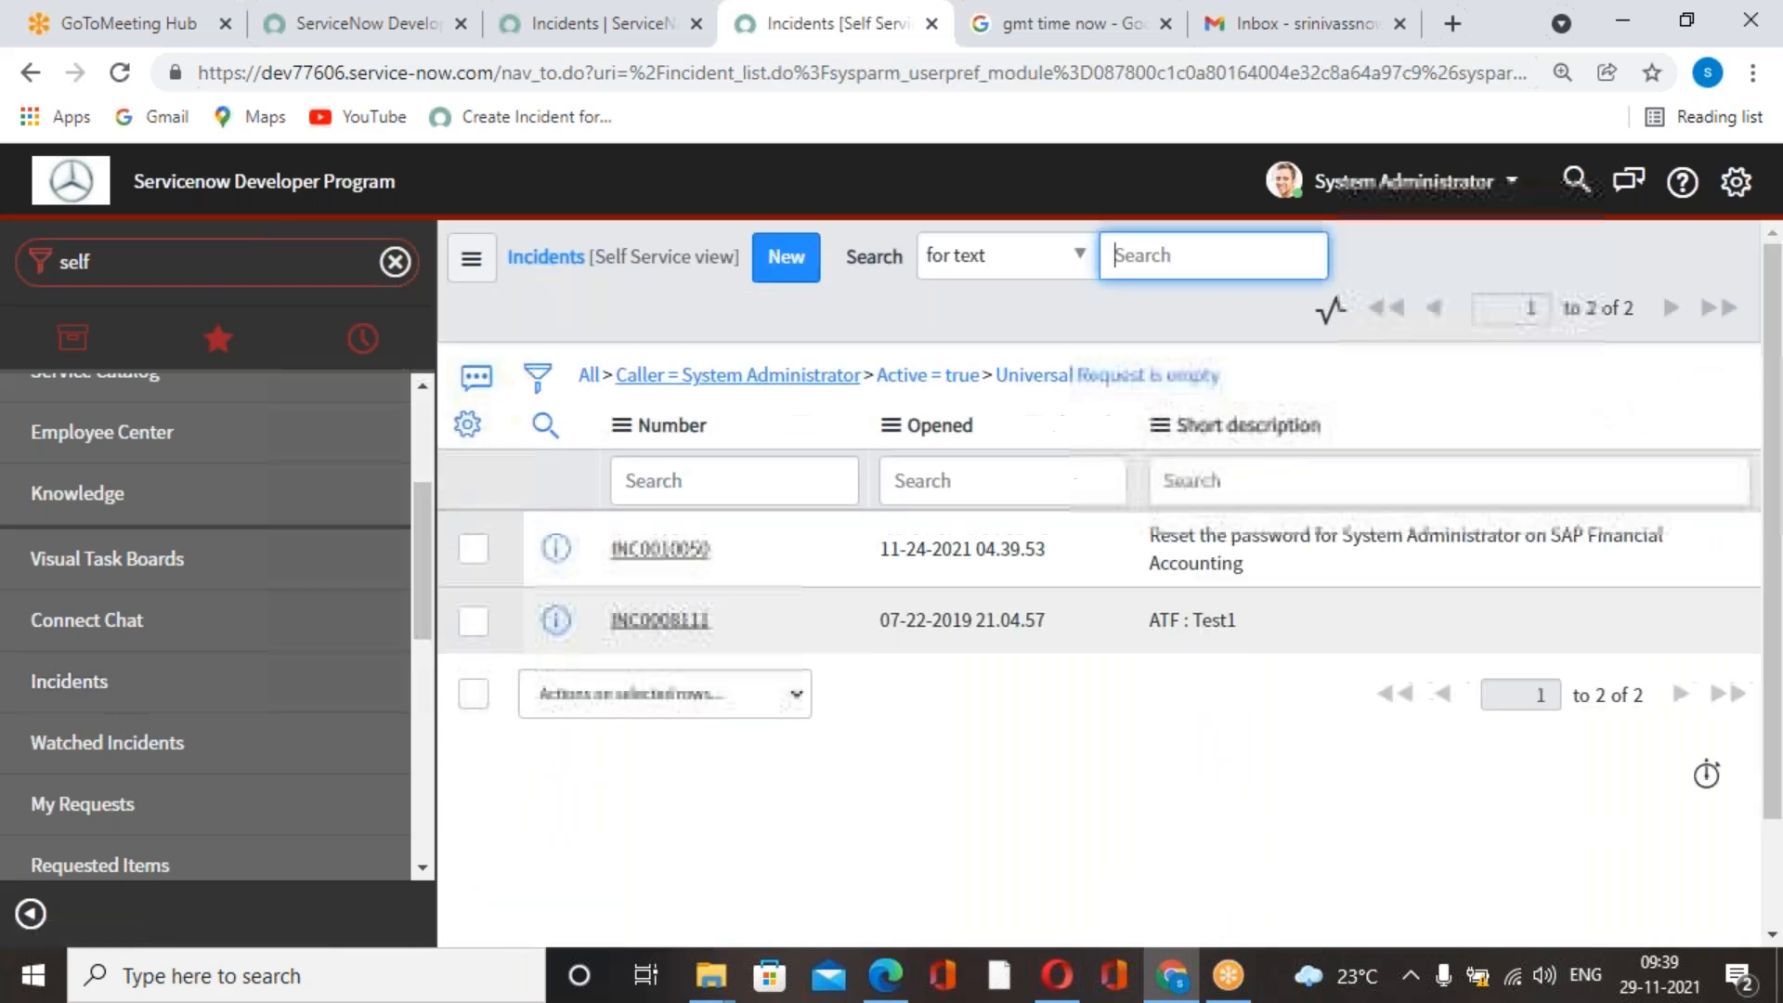
pyautogui.click(219, 269)
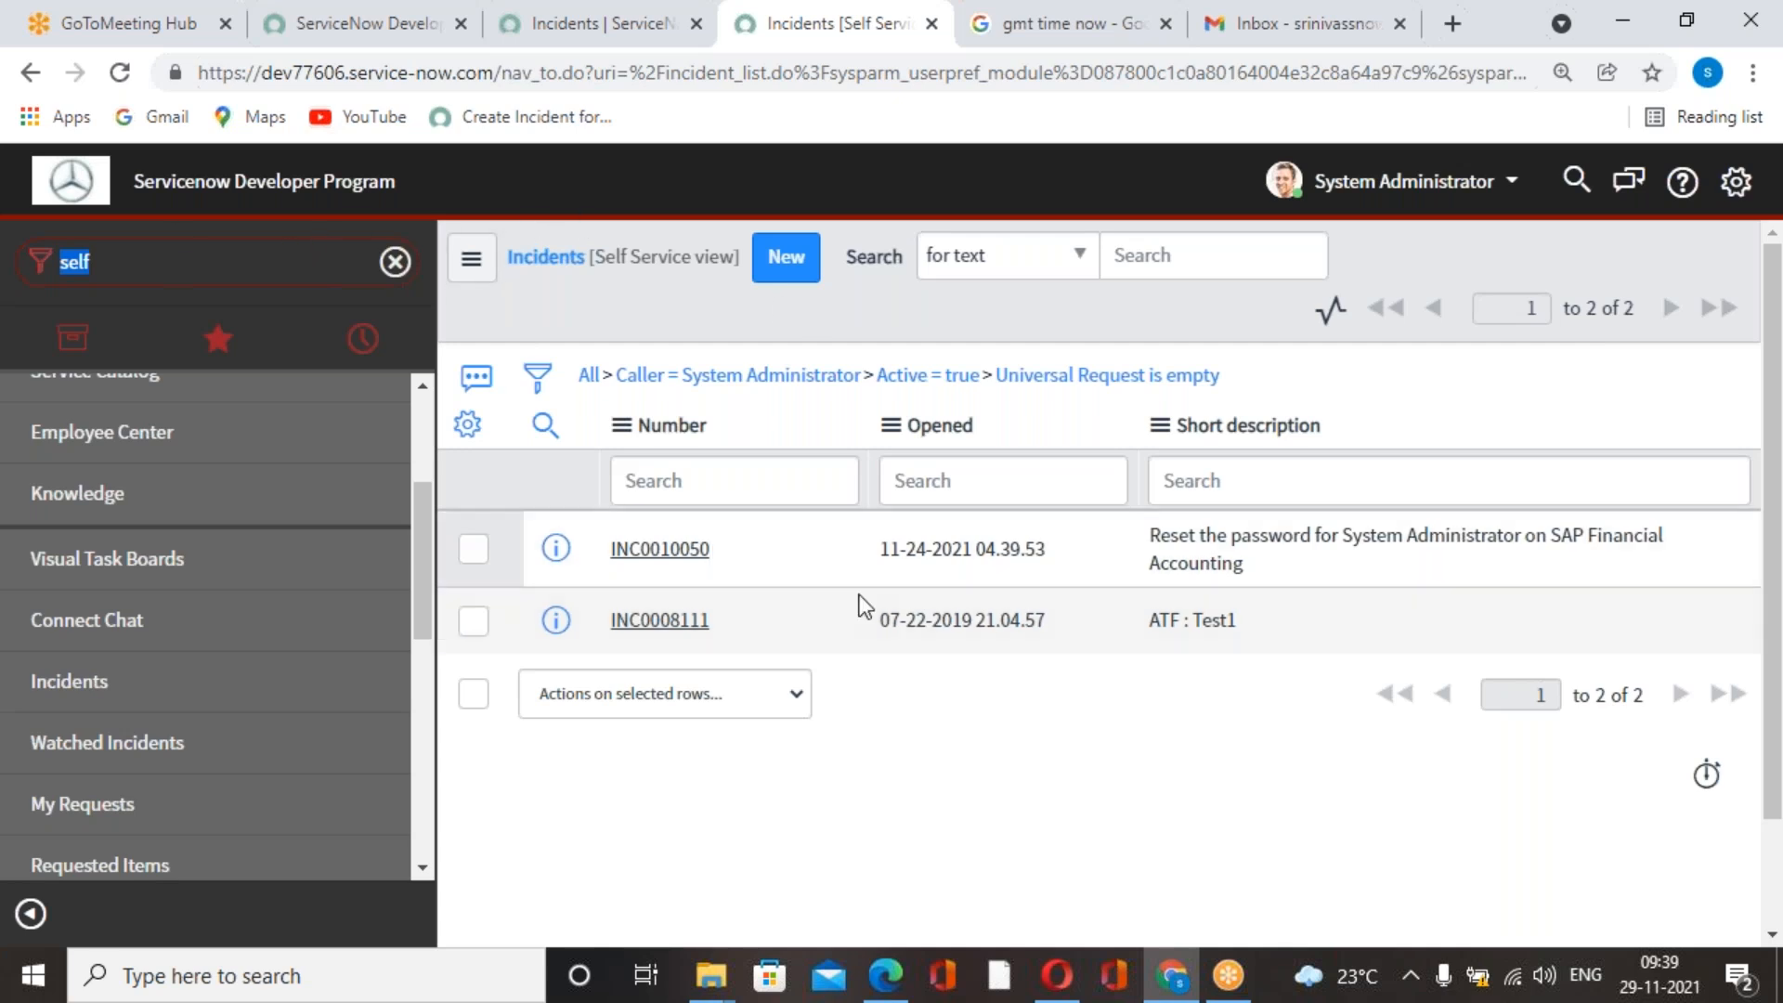
# Switch to the Gmail inbox, reload it, and start a blank new message.
pyautogui.click(1200, 18)
pyautogui.click(1313, 23)
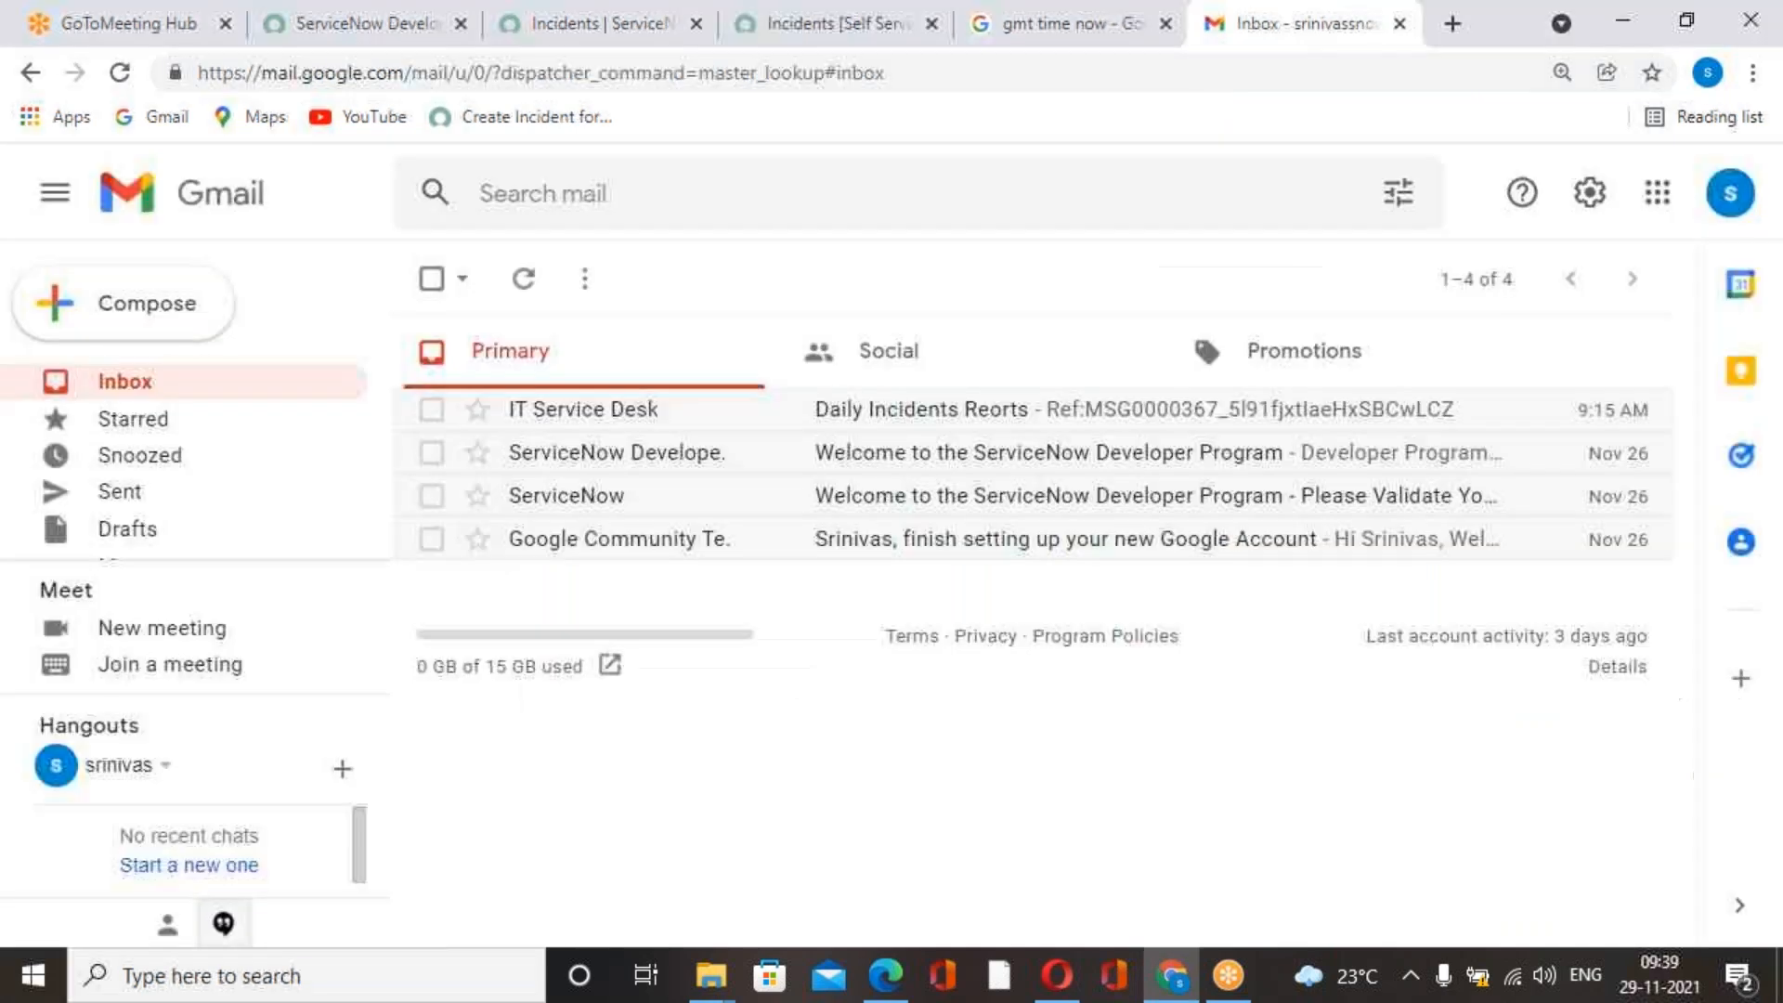
pyautogui.click(120, 73)
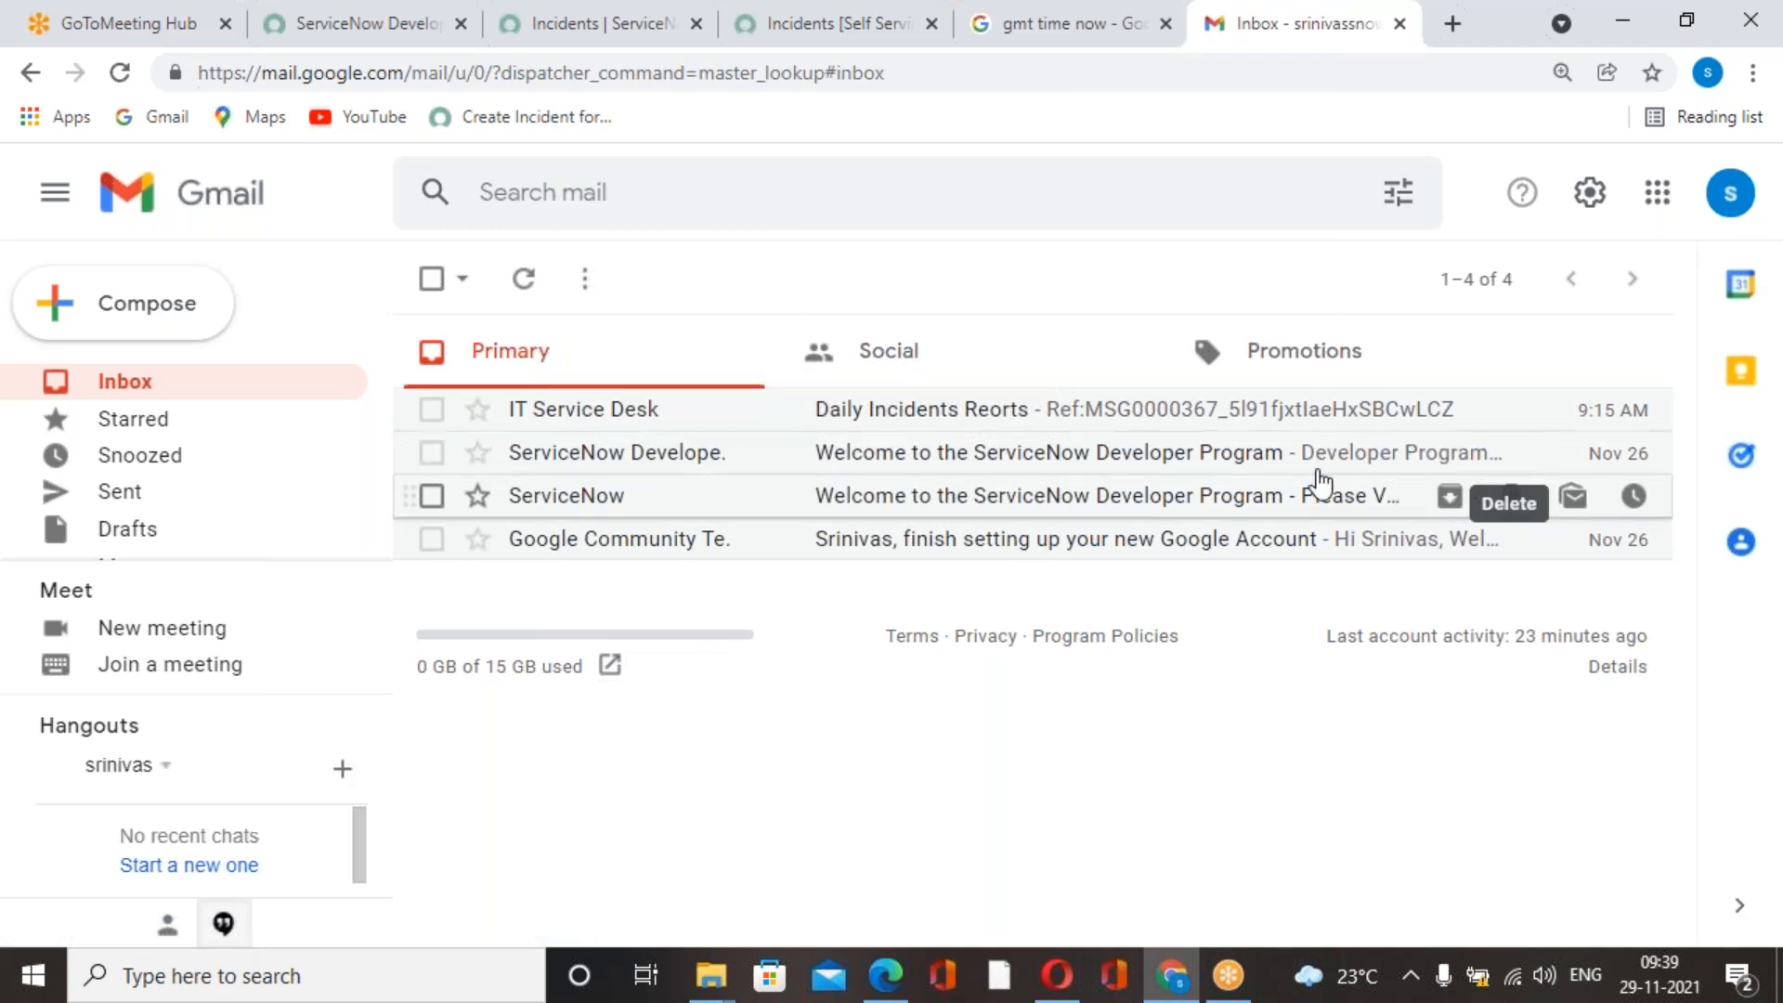
pyautogui.click(157, 332)
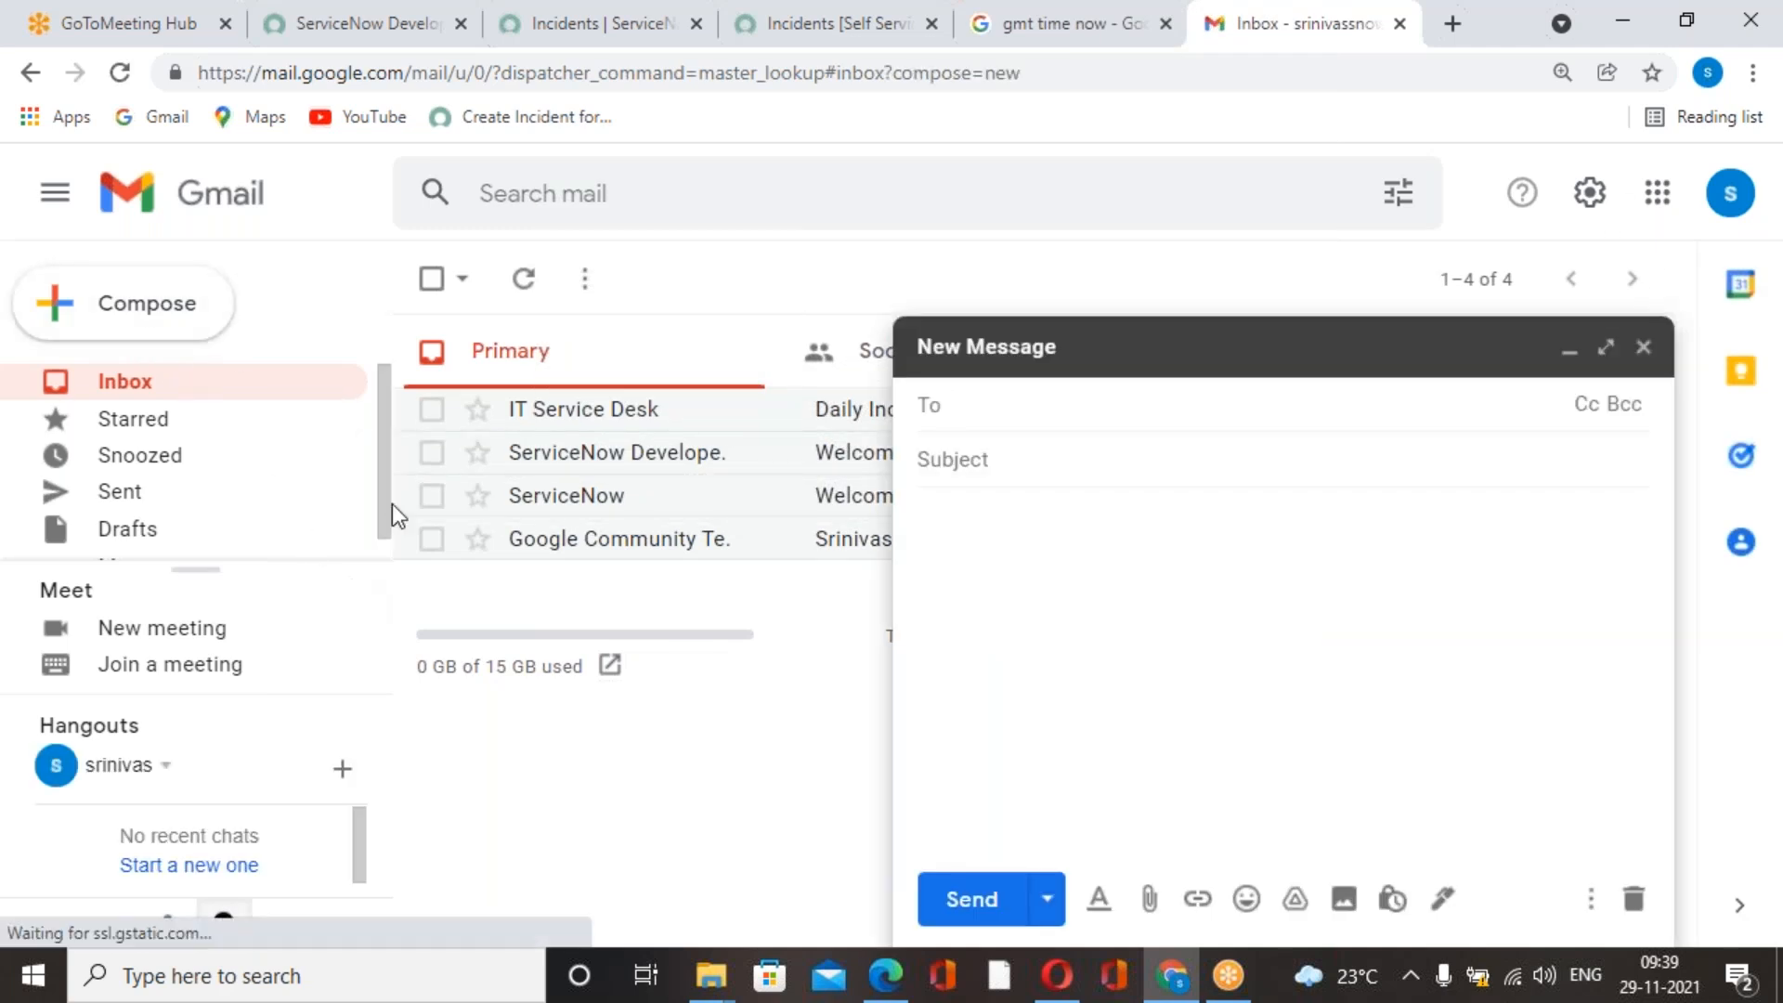
# Switch to the ServiceNow instance showing the Self Service incidents and filter the navigator for "email".
pyautogui.click(787, 37)
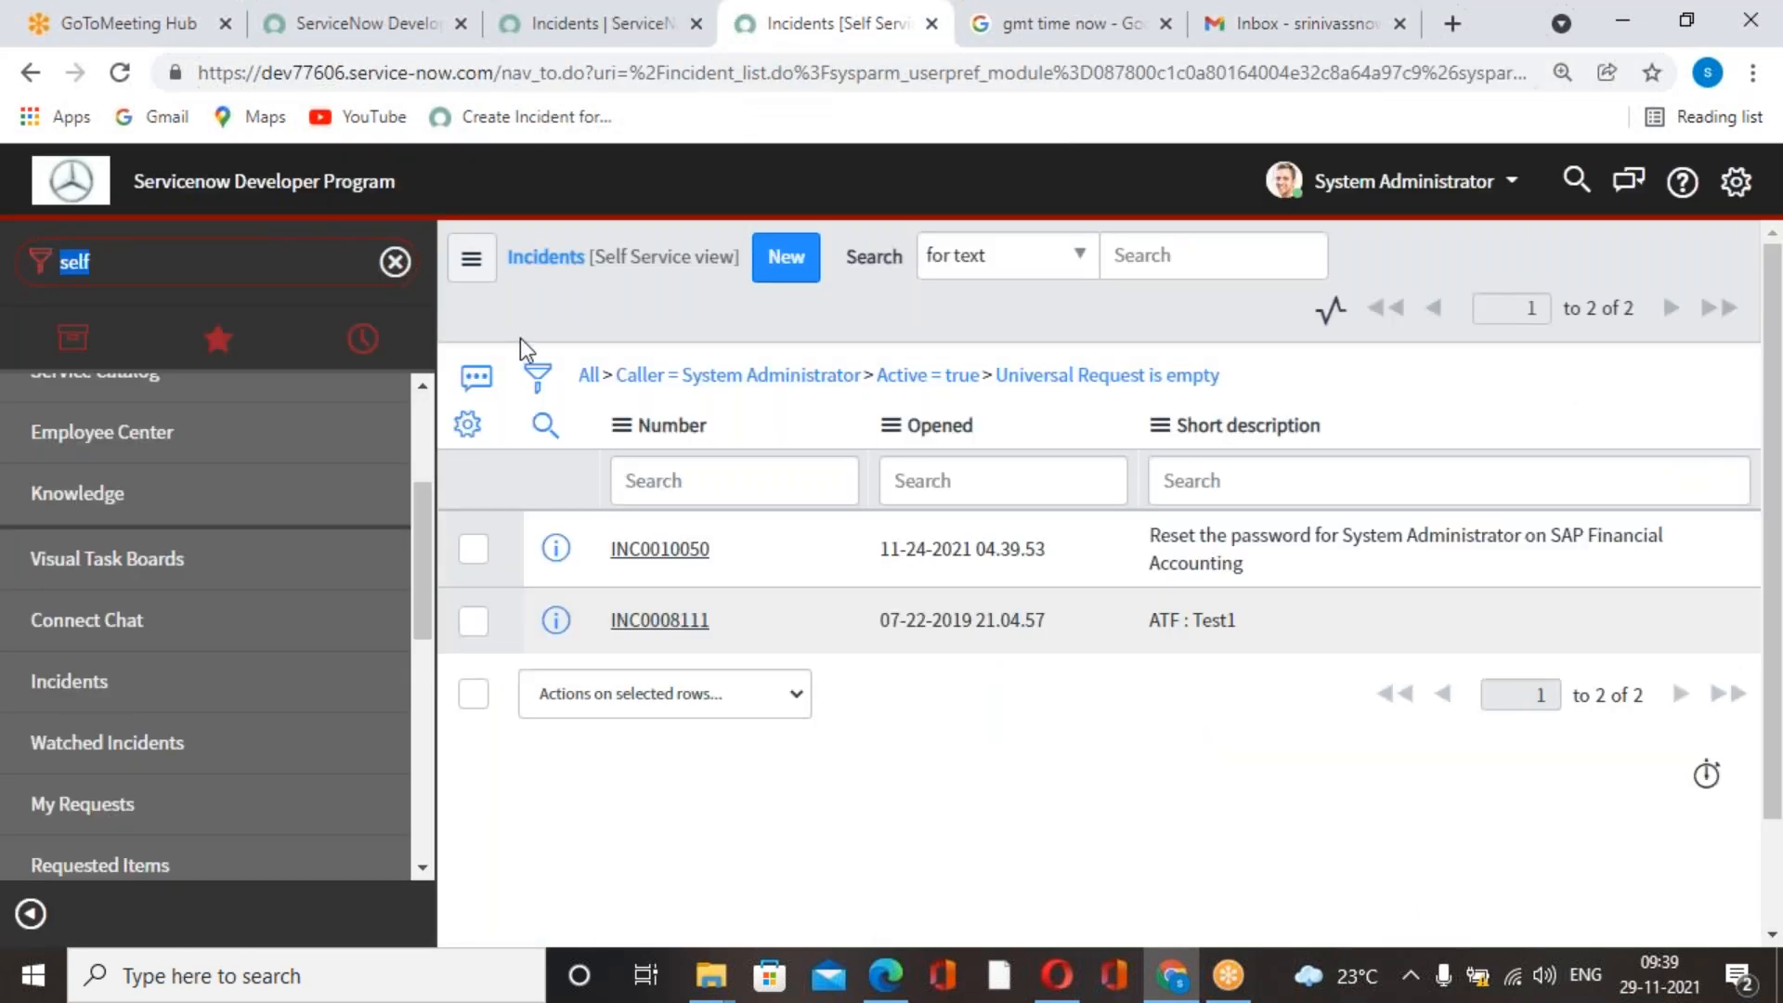
pyautogui.hotkey('ctrl', 'a')
pyautogui.write('mail')
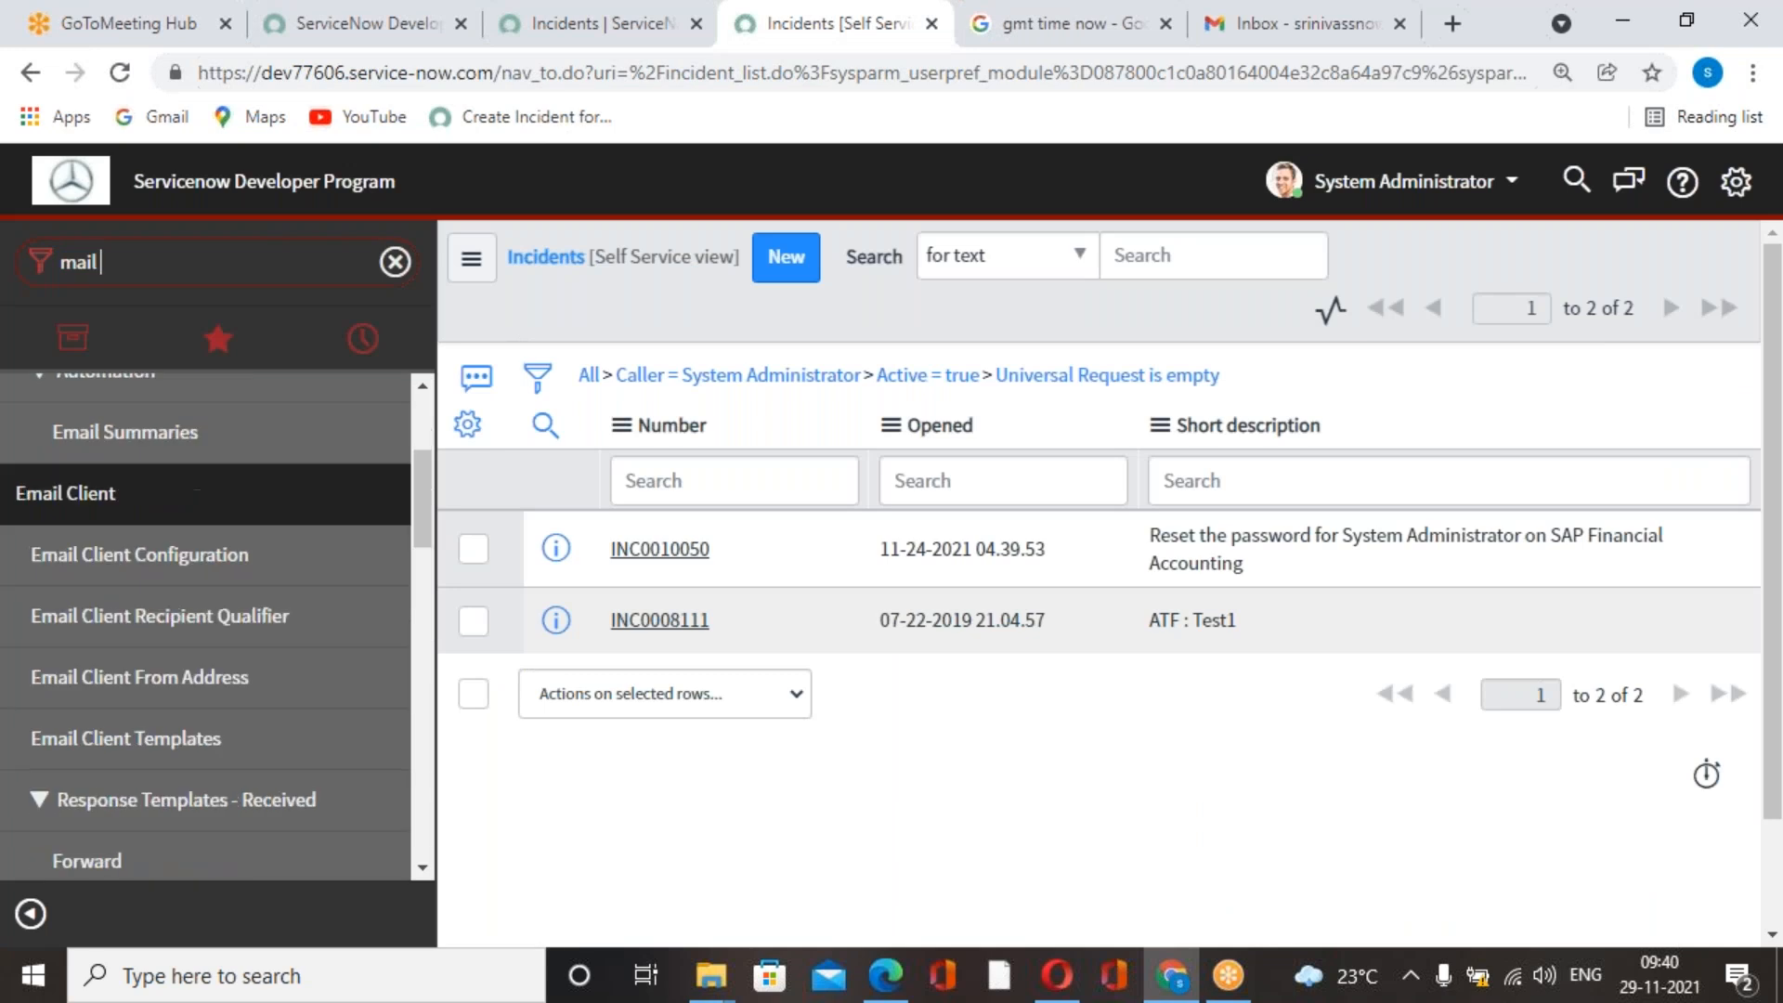
pyautogui.write(' con')
pyautogui.press('BackSpace')
pyautogui.press('BackSpace')
pyautogui.press('BackSpace')
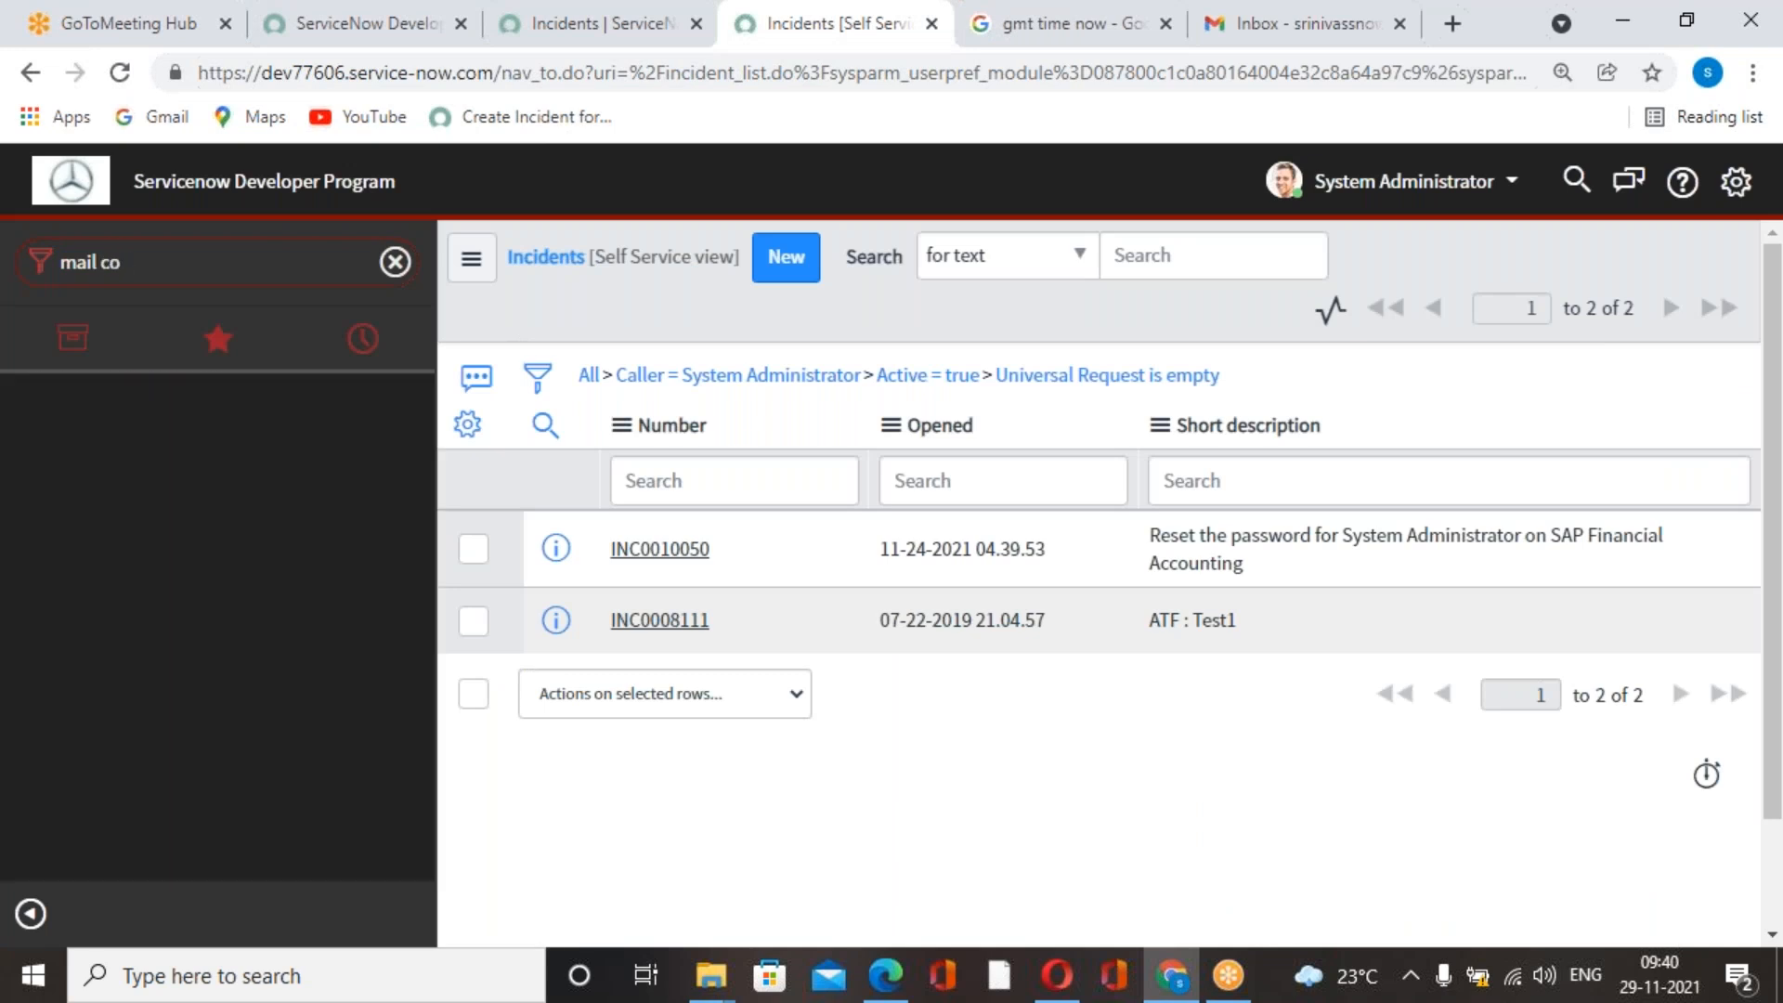
pyautogui.press('BackSpace')
pyautogui.press('BackSpace')
pyautogui.press('BackSpace')
pyautogui.press('BackSpace')
pyautogui.press('BackSpace')
pyautogui.write('email c')
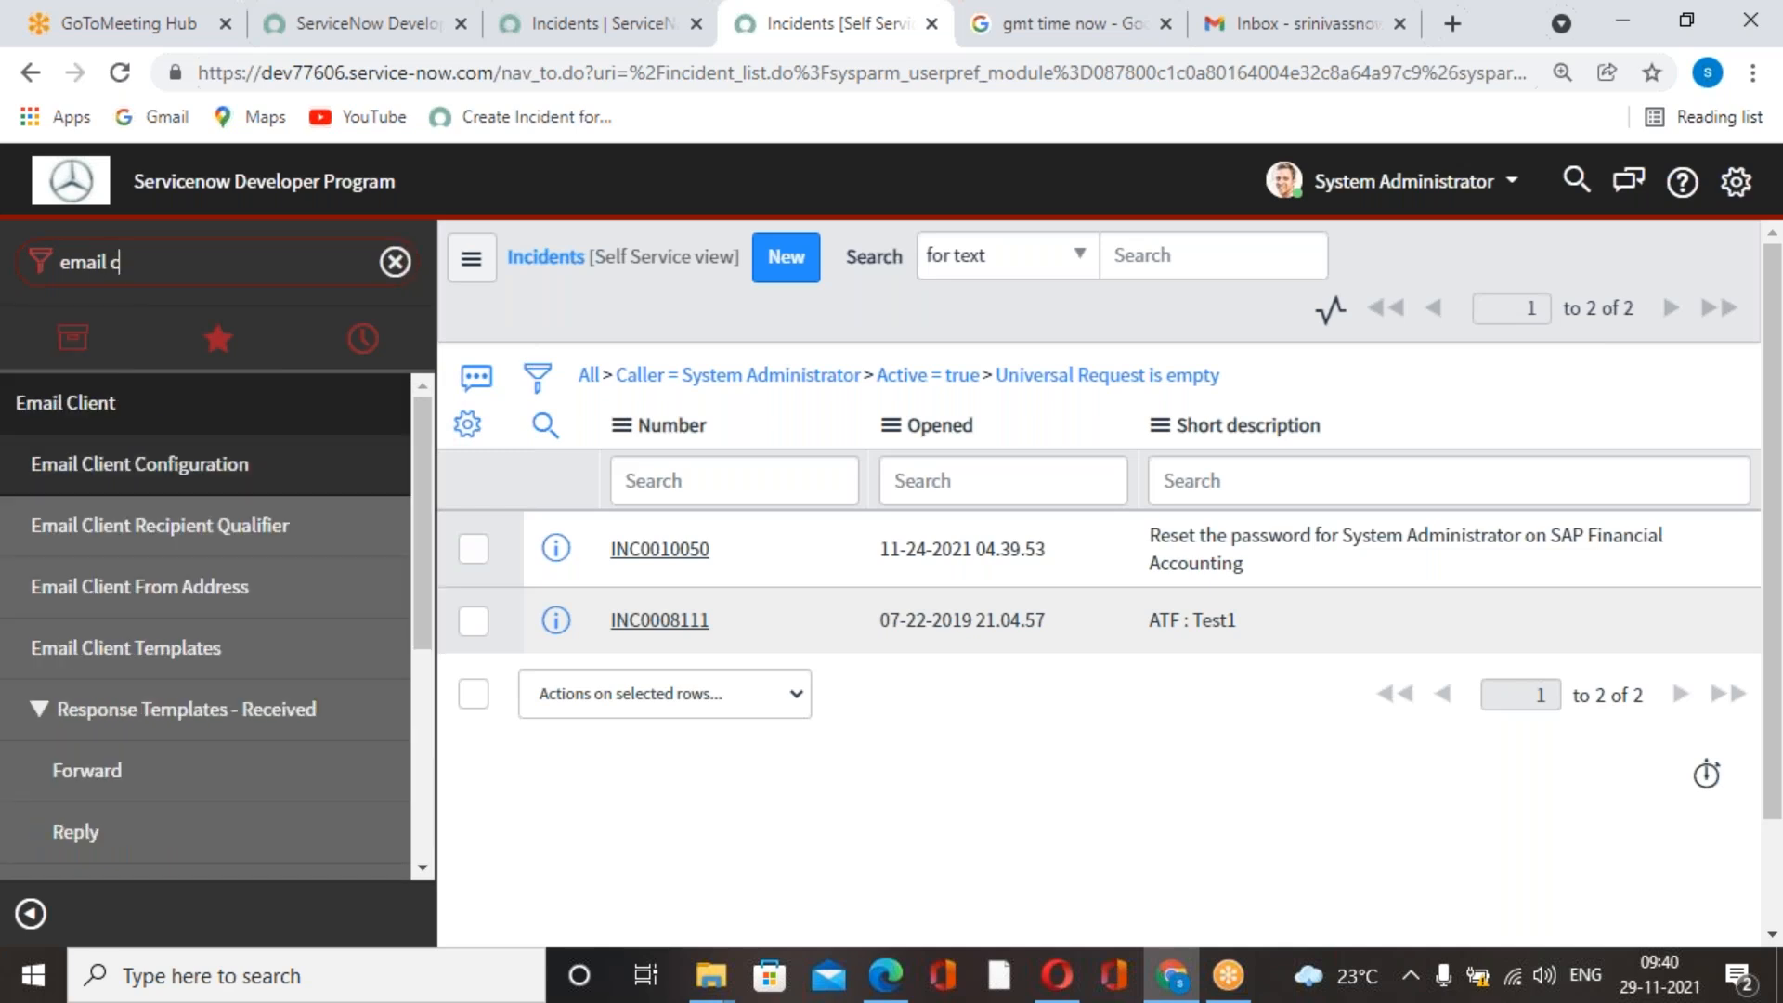
pyautogui.press('BackSpace')
pyautogui.press('BackSpace')
# Open Email Accounts under System Mailboxes administration and open the ServiceNow SMTP account record.
pyautogui.scroll(-5, 120, 678)
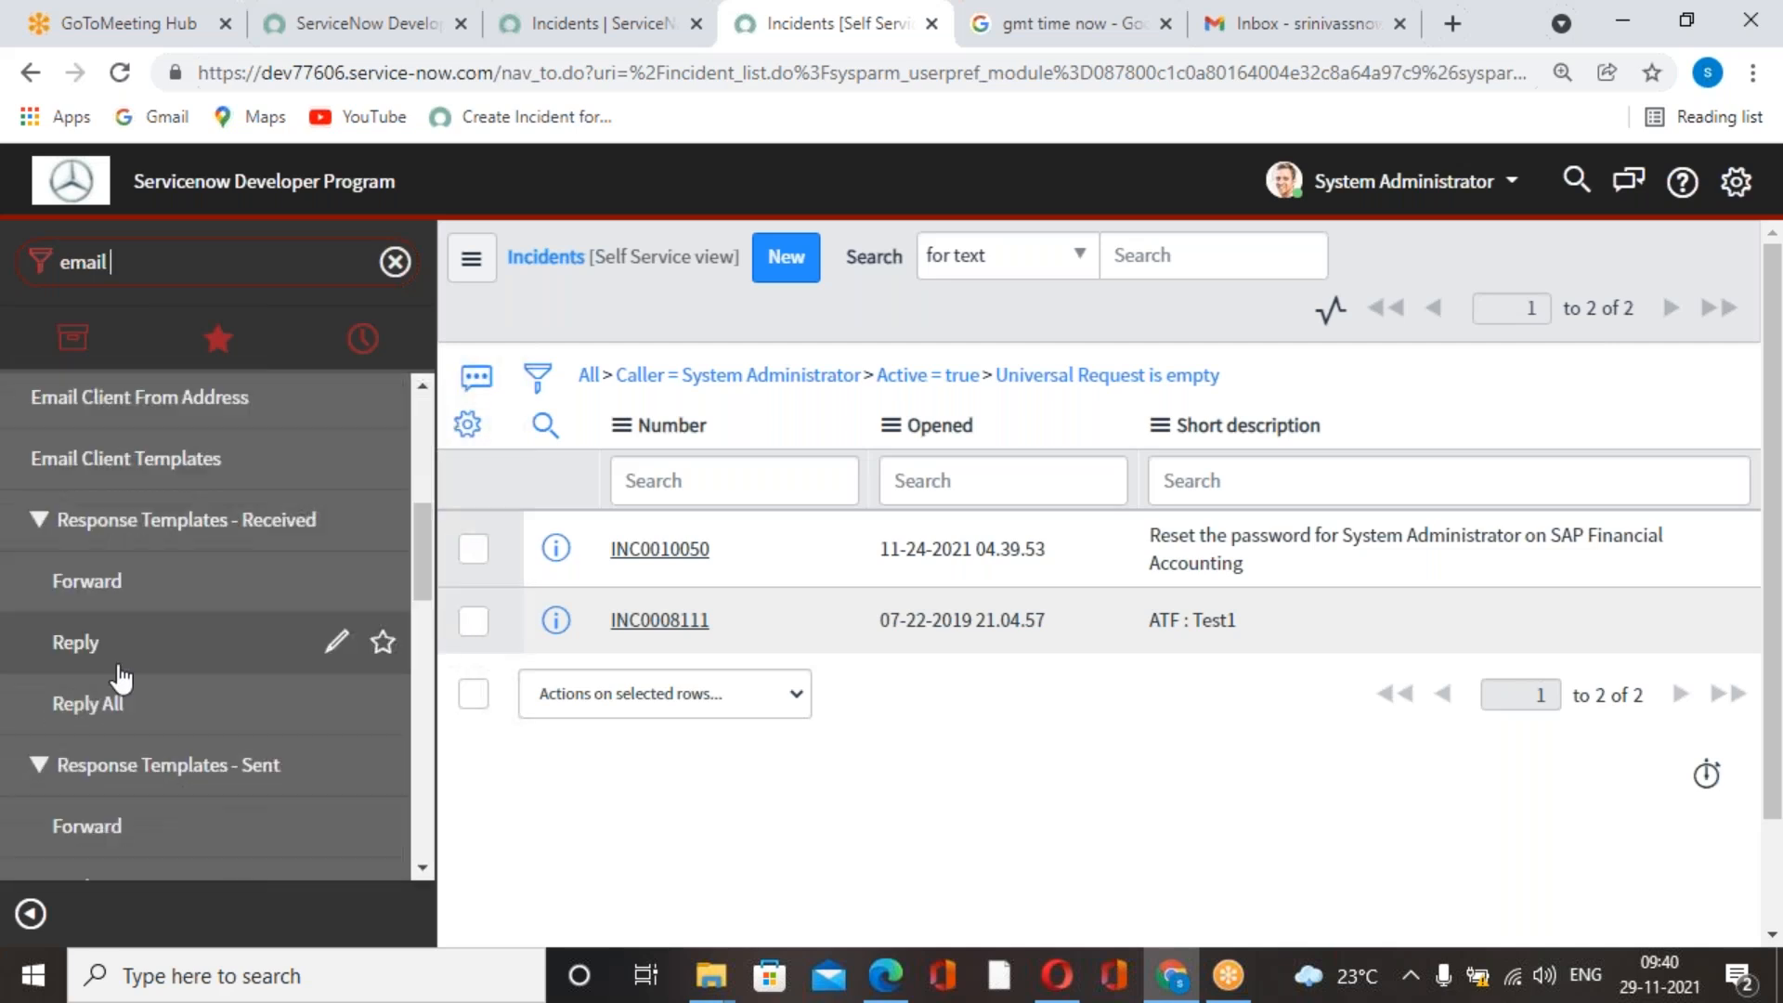
pyautogui.scroll(-7, 121, 678)
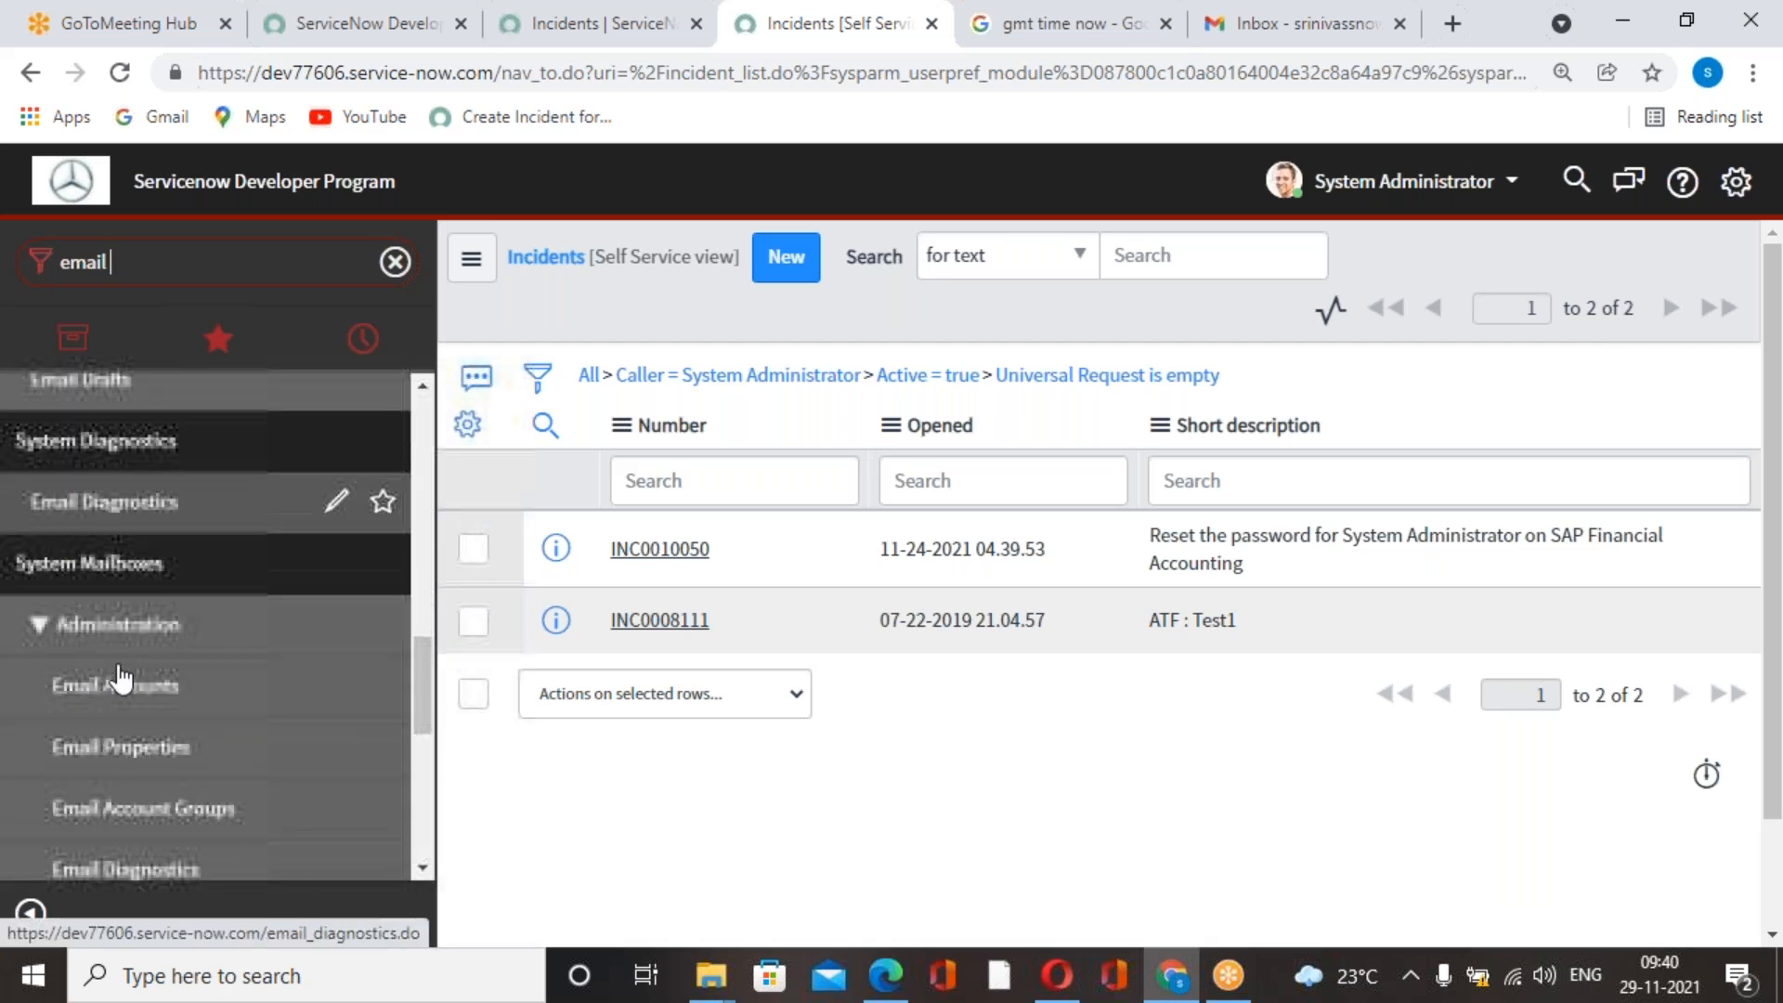
pyautogui.scroll(-3, 125, 681)
pyautogui.scroll(3, 137, 684)
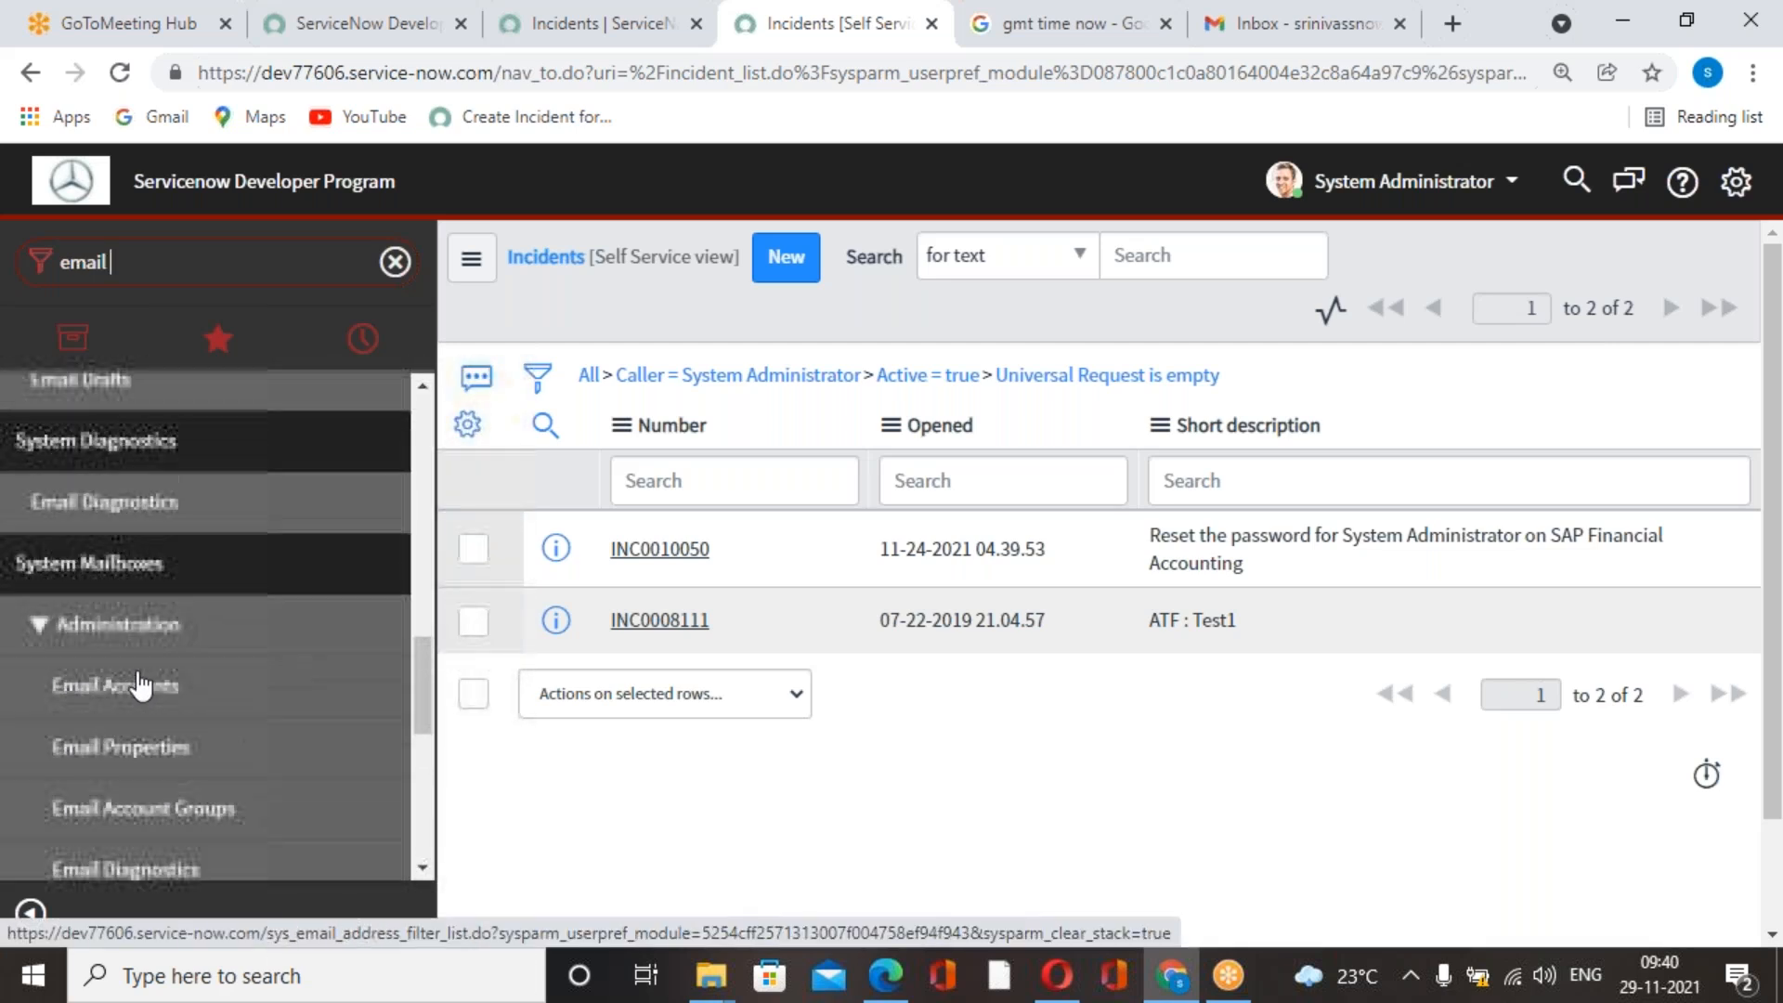
pyautogui.click(140, 688)
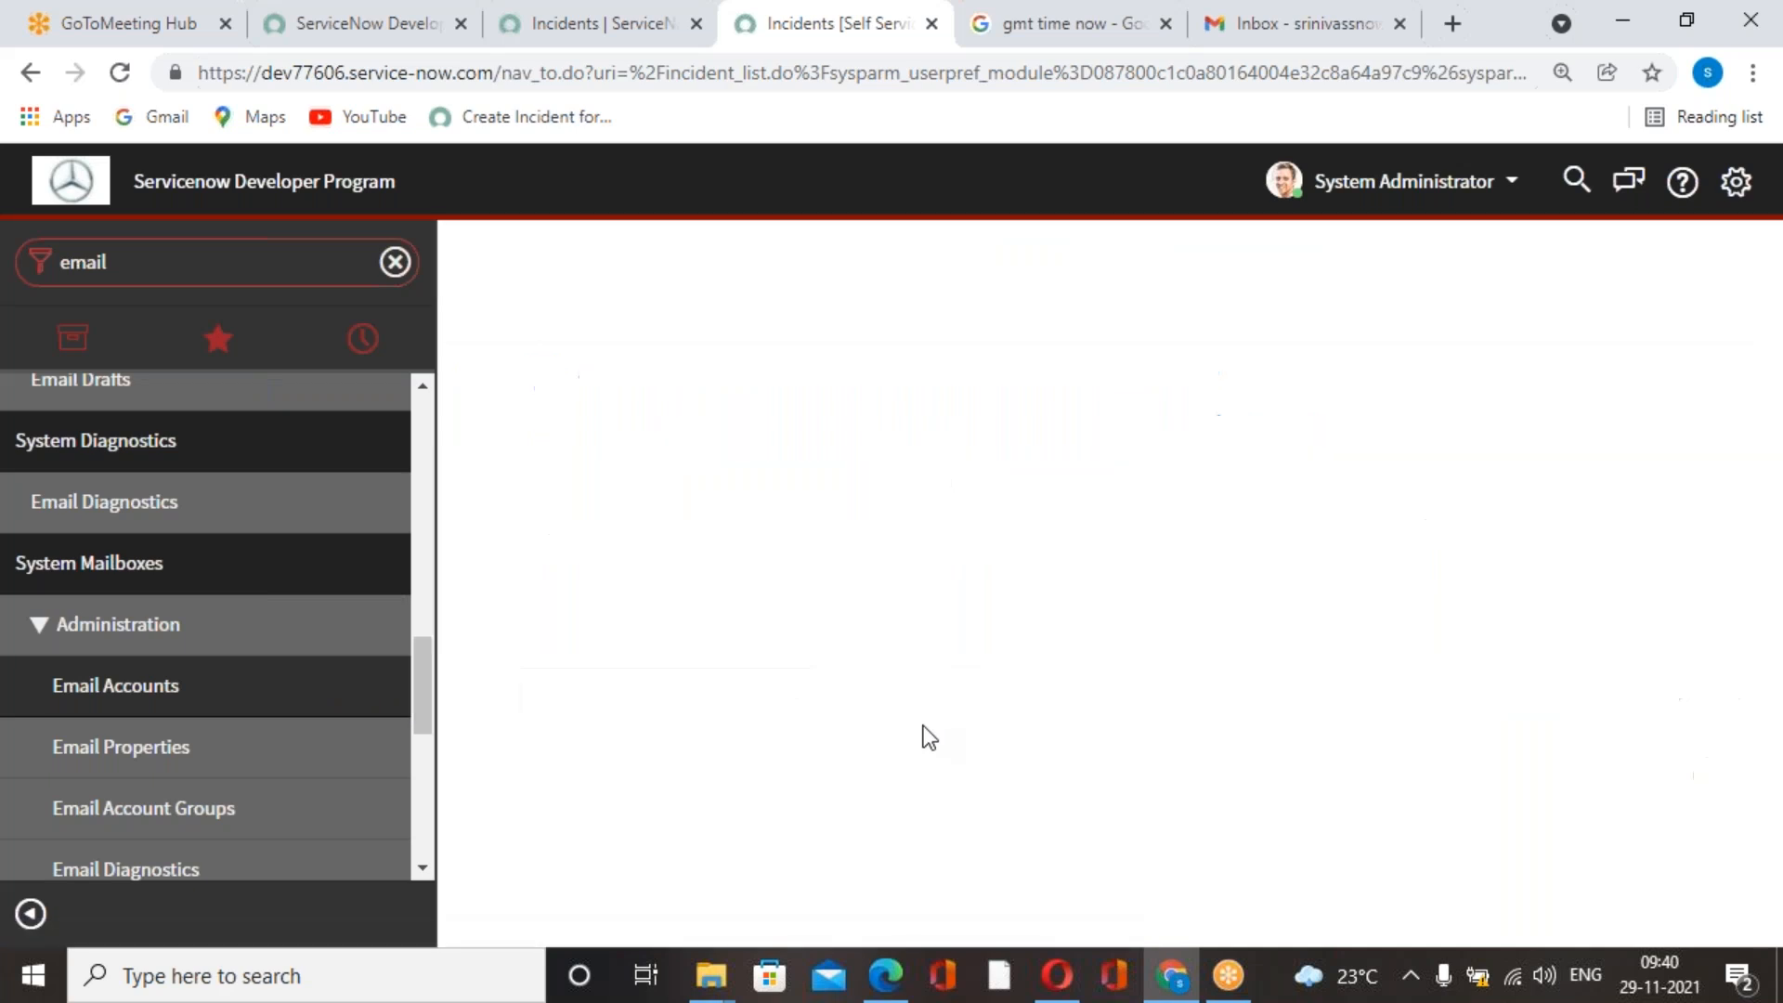
pyautogui.click(723, 565)
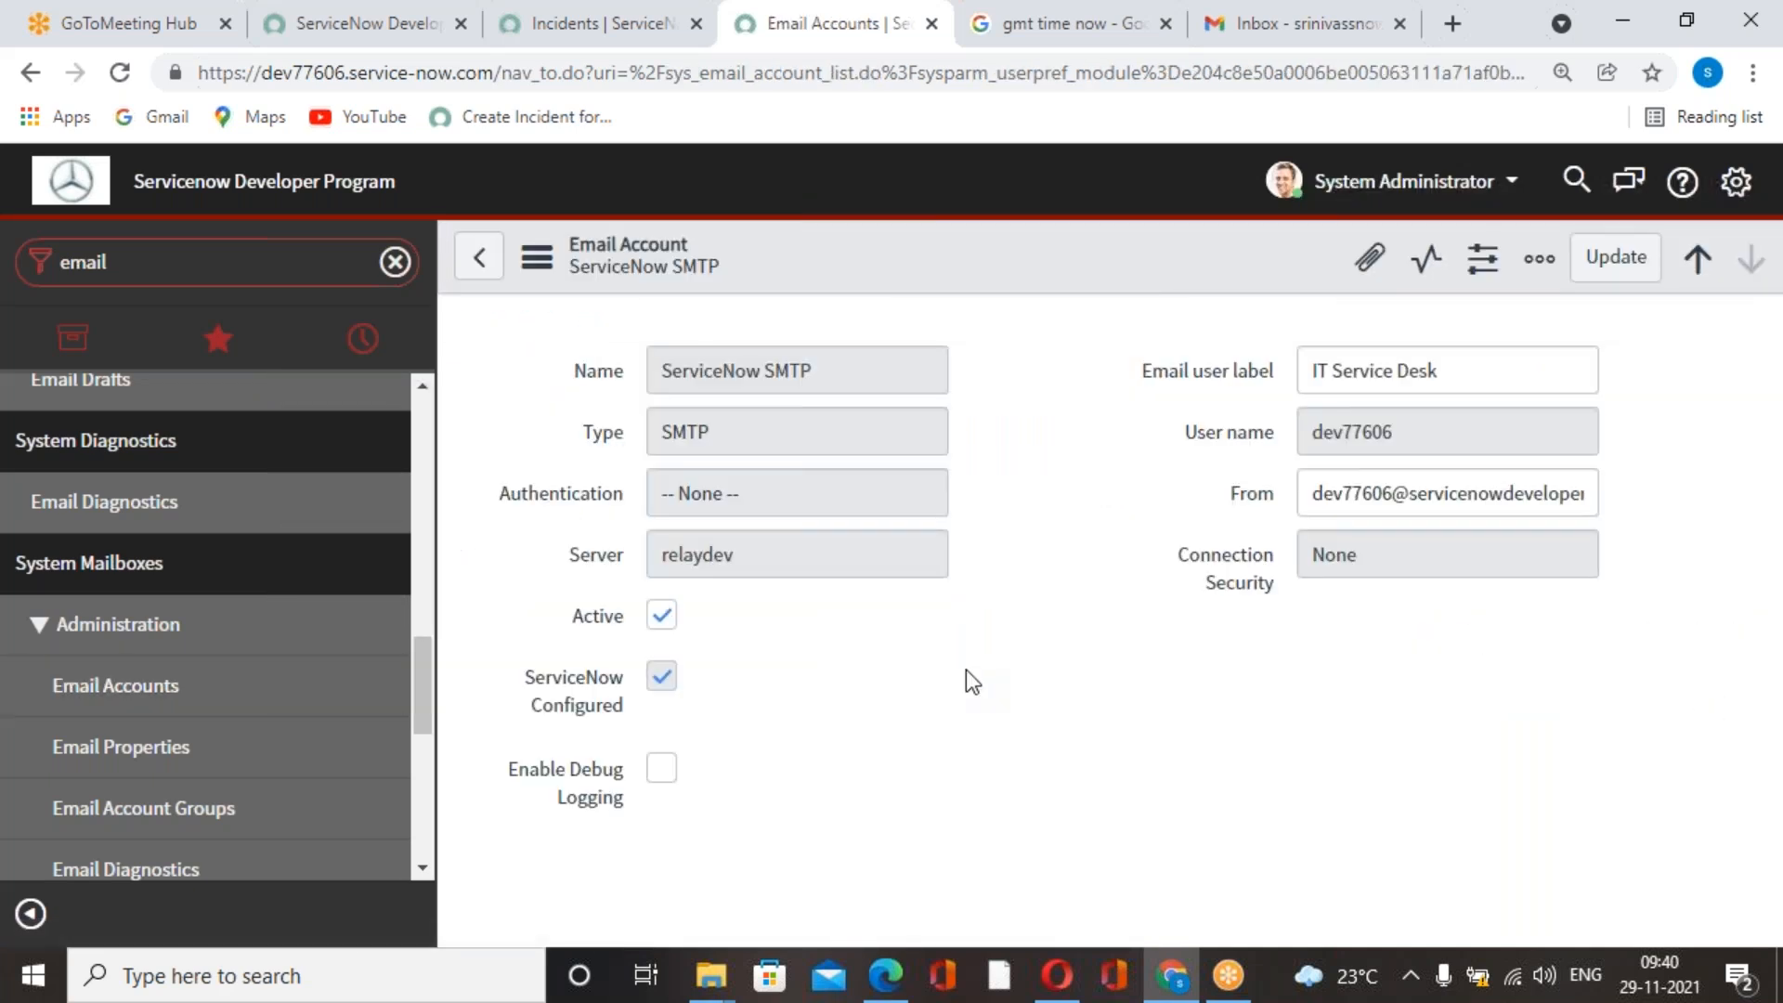
# Copy the SMTP account's From address and paste it as the recipient of the new Gmail message.
pyautogui.click(1298, 569)
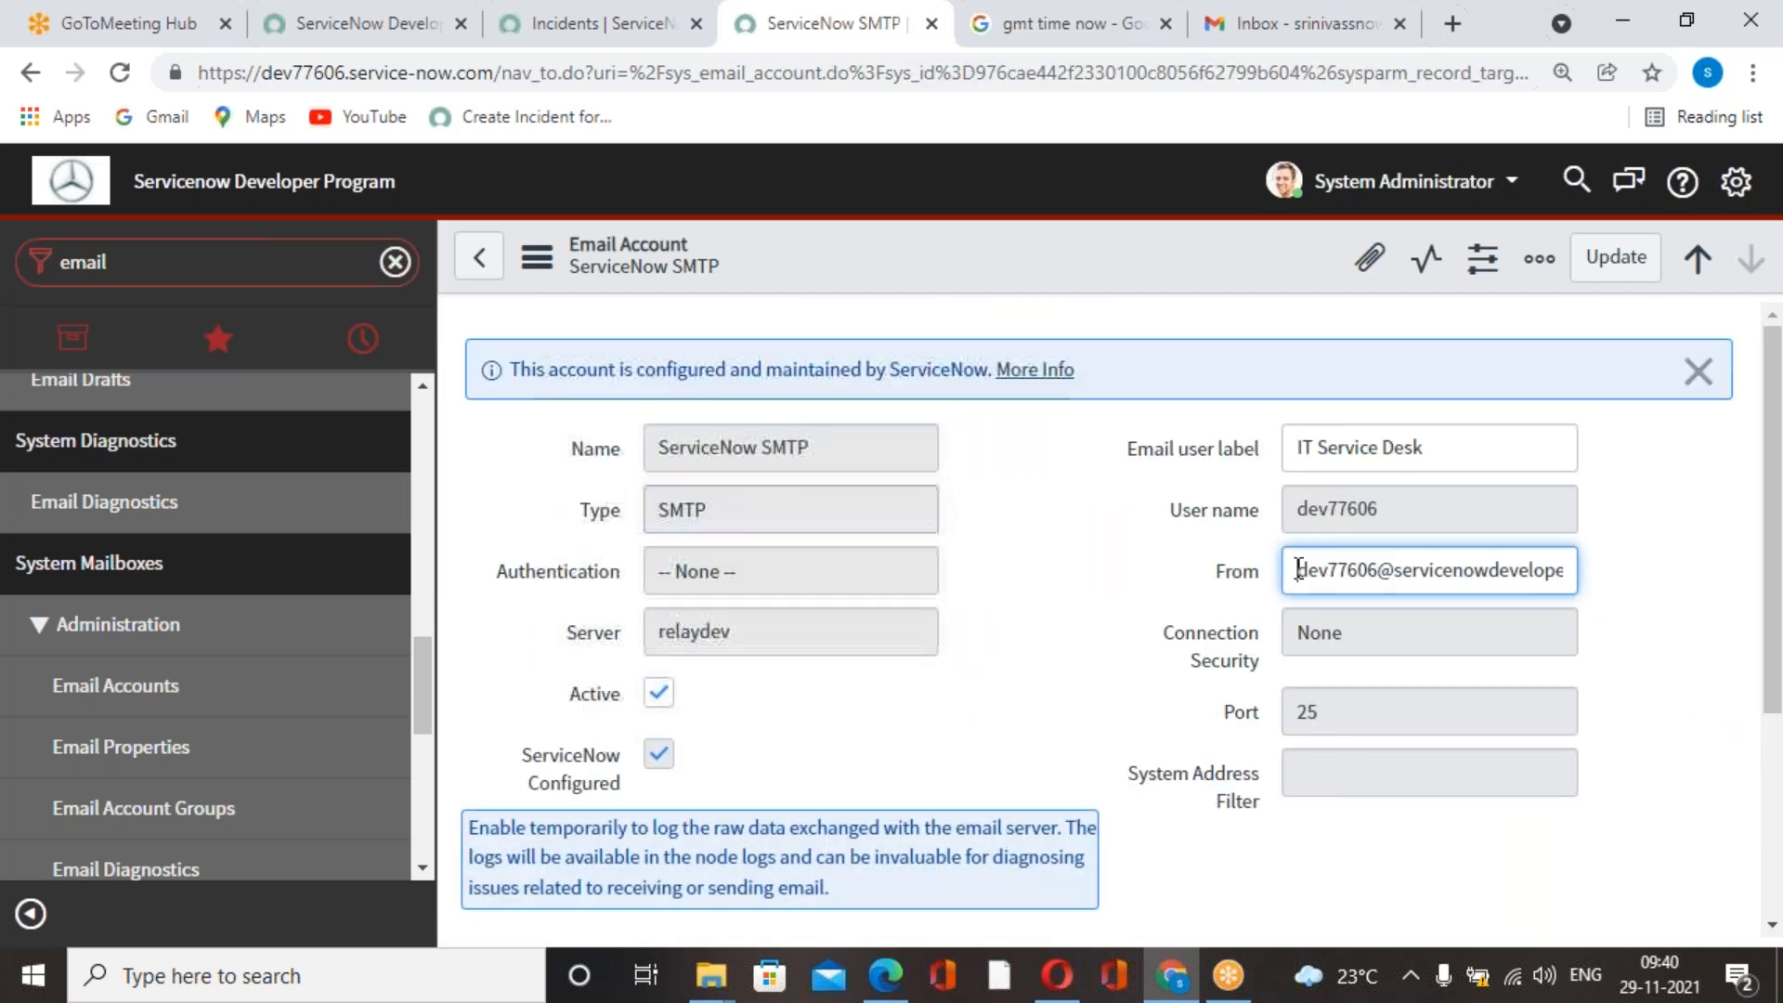
pyautogui.moveTo(1298, 569); pyautogui.dragTo(1656, 580)
pyautogui.hotkey('ctrl', 'c')
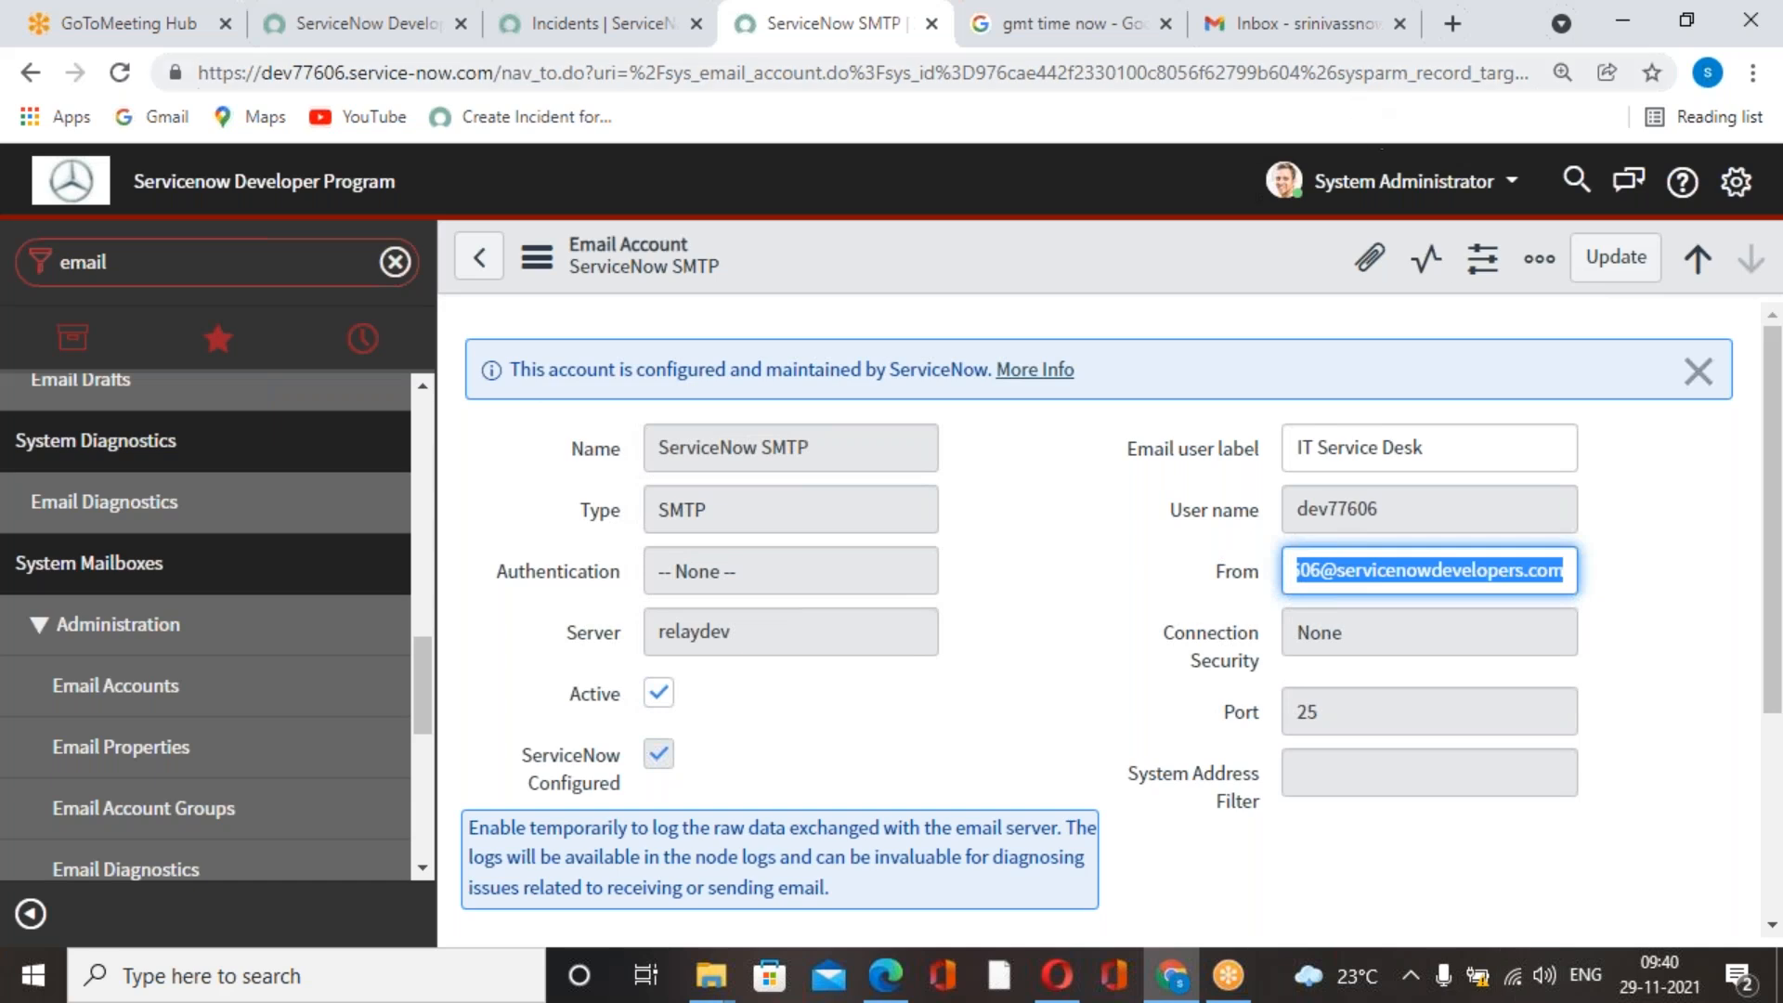
pyautogui.click(1300, 24)
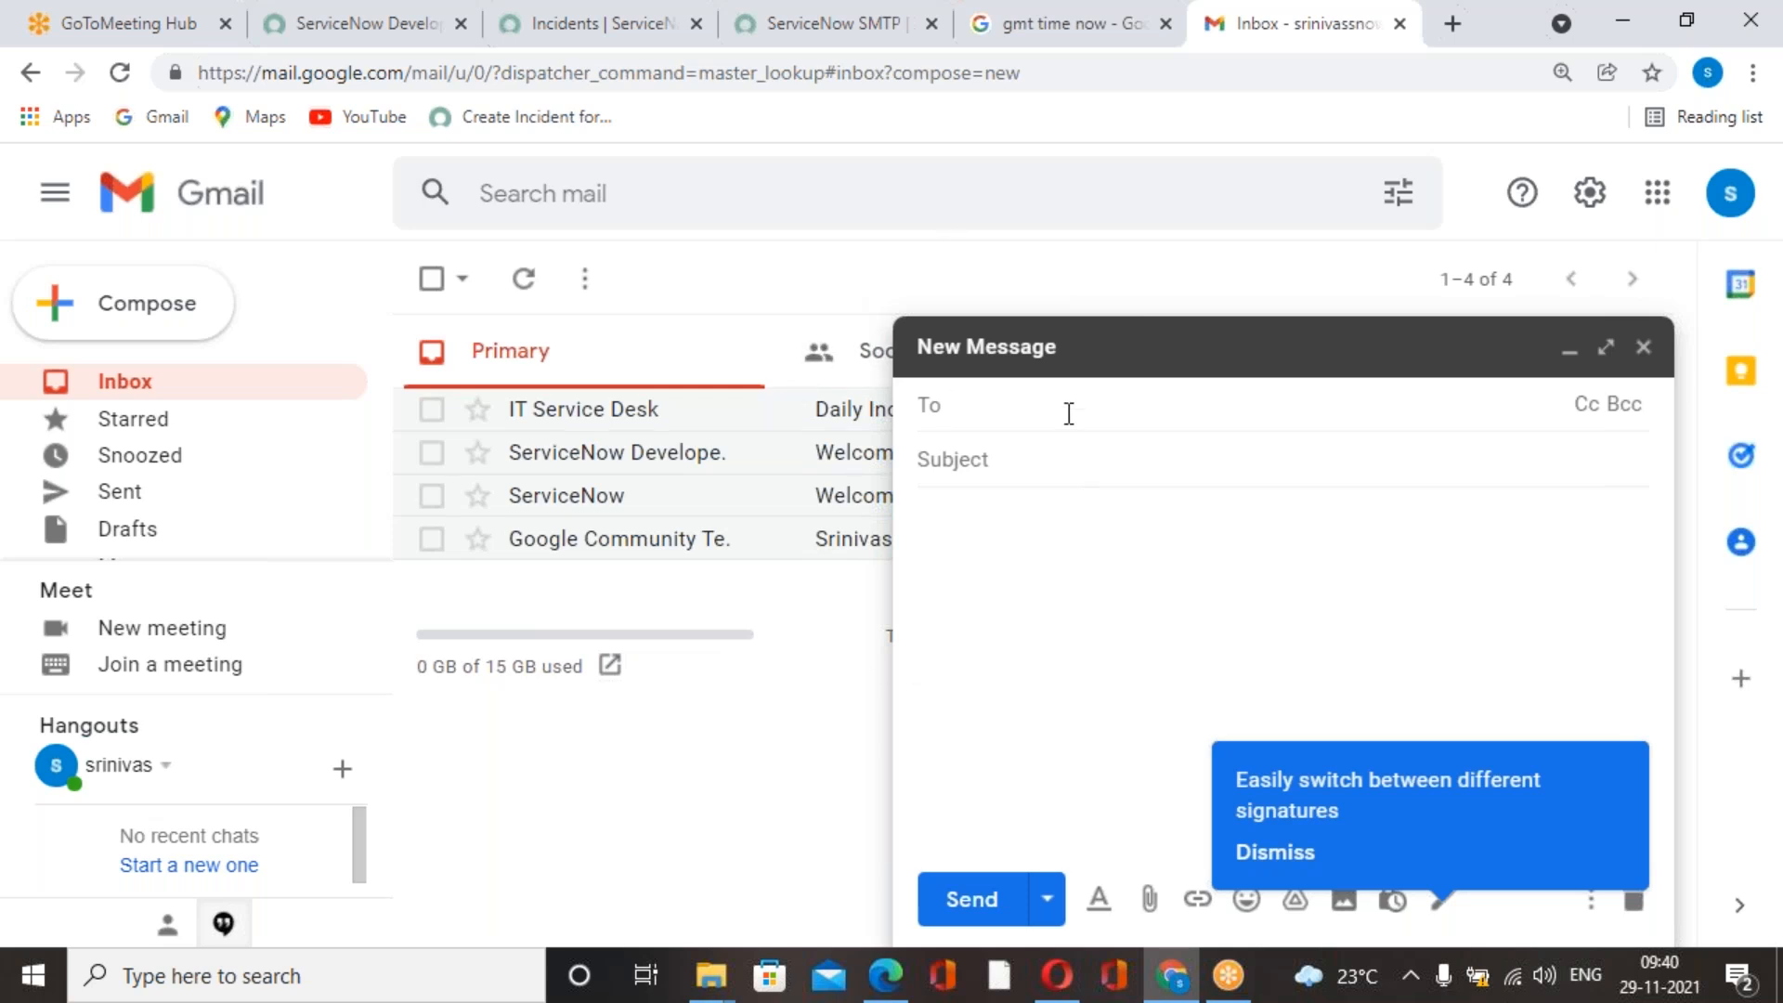
pyautogui.hotkey('ctrl', 'v')
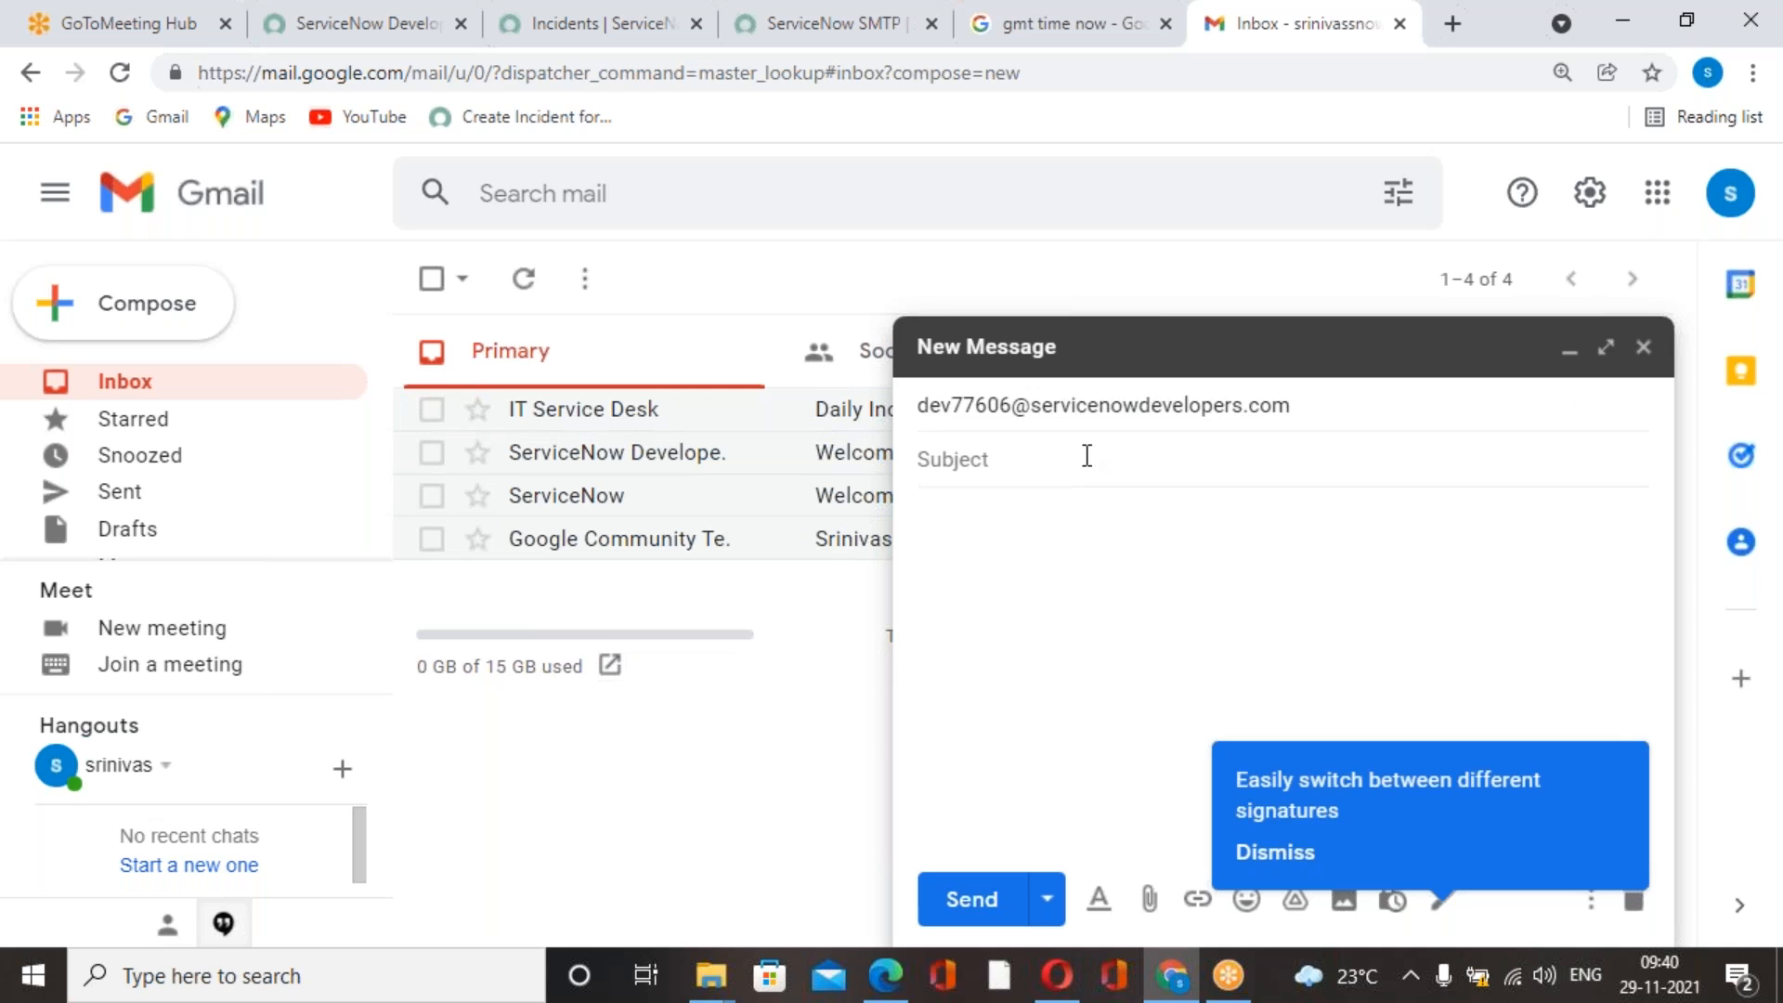
# Enter "I am facing network issue" as the subject of the email.
pyautogui.click(1087, 455)
pyautogui.write('I')
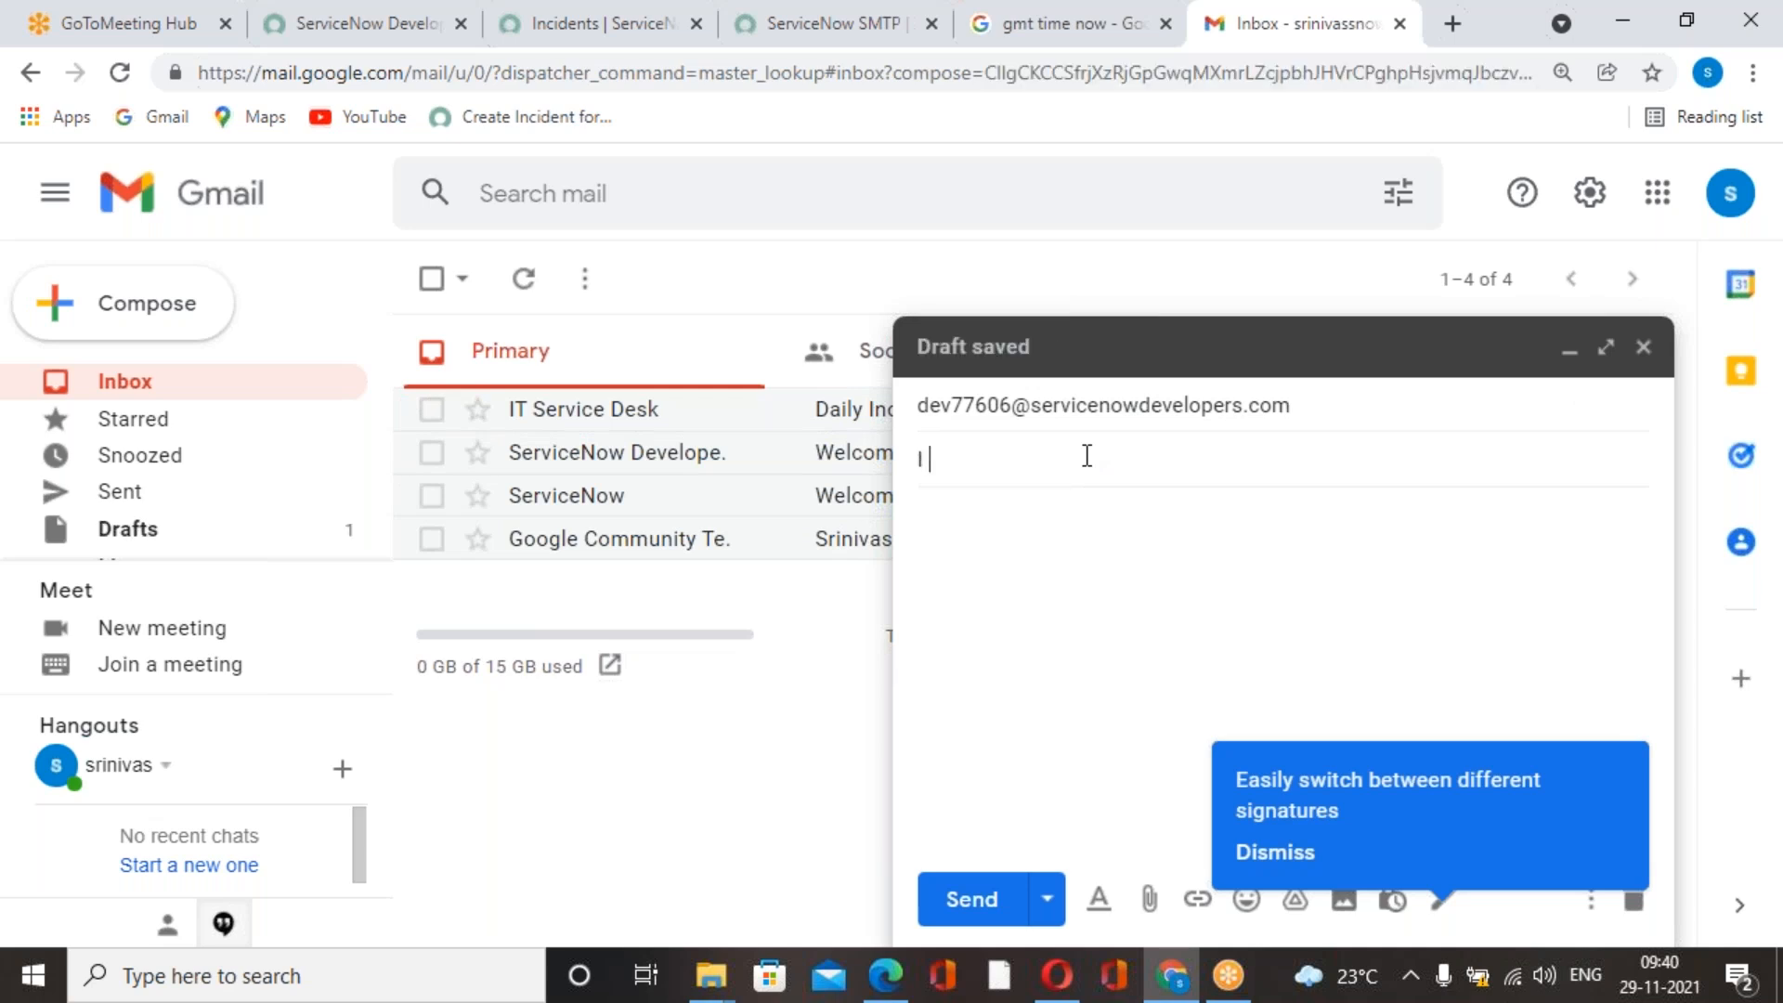
pyautogui.write(' am facing networ')
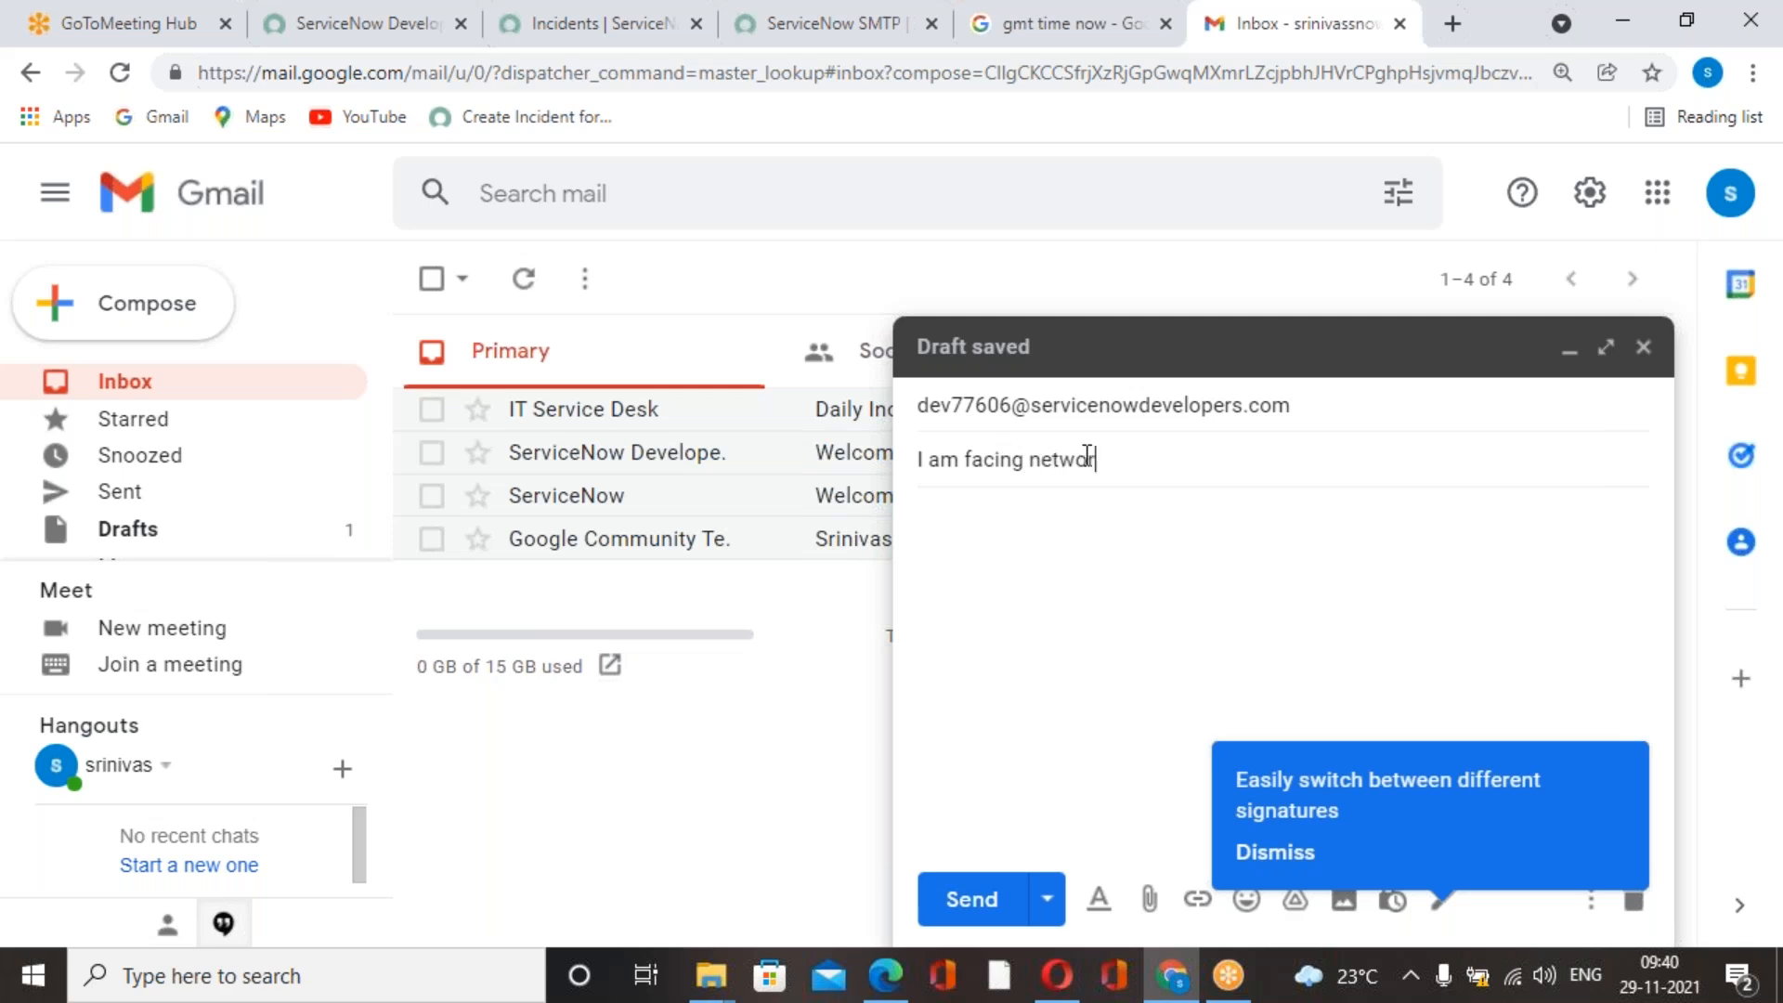
pyautogui.write('k issue')
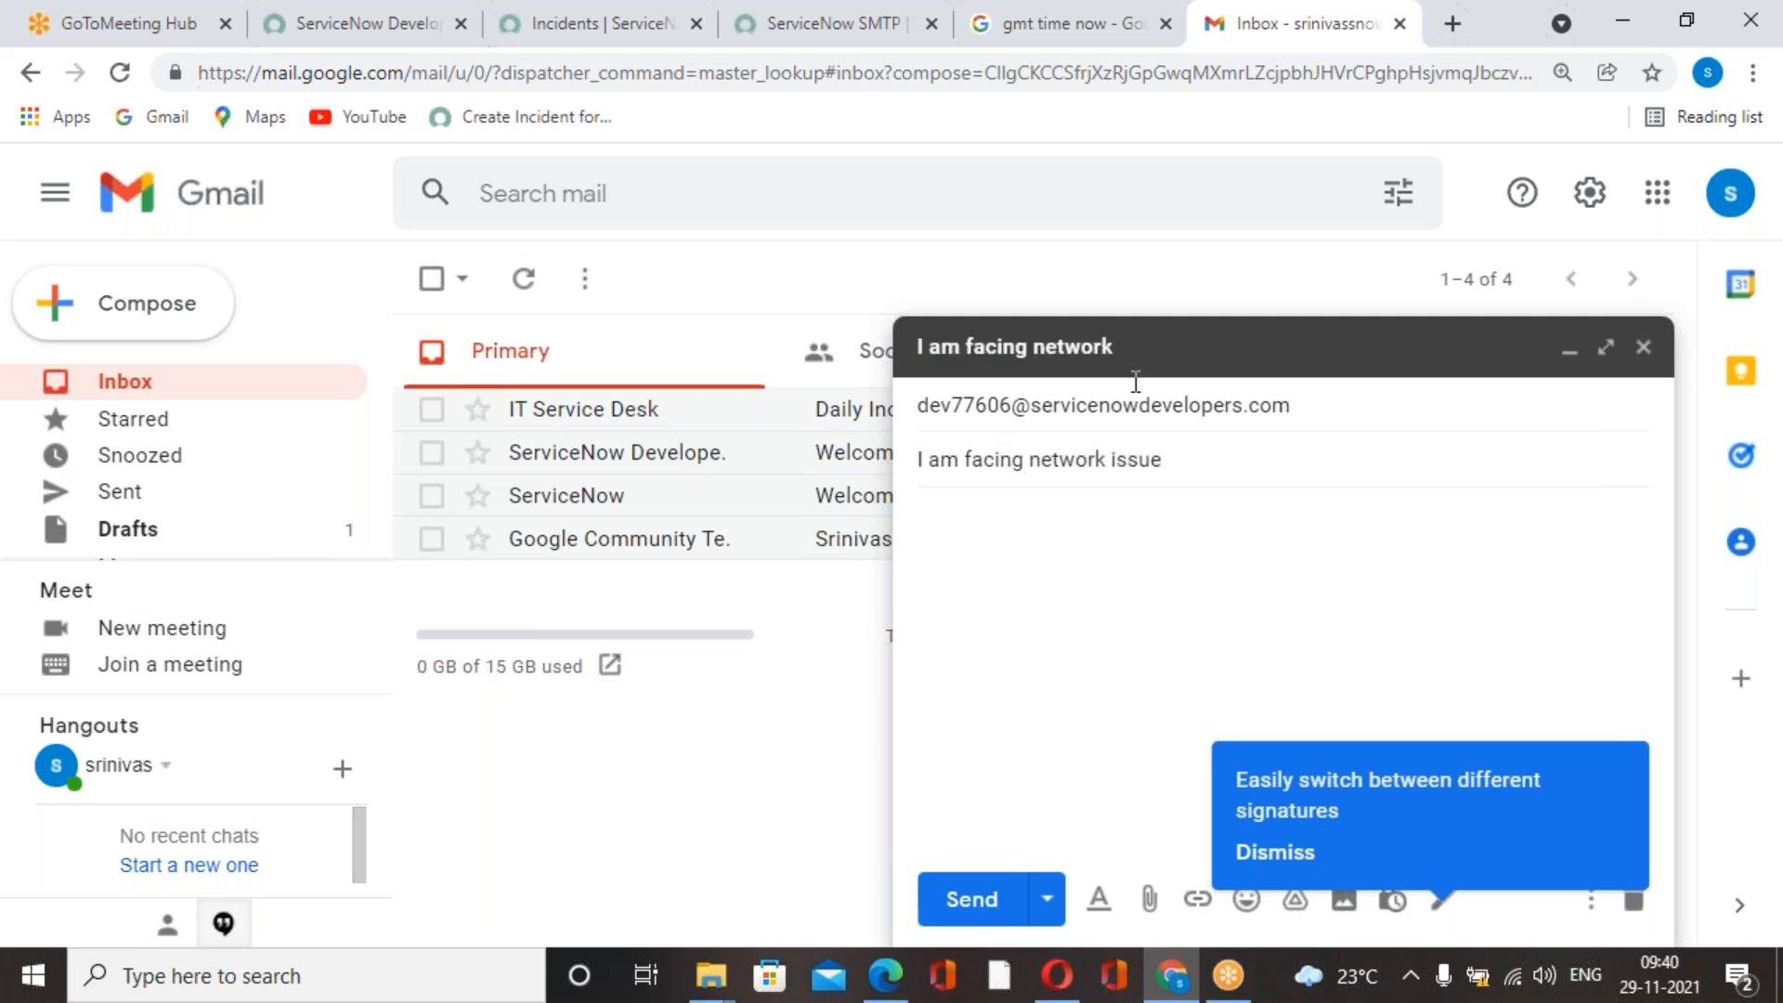
# Copy the subject text into the message body, send the email, and dismiss the sent notice.
pyautogui.hotkey('ctrl', 'a')
pyautogui.hotkey('ctrl', 'c')
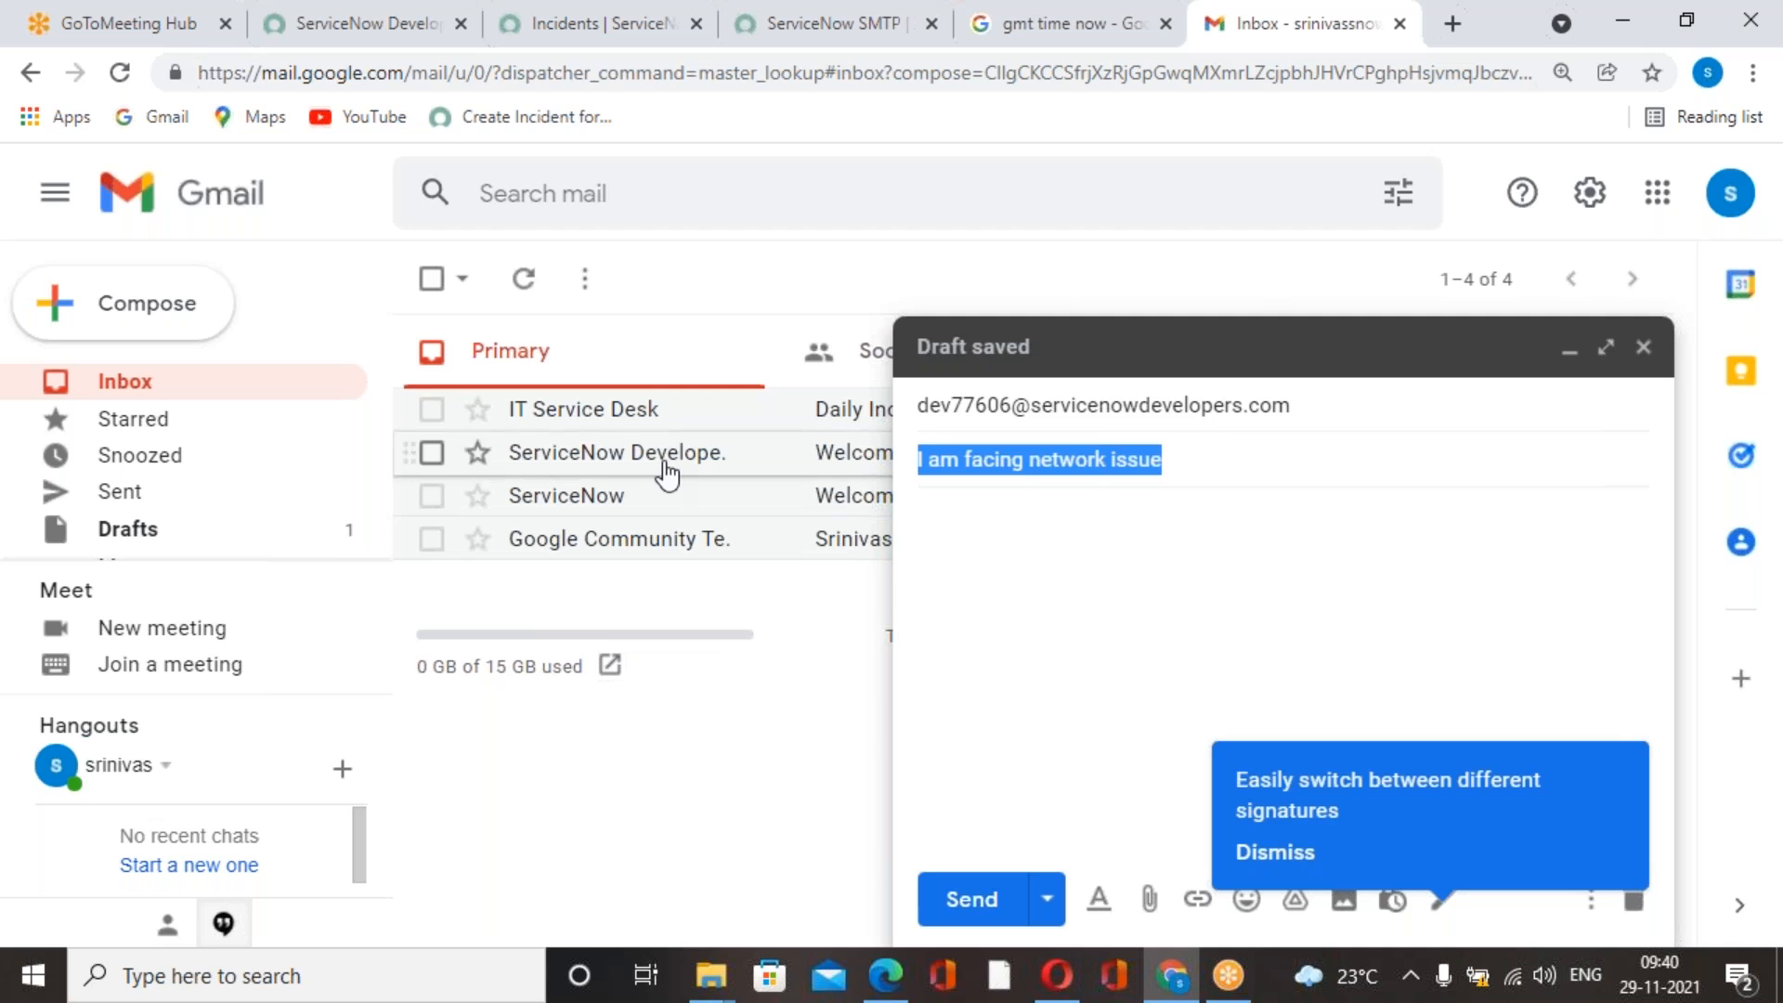
pyautogui.click(1345, 585)
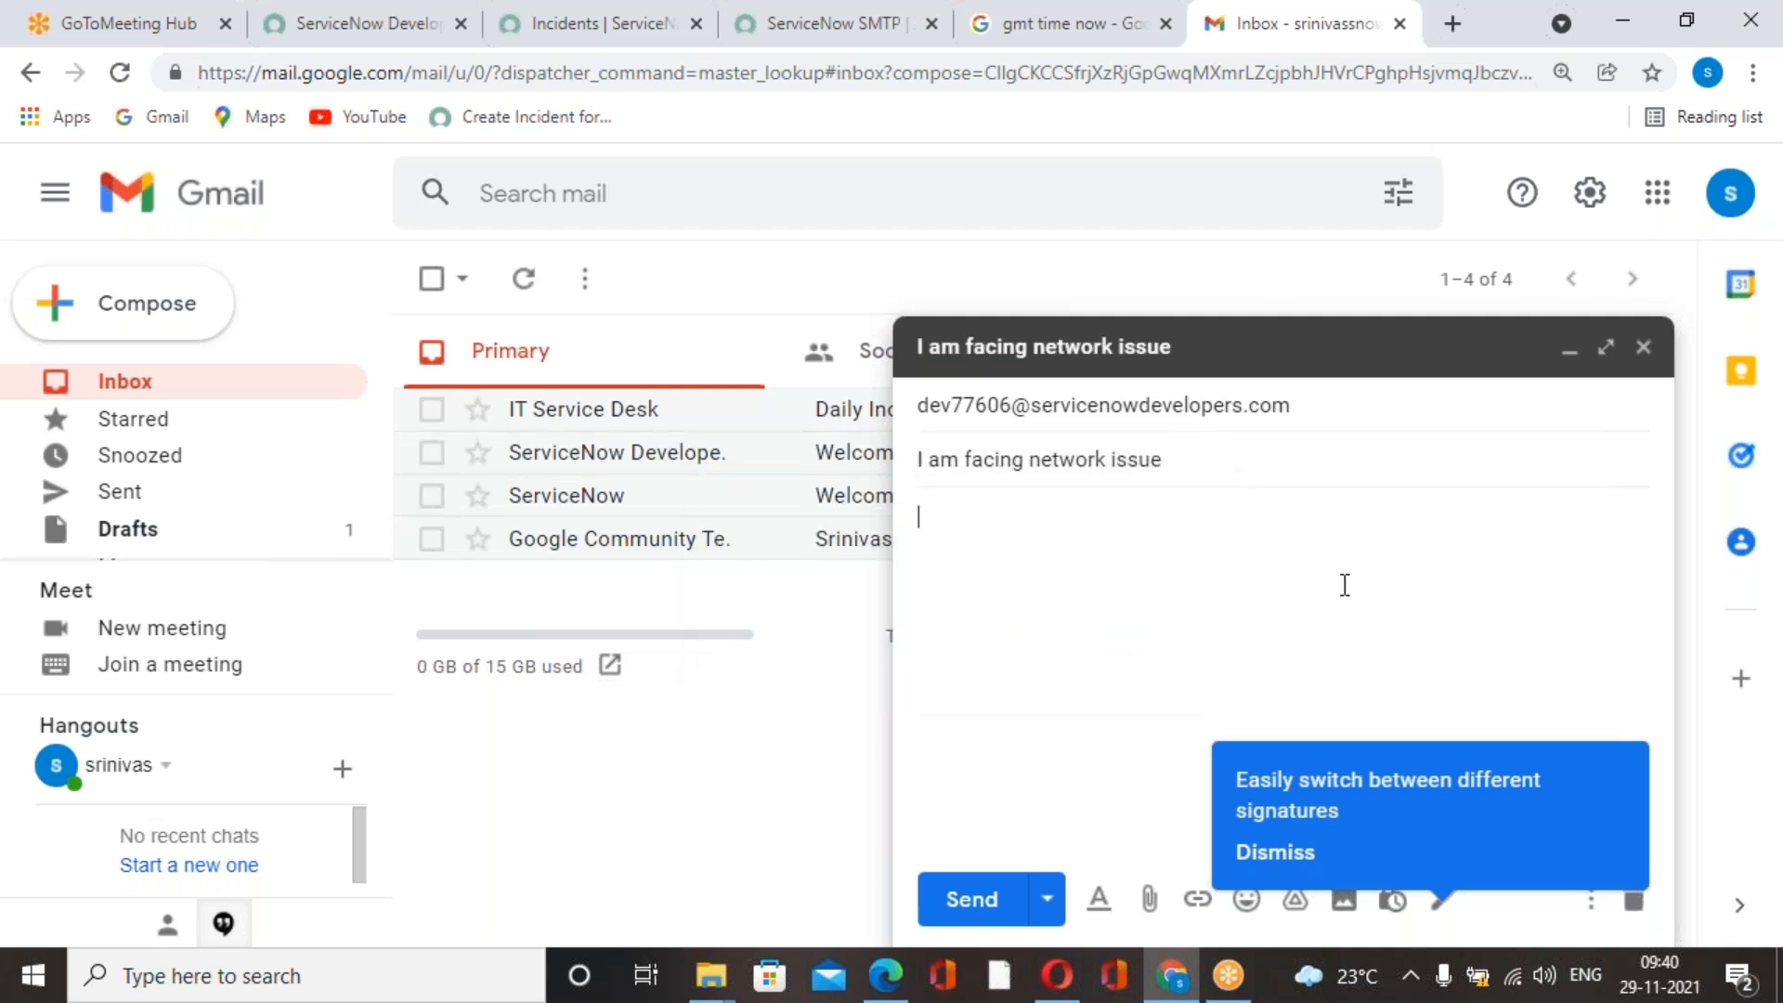
pyautogui.hotkey('ctrl', 'v')
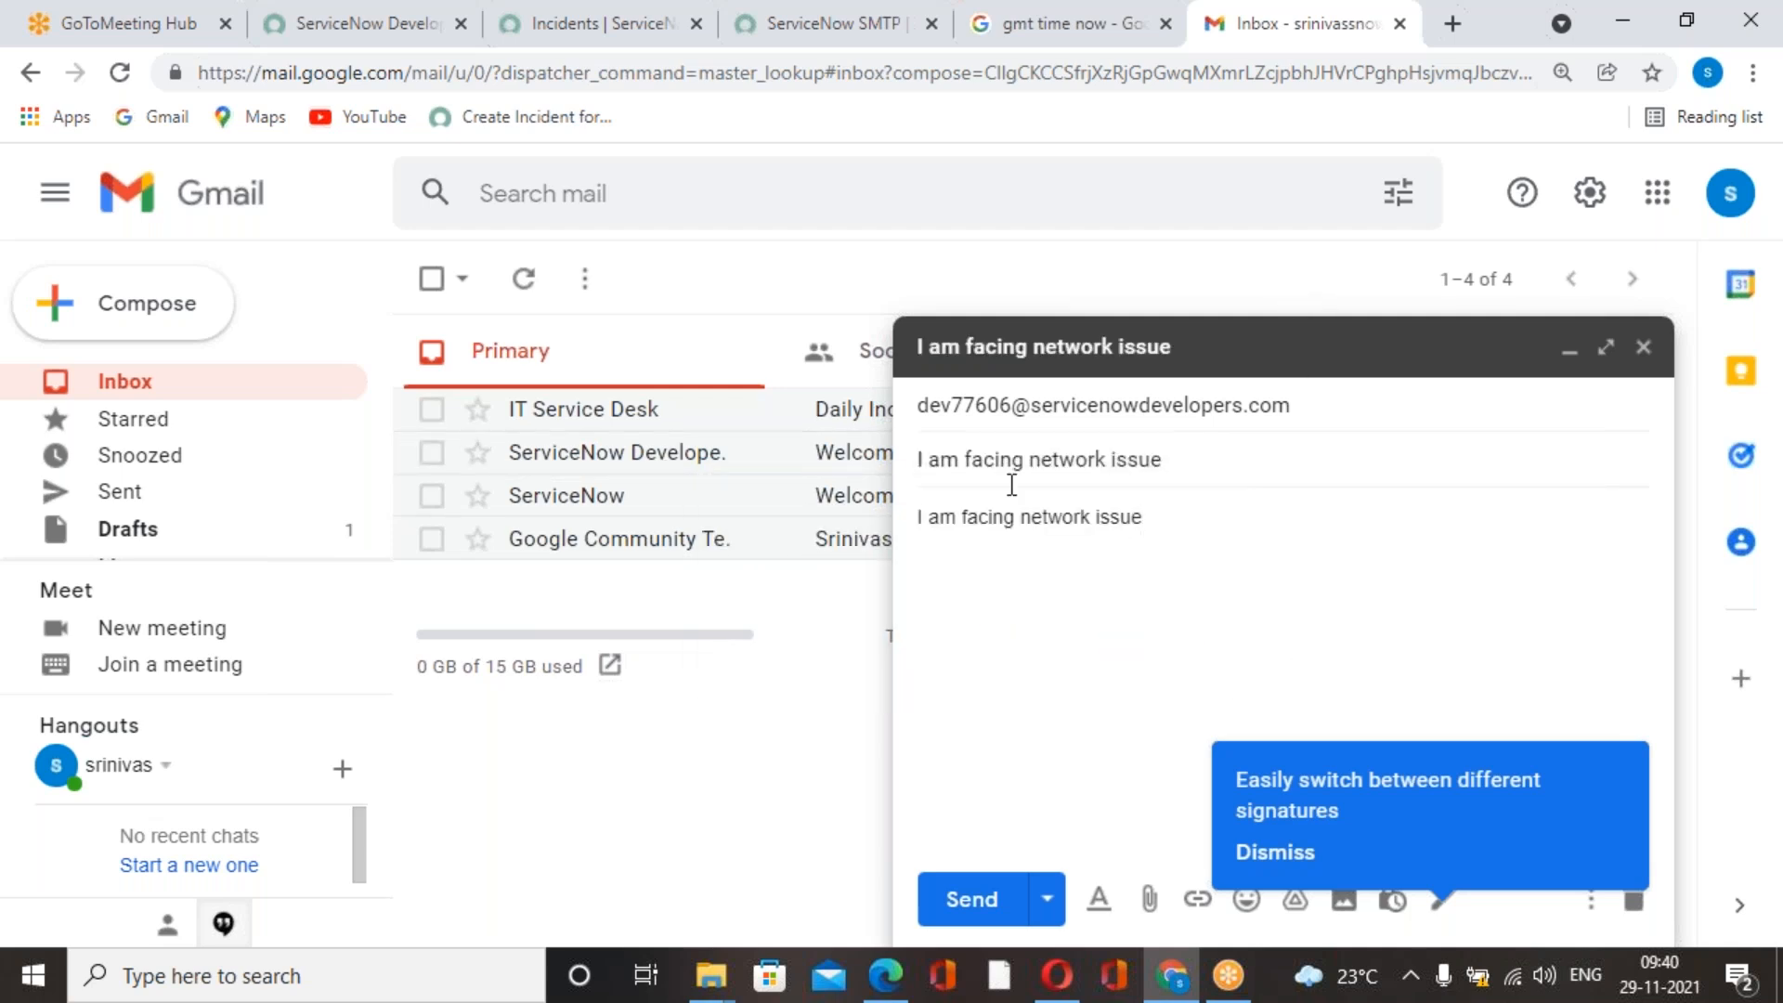
pyautogui.click(953, 901)
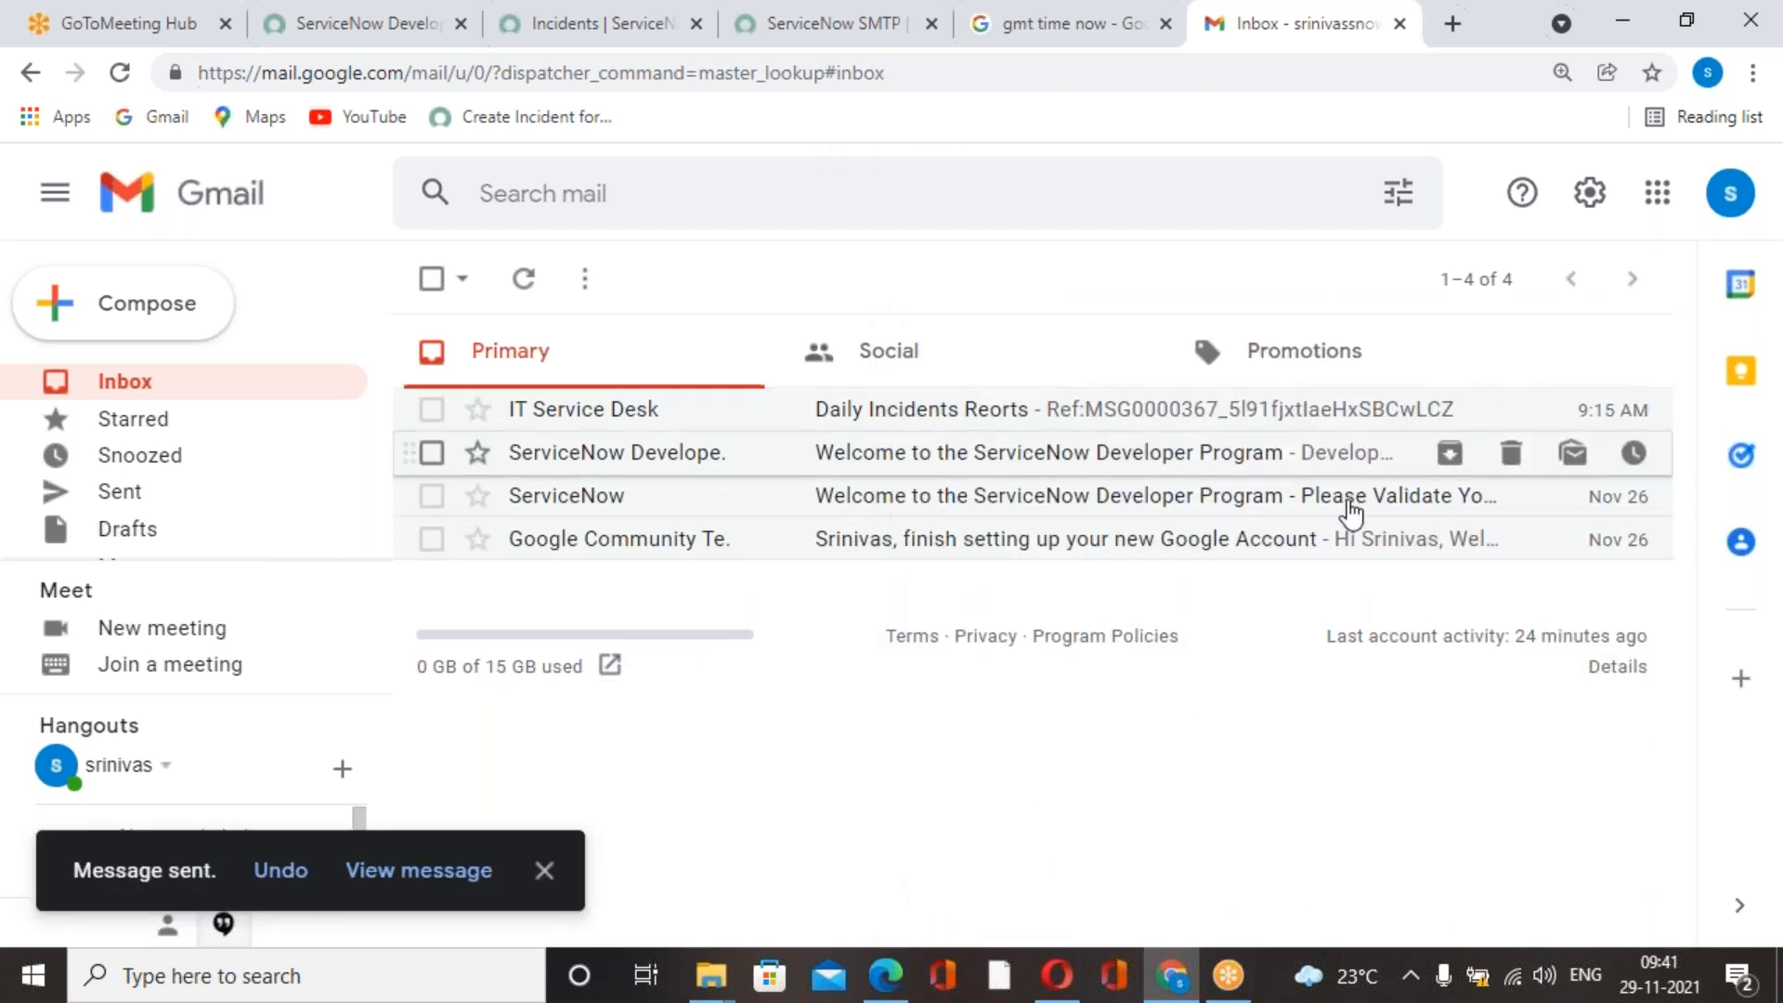
pyautogui.click(542, 873)
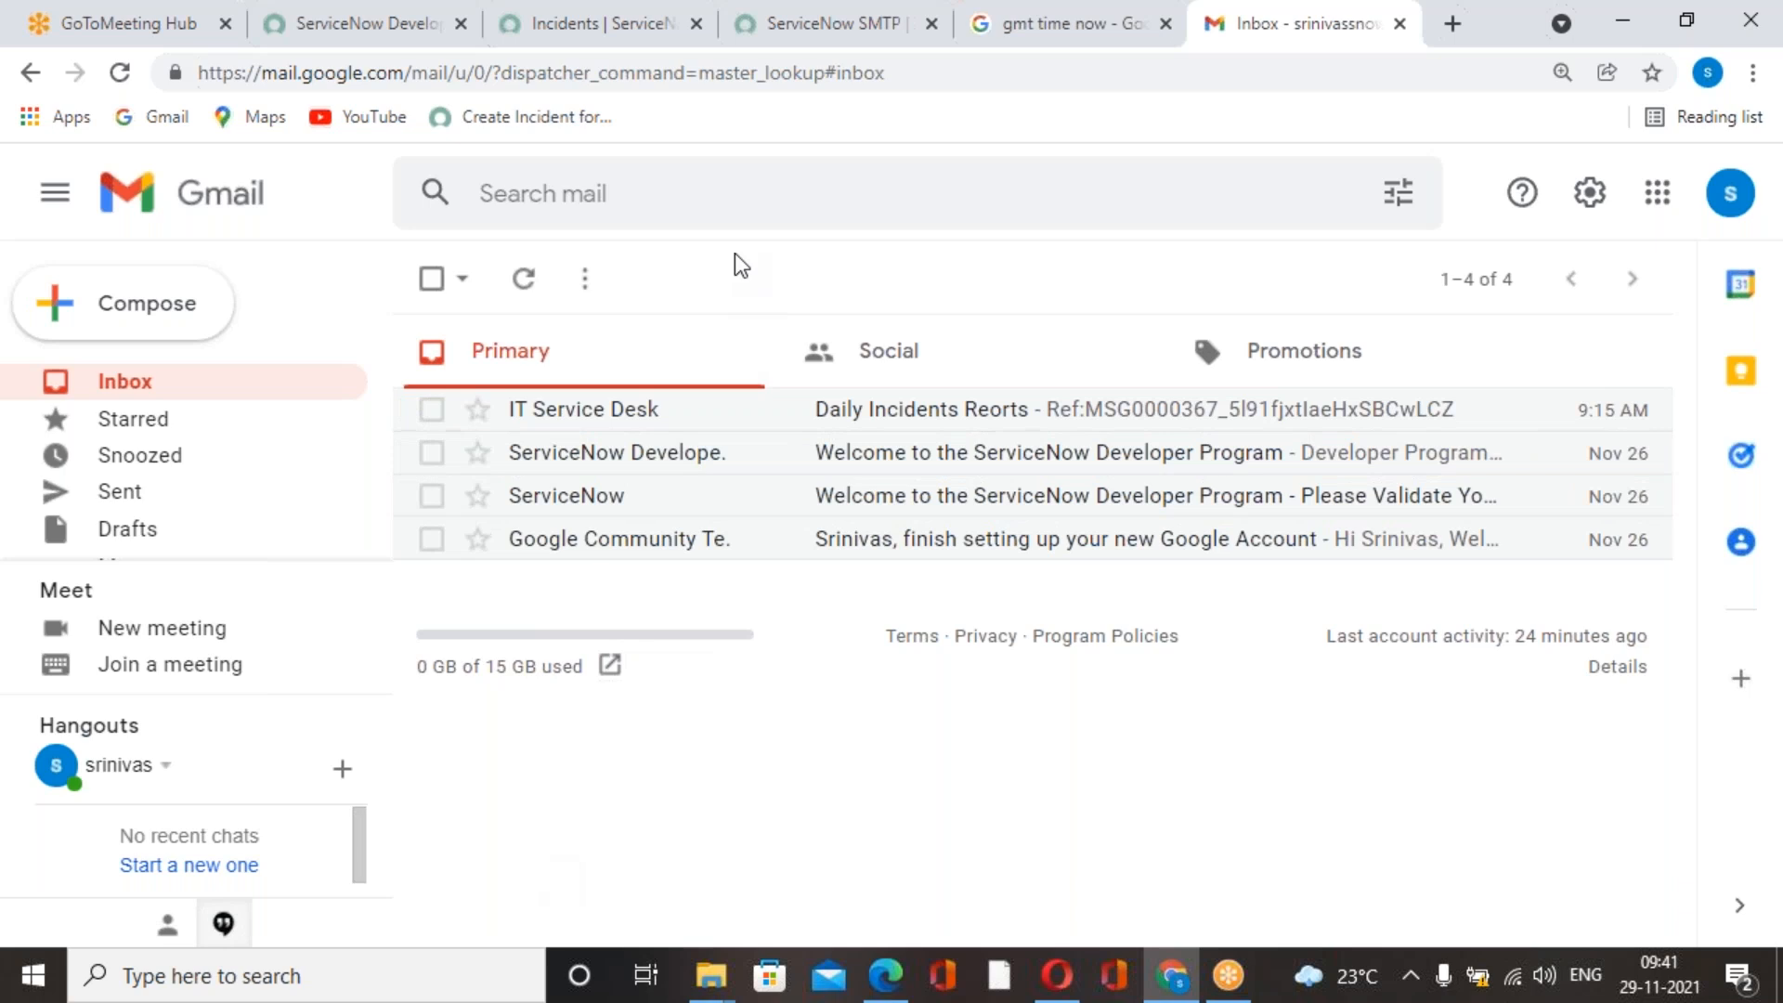
# Switch to ServiceNow, open the list of all incidents to check for the emailed one, and return to the Gmail inbox.
pyautogui.click(767, 37)
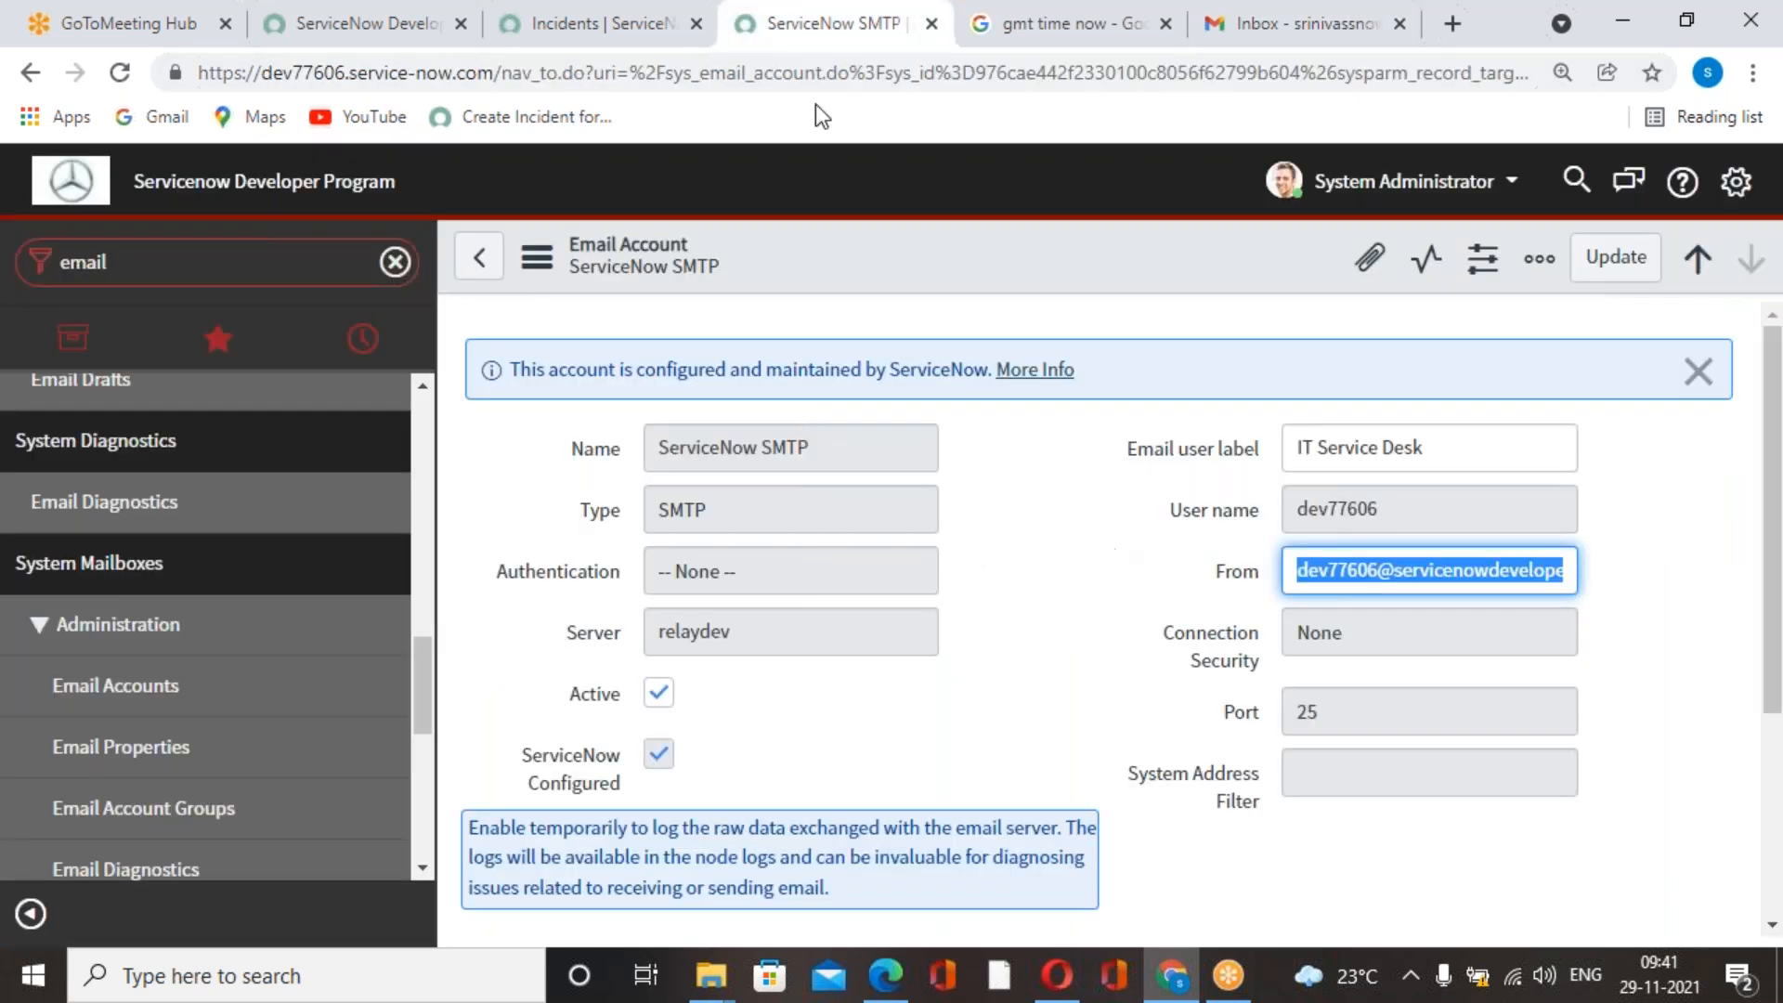
pyautogui.click(641, 26)
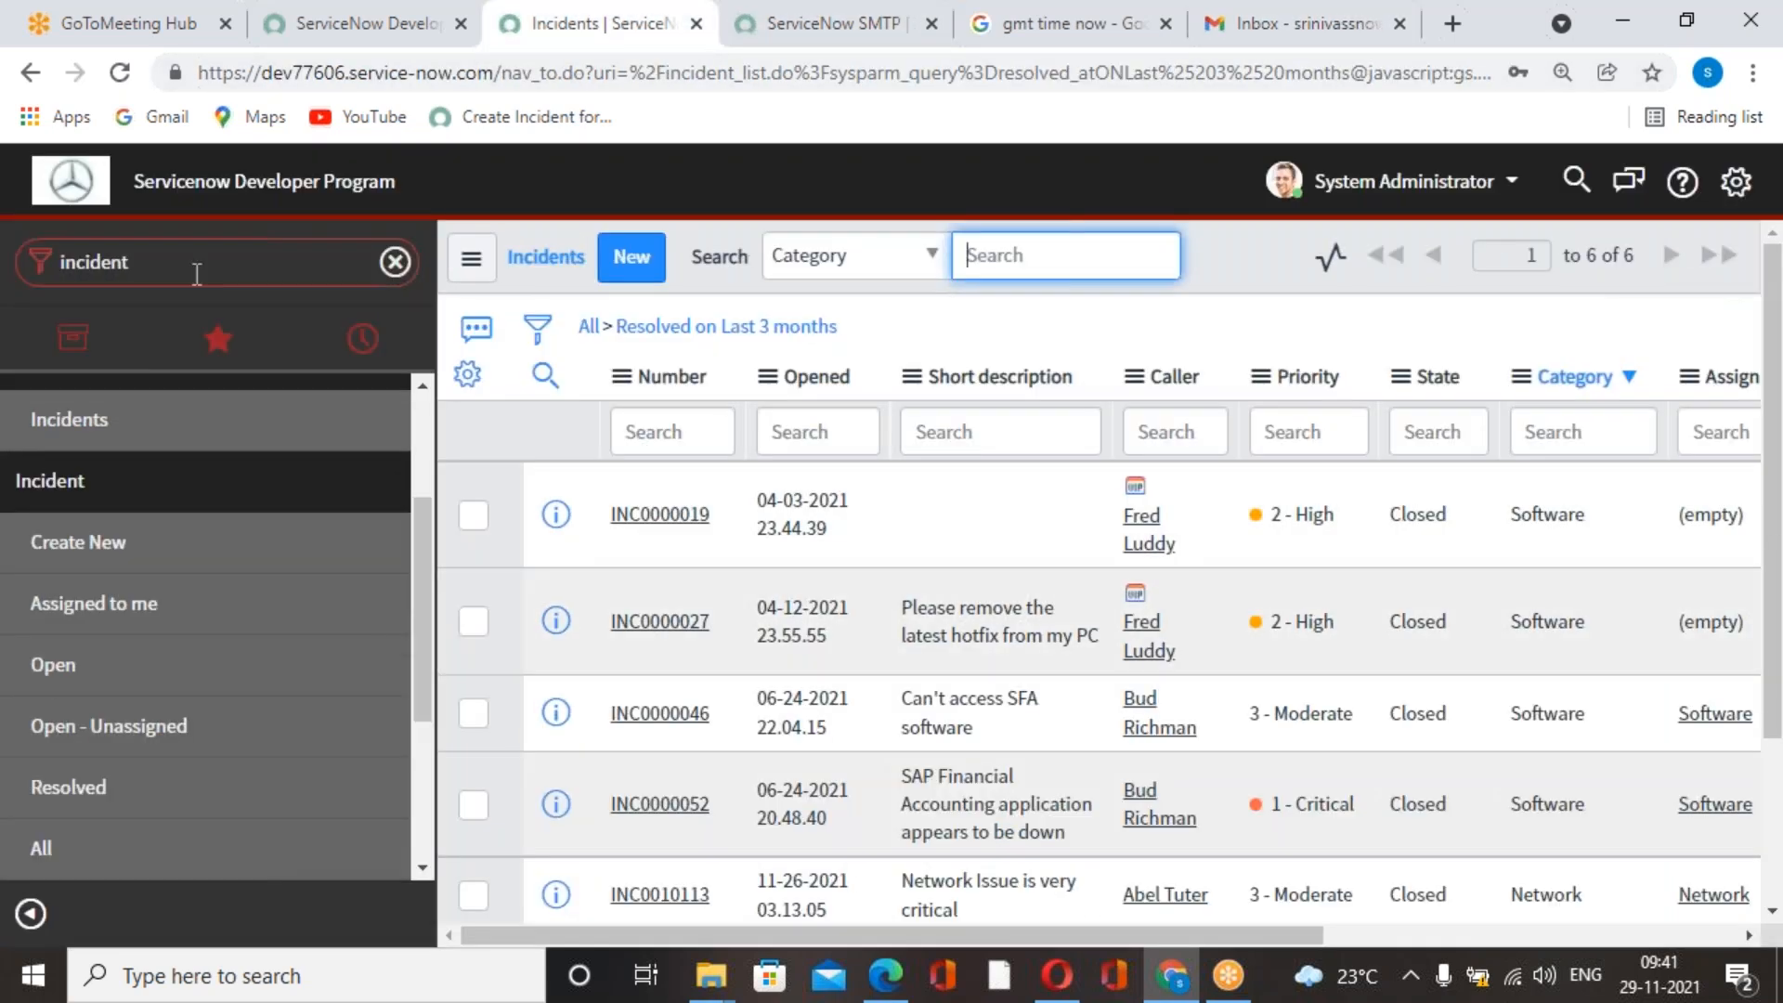
pyautogui.click(54, 847)
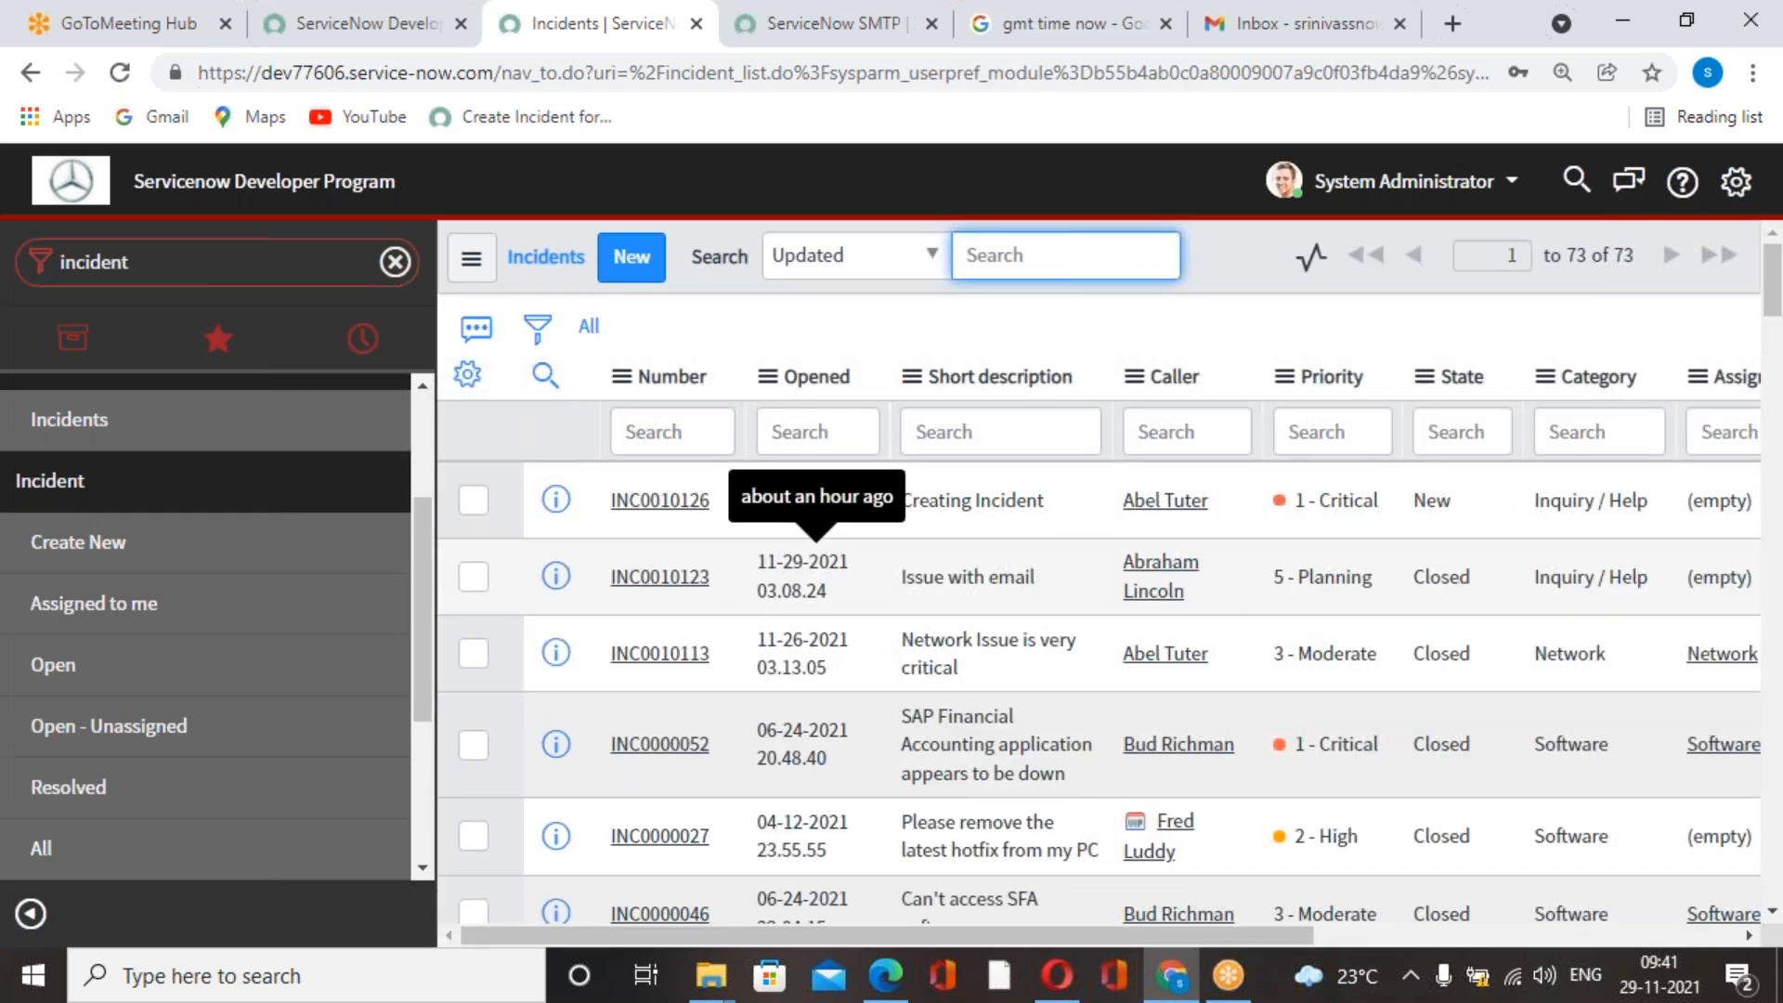
pyautogui.click(1319, 23)
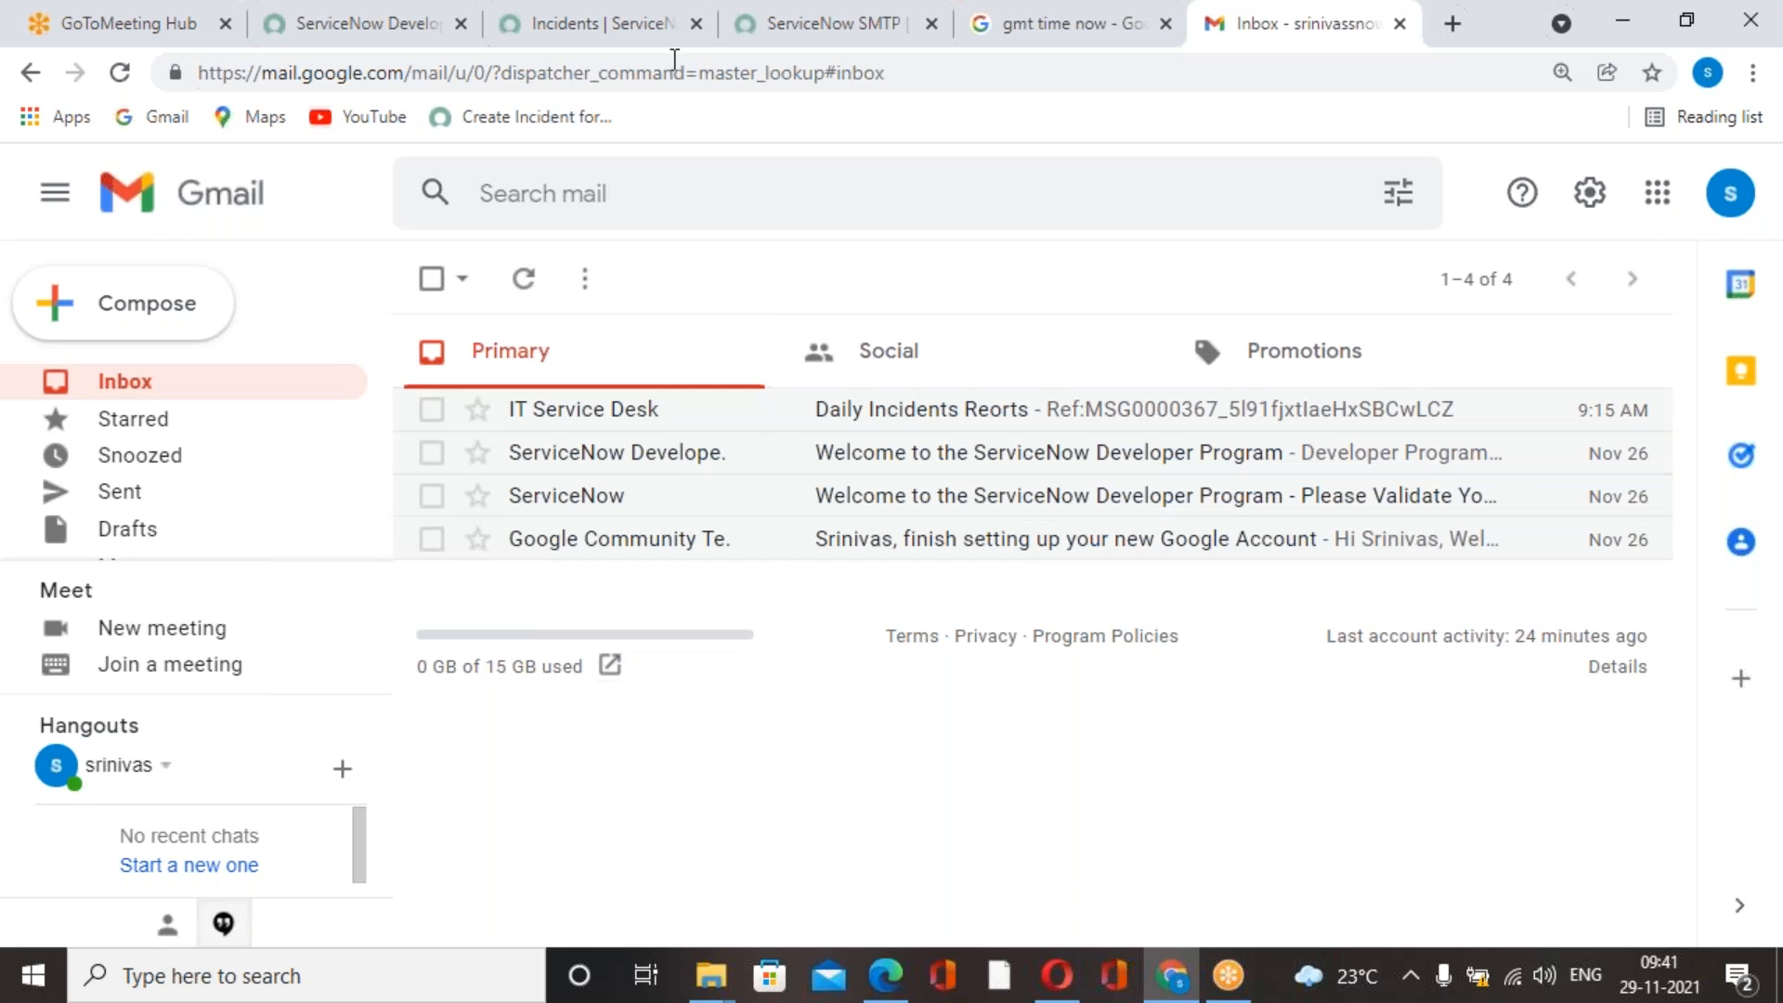
# Switch to the ServiceNow SMTP account page, filter the navigator for "inbound", and open the Inbound Actions list under System Policy.
pyautogui.click(782, 42)
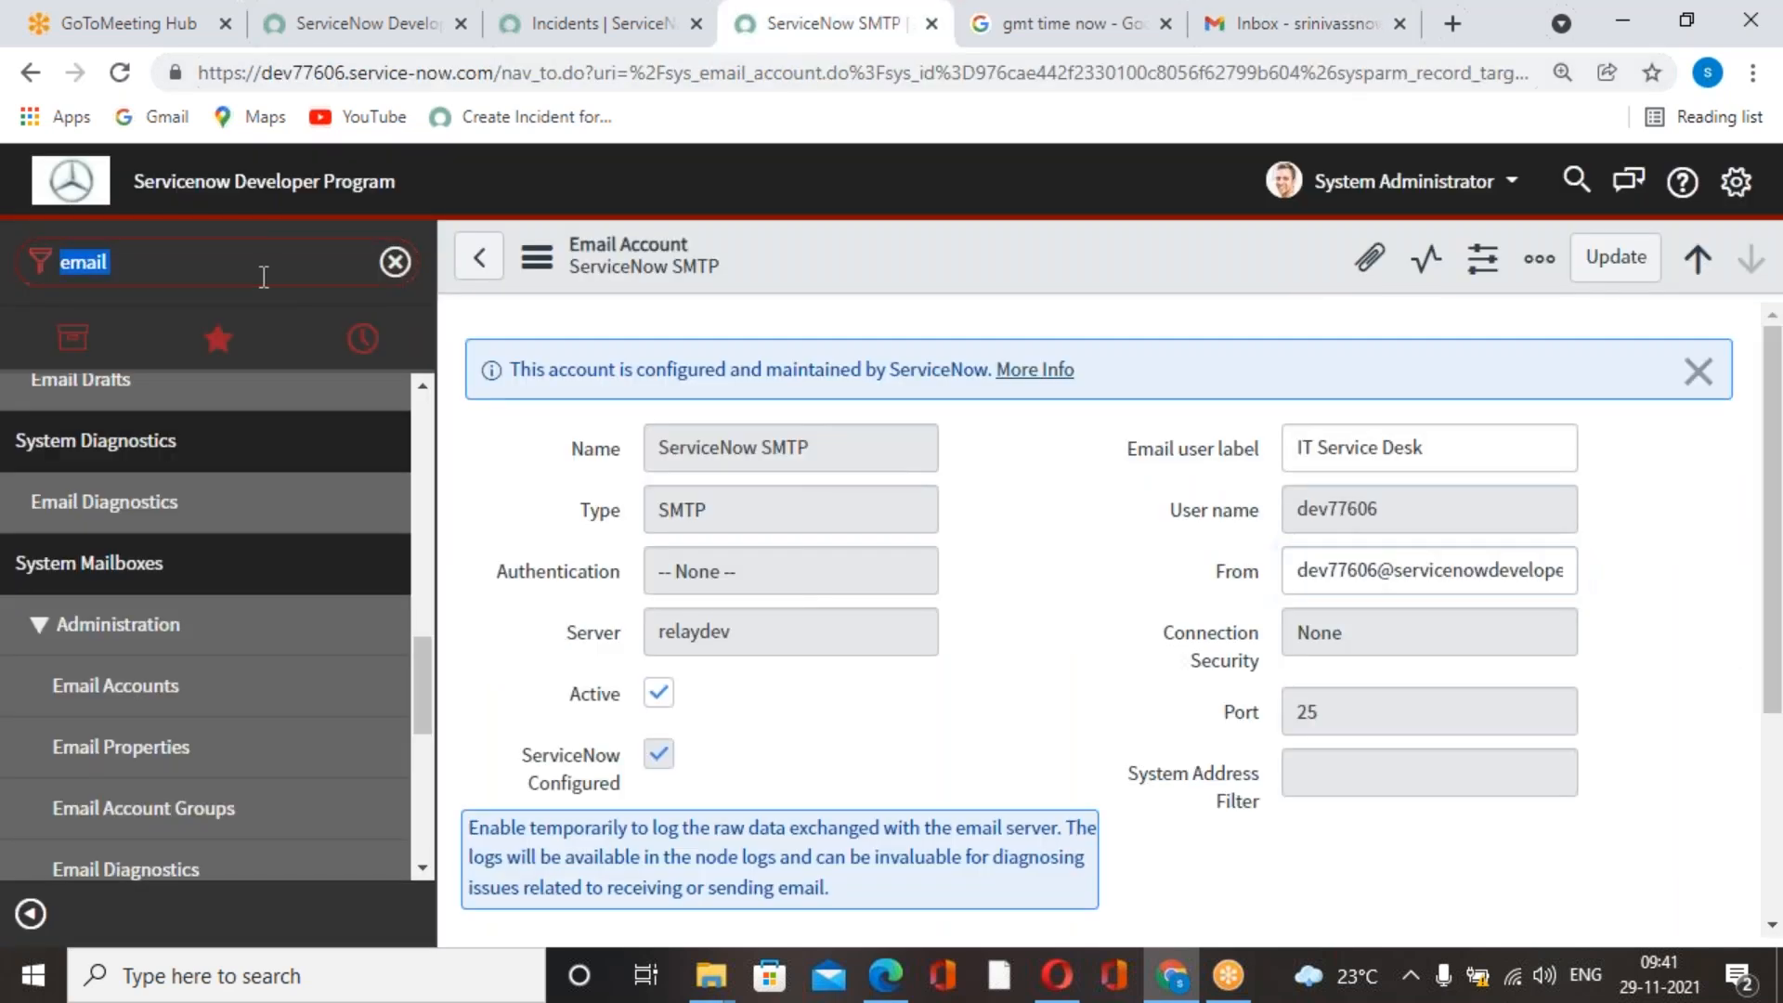
pyautogui.write('inboun')
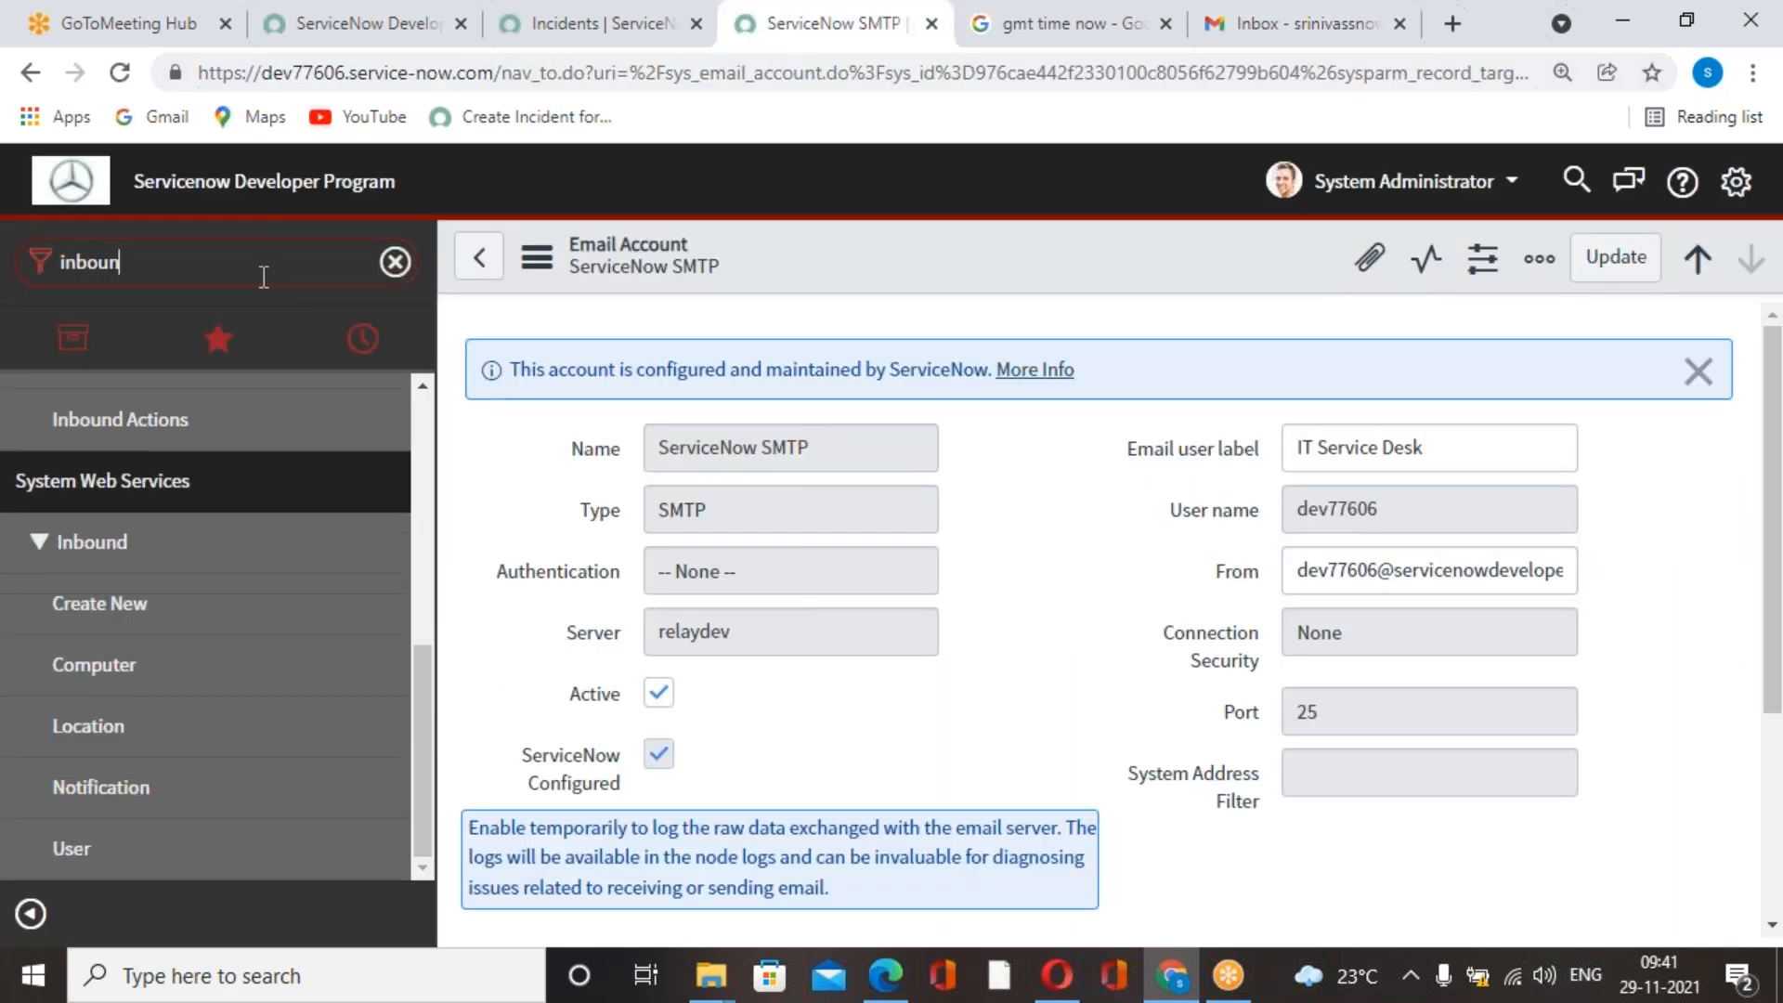
pyautogui.write('d e')
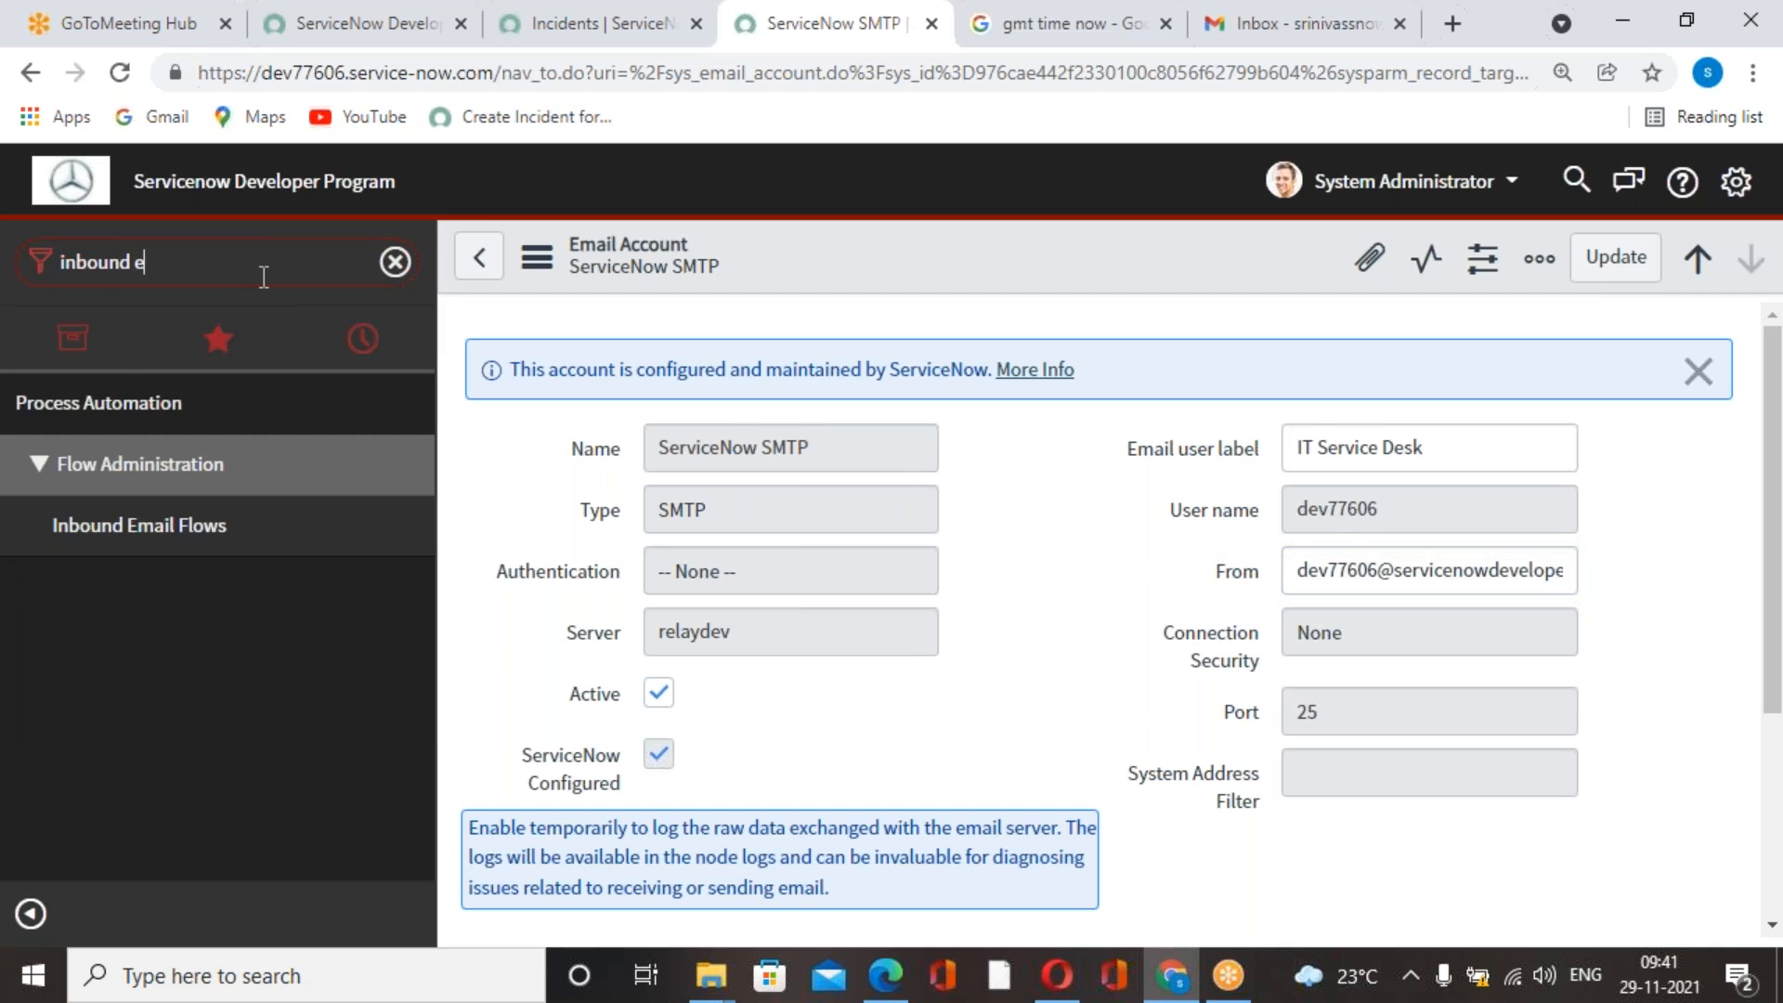
pyautogui.press('BackSpace')
pyautogui.press('BackSpace')
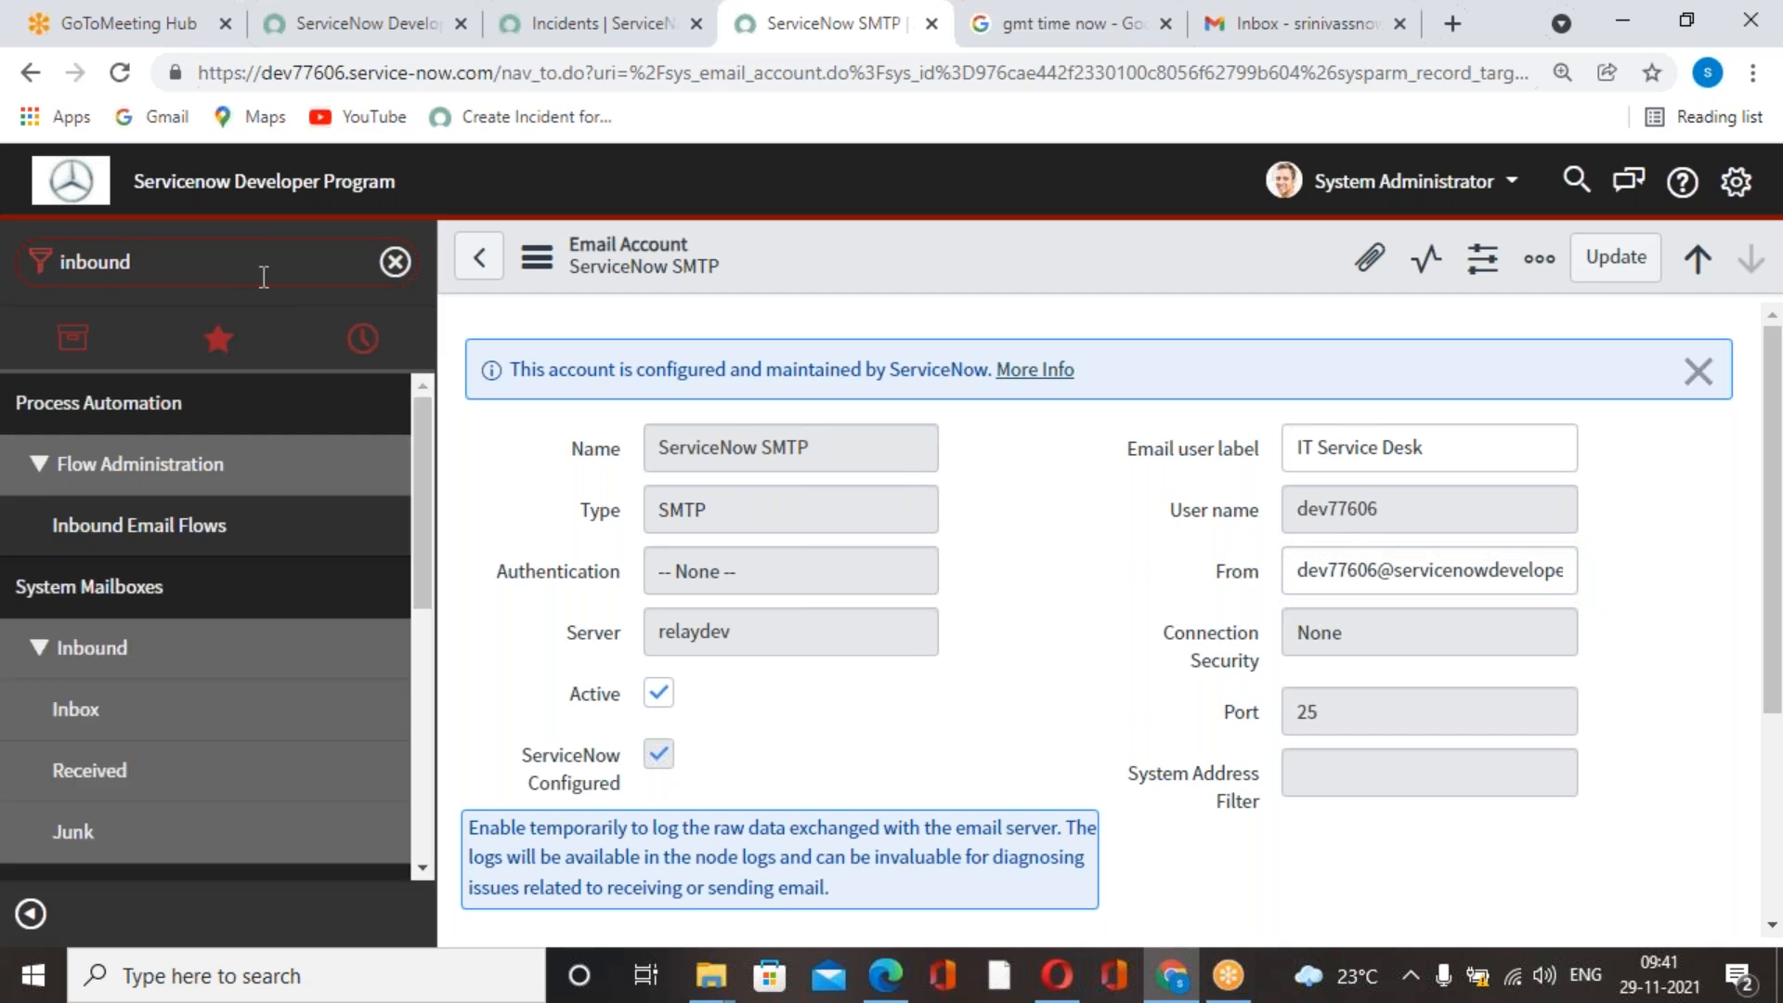
pyautogui.scroll(-5, 192, 756)
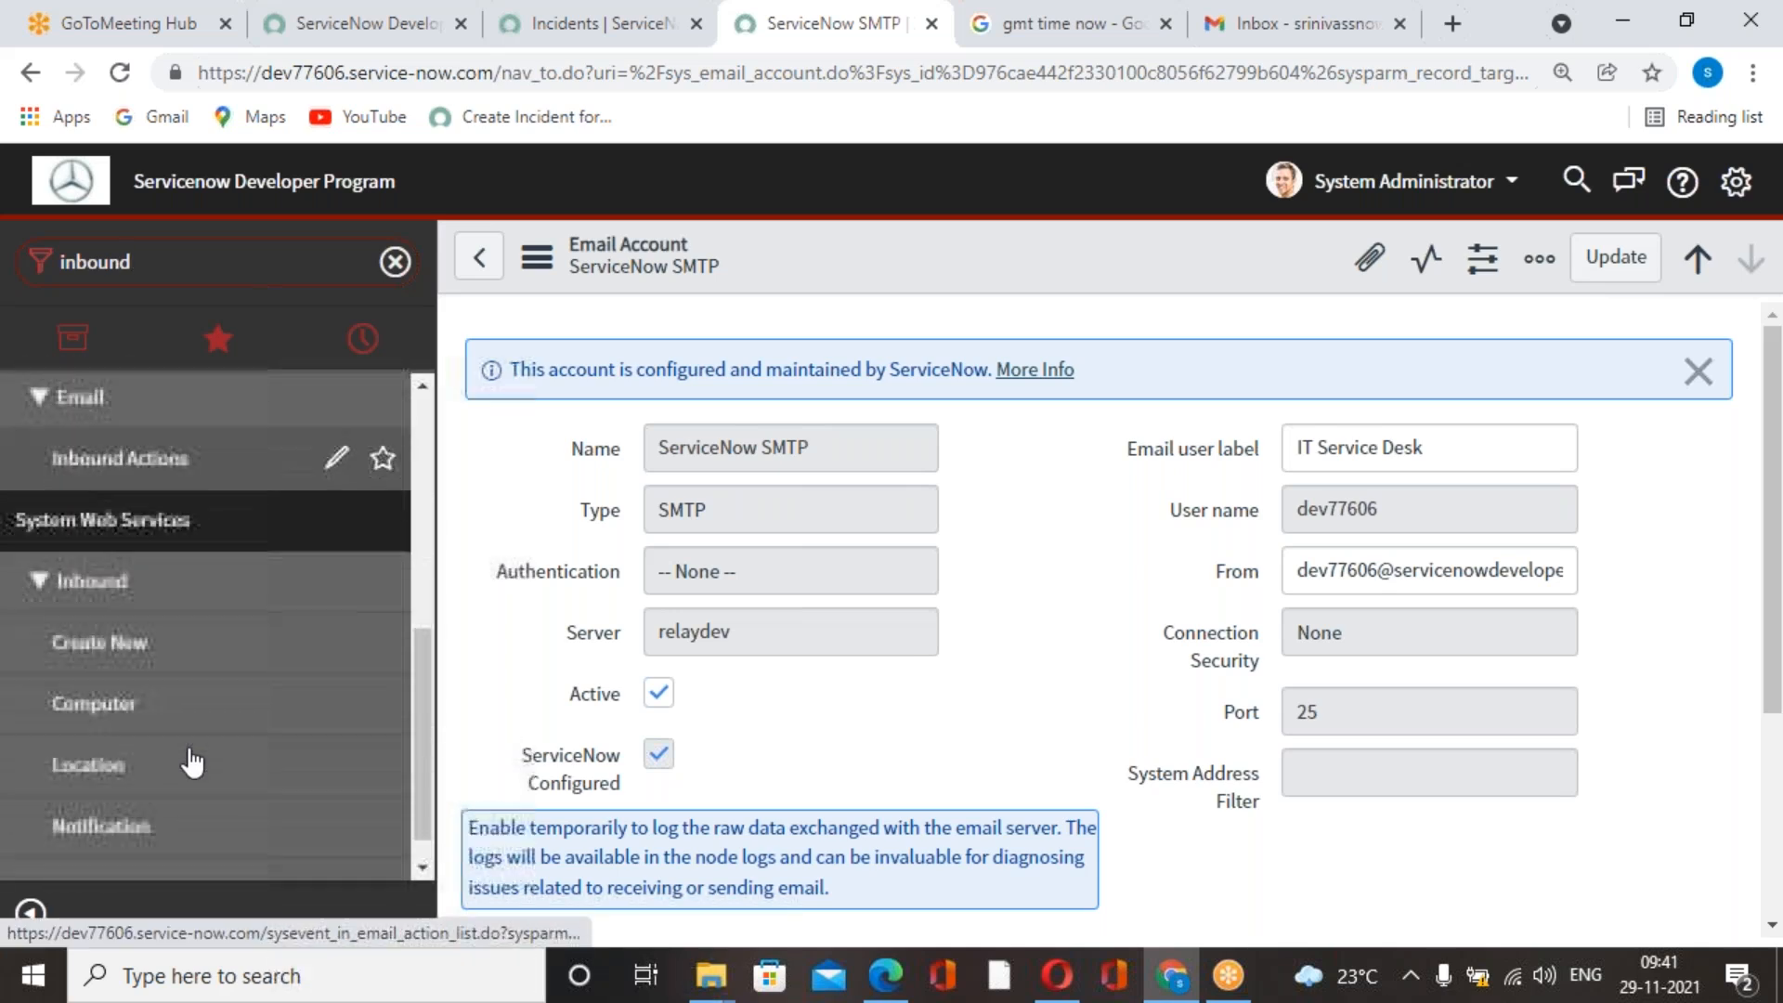
pyautogui.scroll(3, 192, 763)
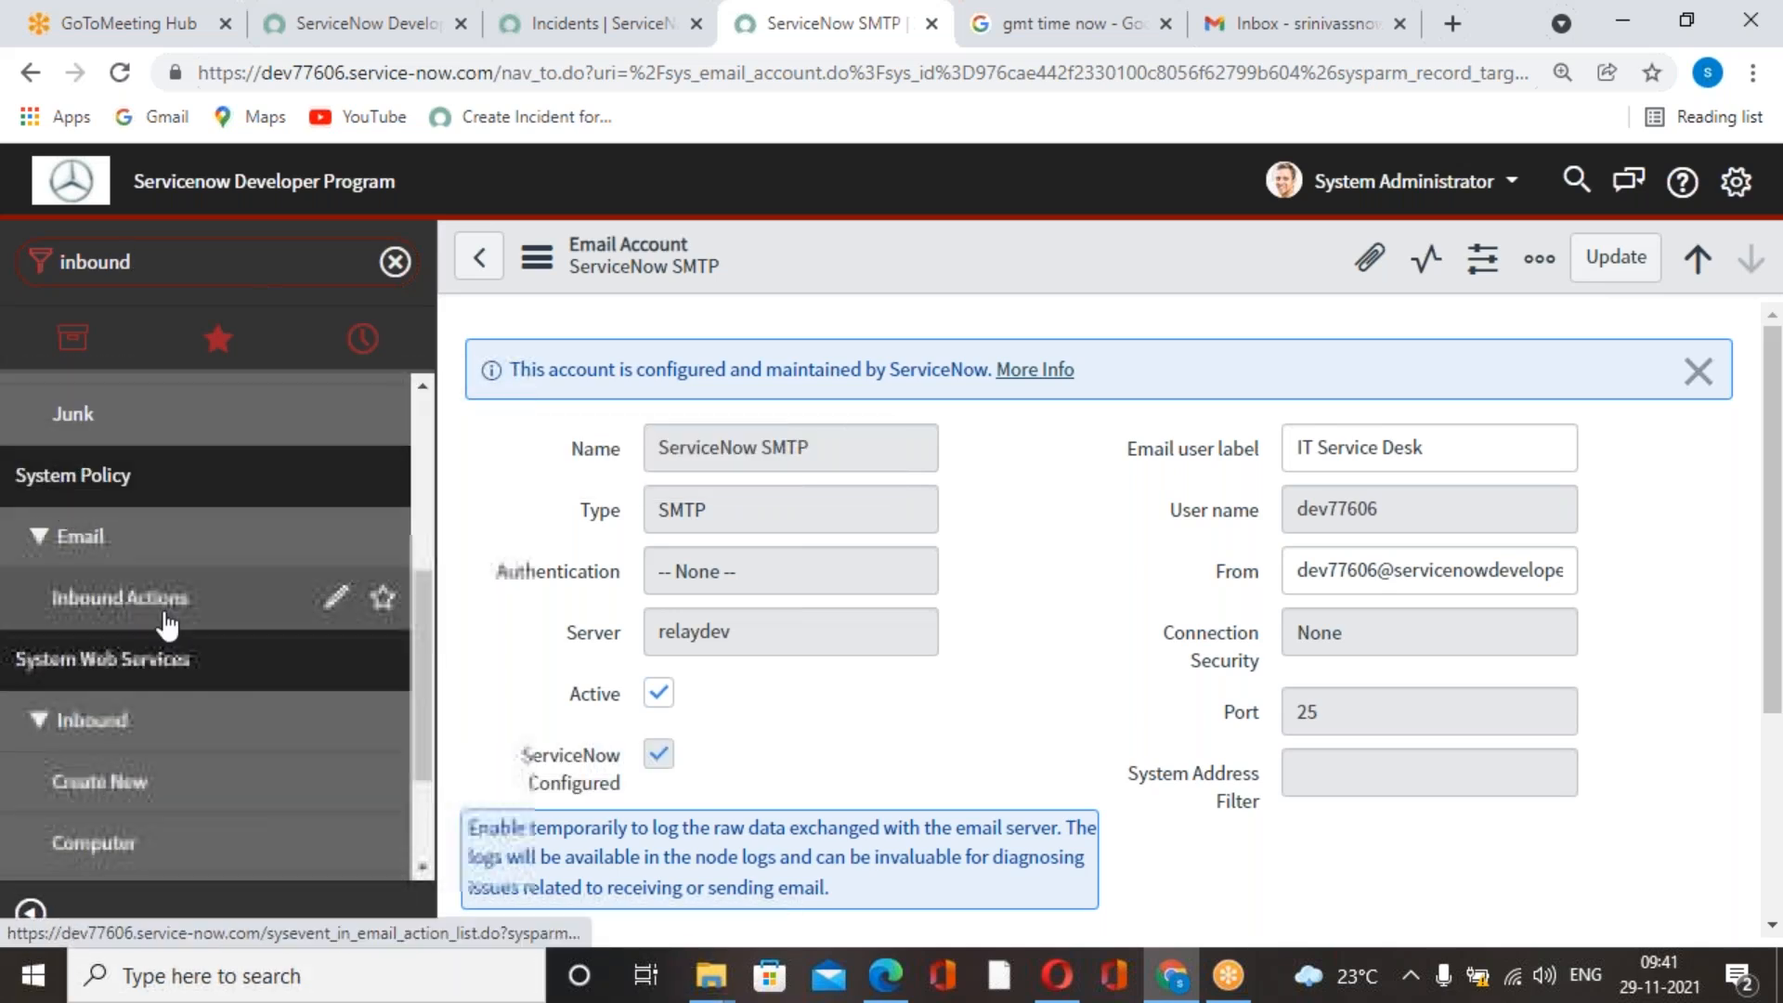
pyautogui.click(169, 595)
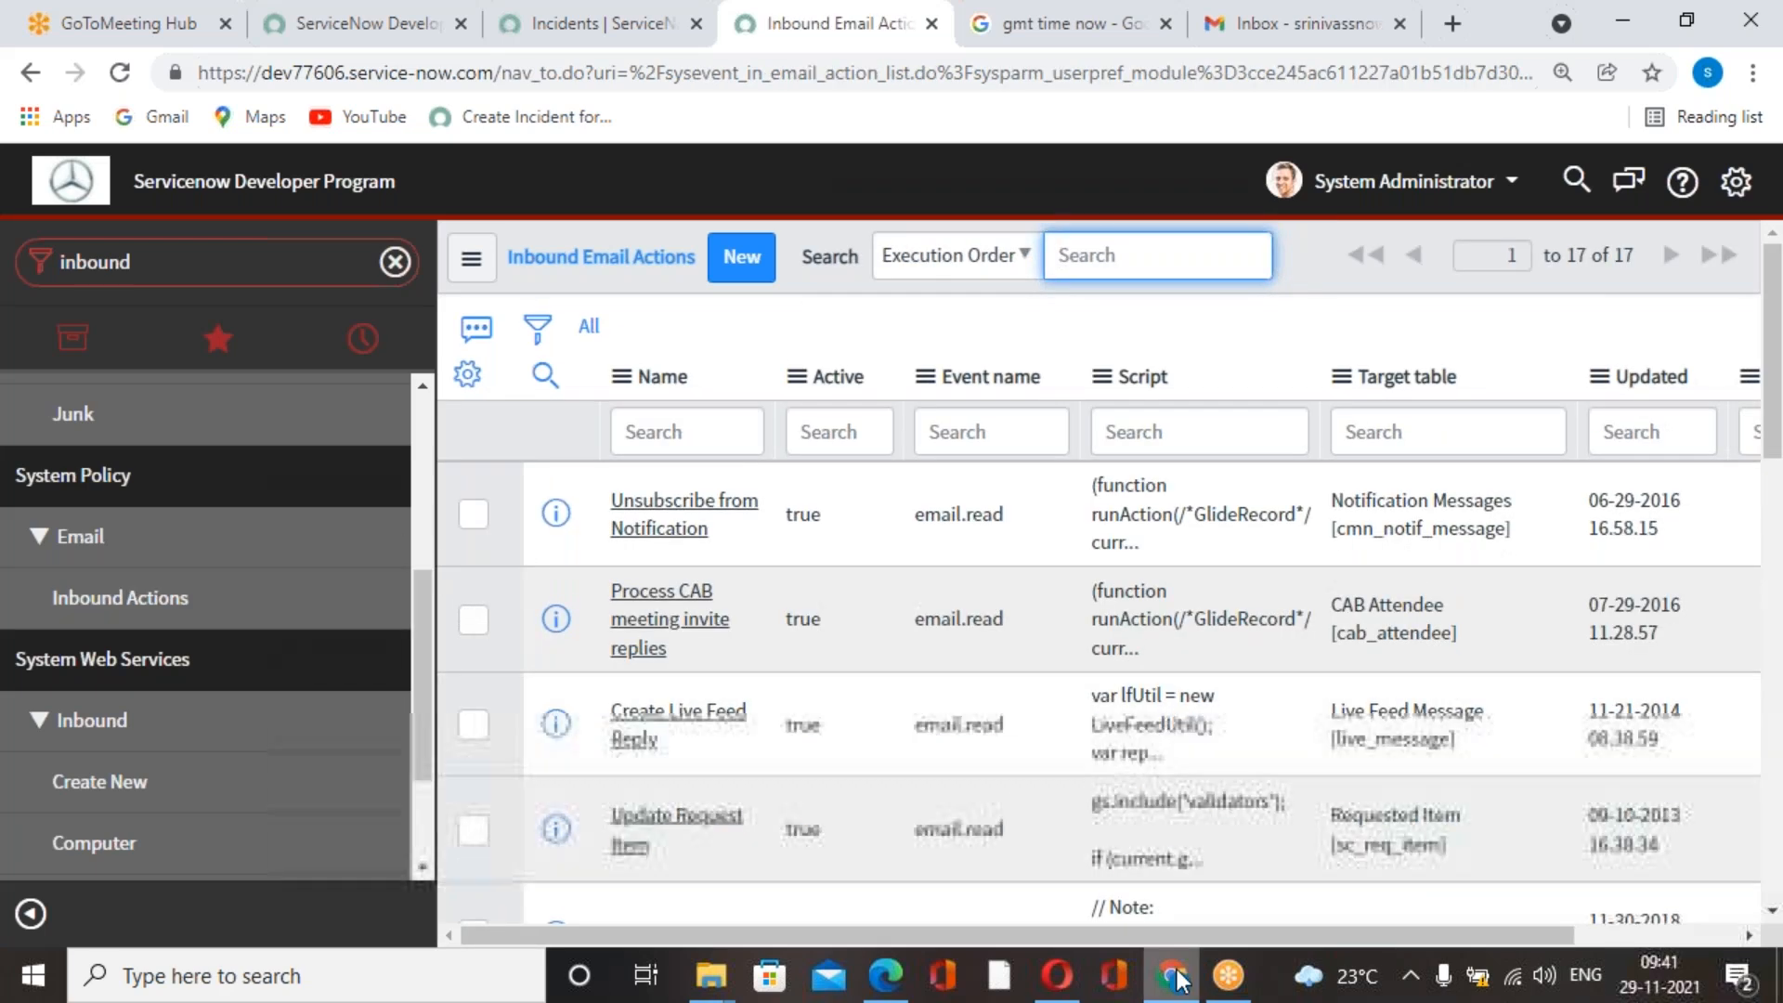
# Switch to the course book PDF in Edge and read the page on what inbound email actions are and their types.
pyautogui.click(885, 975)
pyautogui.scroll(-10, 1016, 687)
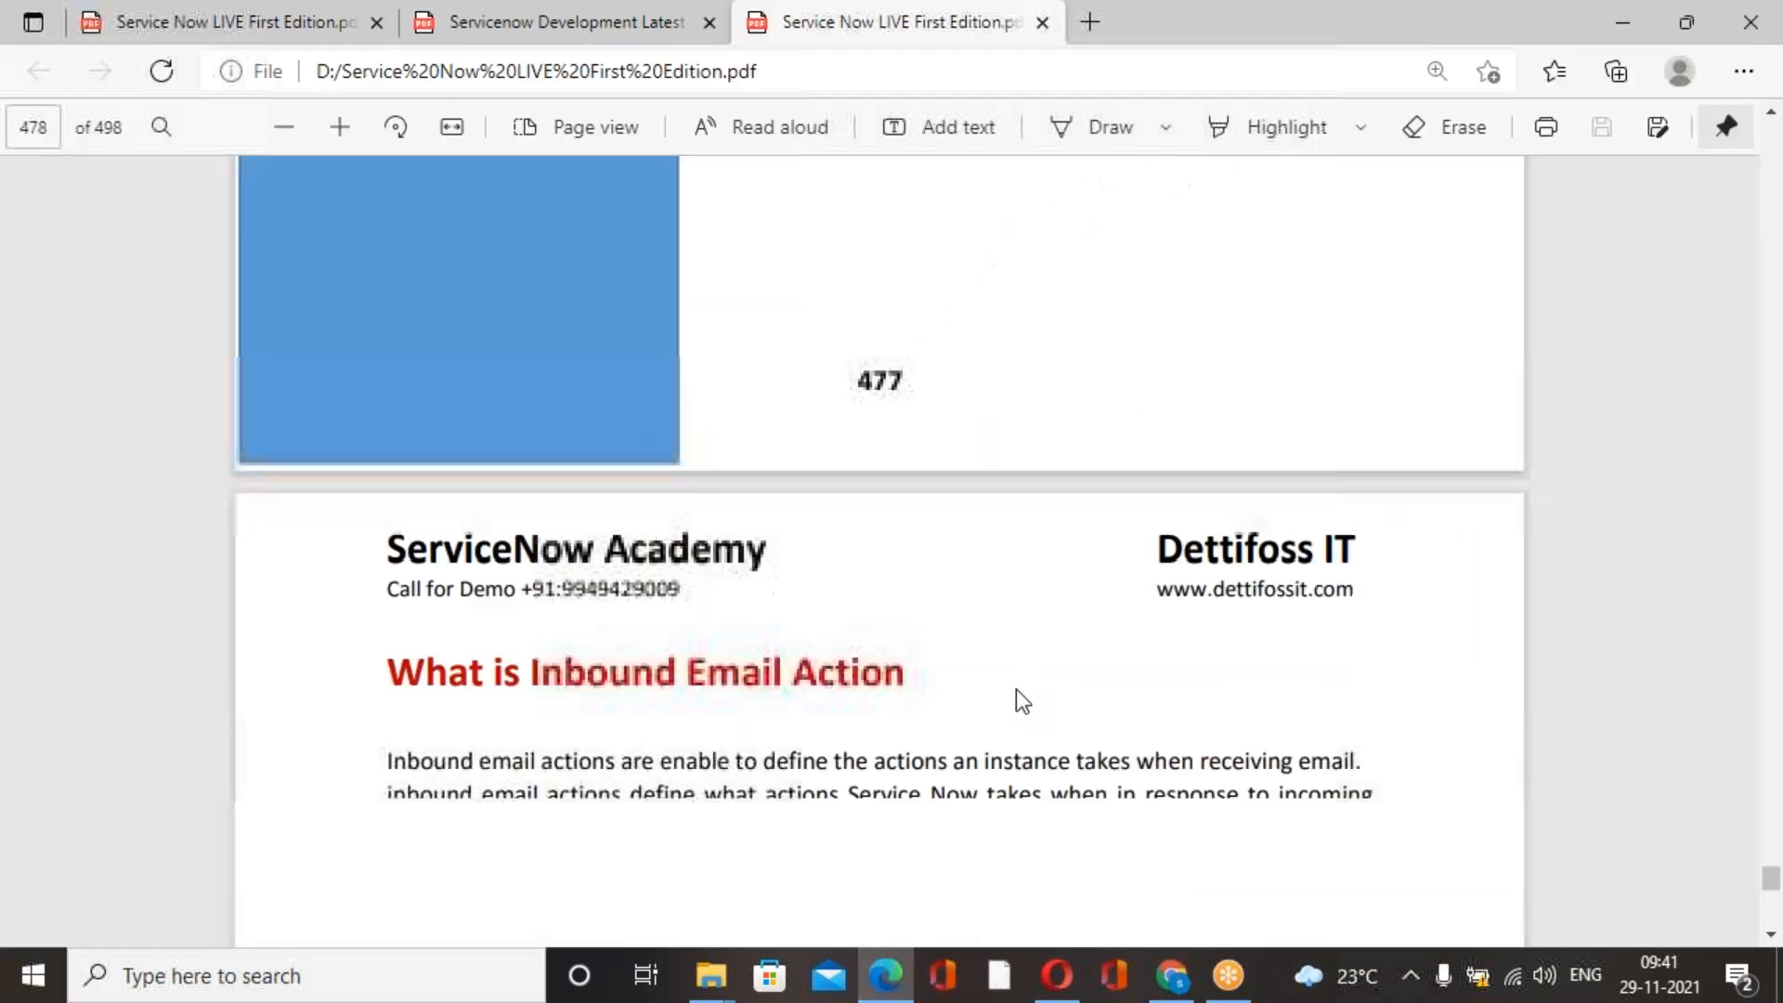
pyautogui.scroll(3, 1016, 687)
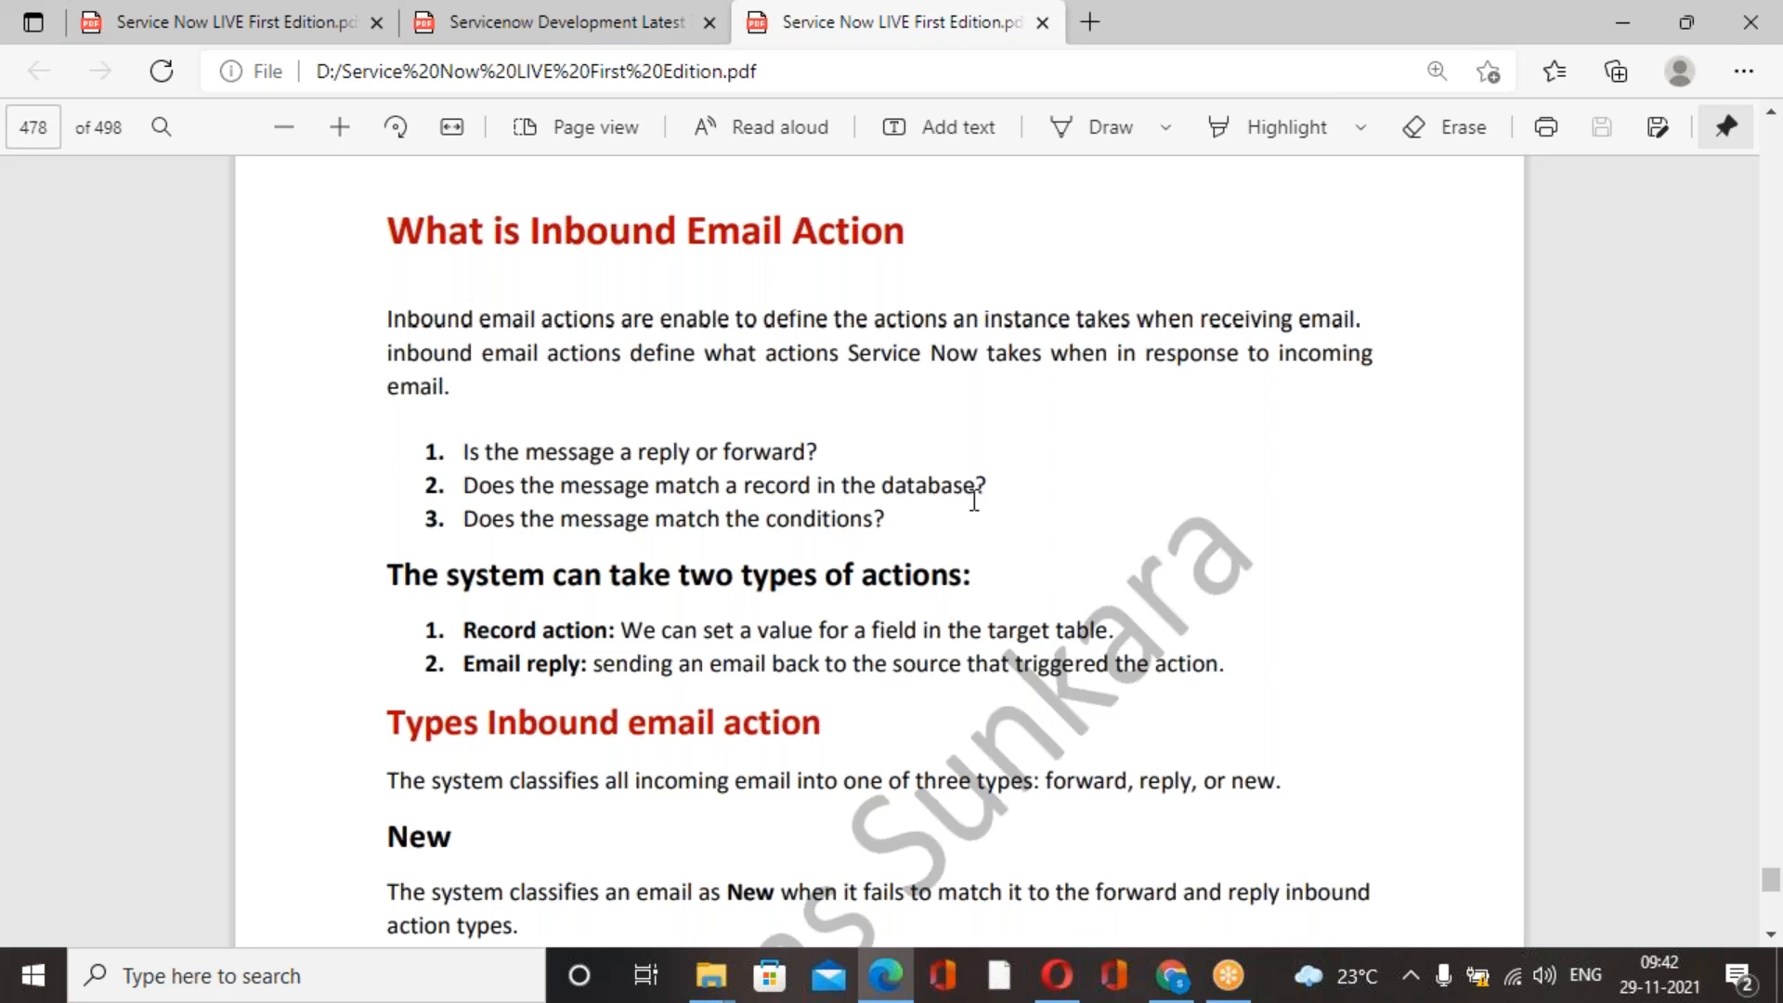
pyautogui.scroll(-3, 974, 499)
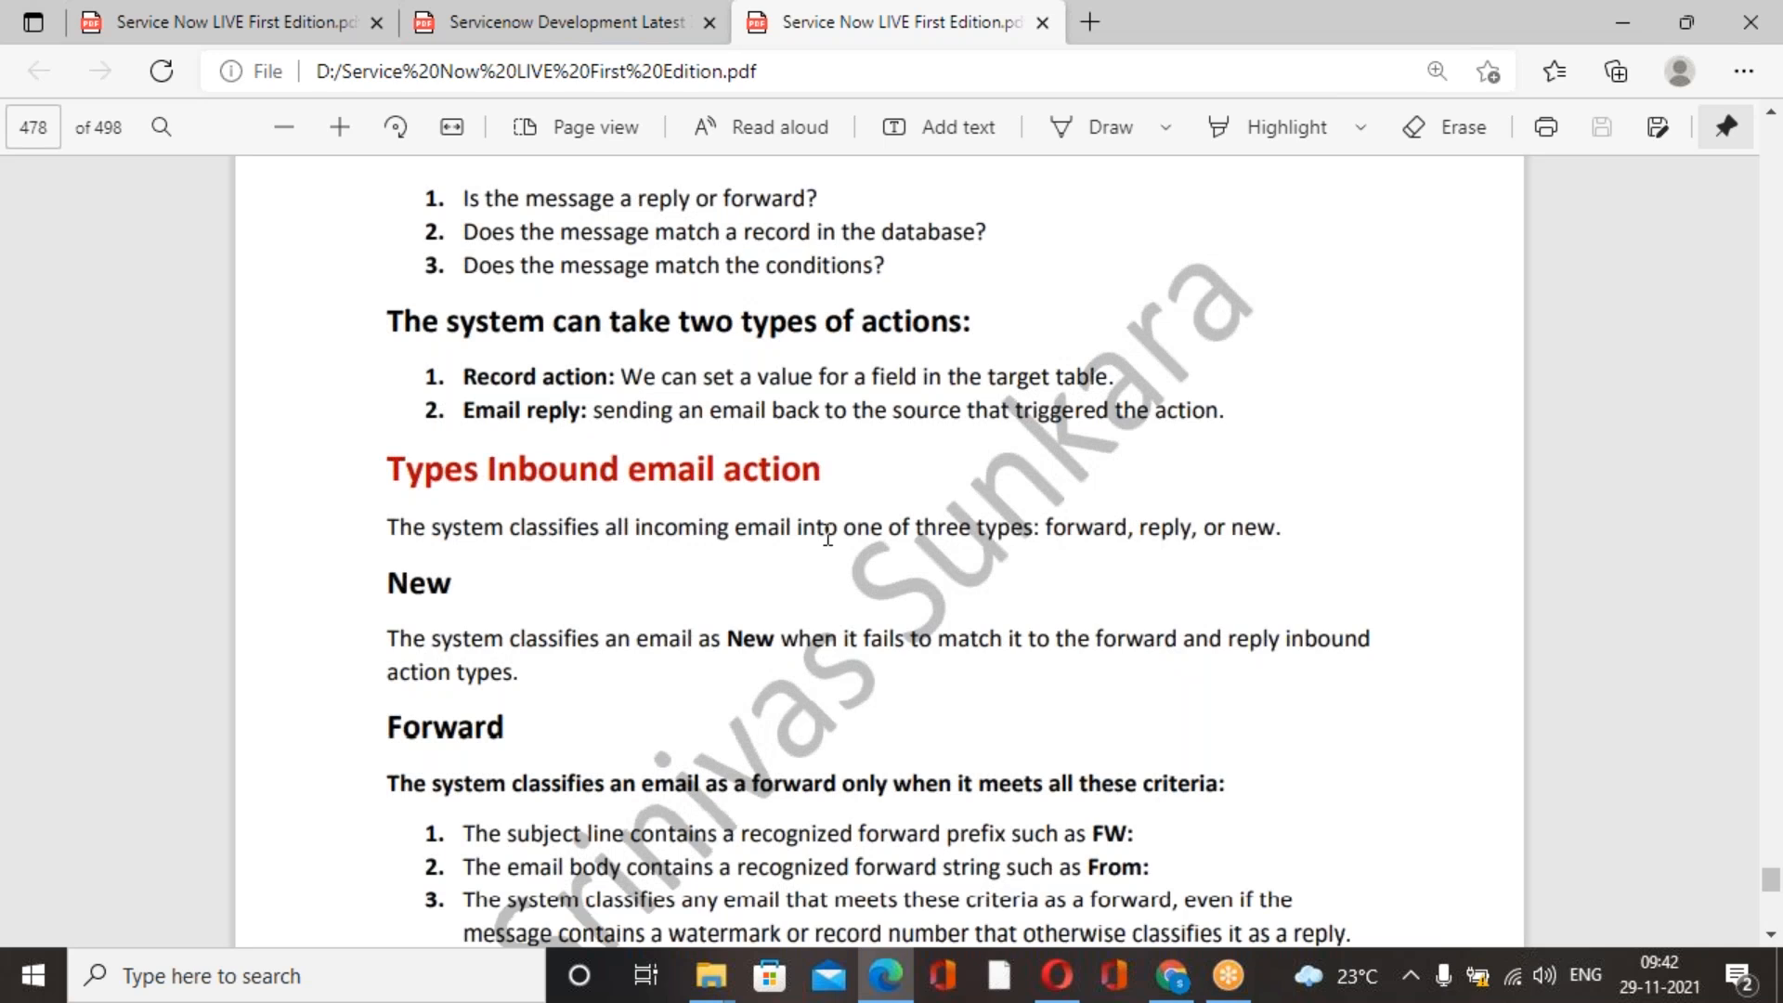
# Read the course book section on the New, Forward and Reply types of inbound email action.
pyautogui.scroll(-2, 827, 537)
pyautogui.moveTo(383, 336); pyautogui.dragTo(823, 346)
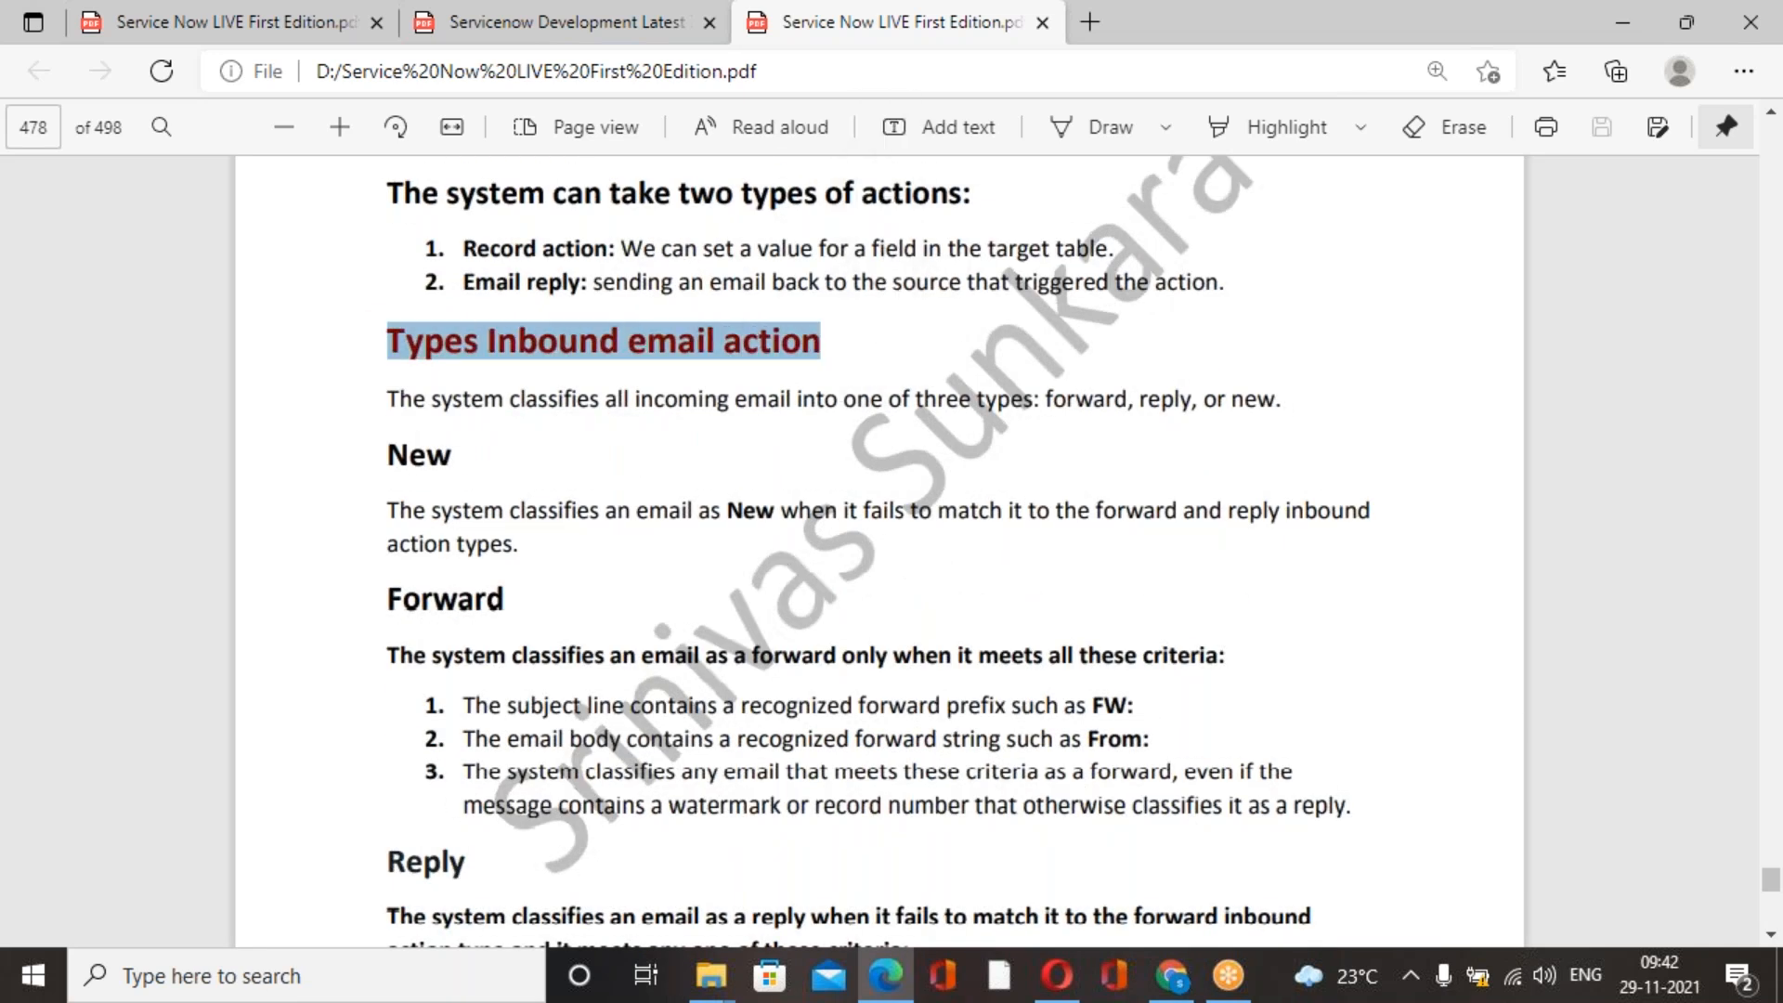
pyautogui.scroll(-2, 771, 534)
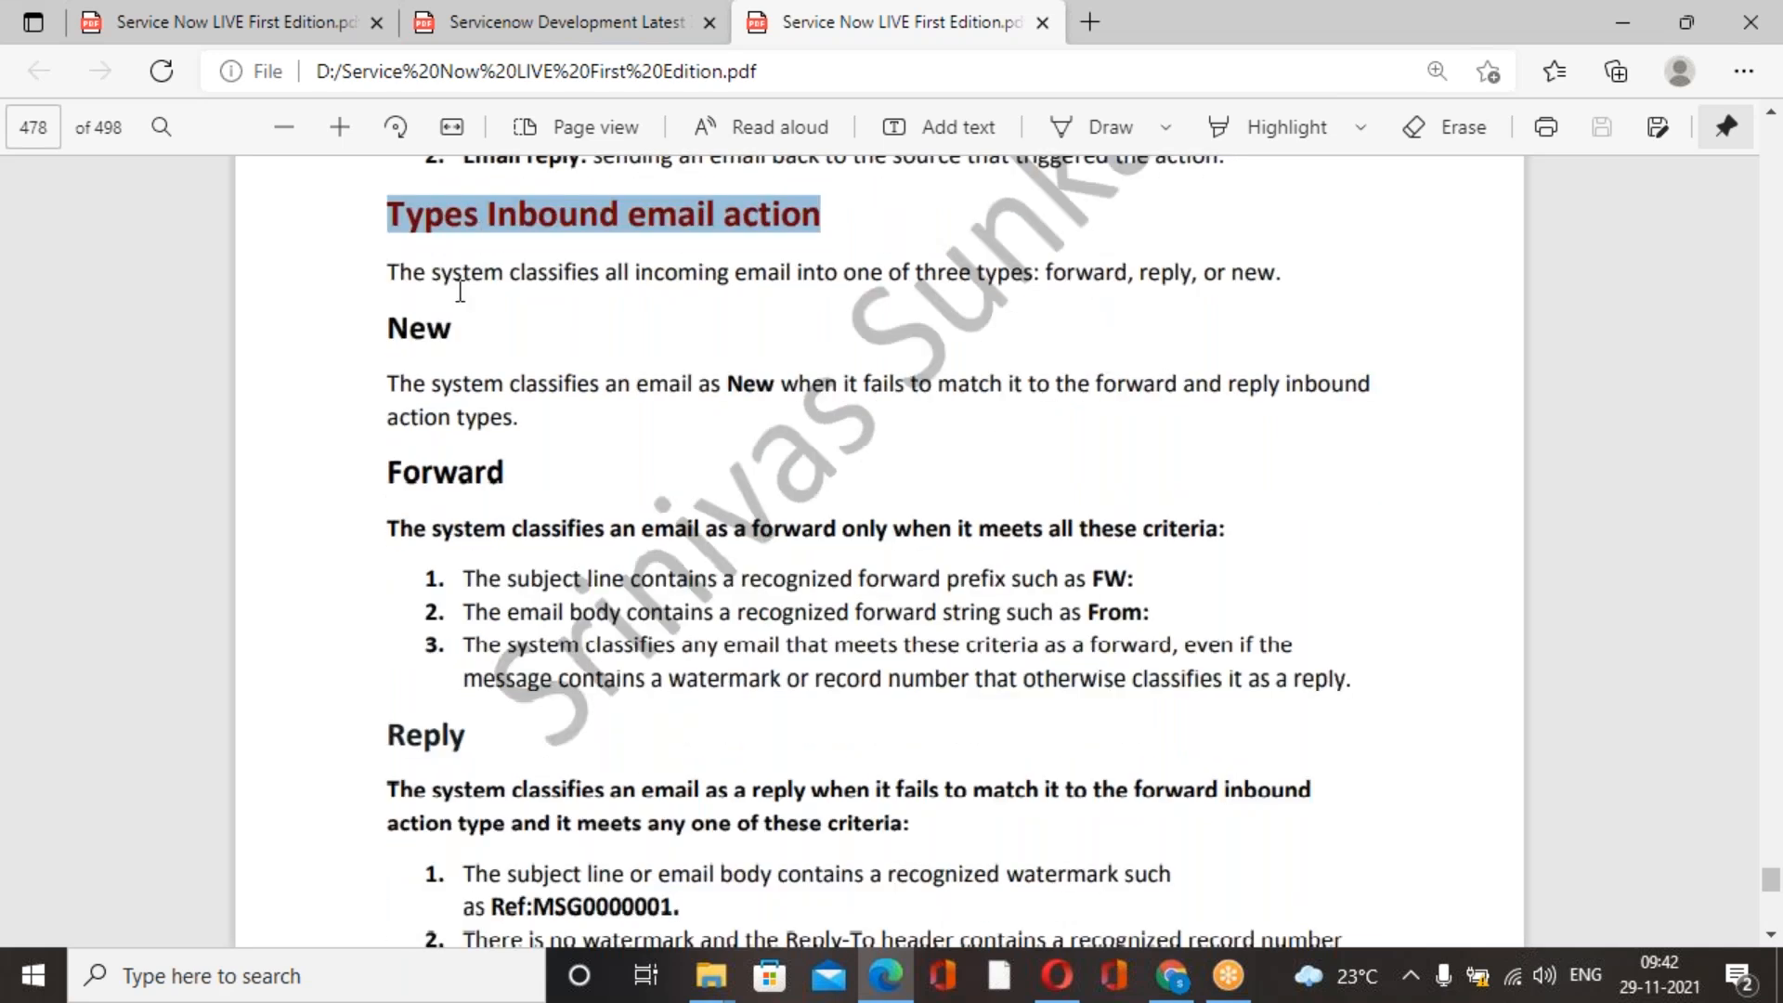
pyautogui.click(461, 335)
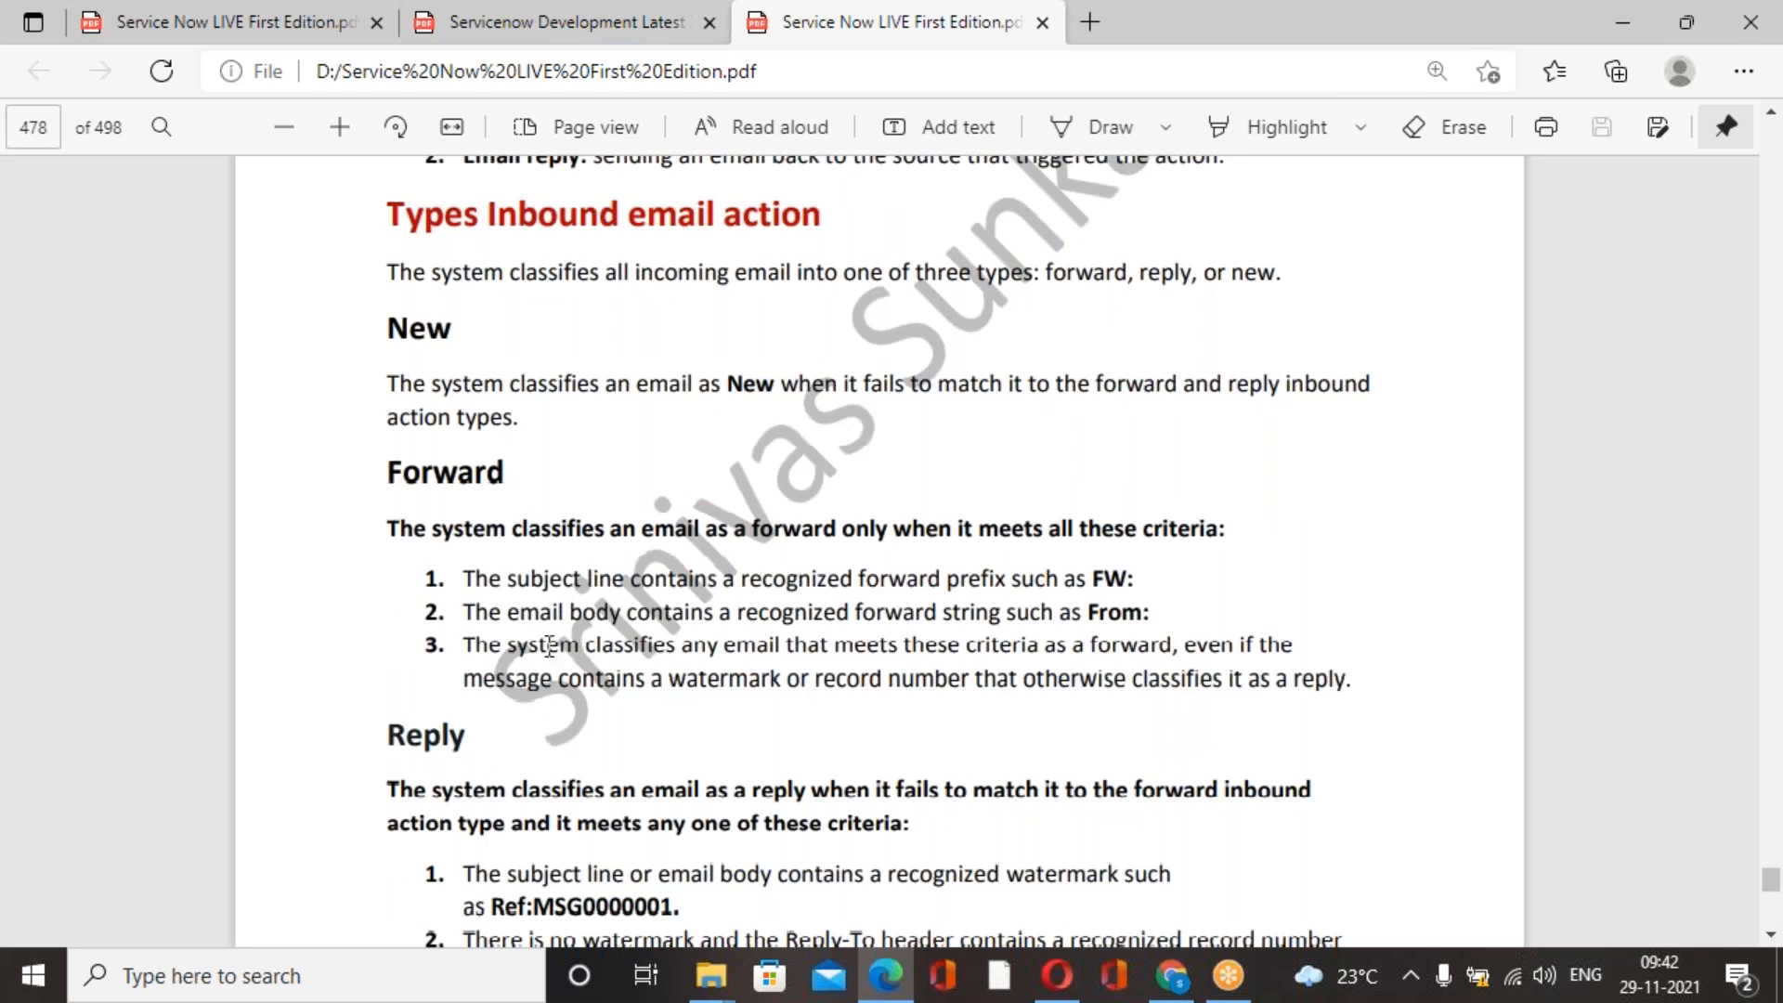
pyautogui.scroll(-12, 605, 655)
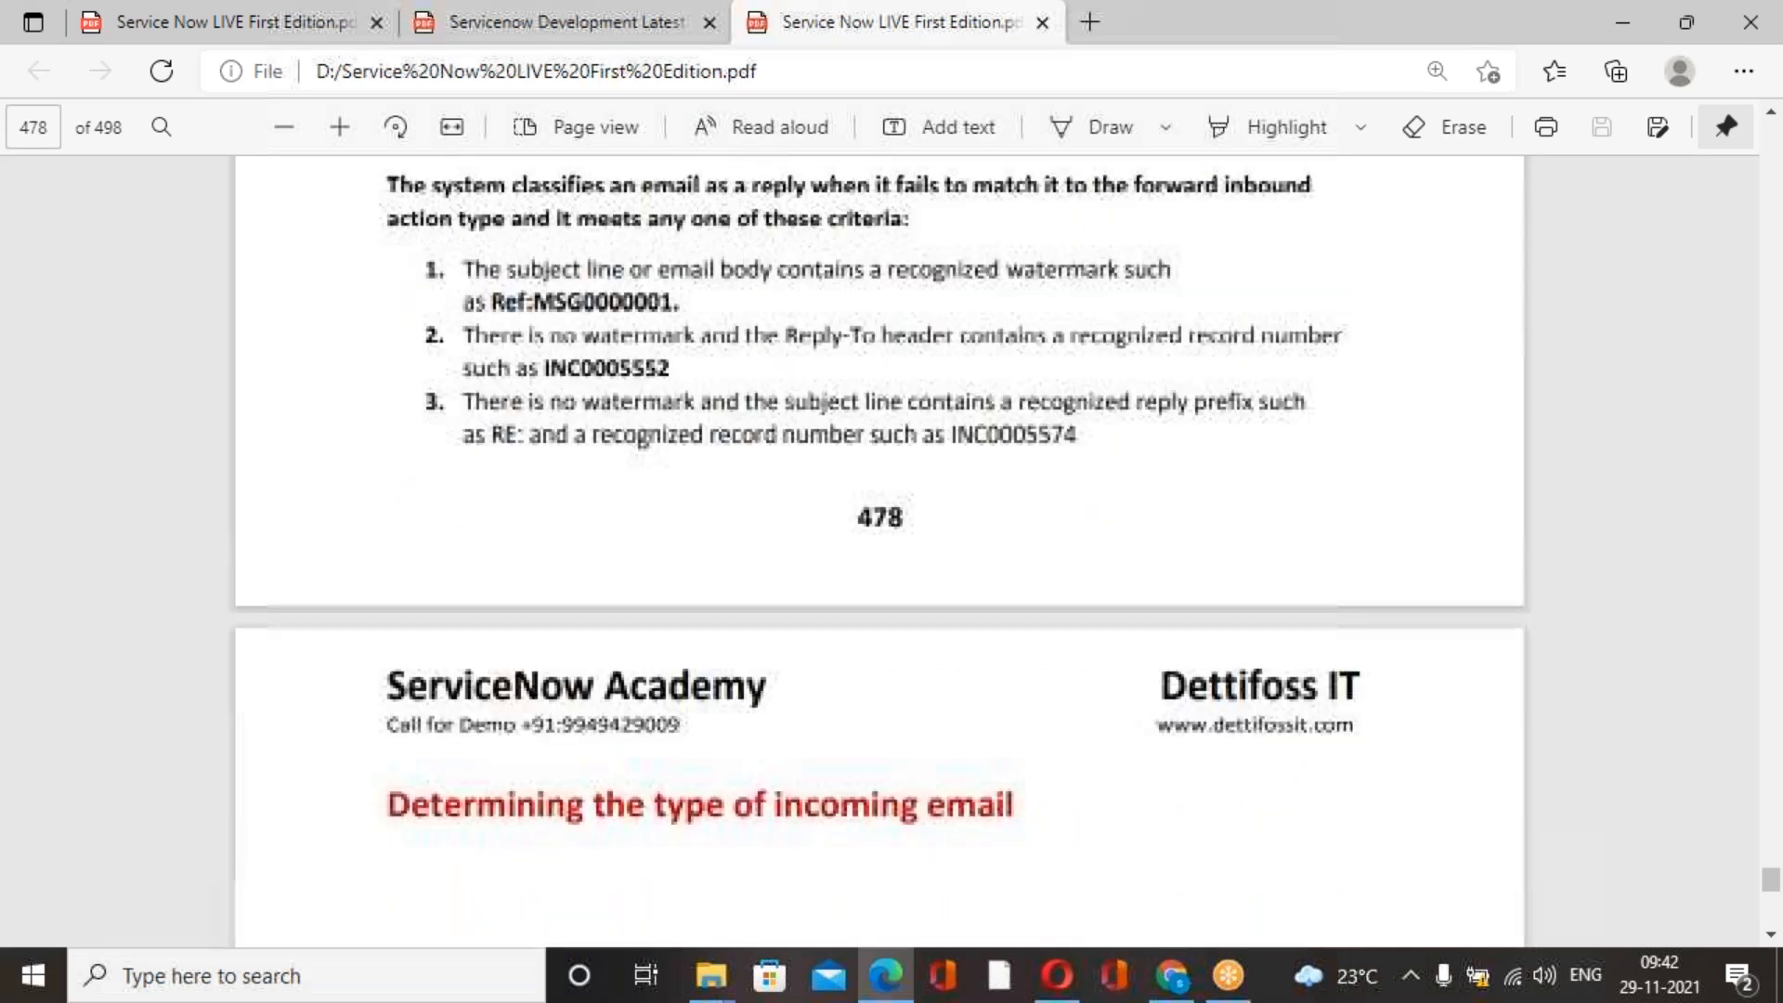
pyautogui.scroll(8, 601, 557)
pyautogui.scroll(4, 601, 558)
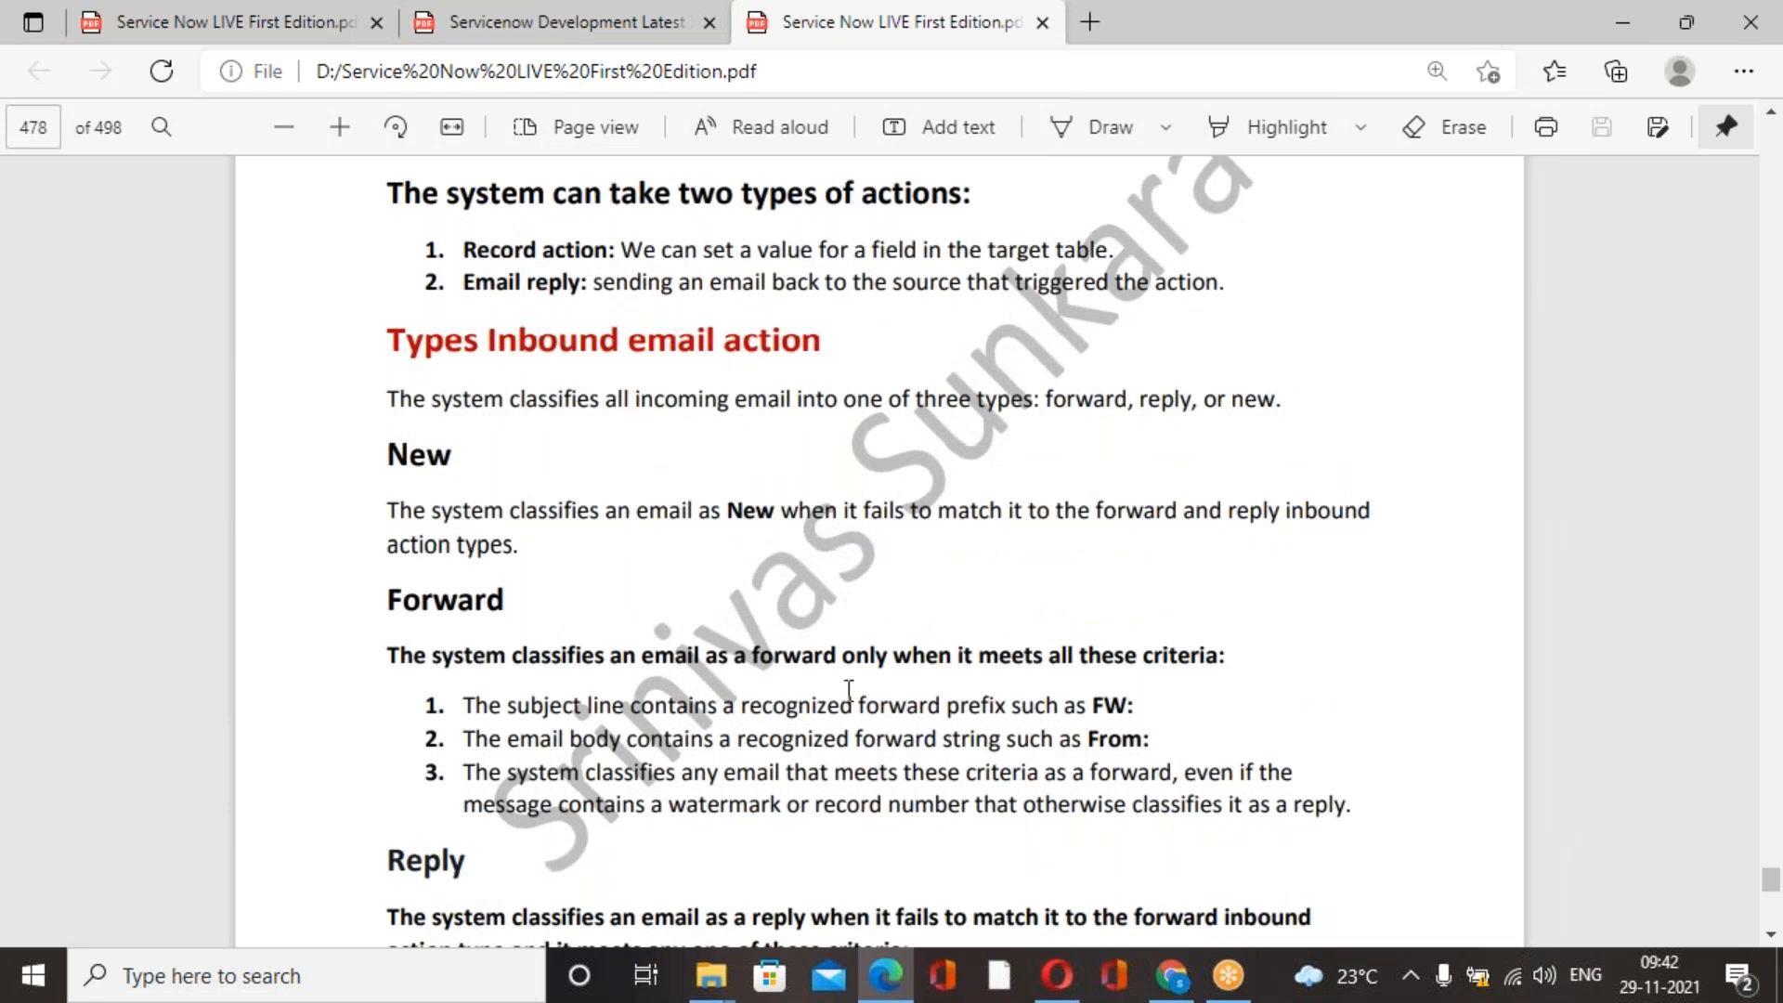
# Skim the course book's email type flowchart, watermark and conditions sections, and Exercise 1 on creating inbound email actions through its script.
pyautogui.scroll(-10, 849, 692)
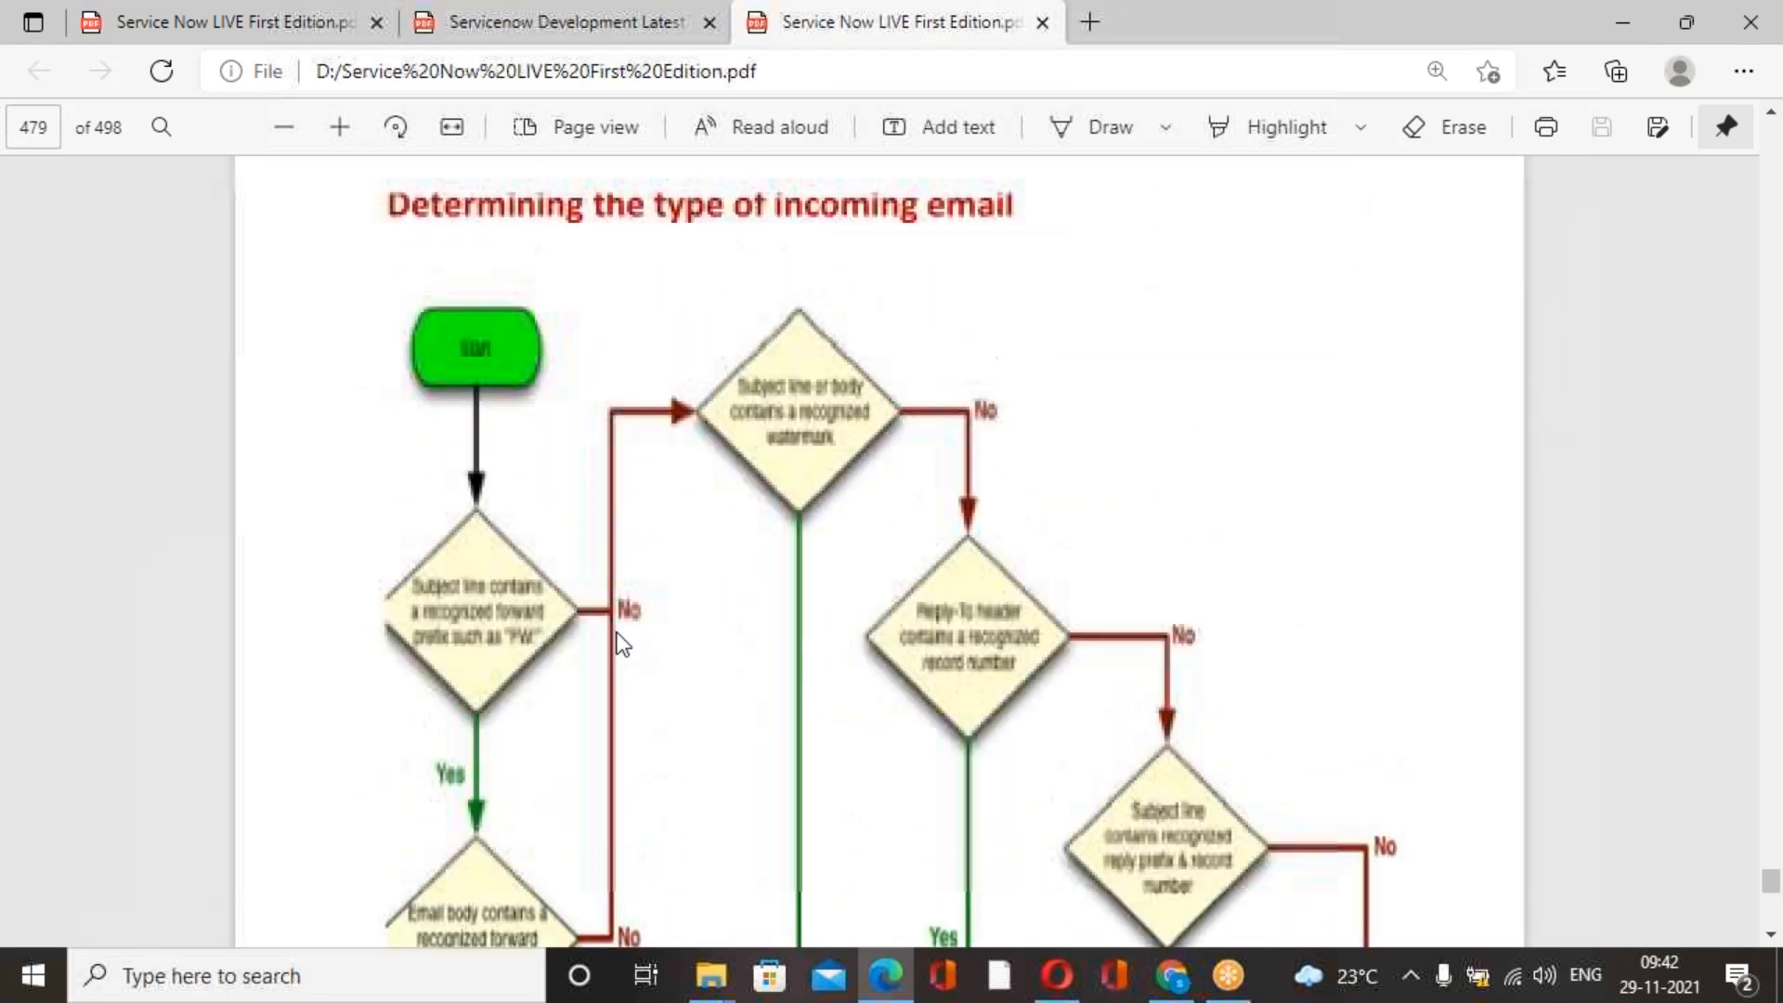
pyautogui.scroll(4, 622, 644)
pyautogui.scroll(-10, 650, 743)
pyautogui.scroll(-10, 879, 551)
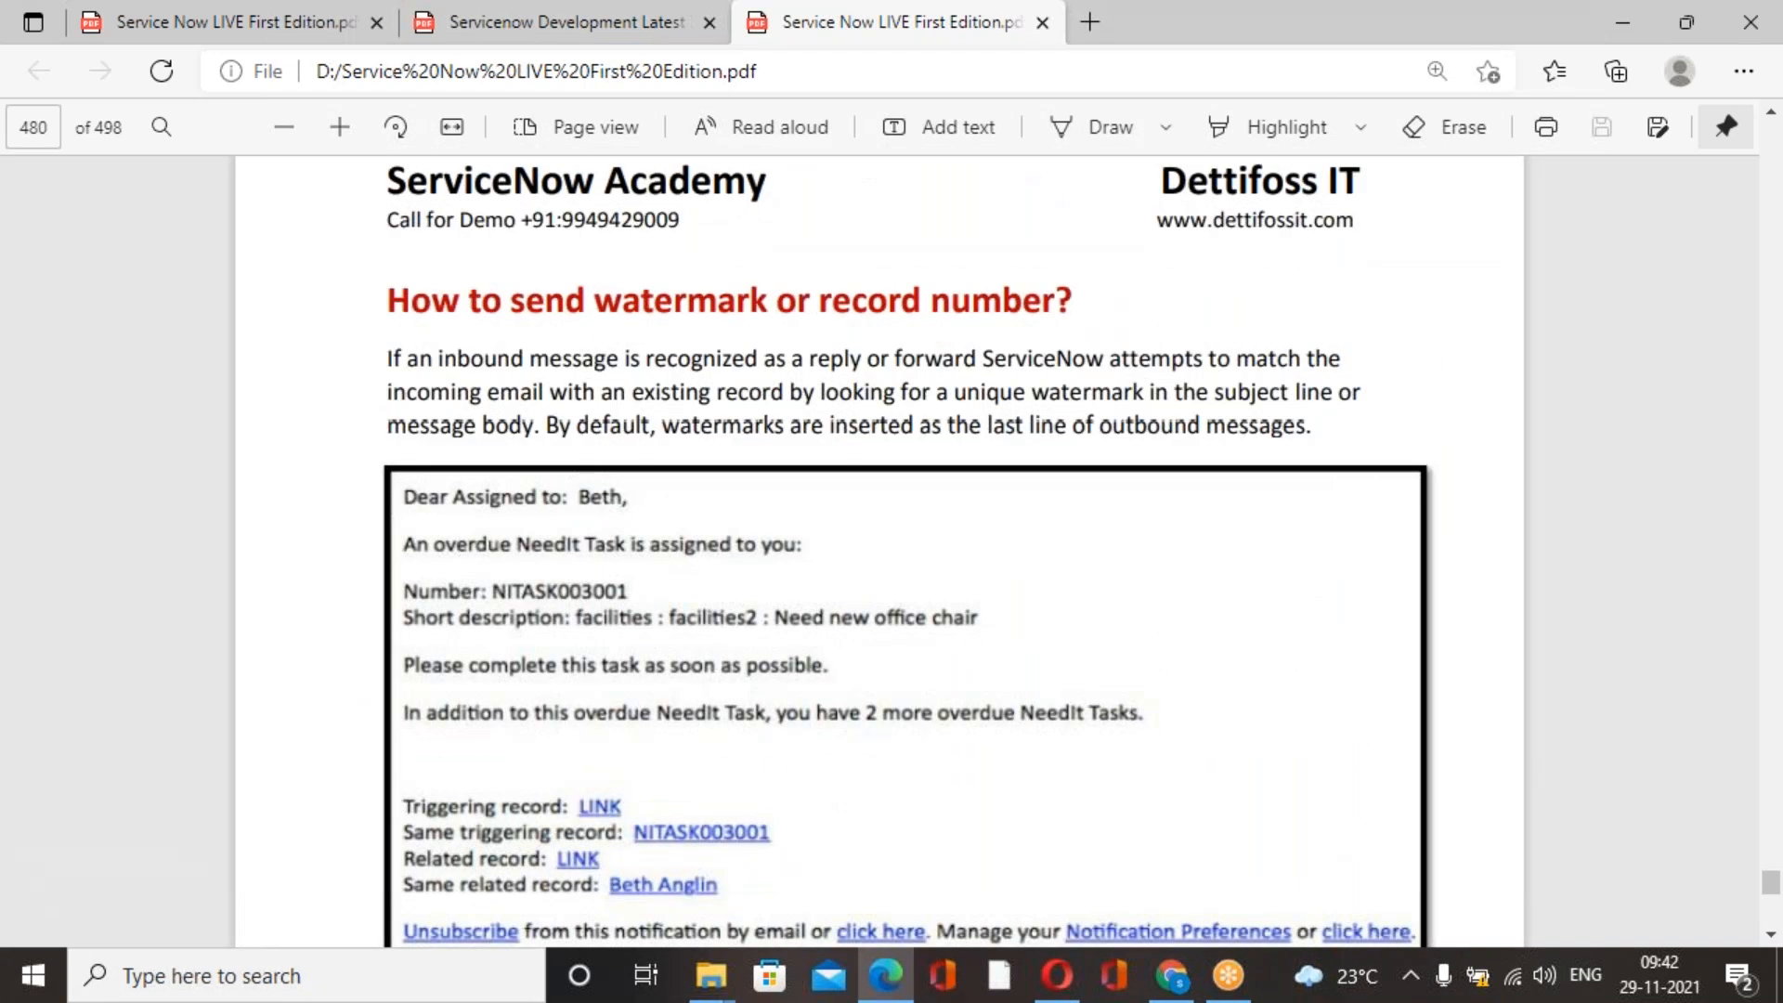
pyautogui.scroll(-3, 738, 659)
pyautogui.scroll(4, 737, 649)
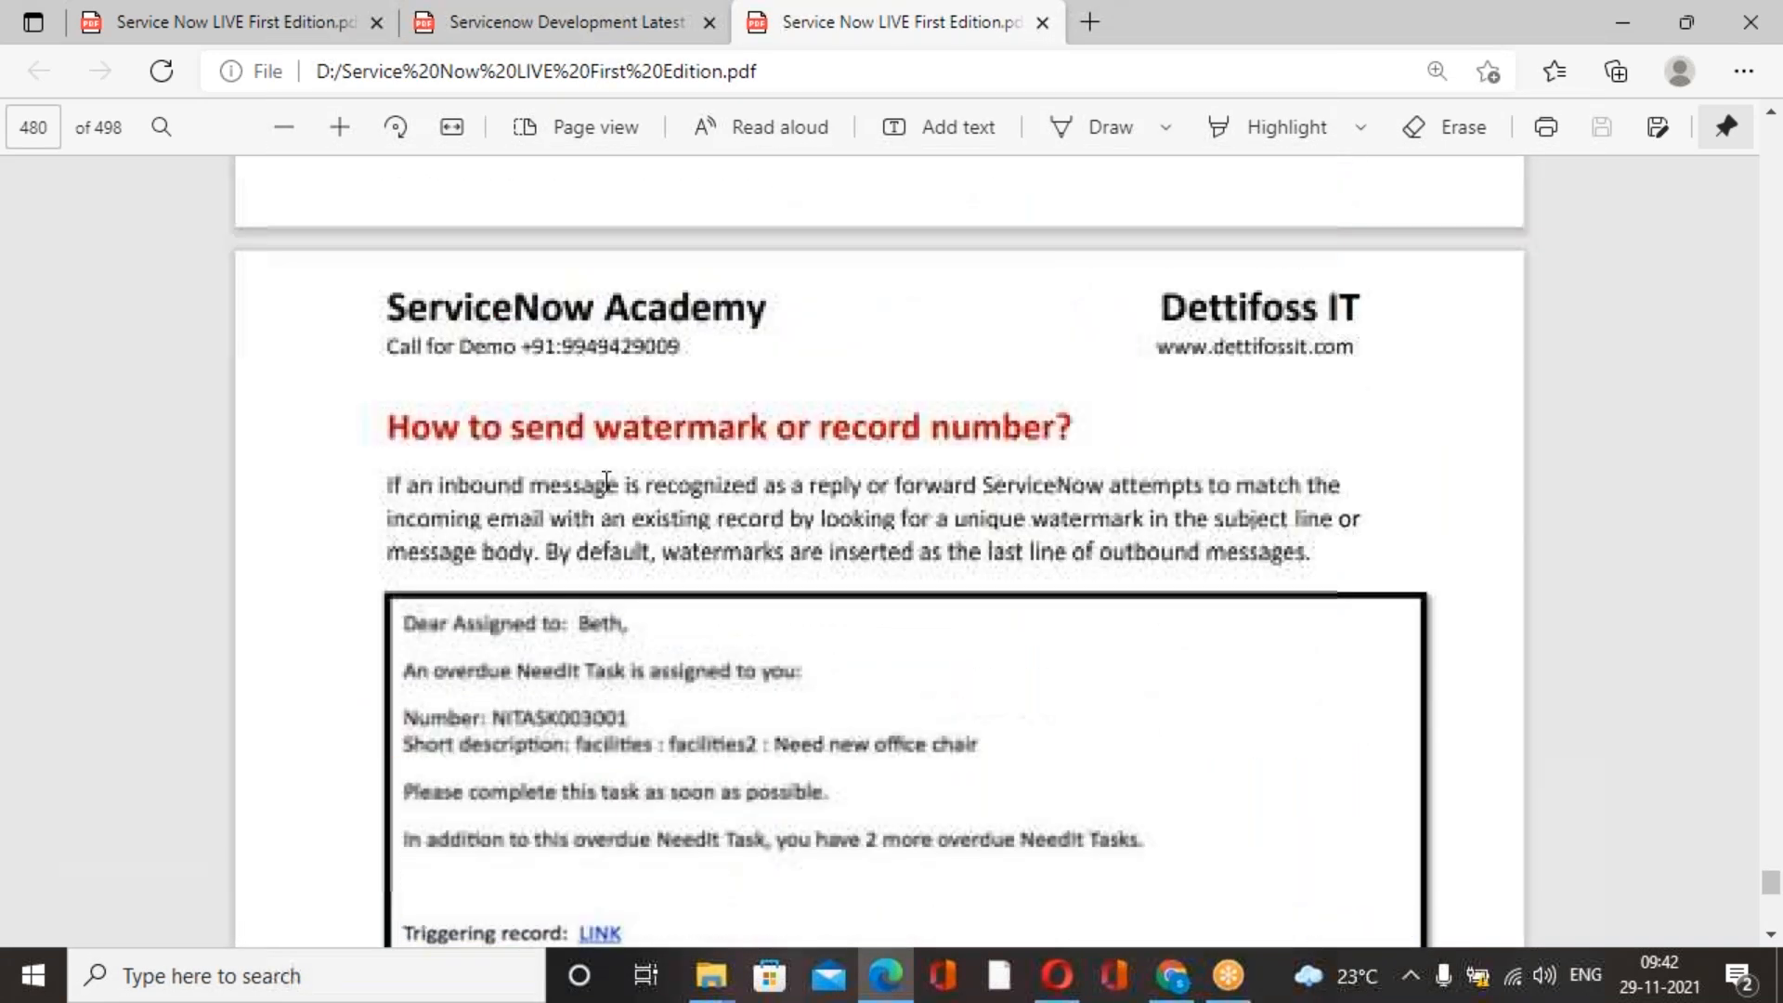
pyautogui.scroll(-10, 815, 717)
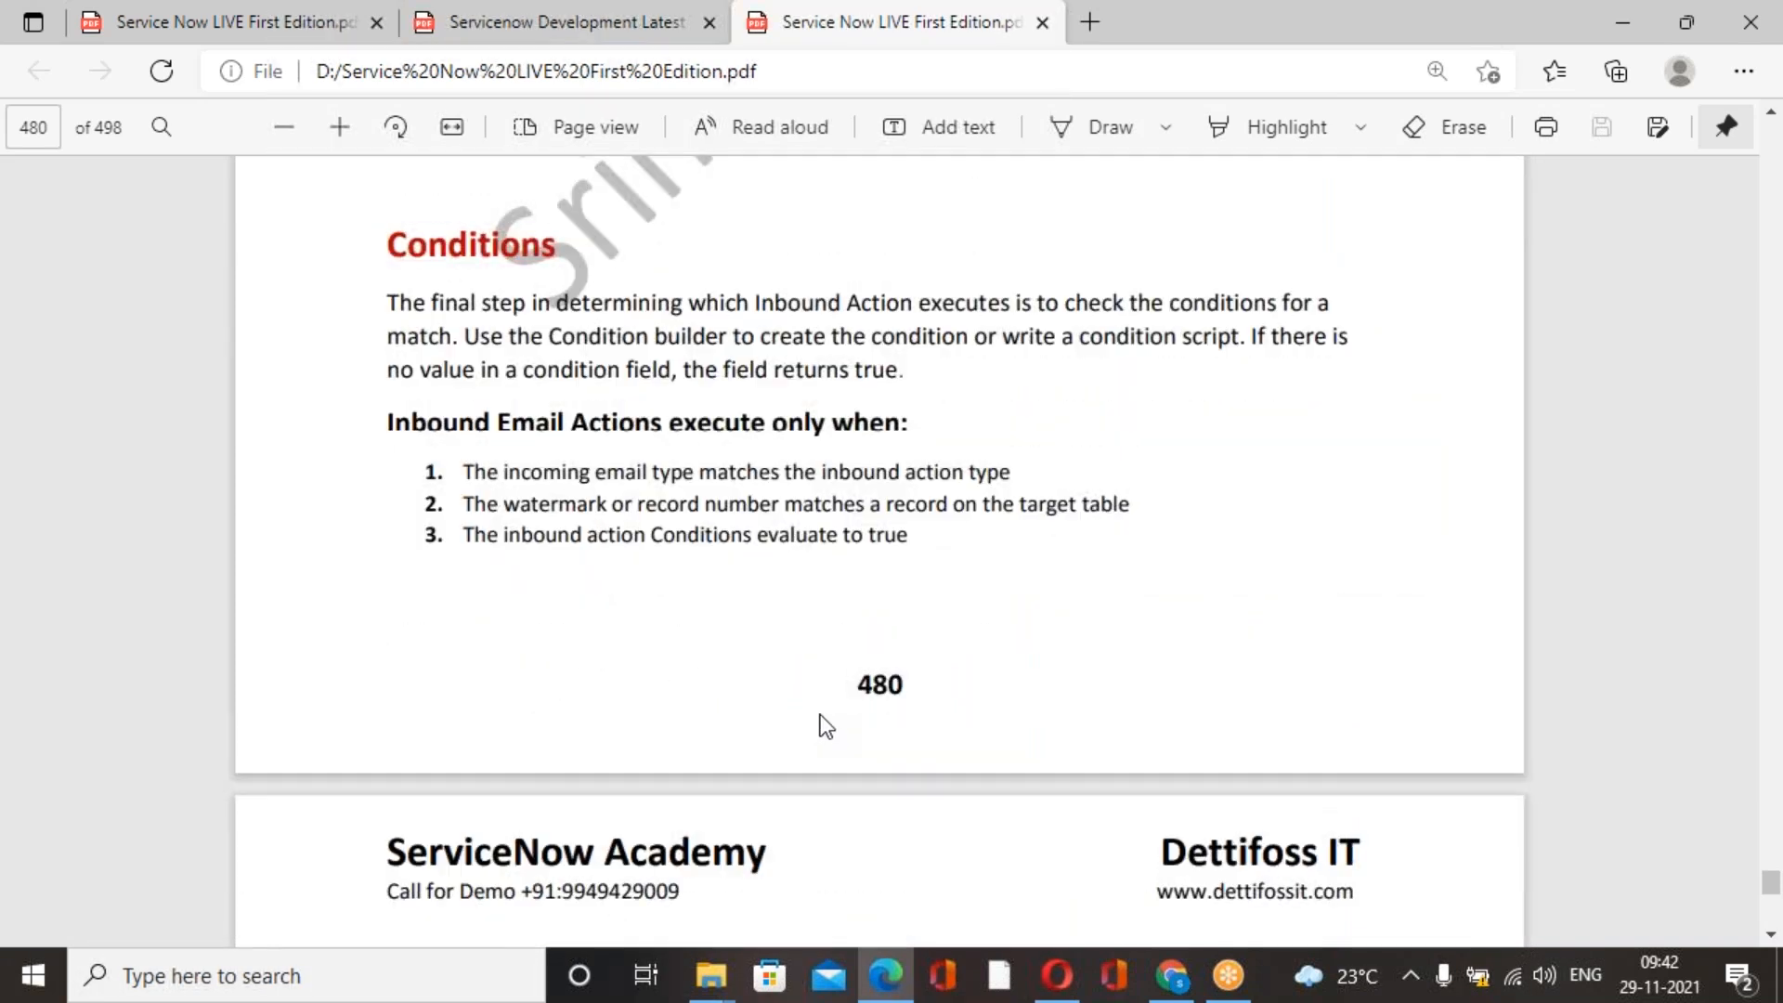
pyautogui.scroll(-5, 821, 712)
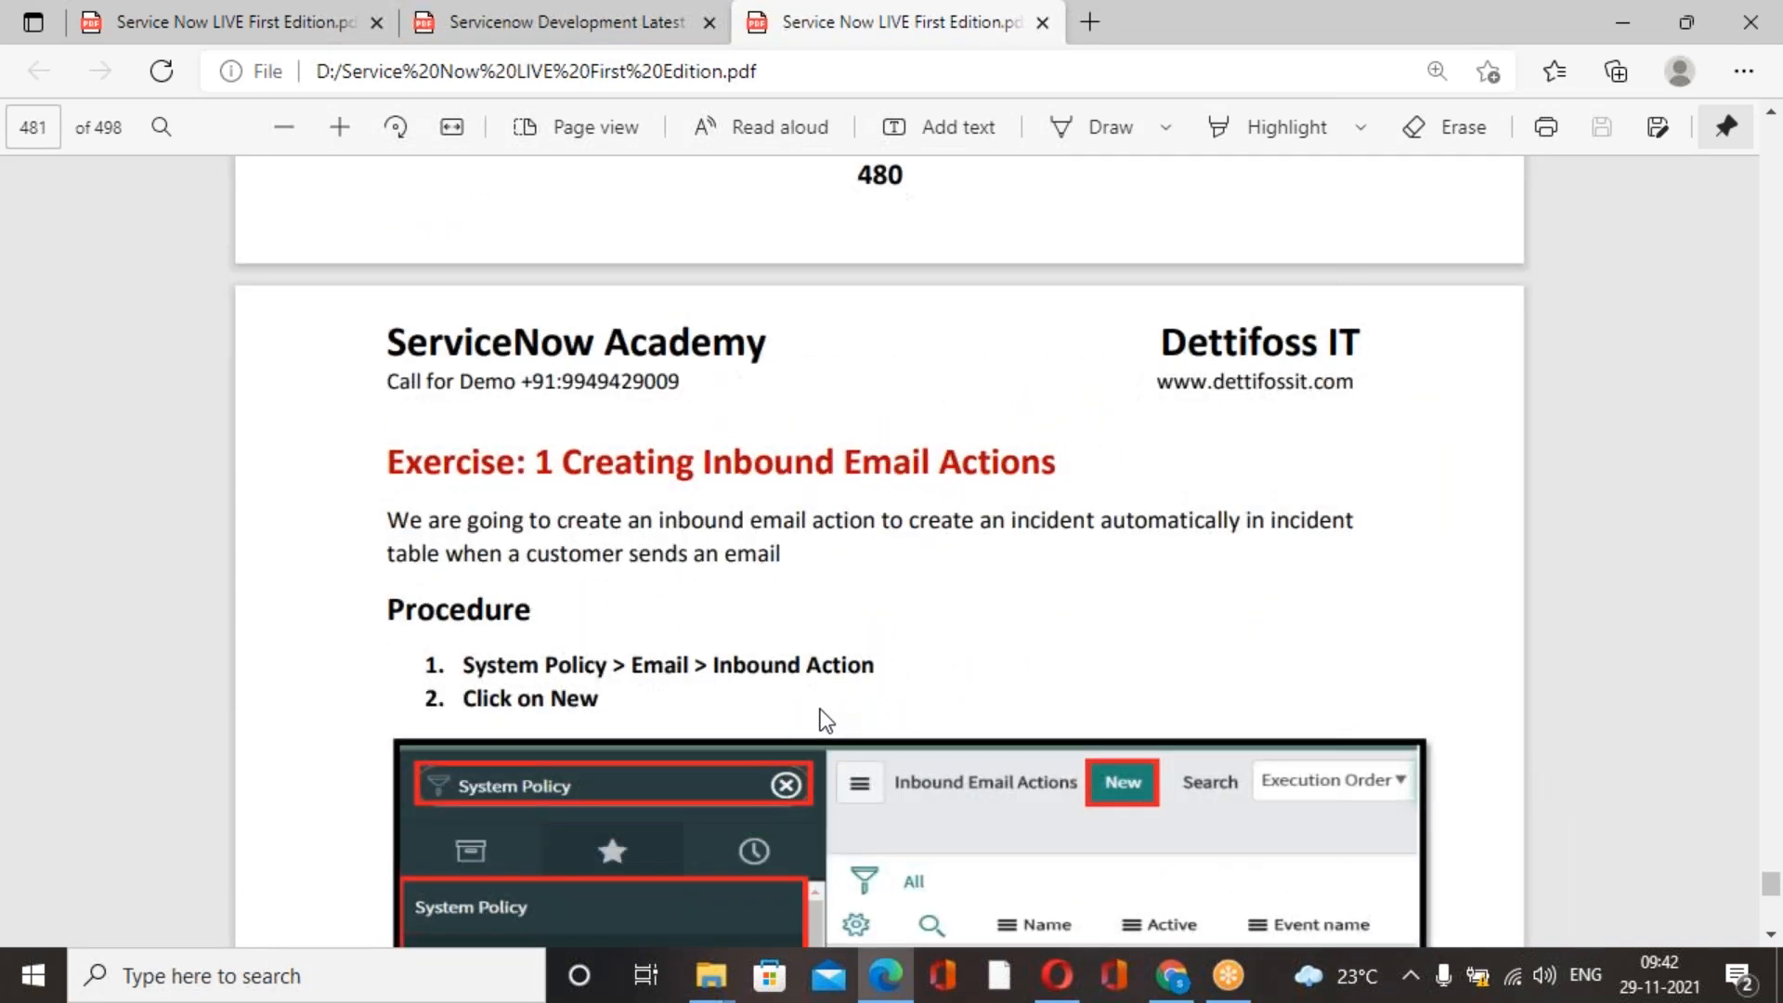
pyautogui.scroll(-12, 818, 534)
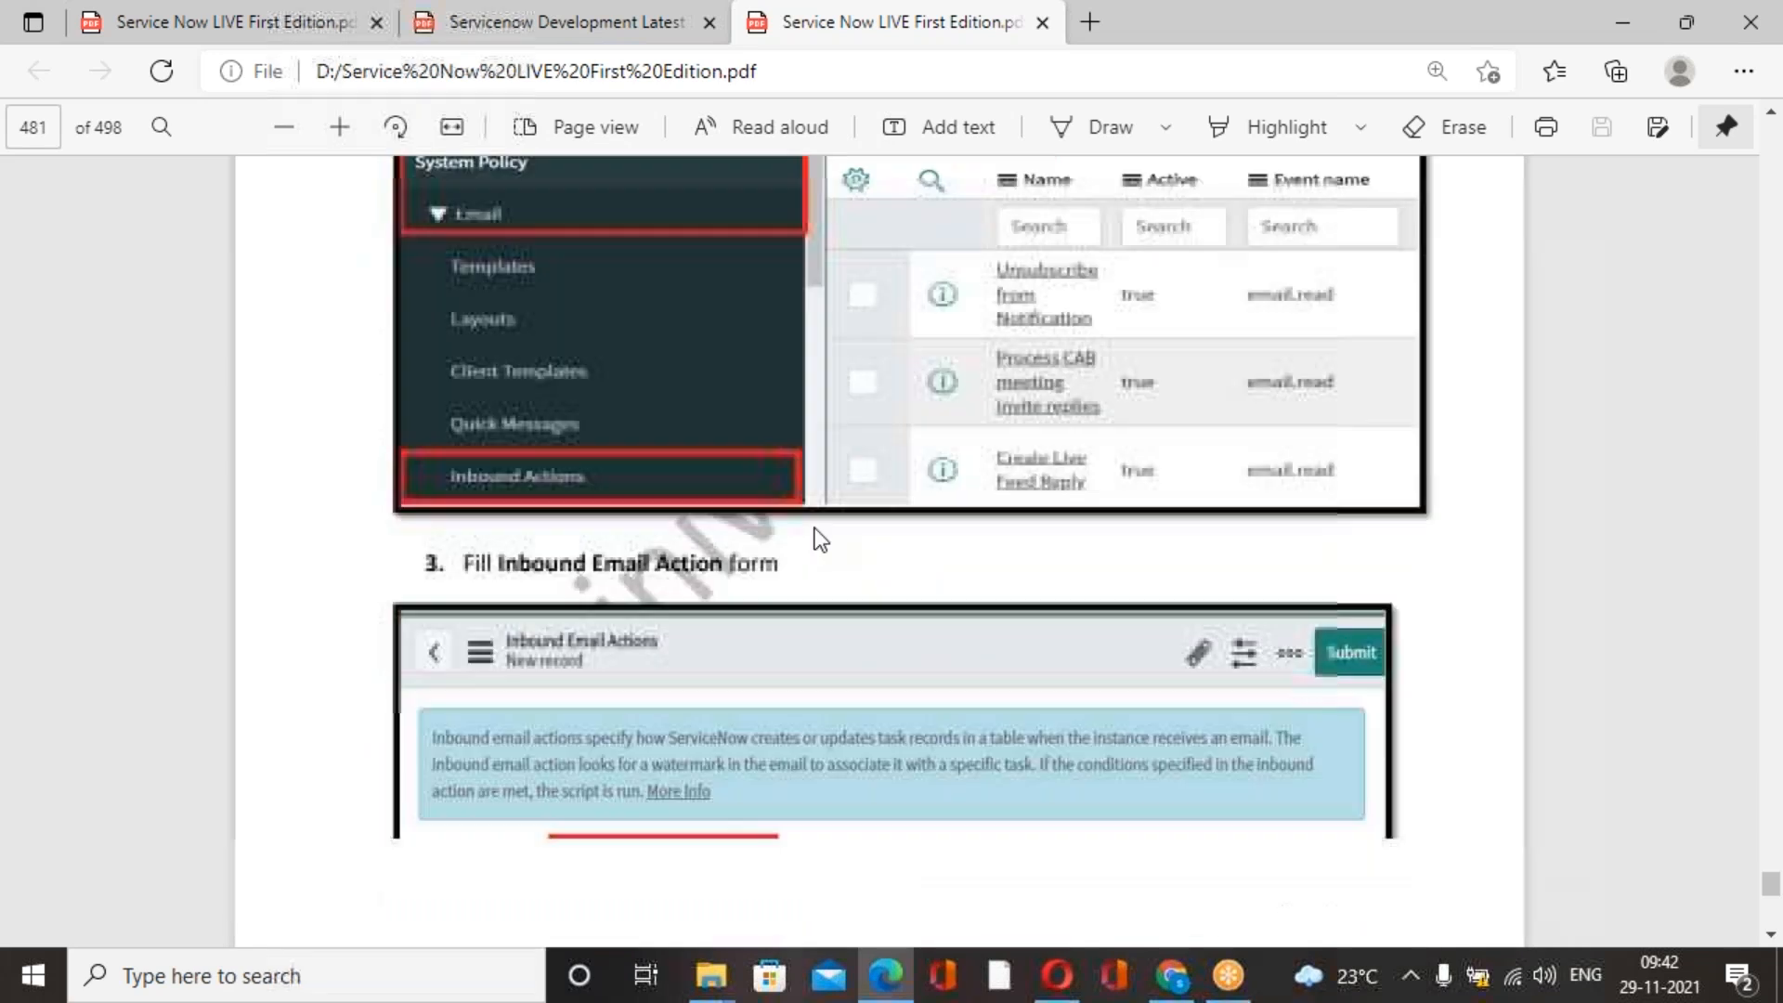
pyautogui.scroll(-15, 815, 528)
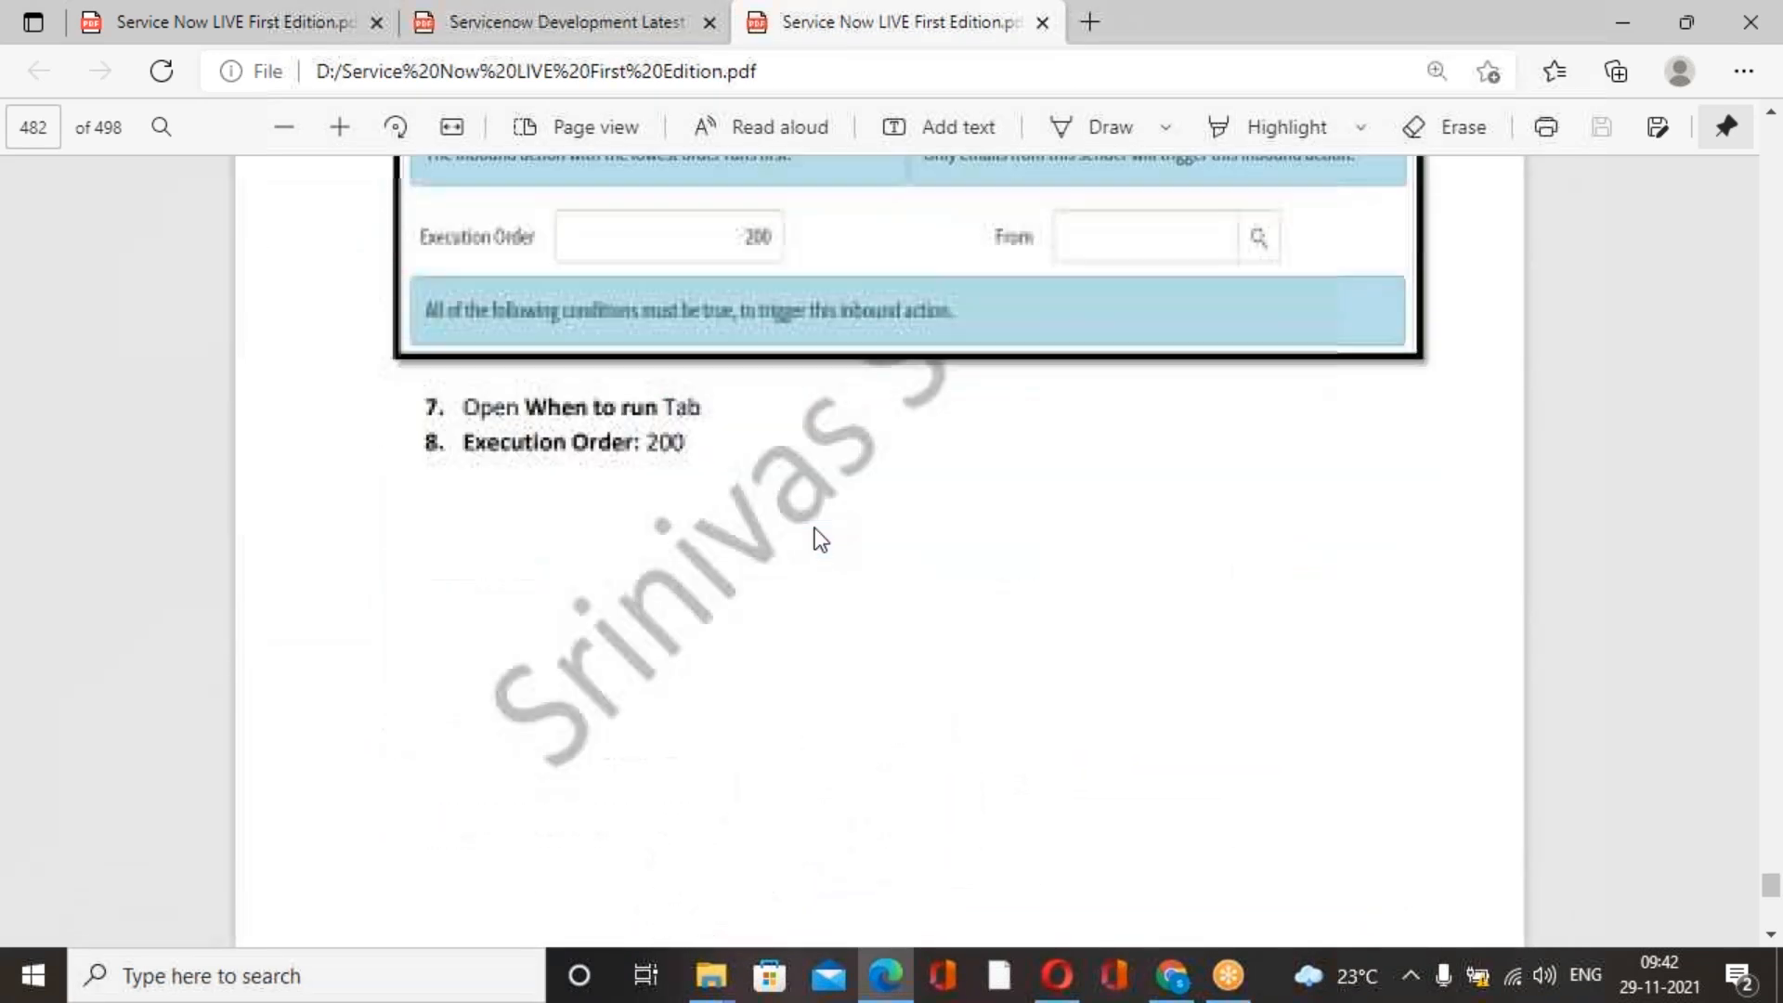
pyautogui.scroll(-15, 816, 527)
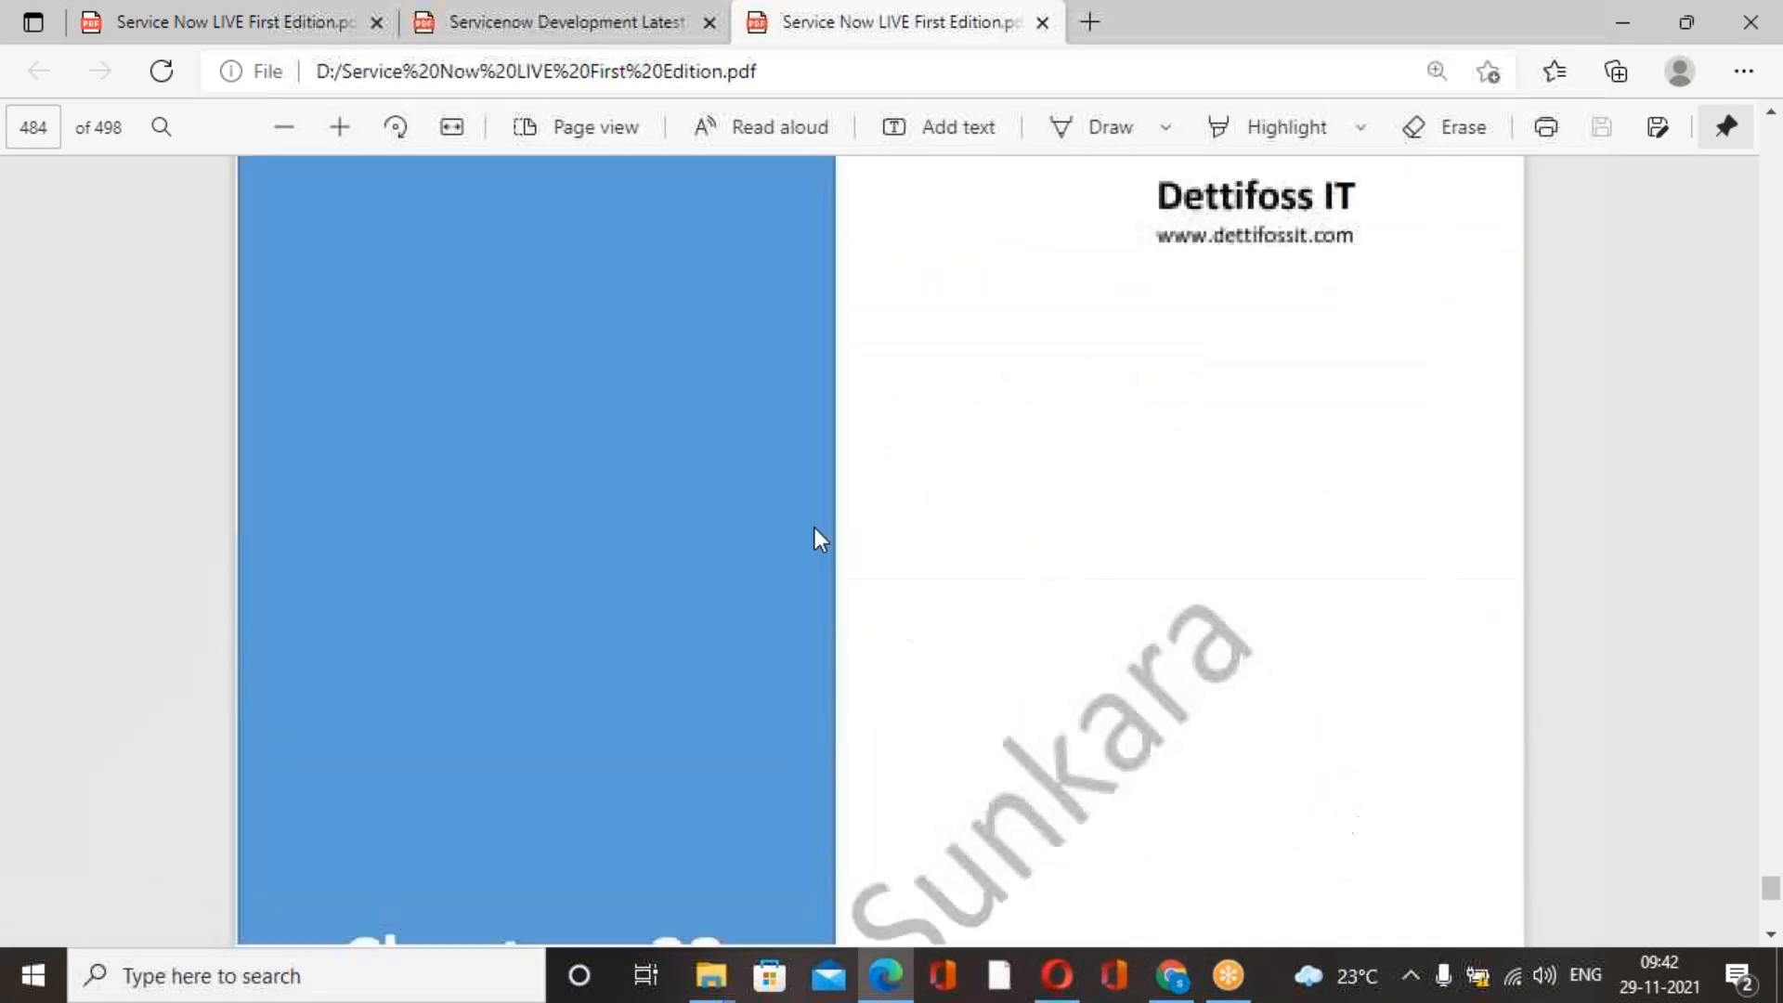
pyautogui.scroll(10, 815, 527)
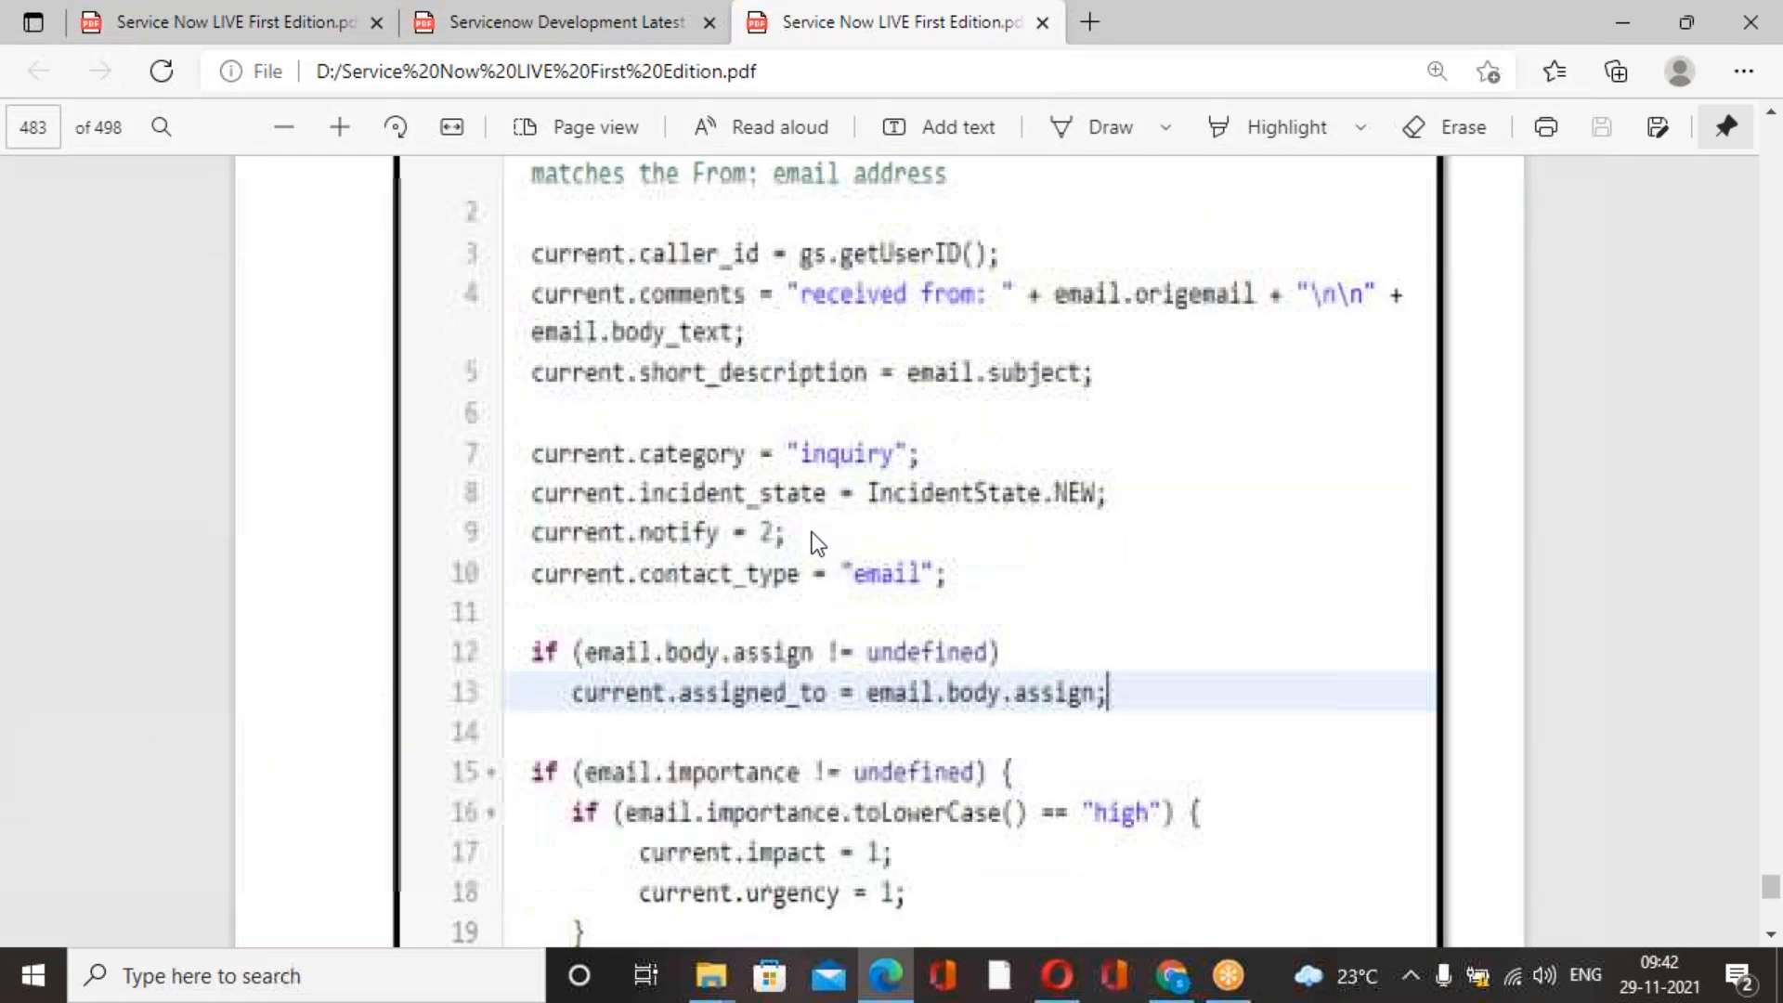
# Switch to ServiceNow in Chrome, filter the navigator for "email pr", and open Email Properties under System Properties.
pyautogui.click(1172, 975)
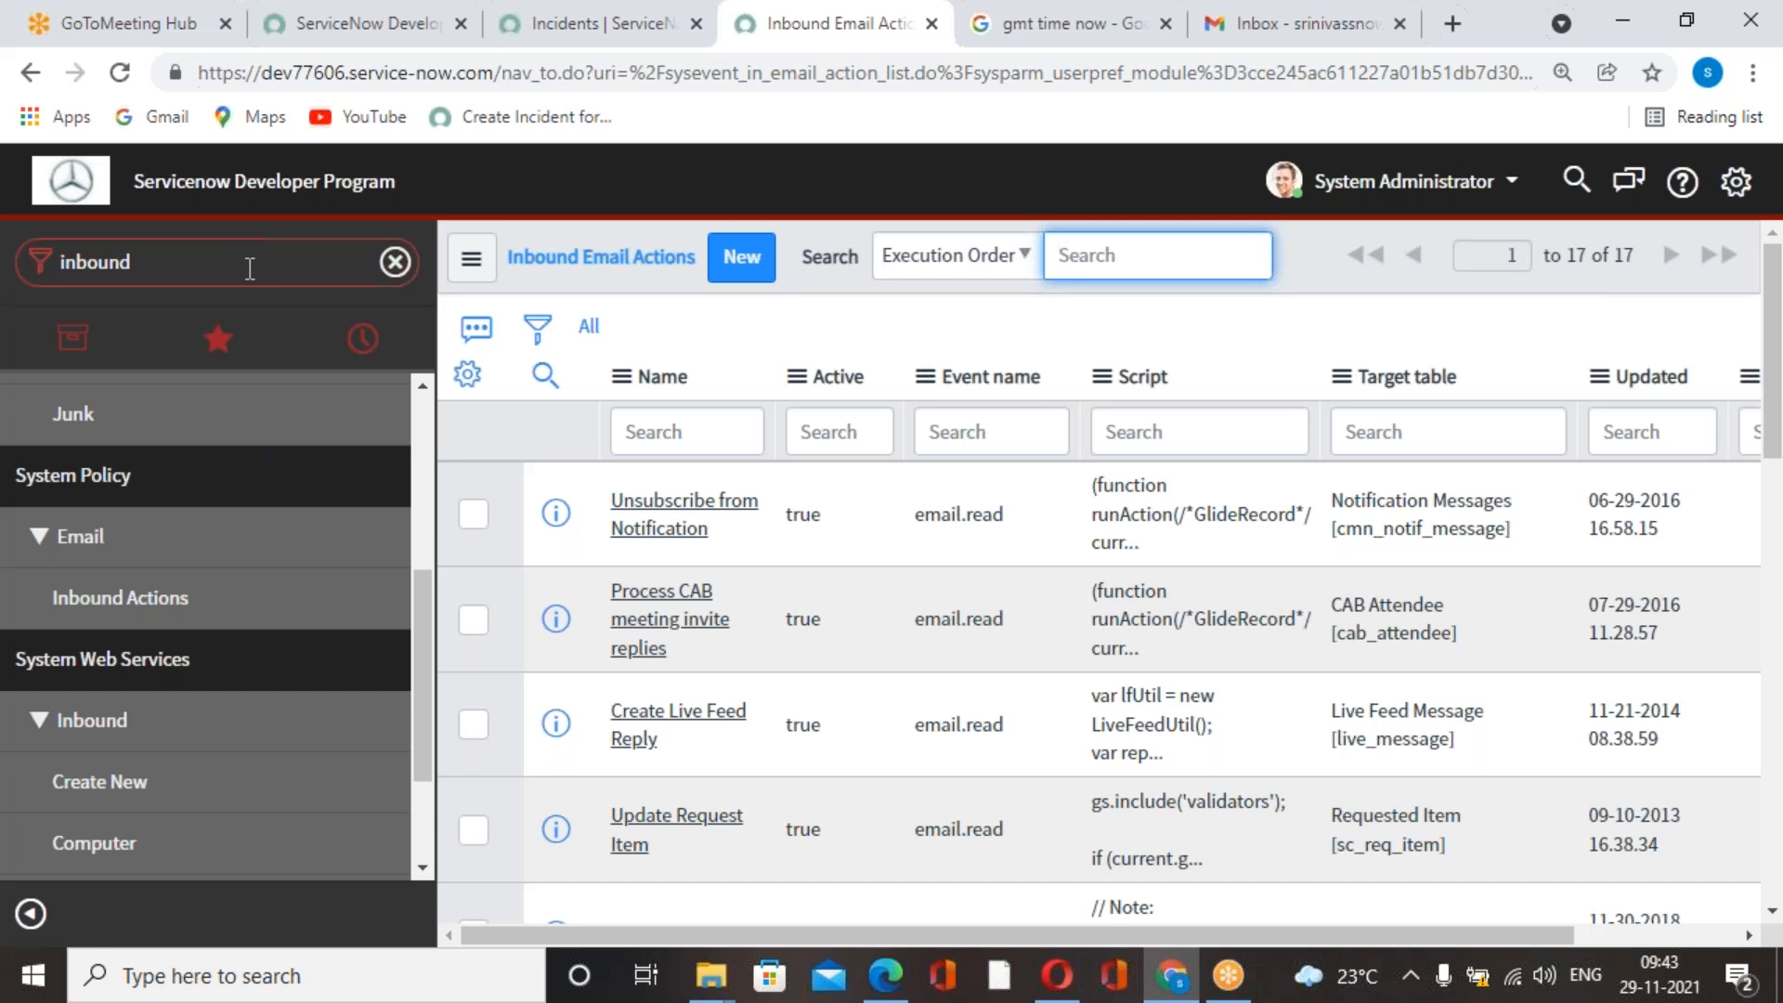
pyautogui.click(250, 268)
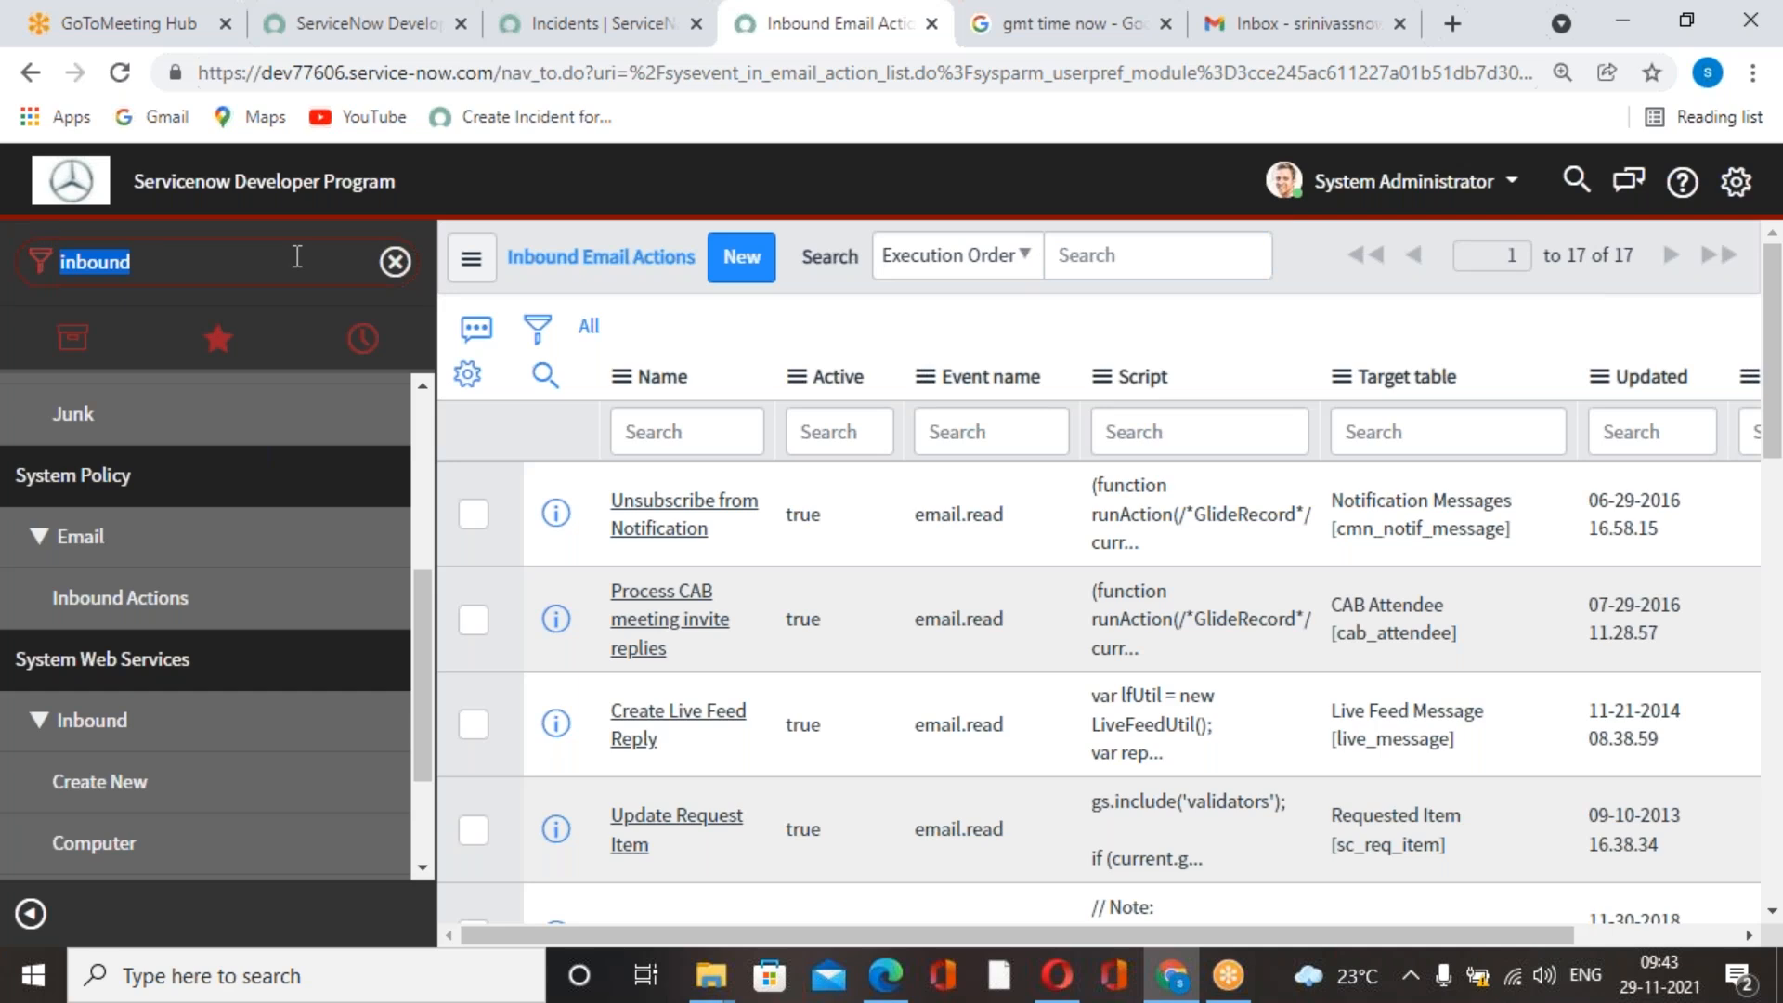
pyautogui.write('mail b')
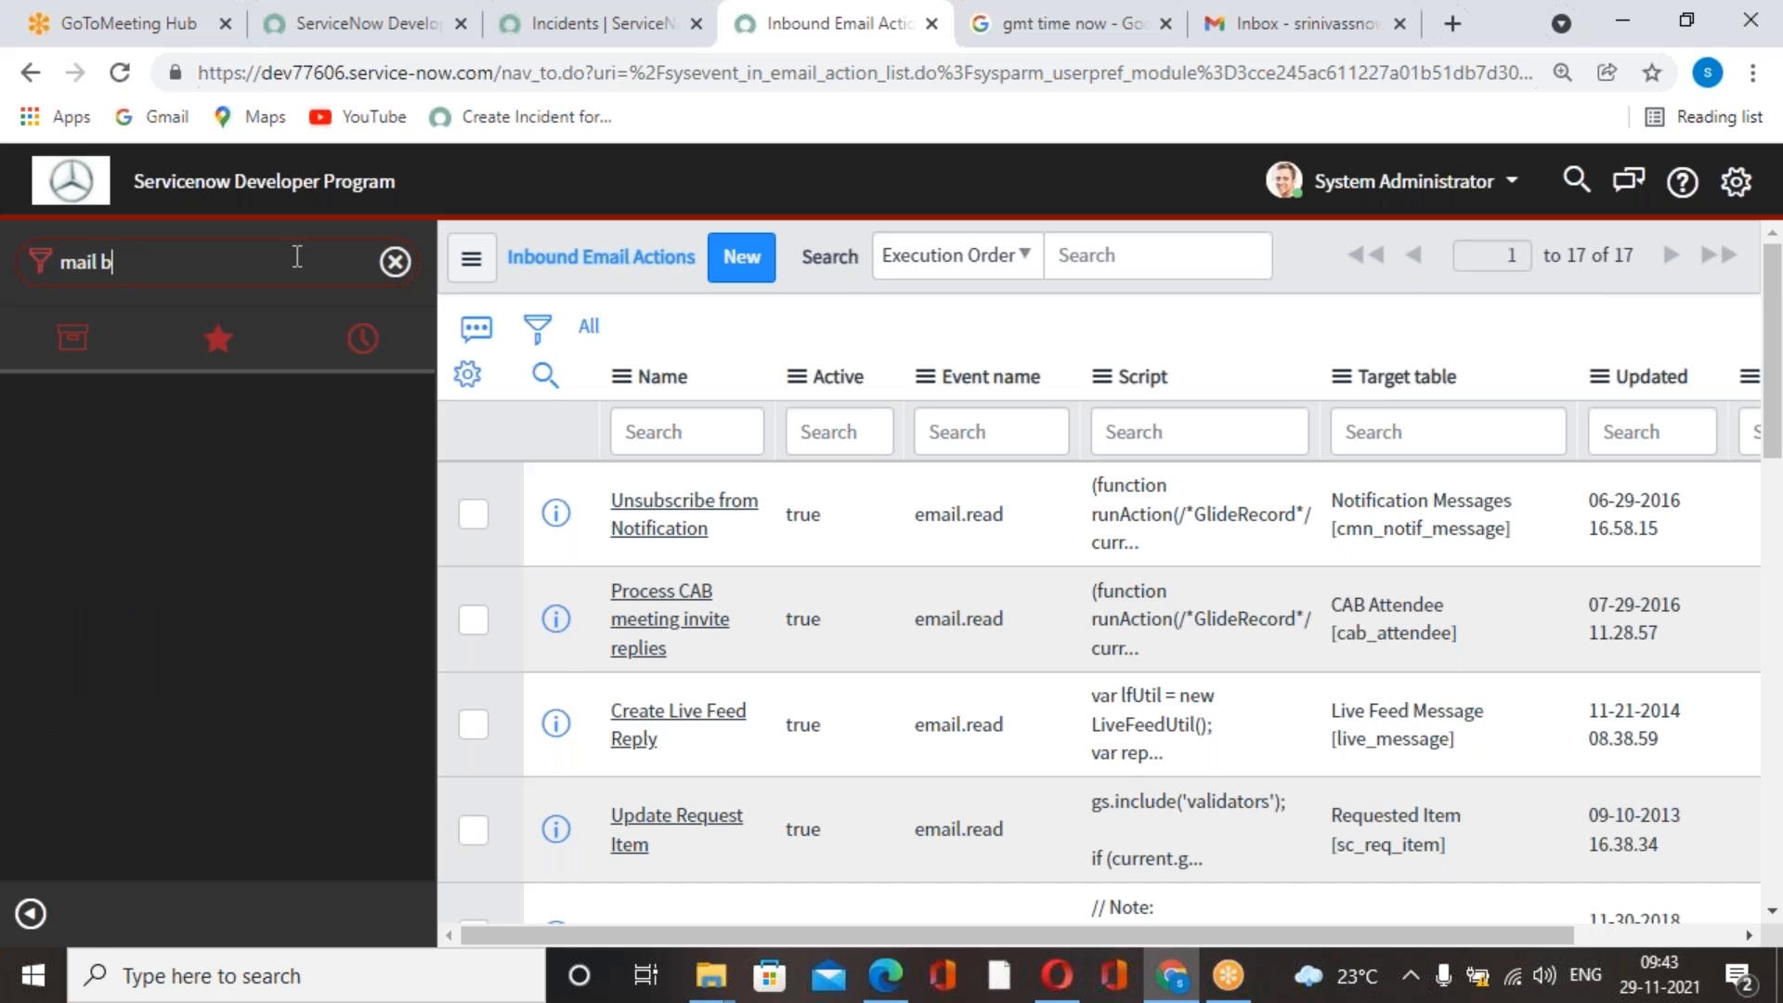
pyautogui.press('BackSpace')
pyautogui.press('BackSpace')
pyautogui.press('BackSpace')
pyautogui.press('BackSpace')
pyautogui.press('BackSpace')
pyautogui.press('BackSpace')
pyautogui.write('email pr')
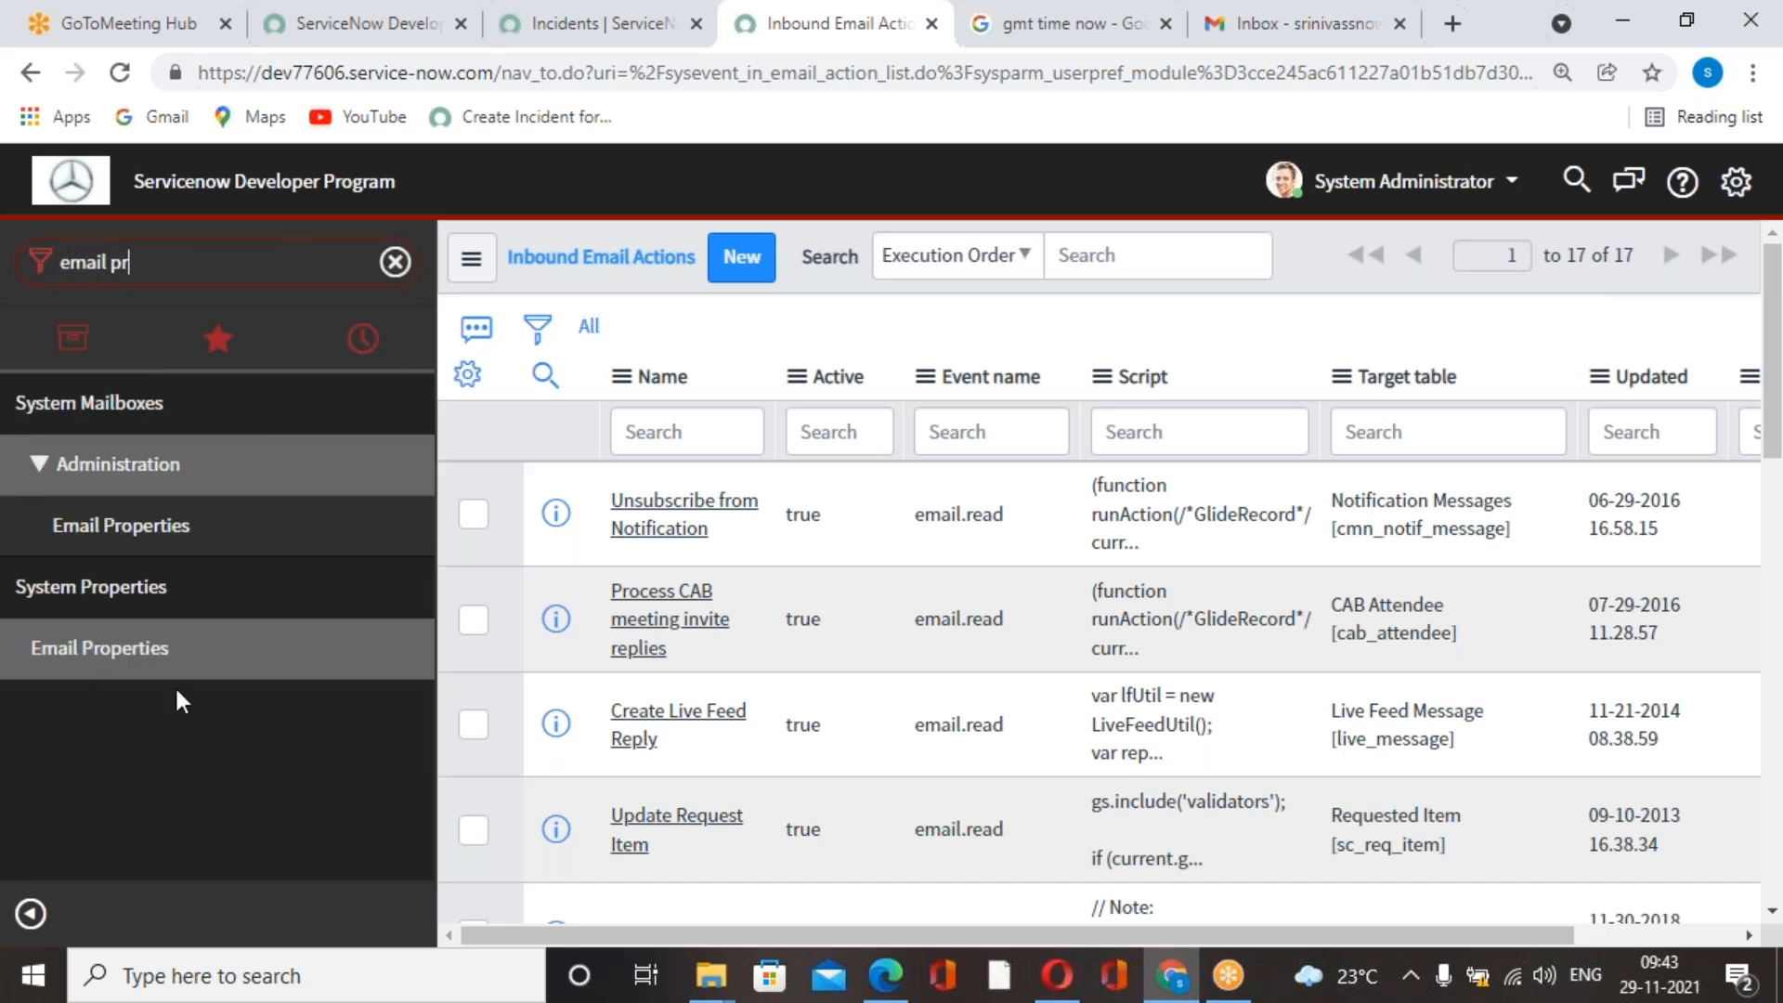
pyautogui.click(100, 647)
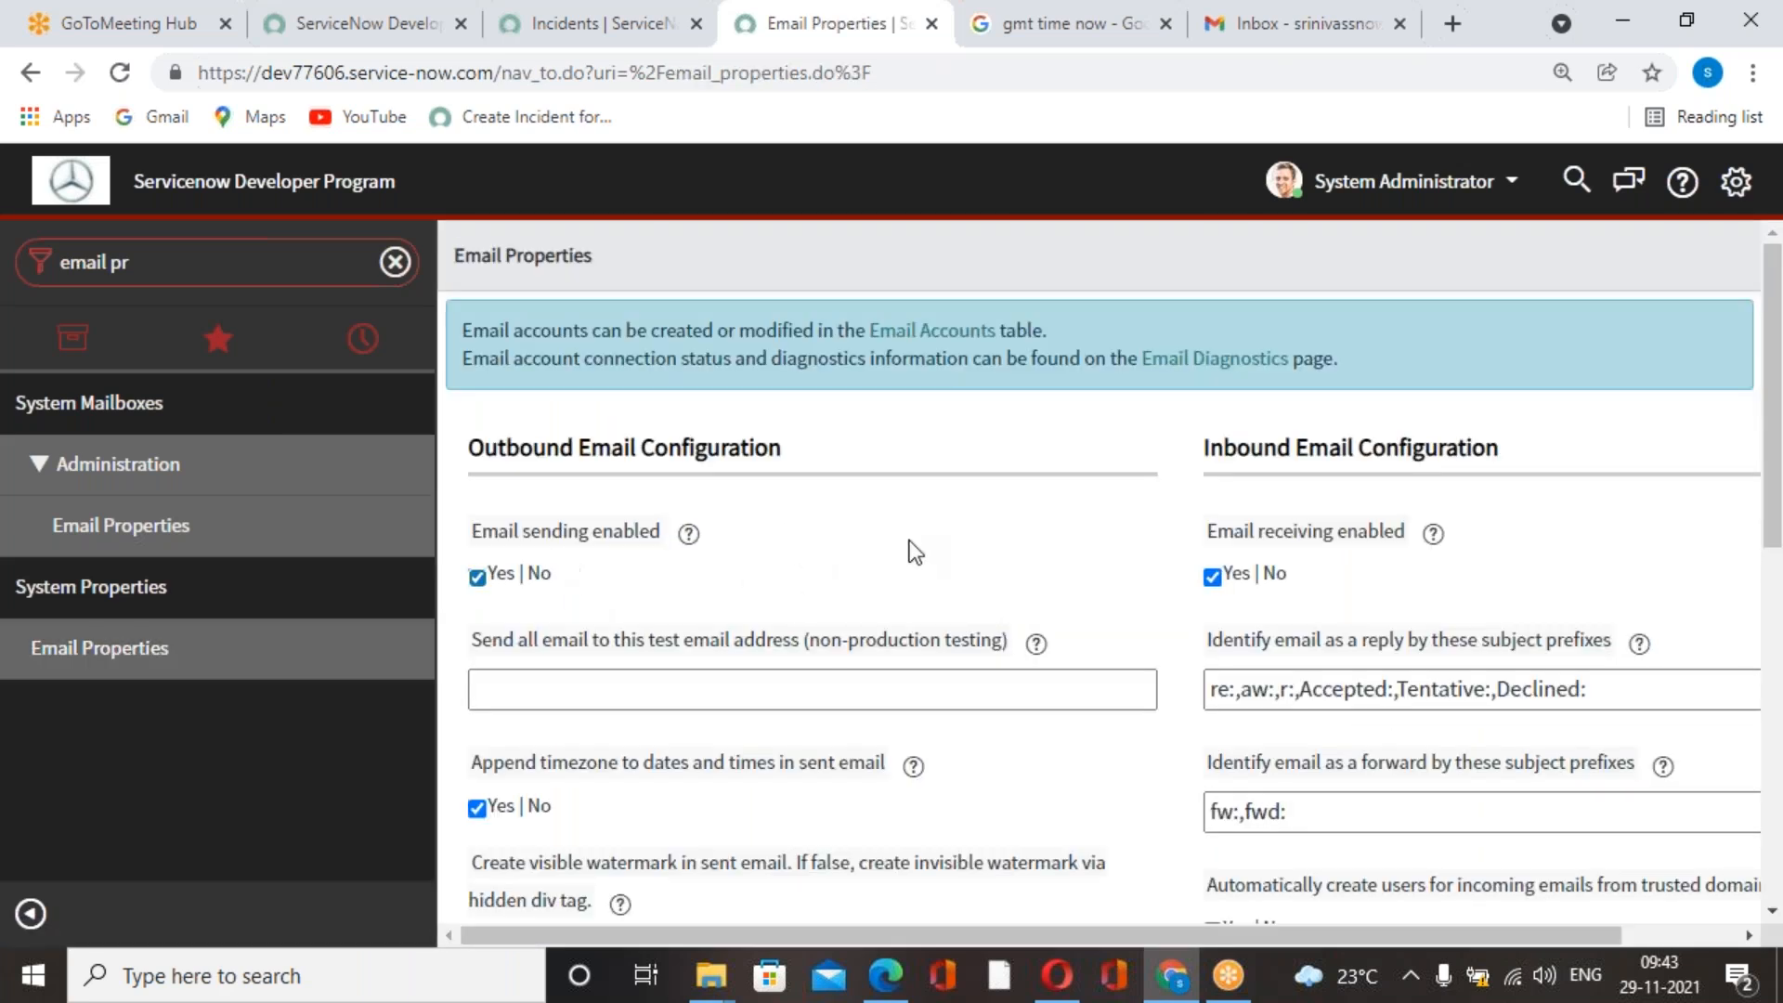
# Filter the navigator for "inbound", open the Inbound Actions list under System Policy, and start a new record.
pyautogui.click(288, 264)
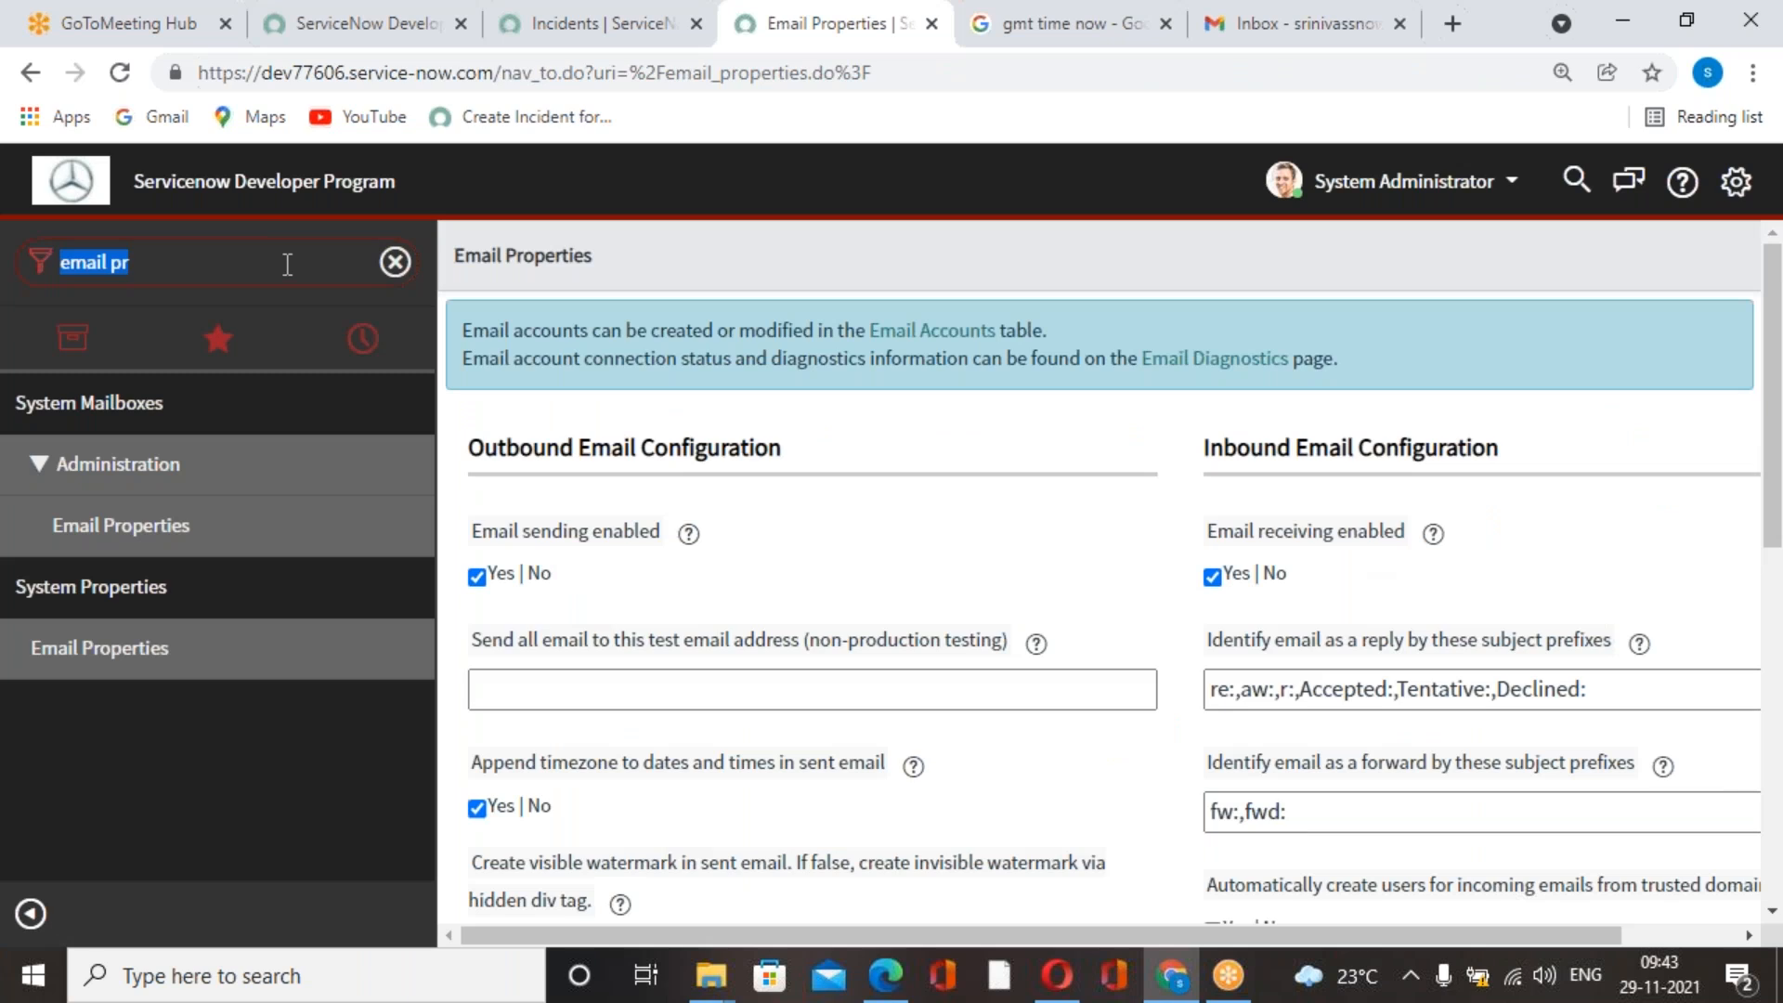
pyautogui.write('inboung')
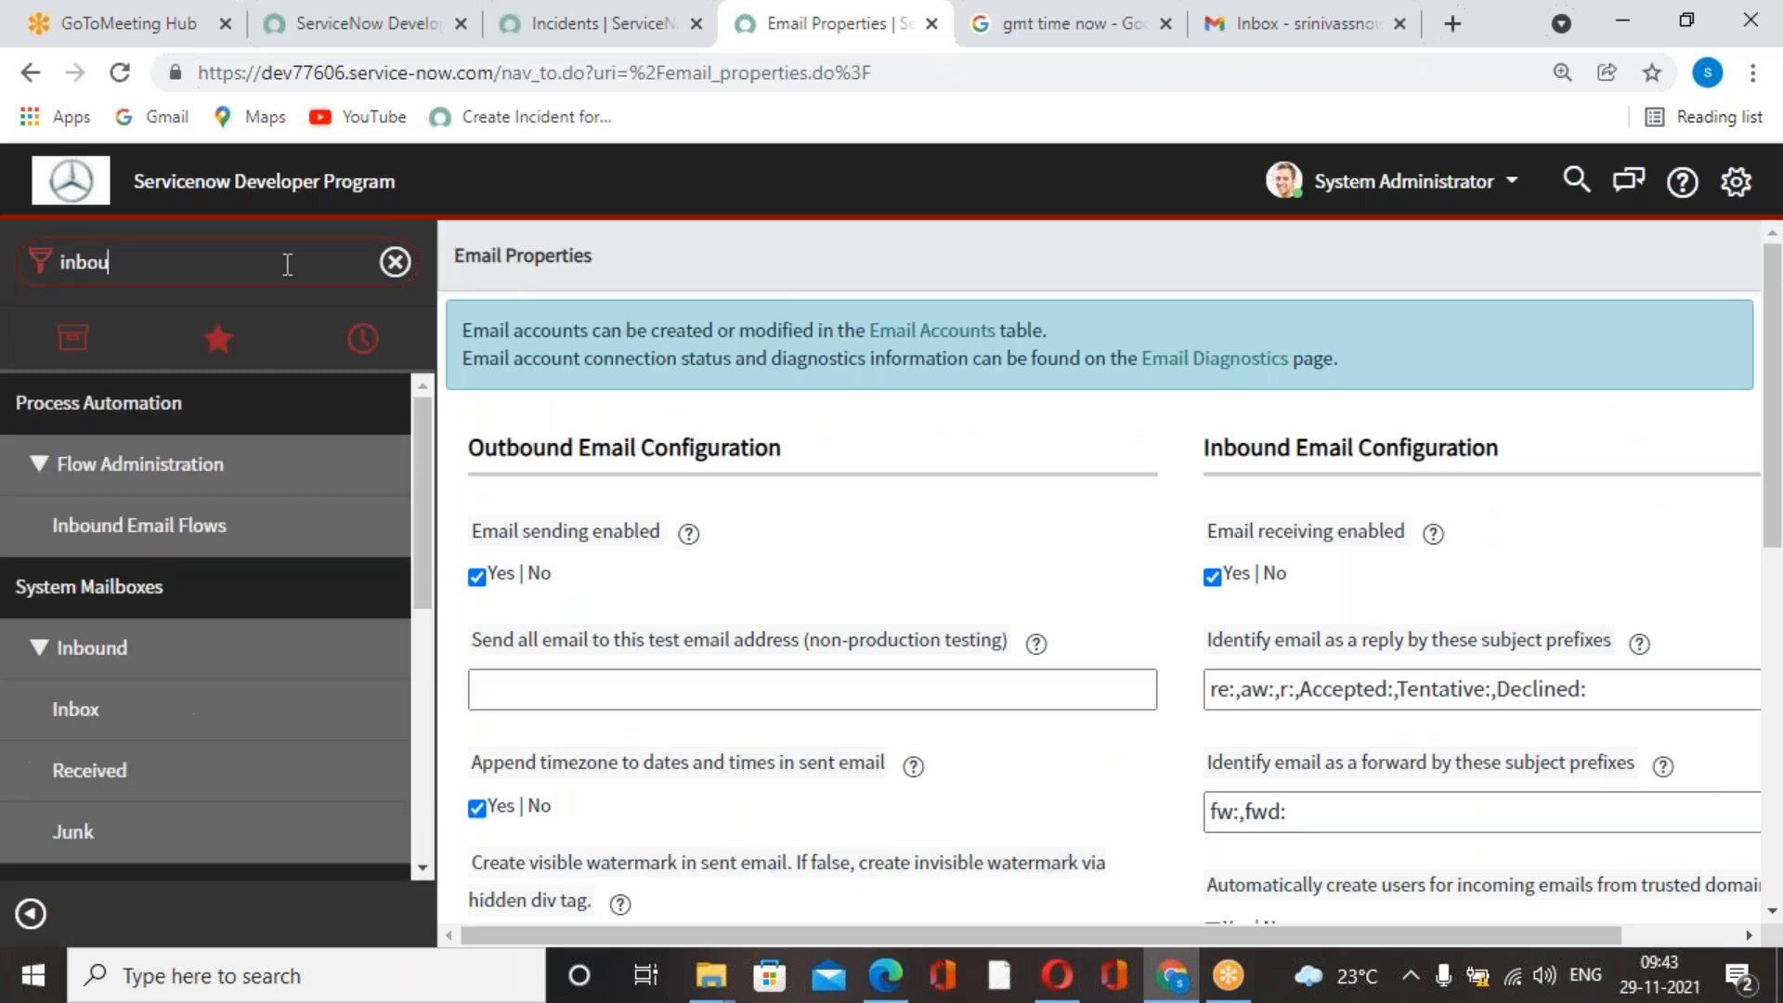
pyautogui.press('BackSpace')
pyautogui.press('BackSpace')
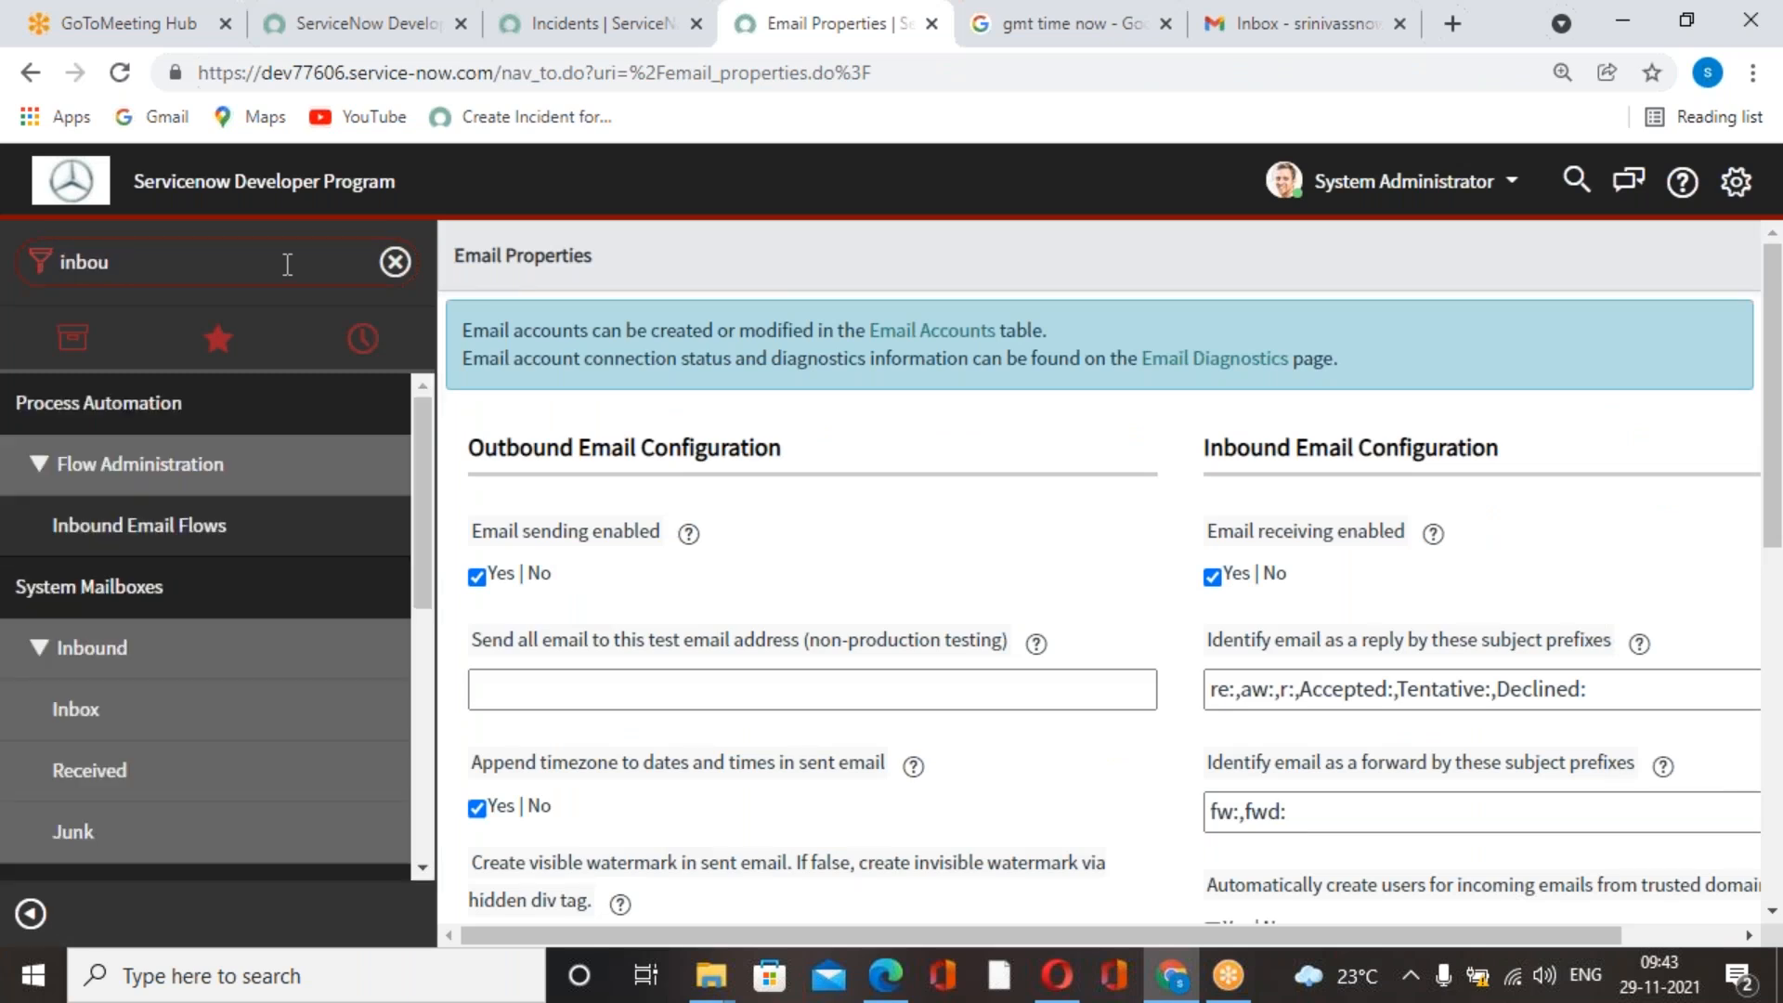
pyautogui.write('nd')
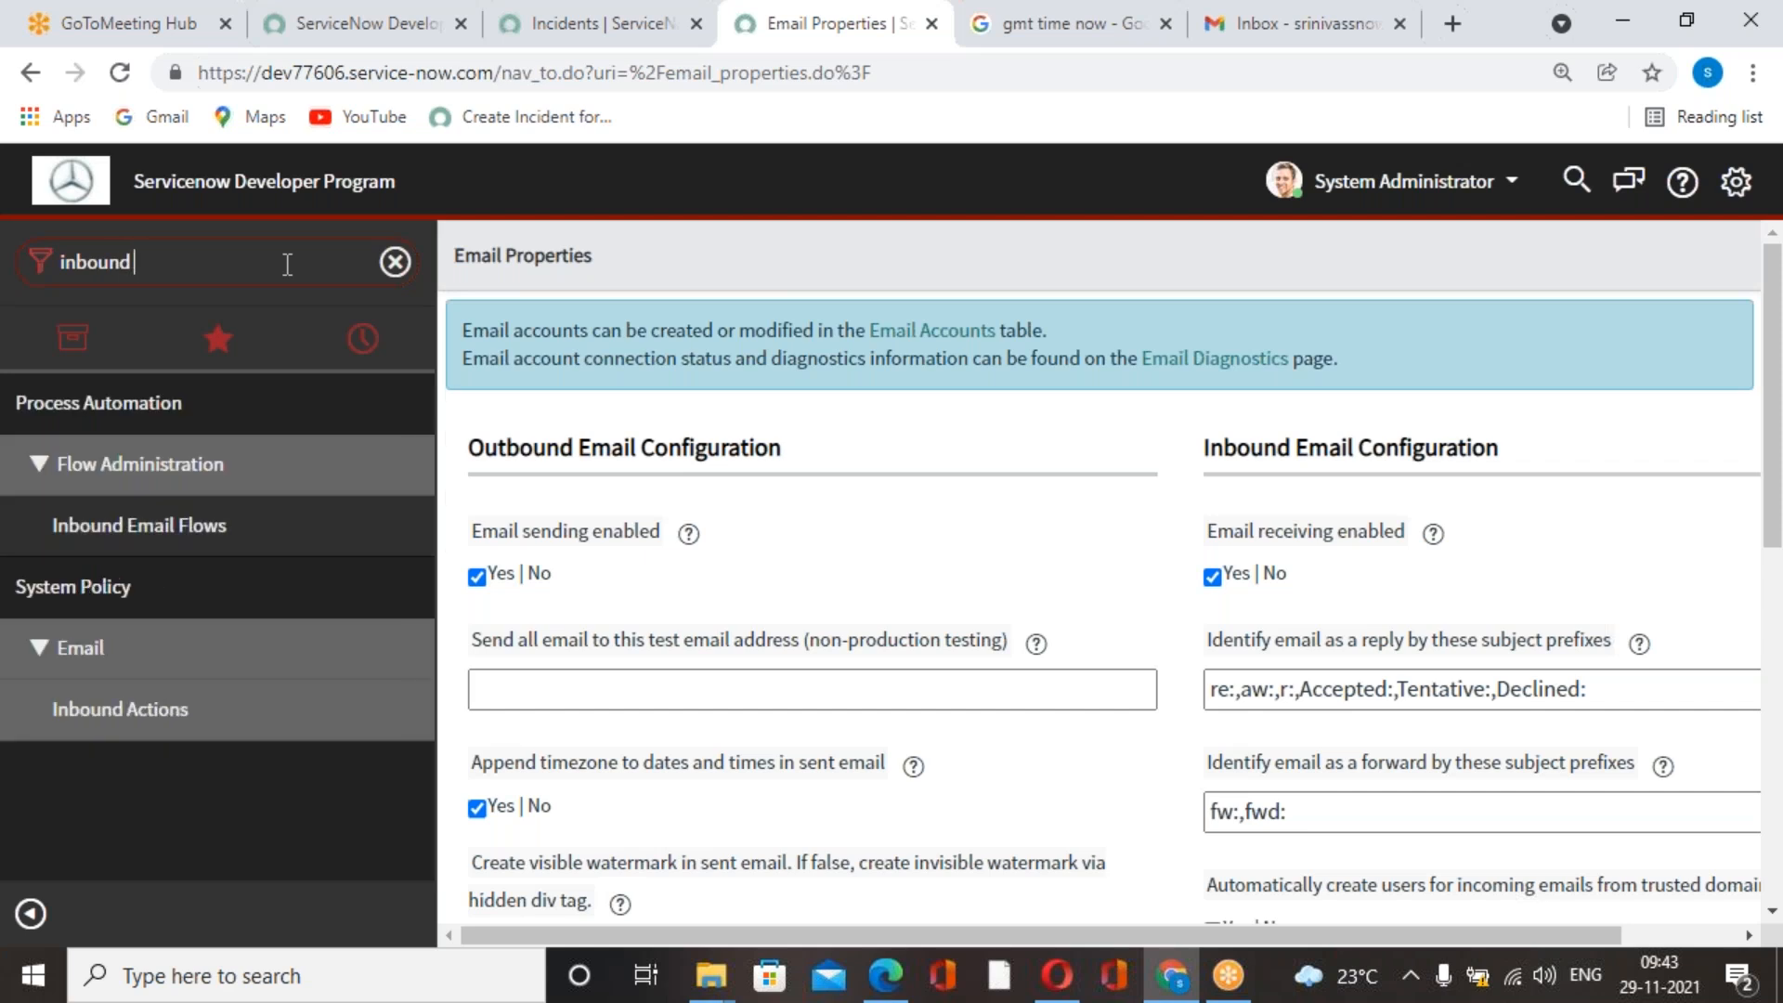
pyautogui.click(167, 709)
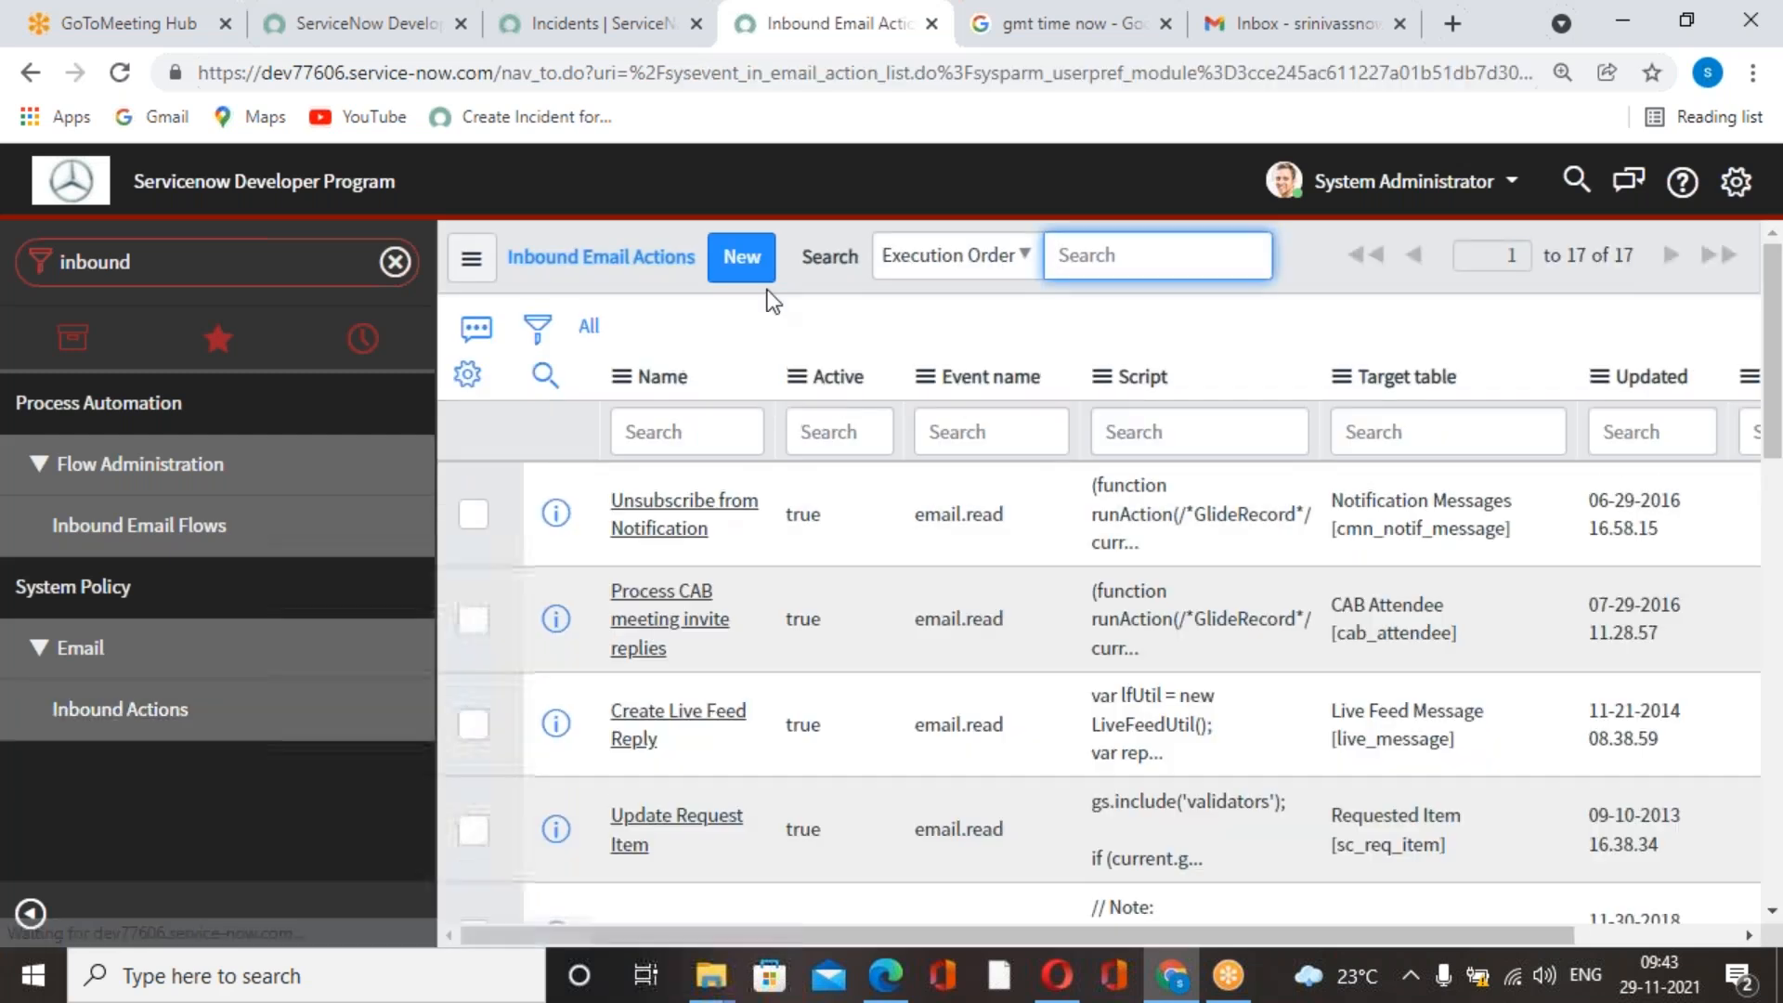
# Copy "Creating New Incident" from the exercise in the Edge course book PDF and paste it as the new ServiceNow inbound action's name.
pyautogui.click(887, 975)
pyautogui.scroll(10, 838, 737)
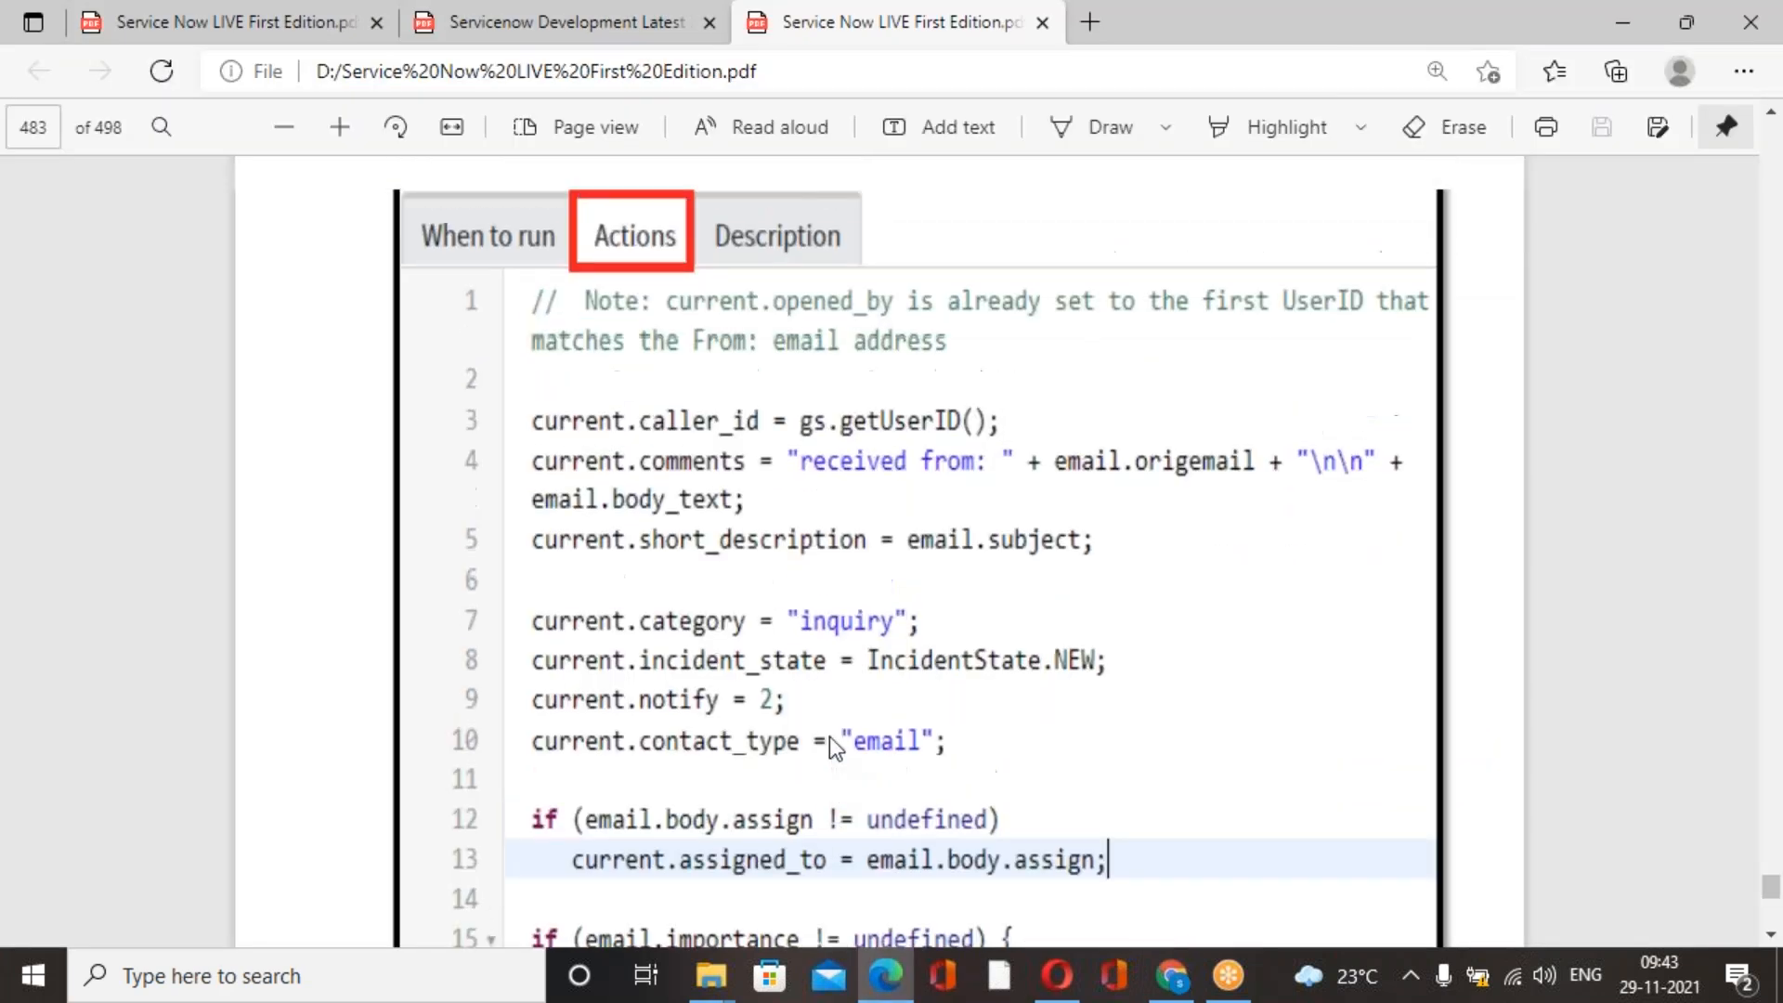
pyautogui.scroll(15, 838, 738)
pyautogui.scroll(-8, 789, 720)
pyautogui.scroll(-5, 778, 721)
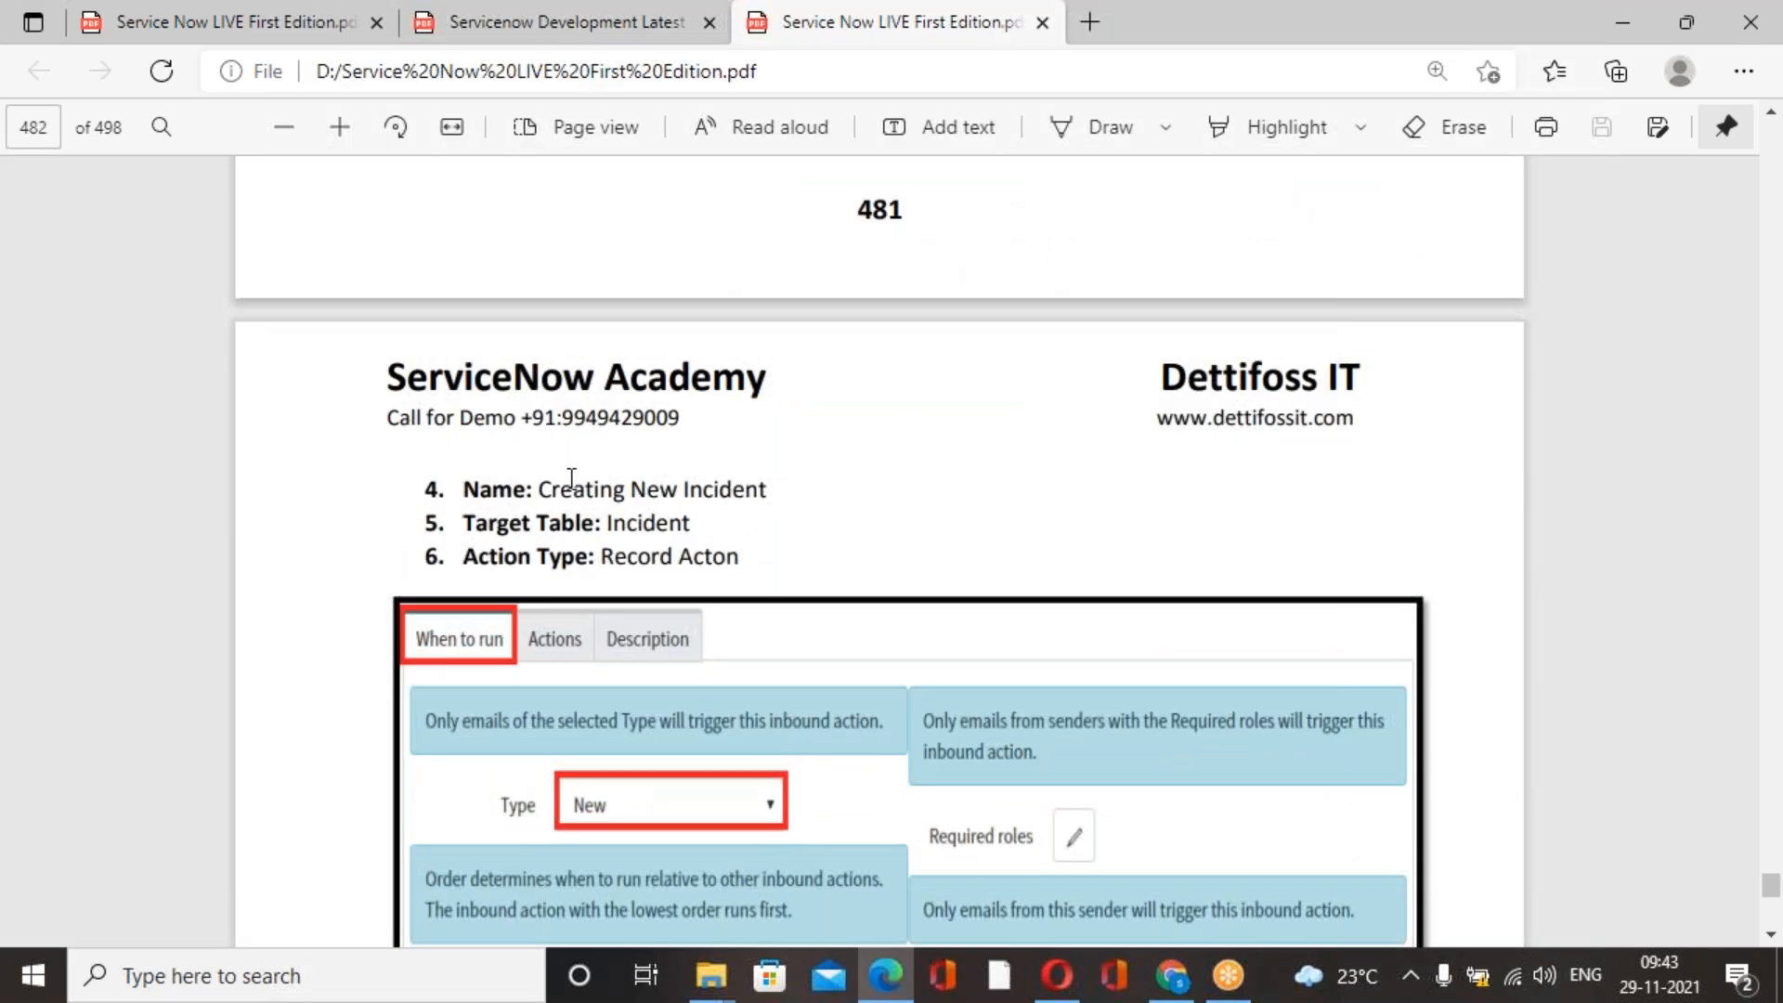
pyautogui.moveTo(539, 490); pyautogui.dragTo(828, 485)
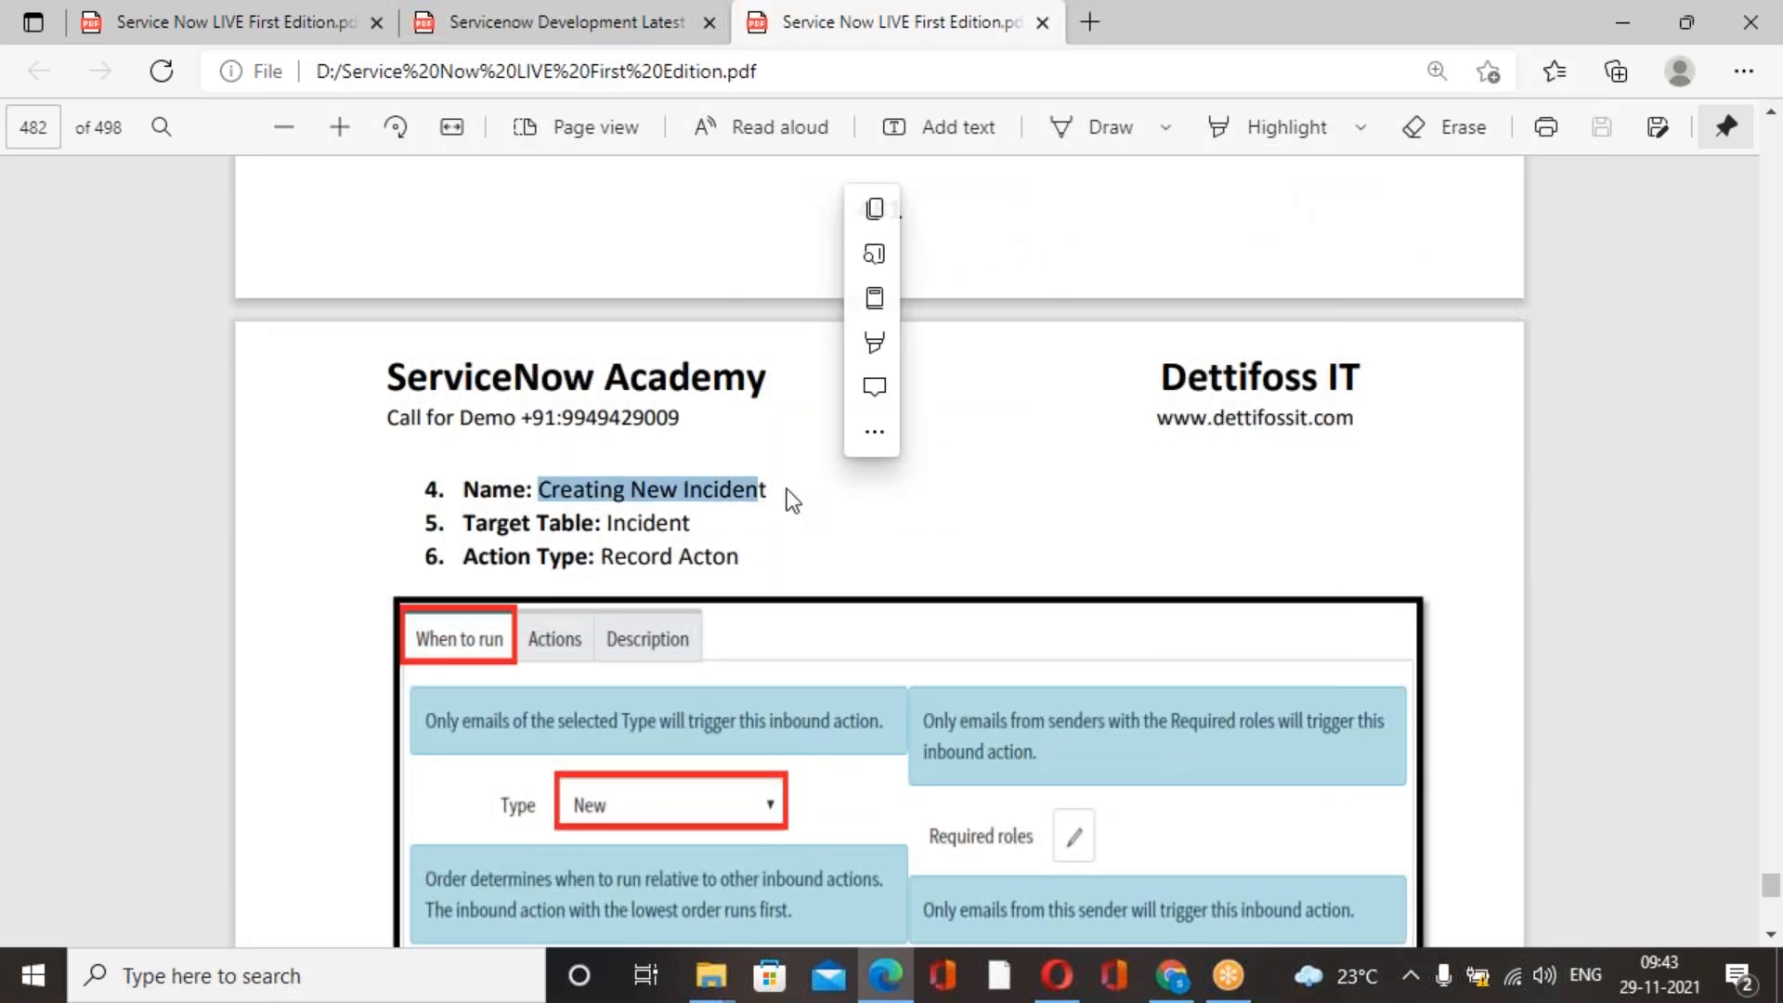
pyautogui.click(788, 488)
pyautogui.moveTo(538, 489); pyautogui.dragTo(769, 488)
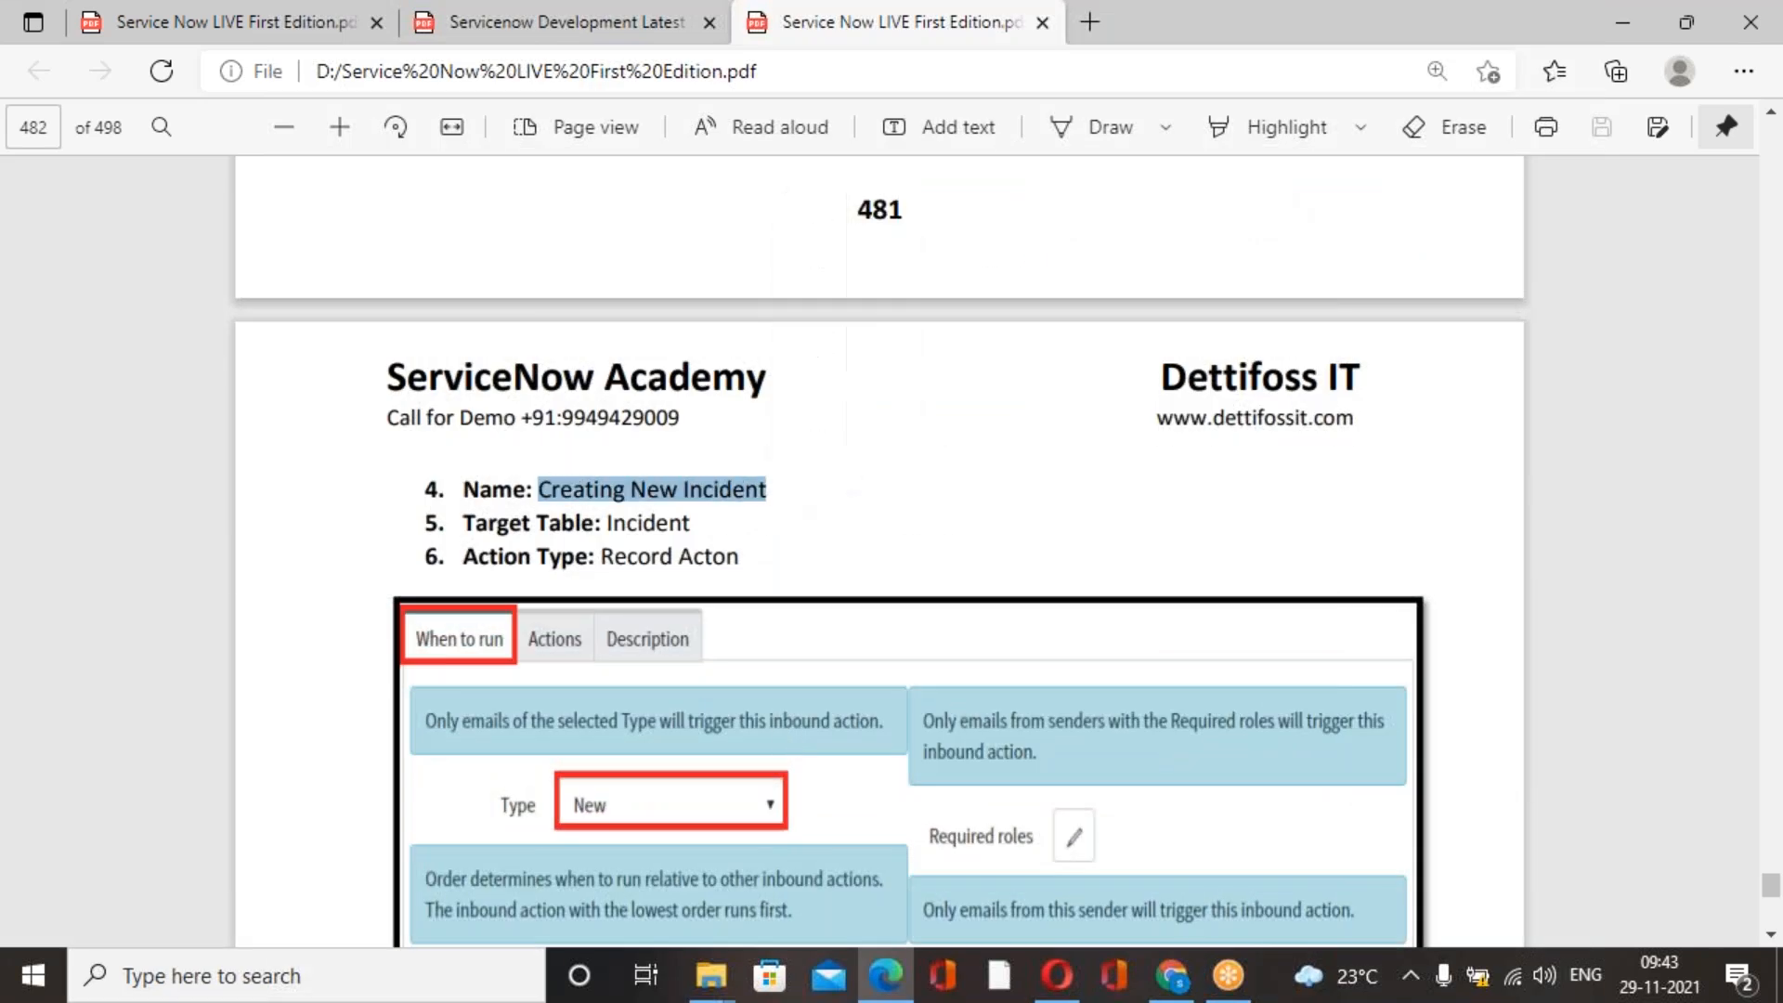
pyautogui.hotkey('ctrl', 'c')
pyautogui.hotkey('alt', 'Tab')
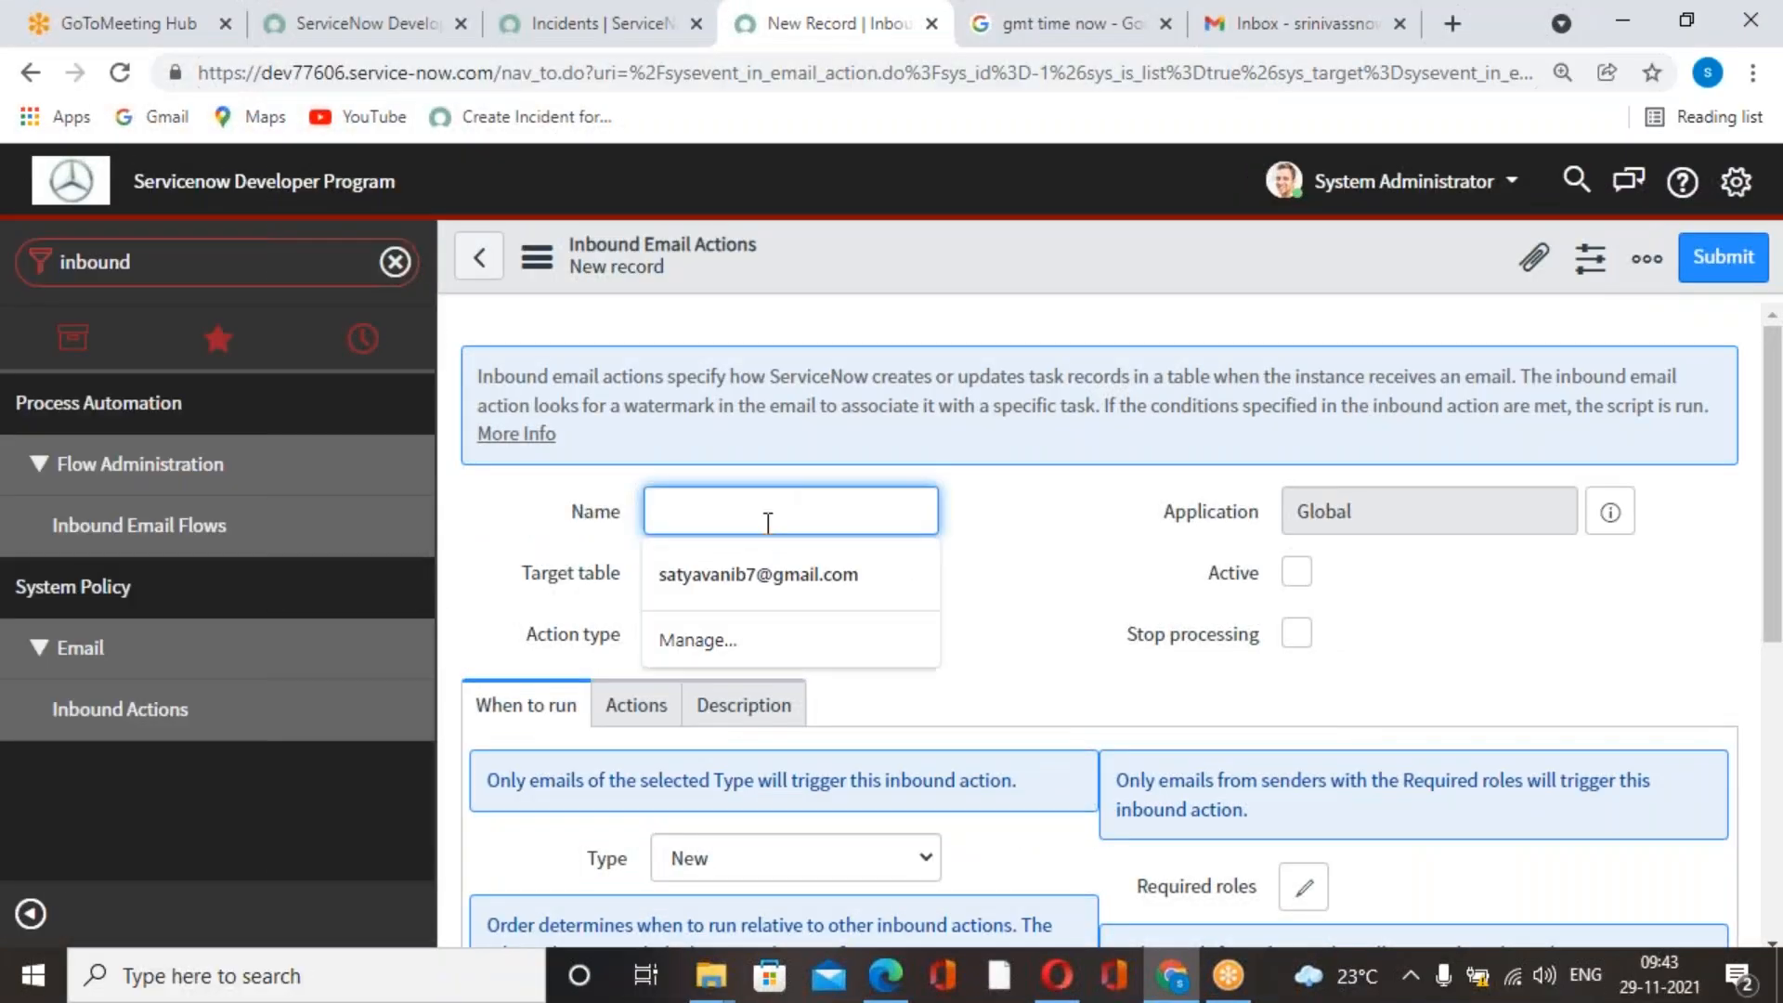
pyautogui.hotkey('ctrl', 'v')
# Set the inbound action's target table to Incident [incident].
pyautogui.click(1046, 573)
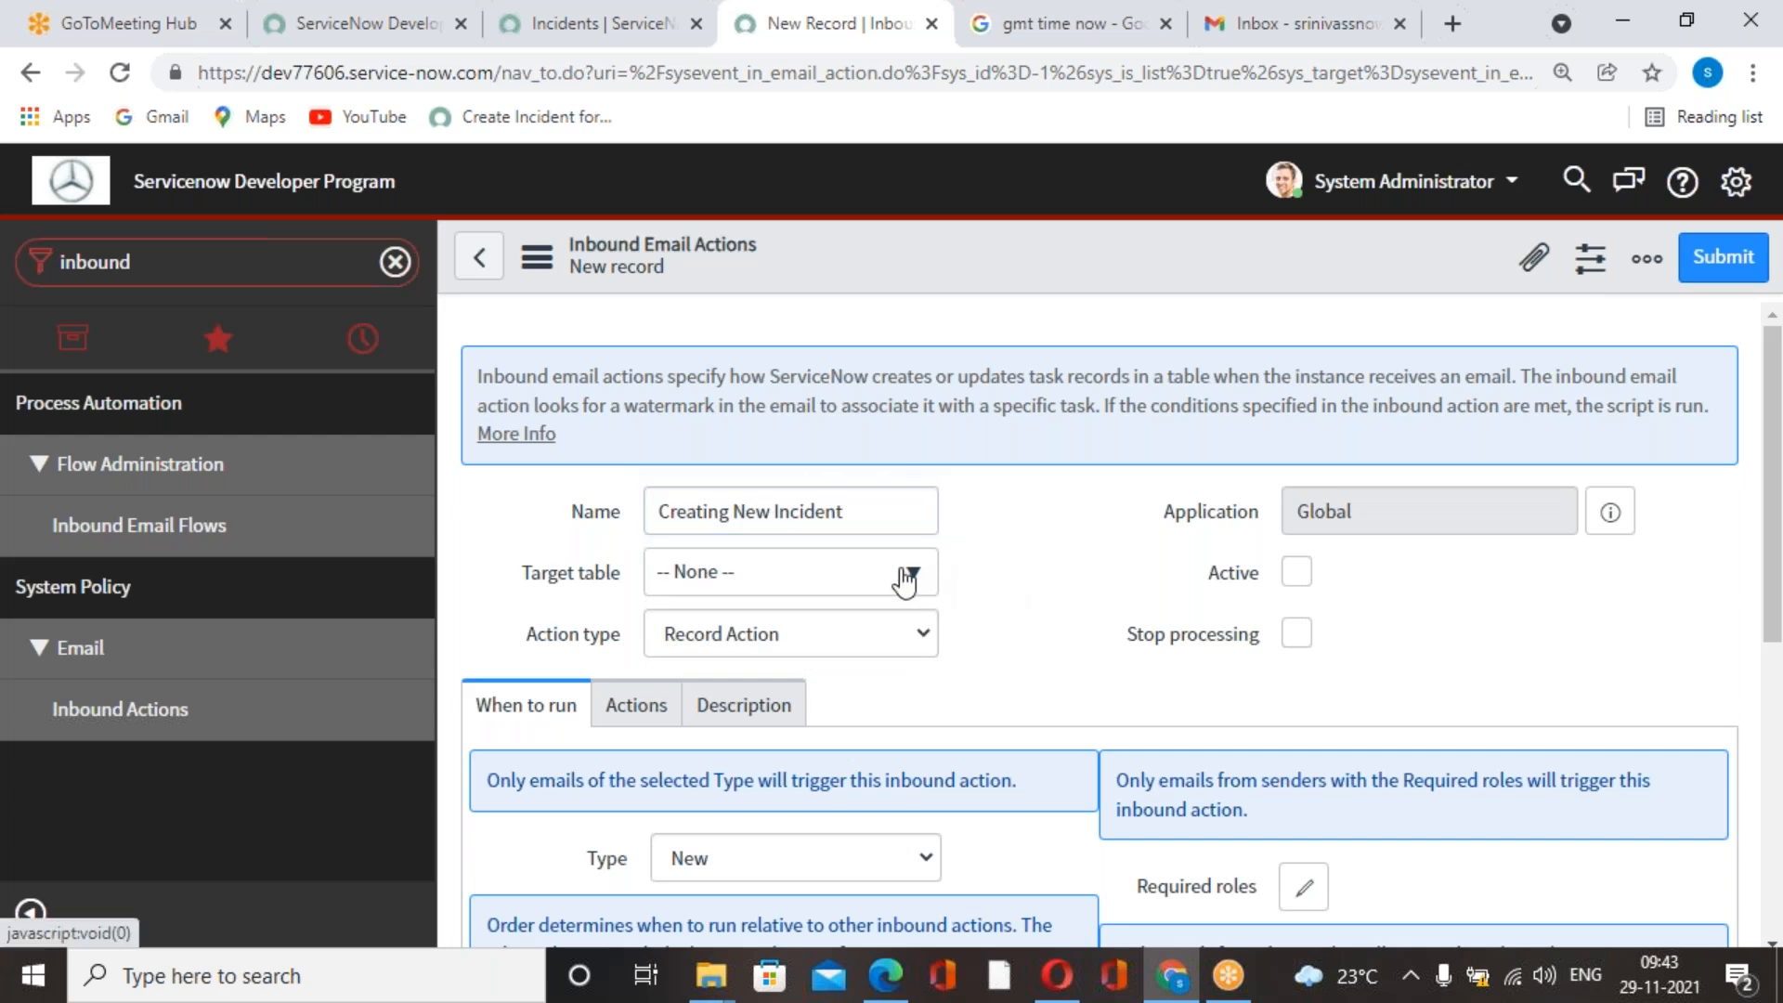
pyautogui.click(905, 576)
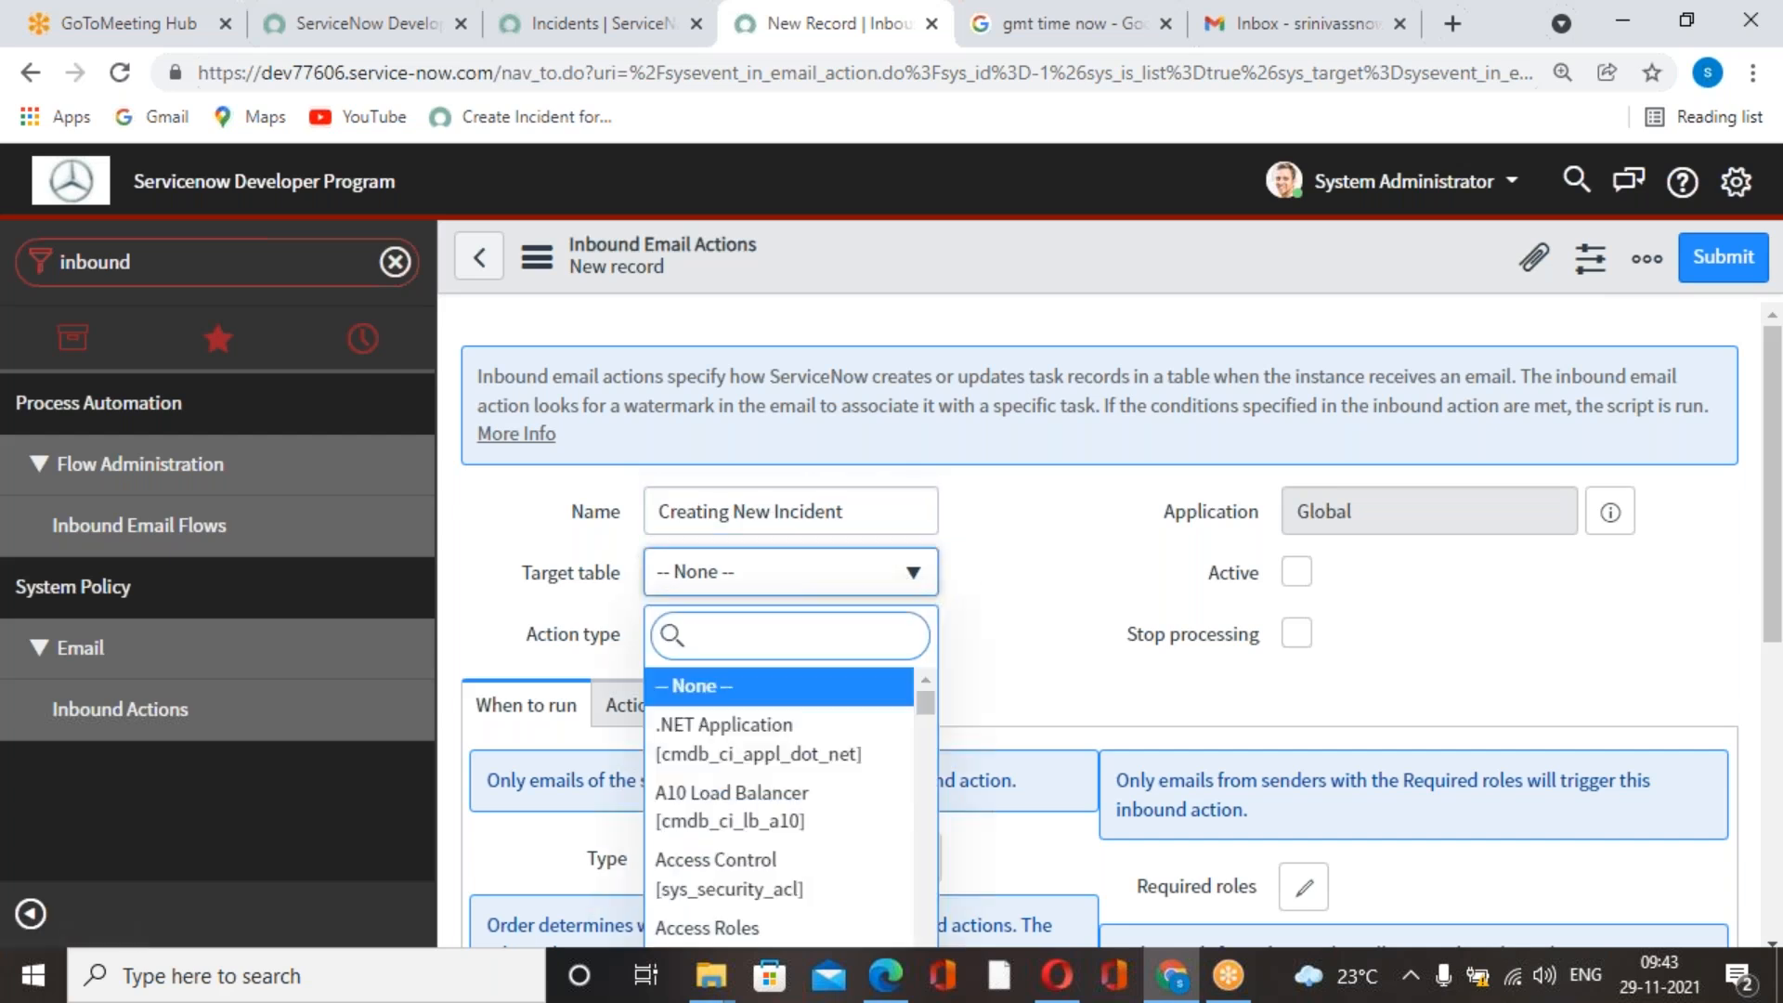
pyautogui.write('incident')
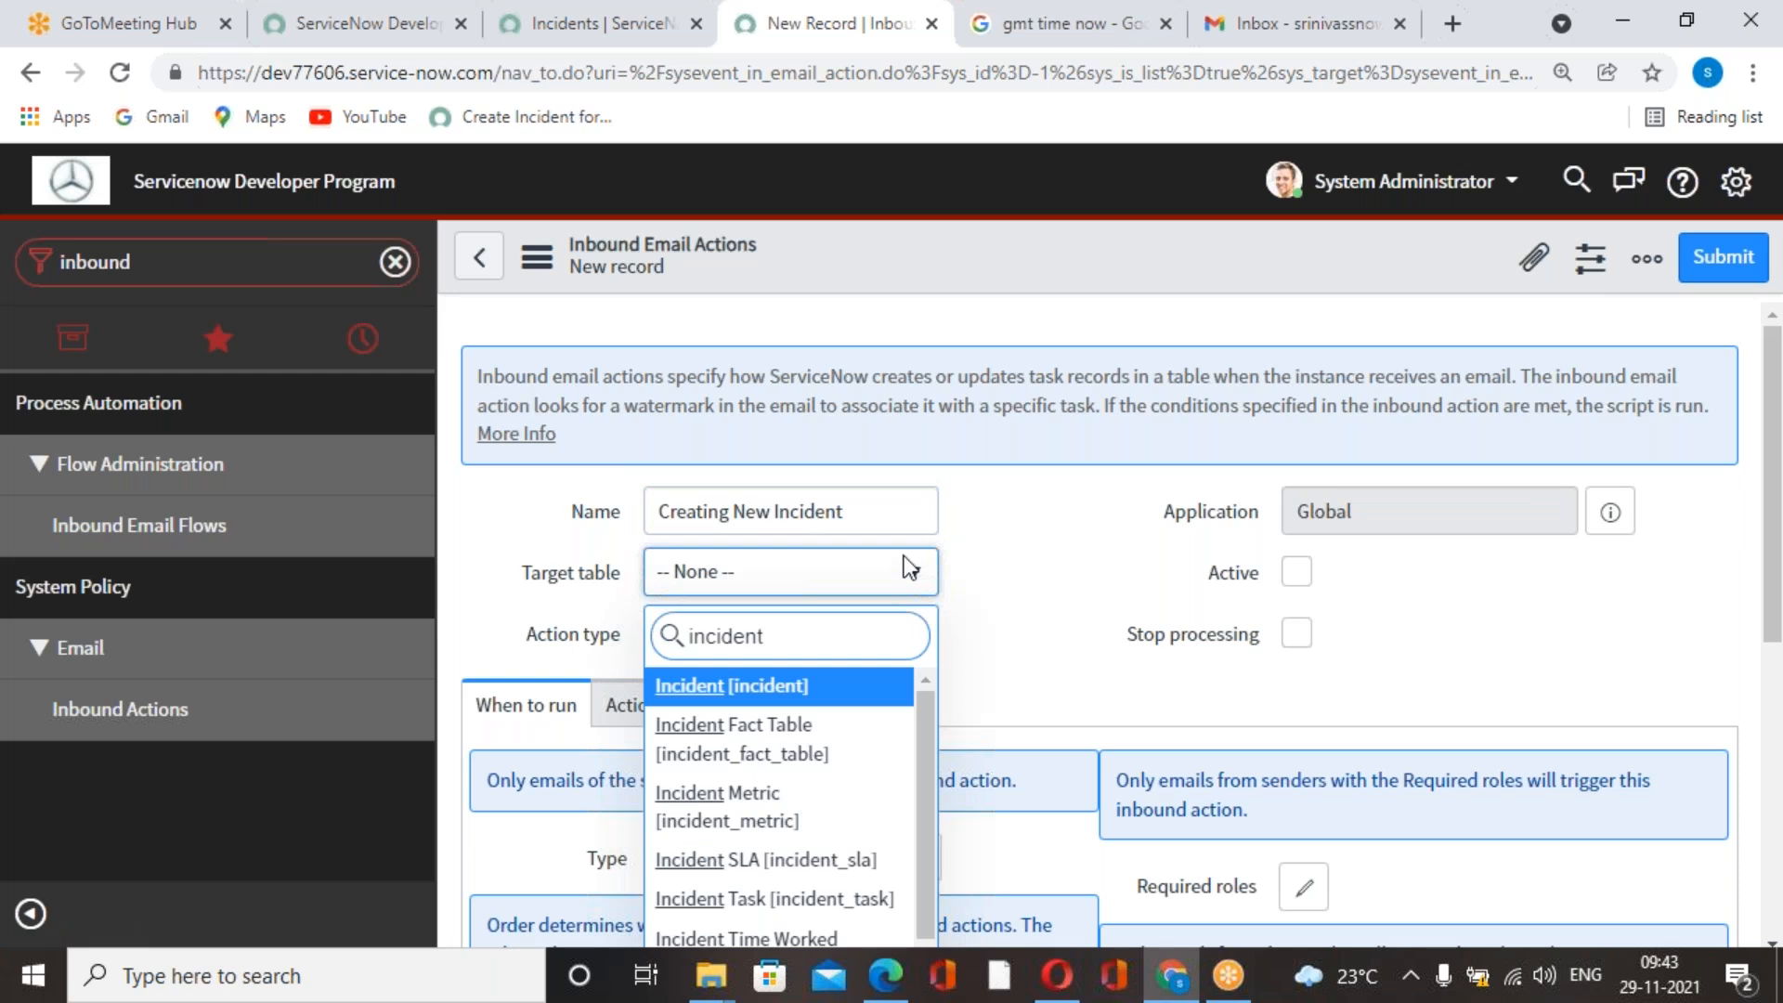
pyautogui.click(767, 689)
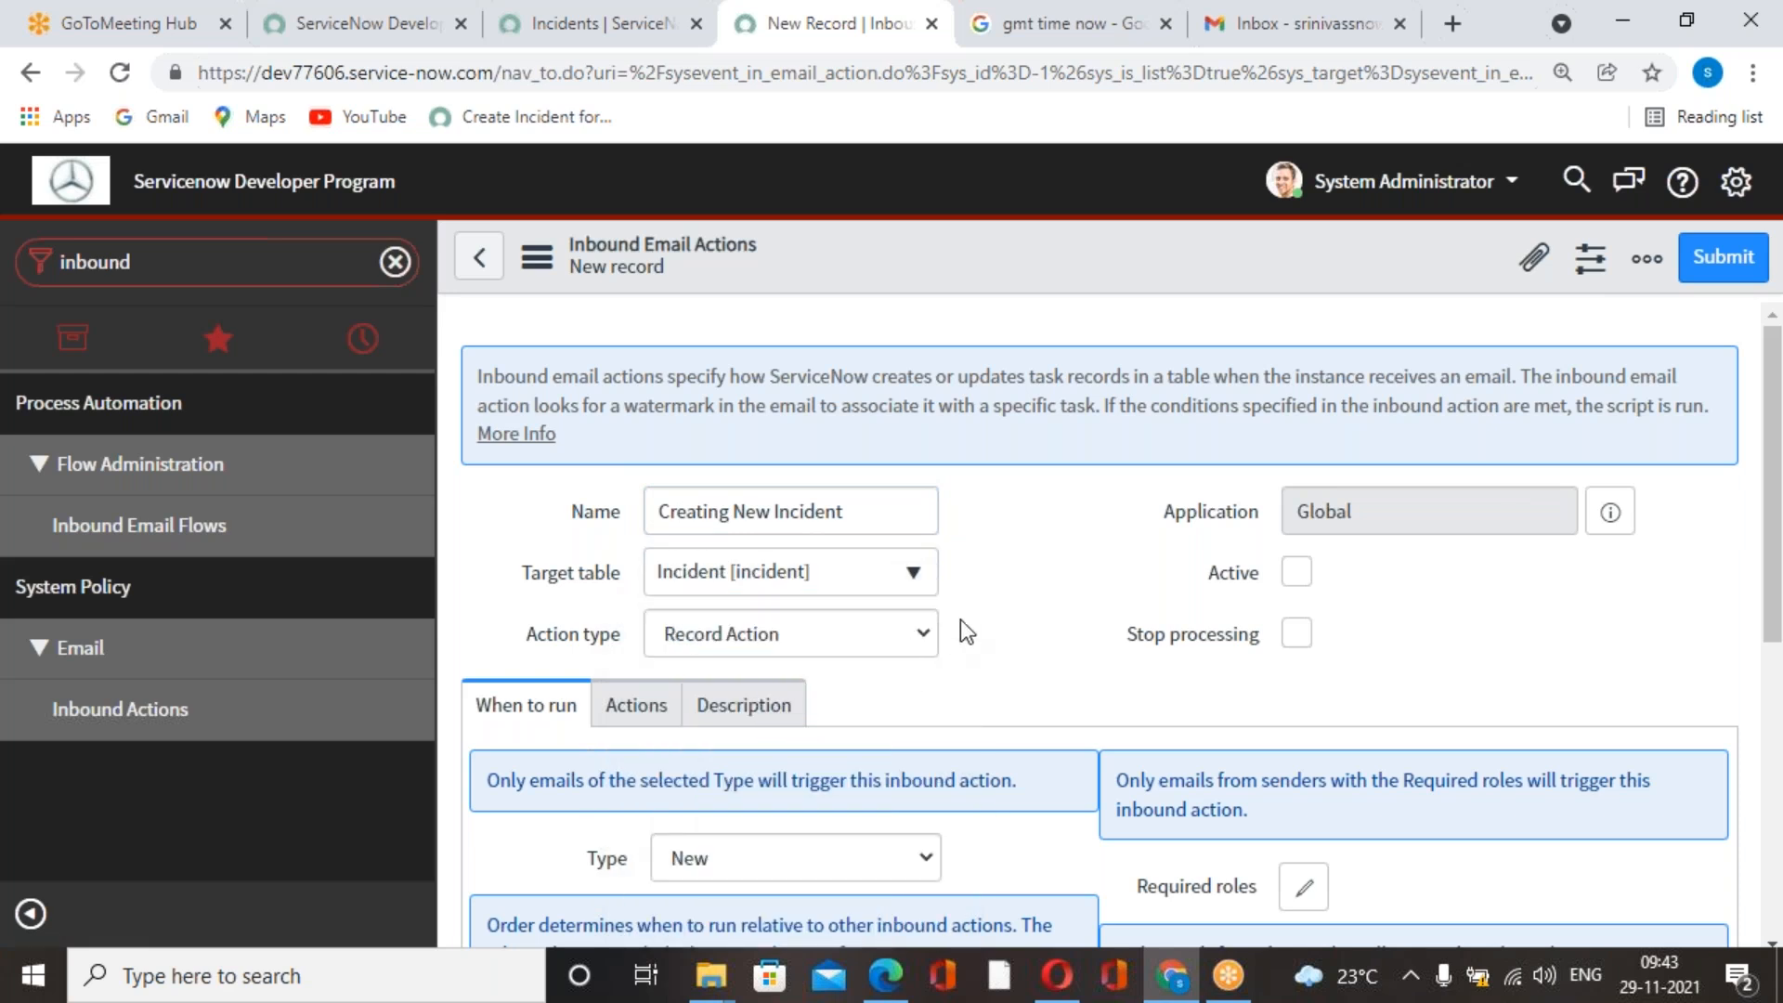
# Set the inbound email action to active and look over its When to run settings.
pyautogui.scroll(-1, 1022, 609)
pyautogui.scroll(1, 1041, 590)
pyautogui.scroll(-1, 1045, 584)
pyautogui.scroll(1, 1057, 583)
pyautogui.click(1298, 571)
pyautogui.scroll(-3, 1029, 600)
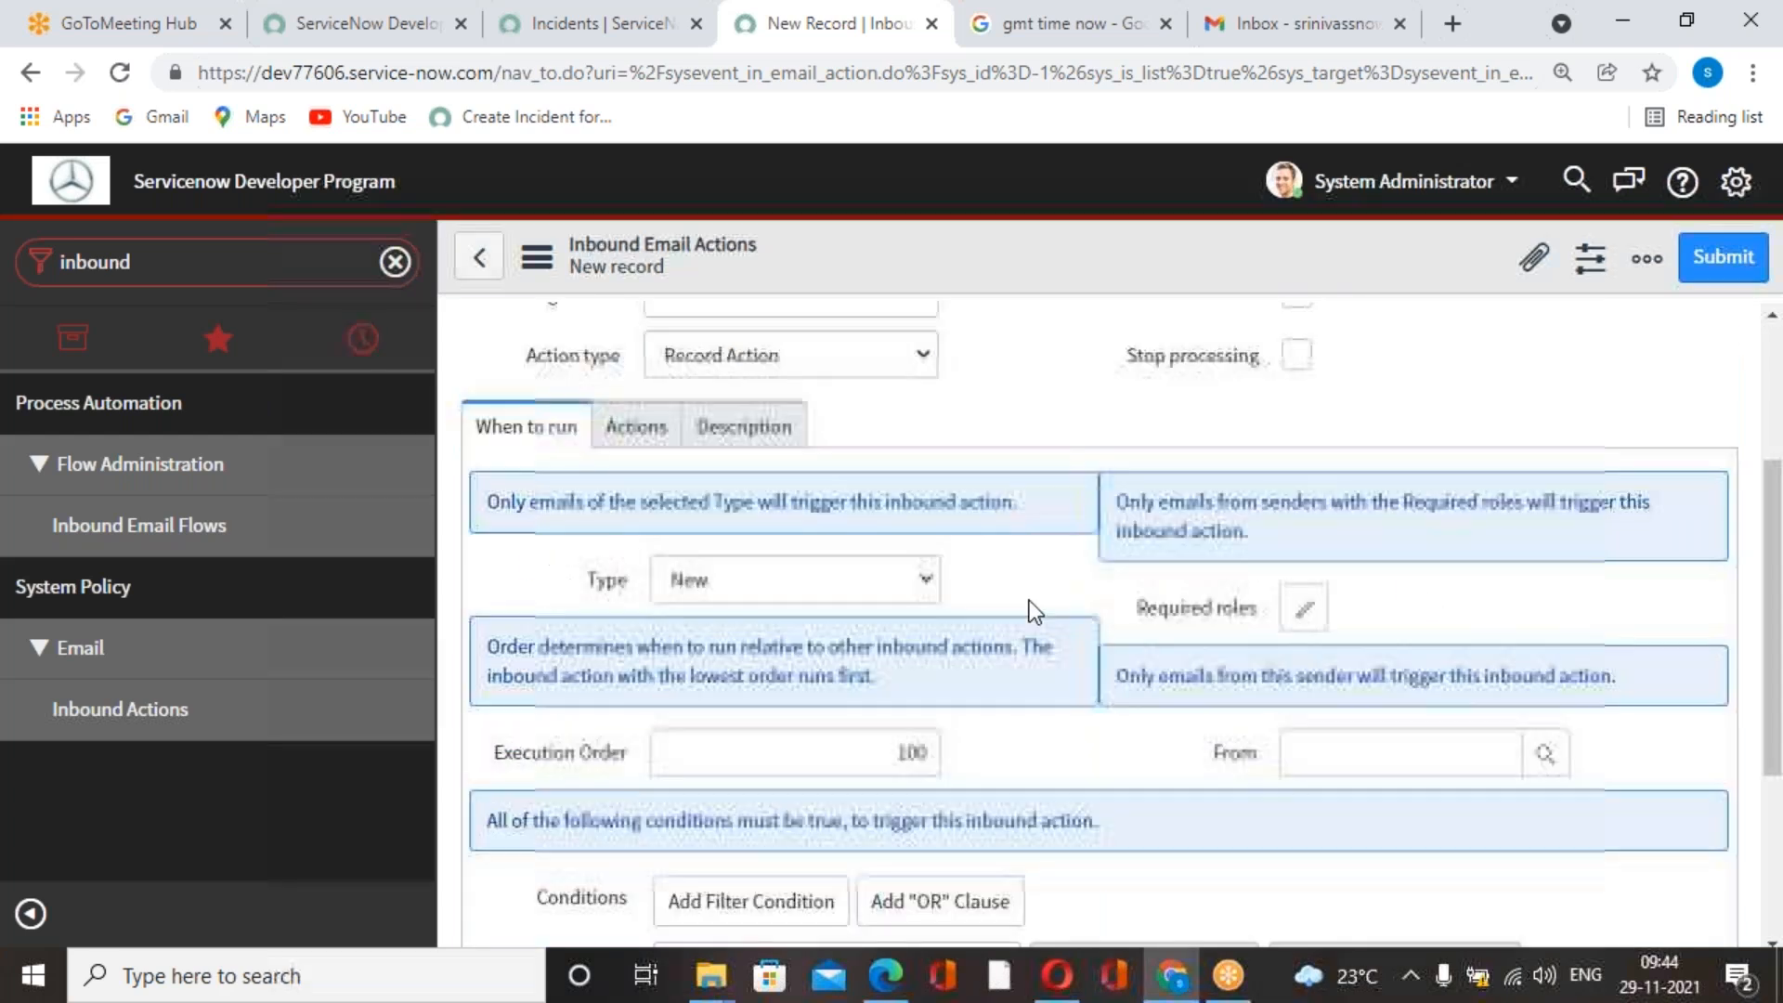
pyautogui.scroll(3, 847, 570)
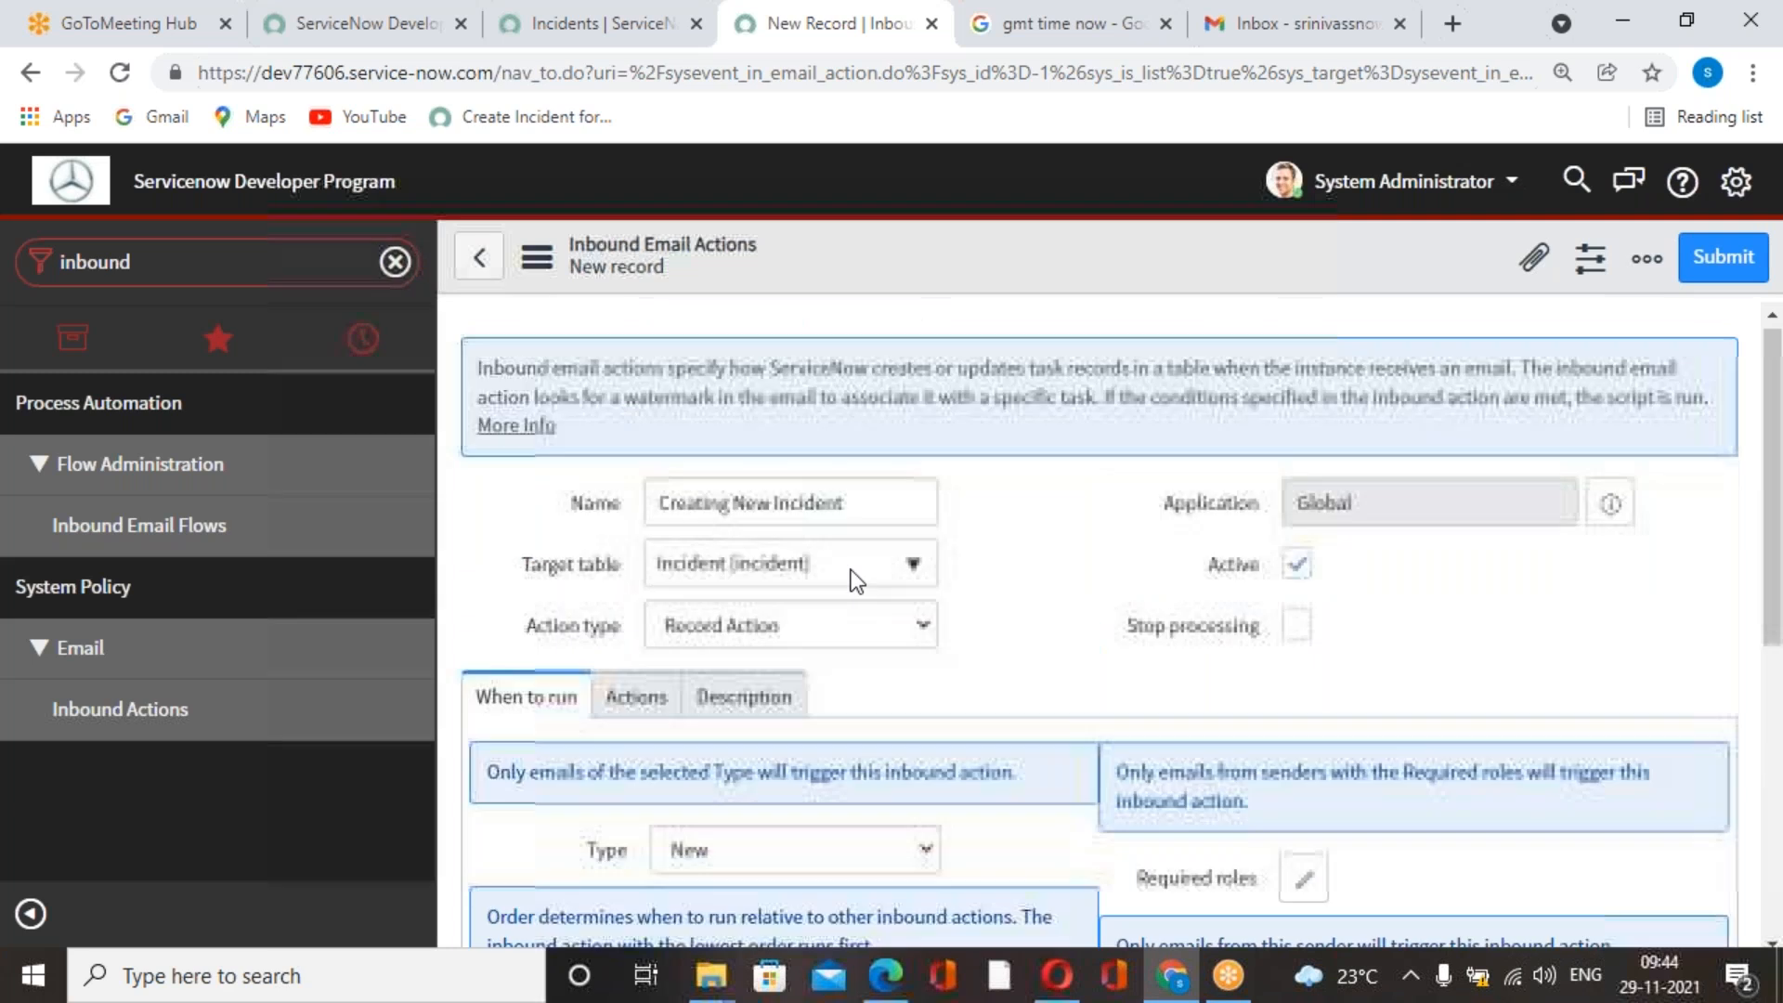
# Review the inbound action's trigger settings: type, execution order, required roles, sender and filter conditions.
pyautogui.scroll(-4, 851, 570)
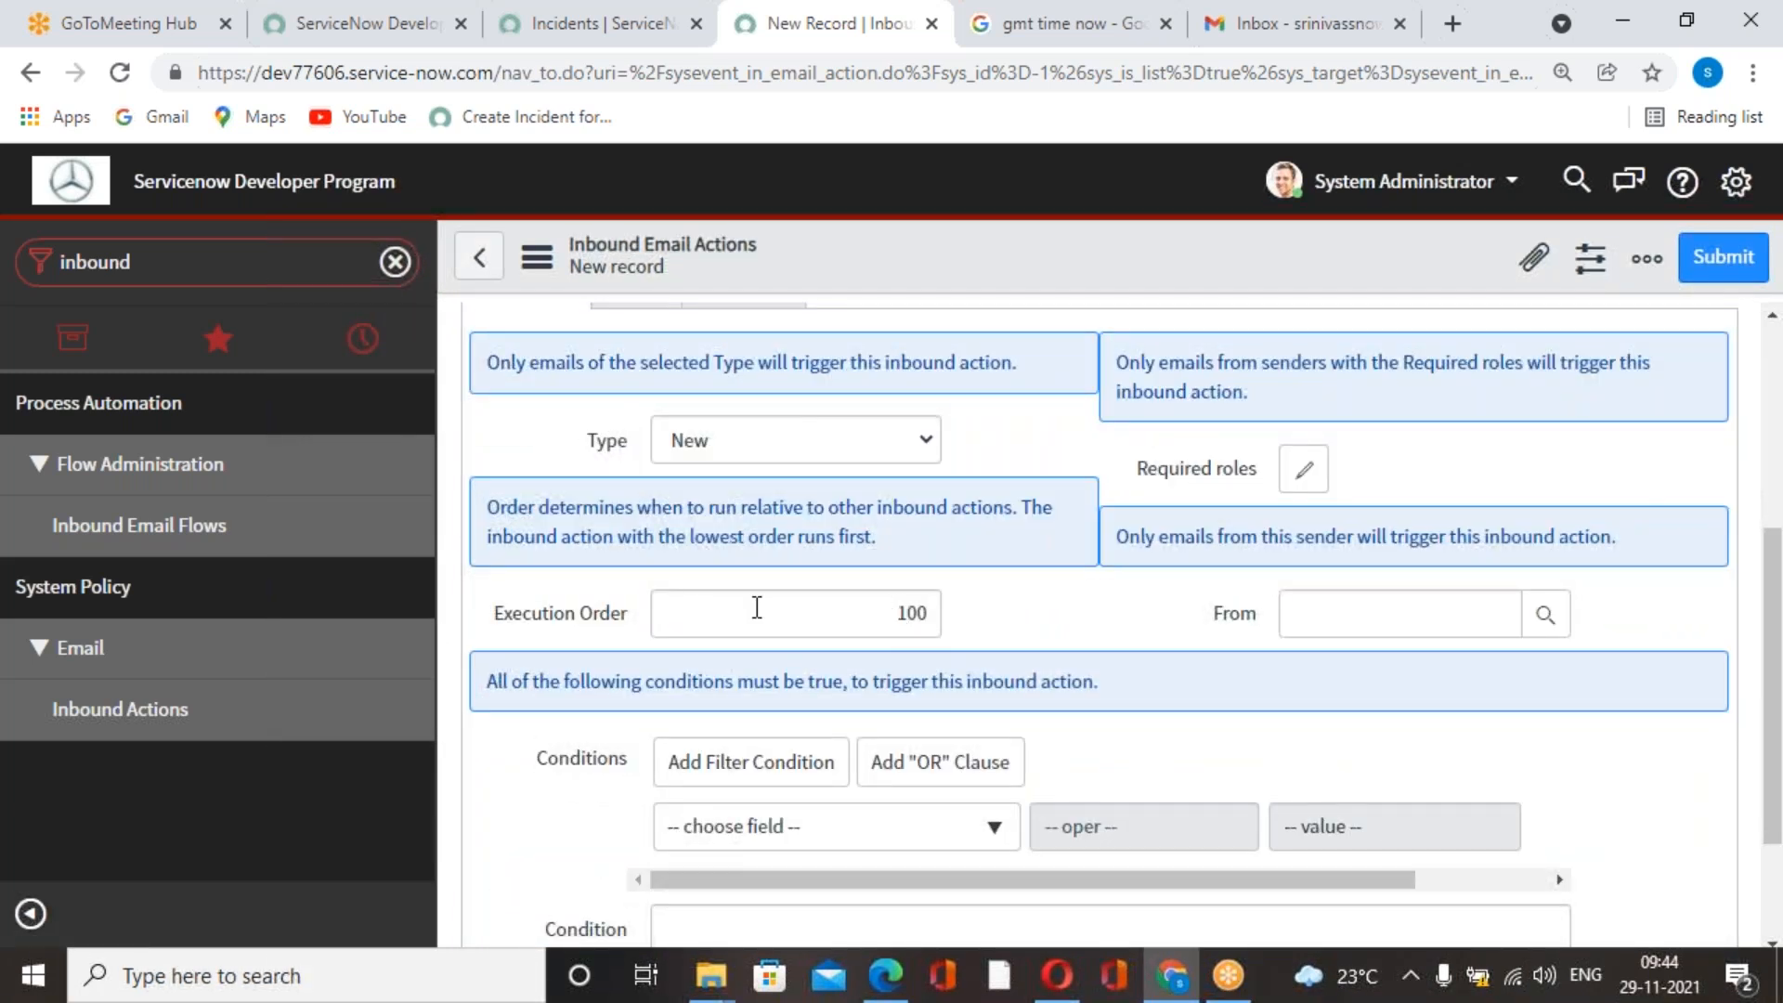
pyautogui.scroll(5, 931, 599)
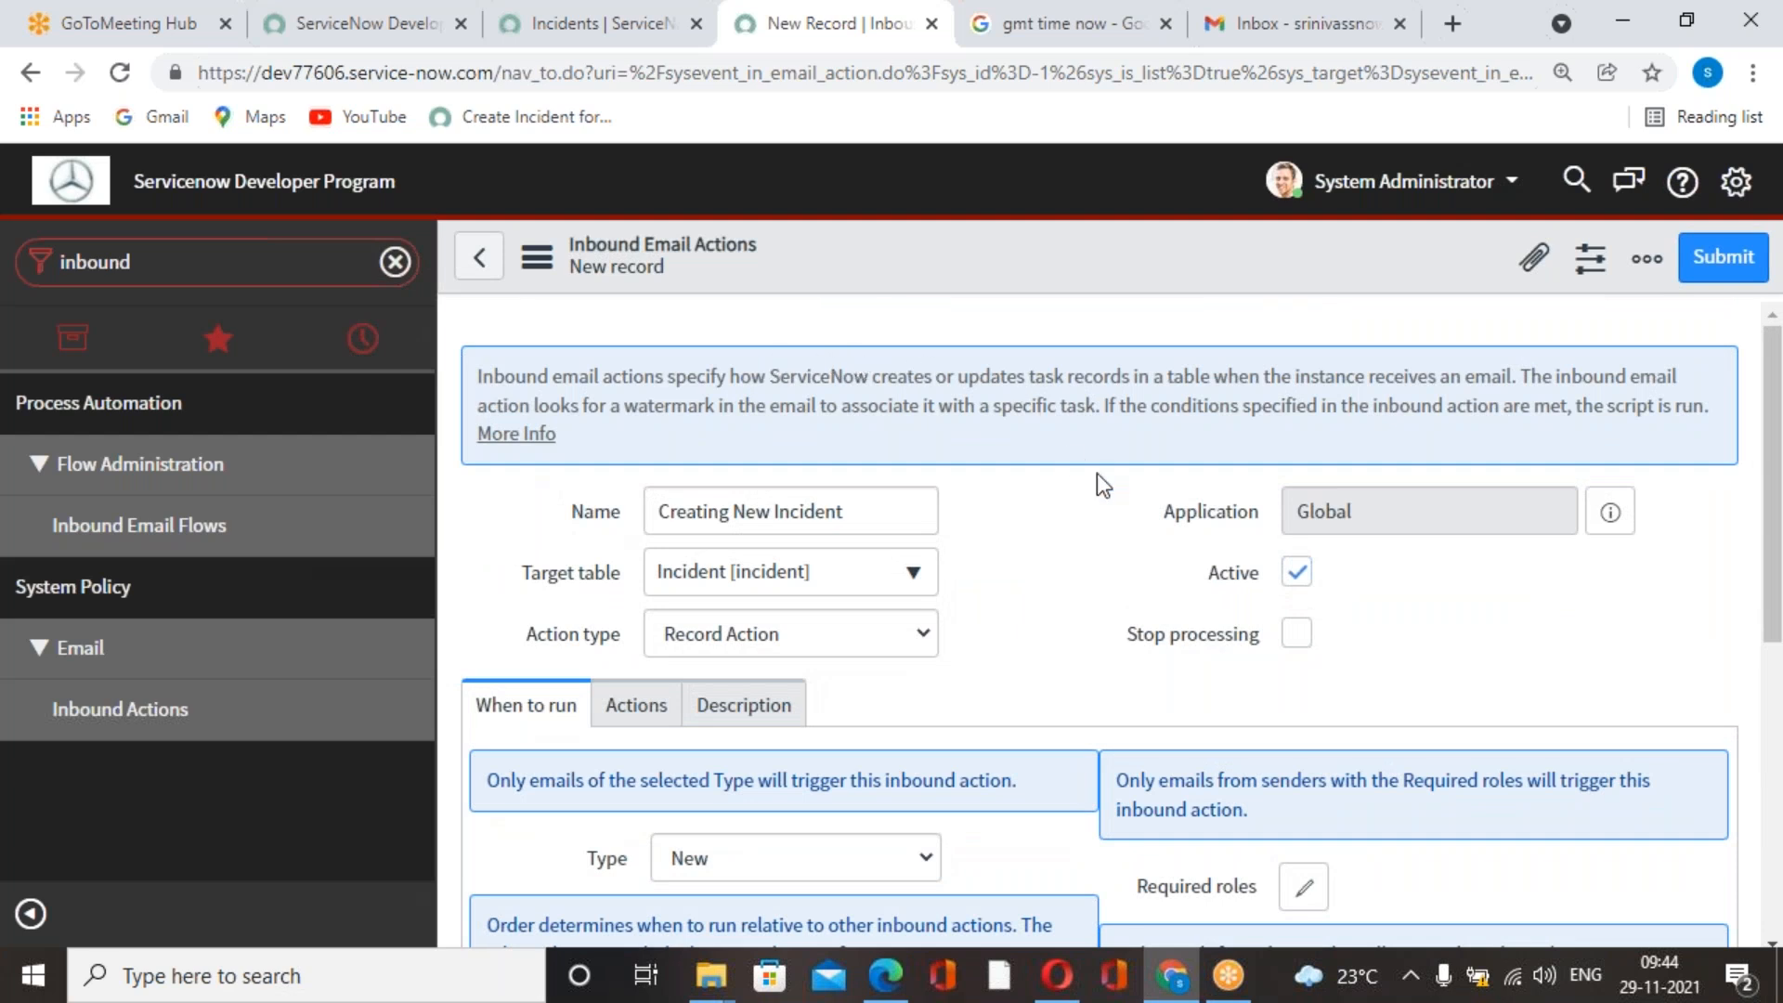
pyautogui.scroll(-5, 998, 529)
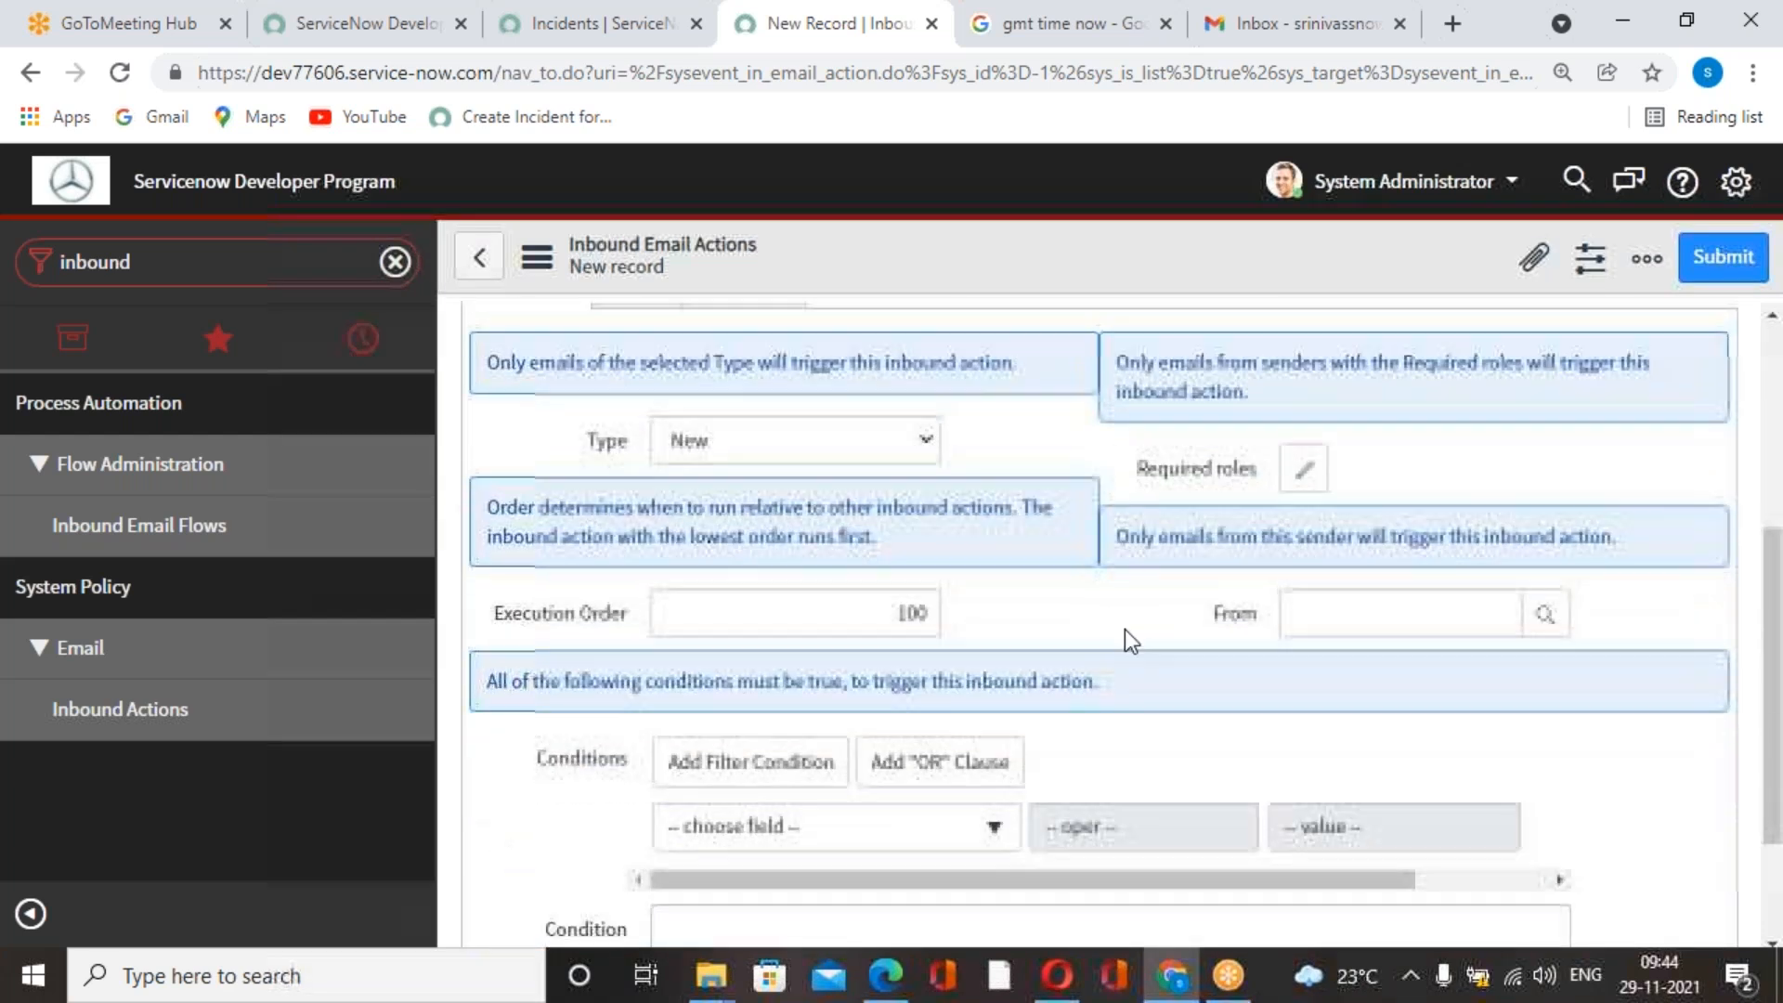
pyautogui.click(1342, 618)
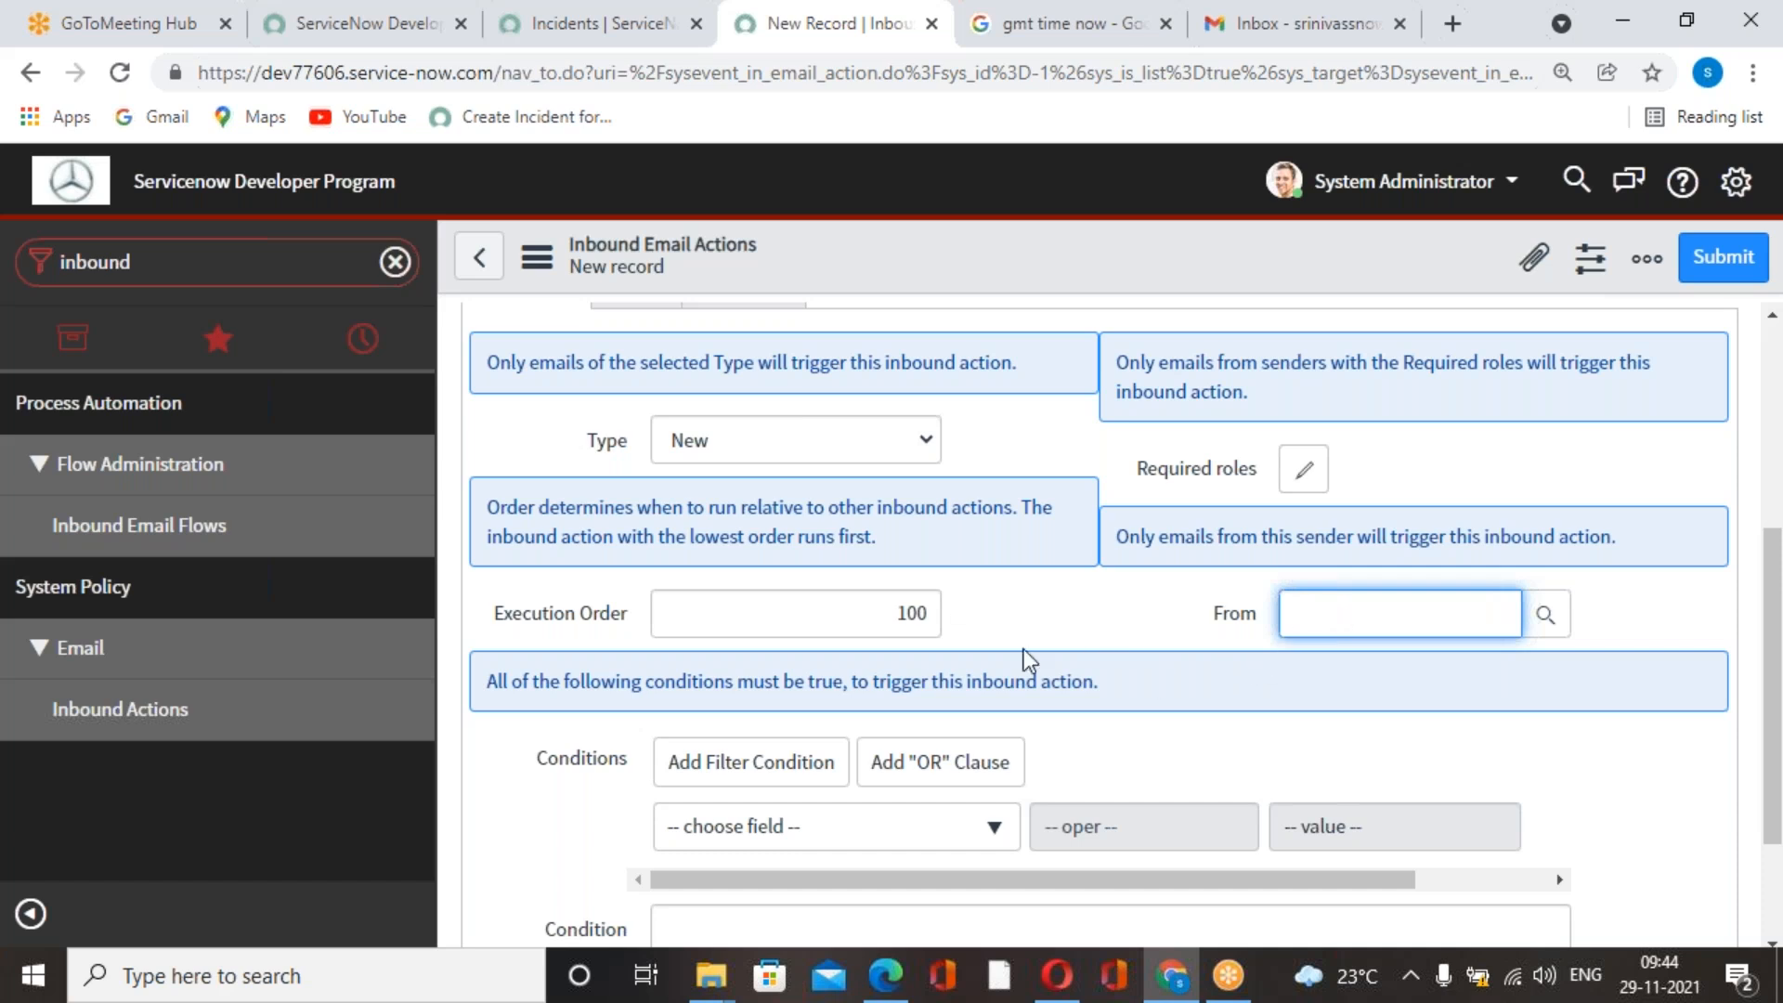
pyautogui.scroll(-1, 1026, 660)
pyautogui.scroll(-2, 1026, 659)
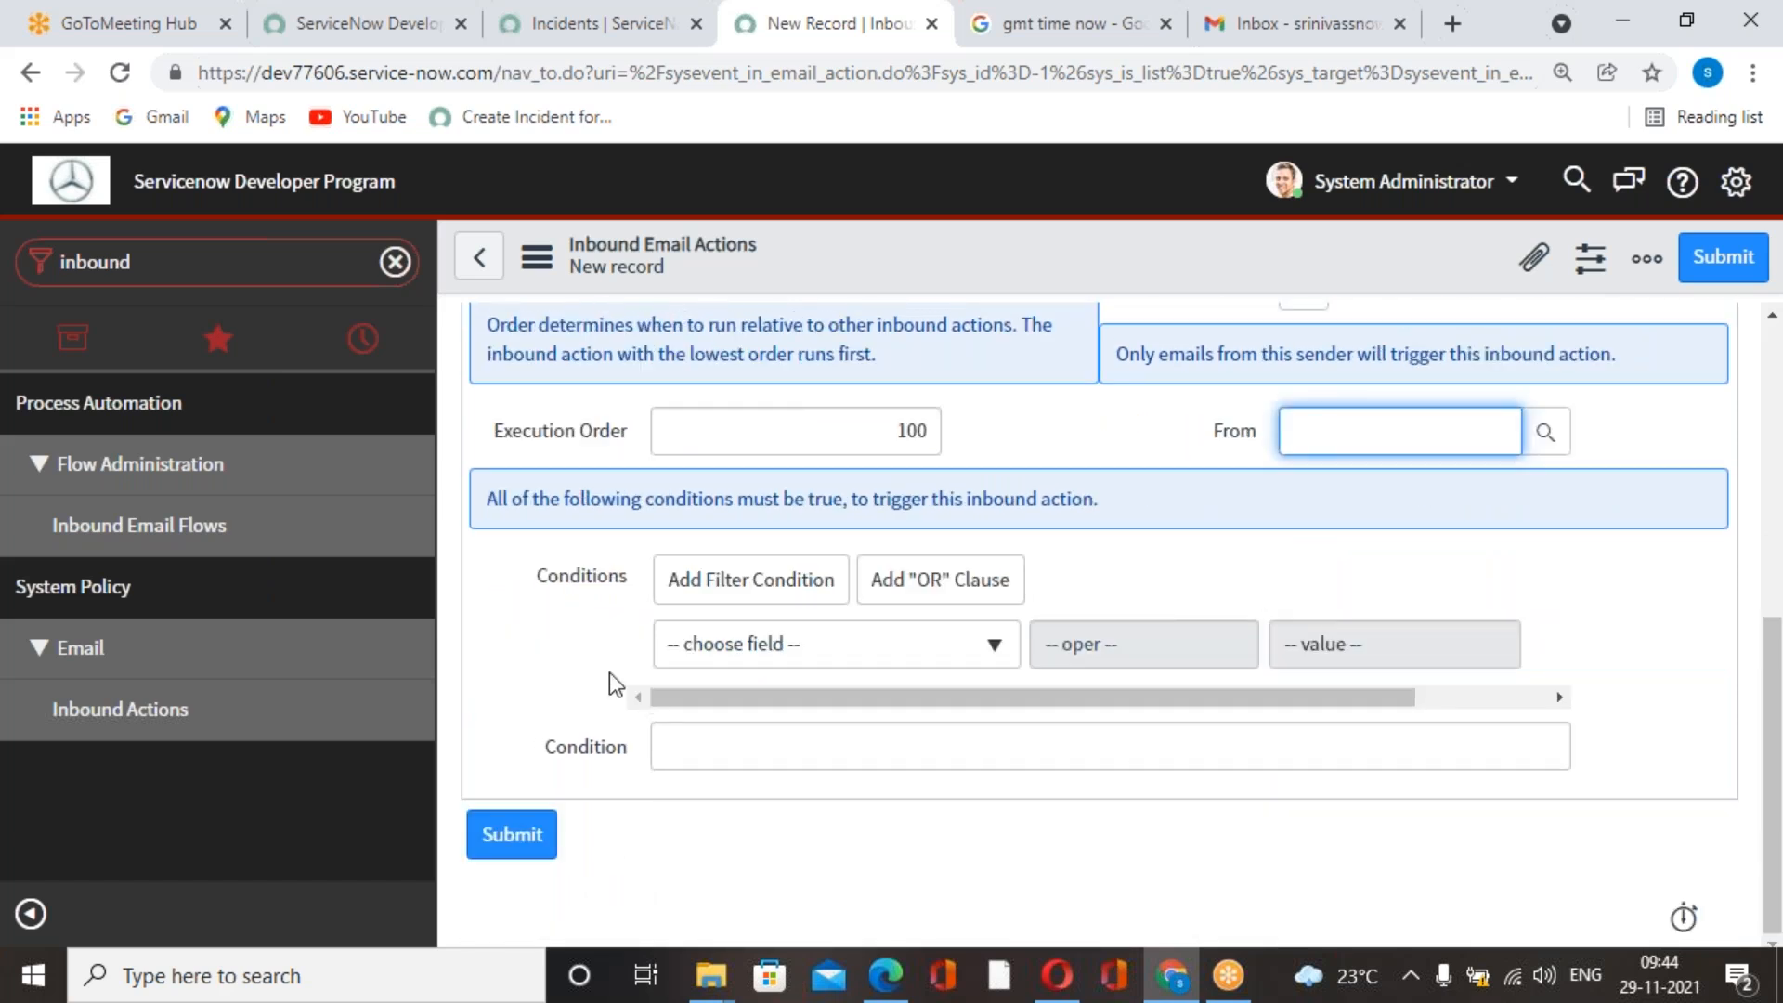
pyautogui.scroll(6, 669, 661)
pyautogui.scroll(-6, 732, 671)
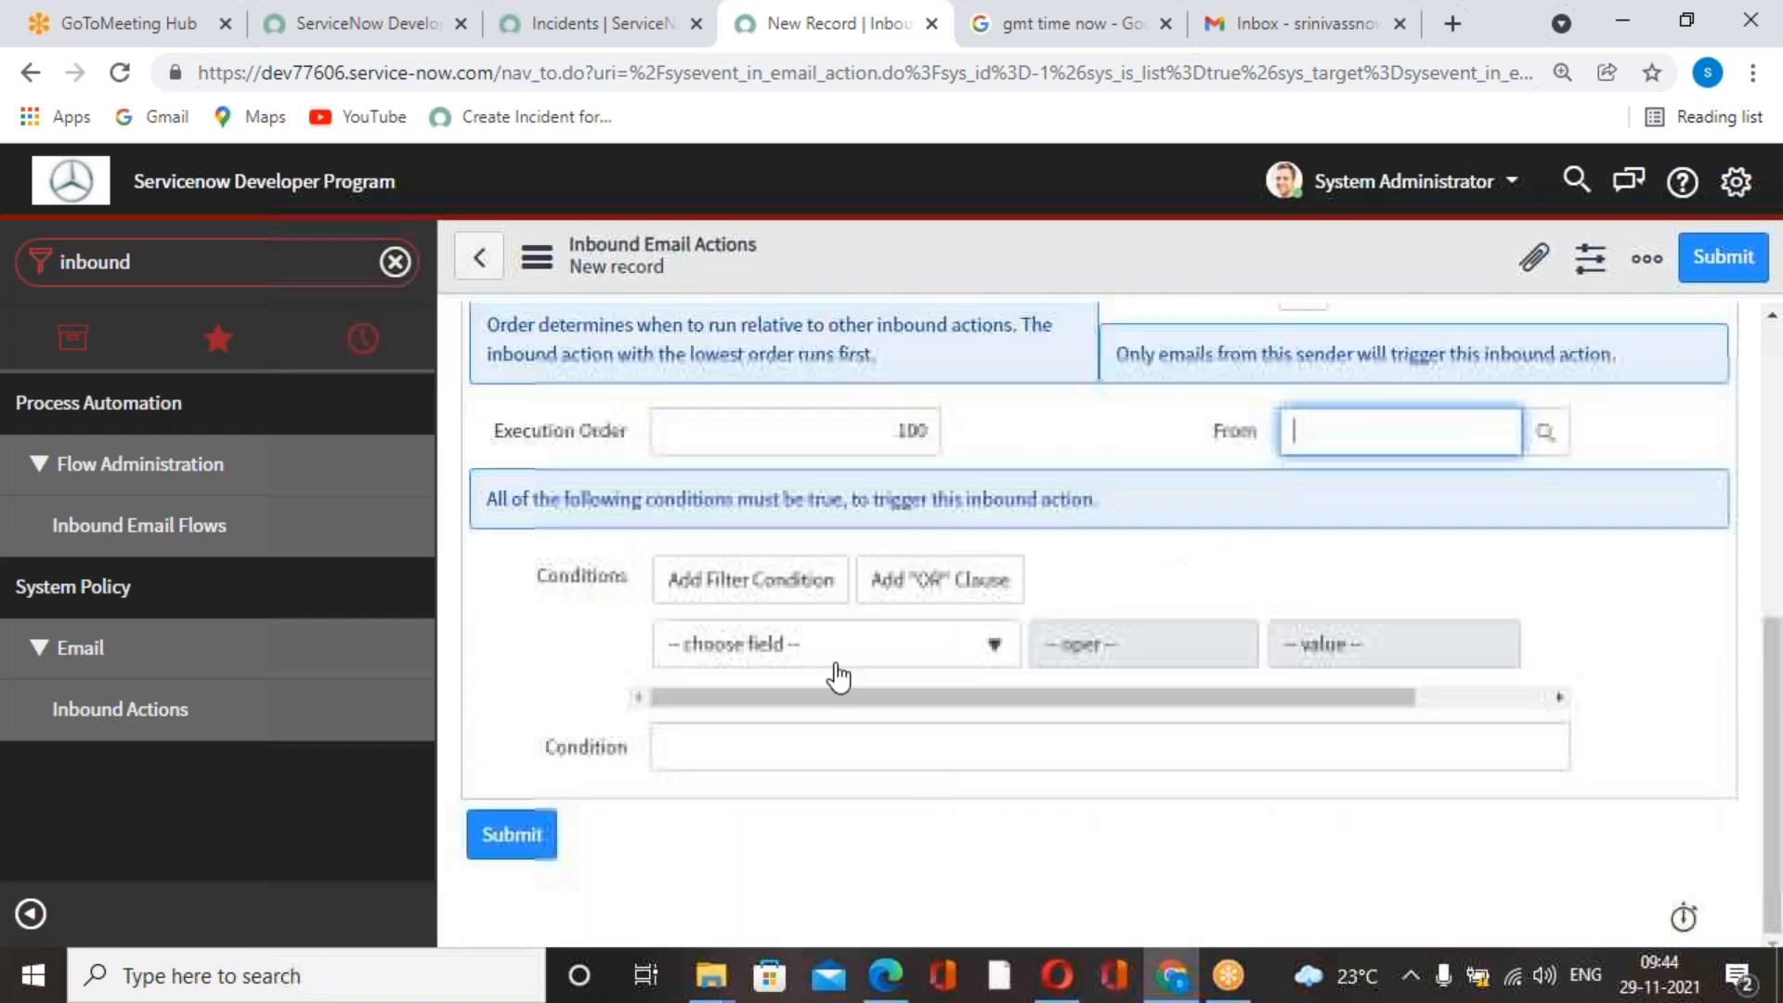
# Check the exercise's execution order and action script in the Edge course book PDF and open the ServiceNow inbound action's Actions settings.
pyautogui.click(886, 976)
pyautogui.scroll(-10, 1011, 742)
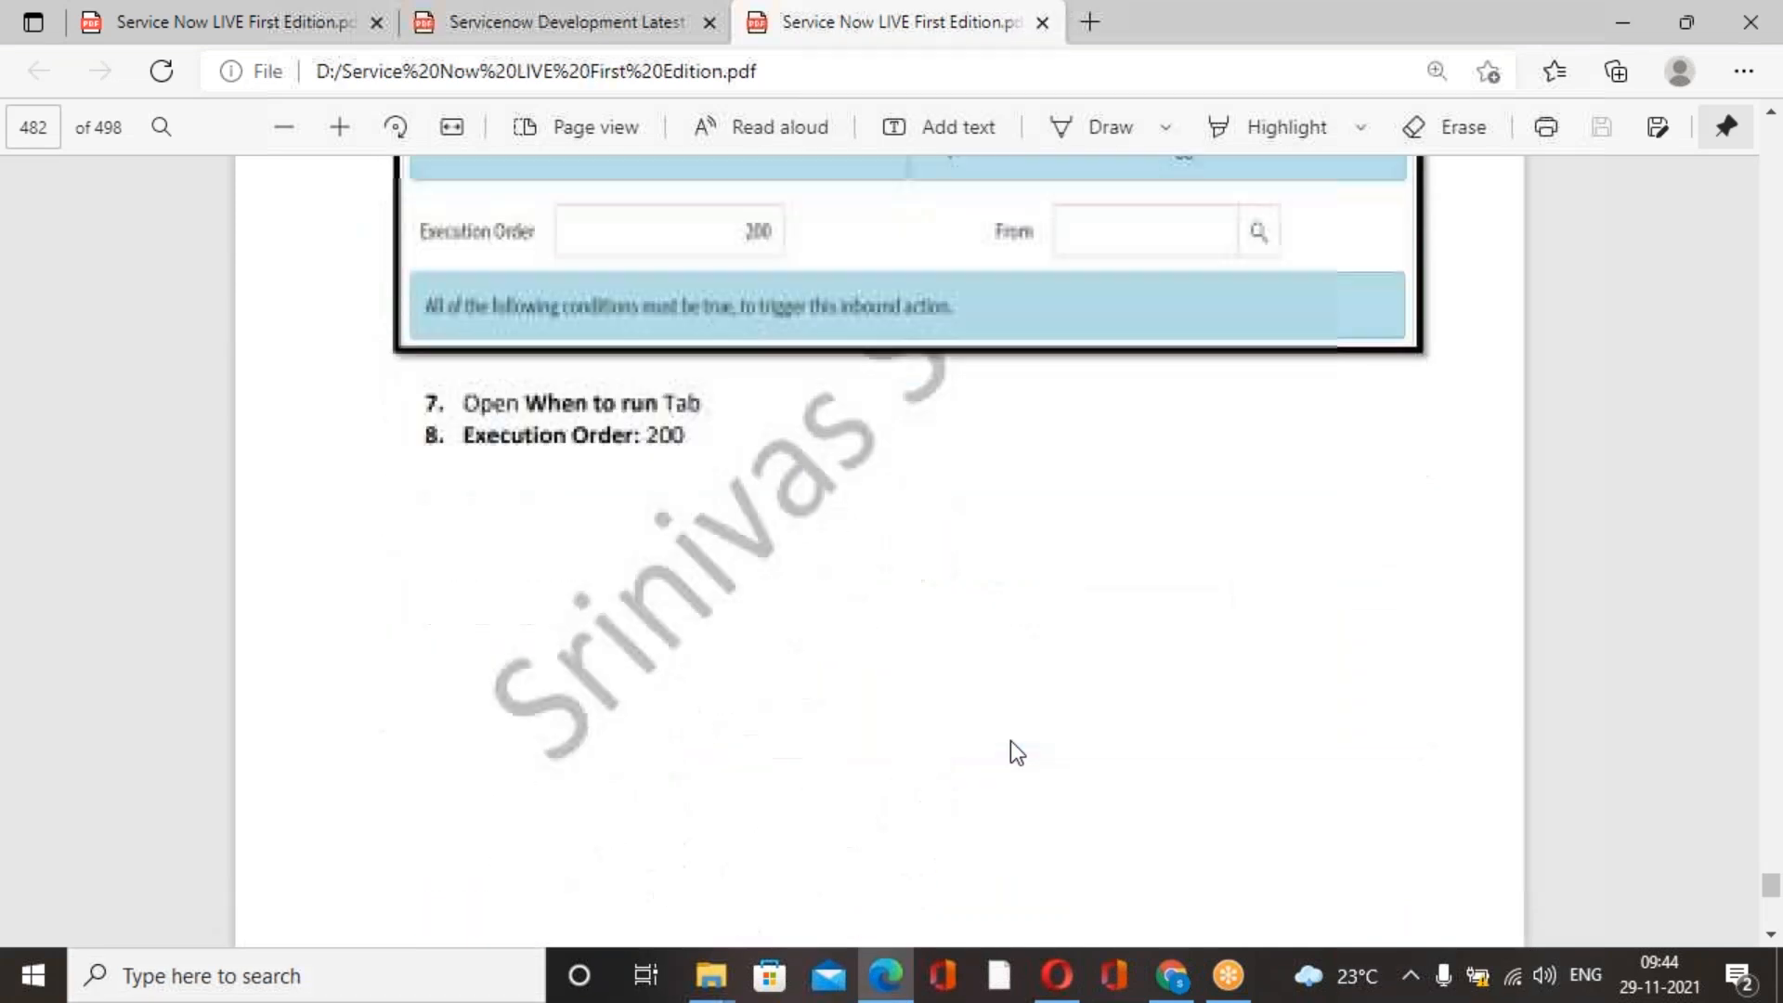
pyautogui.scroll(-5, 1010, 739)
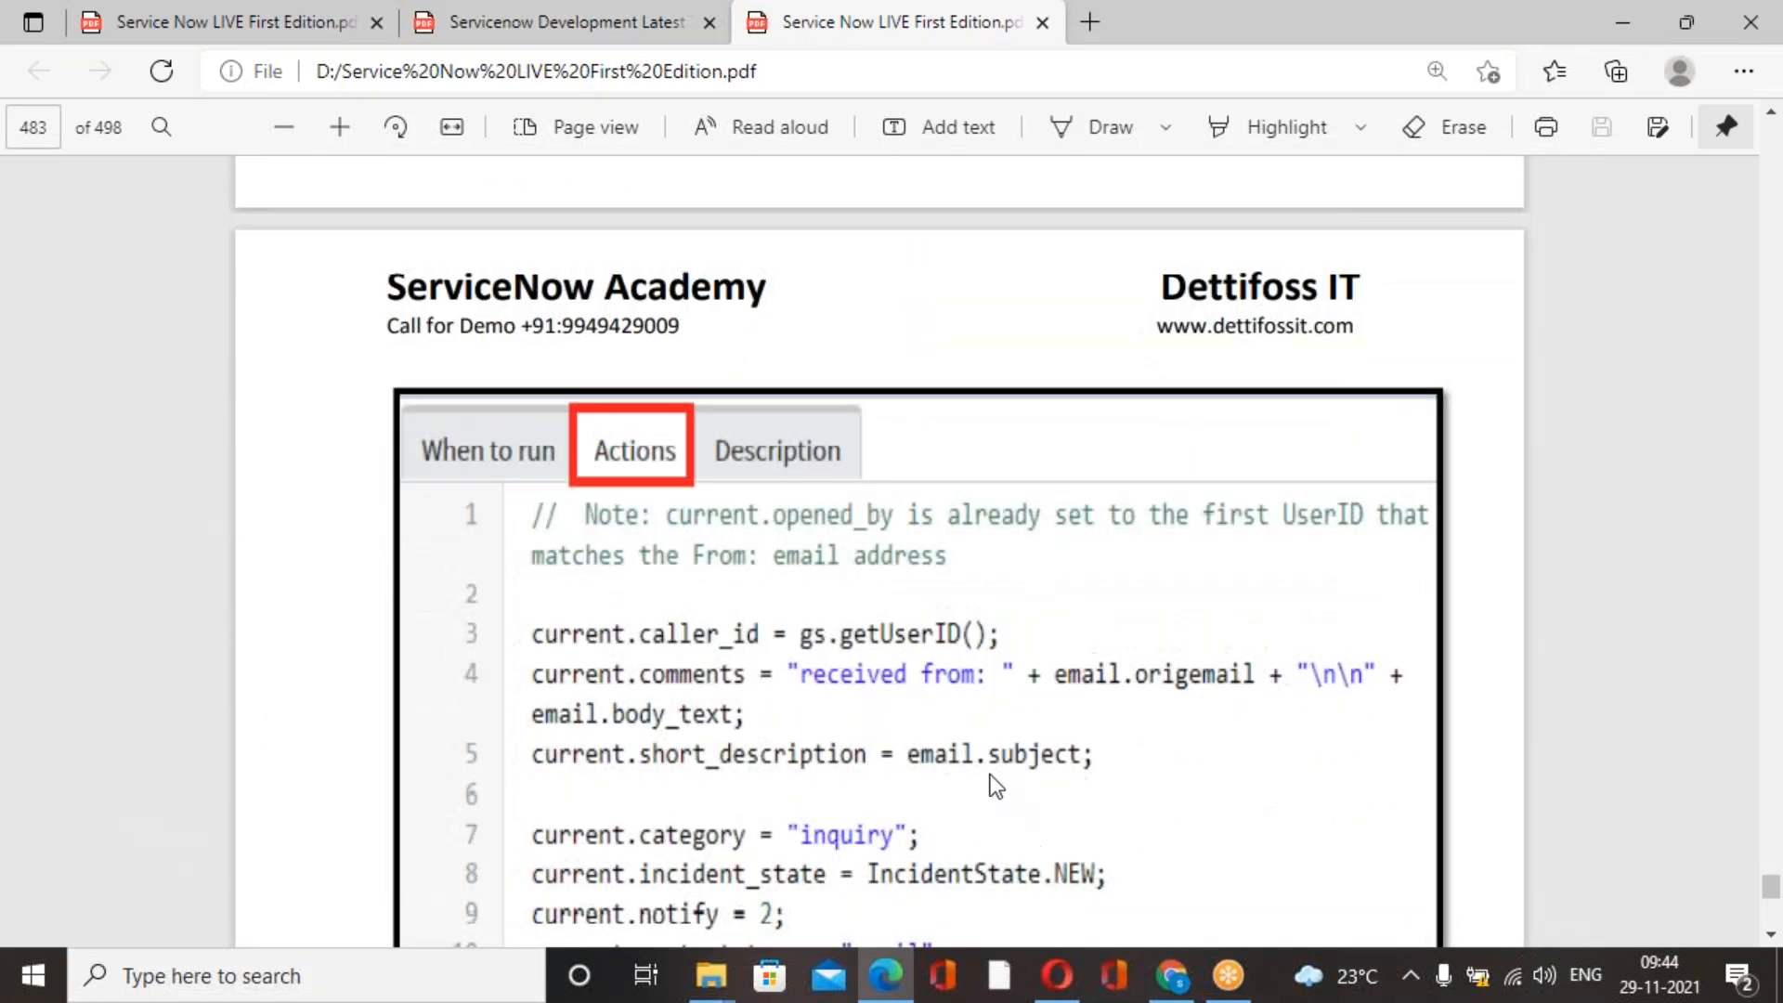
pyautogui.scroll(-3, 990, 776)
pyautogui.hotkey('alt', 'Tab')
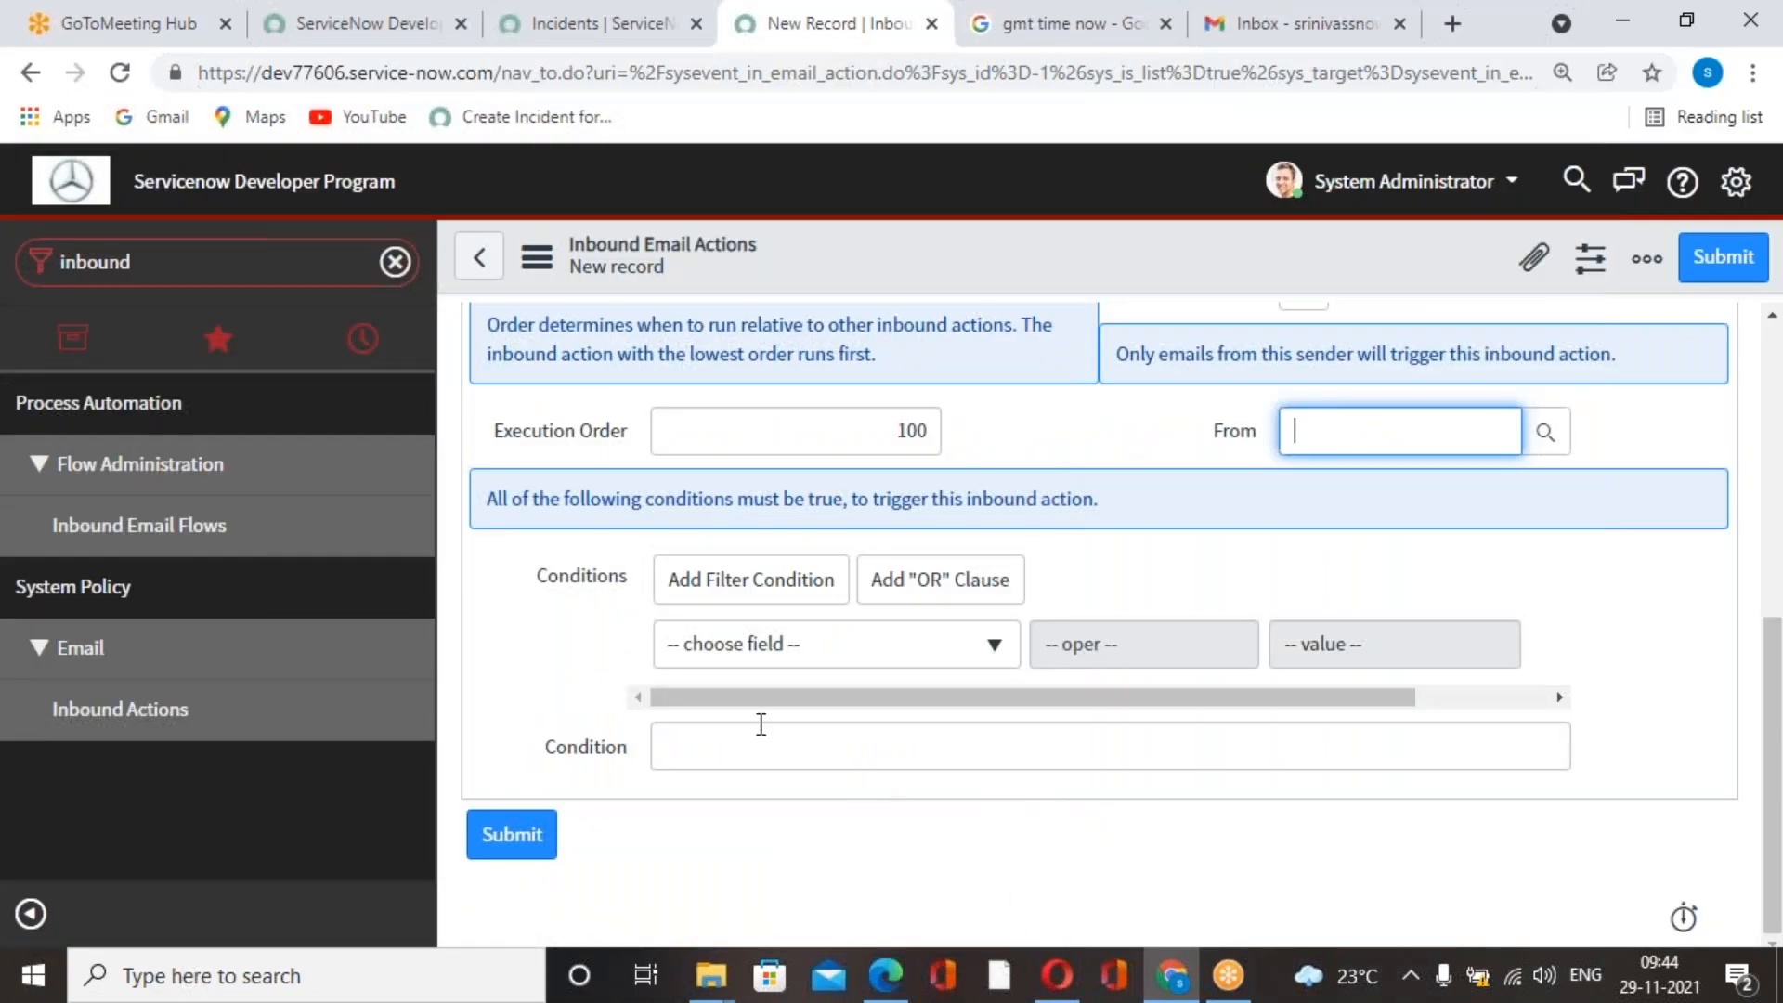
pyautogui.scroll(2, 783, 720)
pyautogui.scroll(1, 783, 720)
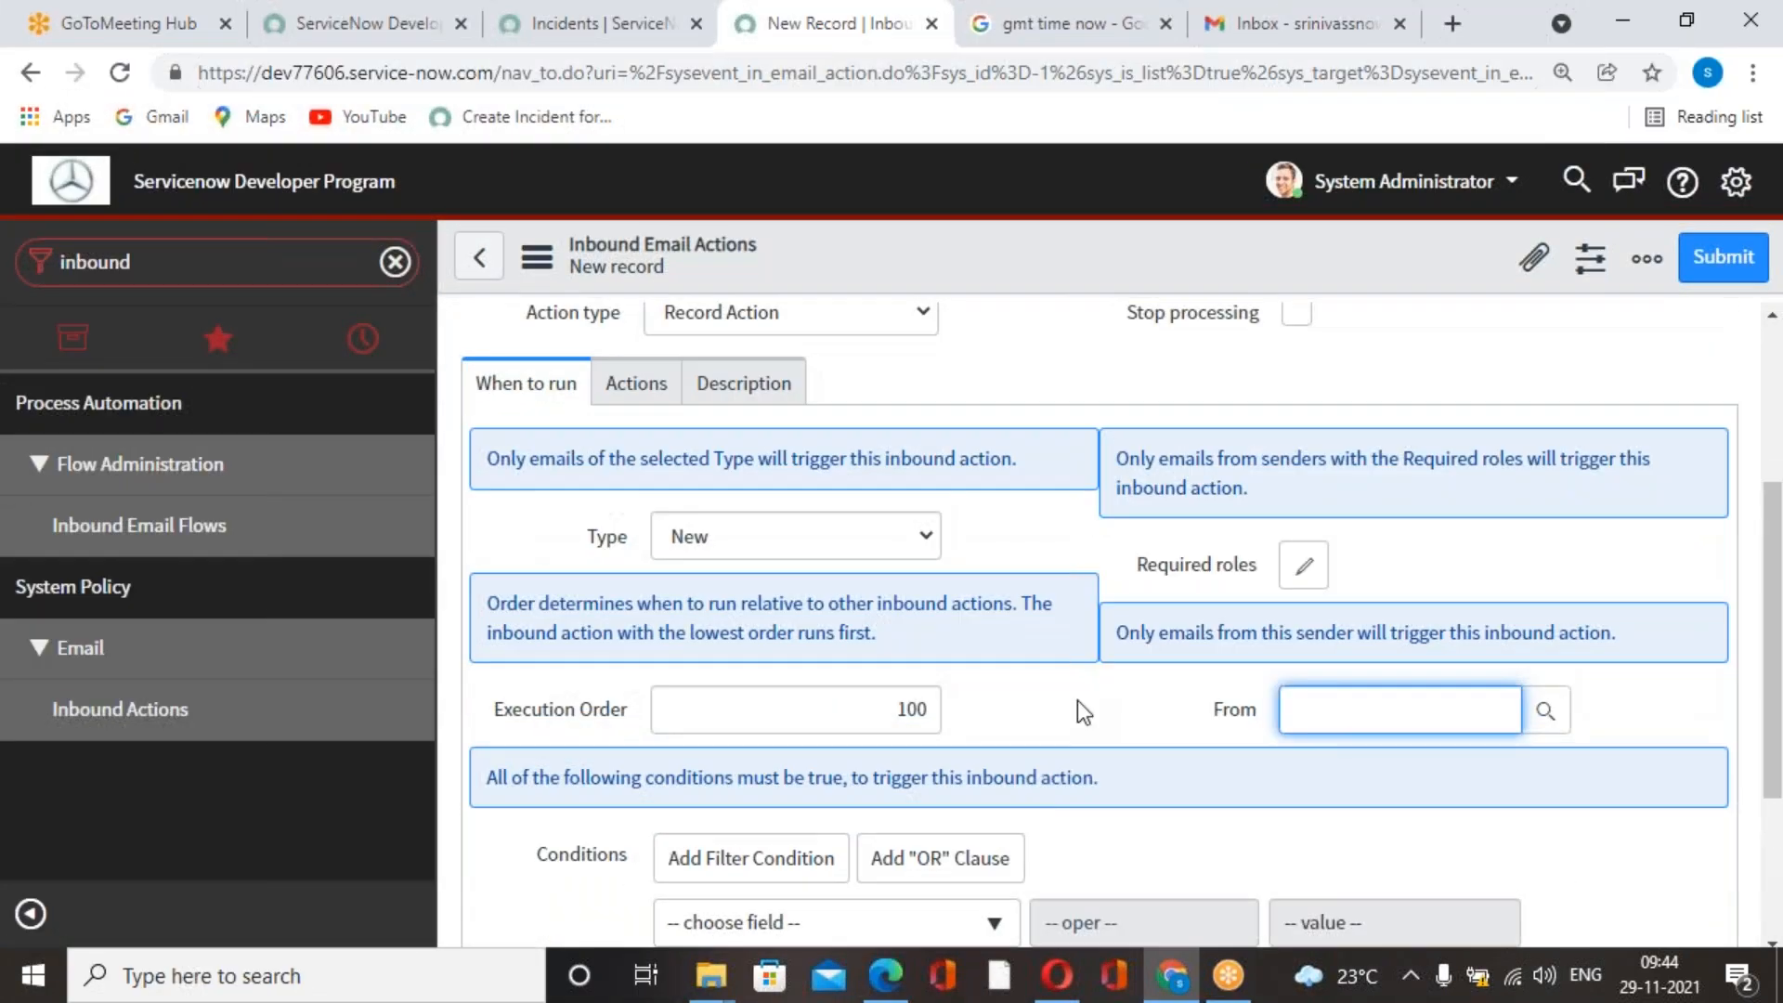
pyautogui.click(652, 385)
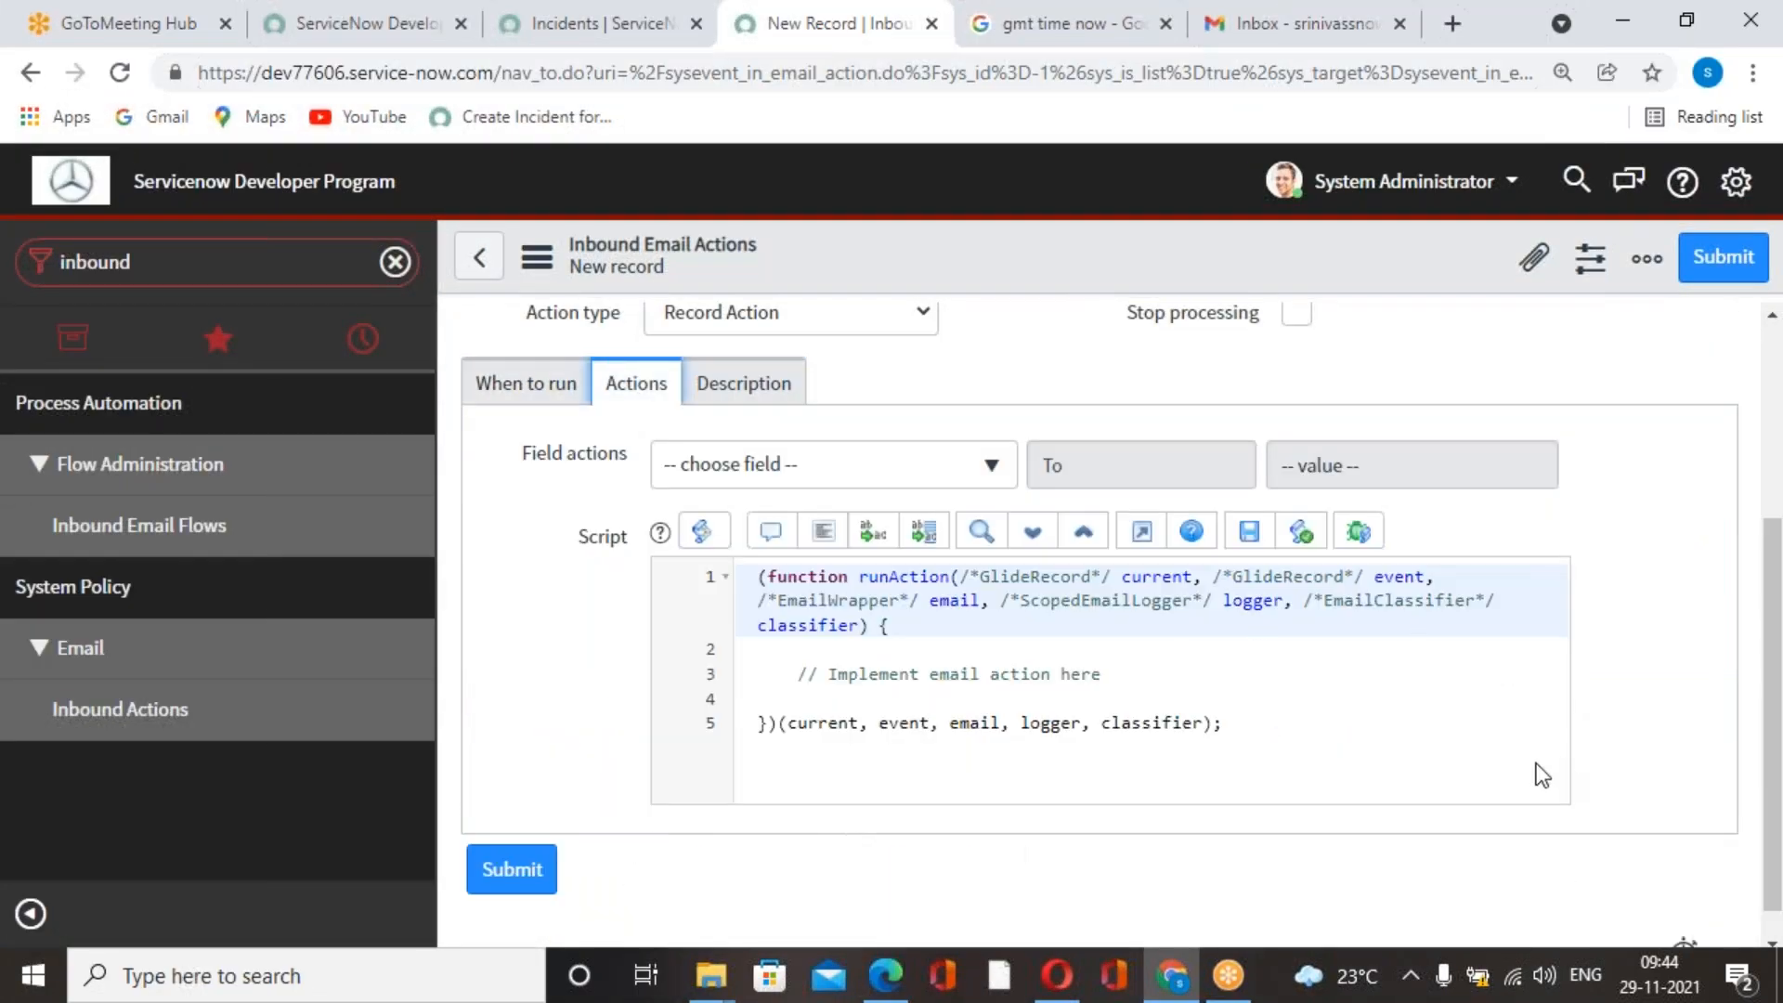
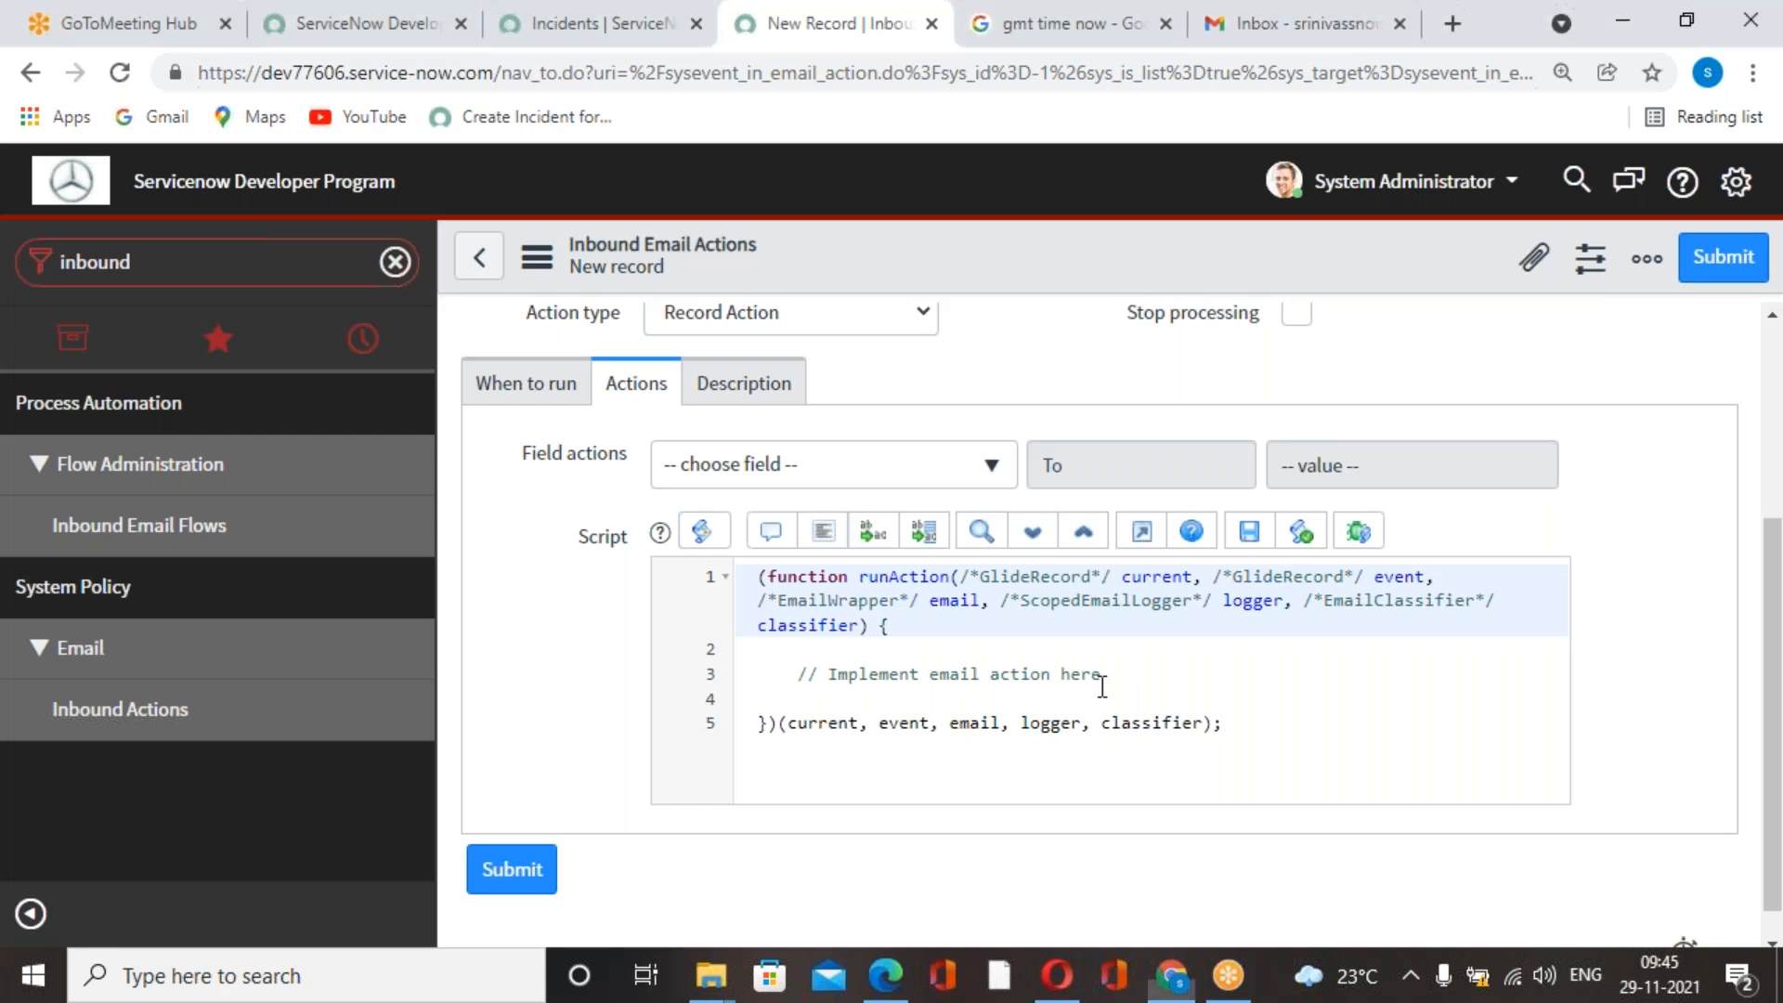
# Remove the placeholder comment from the inbound action script and make room for code inside the function body.
pyautogui.moveTo(1068, 695); pyautogui.dragTo(795, 668)
pyautogui.press('BackSpace')
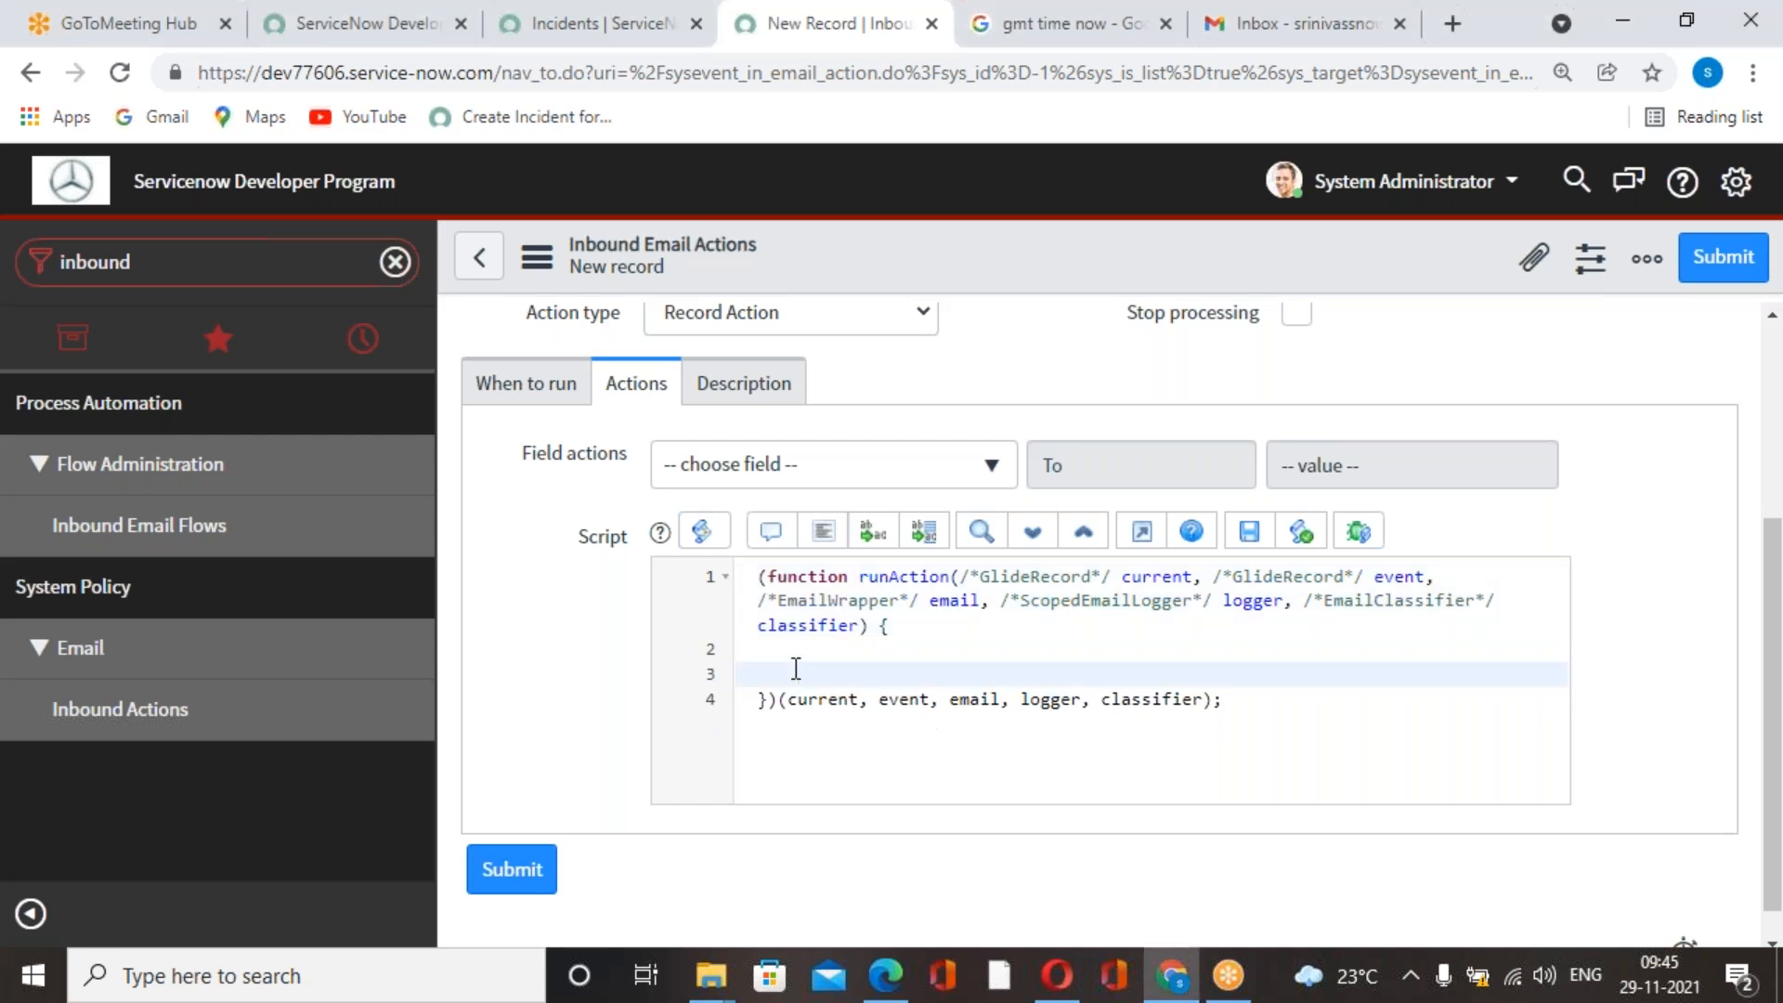
pyautogui.hotkey('alt', 'Tab')
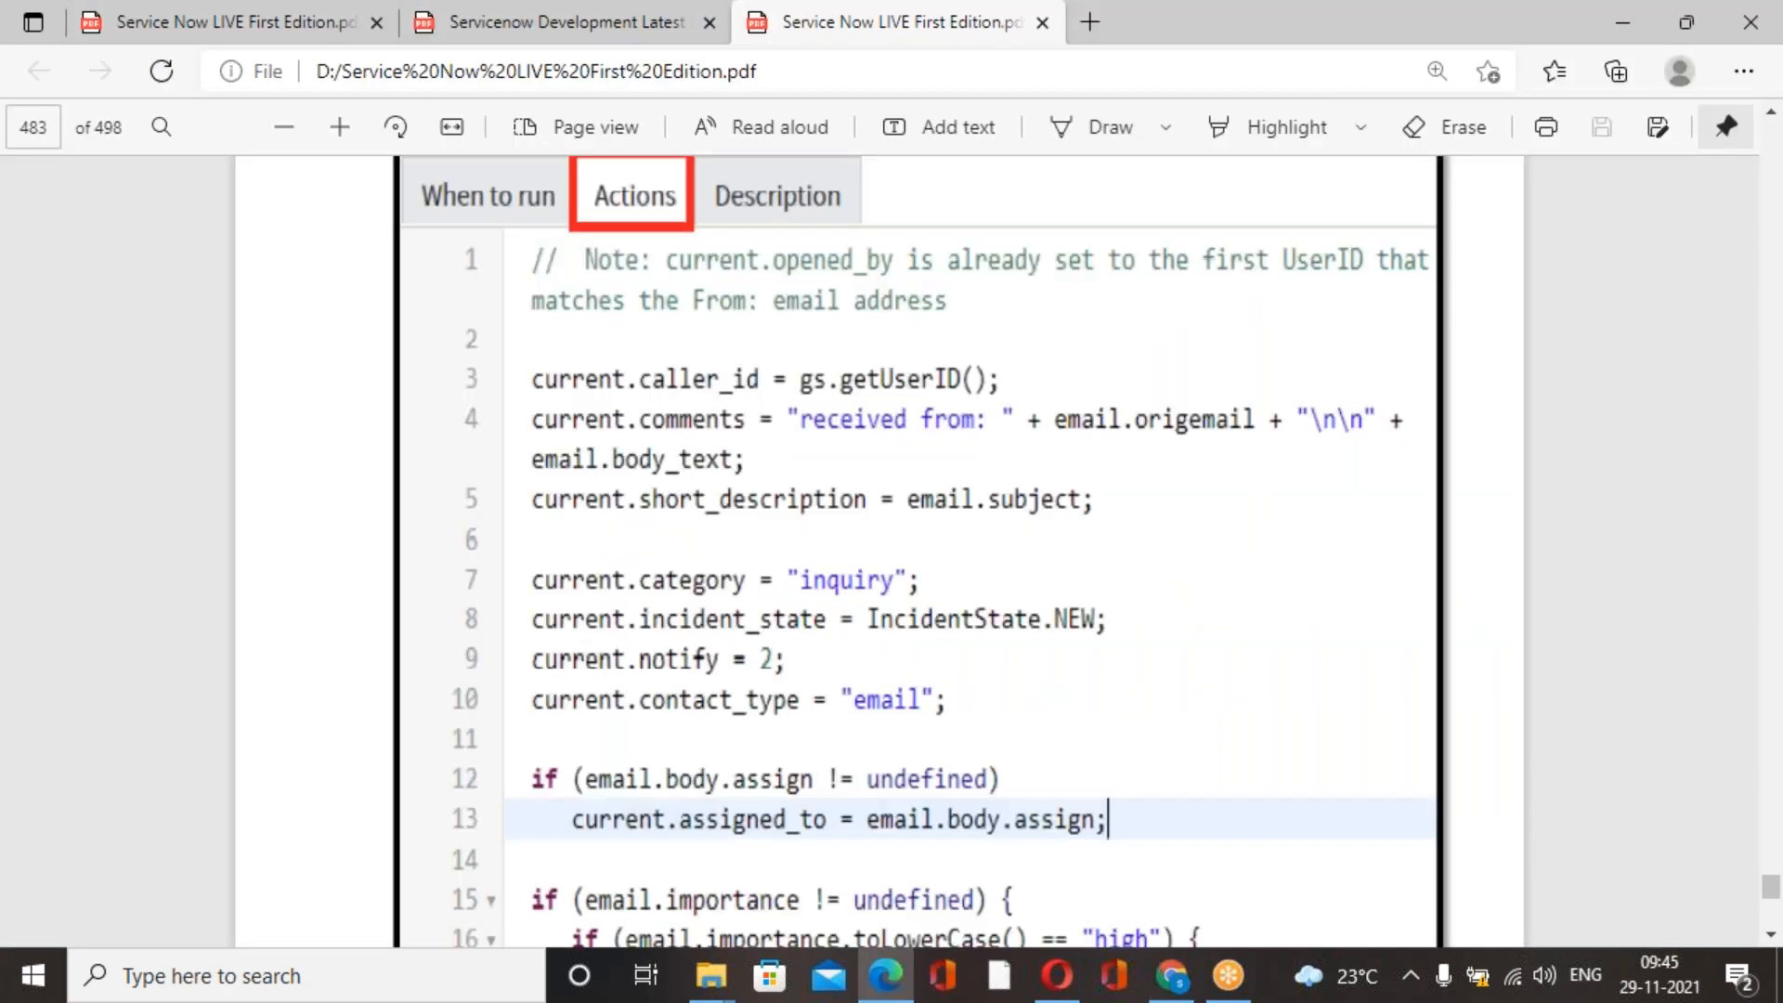
pyautogui.hotkey('alt', 'Tab')
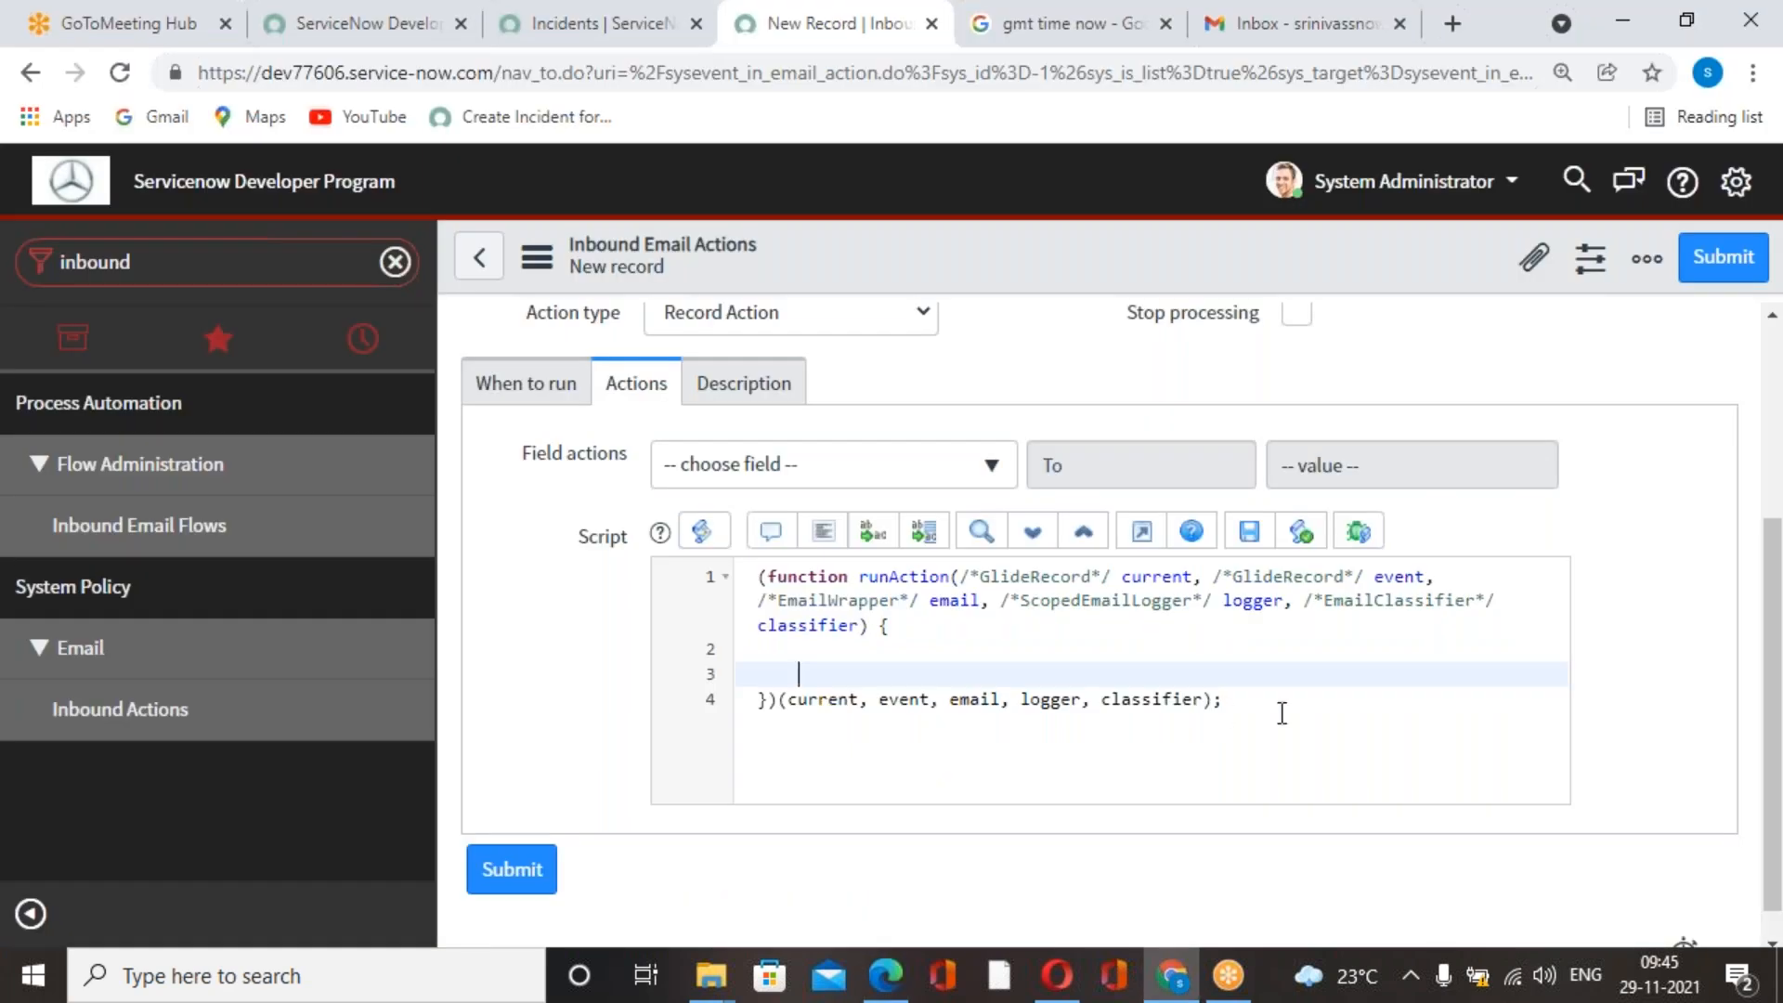
pyautogui.press('Return')
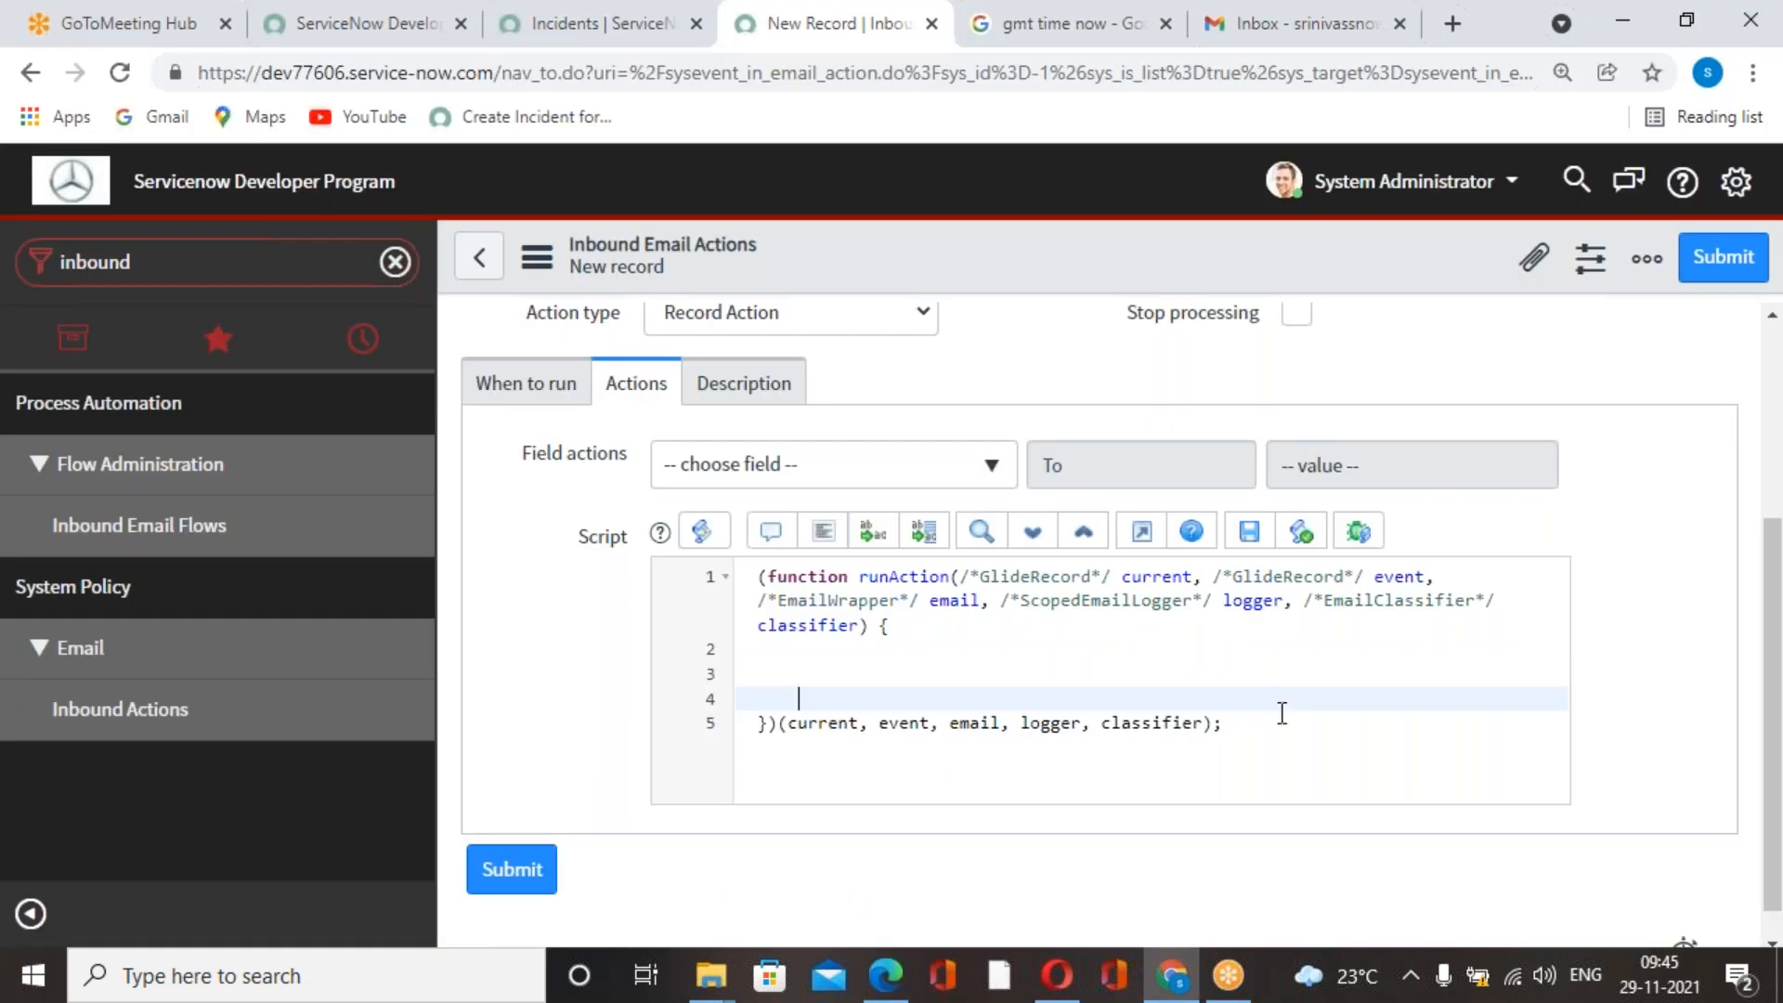
pyautogui.click(827, 669)
pyautogui.write('gs')
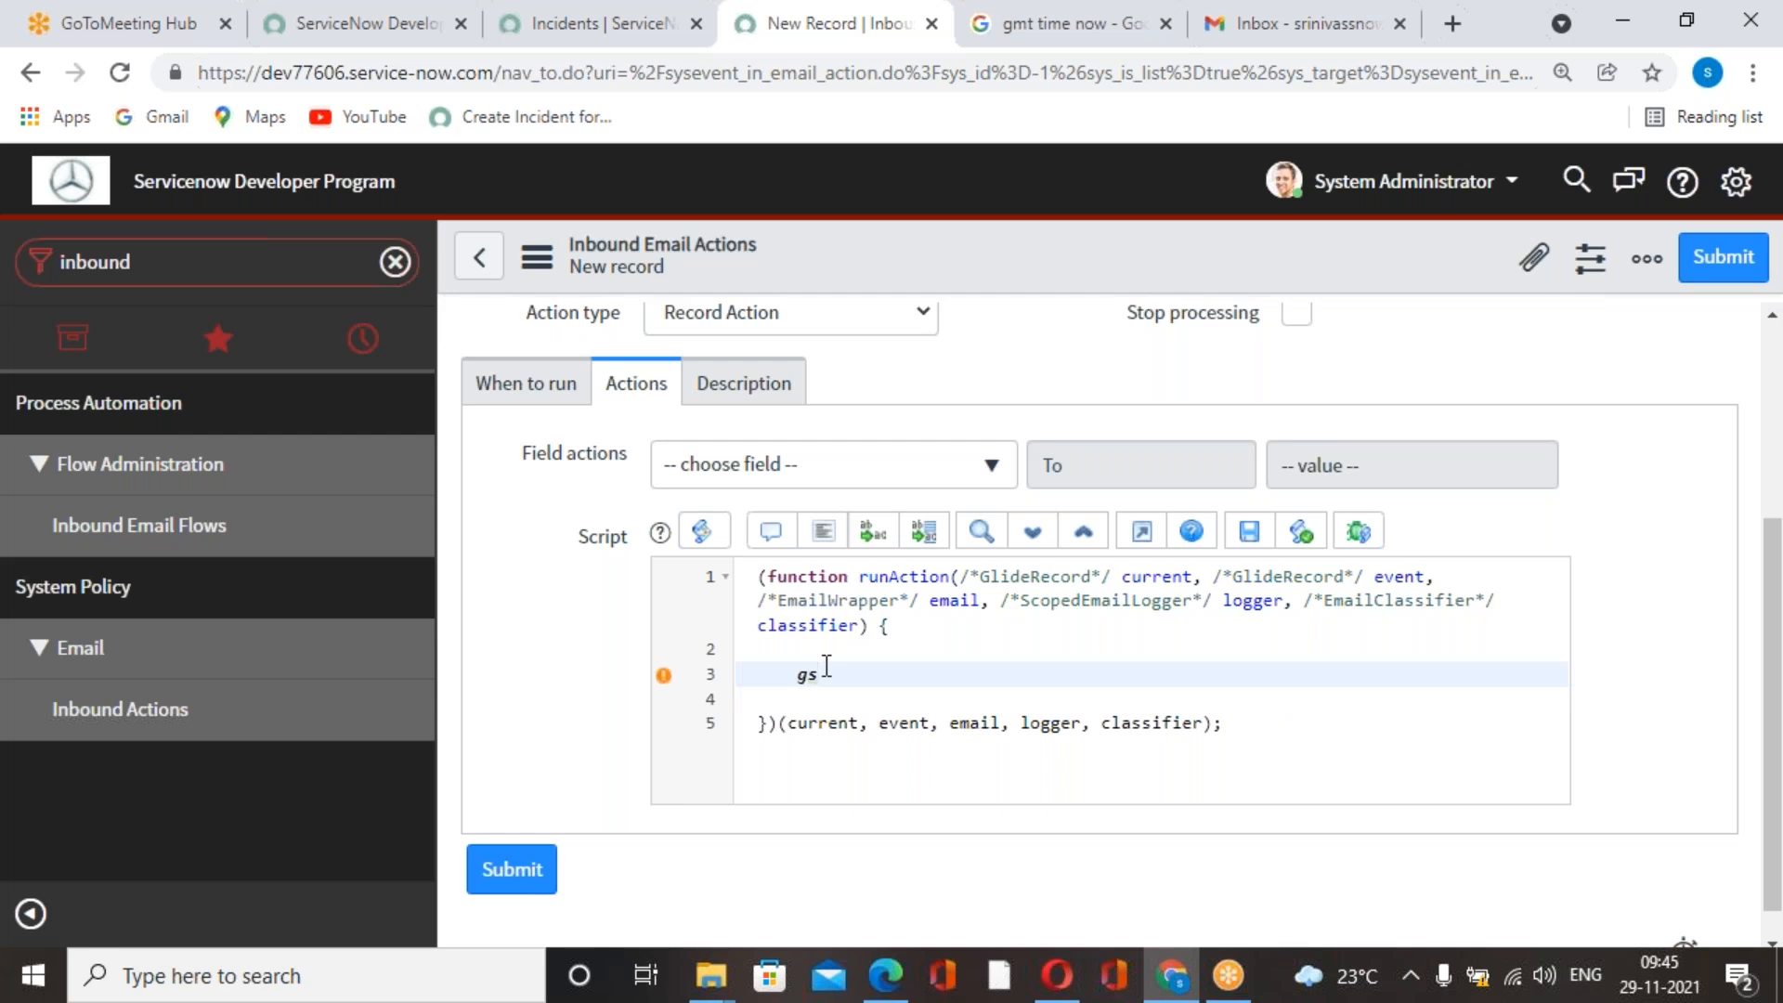
pyautogui.write('.call')
pyautogui.hotkey('alt', 'Tab')
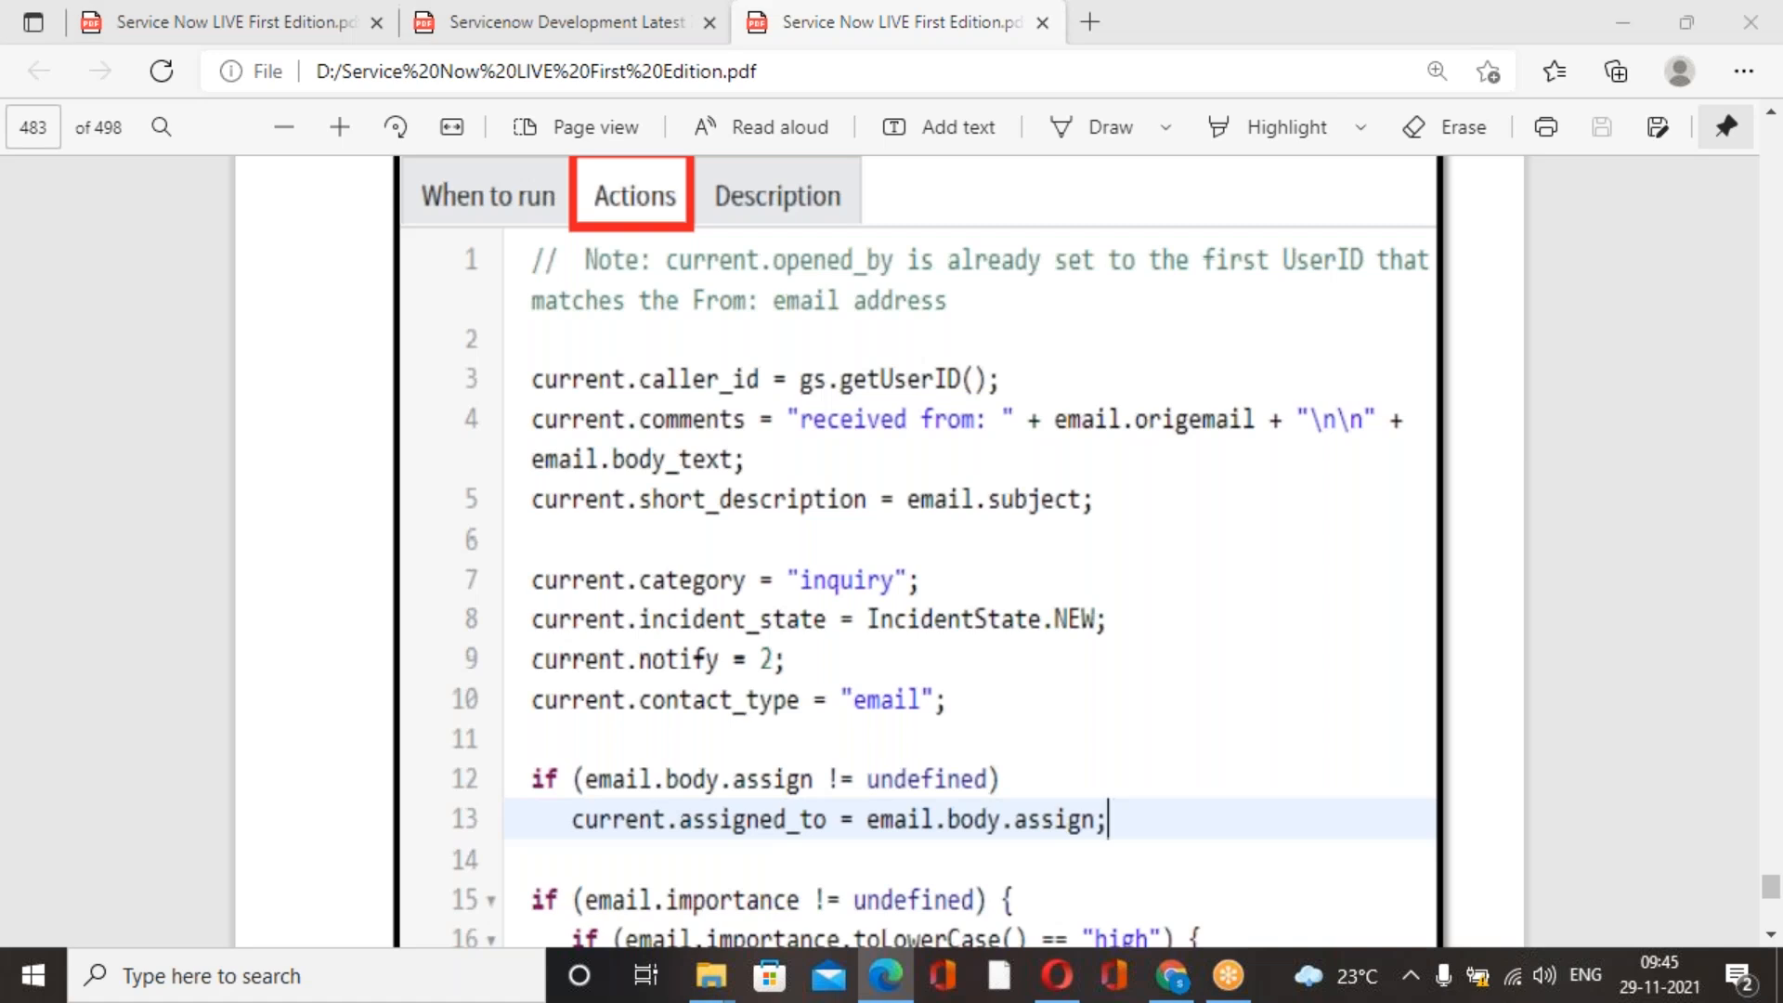
pyautogui.hotkey('alt', 'Tab')
pyautogui.press('BackSpace')
pyautogui.press('BackSpace')
pyautogui.press('BackSpace')
pyautogui.press('BackSpace')
# Add the script line current.caller_id = gs.getUserID(); inside the function body.
pyautogui.press('BackSpace')
pyautogui.press('BackSpace')
pyautogui.press('BackSpace')
pyautogui.write('current')
pyautogui.write('.ca;')
pyautogui.press('BackSpace')
pyautogui.write('ller_id')
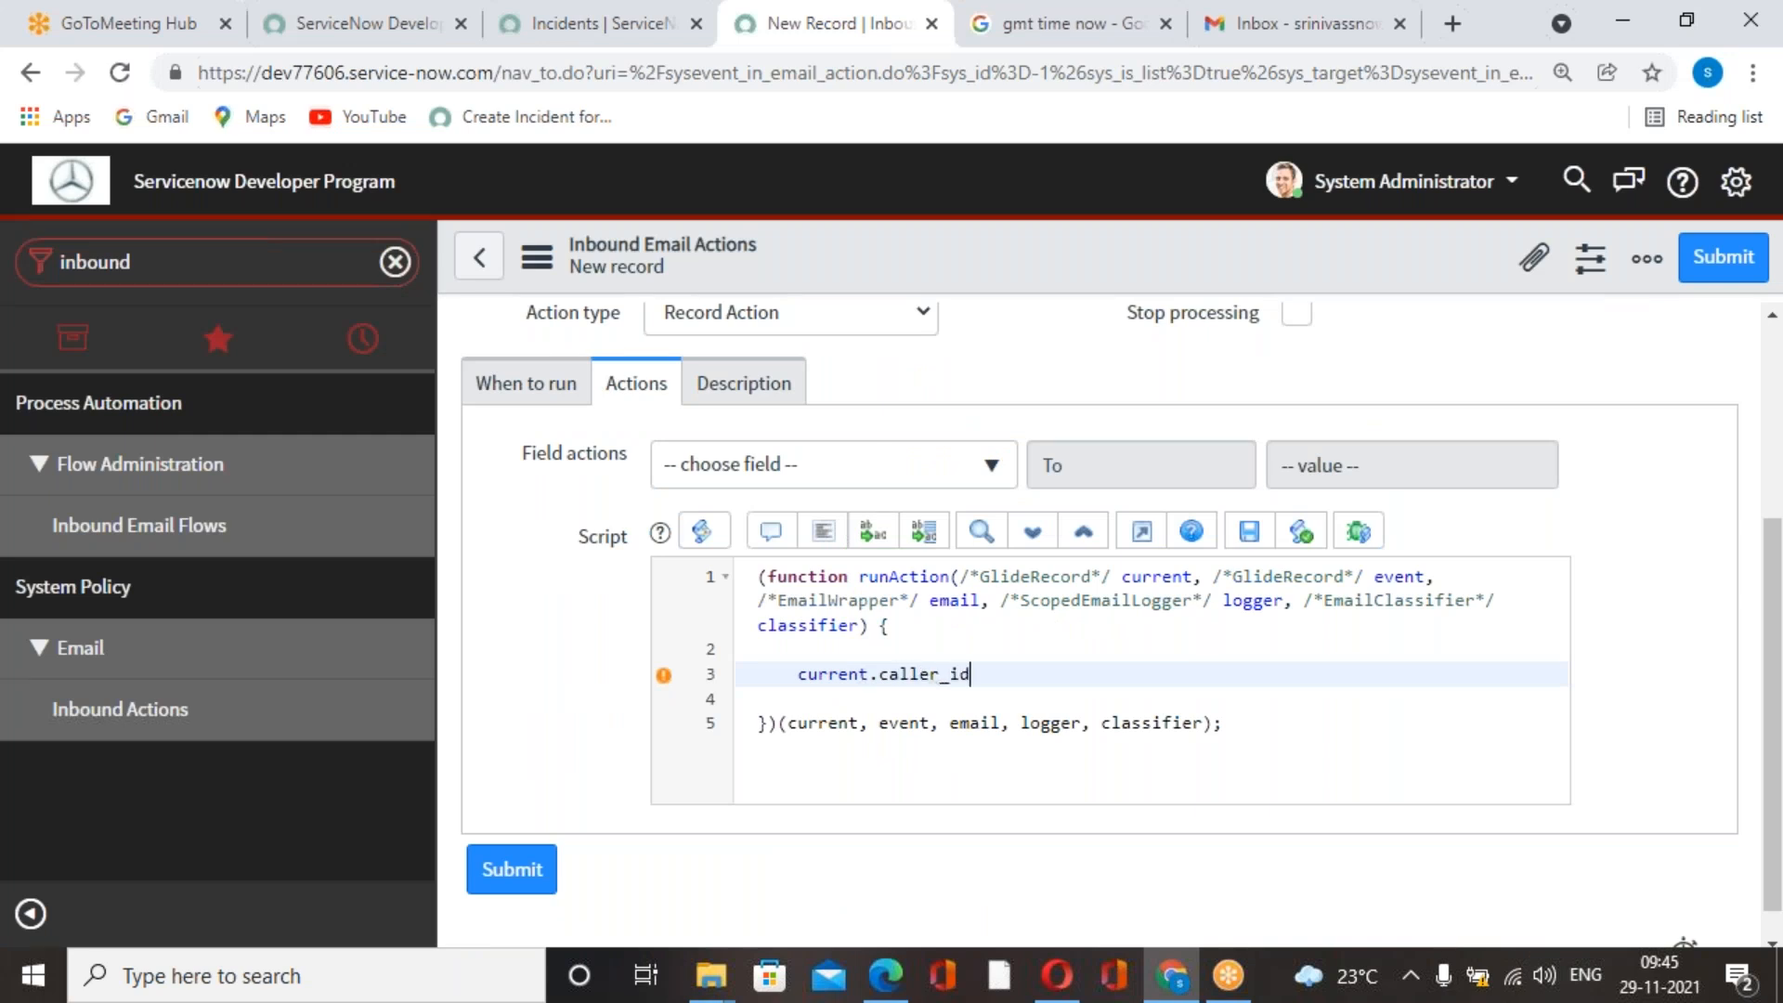
pyautogui.write(' = gs.getUser')
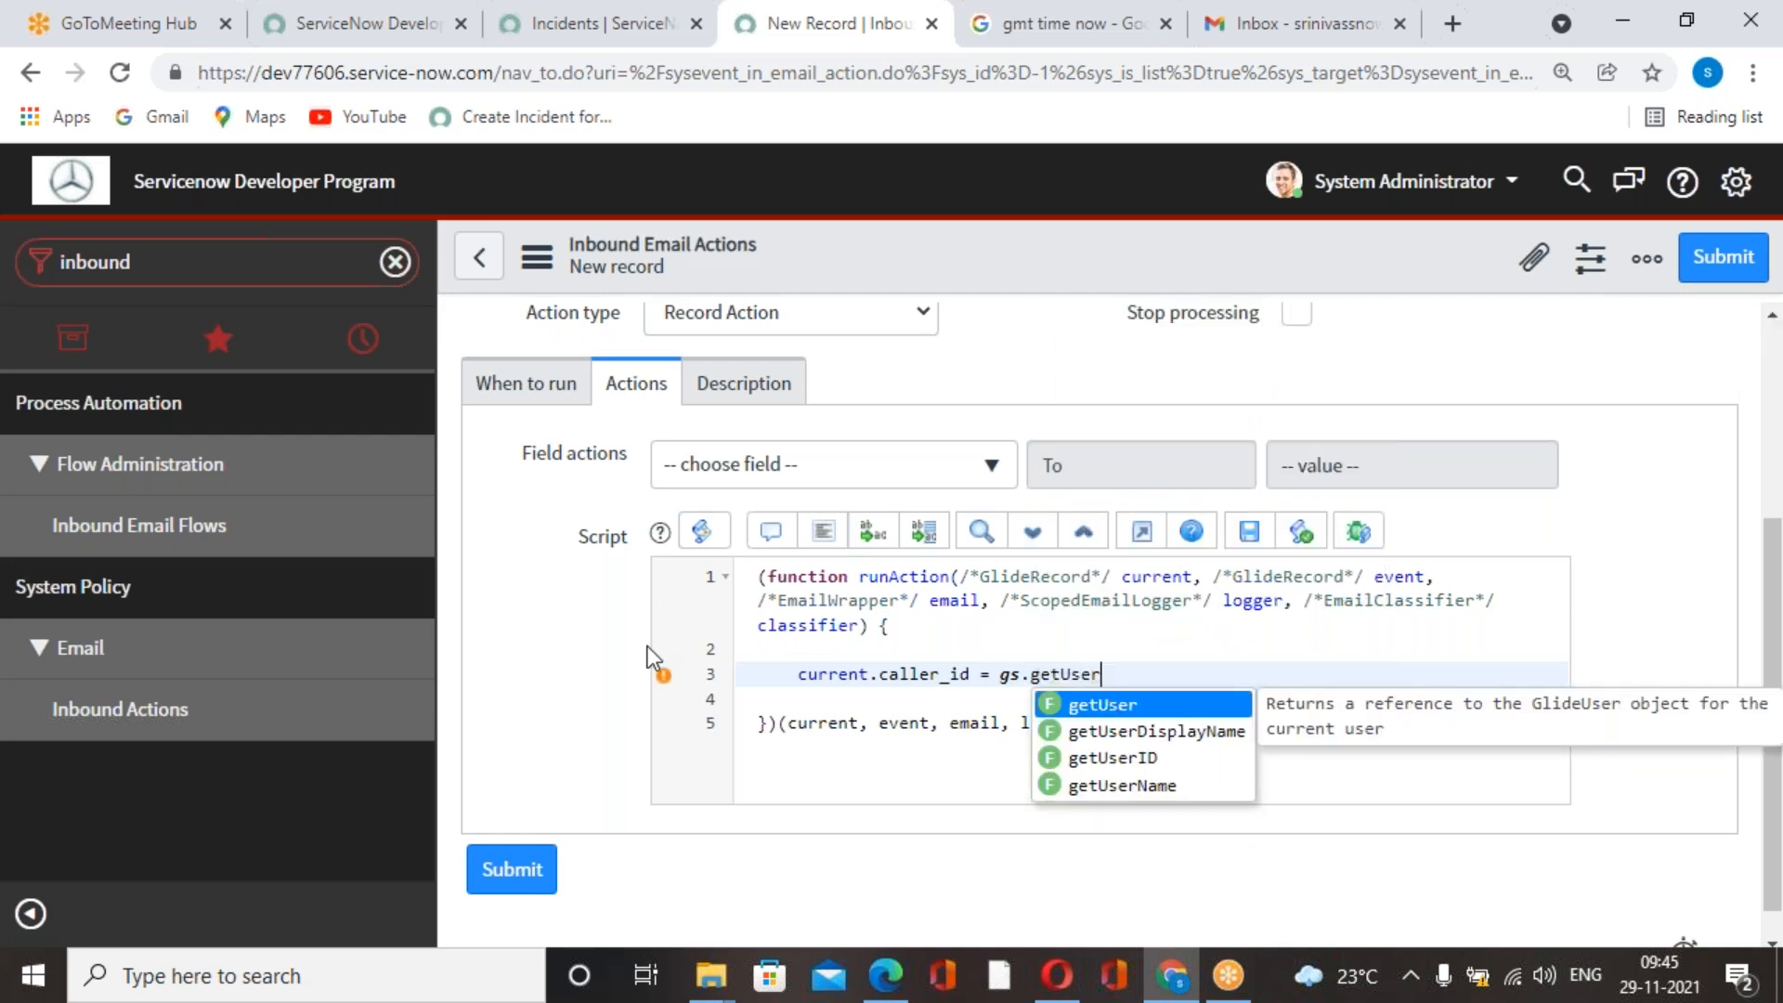
pyautogui.click(1113, 758)
pyautogui.write(';')
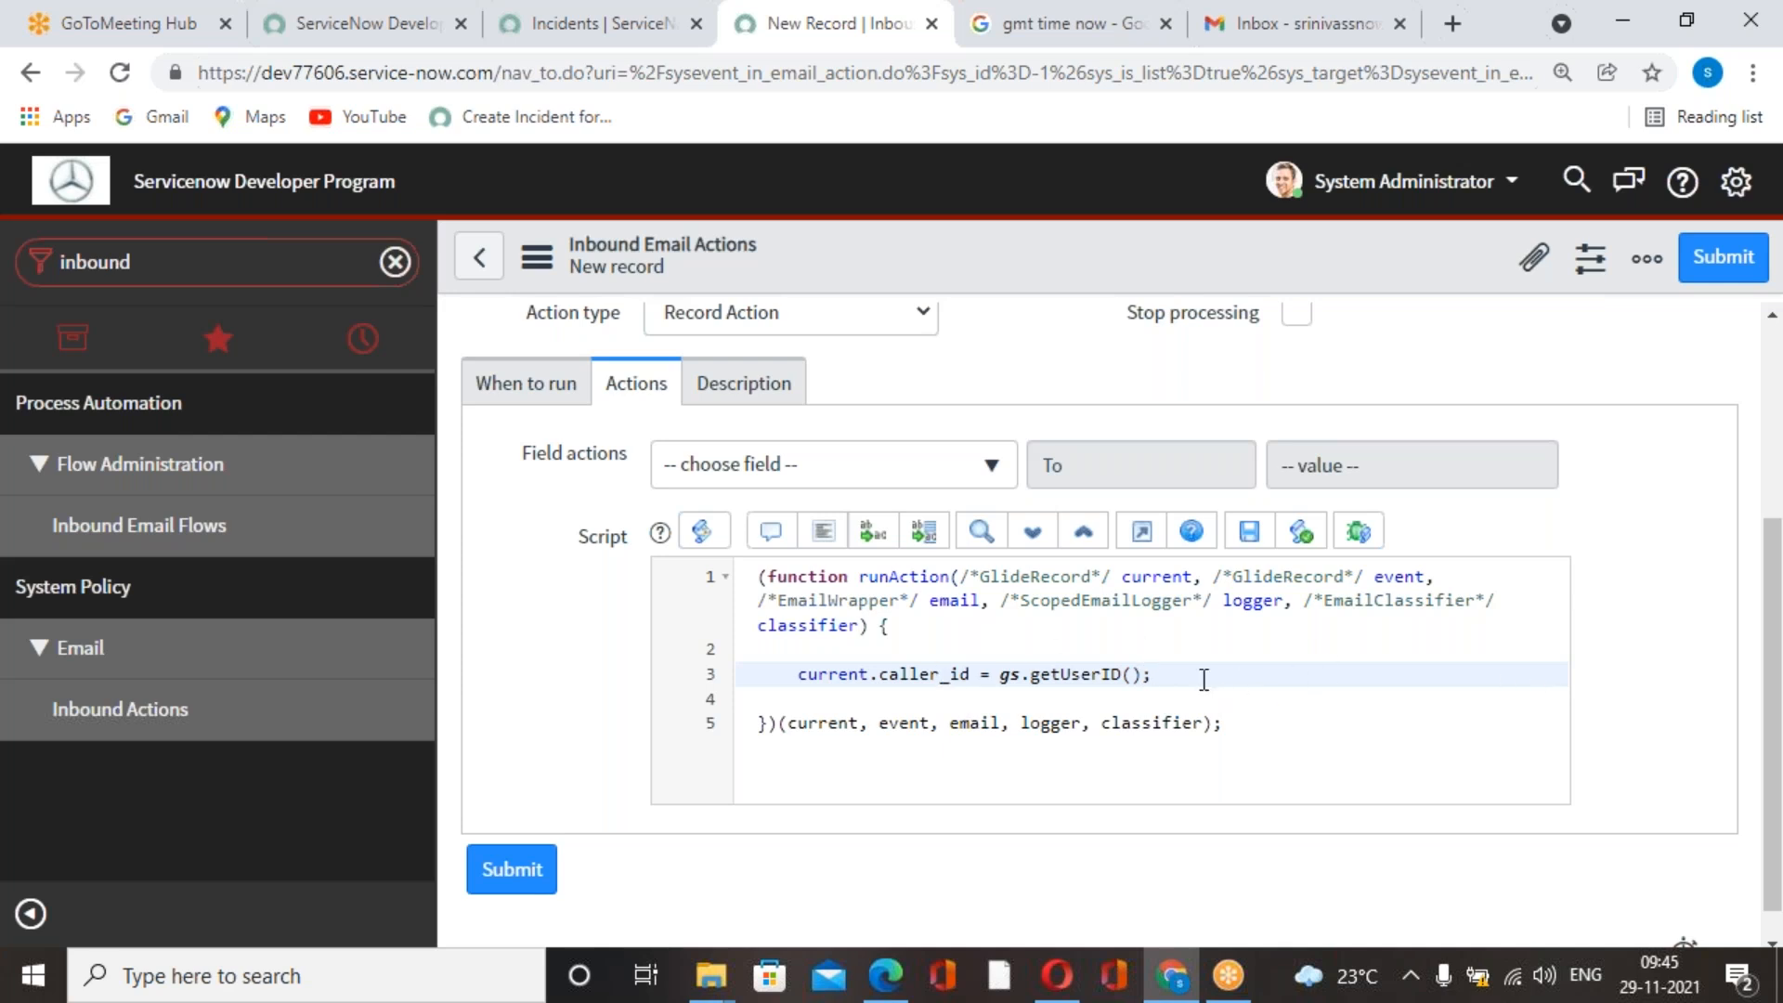
# Add the line current.short_description = email.subject; below the caller assignment, following the course book script.
pyautogui.press('Return')
pyautogui.write('c')
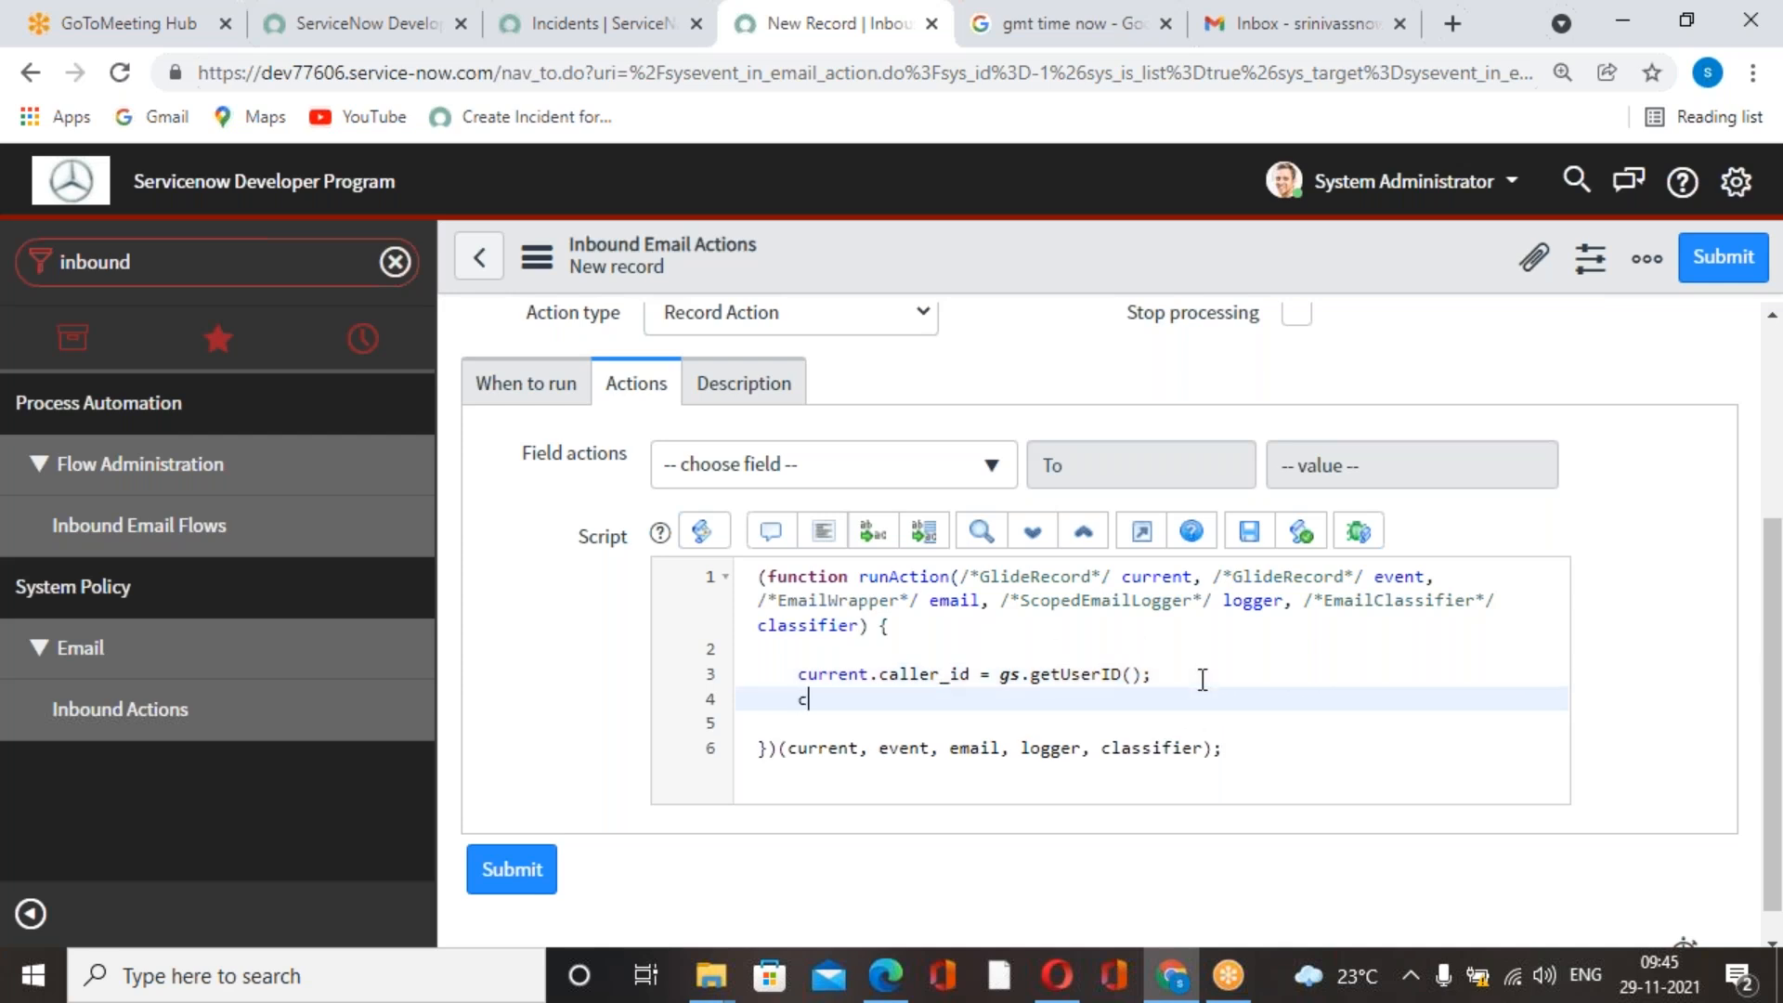
pyautogui.write('urrent.short_descrip')
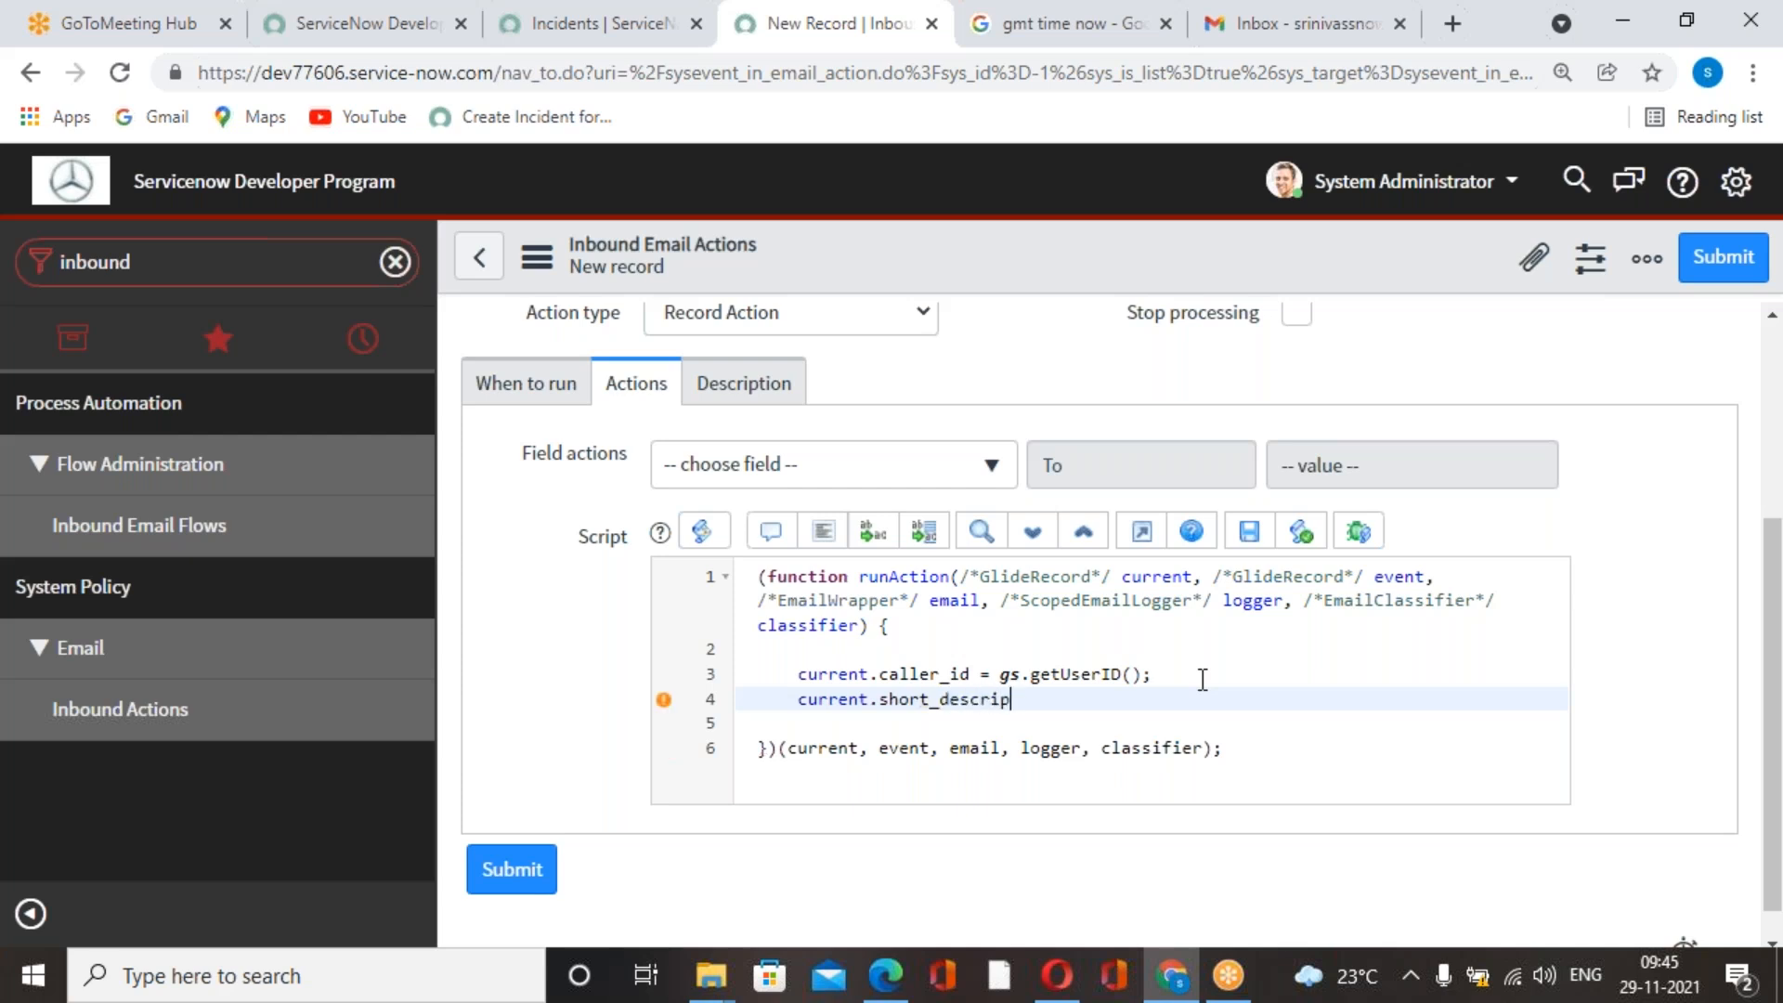
pyautogui.write('tion =')
pyautogui.hotkey('alt', 'Tab')
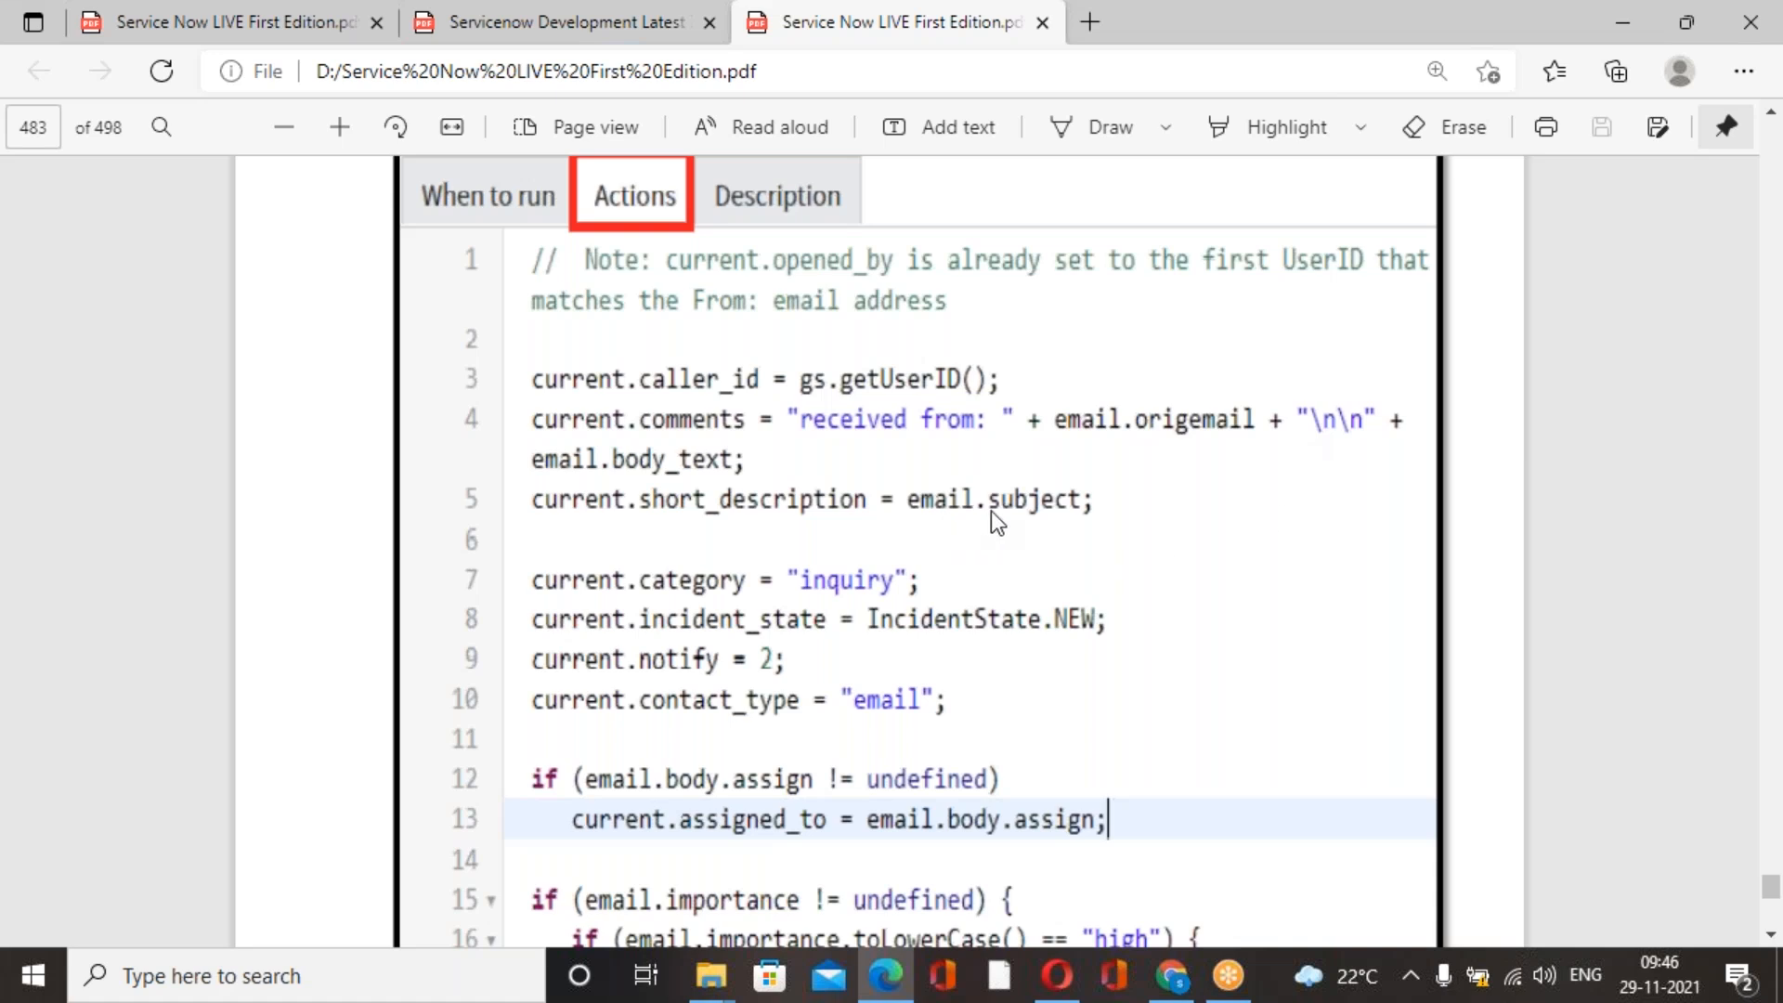
pyautogui.hotkey('alt', 'Tab')
pyautogui.write('e')
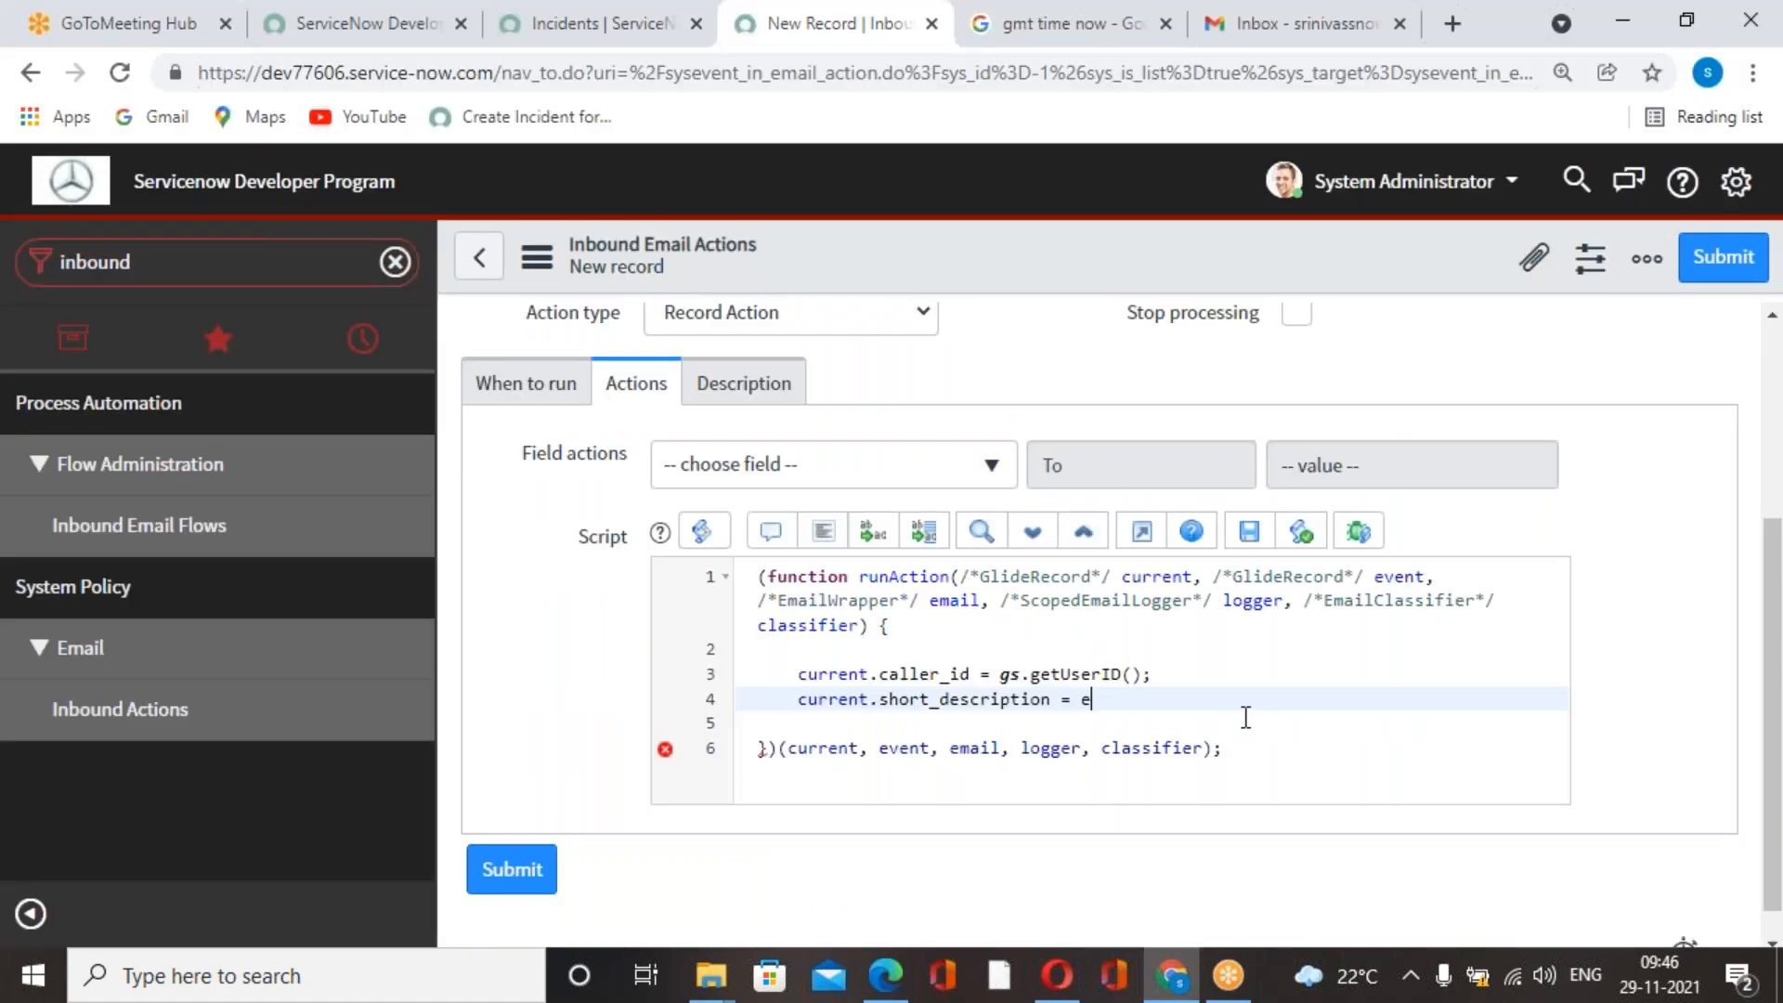
pyautogui.write('mail.subject')
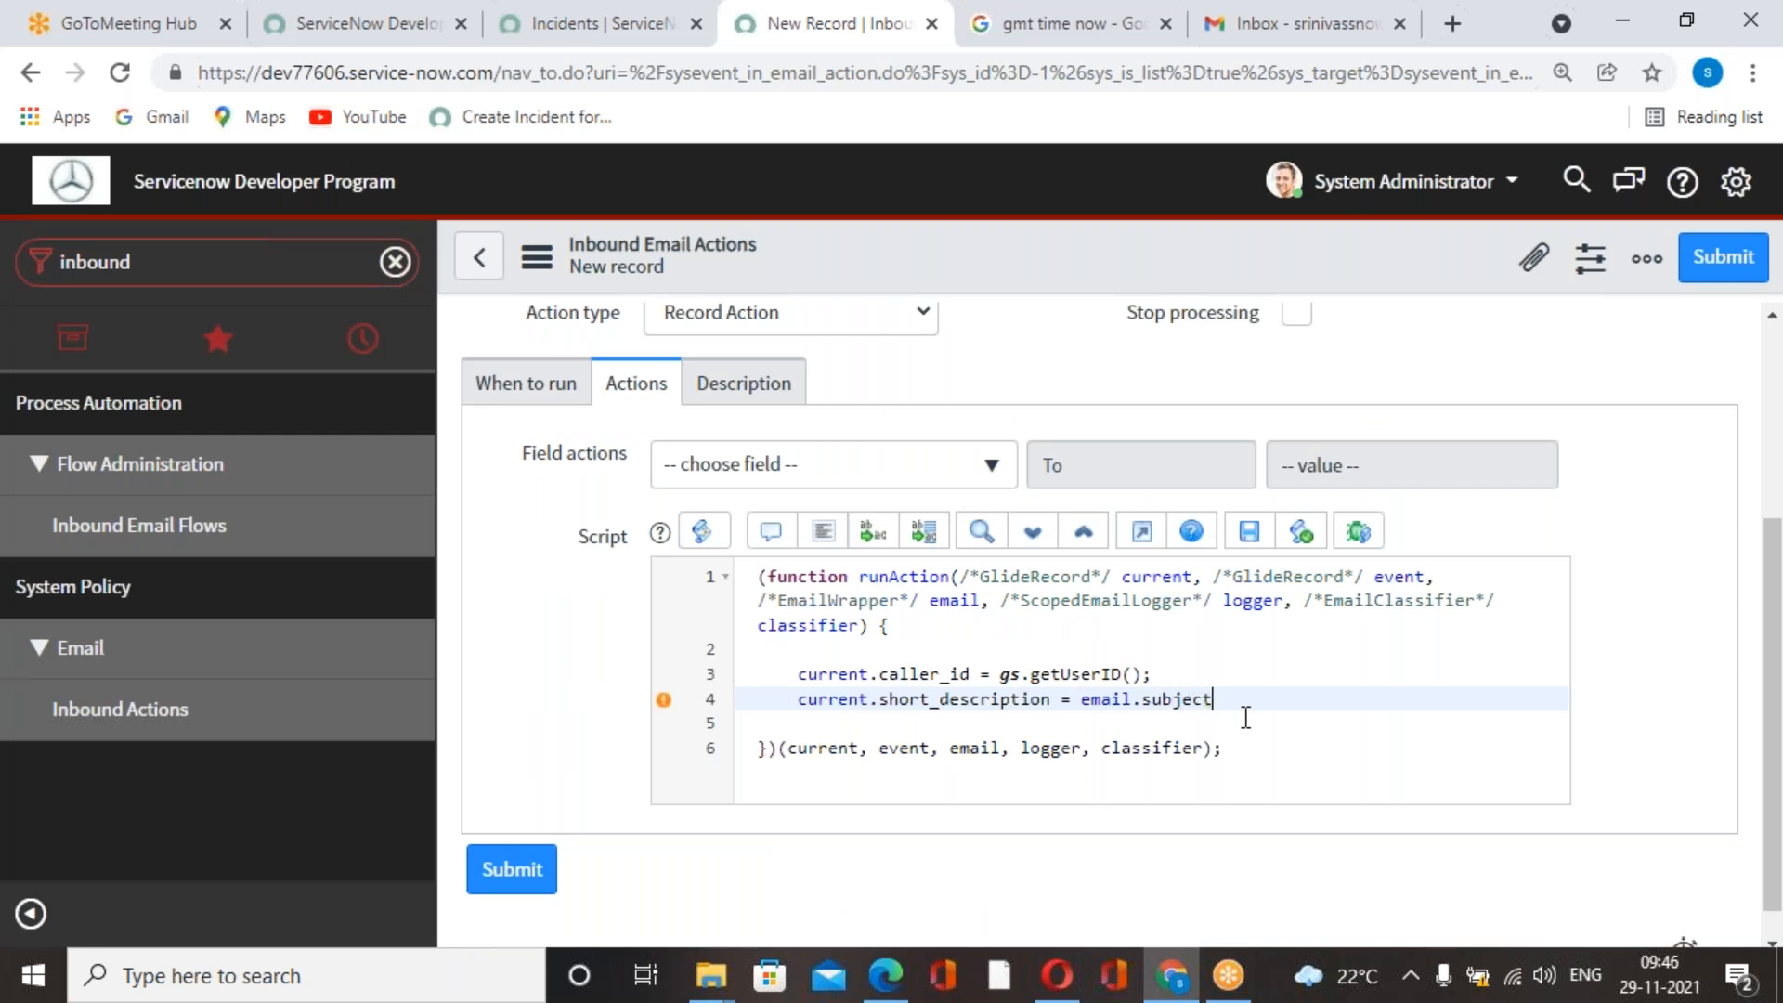
pyautogui.write(';')
# Add the line current.category = 'enquiry'; below the short description assignment.
pyautogui.press('Return')
pyautogui.hotkey('alt', 'Tab')
pyautogui.hotkey('alt', 'Tab')
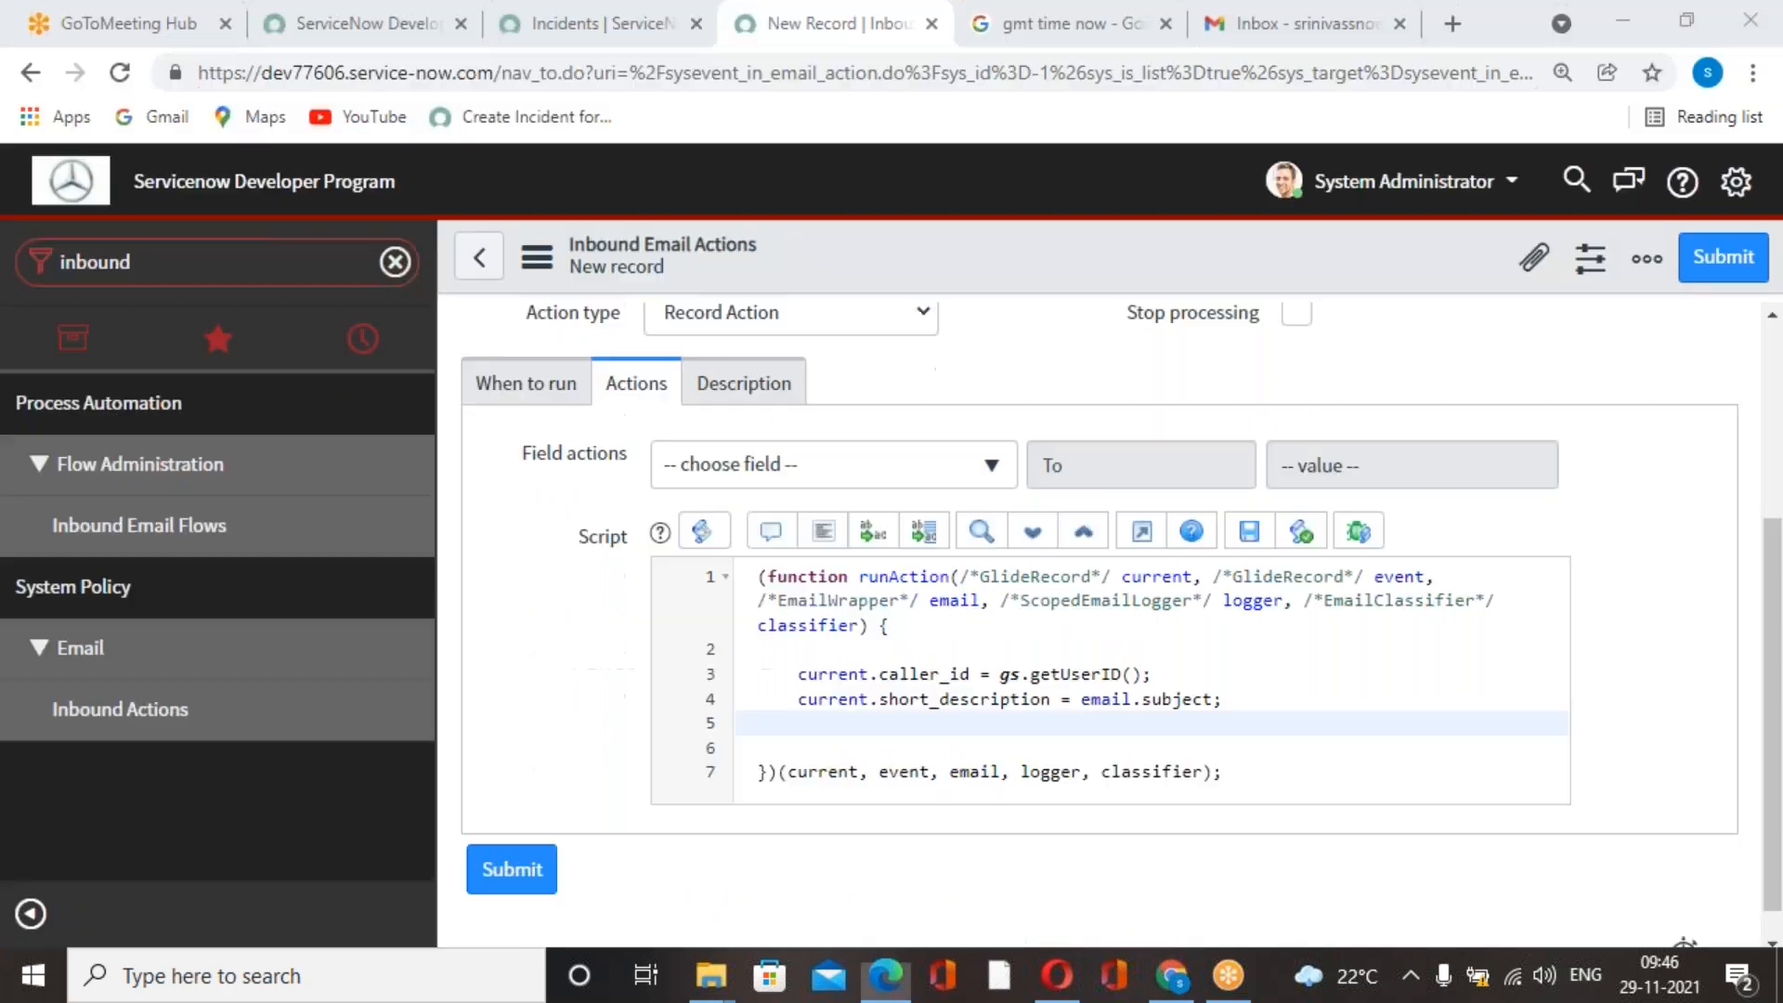
pyautogui.write('current.')
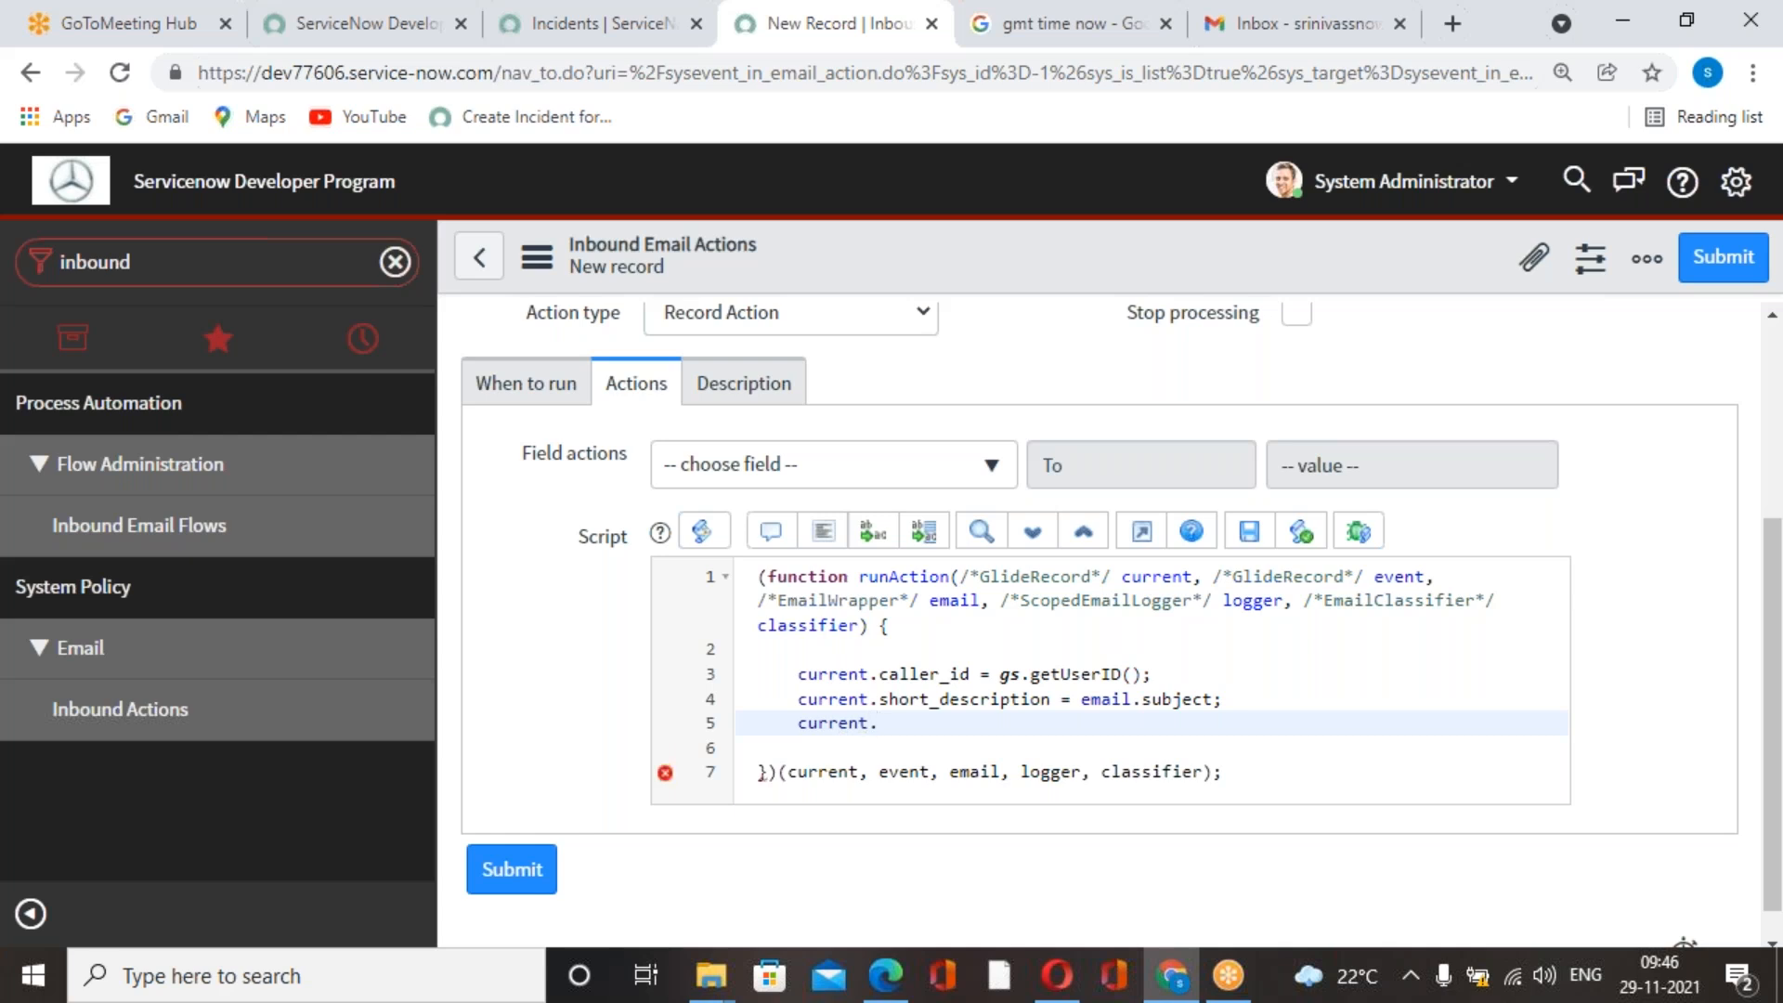
pyautogui.write("category = 'enq")
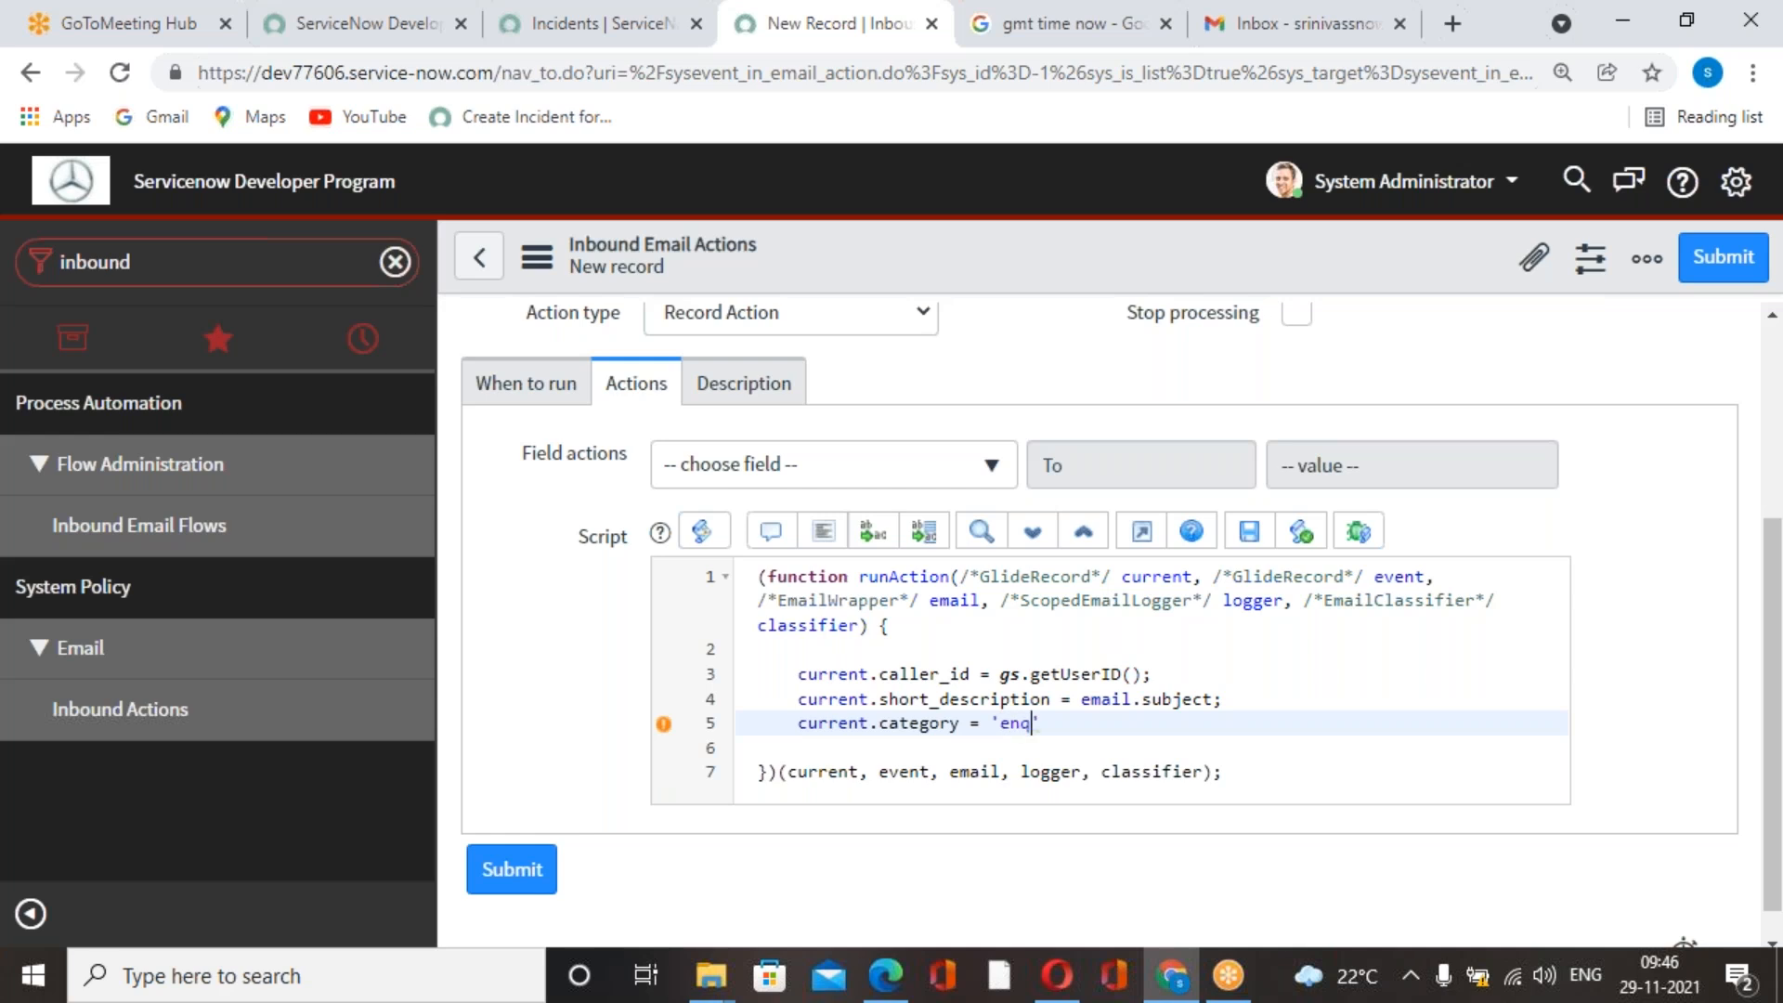
pyautogui.write('uiry')
pyautogui.click(1167, 722)
pyautogui.write(';')
# Check the course book script and add the line current.notify =2; below the category assignment.
pyautogui.hotkey('alt', 'Tab')
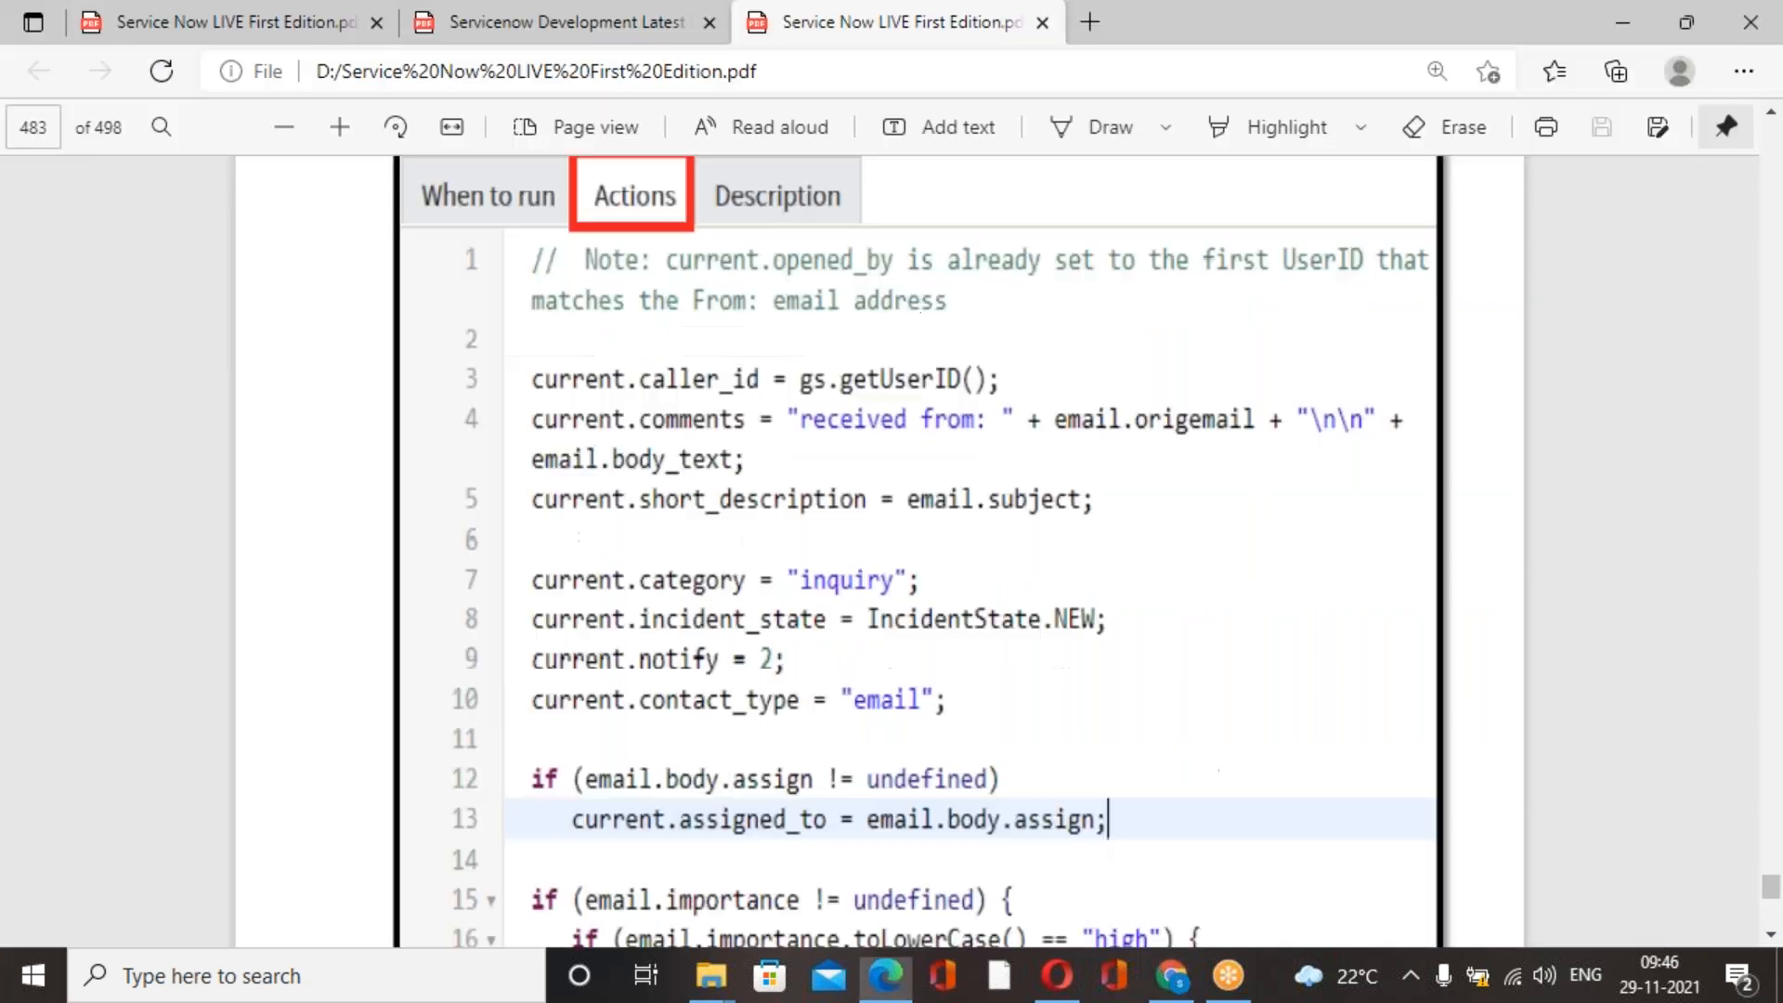
pyautogui.scroll(-1, 1113, 672)
pyautogui.hotkey('alt', 'Tab')
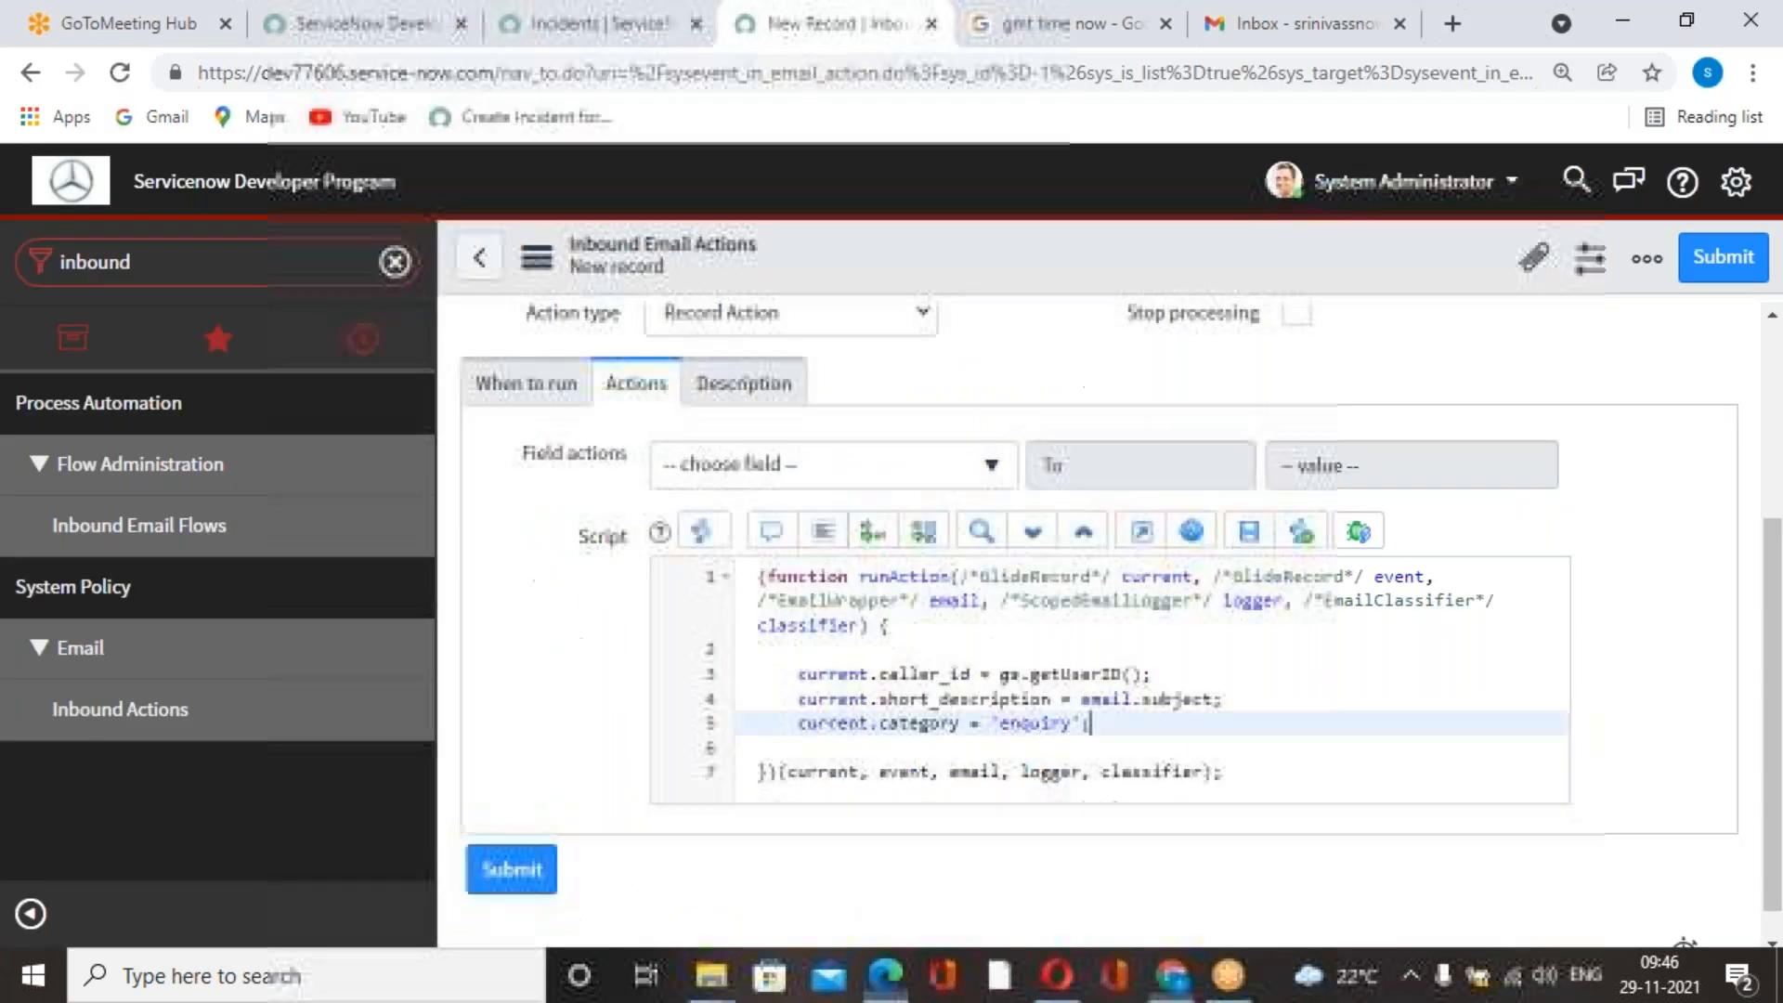
pyautogui.hotkey('alt', 'Tab')
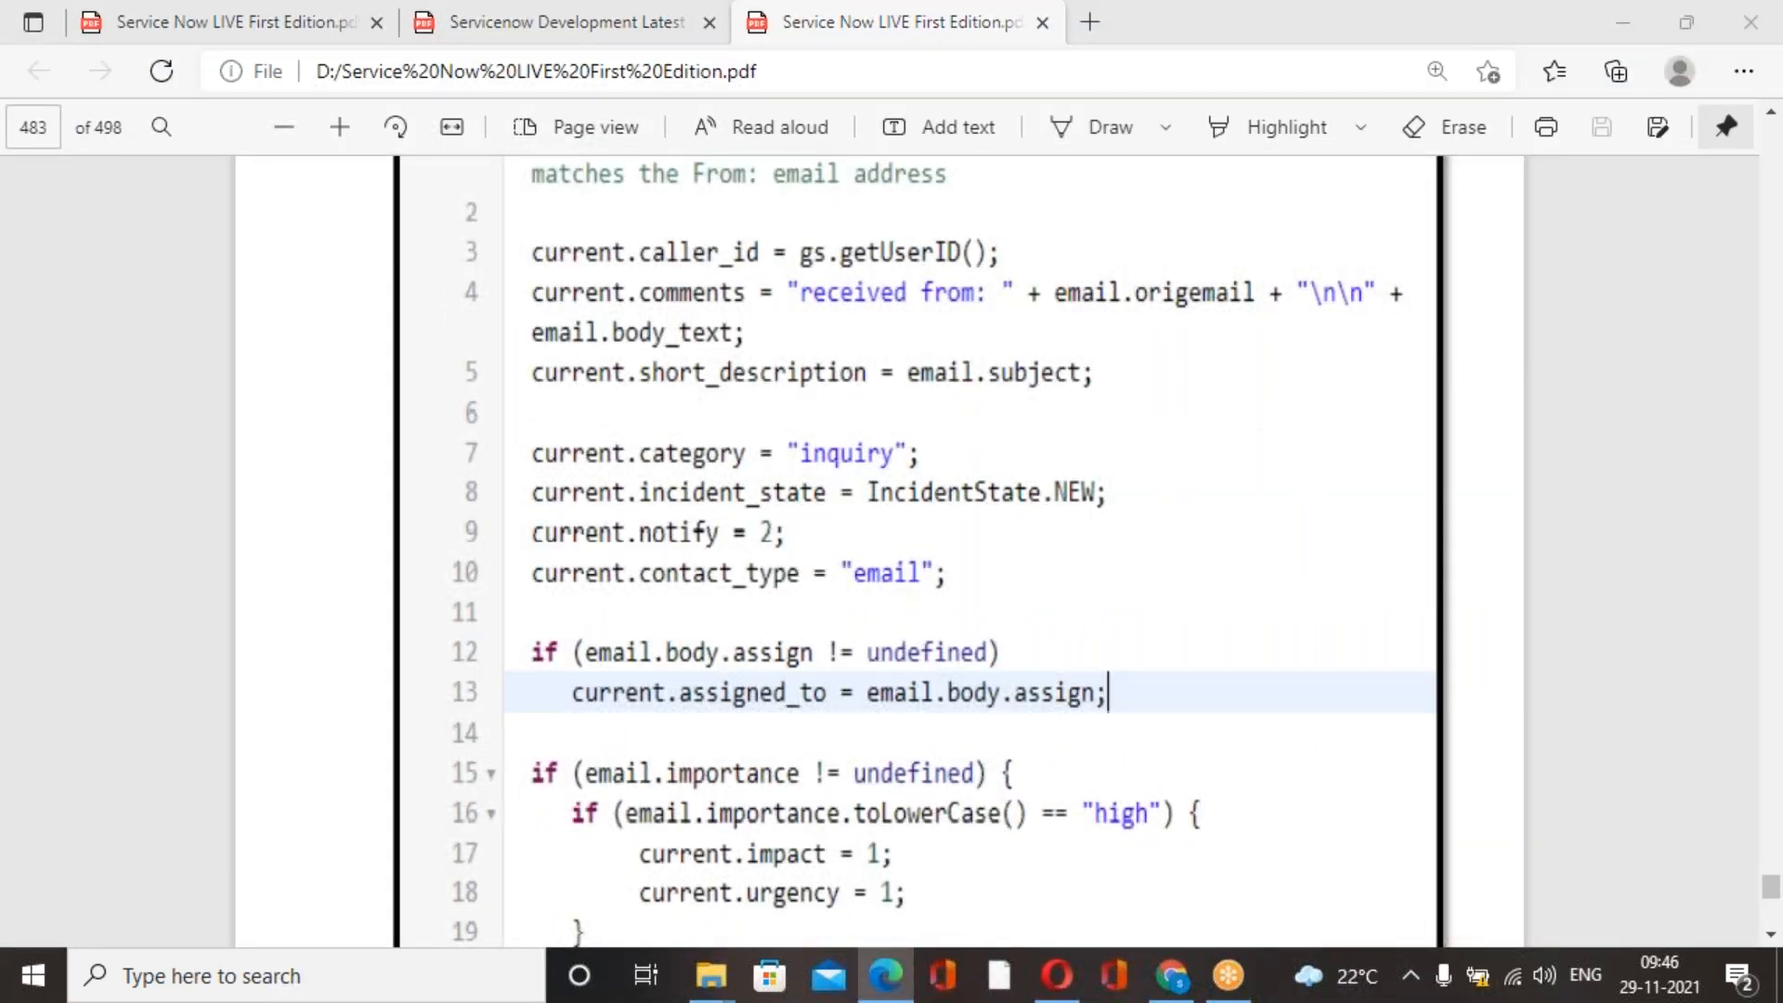
pyautogui.hotkey('alt', 'Tab')
pyautogui.press('Return')
pyautogui.write('current.')
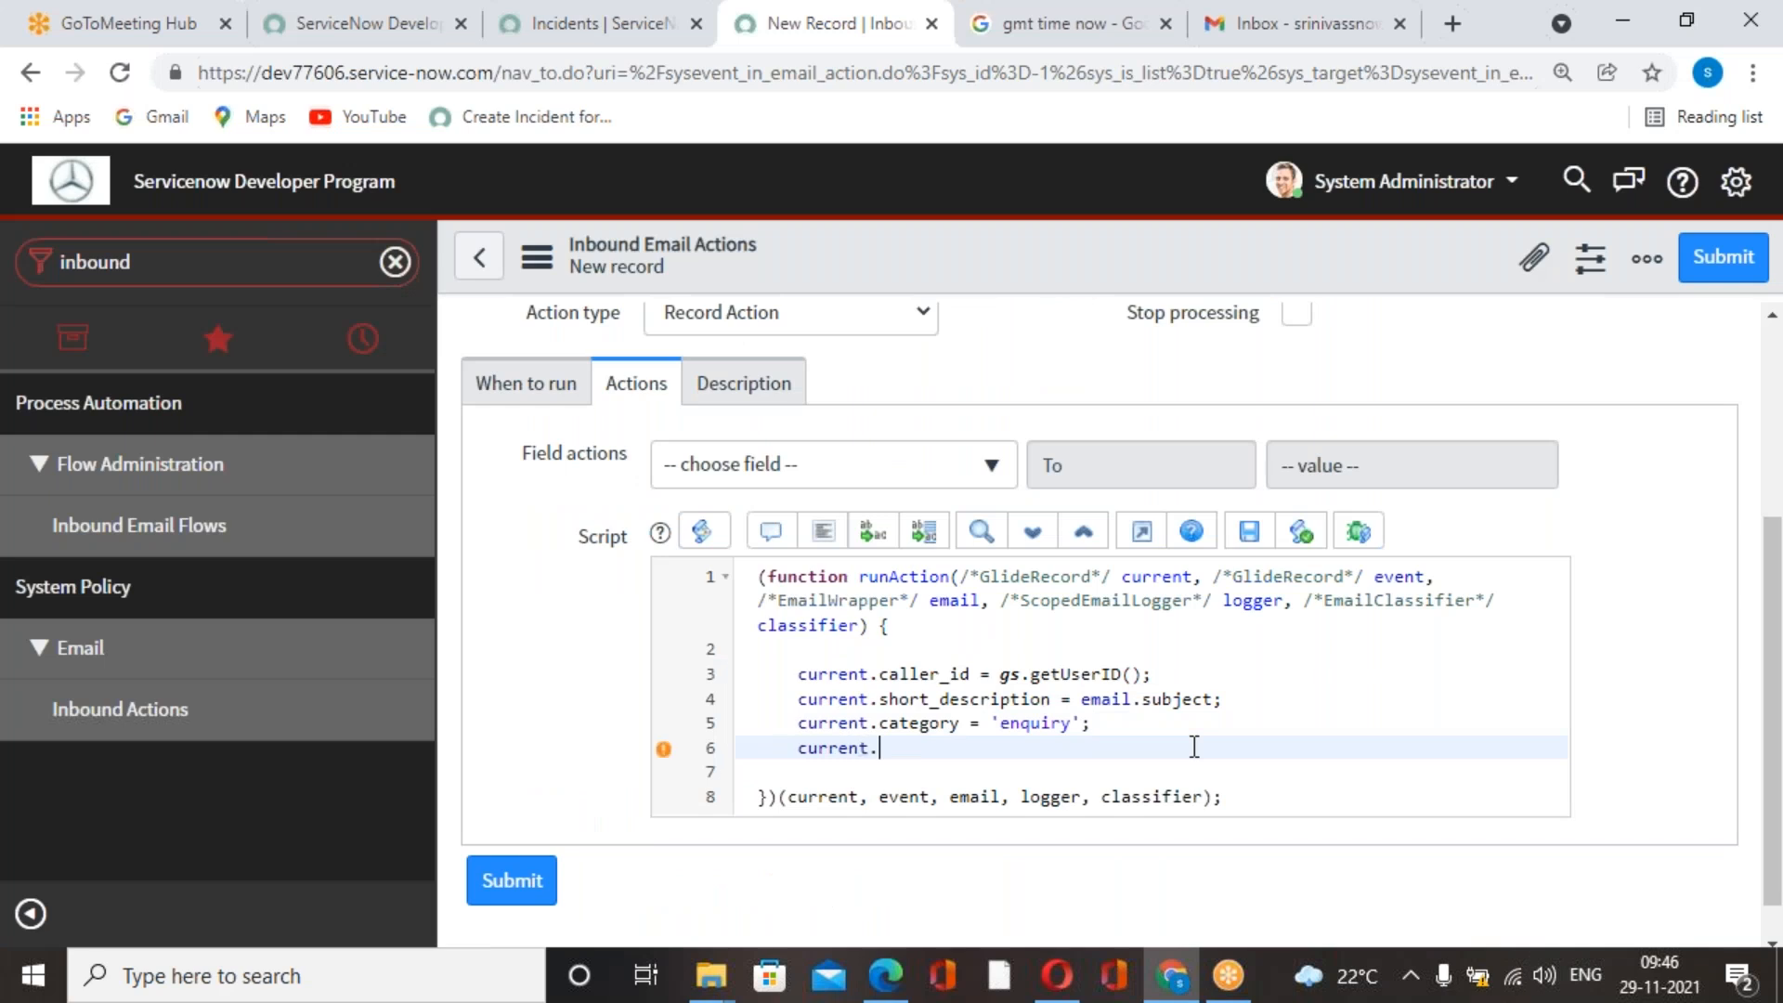
pyautogui.write('notify =2;')
# Add the line current.state = IncidentState.NEW; below the notify assignment, checking the state value in the course book PDF.
pyautogui.press('Return')
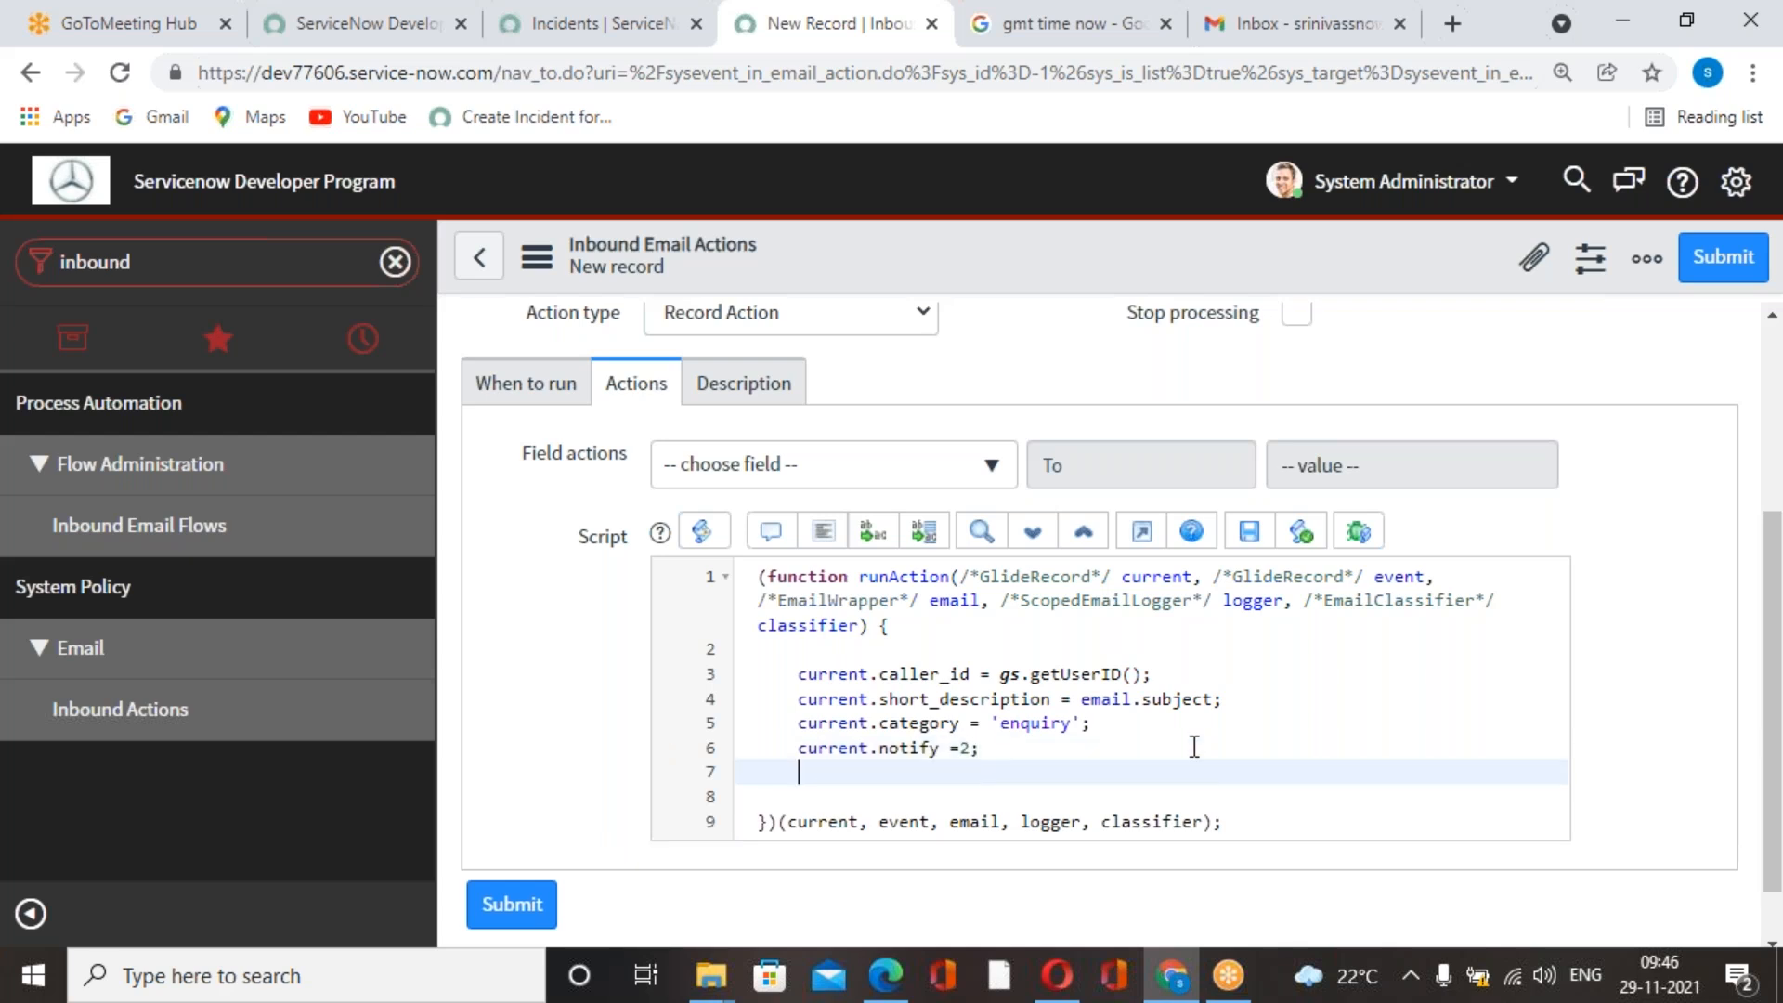
pyautogui.hotkey('alt', 'Tab')
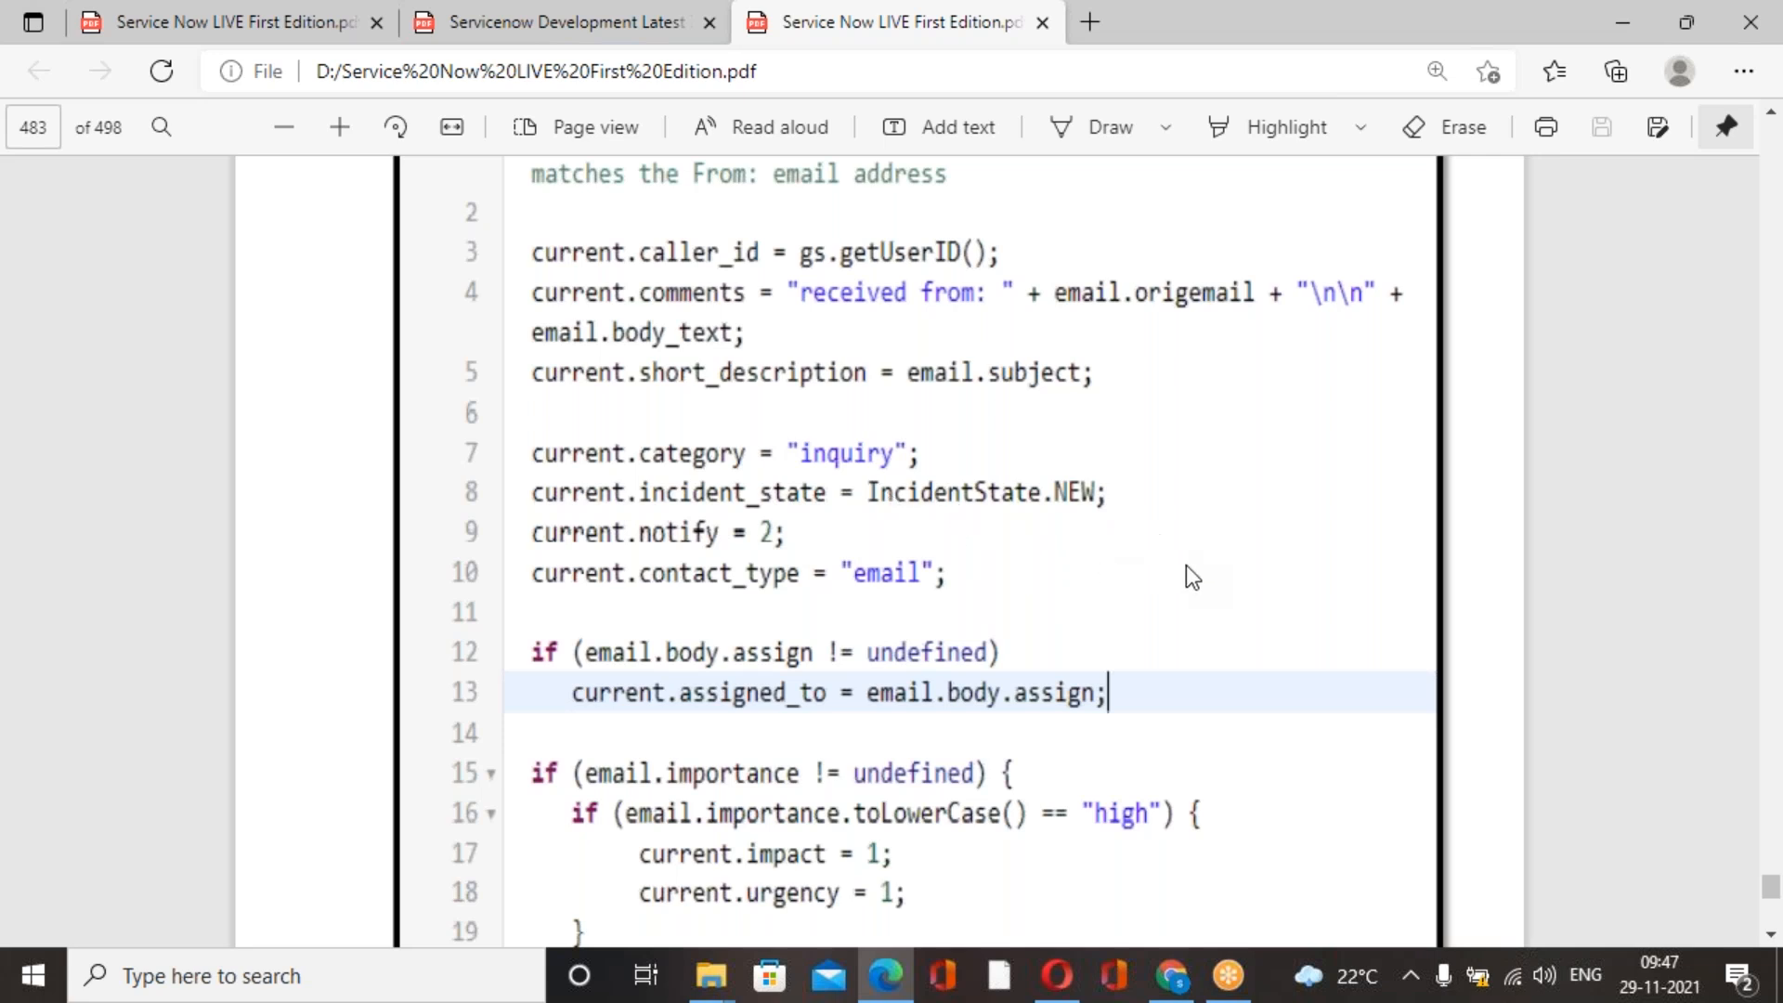
pyautogui.hotkey('alt', 'Tab')
pyautogui.write('current')
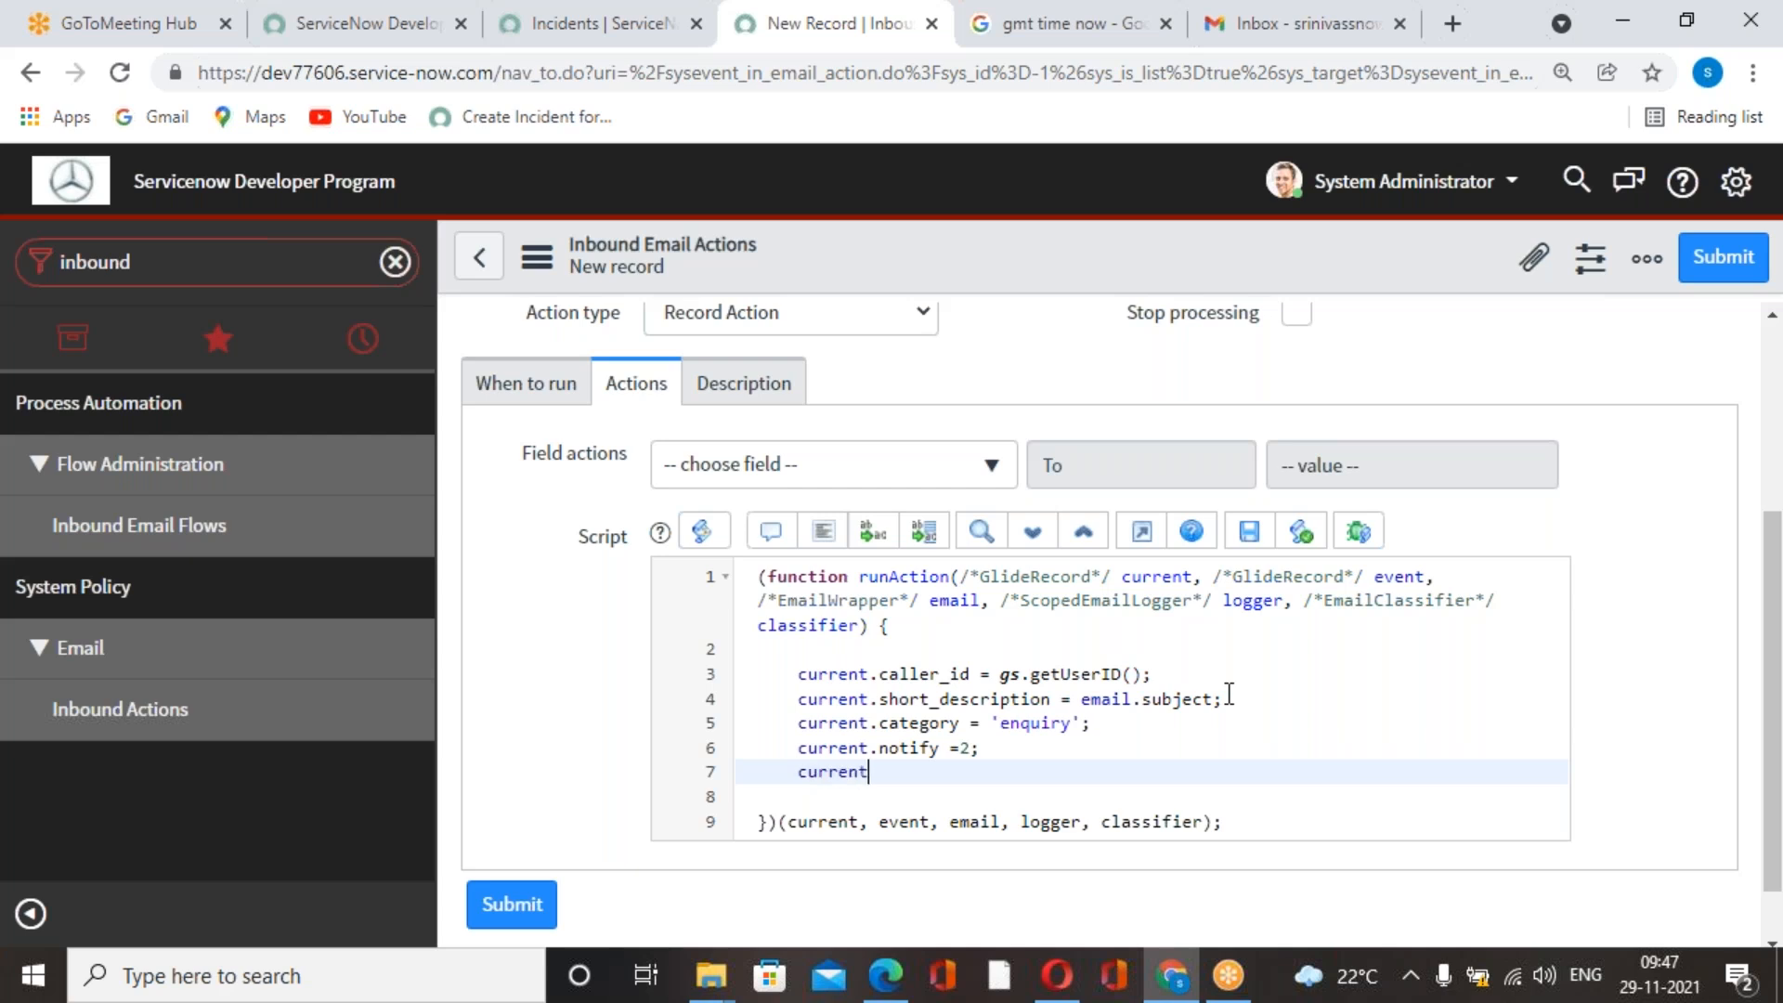
pyautogui.write('.satte')
pyautogui.press('BackSpace')
pyautogui.press('BackSpace')
pyautogui.press('BackSpace')
pyautogui.press('BackSpace')
pyautogui.write('tate =')
pyautogui.hotkey('alt', 'Tab')
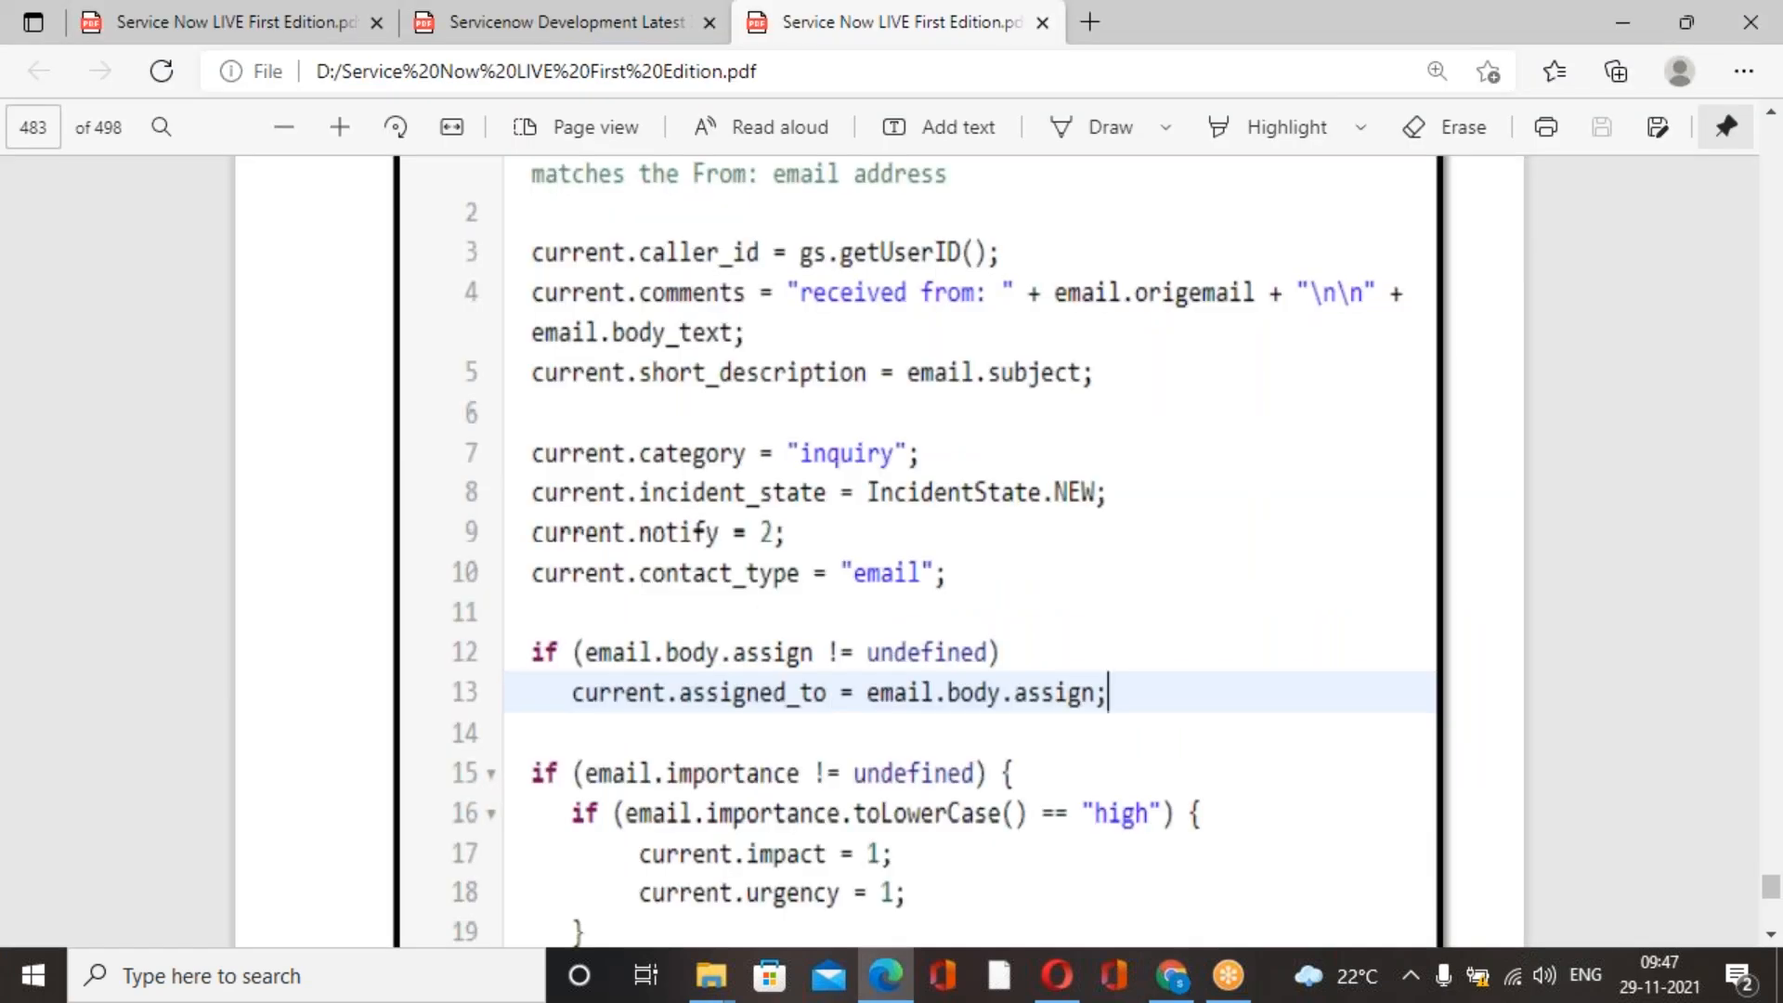
pyautogui.press('alt')
pyautogui.hotkey('alt', 'Tab')
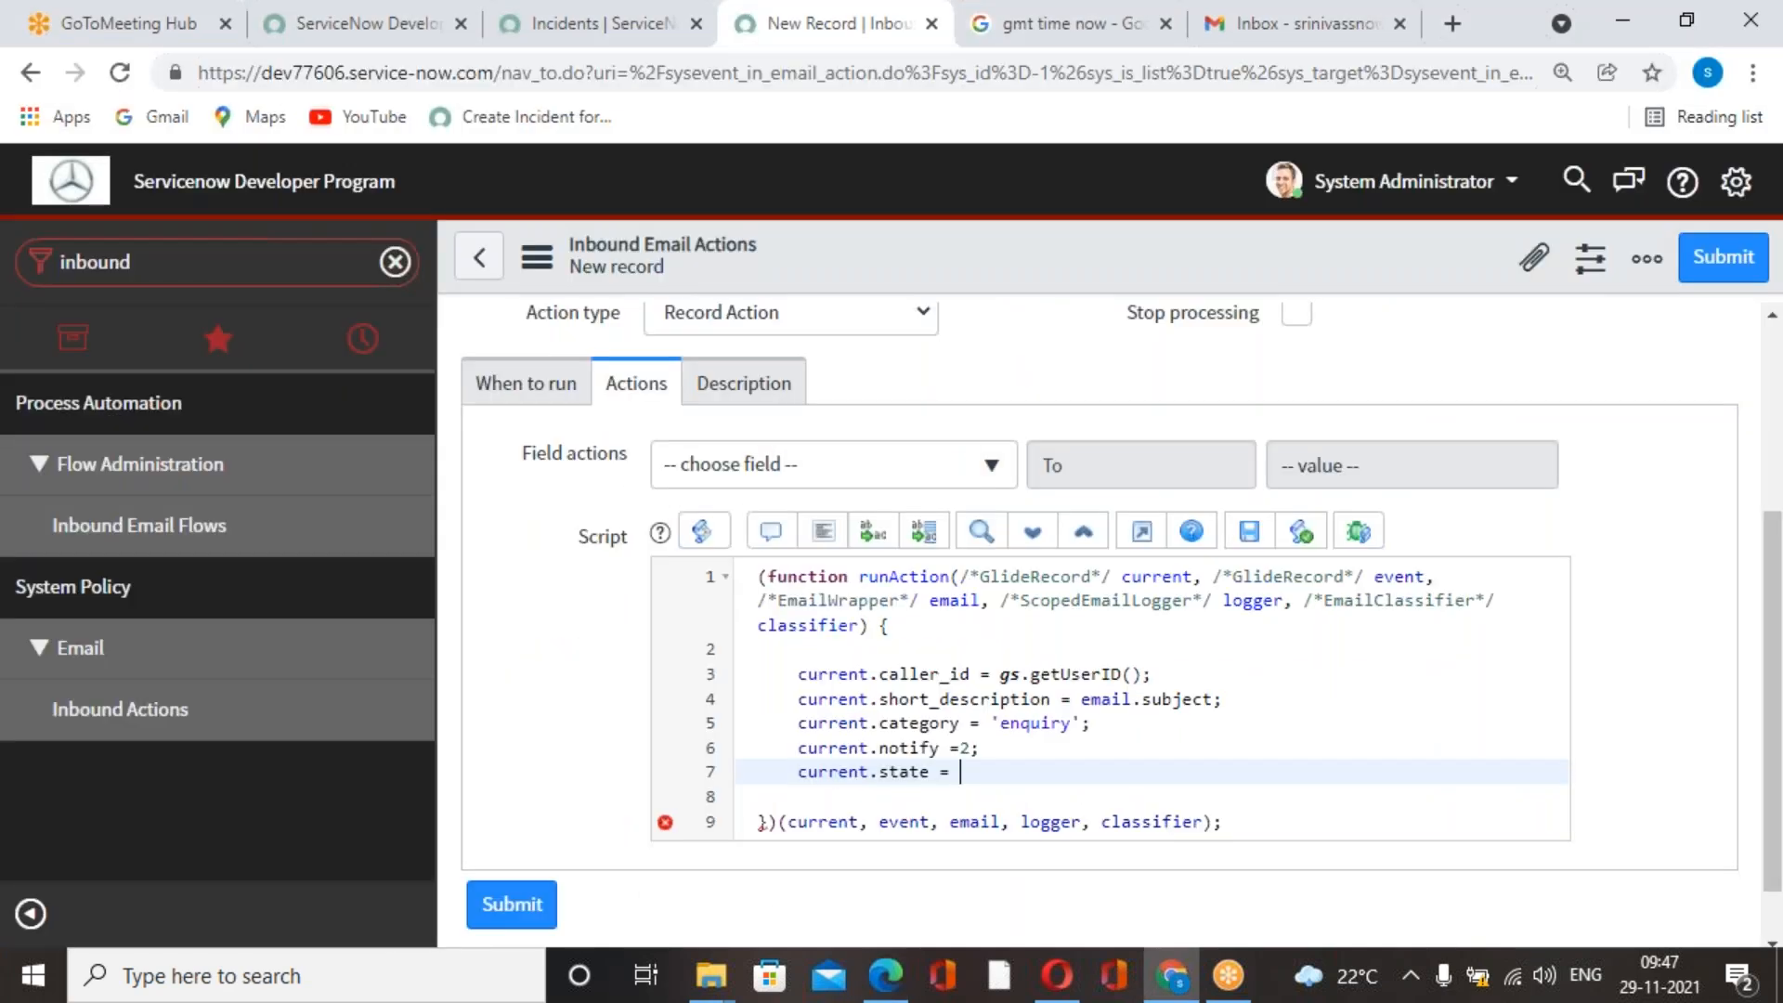
pyautogui.hotkey('alt', 'Tab')
pyautogui.hotkey('alt', 'Tab')
pyautogui.write('cidentSatte')
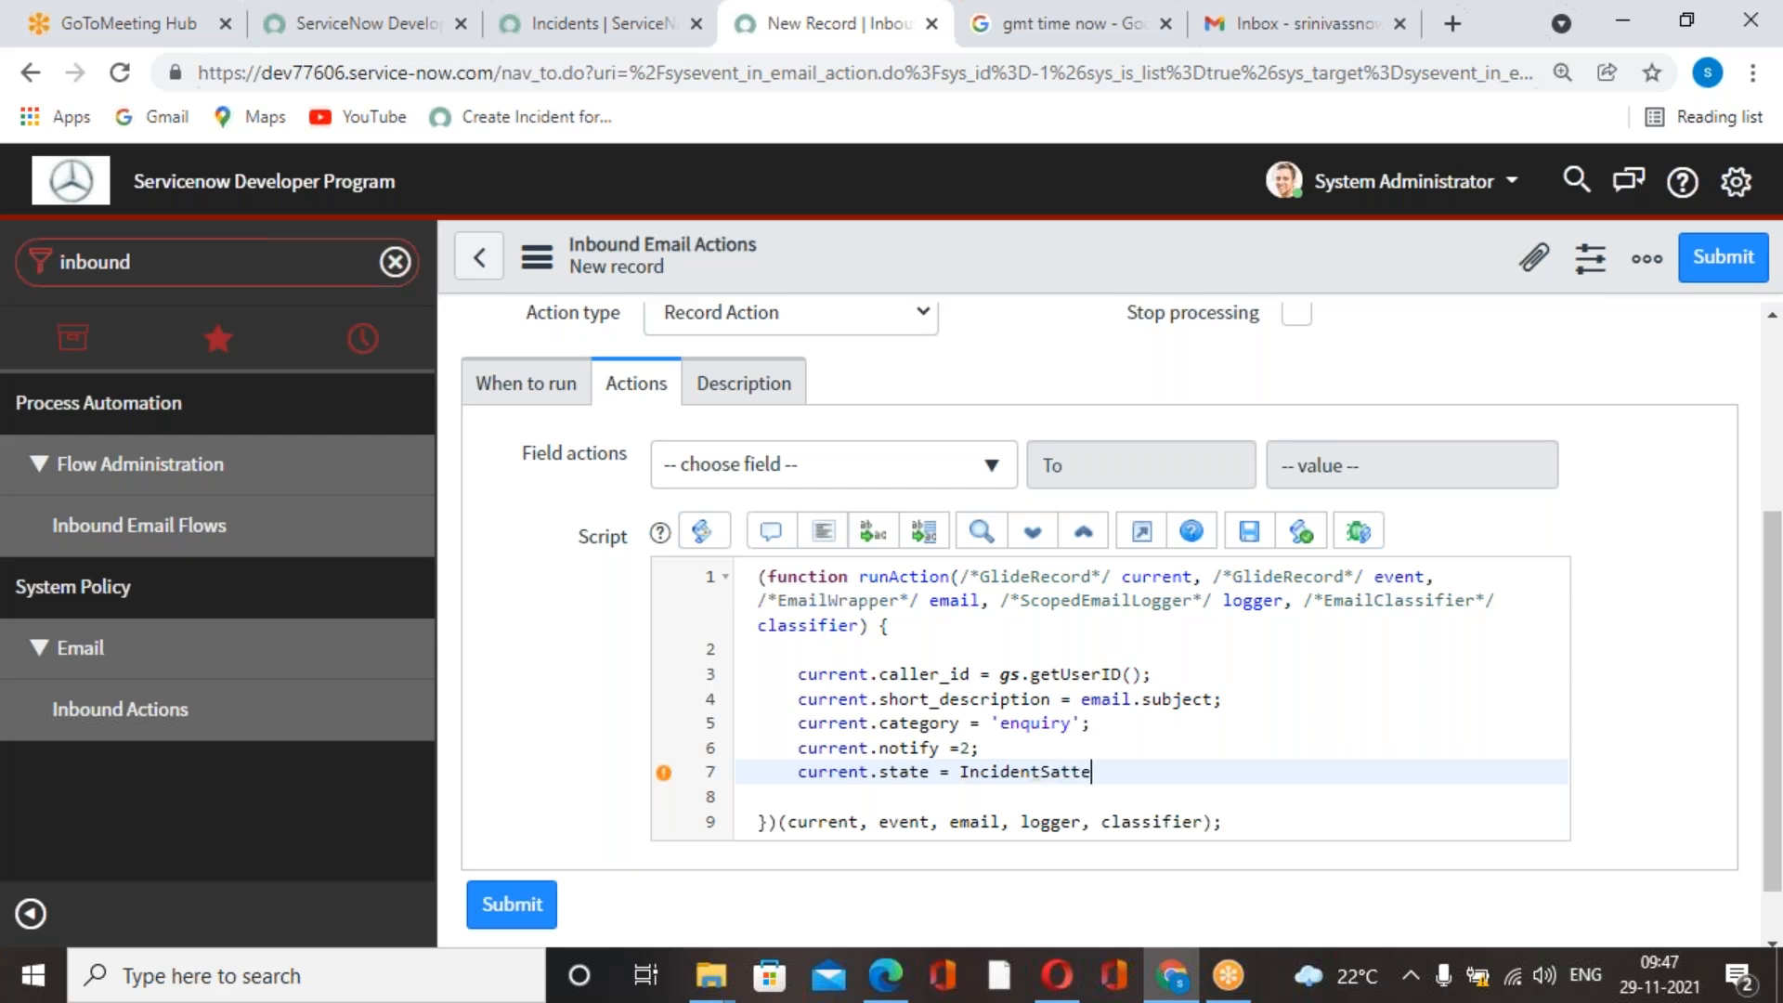
pyautogui.press('BackSpace')
pyautogui.press('BackSpace')
pyautogui.press('BackSpace')
pyautogui.press('BackSpace')
pyautogui.write('tate.NEW')
# Add the line current.contact_type ='Email'; below the state assignment, checking the course book PDF.
pyautogui.hotkey('alt', 'Tab')
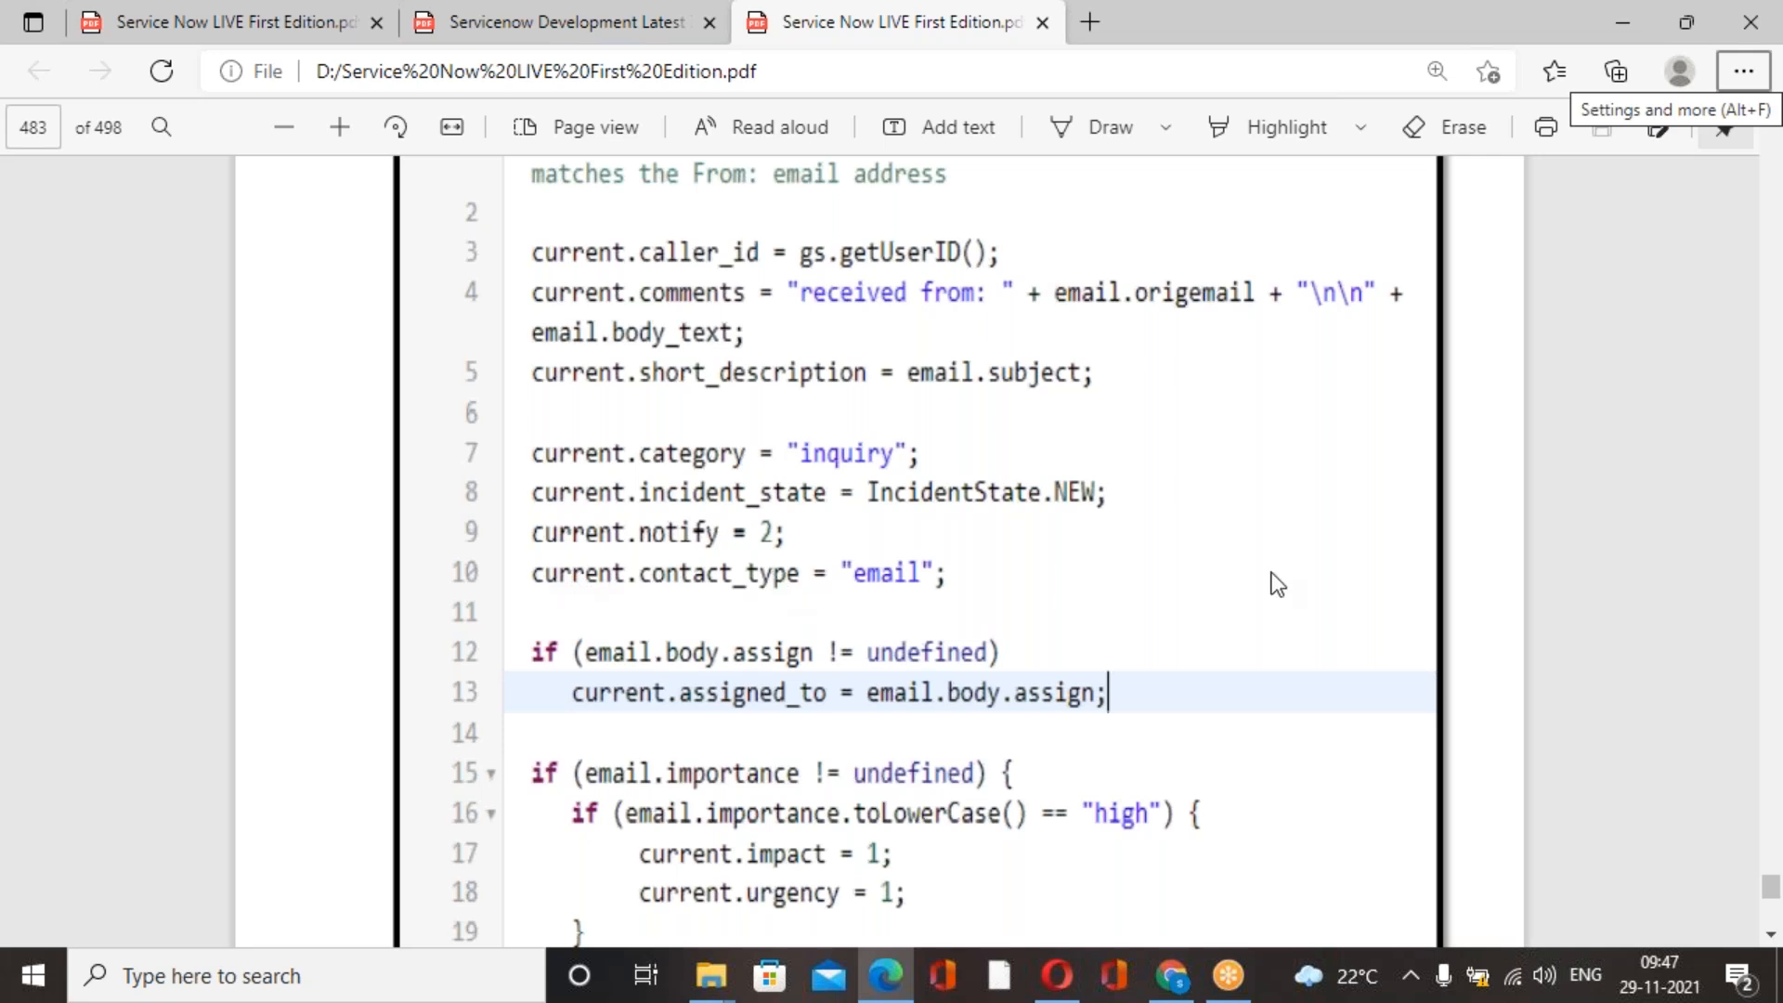
pyautogui.hotkey('alt', 'Tab')
pyautogui.press('Return')
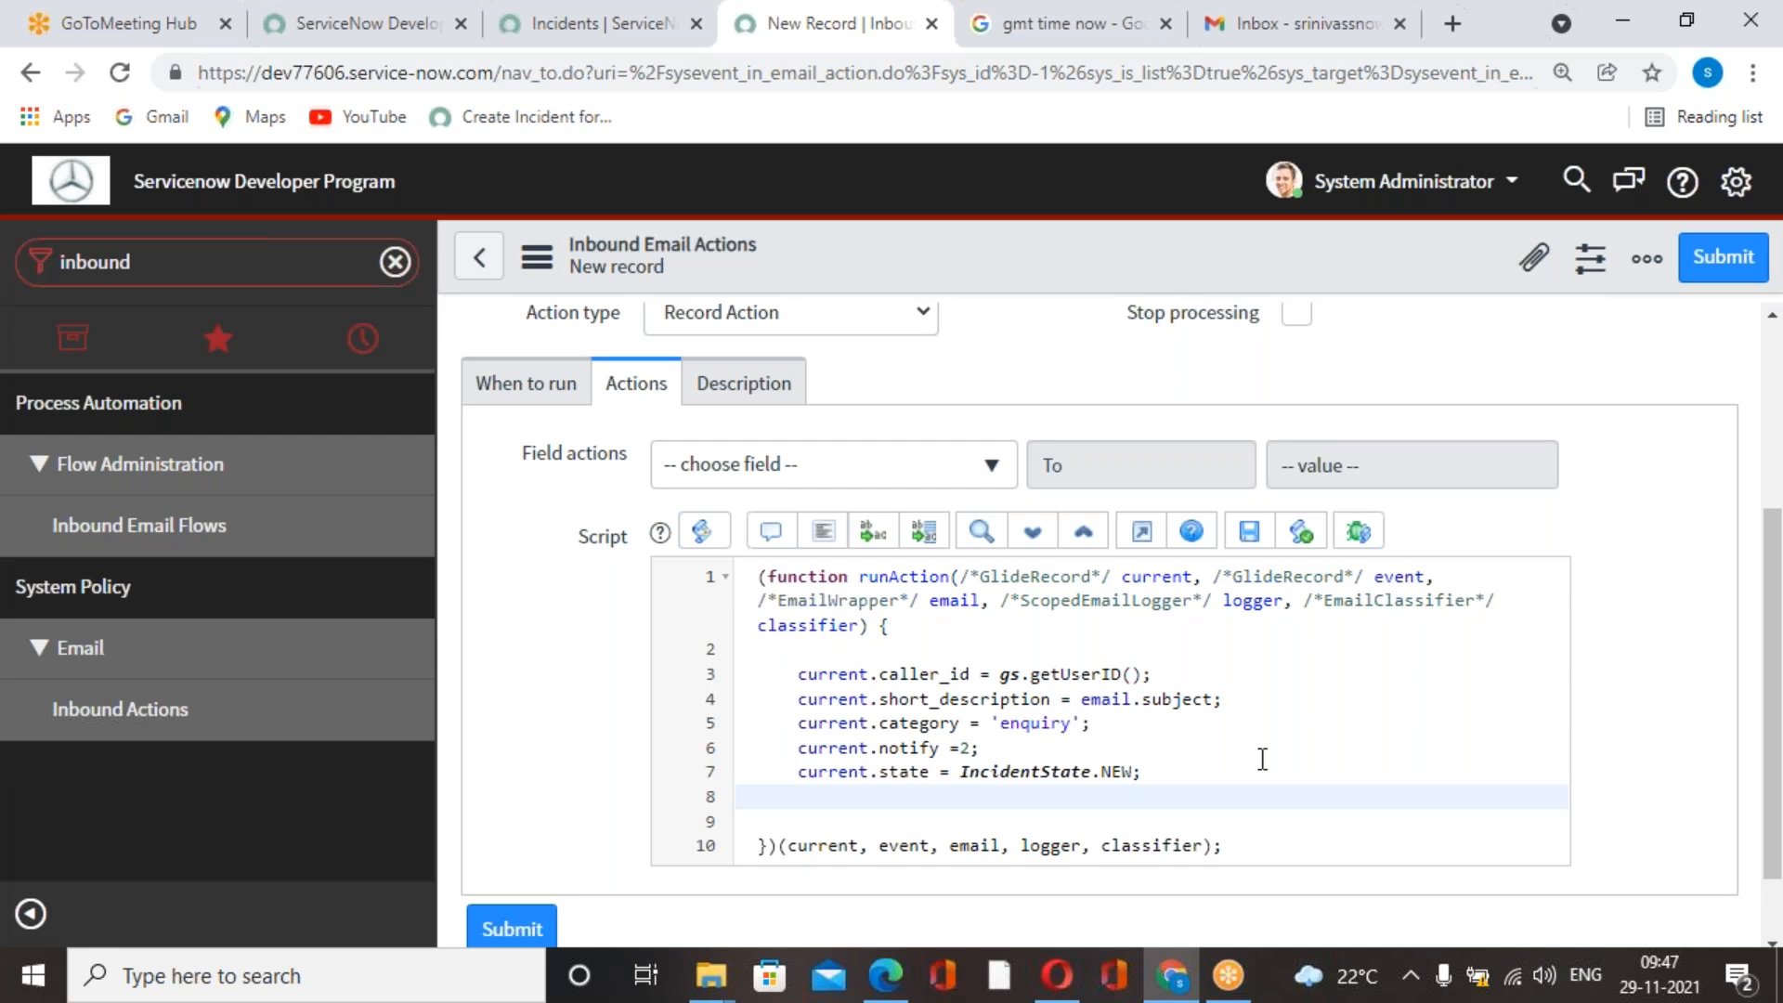
pyautogui.write("rrent.contact_type ='email")
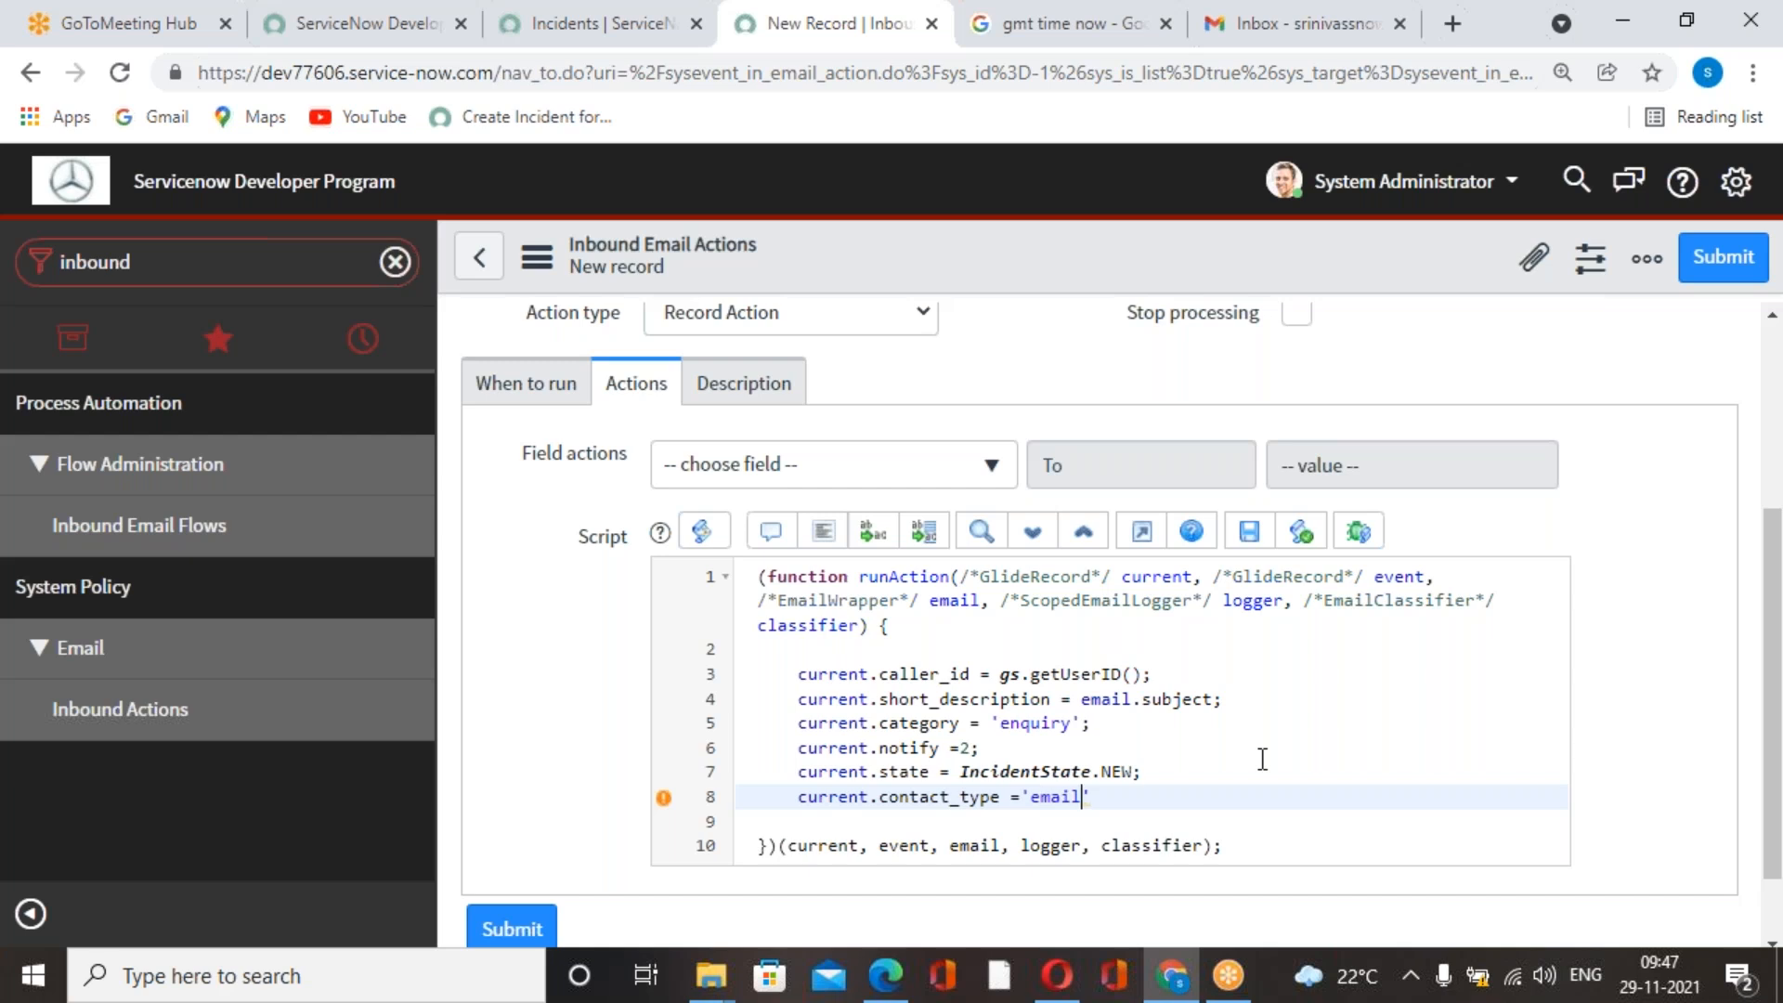
pyautogui.hotkey('alt', 'Tab')
pyautogui.hotkey('alt', 'Tab')
pyautogui.doubleClick(1041, 801)
pyautogui.write('Email')
pyautogui.click(1139, 806)
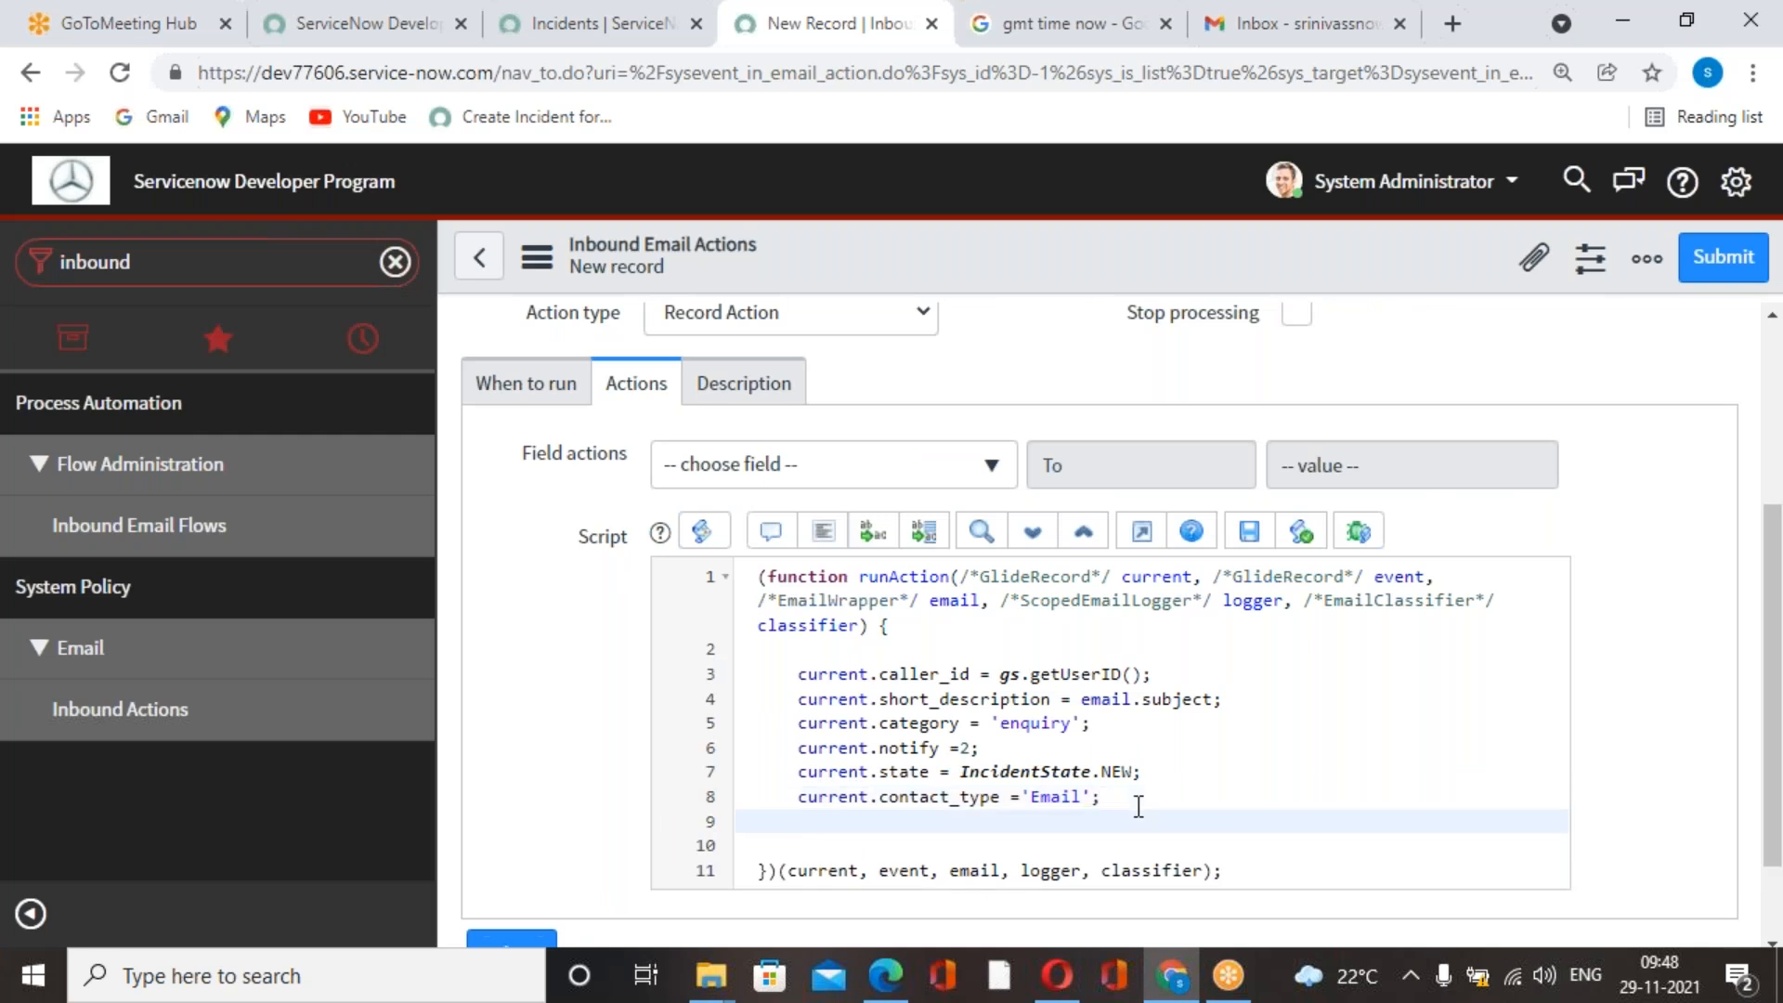
# Add the line current.insert(); below the contact type assignment, checking the course book PDF, and save the inbound email action.
pyautogui.hotkey('alt', 'Tab')
pyautogui.scroll(-3, 995, 728)
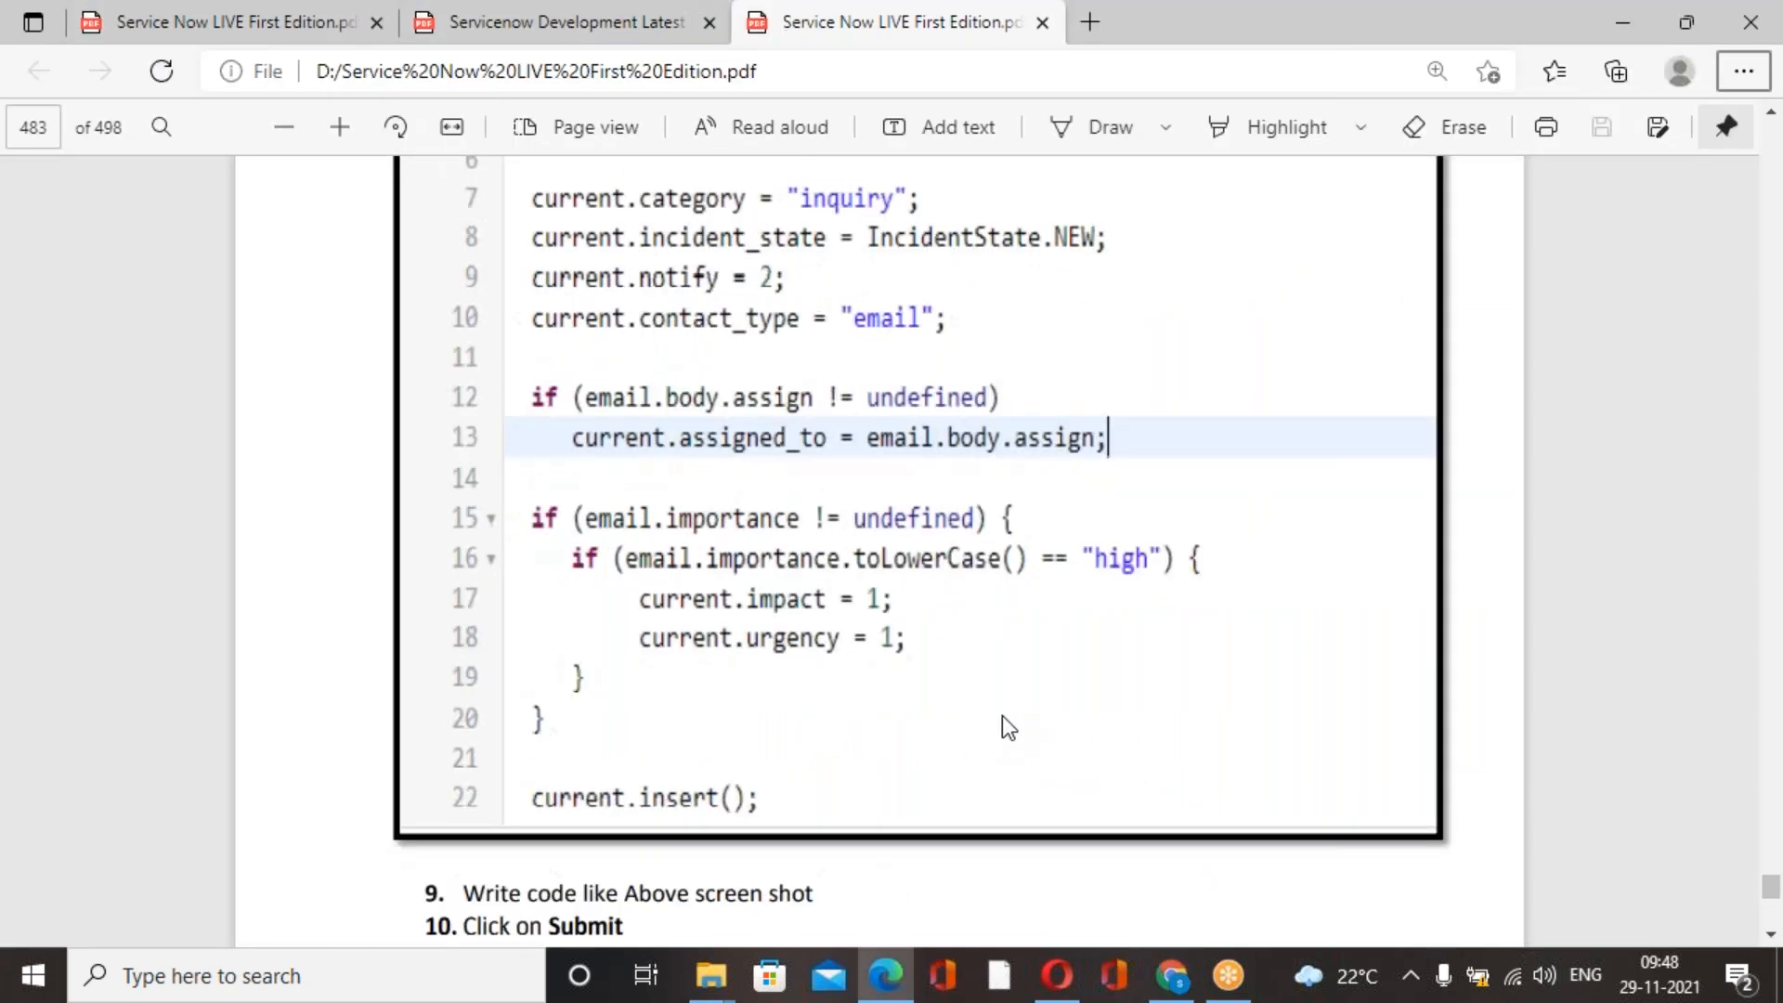
pyautogui.scroll(2, 1012, 724)
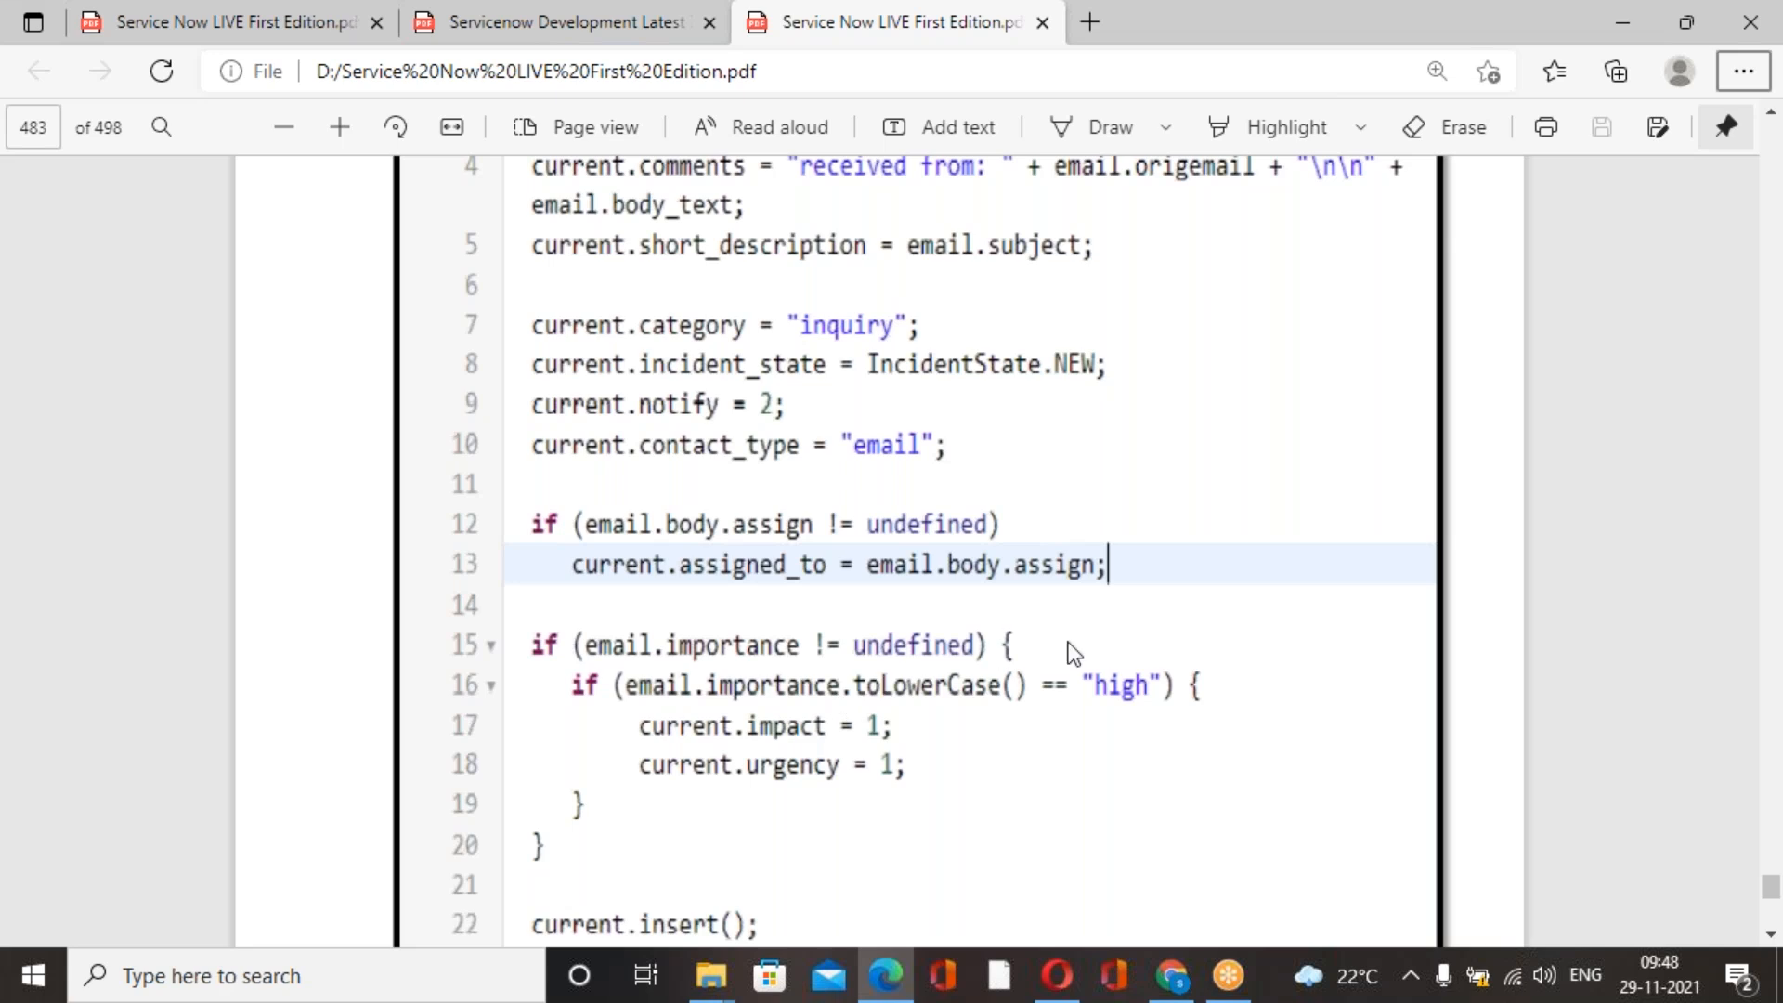
pyautogui.hotkey('alt', 'Tab')
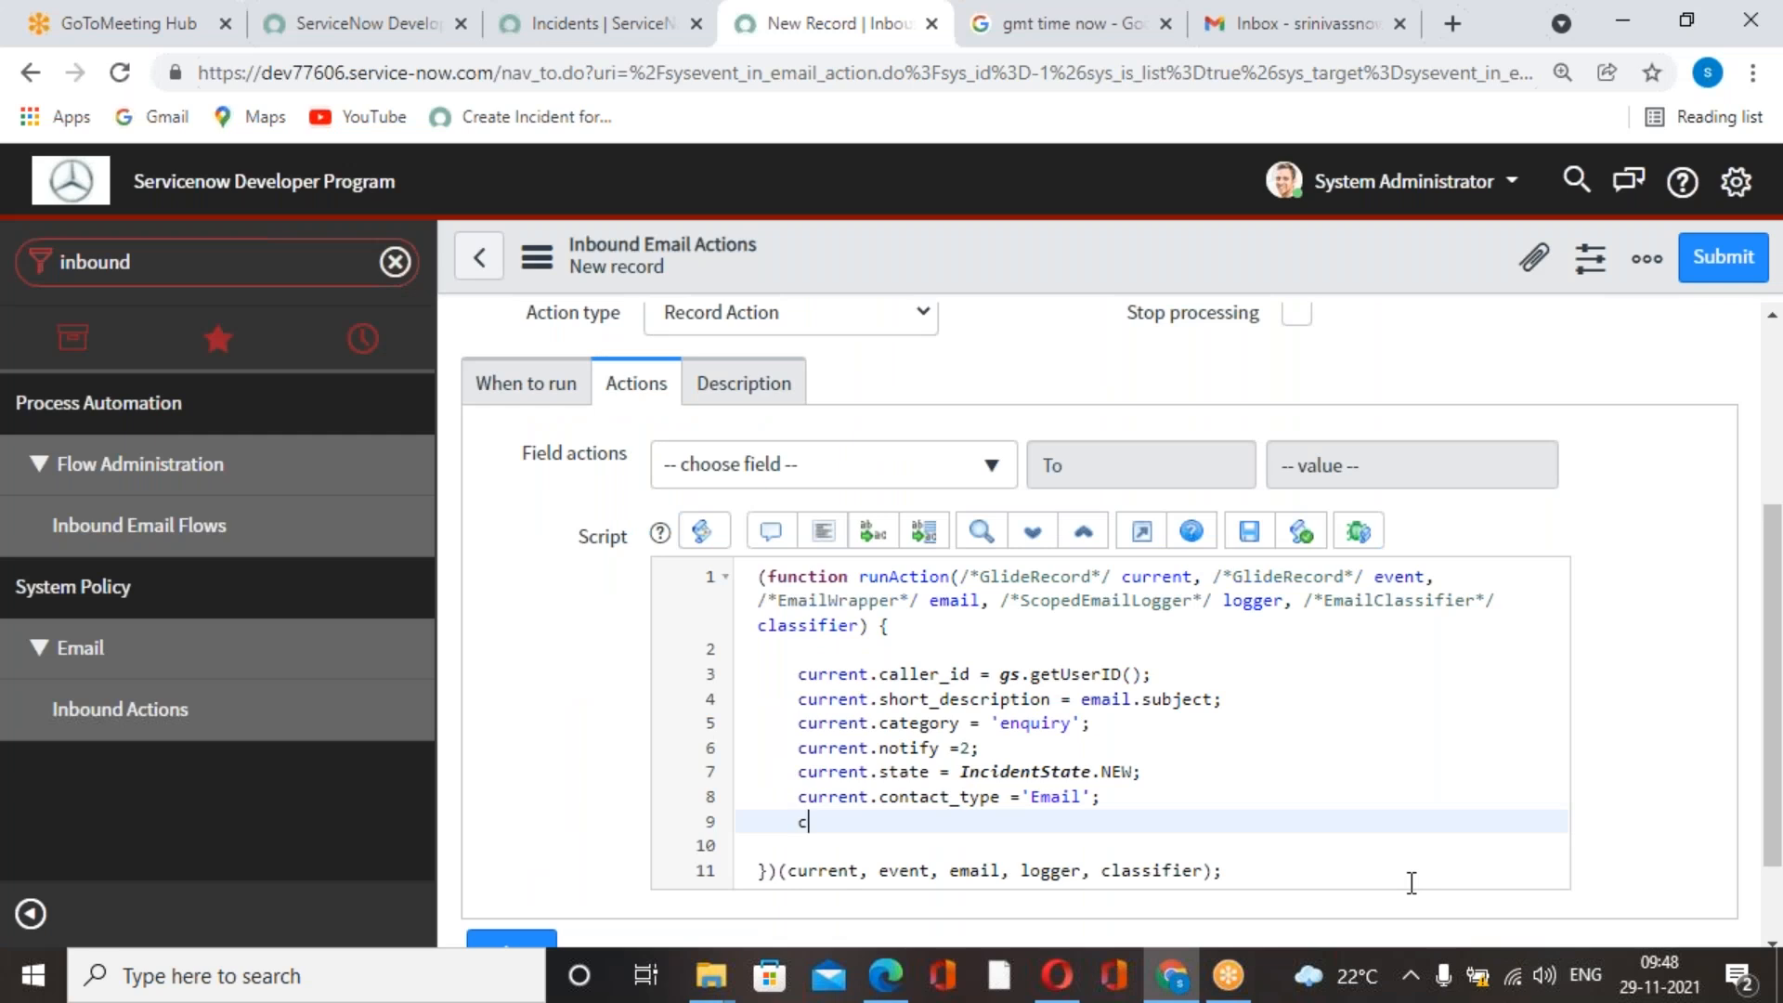
pyautogui.write('rent.inse')
pyautogui.hotkey('alt', 'Tab')
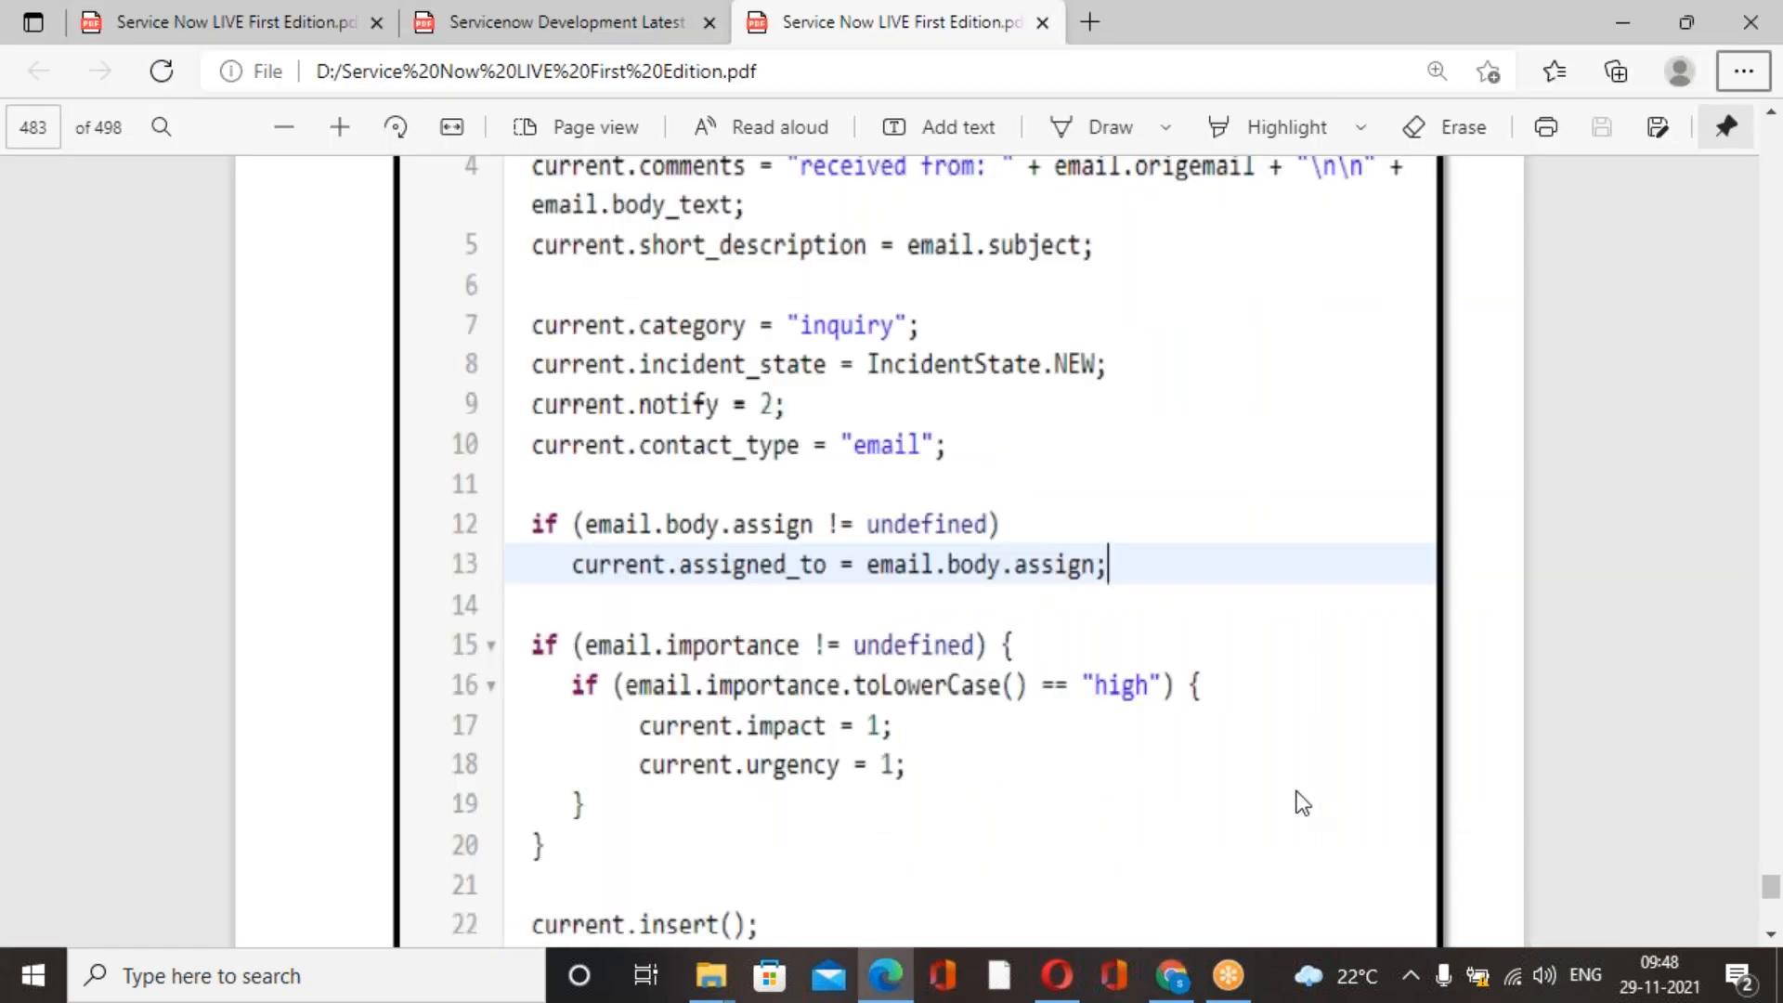
pyautogui.scroll(-3, 1298, 805)
pyautogui.hotkey('alt', 'Tab')
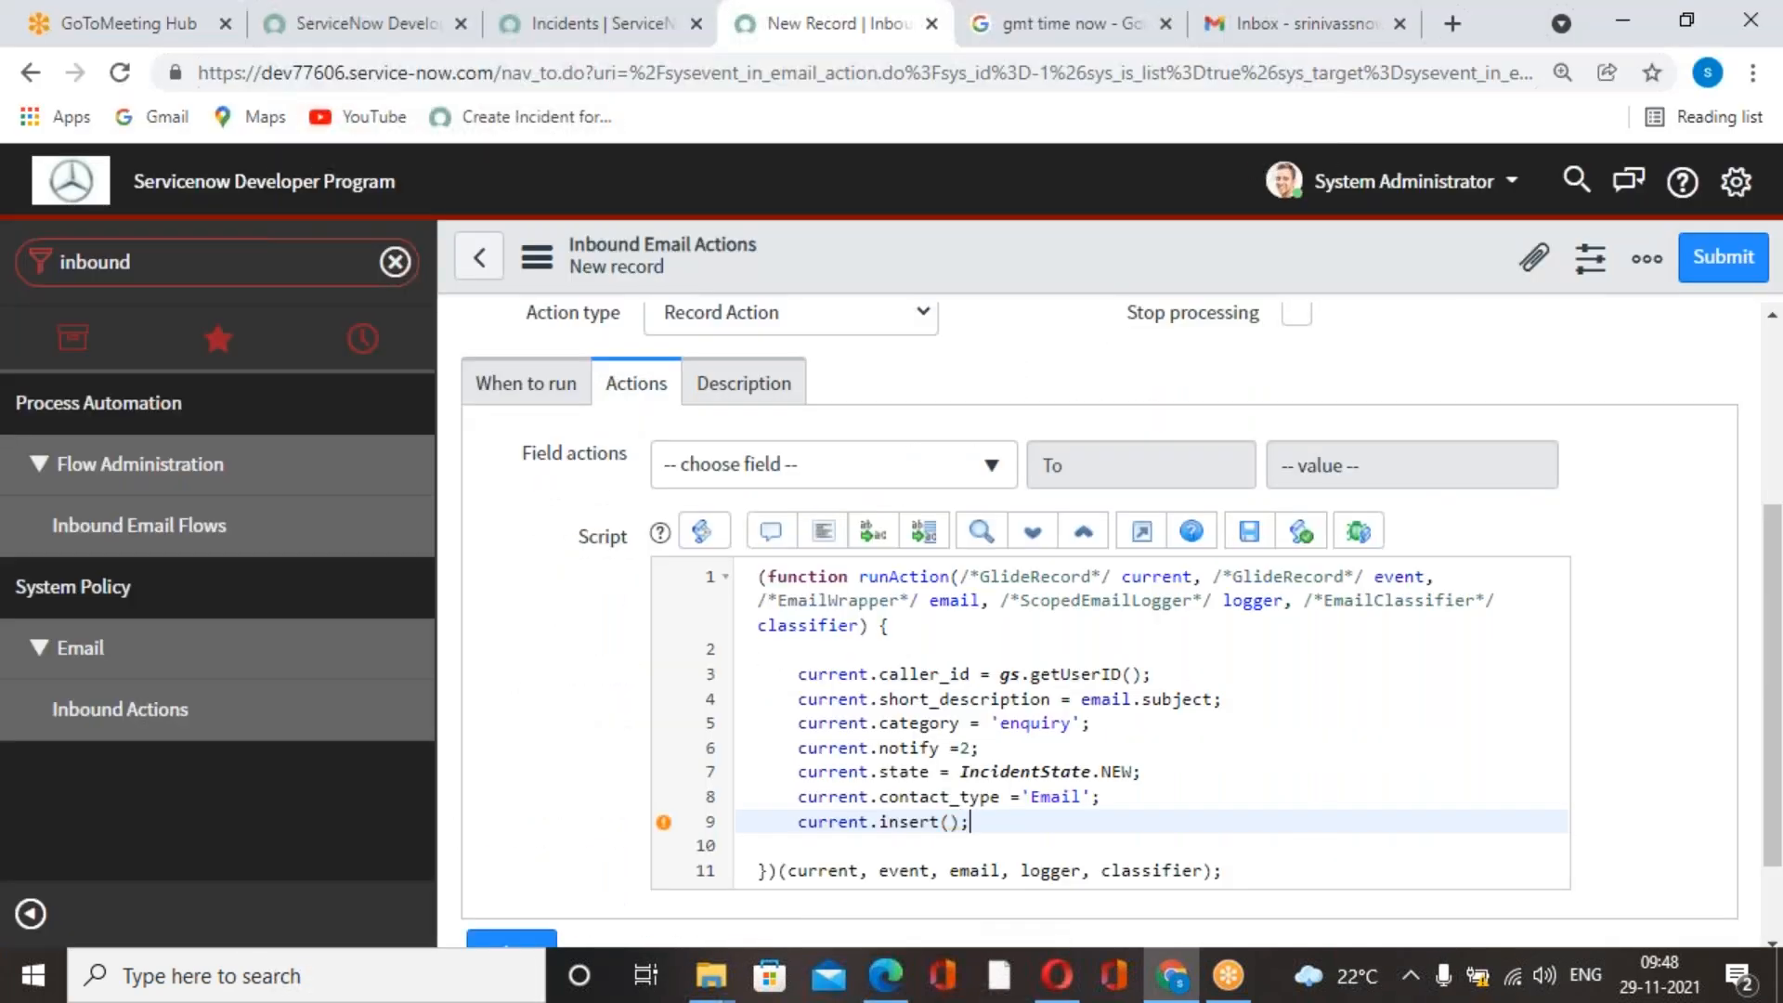
pyautogui.rightClick(1311, 250)
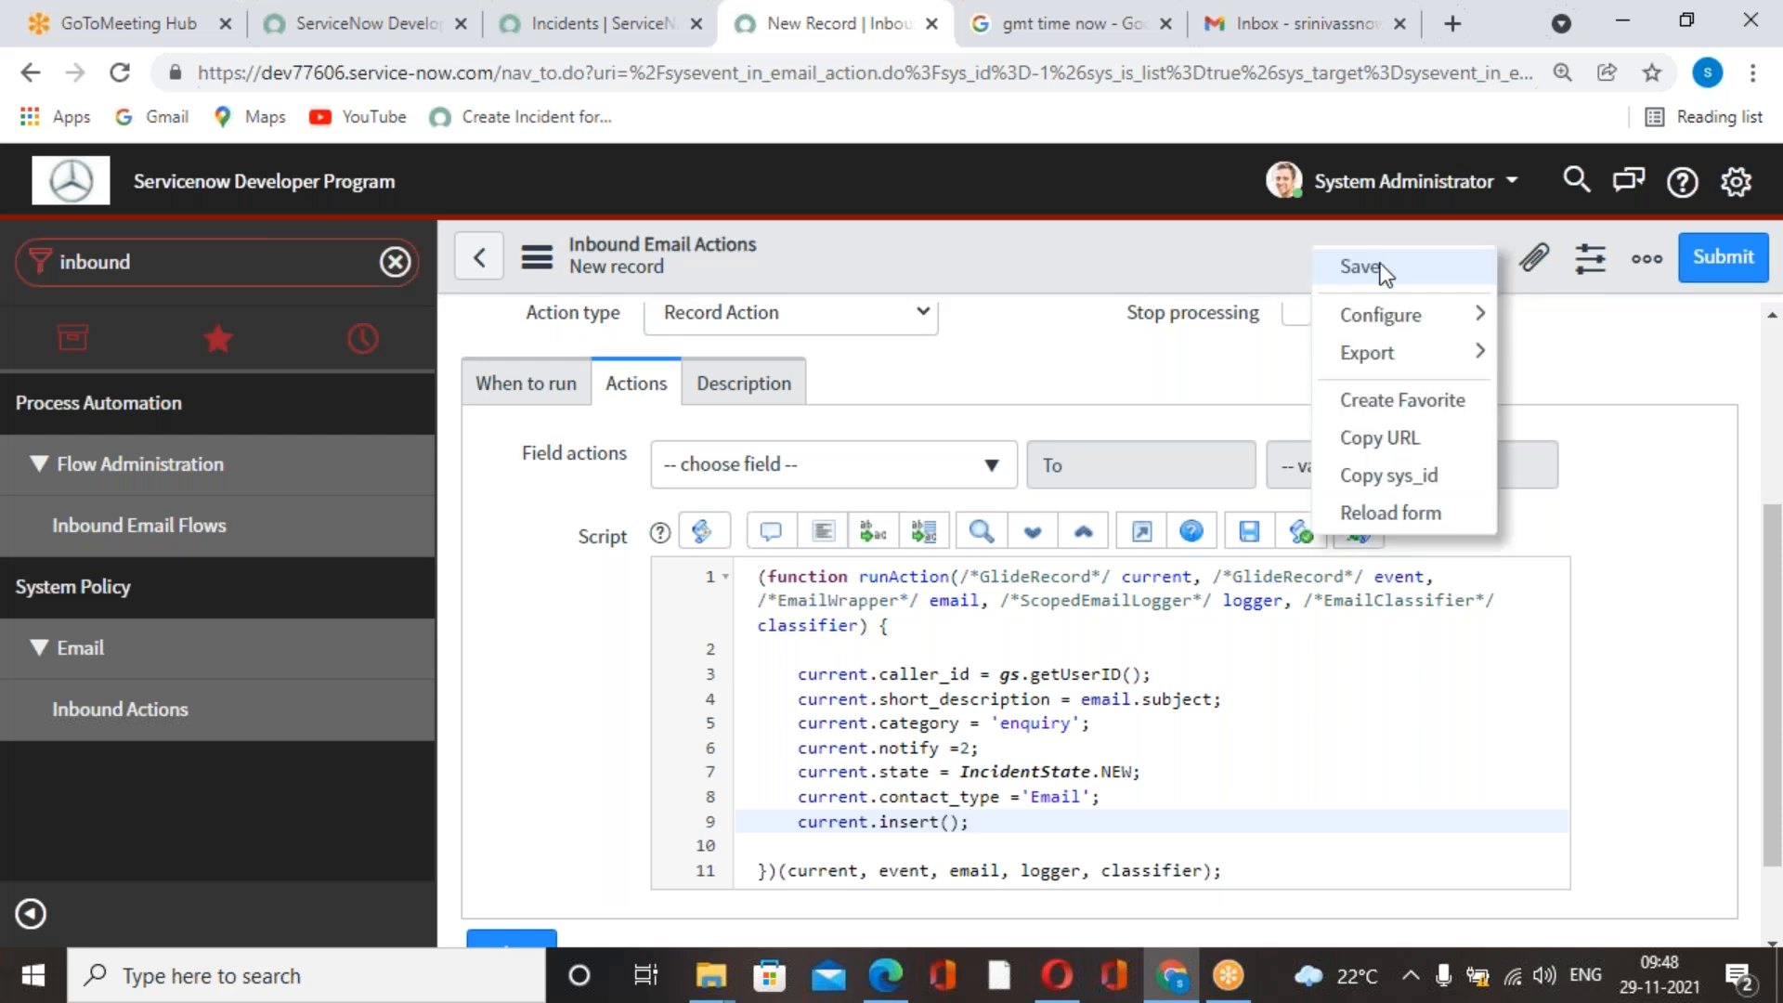
pyautogui.click(1359, 267)
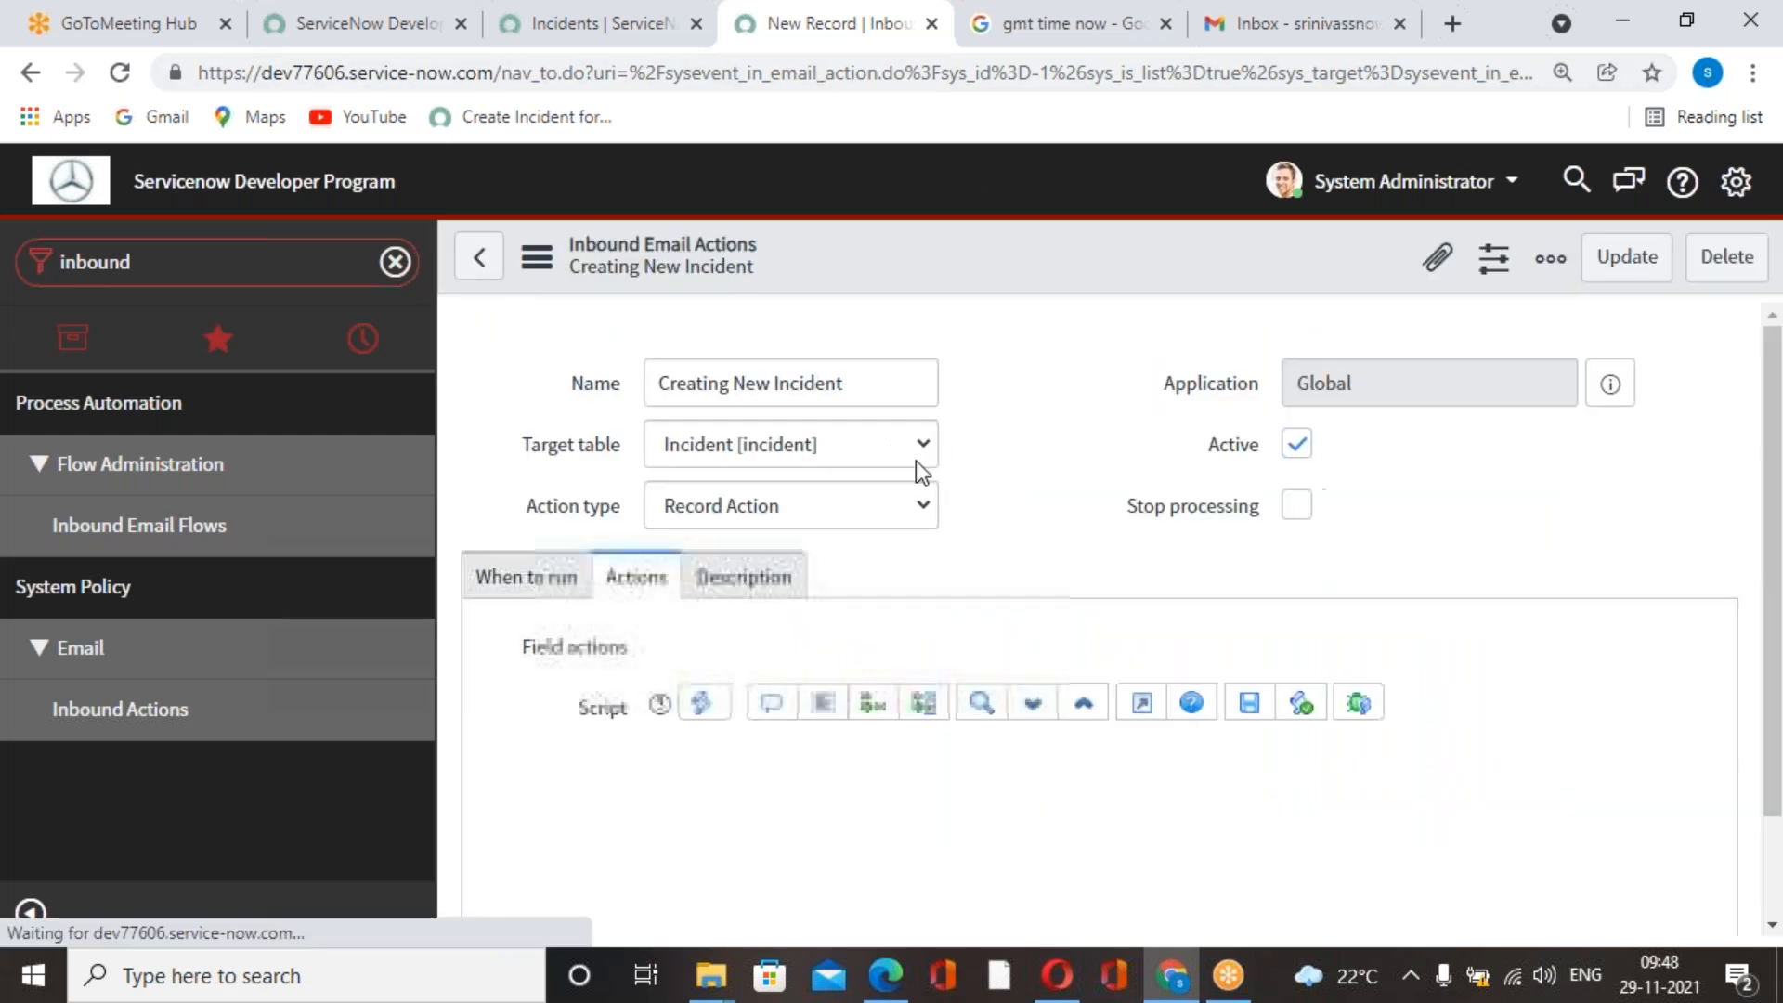
# Switch to the Gmail inbox and start composing a new message.
pyautogui.click(628, 37)
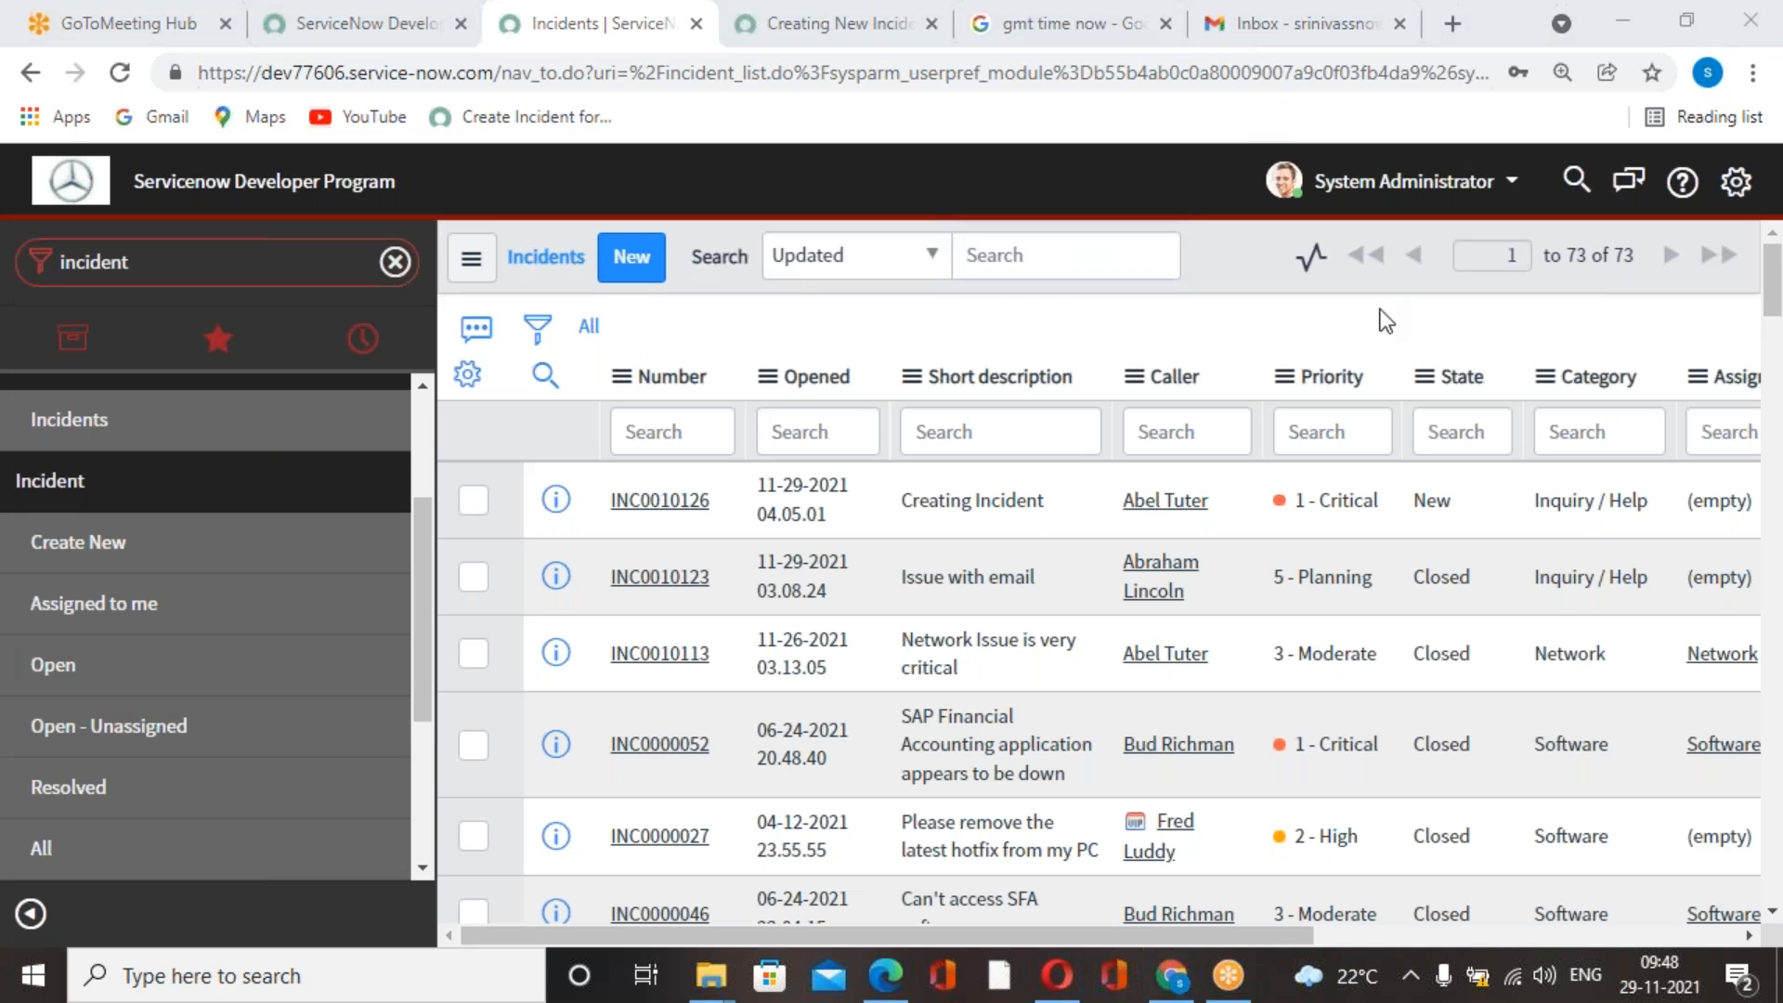
pyautogui.click(1309, 24)
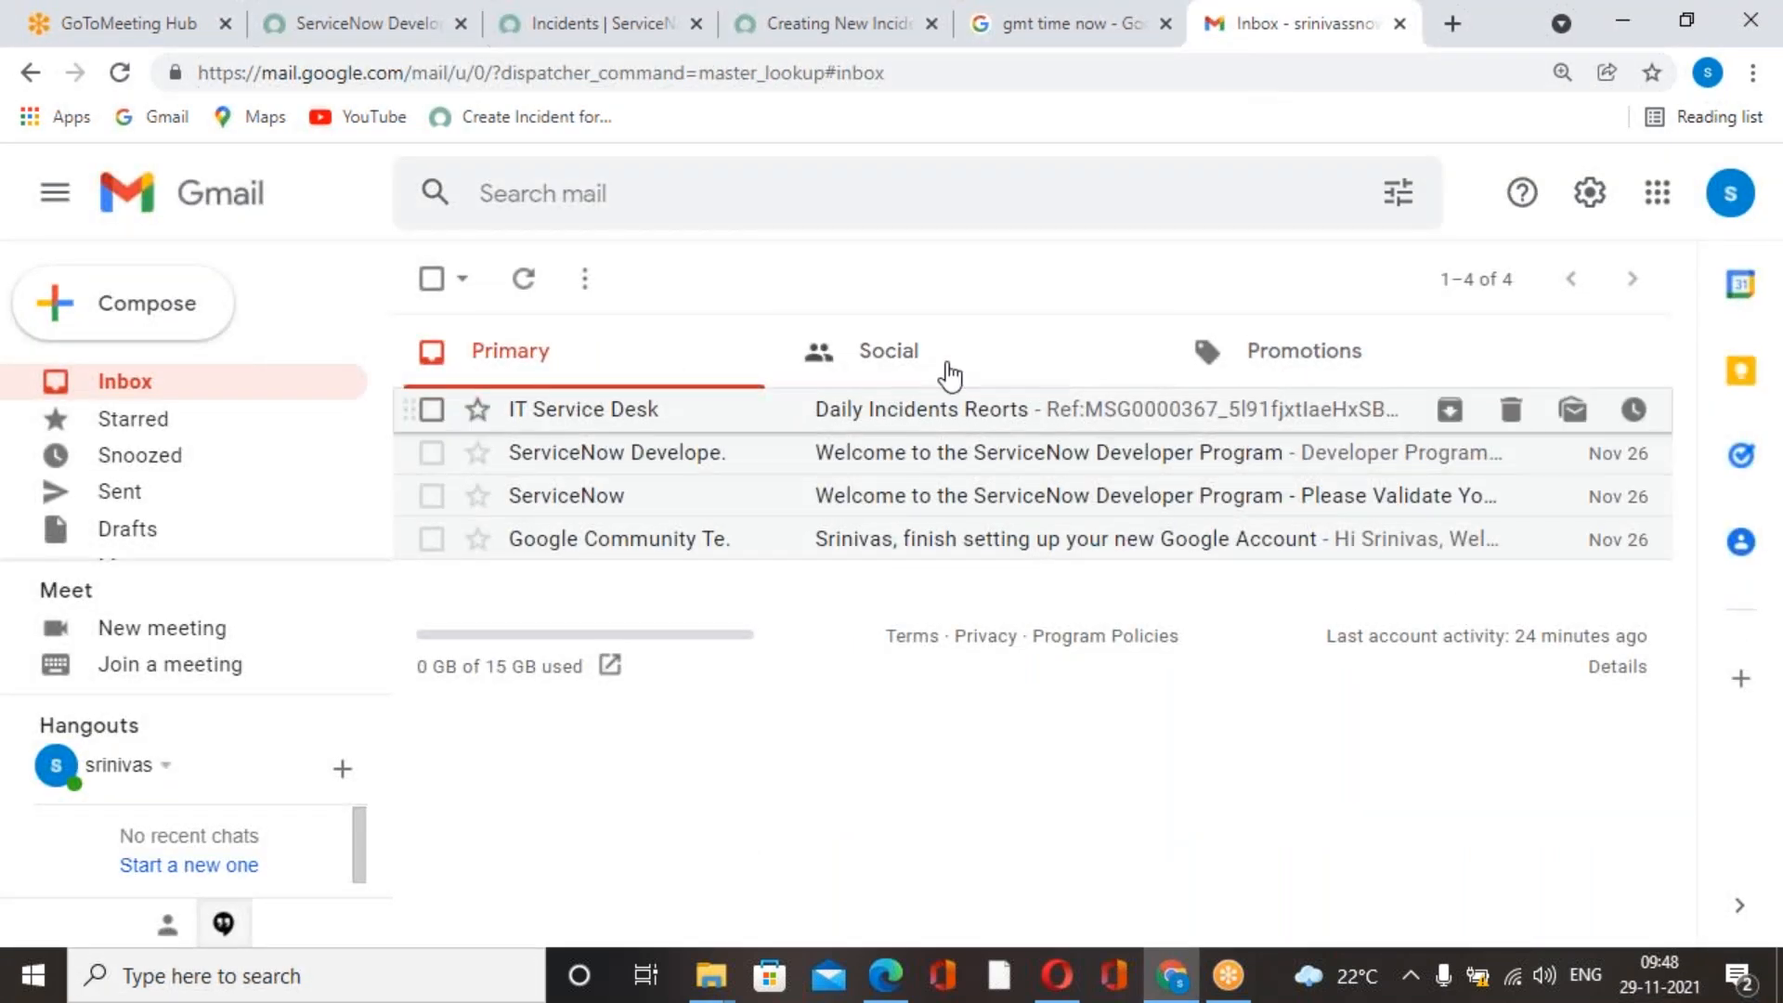
pyautogui.click(146, 303)
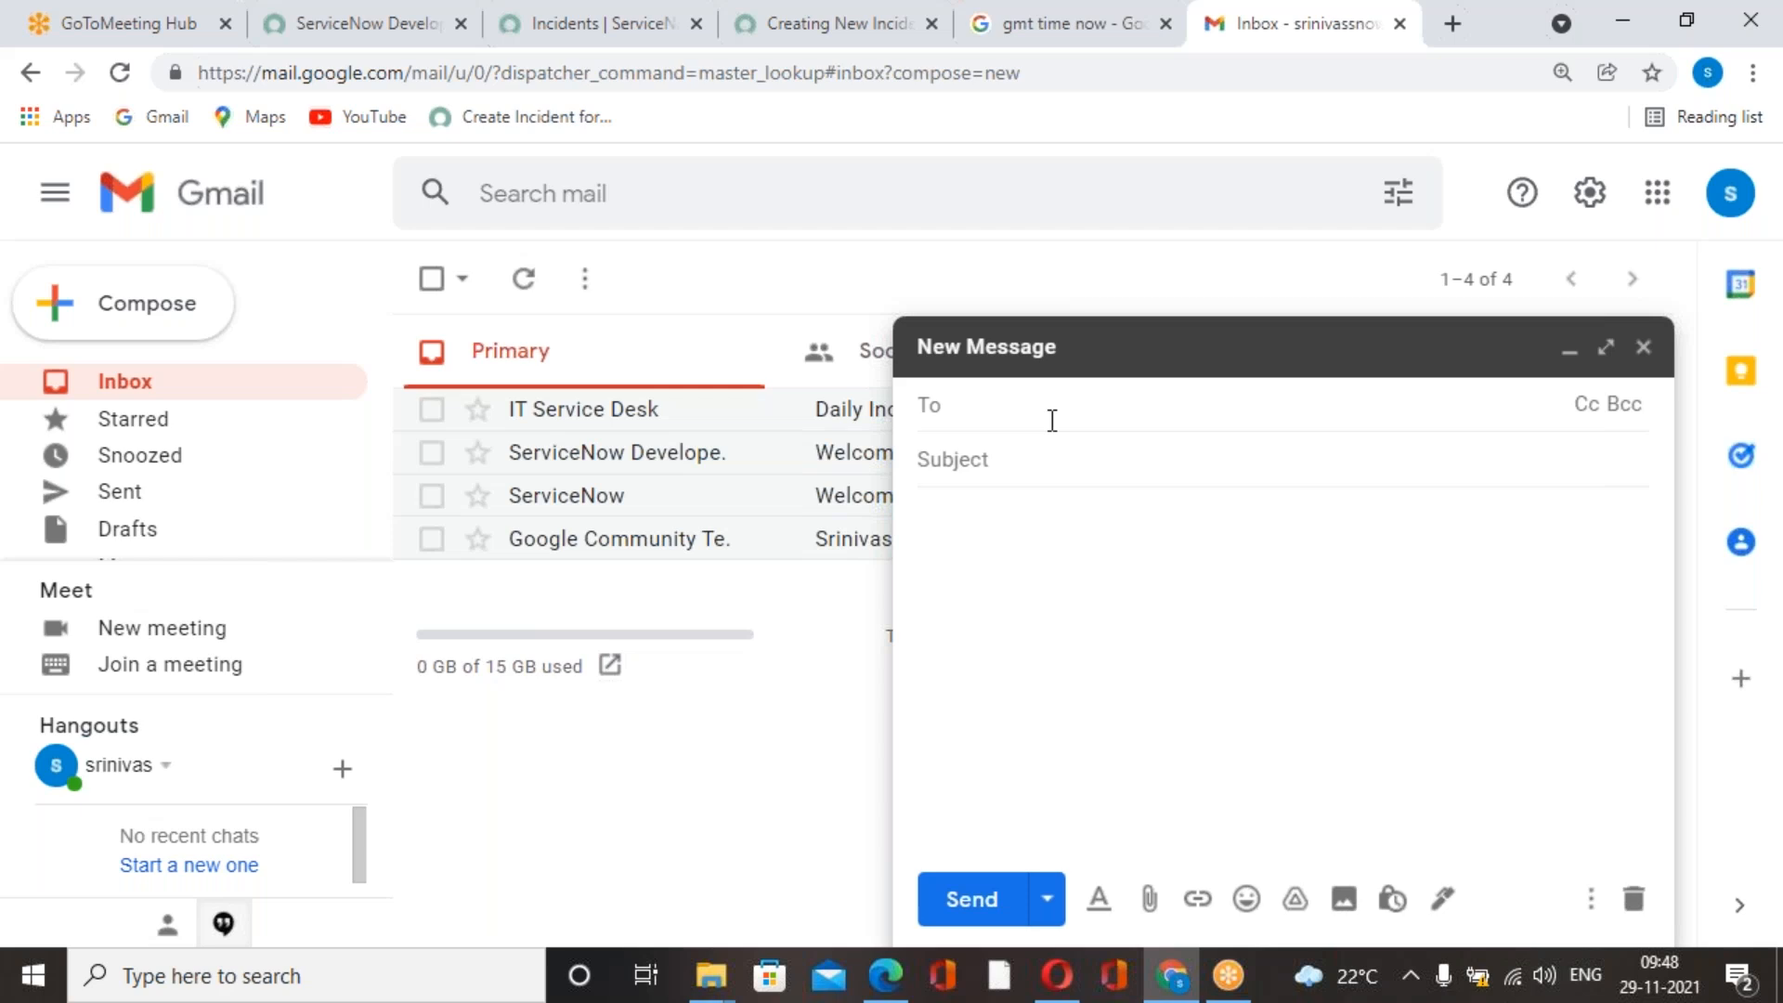
pyautogui.write('Creating New Incident')
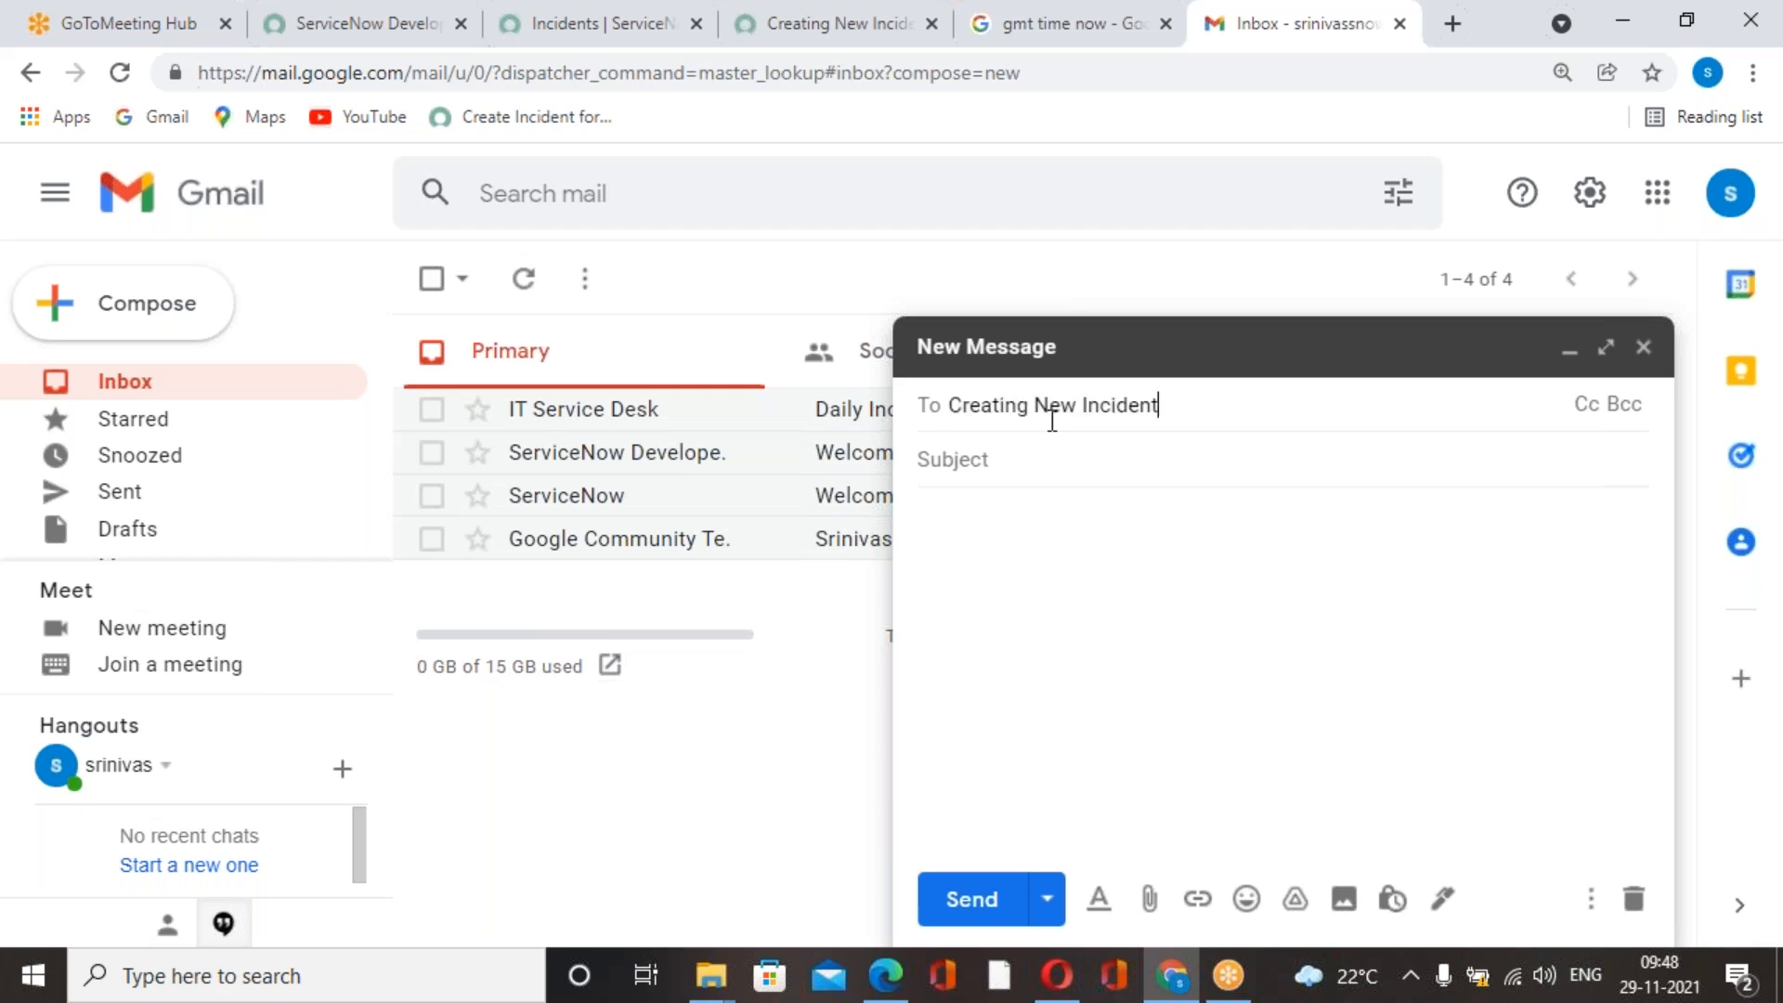
pyautogui.moveTo(1166, 410); pyautogui.dragTo(820, 418)
pyautogui.press('BackSpace')
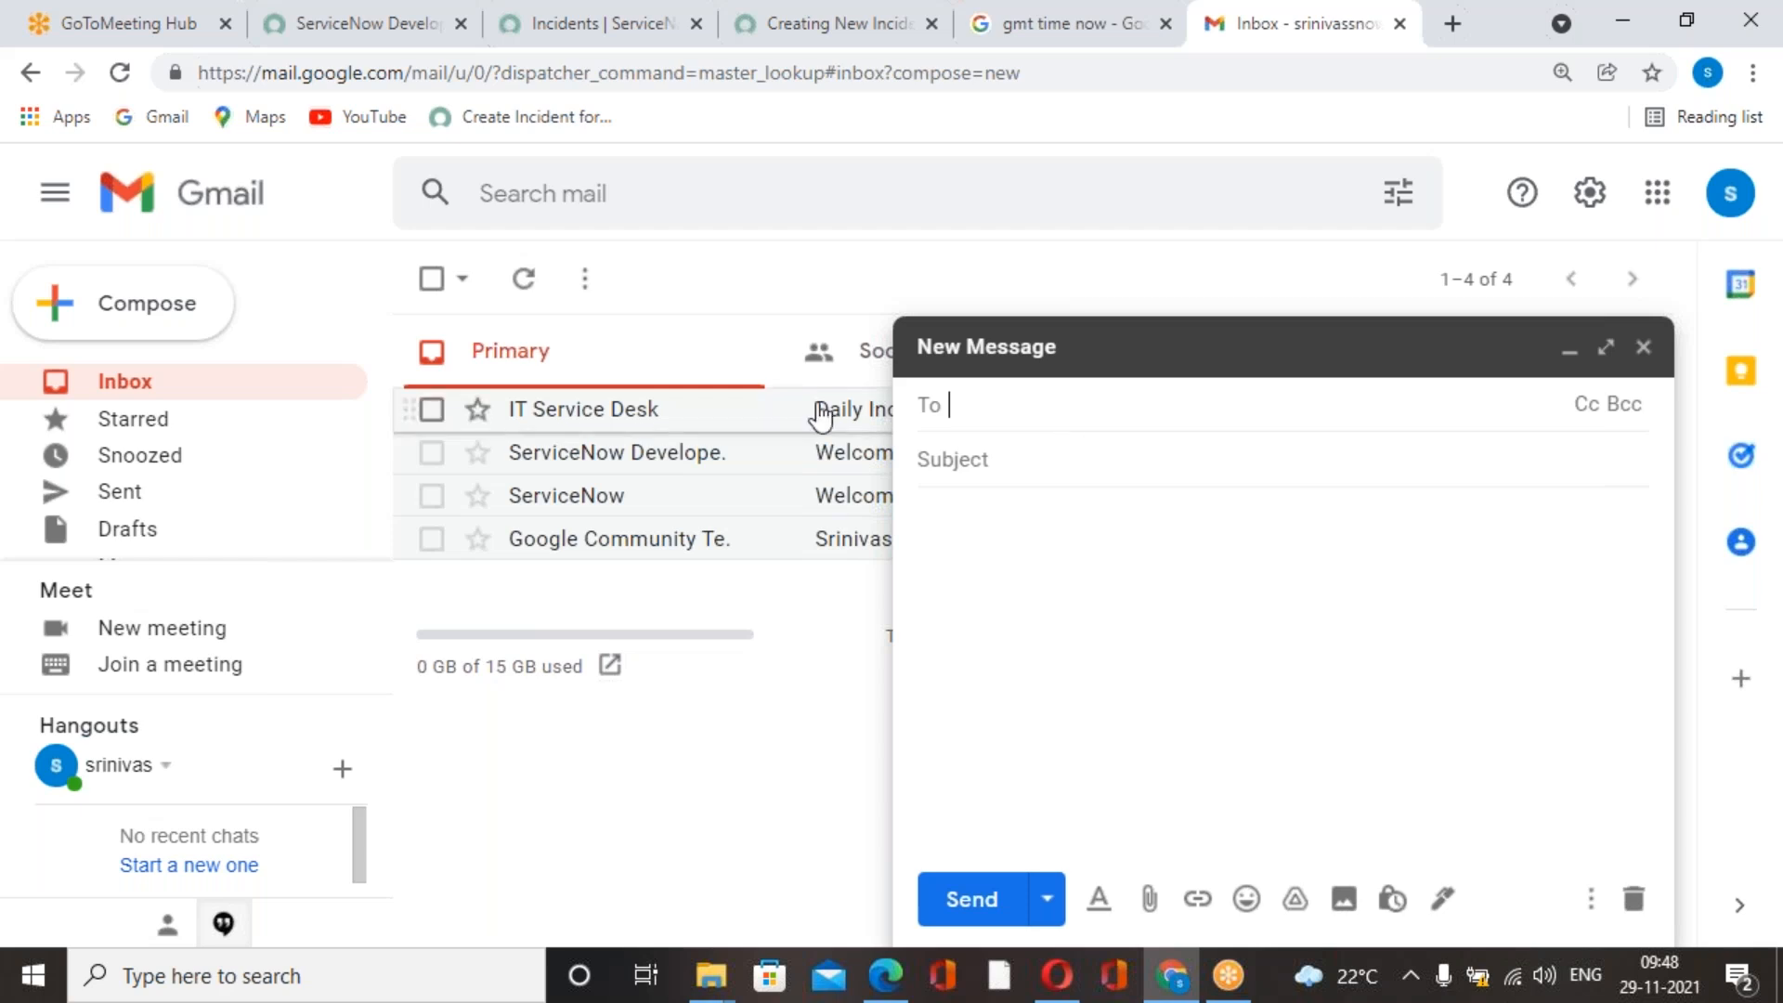
# Enter the sender's first name followed by "Creating New Incident Ticket from Inbound Email Action" as the message subject.
pyautogui.click(1004, 461)
pyautogui.write('Srin')
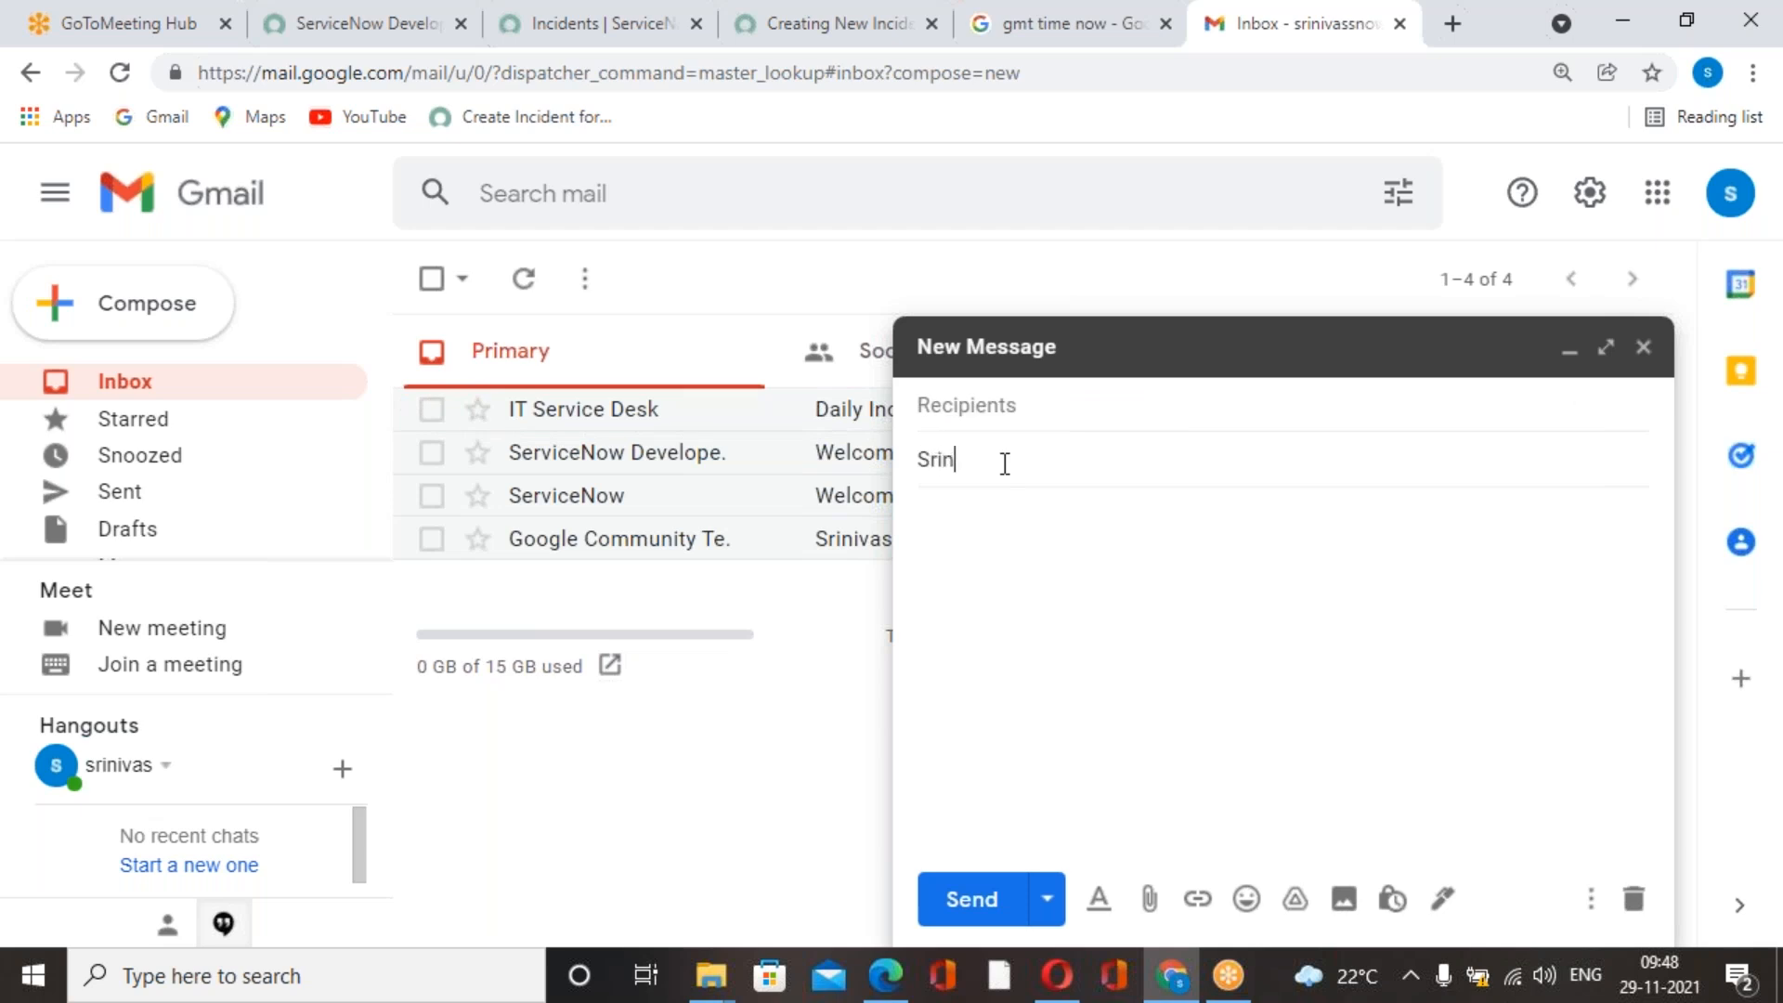
pyautogui.write('ivas Creating New Incident Ticket from')
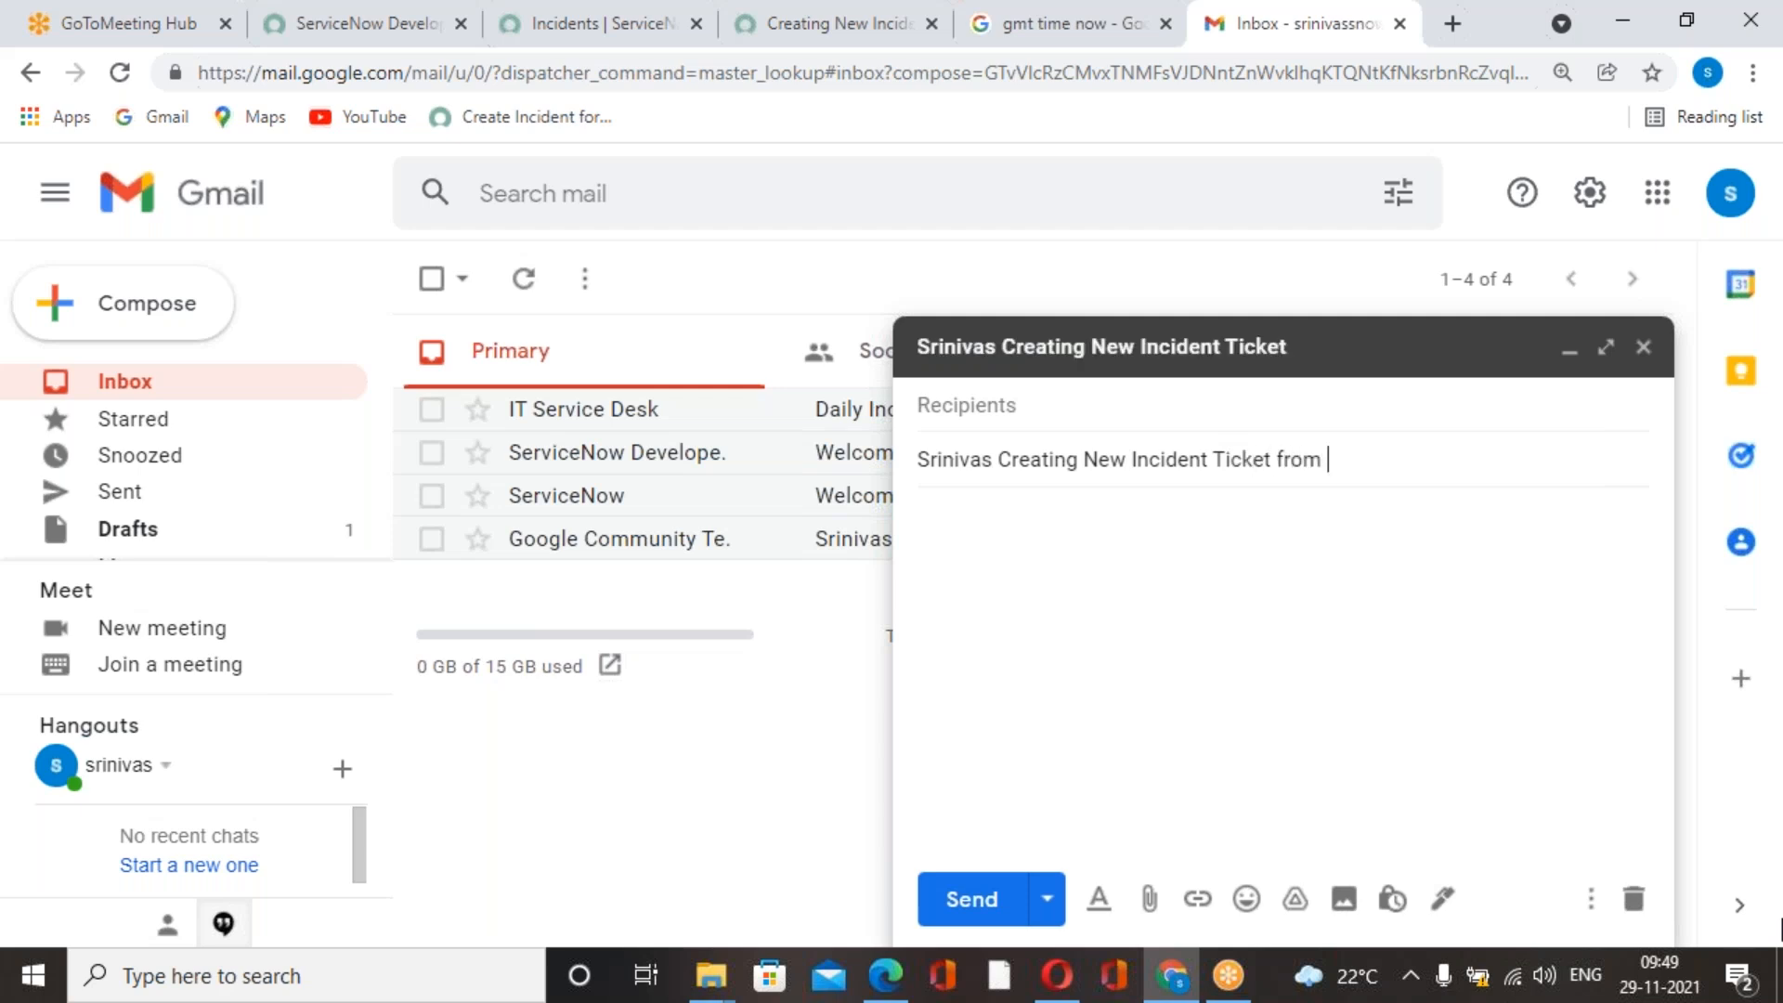
pyautogui.write(' Inboun')
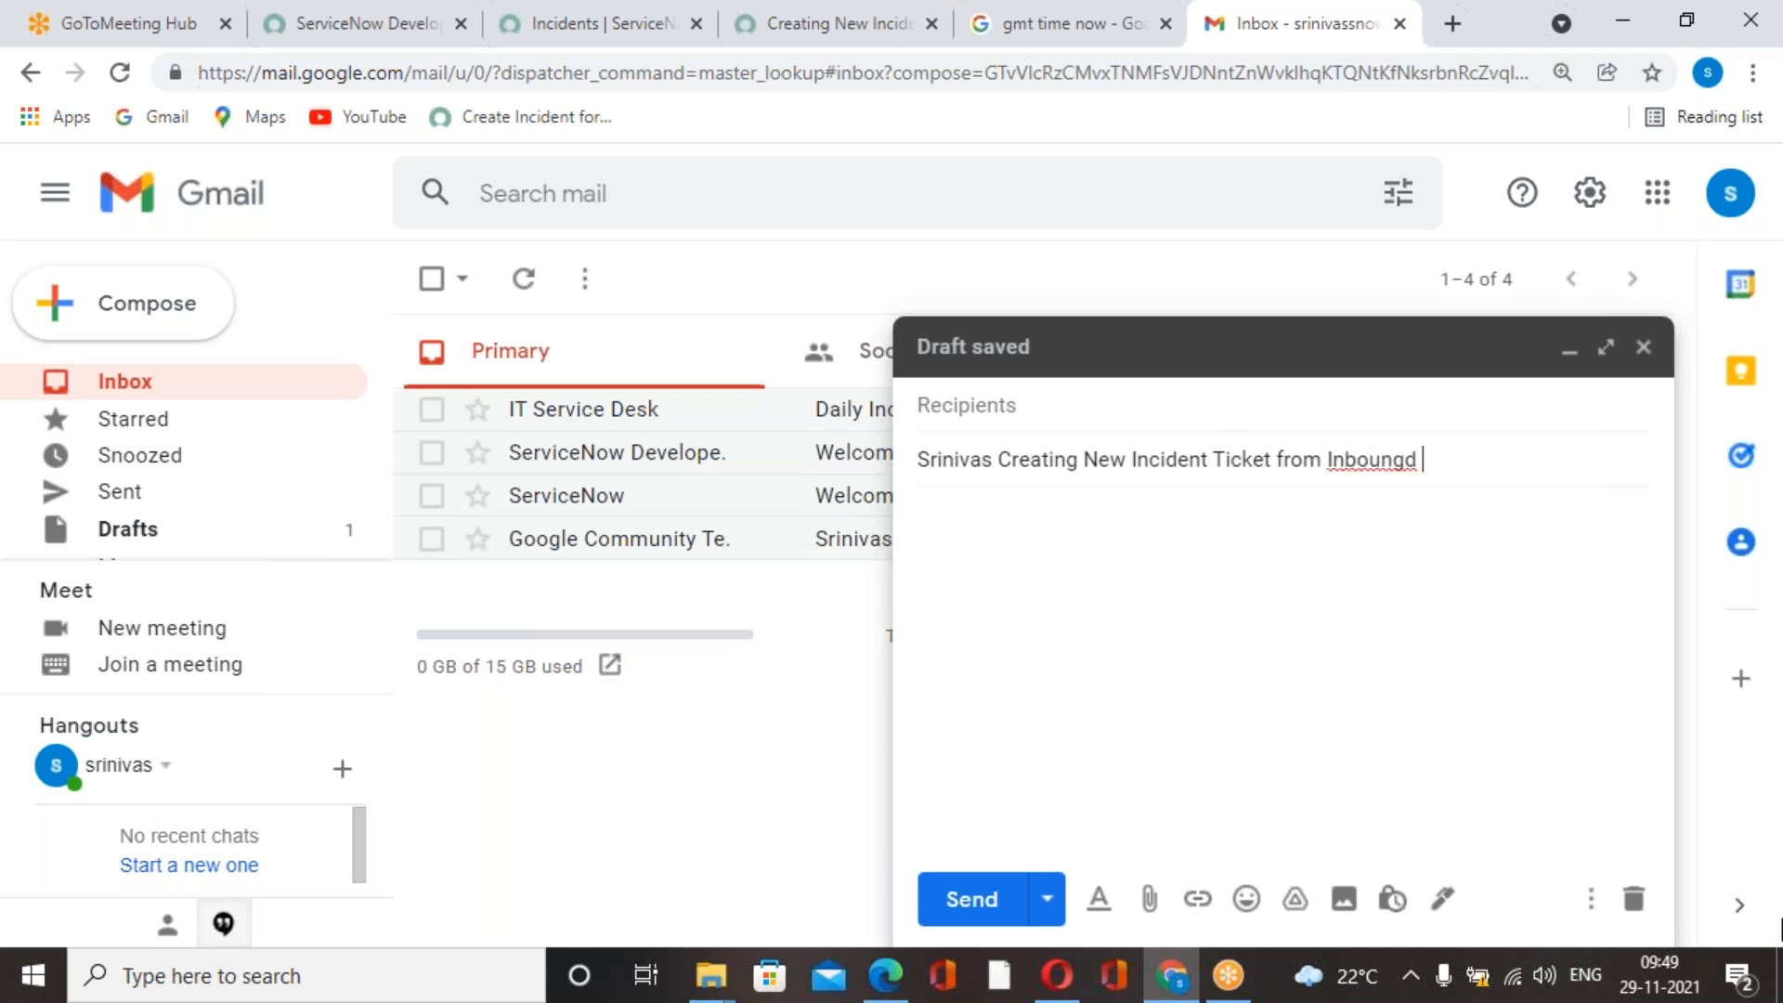
pyautogui.write('d Em')
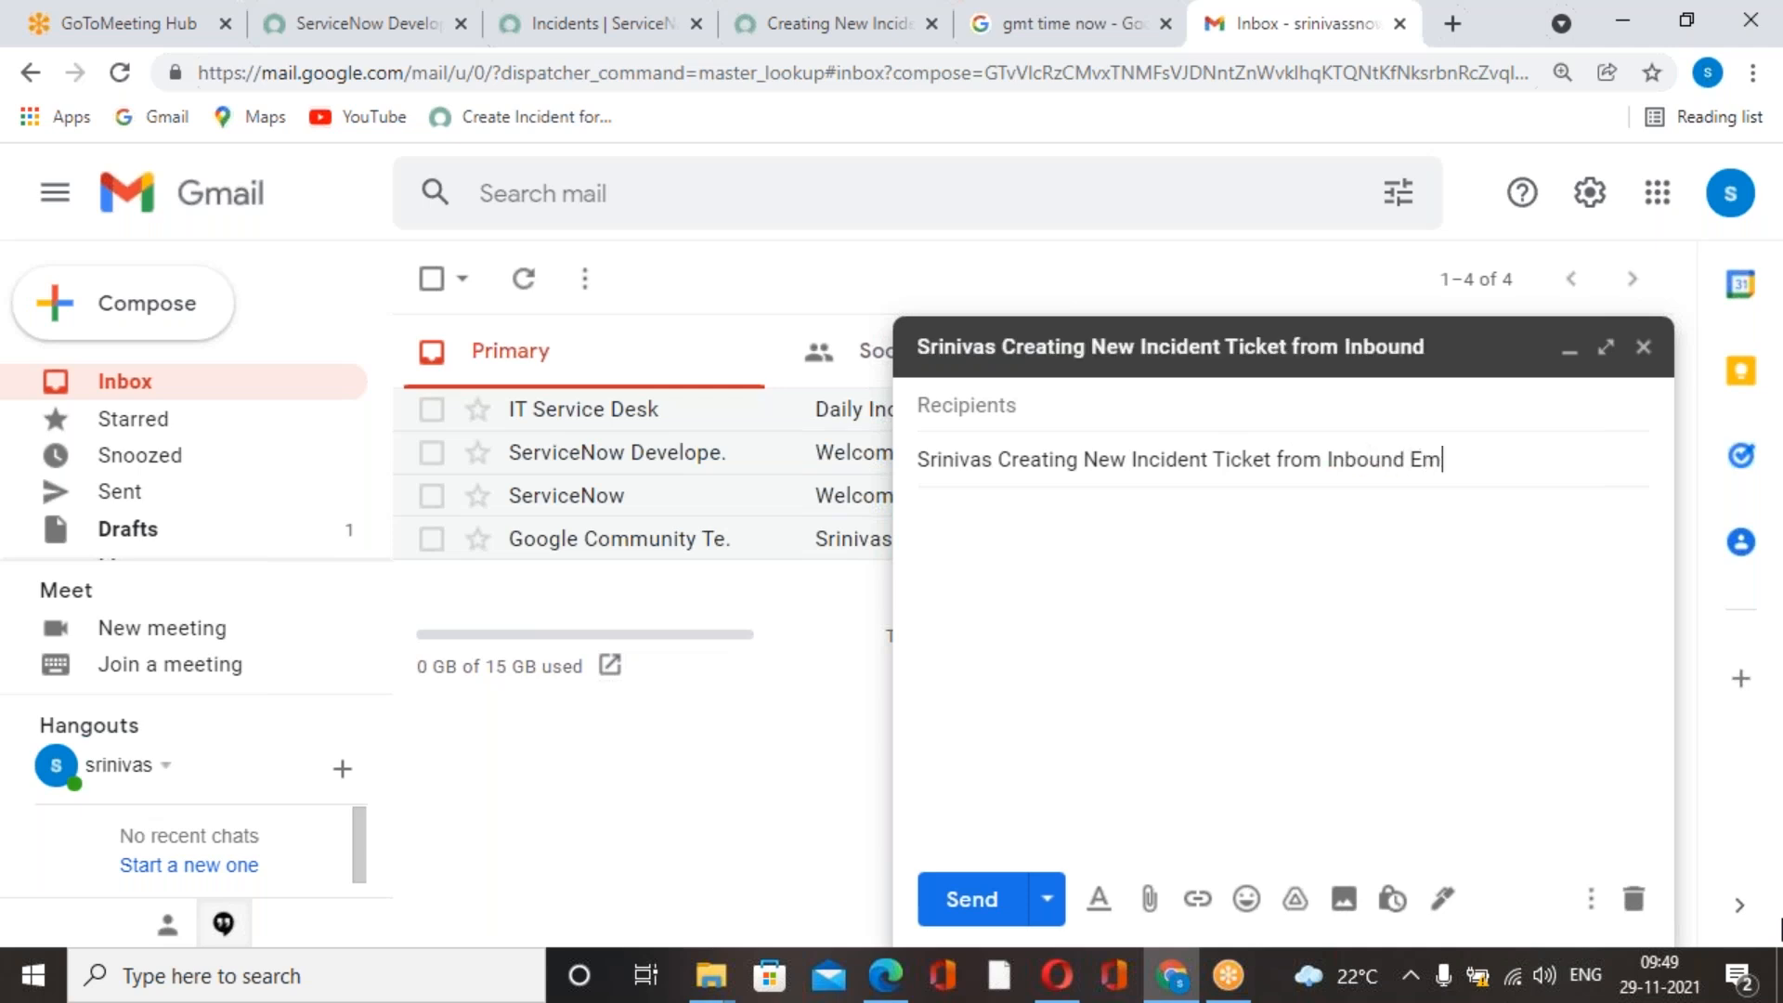
pyautogui.write('ail Action')
# Copy the full subject text into the body of the message.
pyautogui.moveTo(1535, 464); pyautogui.dragTo(905, 372)
pyautogui.click(905, 370)
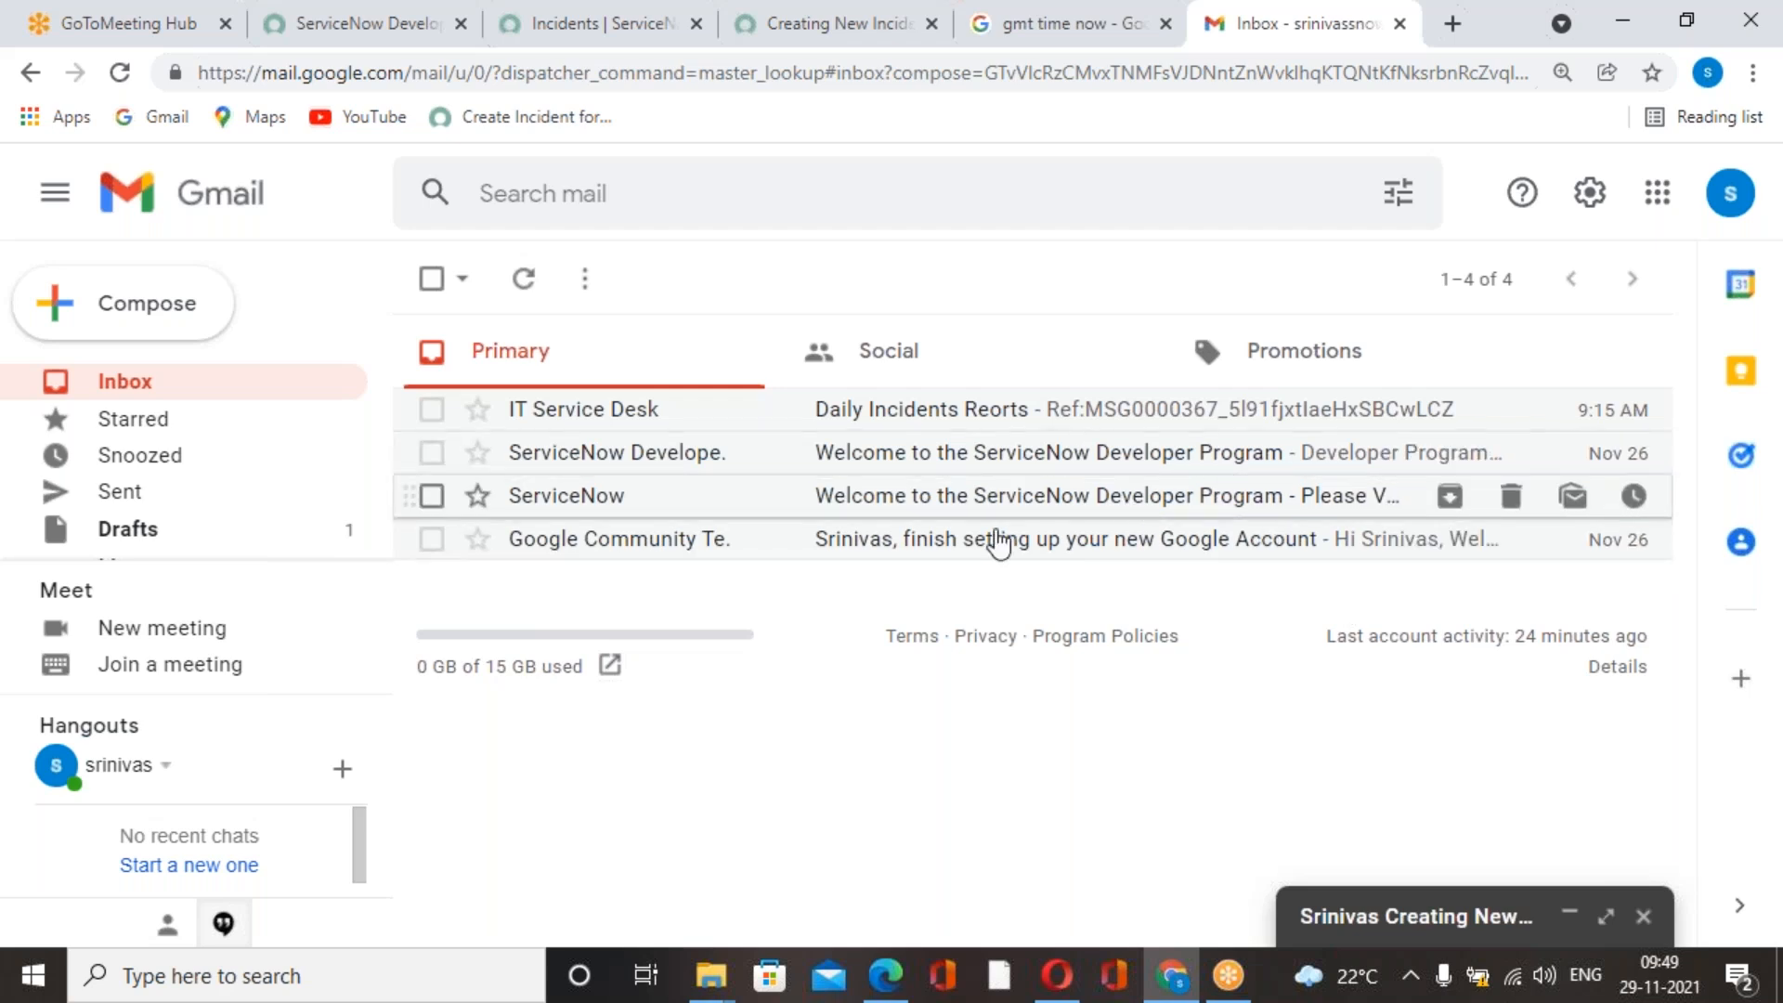
pyautogui.click(1566, 918)
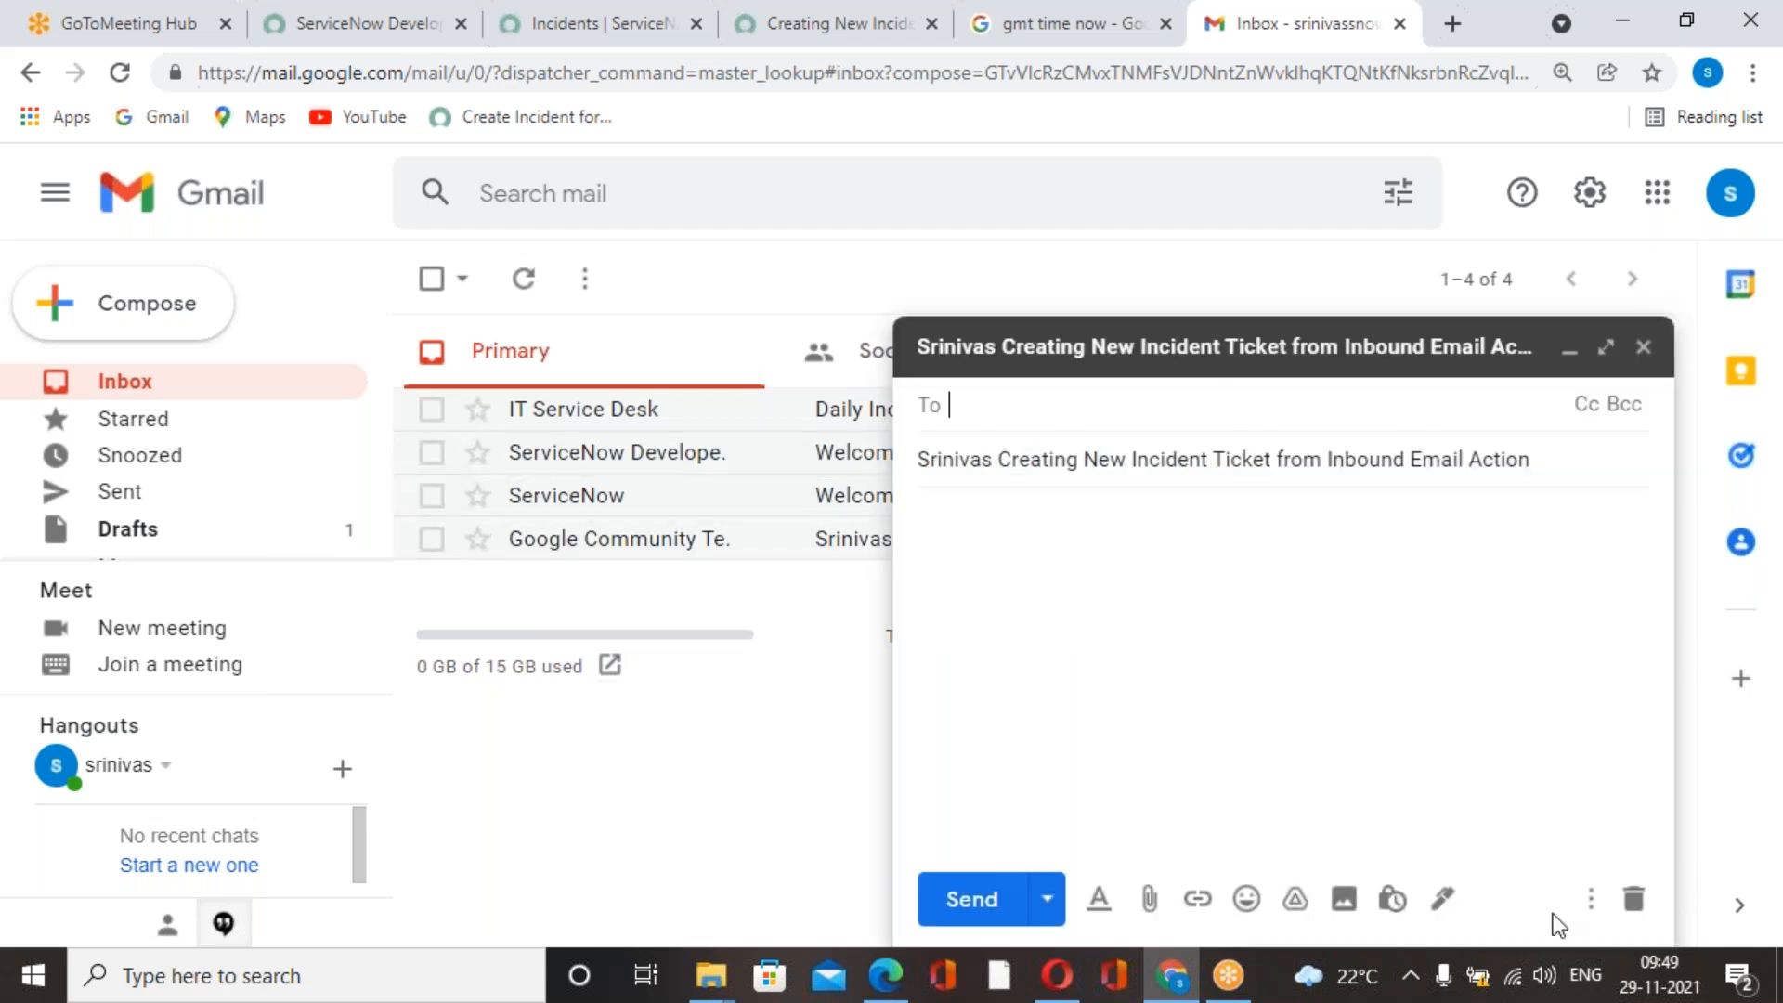
pyautogui.moveTo(1537, 460); pyautogui.dragTo(870, 460)
pyautogui.hotkey('ctrl', 'c')
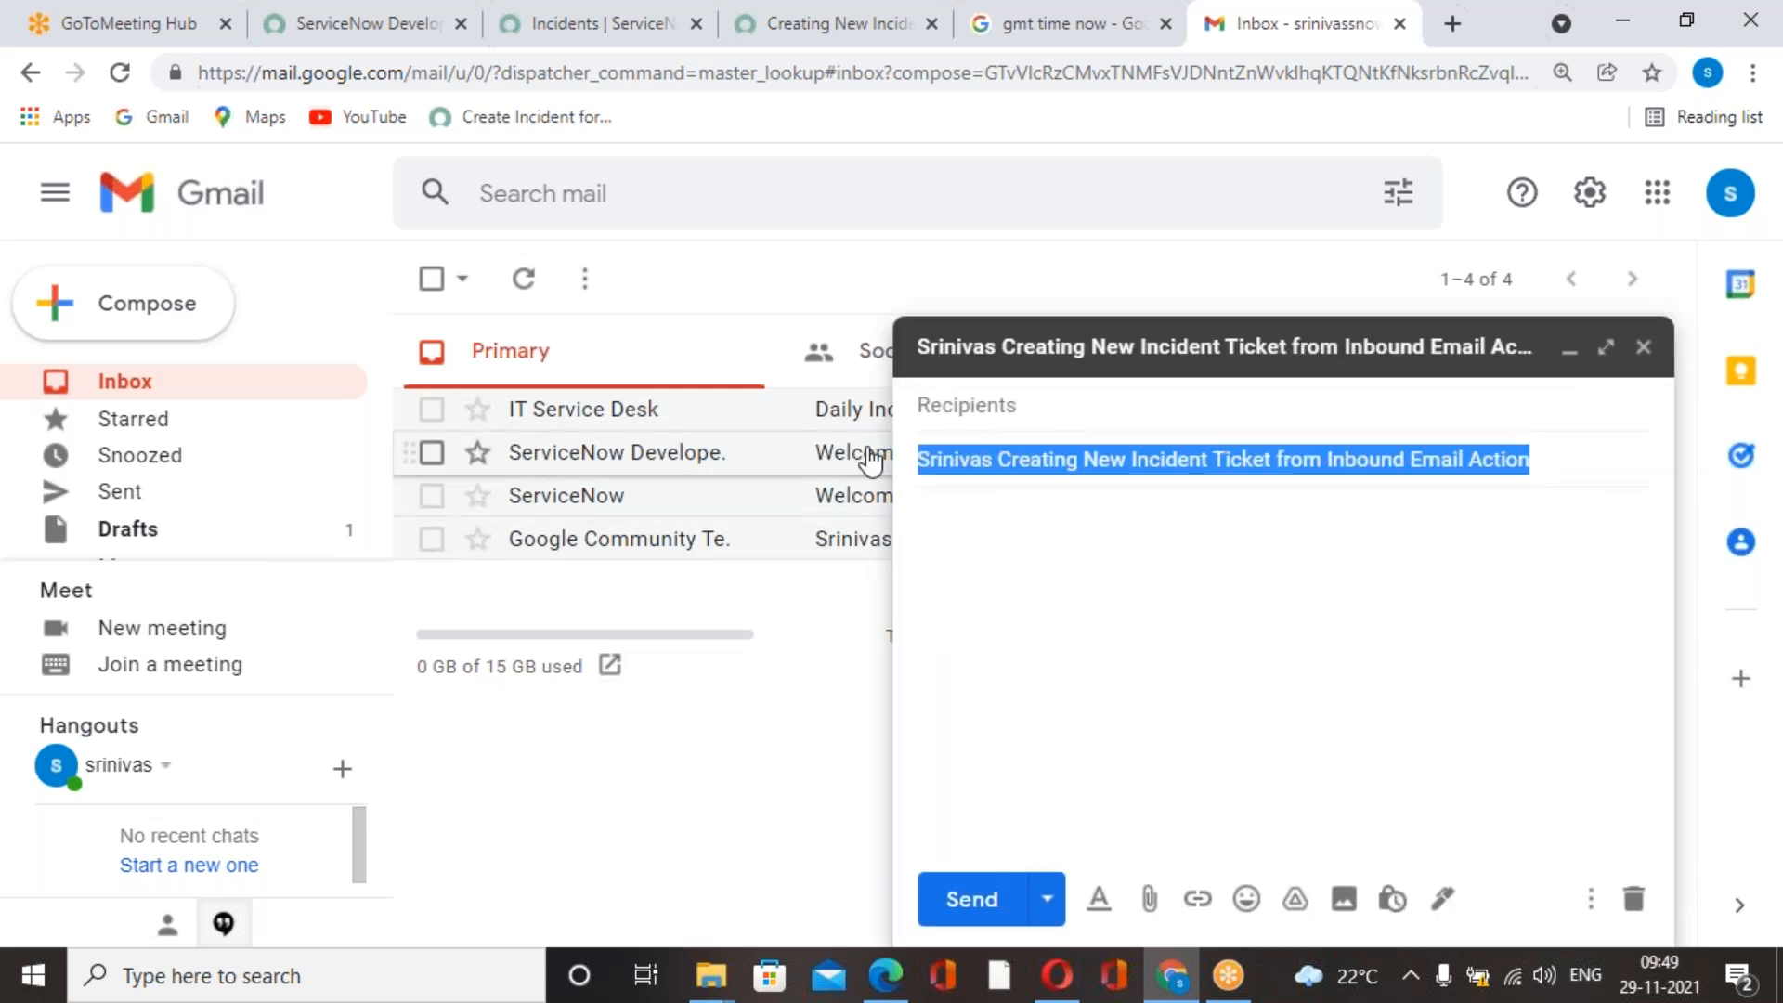
pyautogui.click(1068, 575)
pyautogui.hotkey('ctrl', 'v')
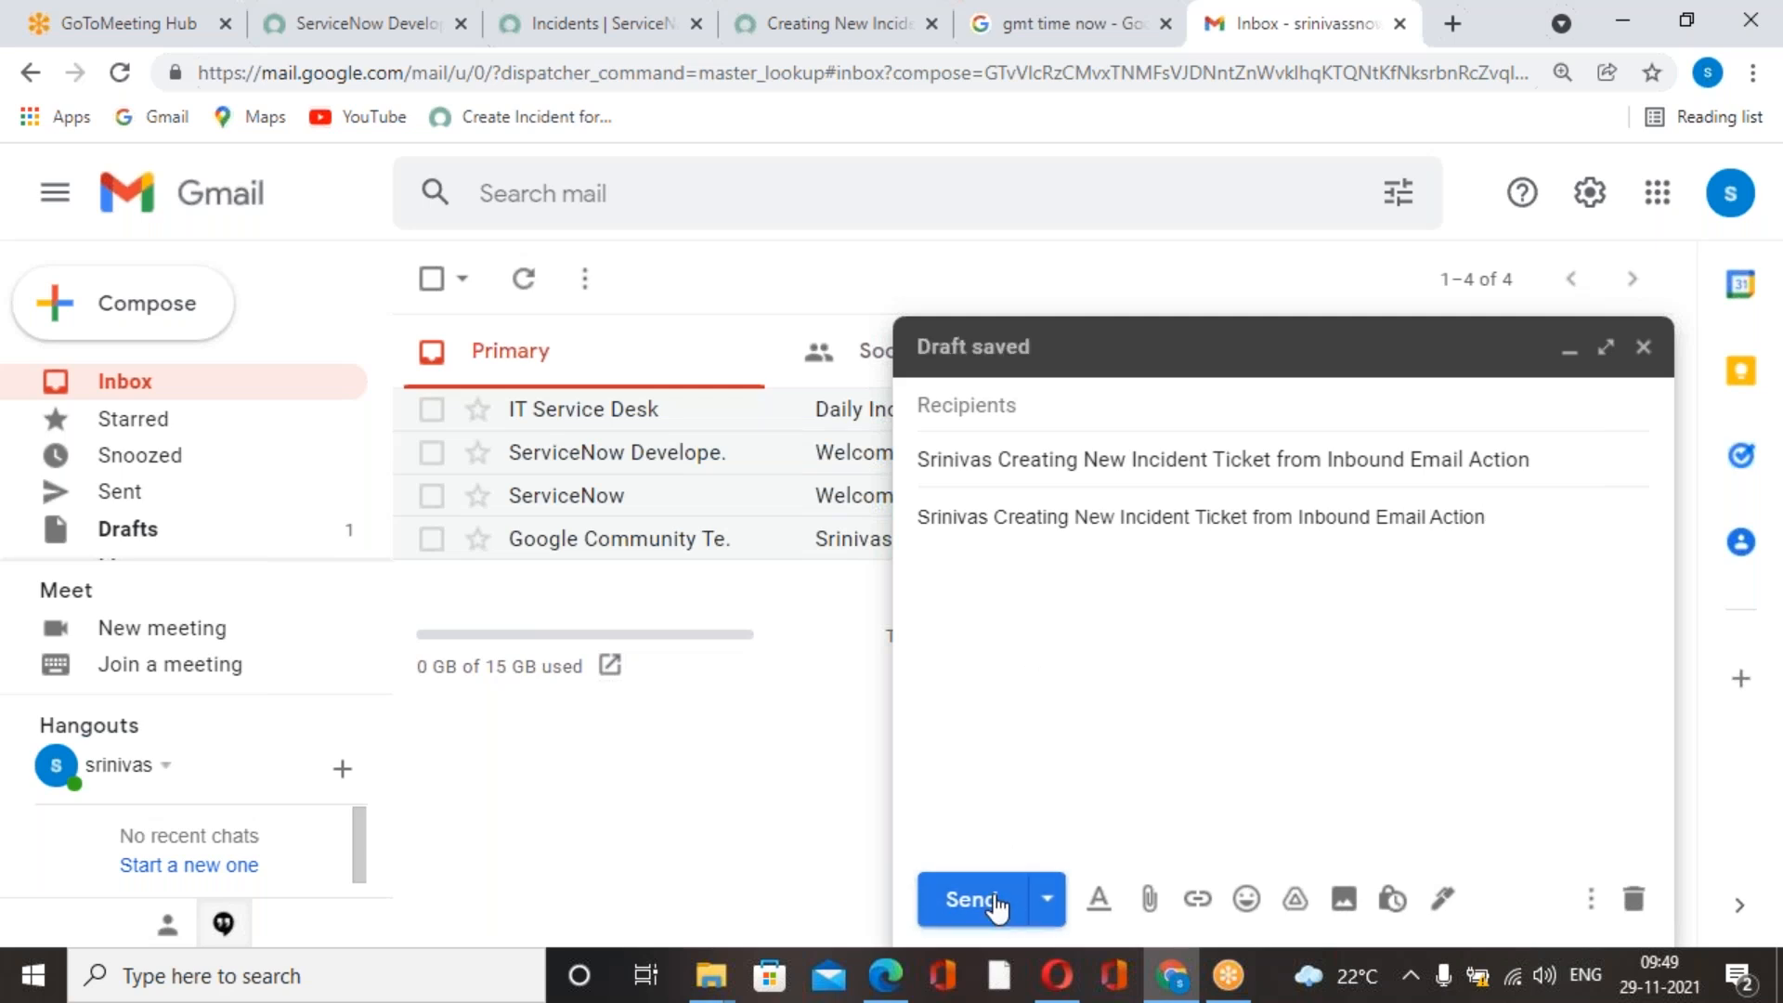
# Find the ServiceNow SMTP record among the instance's email accounts and select its From address for use as the message recipient.
pyautogui.click(1067, 422)
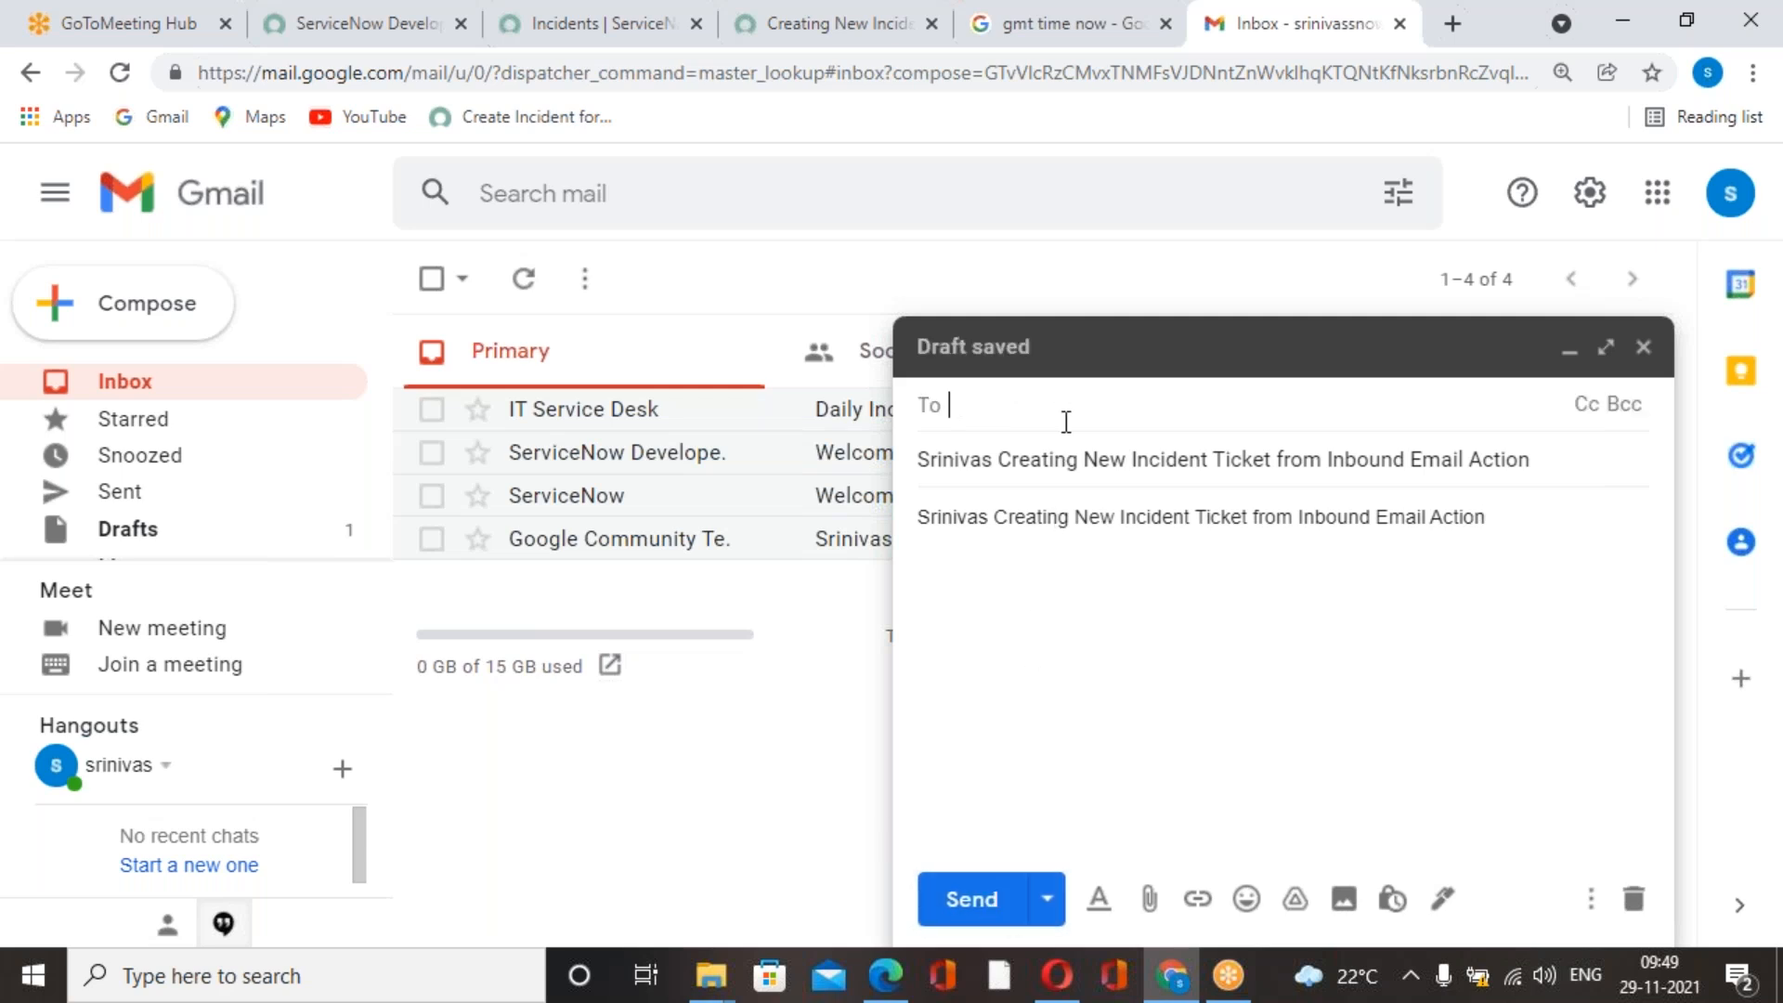
pyautogui.click(873, 43)
pyautogui.click(263, 257)
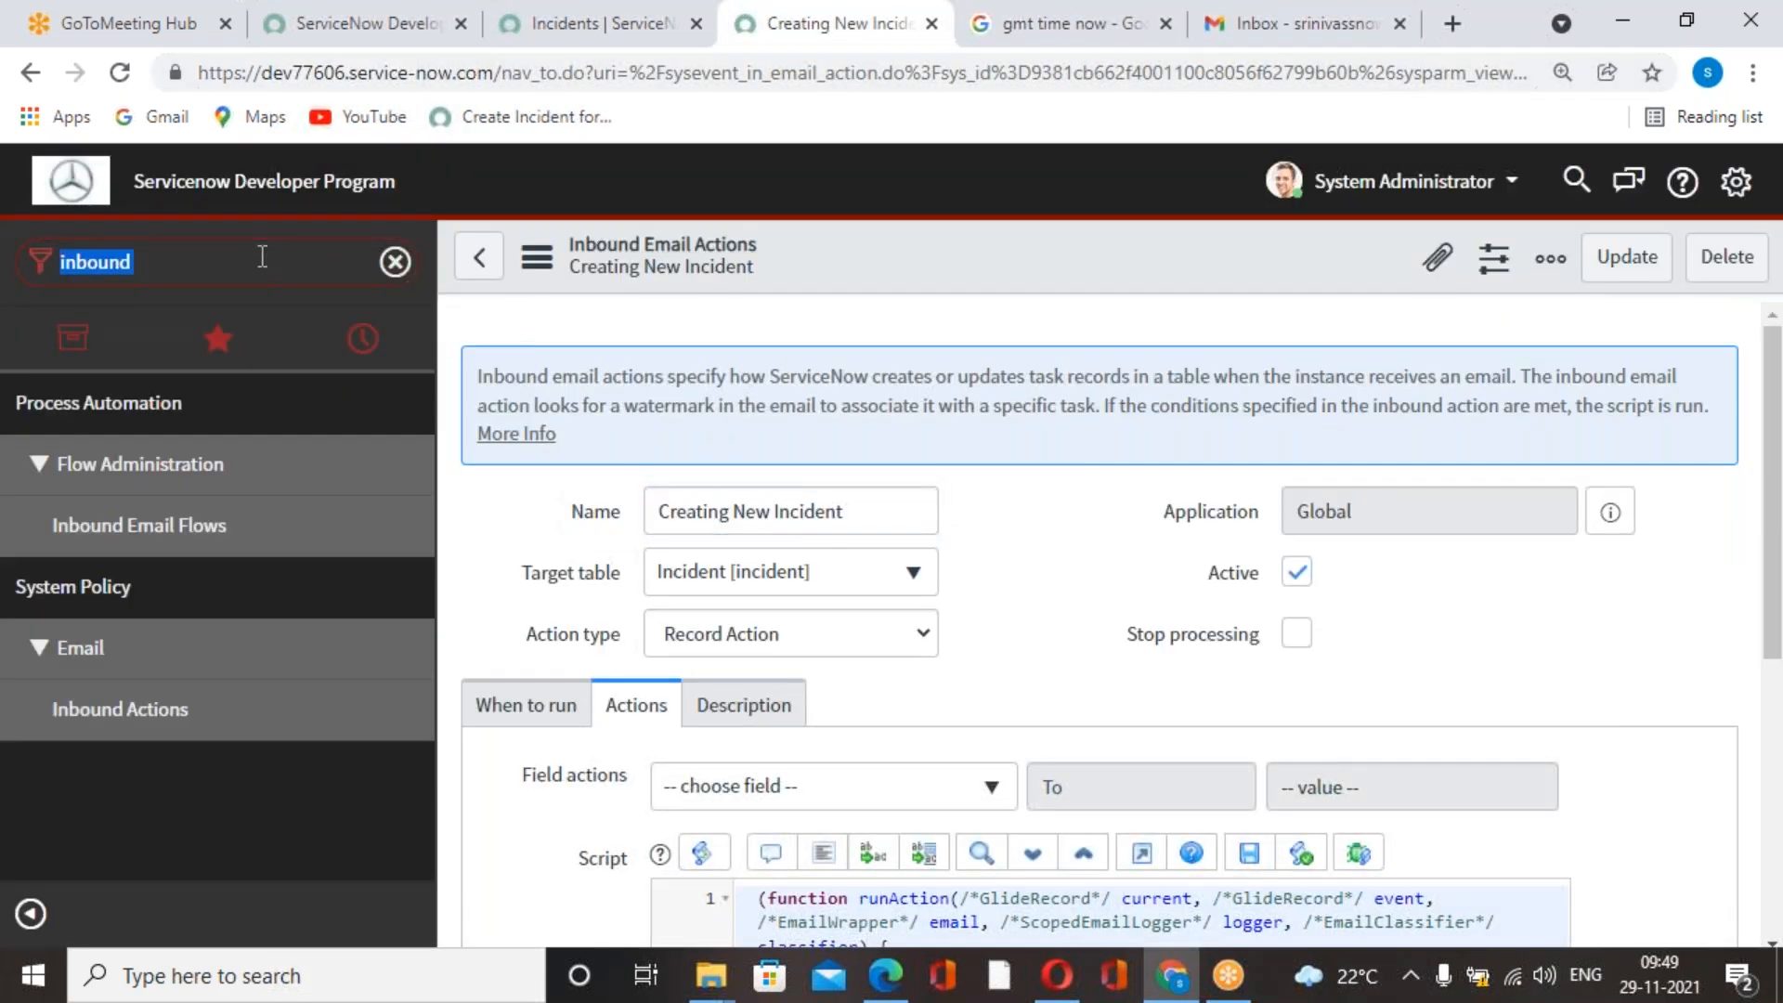
pyautogui.write('account')
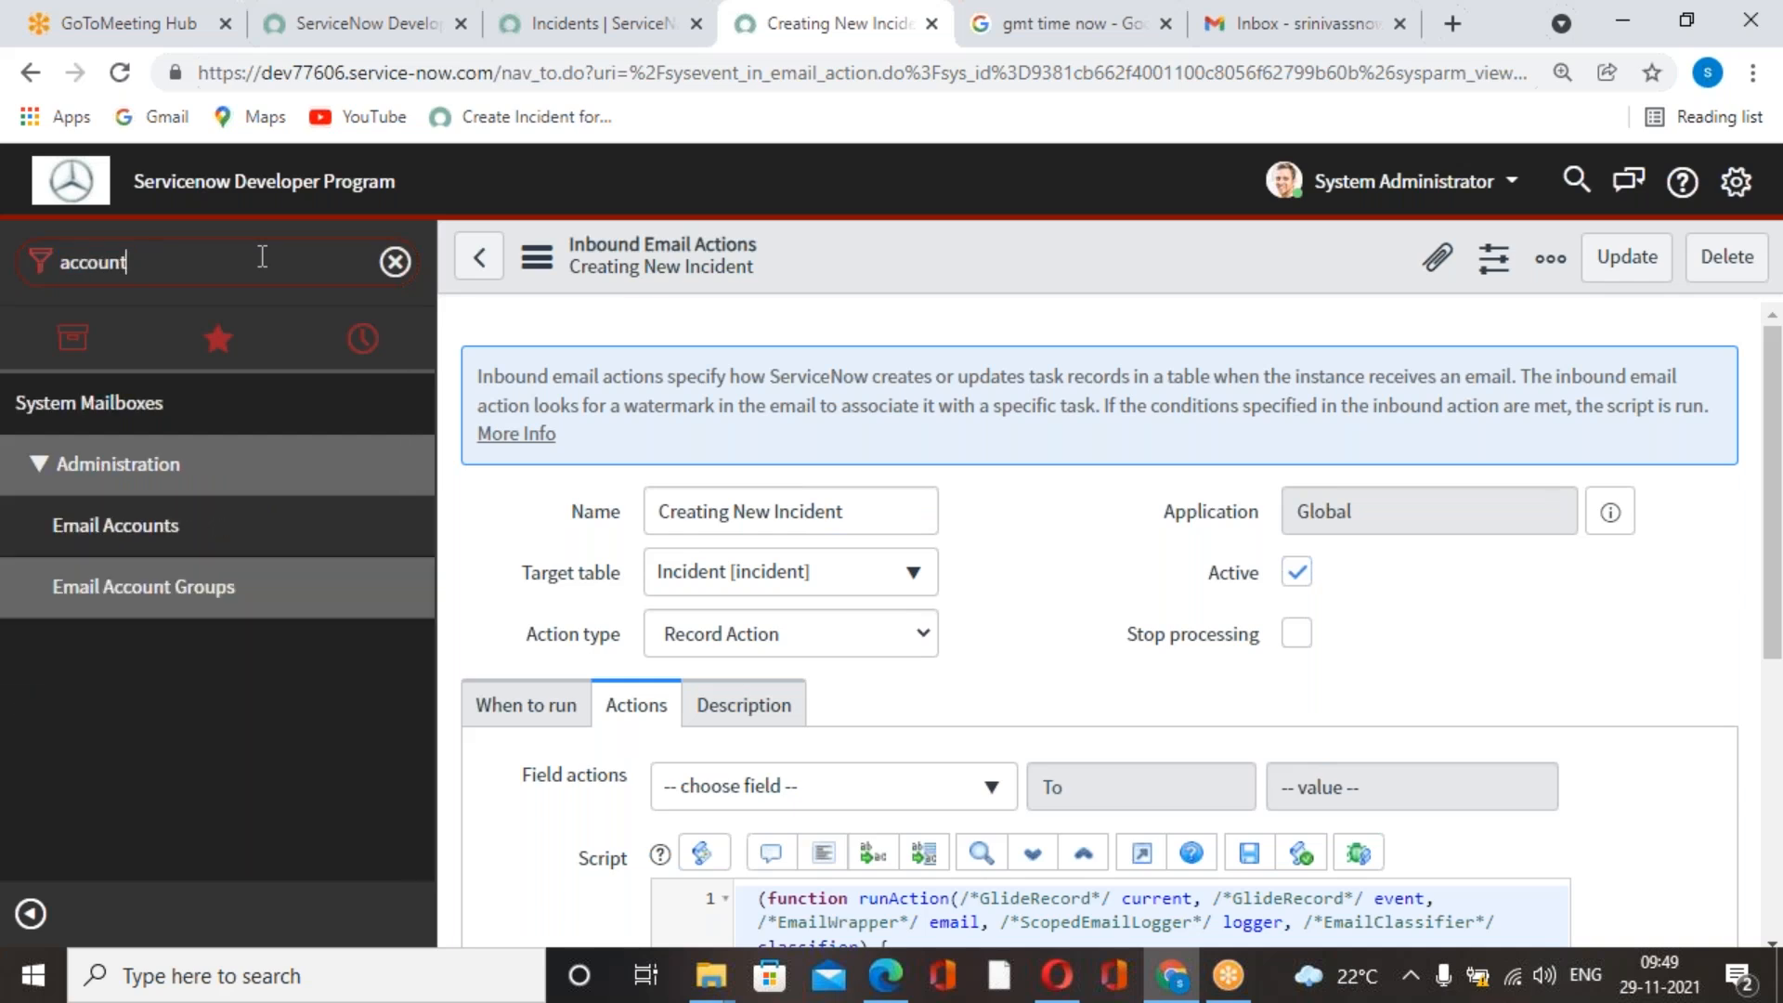
pyautogui.click(199, 523)
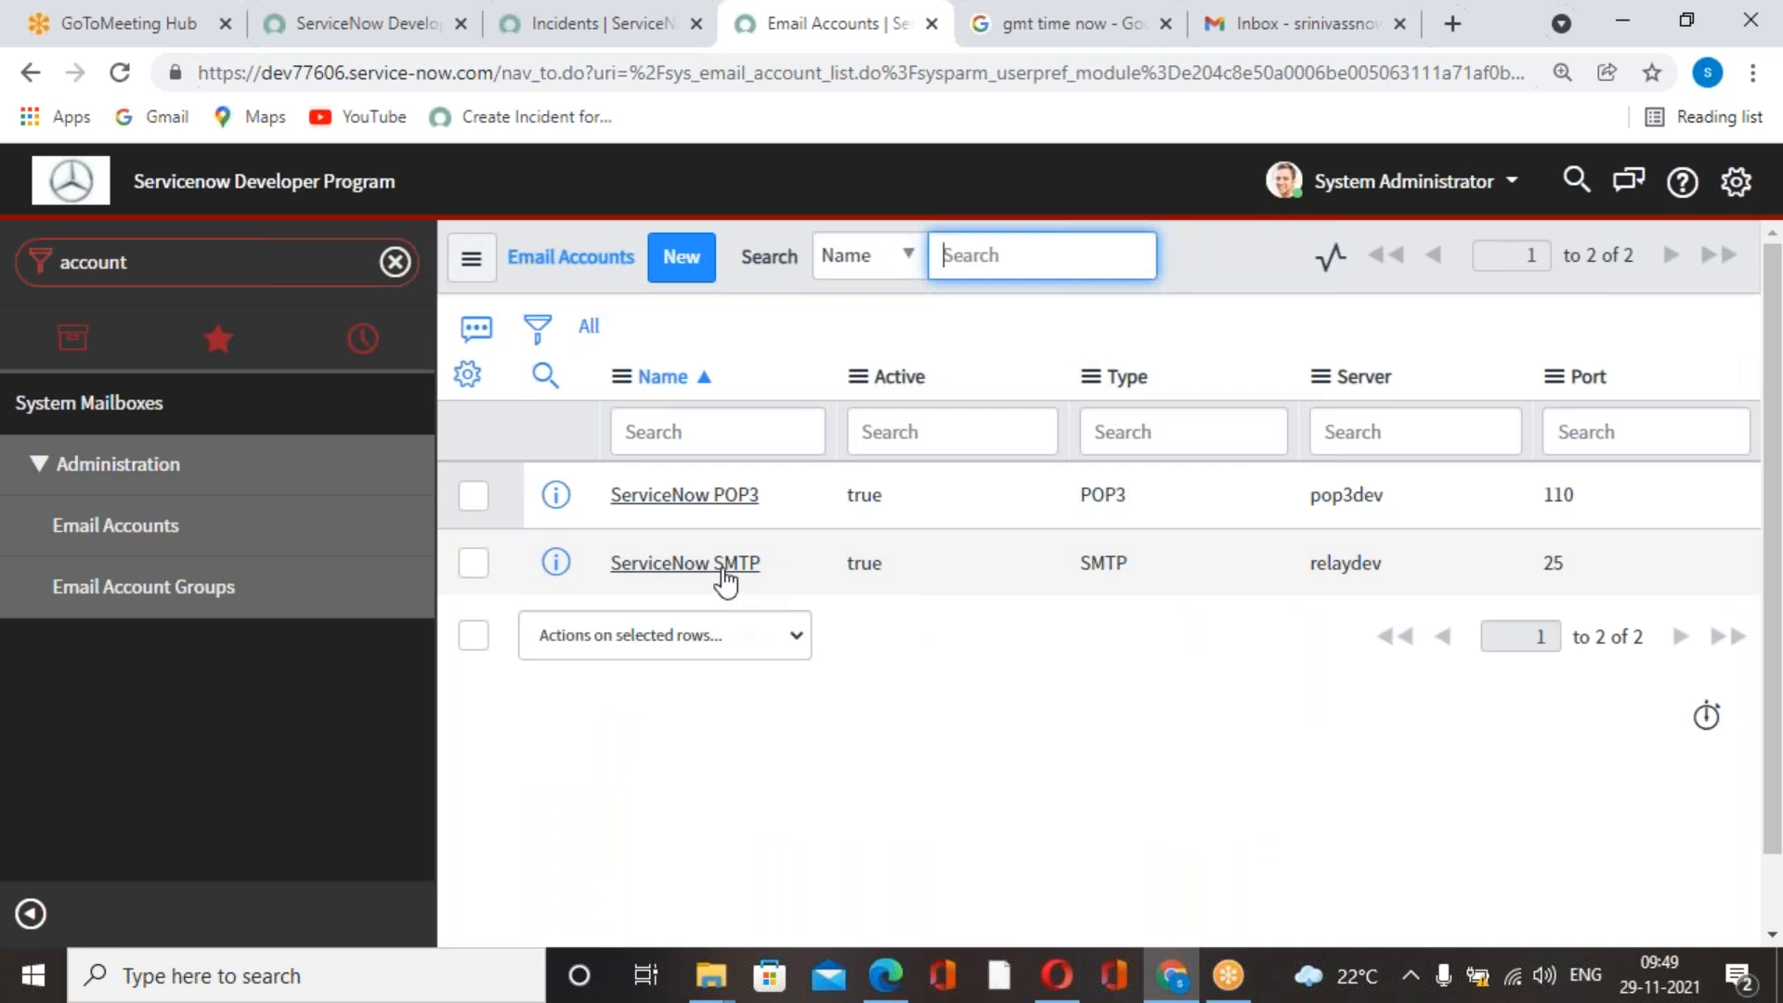
pyautogui.click(725, 567)
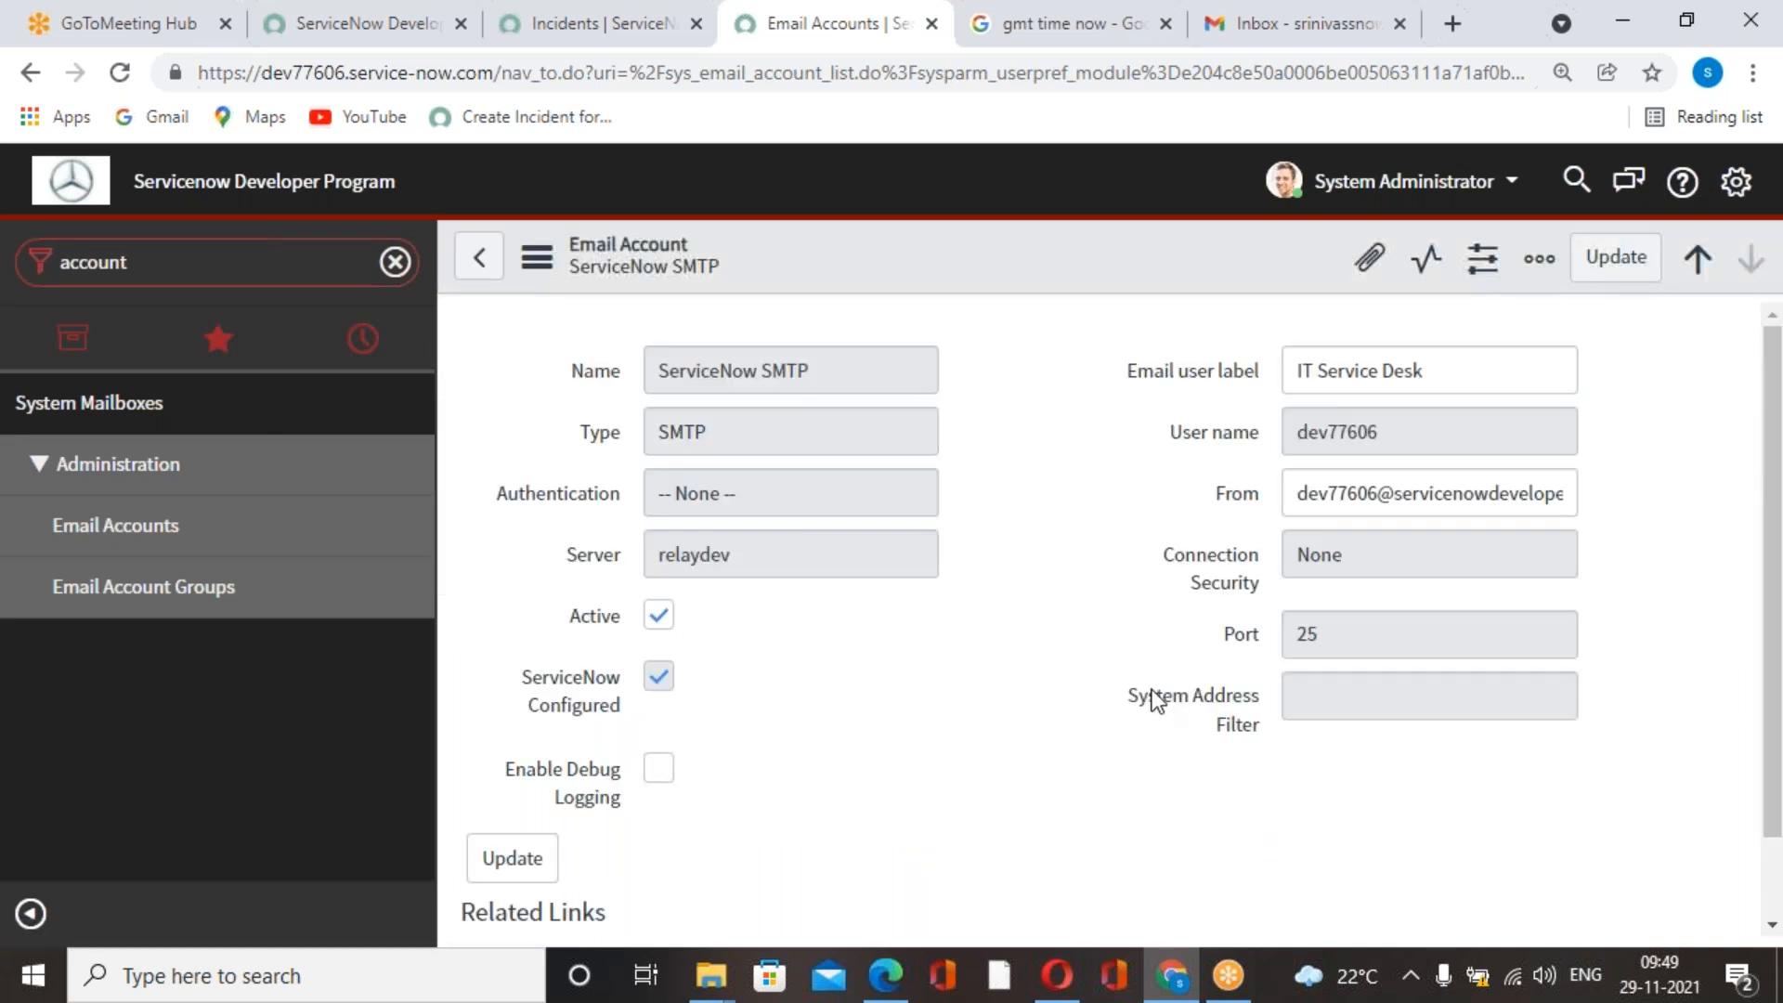
pyautogui.moveTo(1303, 569); pyautogui.dragTo(1579, 569)
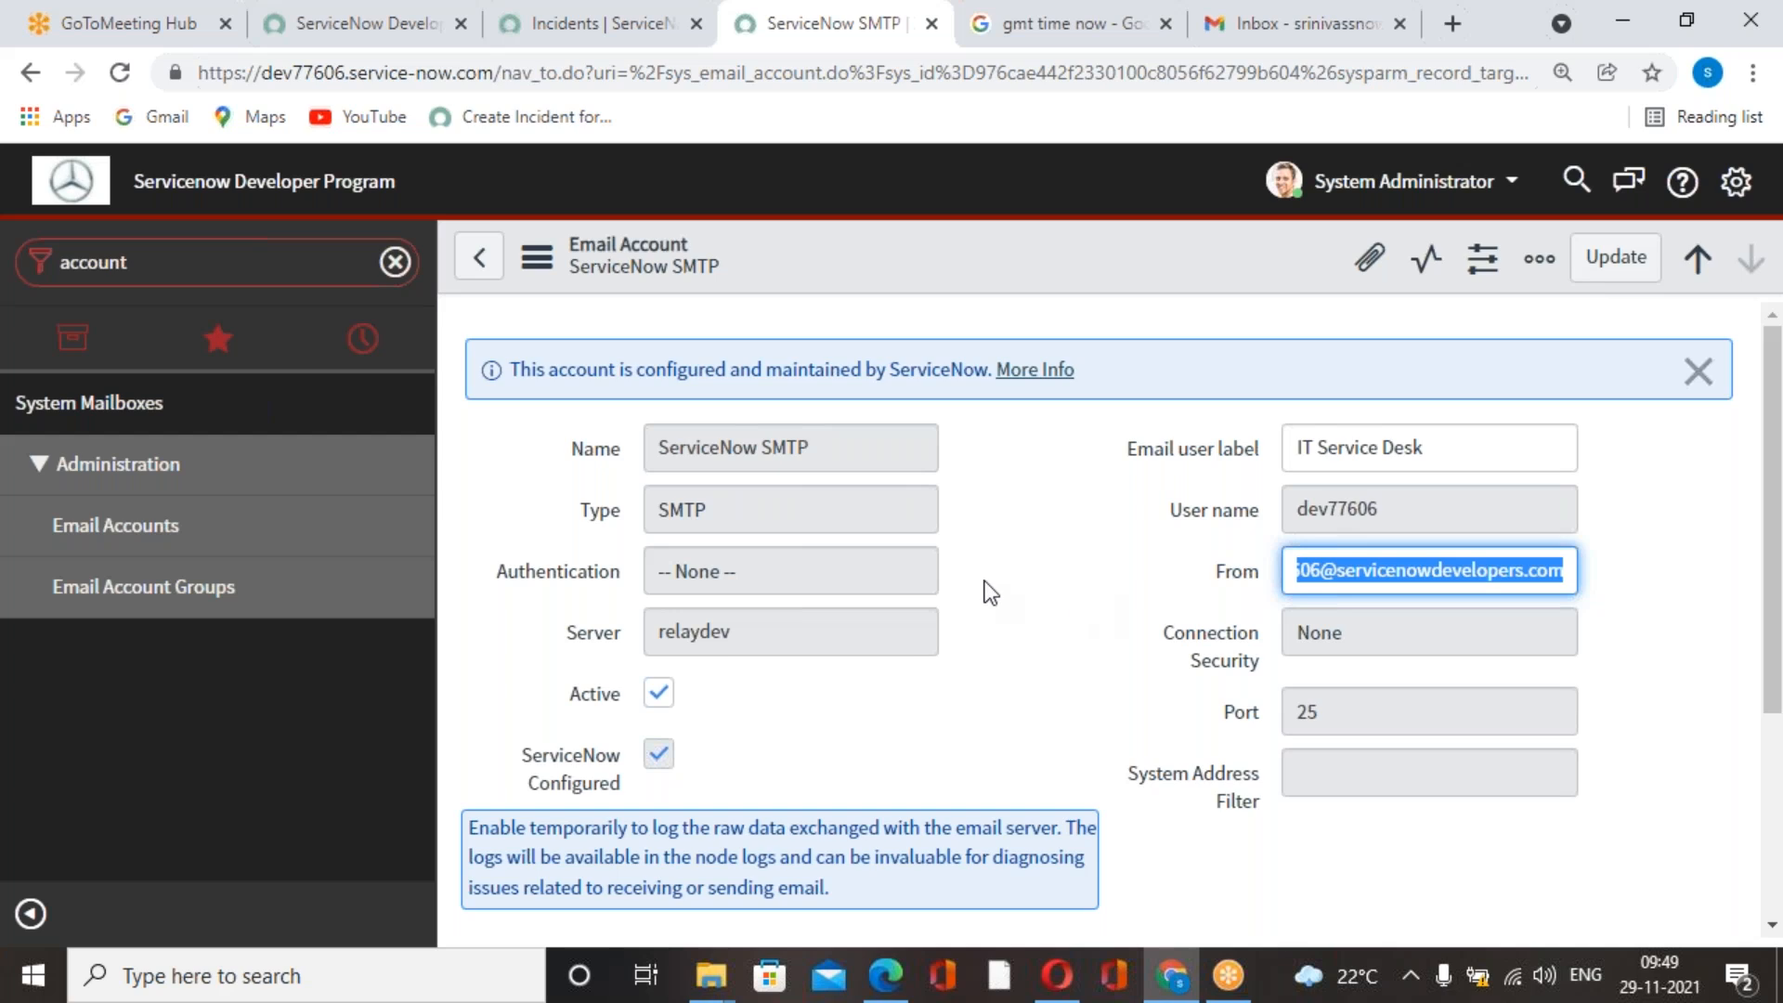
pyautogui.scroll(-2, 1096, 594)
pyautogui.scroll(3, 1180, 609)
pyautogui.click(1039, 47)
pyautogui.click(656, 46)
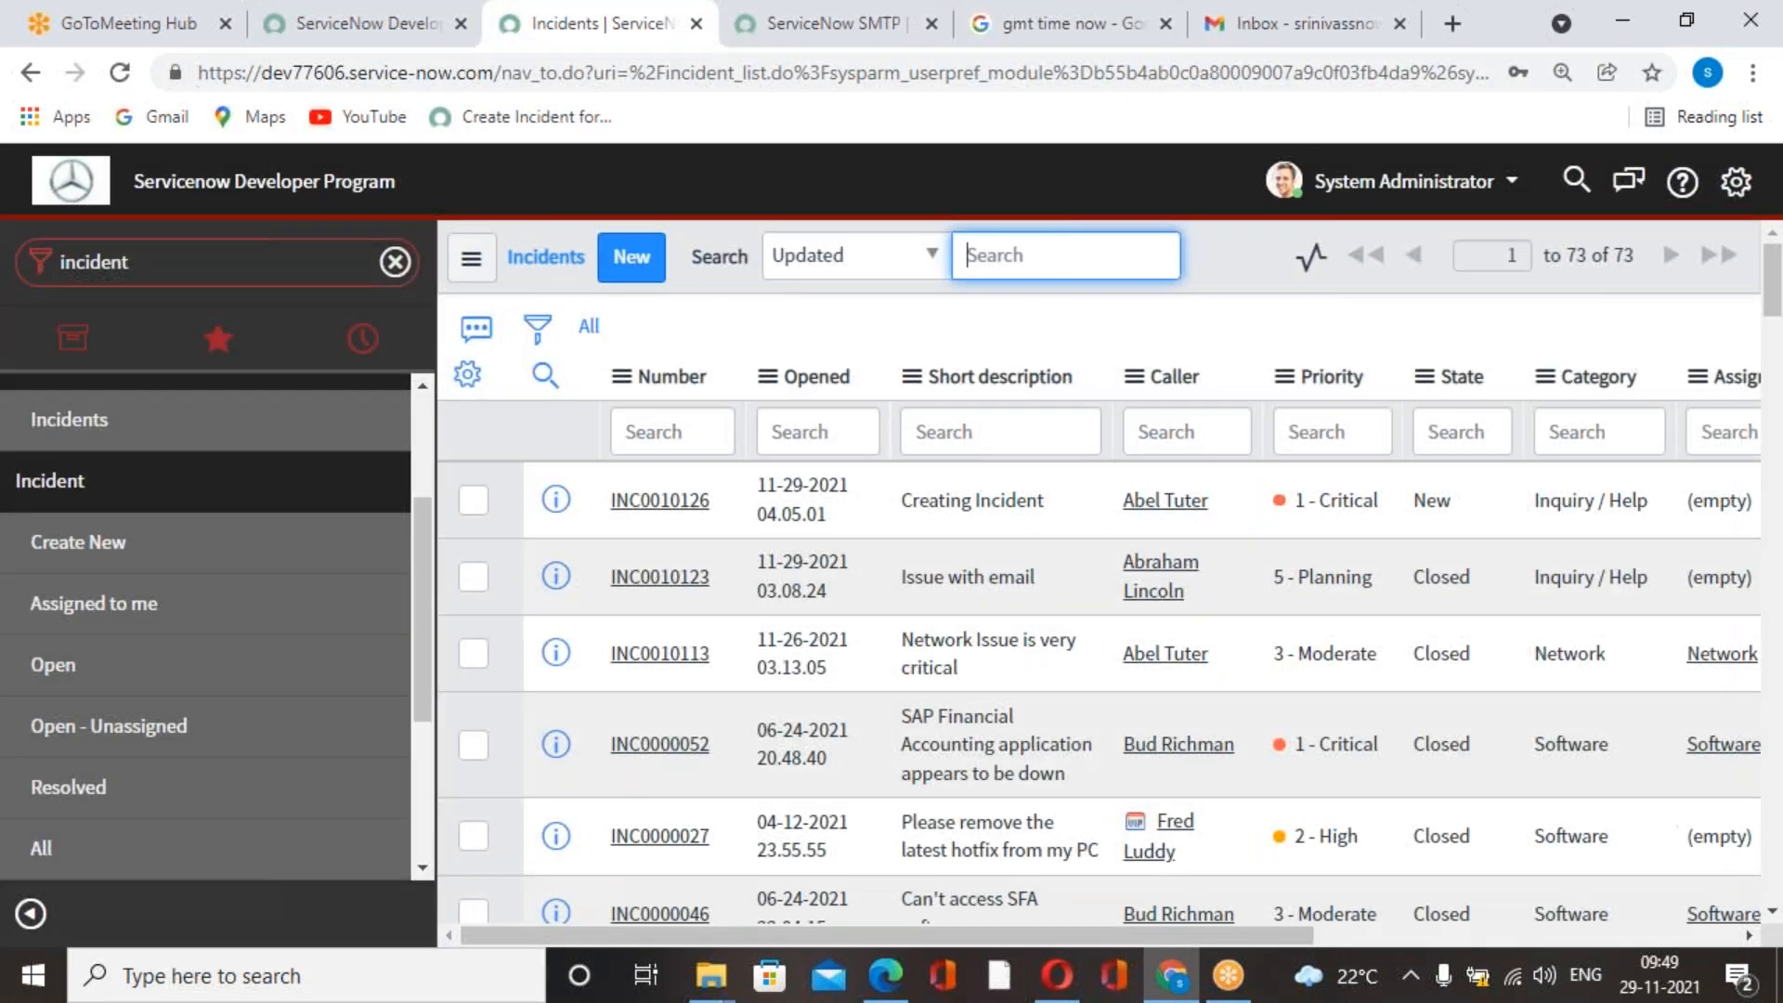
pyautogui.click(832, 42)
pyautogui.scroll(-3, 1096, 637)
pyautogui.scroll(3, 1096, 636)
pyautogui.click(1067, 609)
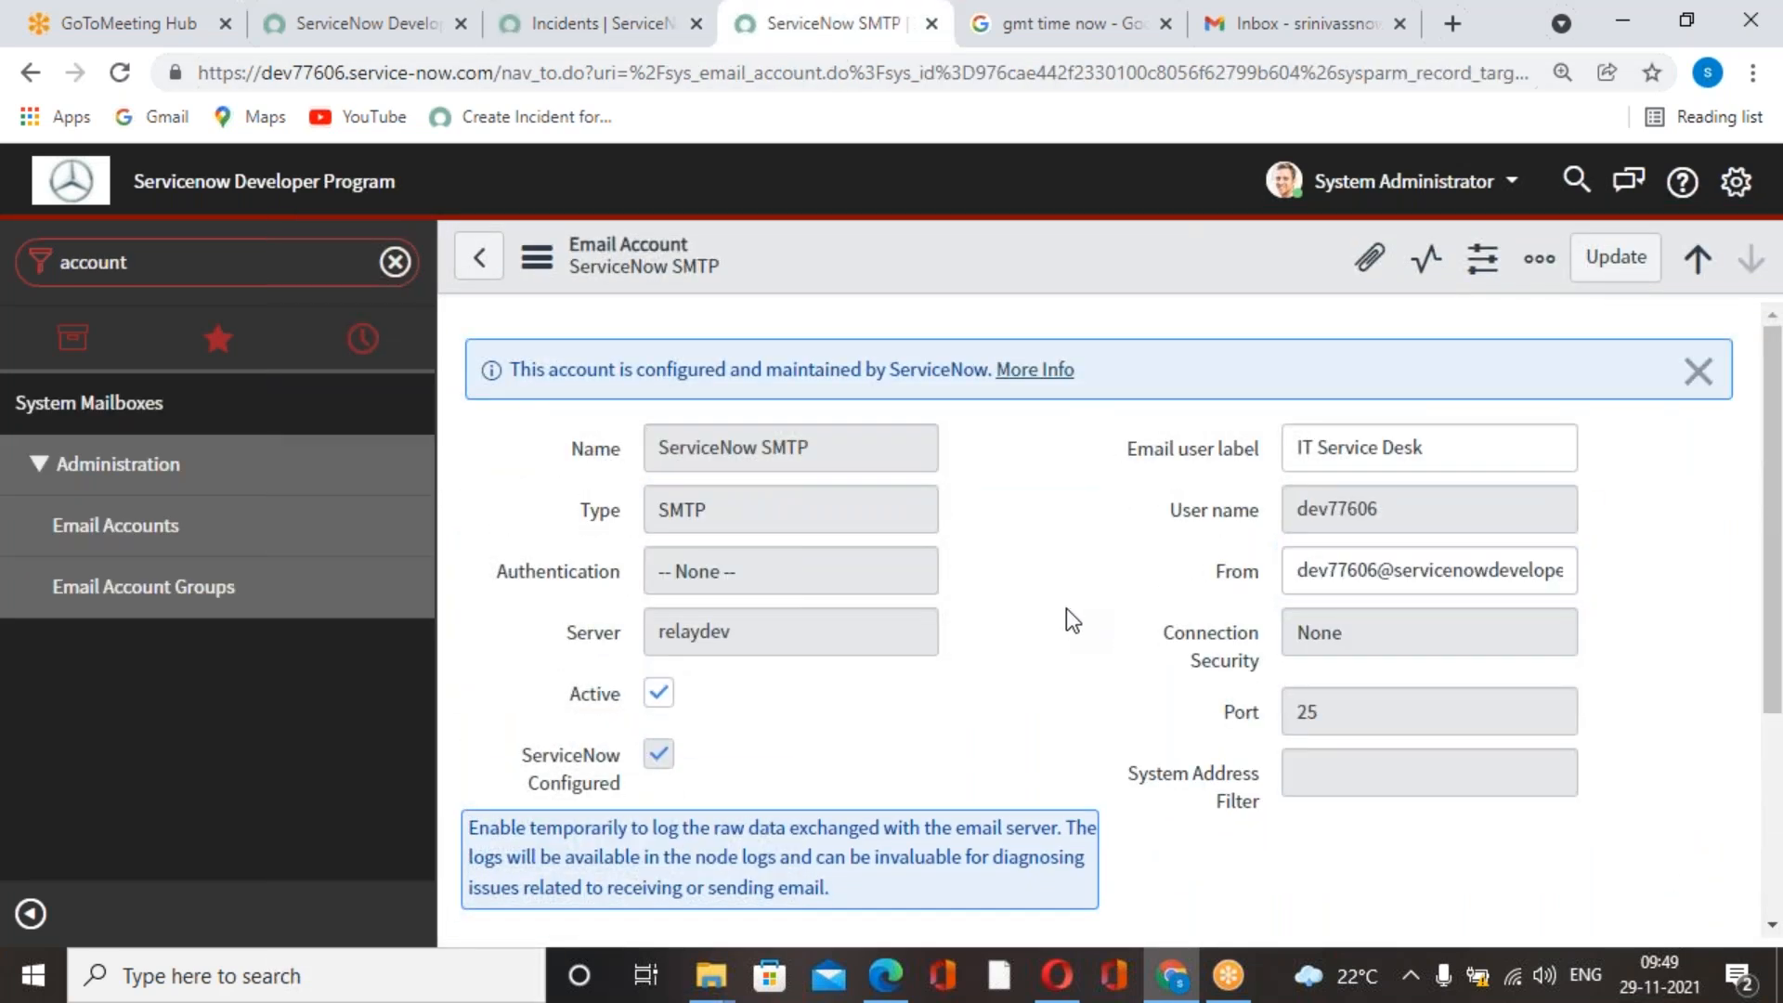
# Filter the ServiceNow navigator by inbound and open the Inbound Actions list under System Policy.
pyautogui.click(239, 249)
pyautogui.write('inboung')
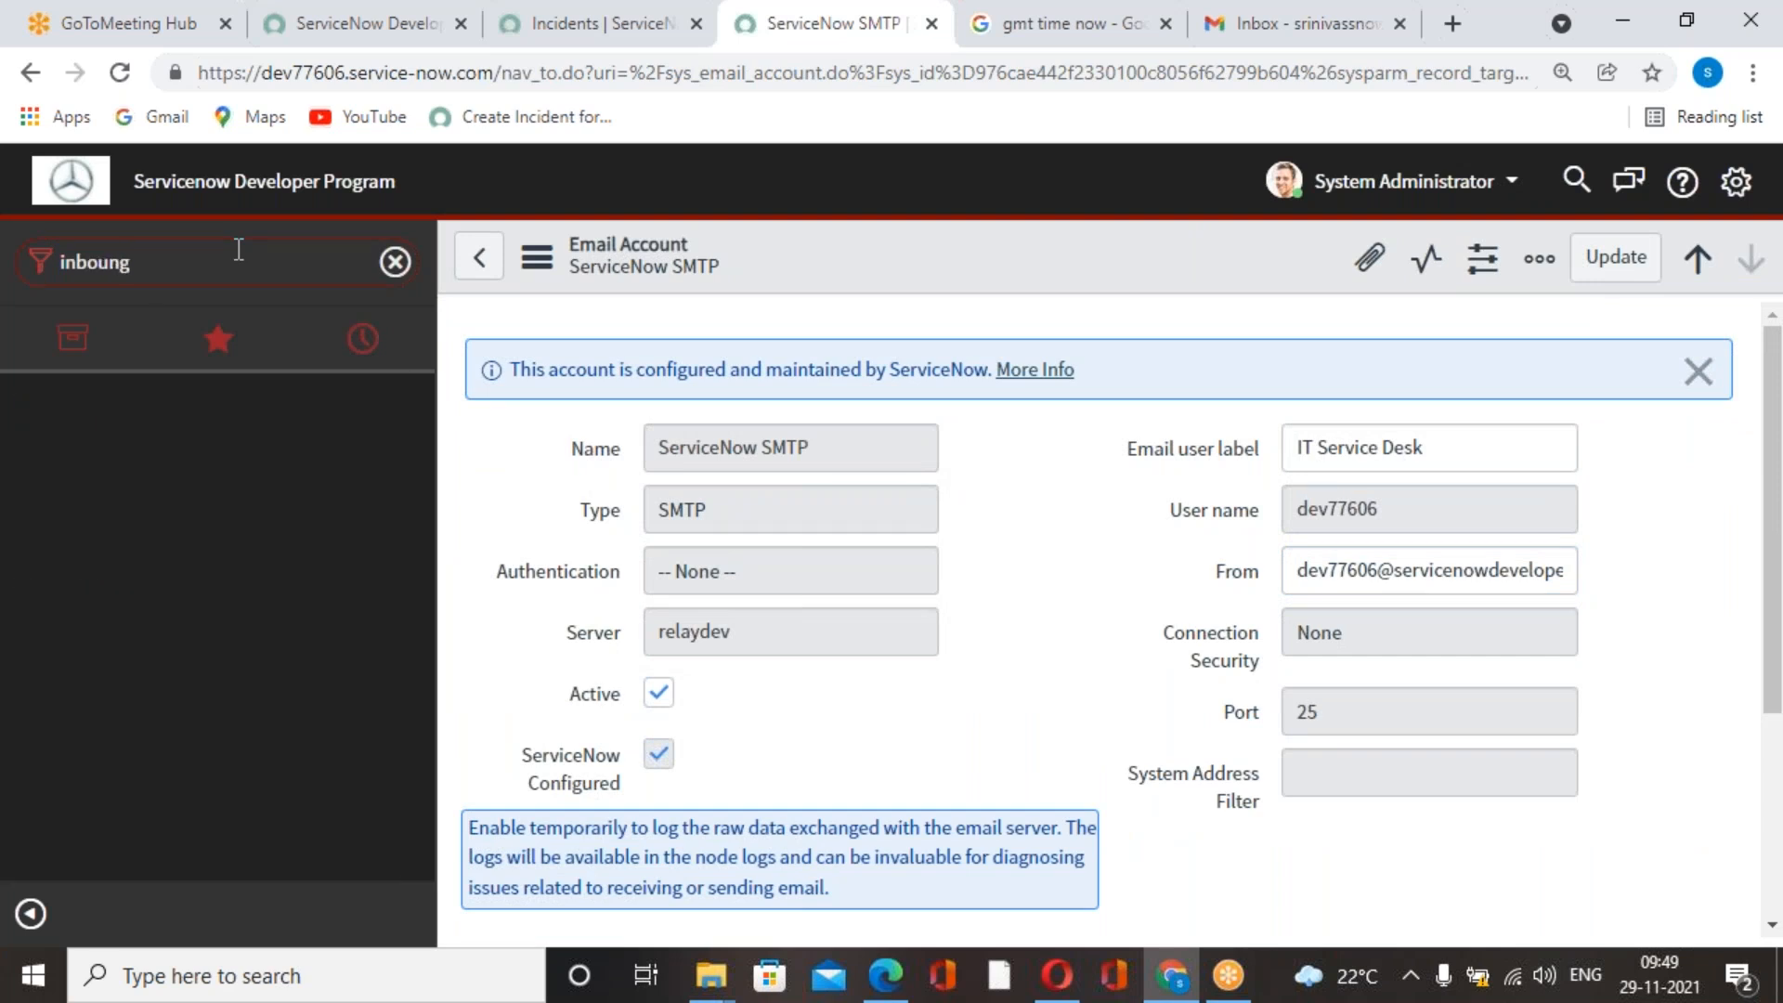
pyautogui.press('BackSpace')
pyautogui.write('d')
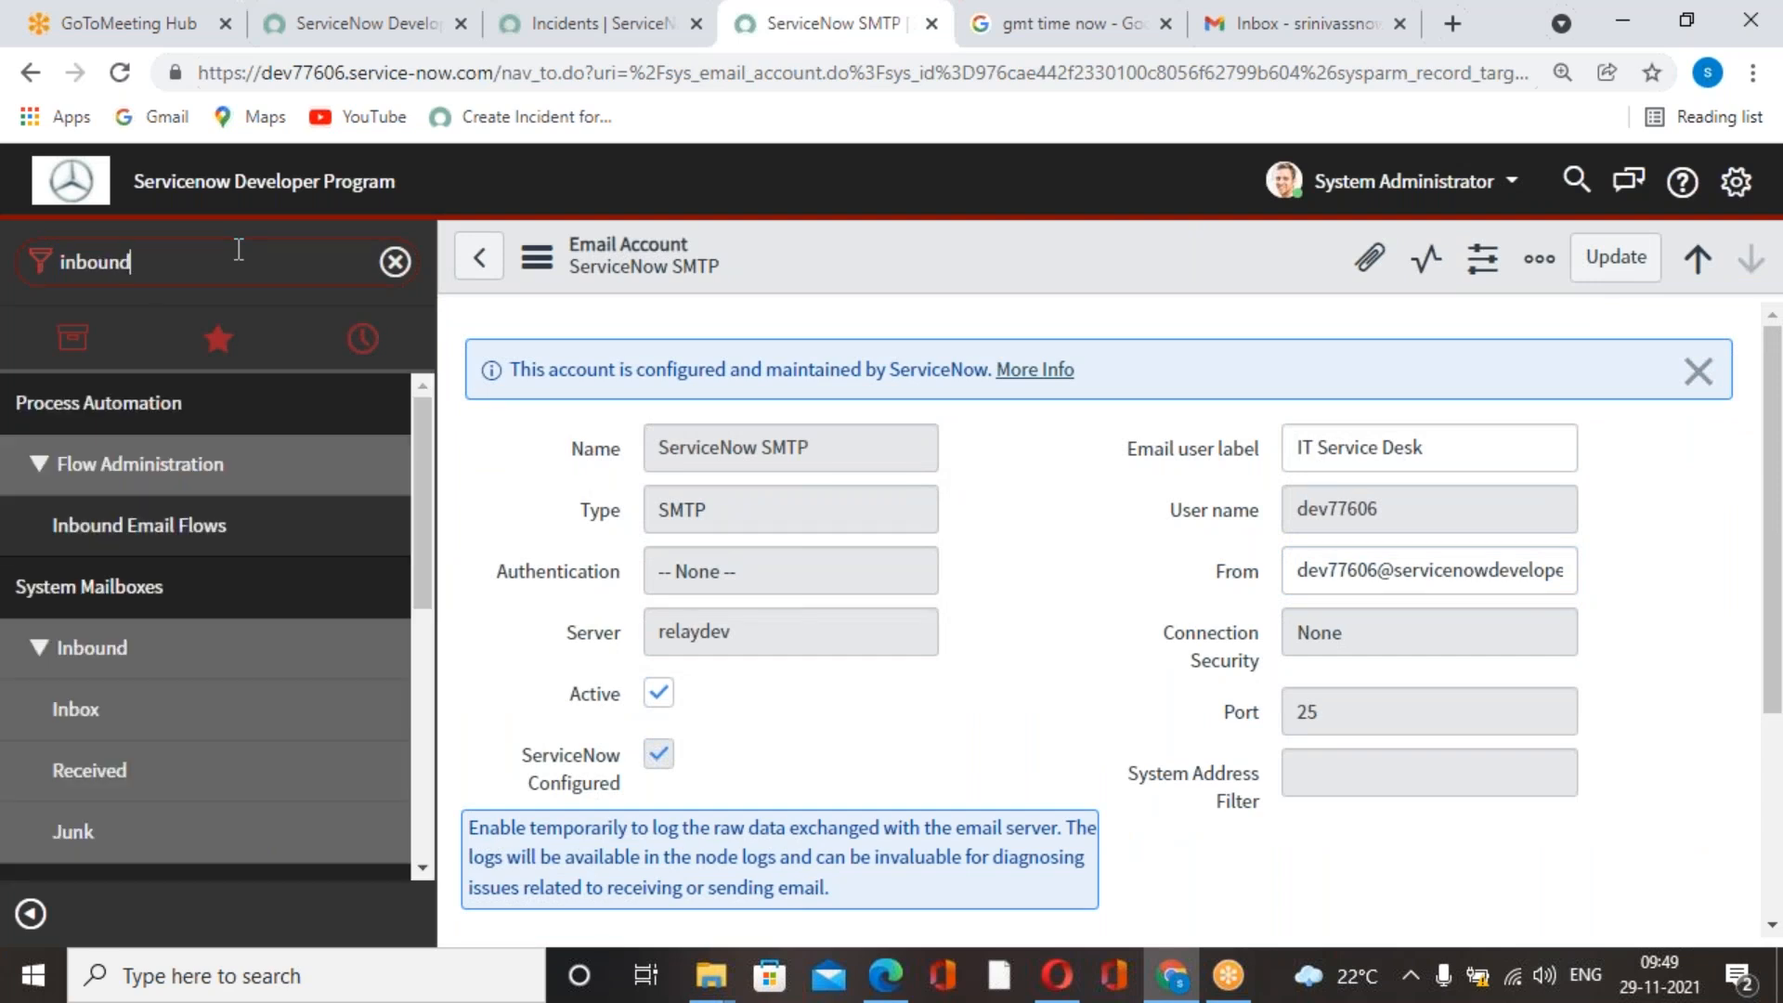
pyautogui.scroll(-6, 131, 677)
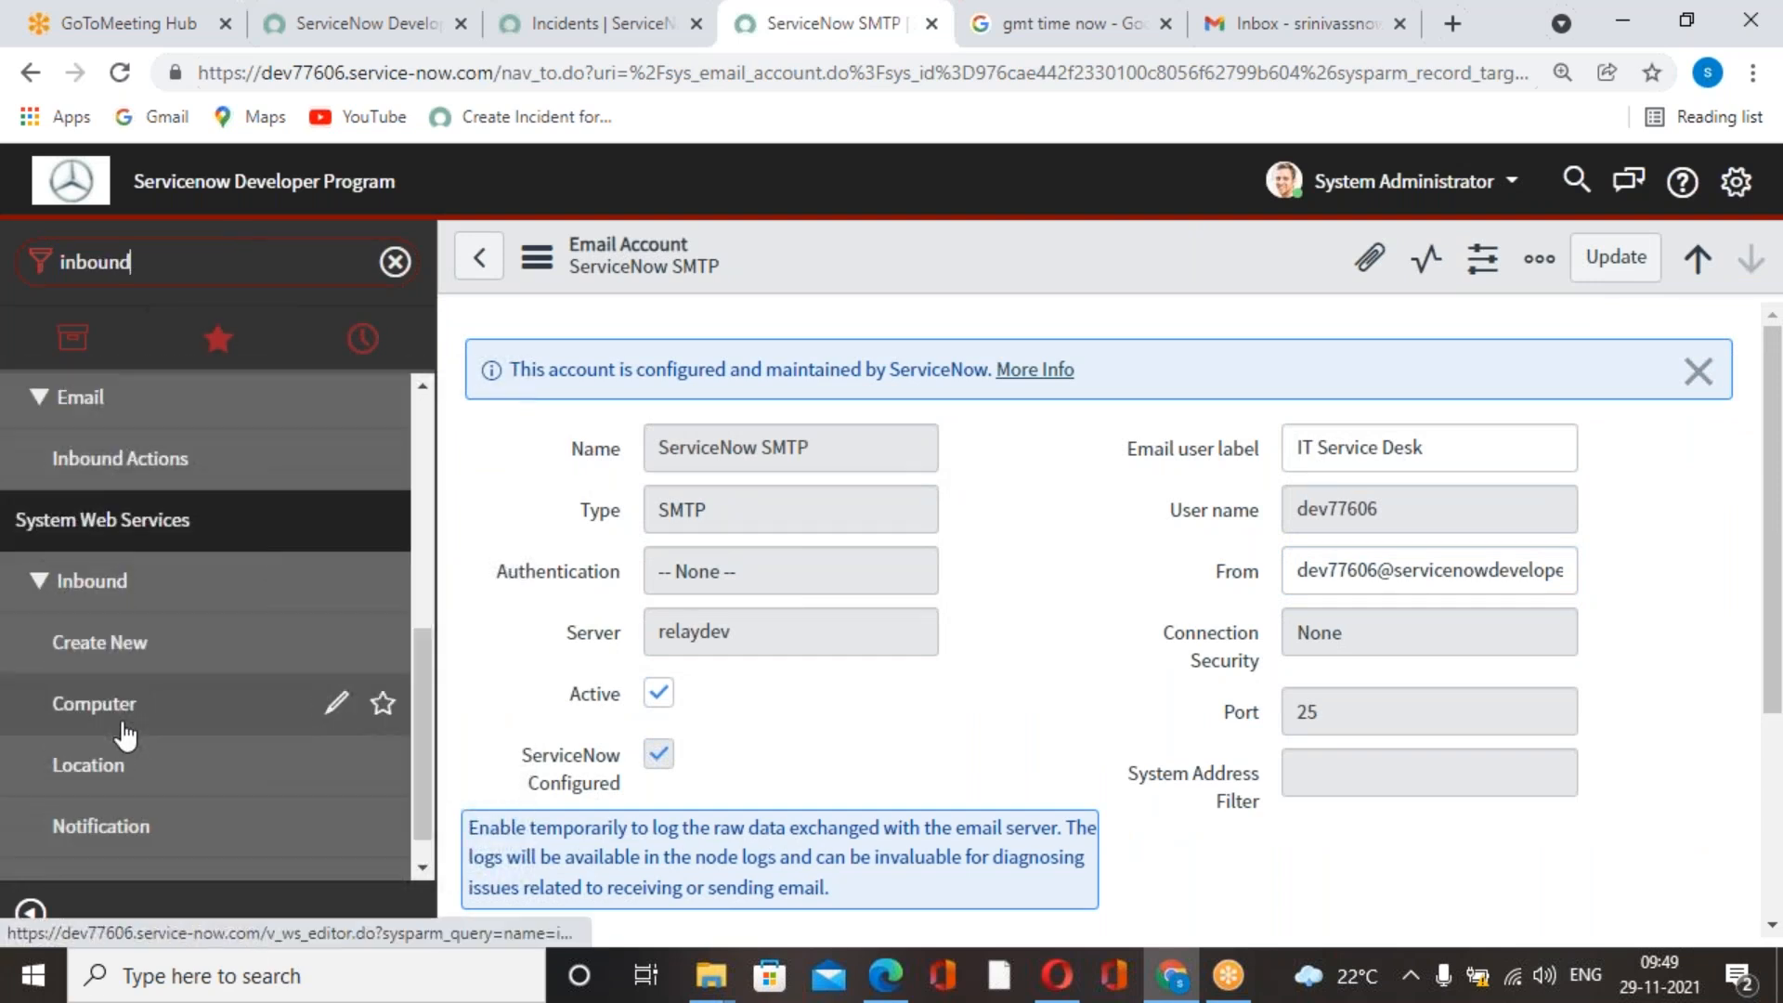
pyautogui.scroll(5, 132, 826)
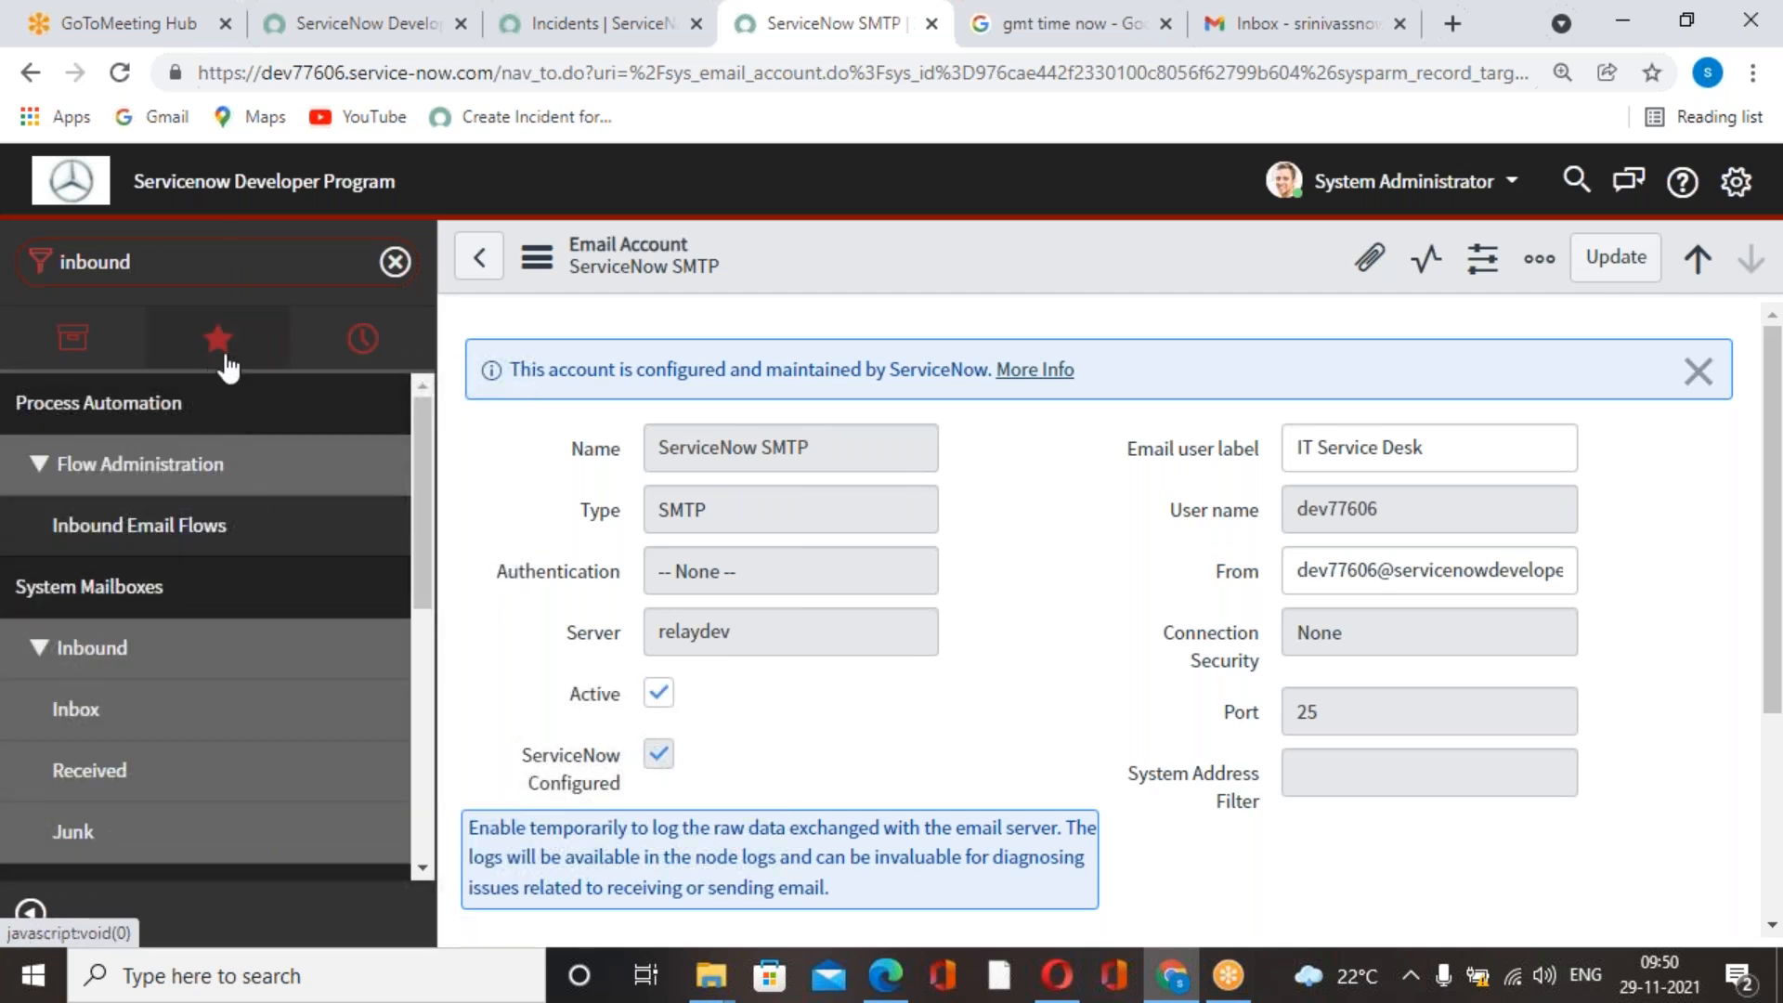
pyautogui.write('e')
pyautogui.press('BackSpace')
pyautogui.press('BackSpace')
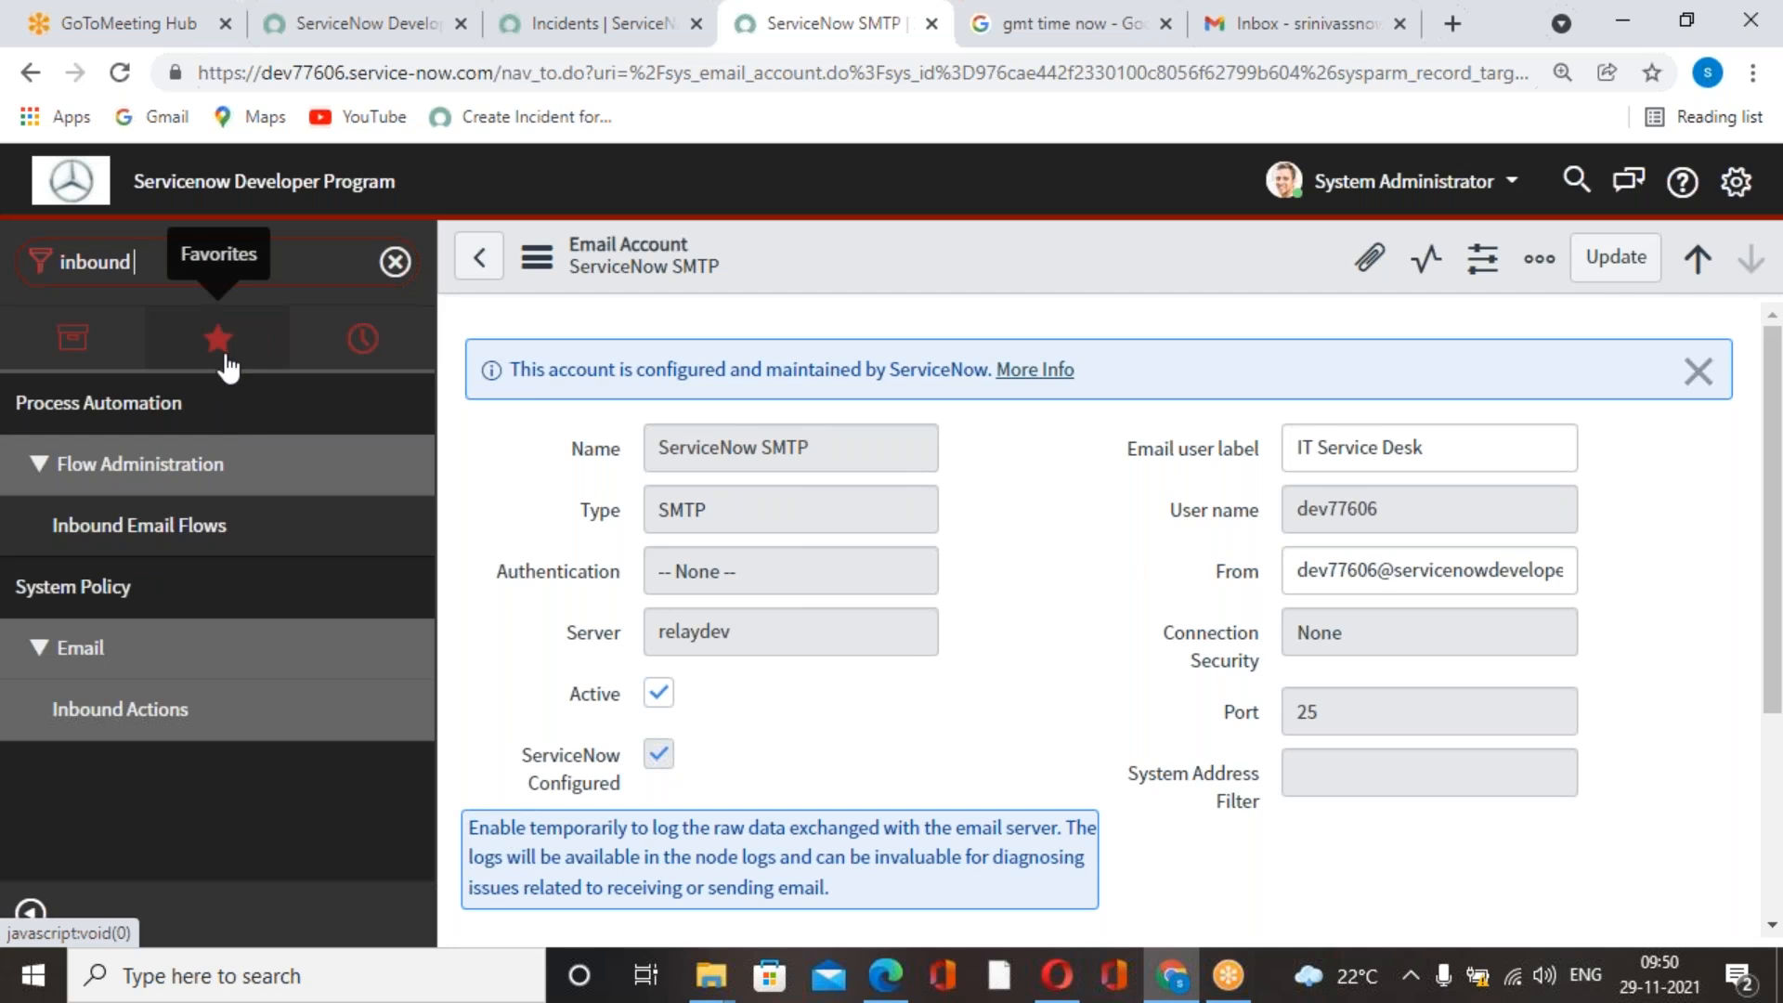
pyautogui.click(144, 712)
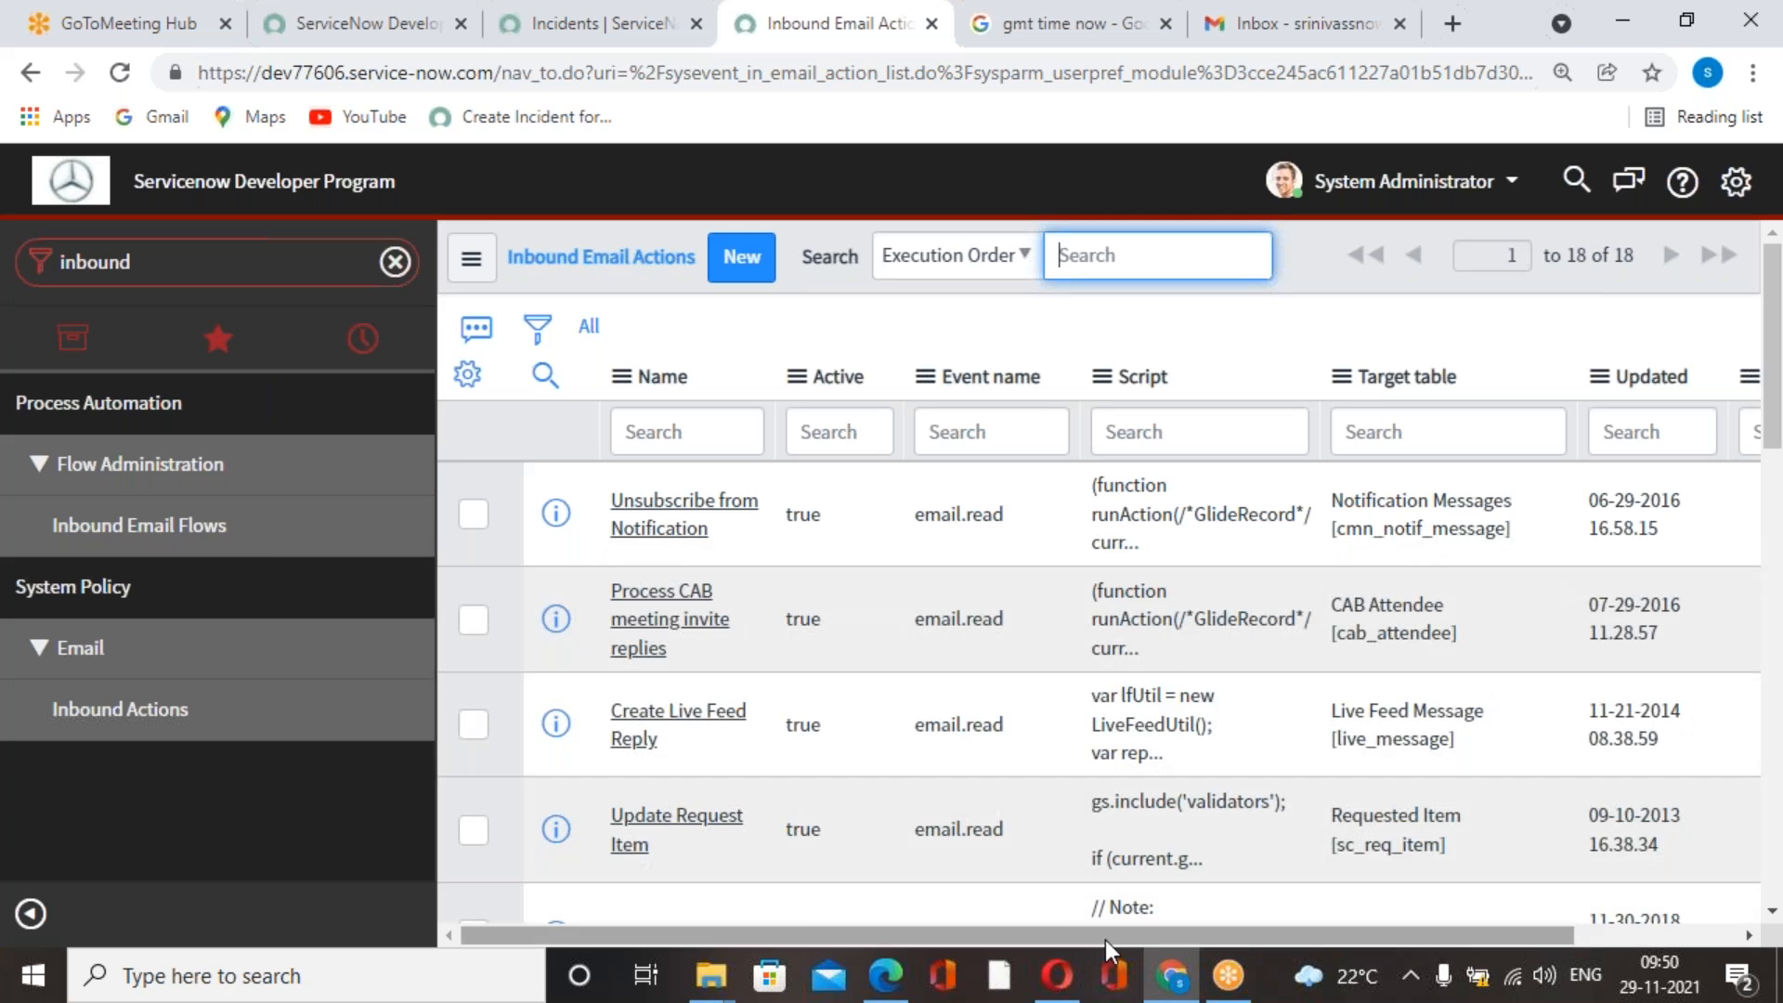
pyautogui.moveTo(1167, 938); pyautogui.dragTo(1329, 938)
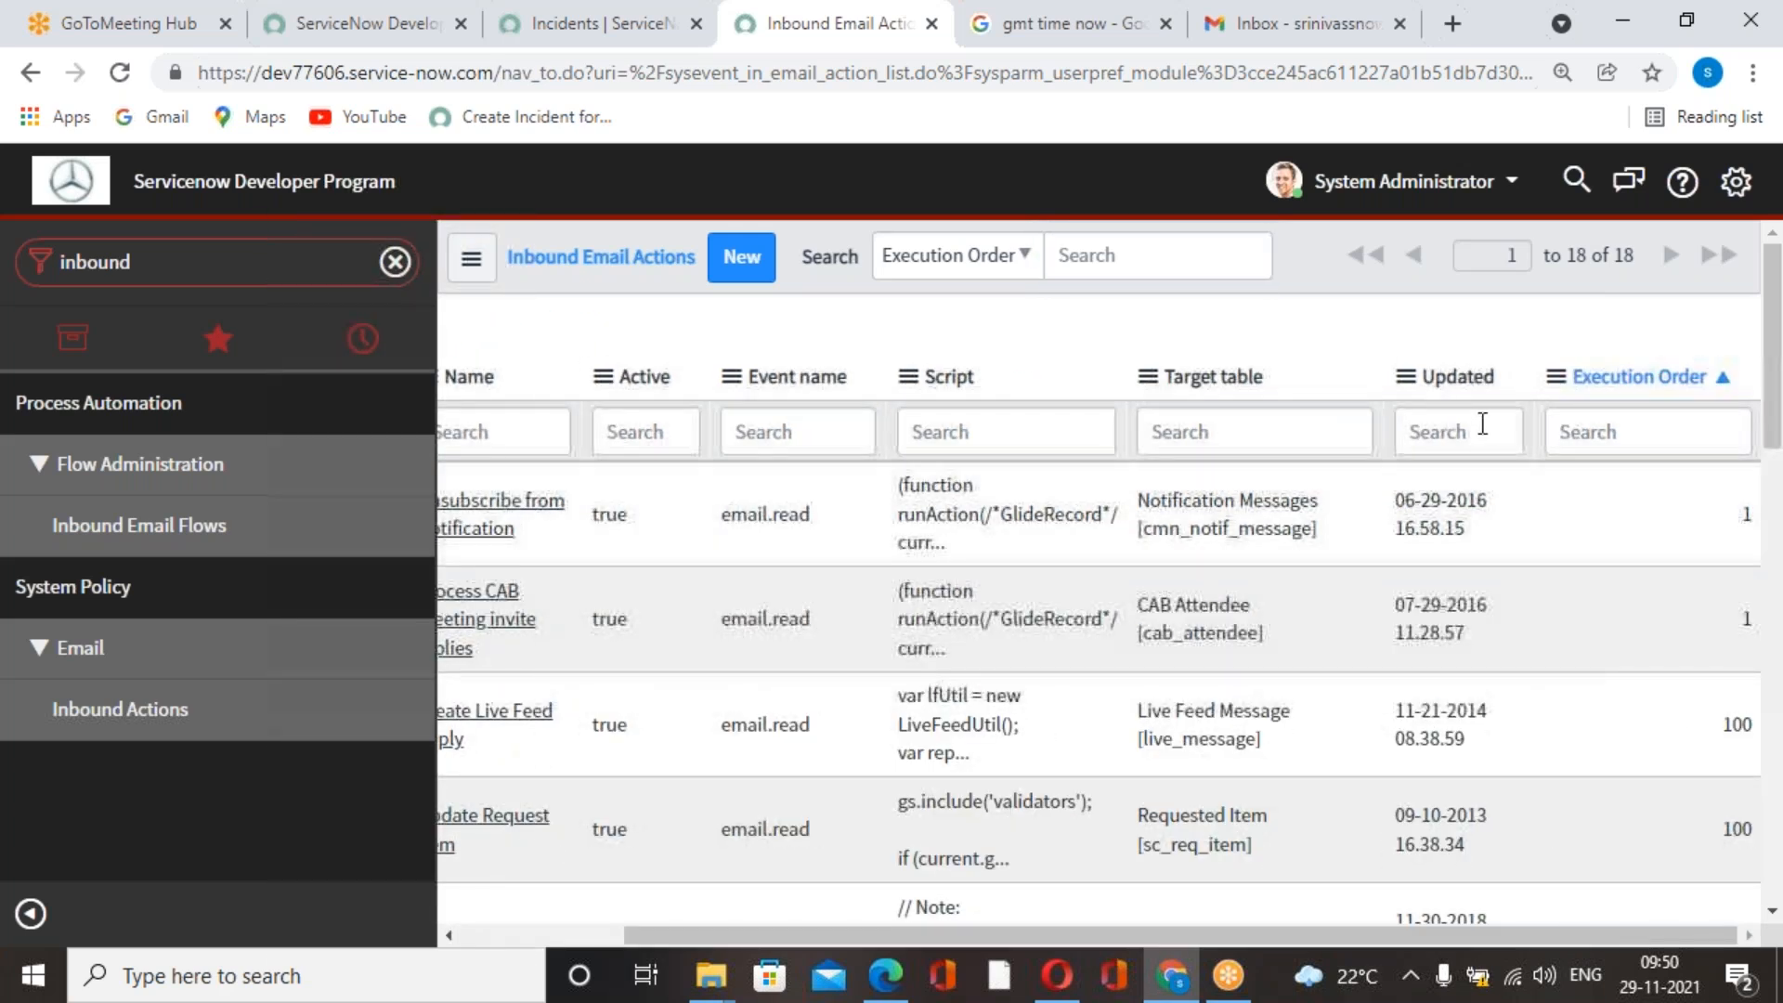
# Sort the inbound email actions by last updated in descending order and open the Creating New Incident action.
pyautogui.click(1457, 377)
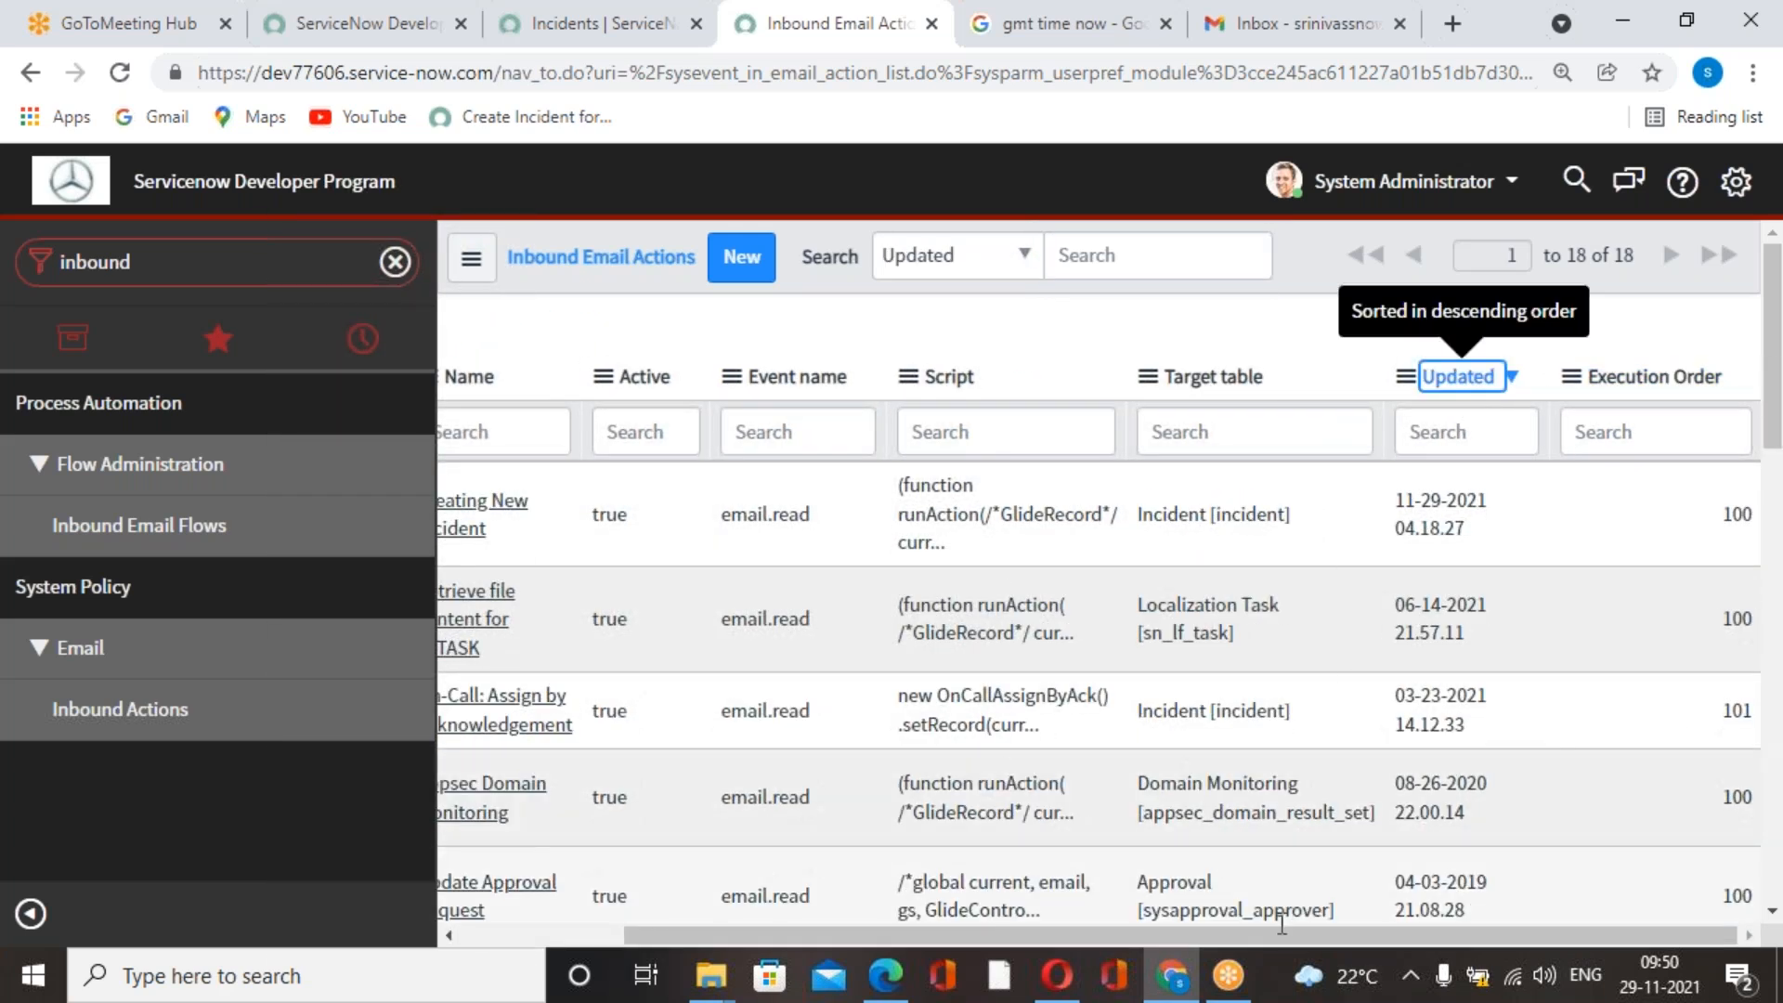
pyautogui.moveTo(1280, 933); pyautogui.dragTo(1116, 934)
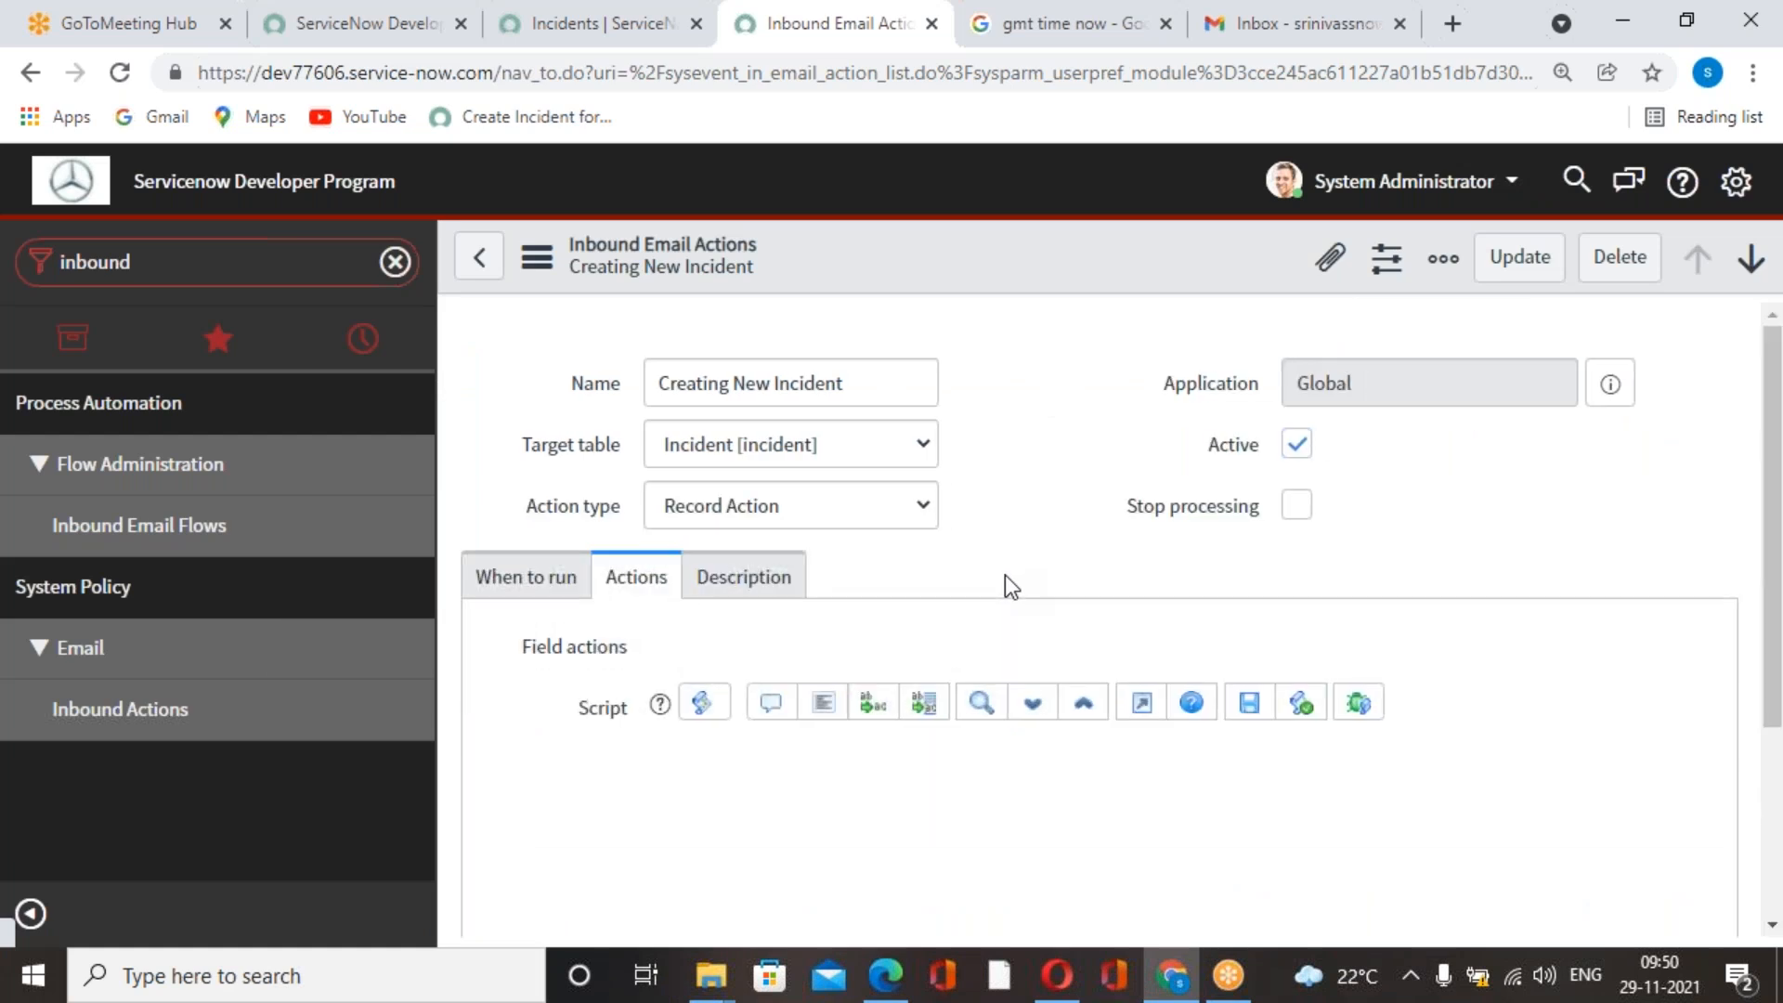
pyautogui.scroll(-4, 1005, 581)
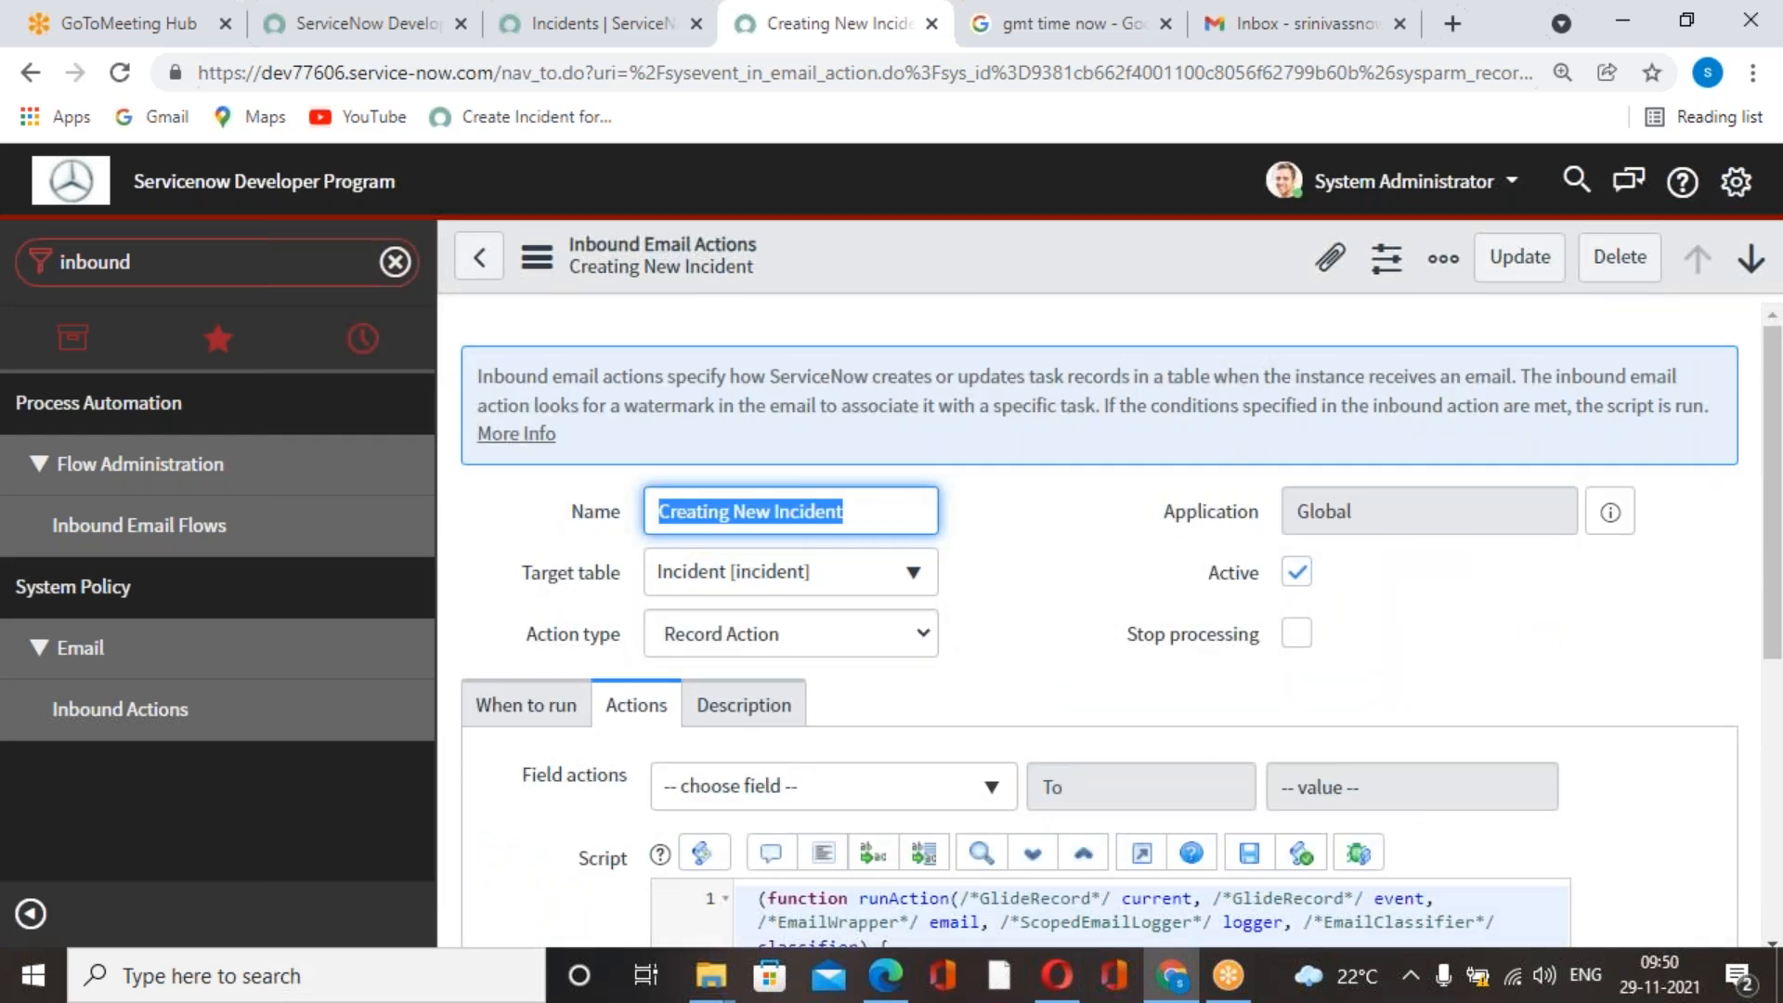
# Review the action's script and its When to run conditions.
pyautogui.scroll(-5, 799, 743)
pyautogui.scroll(5, 828, 719)
pyautogui.click(517, 704)
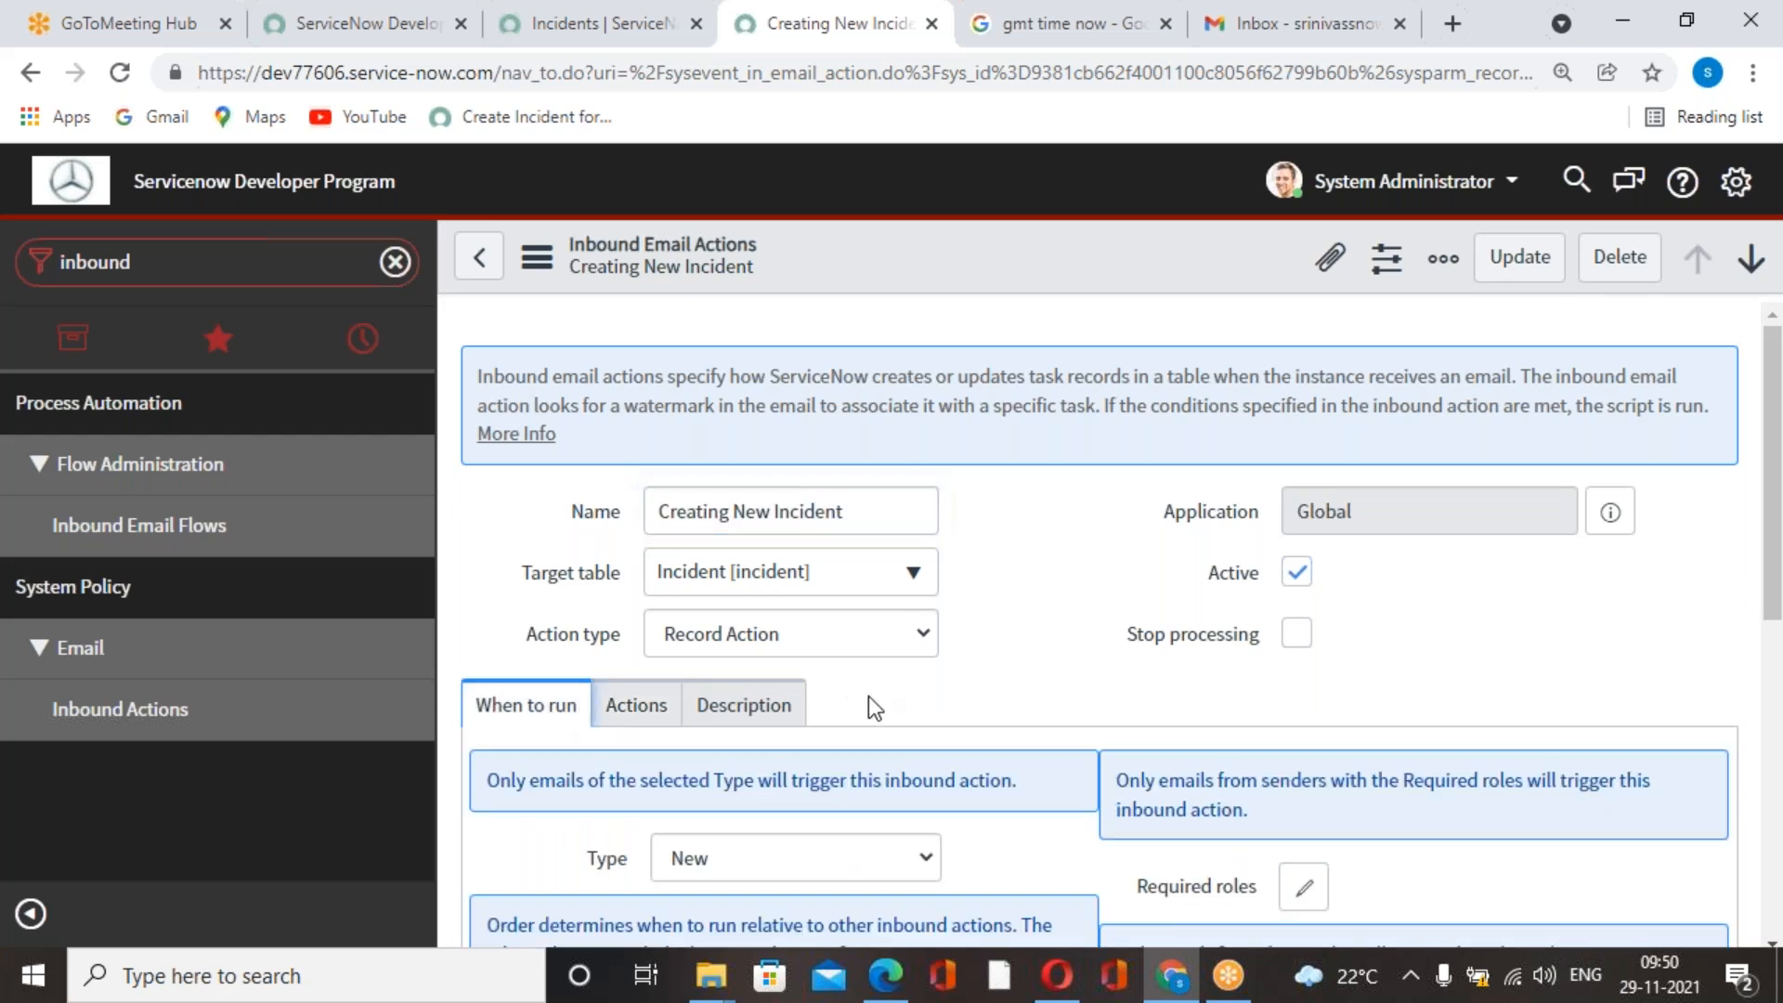
pyautogui.click(634, 708)
pyautogui.scroll(-5, 845, 693)
pyautogui.scroll(5, 934, 721)
# Switch to the Gmail draft and activate its empty recipient field.
pyautogui.click(1319, 23)
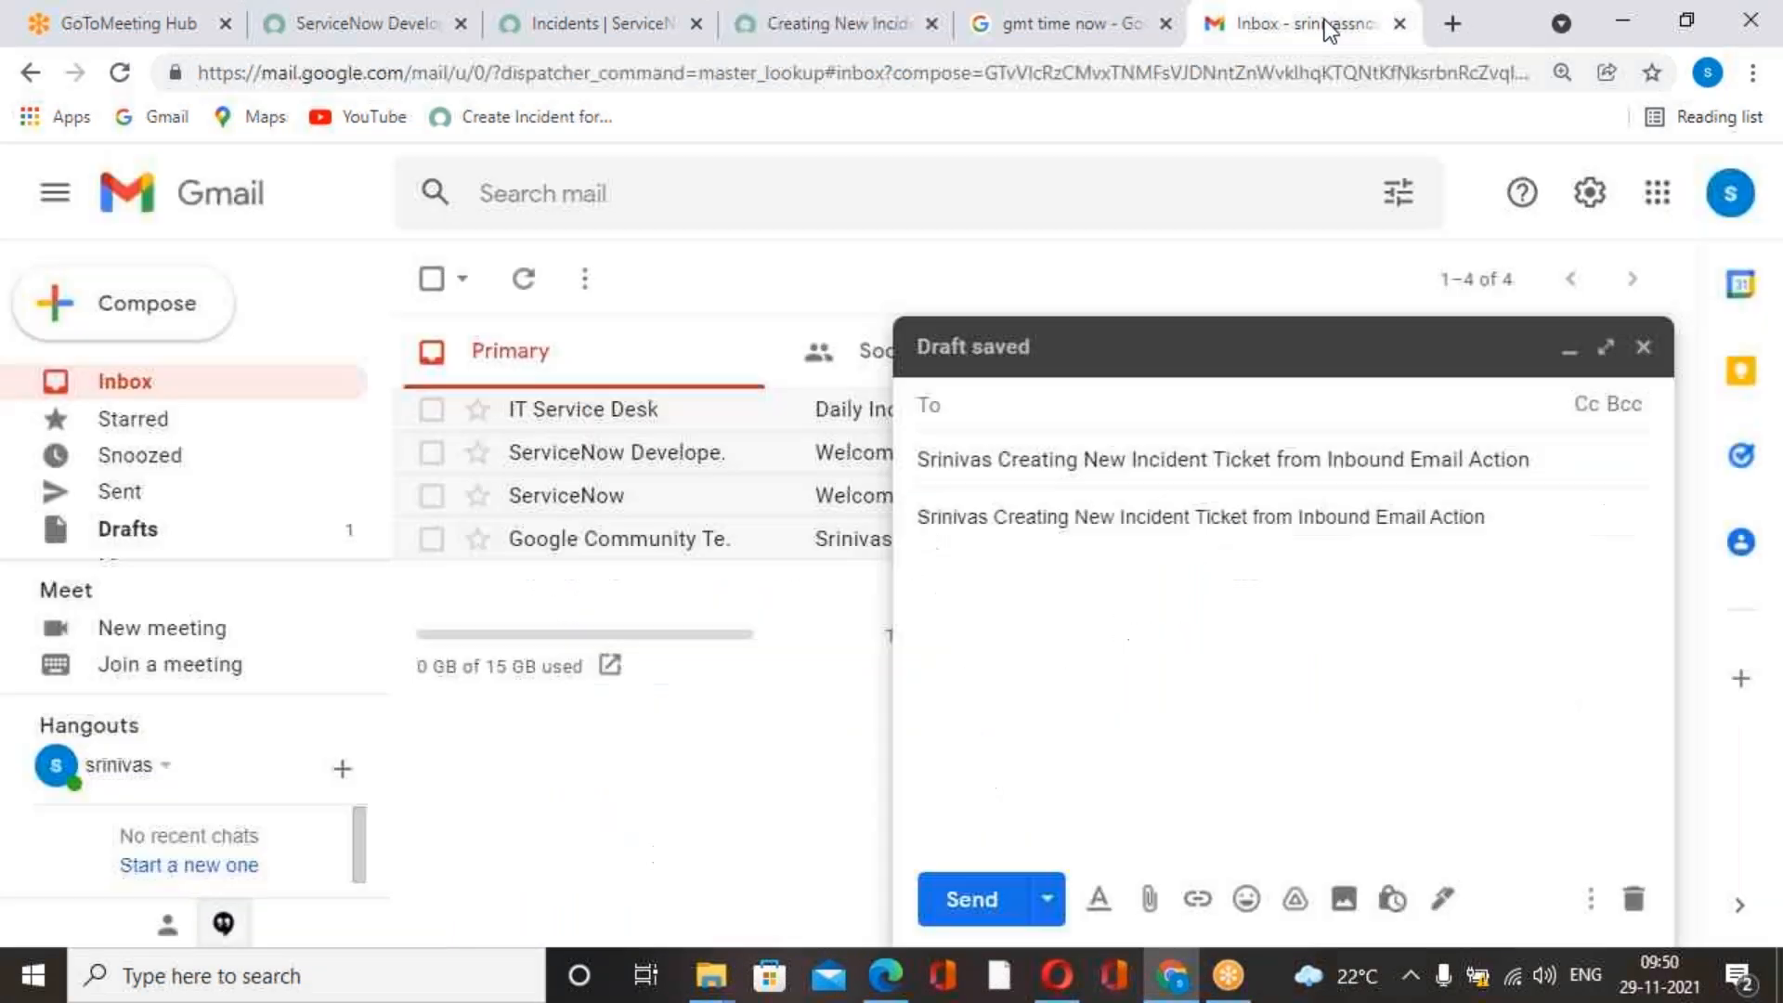
pyautogui.click(1118, 409)
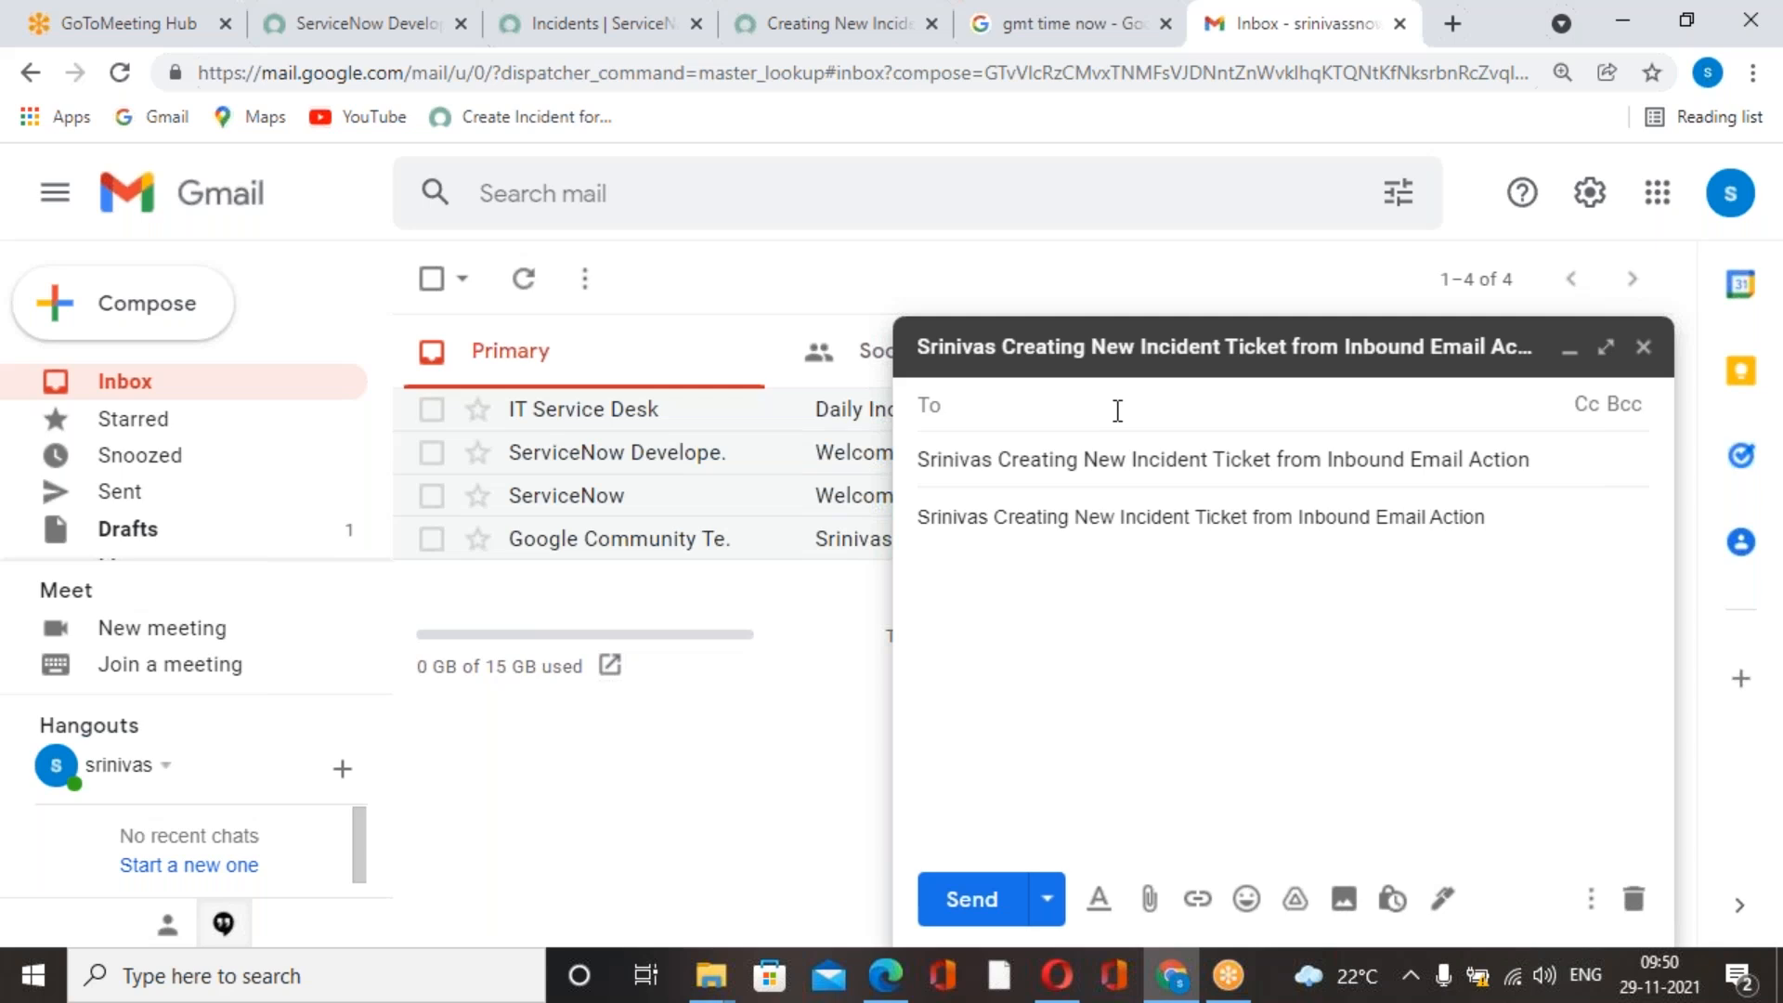
# Switch to ServiceNow, filter the navigator by accounts, open the ServiceNow SMTP email account and copy its From address.
pyautogui.click(1036, 25)
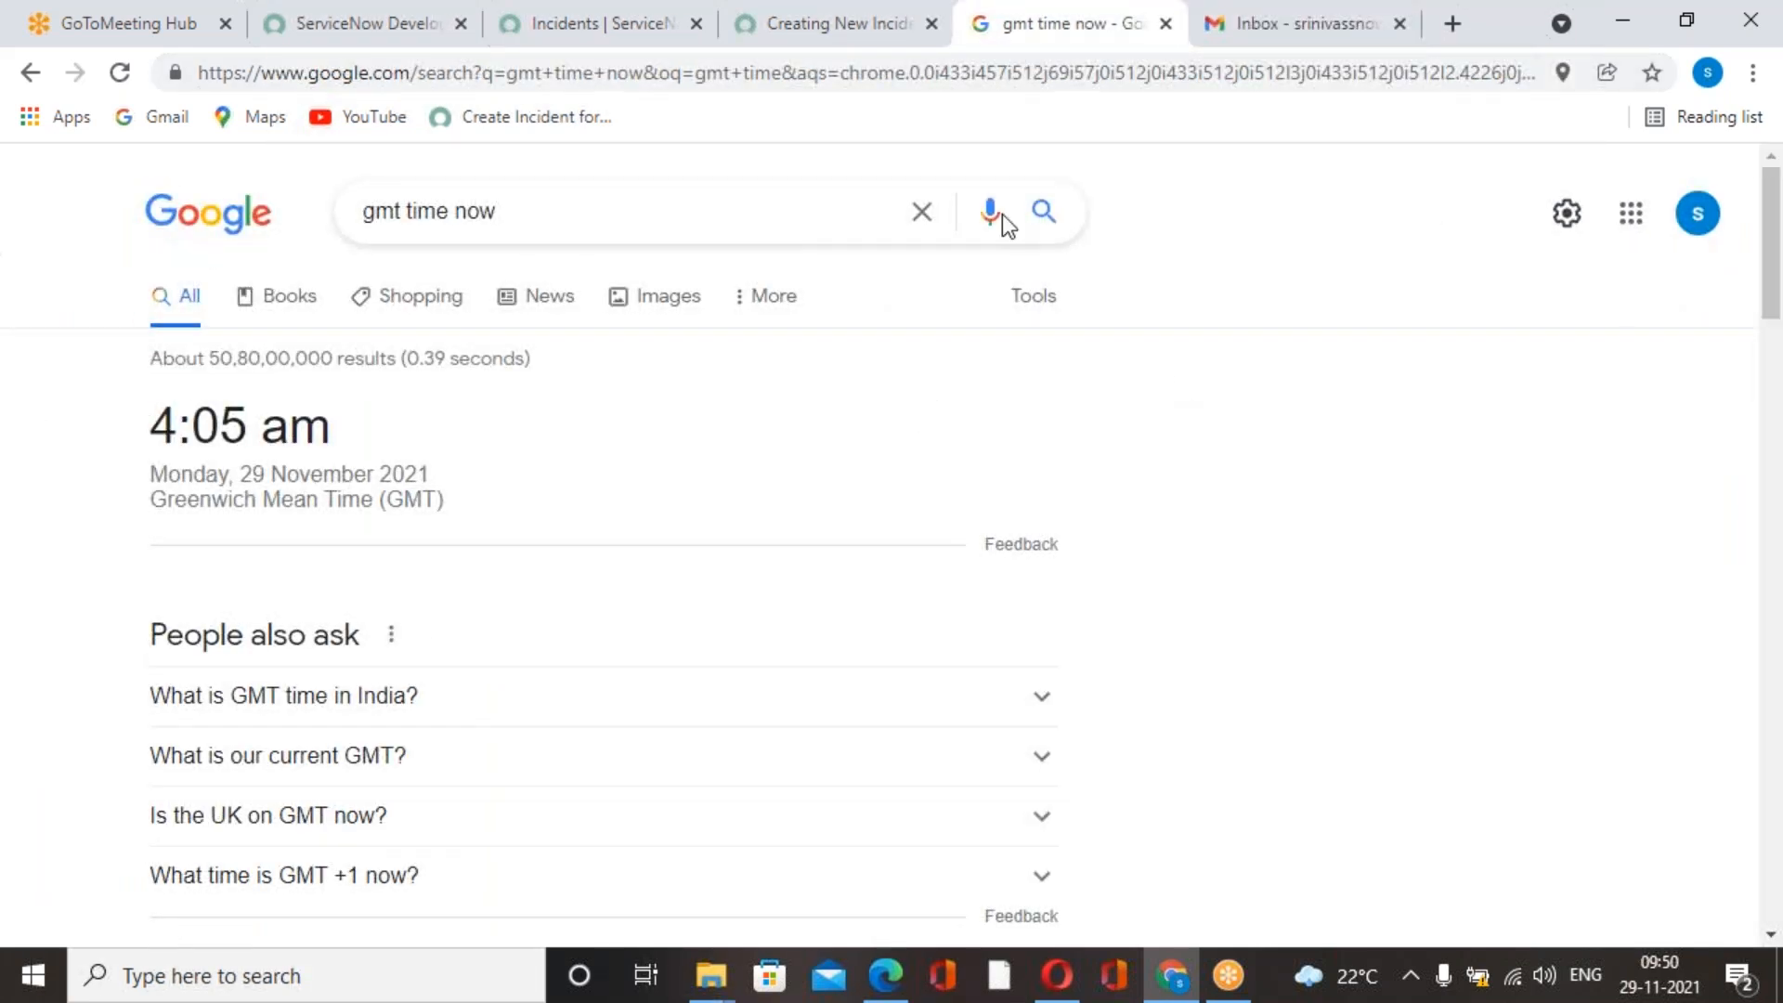
pyautogui.click(871, 32)
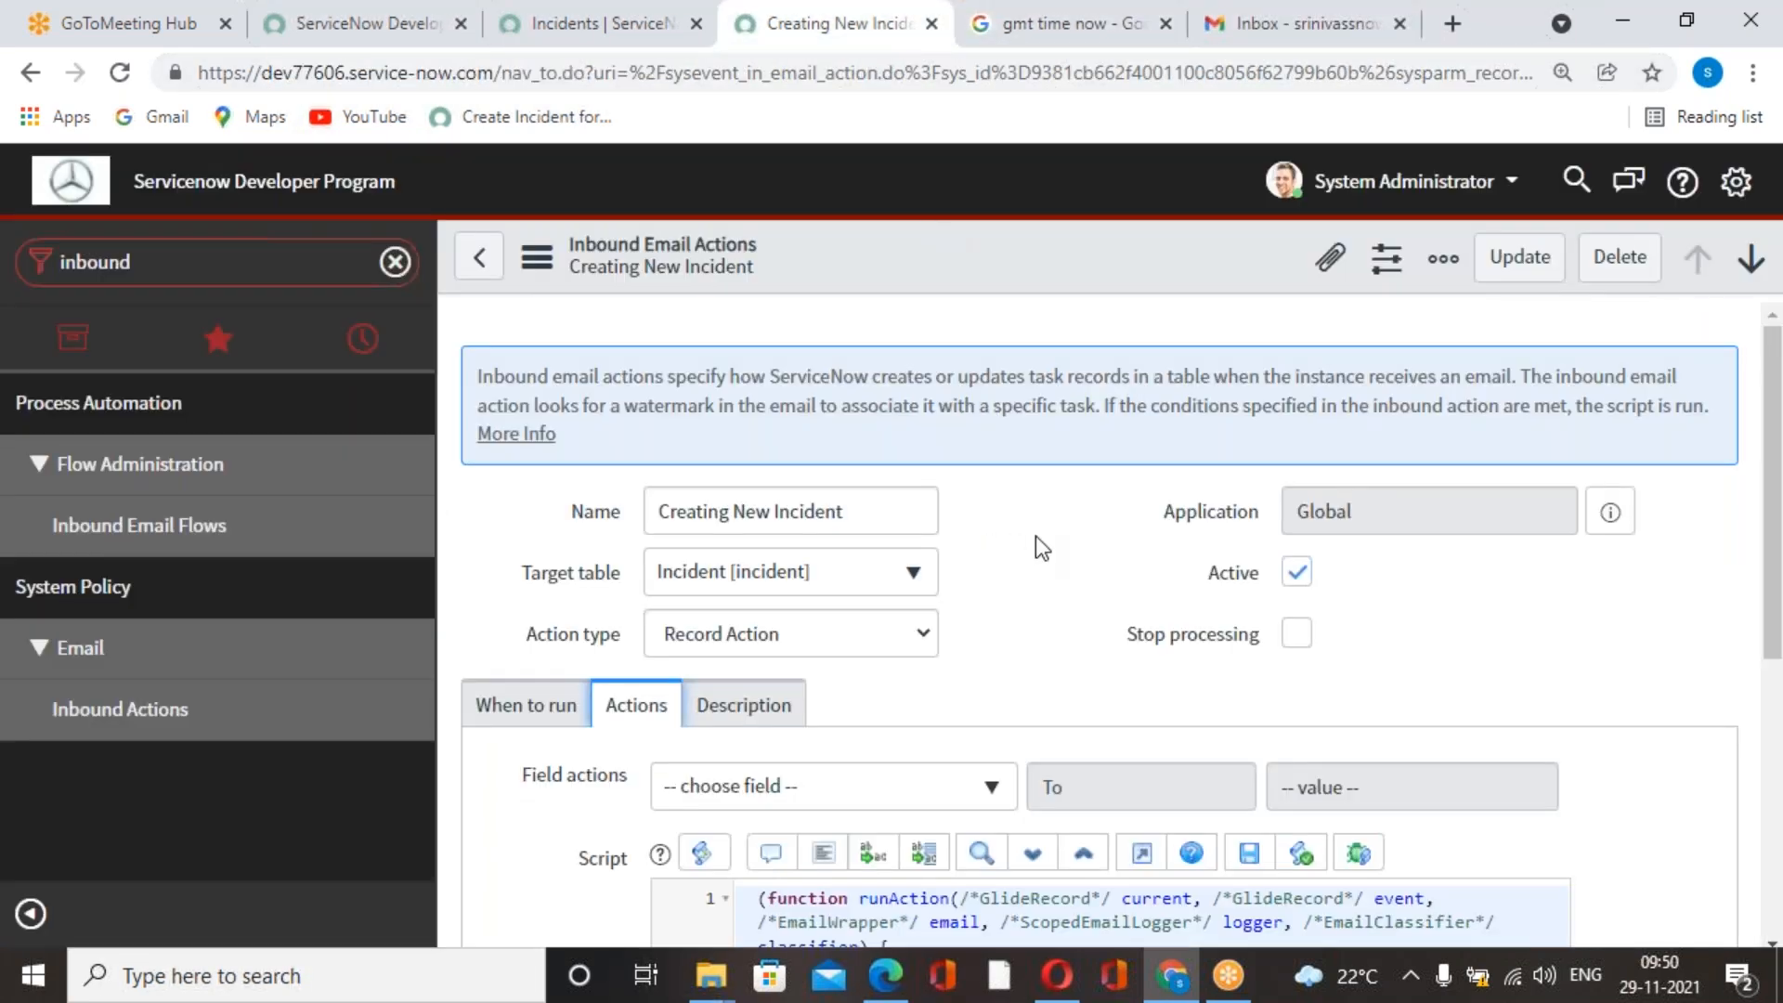
pyautogui.scroll(-3, 1029, 531)
pyautogui.click(665, 37)
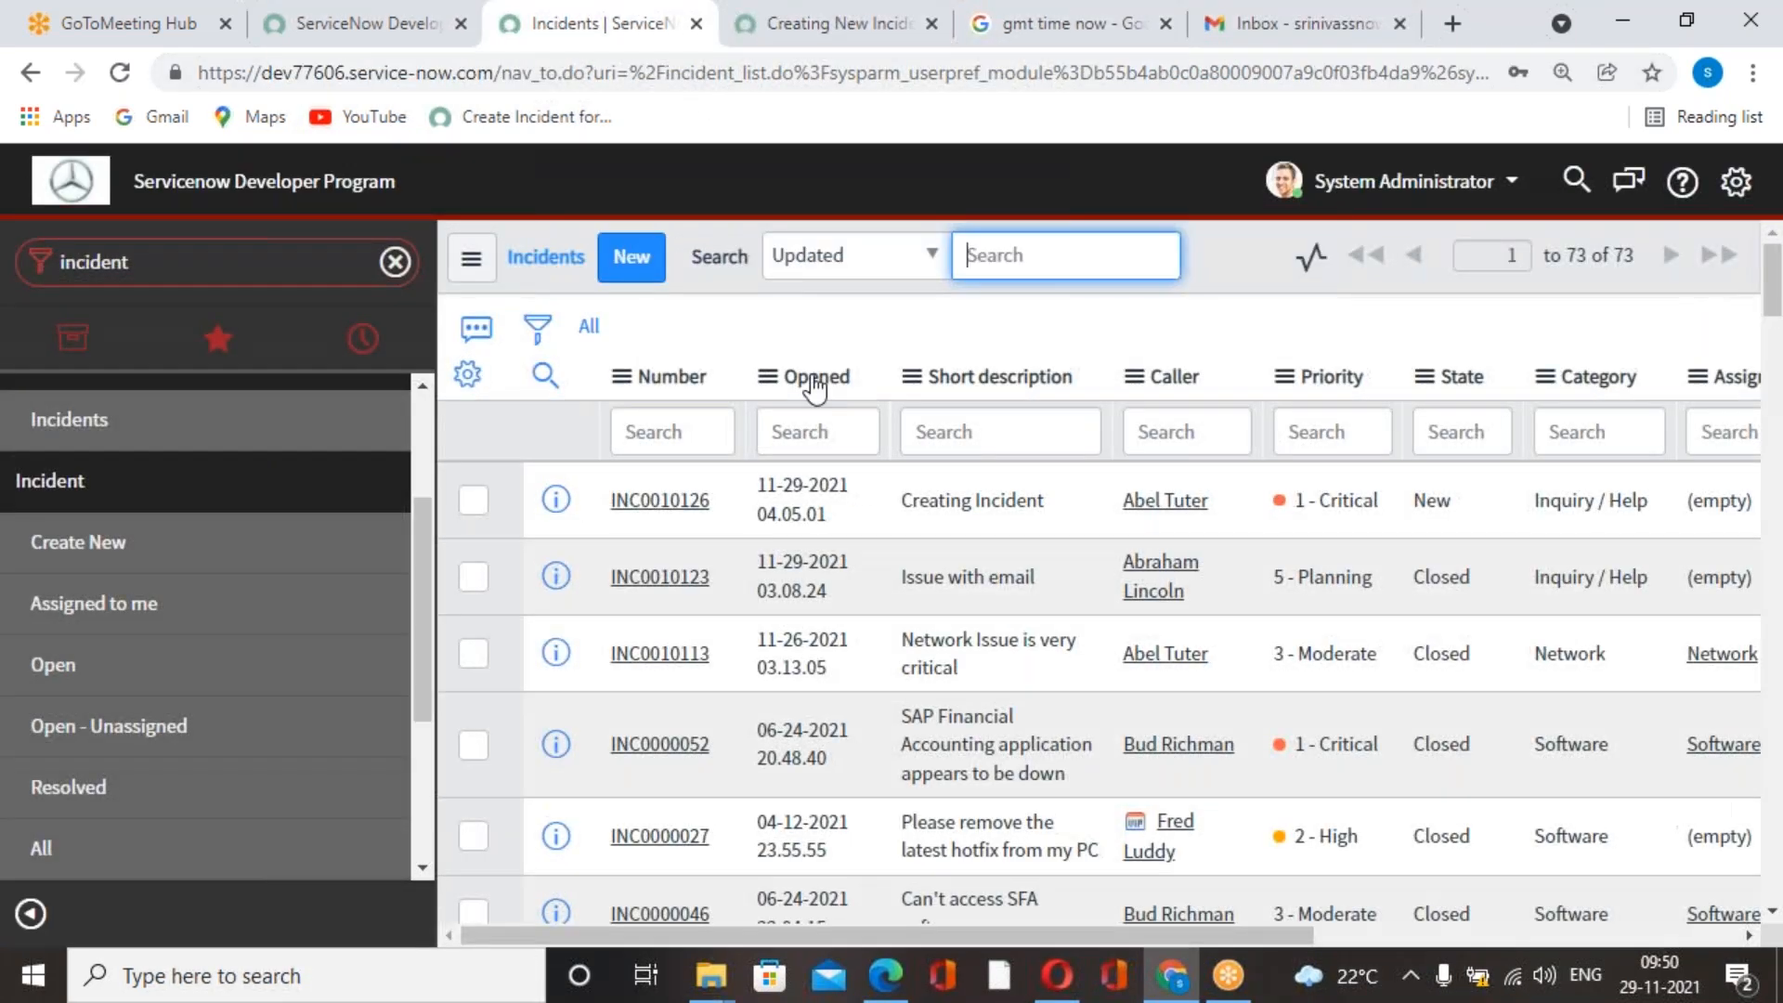
pyautogui.click(162, 276)
pyautogui.write('ac')
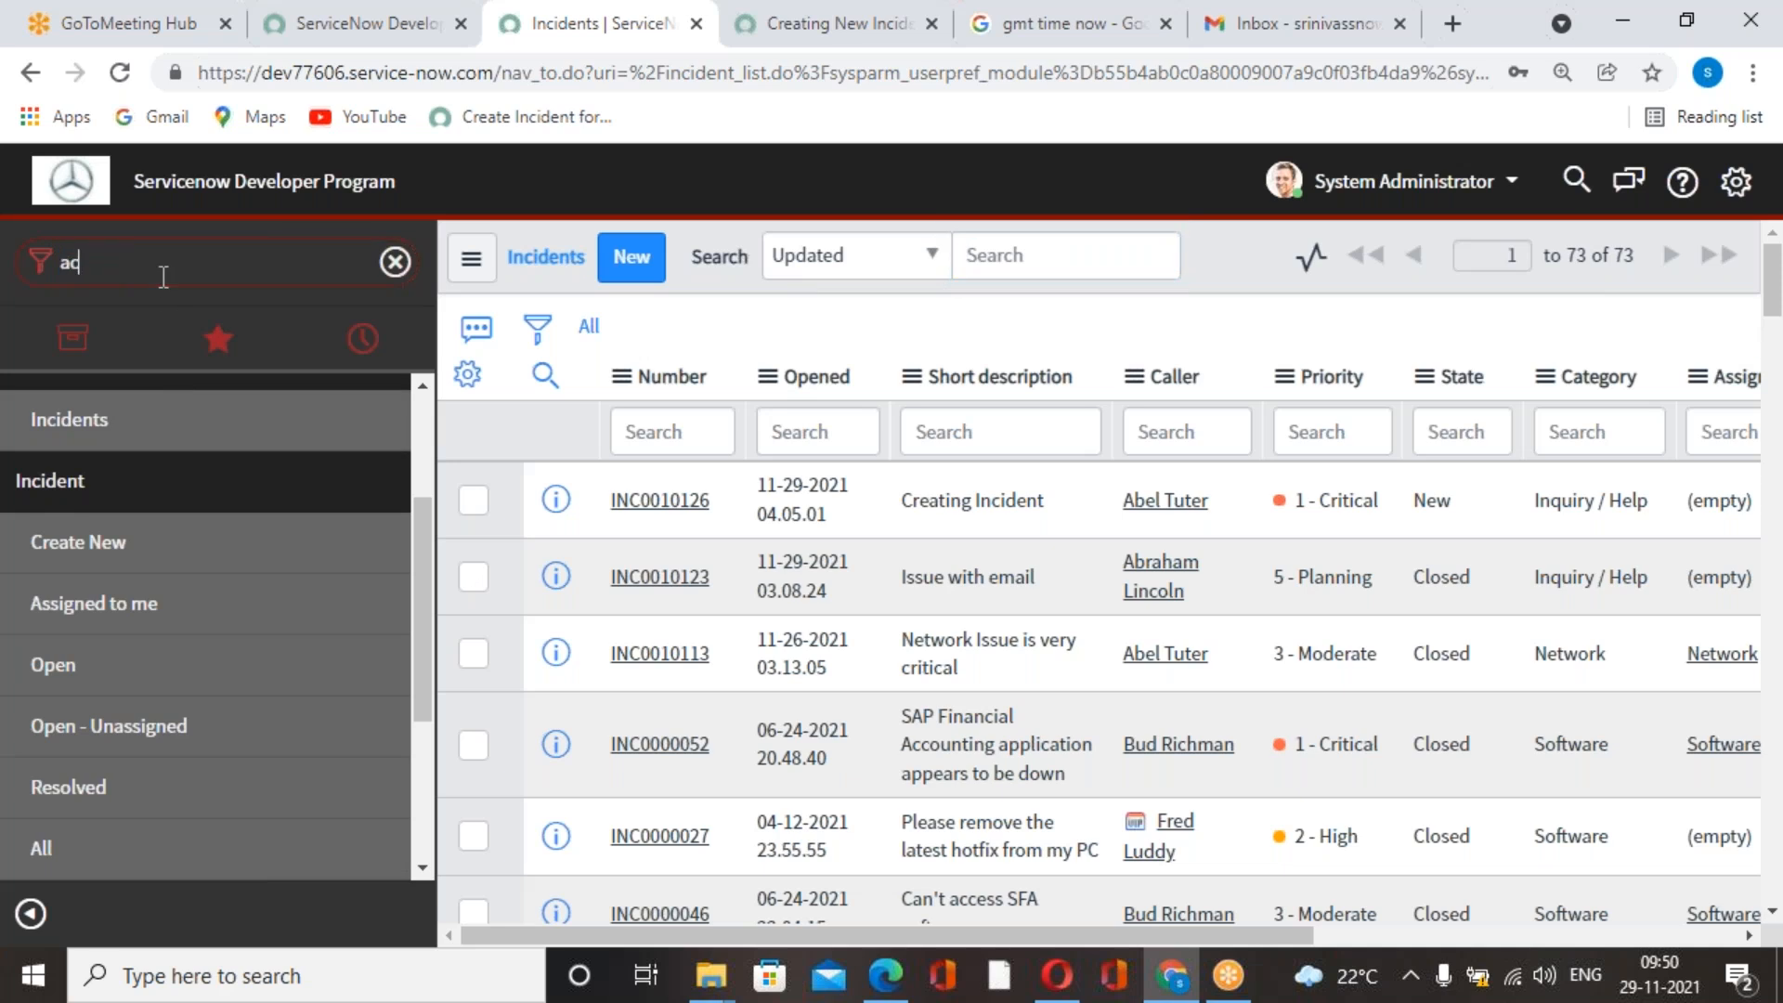
pyautogui.write('counts')
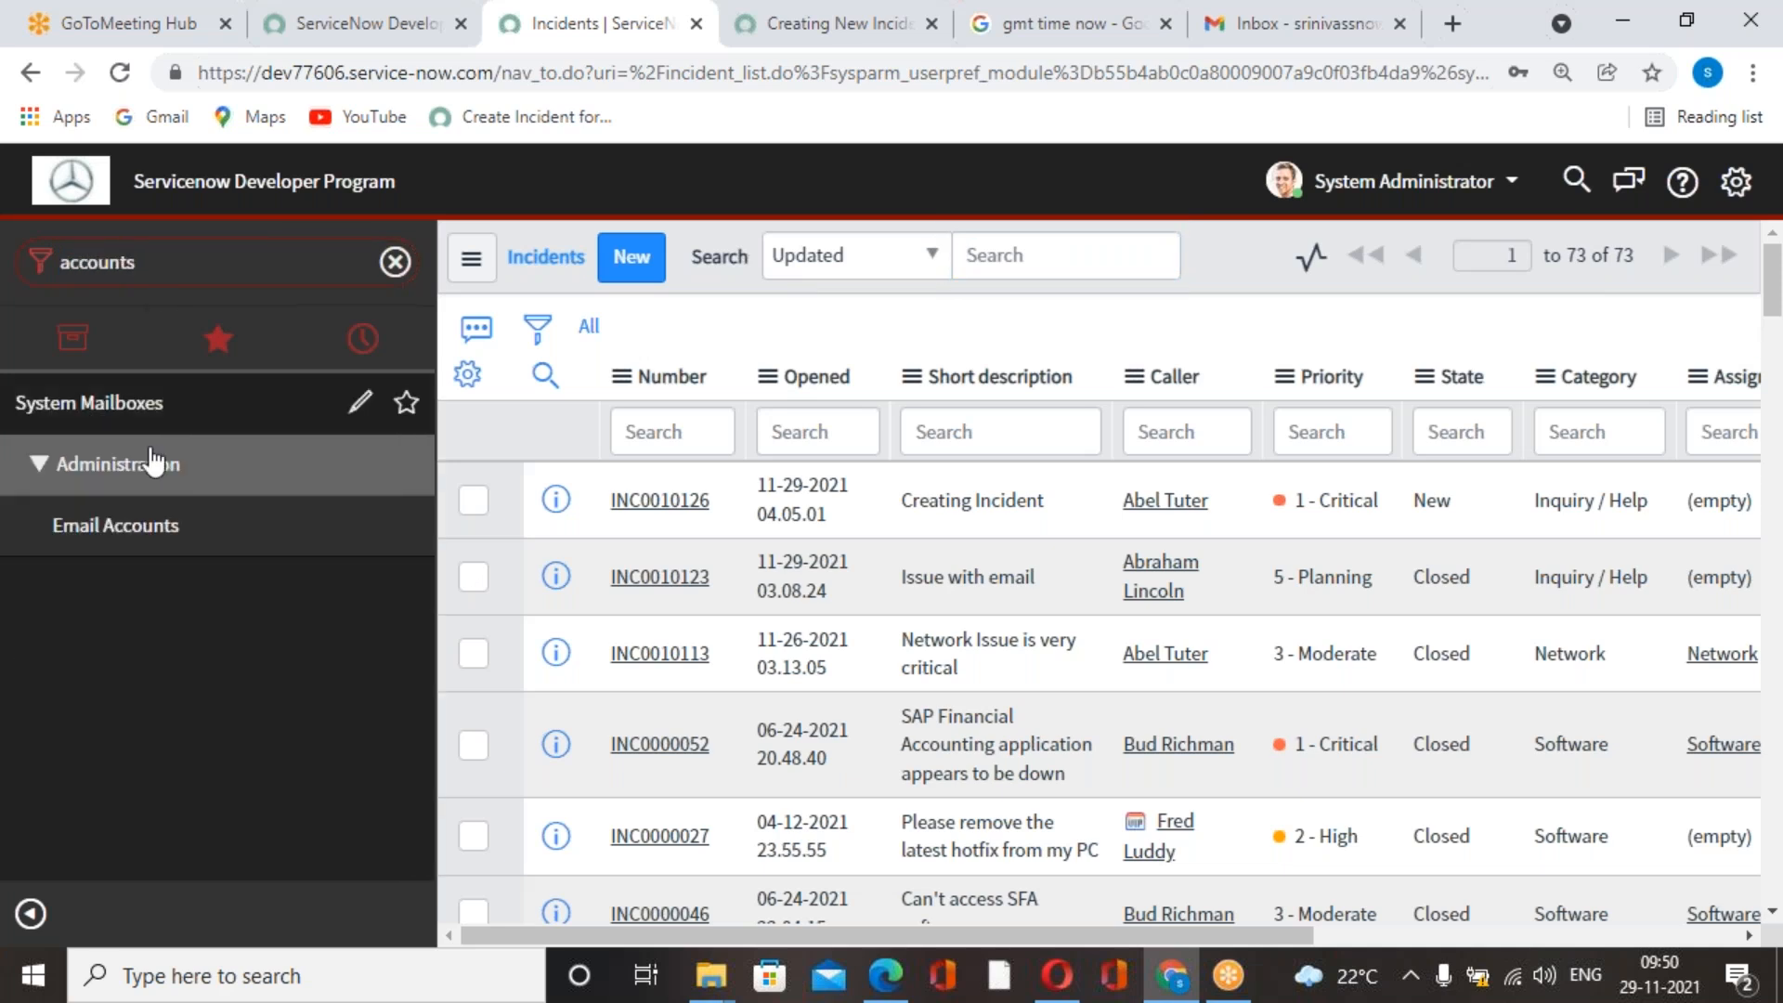
pyautogui.click(158, 534)
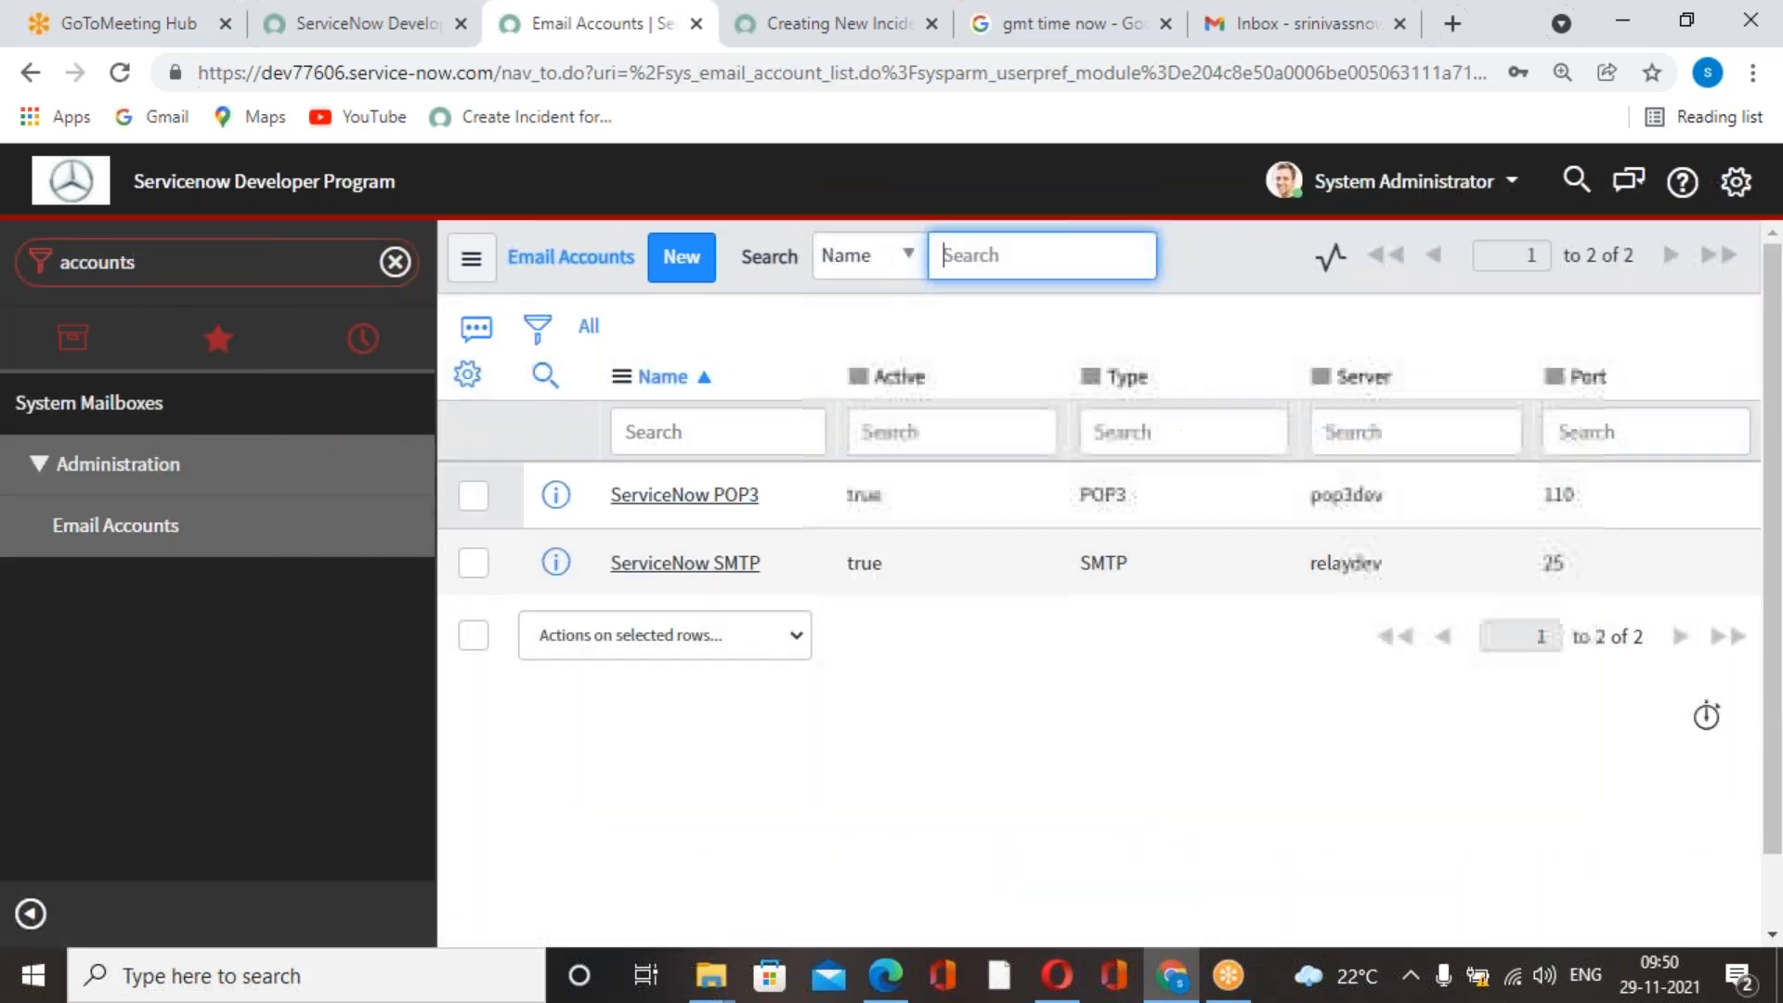
pyautogui.click(709, 563)
pyautogui.moveTo(1297, 569); pyautogui.dragTo(1650, 555)
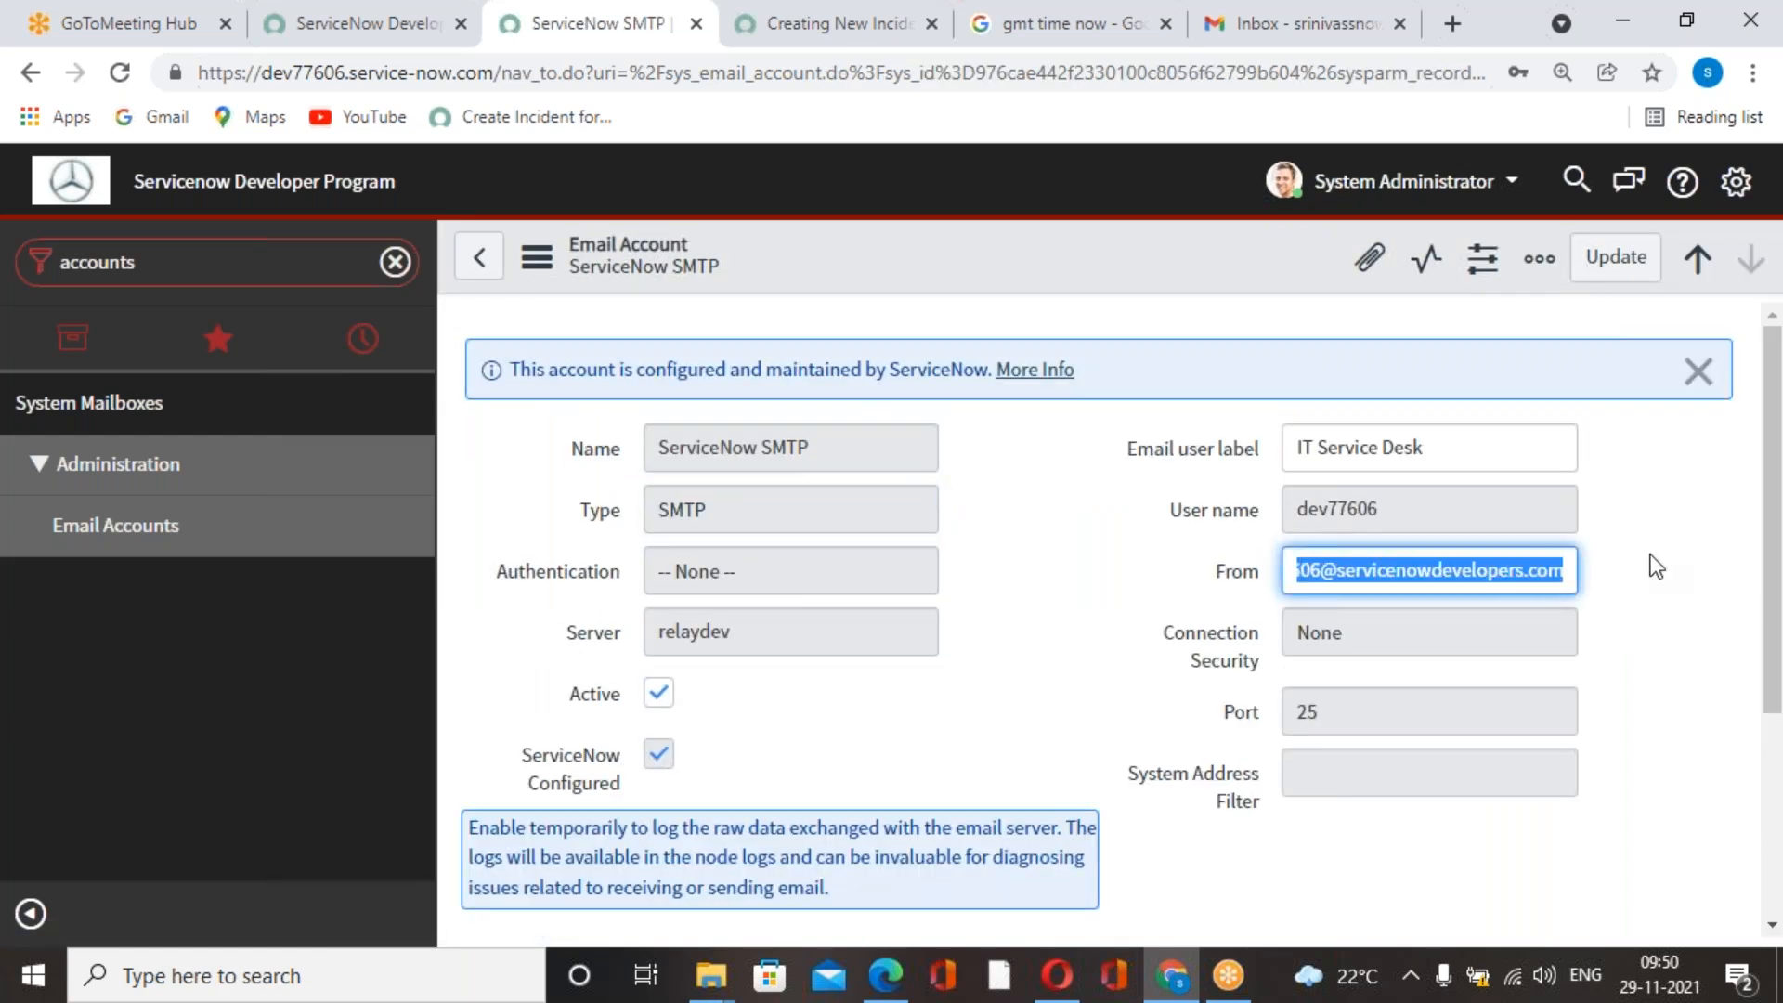
# Switch to Gmail, paste the copied instance address as the draft's recipient and send the message.
pyautogui.click(1333, 35)
pyautogui.hotkey('ctrl', 'v')
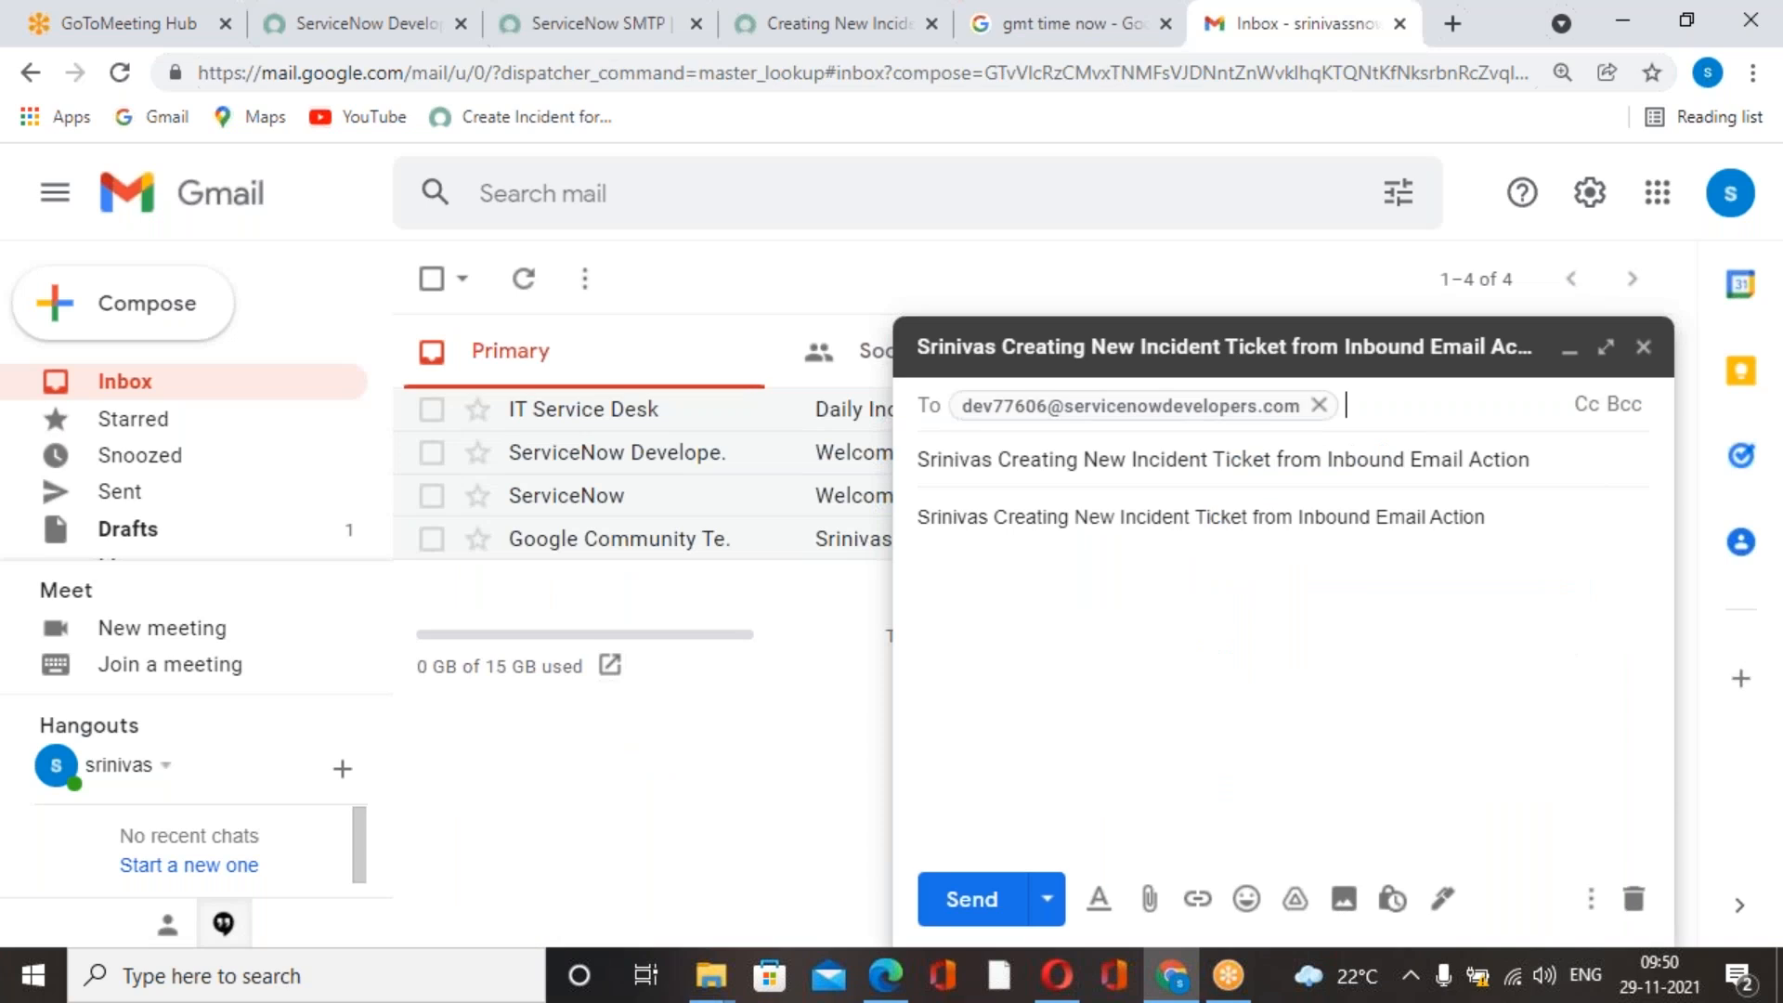
pyautogui.click(972, 899)
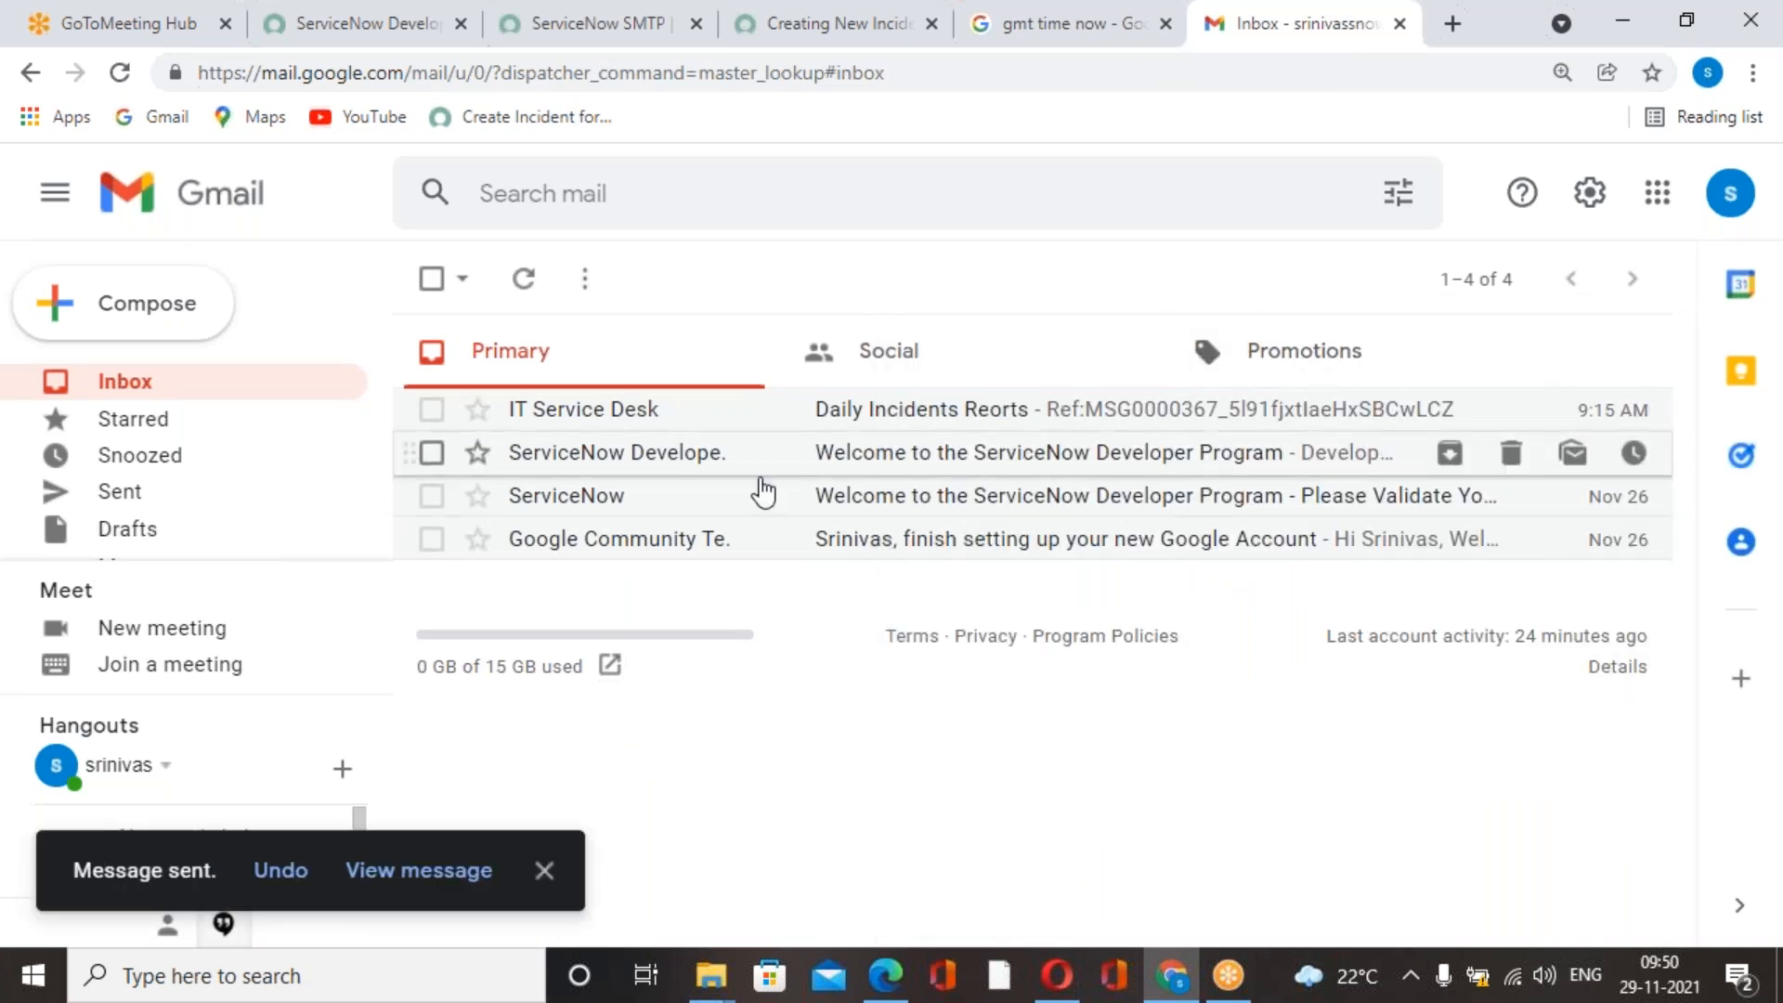
# Open the newly sent incident message from the Sent folder and check the recipient address in its details.
pyautogui.click(131, 491)
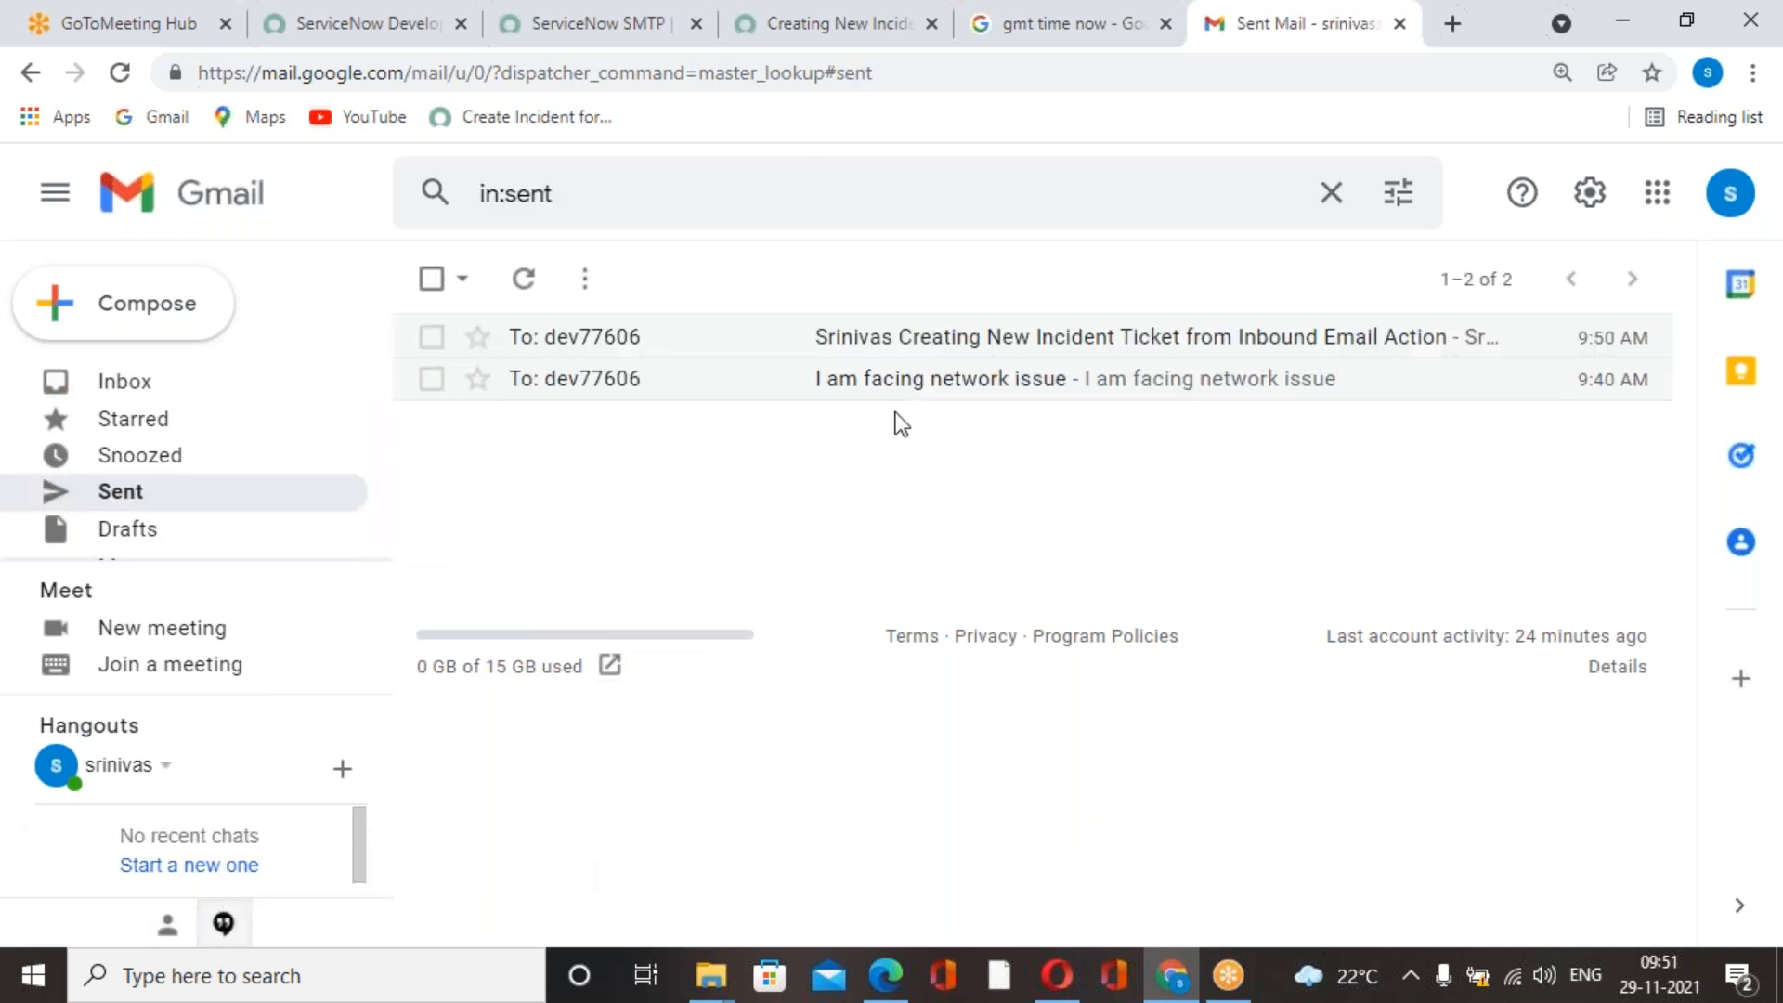
pyautogui.click(922, 348)
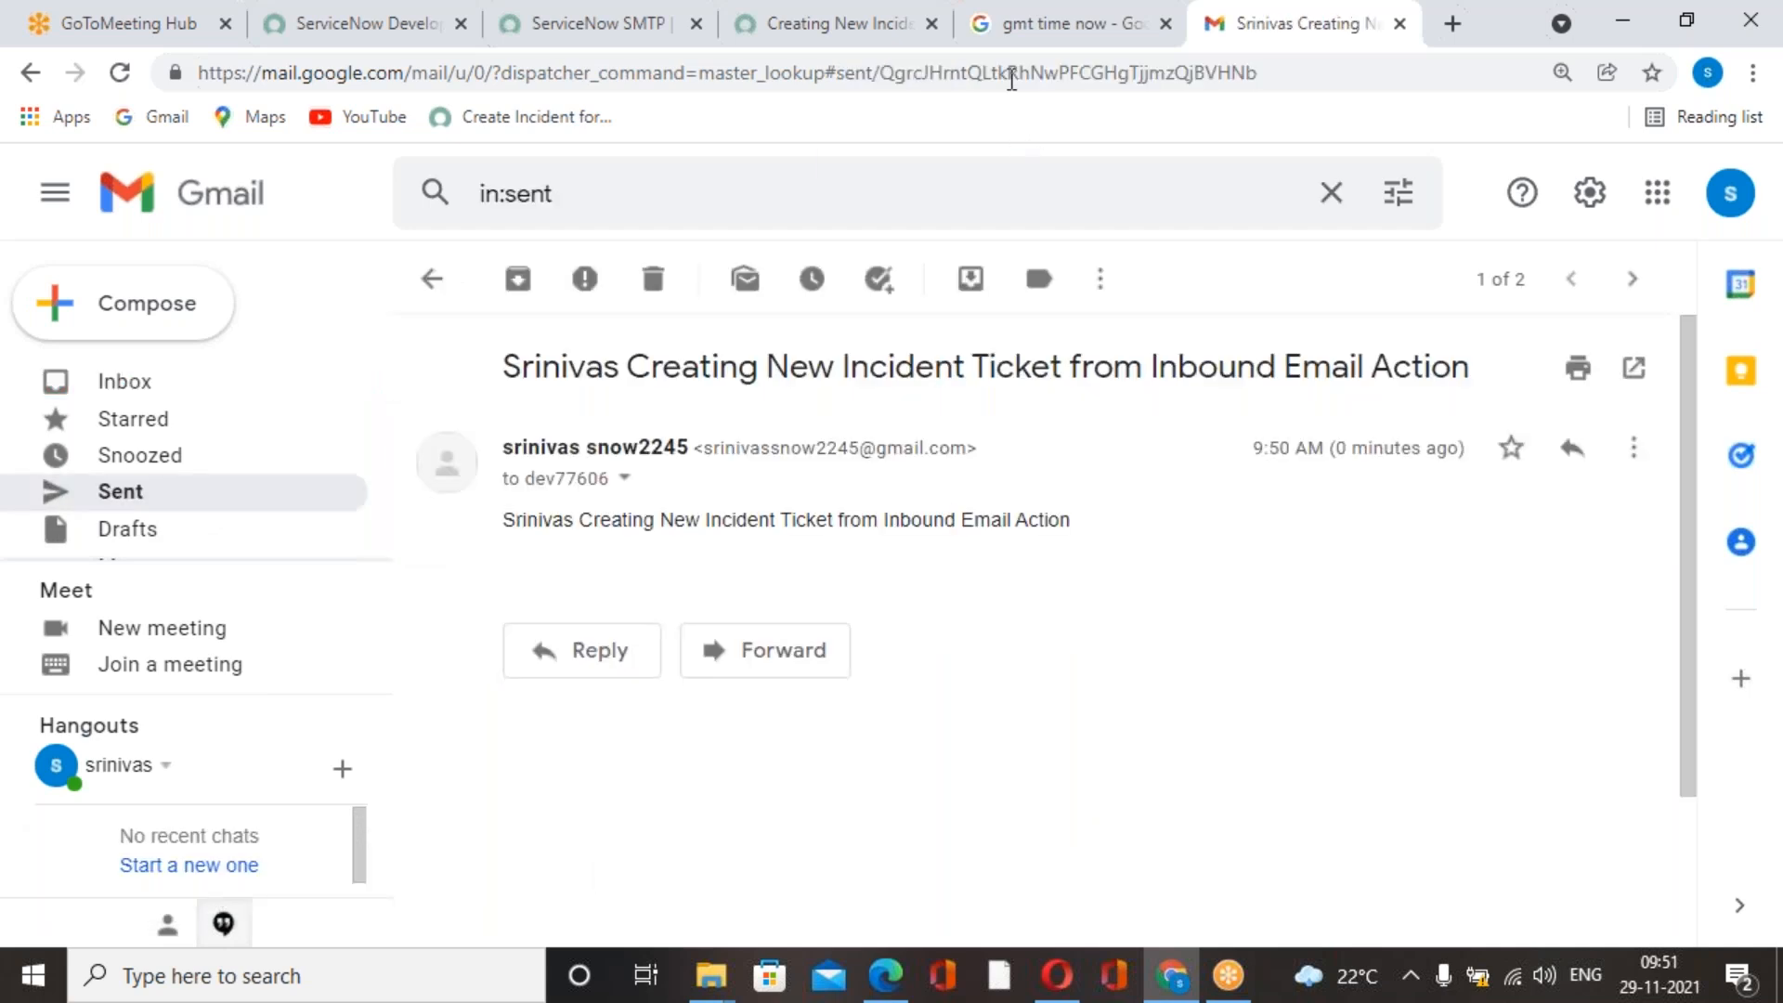
pyautogui.click(1014, 36)
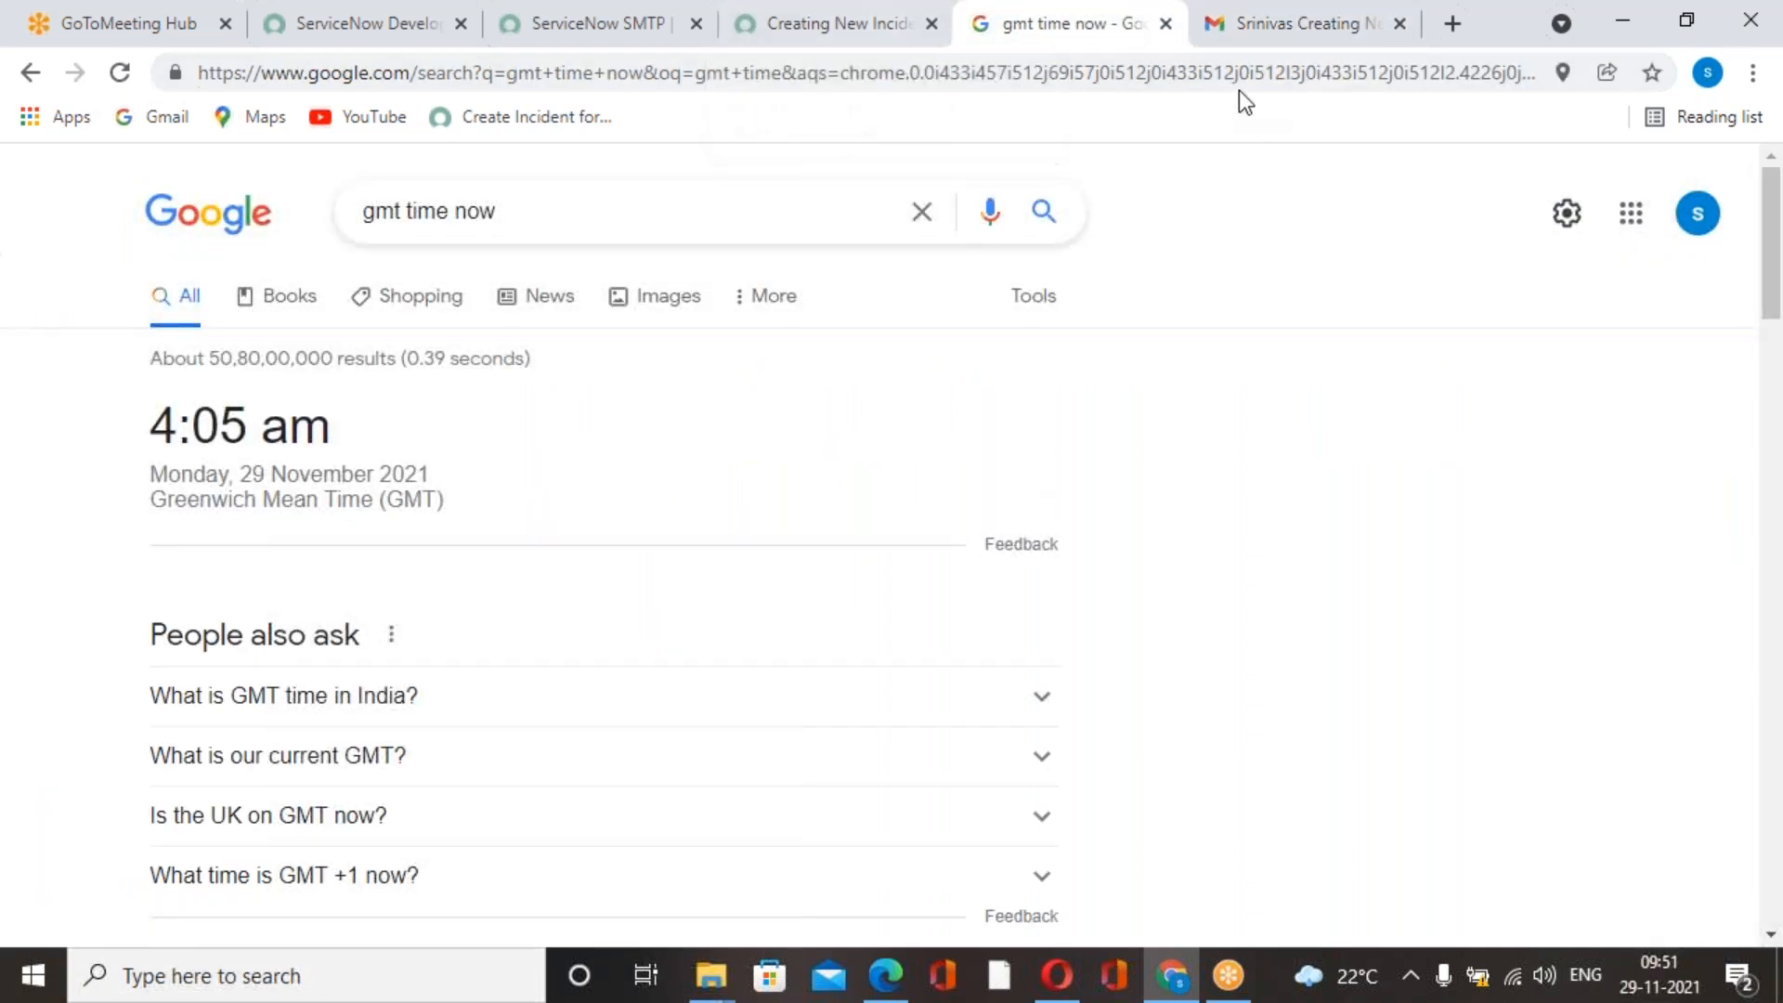
pyautogui.click(1299, 28)
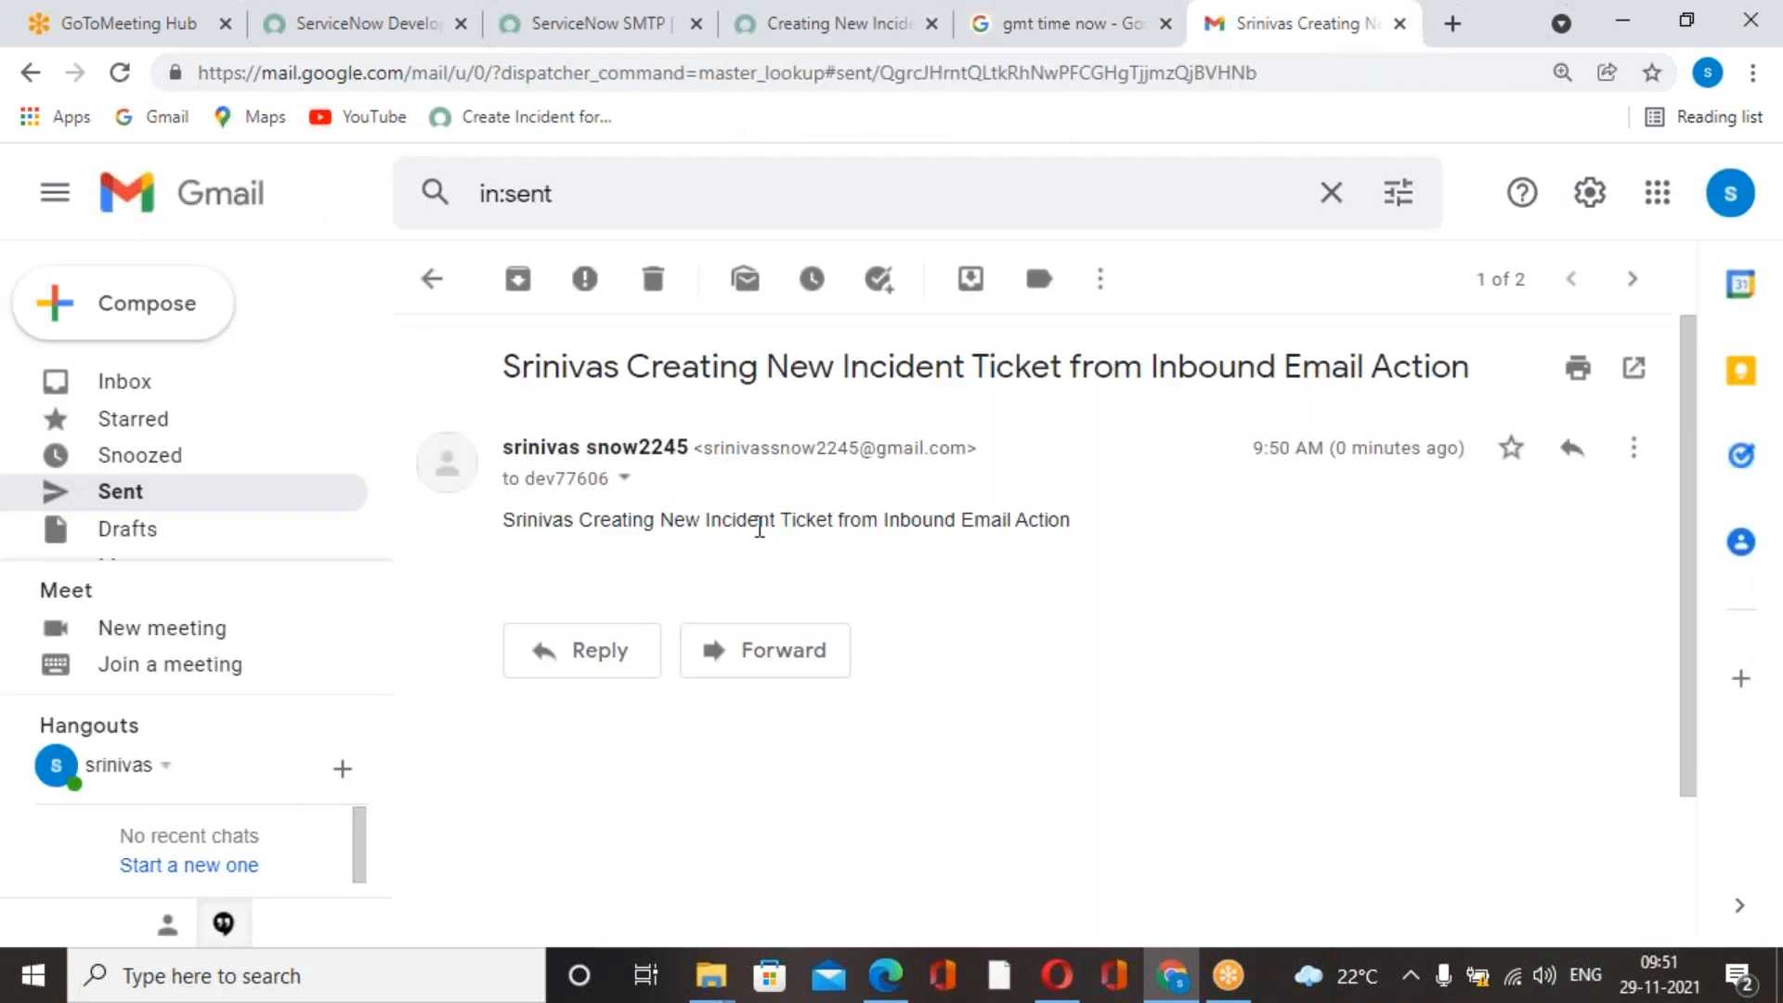
pyautogui.click(620, 484)
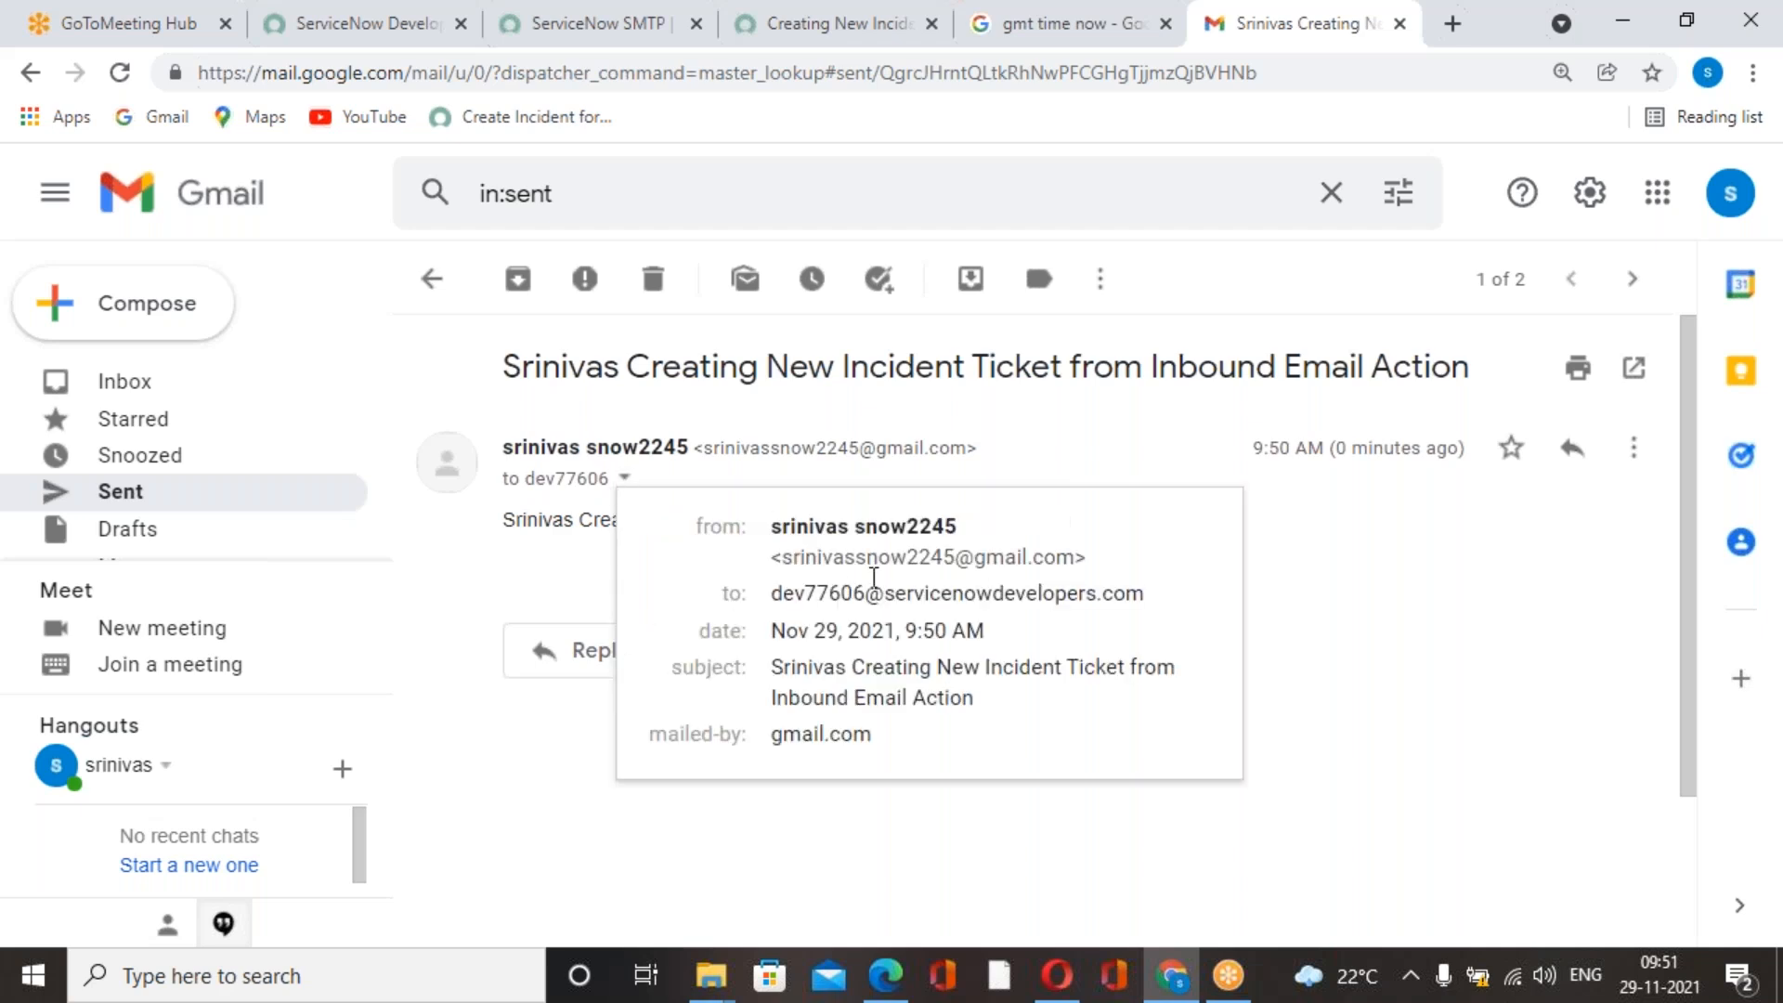
pyautogui.moveTo(773, 594); pyautogui.dragTo(1124, 613)
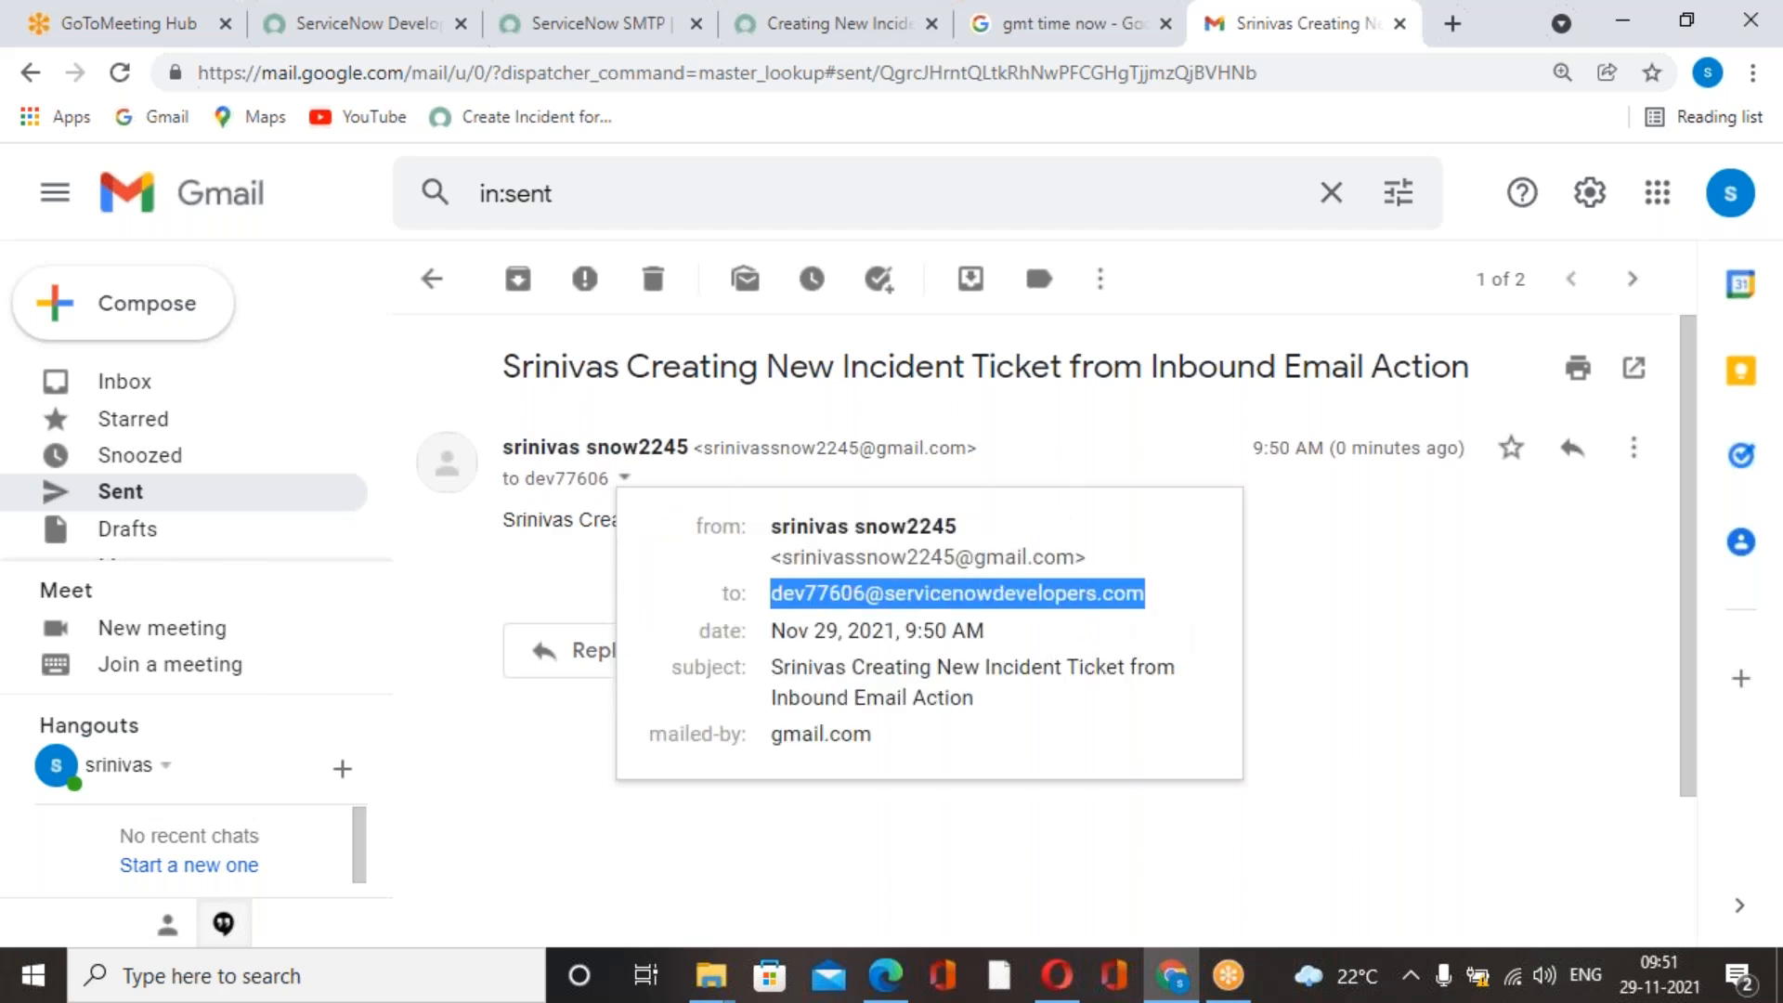
pyautogui.click(1309, 668)
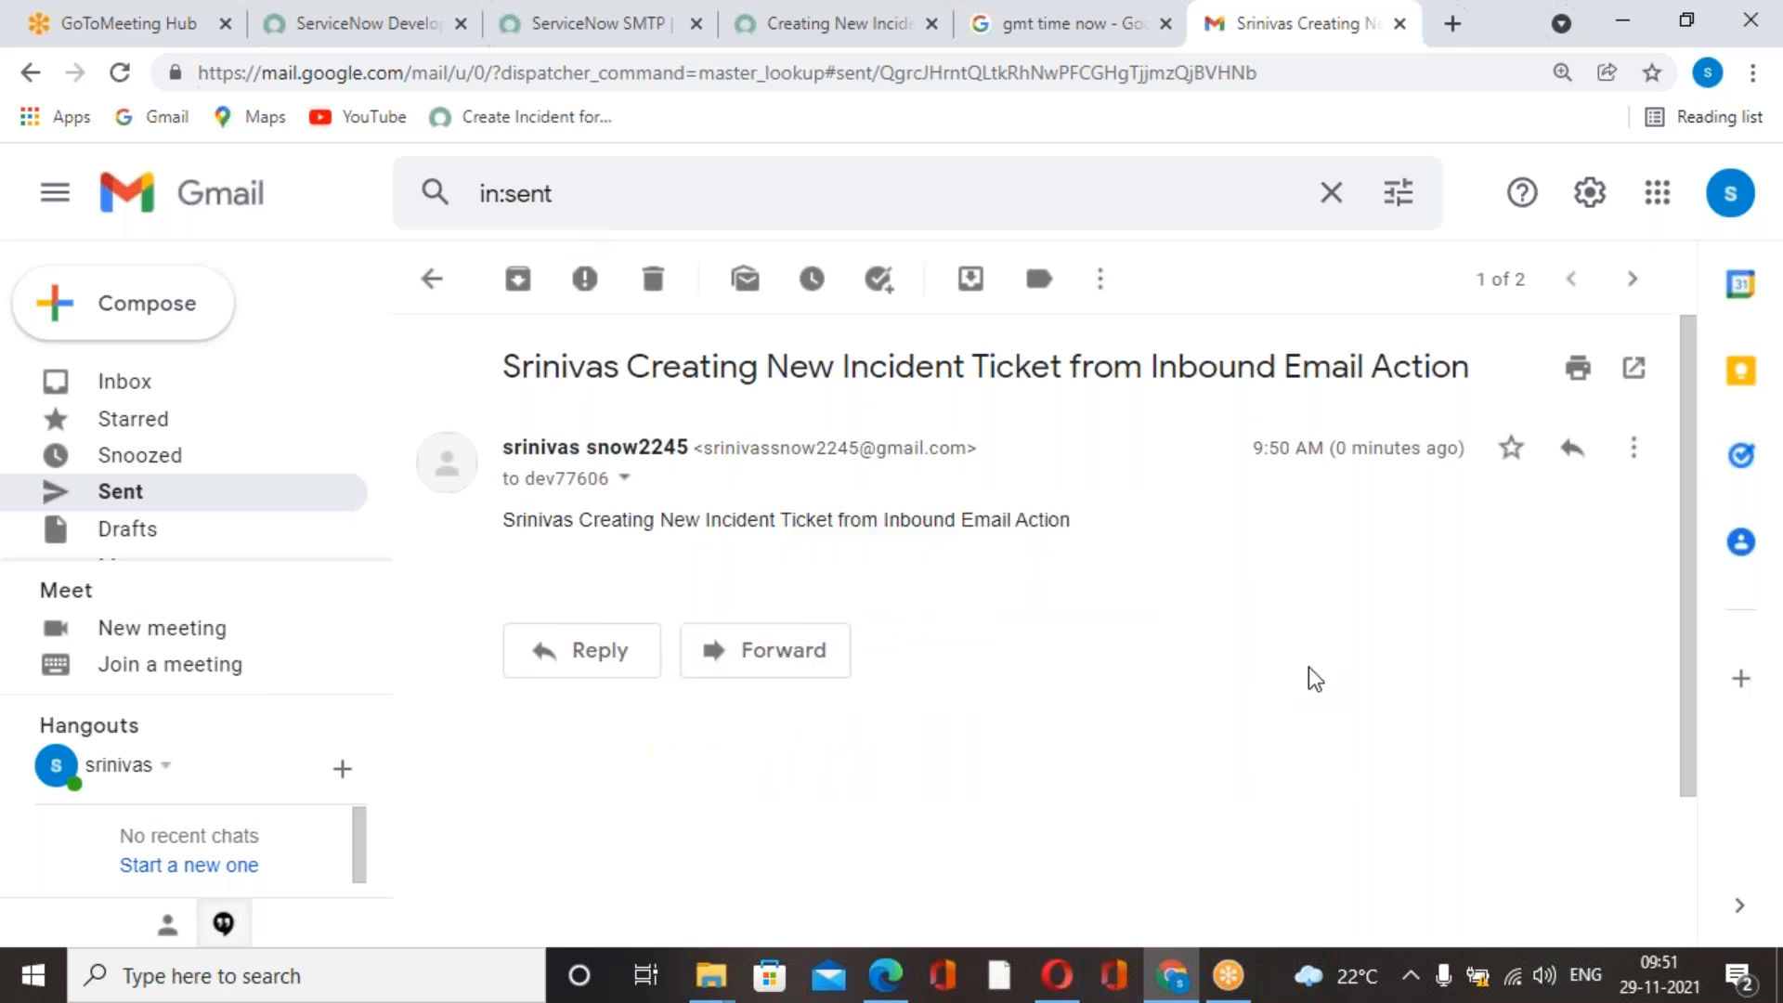
# Switch to ServiceNow, filter the navigator by incident and open the list of all incidents.
pyautogui.click(840, 44)
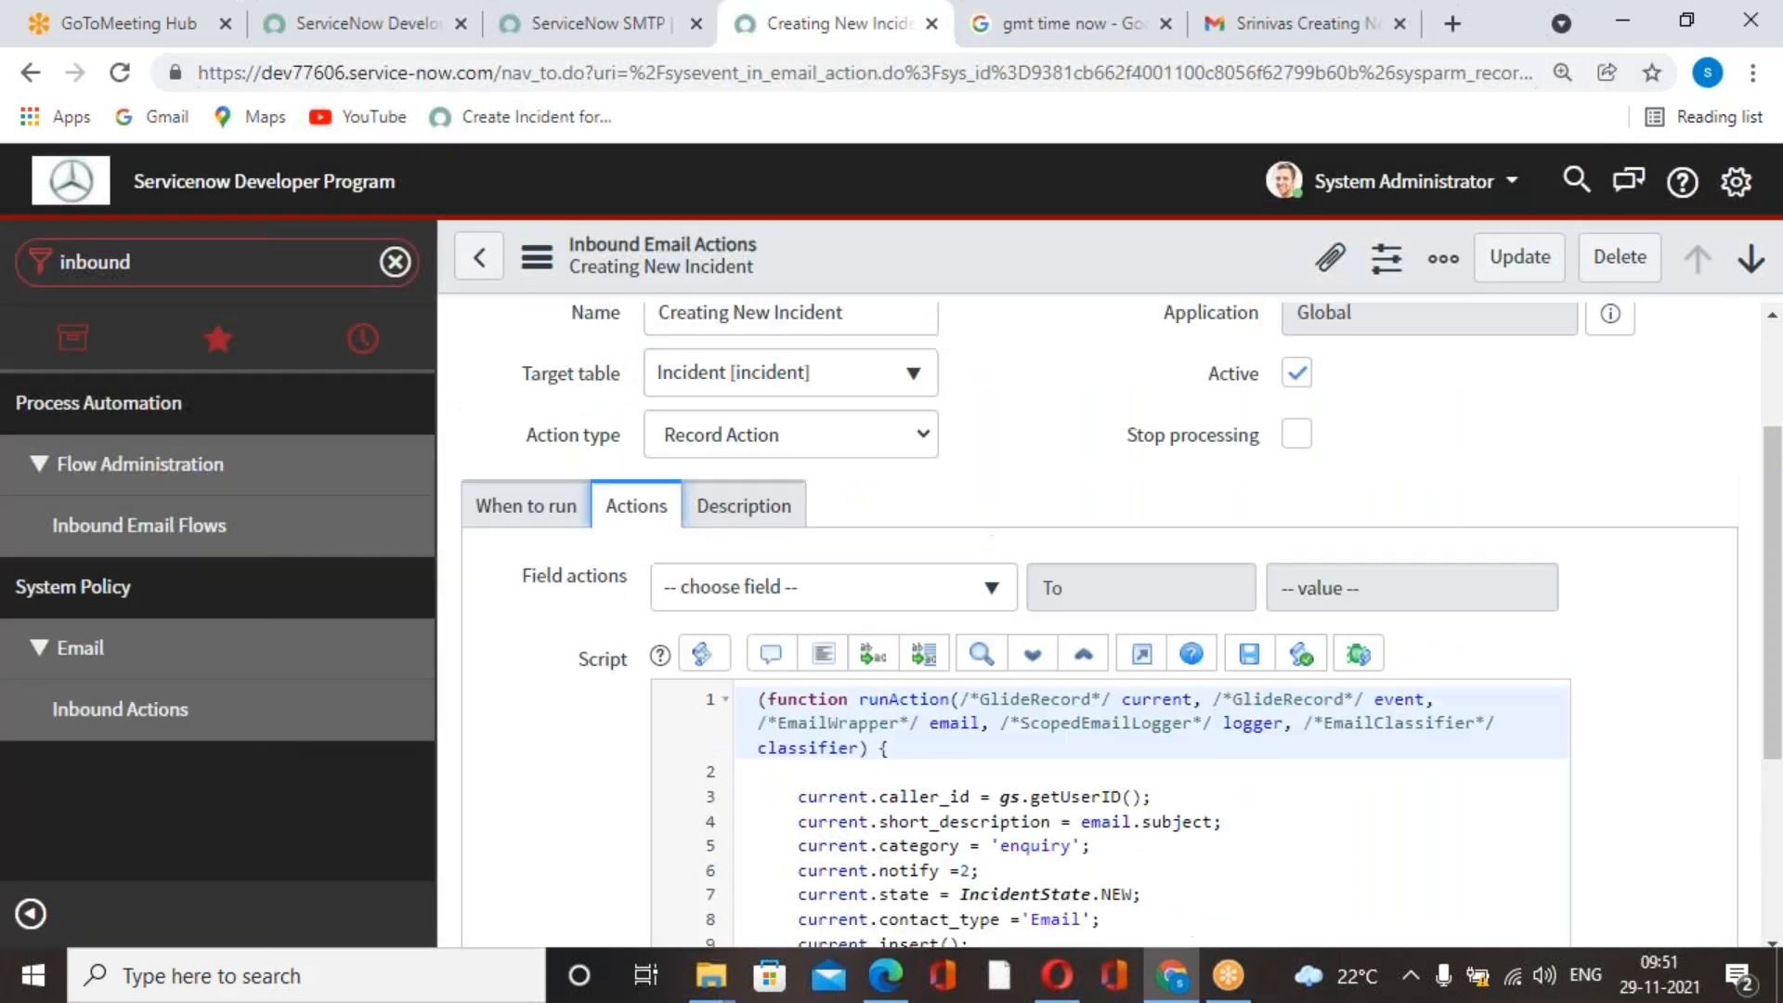
pyautogui.click(983, 43)
pyautogui.click(888, 45)
pyautogui.click(648, 44)
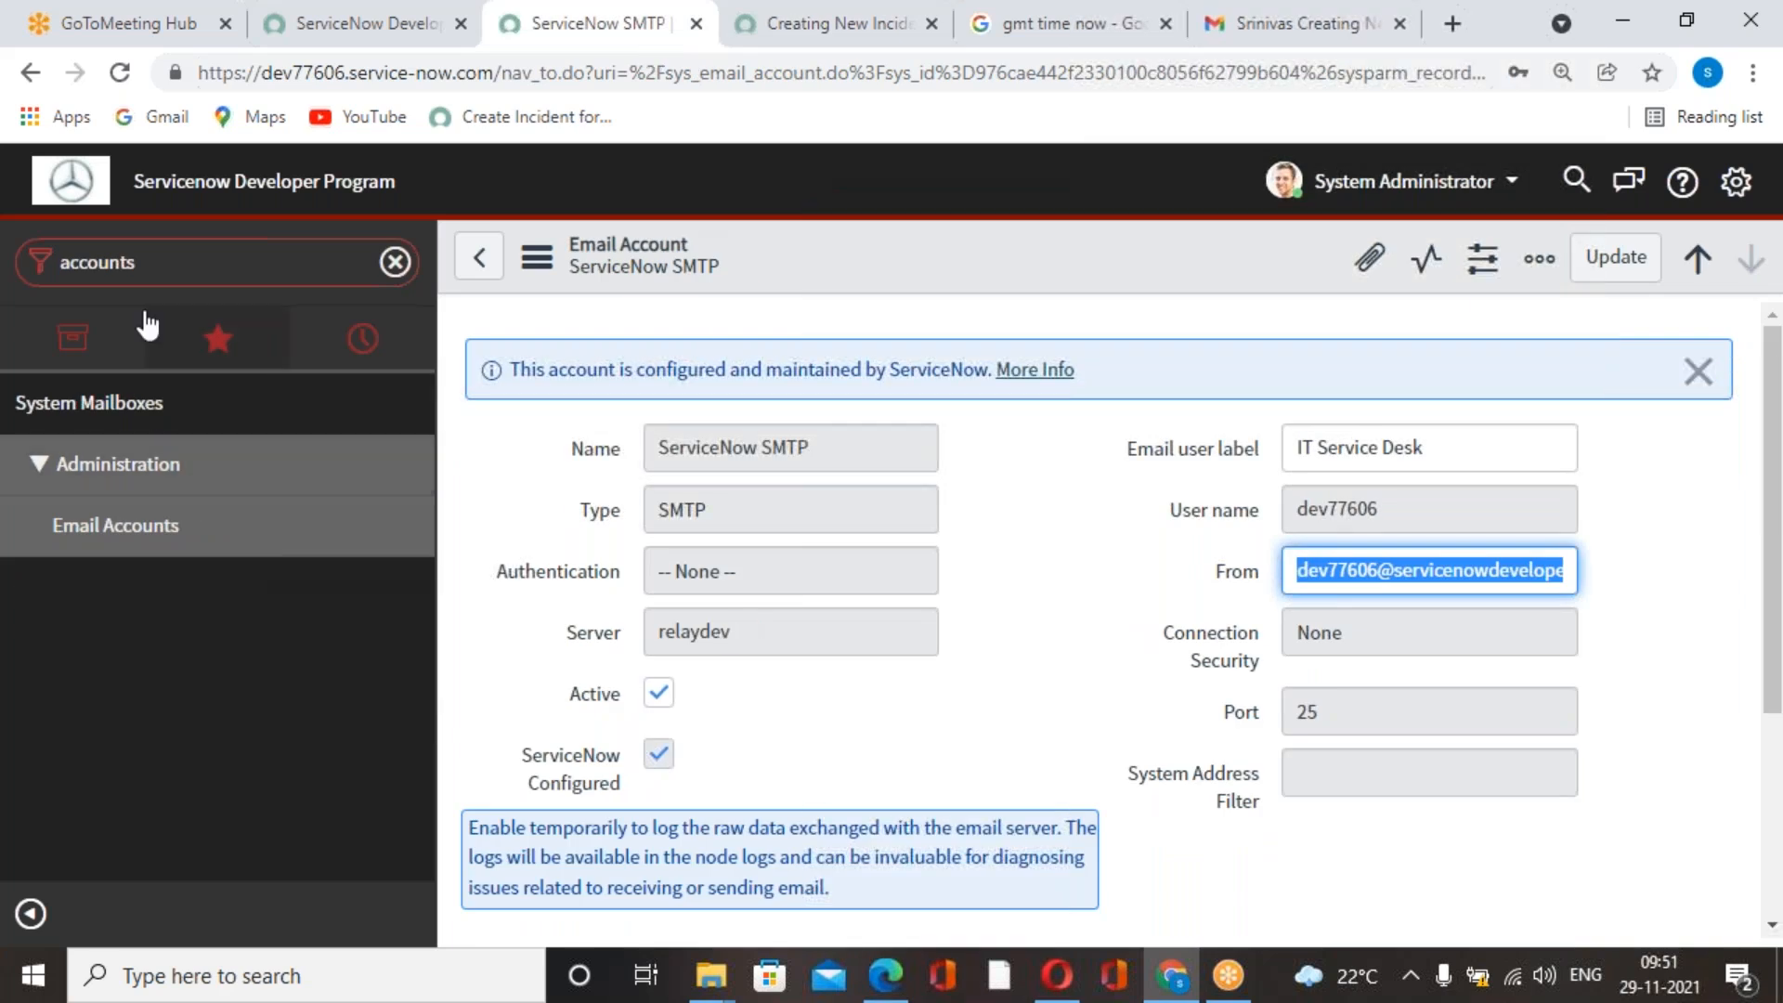
pyautogui.write('inciden')
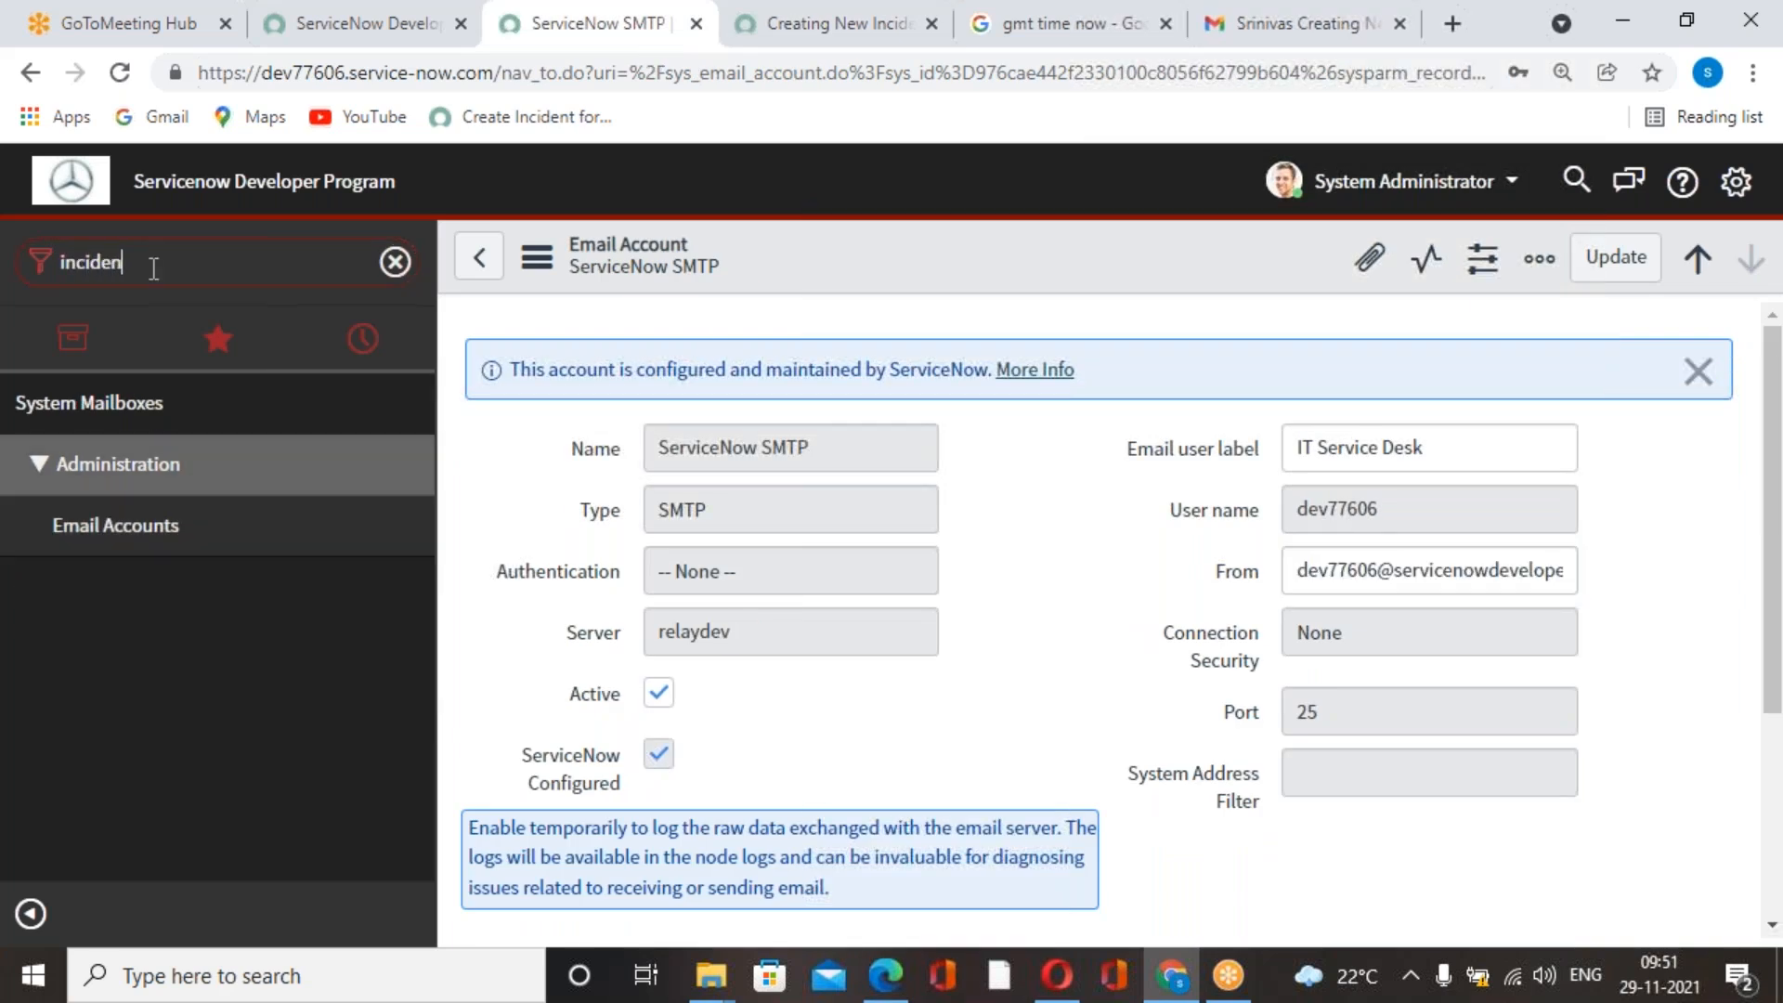
pyautogui.write('t')
pyautogui.scroll(-5, 199, 823)
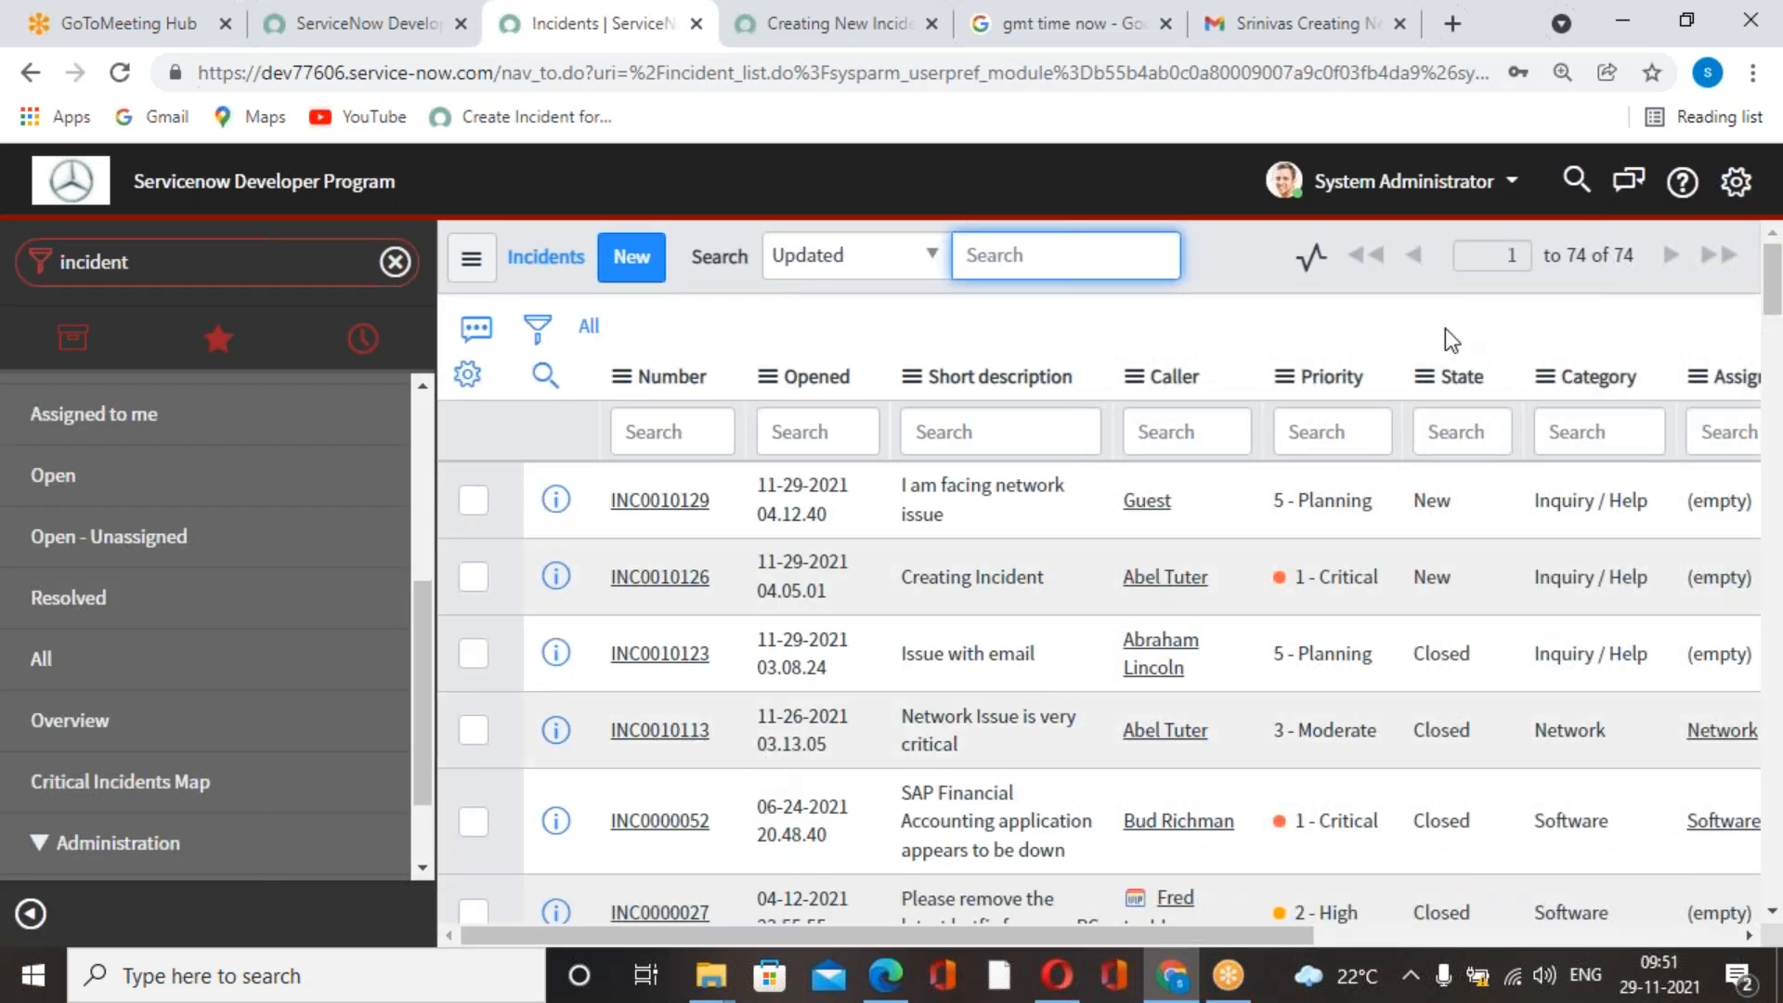
# Refresh the list of all incidents repeatedly and look through it for the incident created by the sent email.
pyautogui.rightClick(1213, 267)
pyautogui.click(1287, 442)
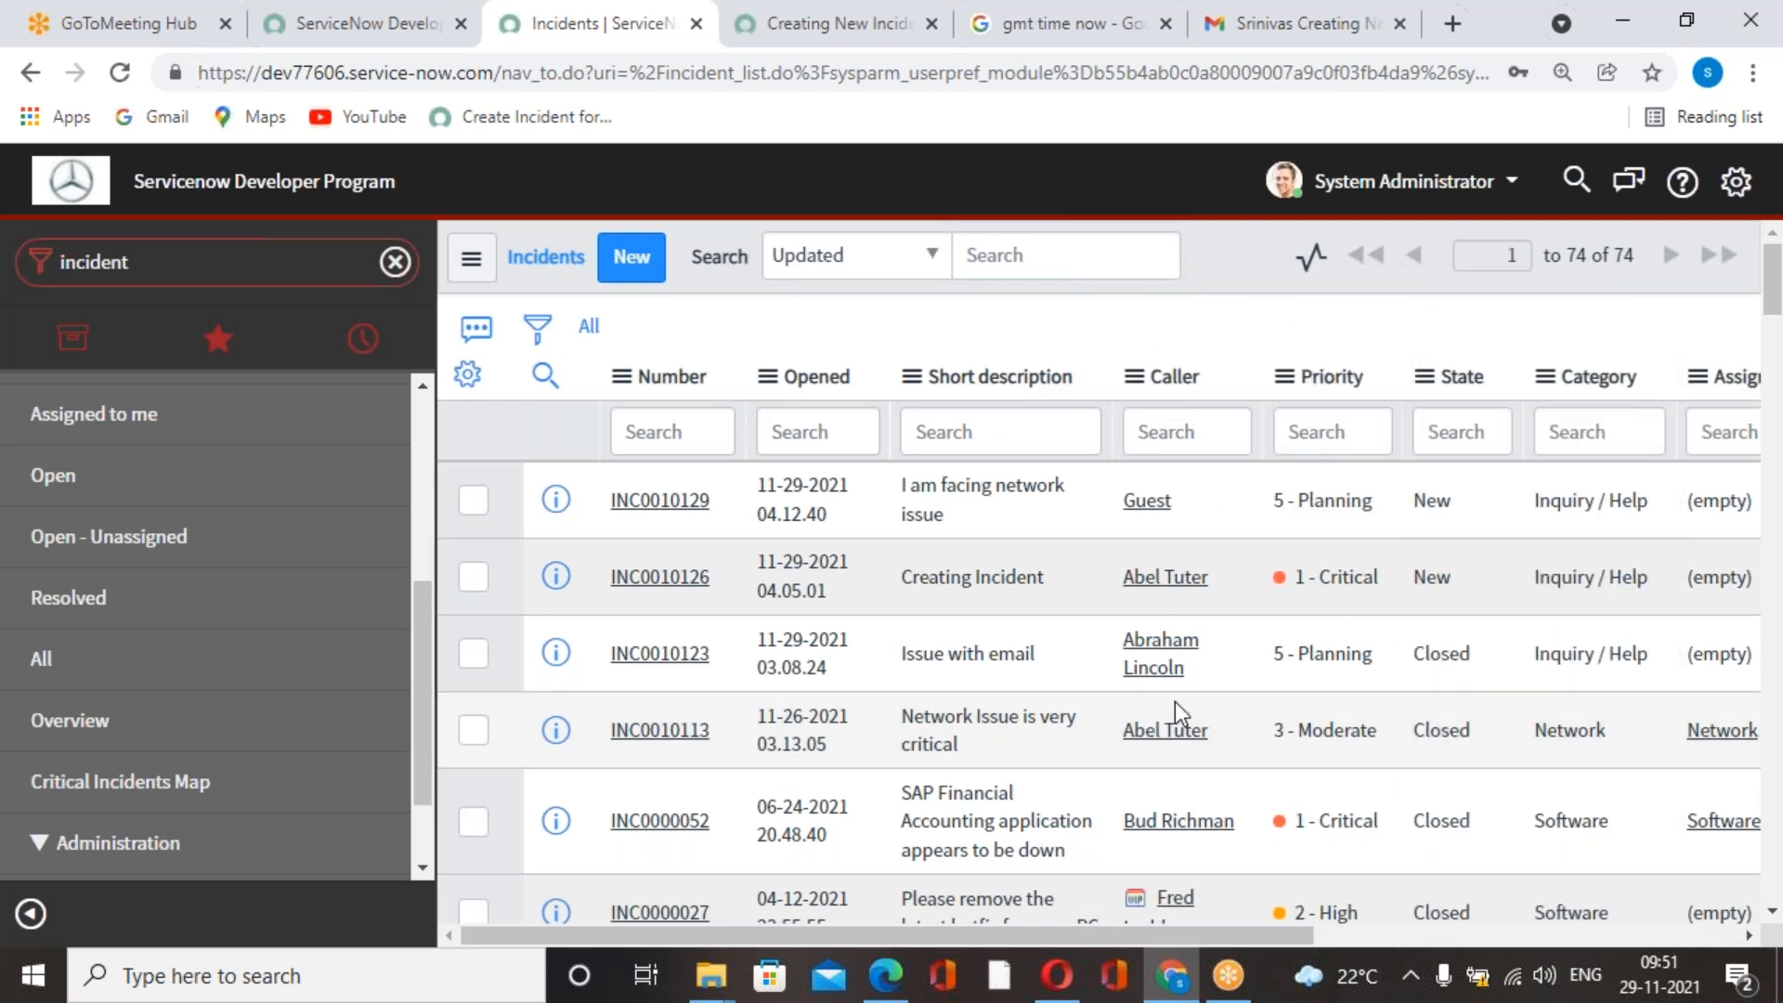
pyautogui.scroll(-3, 1174, 700)
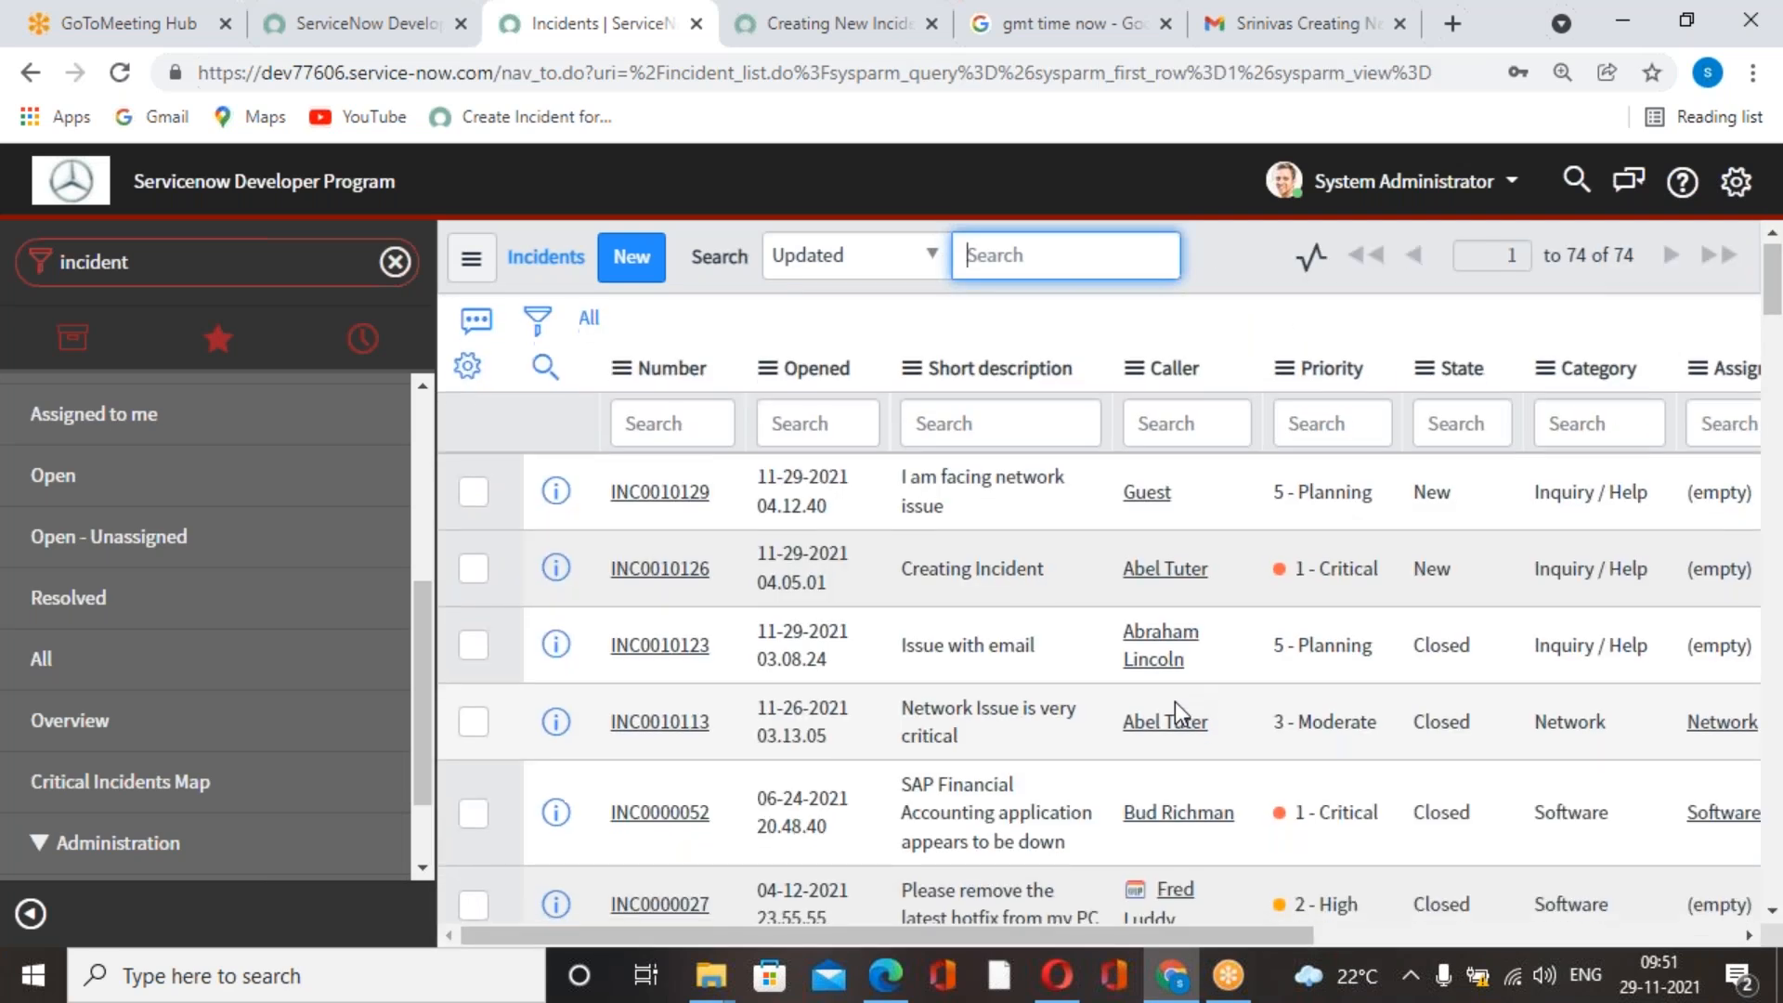
pyautogui.scroll(3, 1174, 701)
pyautogui.rightClick(1217, 259)
pyautogui.rightClick(1216, 258)
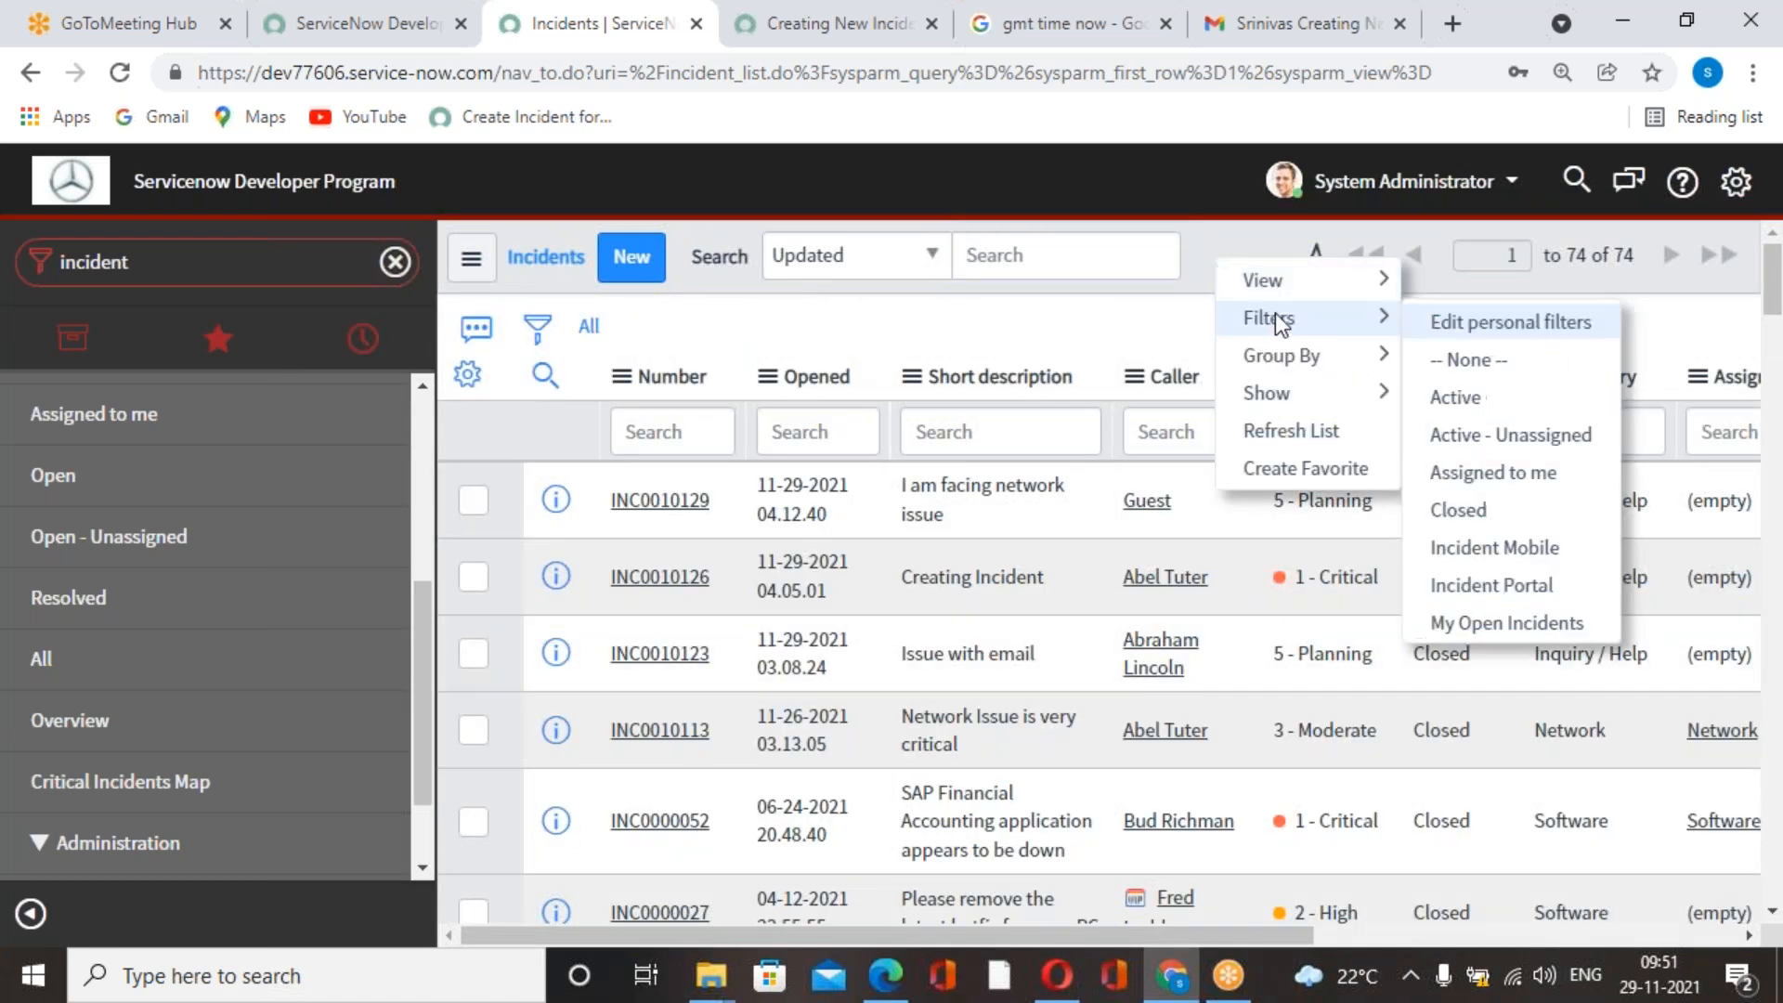
pyautogui.click(1300, 432)
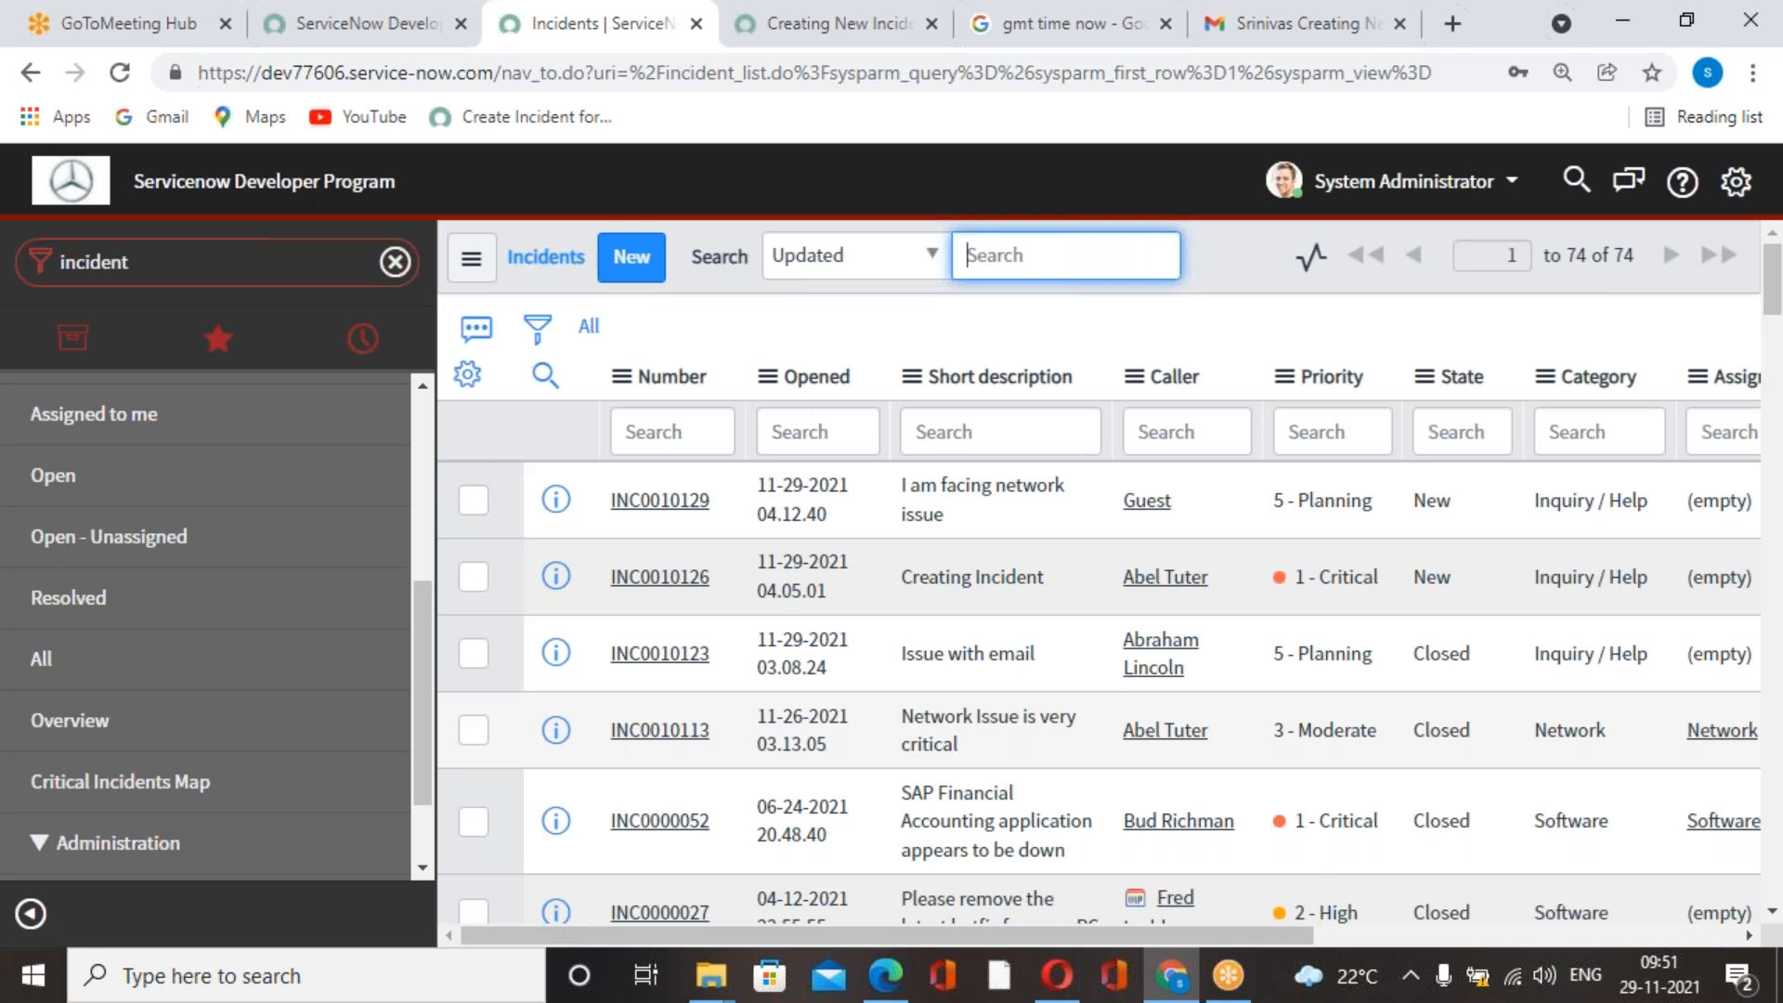
pyautogui.scroll(-3, 1100, 610)
pyautogui.scroll(3, 1100, 610)
pyautogui.rightClick(1217, 253)
pyautogui.moveTo(1272, 314)
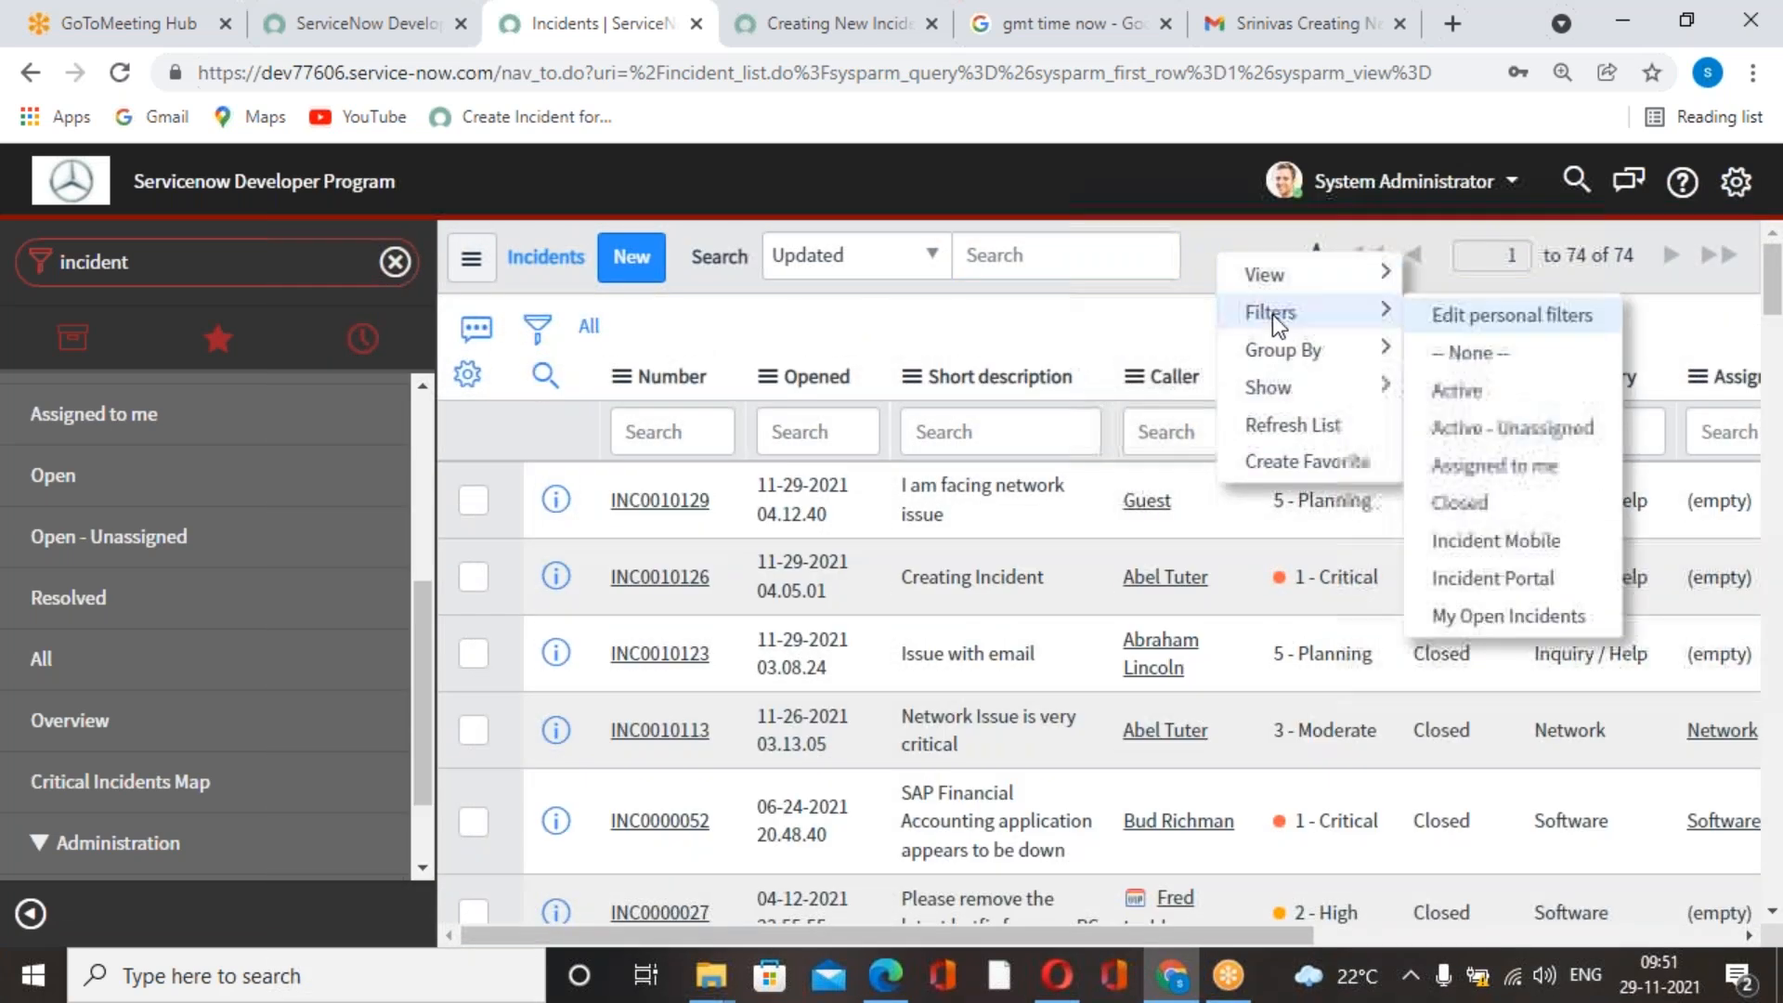
pyautogui.click(1297, 433)
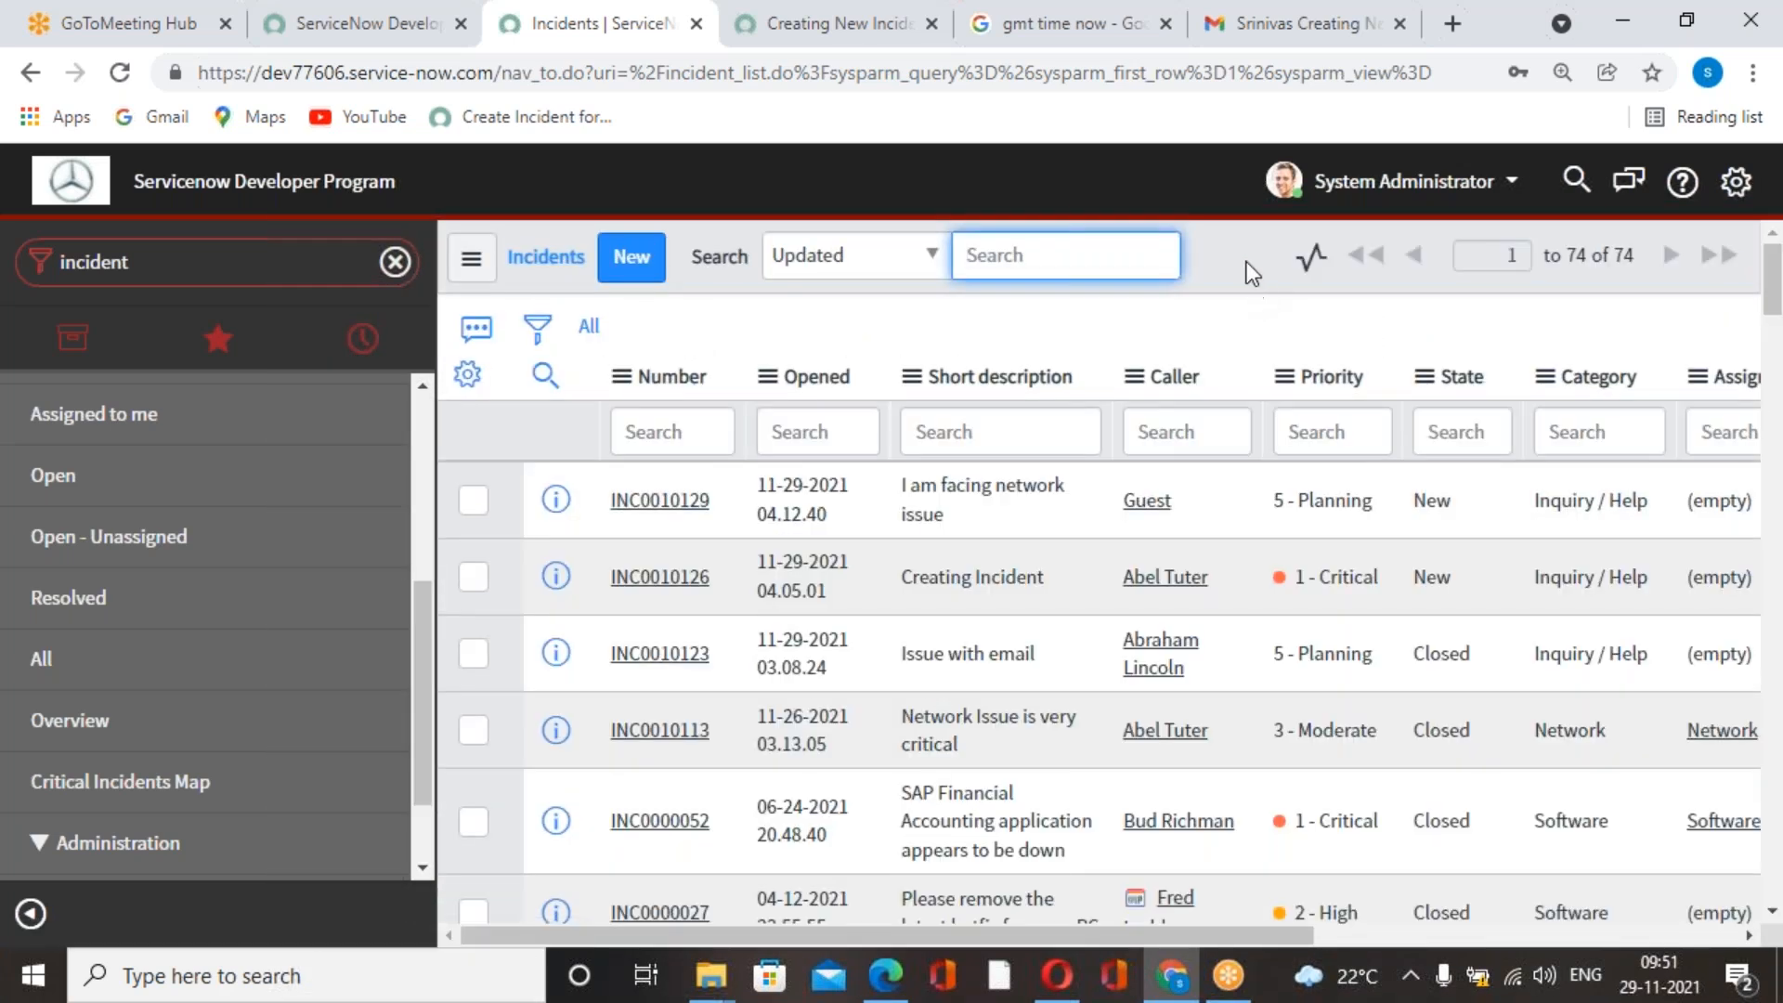
pyautogui.rightClick(1213, 252)
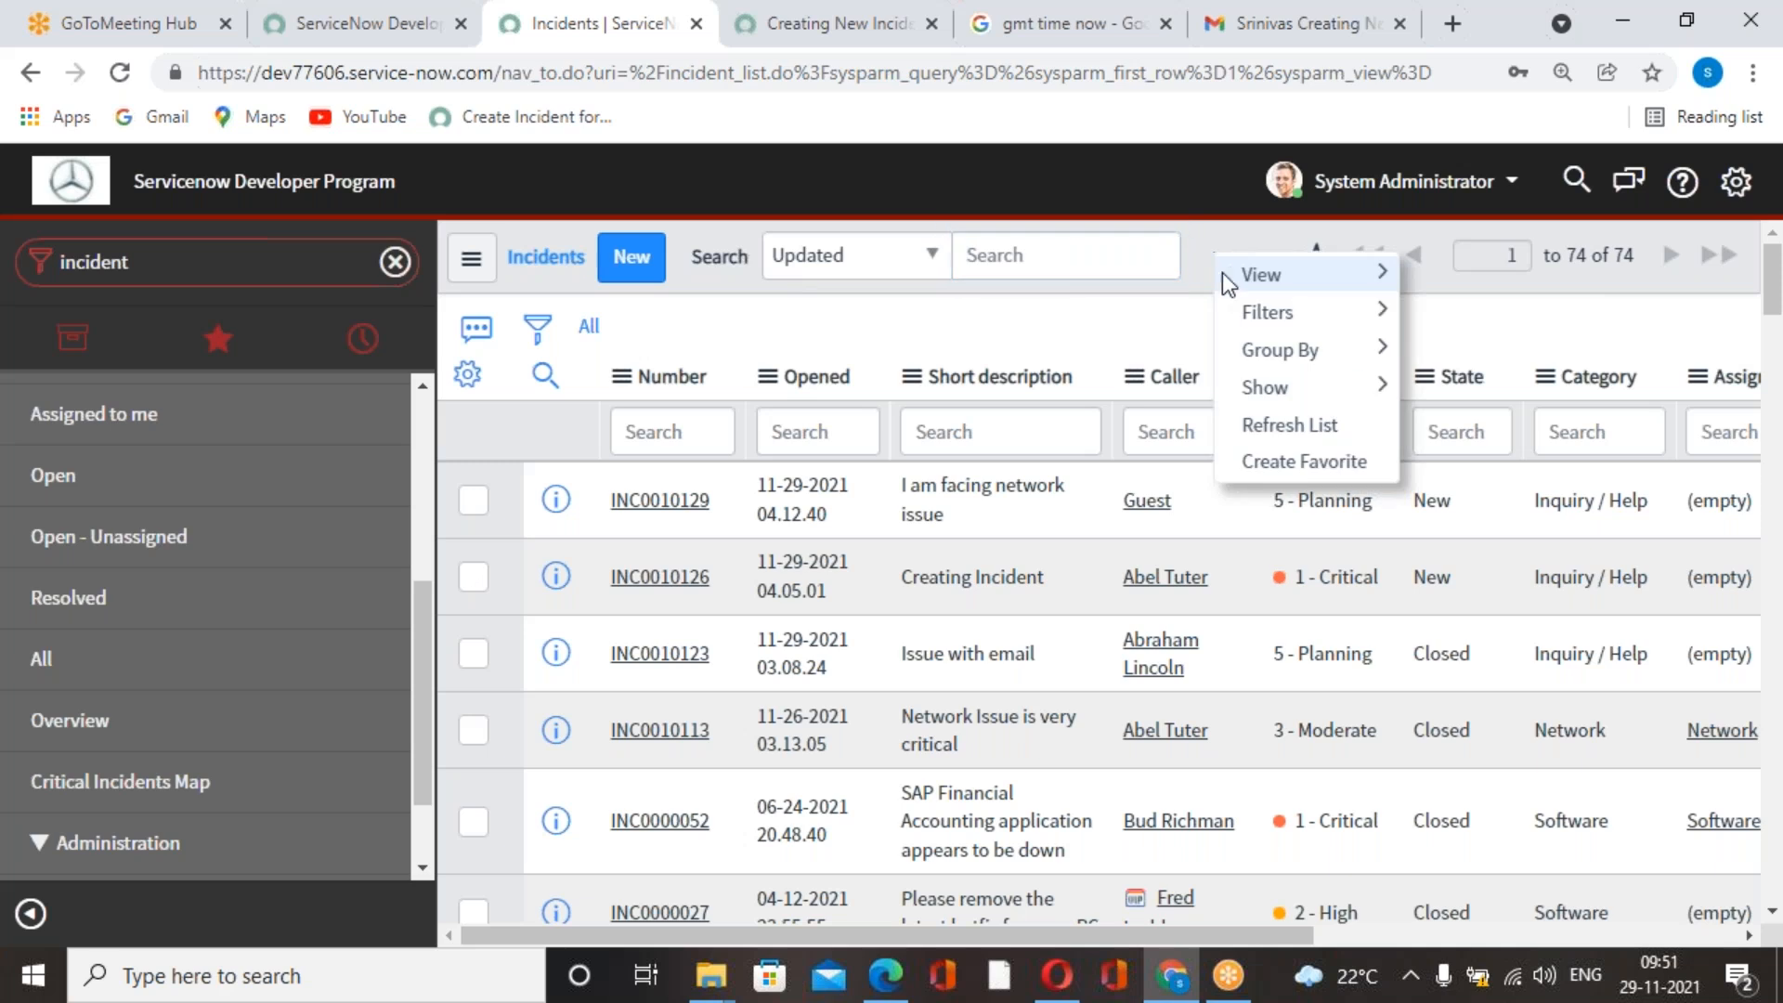
pyautogui.click(1267, 422)
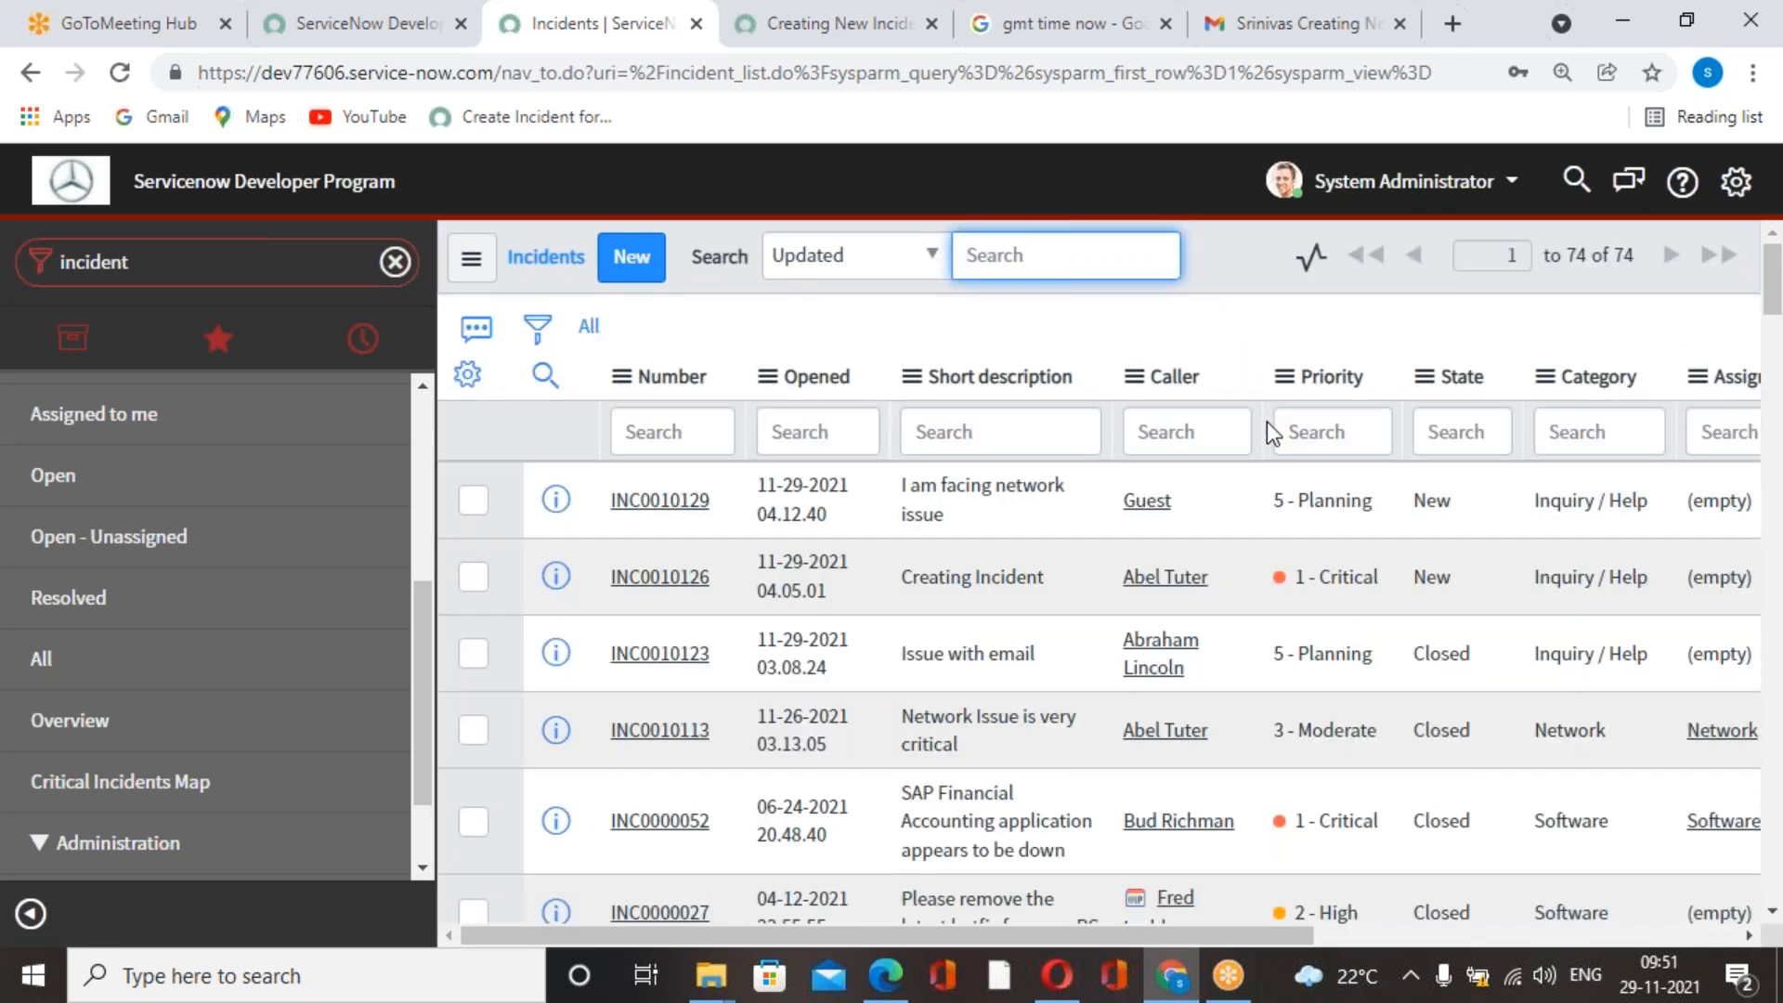
pyautogui.rightClick(1217, 264)
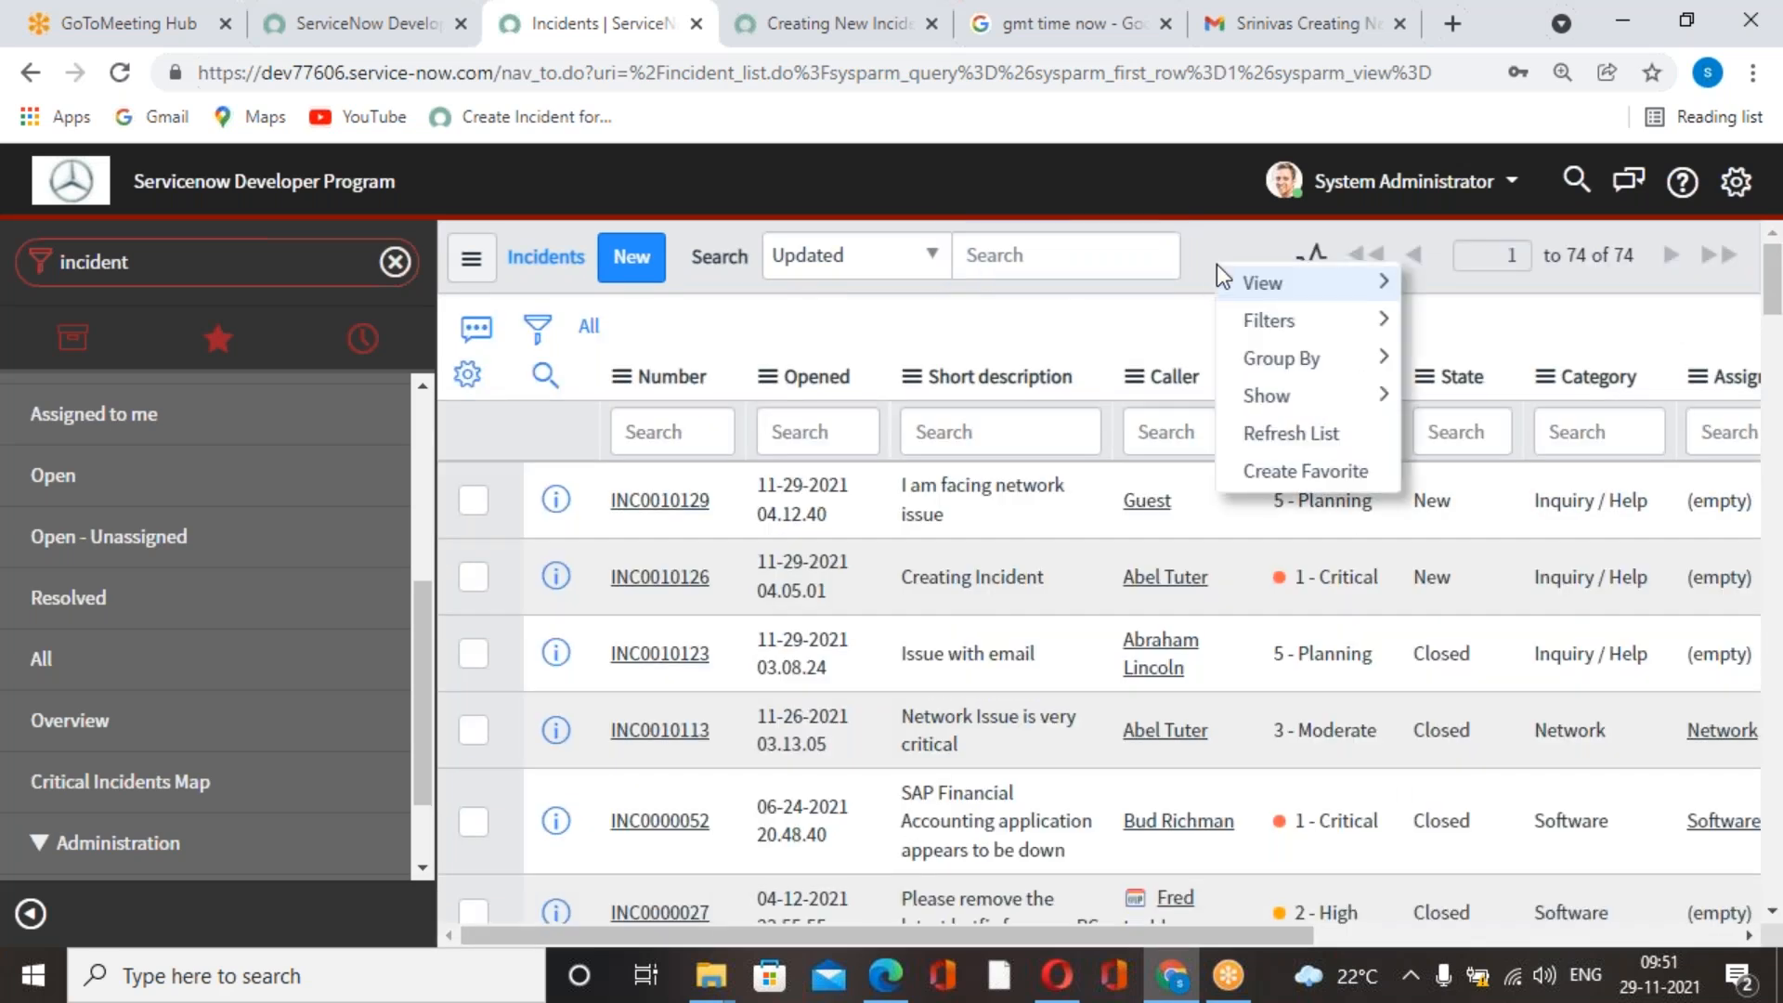
pyautogui.click(1296, 433)
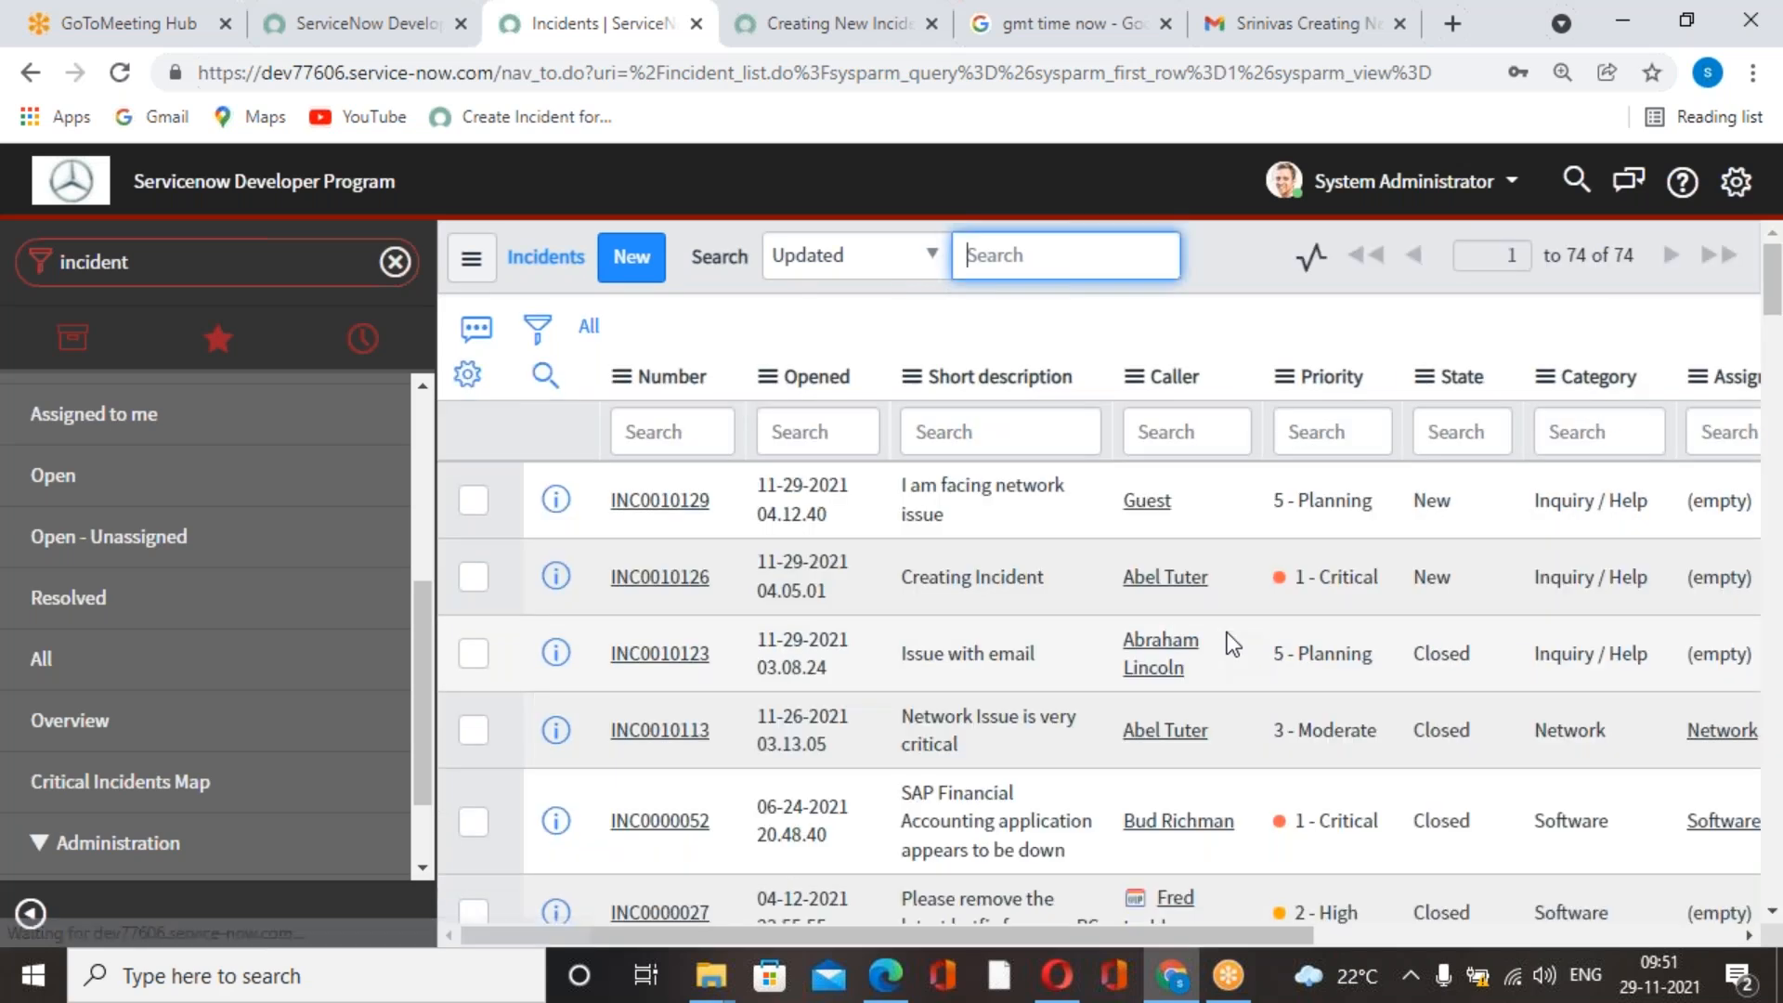
pyautogui.scroll(-2, 1227, 635)
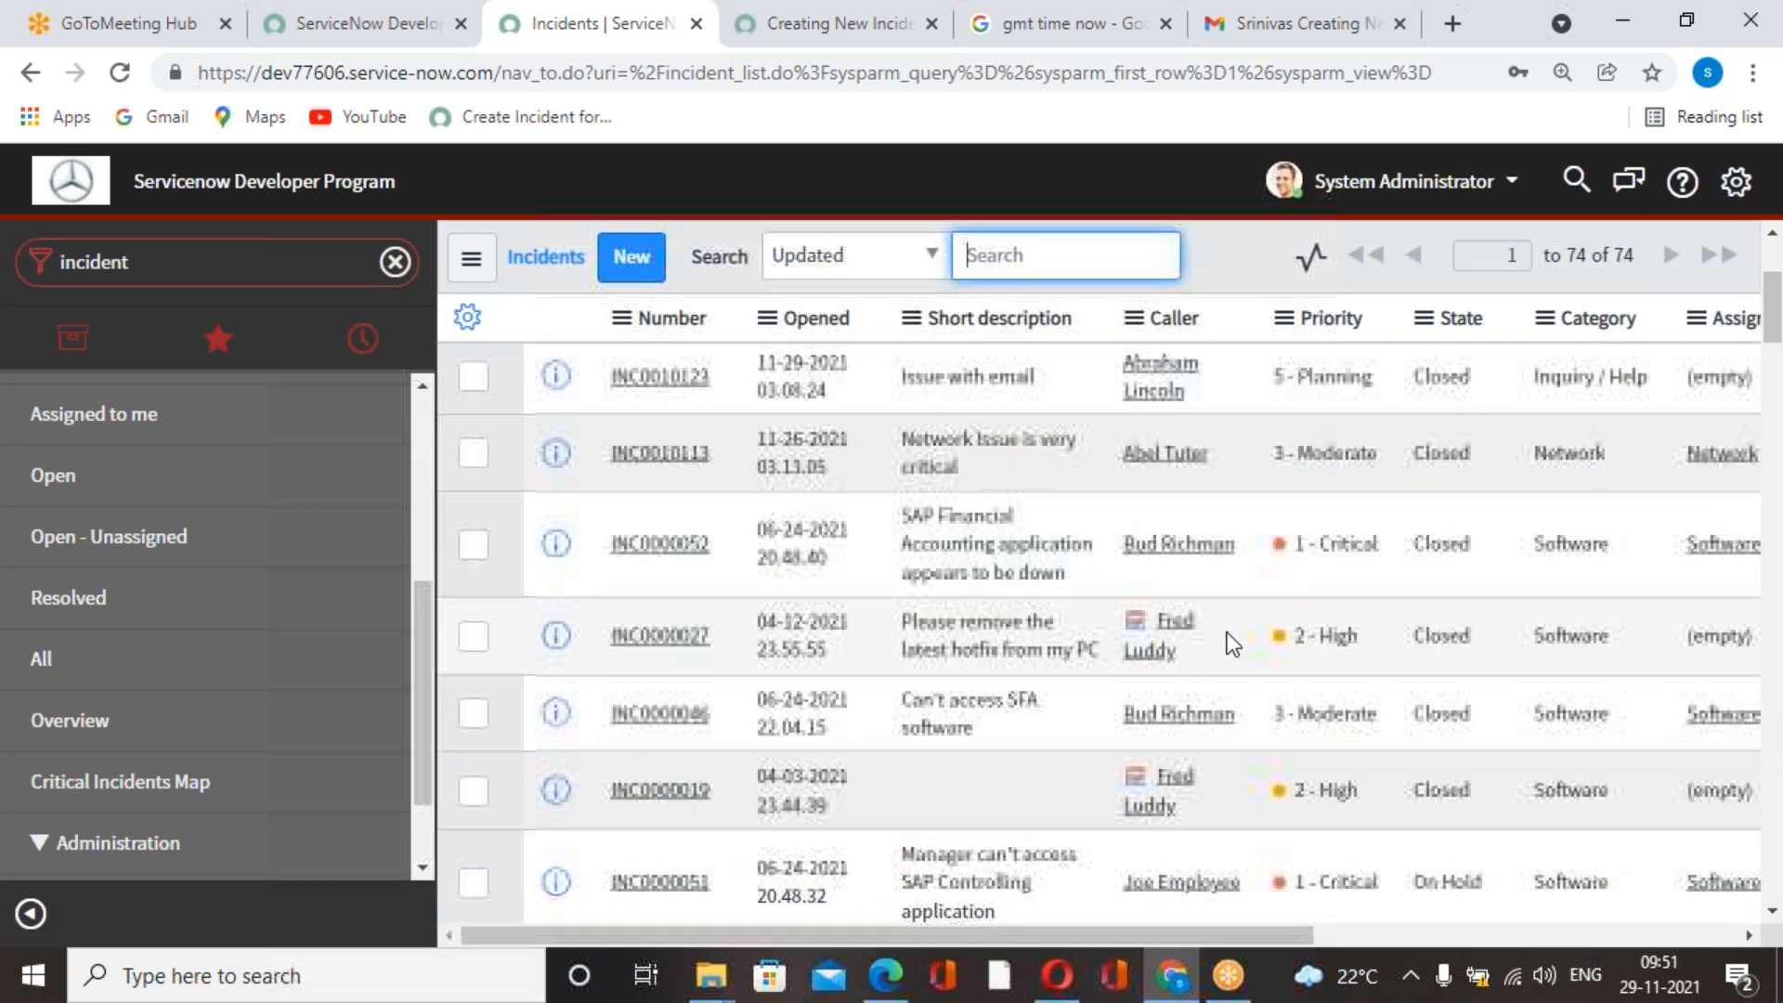
pyautogui.scroll(2, 1227, 635)
# Filter the incident list to records with Created on Today and run the filter.
pyautogui.click(537, 350)
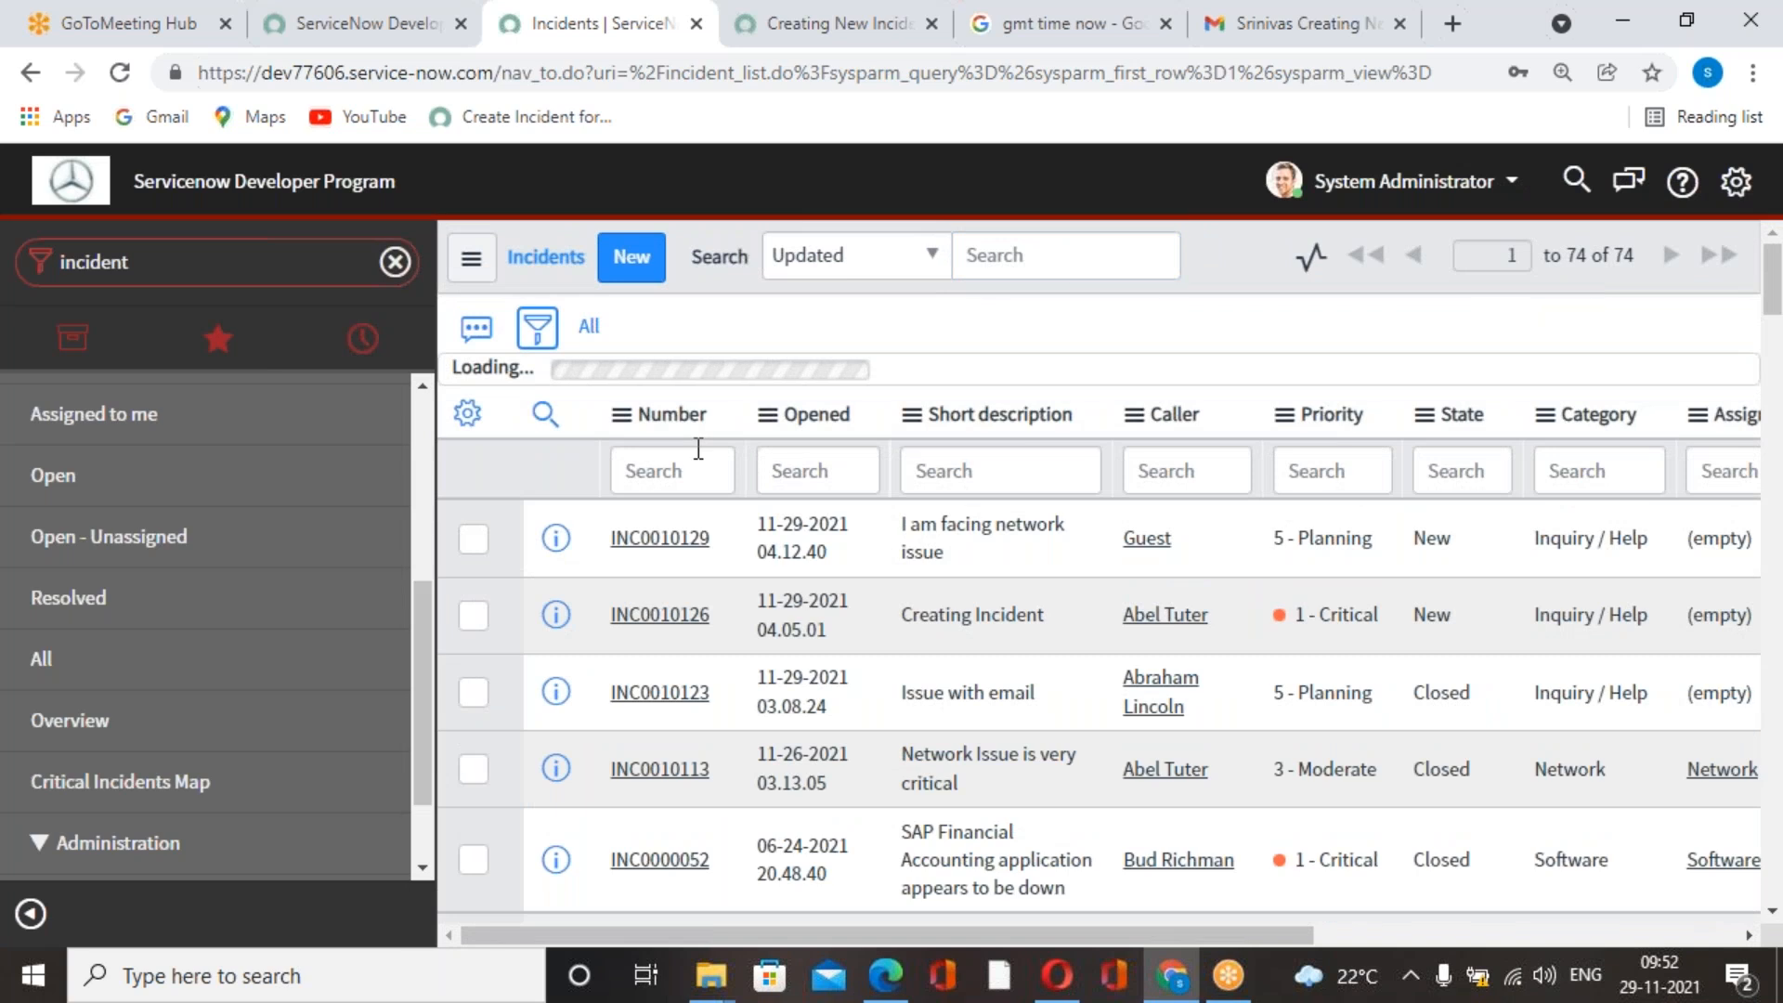
pyautogui.write('crea')
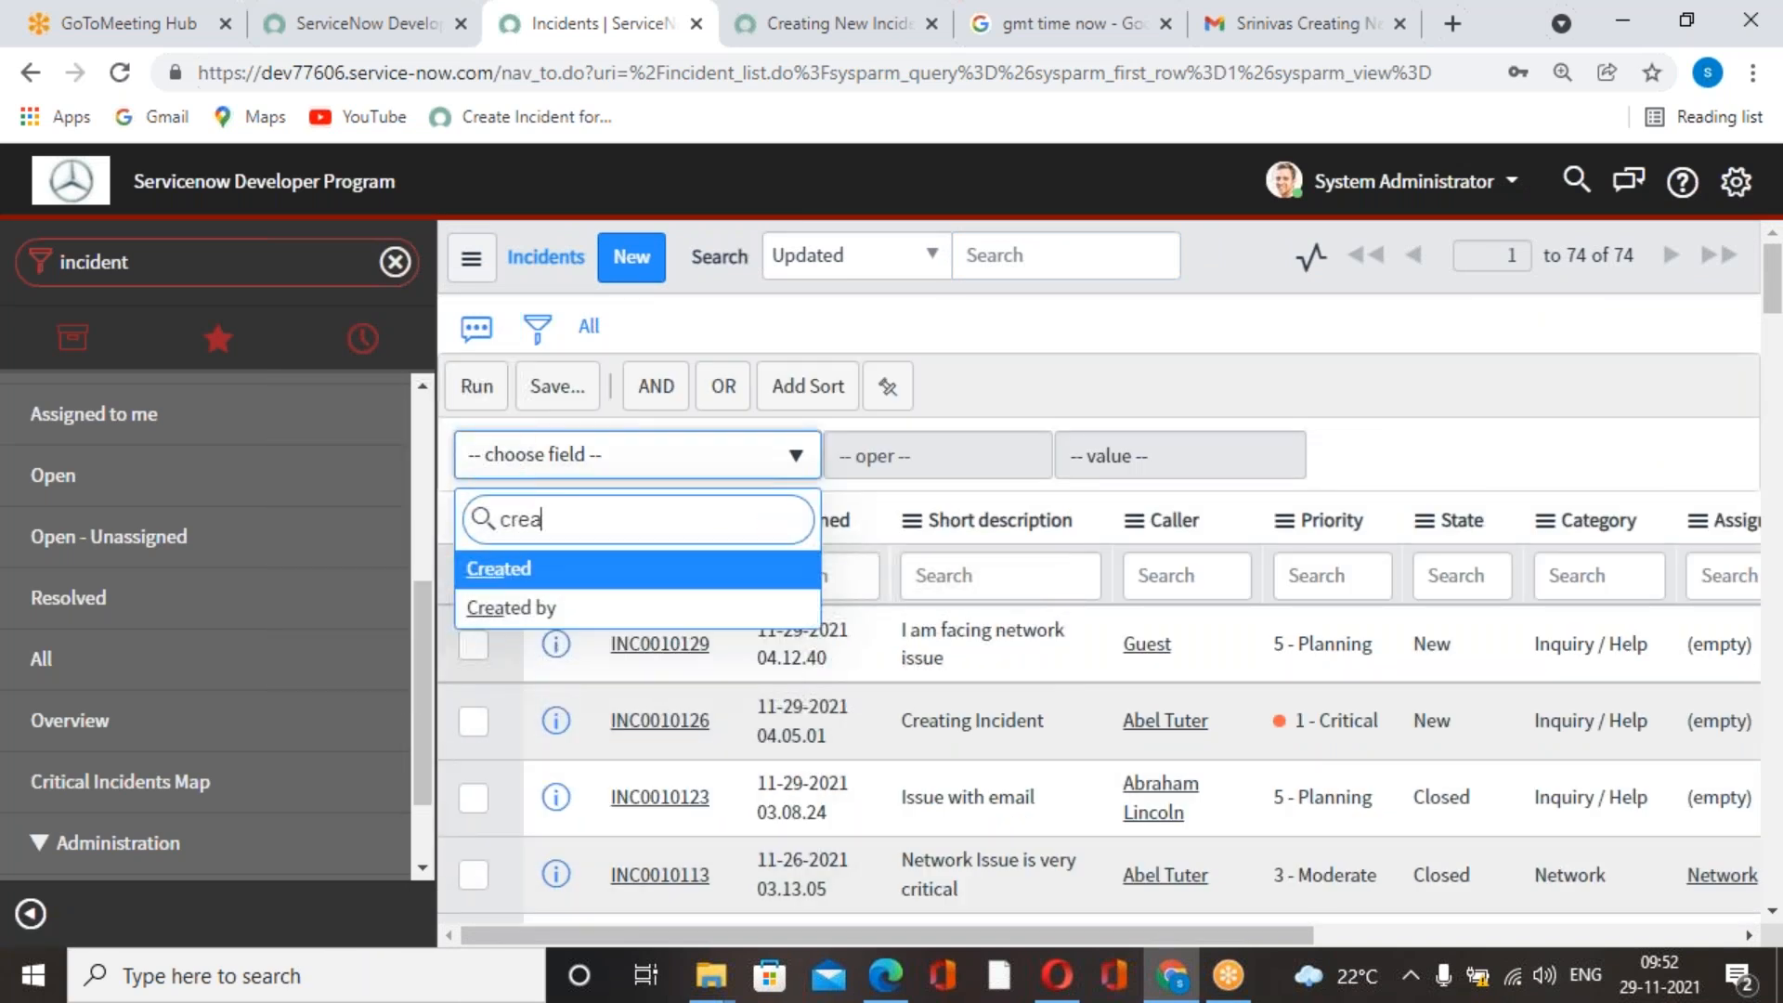
pyautogui.write('ted')
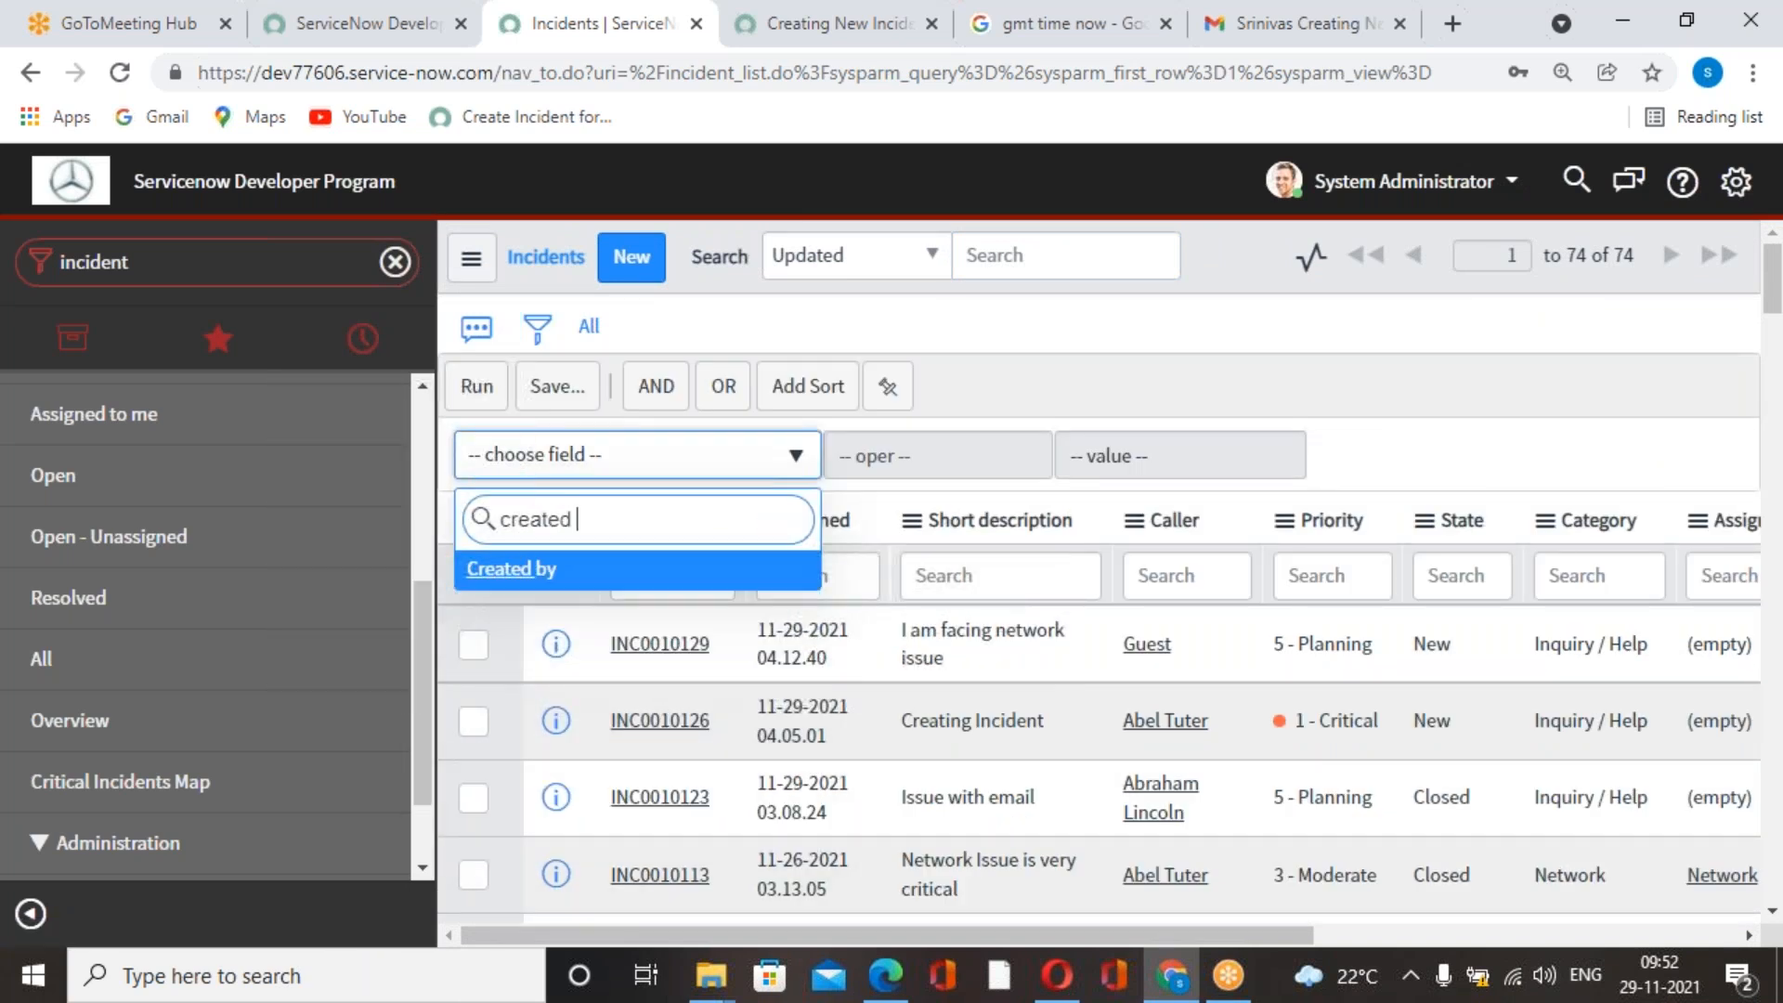
pyautogui.press('BackSpace')
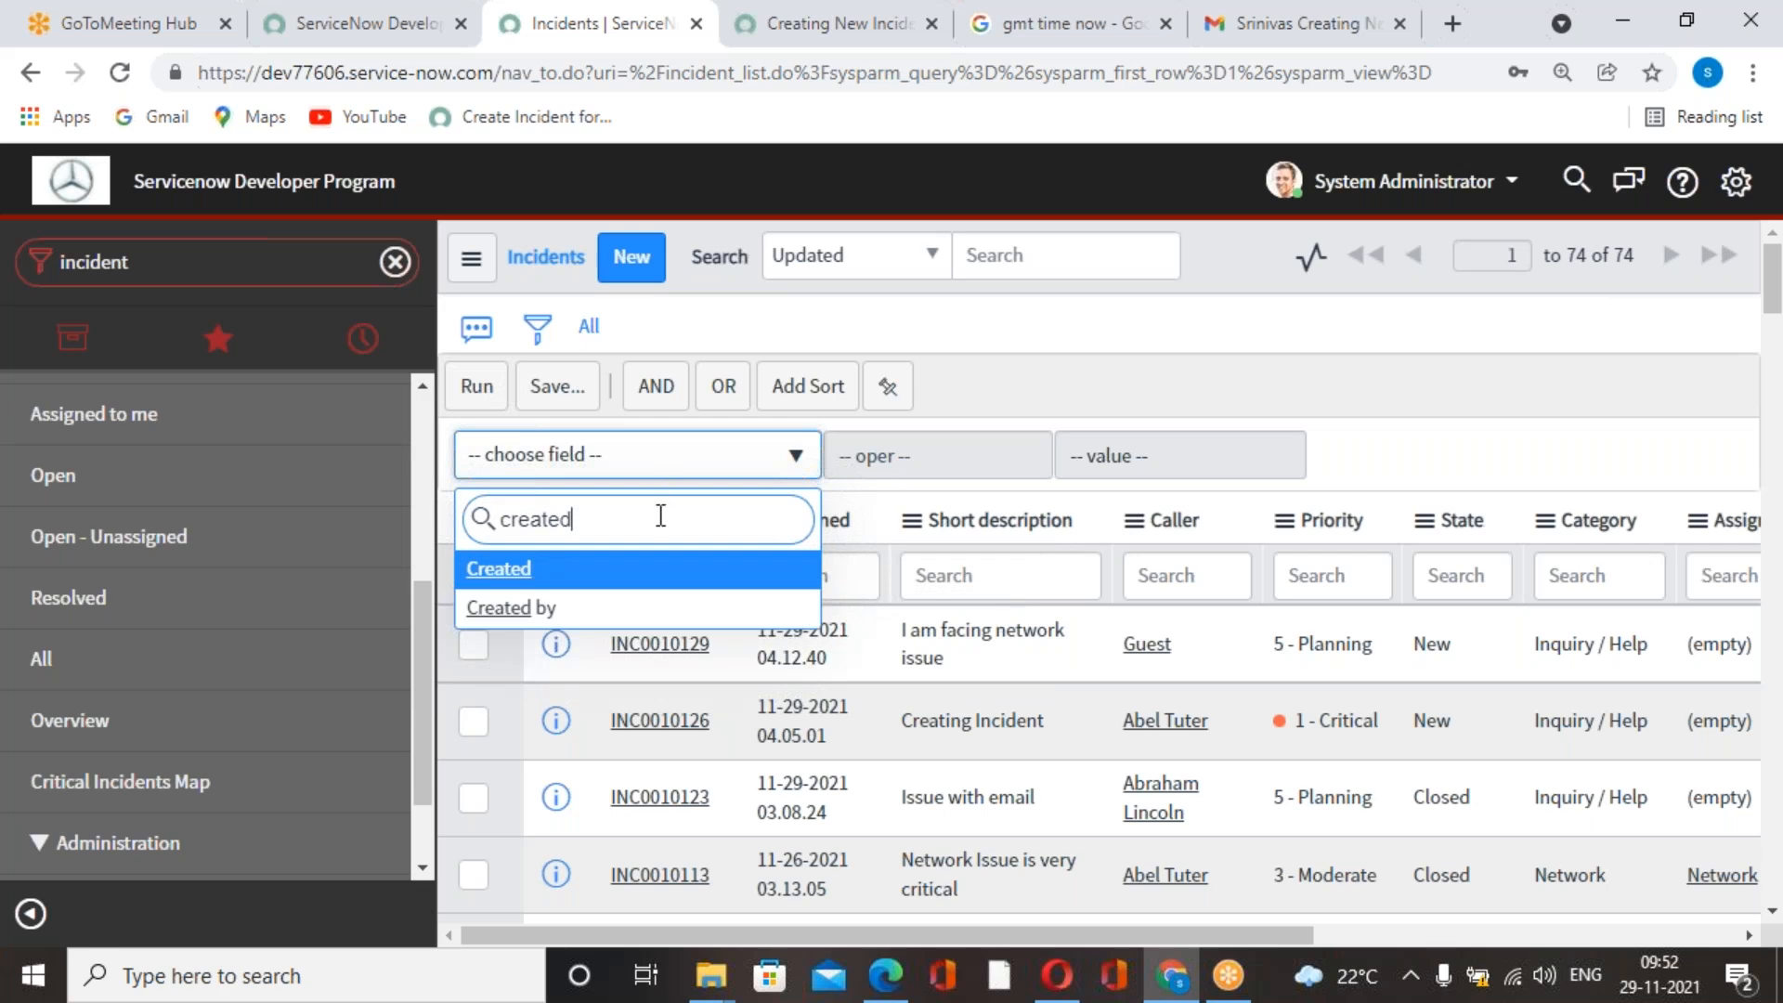
pyautogui.click(692, 569)
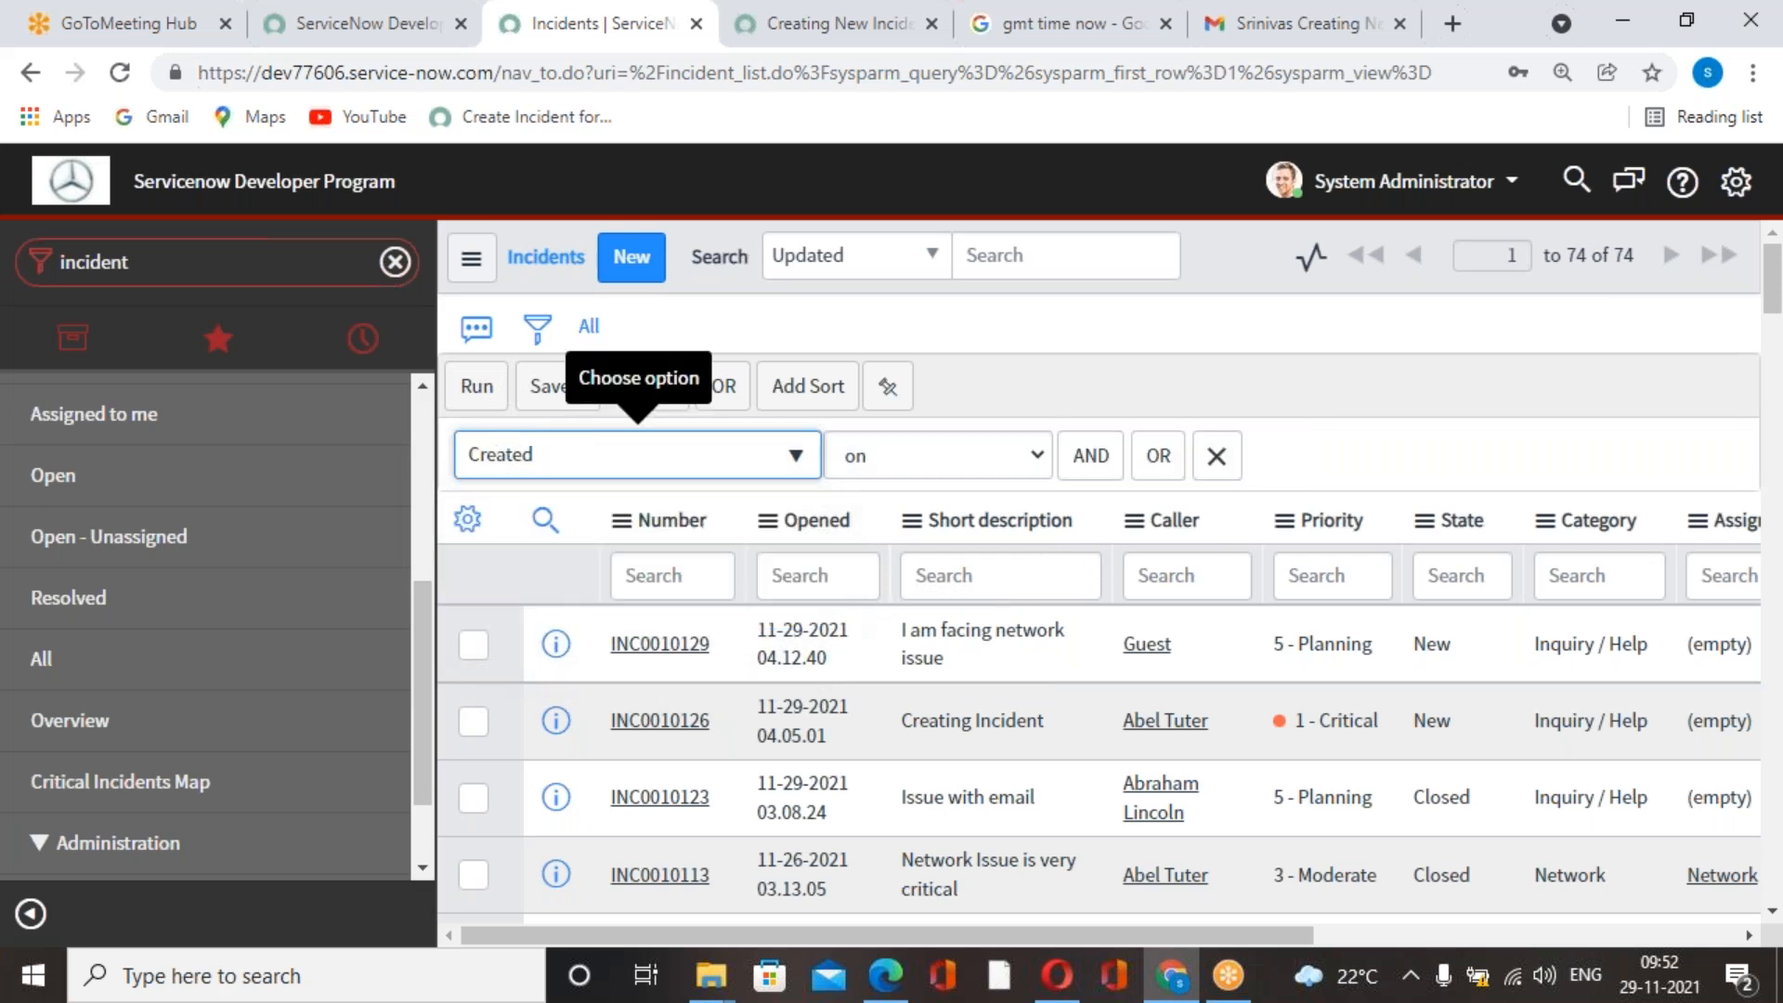
pyautogui.click(477, 386)
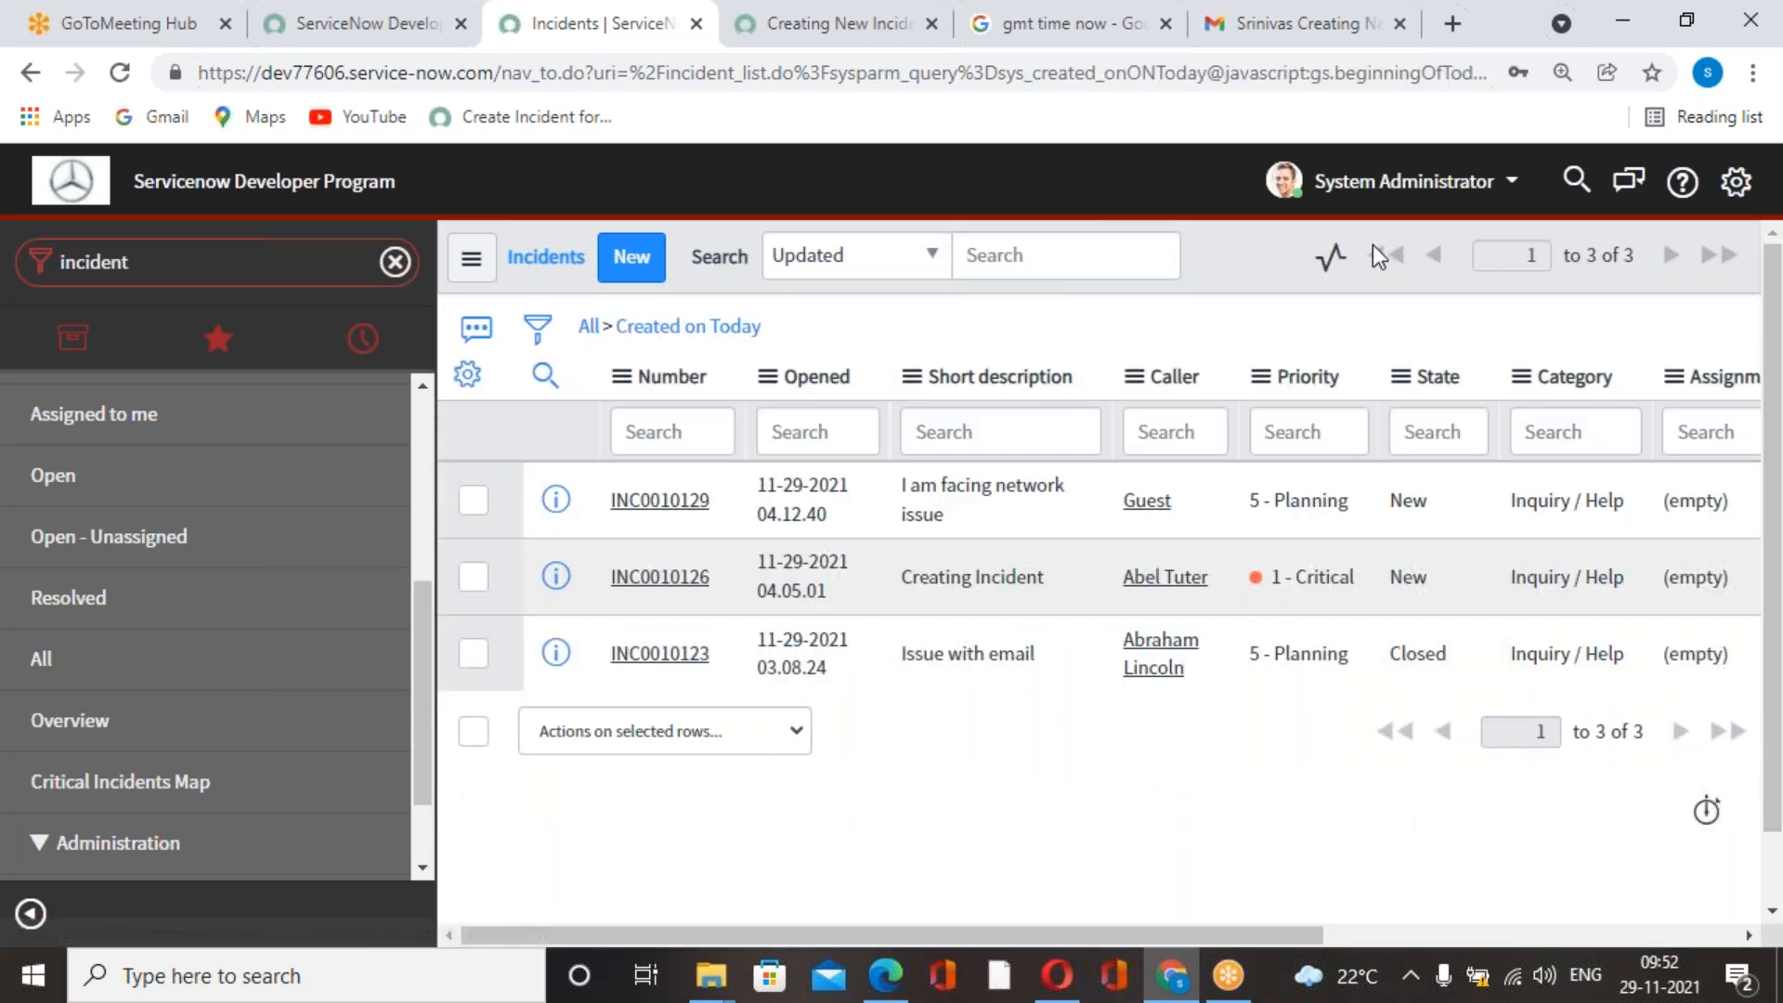
# Switch to Gmail, check the sent message's recipient and subject details, and return to the ServiceNow incident list.
pyautogui.click(1296, 26)
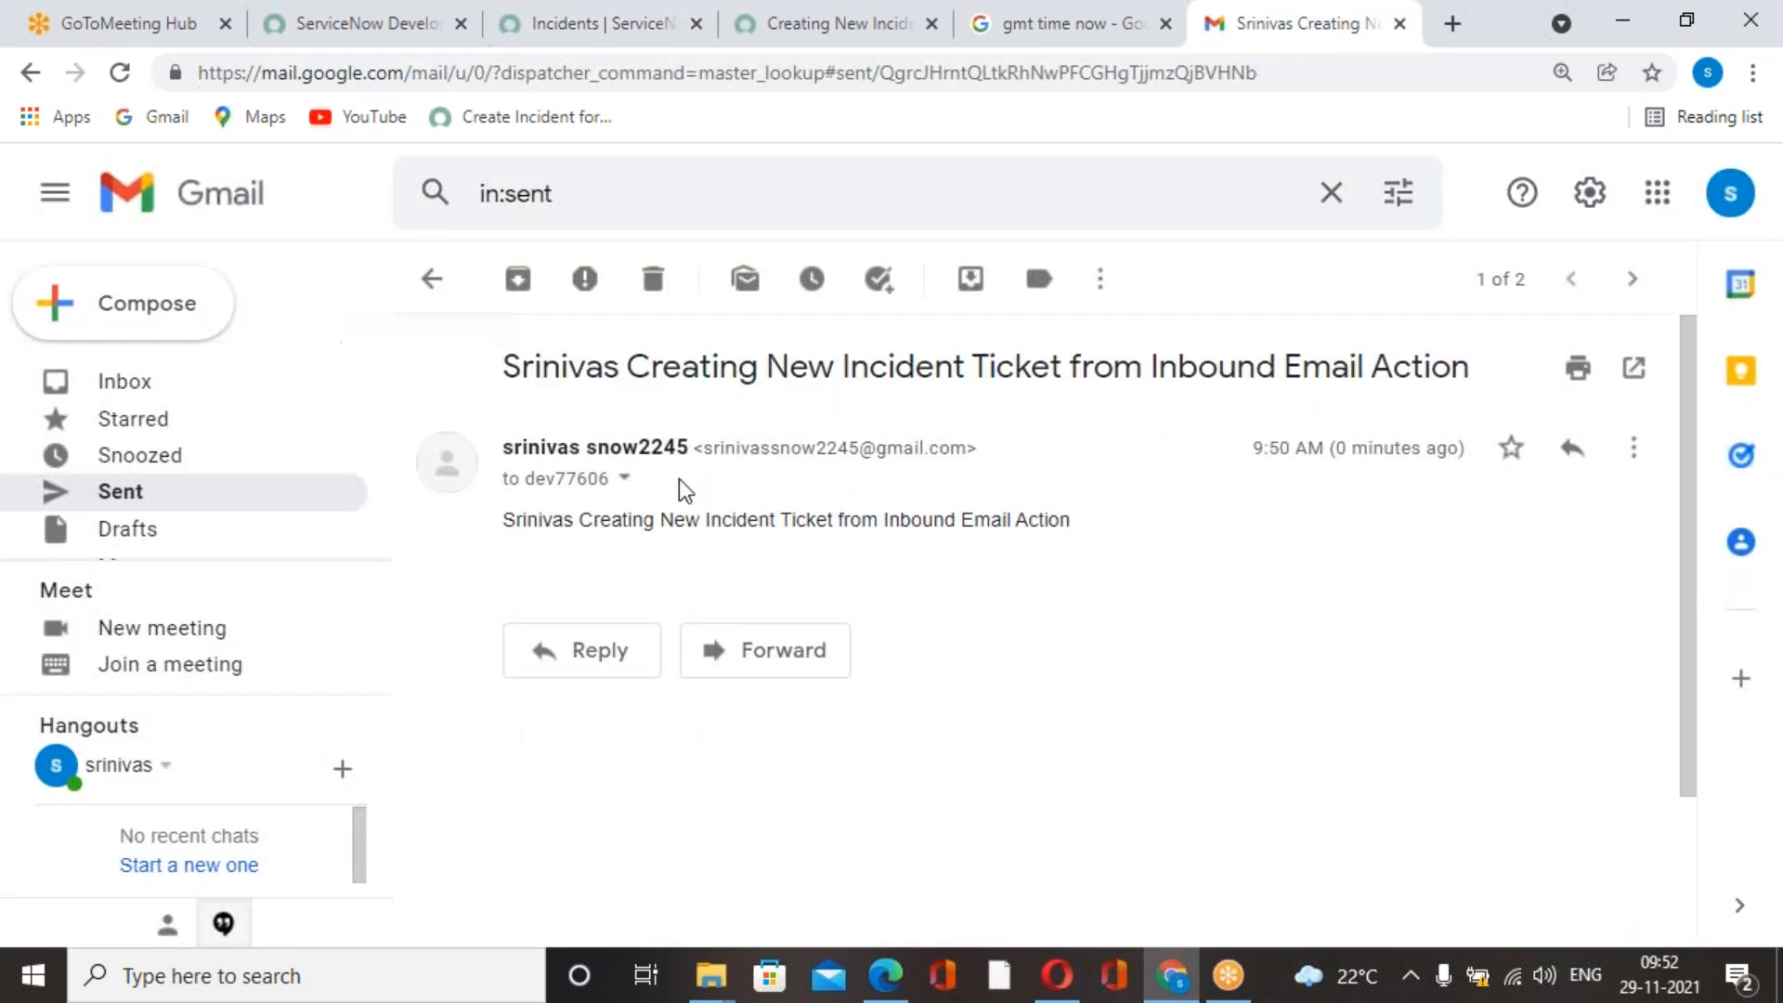
pyautogui.click(622, 479)
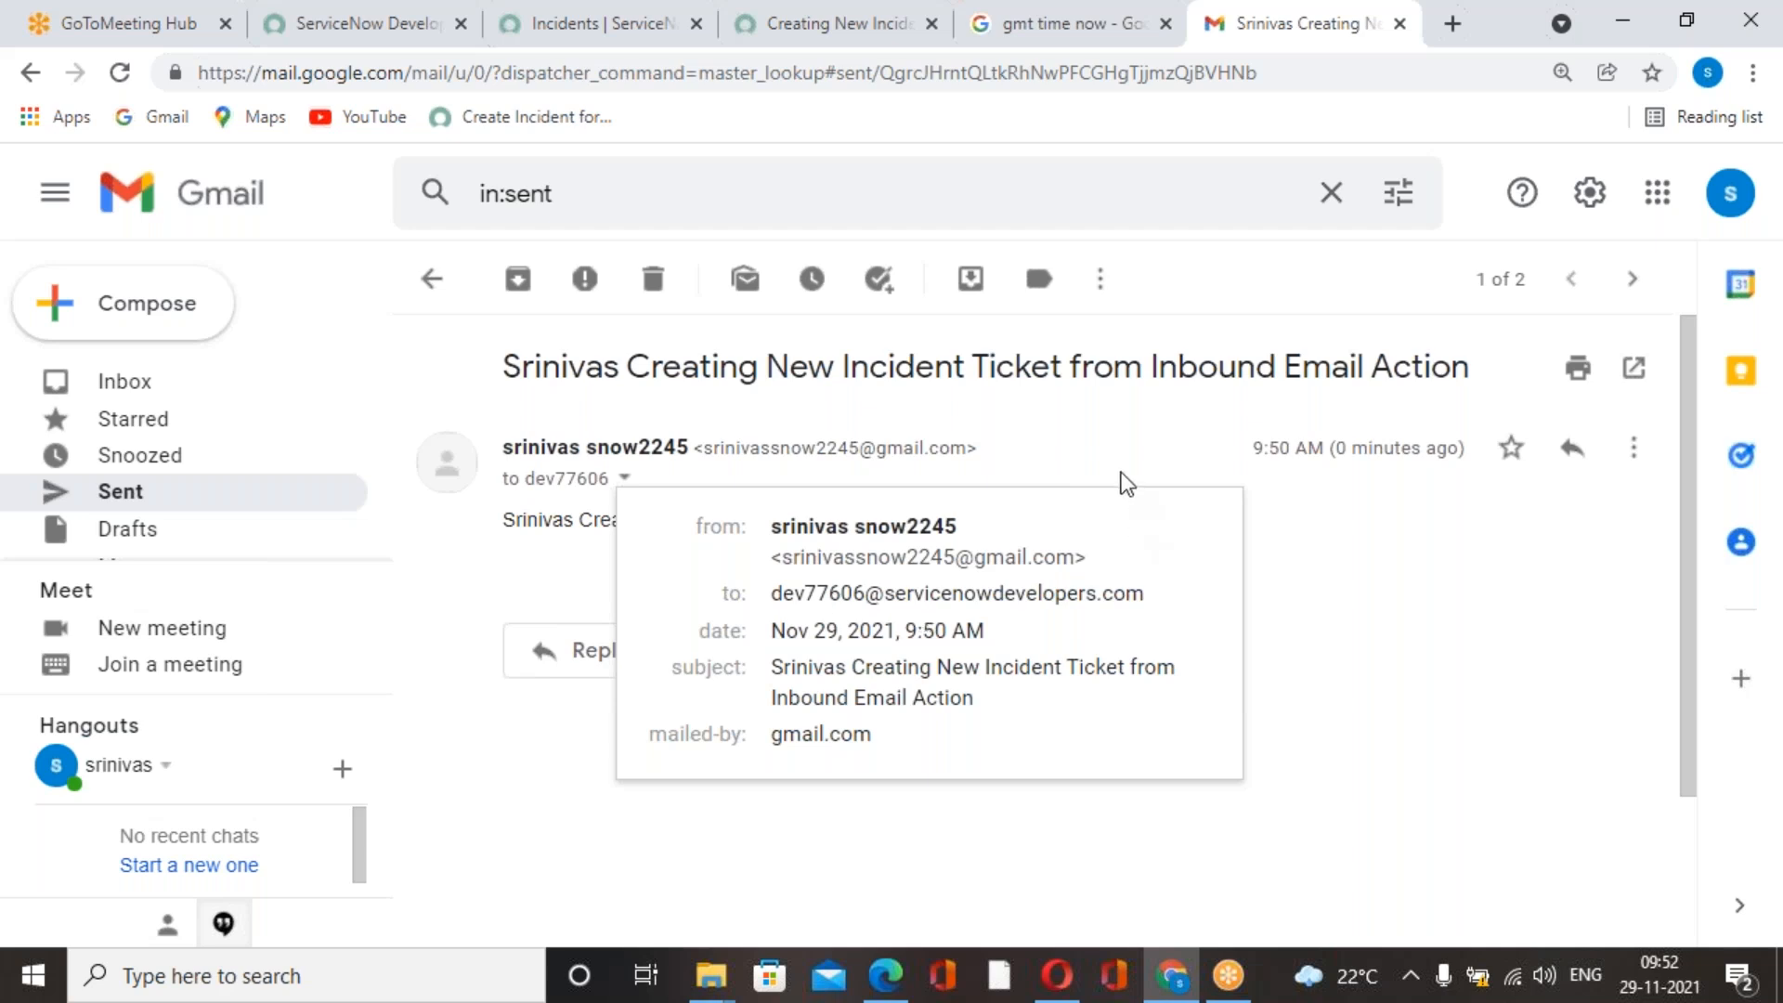
pyautogui.click(1068, 44)
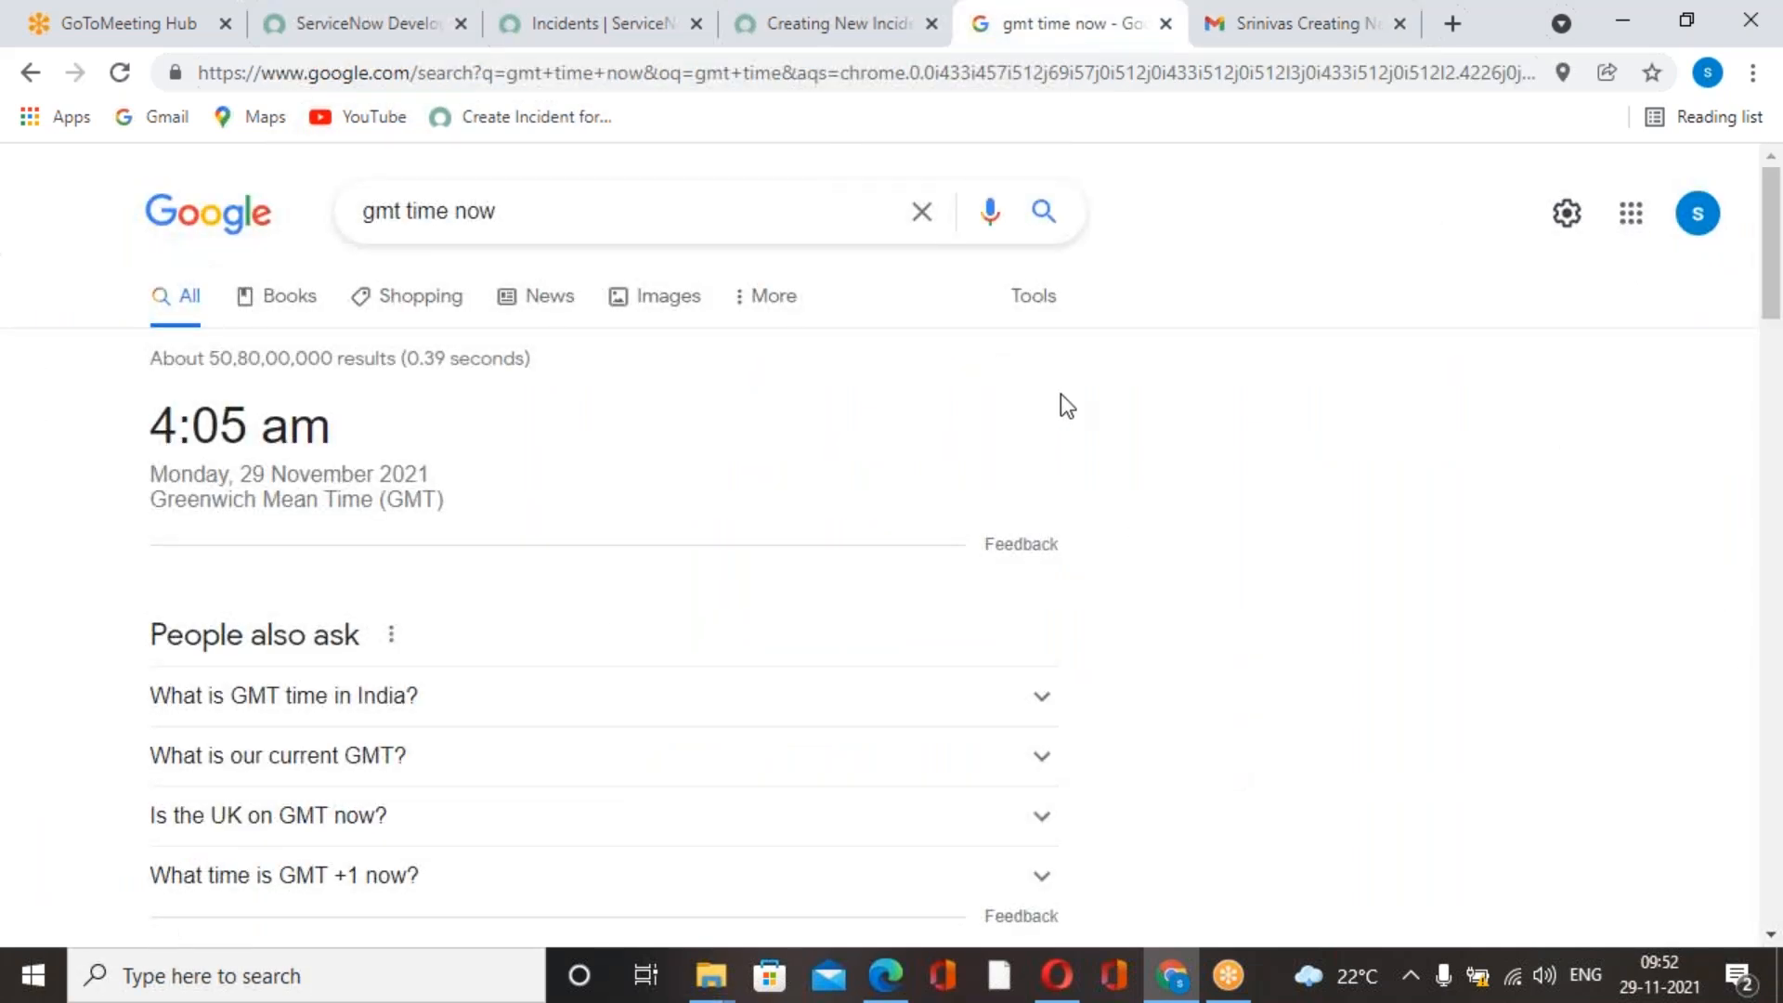
pyautogui.click(834, 45)
pyautogui.click(641, 26)
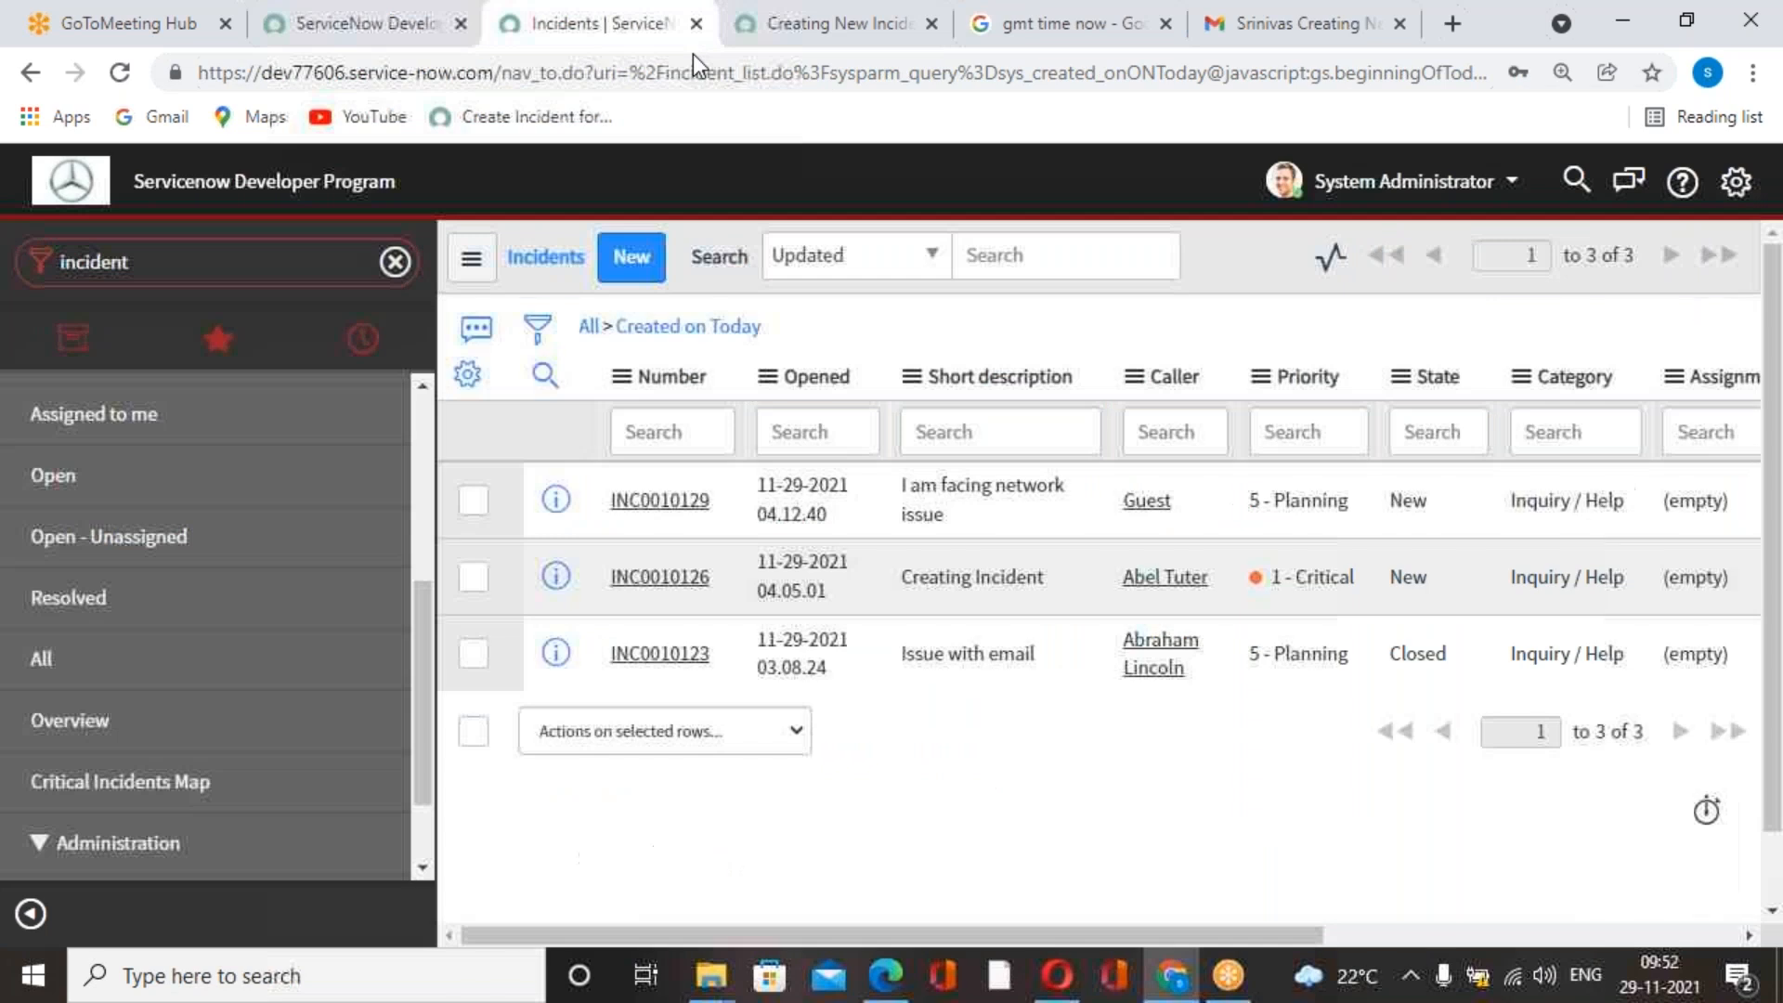
pyautogui.scroll(5, 336, 738)
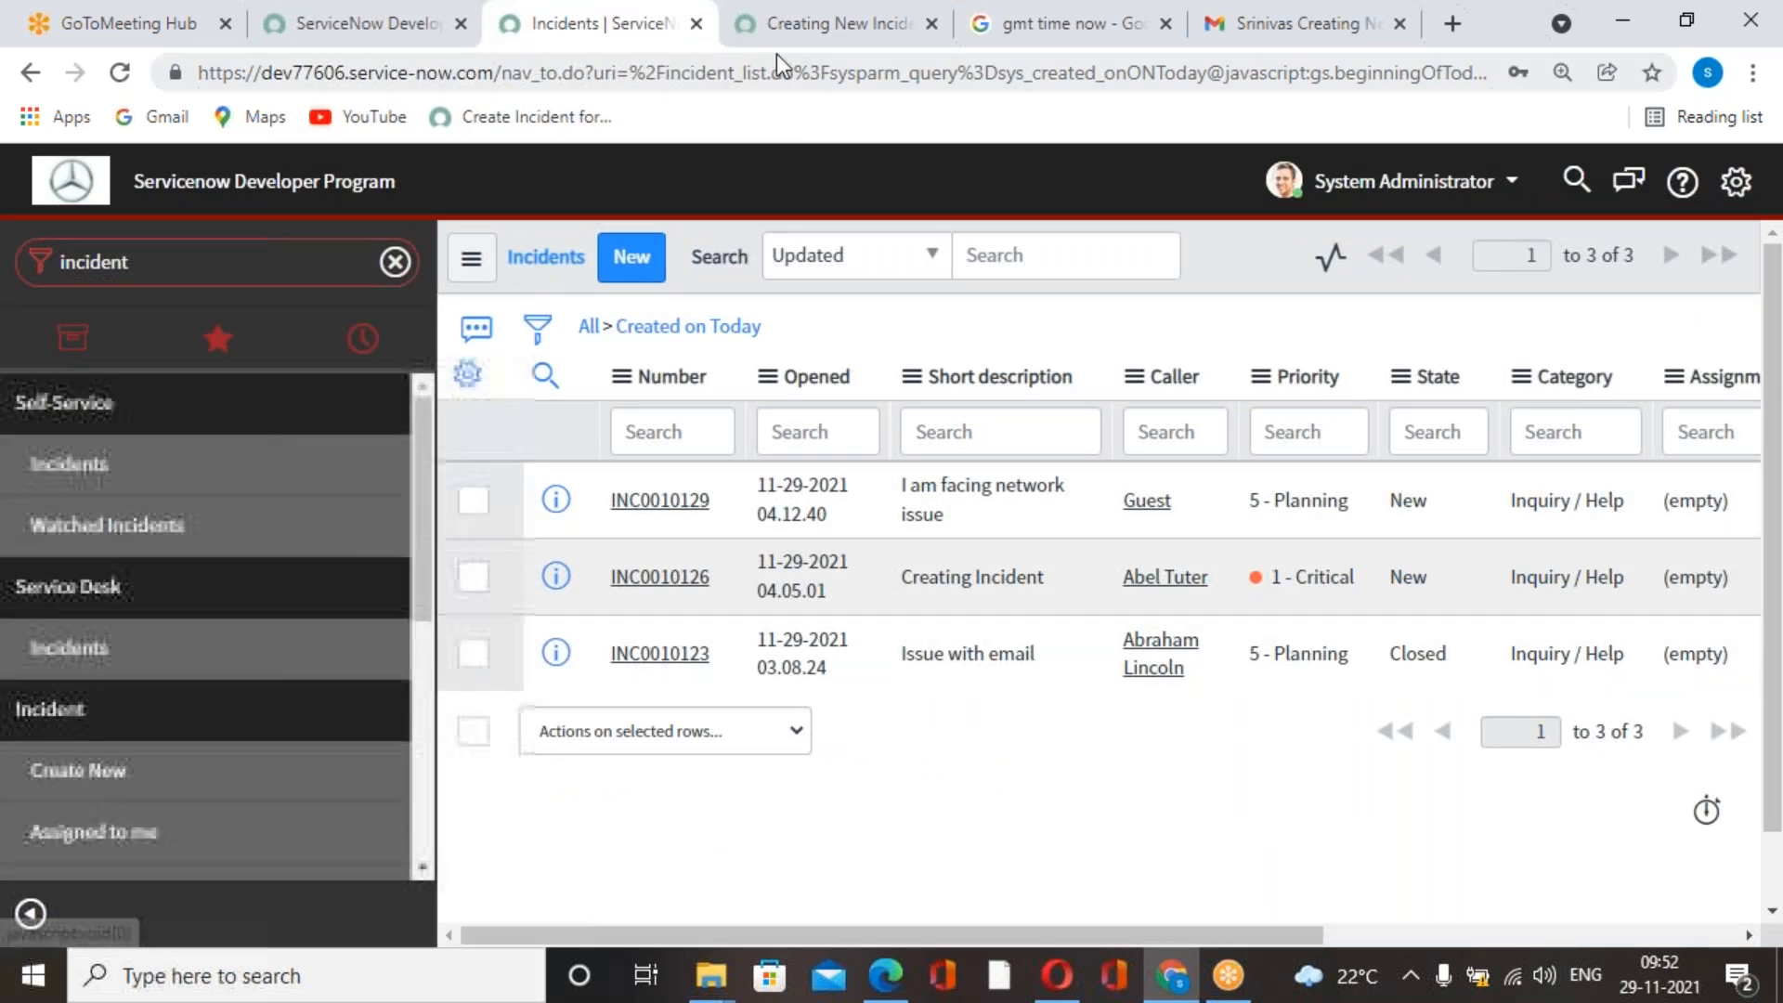
# Switch to Gmail and go back from the open message to the list of sent mail.
pyautogui.click(799, 46)
pyautogui.click(1055, 43)
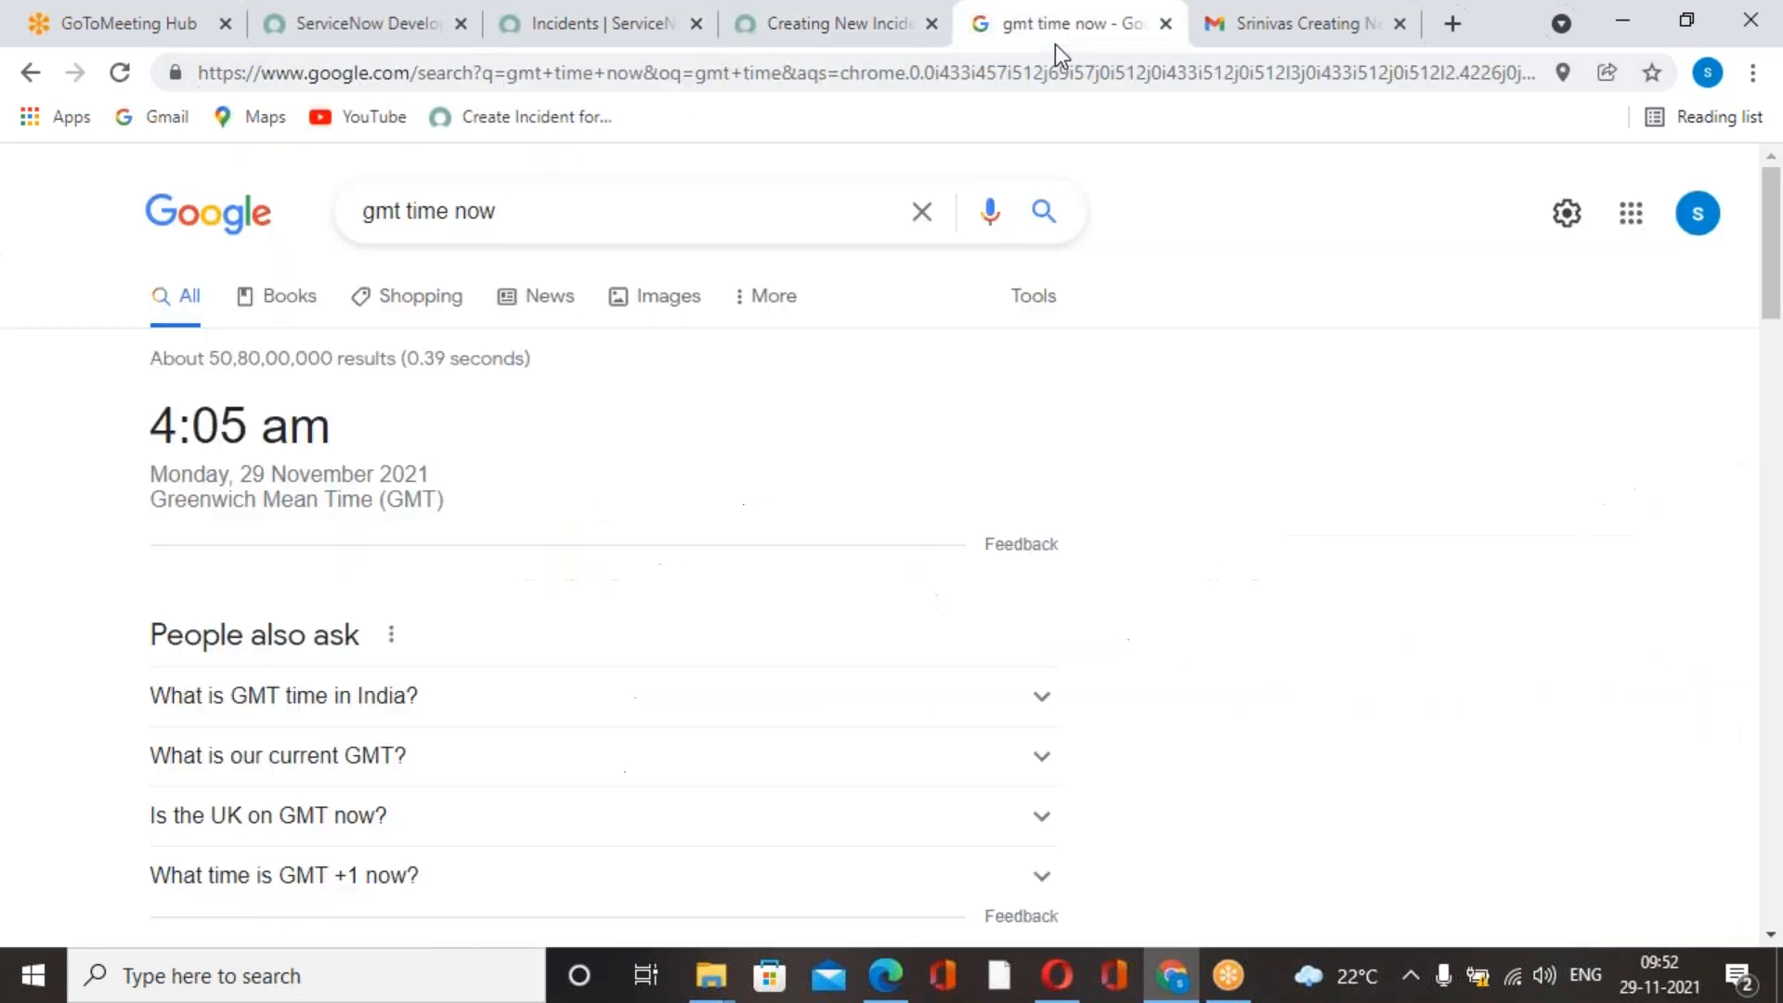
pyautogui.click(1300, 43)
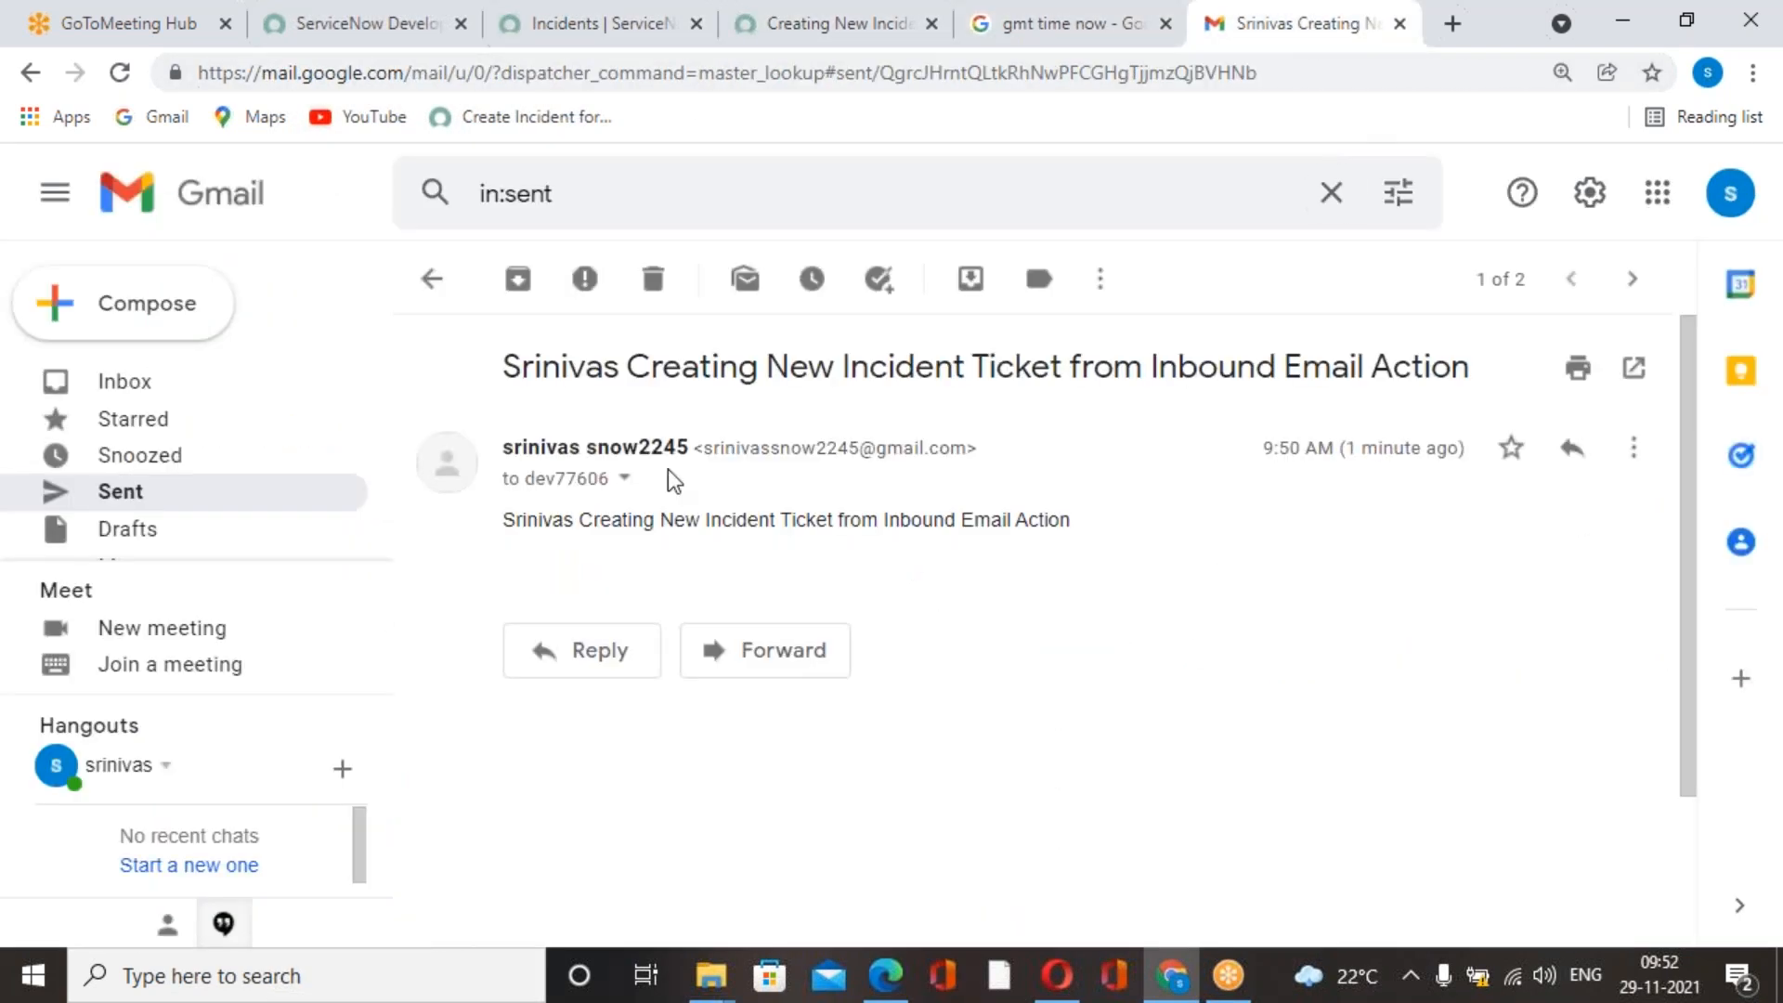
pyautogui.click(432, 279)
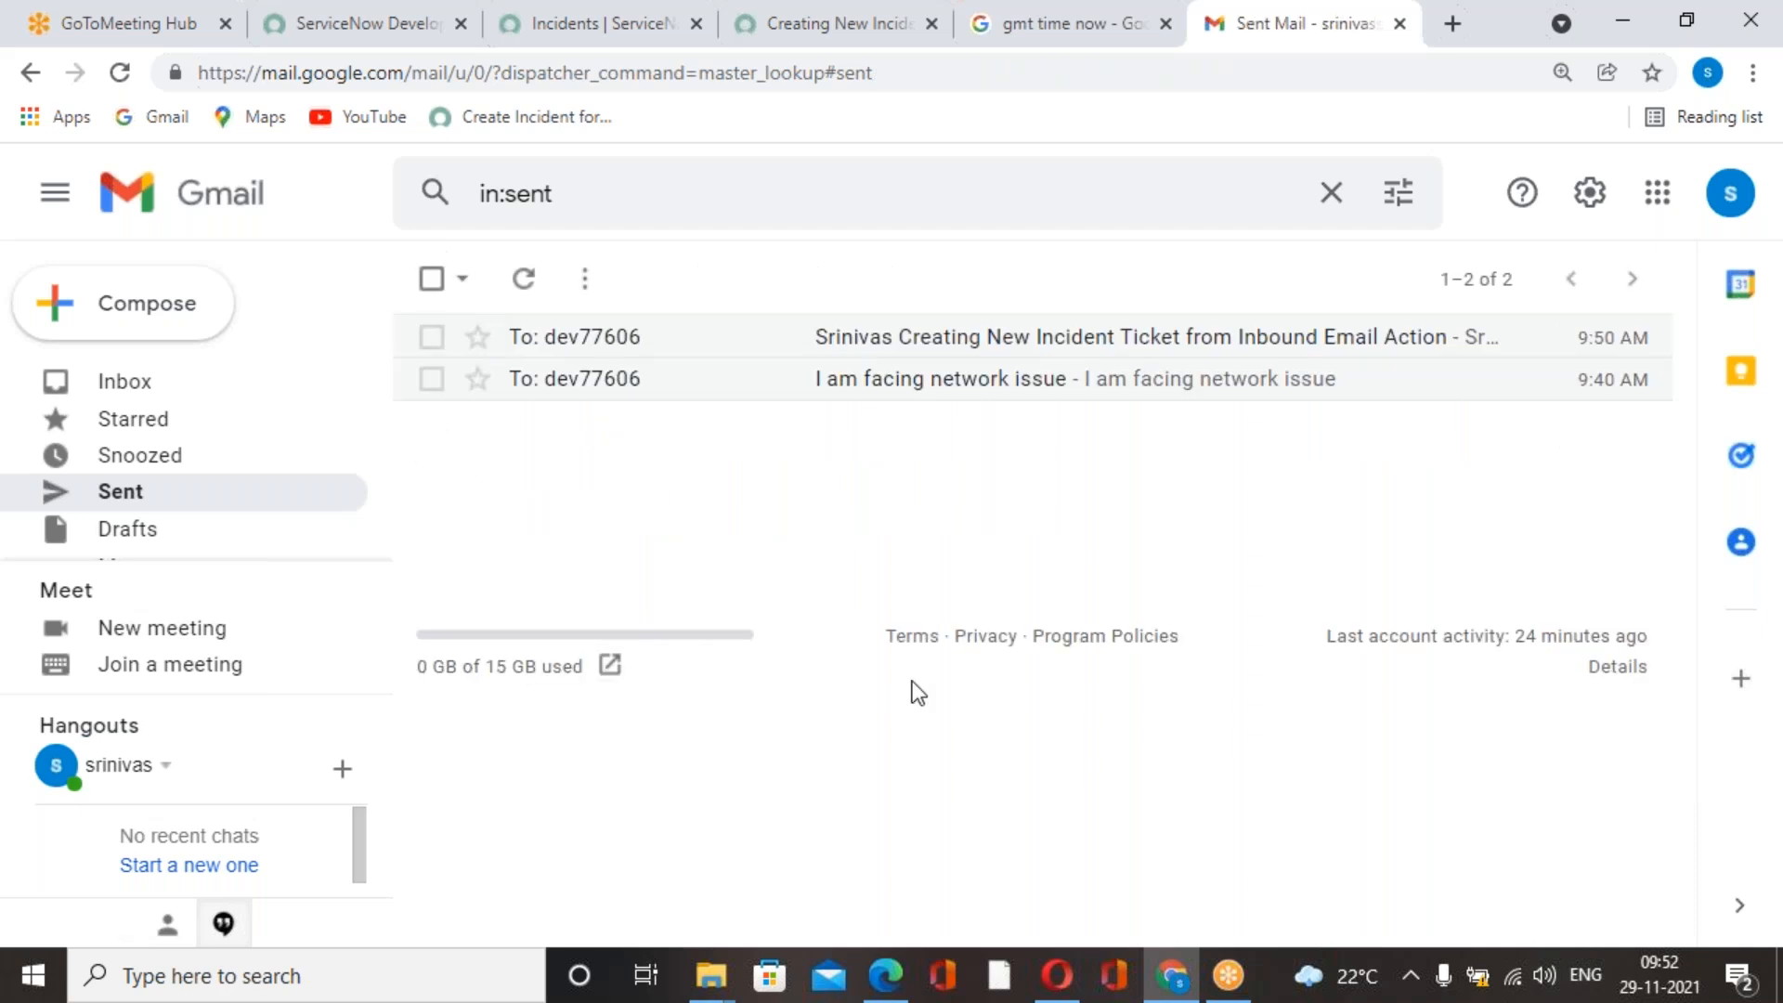
pyautogui.click(1107, 43)
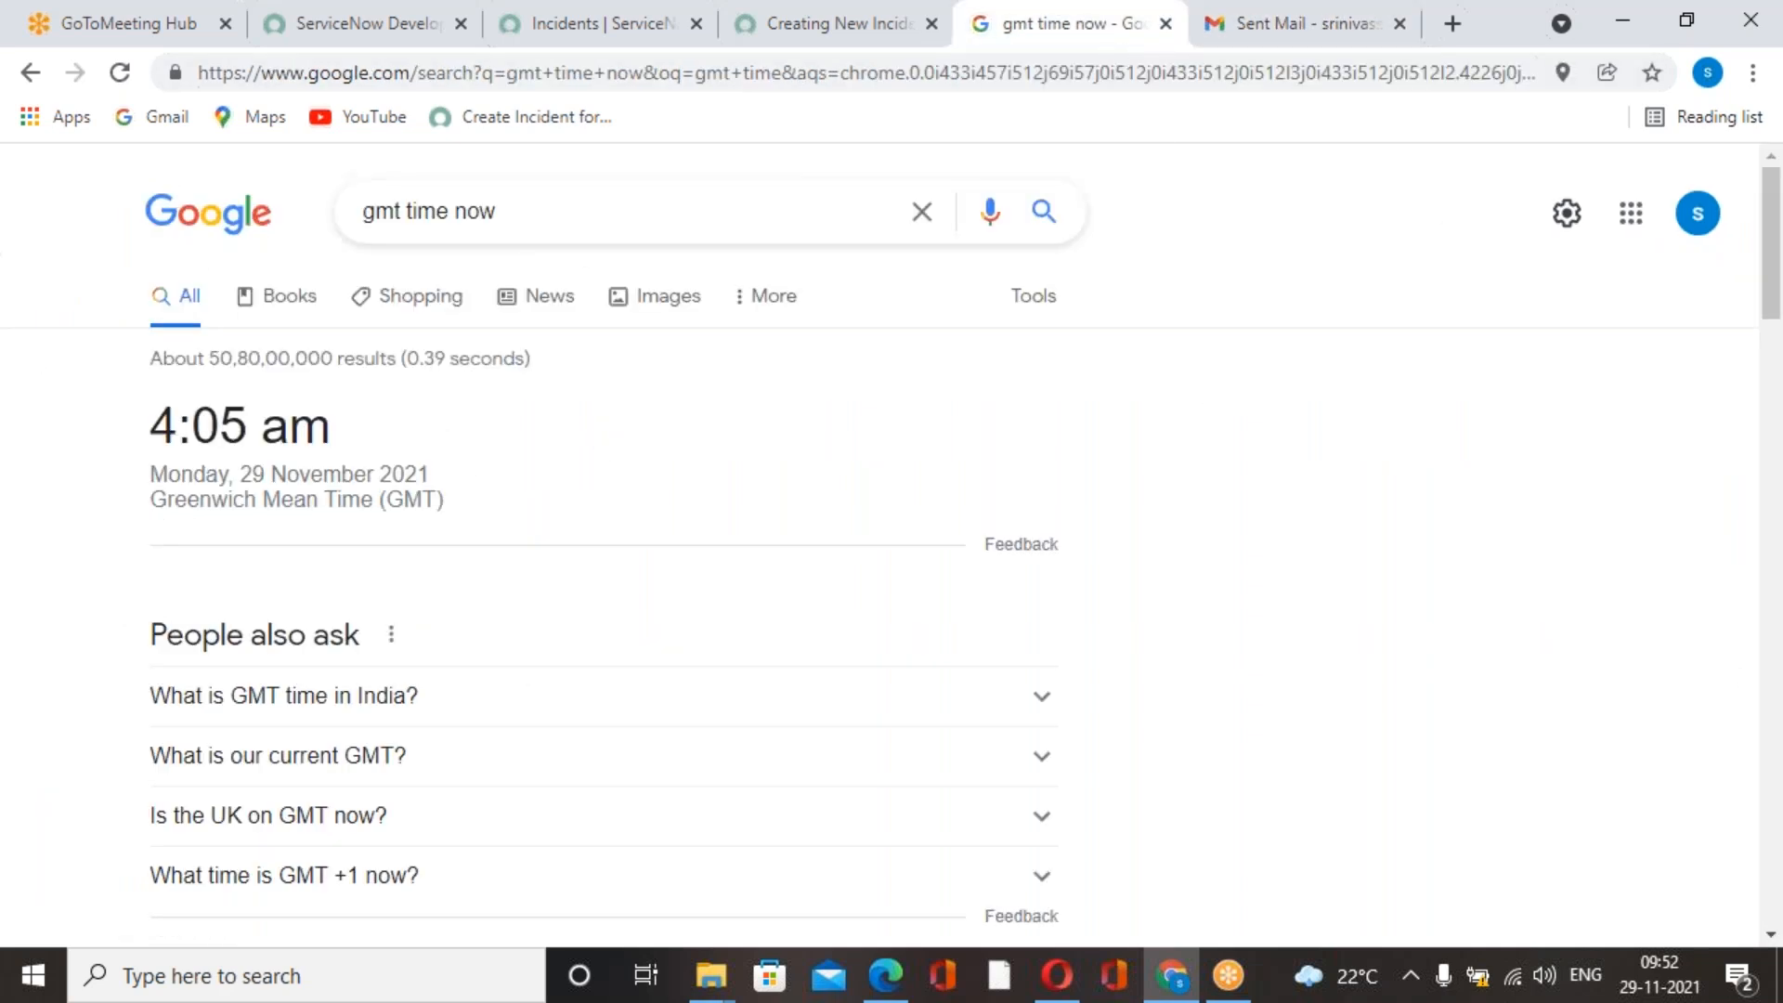
pyautogui.click(836, 25)
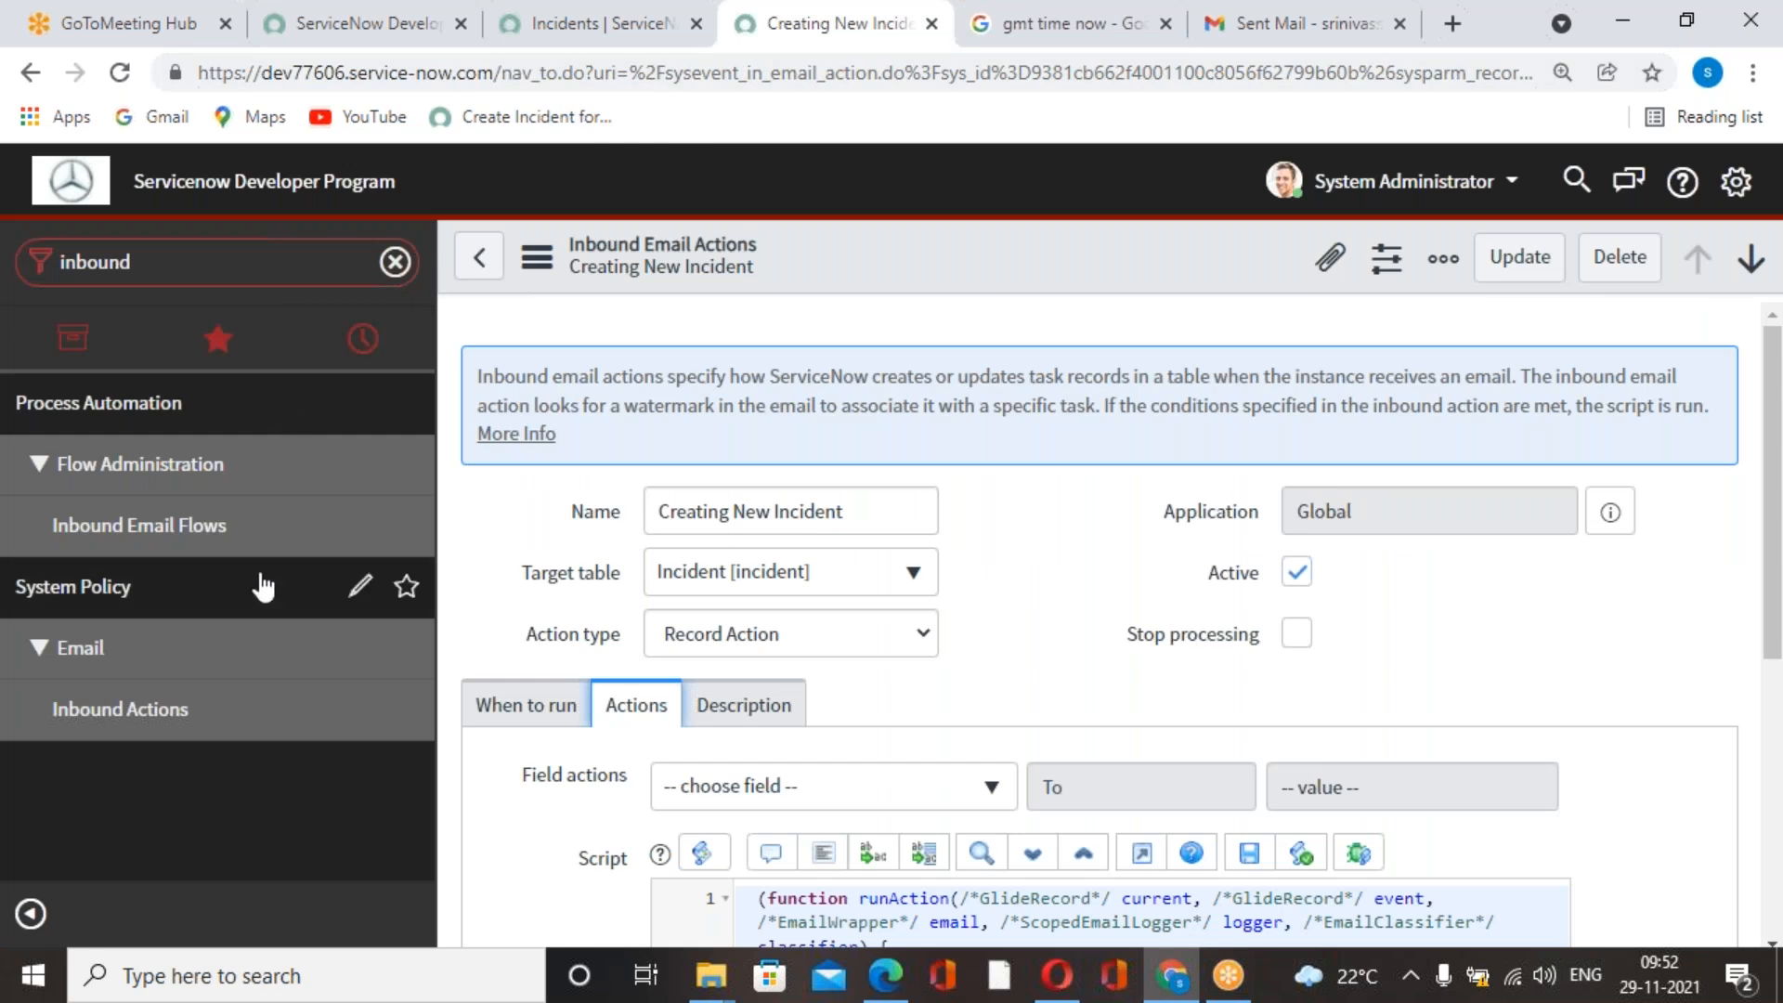
pyautogui.doubleClick(107, 262)
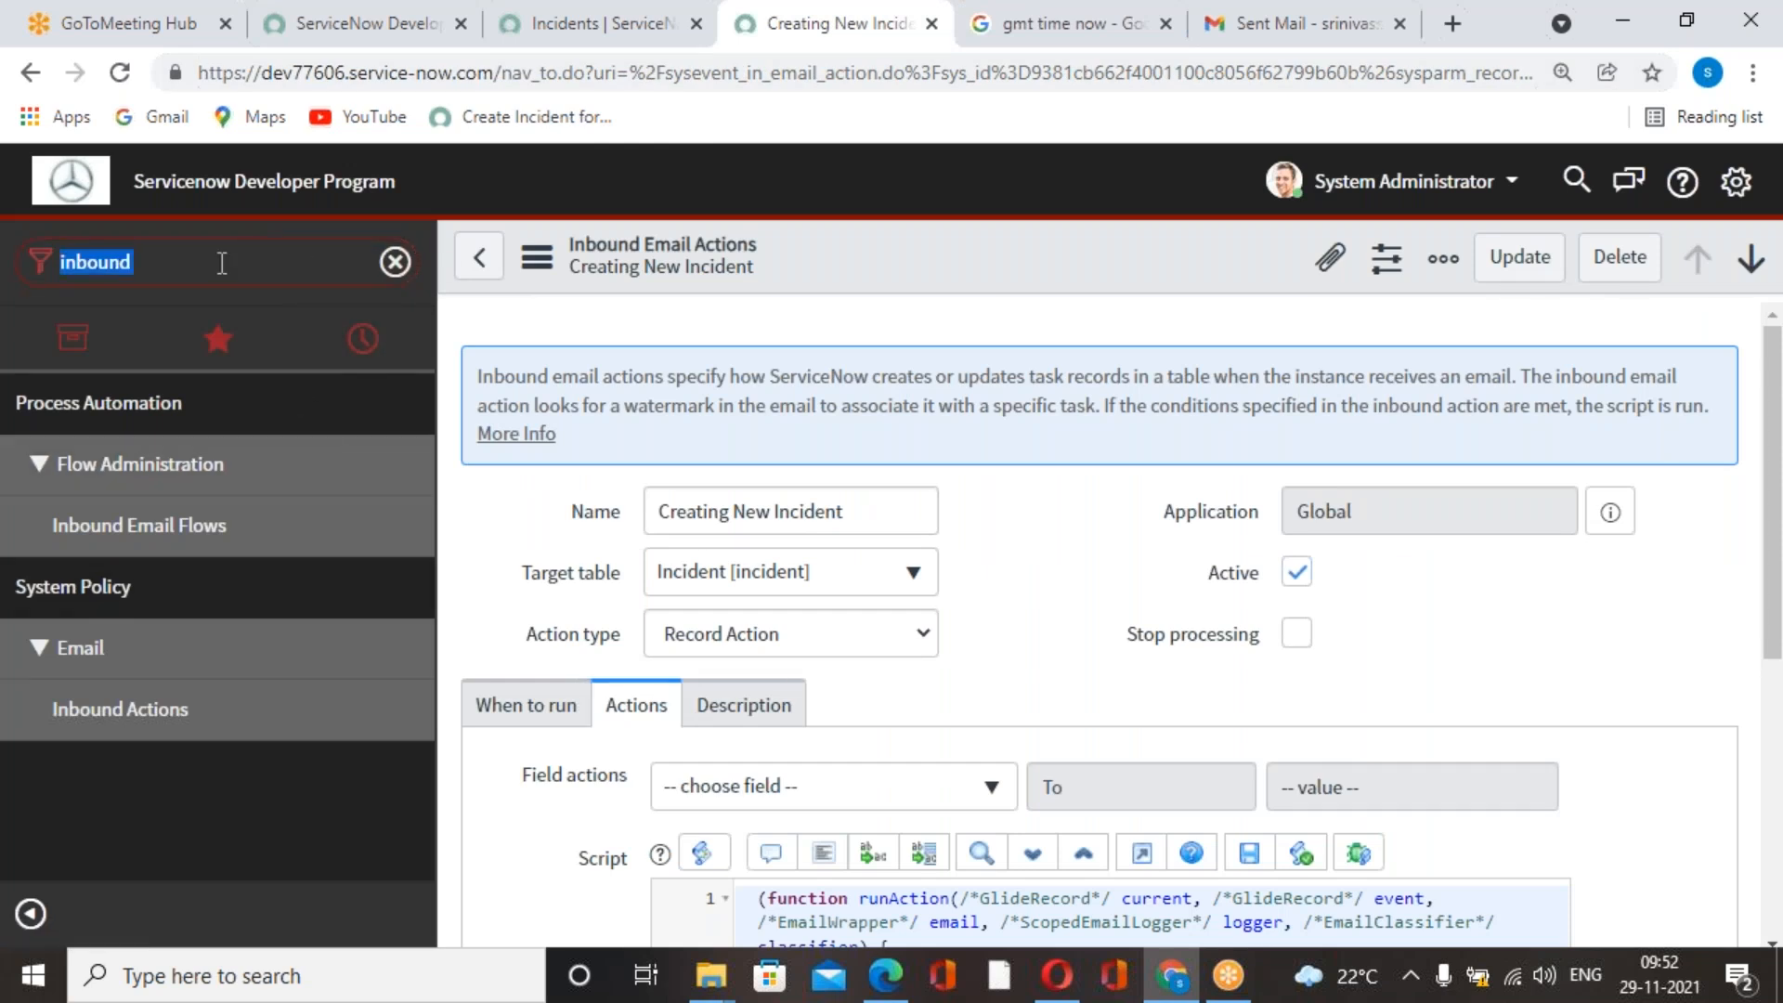
# Switch to the ServiceNow incident list and refresh the incidents created today.
pyautogui.click(661, 48)
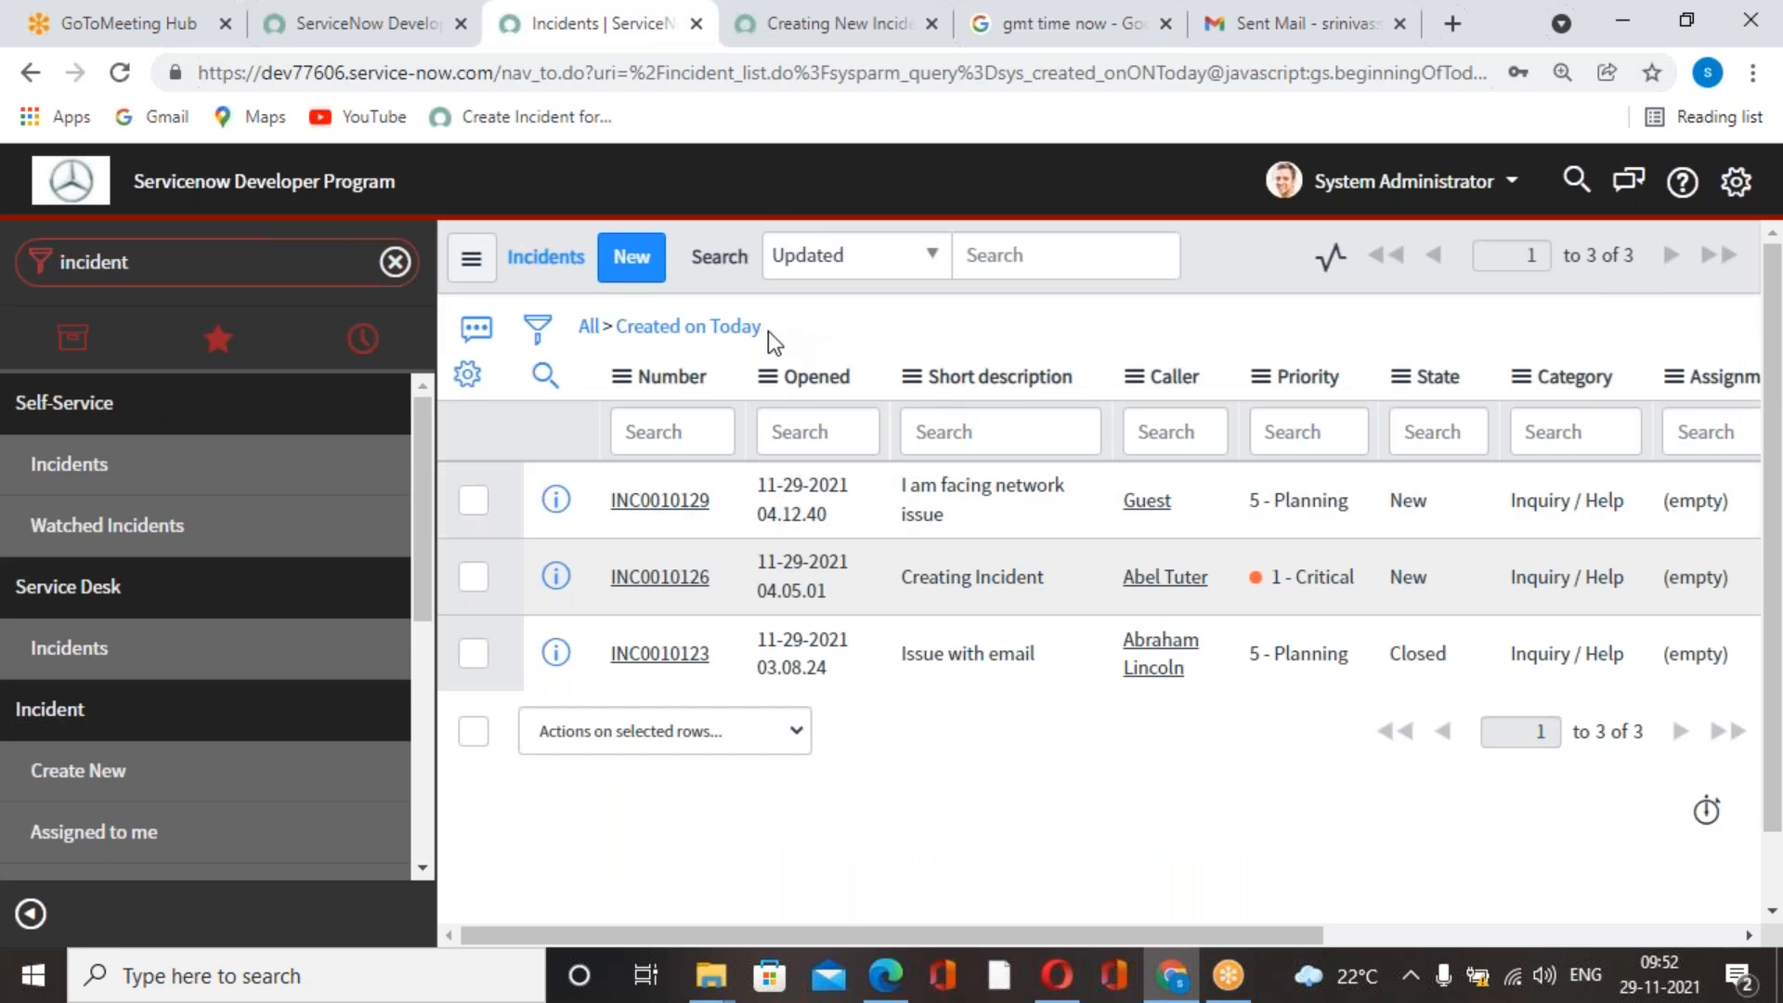
pyautogui.rightClick(1241, 254)
pyautogui.click(1319, 429)
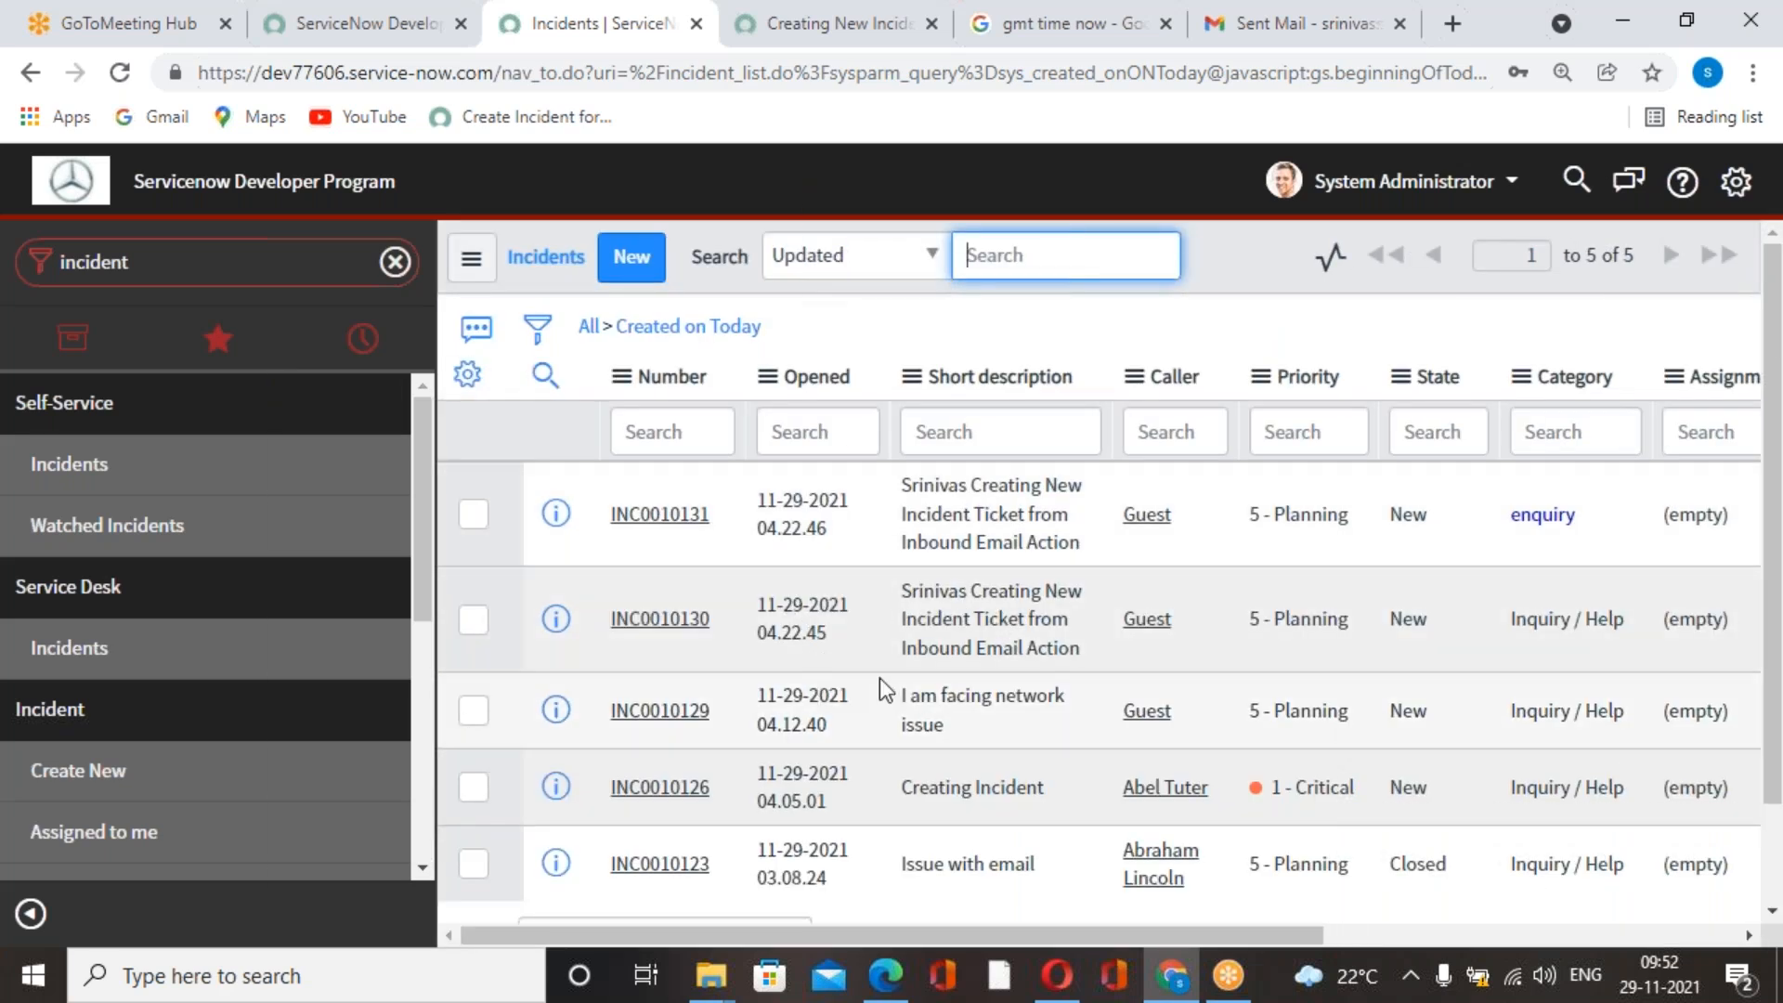
# Open the newest incident created from the email and review its caller lookup and form fields.
pyautogui.click(681, 517)
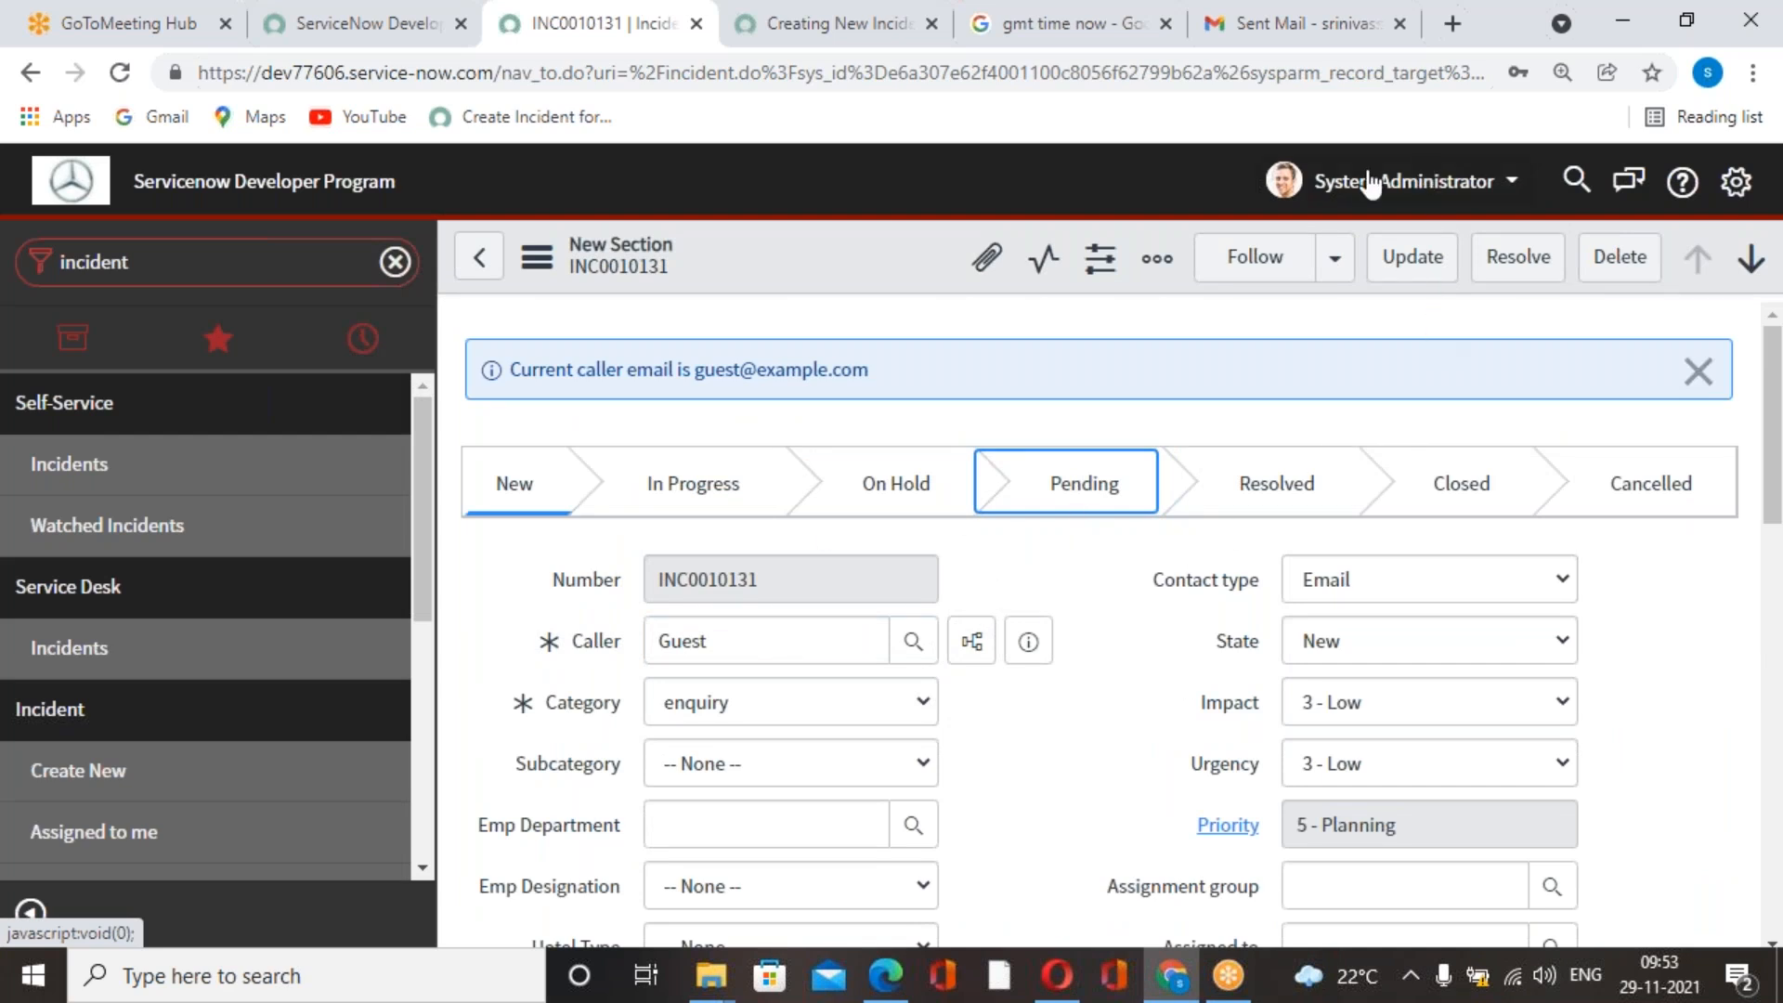
pyautogui.click(917, 645)
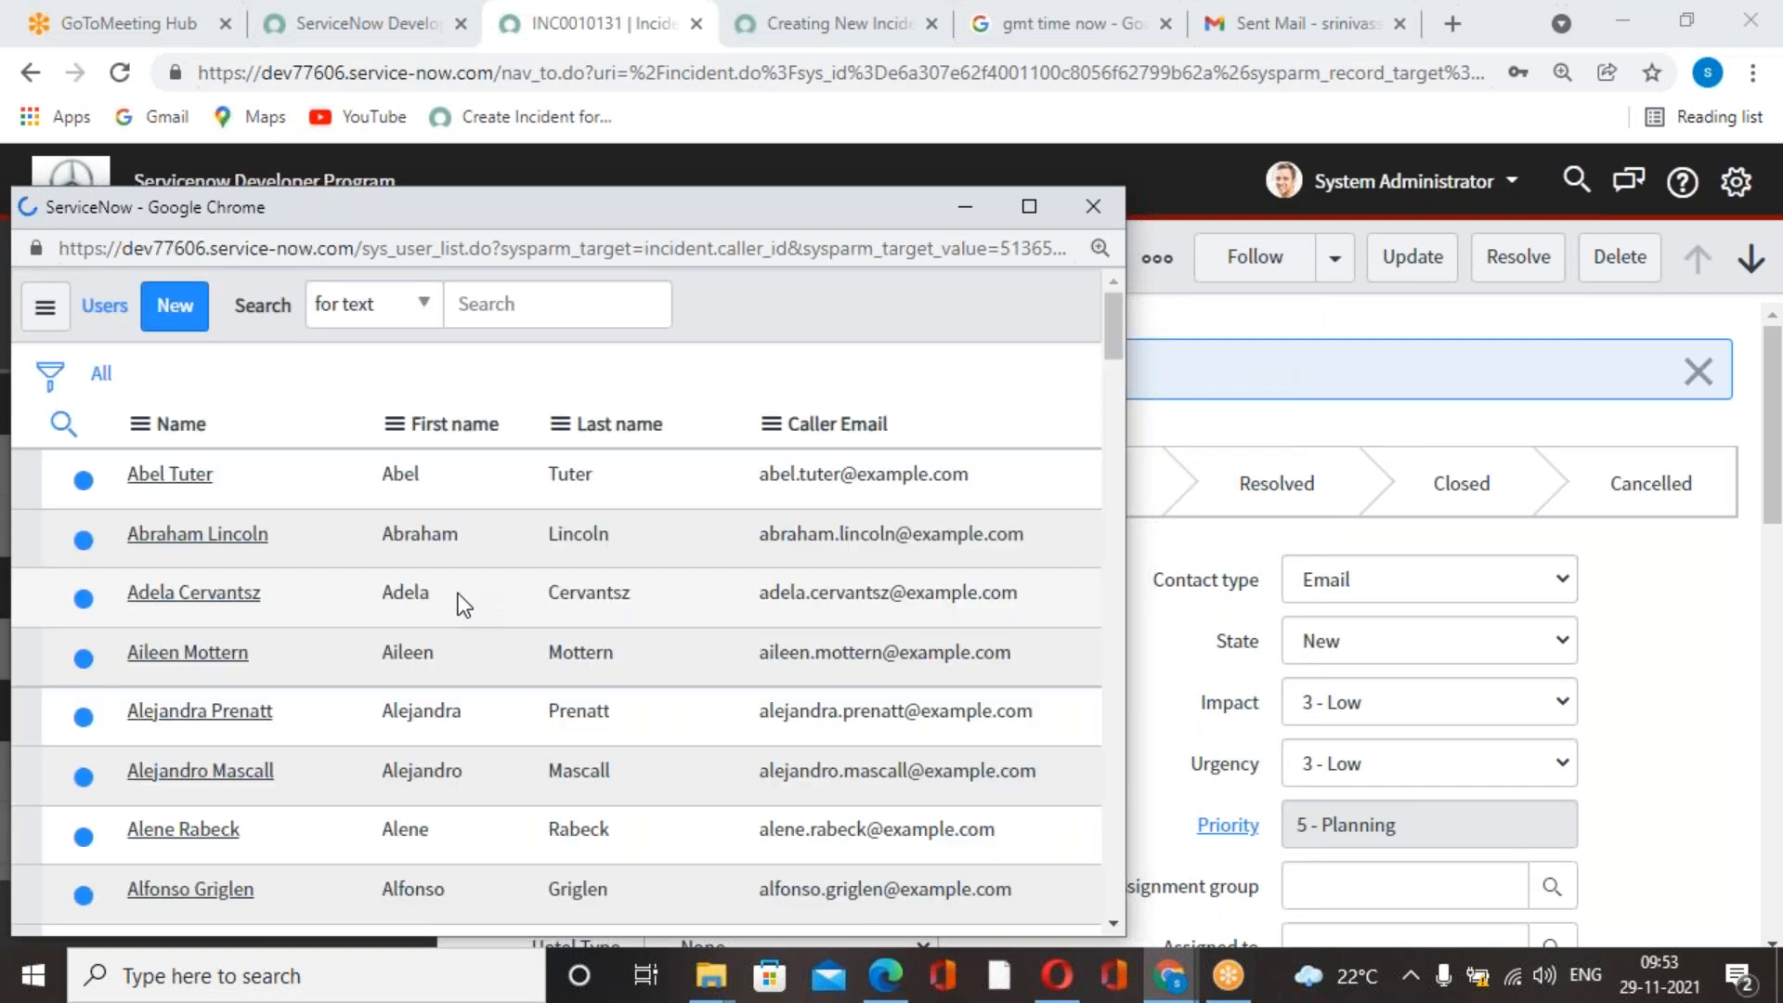
pyautogui.click(1091, 210)
pyautogui.scroll(-10, 1063, 715)
pyautogui.scroll(10, 1068, 711)
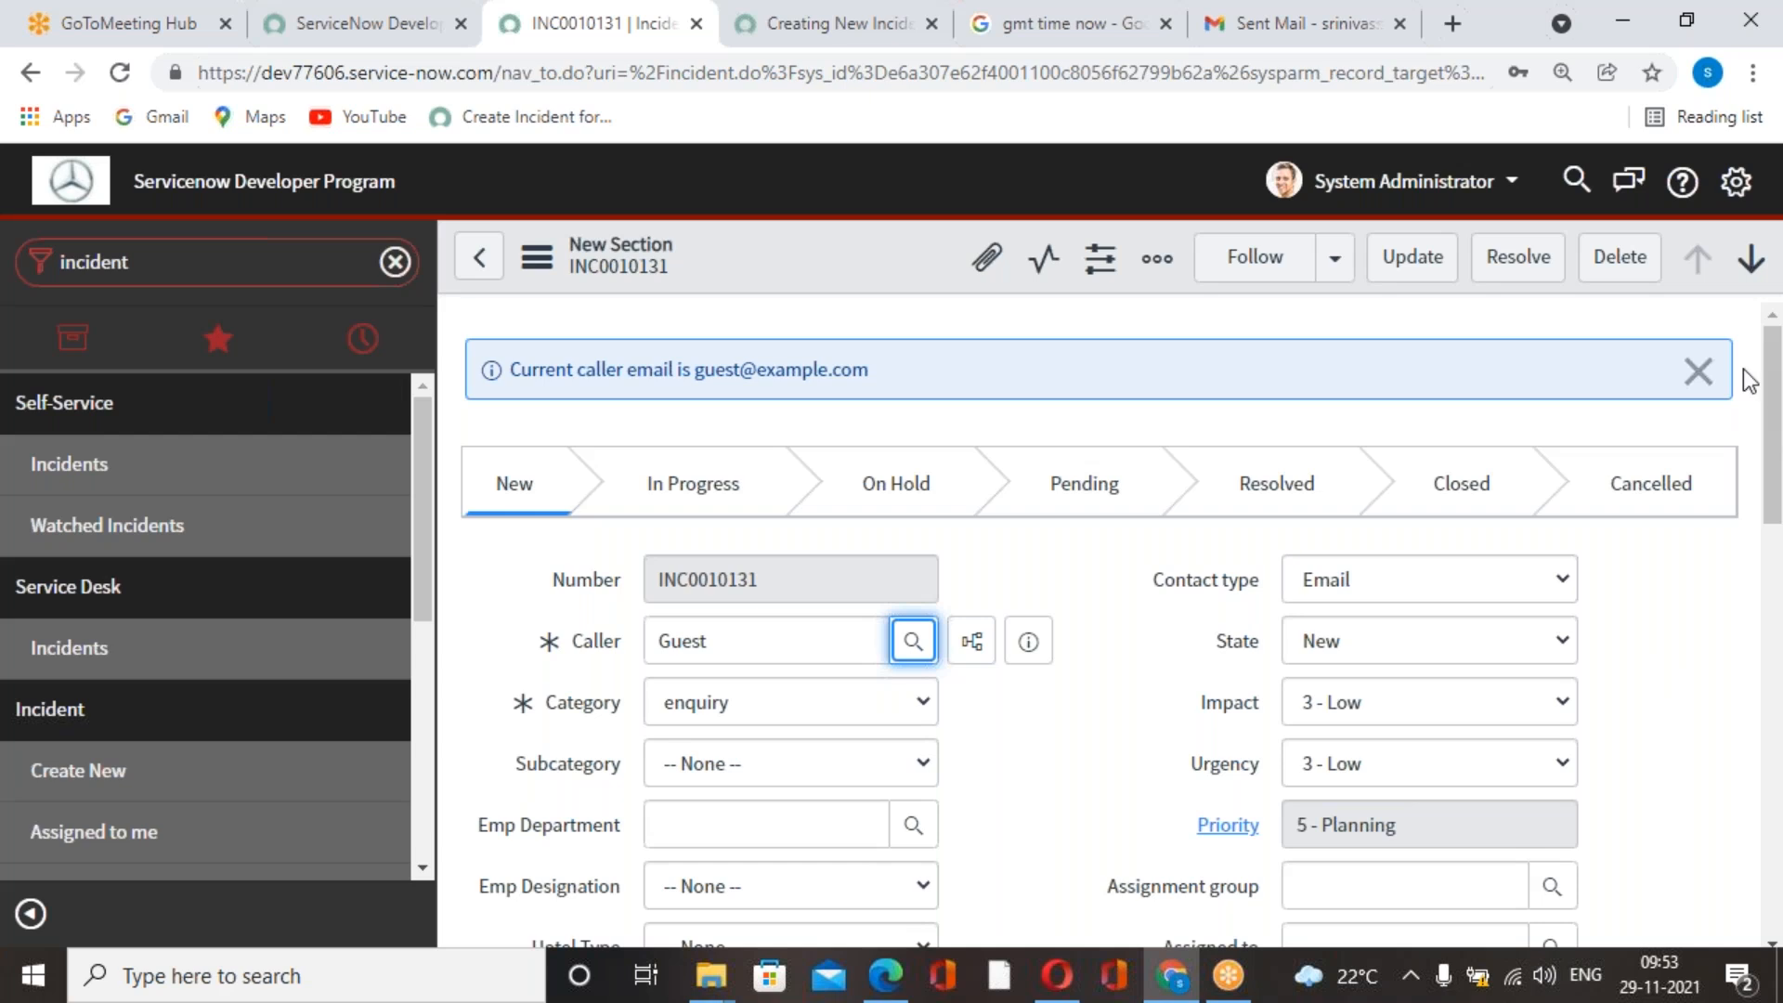
# Switch to the ServiceNow course PDF in Edge and find the section "How to send watermark or record number?".
pyautogui.click(885, 975)
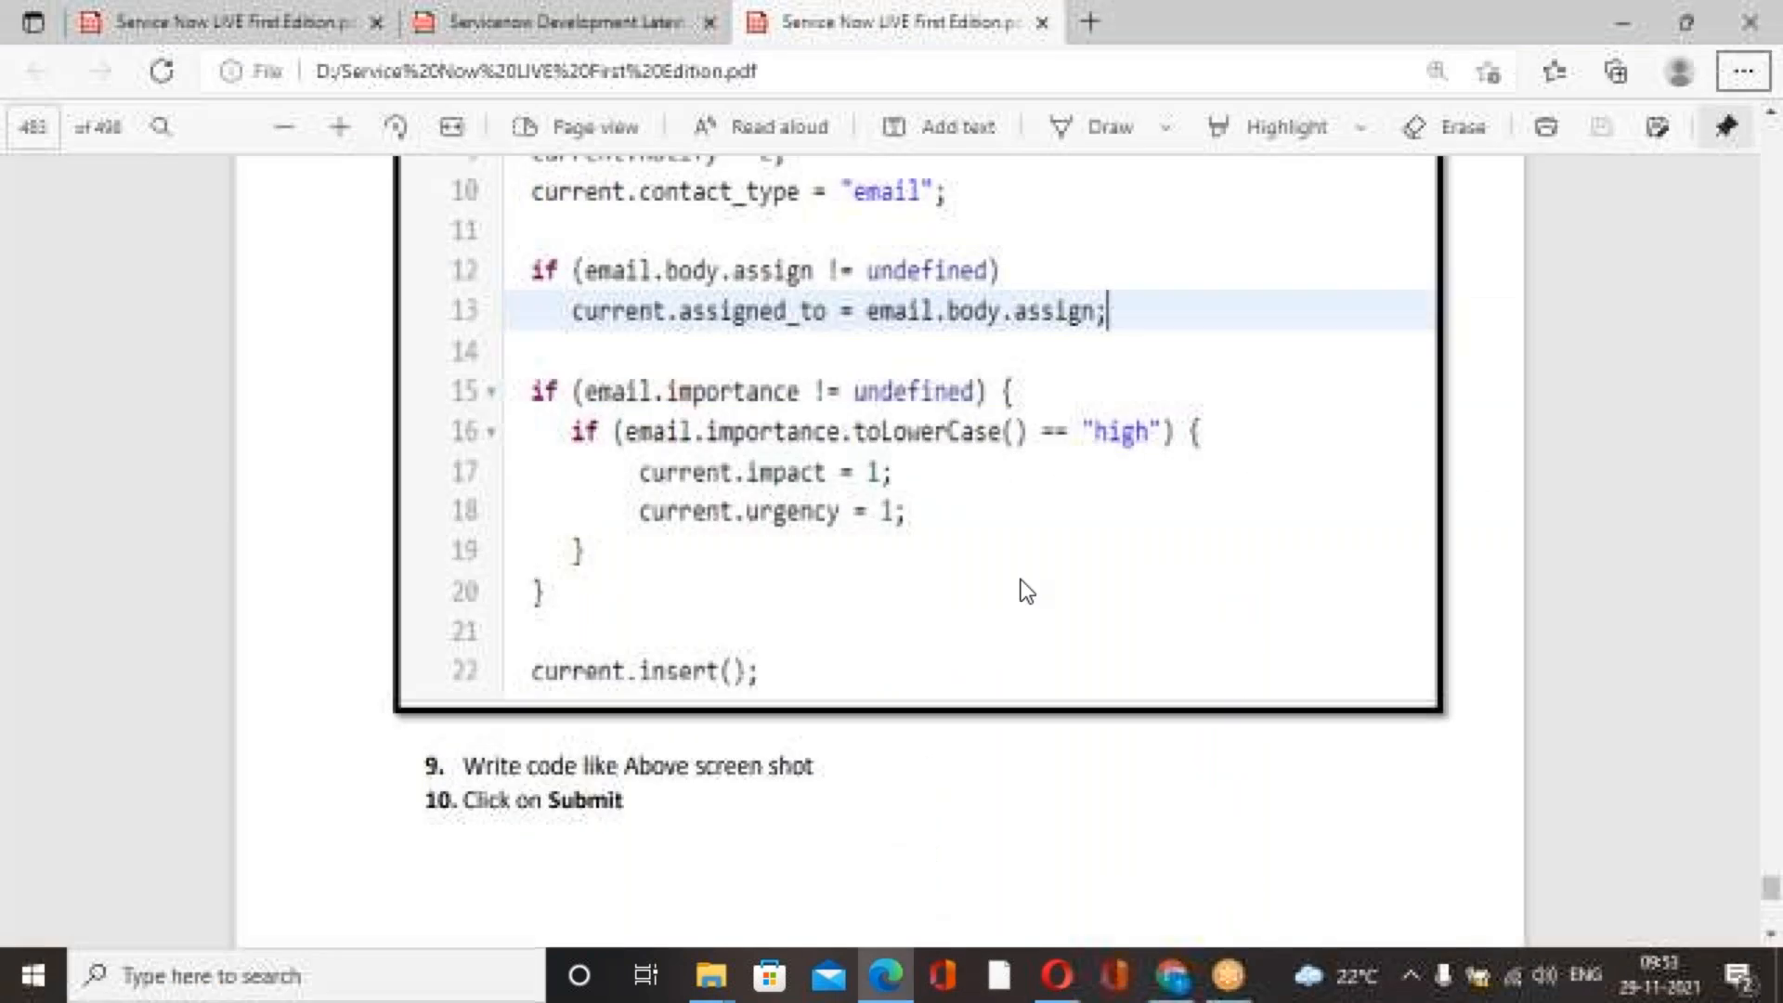
pyautogui.scroll(-10, 1023, 581)
pyautogui.scroll(10, 1023, 581)
pyautogui.scroll(20, 1019, 608)
pyautogui.scroll(20, 996, 604)
pyautogui.scroll(-10, 996, 605)
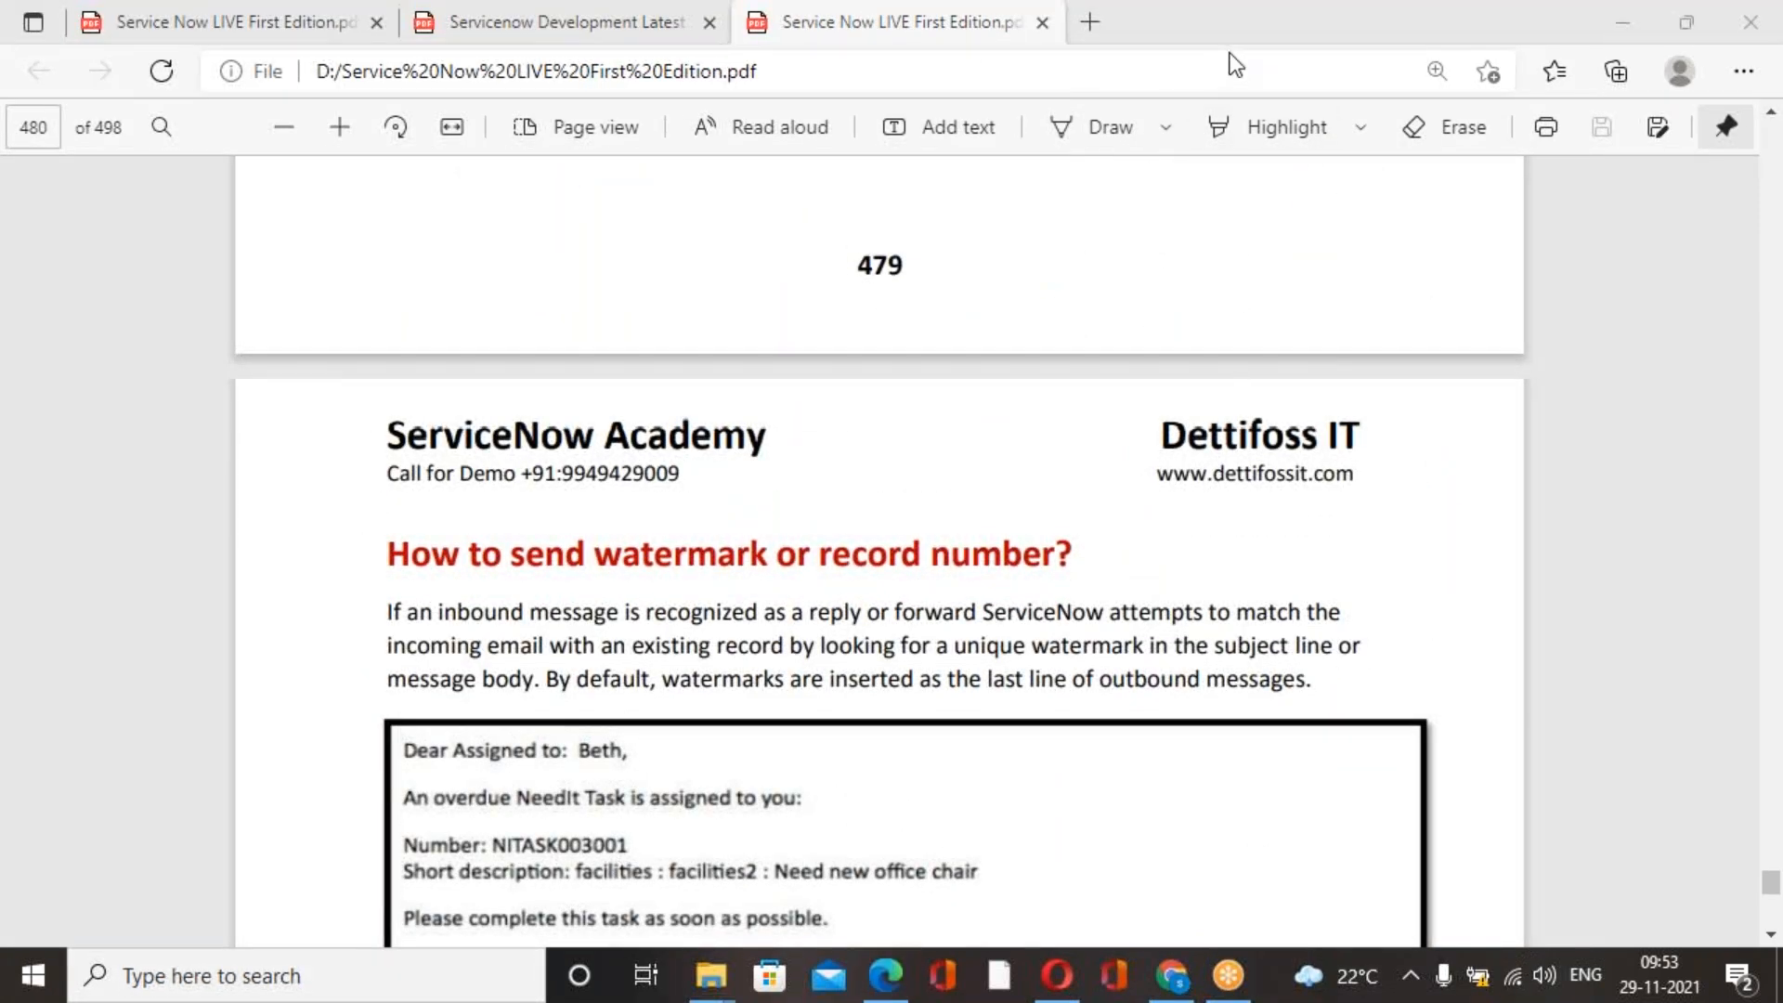
# Bring up the Servicenow Development Latest Book PDF at the Lesson-12 Business Rules page.
pyautogui.click(1152, 41)
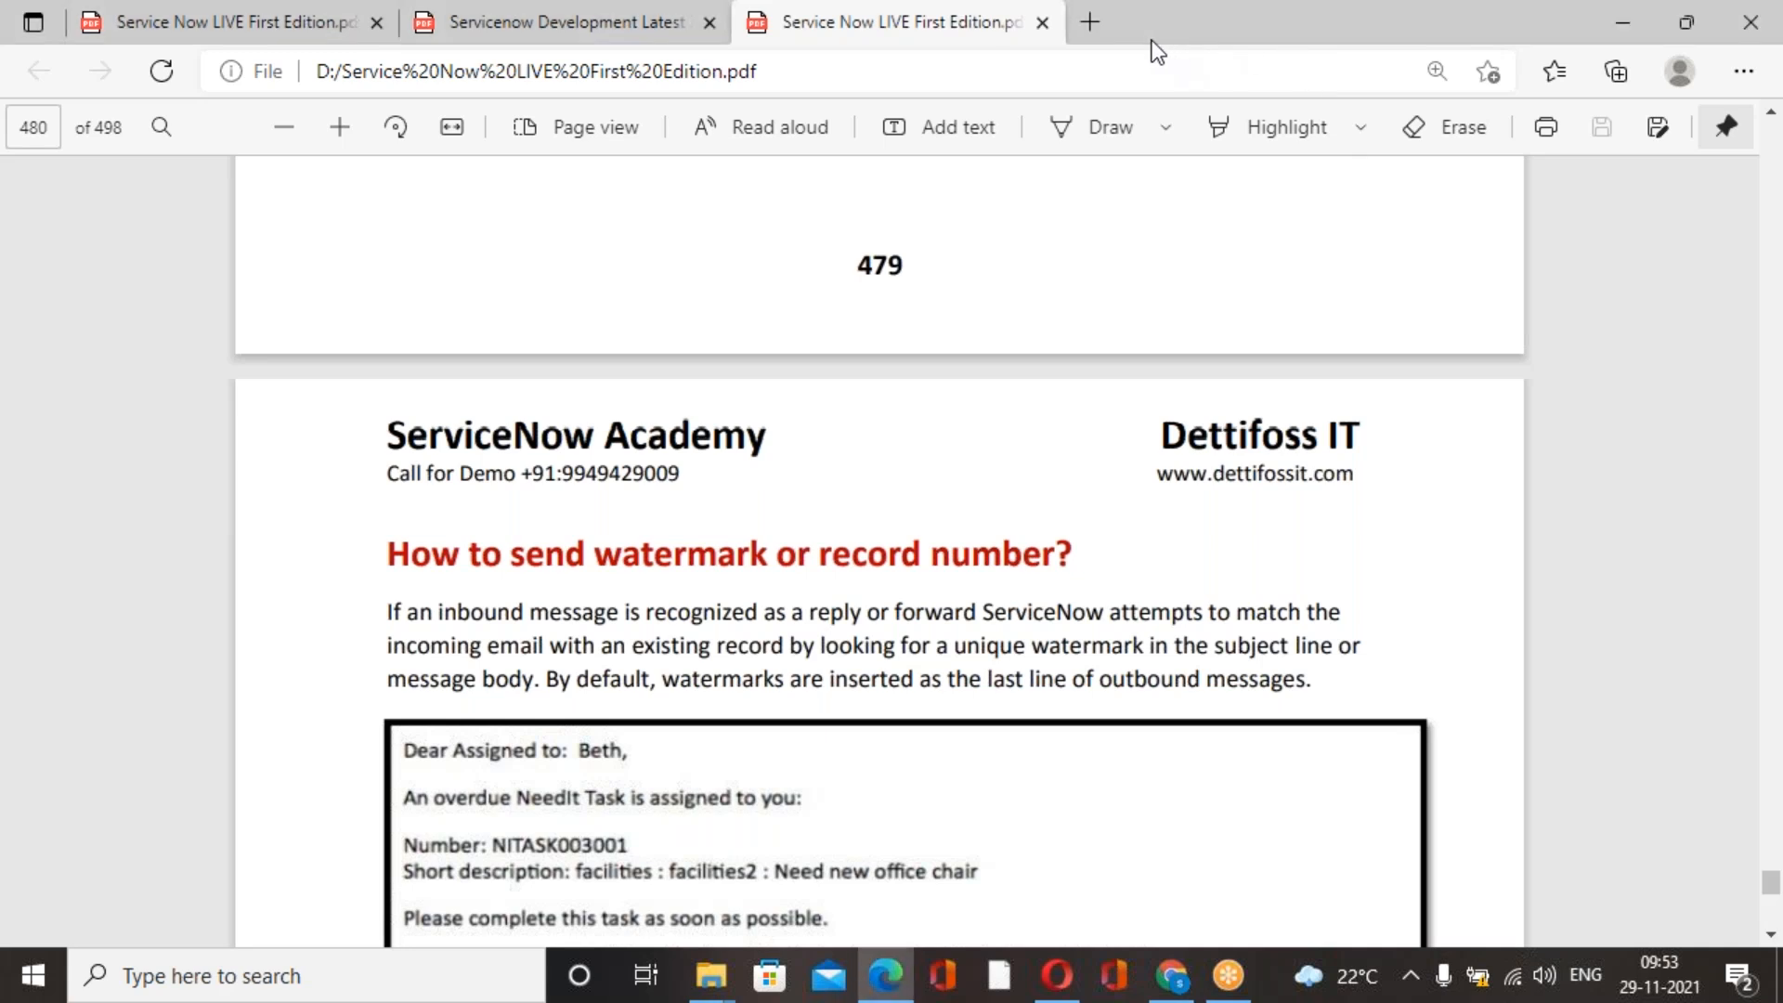
pyautogui.click(655, 42)
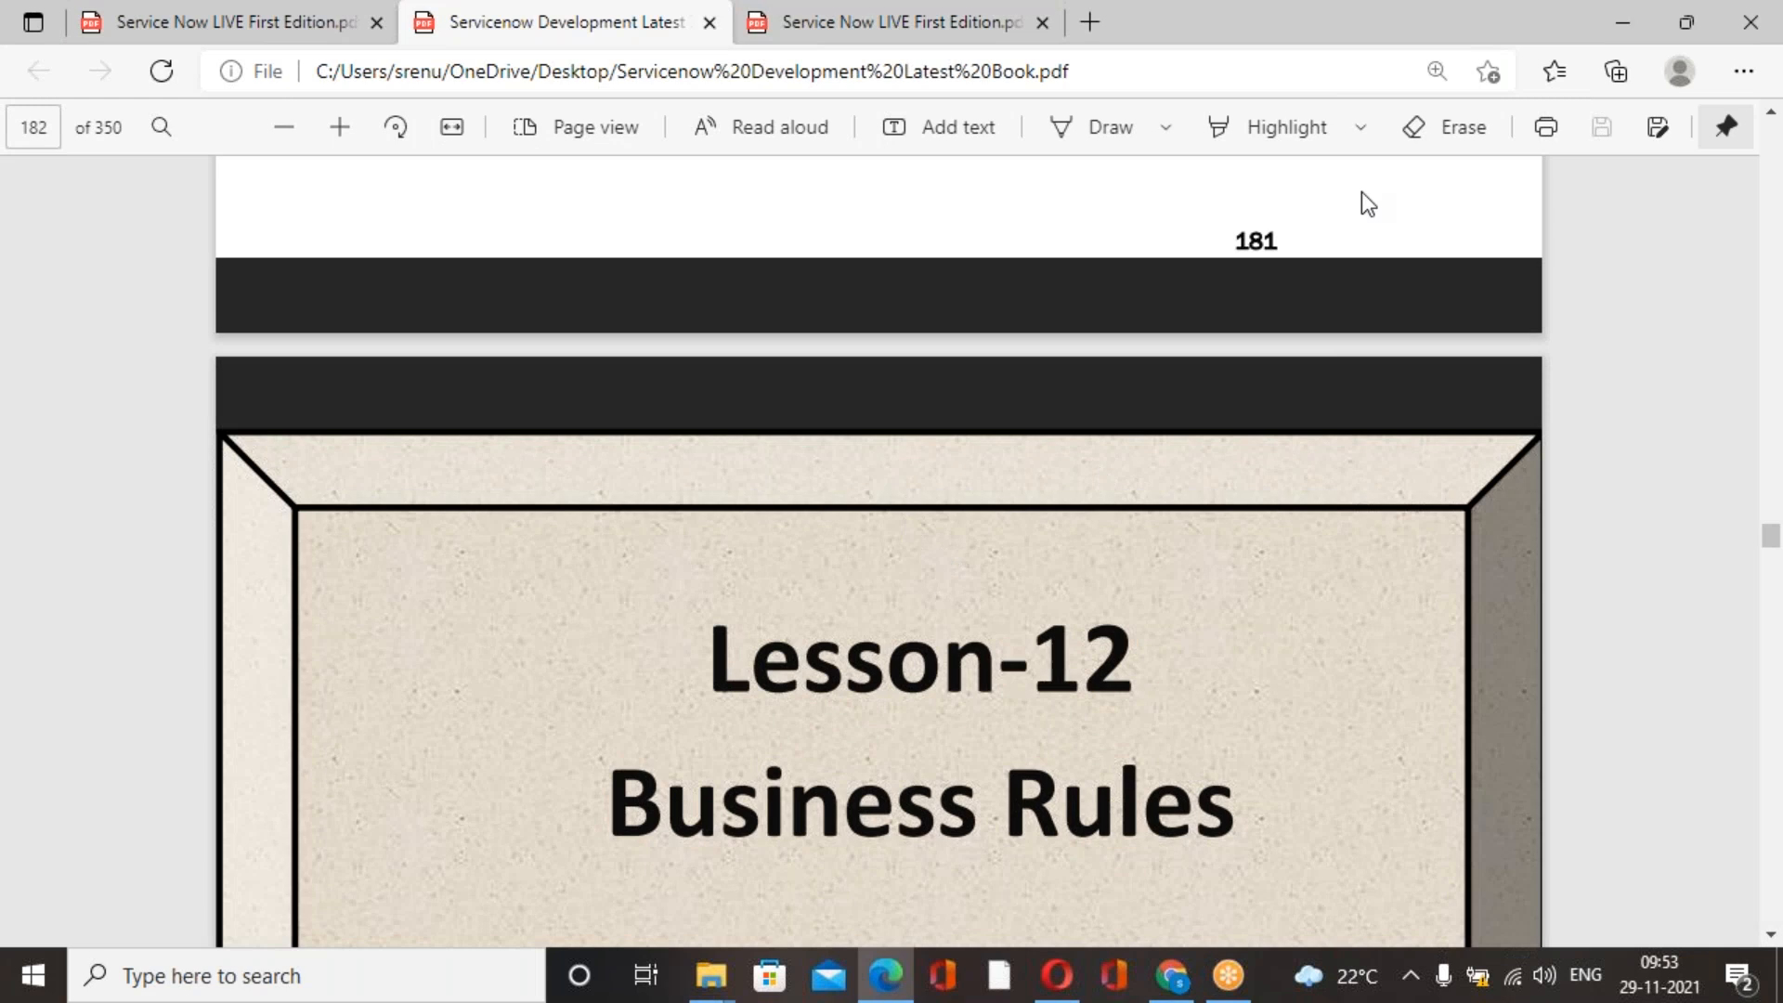
pyautogui.click(1289, 108)
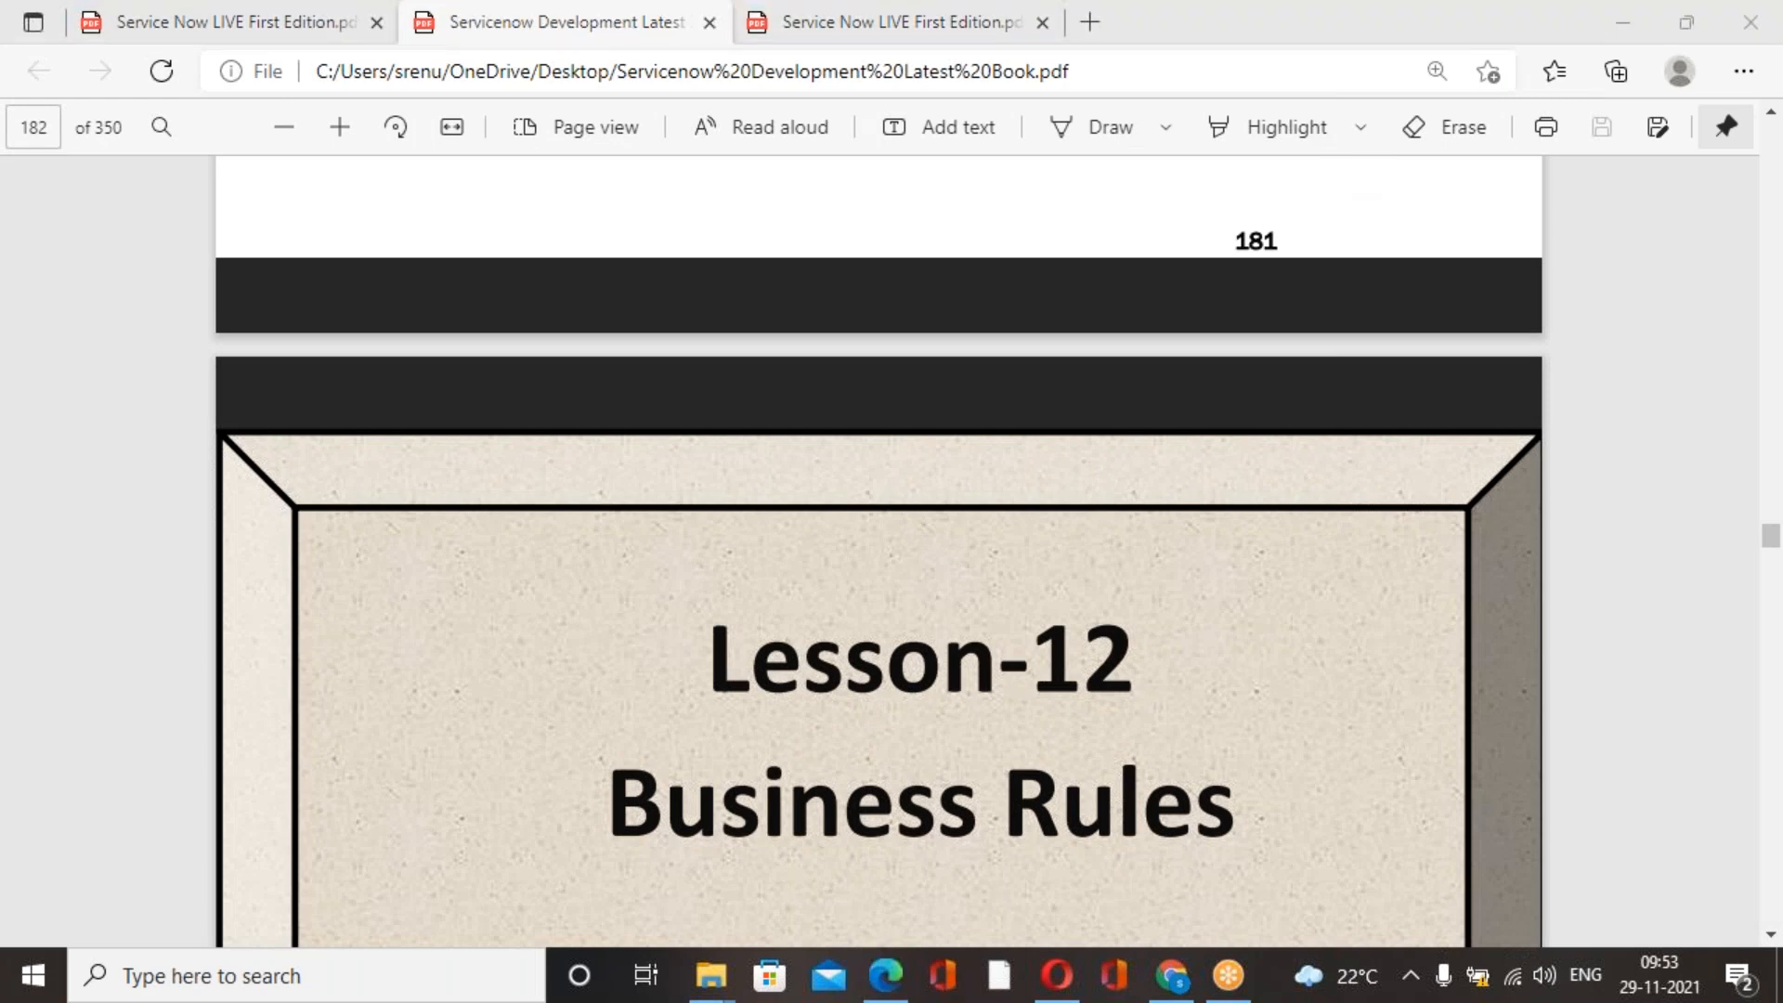
# Switch to ServiceNow in Chrome, filter the navigator for "scheduled" and open the System Definition Scheduled Jobs list.
pyautogui.click(1173, 976)
pyautogui.click(1698, 372)
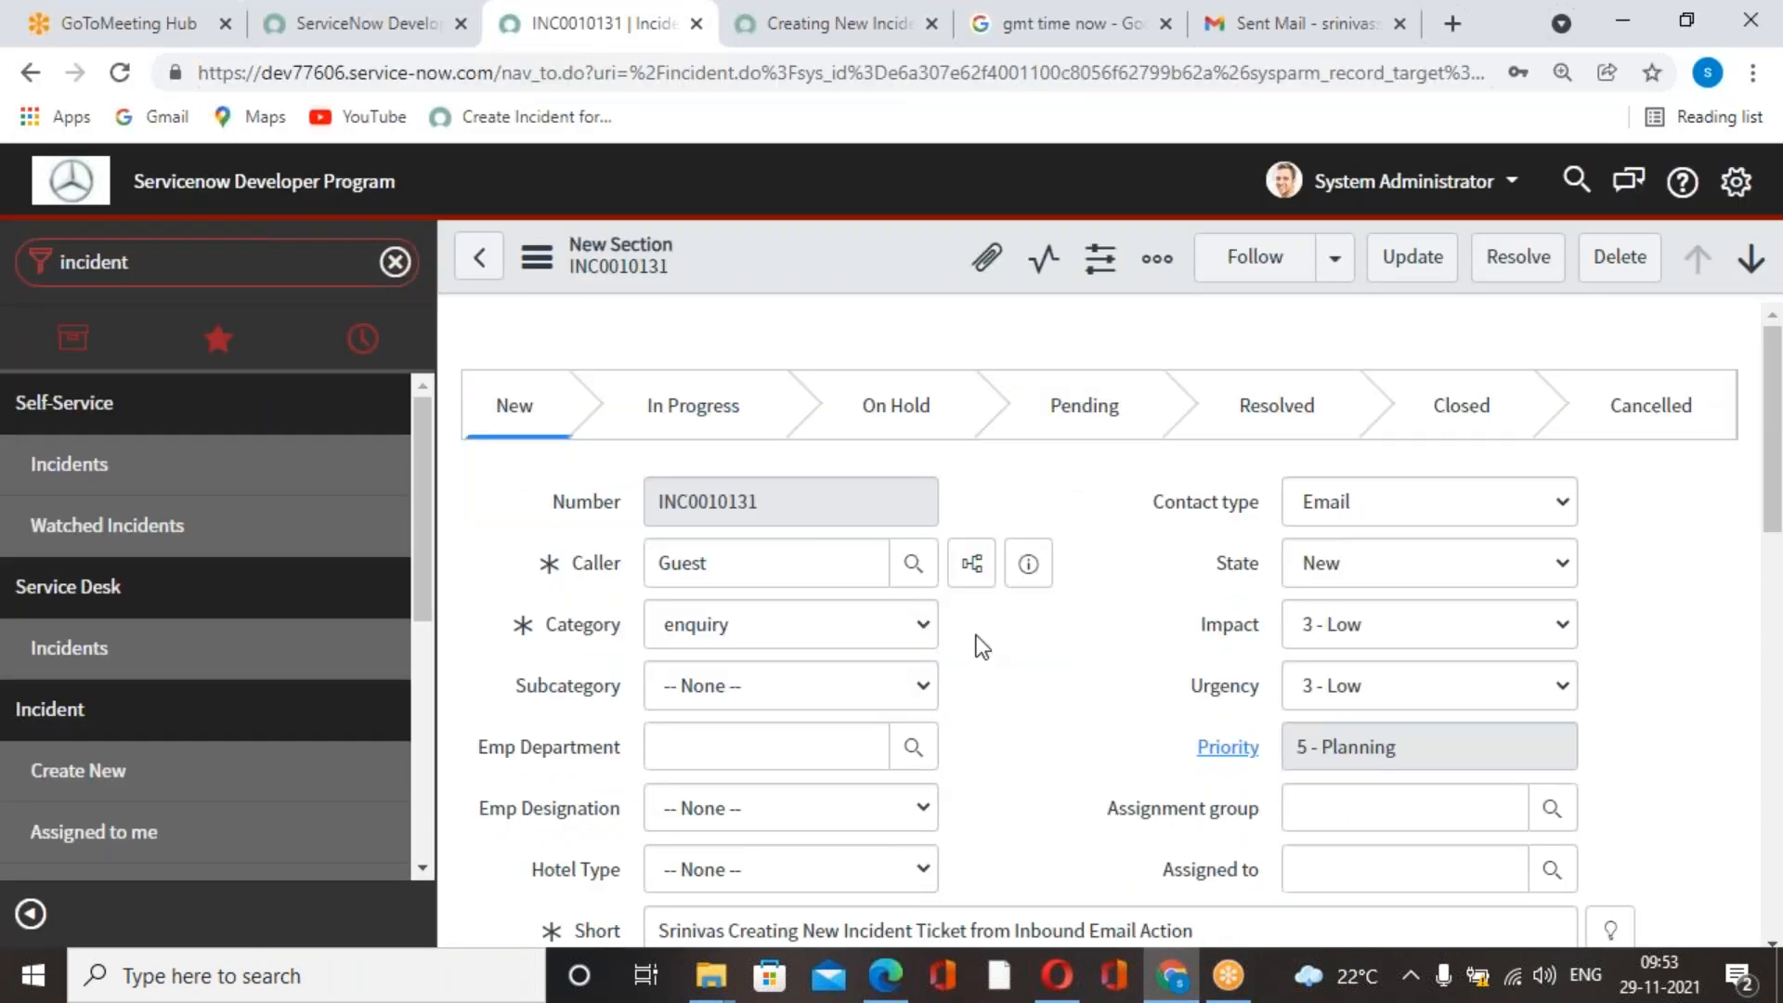
pyautogui.click(285, 268)
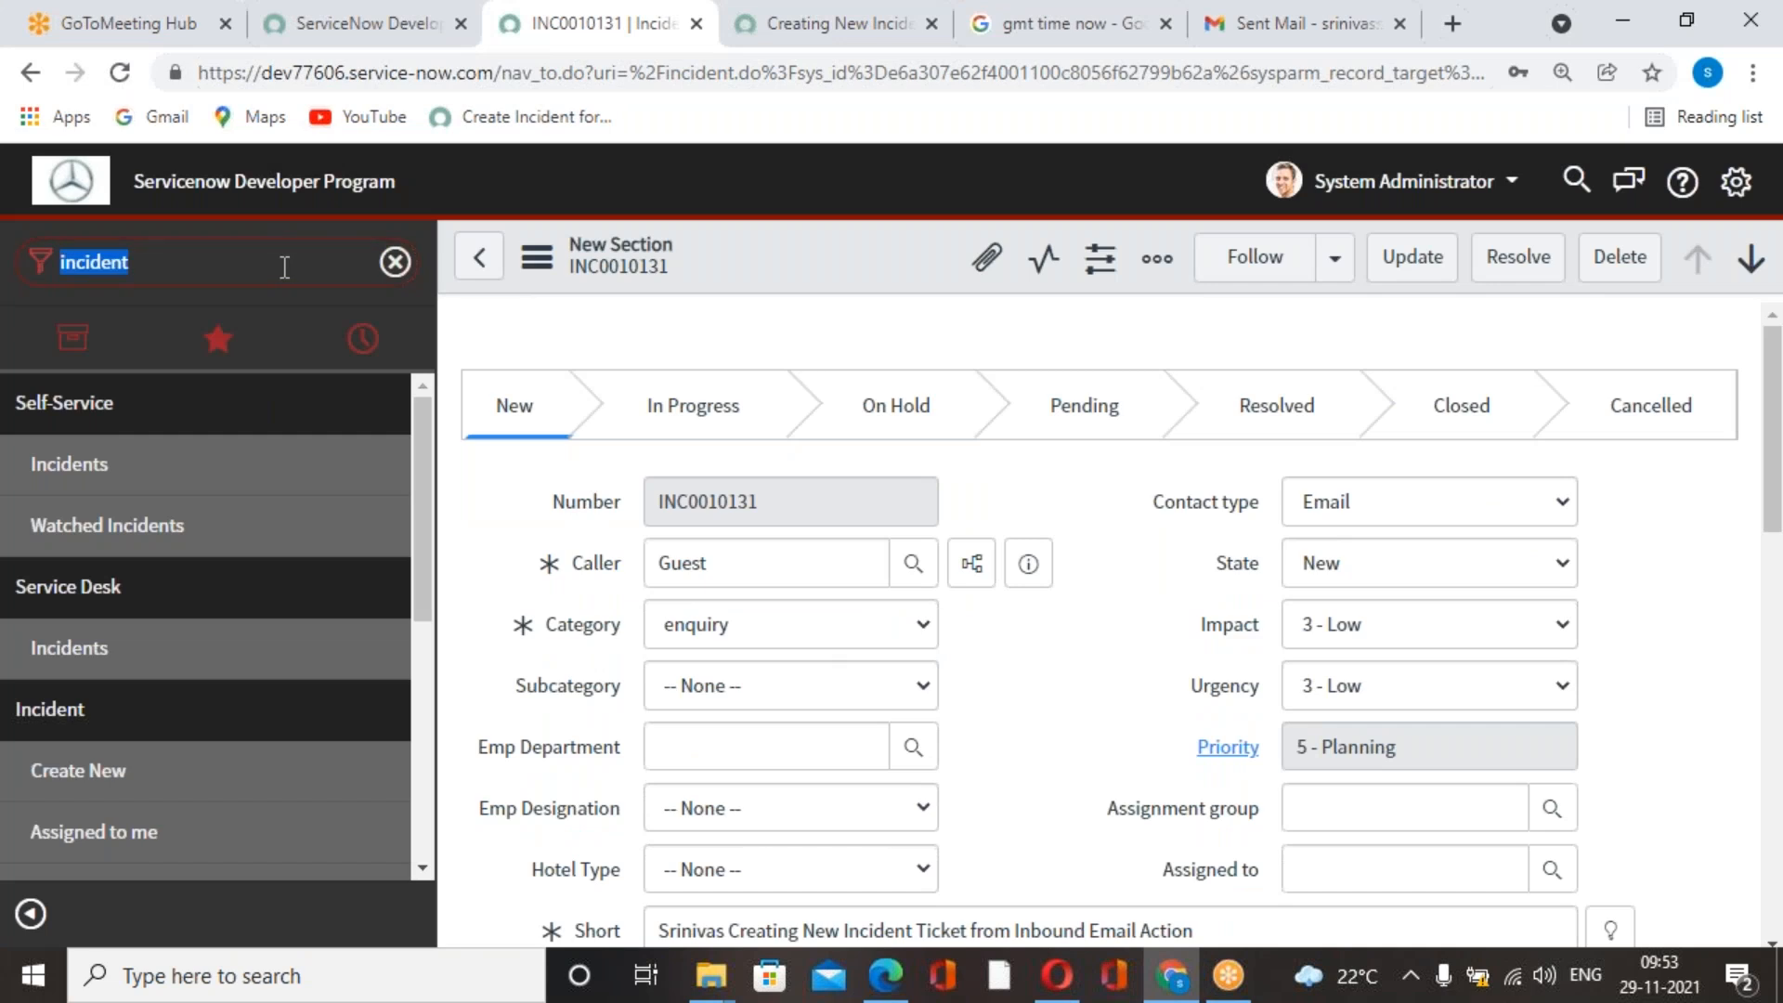
pyautogui.write('scheduled')
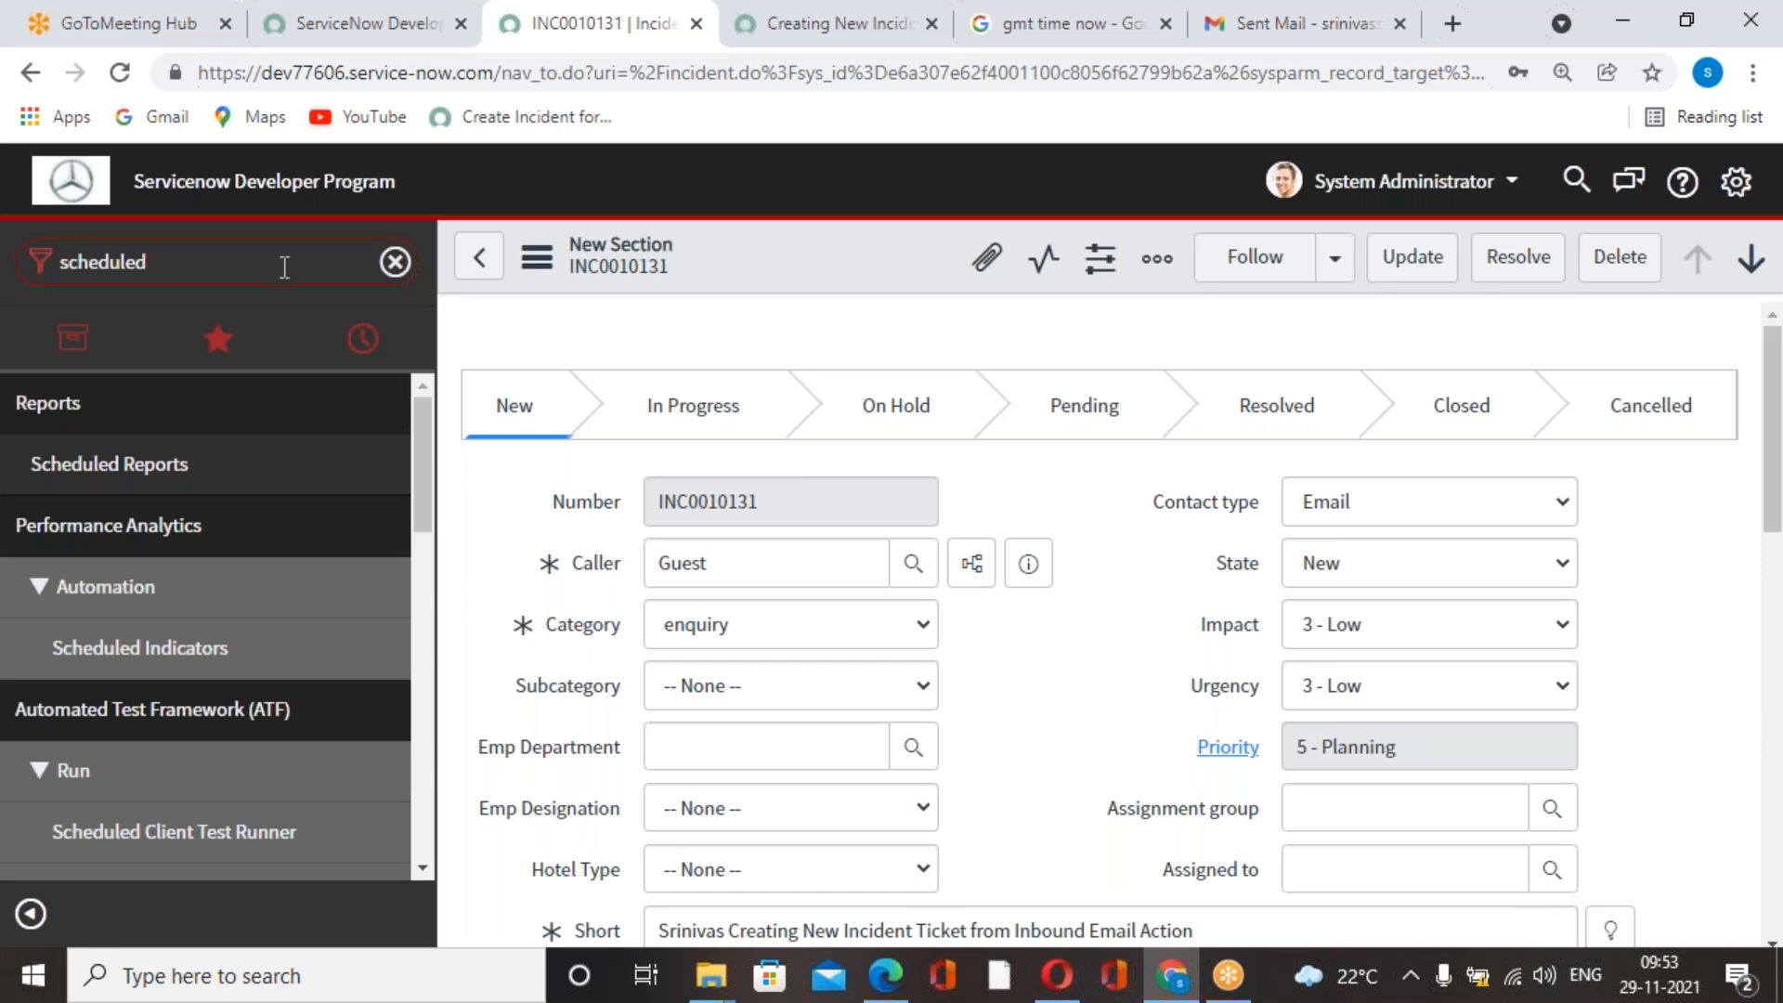
pyautogui.scroll(-10, 247, 665)
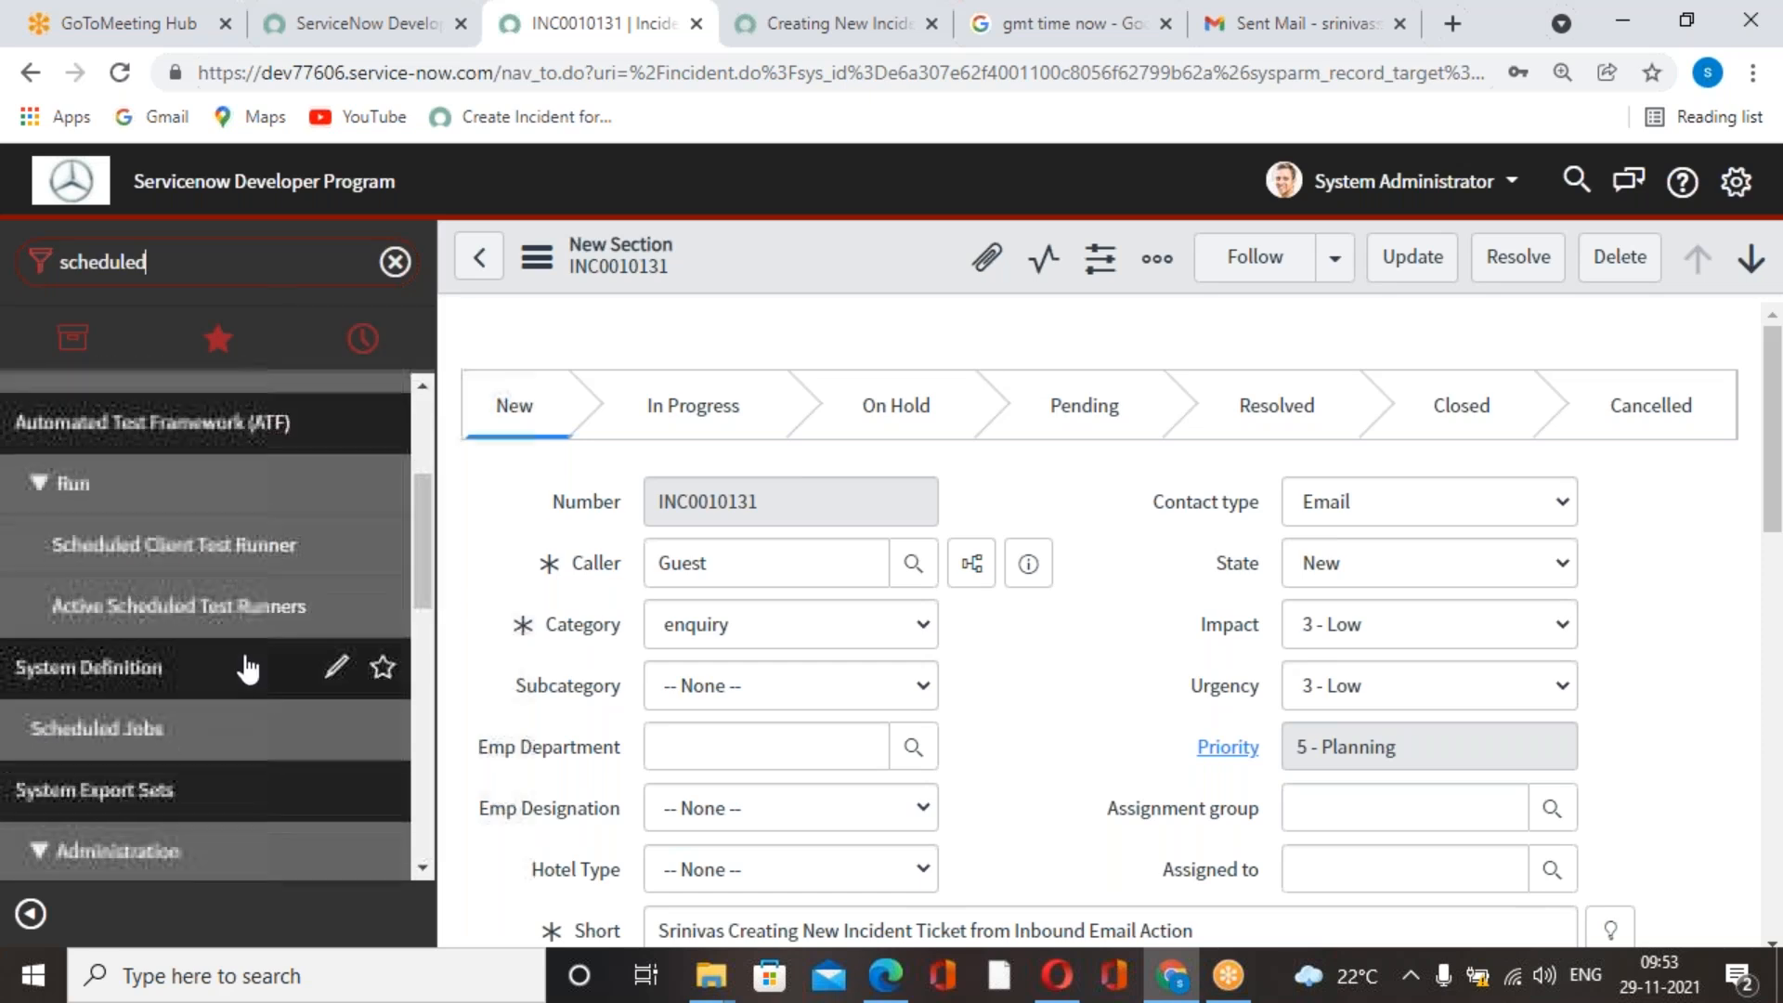
pyautogui.scroll(-2, 149, 680)
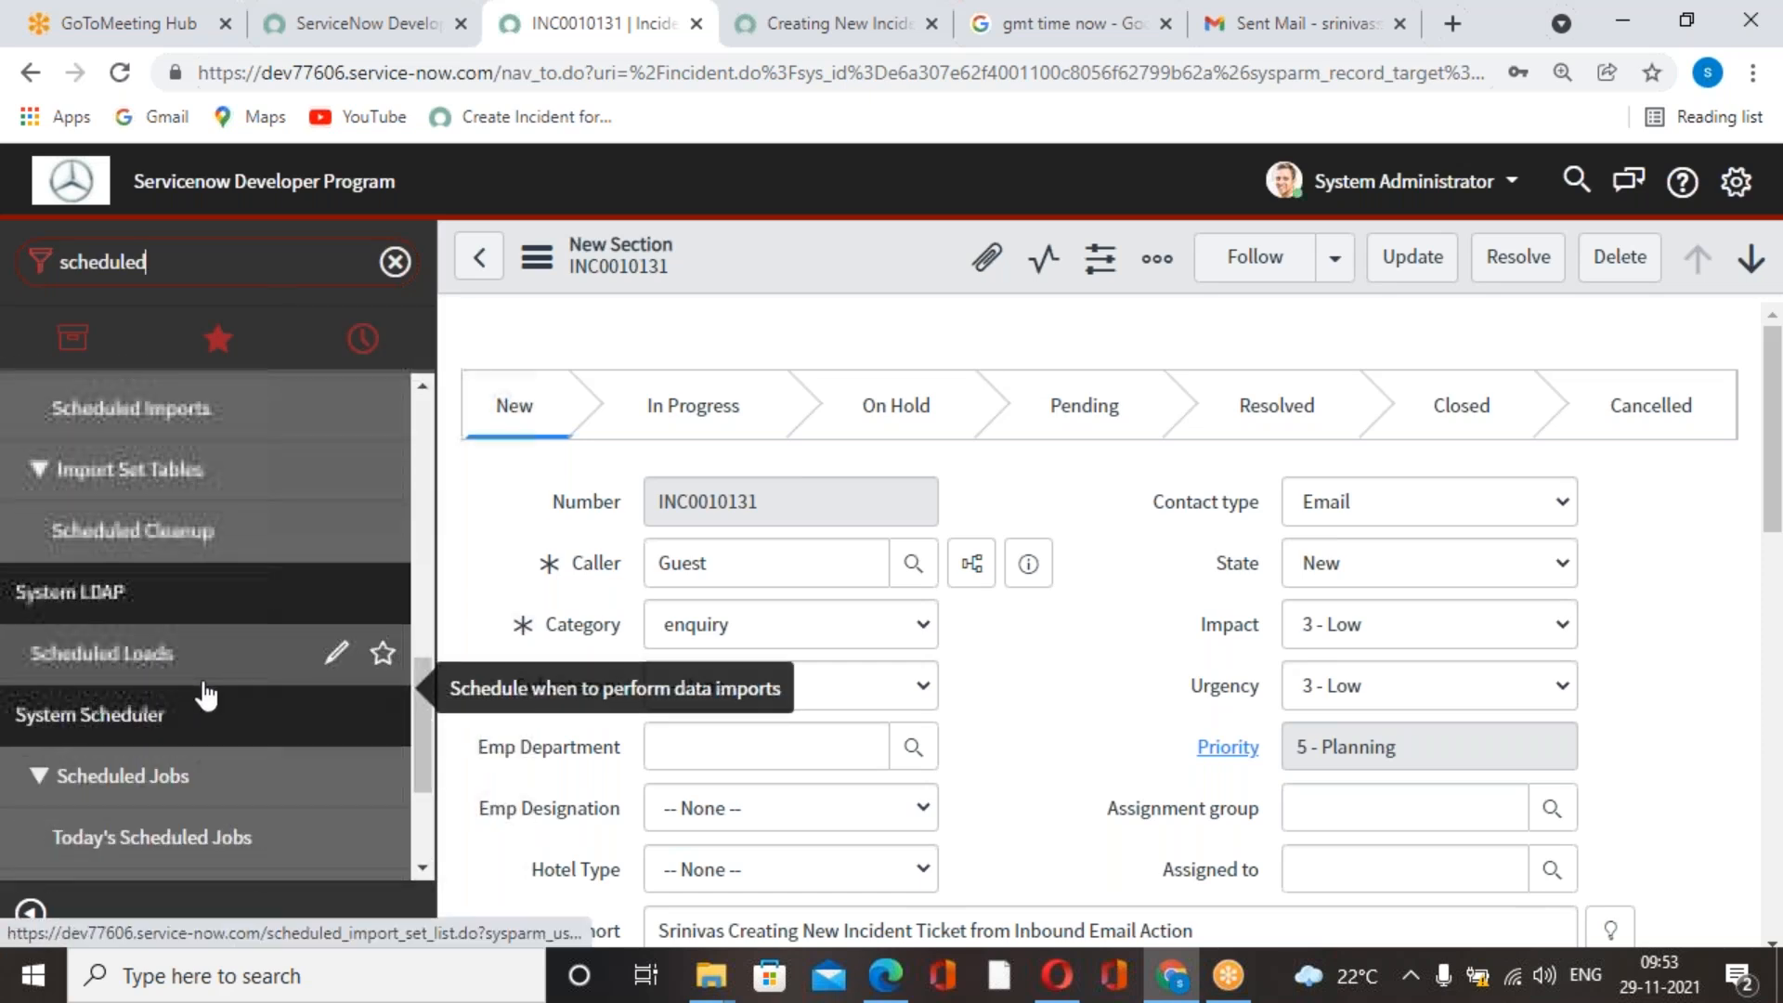
pyautogui.scroll(2, 139, 683)
pyautogui.scroll(-2, 130, 683)
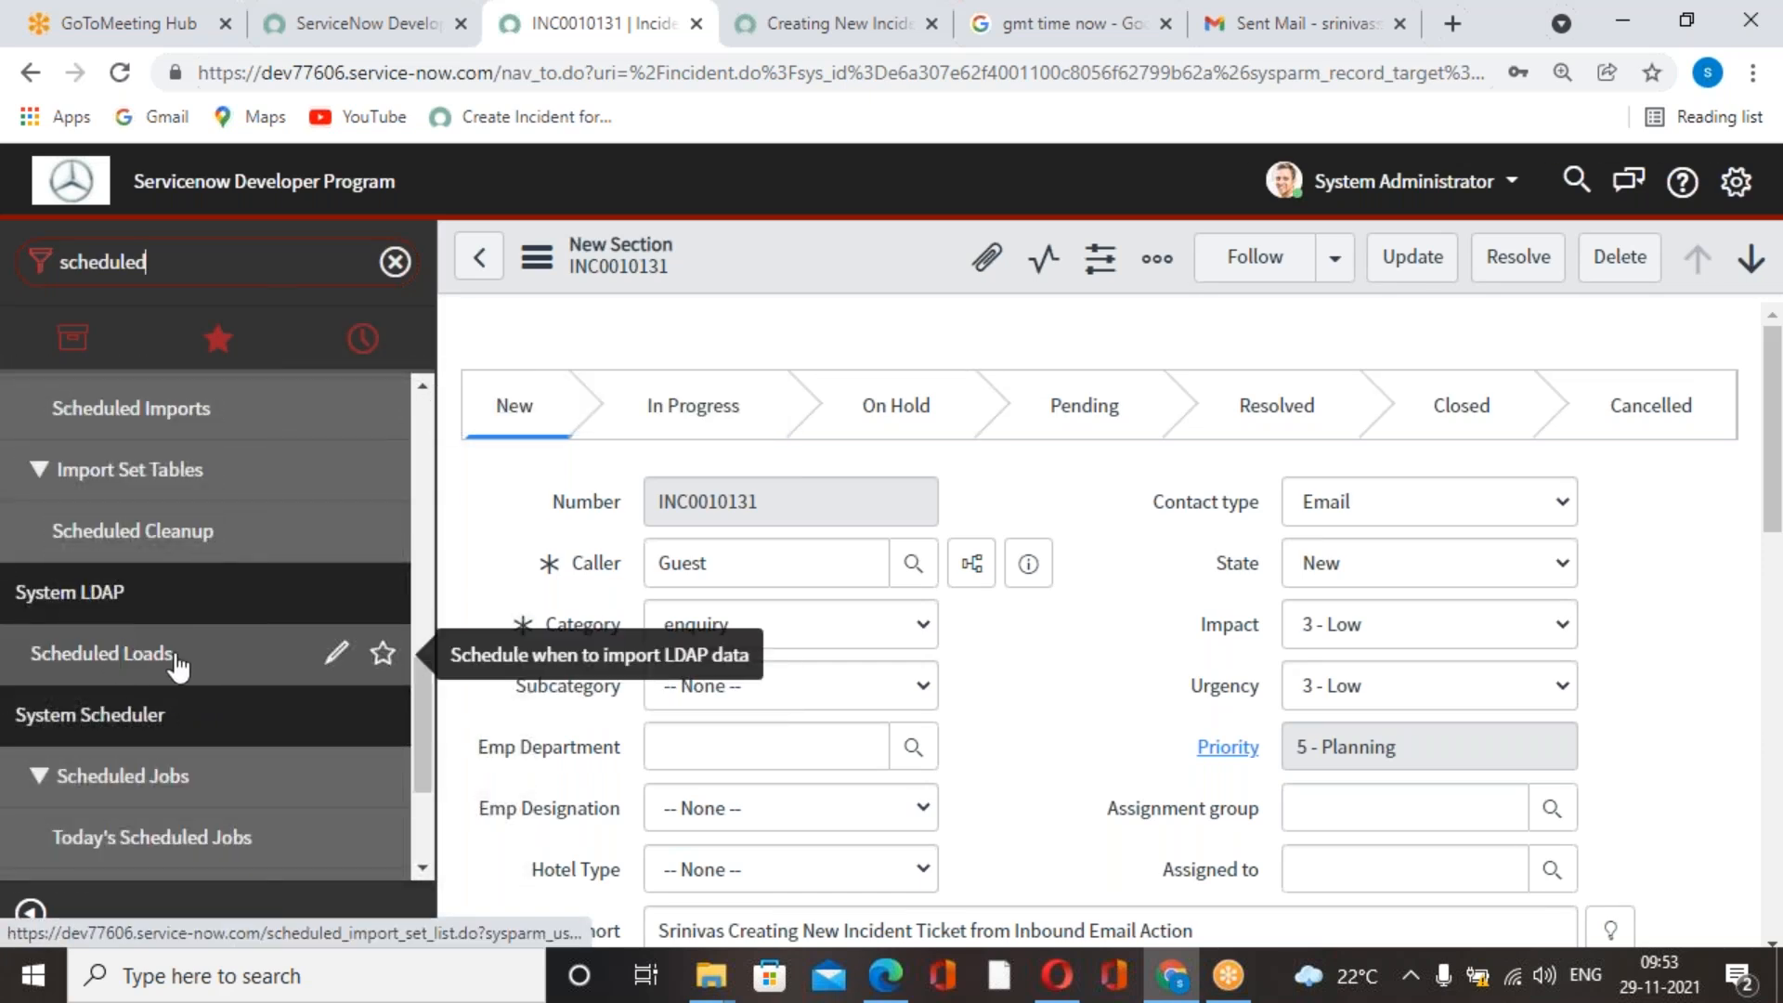
pyautogui.scroll(-3, 179, 668)
pyautogui.scroll(4, 197, 674)
pyautogui.scroll(1, 197, 674)
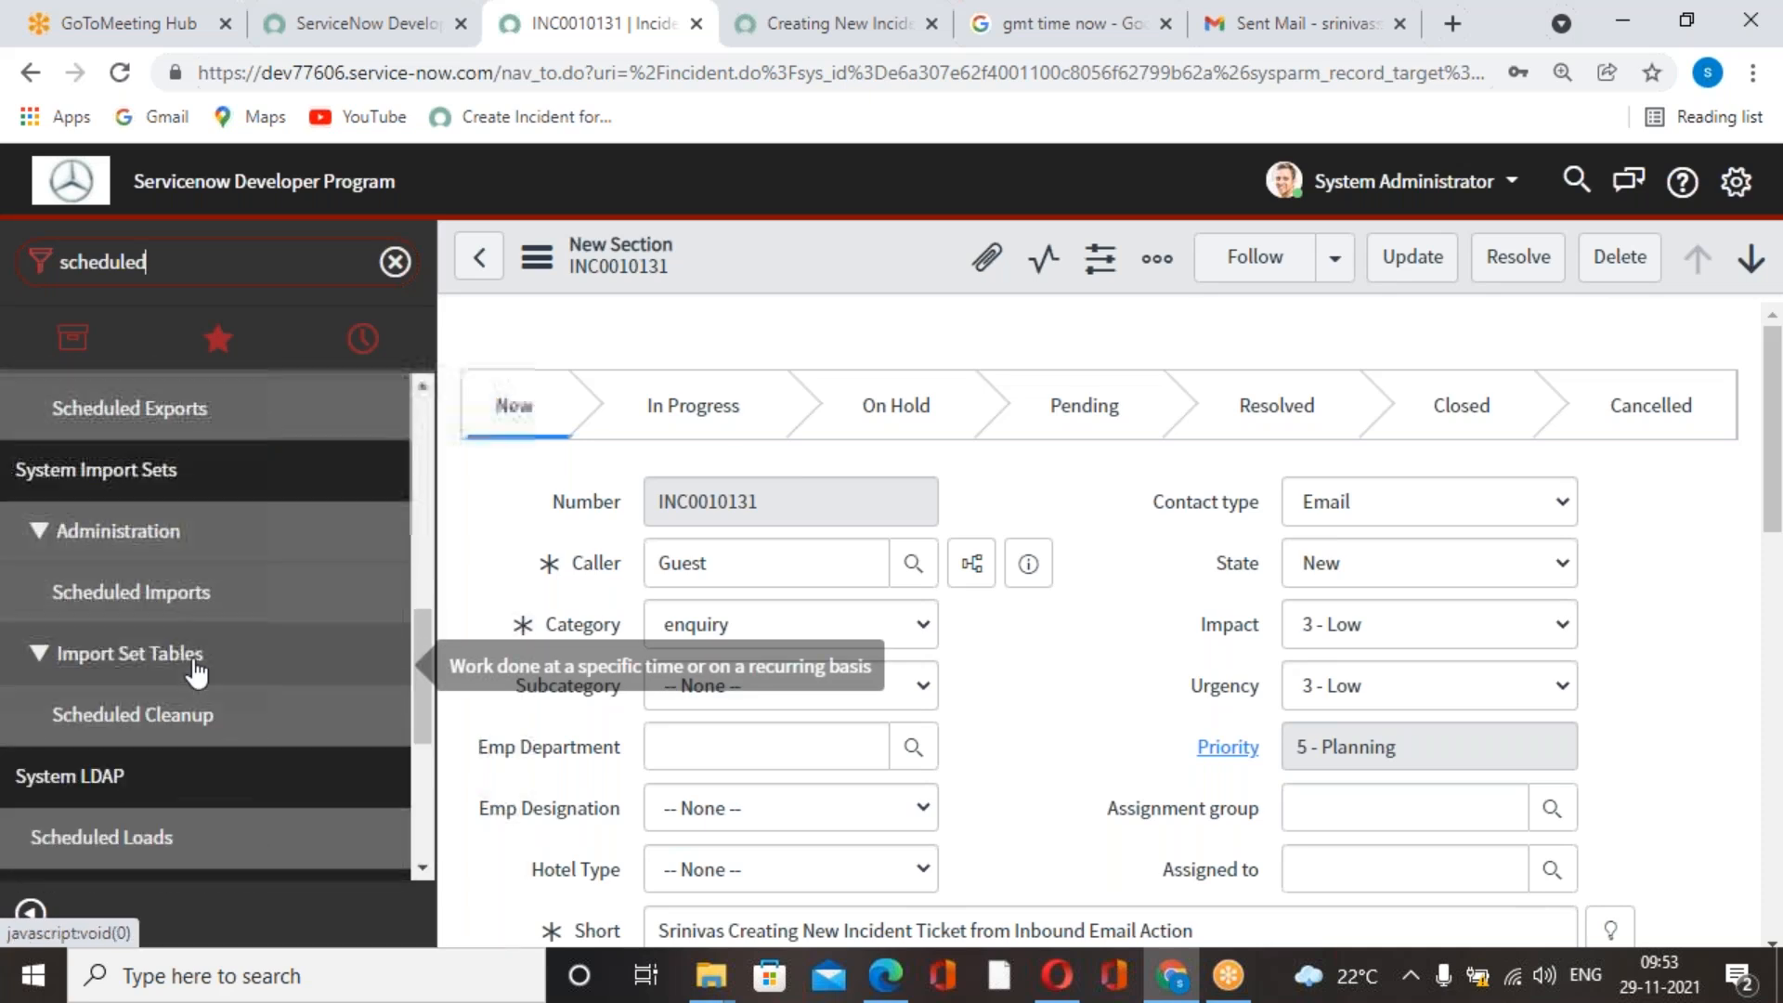
pyautogui.scroll(2, 197, 671)
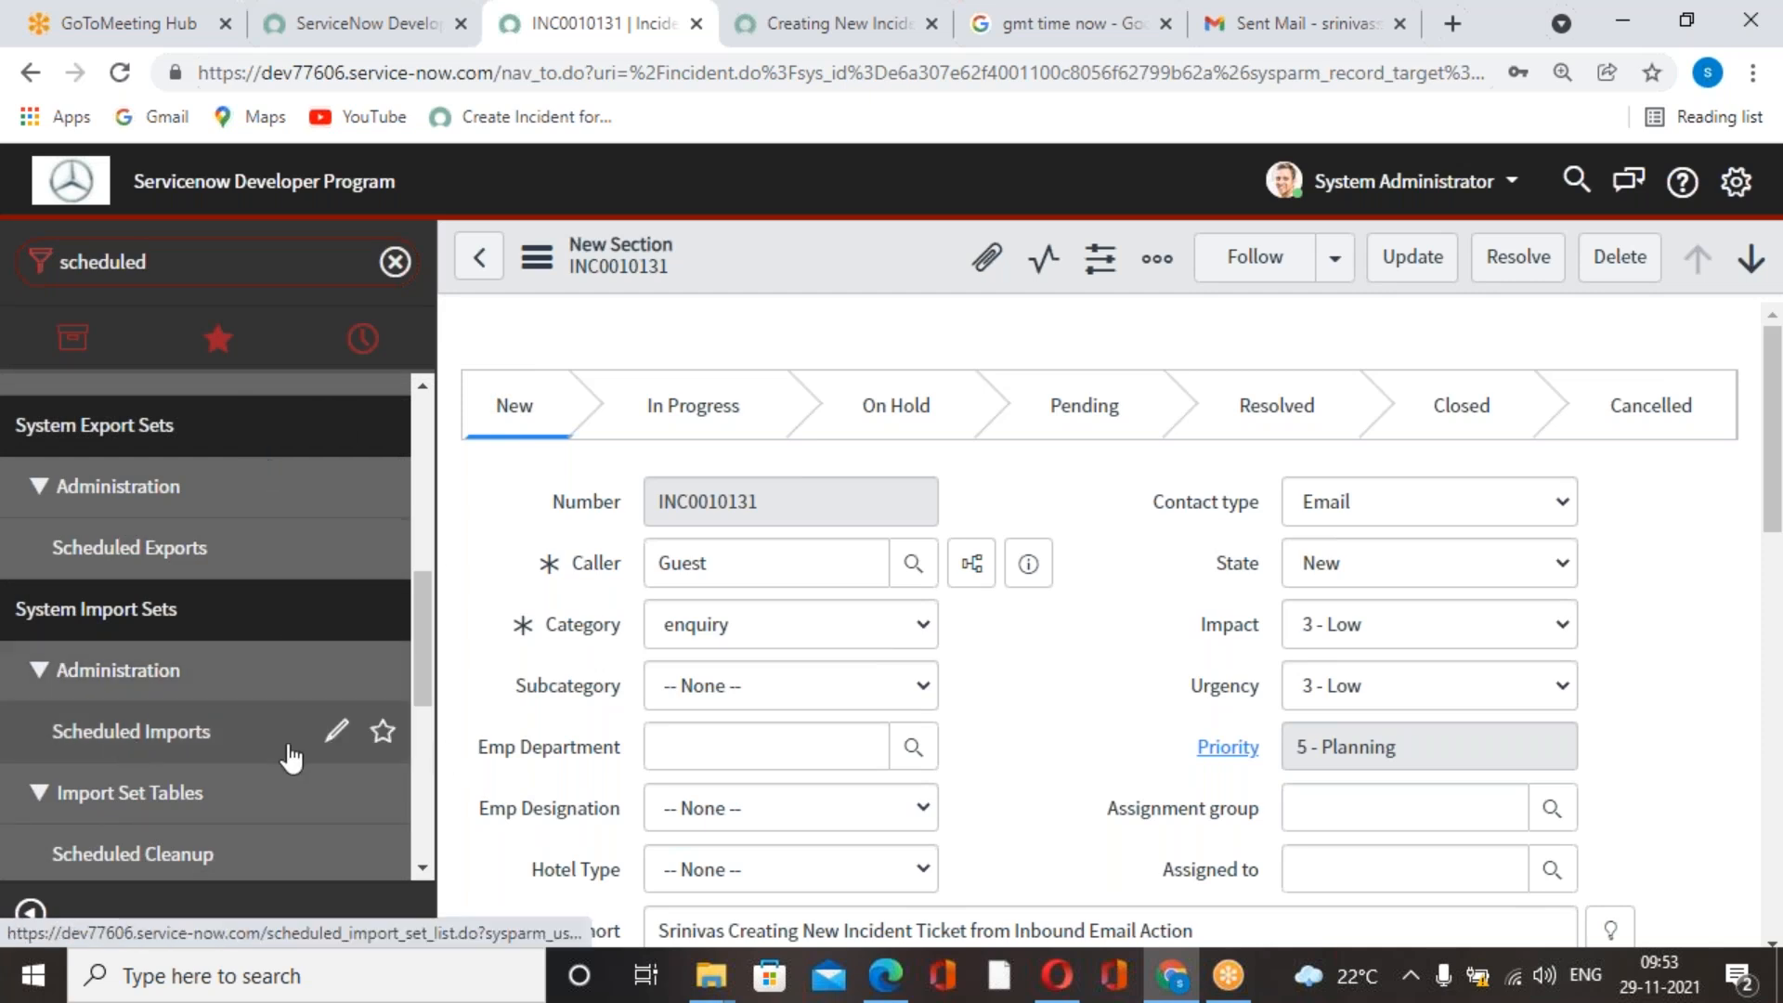
pyautogui.scroll(2, 291, 757)
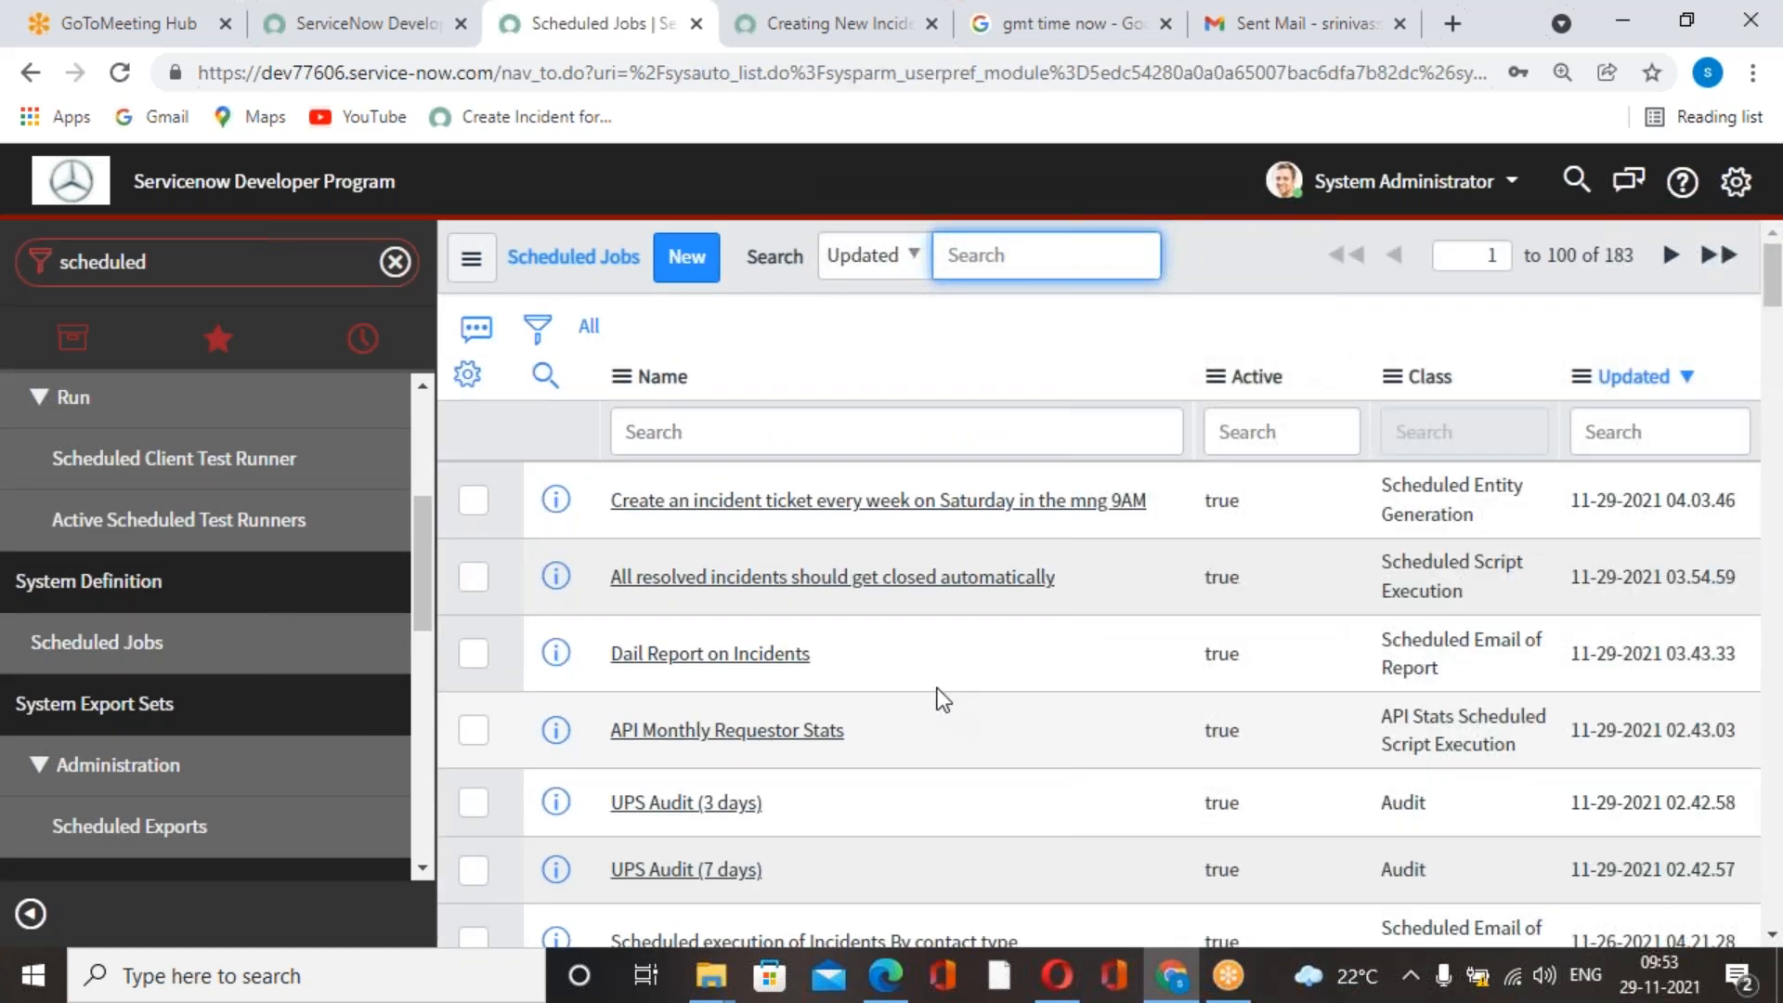
# Review the scheduled job "Create an incident ticket every week on Saturday in the mng 9AM" and return to the job list.
pyautogui.click(895, 502)
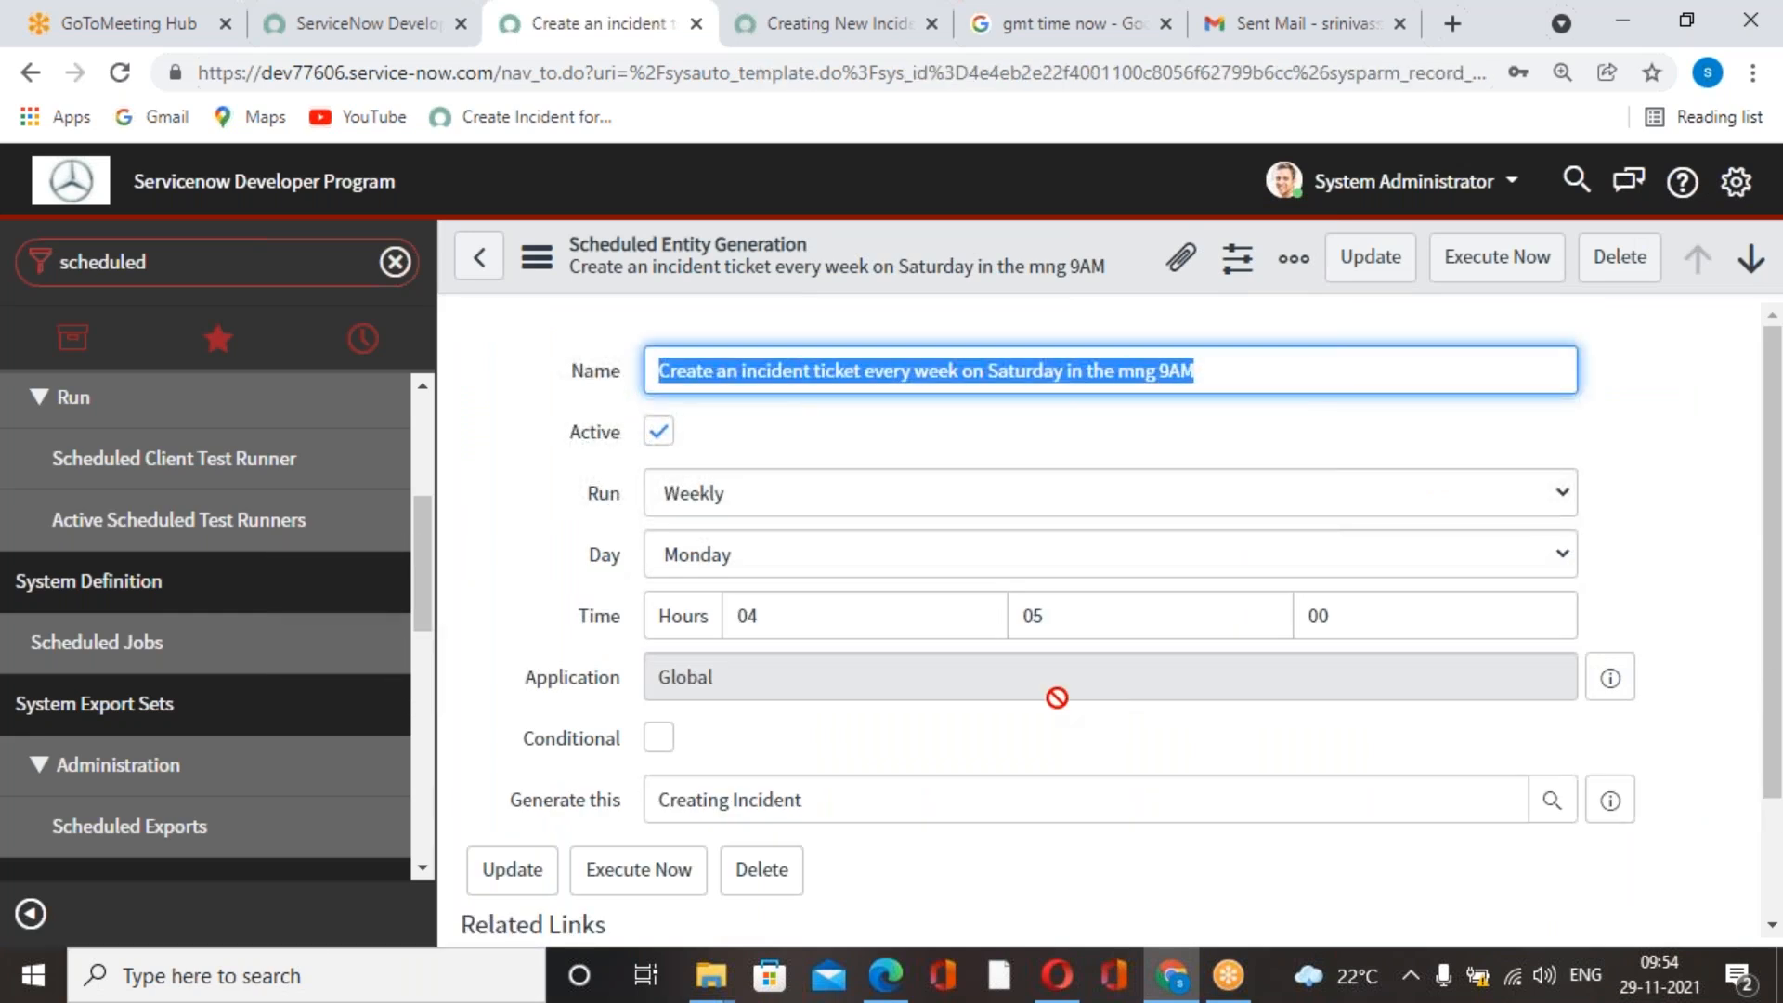
pyautogui.scroll(-2, 956, 687)
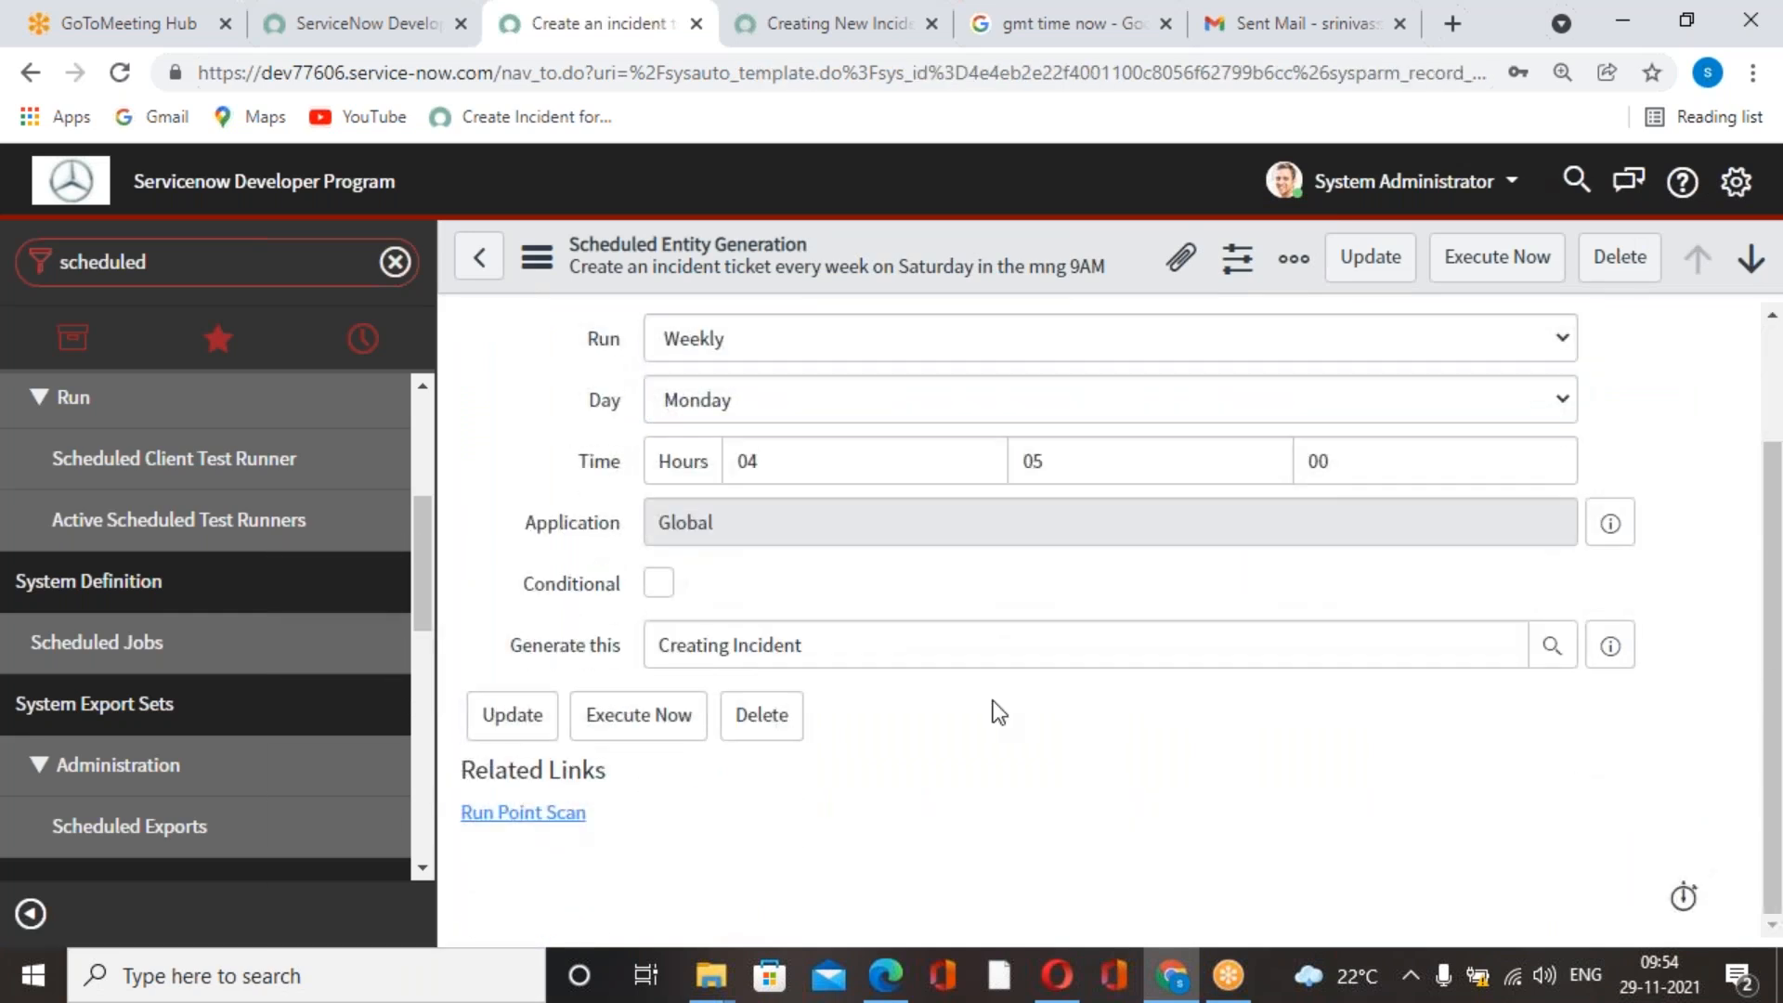
pyautogui.scroll(2, 998, 713)
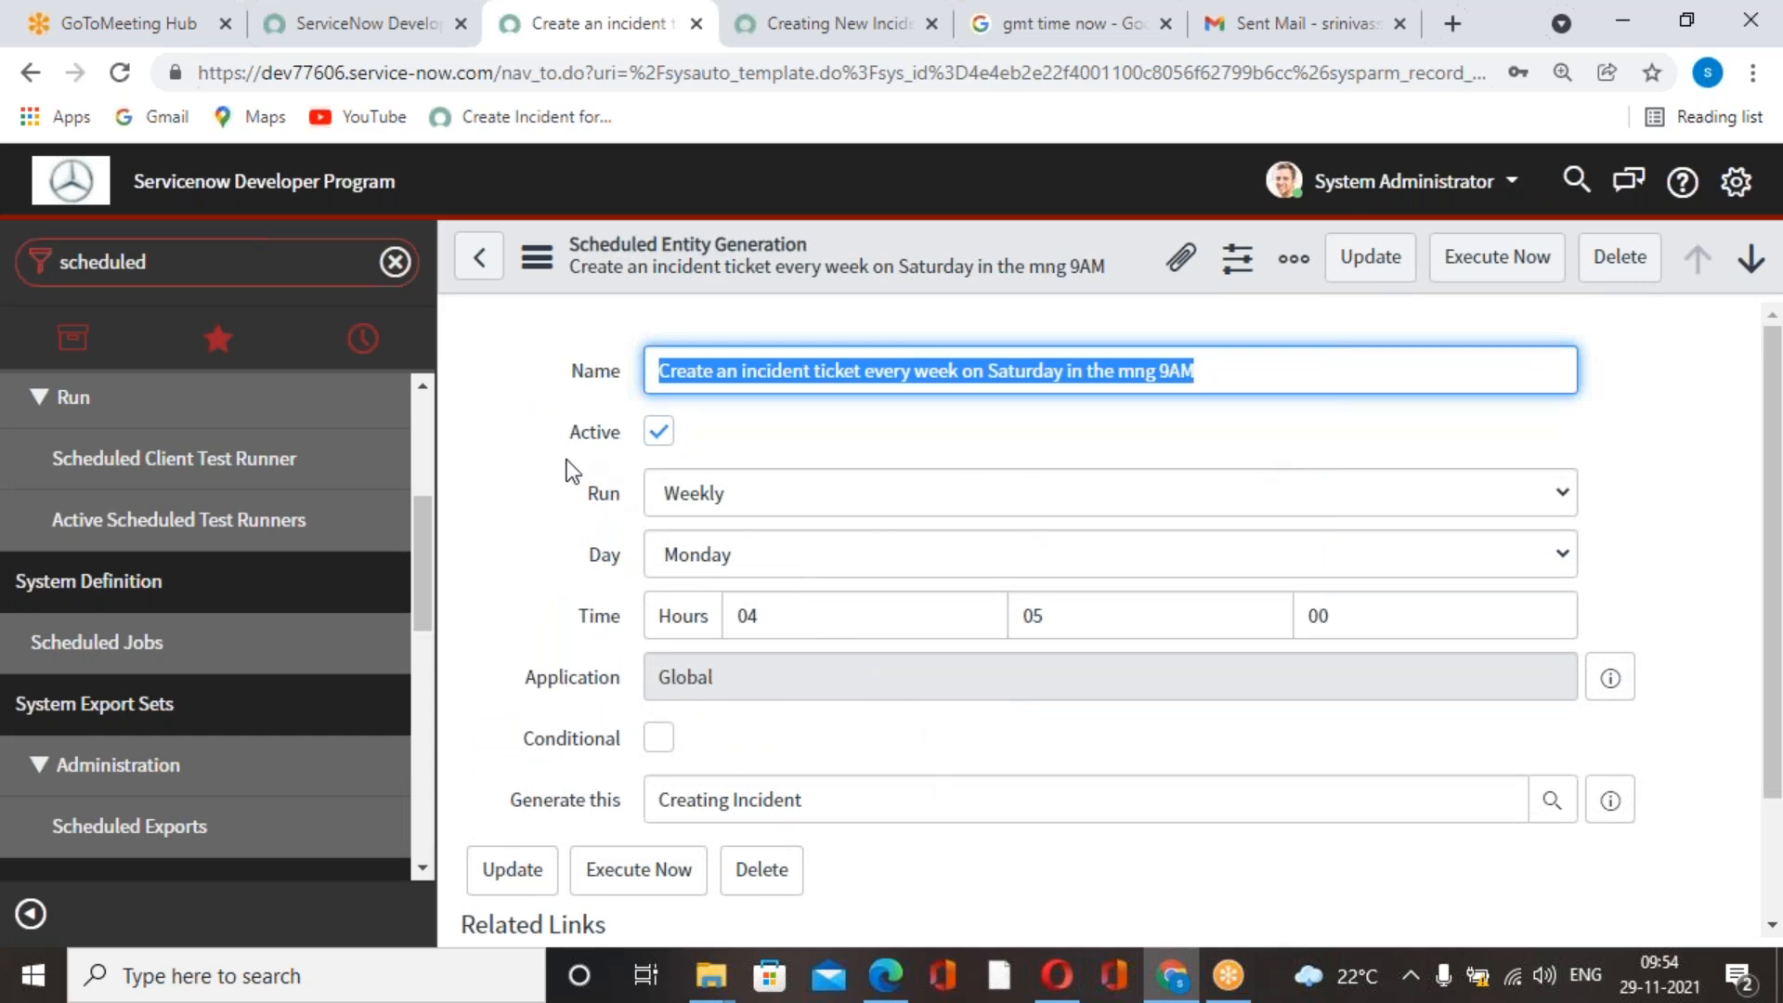
pyautogui.click(479, 256)
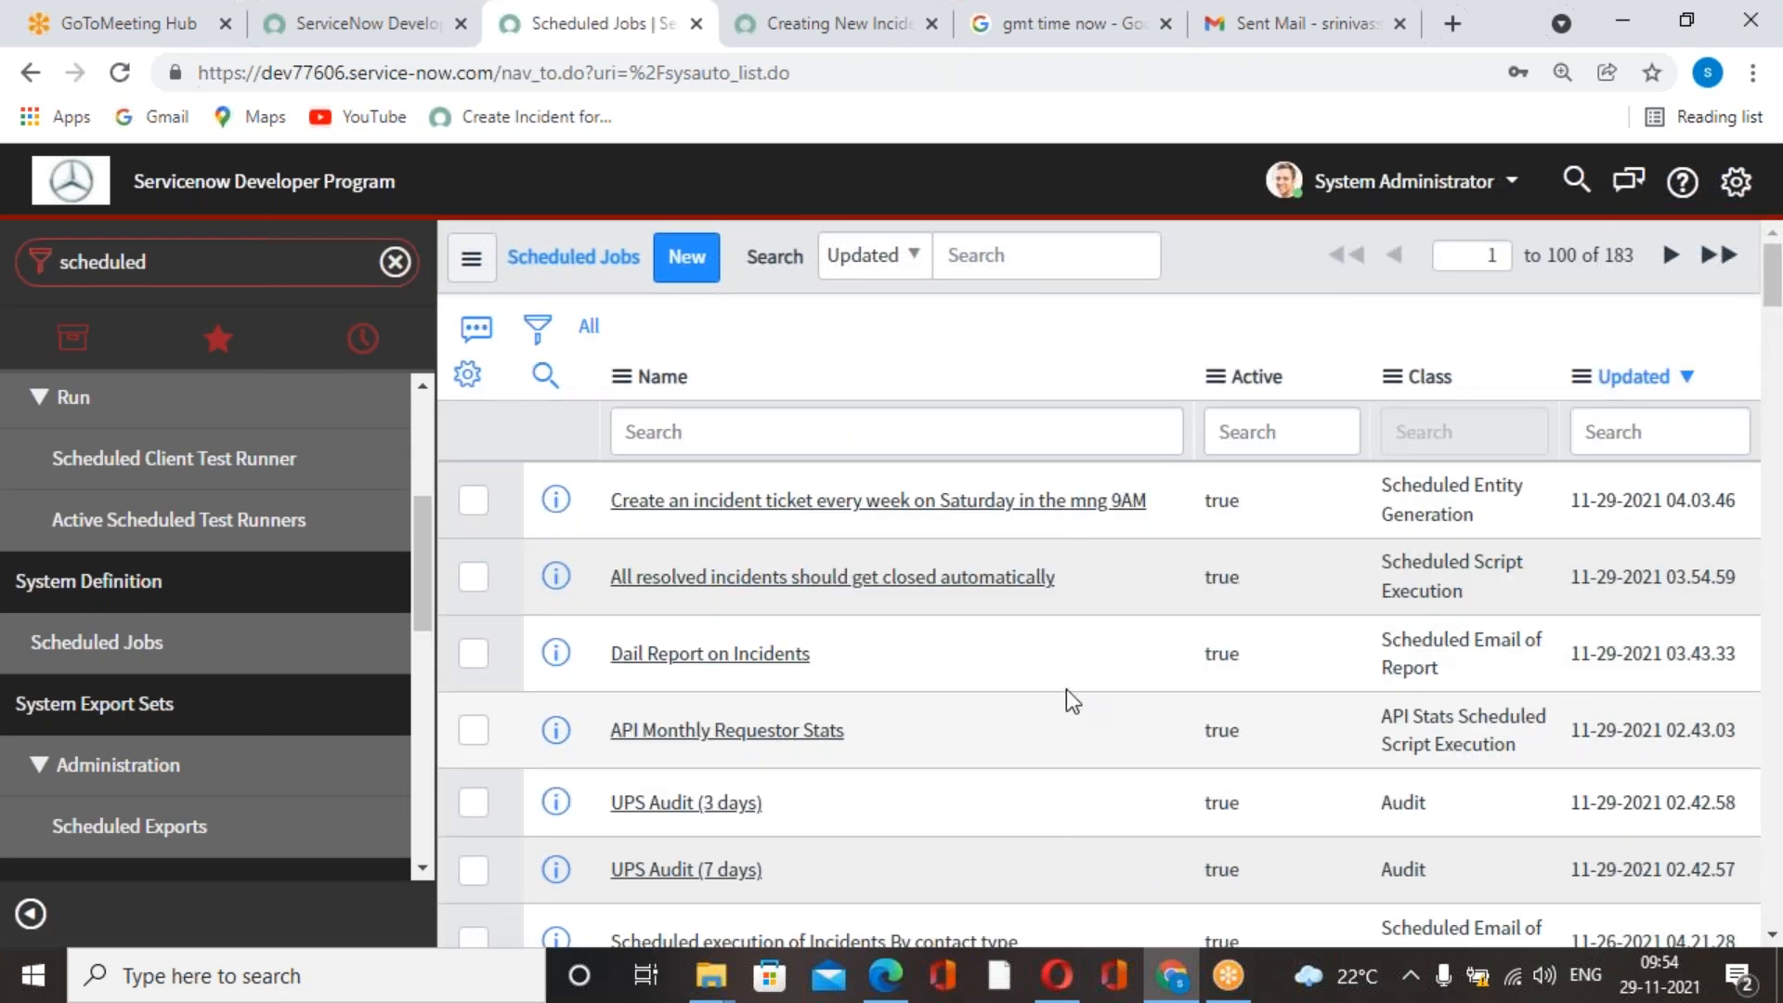
# Open the scheduled job "All resolved incidents should get closed automatically" and review its run schedule and script.
pyautogui.click(980, 579)
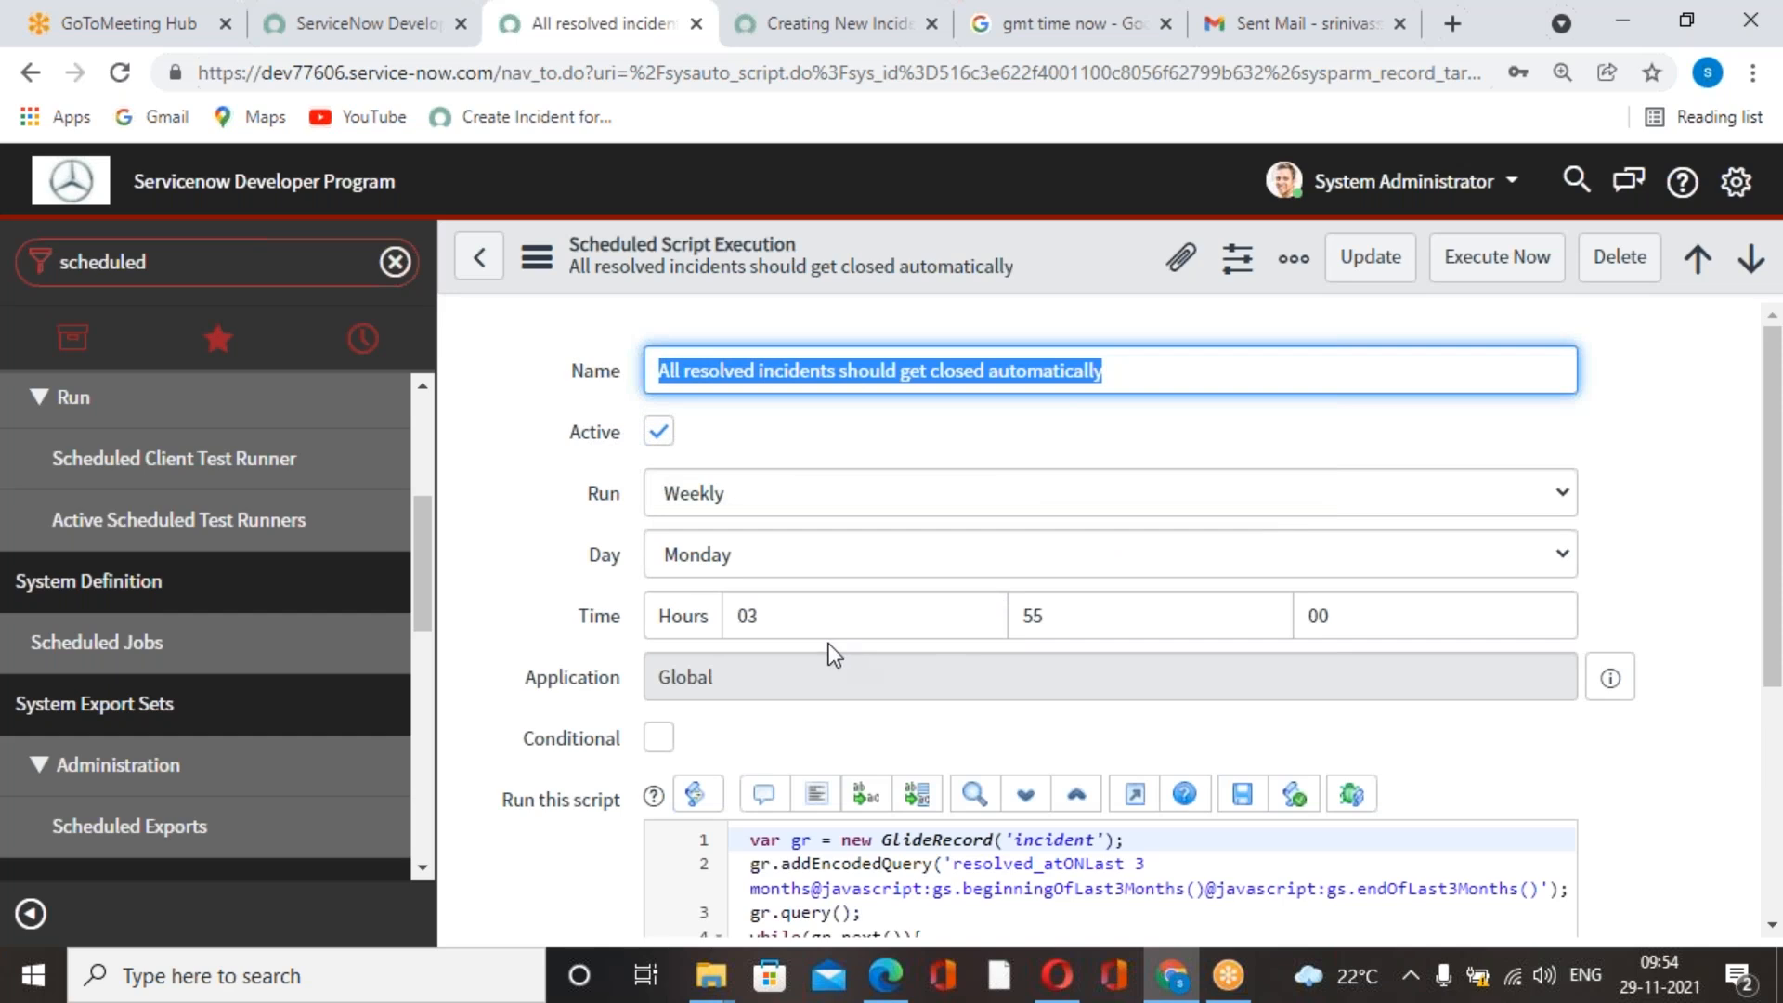
pyautogui.scroll(-5, 960, 660)
pyautogui.scroll(5, 960, 660)
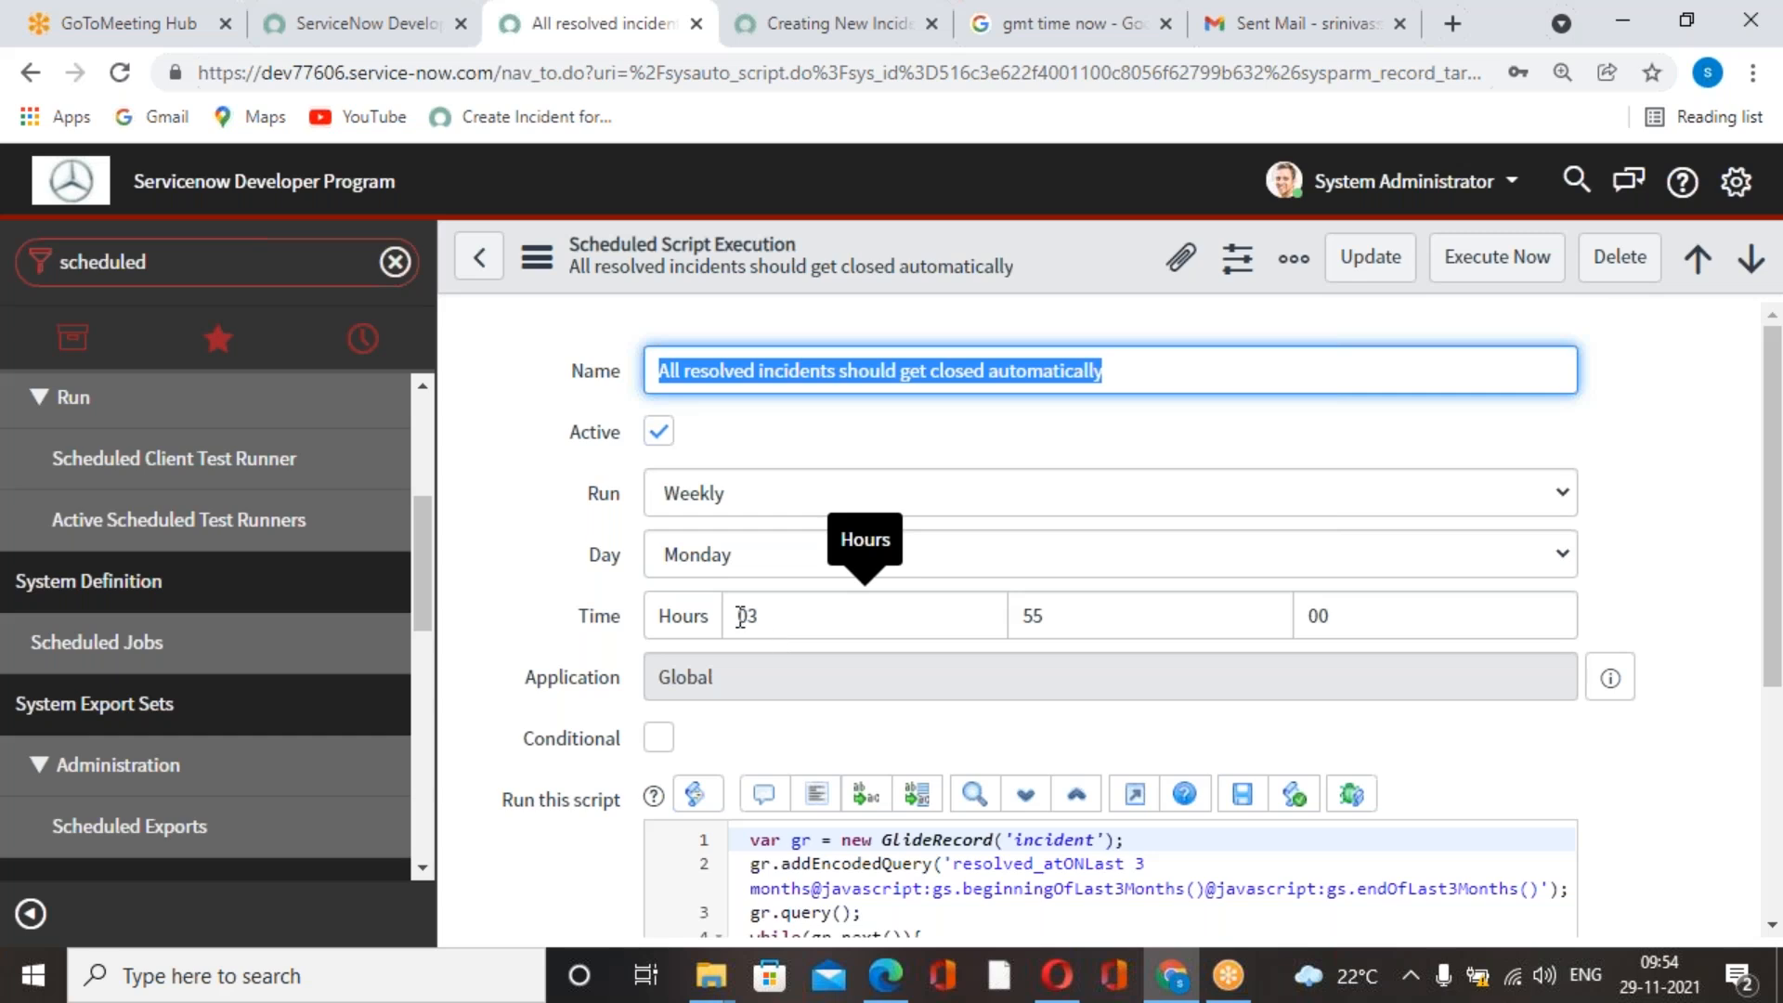
pyautogui.click(803, 618)
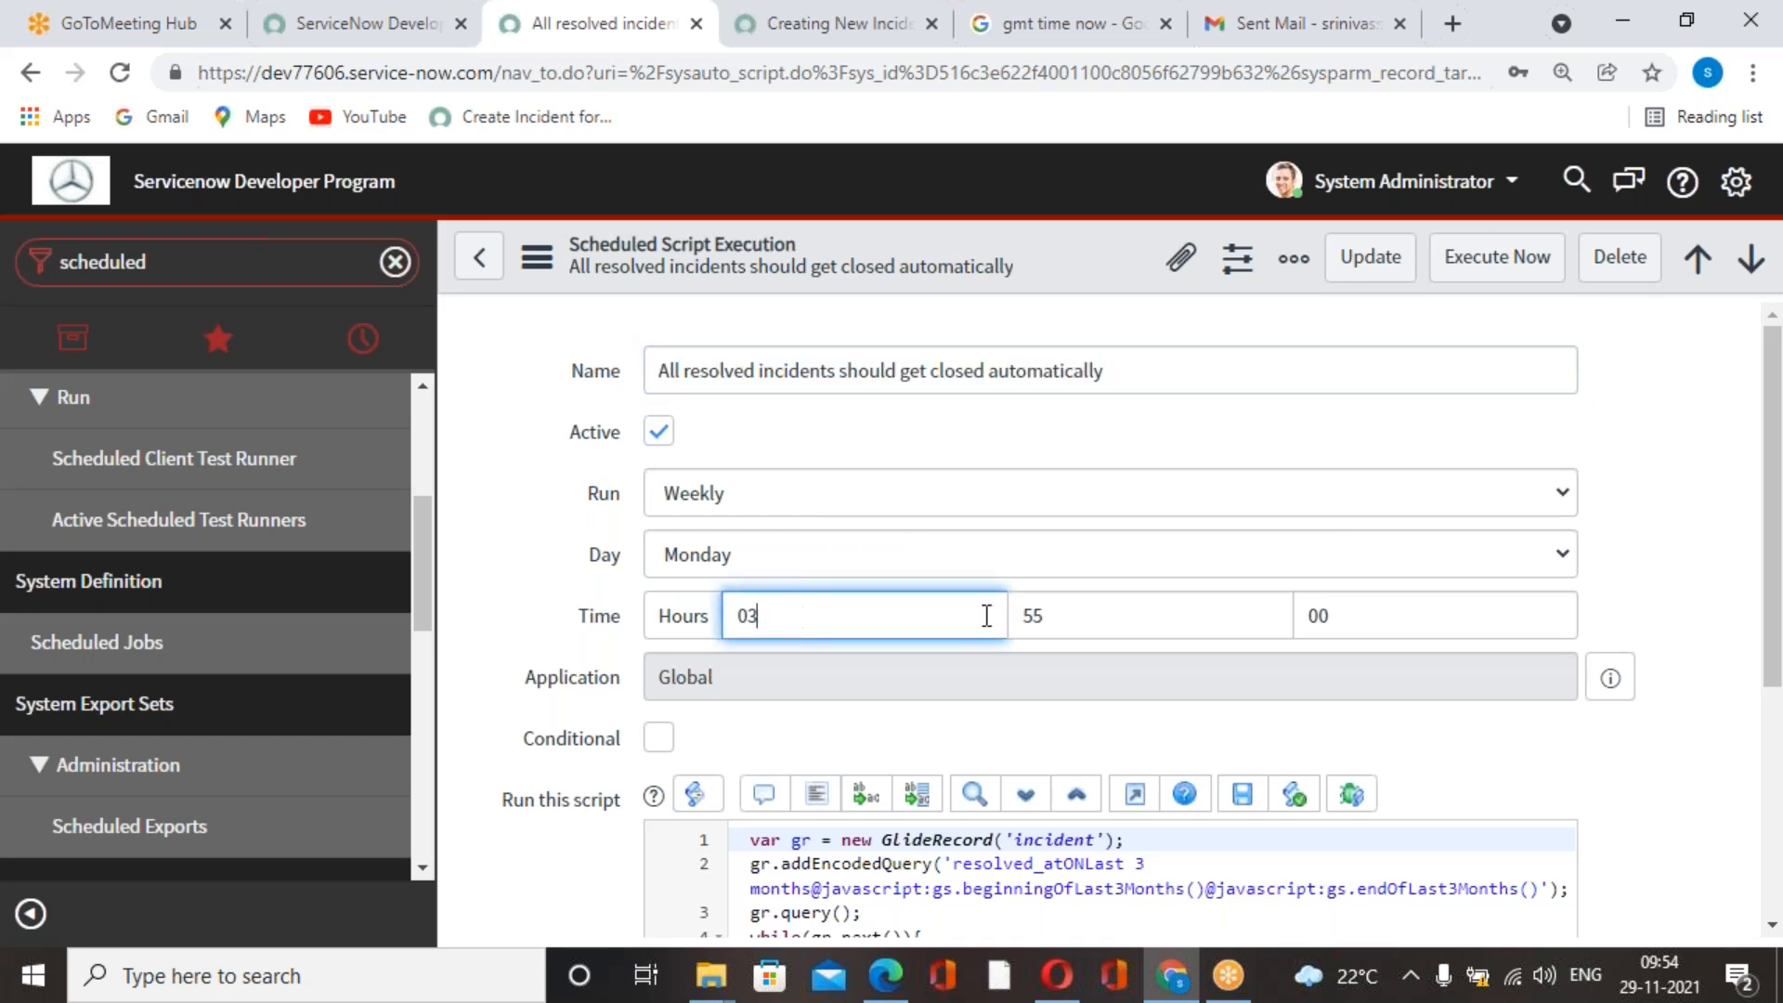
pyautogui.scroll(-2, 986, 616)
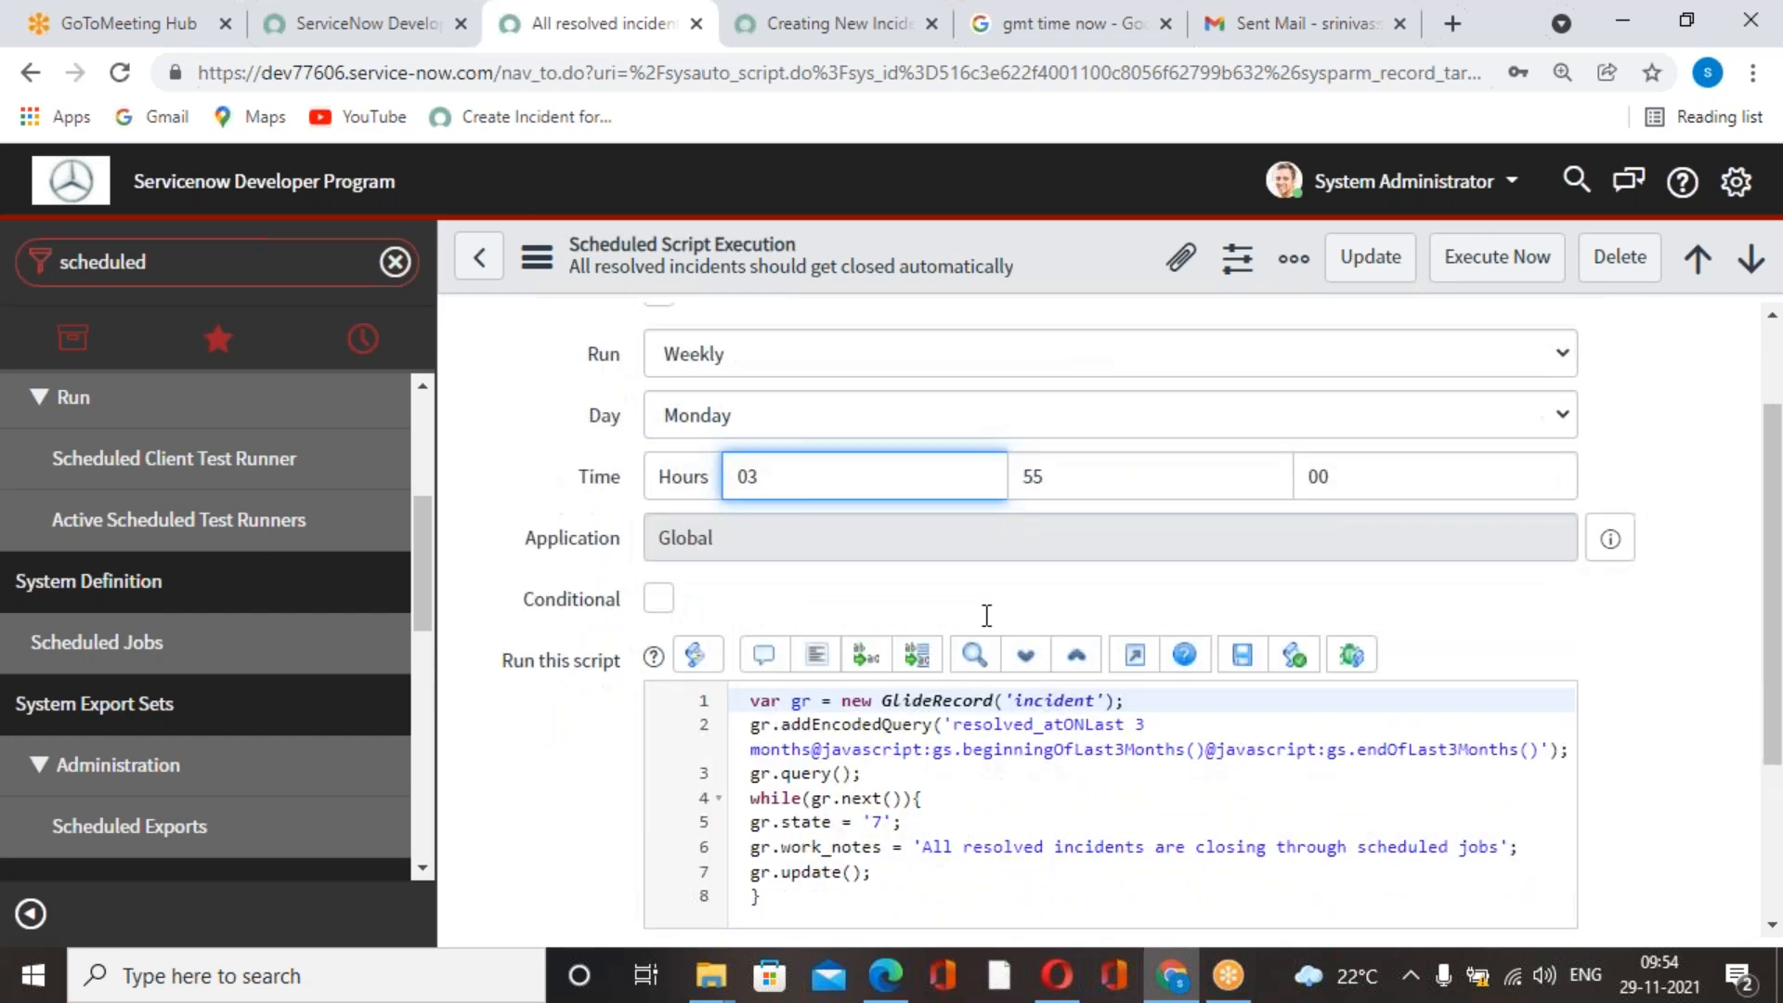
pyautogui.scroll(2, 986, 616)
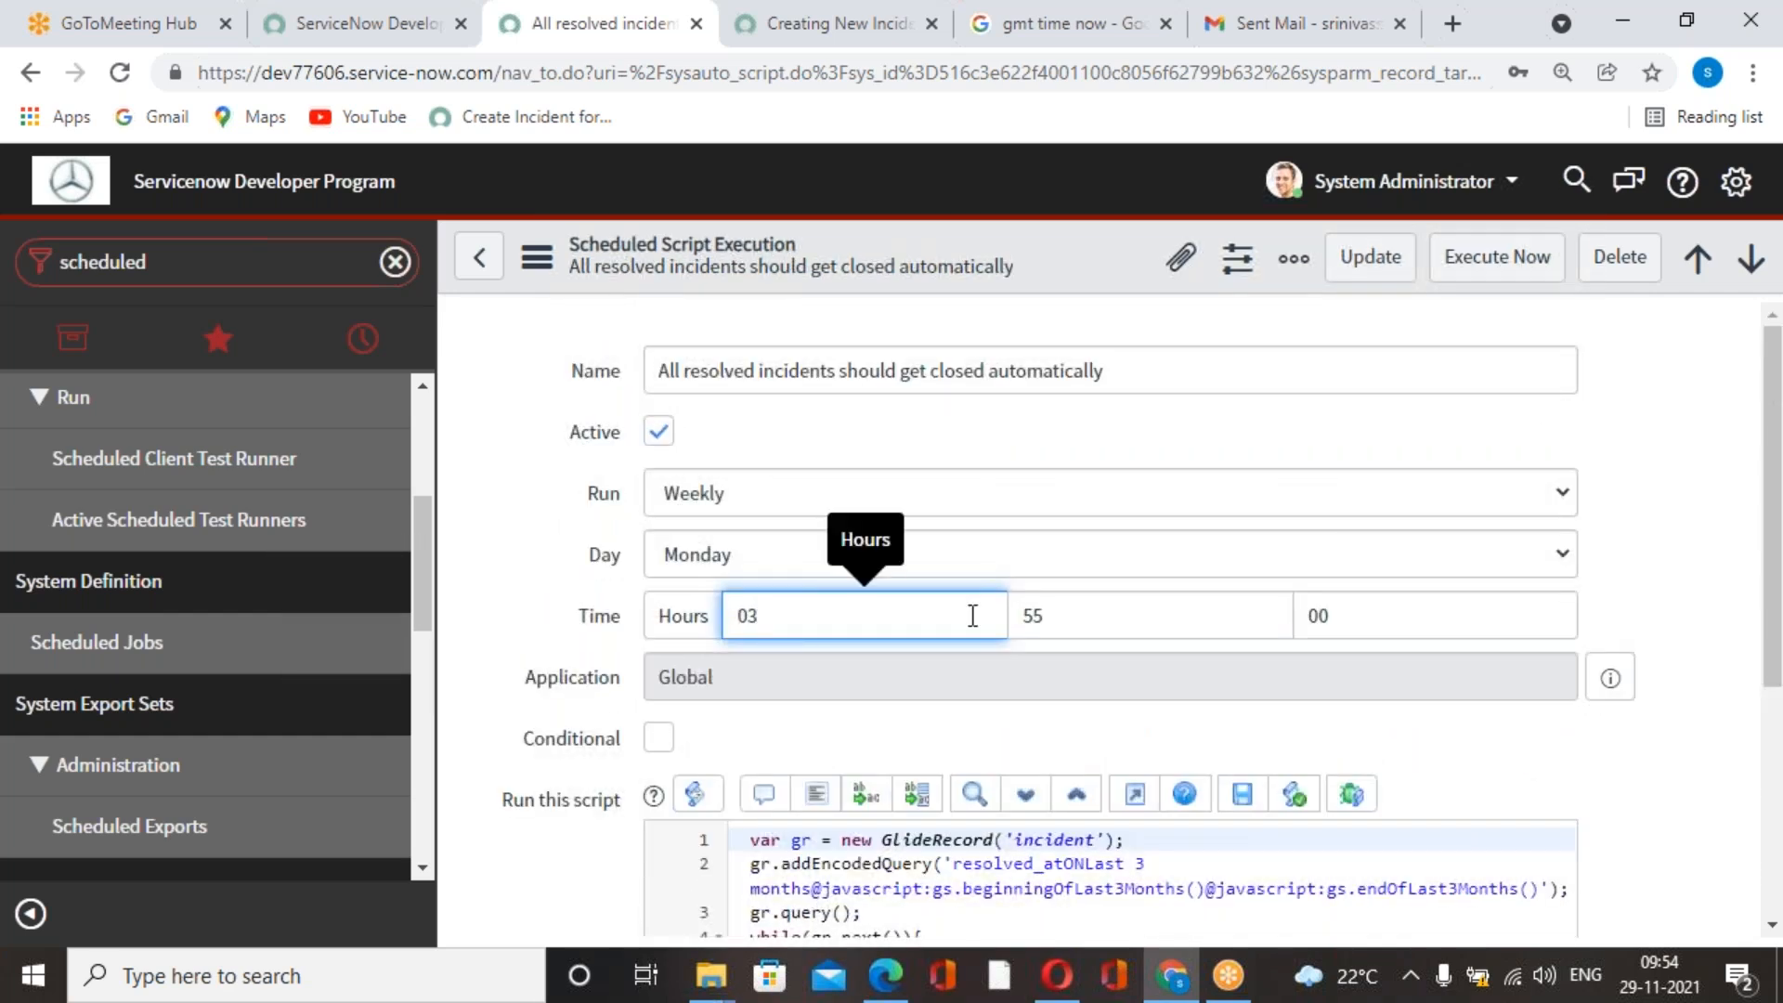
pyautogui.scroll(-3, 956, 616)
pyautogui.scroll(3, 940, 636)
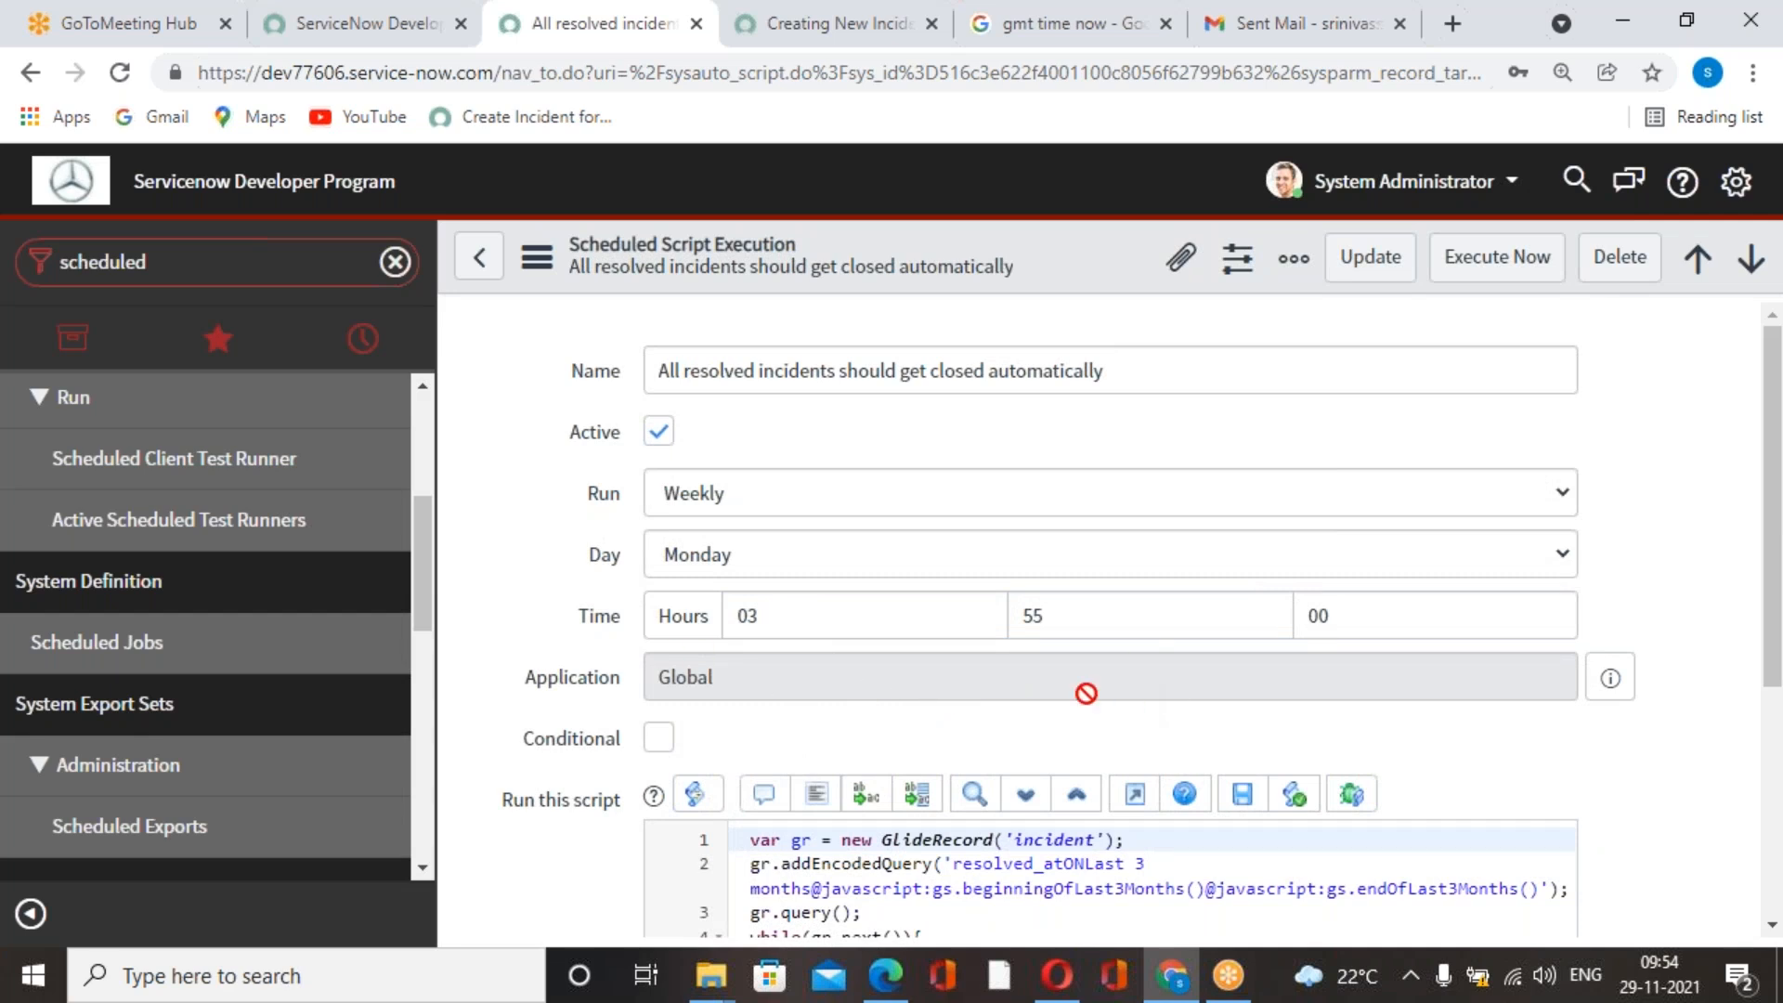
# Open the form layout configuration of the Scheduled Script Execution form, check its available fields, and return to the job record.
pyautogui.rightClick(1096, 249)
pyautogui.moveTo(1267, 495)
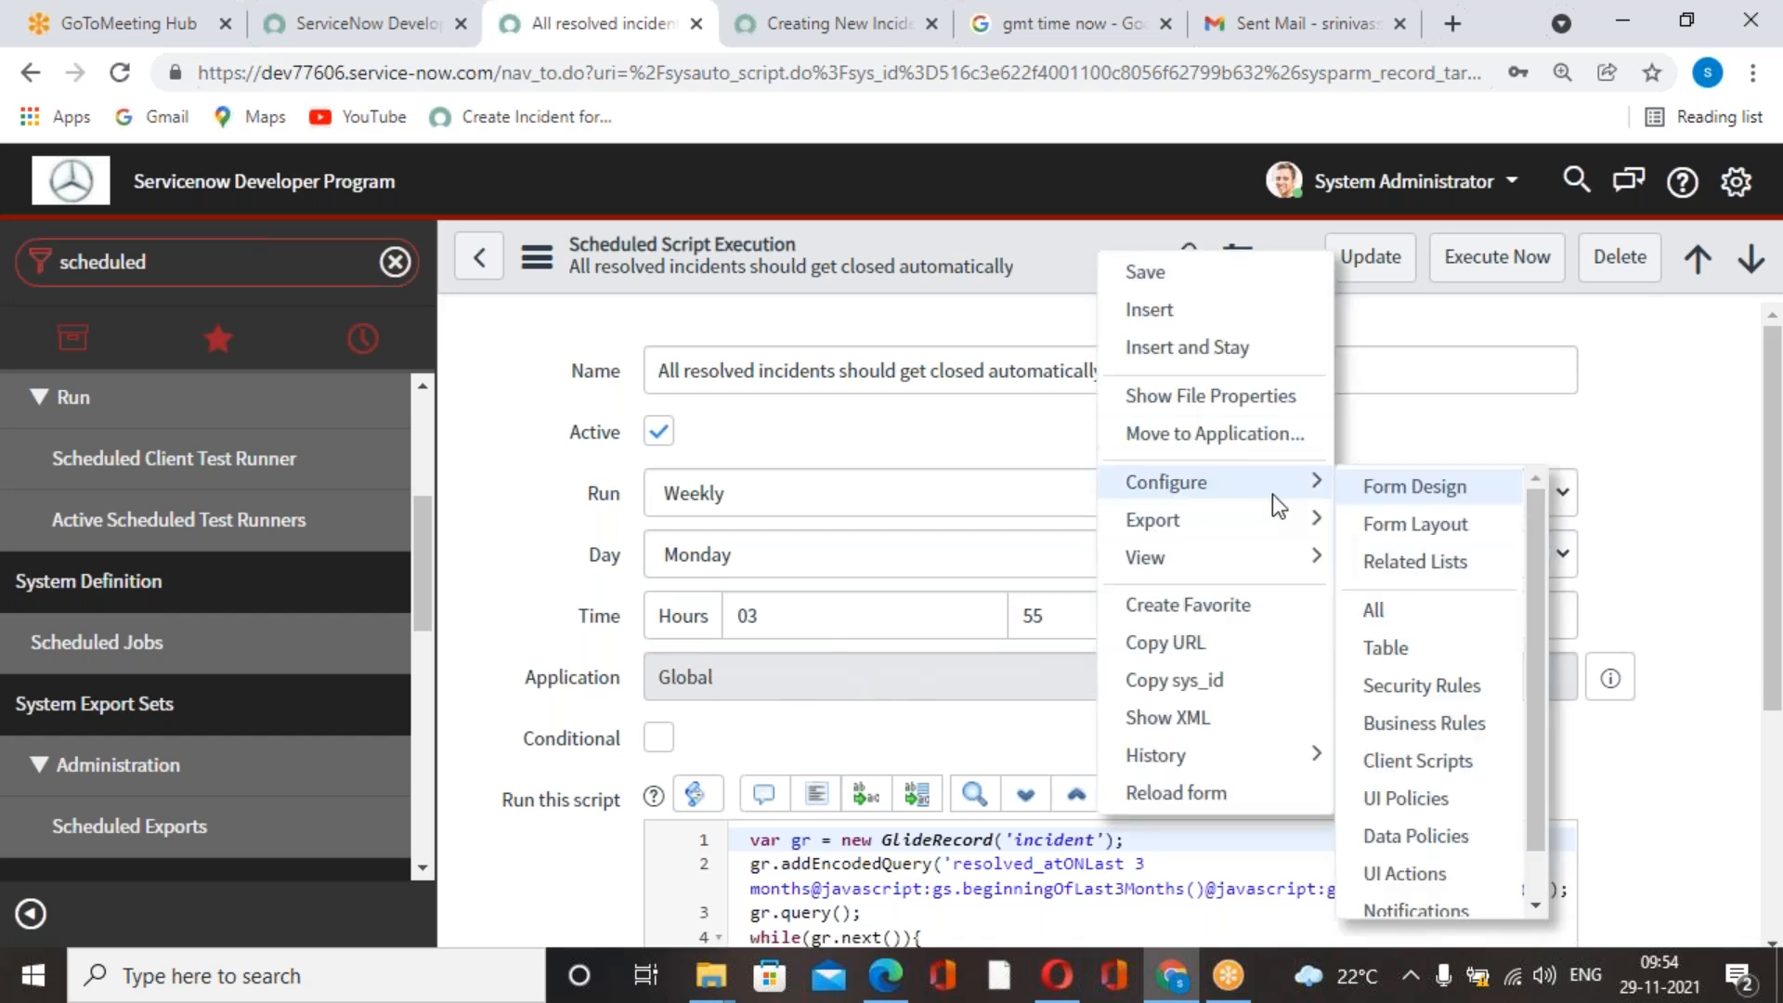
pyautogui.click(1392, 522)
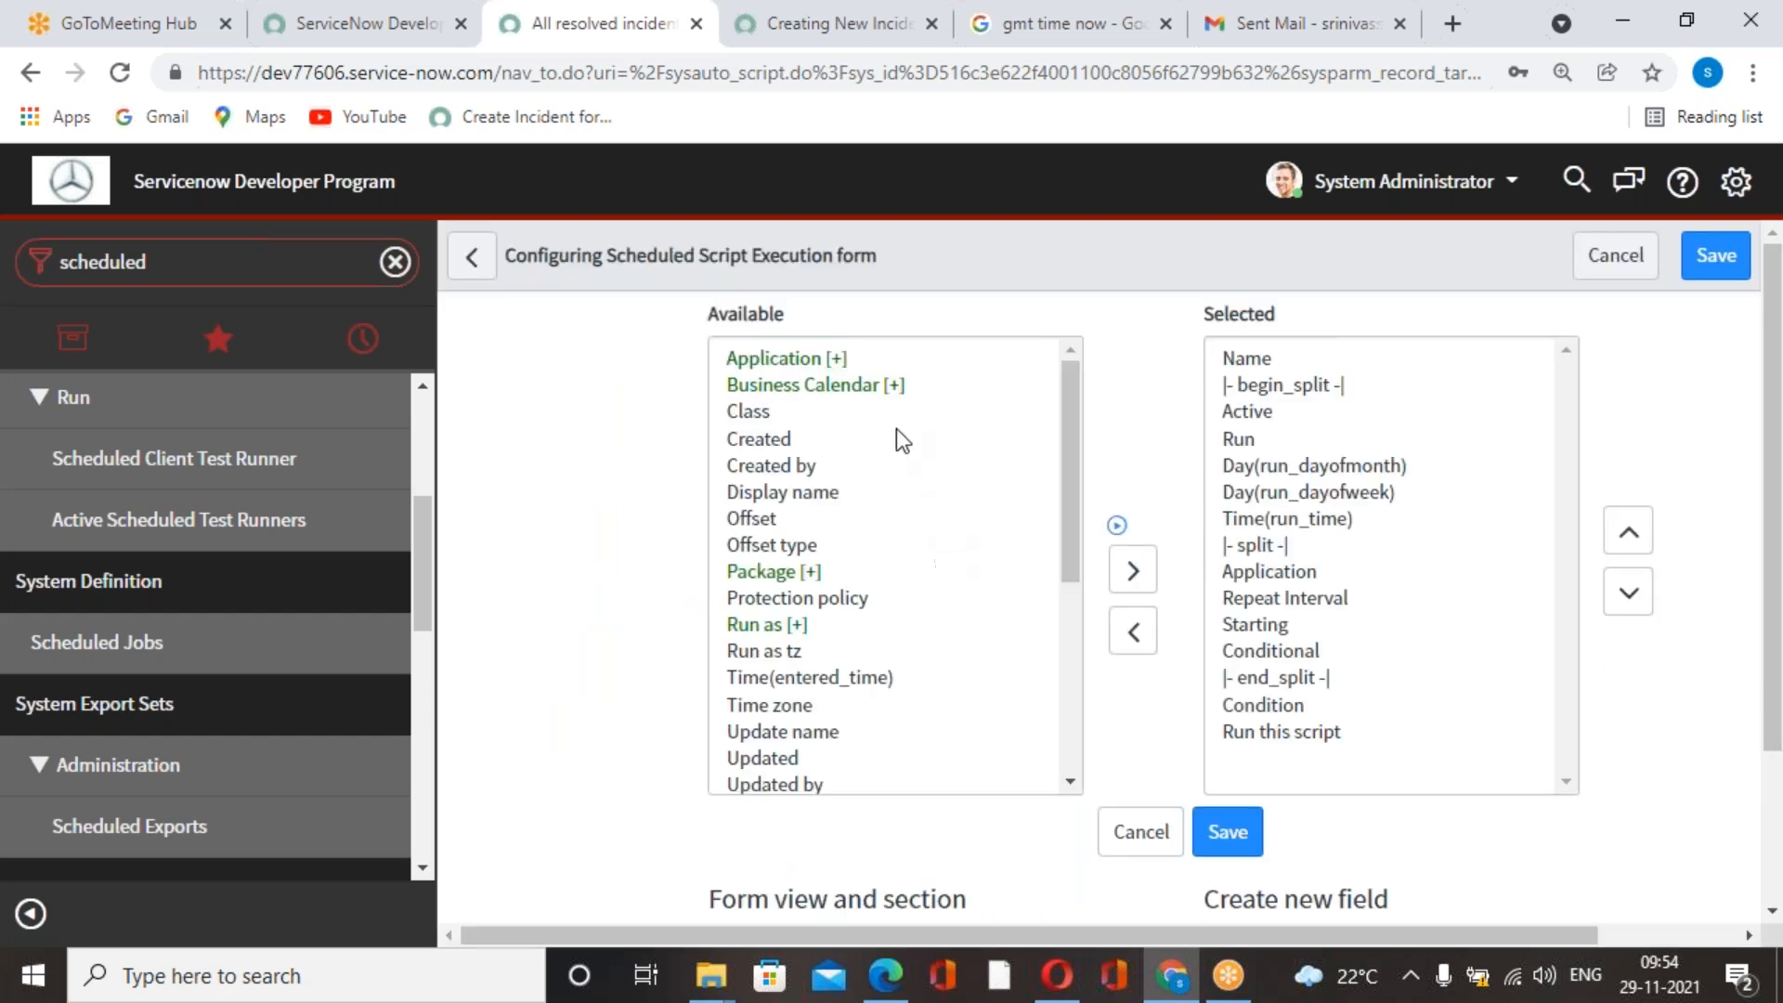
pyautogui.scroll(-3, 901, 464)
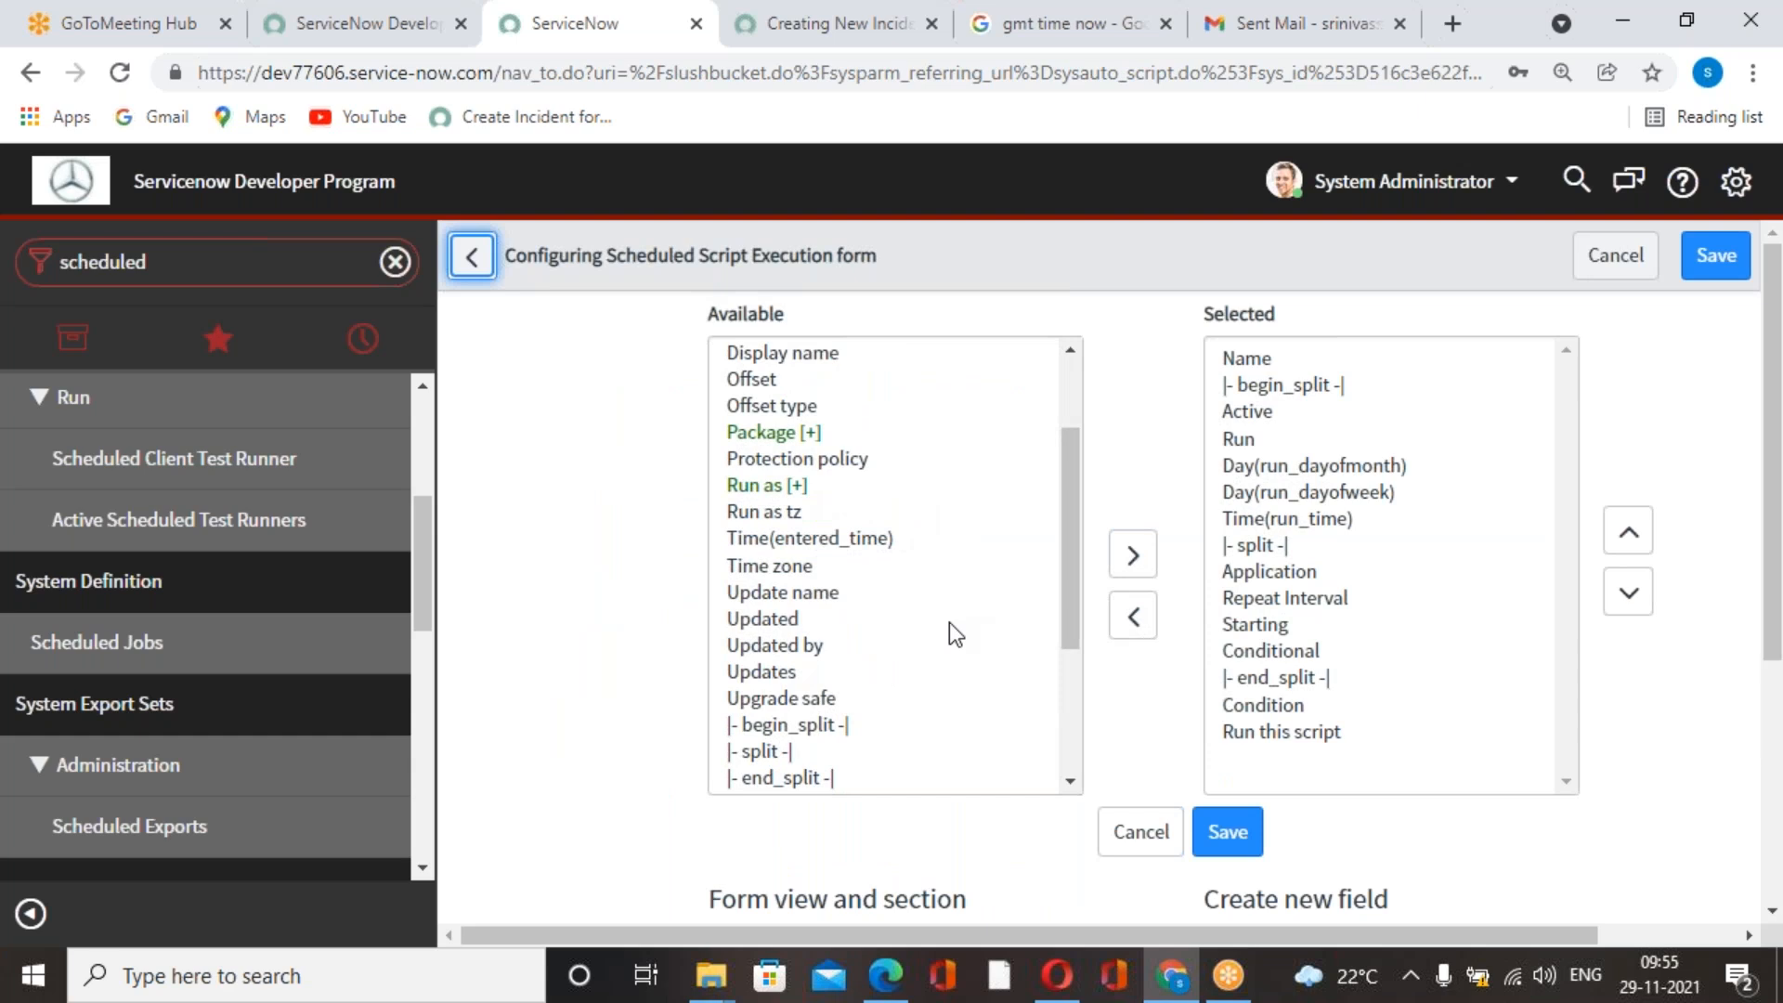
pyautogui.scroll(3, 1019, 665)
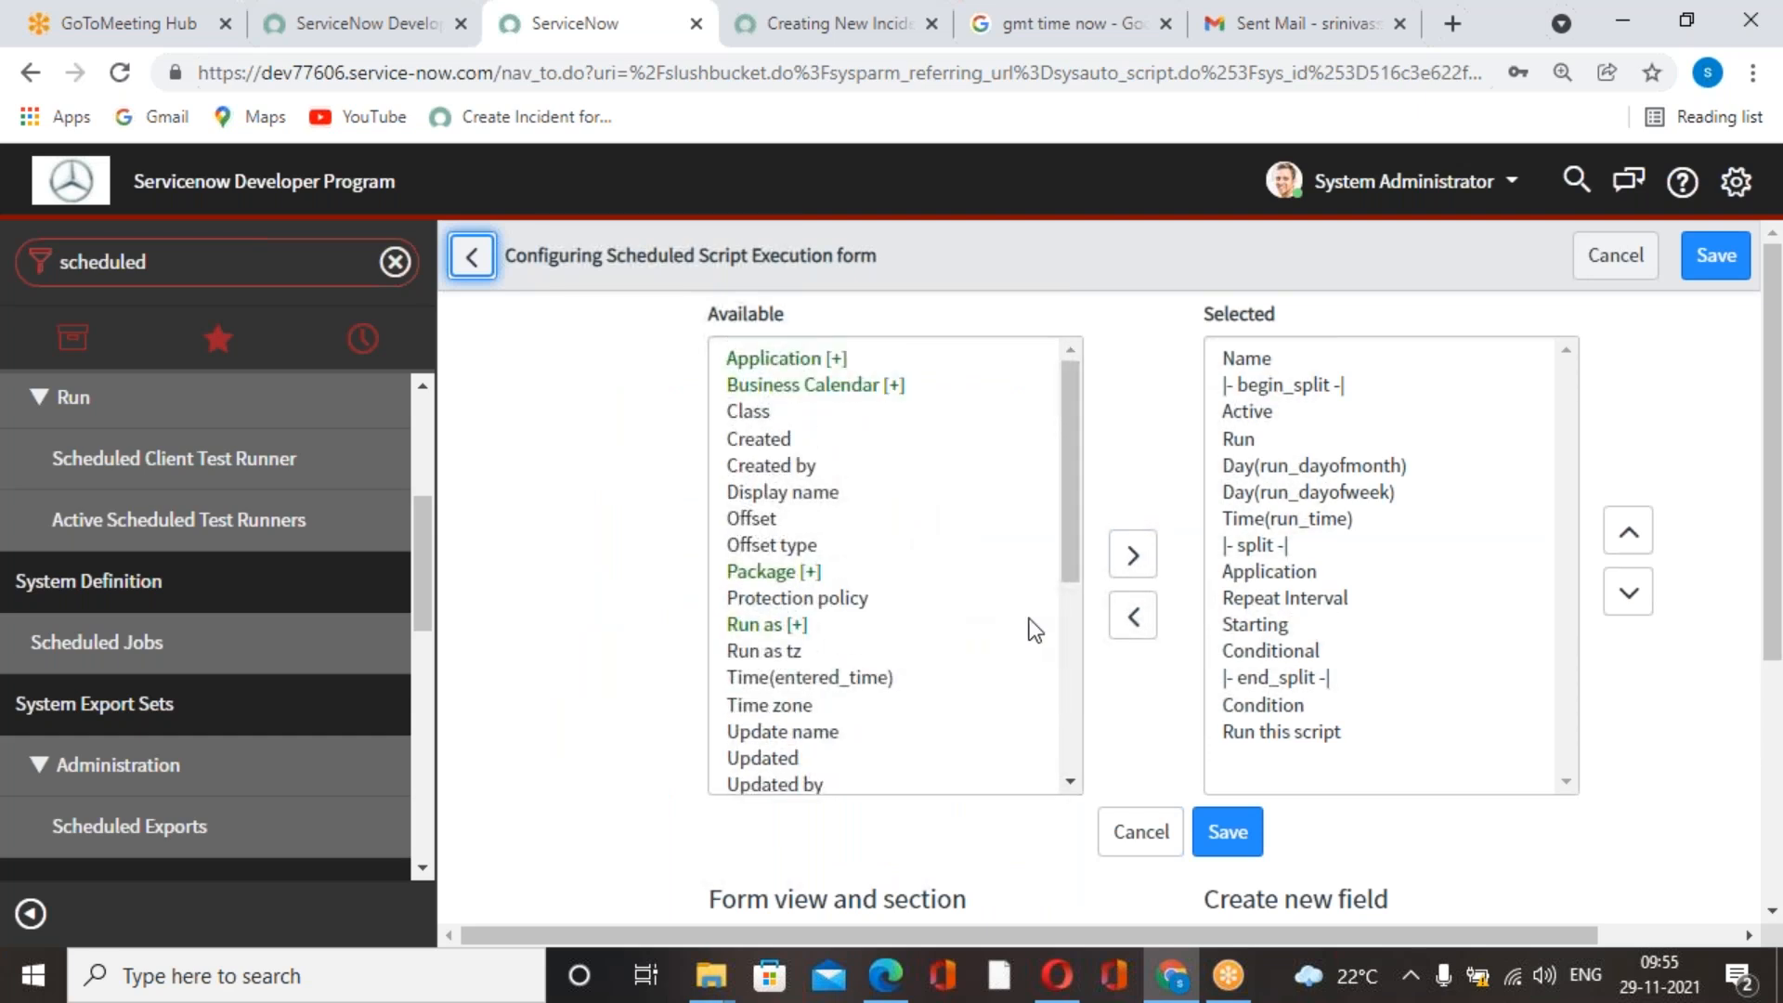
pyautogui.moveTo(1072, 461)
pyautogui.mouseDown()
pyautogui.moveTo(1061, 676)
pyautogui.moveTo(1079, 436)
pyautogui.mouseUp()
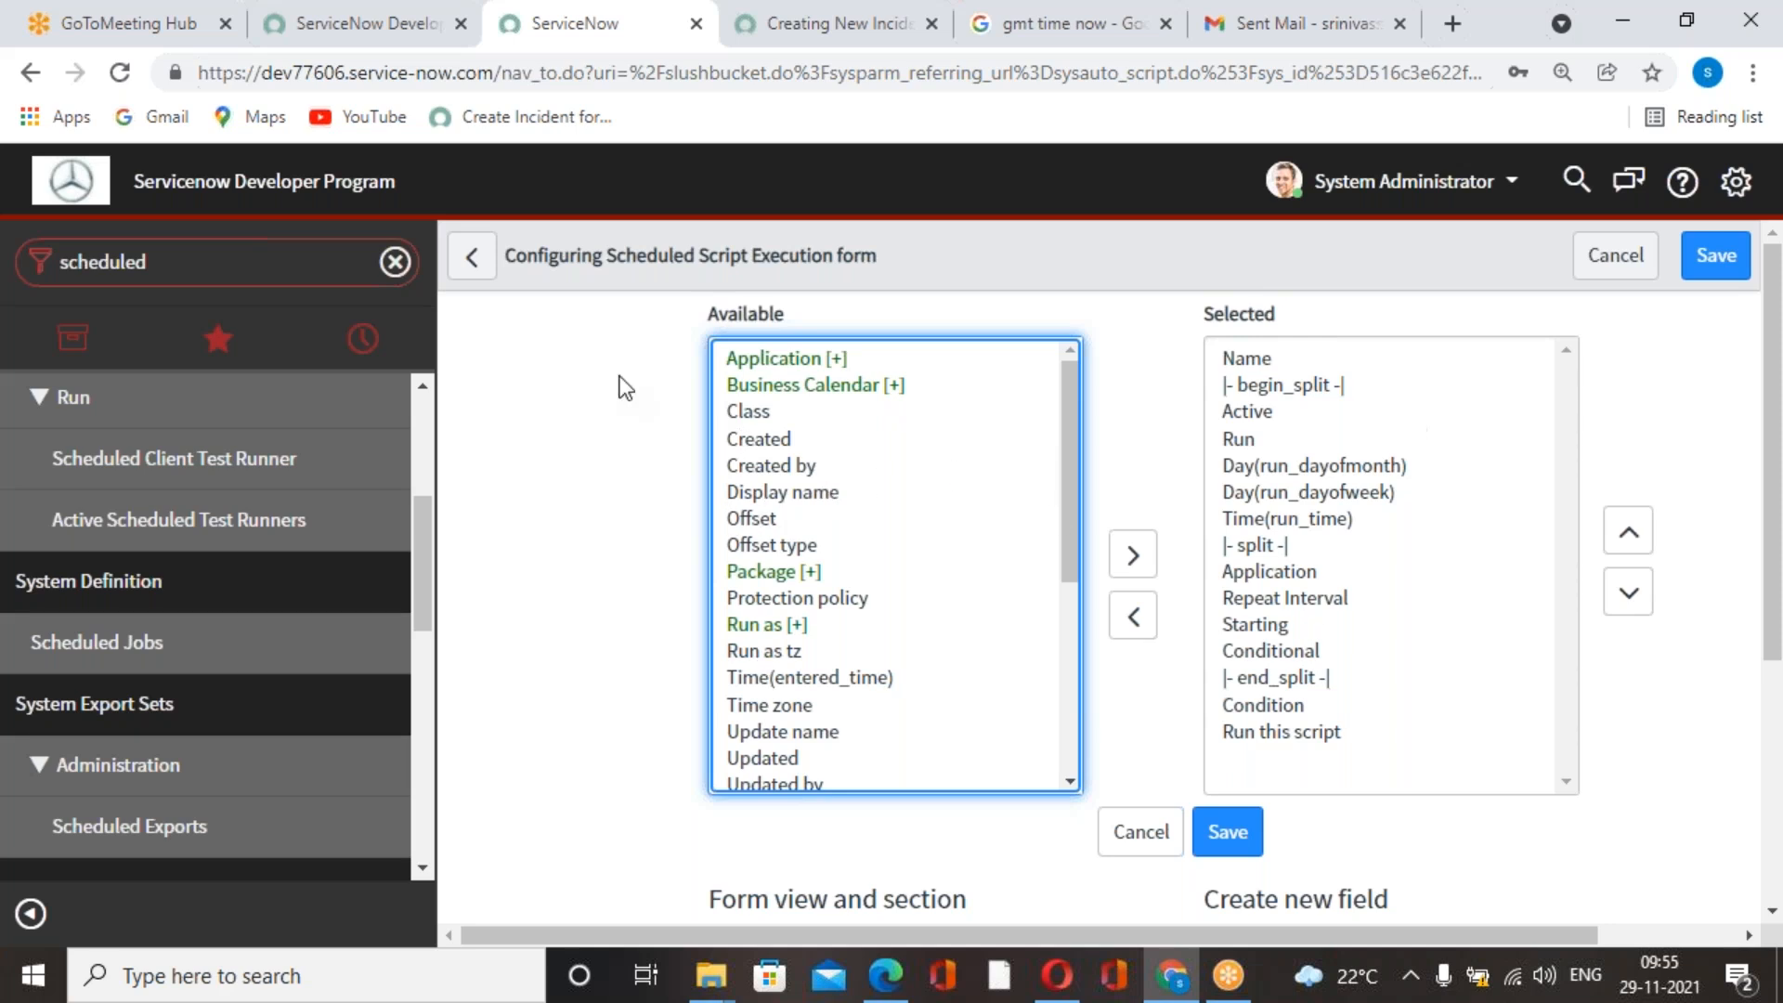
pyautogui.click(471, 259)
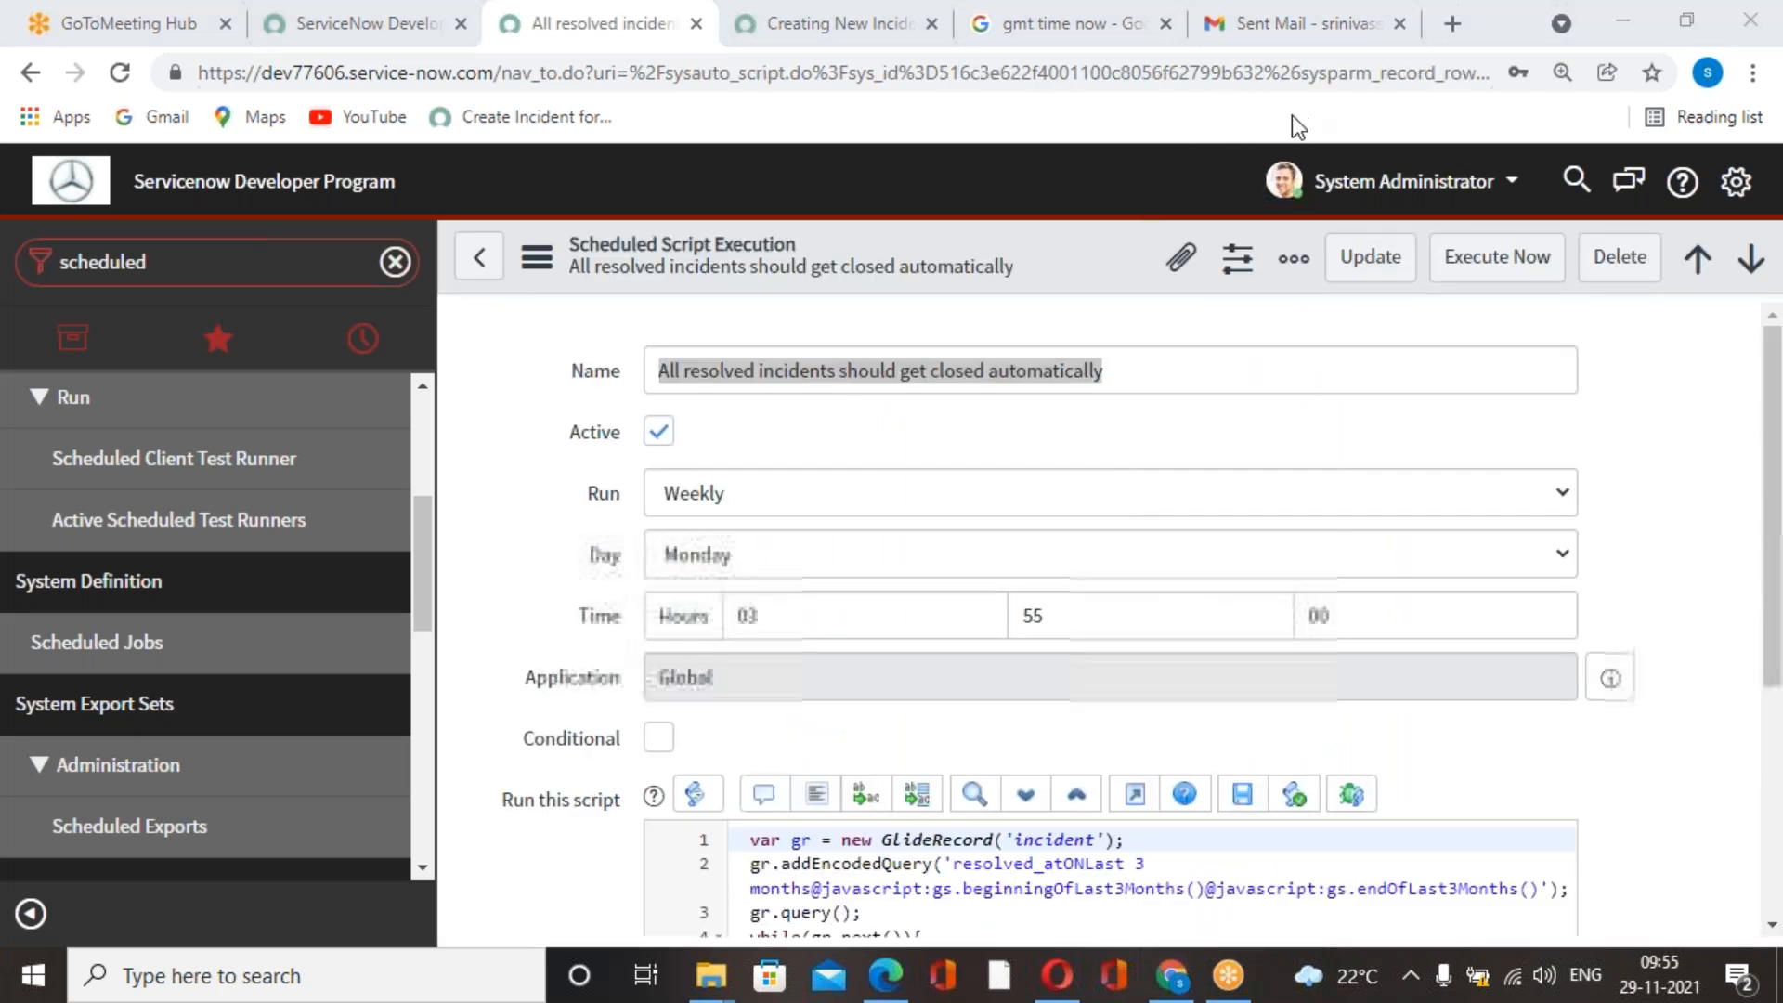
# Examine the job's GlideRecord script for closing resolved incidents together with its weekly run settings.
pyautogui.scroll(-3, 1111, 616)
pyautogui.scroll(3, 1264, 561)
pyautogui.scroll(-4, 990, 771)
pyautogui.scroll(4, 1067, 797)
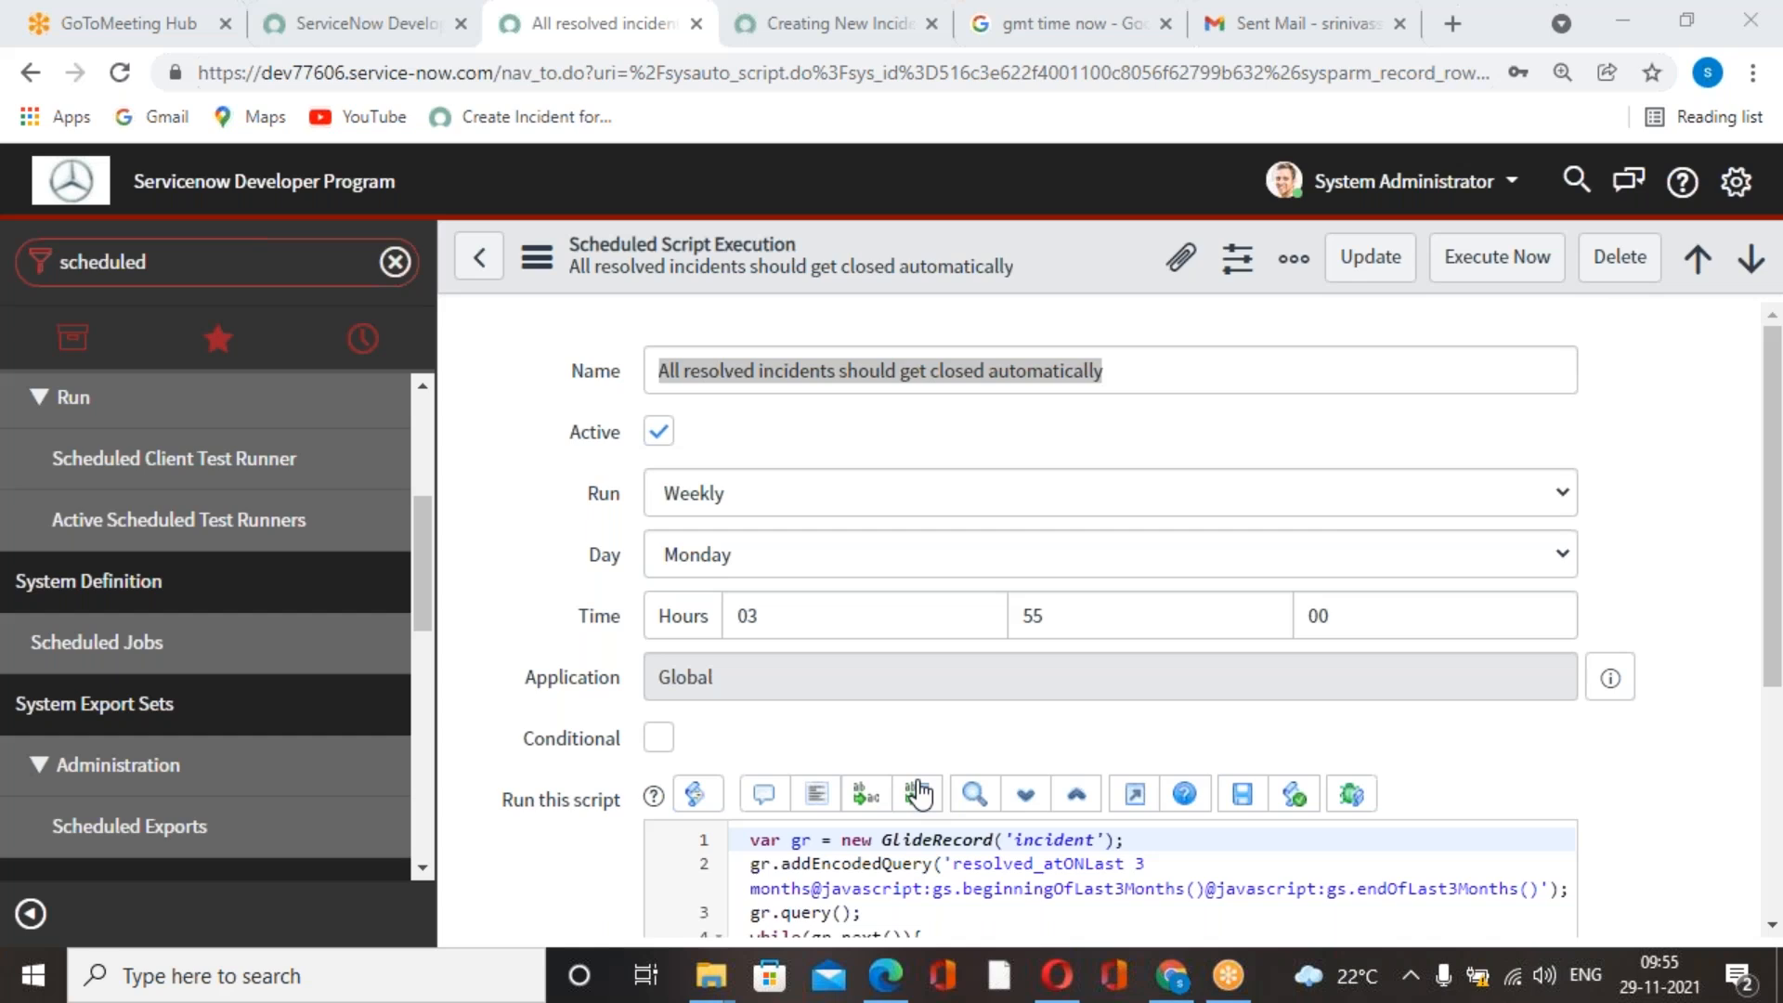
pyautogui.scroll(-4, 944, 772)
pyautogui.scroll(4, 1084, 610)
pyautogui.scroll(-3, 1314, 727)
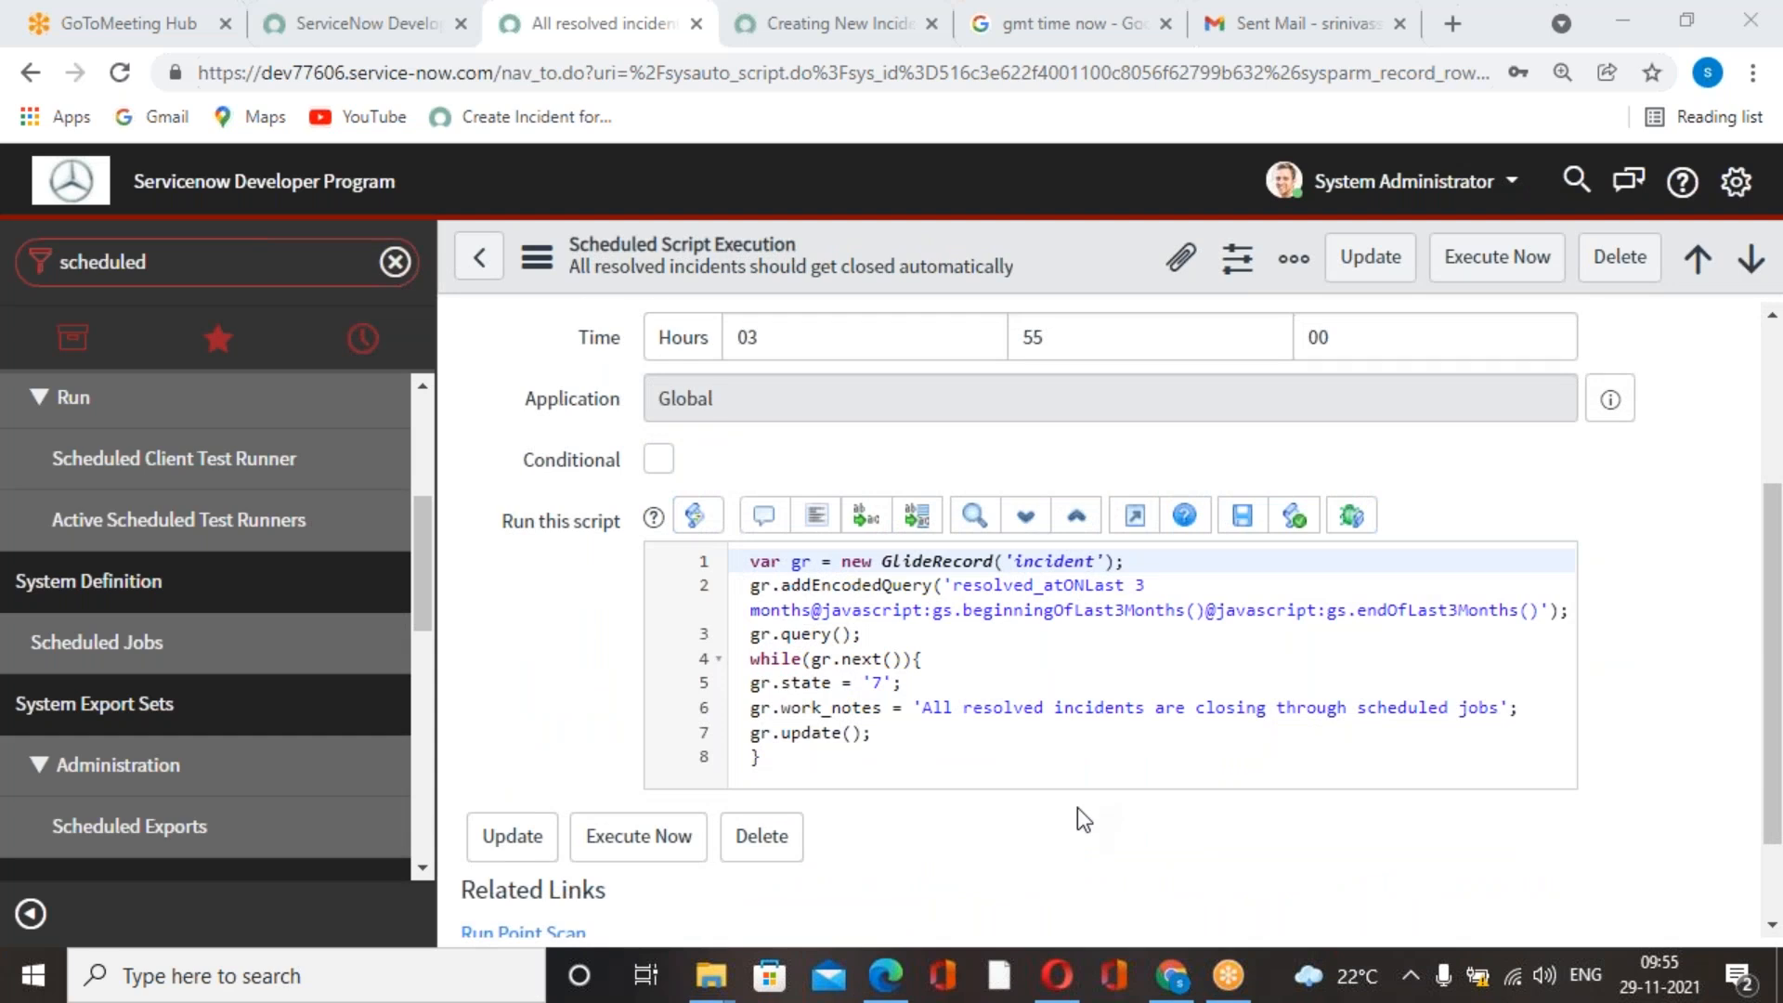
pyautogui.scroll(3, 1078, 808)
# Go back to the Scheduled Jobs list and switch to the Servicenow Development book PDF in Edge.
pyautogui.click(481, 259)
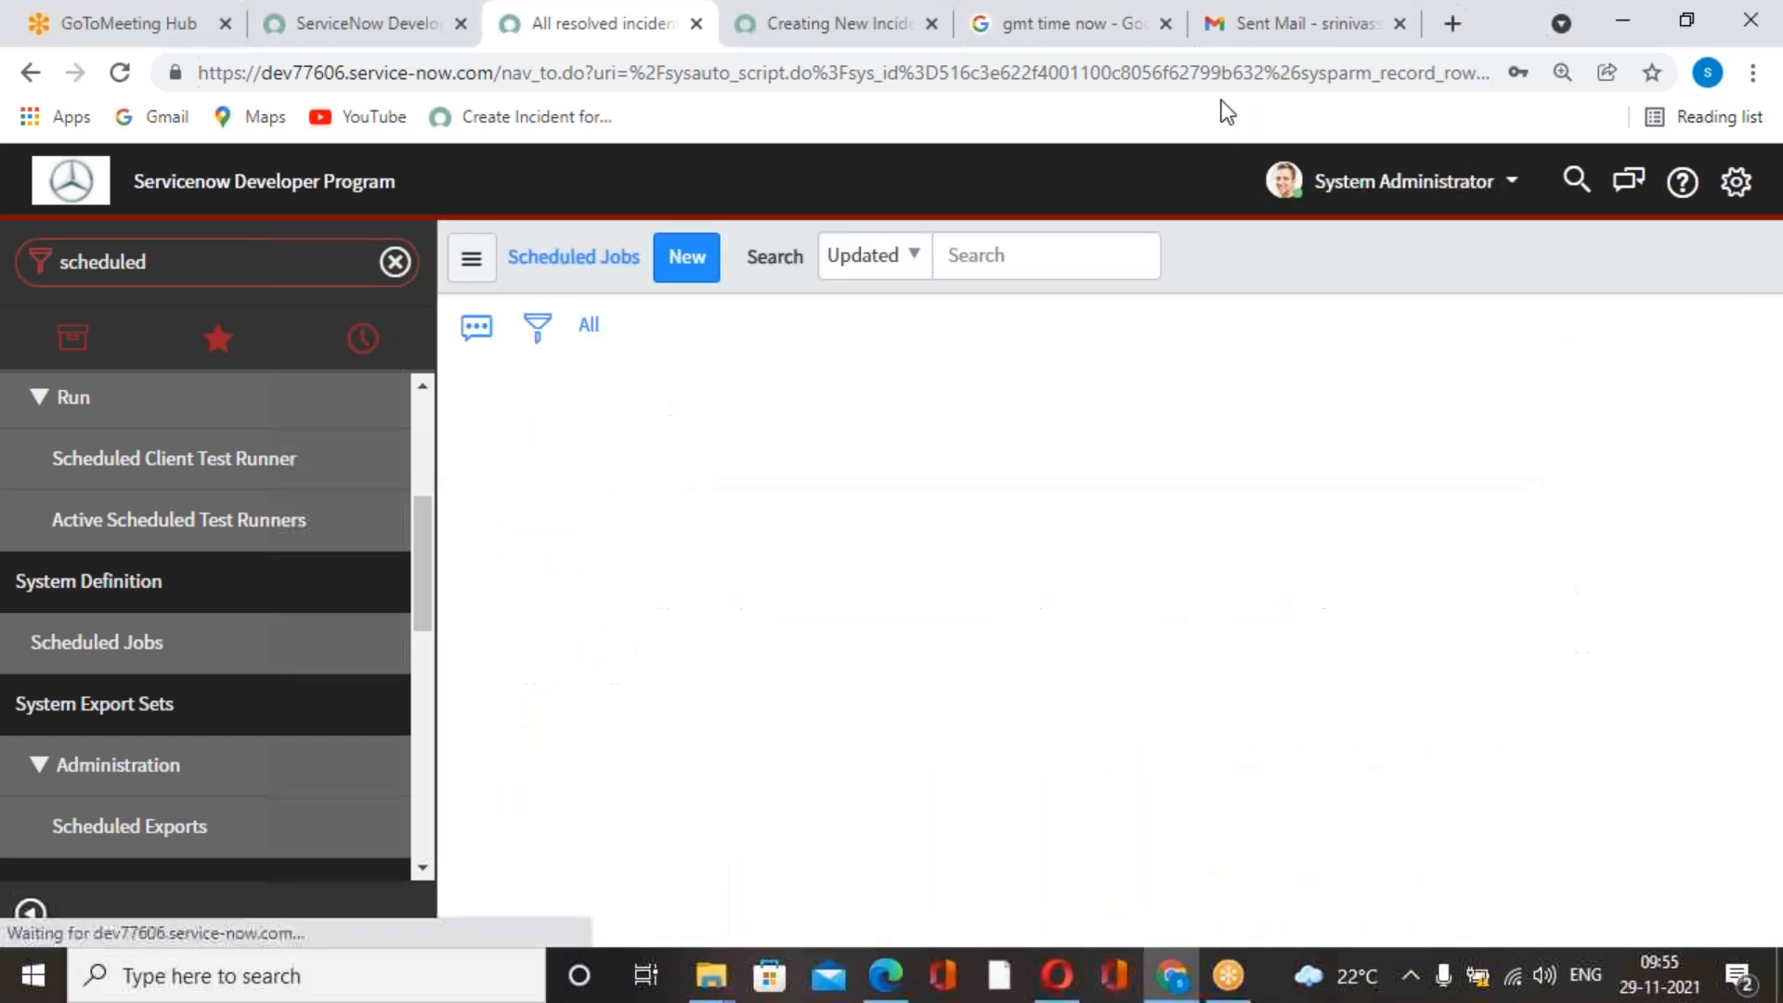
pyautogui.click(887, 971)
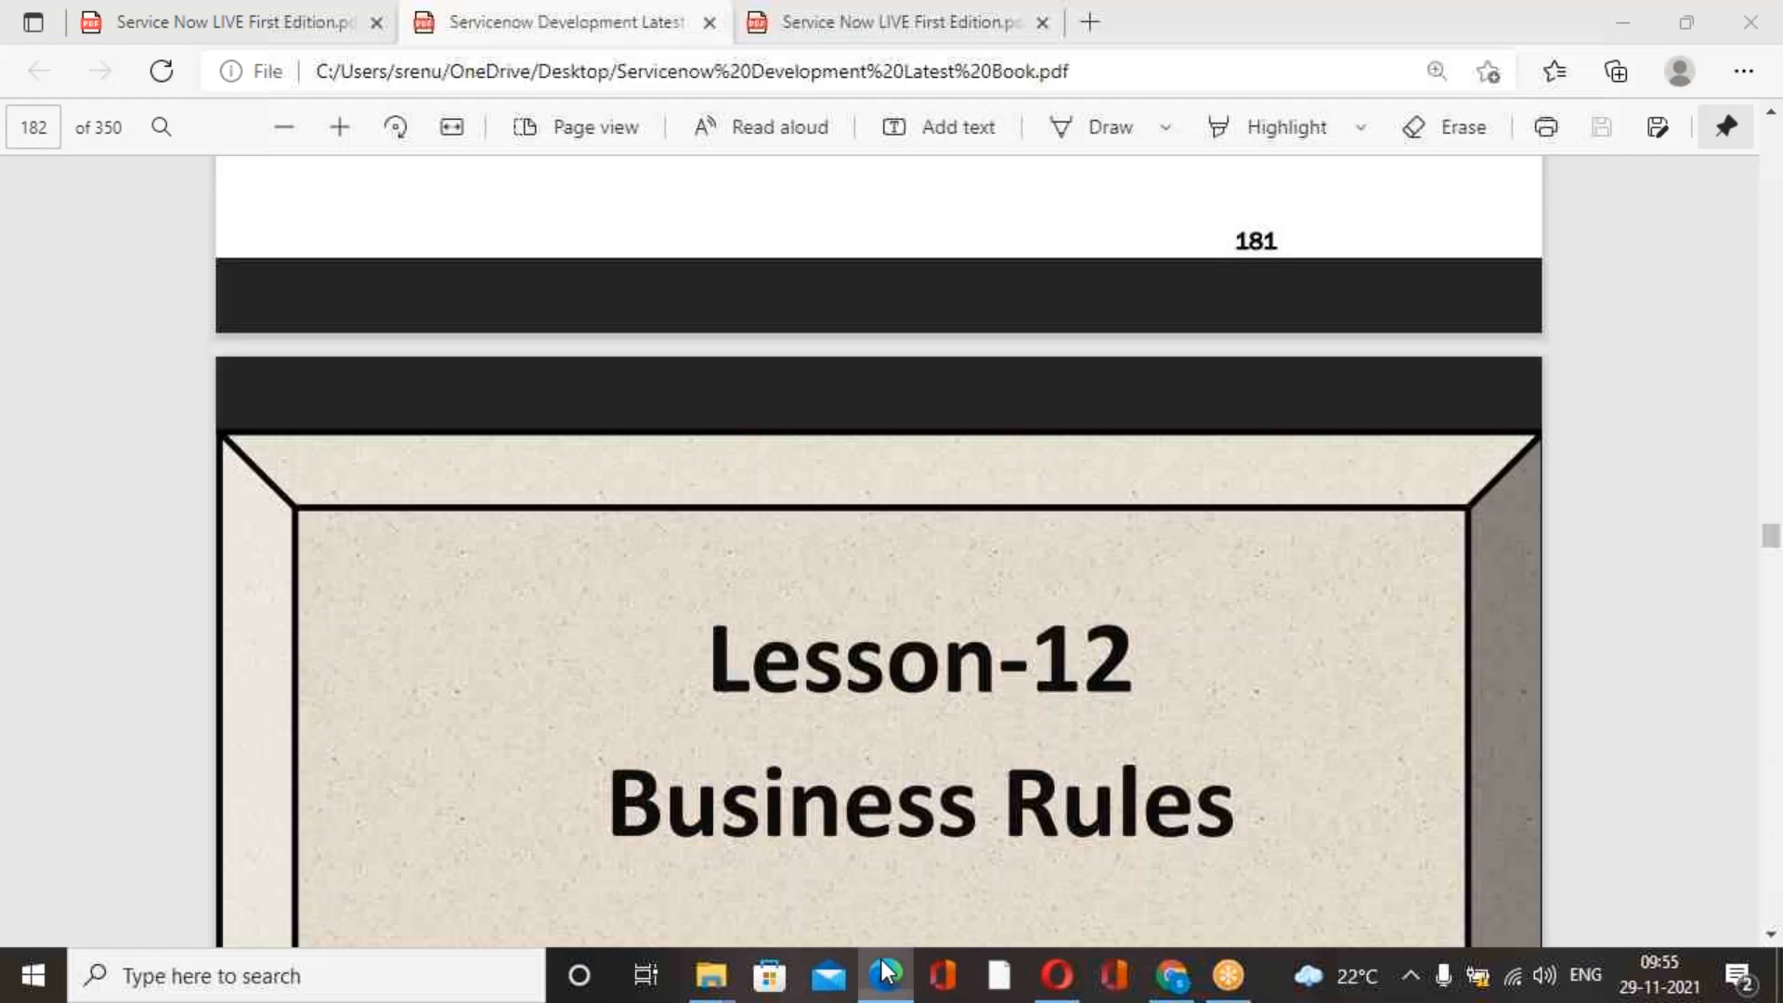